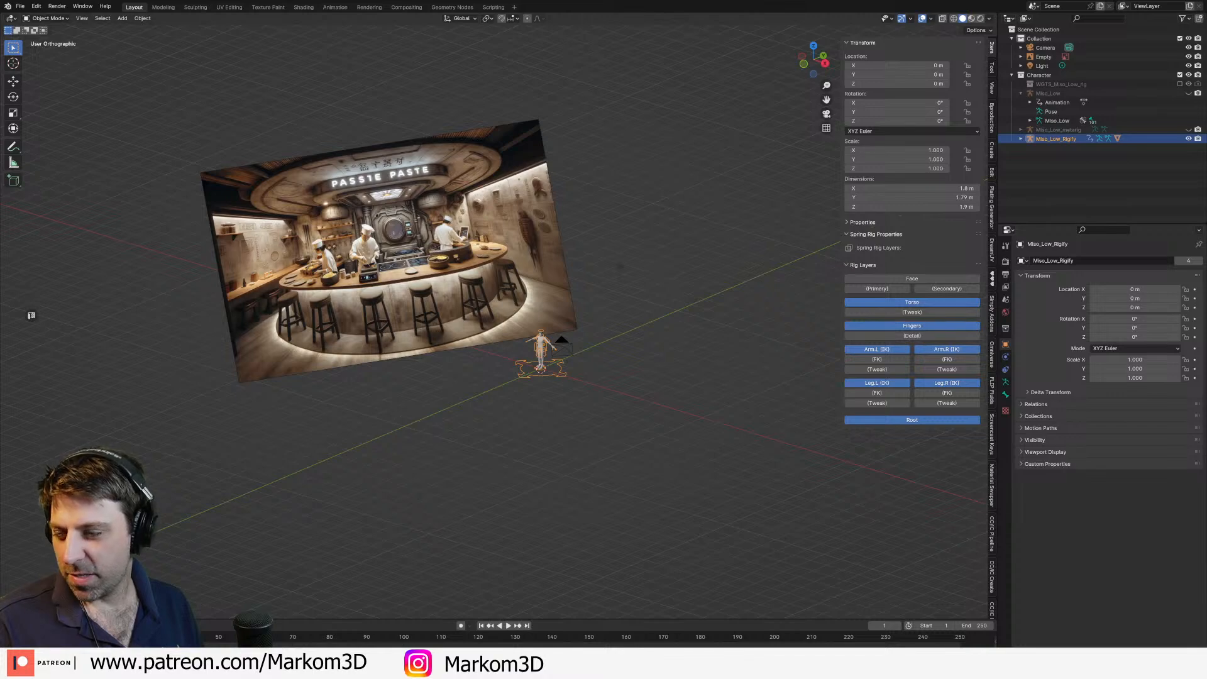
Step: Switch to Discord and watch the posted spaceship video in full screen, pausing and replaying it before leaving full screen
drag(0, 88, 453, 1)
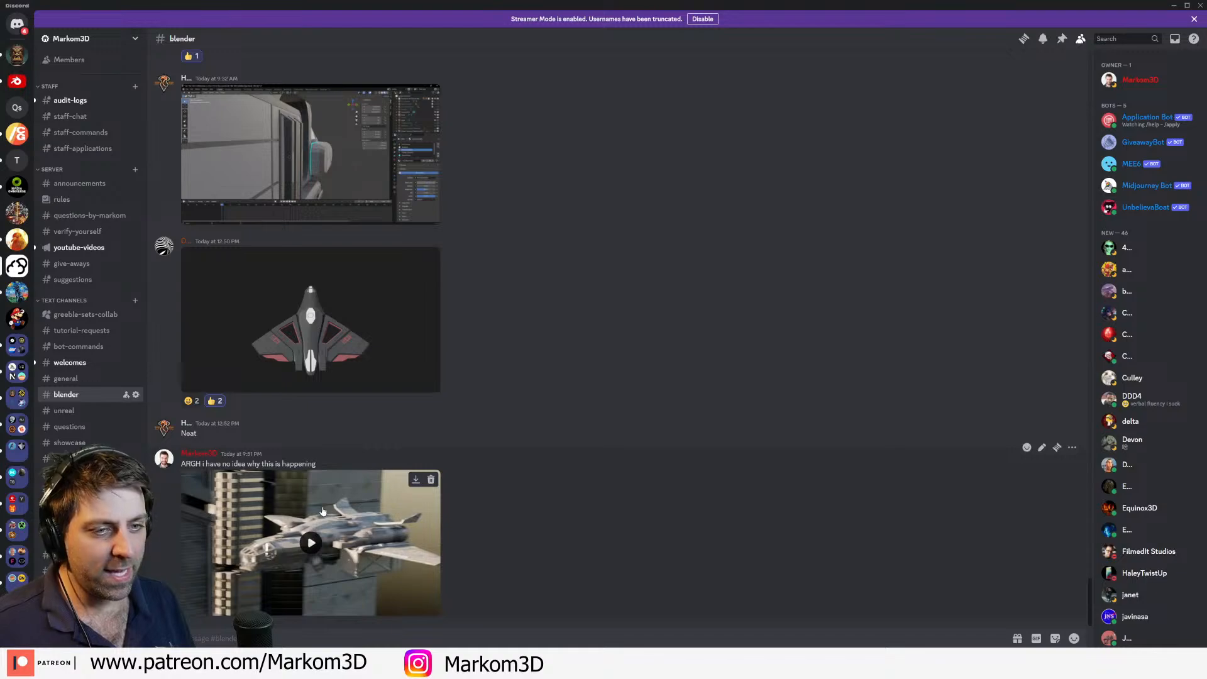
click(310, 542)
click(429, 607)
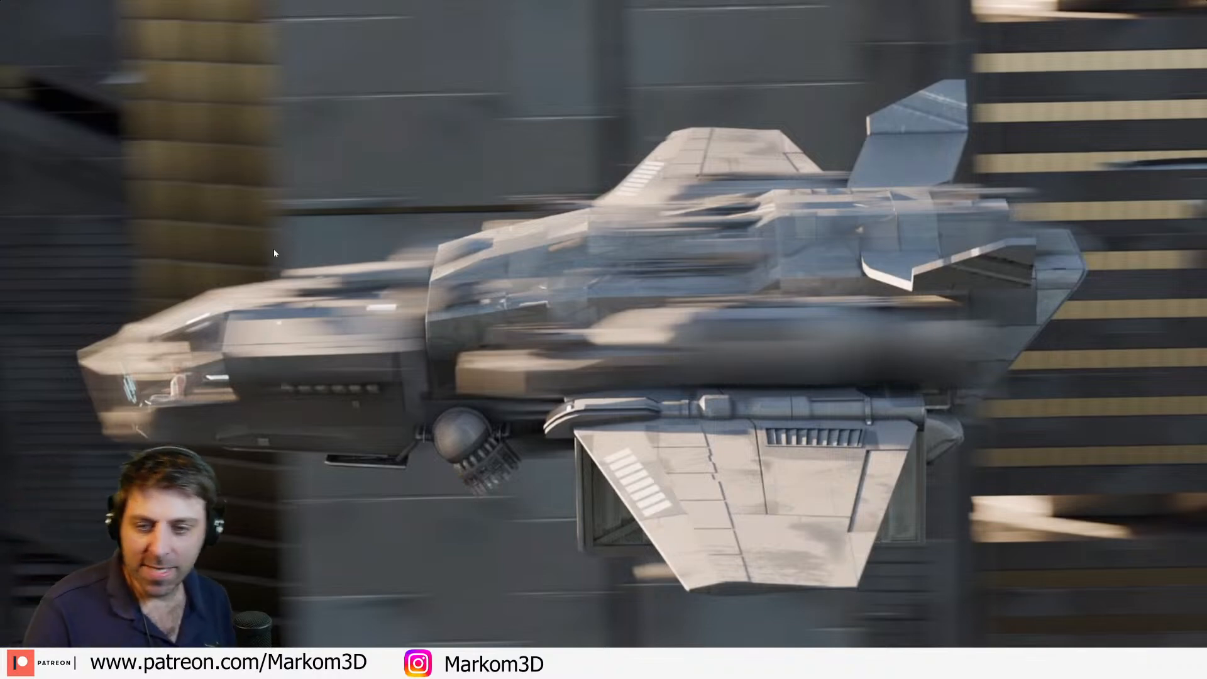
click(612, 343)
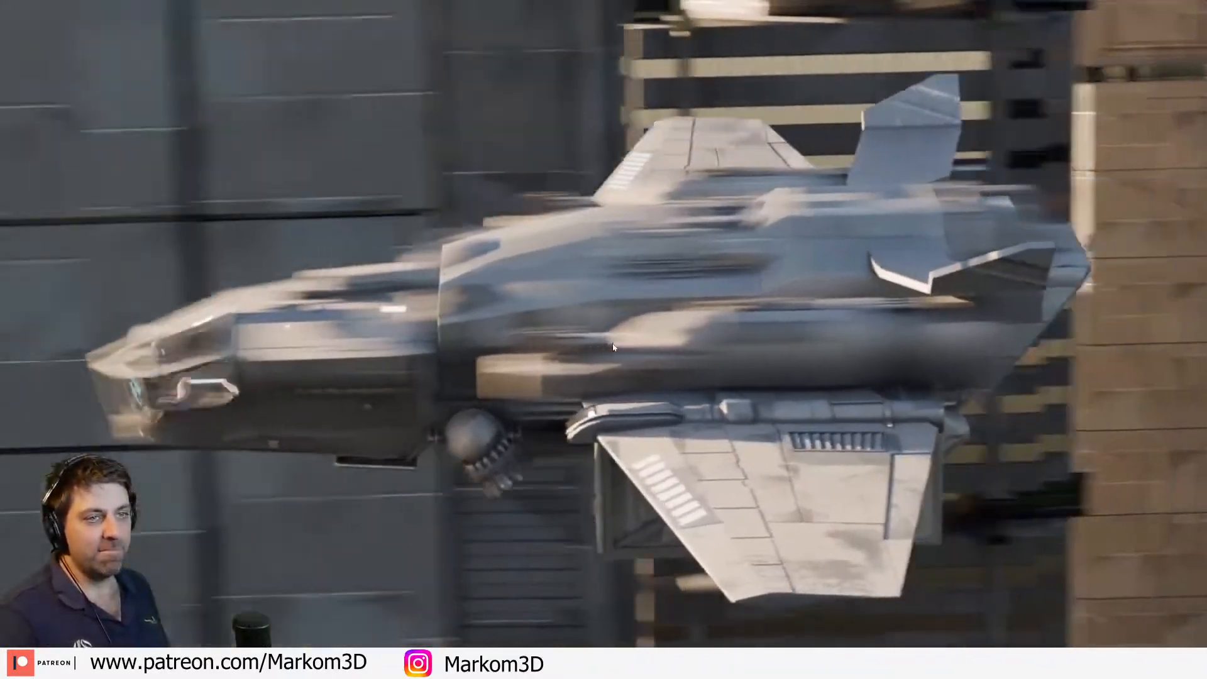
click(613, 347)
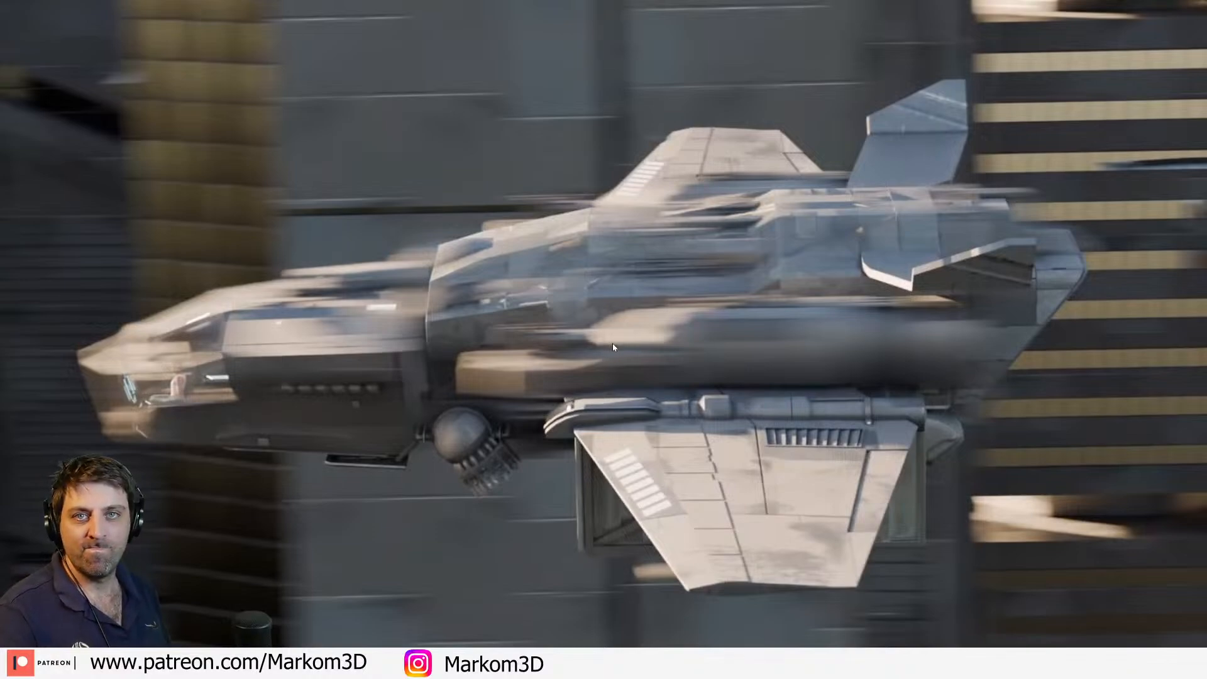
click(613, 347)
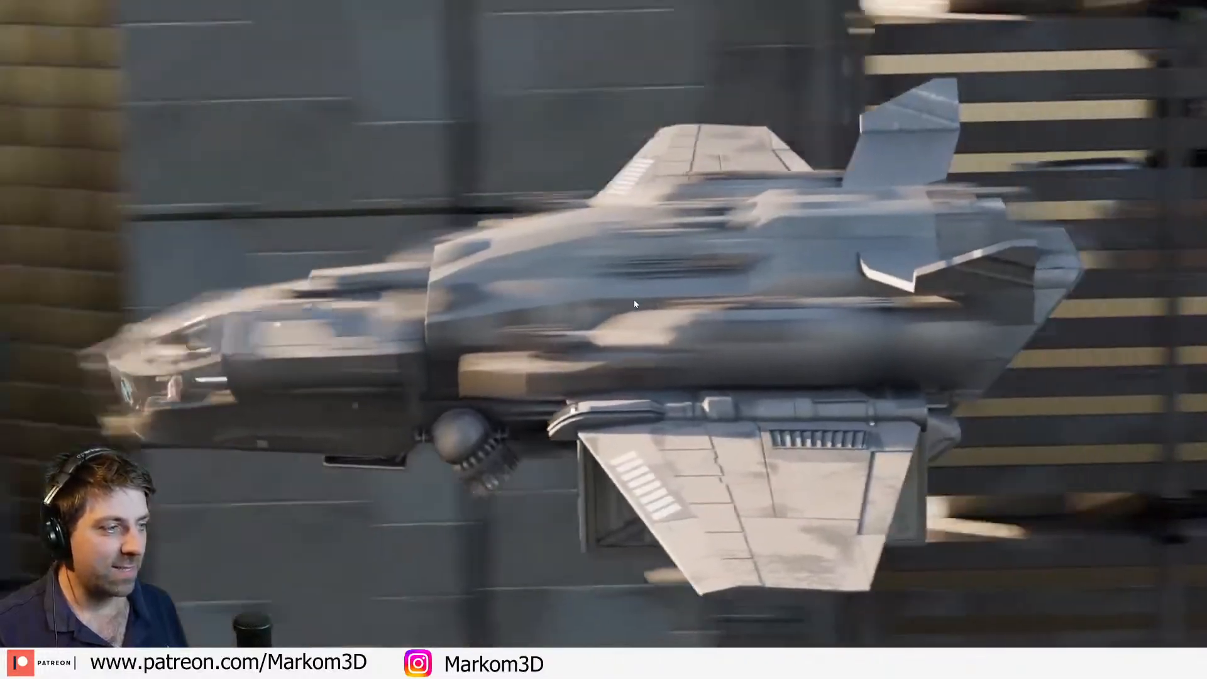
click(634, 301)
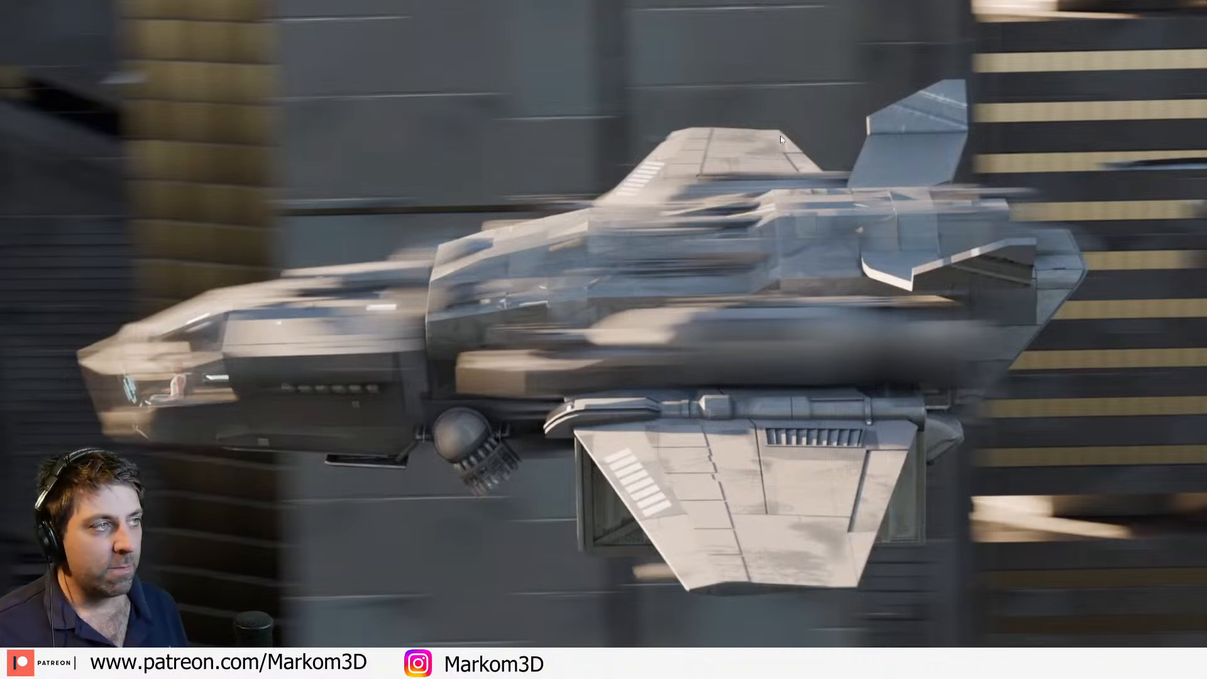
click(760, 399)
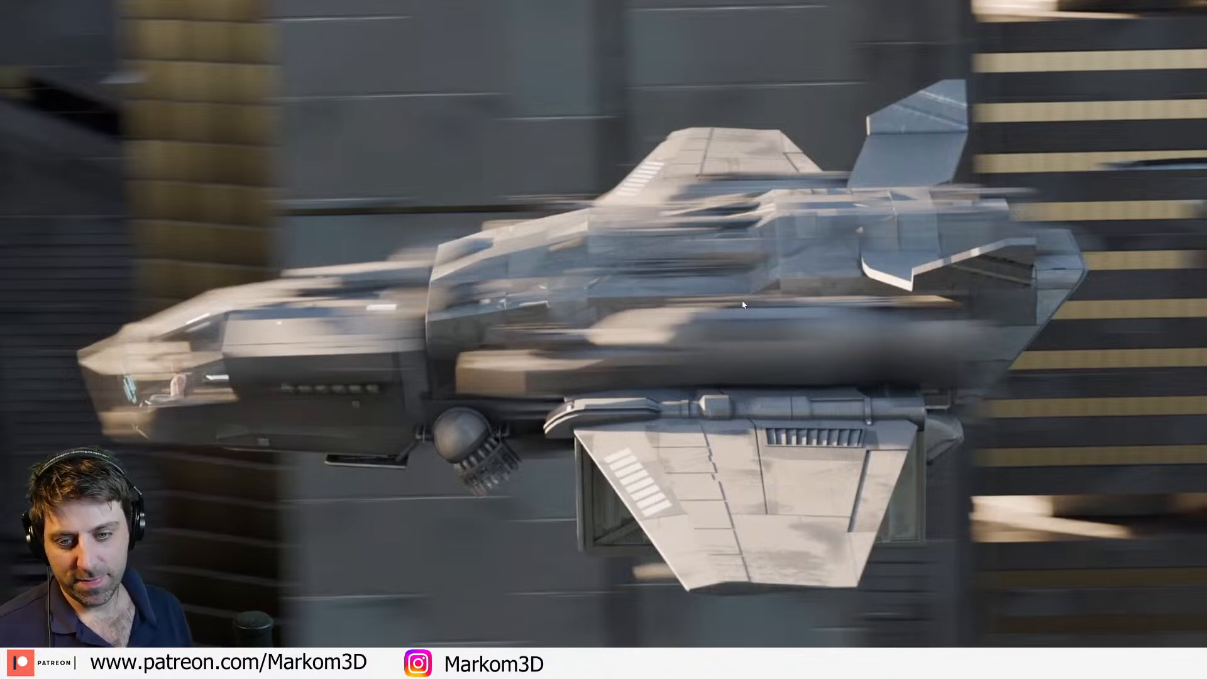
click(662, 275)
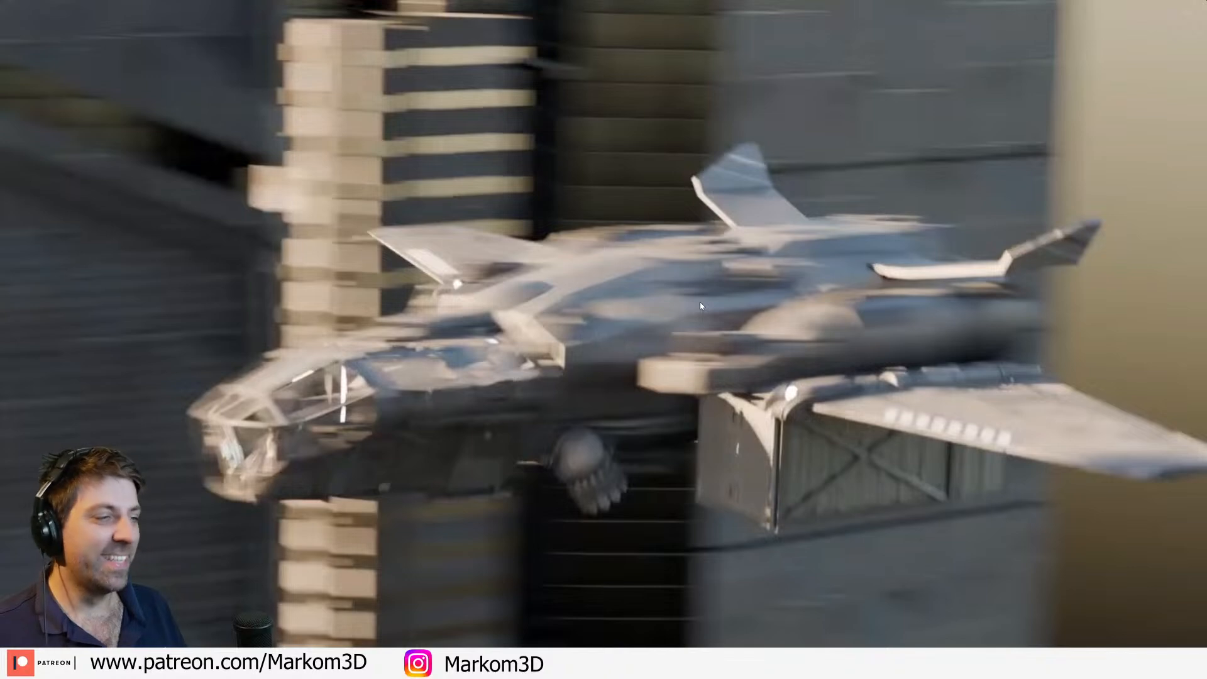
key(Escape)
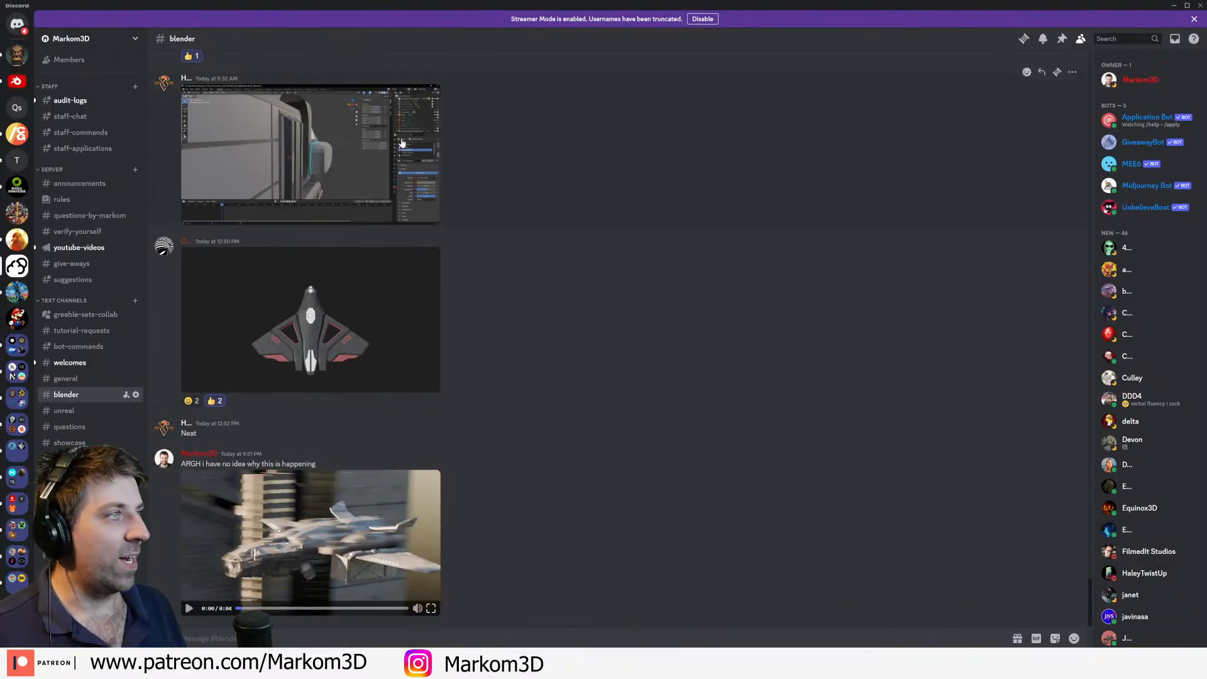
Step: Switch back to Blender and select the restaurant reference image for a closer look
drag(410, 7, 0, 126)
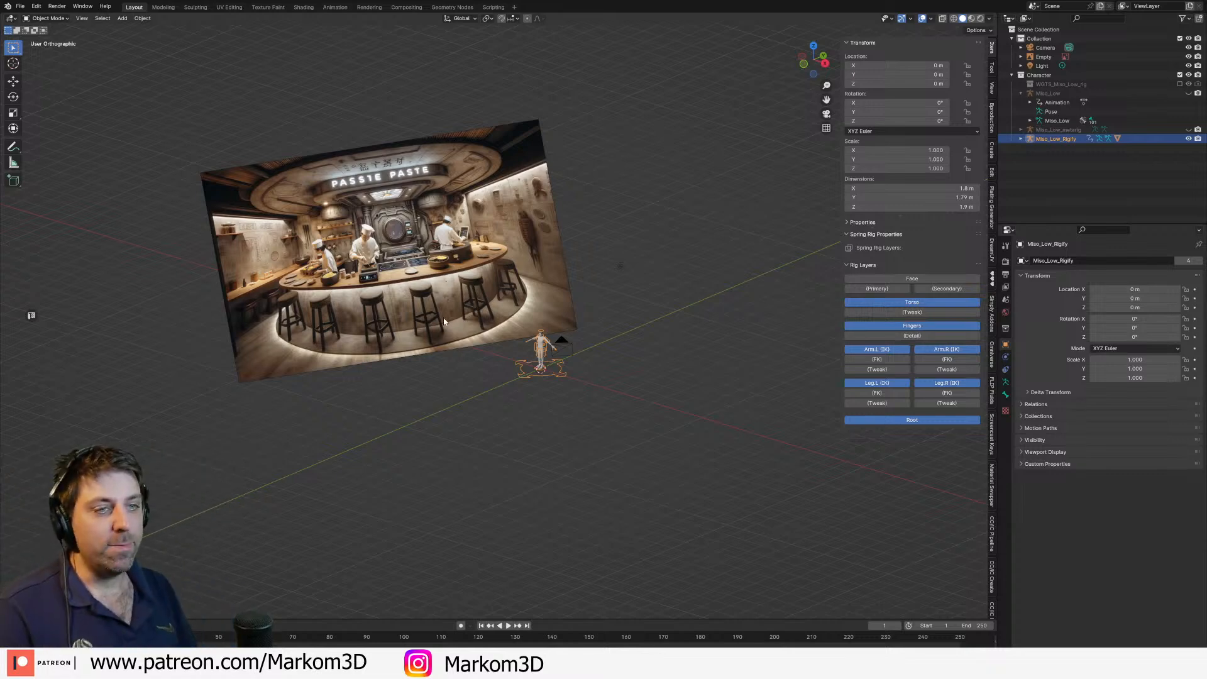
scroll(444, 321, up, 4)
click(354, 275)
key(KP_Decimal)
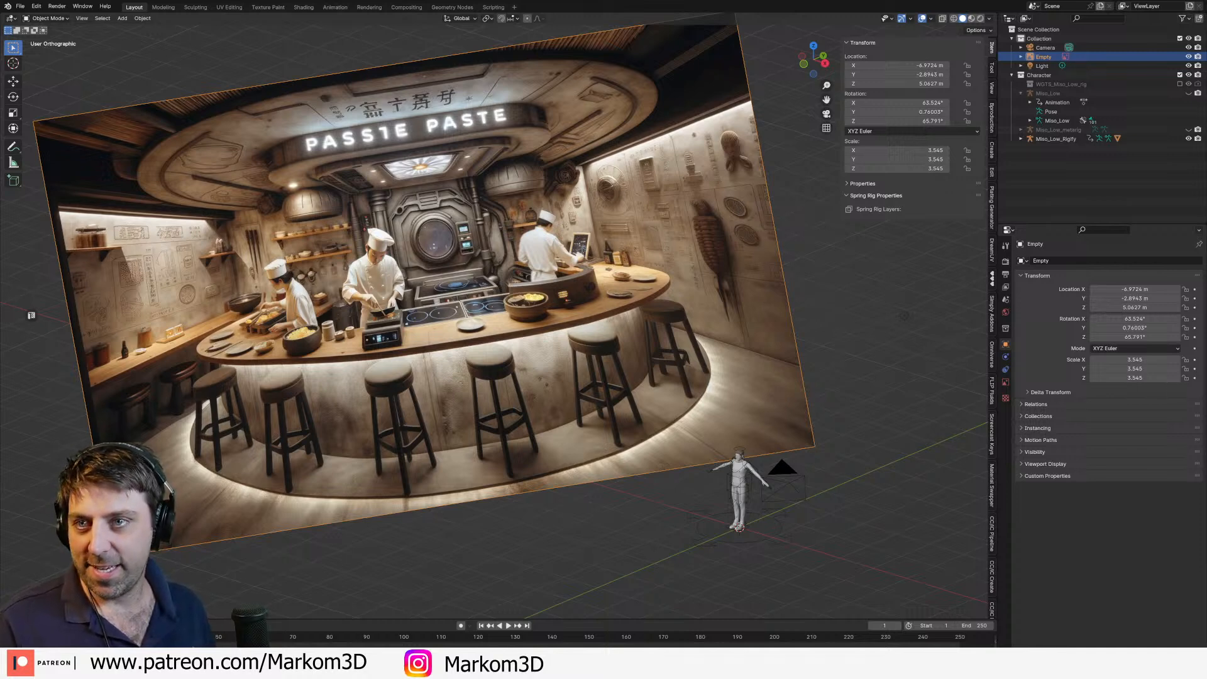
Step: Switch to Discord to view the enlarged dark spaceship image, and return to Blender
drag(2, 72, 490, 0)
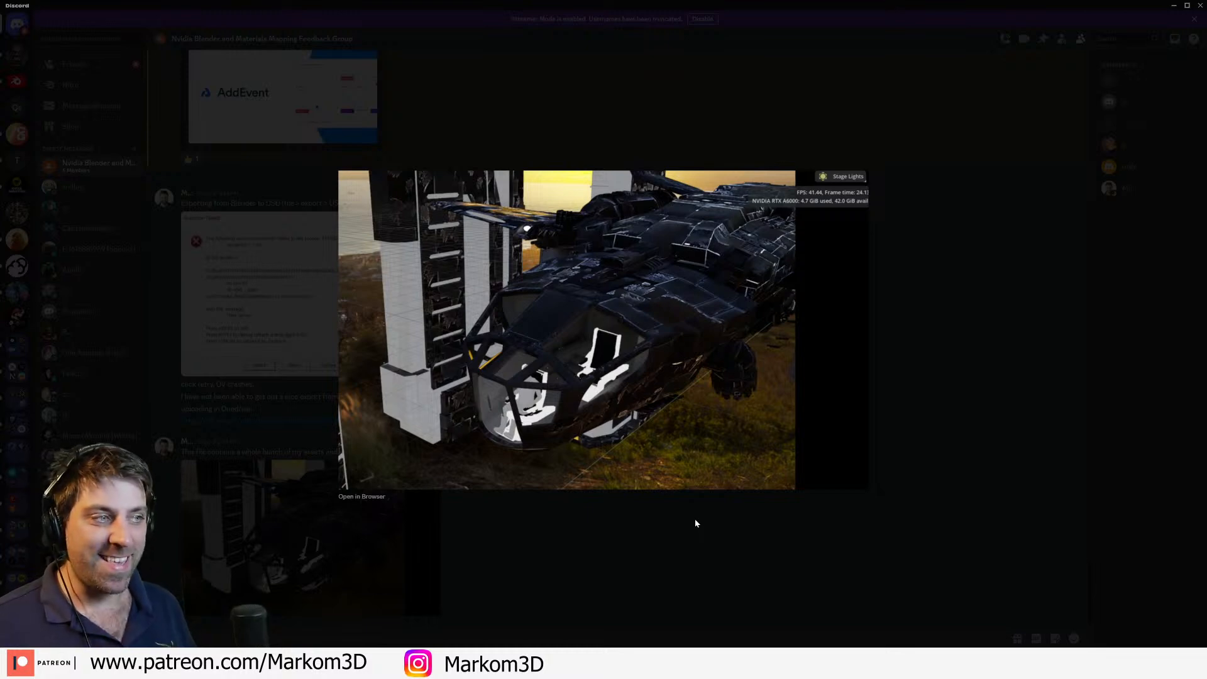
drag(637, 7, 1, 72)
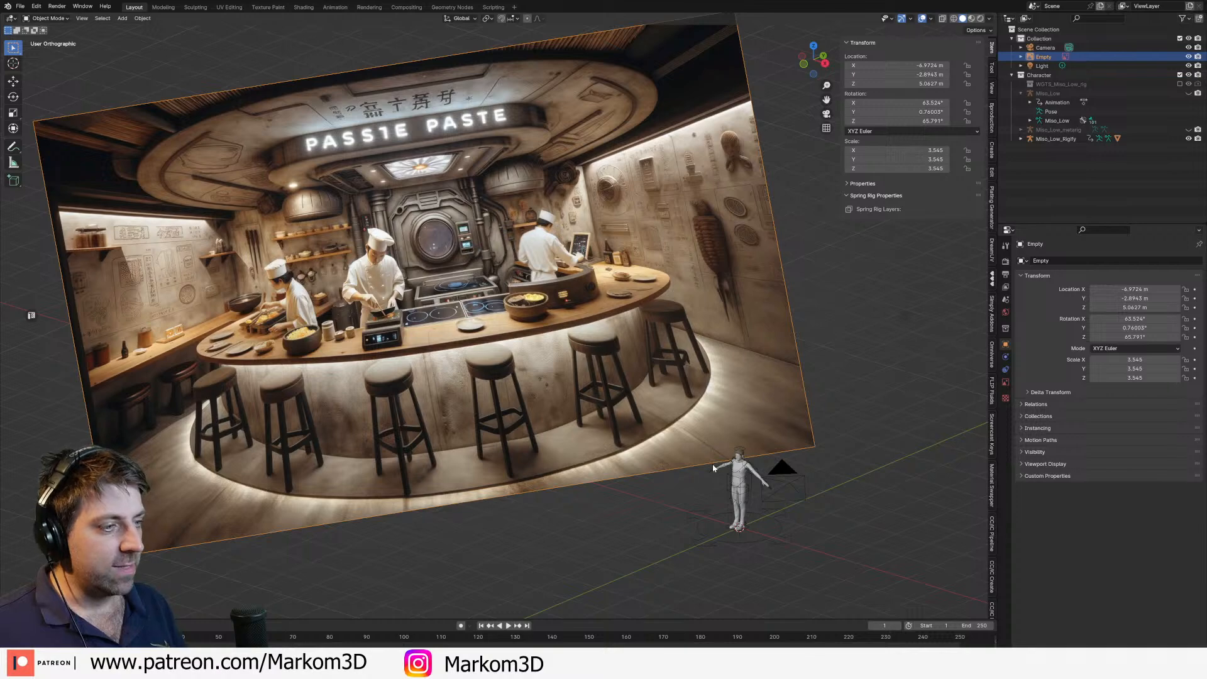
Step: Select the Miso_Low_Rigify rig and examine the character's full body and face up close
shift+middle_drag(713, 468, 563, 395)
click(633, 428)
key(KP_Decimal)
scroll(575, 394, up, 3)
shift+middle_drag(529, 296, 643, 399)
scroll(641, 397, down, 1)
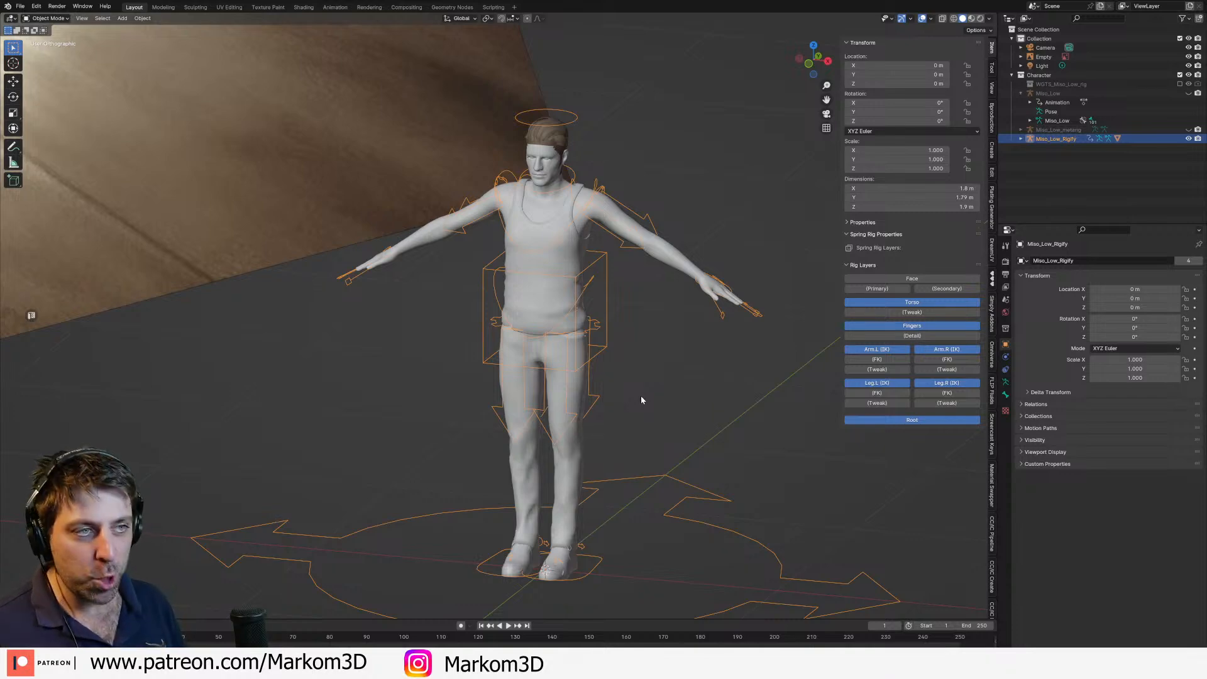
shift+middle_drag(607, 233, 624, 357)
scroll(625, 351, up, 6)
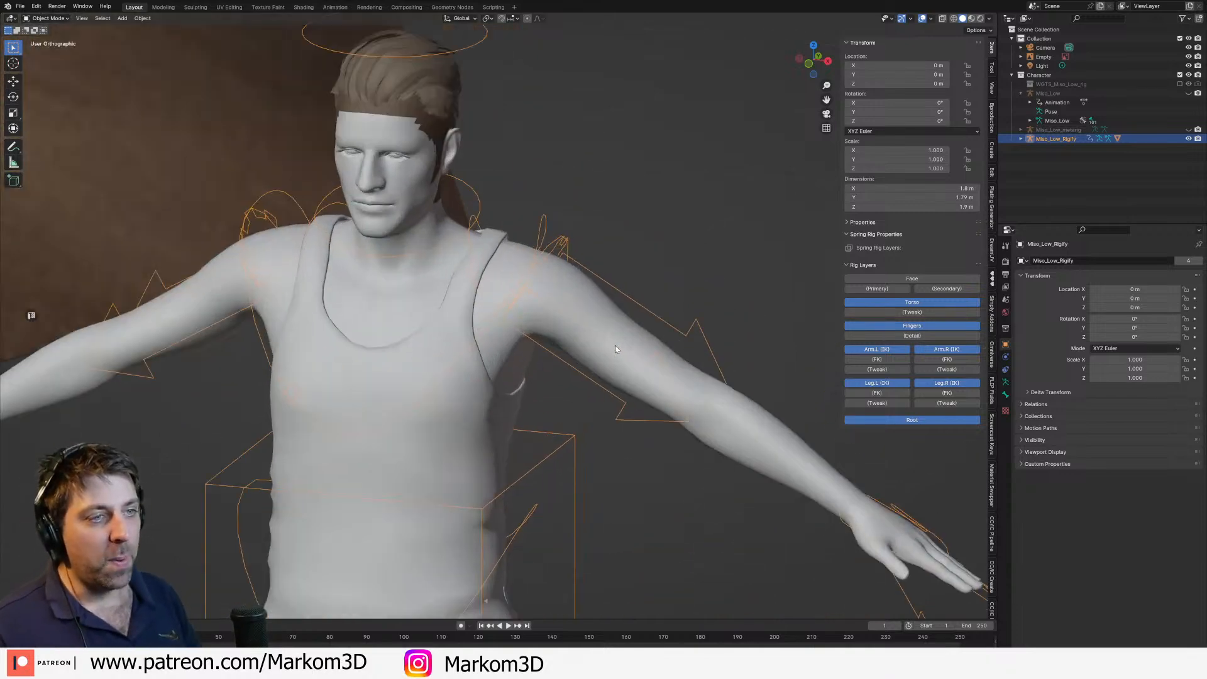
mouse_move(368, 220)
shift+middle_down()
mouse_move(458, 379)
mouse_move(482, 353)
shift+middle_up()
scroll(517, 292, up, 5)
shift+middle_drag(540, 289, 548, 376)
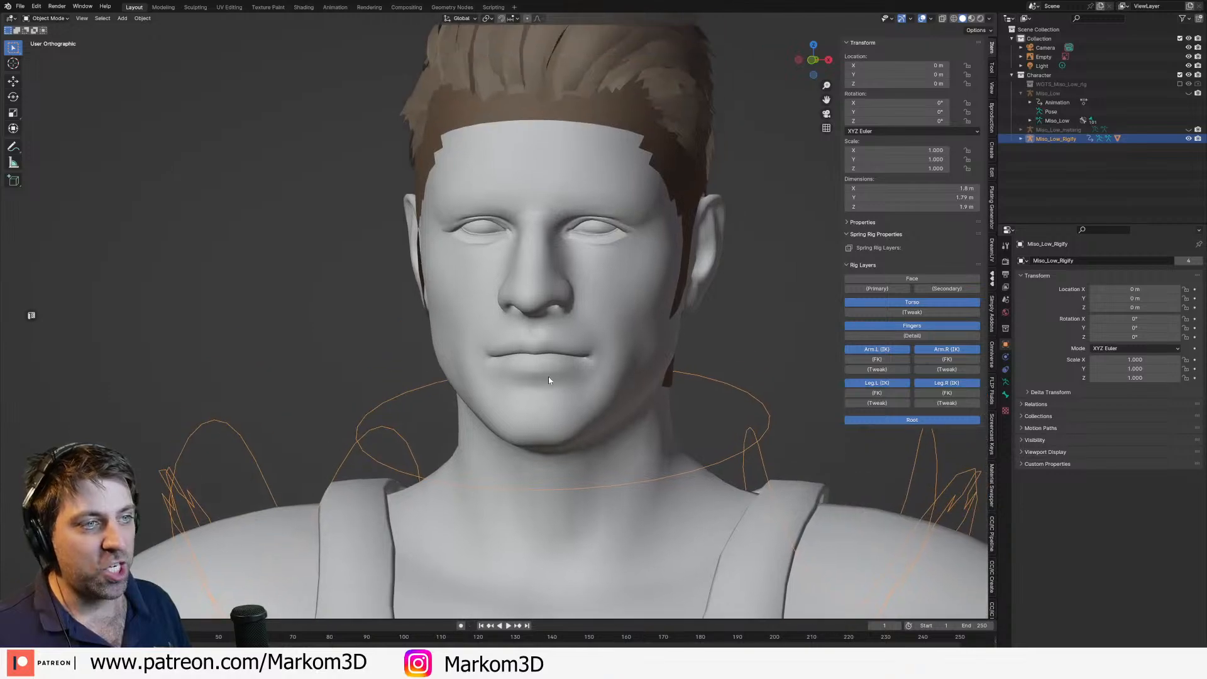
Step: Show the viewport in rendered shading and switch the render engine to Cycles with GPU Compute as the device
click(980, 19)
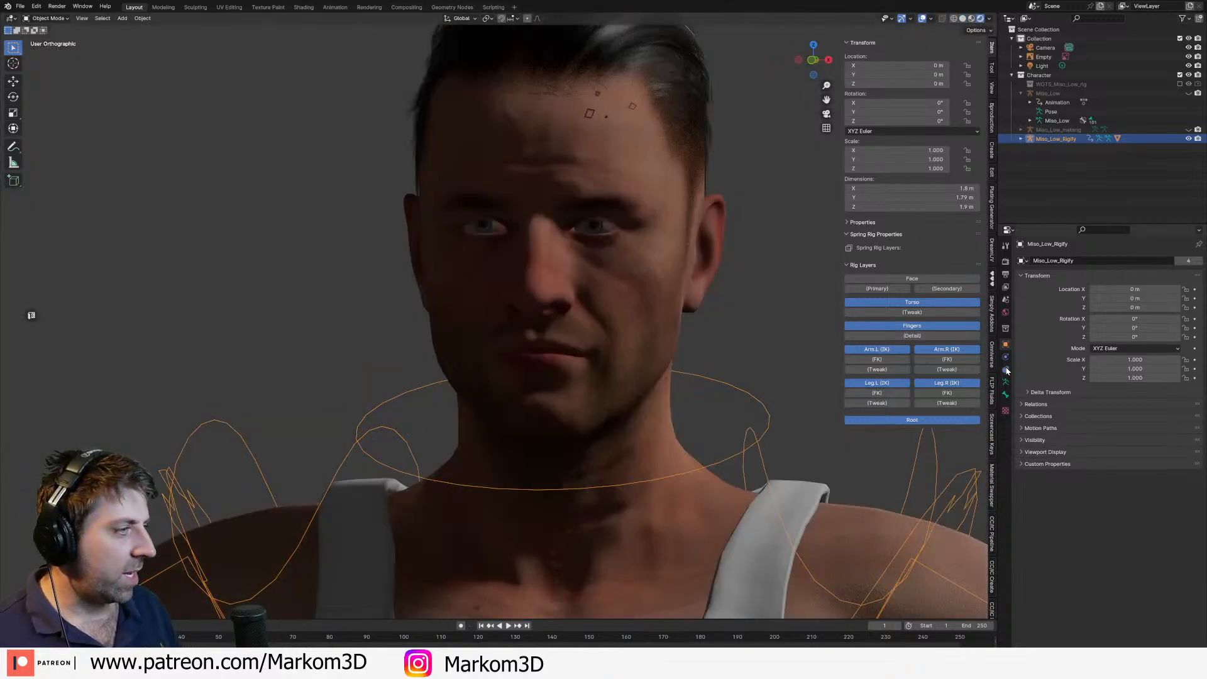
click(1006, 313)
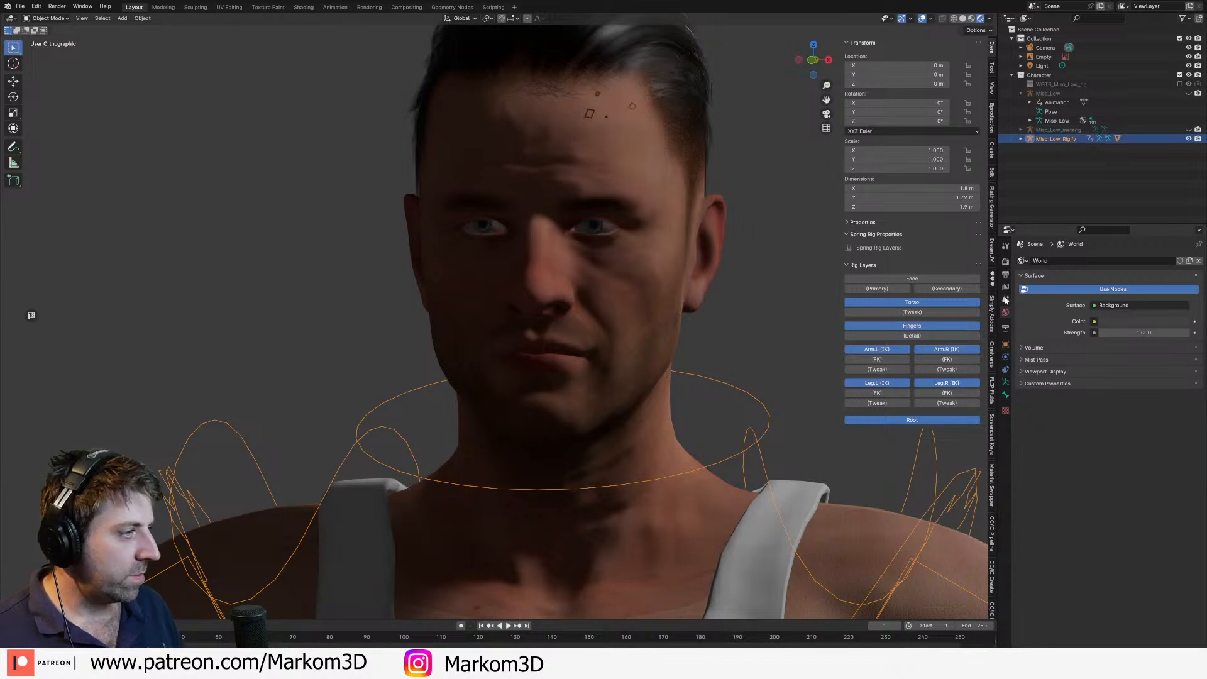
click(1094, 333)
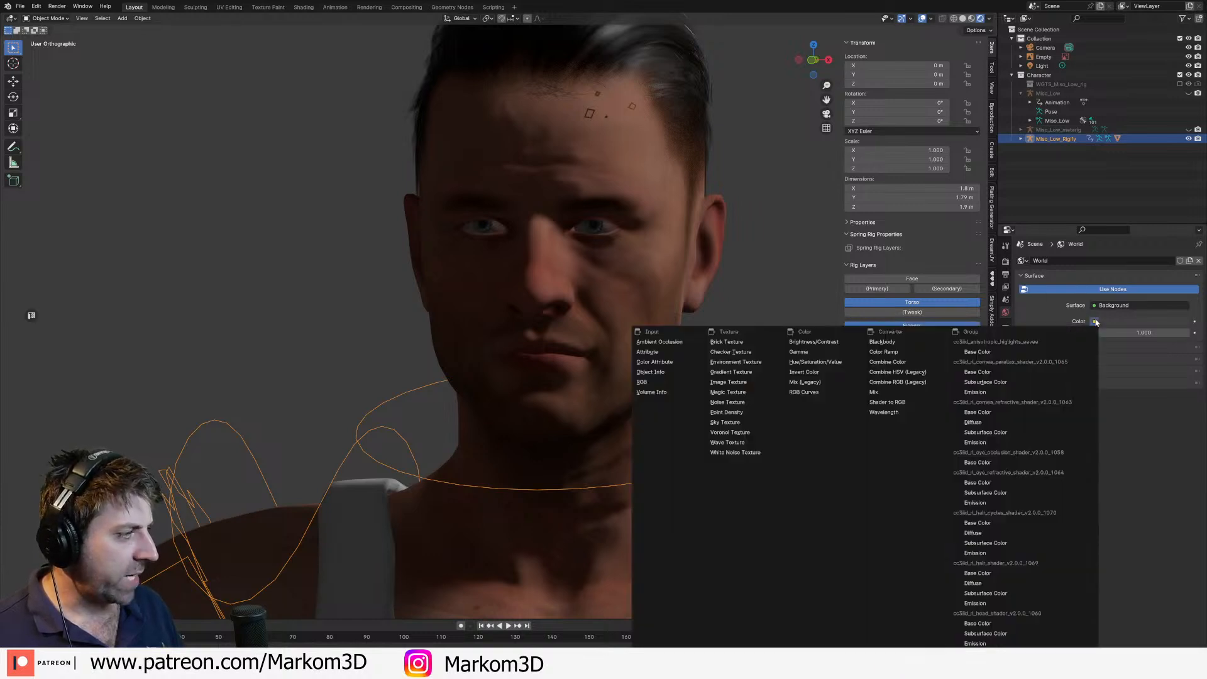
click(1005, 262)
click(1111, 260)
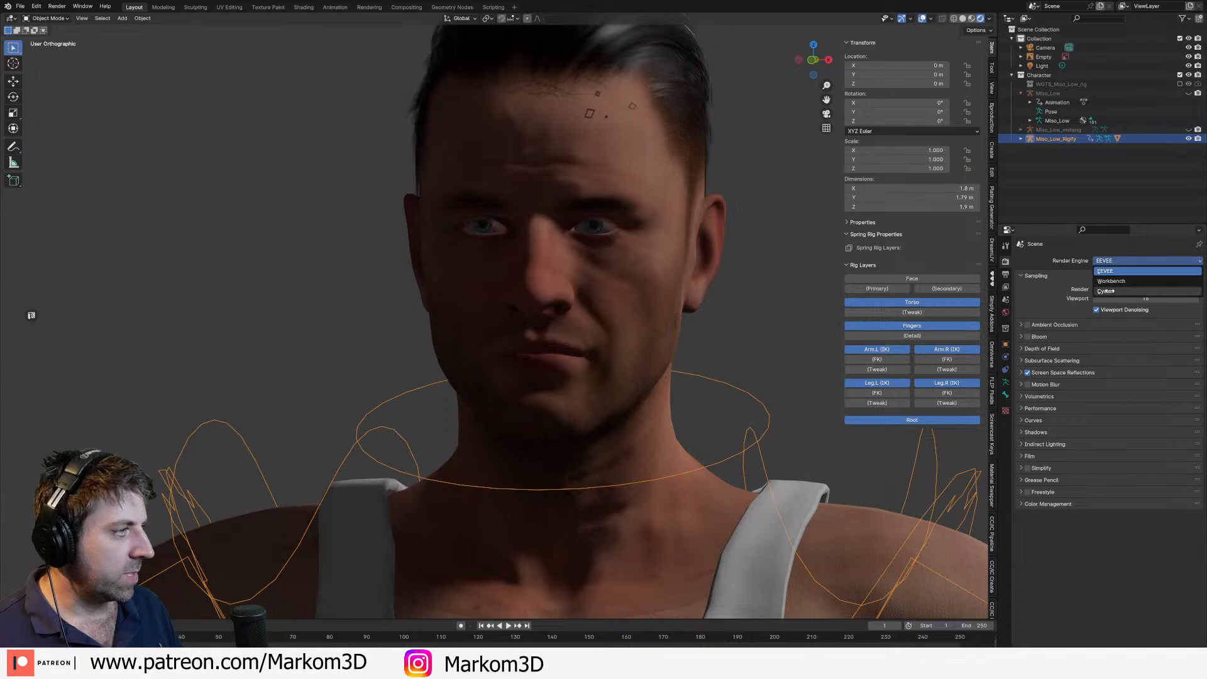
click(1107, 291)
click(1128, 284)
click(1123, 304)
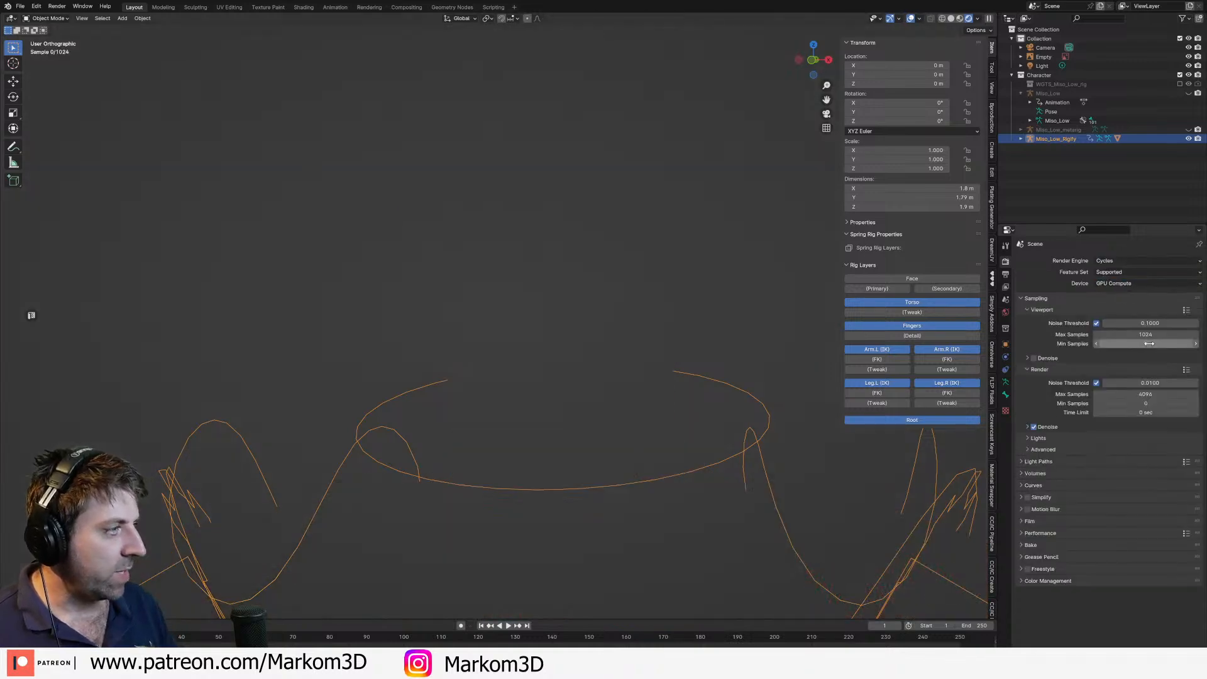
Step: Set the Cycles maximum samples to 32 for the viewport and 128 for the final render
click(1146, 334)
text(32)
key(Return)
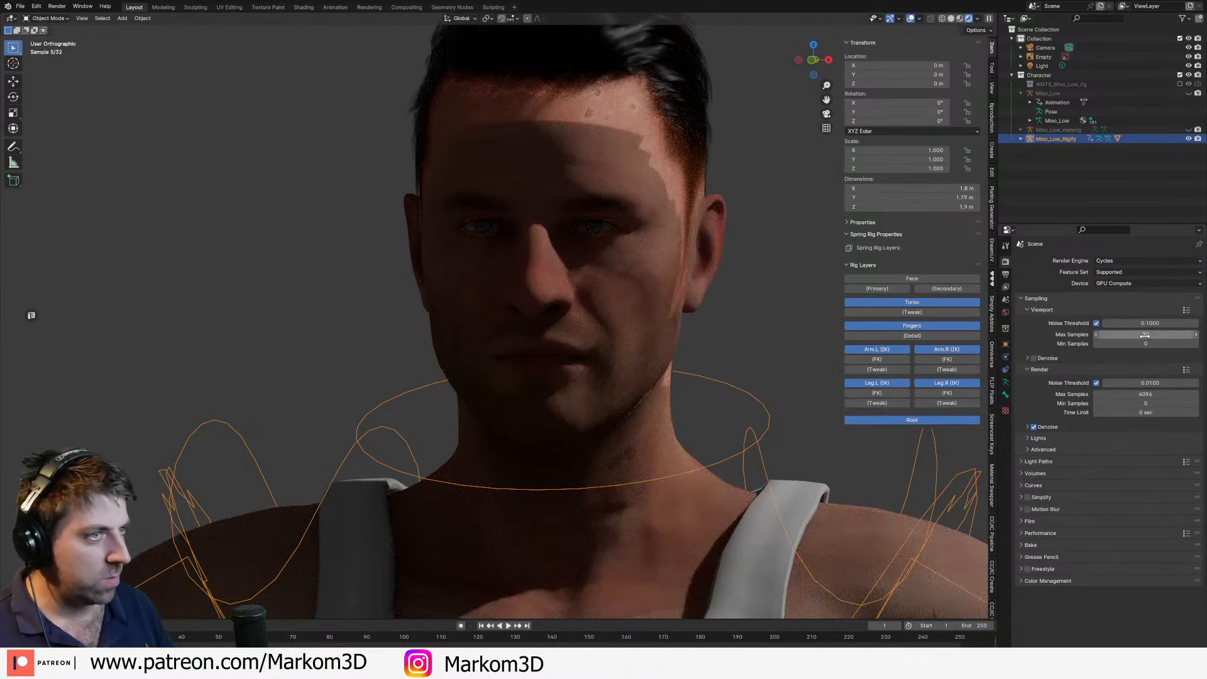
click(1145, 394)
text(128)
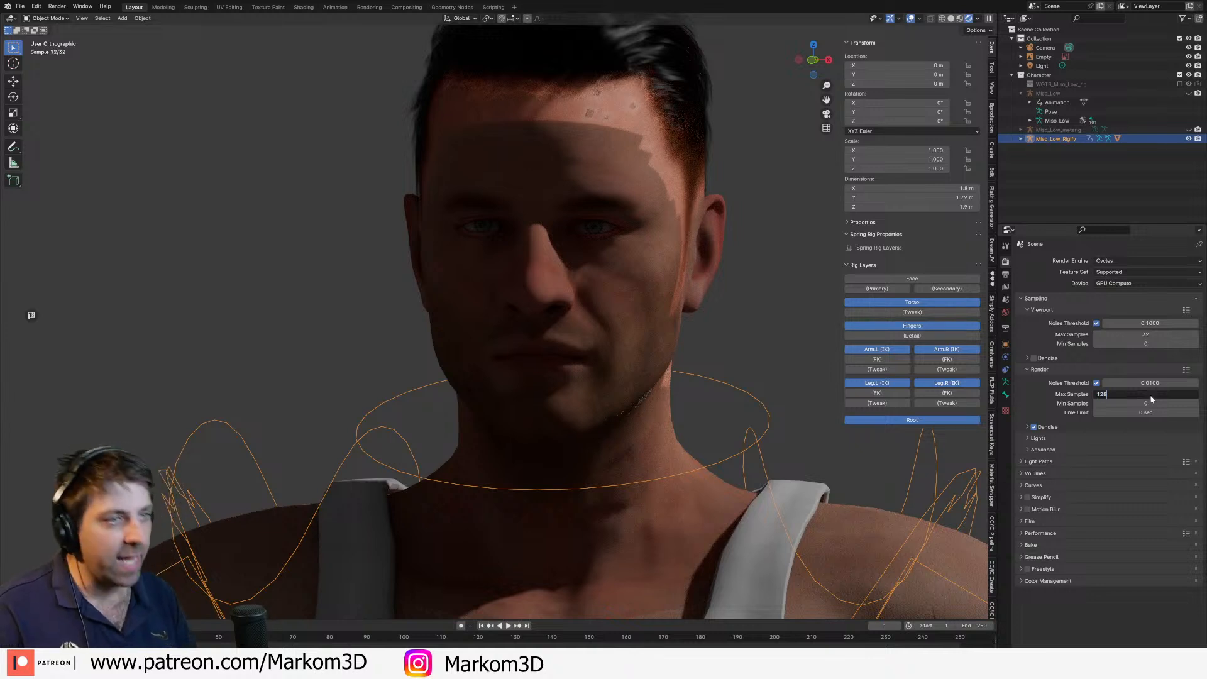
key(Return)
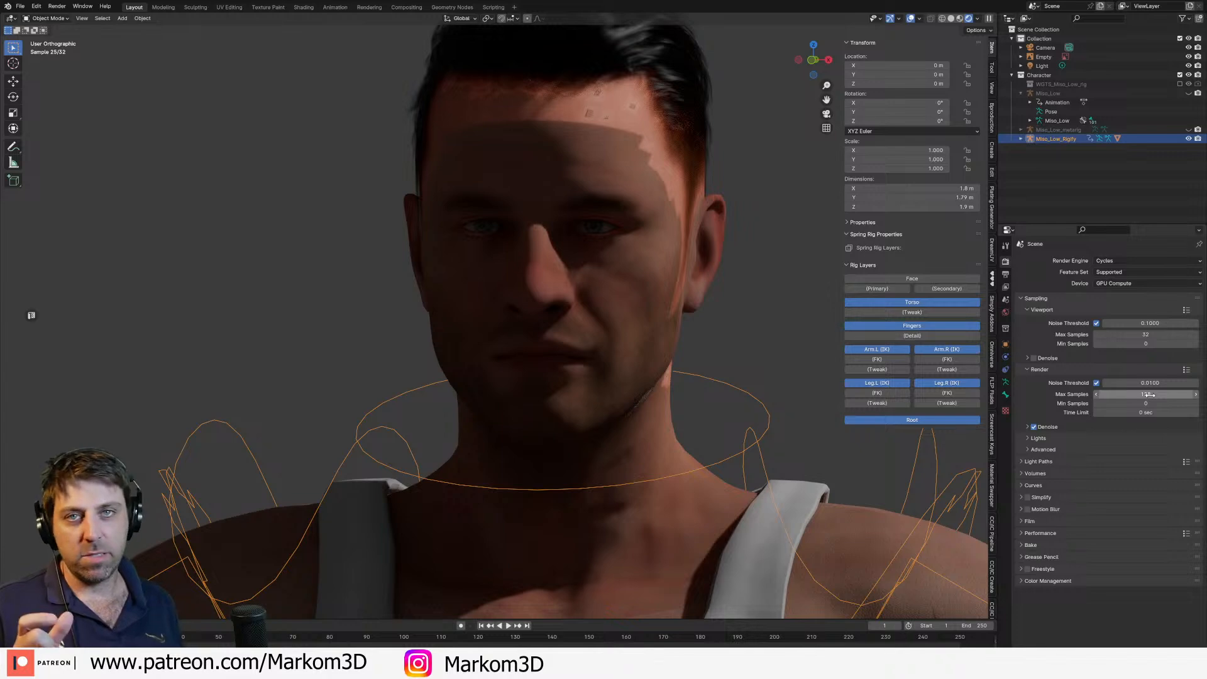
Step: Open the world's surface settings and check its background colour input
scroll(819, 334, down, 1)
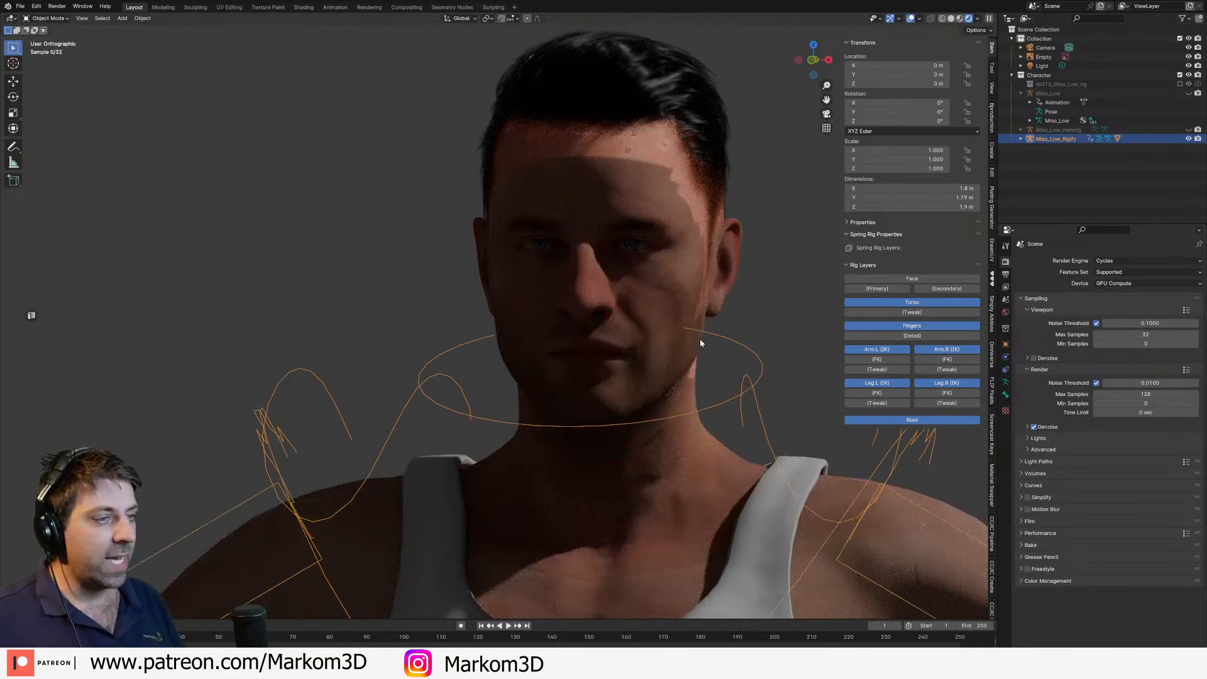
scroll(696, 333, down, 1)
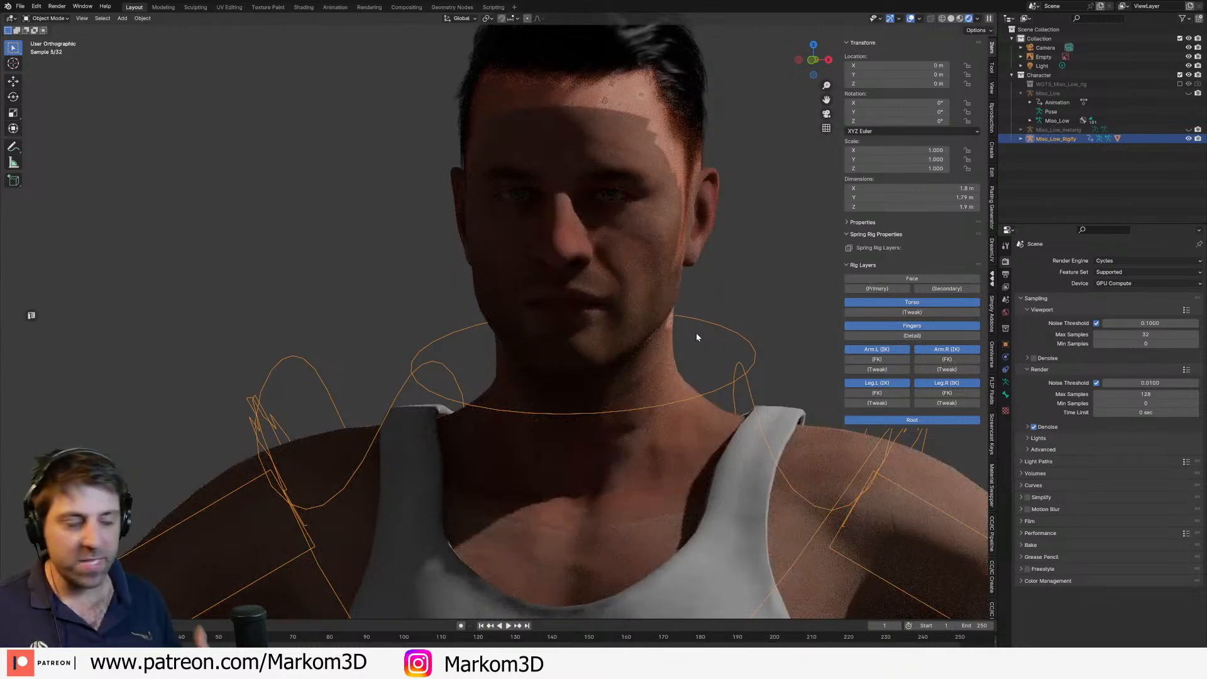
click(1006, 312)
click(1094, 318)
click(1093, 317)
Step: Examine the rendered character beside the restaurant reference image, comparing it with the bar counter and stools
scroll(690, 267, down, 11)
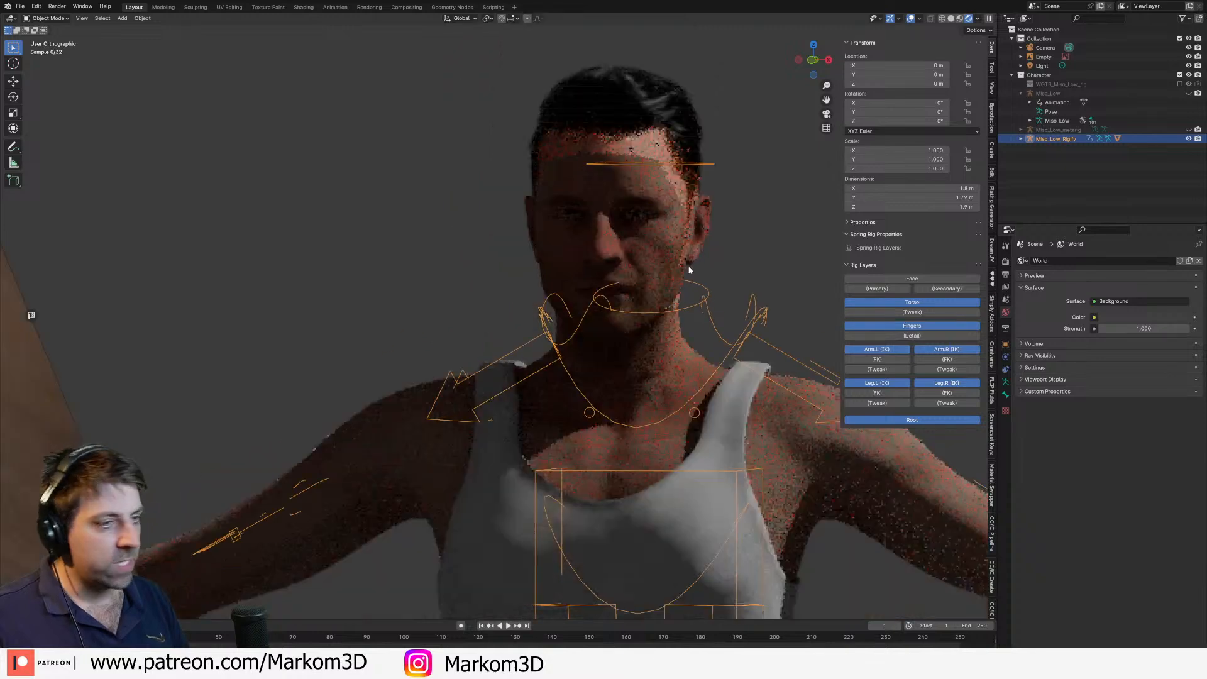
middle_drag(698, 271, 658, 292)
scroll(659, 291, down, 3)
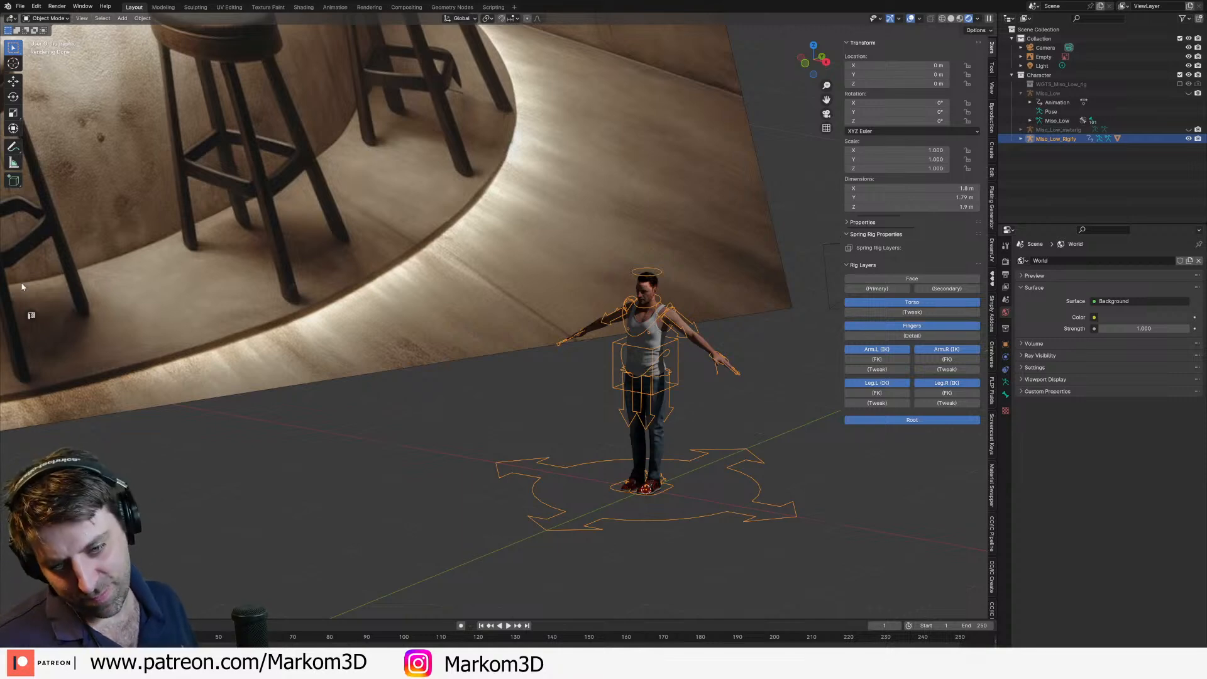
scroll(258, 191, down, 2)
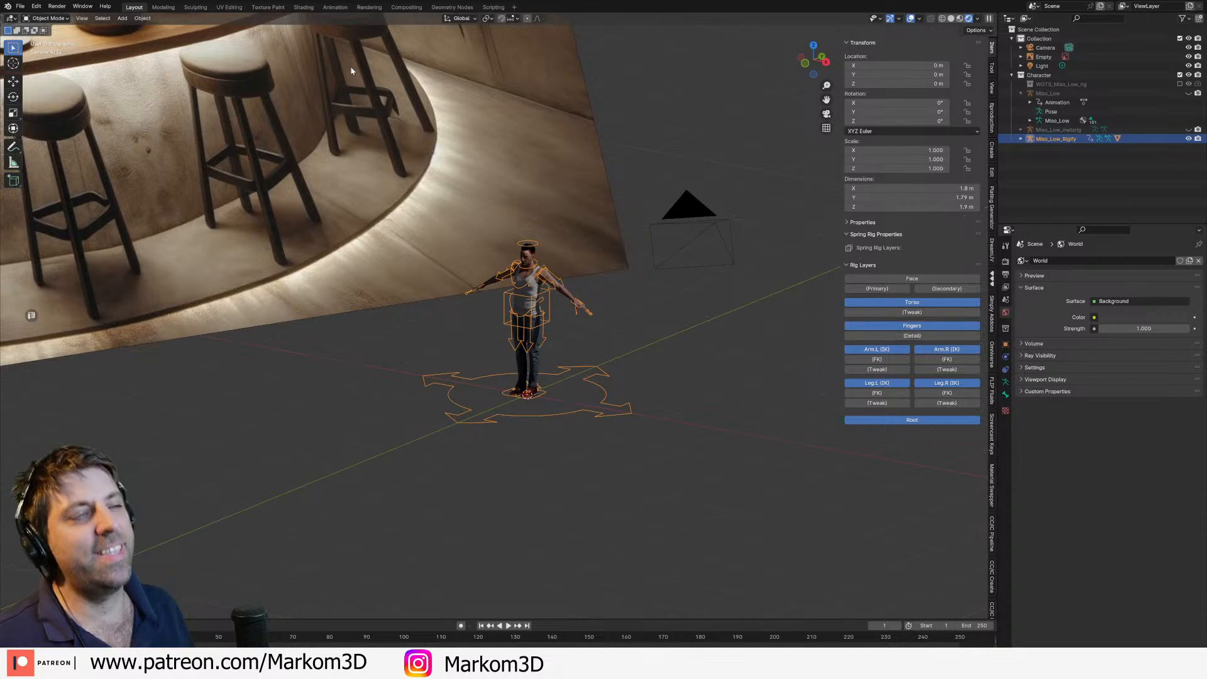
shift+middle_drag(386, 95, 453, 356)
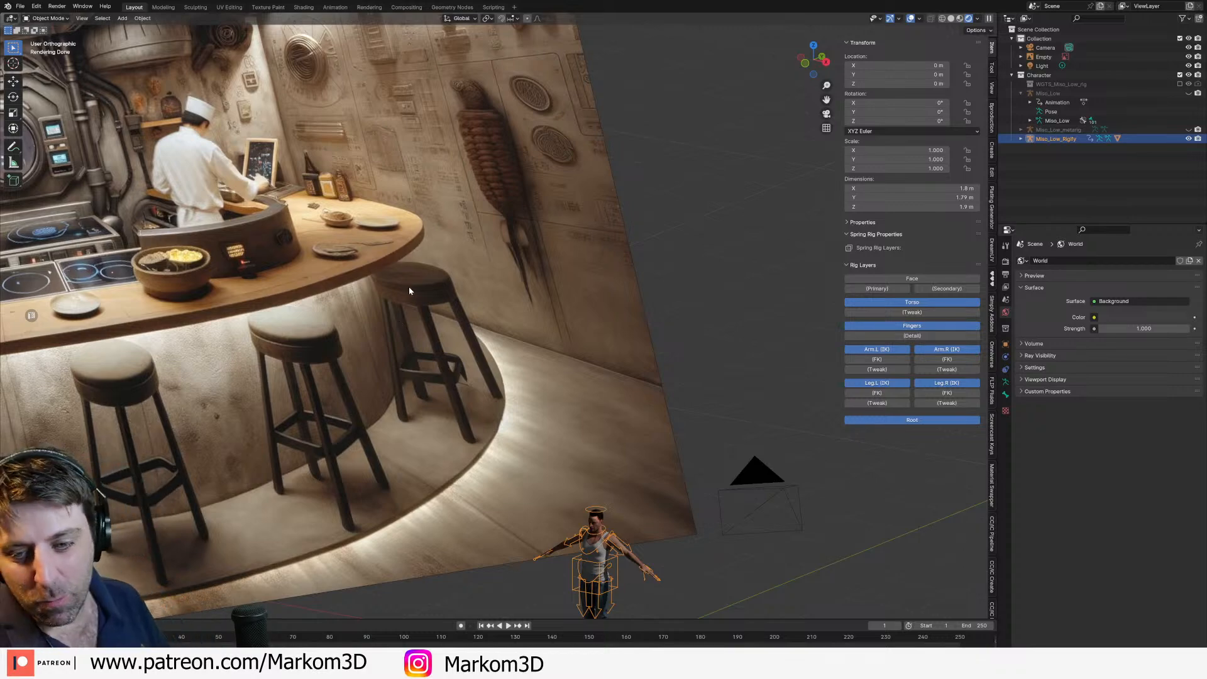
scroll(410, 290, down, 4)
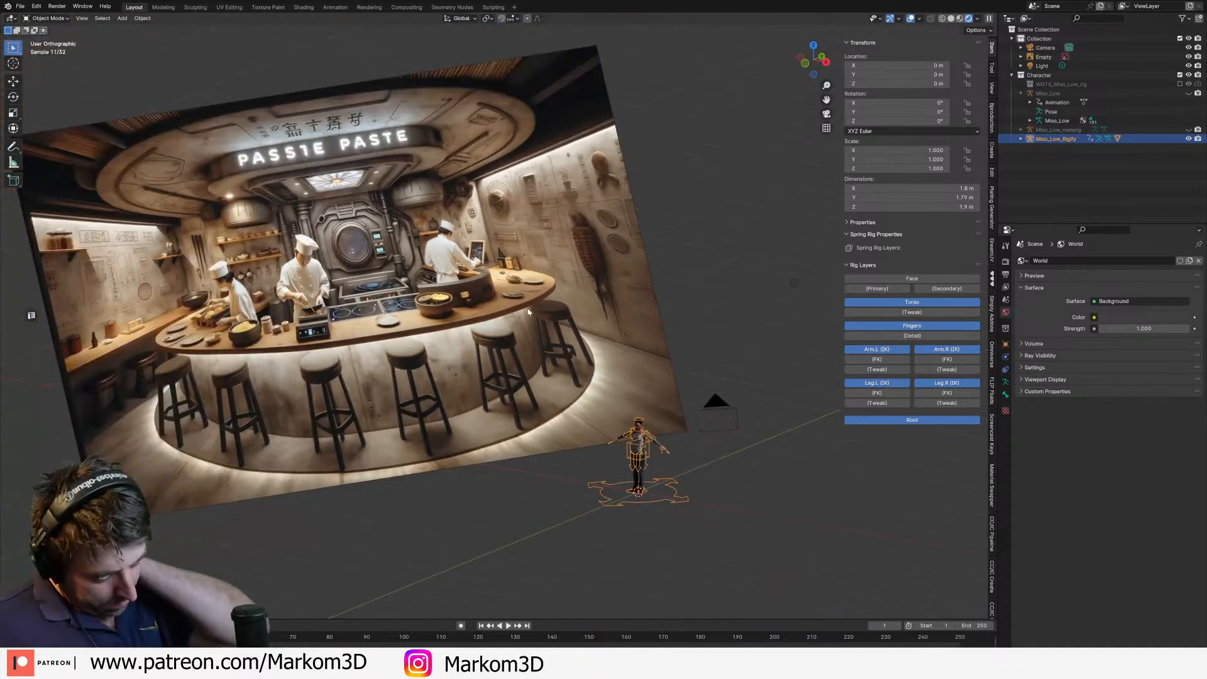
middle_drag(528, 312, 598, 349)
scroll(600, 348, up, 3)
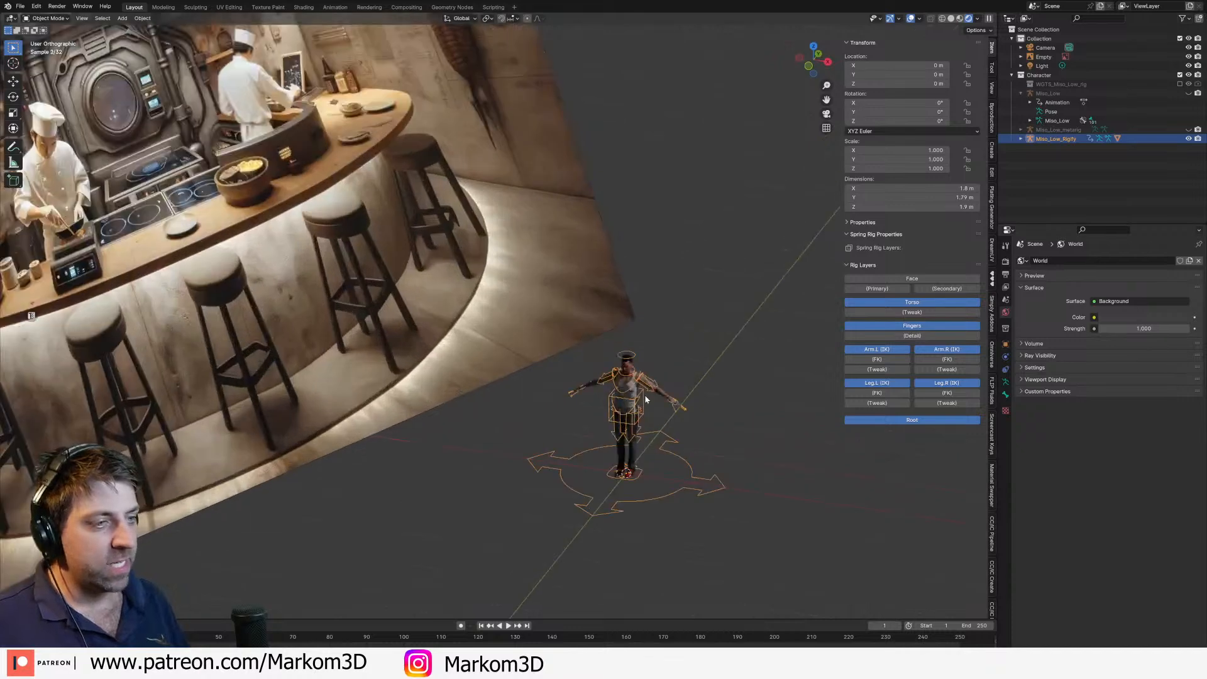
Step: Add a mesh plane at the world origin beneath the character's feet
shift+middle_drag(646, 399, 592, 332)
key(shift+a)
click(629, 325)
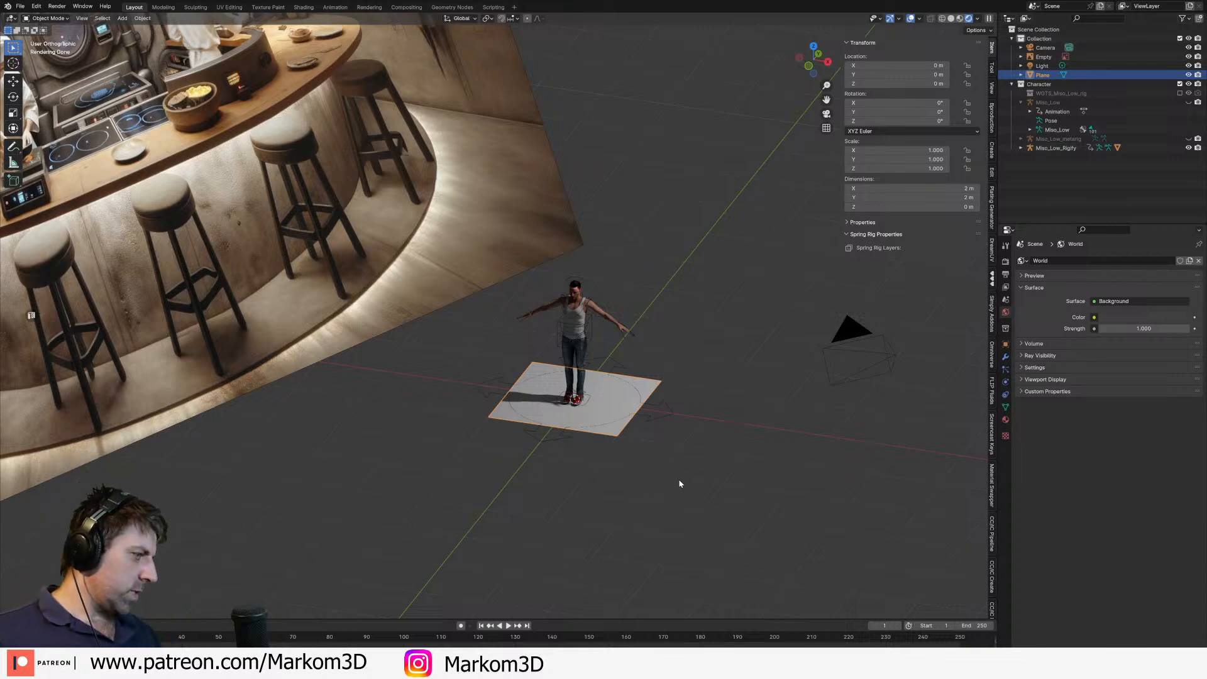
Step: Scale the plane's mesh by a factor of 2 in Edit Mode and switch to edge selection
scroll(425, 396, up, 3)
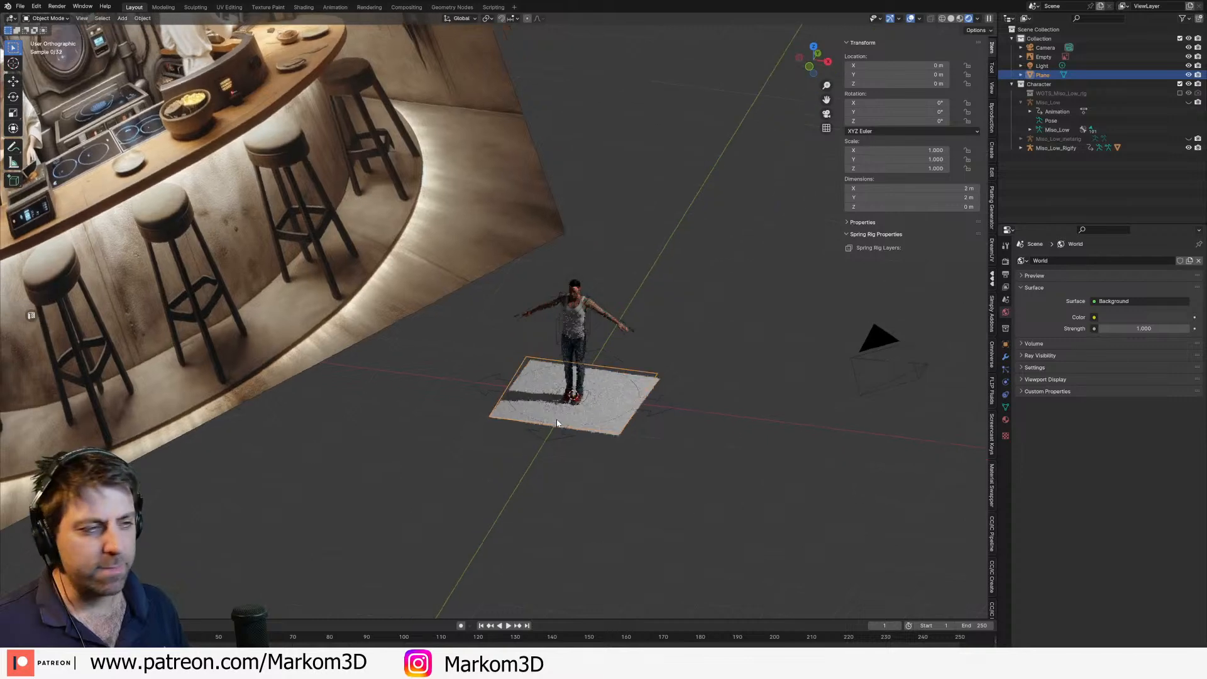
key(Tab)
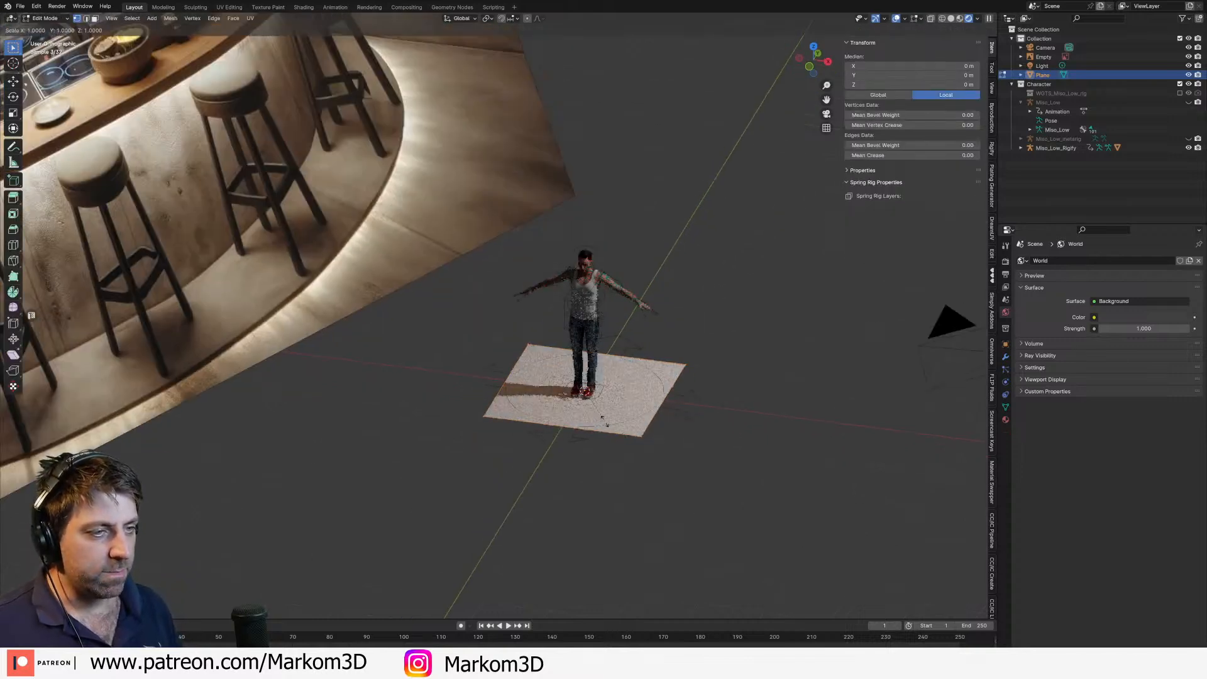
text(s2)
key(Return)
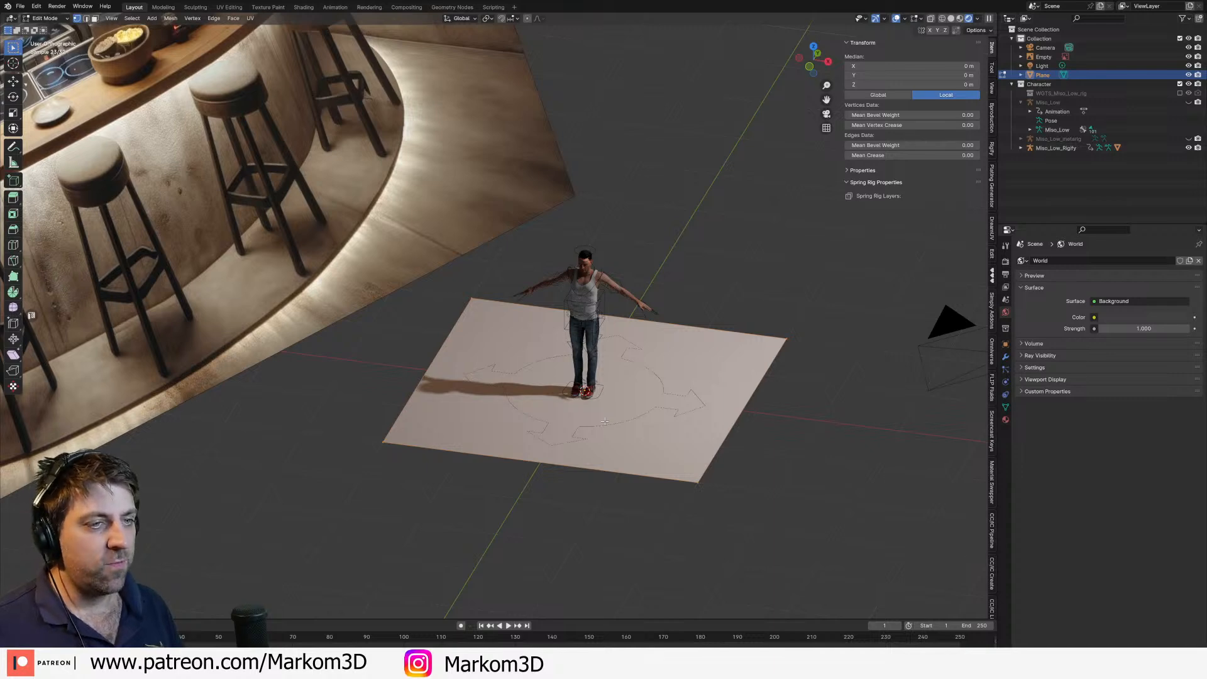
shift+middle_drag(604, 409, 627, 472)
scroll(604, 447, down, 2)
key(2)
click(572, 488)
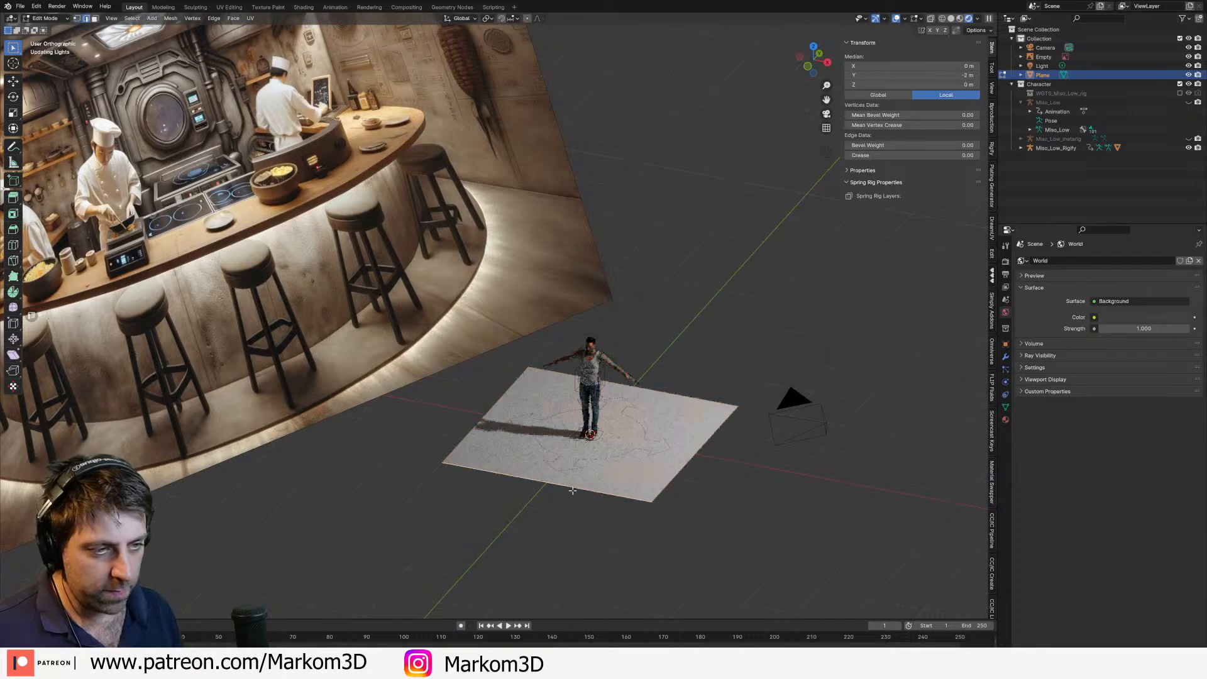
key(g)
key(y)
key(Escape)
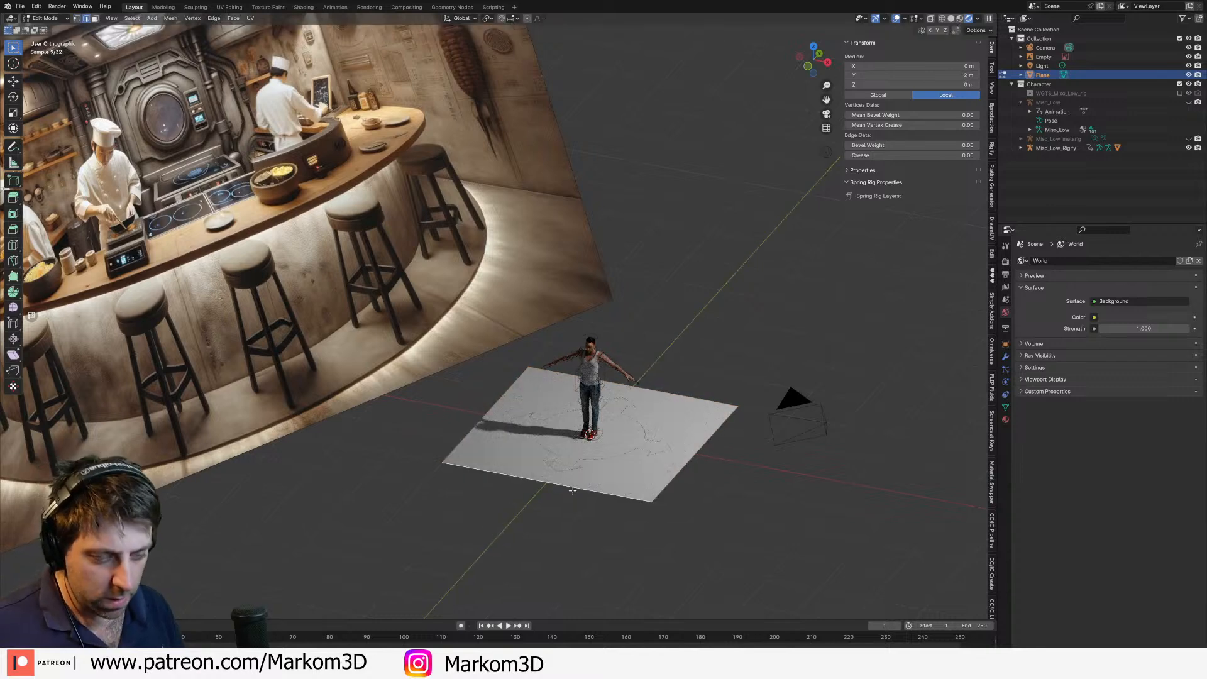
Step: Move the plane's edge behind the character 2 m along the Y axis and leave Edit Mode
click(678, 390)
text(g)
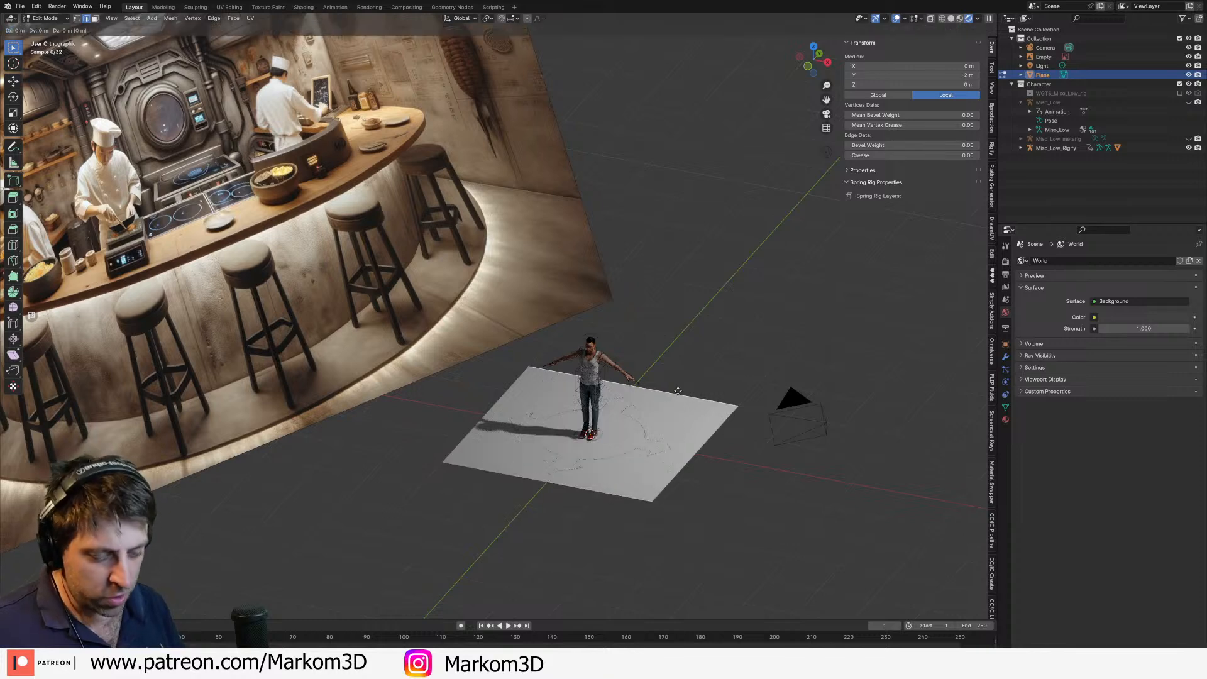
text(x2y)
key(Return)
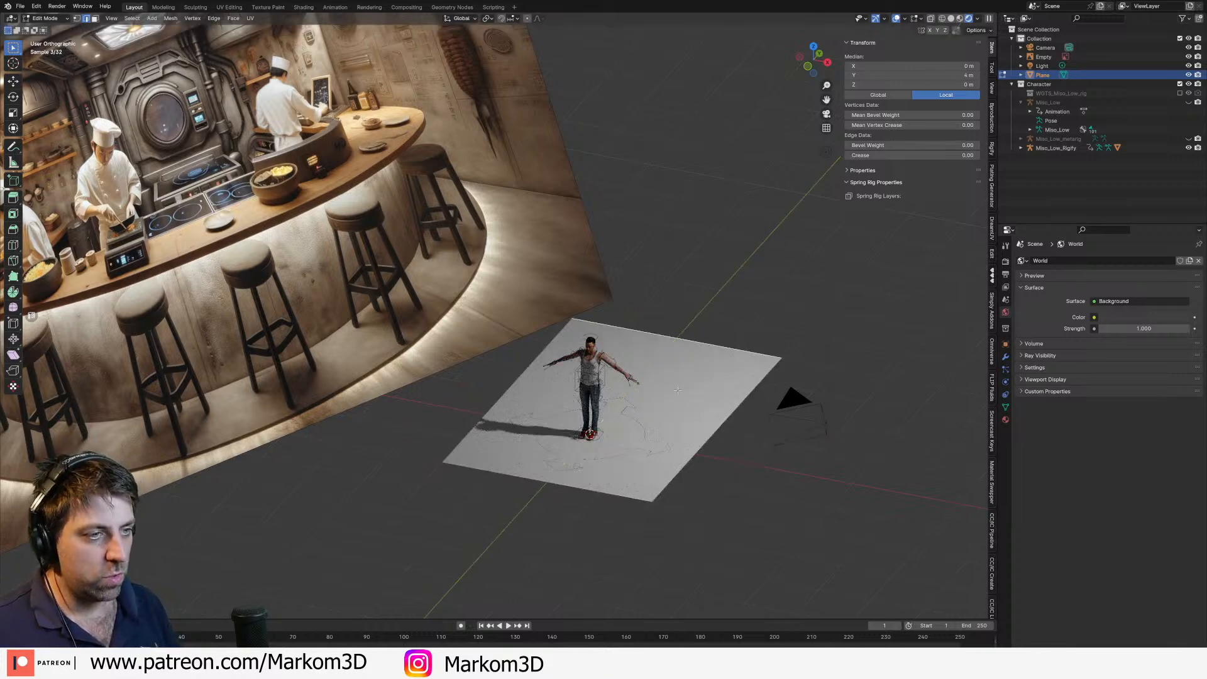
middle_drag(657, 394, 682, 405)
scroll(628, 415, up, 4)
middle_drag(620, 440, 589, 428)
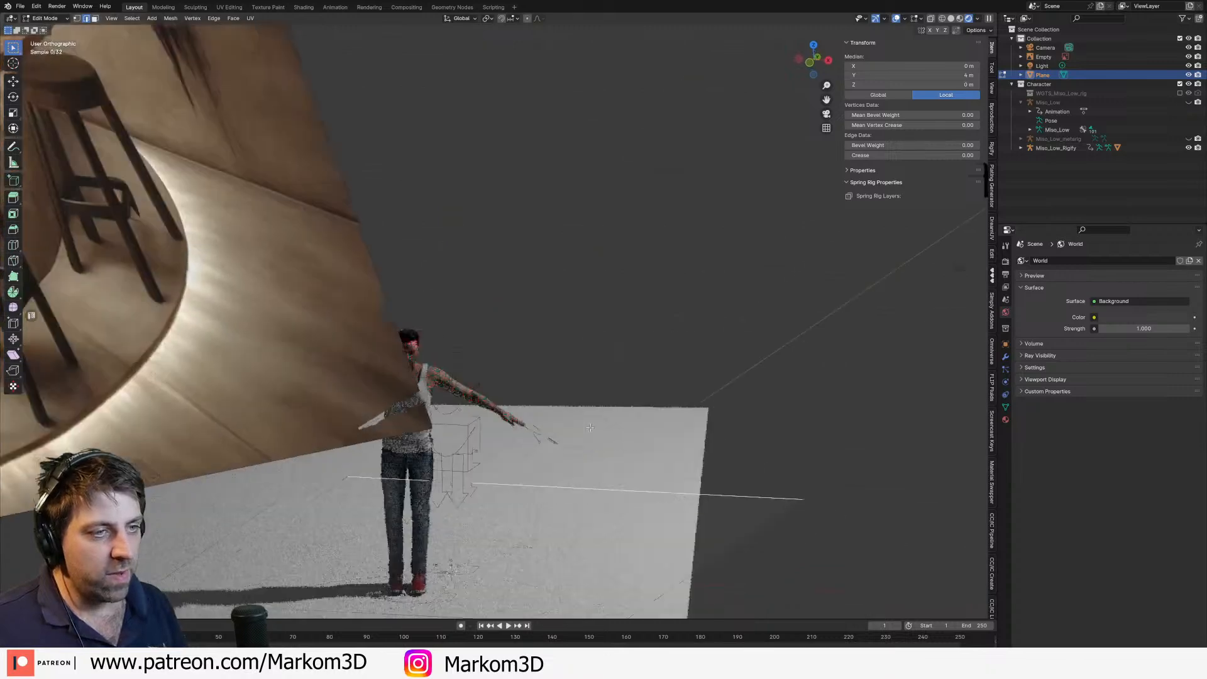
scroll(589, 427, down, 3)
key(Tab)
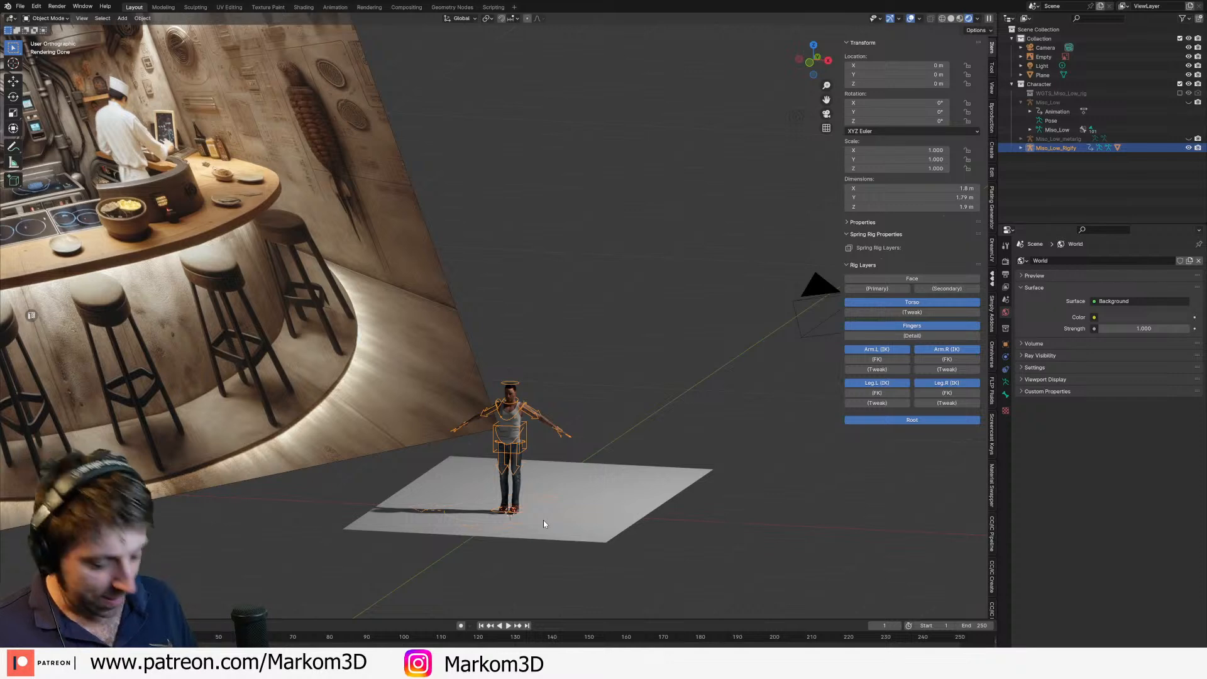
Step: Switch the viewport from rendered to solid shading
middle_drag(545, 523, 523, 503)
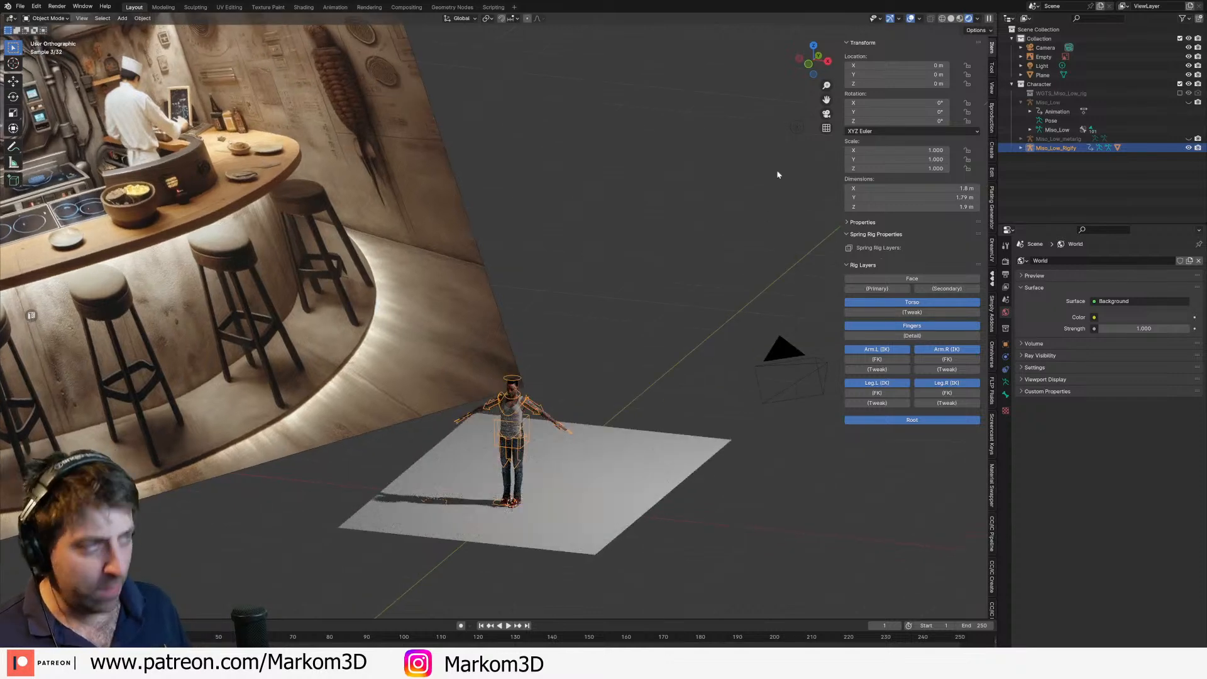
click(951, 18)
scroll(562, 440, up, 3)
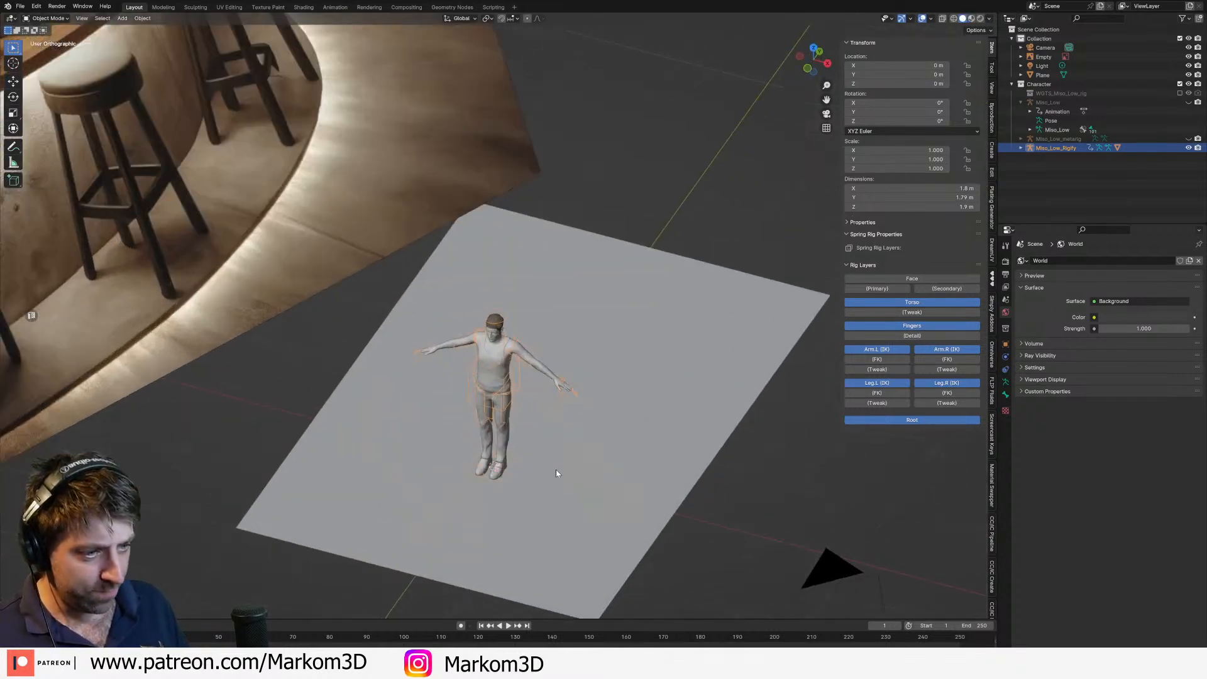
Step: Move the plane along the Y axis to a location of -3 m
click(534, 544)
shift+middle_drag(539, 506, 567, 413)
key(g)
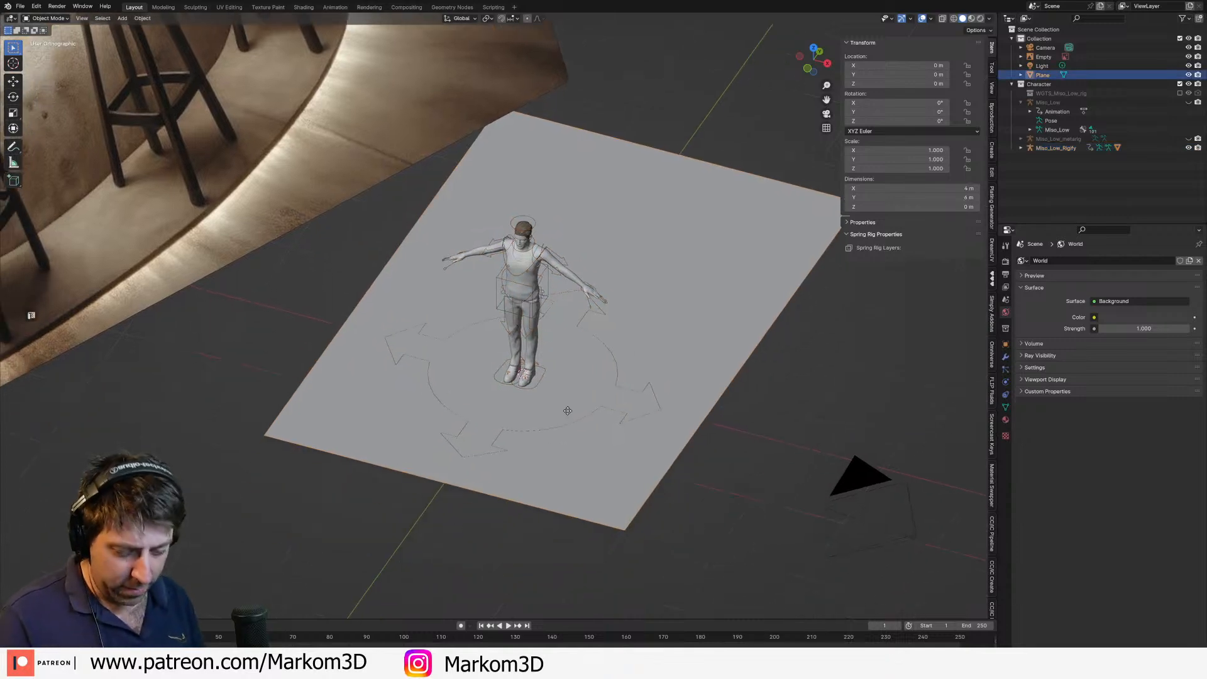
key(y)
click(478, 587)
scroll(526, 445, down, 4)
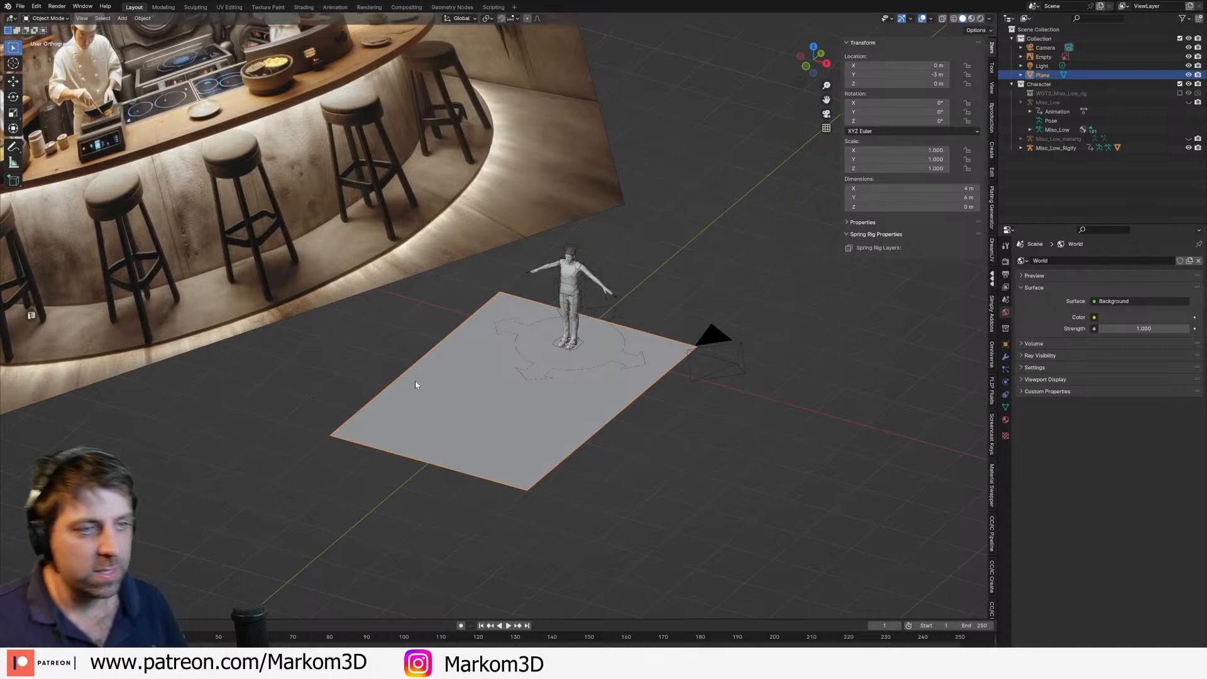
Step: Extrude the whole plane 3 m upward into a room-sized box
scroll(415, 384, up, 2)
shift+middle_drag(410, 376, 571, 360)
key(Tab)
key(a)
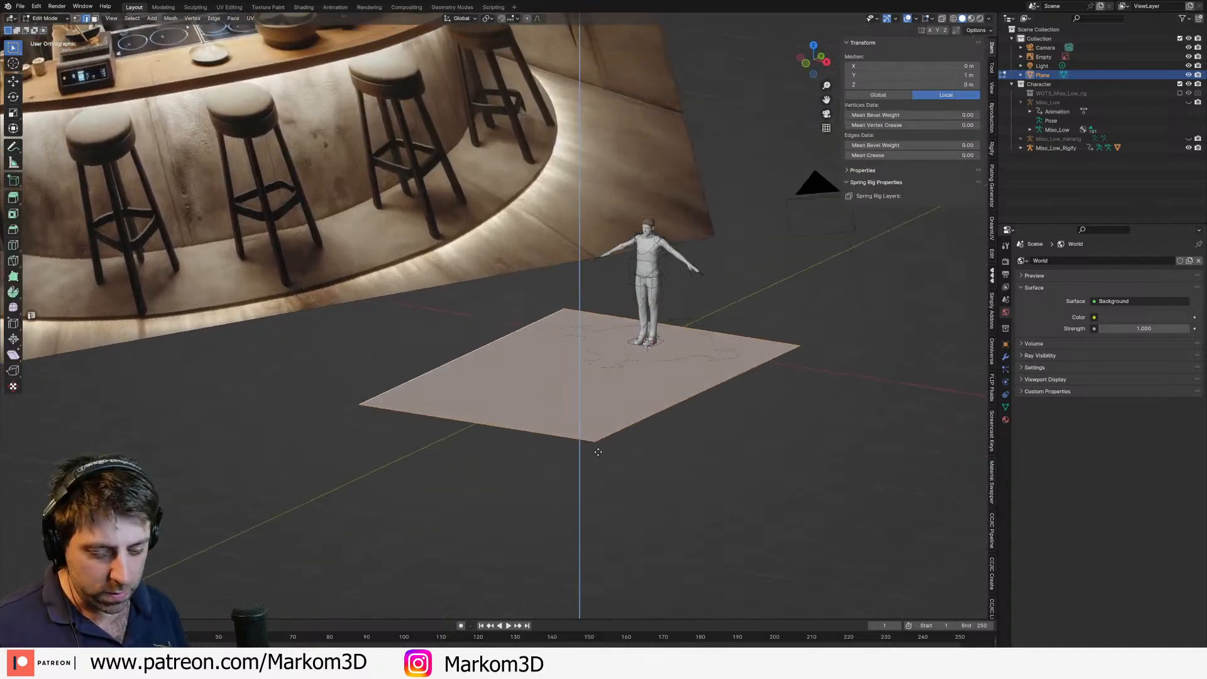
key(e)
key(3)
key(Return)
scroll(598, 451, up, 1)
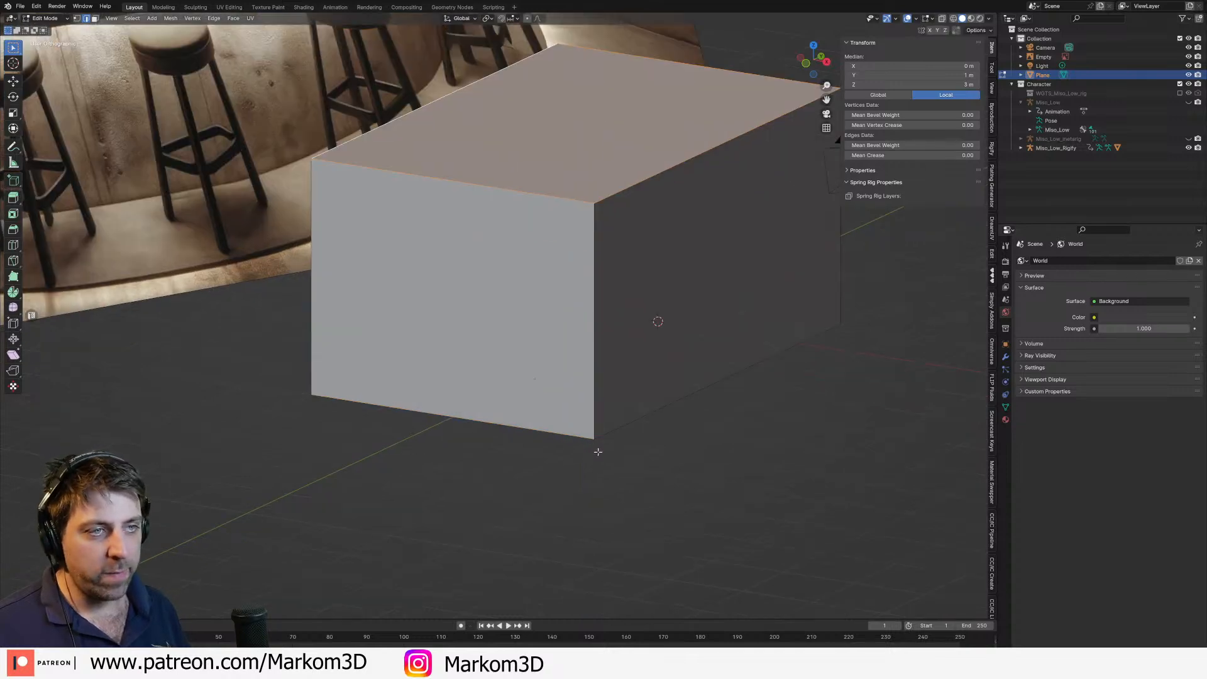
middle_drag(598, 452, 629, 271)
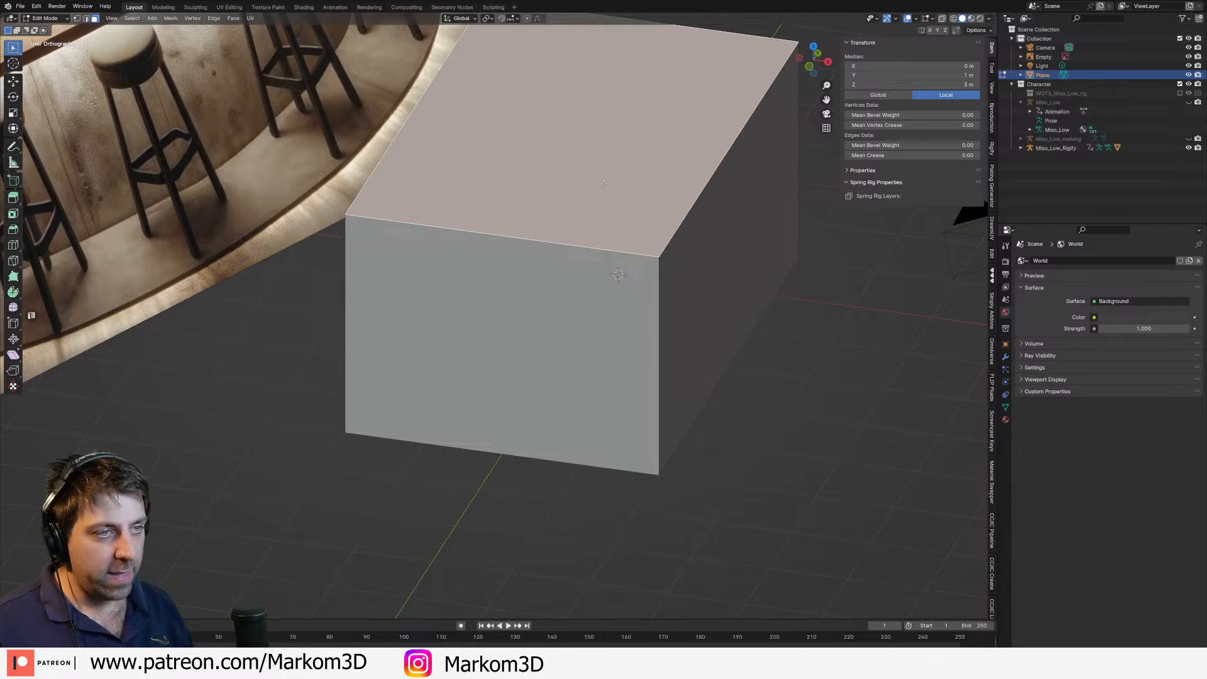
Step: Separate the box's top face, front face and adjacent long side face into individual objects
key(p)
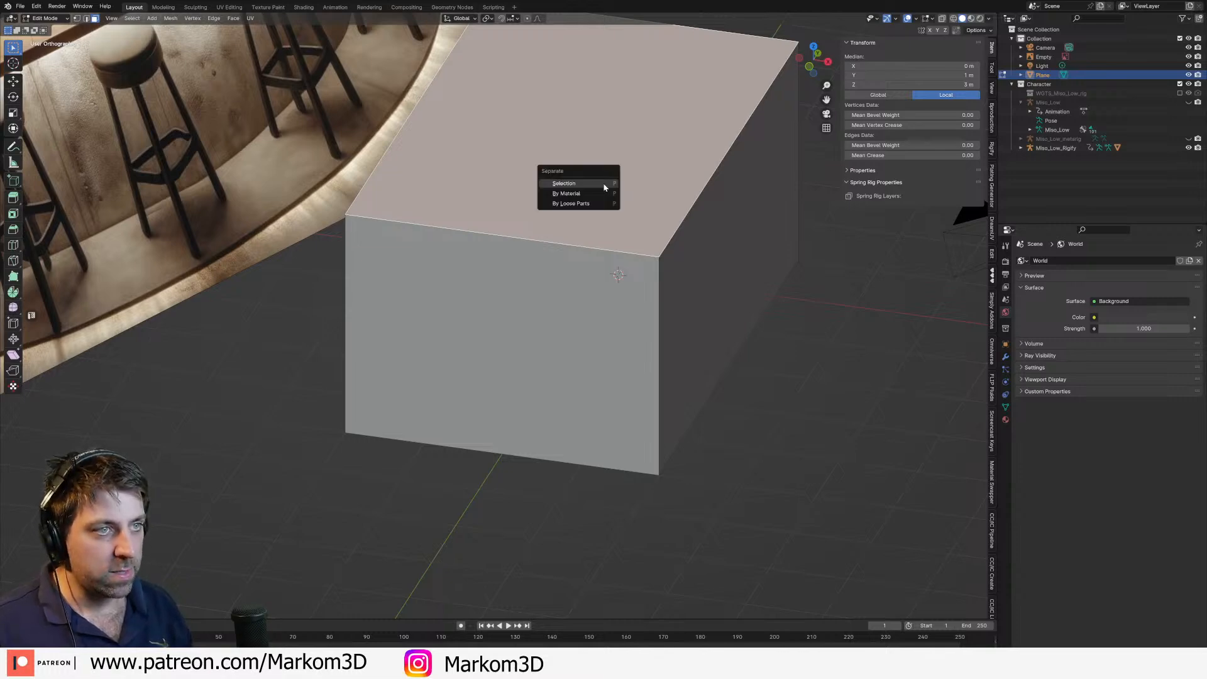
click(604, 188)
click(613, 296)
key(p)
click(747, 294)
click(742, 263)
key(p)
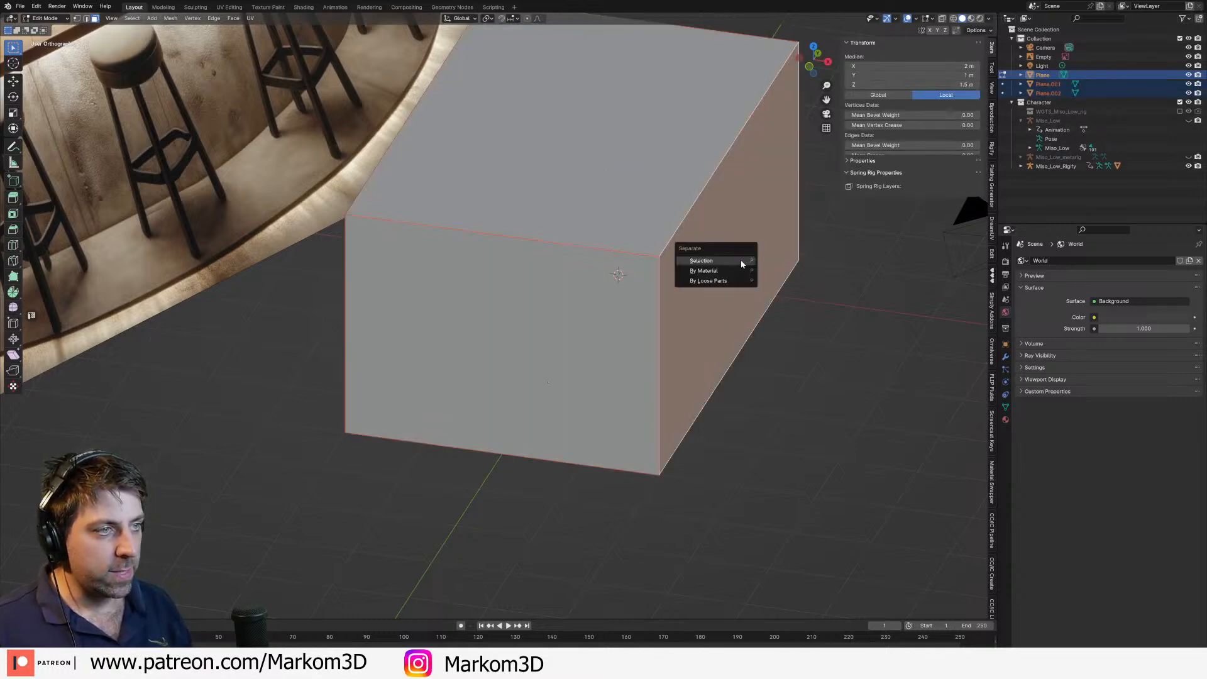
click(741, 262)
Step: Separate the opposite long side face and the back face into their own objects
middle_drag(558, 249, 635, 235)
click(500, 251)
key(p)
click(499, 251)
middle_drag(499, 251, 265, 252)
click(709, 266)
key(p)
click(709, 266)
middle_drag(709, 266, 626, 258)
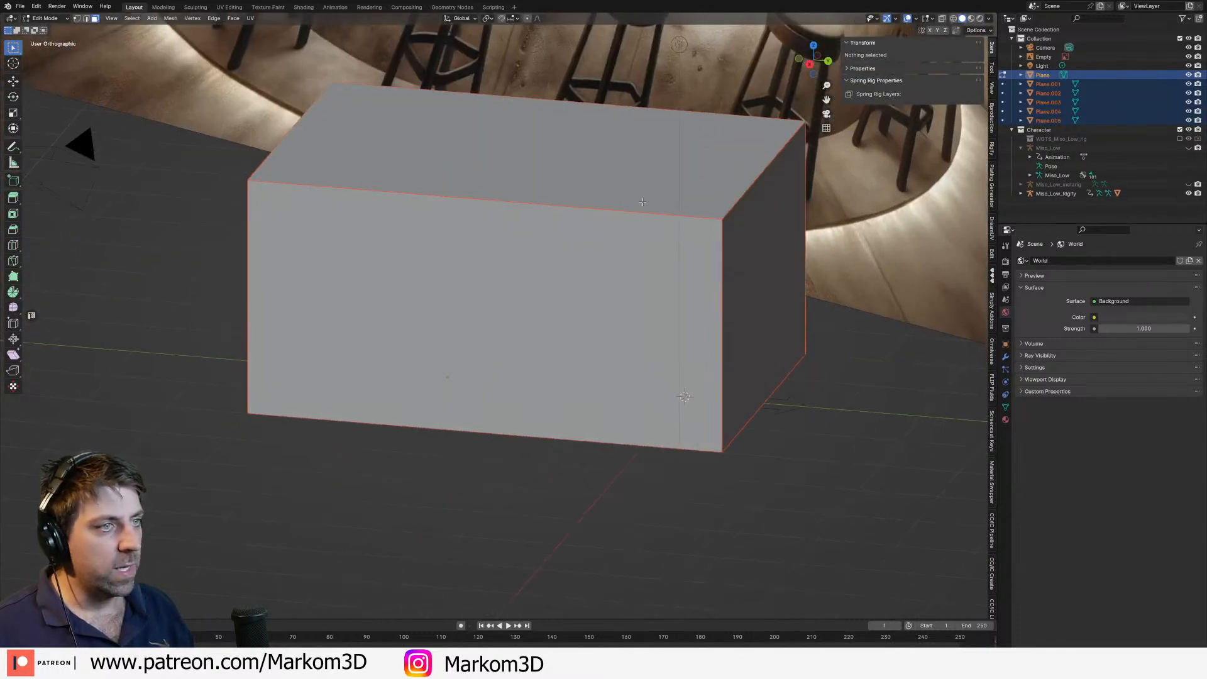
Step: Rename the original plane object SM_Roof
double_click(1043, 75)
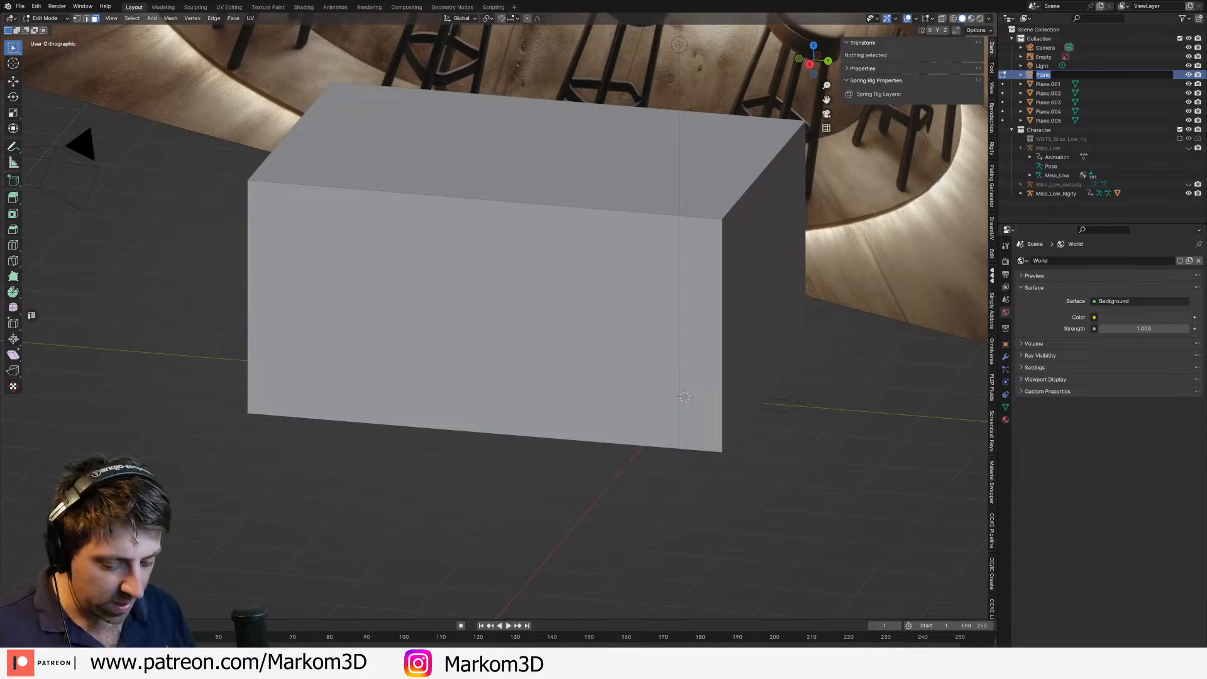
text(SM_Roof)
key(Return)
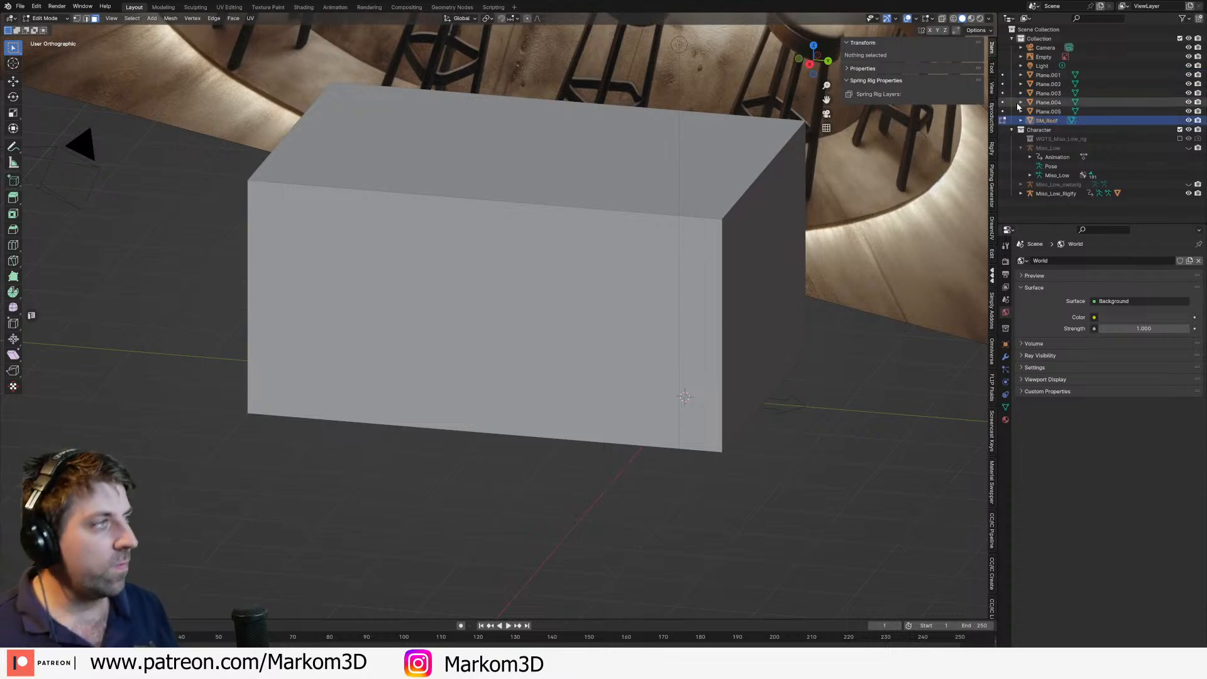
Step: Using wireframe display in Object Mode, rename the bottom face object SM_Build_Floor and copy its SM_Build_ prefix
middle_drag(566, 320, 510, 322)
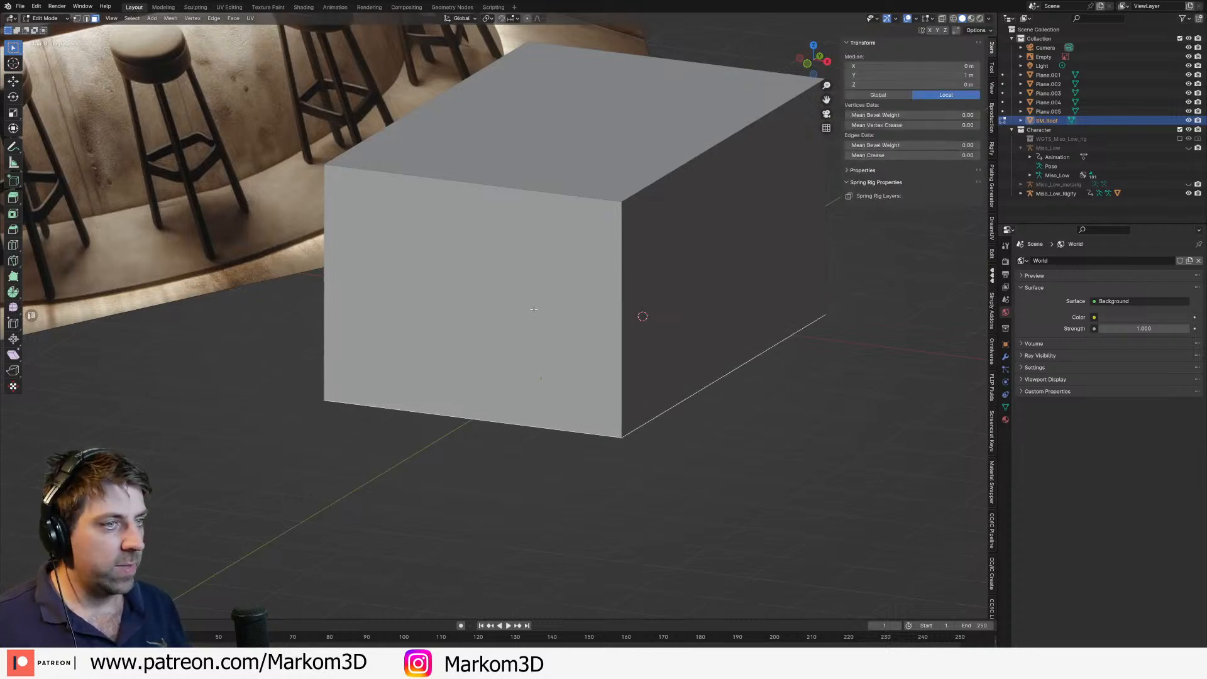
key(z)
click(483, 312)
key(Tab)
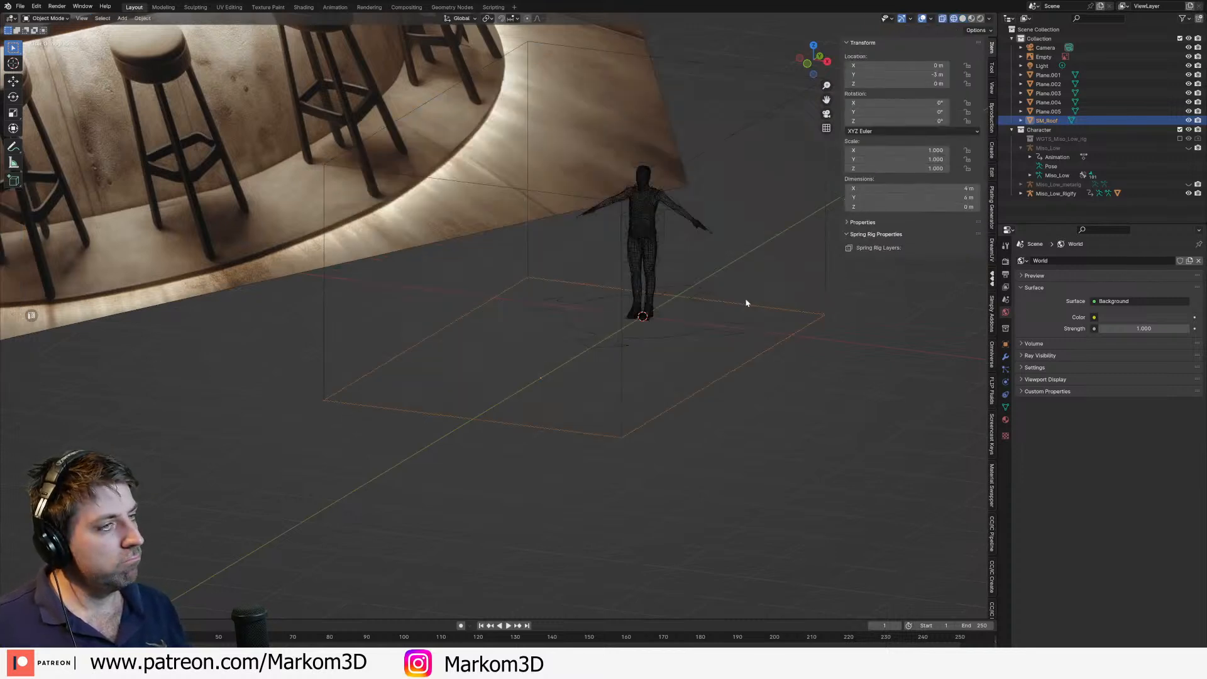
double_click(1047, 120)
text(SM_F)
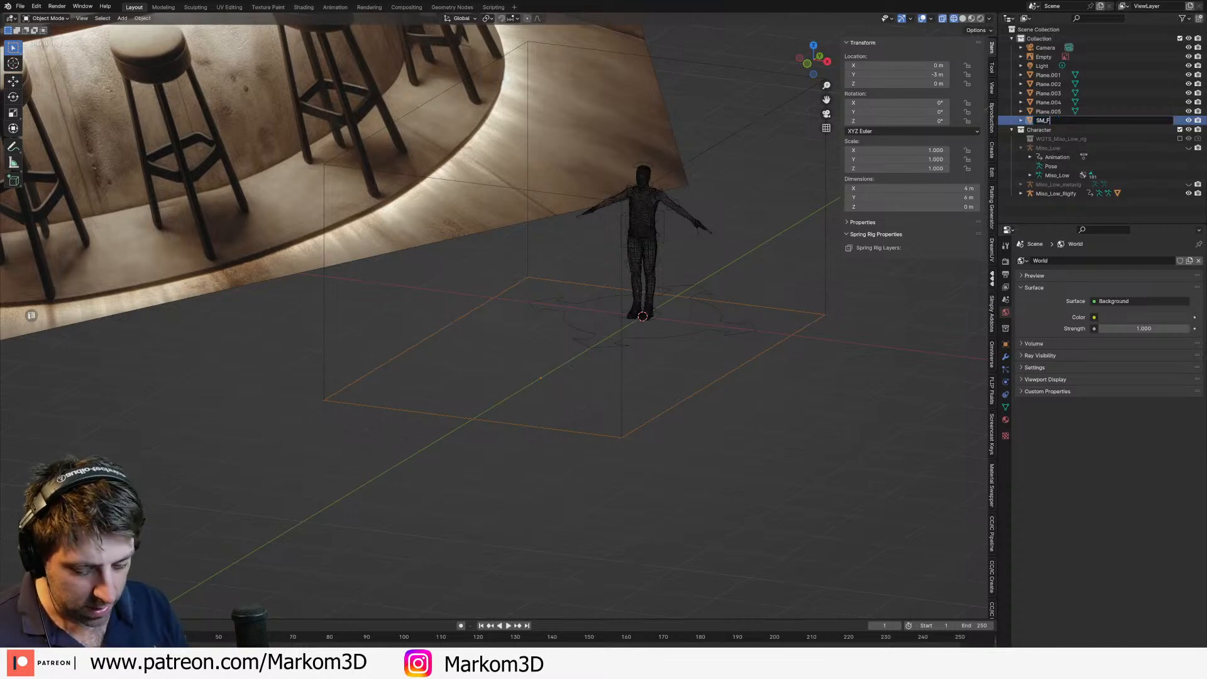
text(loor)
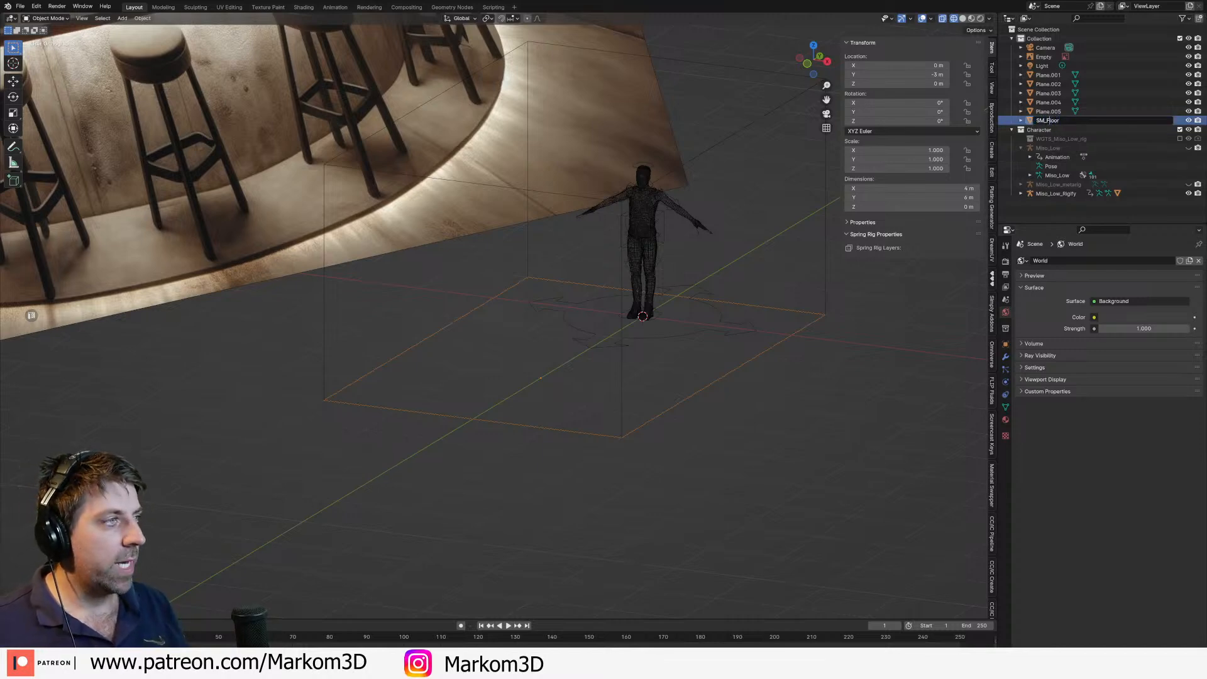
text(Build_)
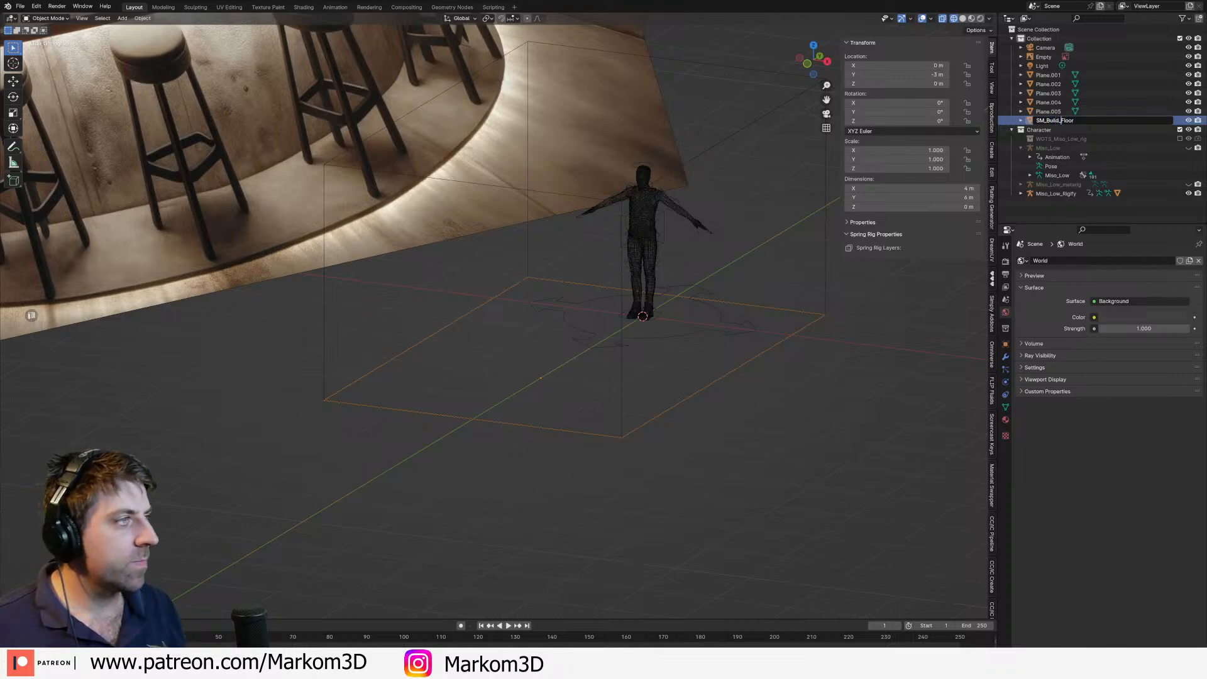
key(shift+Home)
key(ctrl+c)
key(Return)
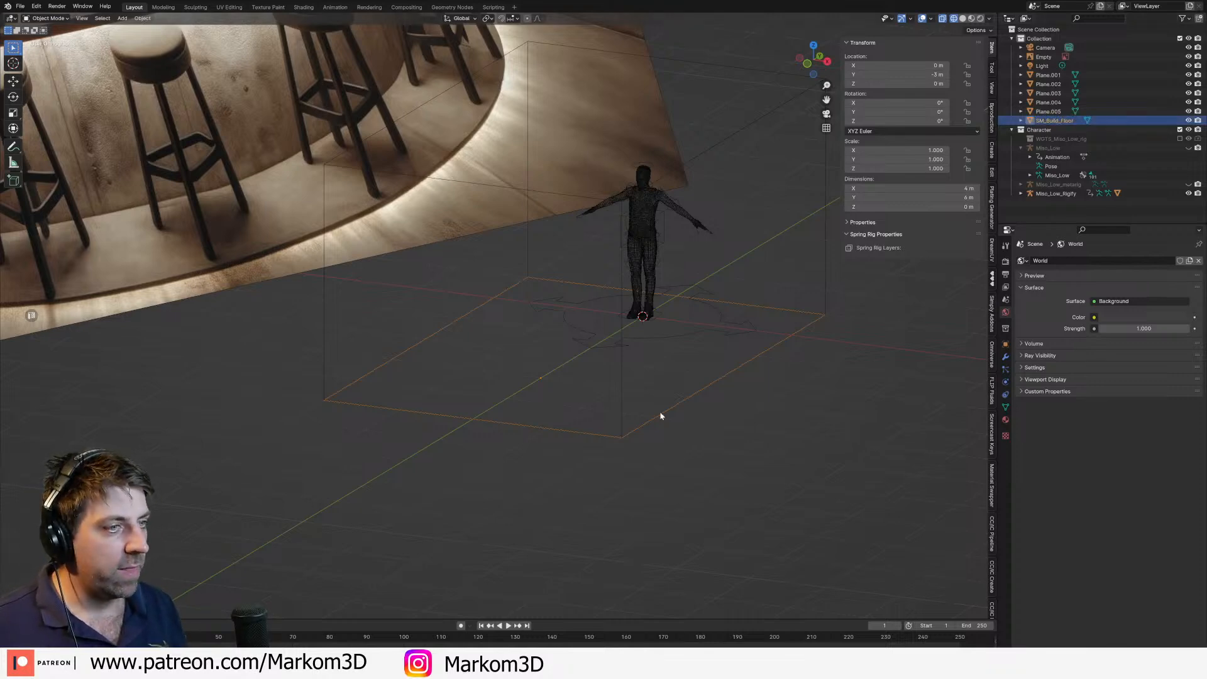
Step: Return to solid shading and rename the front wall object SM_Build_Front
click(621, 378)
click(494, 386)
click(488, 421)
key(z)
click(553, 420)
click(511, 331)
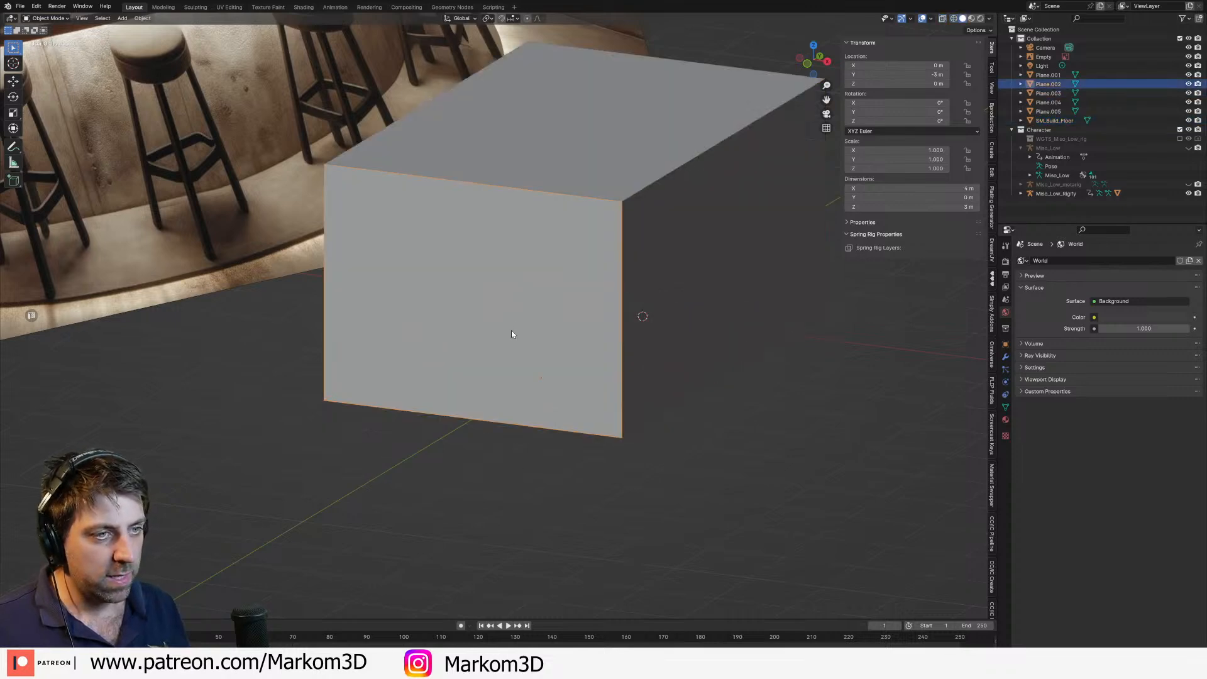
double_click(1047, 83)
text(SM_Build_)
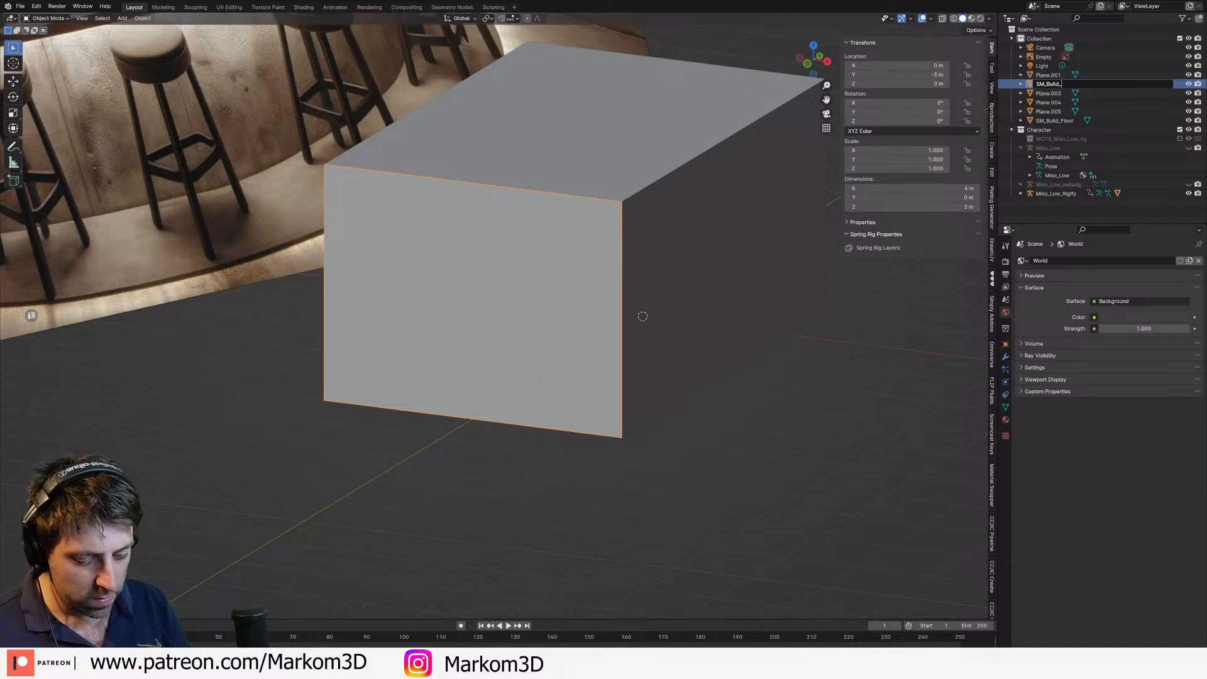
text(Front)
key(Return)
Step: Rename the wall object opposite the front one SM_Build_Back
middle_drag(478, 239, 519, 270)
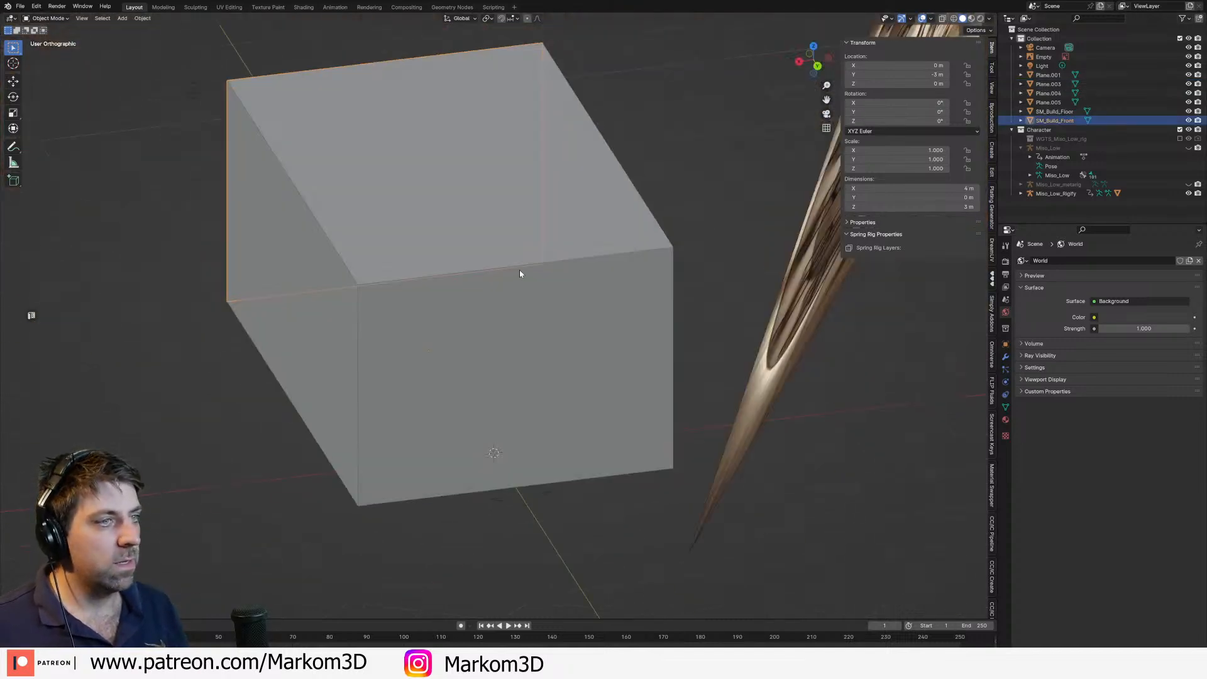
double_click(1048, 102)
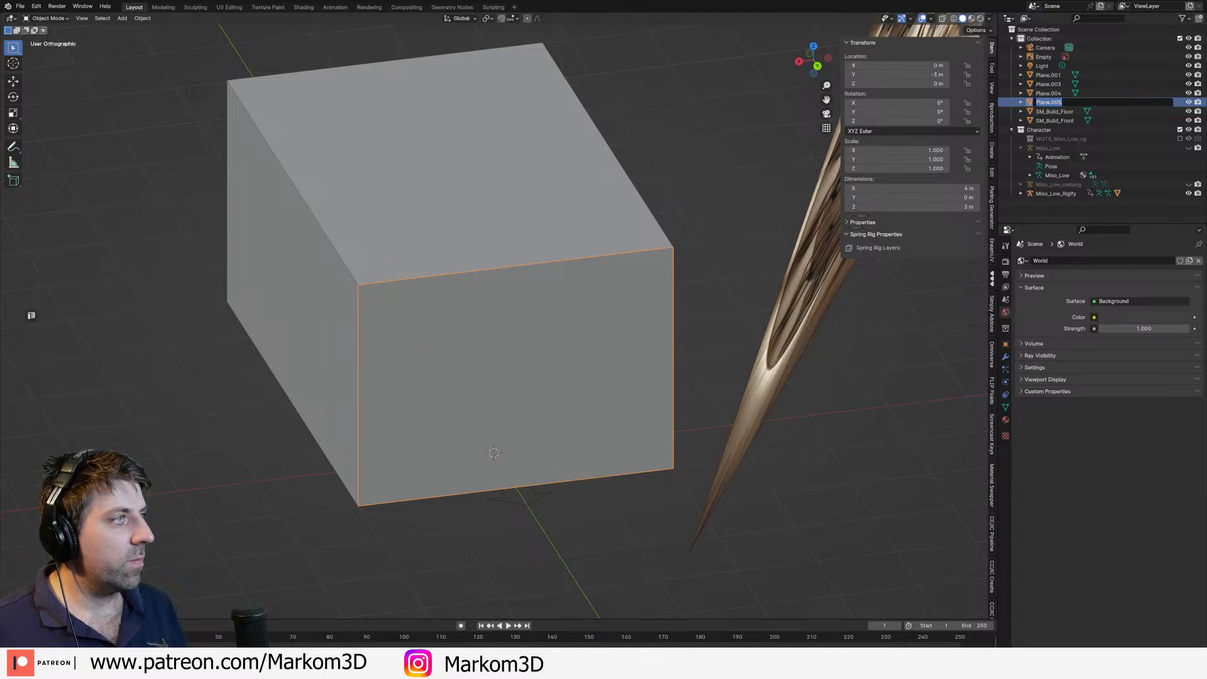
text(SM_Build_)
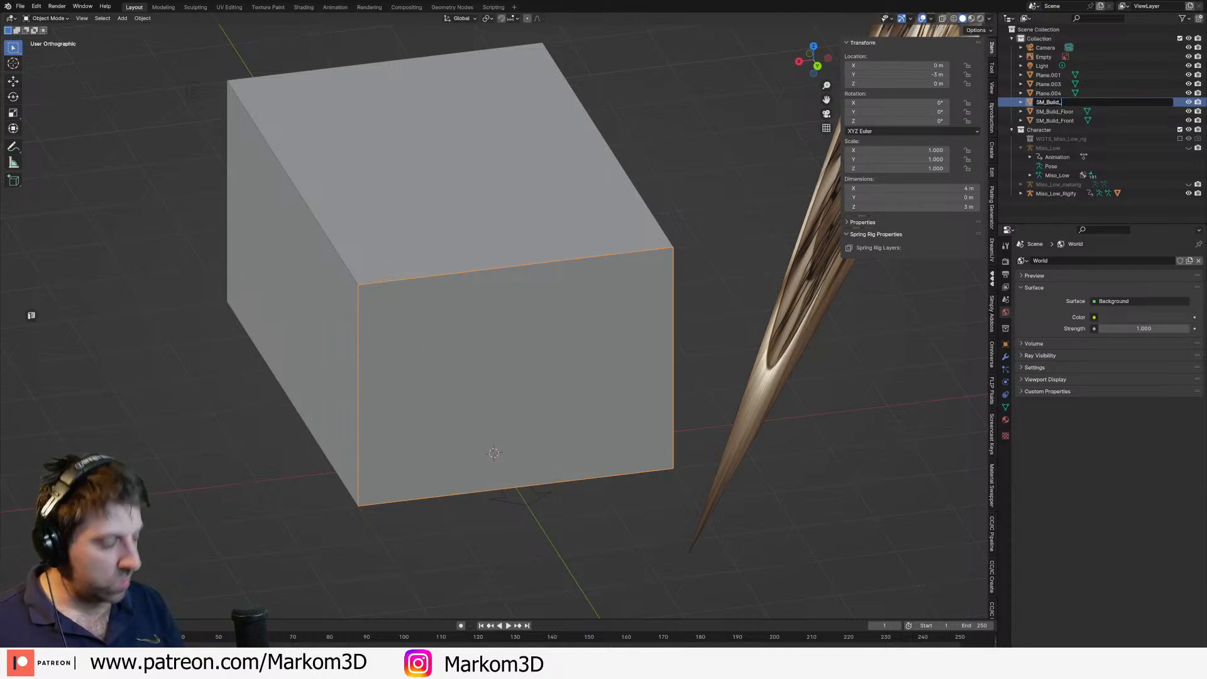
text(Back)
key(Return)
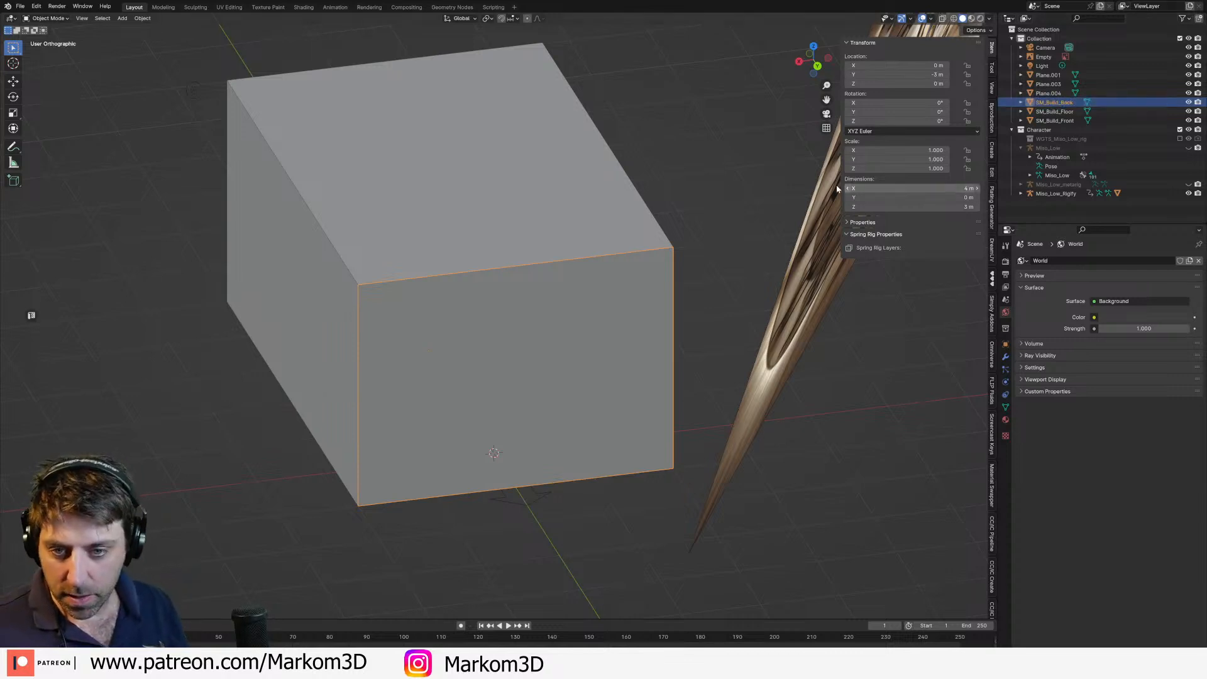
Step: Rename the side wall object Plane.003 to SM_Build_Right, reusing the copied SM_Build_ prefix
middle_drag(413, 252, 631, 271)
click(629, 273)
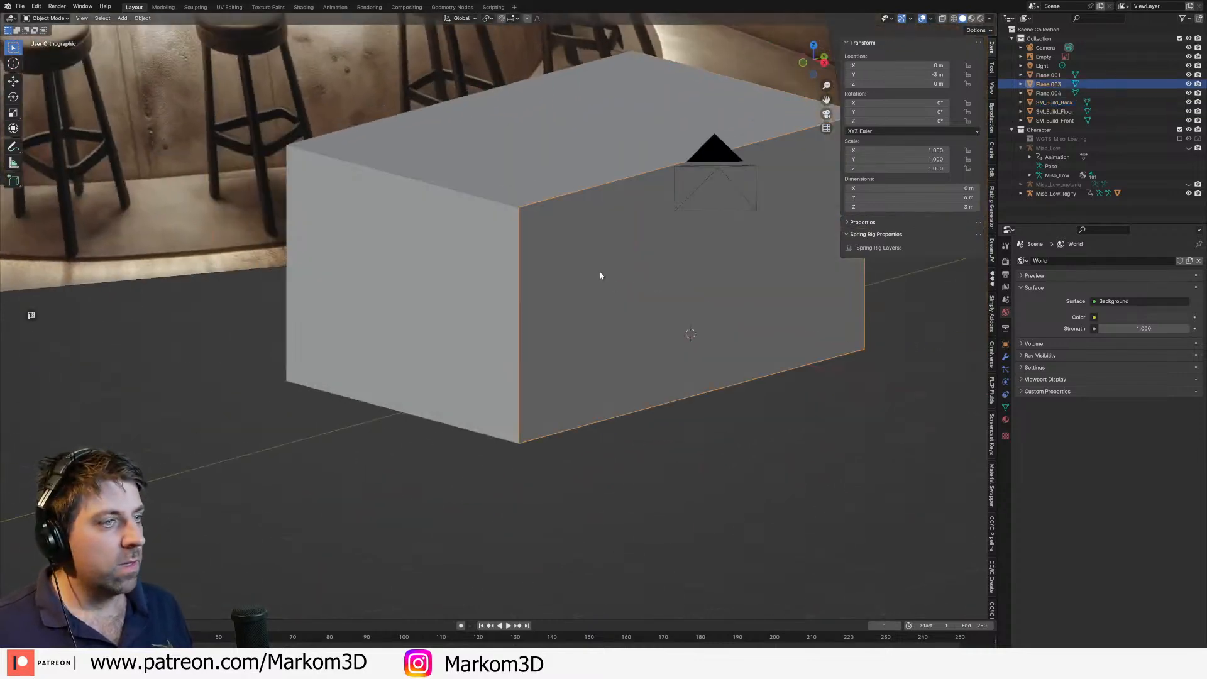
double_click(1048, 84)
key(ctrl+v)
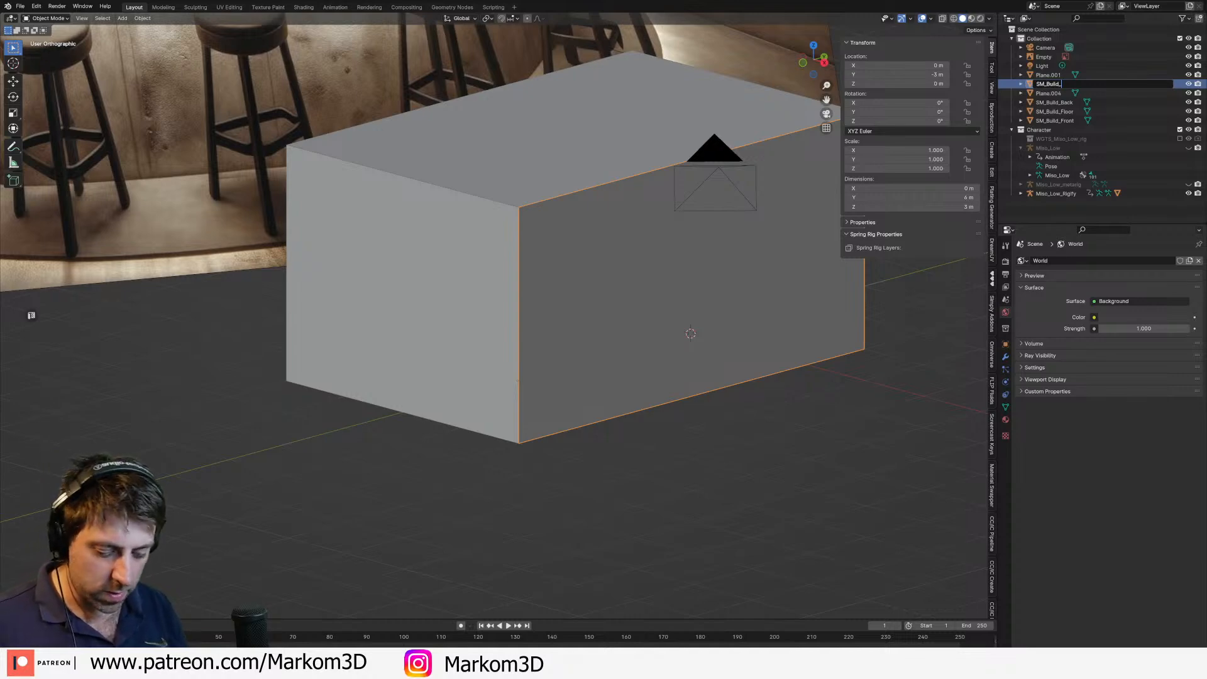
text(rIGHT)
key(Return)
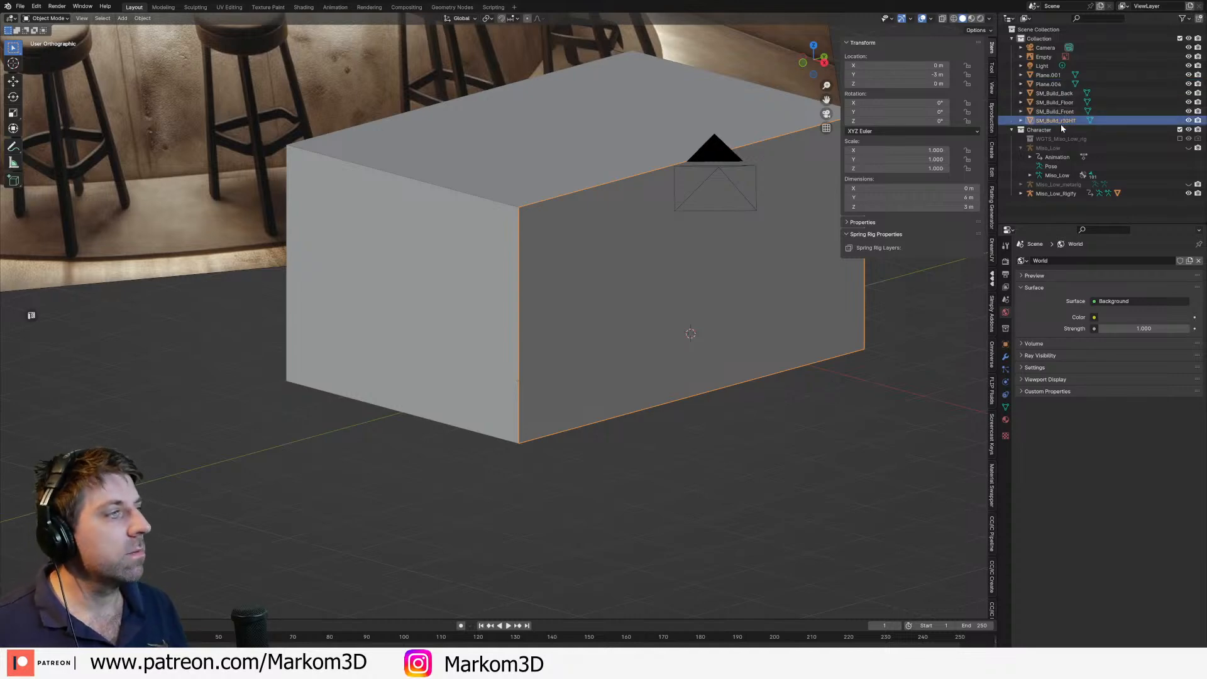
double_click(1062, 120)
click(1076, 120)
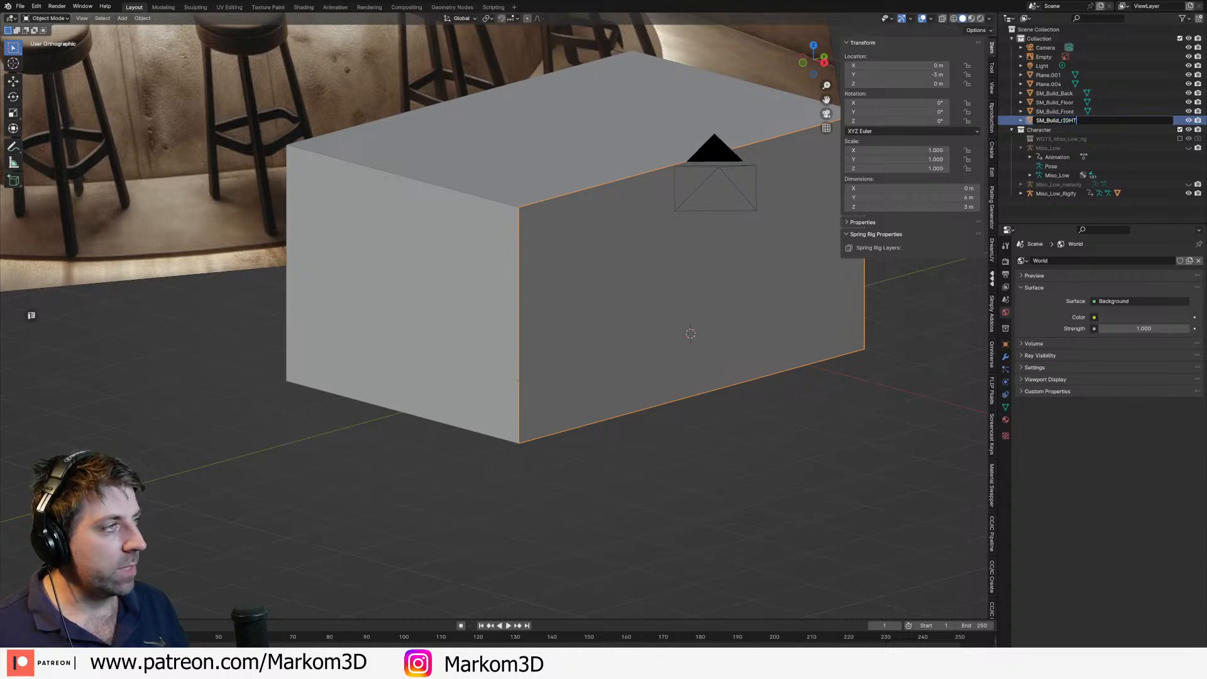
key(BackSpace)
key(BackSpace)
key(BackSpace)
key(BackSpace)
key(BackSpace)
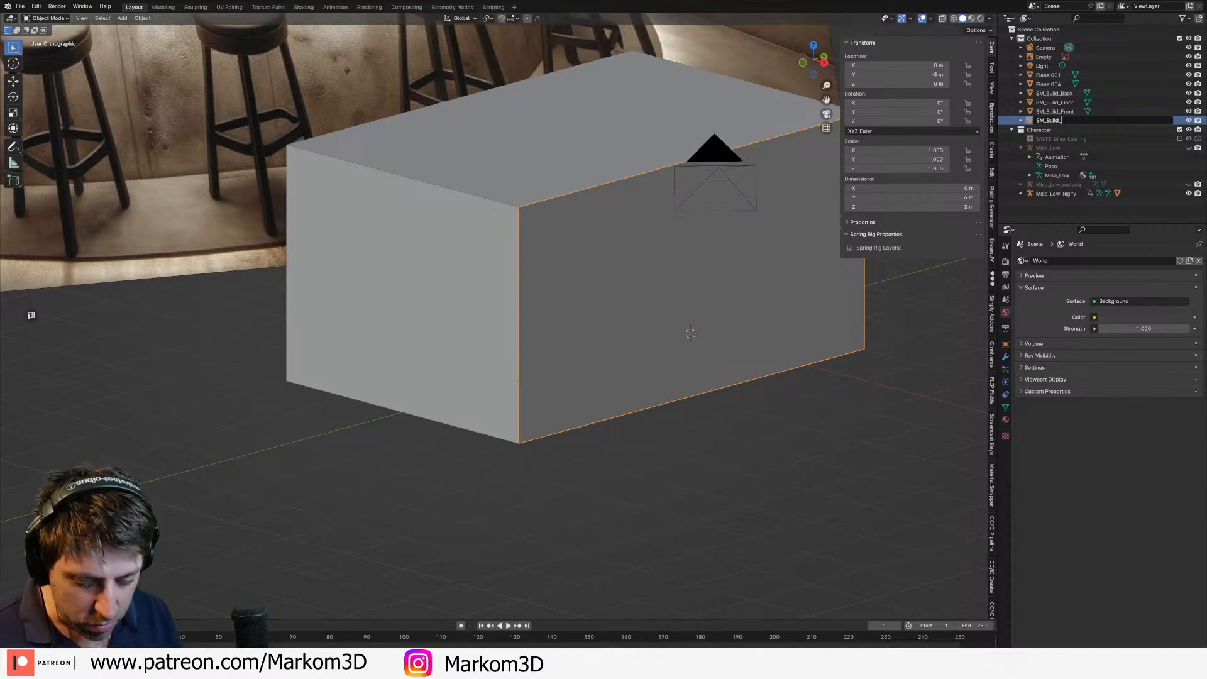
text(Right)
key(Return)
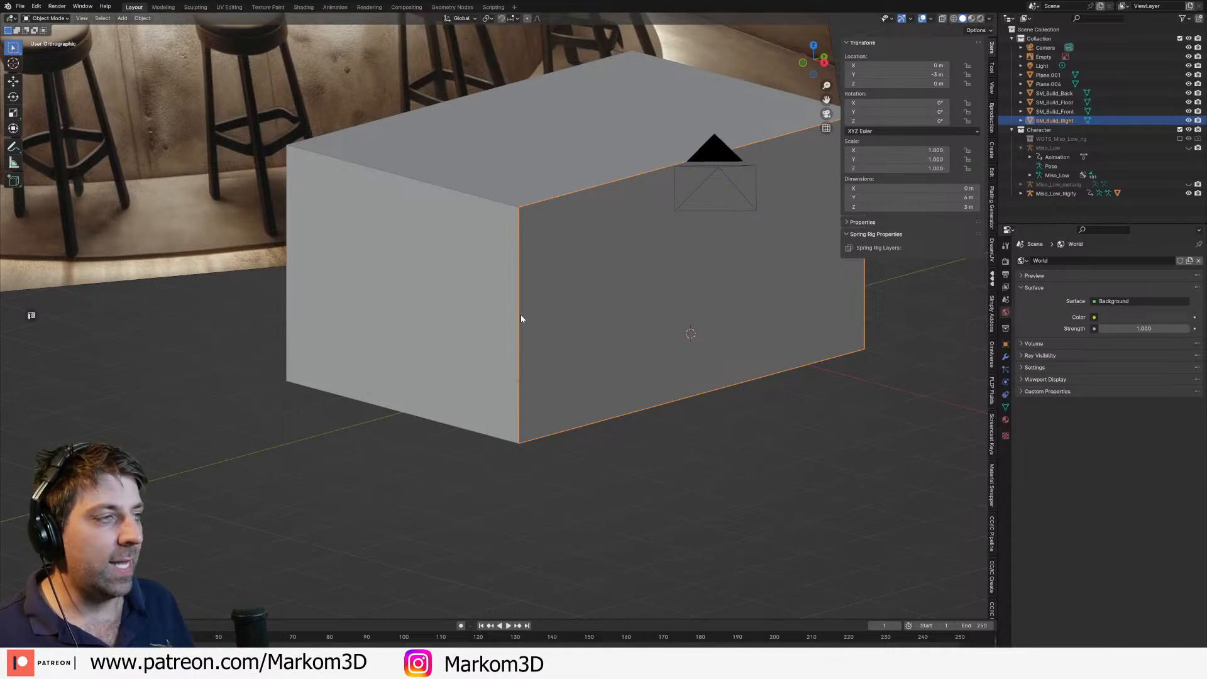
middle_drag(520, 318, 605, 311)
click(1065, 84)
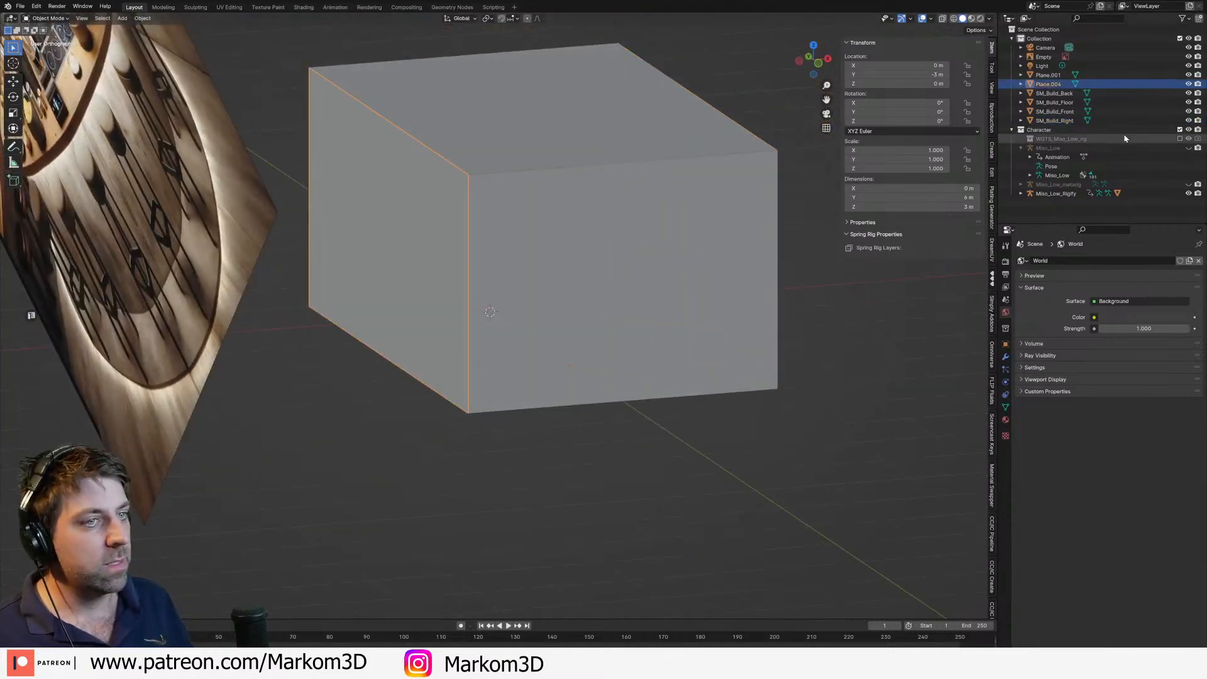
double_click(1065, 85)
text(https://bit.ly/3BaUalv)
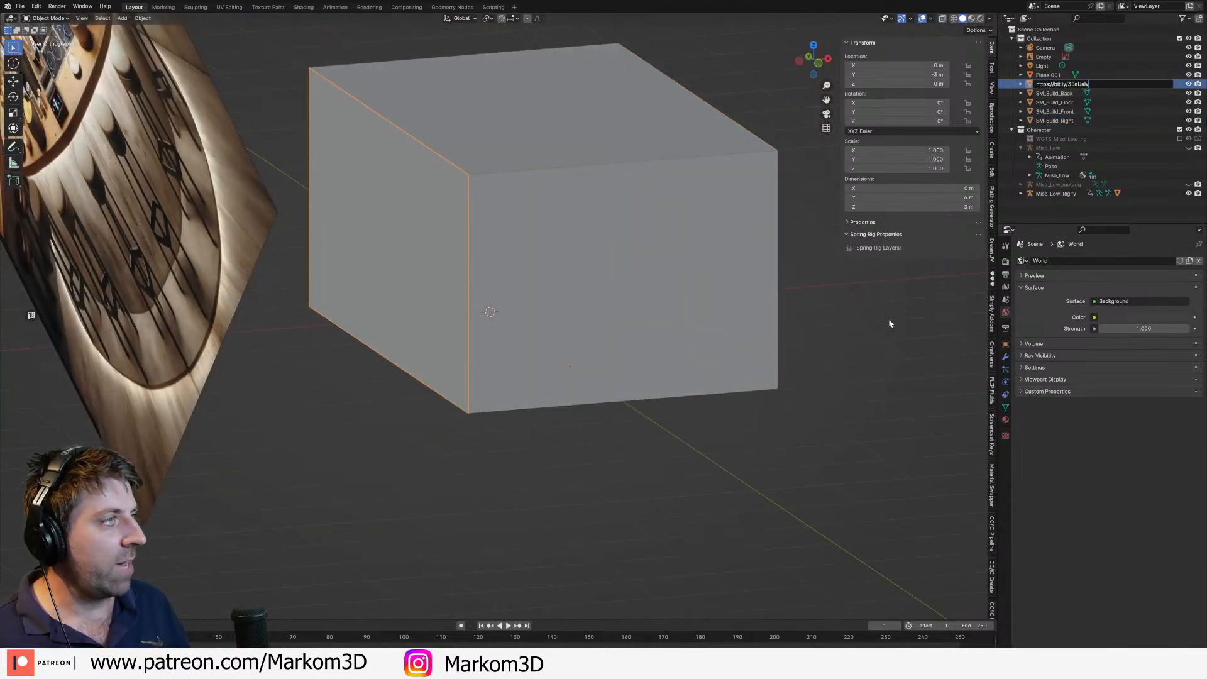
key(Return)
Step: Rename the side wall object opposite SM_Build_Right to SM_Build_Left, reusing the copied name of the right wall
double_click(1055, 120)
key(ctrl+c)
key(Return)
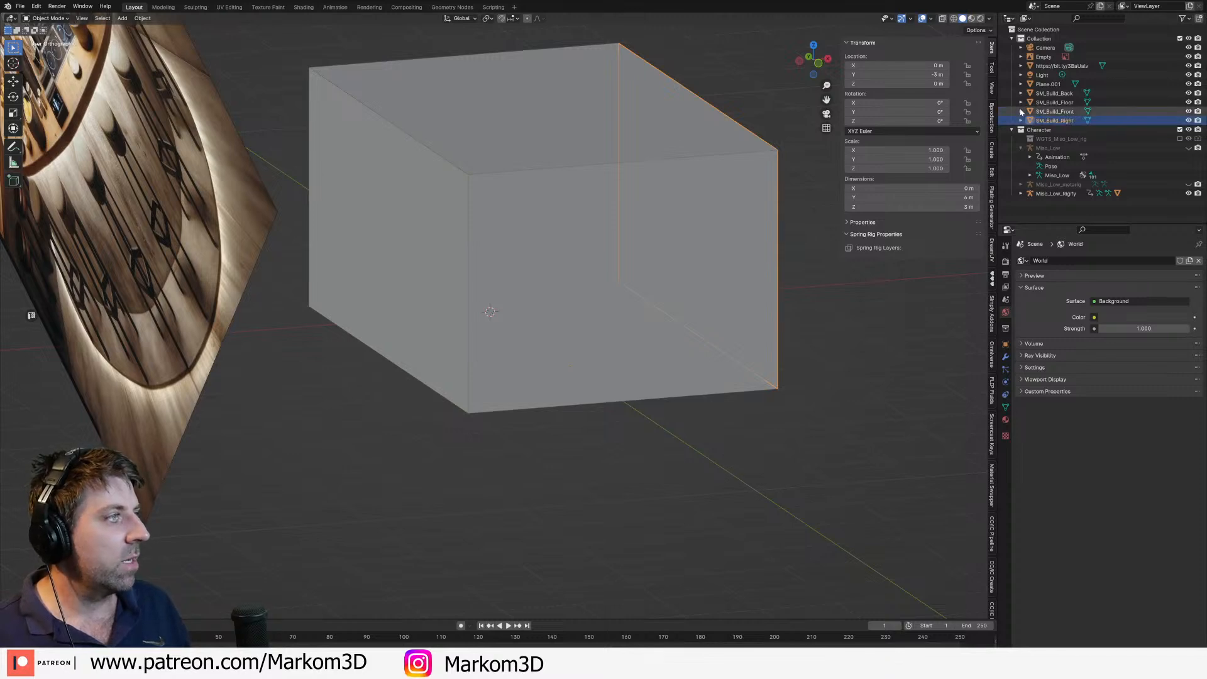
double_click(1048, 65)
key(ctrl+v)
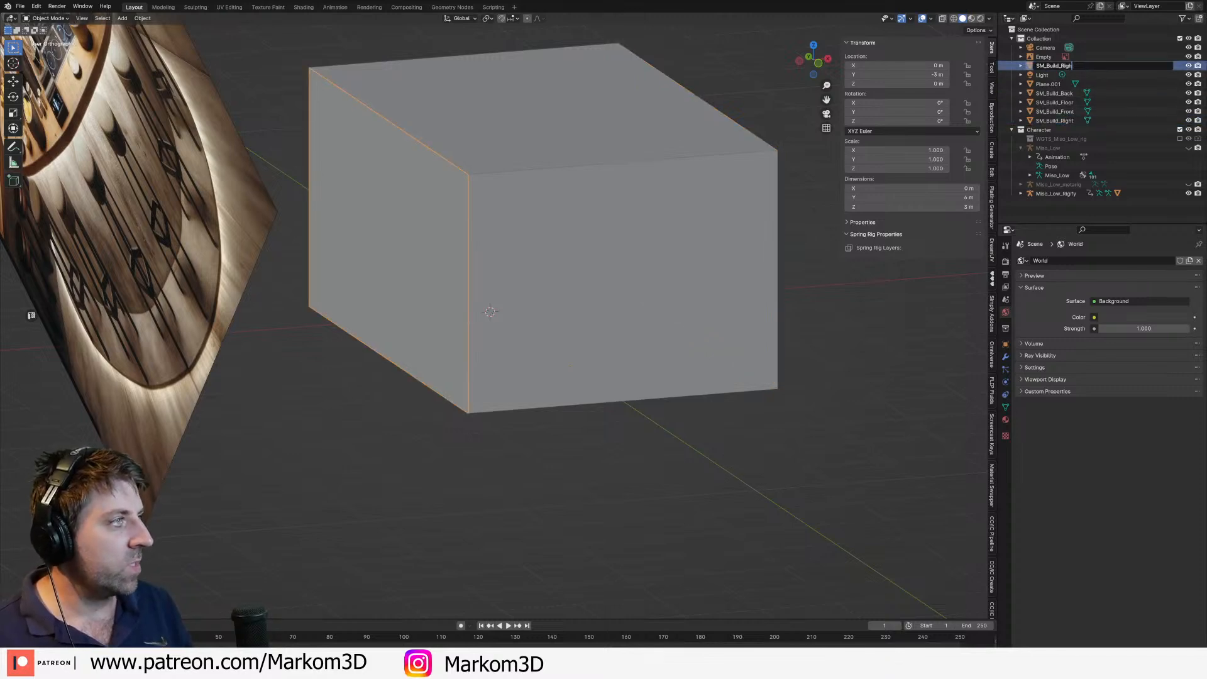
key(BackSpace)
key(BackSpace)
key(BackSpace)
text(Left)
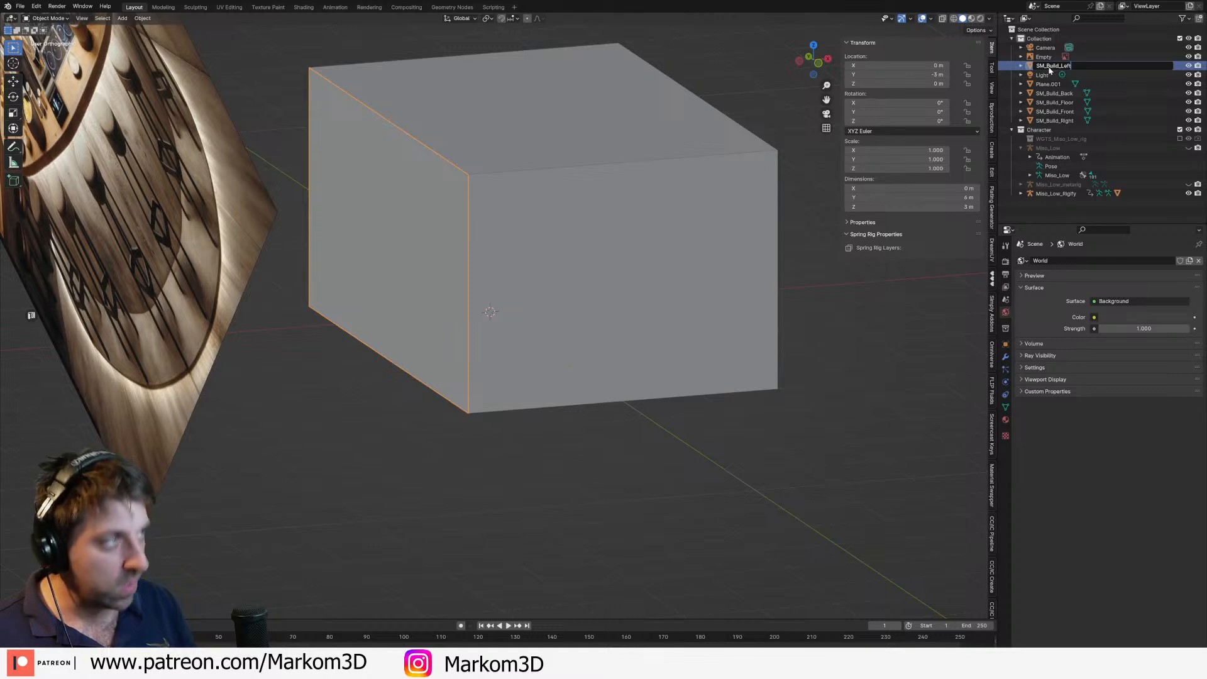
key(Return)
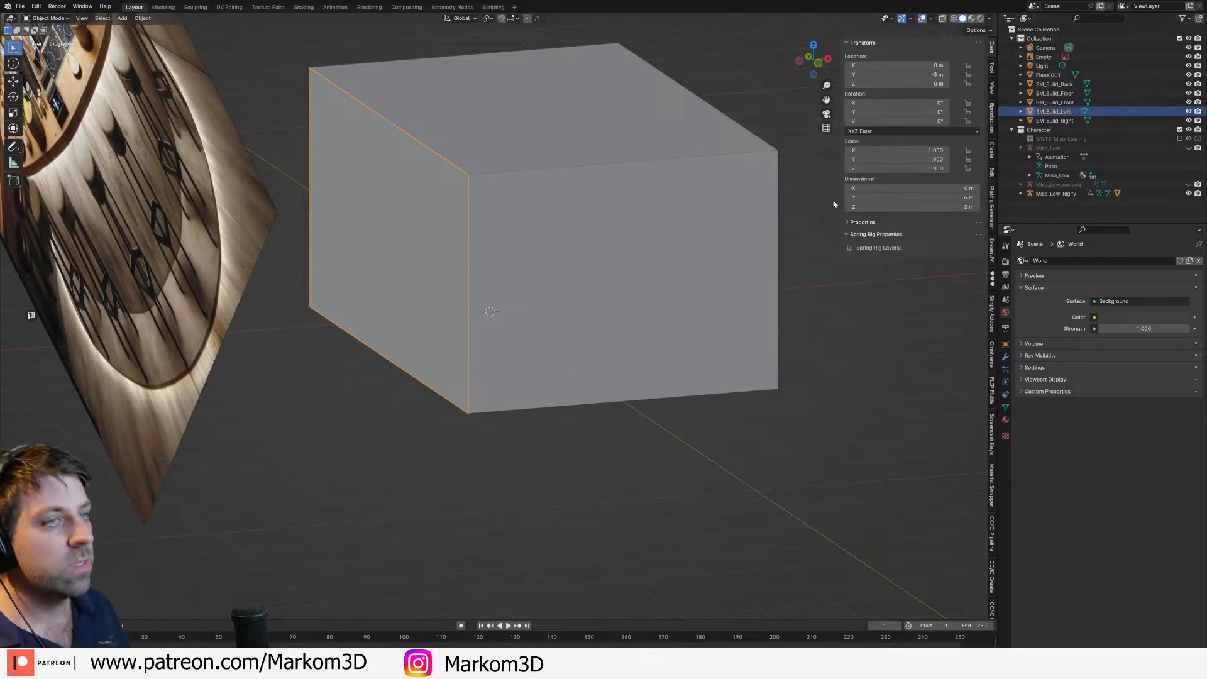
Step: Hide the roof, front wall and right wall objects to open up the room around the character
click(610, 127)
scroll(590, 210, down, 3)
middle_drag(622, 157, 672, 405)
key(h)
click(575, 285)
key(h)
click(623, 274)
key(h)
key(ctrl+z)
click(651, 300)
key(h)
scroll(625, 300, up, 3)
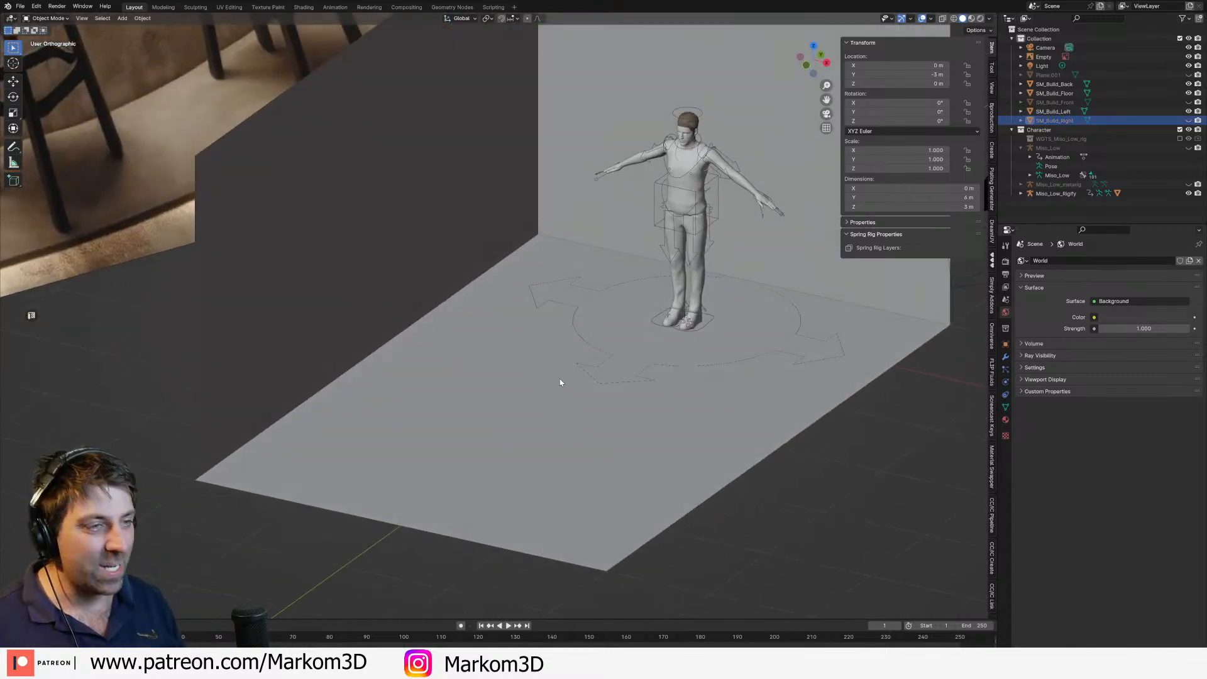
Step: Add a cube mesh at the character's position and open it in Edit Mode
middle_drag(560, 380, 607, 379)
scroll(455, 310, down, 6)
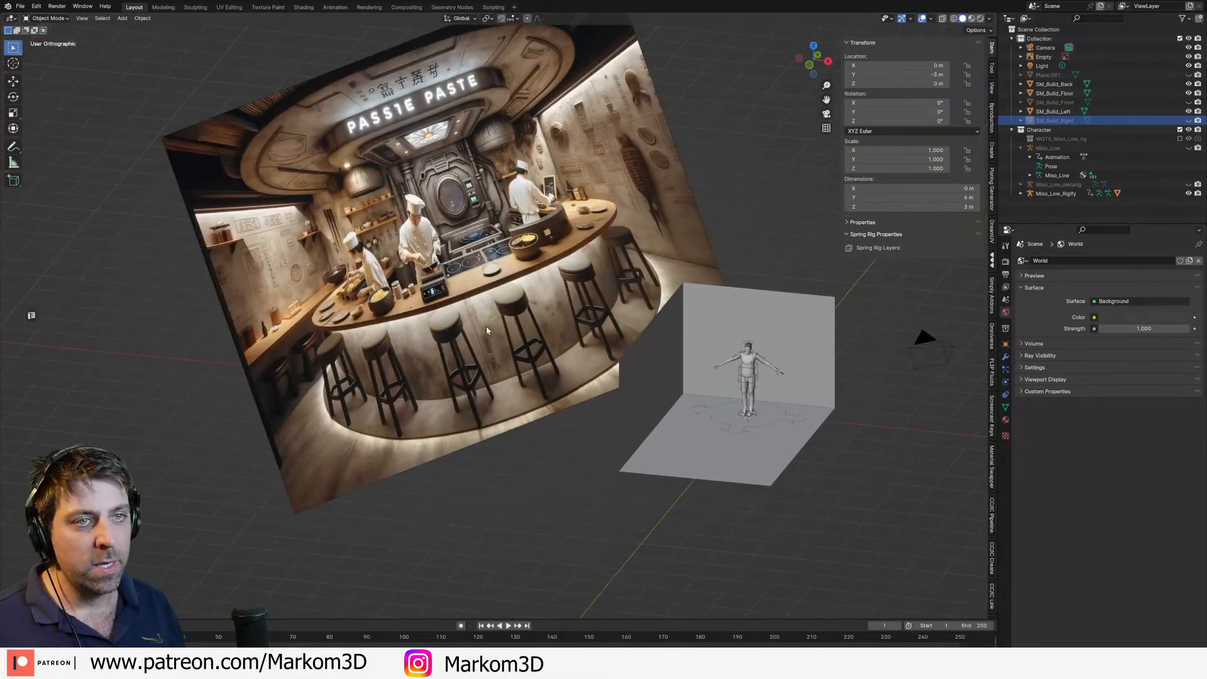
click(479, 322)
shift+middle_drag(711, 384, 657, 365)
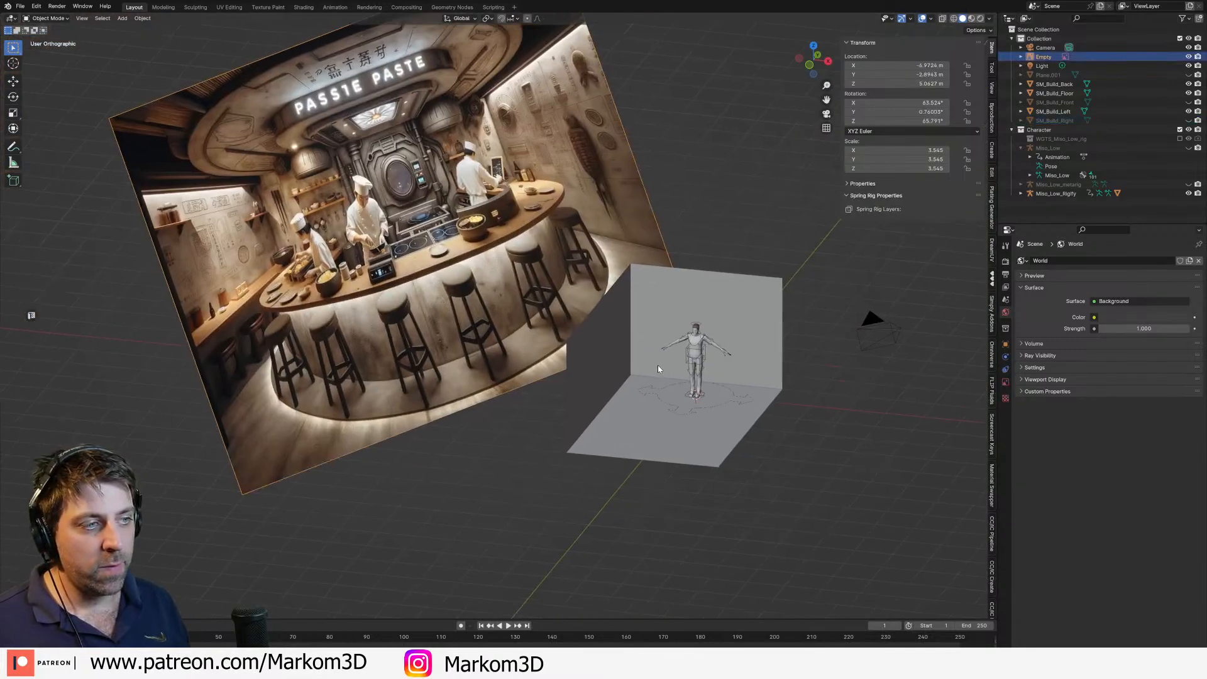
scroll(657, 365, up, 1)
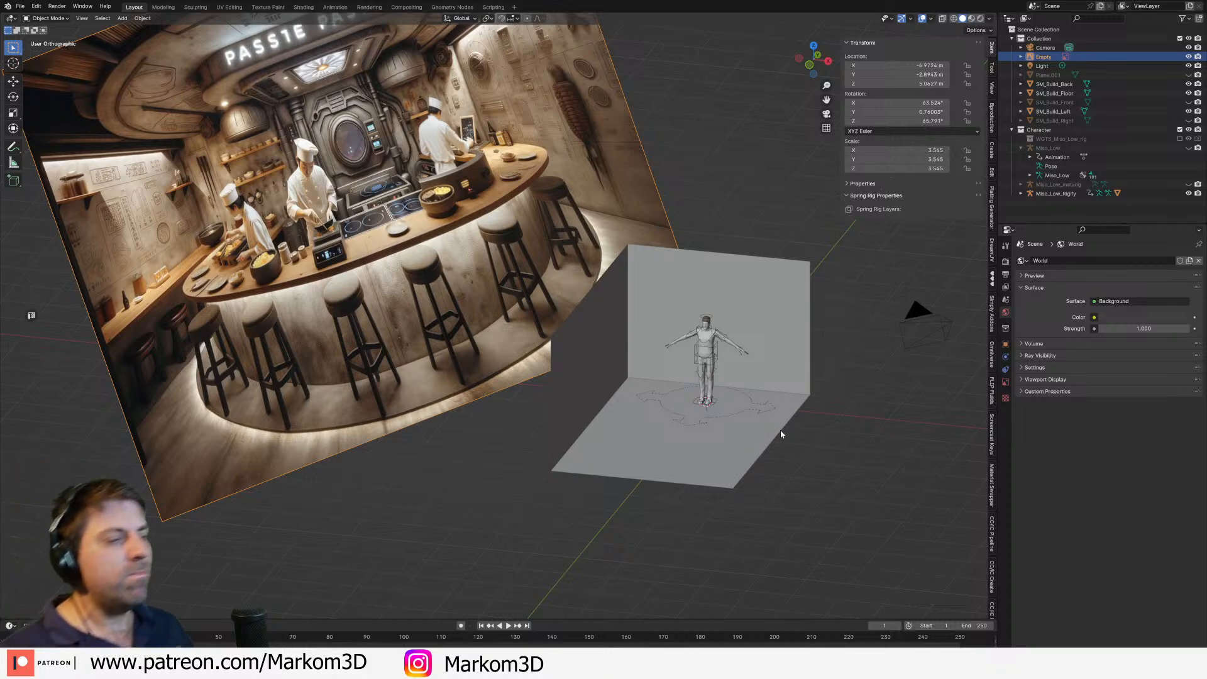
key(shift+a)
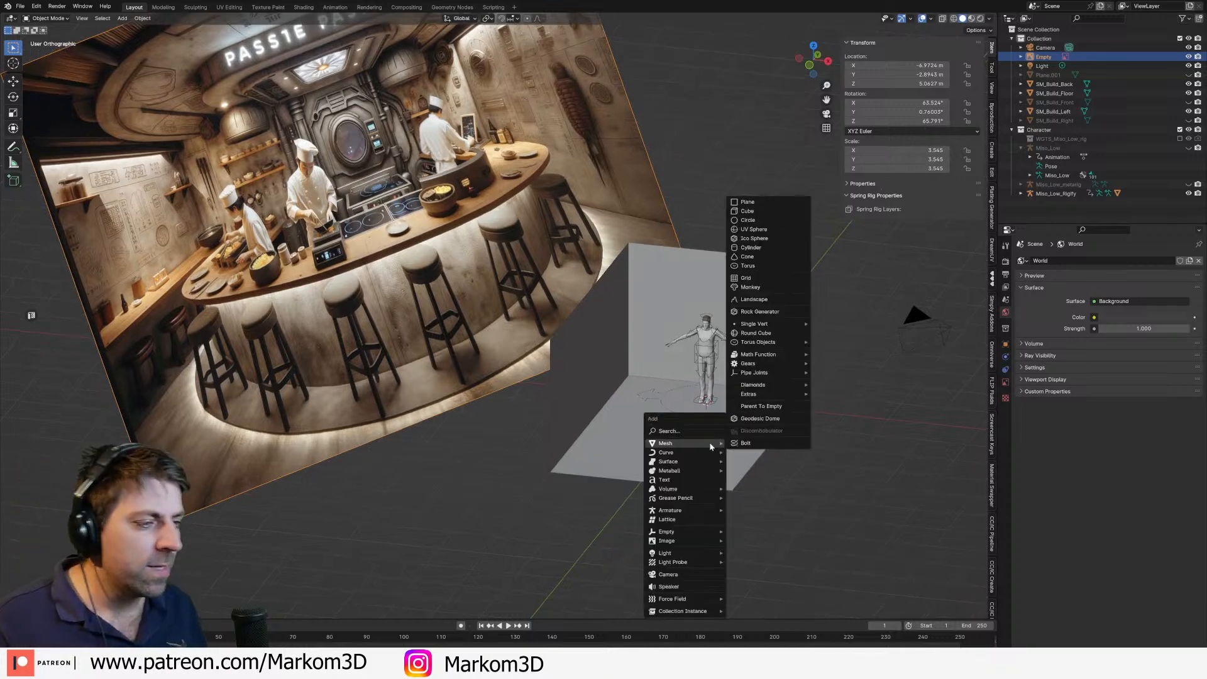
click(763, 211)
scroll(817, 345, up, 3)
key(Tab)
key(s)
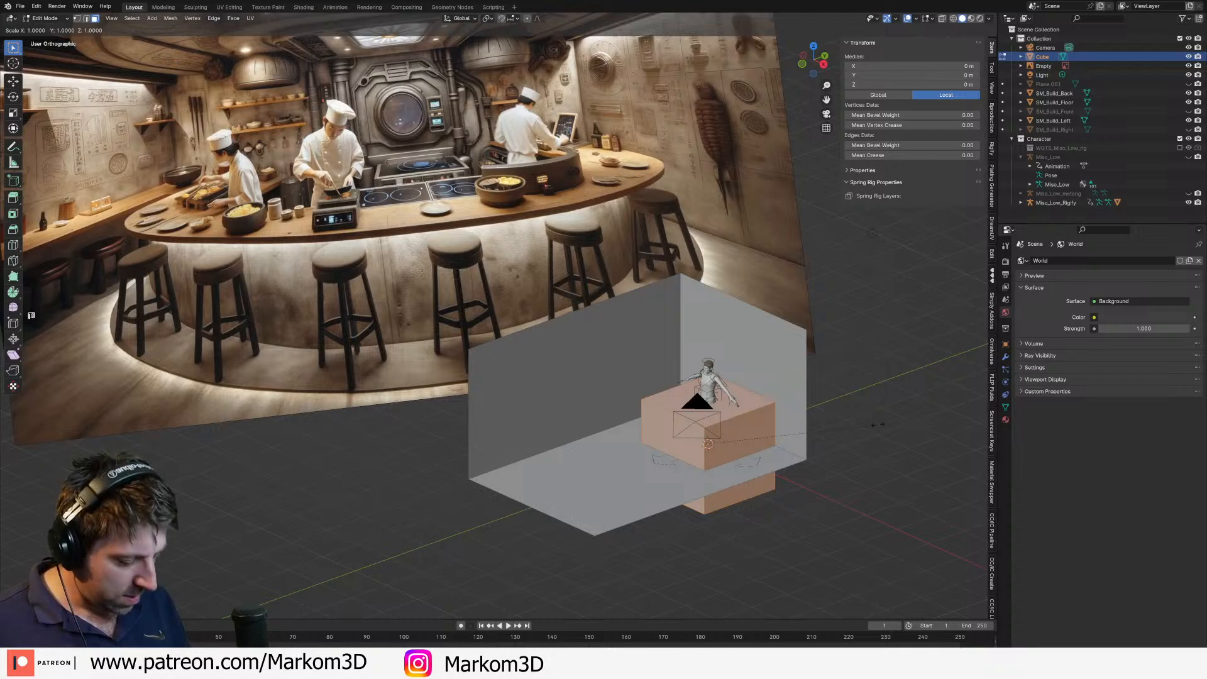
right_click(879, 425)
Step: Move the cube's entire geometry -2 m along the Y axis, in front of the character
middle_drag(730, 479, 657, 470)
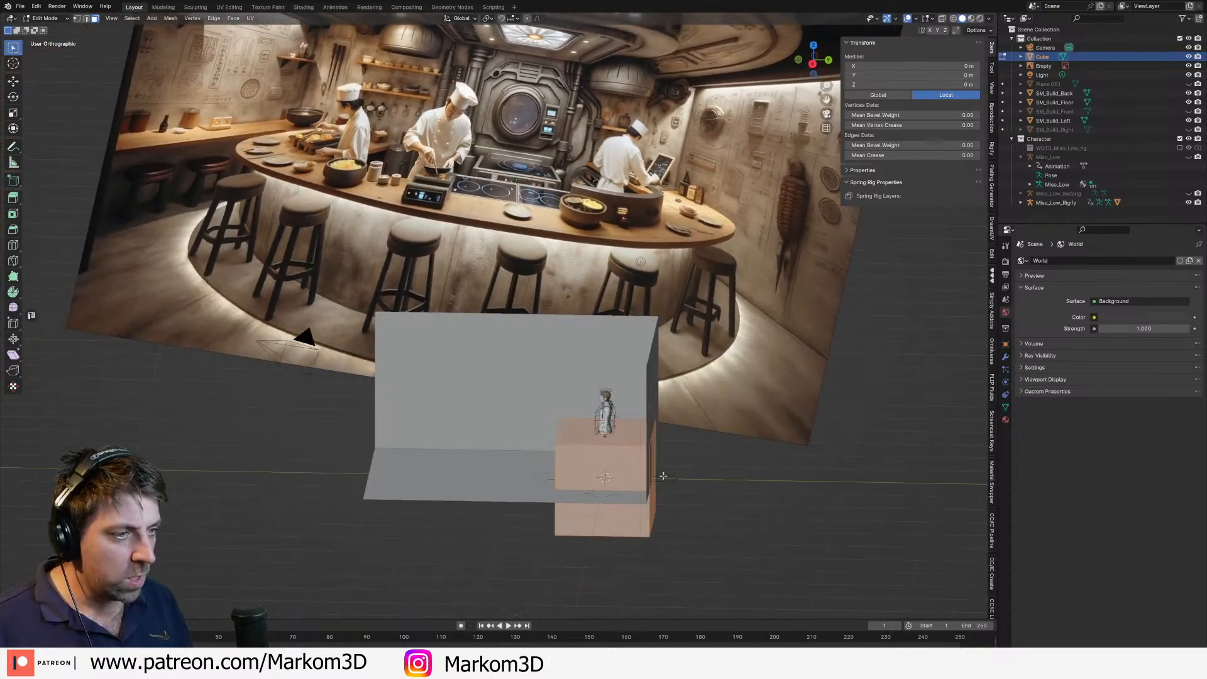
click(690, 510)
click(648, 501)
click(651, 503)
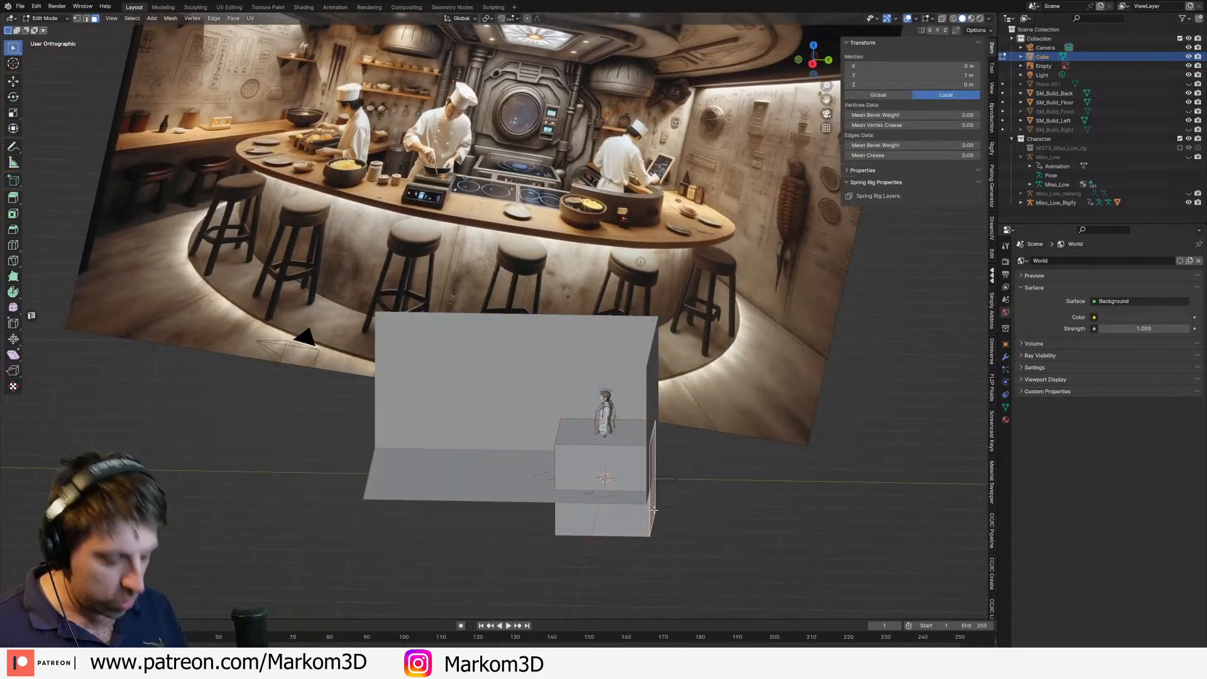
key(a)
text(g)
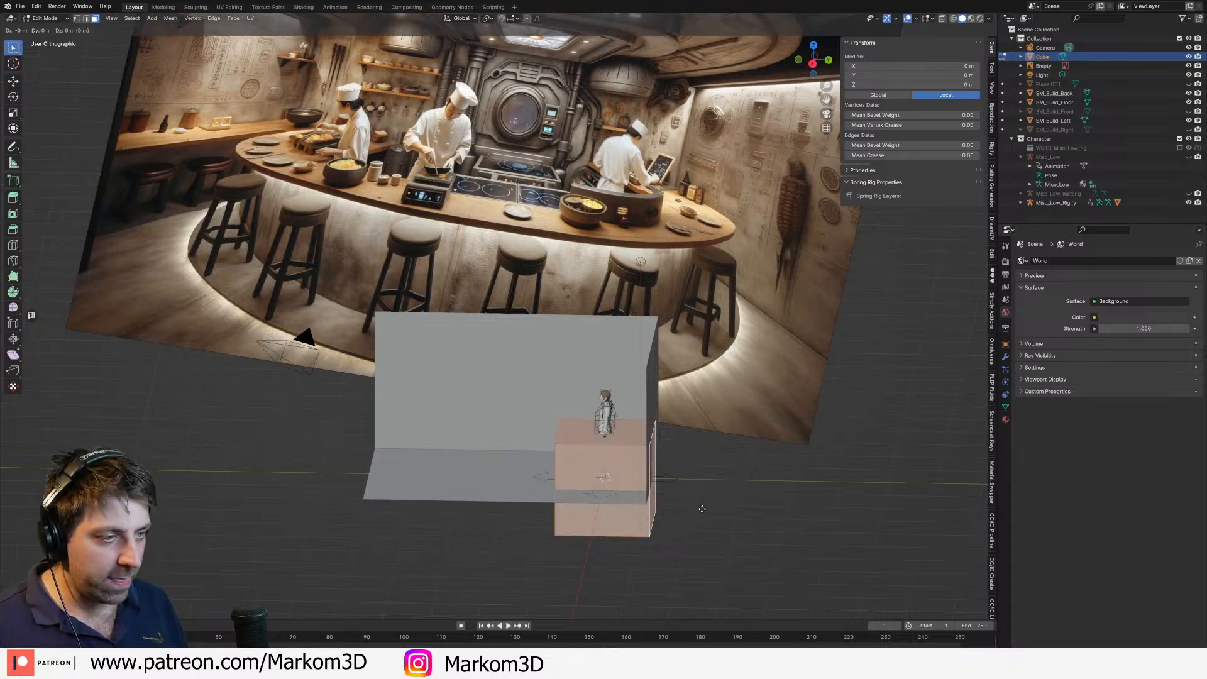
text(xy2-)
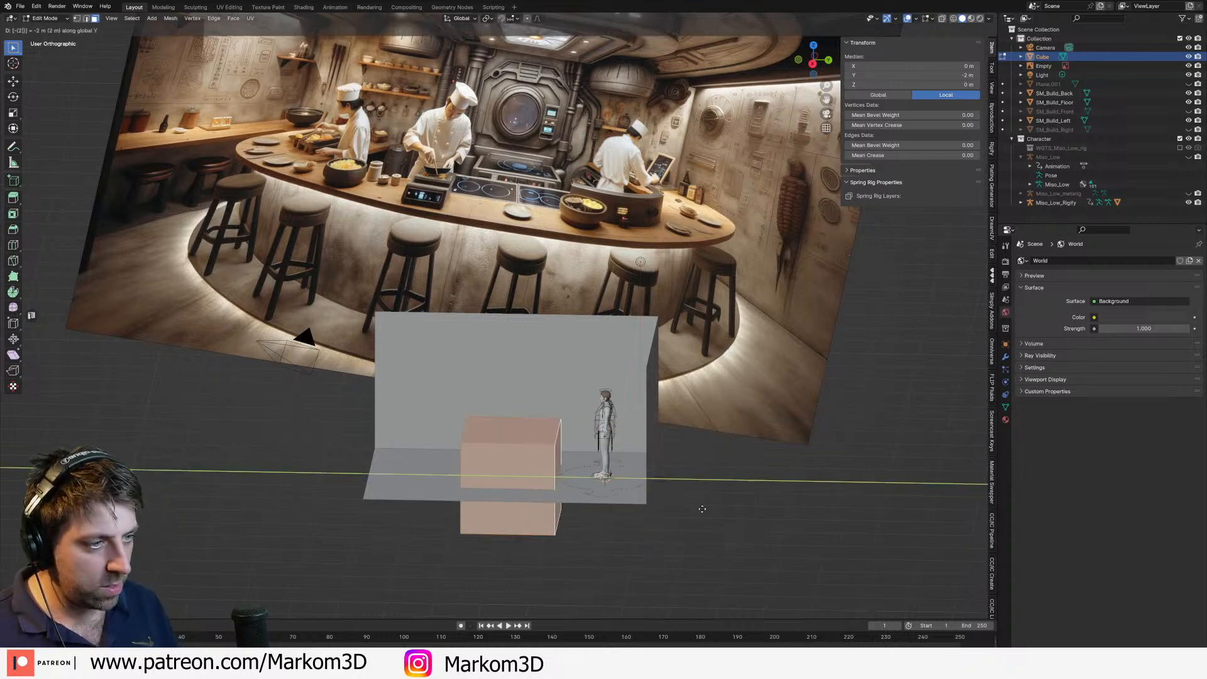
key(Return)
Step: In wireframe top view, move the cube's front face 1.4 m along Y toward the character, then return to solid shading
middle_drag(581, 483, 629, 433)
scroll(419, 520, up, 3)
click(664, 397)
shift+middle_drag(664, 397, 652, 412)
key(KP_7)
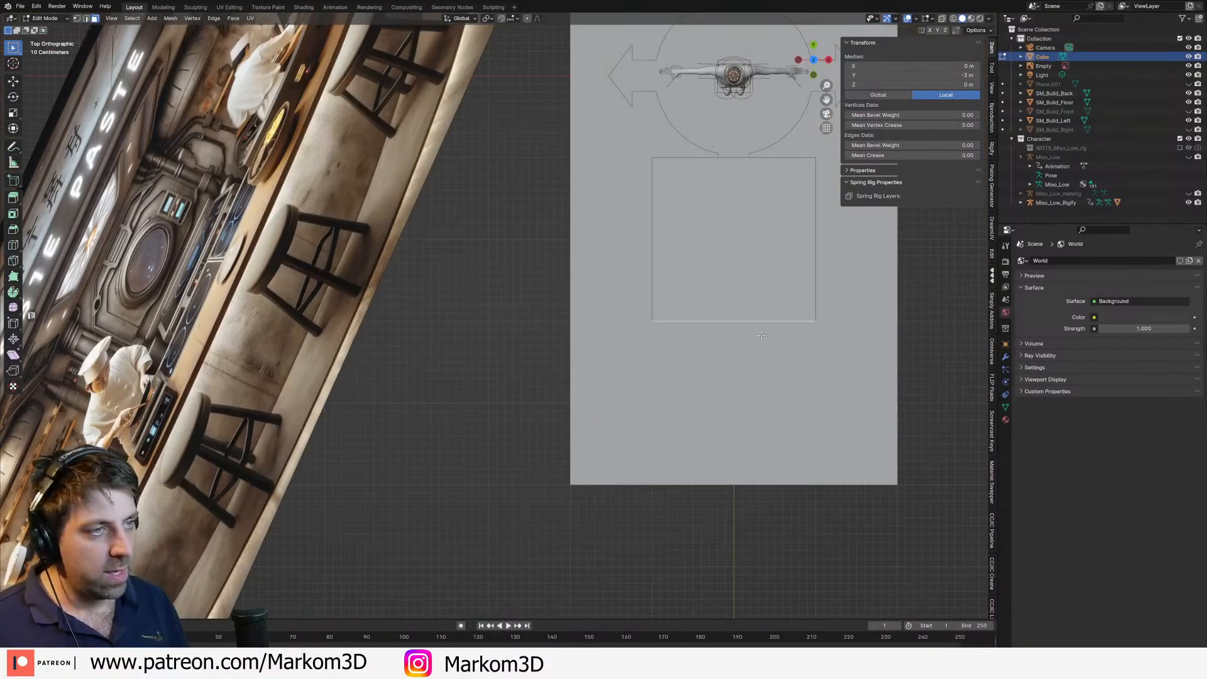
scroll(761, 335, up, 1)
shift+middle_drag(761, 335, 637, 401)
key(z)
click(673, 454)
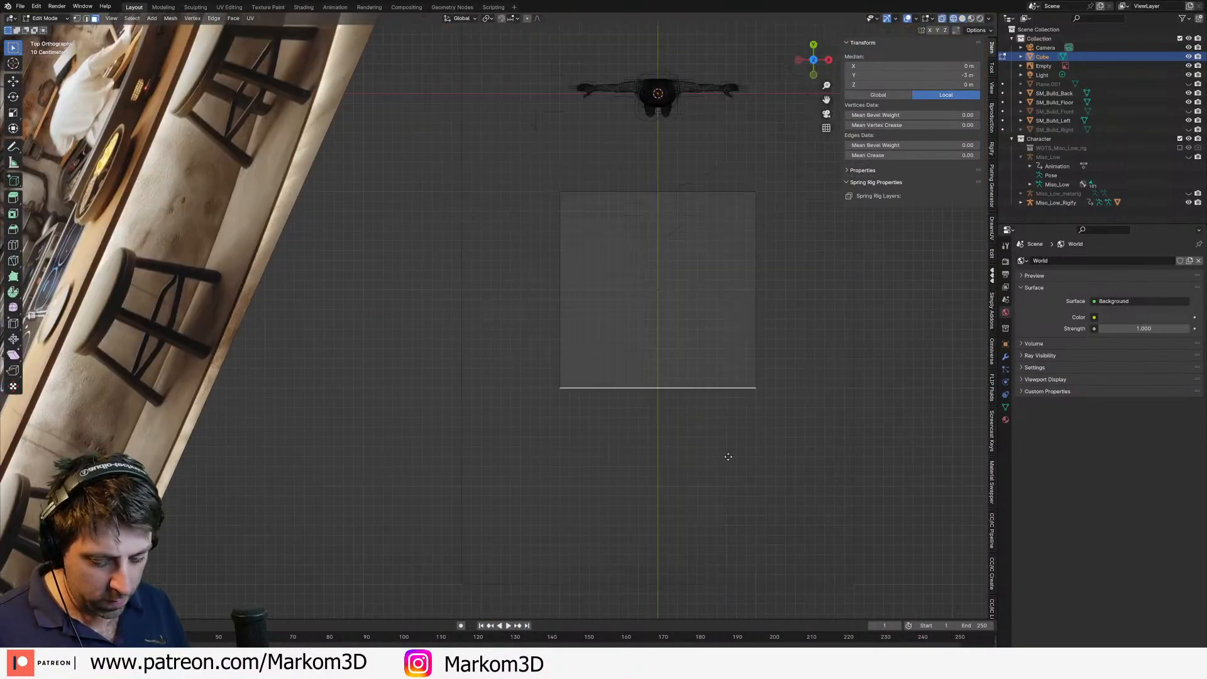
key(g)
key(y)
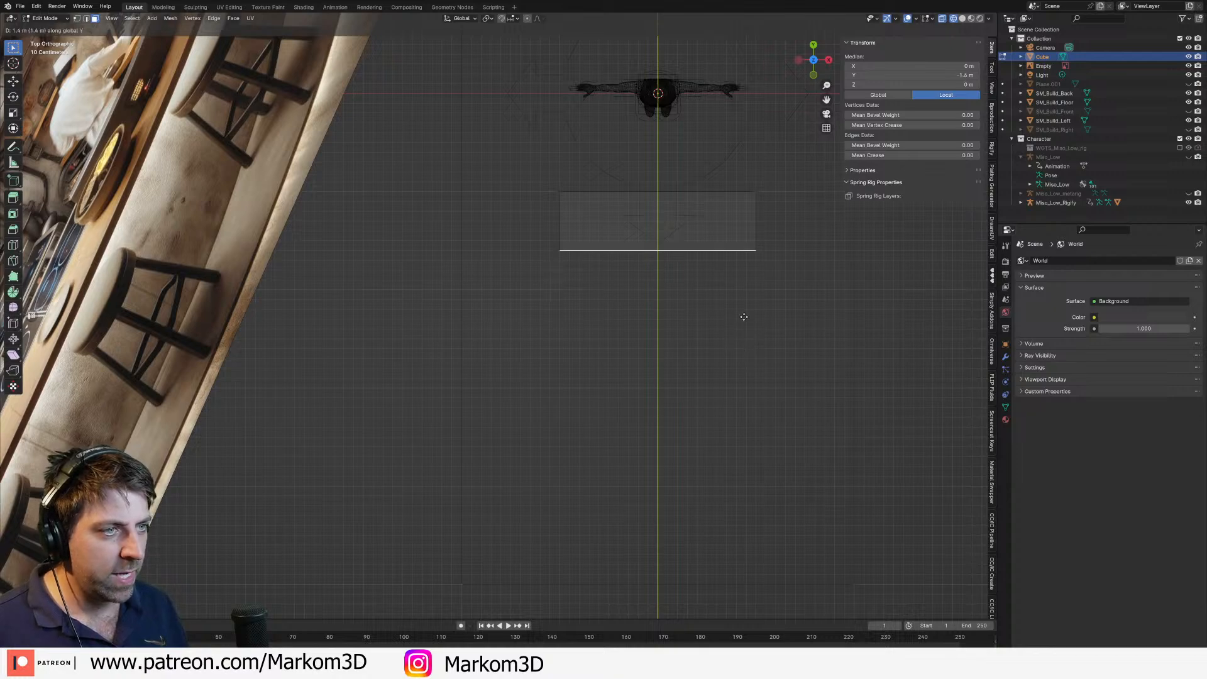
click(744, 319)
mouse_move(757, 334)
middle_down()
mouse_move(692, 271)
mouse_move(708, 353)
mouse_move(678, 458)
middle_up()
key(z)
click(755, 274)
Step: Set the Z position of the block's top face to 1.5 m
click(684, 450)
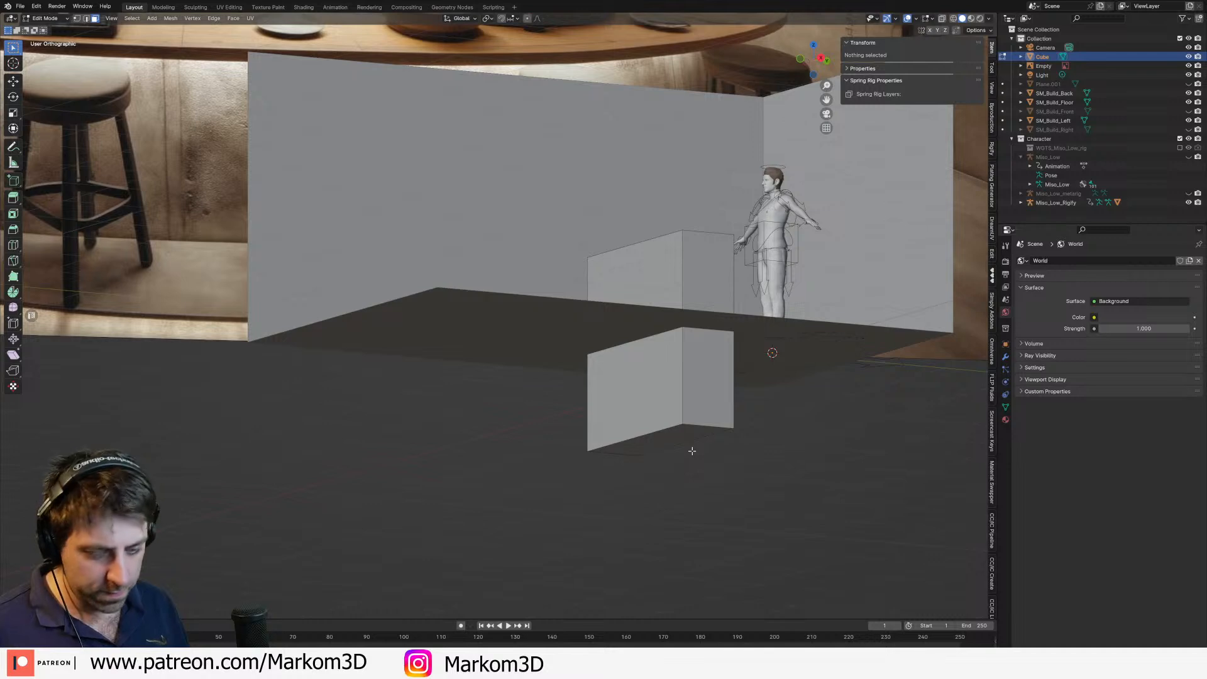
key(a)
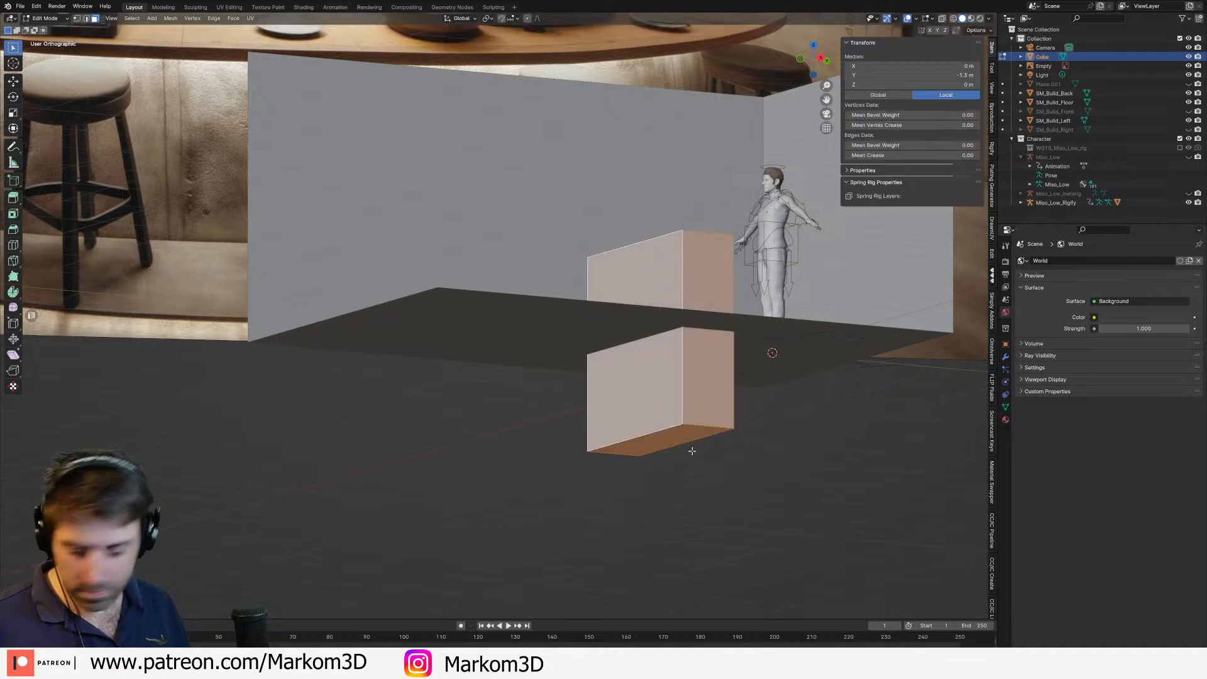
middle_drag(705, 239, 682, 278)
click(661, 292)
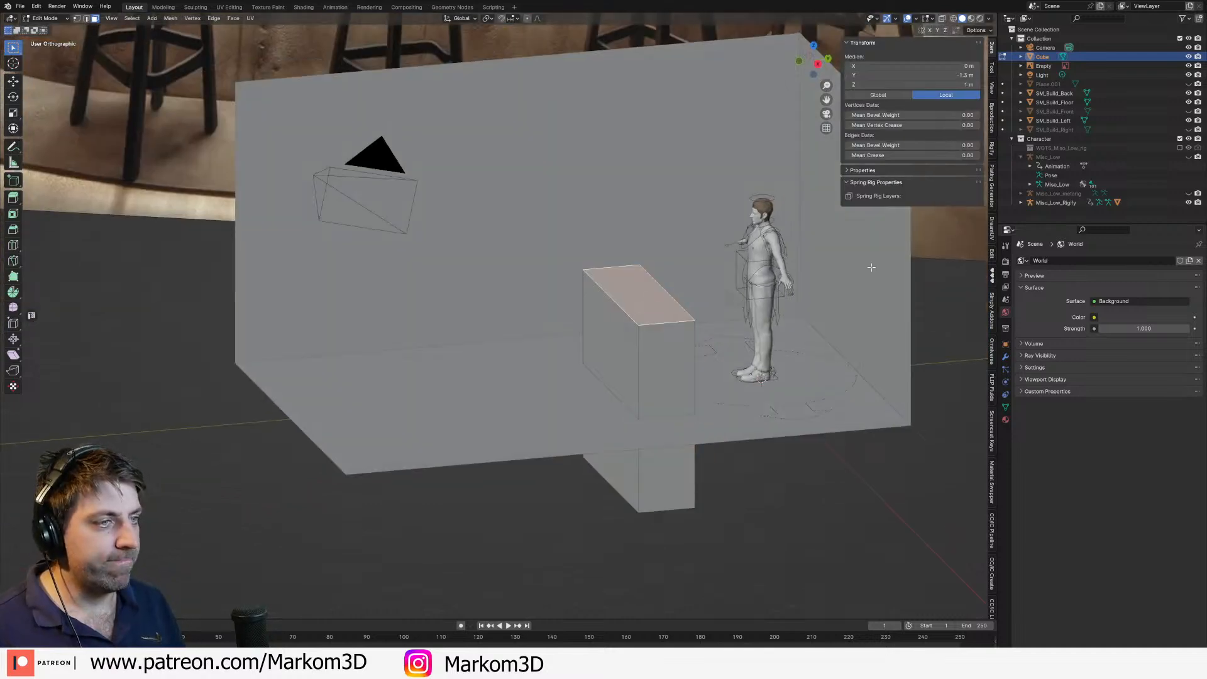
double_click(943, 84)
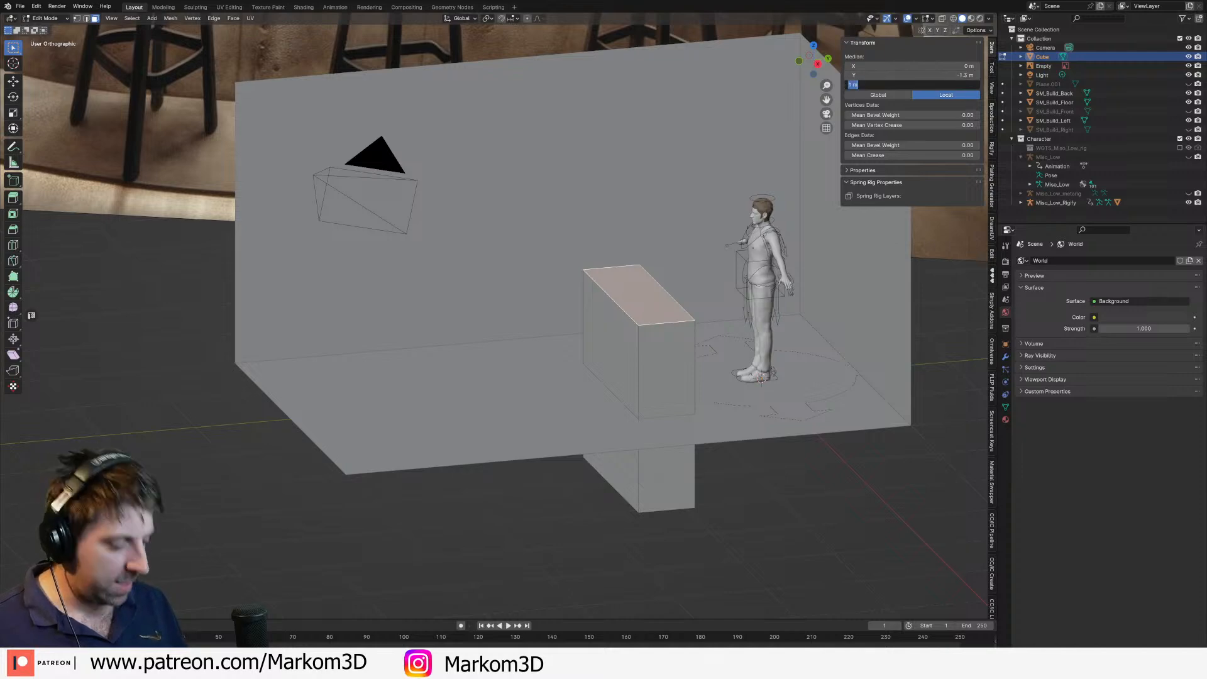
text(1.5)
key(Return)
Step: Set the local Z position of the block's top face to 1.25 m
middle_drag(749, 402, 748, 367)
click(886, 94)
click(934, 84)
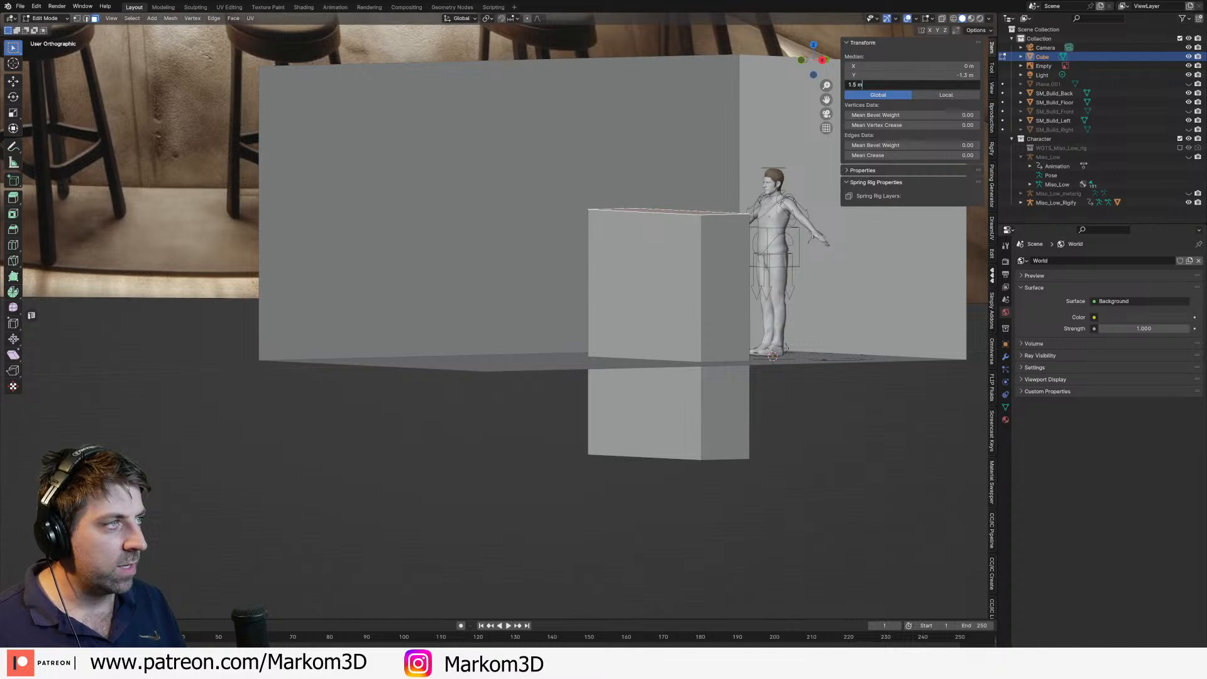
click(942, 94)
click(942, 94)
click(941, 85)
text(1)
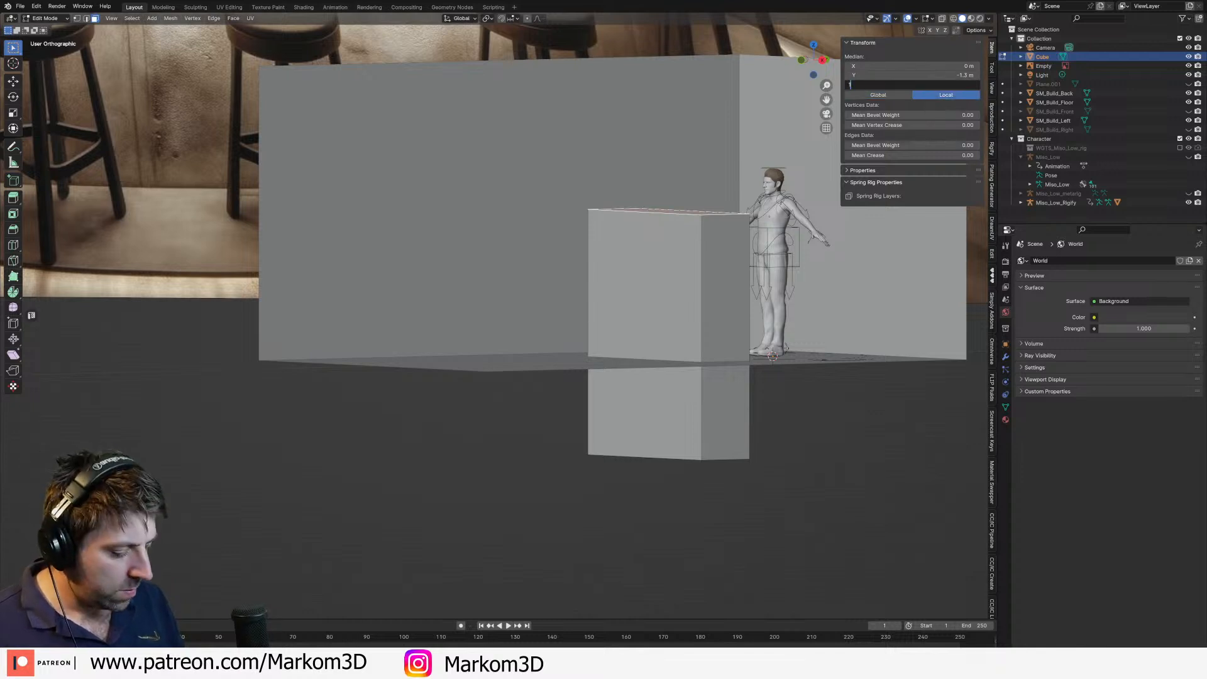
text(.25)
key(Return)
Step: Set the Z position of the block's bottom face to 0 m so it sits on the floor
middle_drag(653, 408, 667, 442)
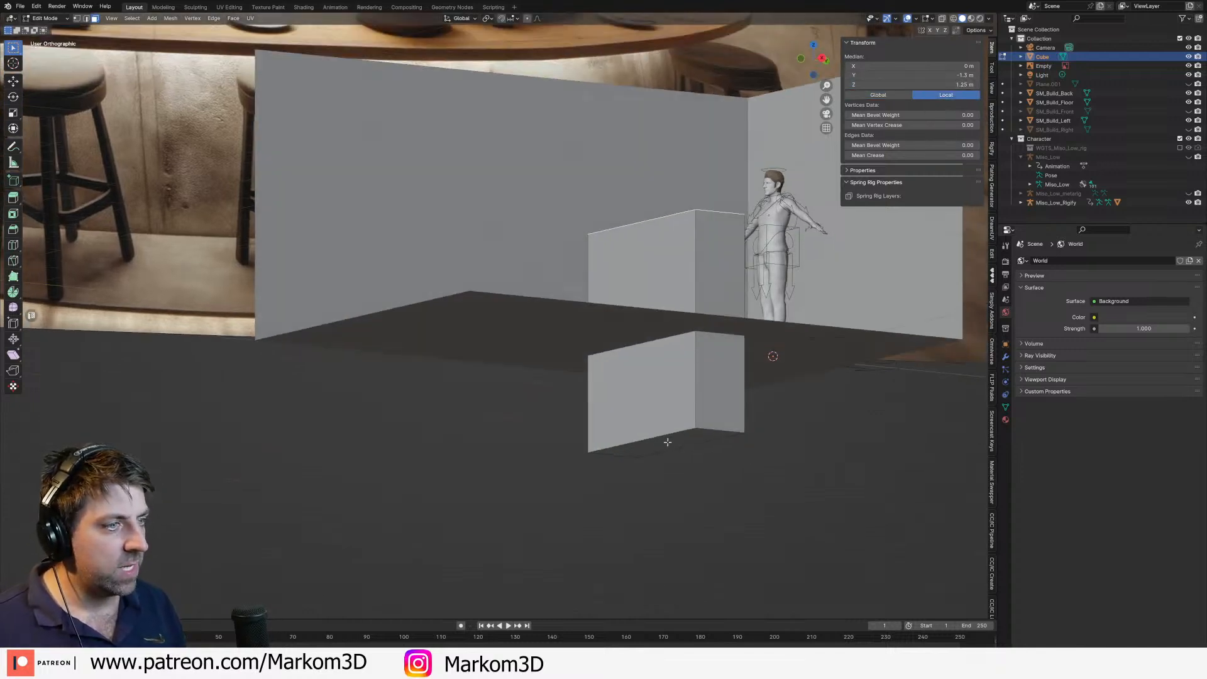
click(667, 442)
click(937, 84)
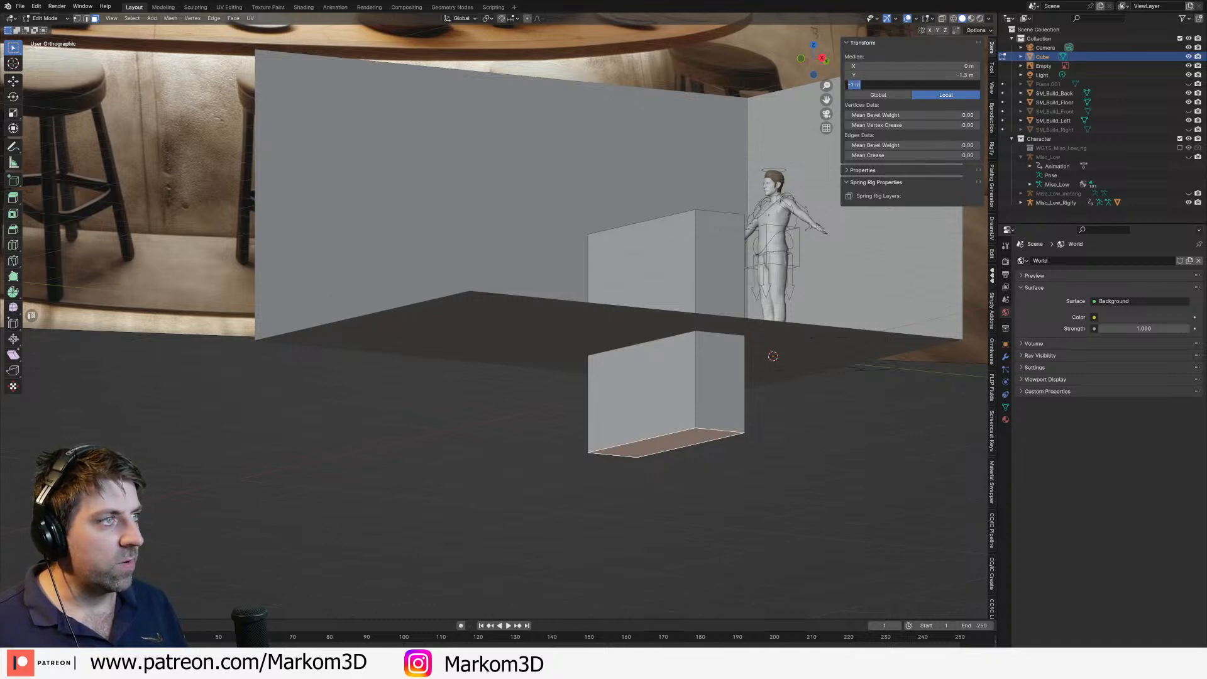
text(0)
key(Return)
Step: Move the counter block's end face along X to the side wall, making the block 3 m long
middle_drag(660, 264, 593, 270)
key(Tab)
key(Tab)
click(538, 225)
click(529, 226)
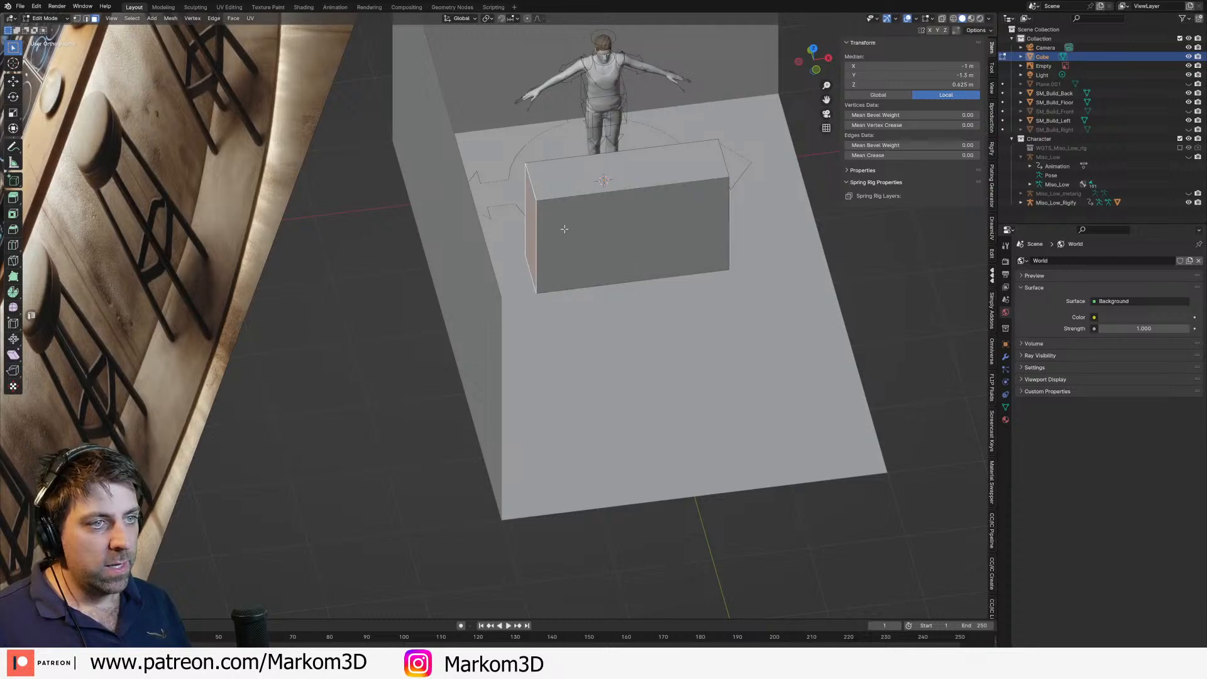
shift+middle_drag(563, 229, 611, 334)
middle_drag(612, 335, 598, 329)
key(g)
key(y)
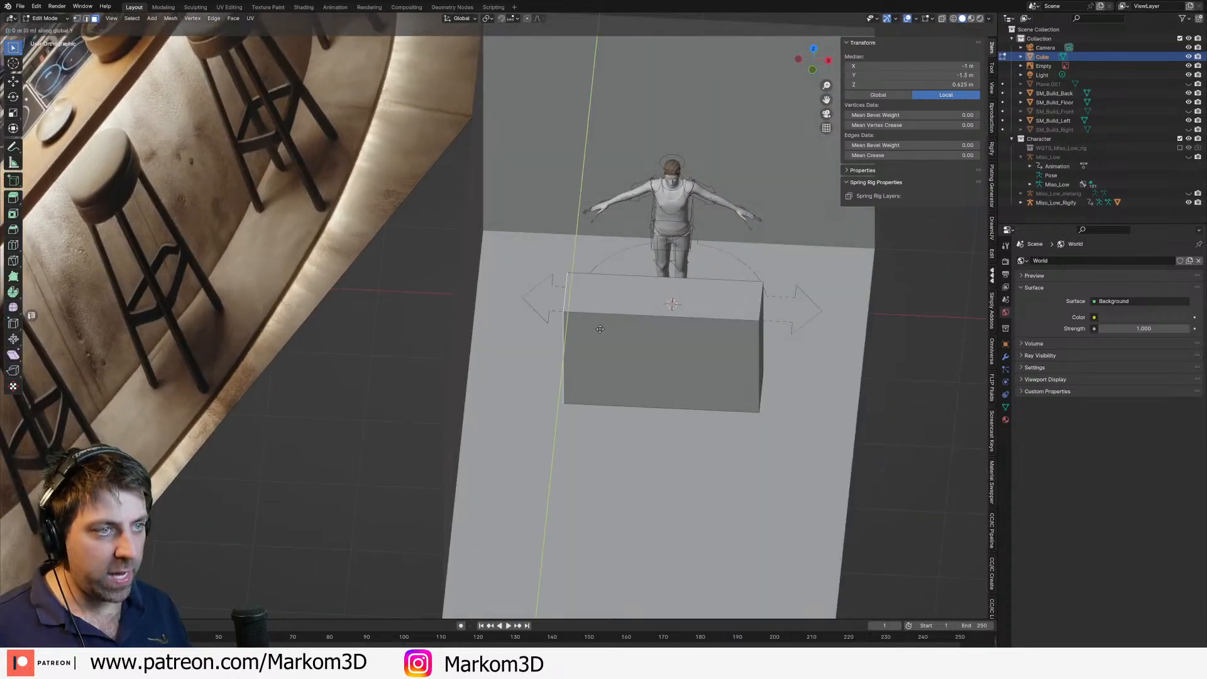
key(x)
click(508, 322)
scroll(661, 359, down, 3)
key(Tab)
Step: Add a lengthwise loop cut through the counter block, close to the side facing the character
middle_drag(692, 357, 495, 421)
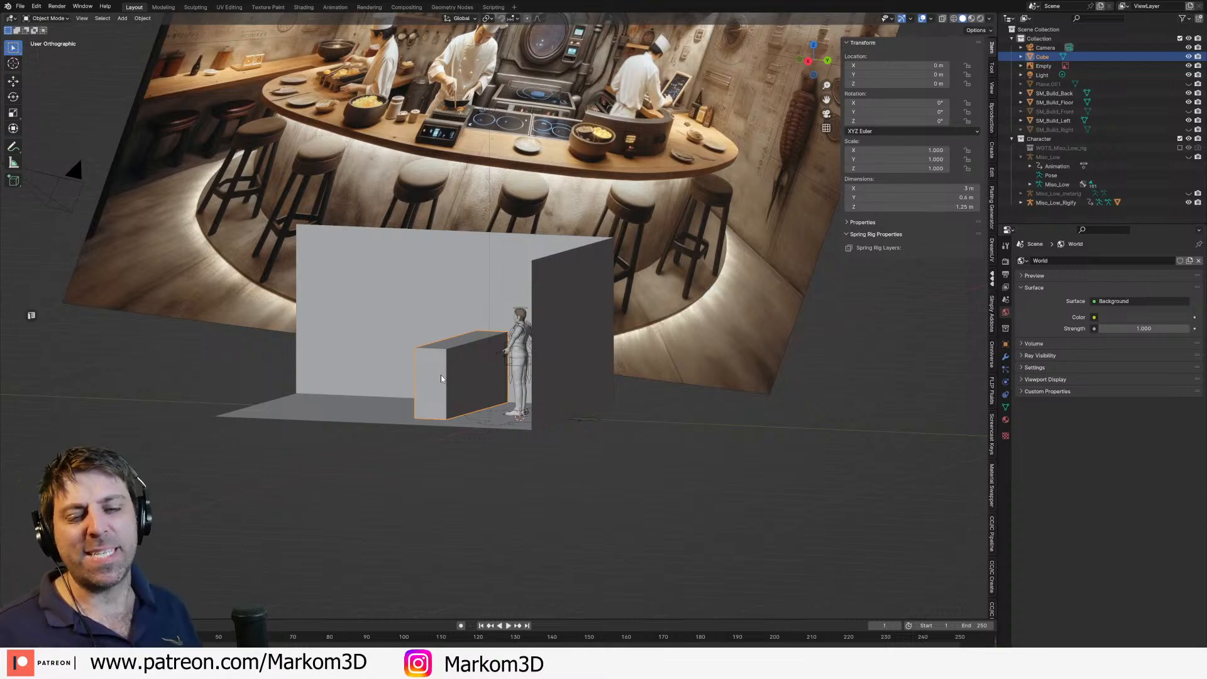
middle_drag(441, 379, 525, 376)
key(Tab)
key(Tab)
scroll(510, 398, up, 2)
key(Tab)
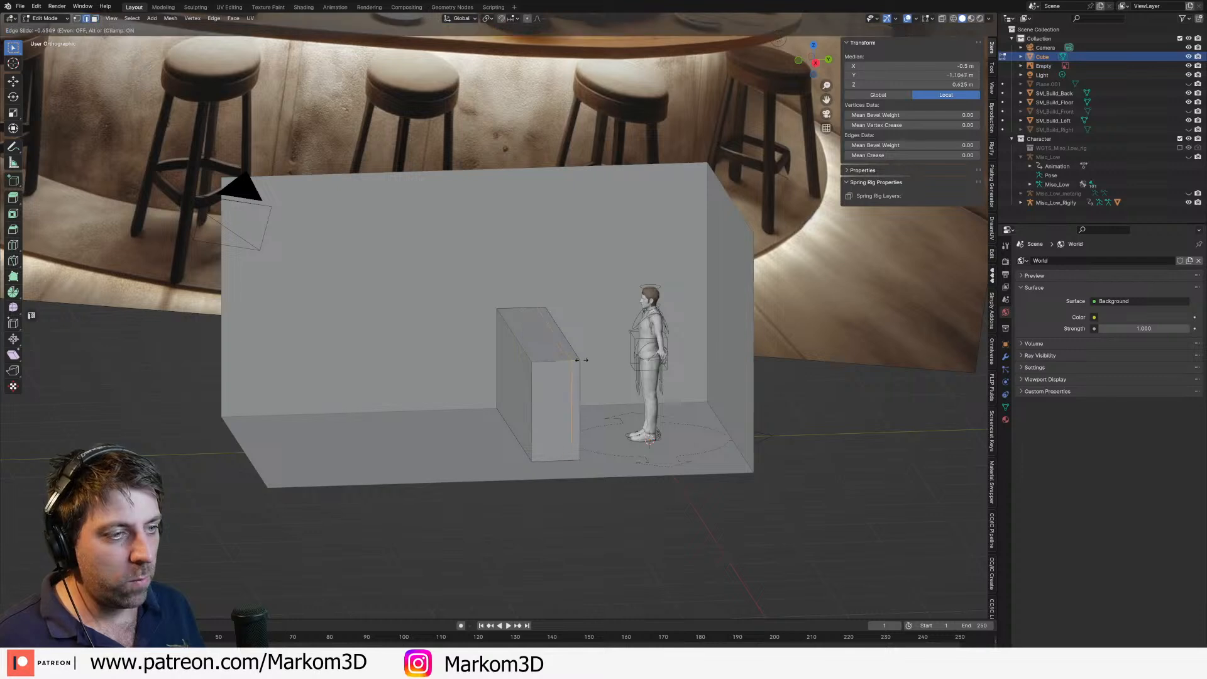
Step: Extrude the narrow top strip on the character's side upward about 0.12 m as a raised ledge
key(alt+a)
scroll(569, 348, up, 2)
click(557, 374)
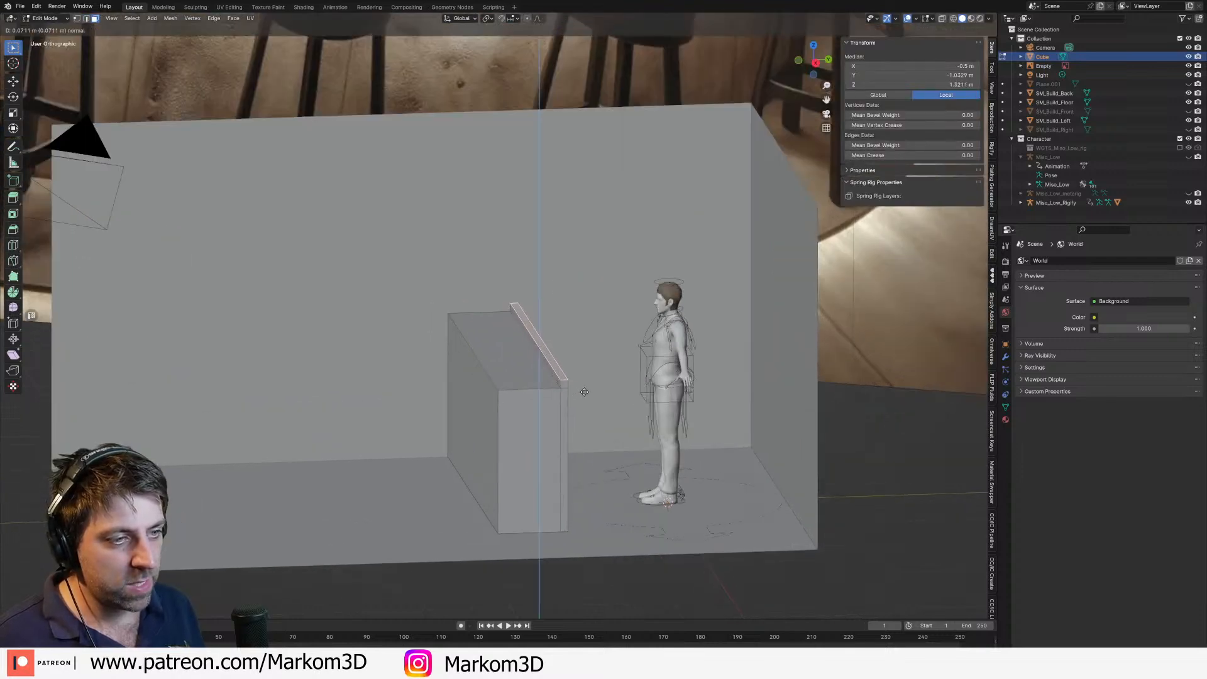
Step: Add a horizontal loop cut around the wider part of the counter at about 1.15 m height
middle_drag(560, 384, 584, 347)
key(g)
key(g)
click(628, 338)
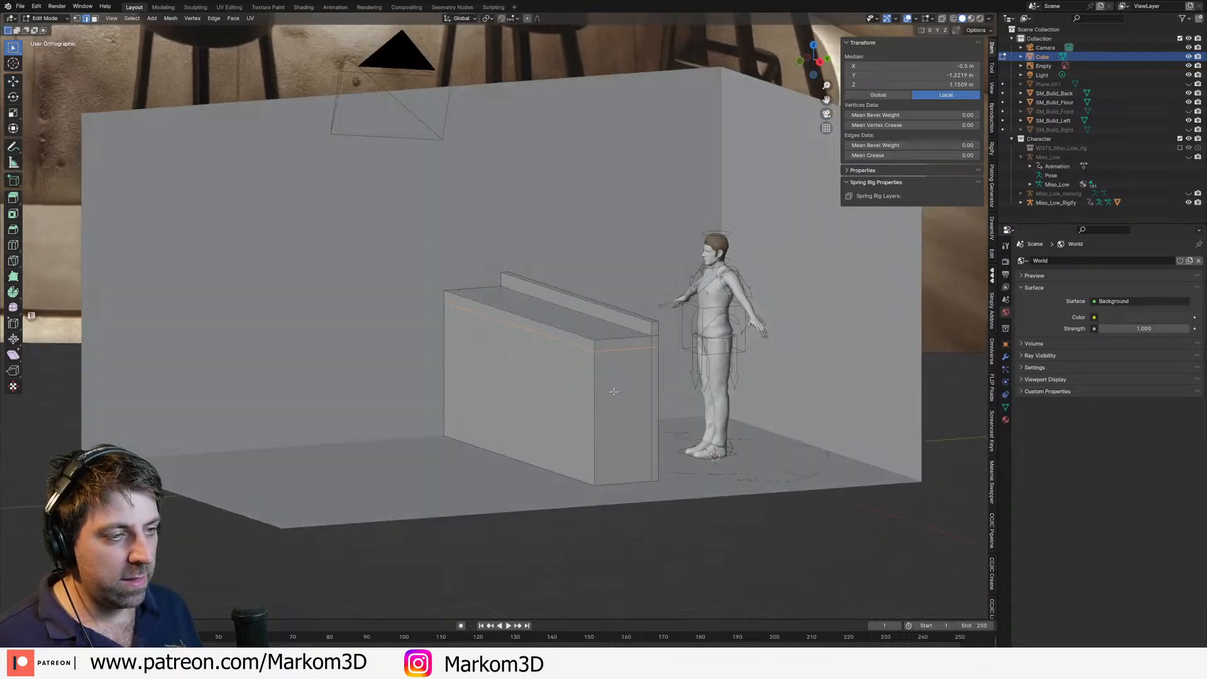
Step: Delete the counter's front and end faces below the horizontal cut, keeping the countertop and the rear panel
middle_drag(582, 389, 539, 406)
key(3)
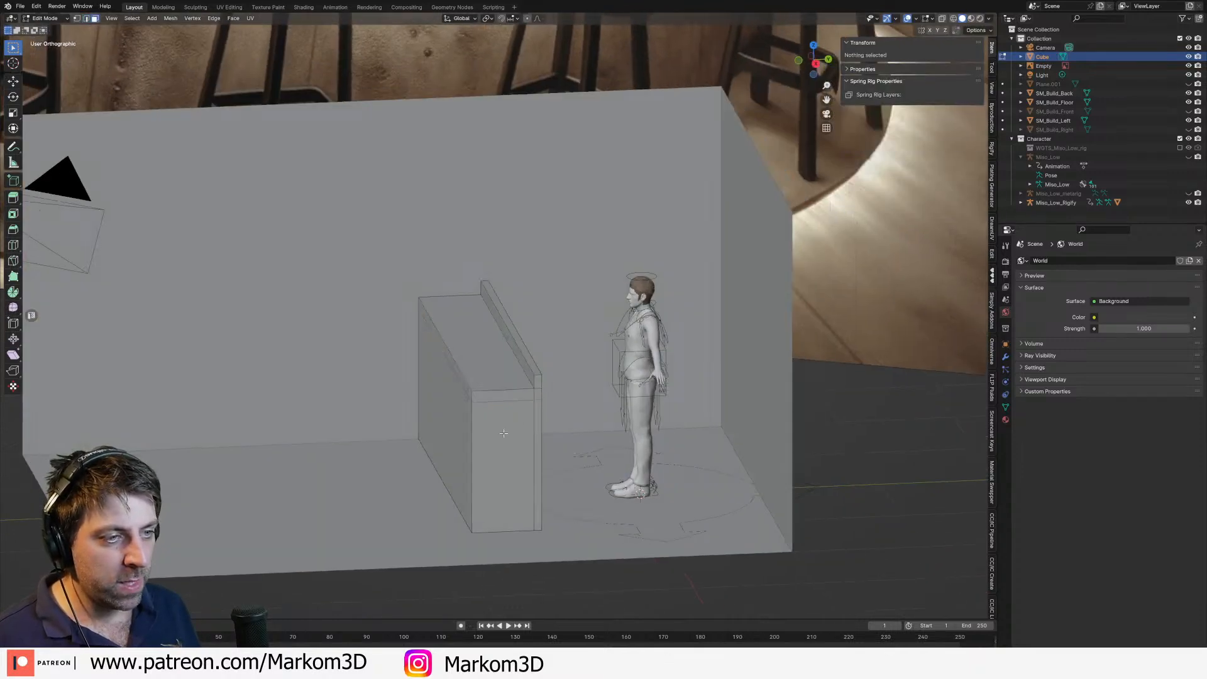
click(504, 431)
shift+click(454, 408)
mouse_move(454, 408)
middle_down()
mouse_move(690, 361)
mouse_move(685, 339)
mouse_move(440, 396)
middle_up()
key(z)
click(619, 360)
shift+click(571, 361)
key(z)
click(622, 362)
scroll(503, 403, down, 3)
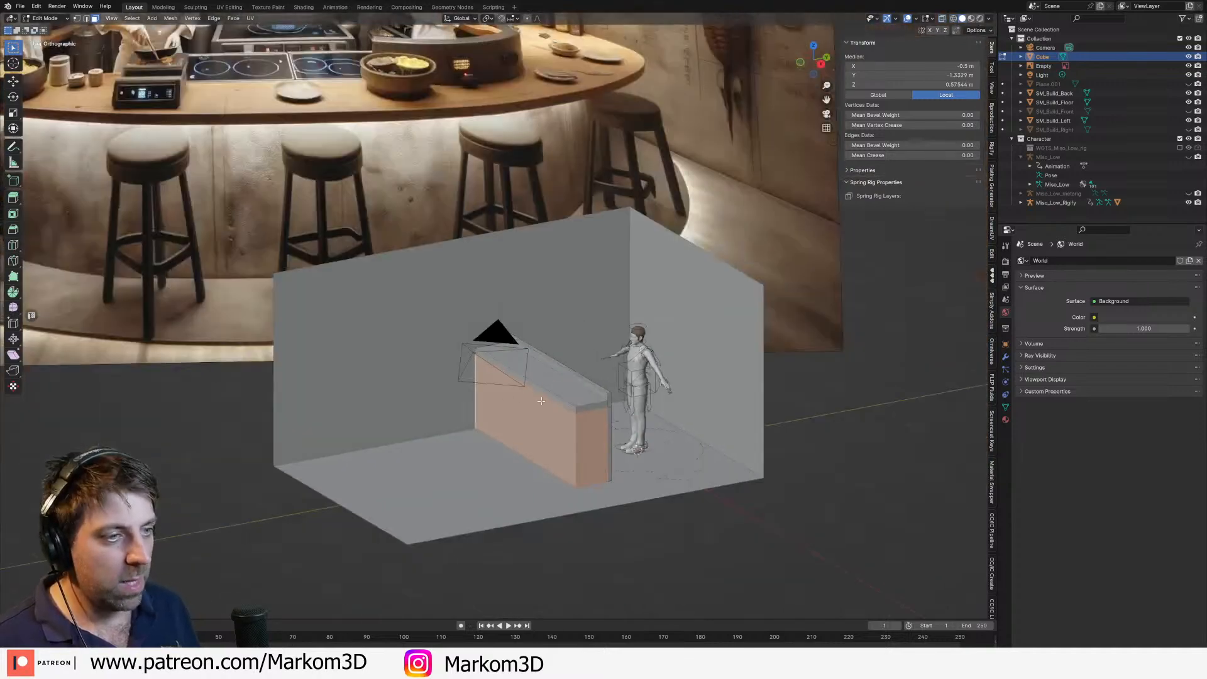
key(x)
click(526, 424)
Step: Remove the leftover face under the countertop and fill the open countertop underside and panel front
mouse_move(526, 425)
middle_down()
mouse_move(524, 442)
mouse_move(538, 412)
middle_up()
click(523, 466)
key(x)
click(523, 467)
key(2)
click(557, 312)
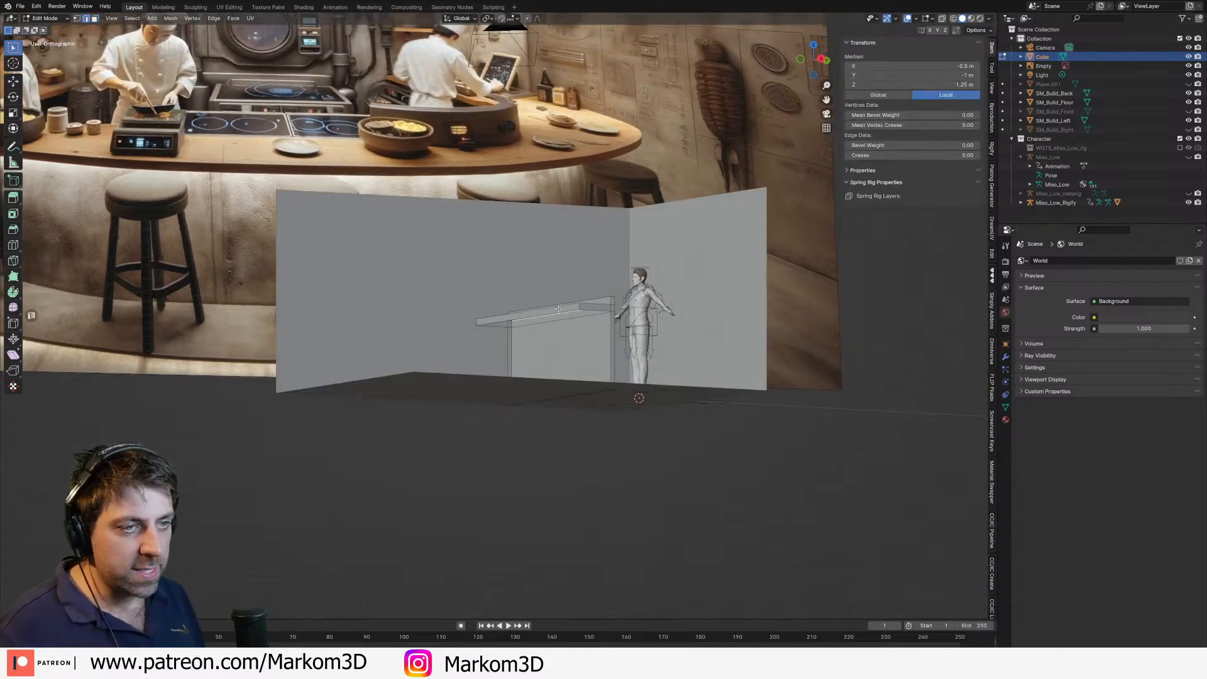
key(ctrl+z)
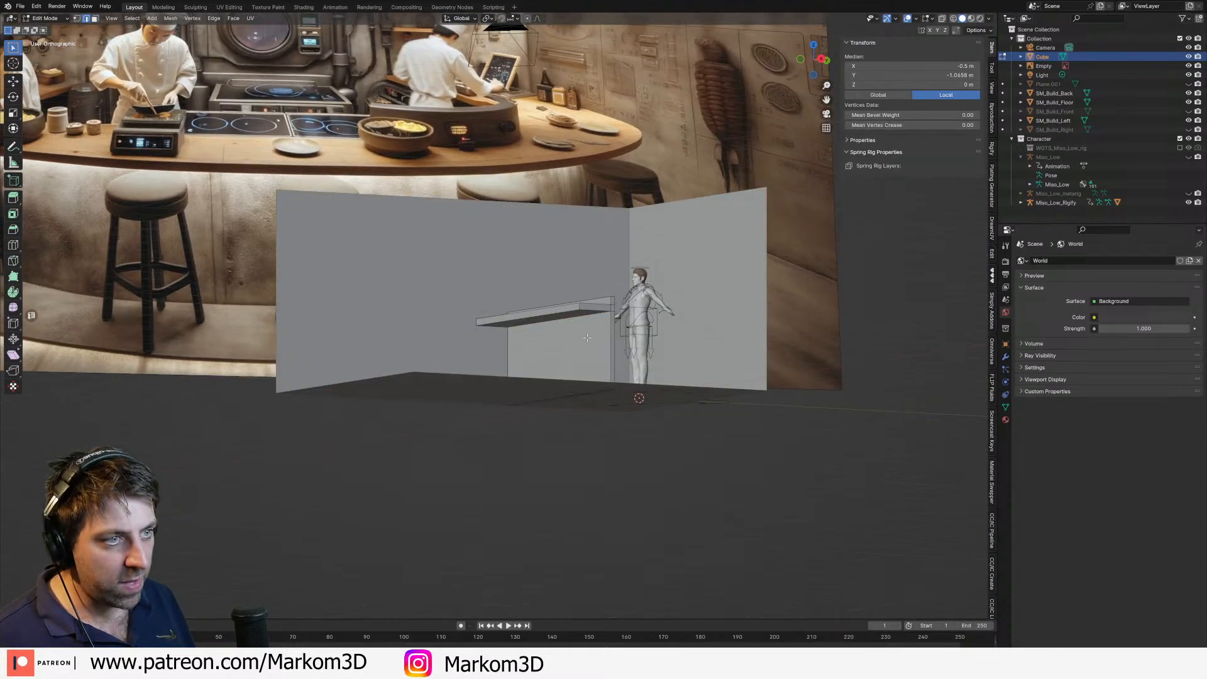
Step: Examine the counter's overhanging shape in different shading modes and from several angles against the character
scroll(585, 361, down, 1)
key(z)
click(539, 360)
mouse_move(539, 360)
middle_down()
mouse_move(503, 388)
mouse_move(606, 396)
middle_up()
key(Tab)
key(z)
click(567, 388)
scroll(605, 395, up, 3)
key(Tab)
key(Tab)
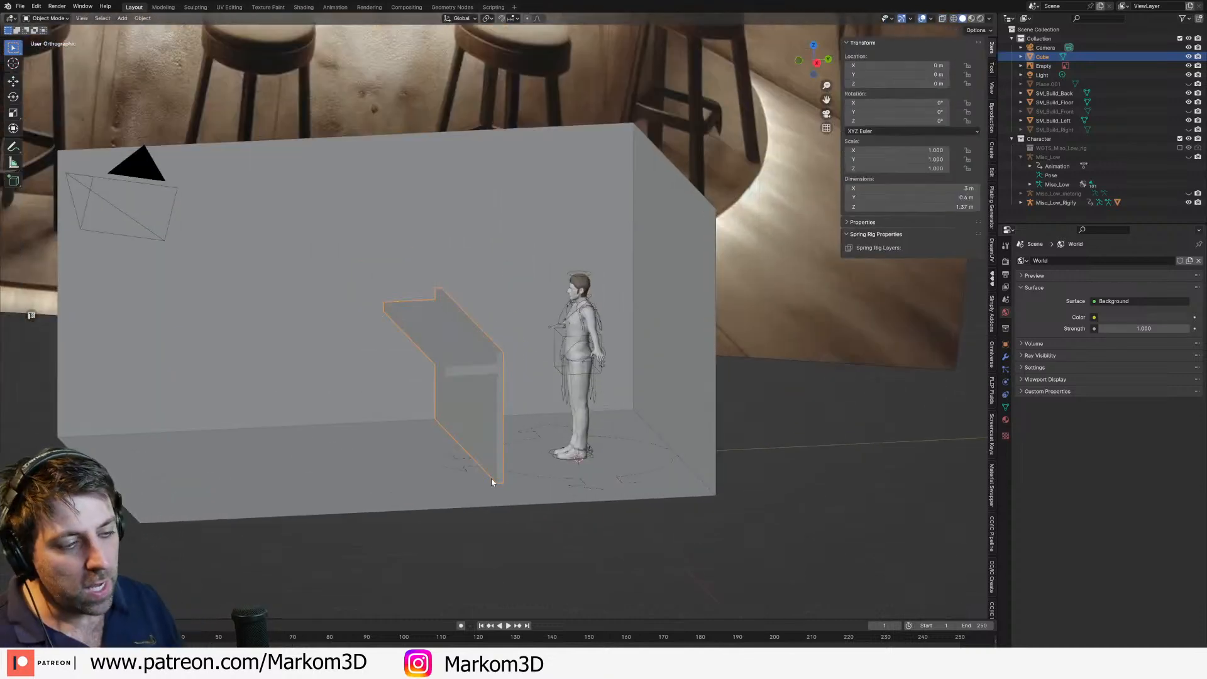
middle_drag(492, 480, 405, 444)
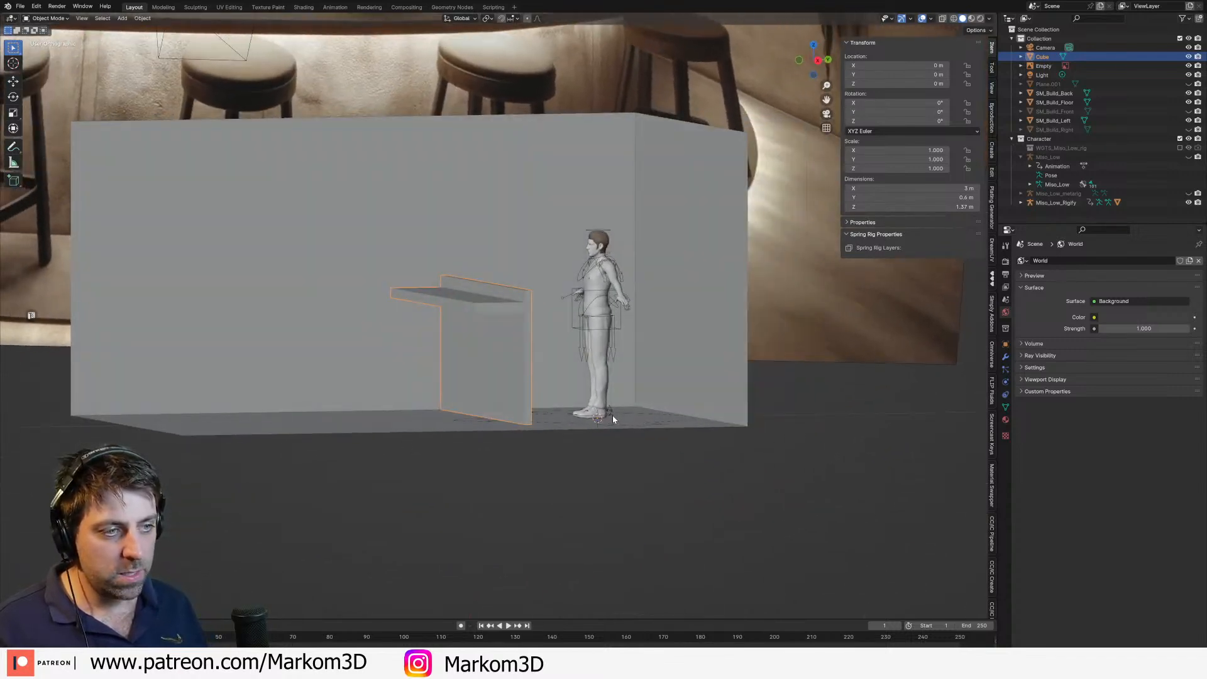
middle_drag(613, 420, 601, 424)
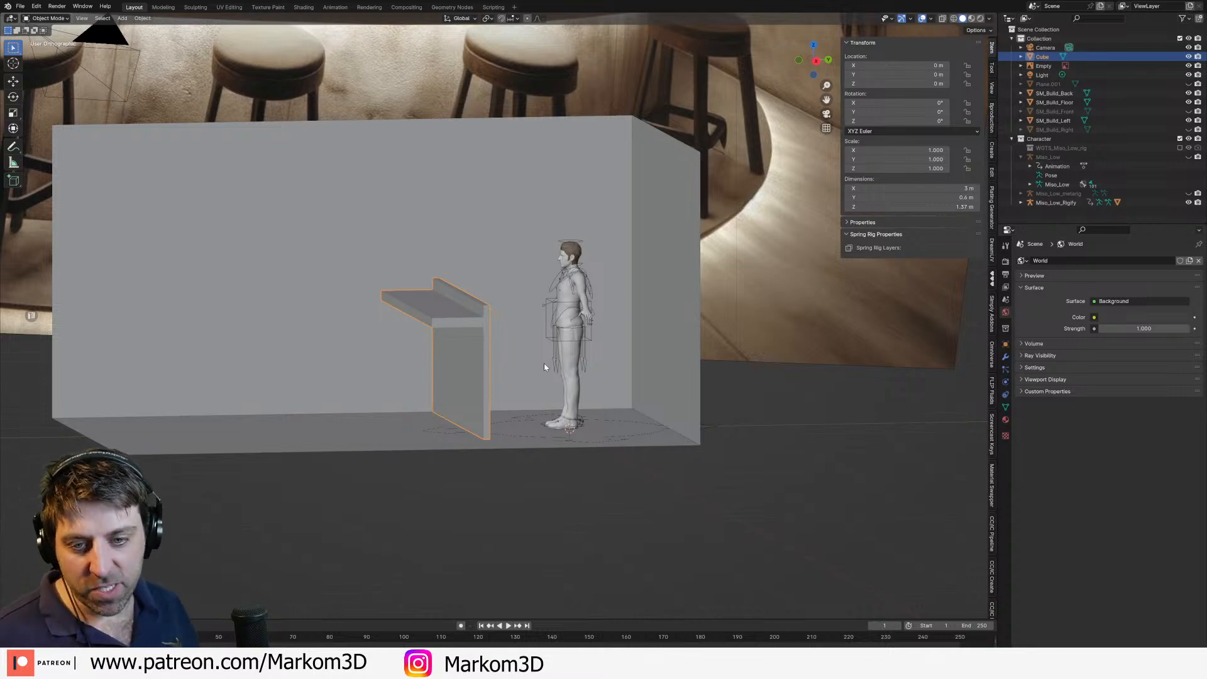
shift+middle_drag(540, 369, 503, 330)
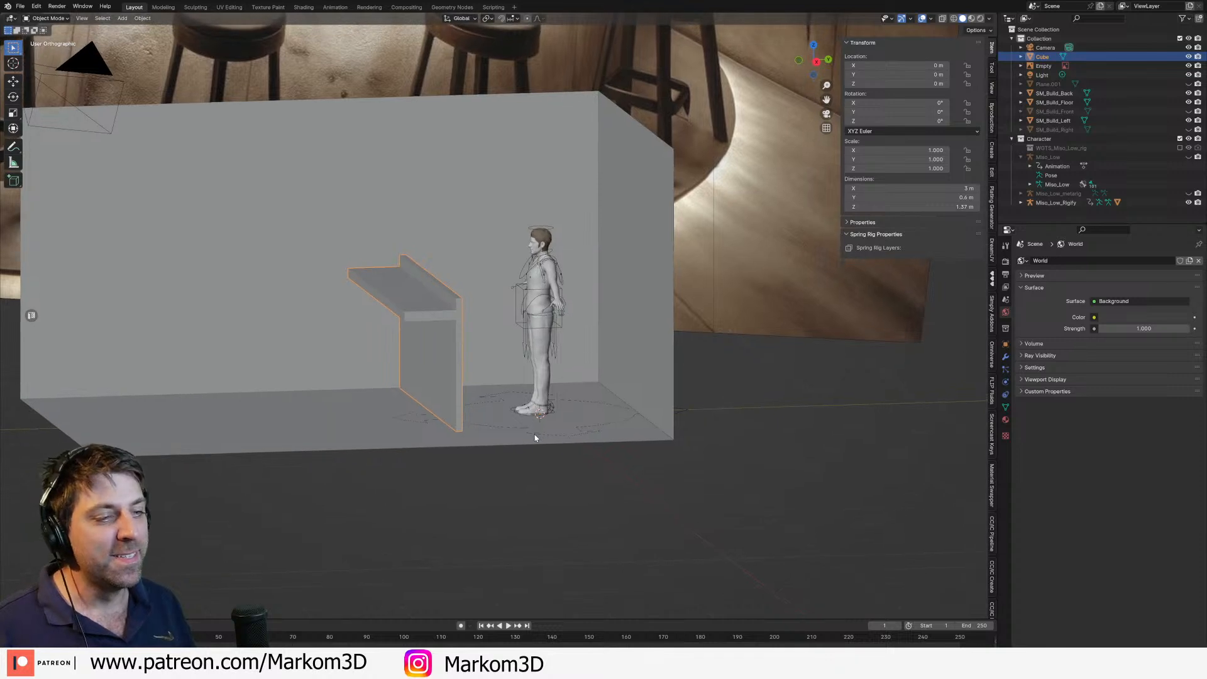
Step: Add a loop cut across the floor beneath the counter and set its local Y position to 2 m
middle_drag(531, 437, 533, 452)
click(496, 504)
key(Tab)
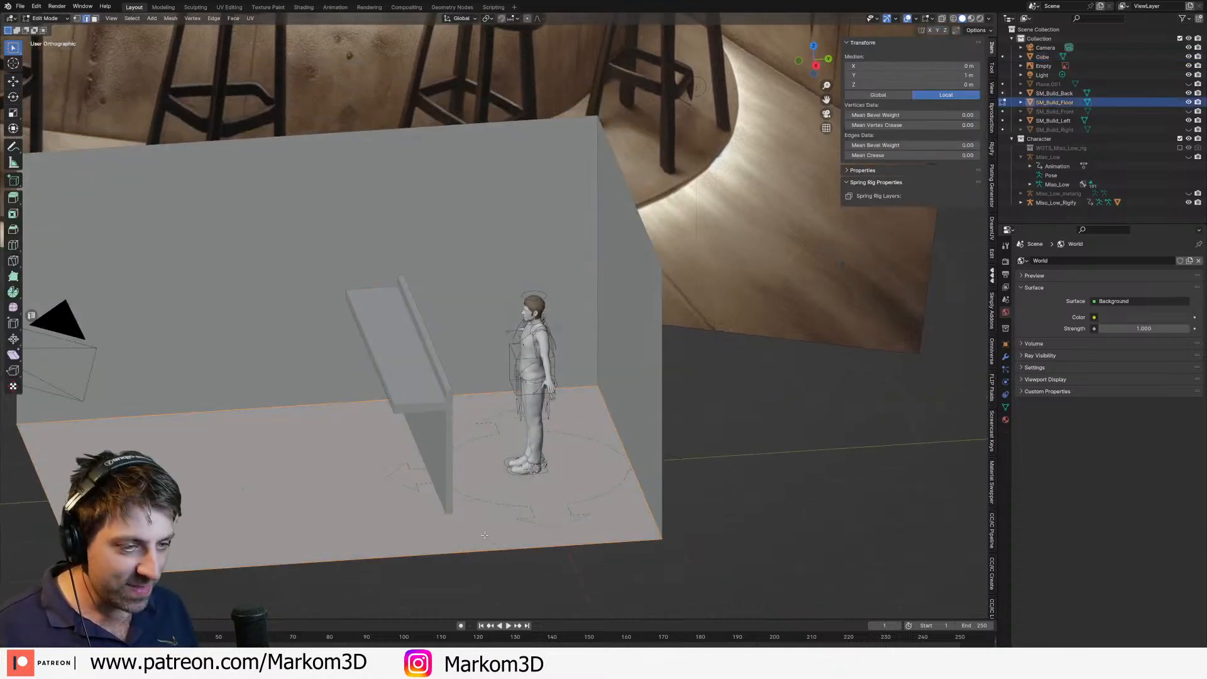
key(ctrl+r)
click(558, 535)
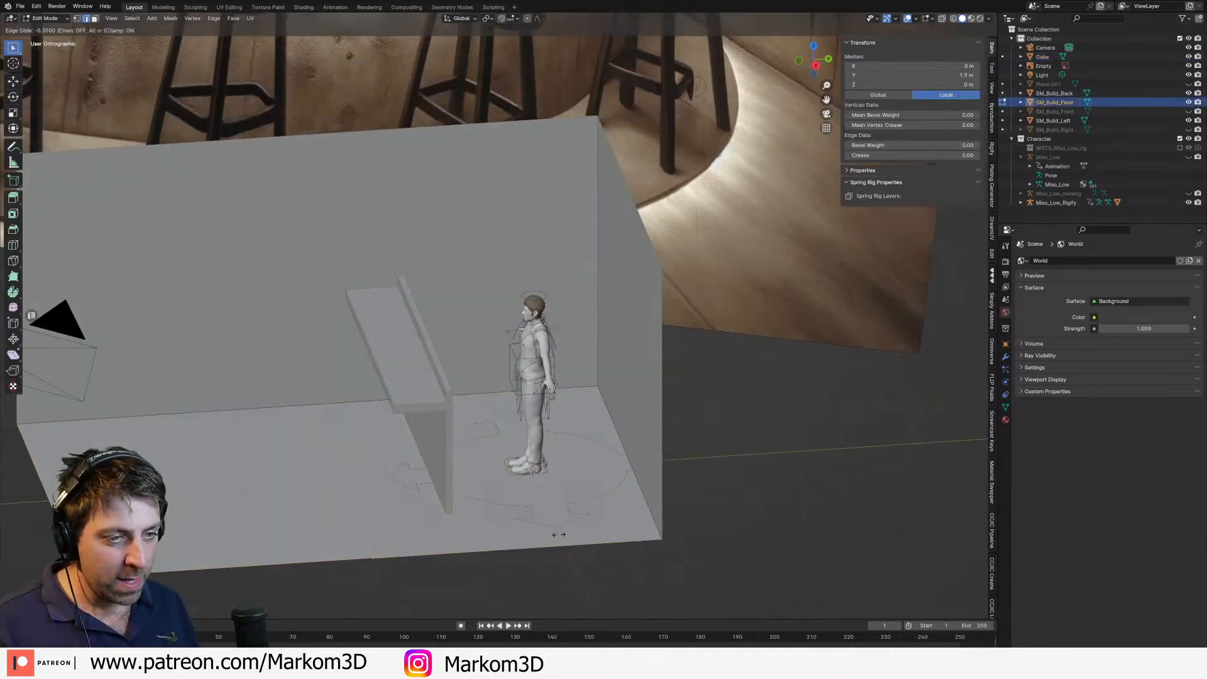
right_click(558, 536)
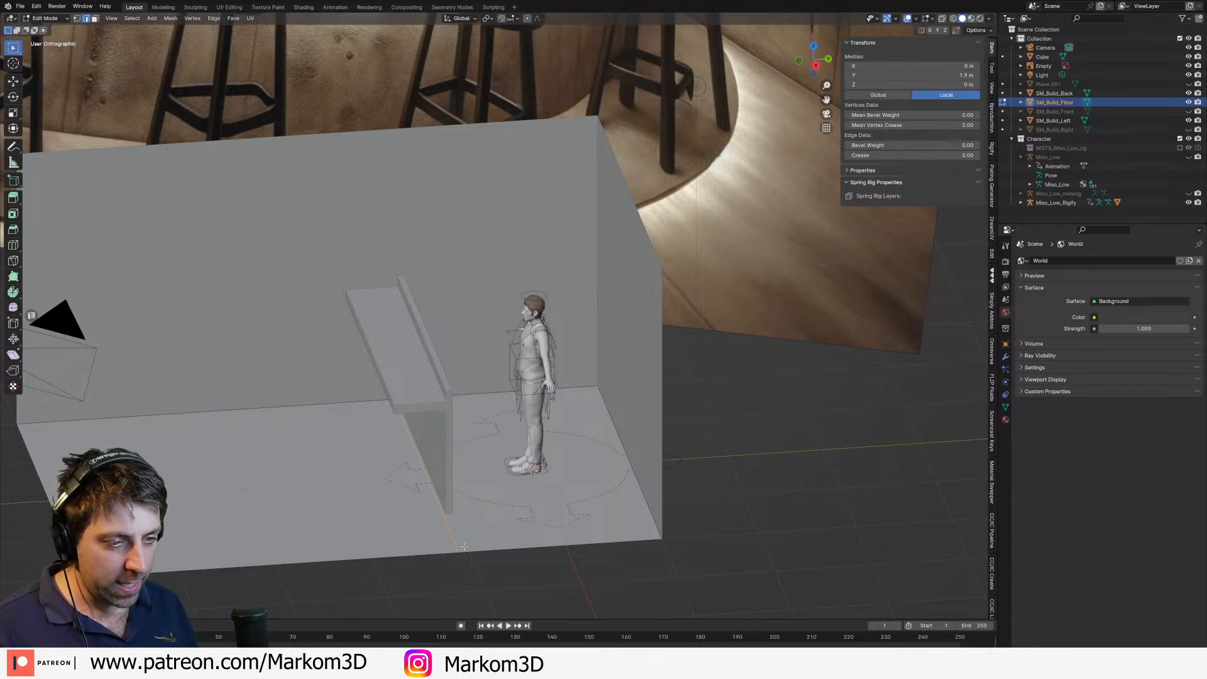
key(KP_7)
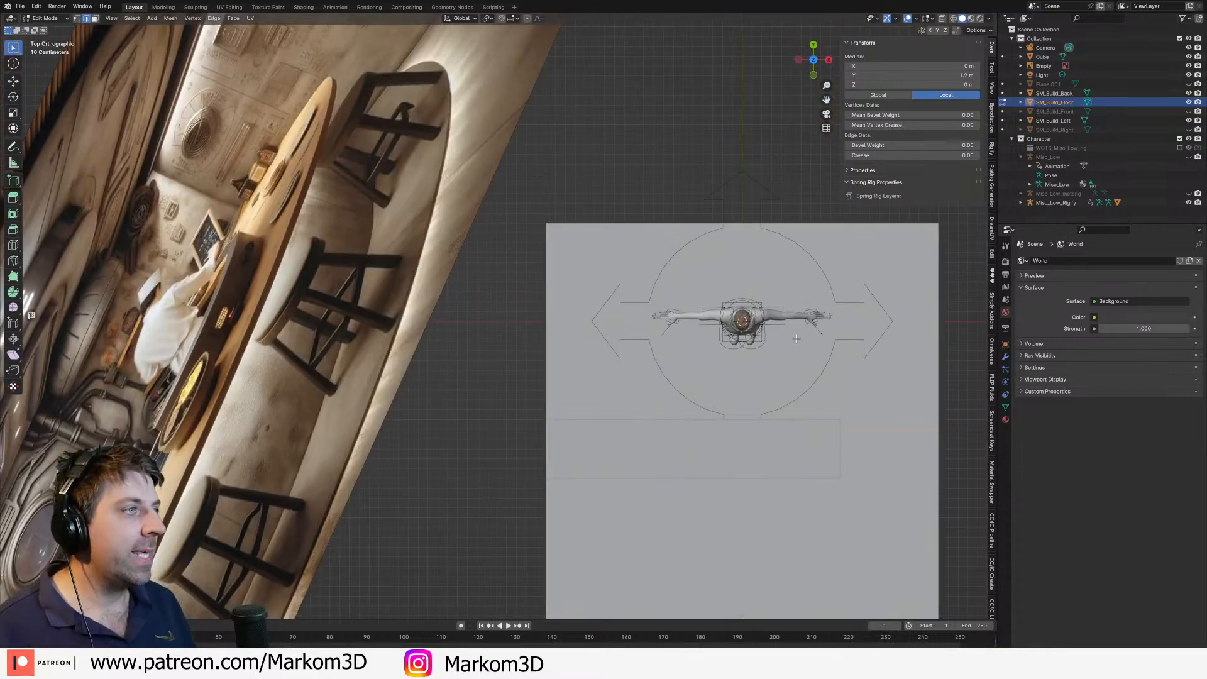
click(937, 75)
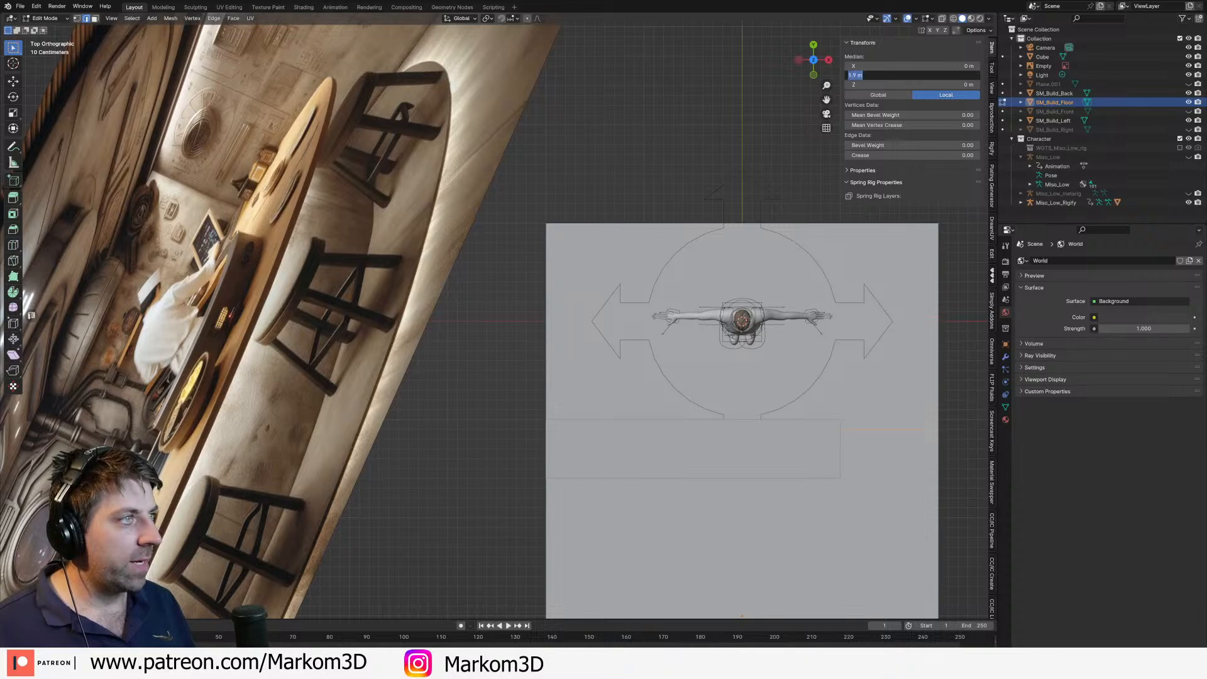
text(2)
key(Return)
Step: Extrude the floor section behind the counter upward by 0.2 m to form a raised platform
middle_drag(635, 377, 626, 432)
click(663, 427)
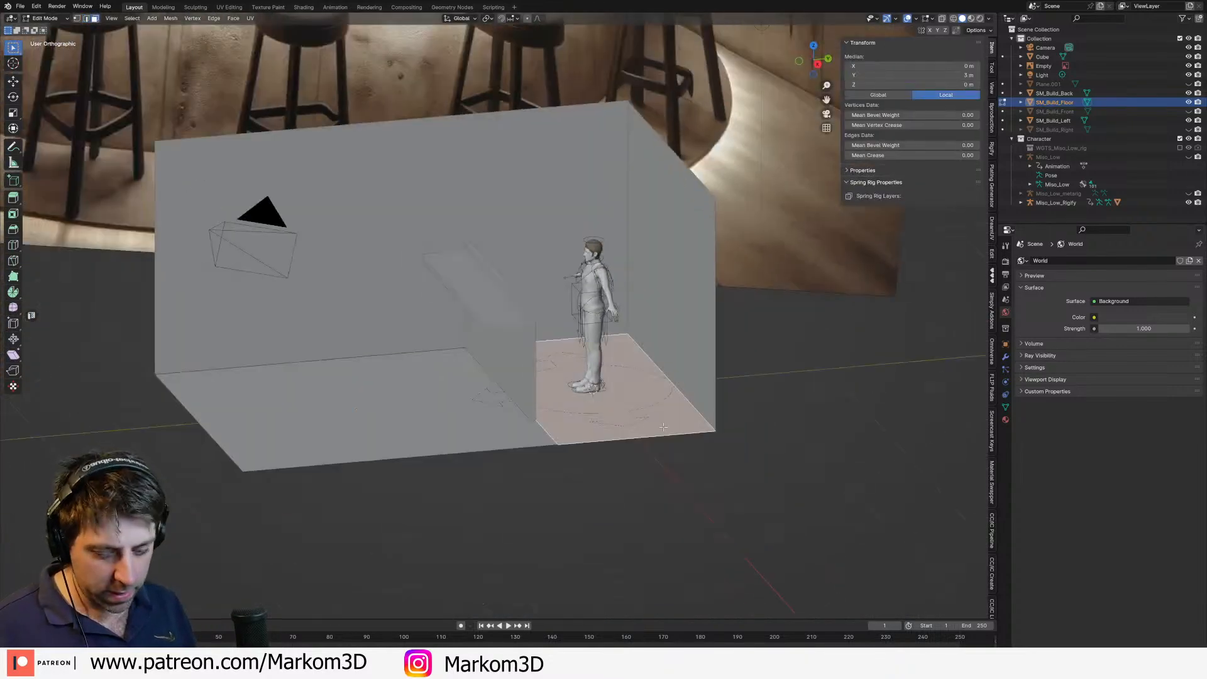
text(e)
text(.)
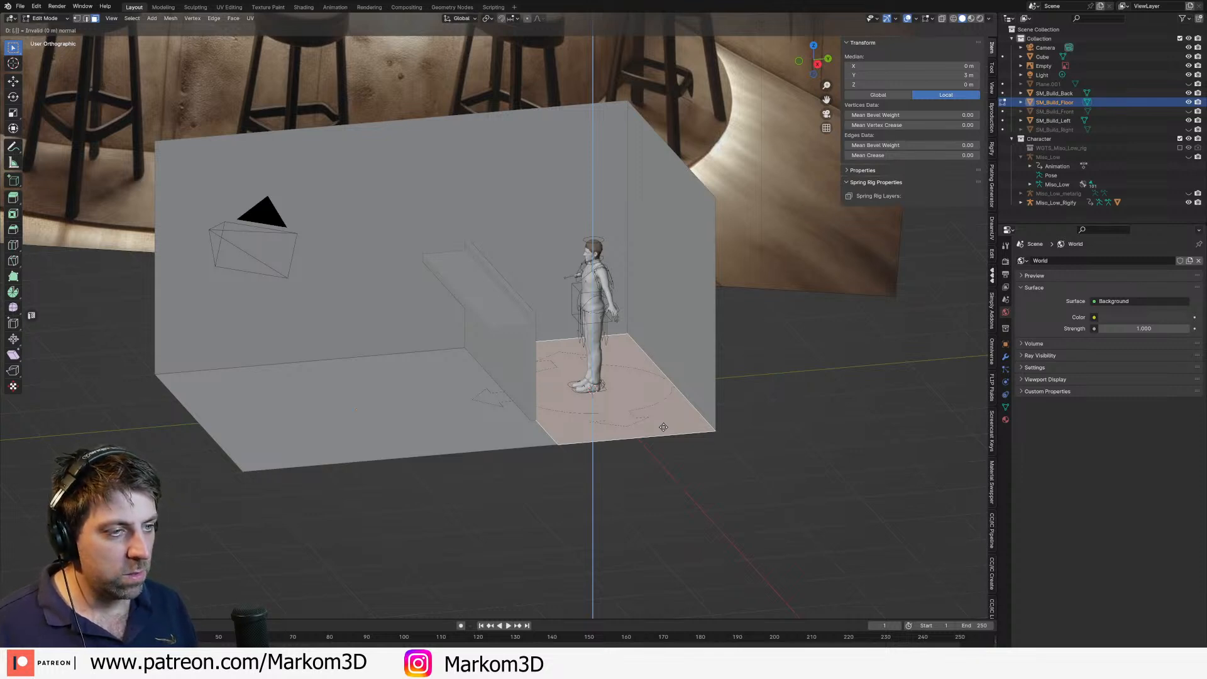
text(2)
key(Return)
middle_drag(635, 415, 611, 400)
key(Tab)
Step: Move the character rig up along Z by about 0.16 m to stand on the raised floor
click(623, 304)
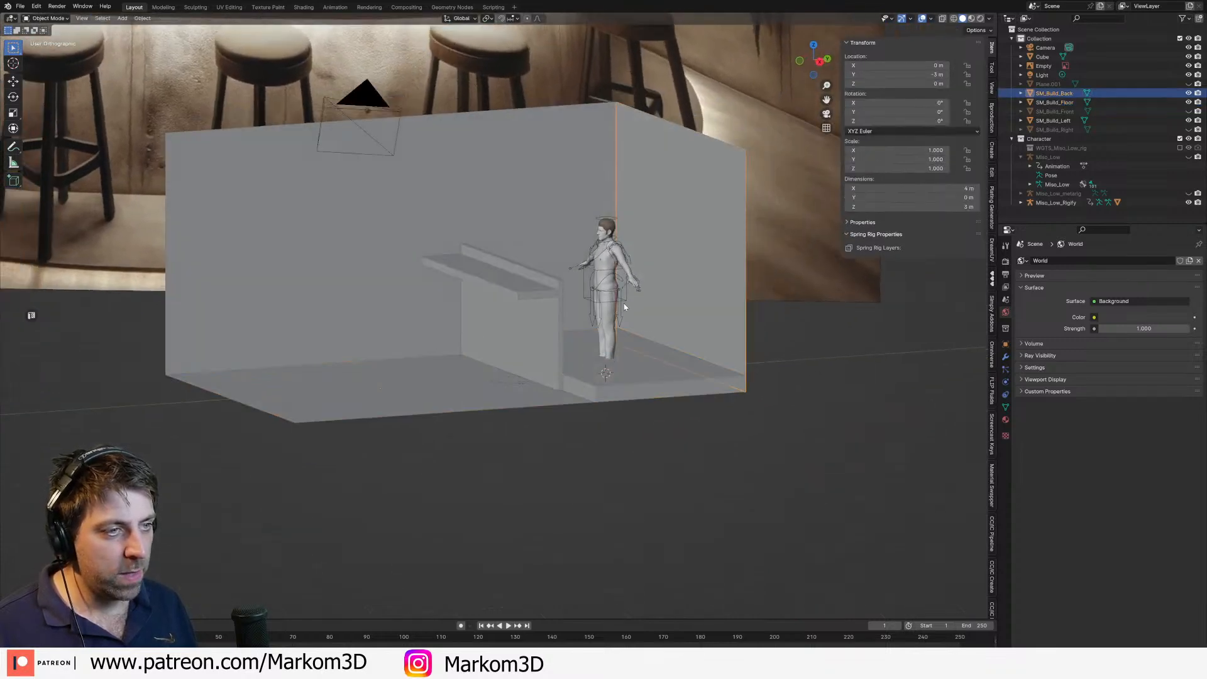
click(621, 319)
key(g)
key(z)
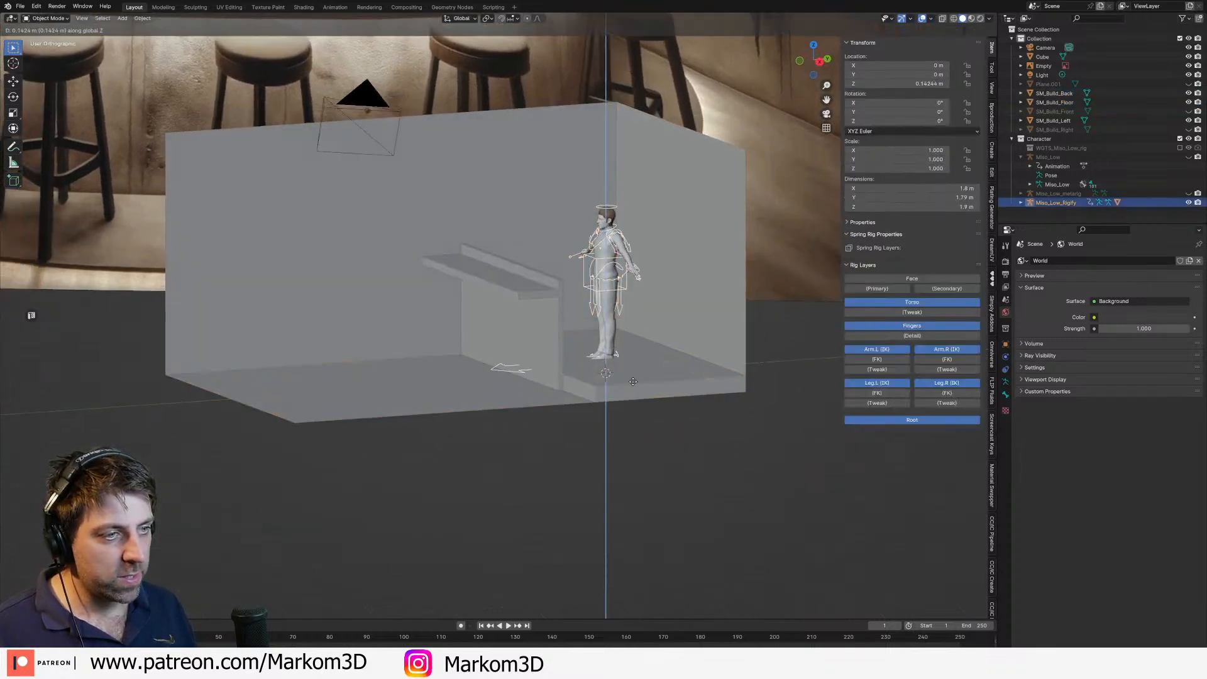
click(632, 379)
middle_drag(632, 380, 588, 357)
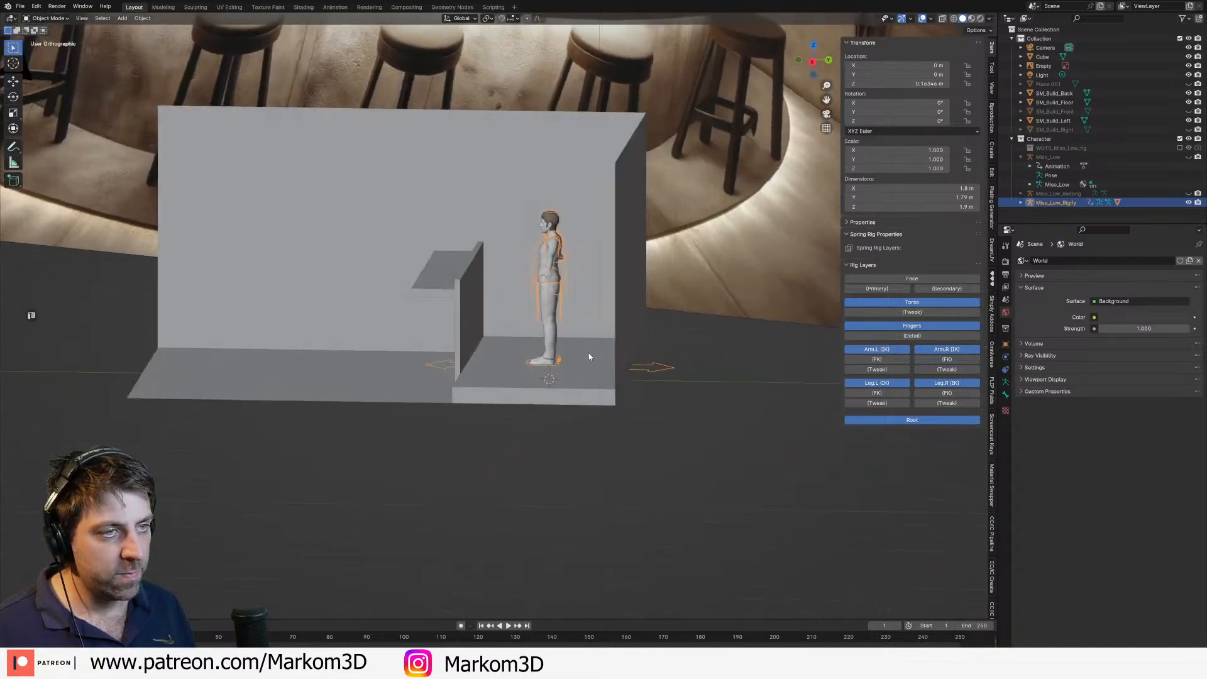
mouse_move(537, 301)
middle_down()
mouse_move(489, 368)
mouse_move(536, 324)
middle_up()
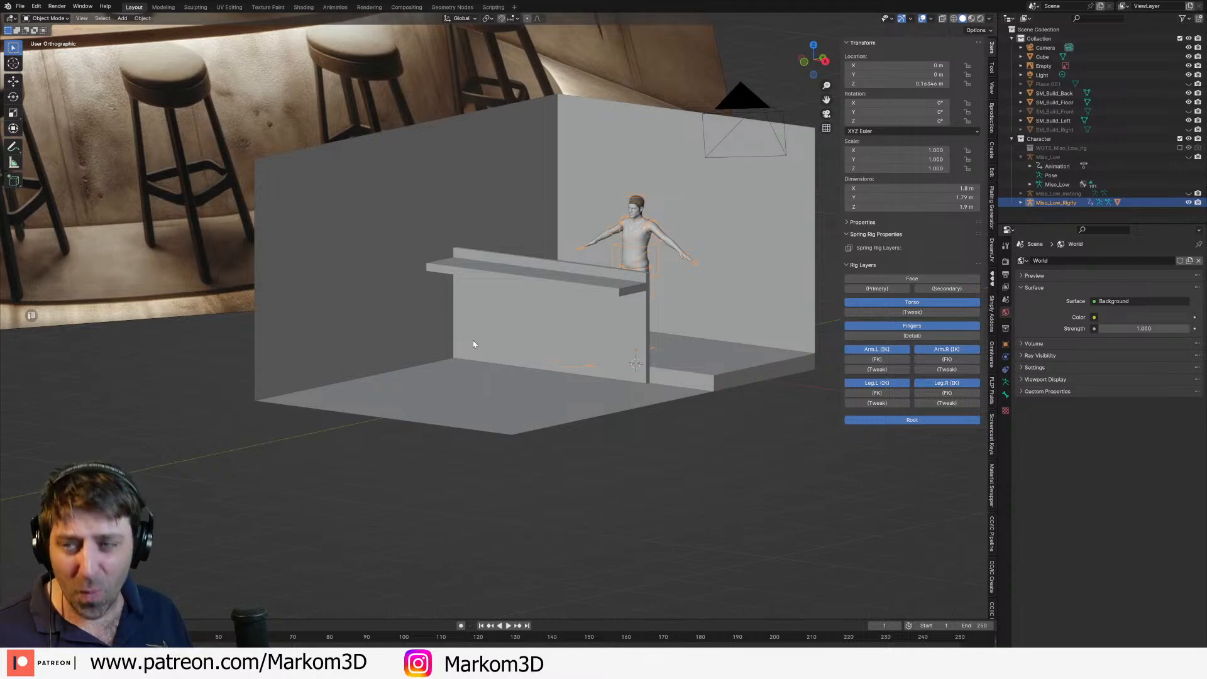
Step: Examine the counter and raised floor from several angles to judge their proportions against the character
middle_drag(473, 341, 496, 390)
click(496, 390)
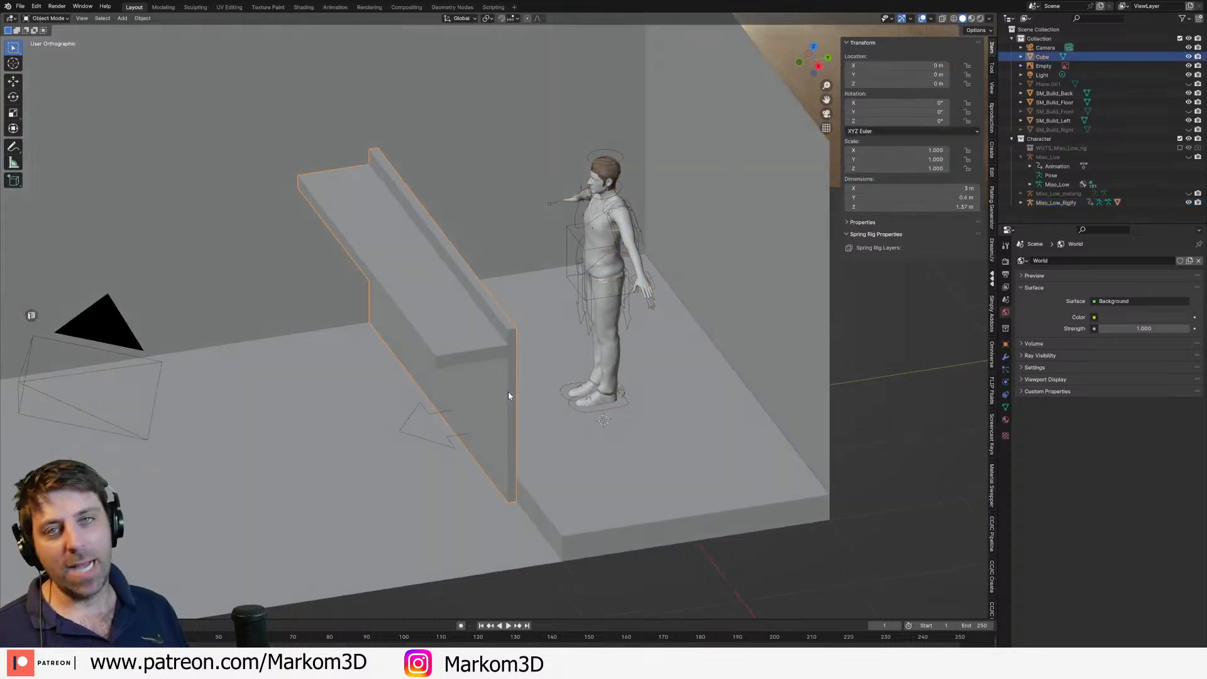
click(609, 323)
middle_drag(589, 388, 455, 394)
click(455, 394)
key(Tab)
middle_drag(400, 342, 383, 406)
scroll(385, 341, up, 1)
click(348, 313)
scroll(403, 354, down, 1)
key(Tab)
scroll(512, 354, up, 2)
middle_drag(505, 383, 652, 440)
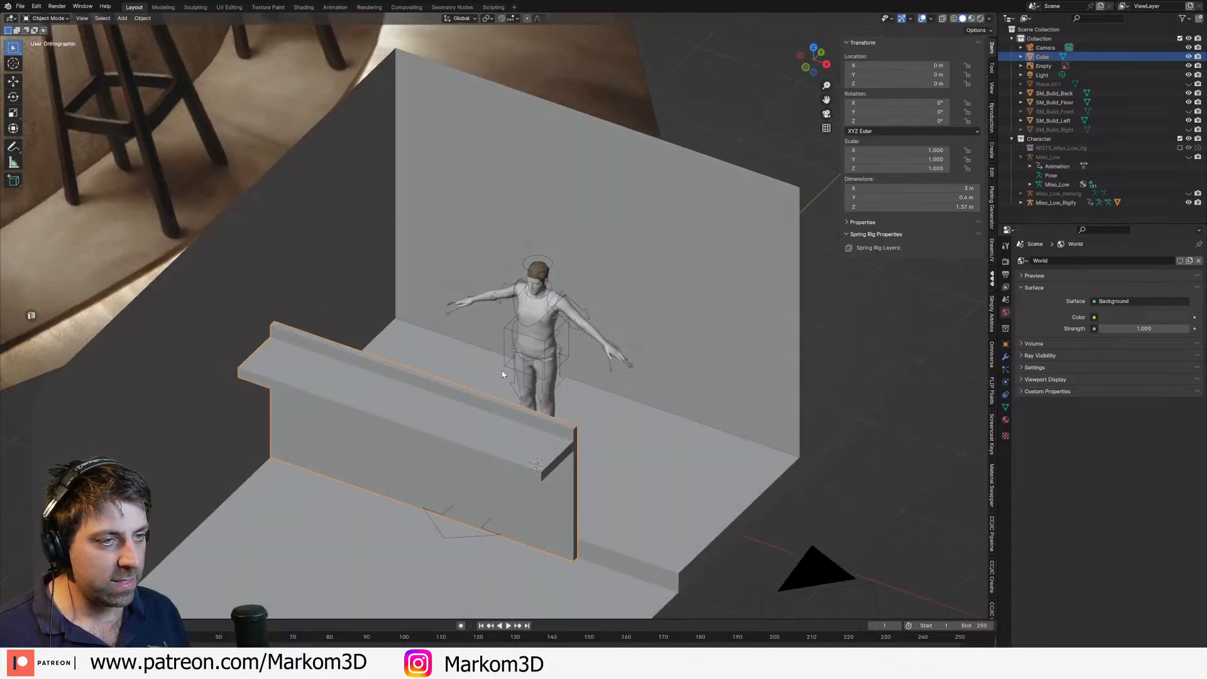
middle_drag(502, 374, 346, 427)
middle_drag(476, 375, 420, 412)
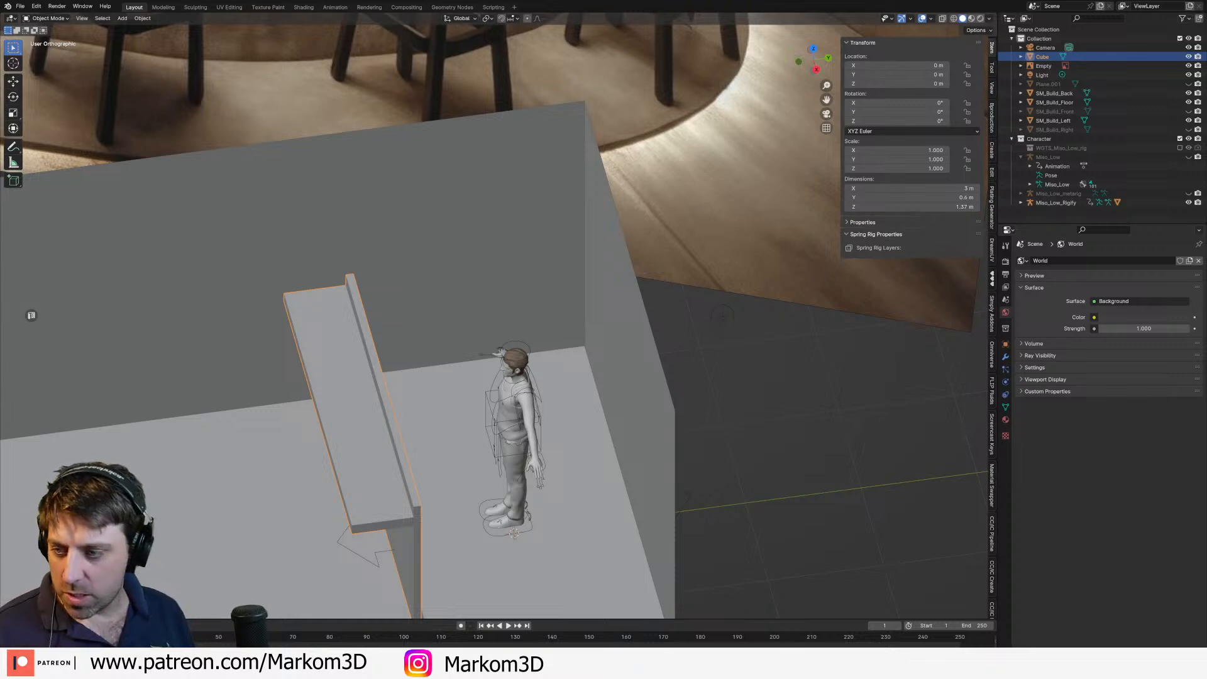
Step: In File Explorer, open the Markom3D Studios folder on the Games (F:) drive
key(super+e)
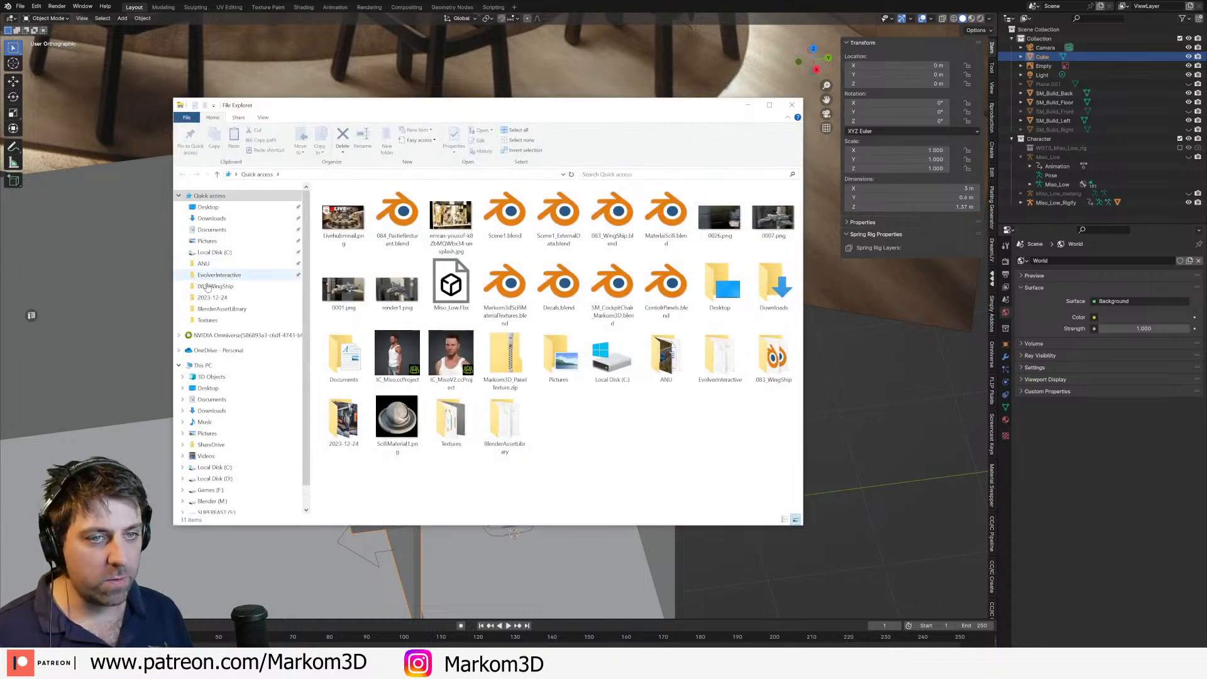
click(213, 502)
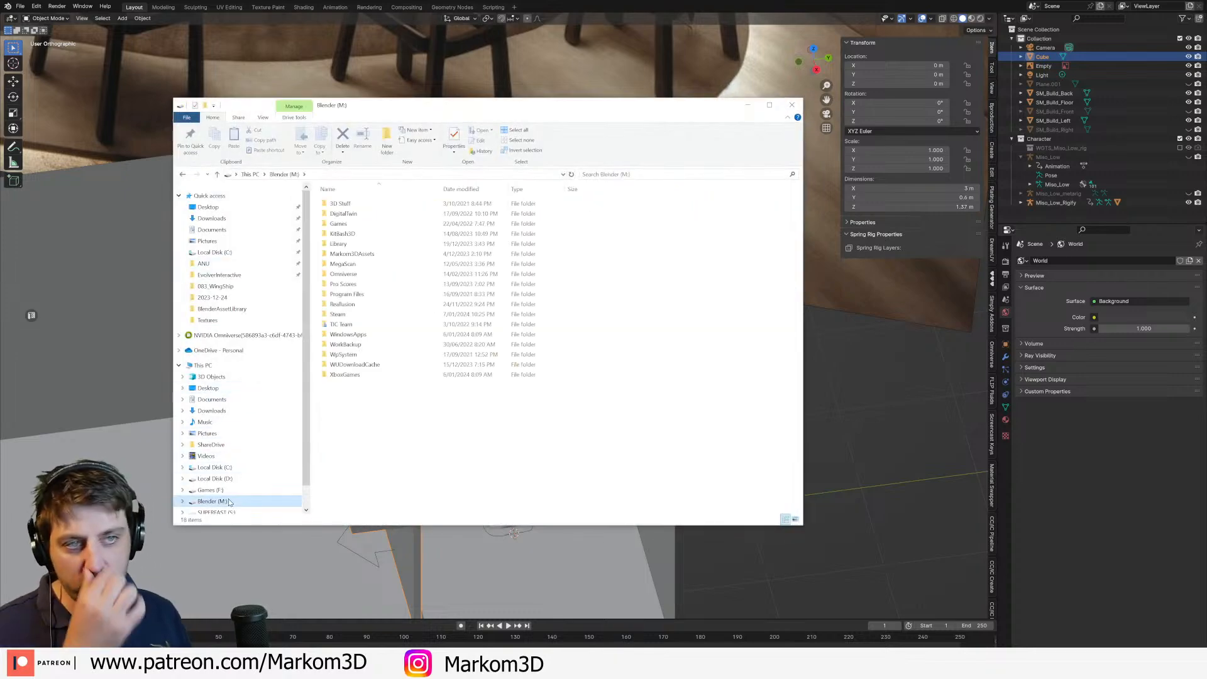
click(242, 490)
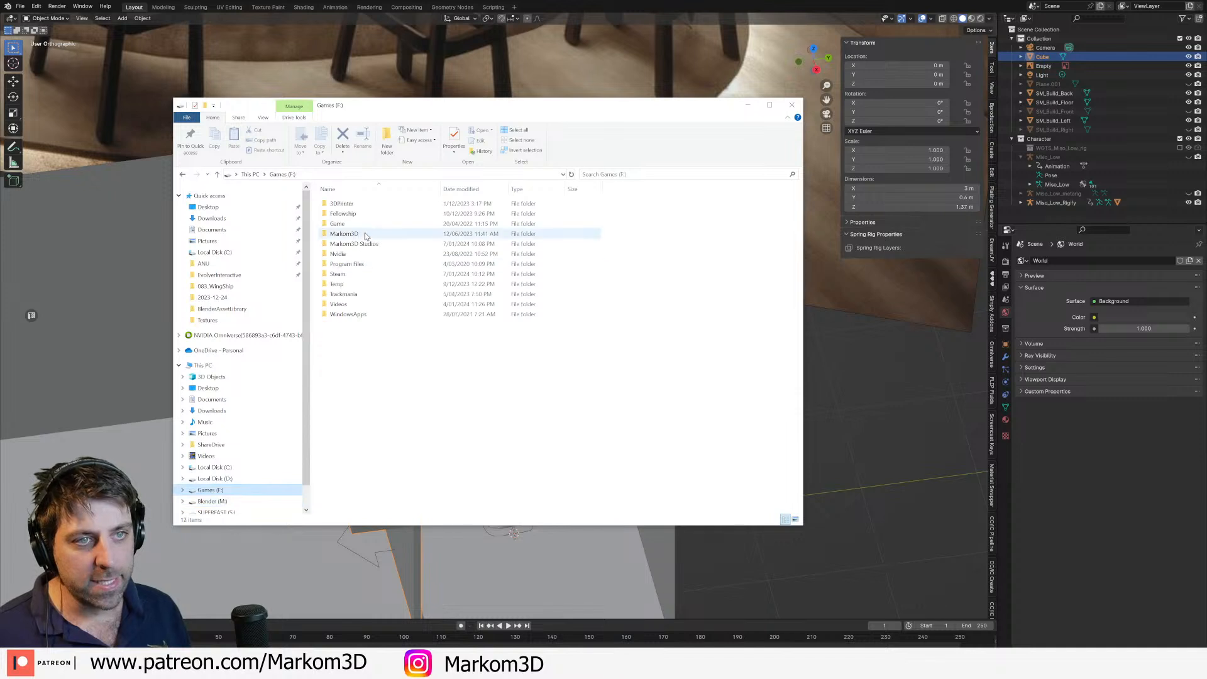
double_click(374, 244)
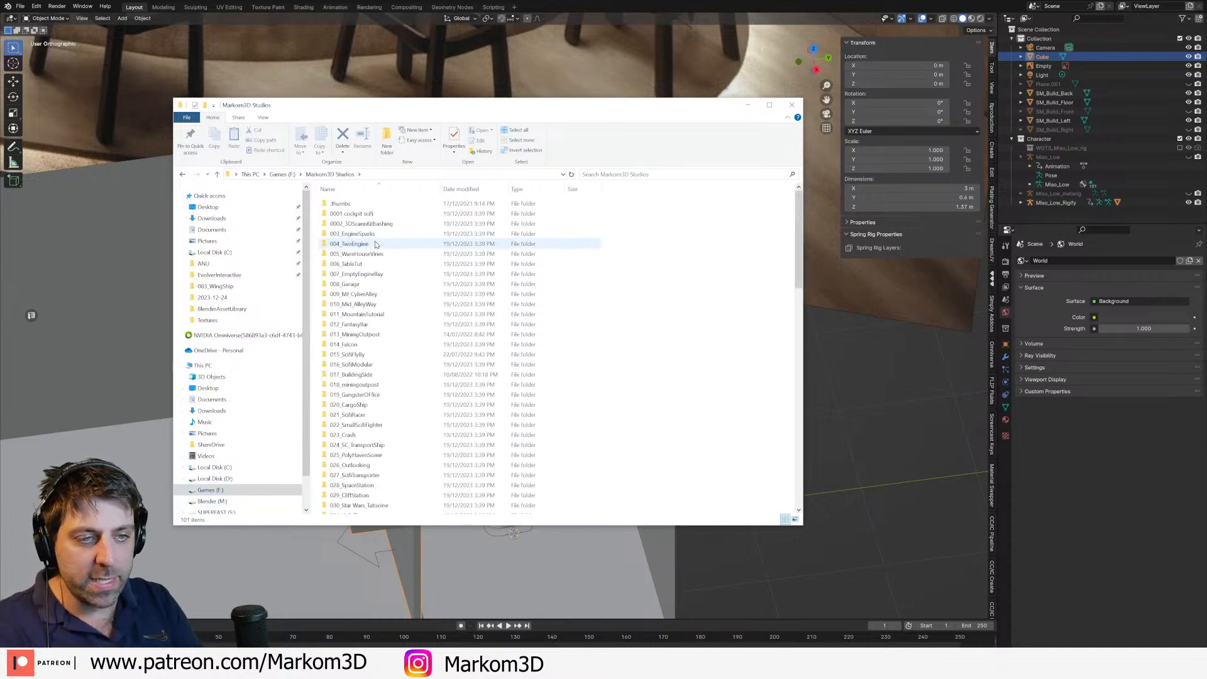
Step: Find the 031_LittleTheos project folder and open its DigitalTwin.blend file
scroll(376, 288, down, 6)
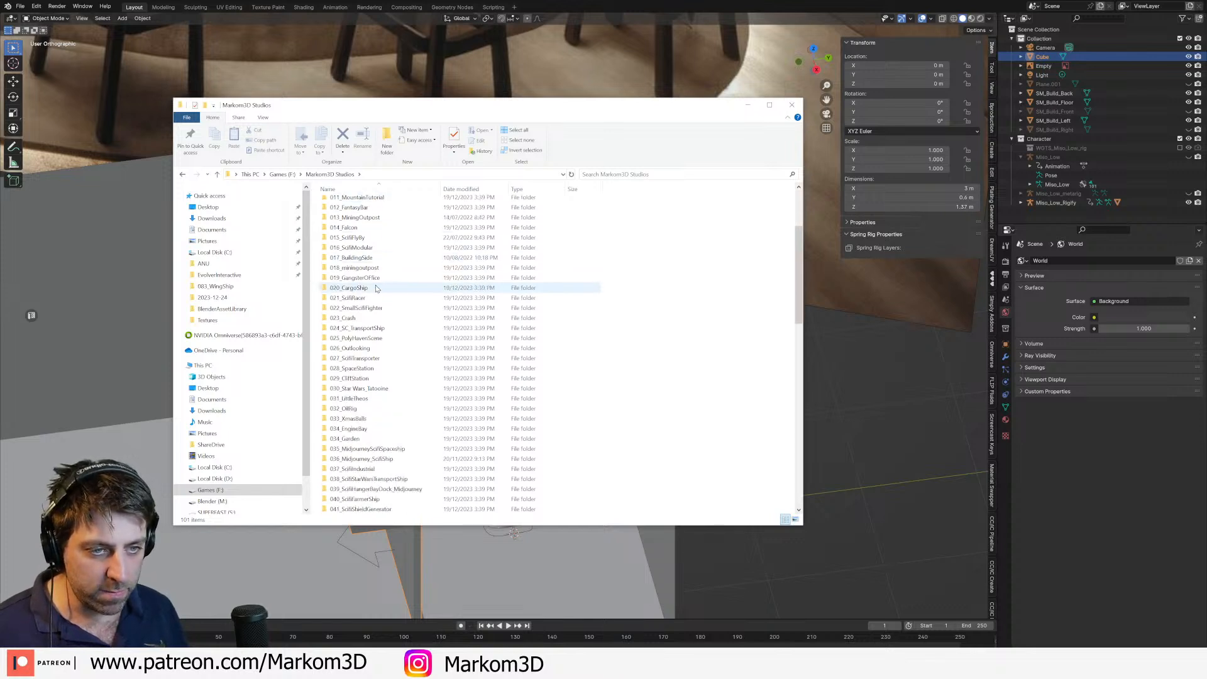
scroll(376, 288, down, 3)
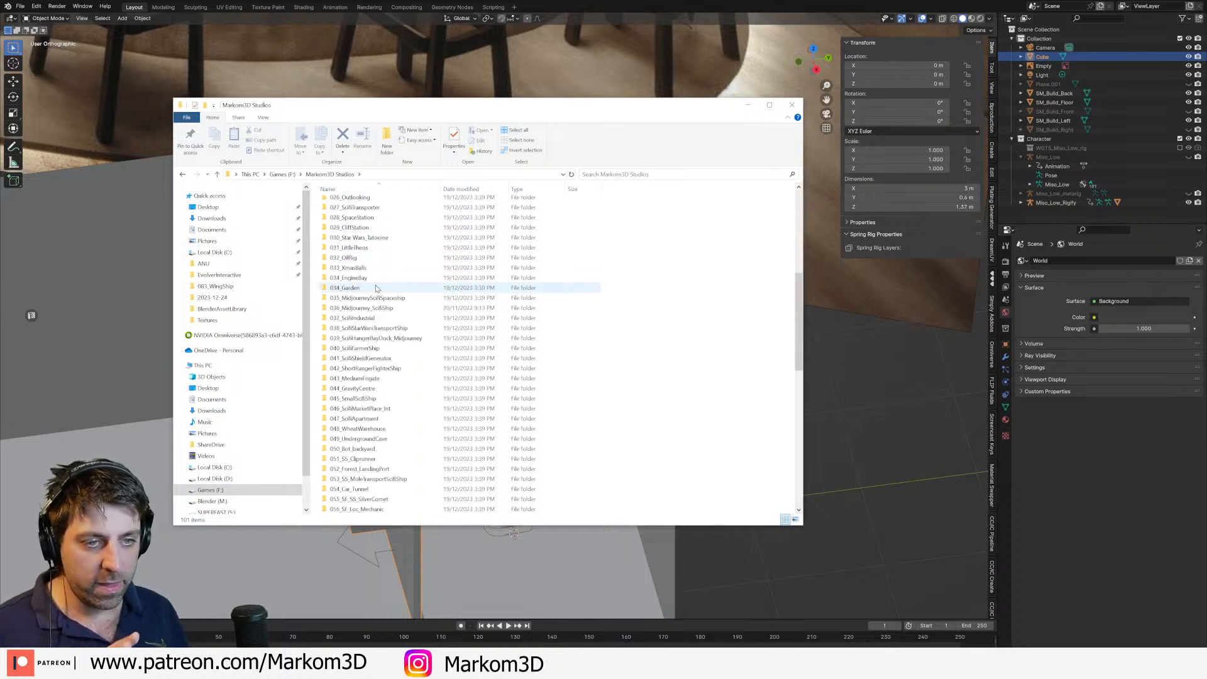
scroll(376, 288, up, 2)
double_click(374, 306)
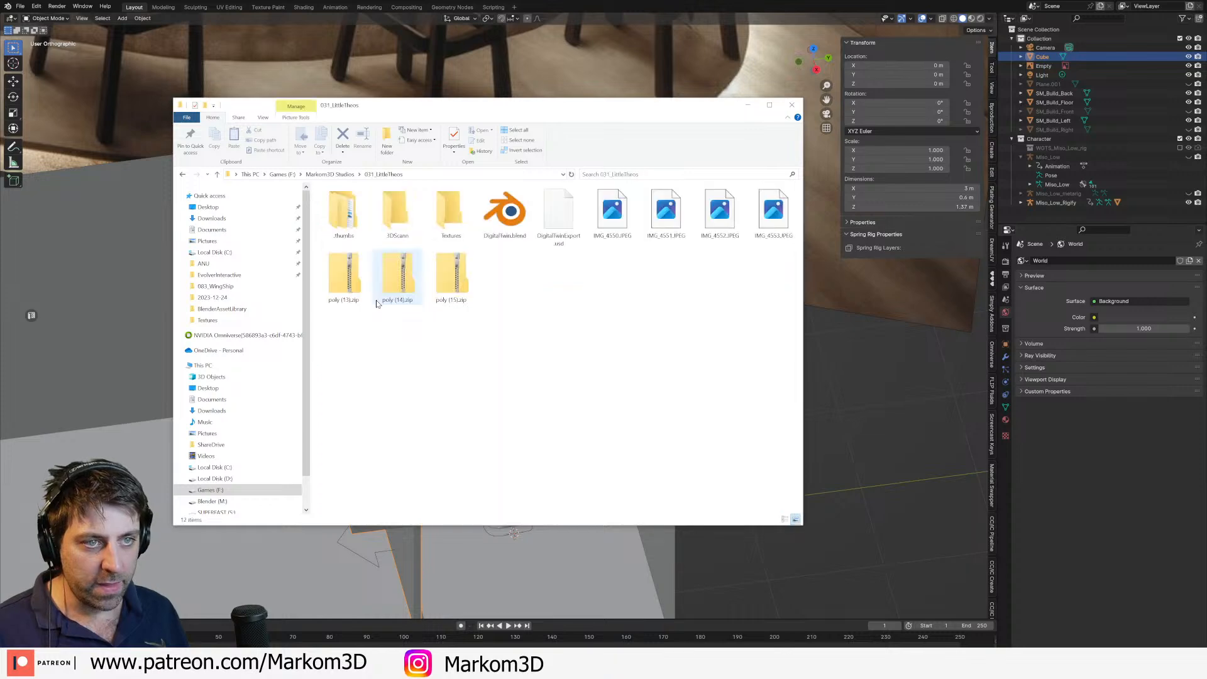
click(514, 228)
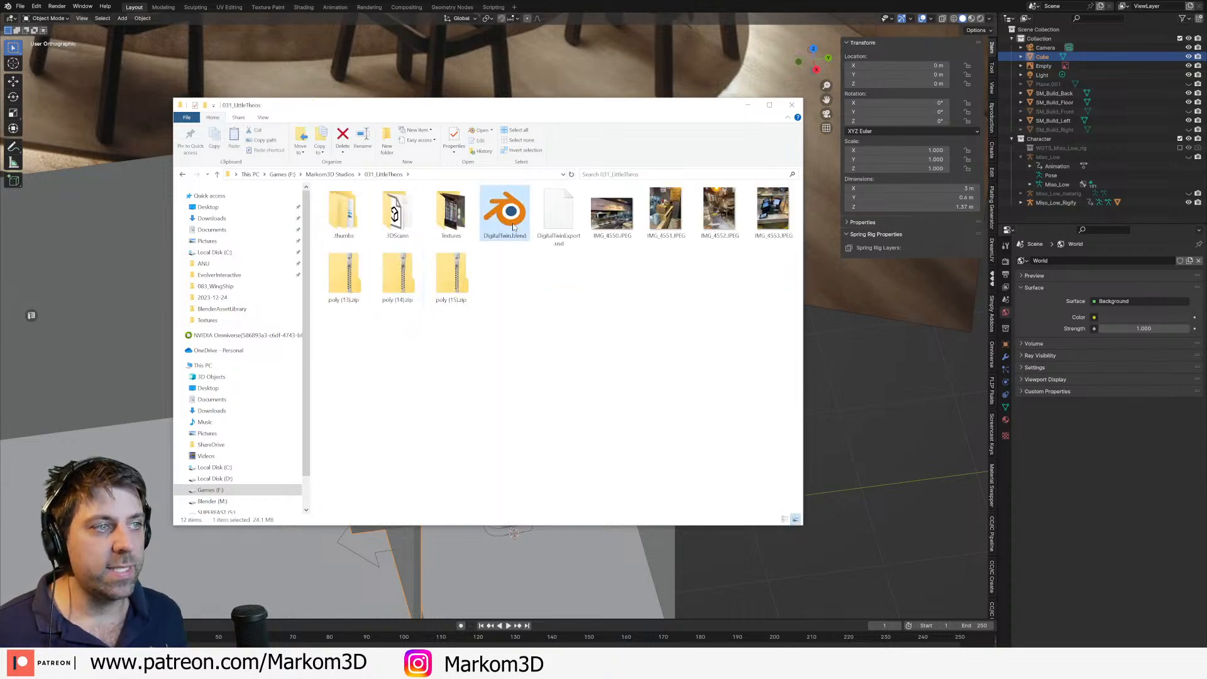
double_click(514, 227)
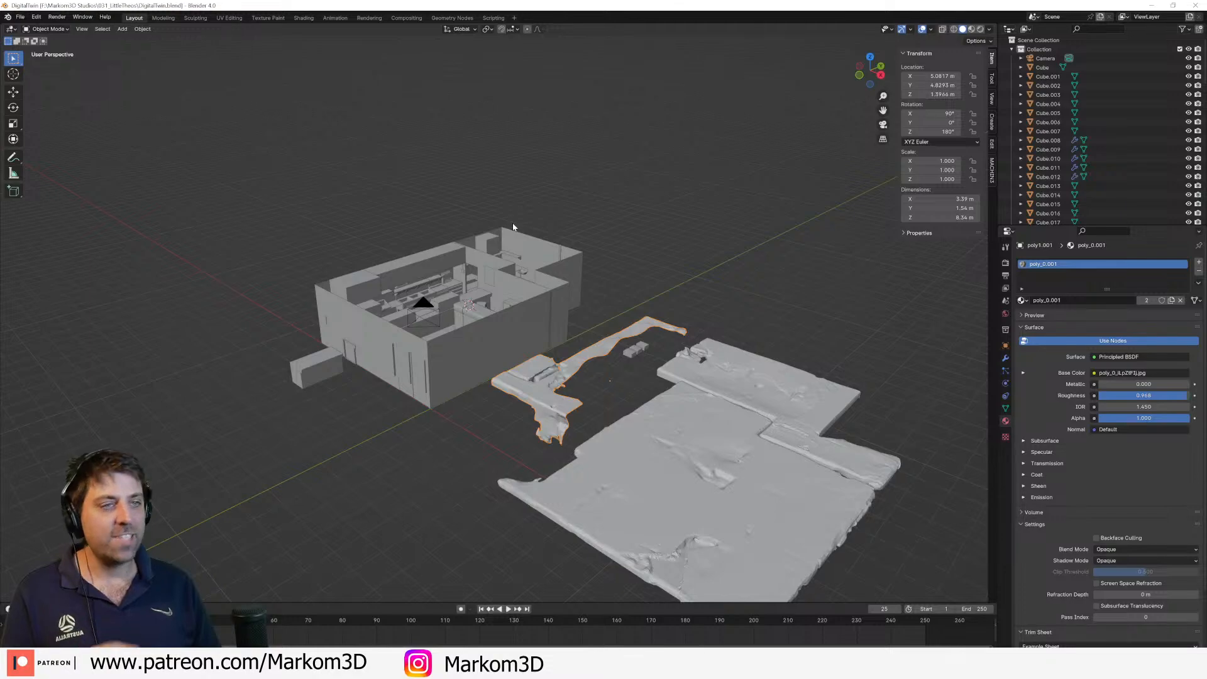
Step: Examine the shop model's layout from several angles, including the service counter, kitchen benches and drinks fridge
middle_drag(413, 324, 422, 352)
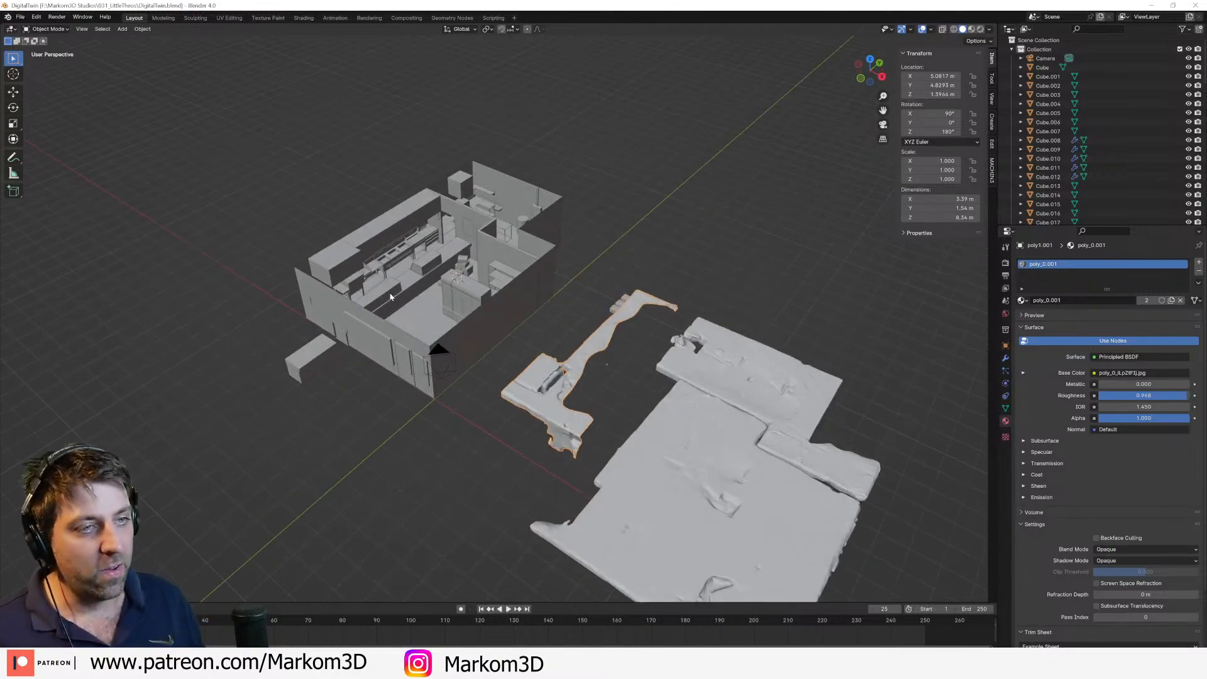
shift+middle_drag(390, 294, 531, 361)
scroll(572, 404, up, 3)
middle_drag(571, 404, 477, 279)
scroll(552, 458, up, 3)
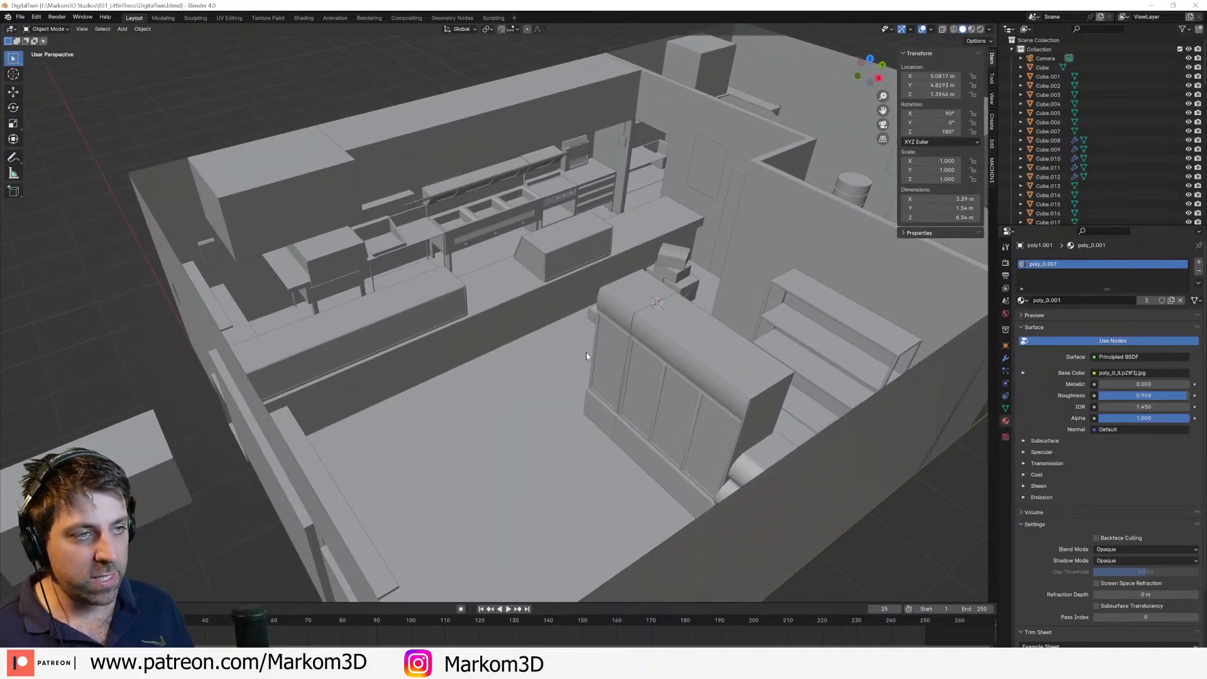
scroll(586, 352, down, 2)
middle_drag(660, 362, 628, 371)
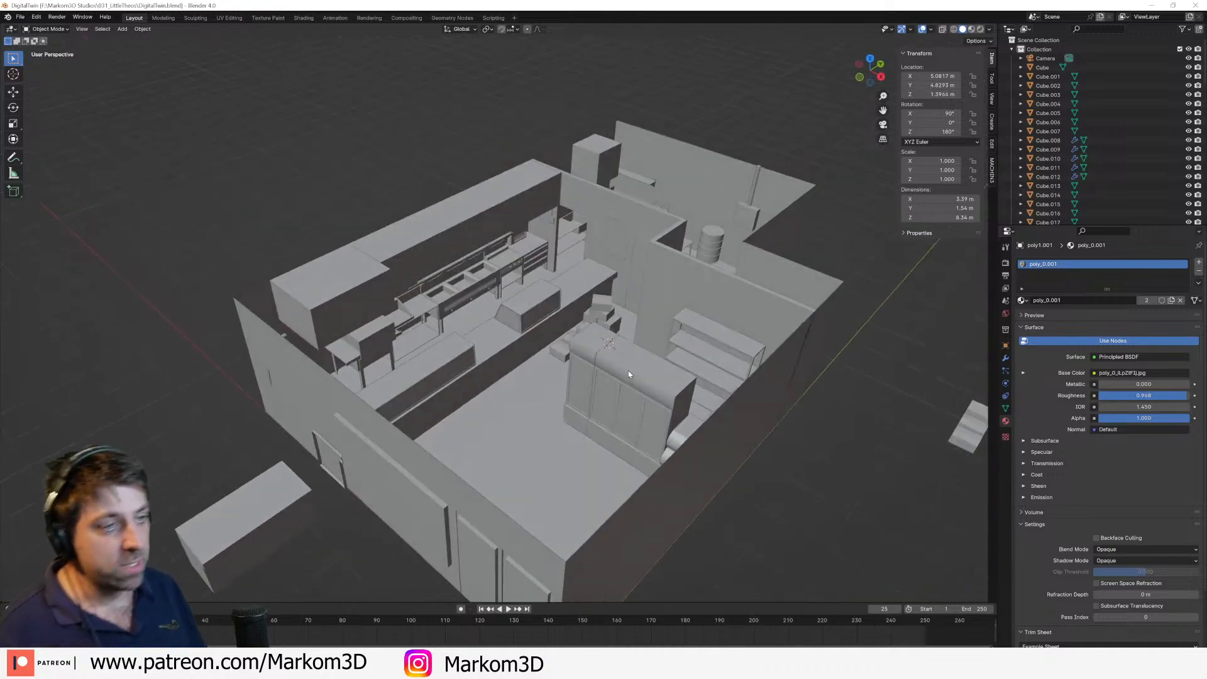
click(613, 419)
shift+middle_drag(613, 419, 534, 361)
scroll(698, 395, down, 2)
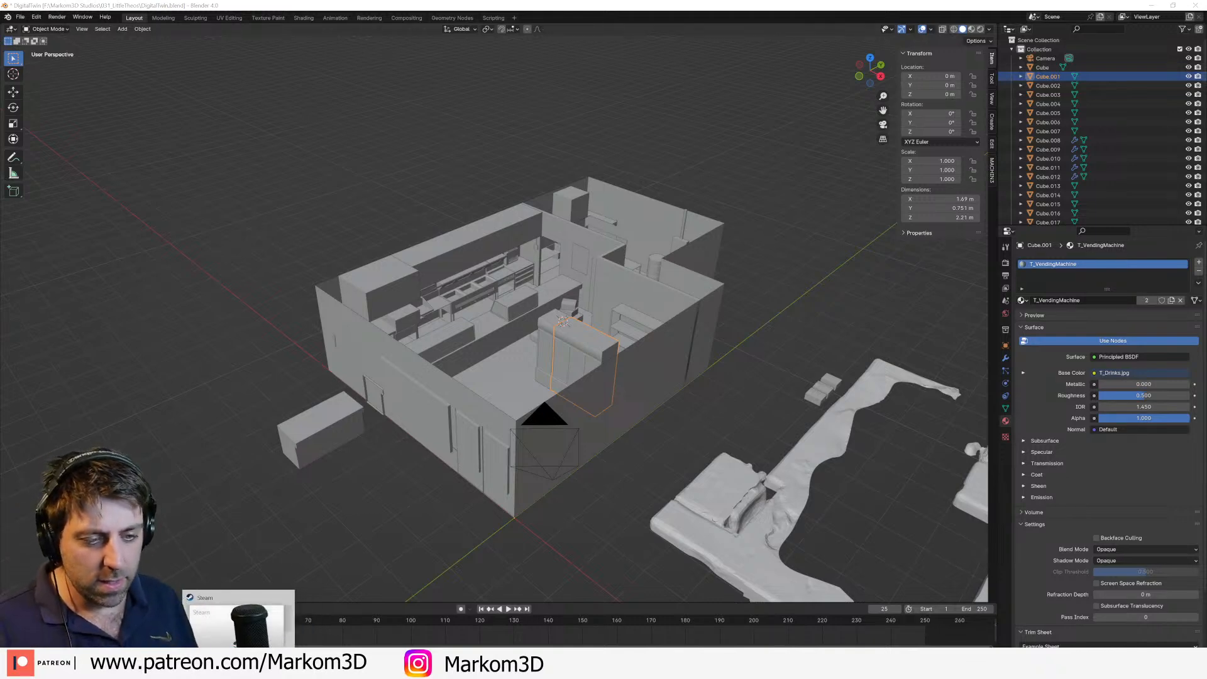
Step: Look through the 031_LittleTheos project's Textures and 3D scan folders in File Explorer, and close the window
click(239, 664)
double_click(438, 221)
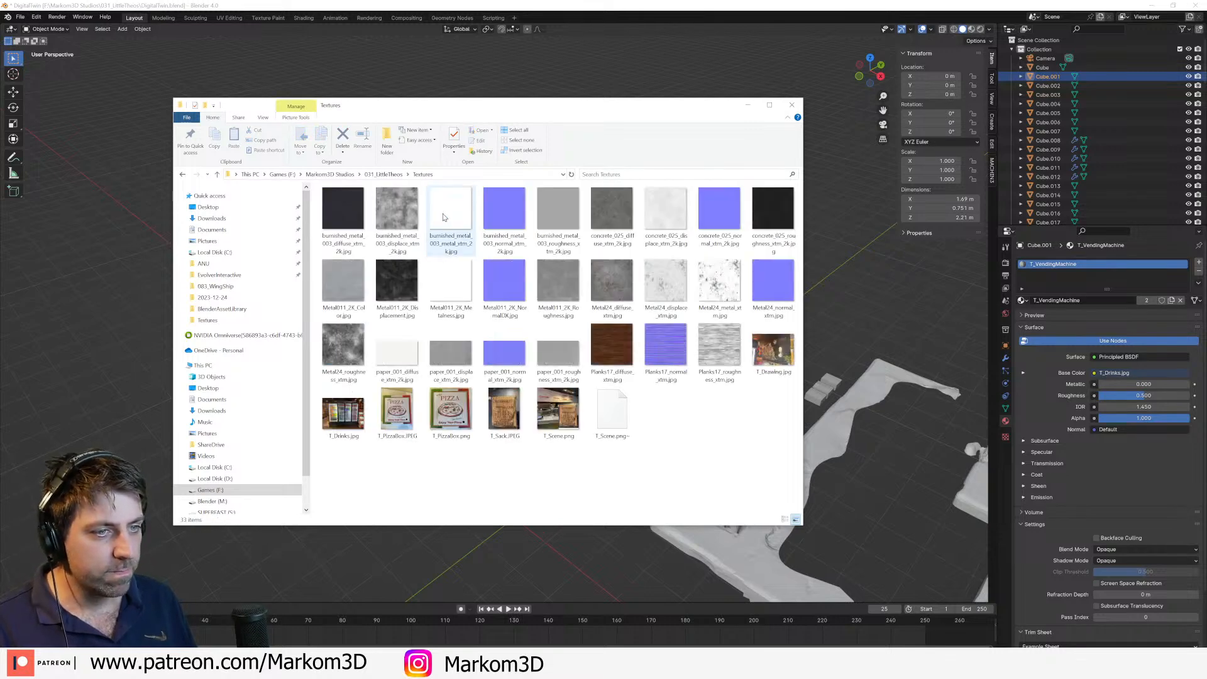
key(alt+Left)
double_click(397, 212)
click(791, 105)
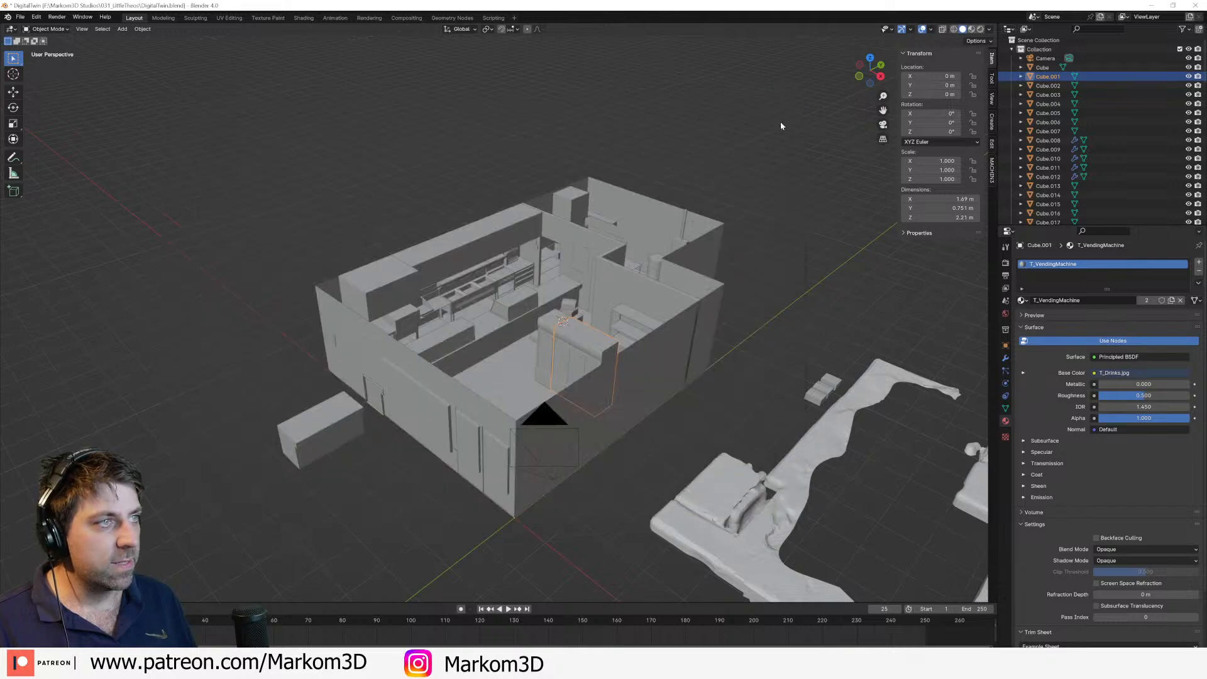
Step: Show the shop in rendered viewport shading and set the world background color to a Sky Texture
scroll(587, 287, up, 3)
click(971, 28)
click(980, 29)
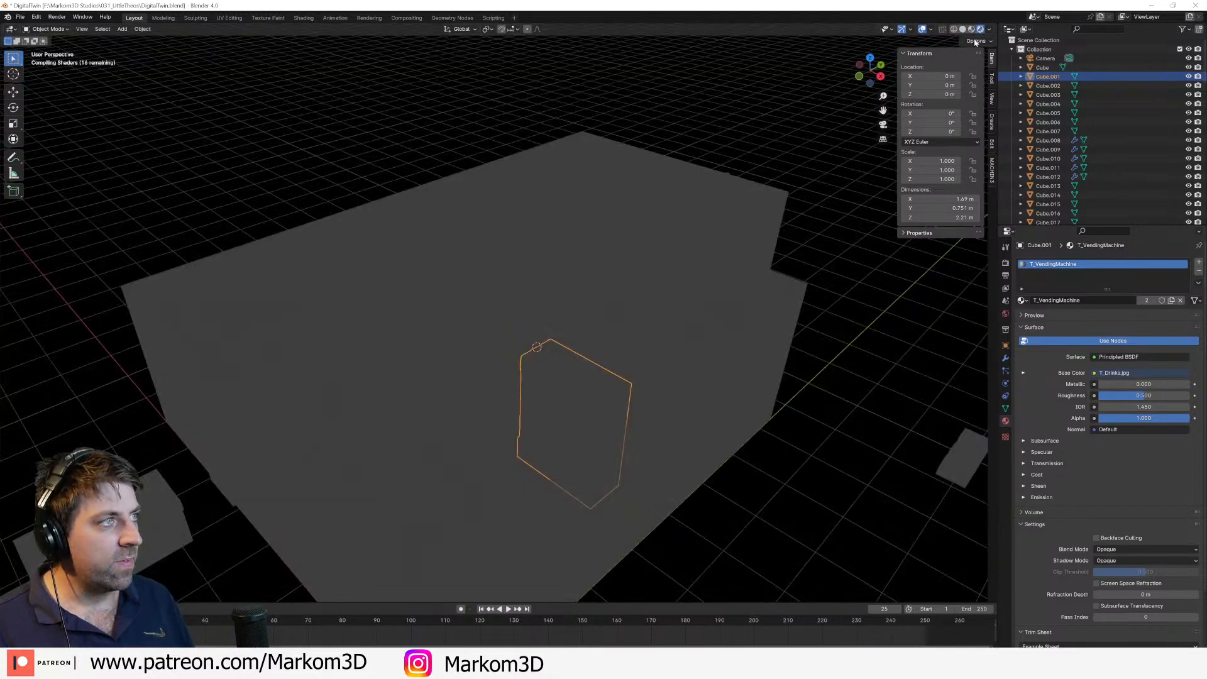
shift+middle_drag(622, 254, 660, 199)
middle_drag(683, 322, 675, 348)
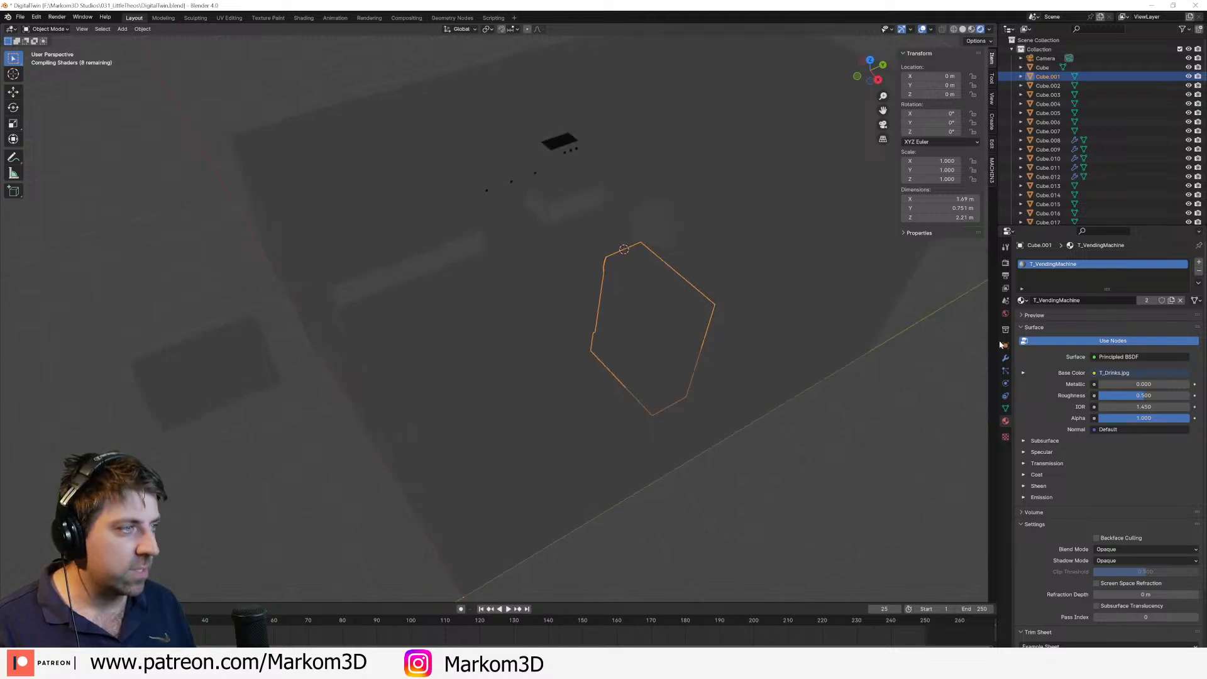
click(1006, 314)
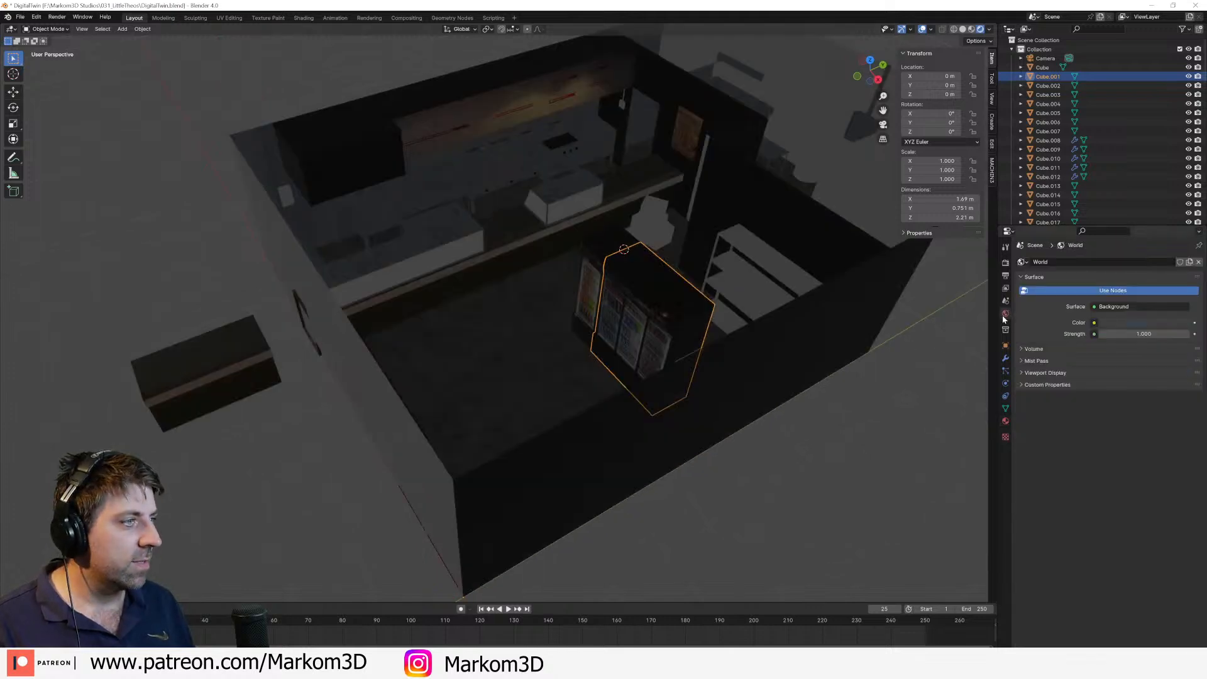
click(1098, 324)
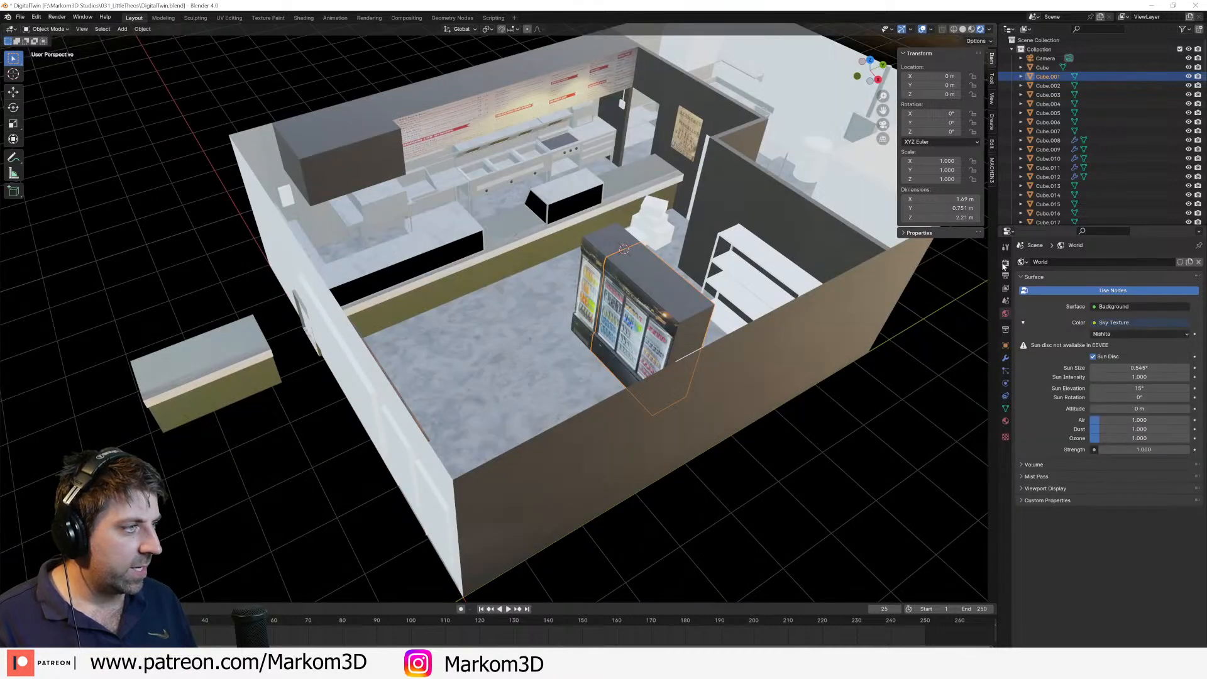
Step: Switch the render engine to Cycles and set its device to GPU Compute
click(1006, 262)
click(1125, 261)
click(1122, 289)
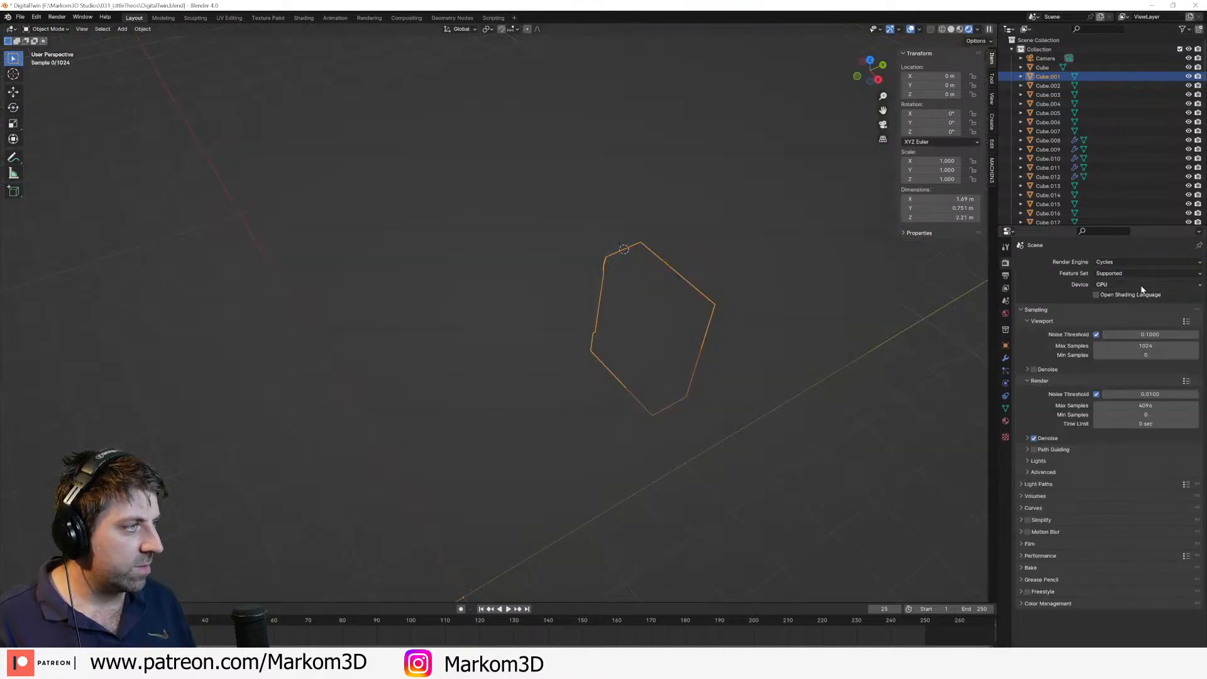
click(1143, 284)
click(1133, 302)
Step: Set the maximum samples to 32 for the viewport and 128 for the final render
click(1146, 336)
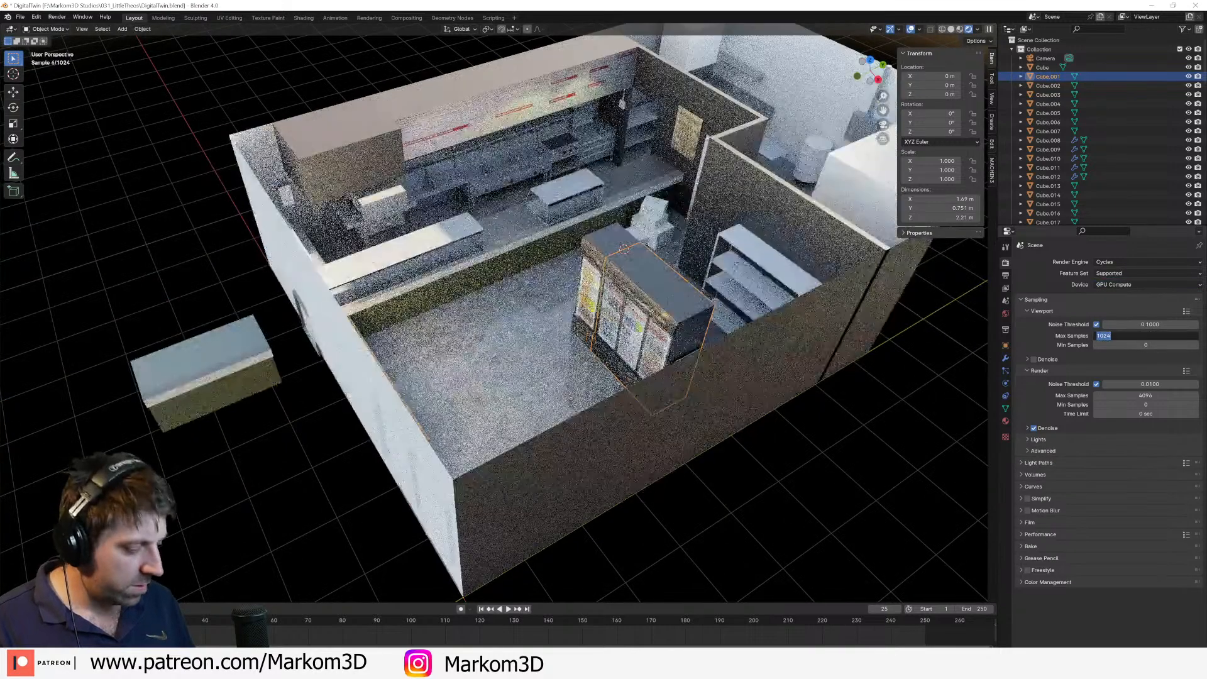
text(32)
key(Return)
click(1146, 395)
text(12)
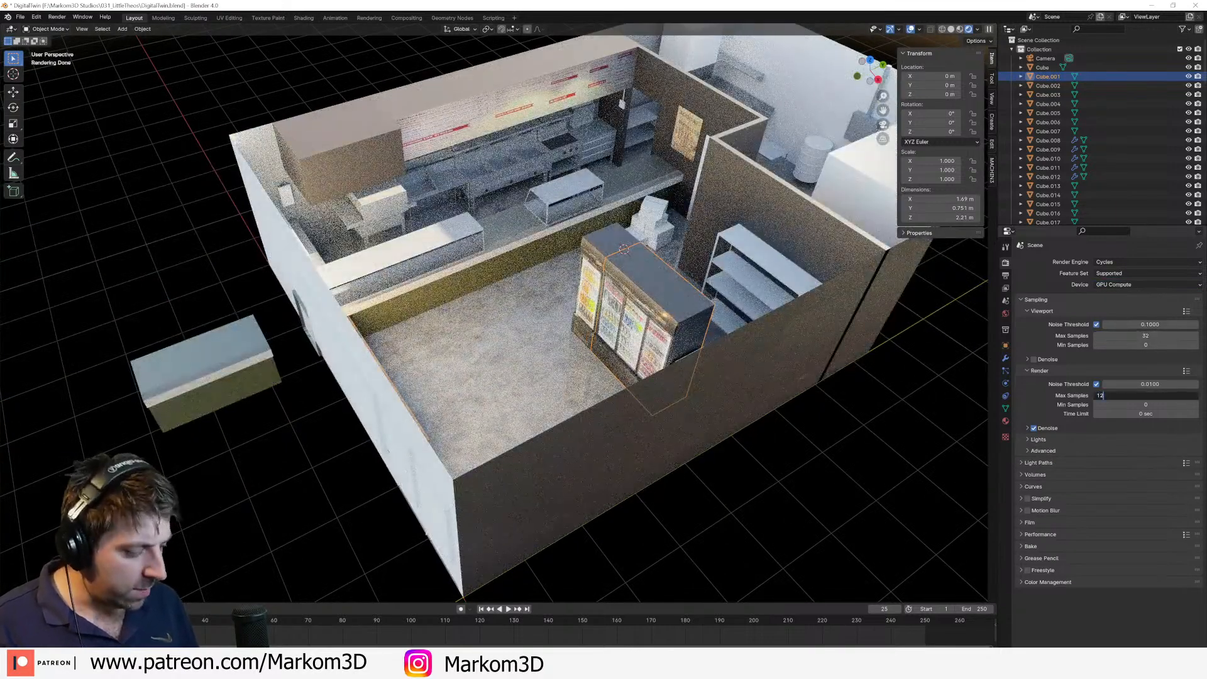
text(8)
key(Return)
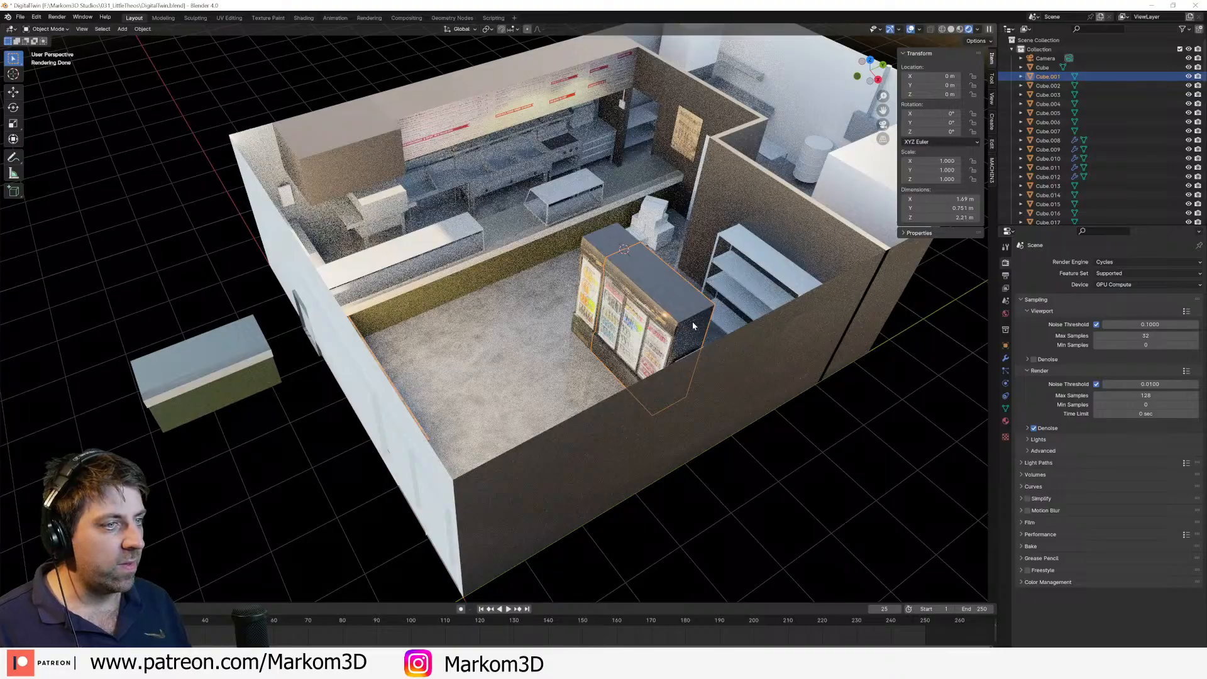
Step: Enable viewport denoising and bring the rendered shop interior into a closer view
middle_drag(692, 321, 884, 329)
scroll(884, 328, up, 5)
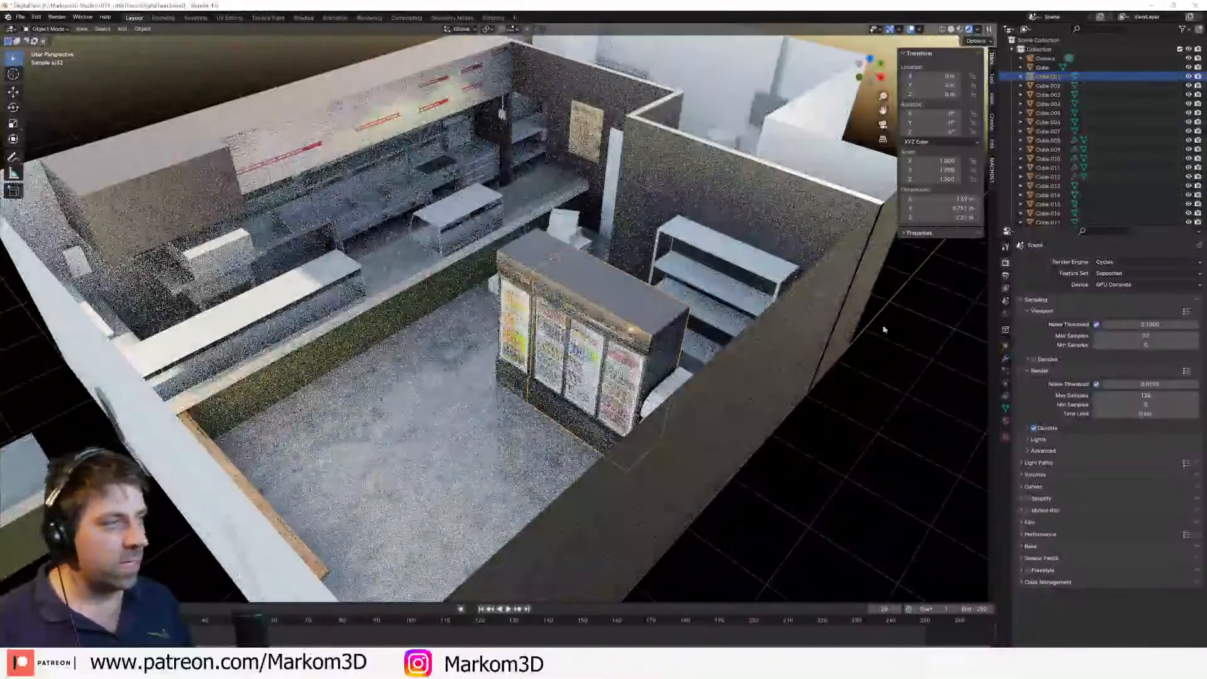
scroll(654, 345, up, 3)
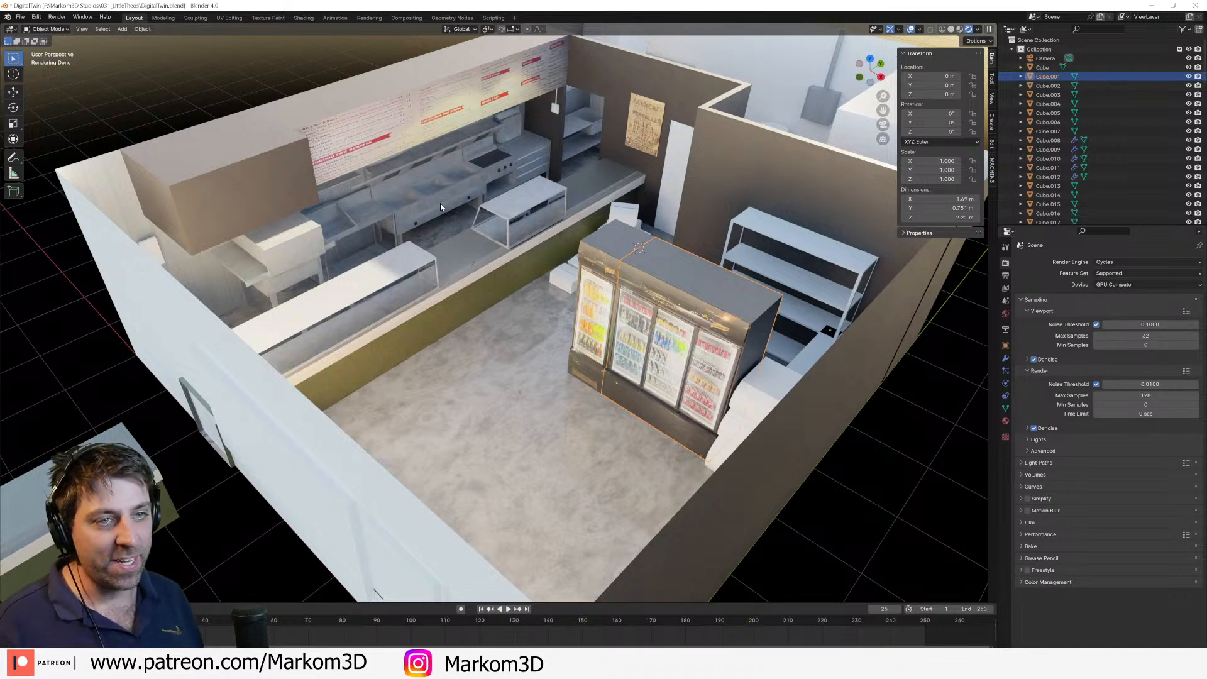
Step: Select the sink and cooking bench units along the wall behind the counter and return to solid viewport shading
scroll(441, 205, up, 3)
click(471, 223)
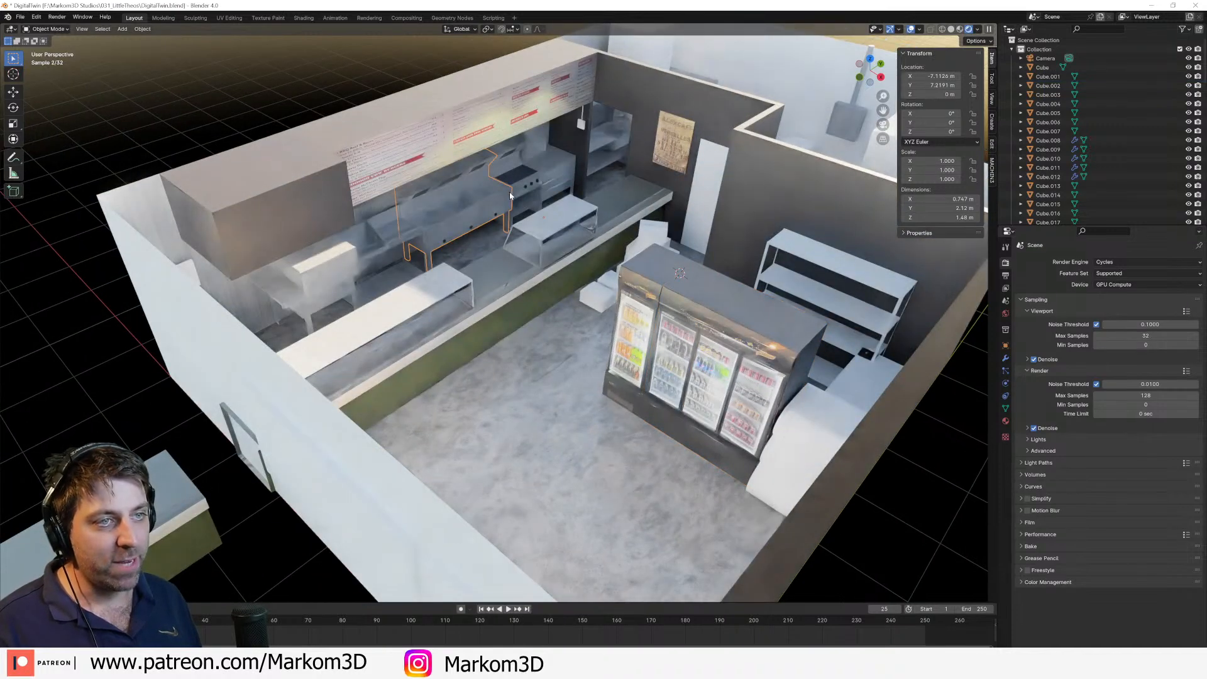
click(391, 246)
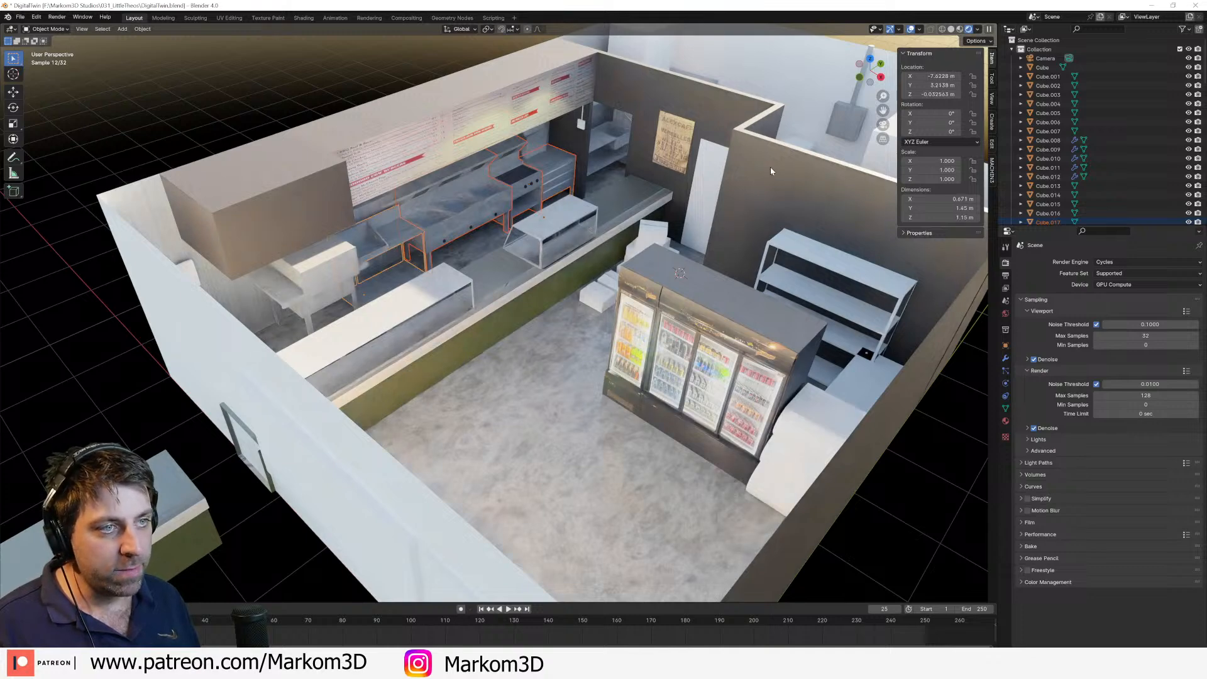
click(951, 30)
Step: Add the back room's cabinet, the tall boxy appliance and the two small items on the wall shelf to the selection
mouse_move(760, 226)
middle_down()
mouse_move(573, 272)
mouse_move(674, 311)
mouse_move(727, 305)
mouse_move(534, 376)
middle_up()
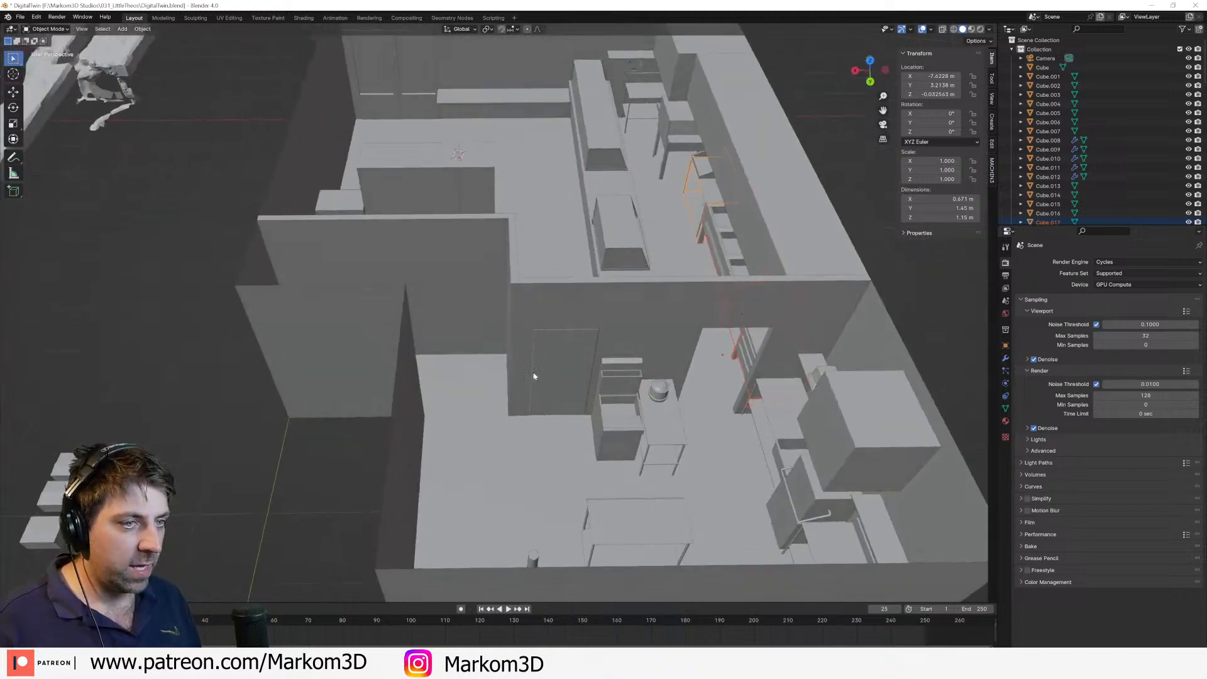
click(602, 424)
middle_drag(602, 428, 573, 287)
click(601, 308)
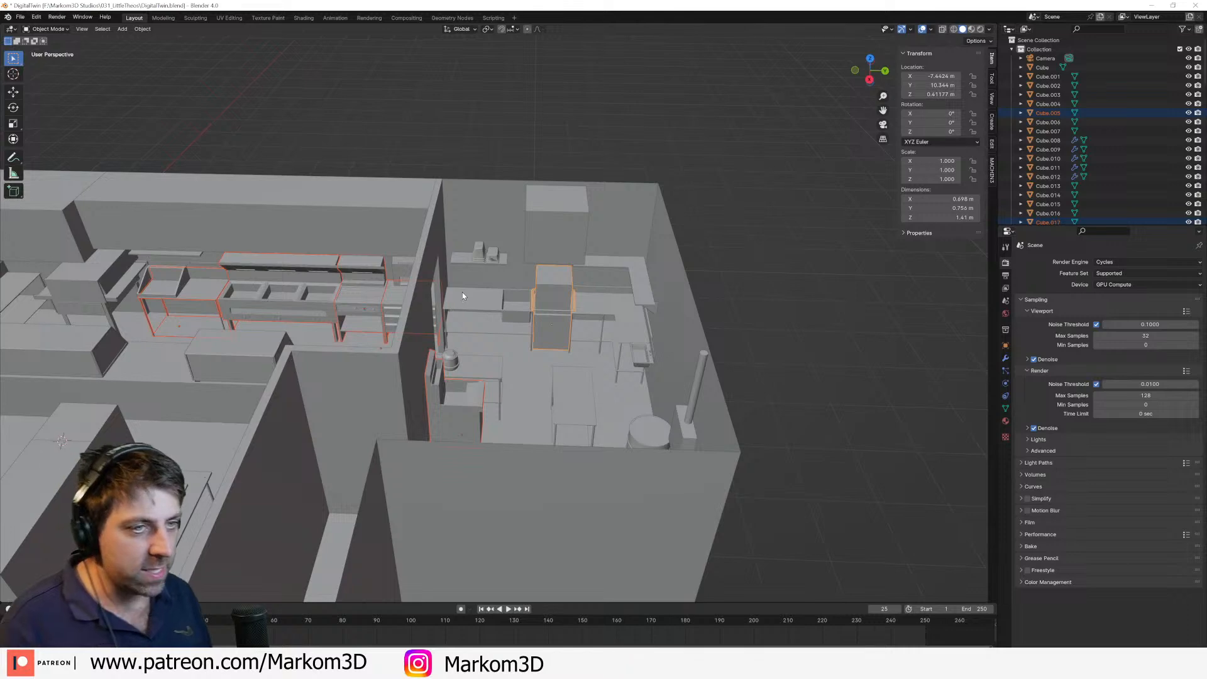
shift+middle_drag(463, 295, 500, 300)
shift+click(512, 257)
shift+click(526, 260)
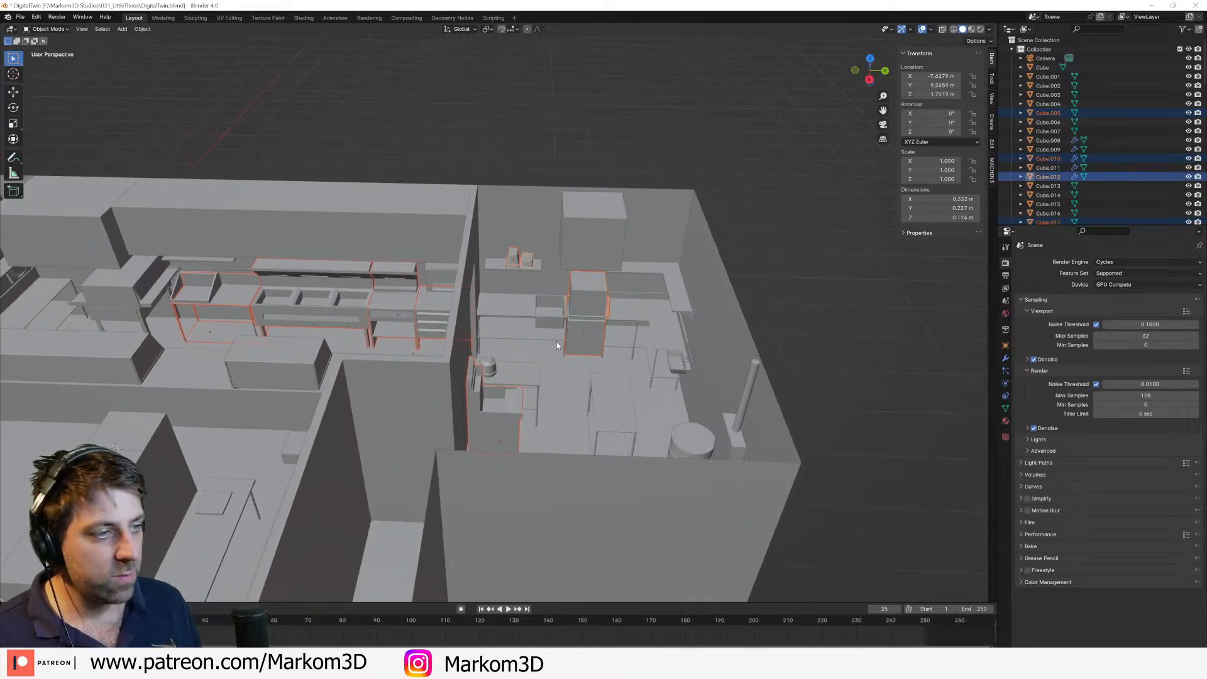
Step: Add the back room's small wall basin and one more fixture to the selection, and copy the selected equipment
middle_drag(558, 345, 612, 363)
shift+click(591, 317)
key(ctrl+z)
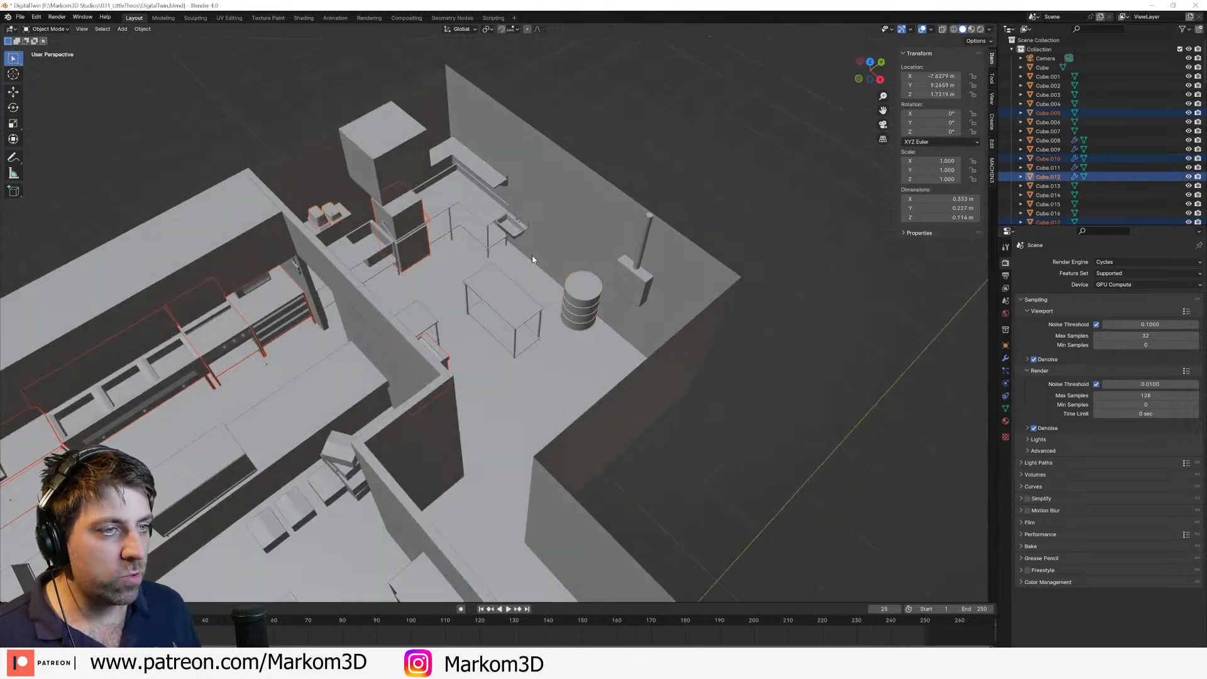
shift+click(511, 226)
shift+middle_drag(504, 293, 634, 199)
shift+click(636, 348)
middle_drag(636, 348, 562, 241)
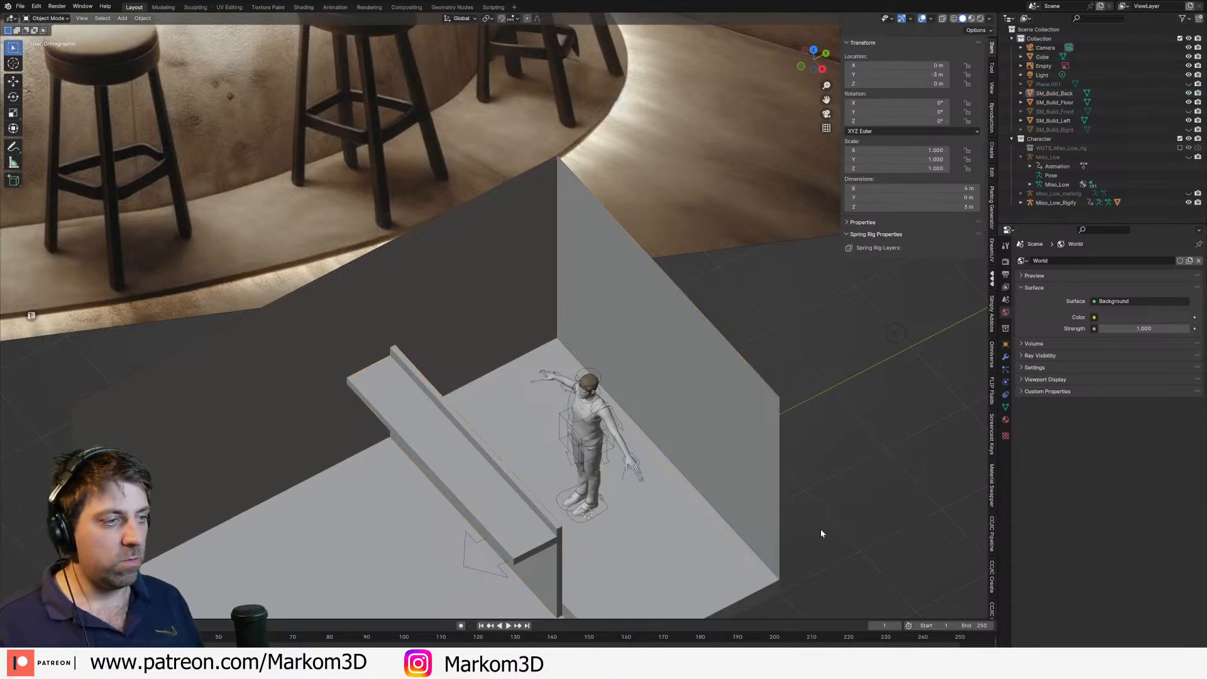
Step: In the restaurant scene, paste the copied kitchen equipment and move it beside the room from the top view
middle_drag(821, 529, 718, 506)
scroll(718, 505, down, 5)
key(KP_7)
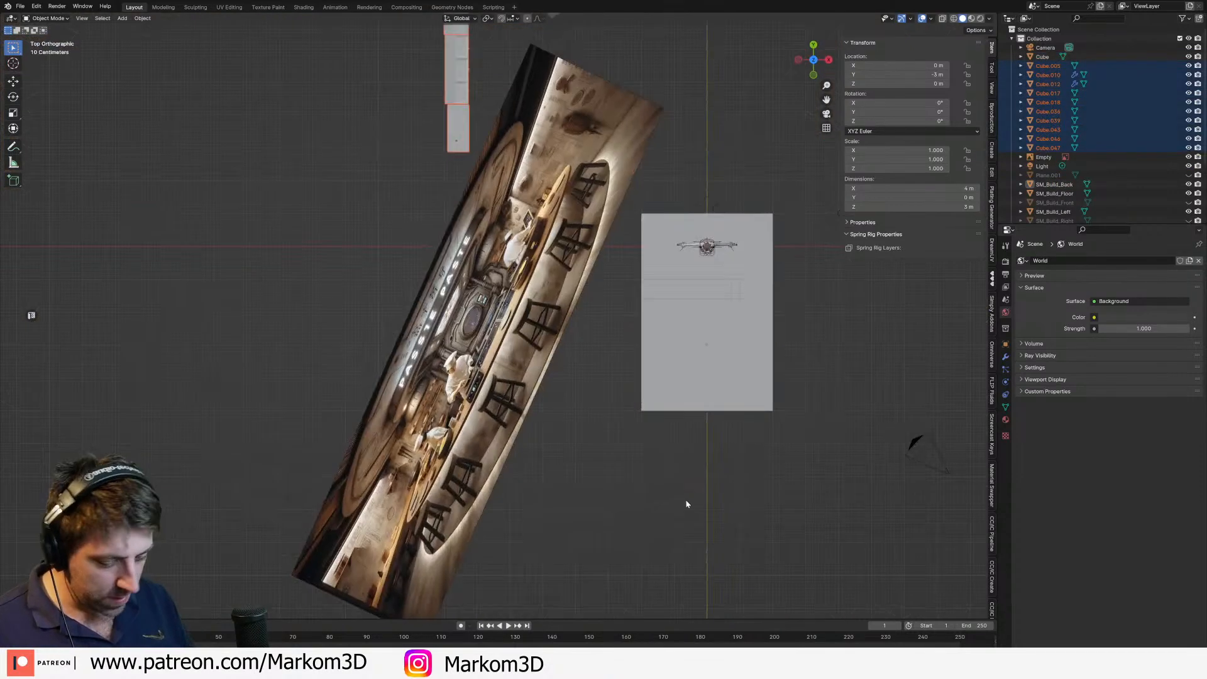
key(g)
click(867, 472)
middle_drag(867, 471, 808, 420)
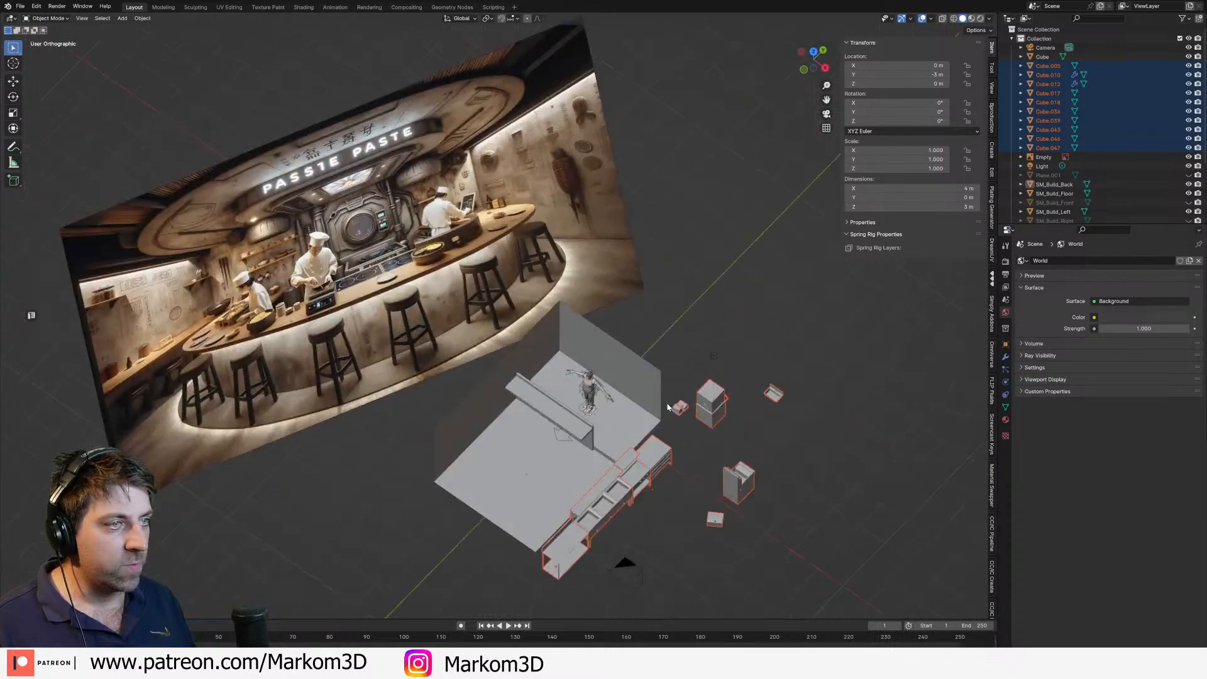
scroll(723, 483, up, 5)
scroll(562, 350, up, 5)
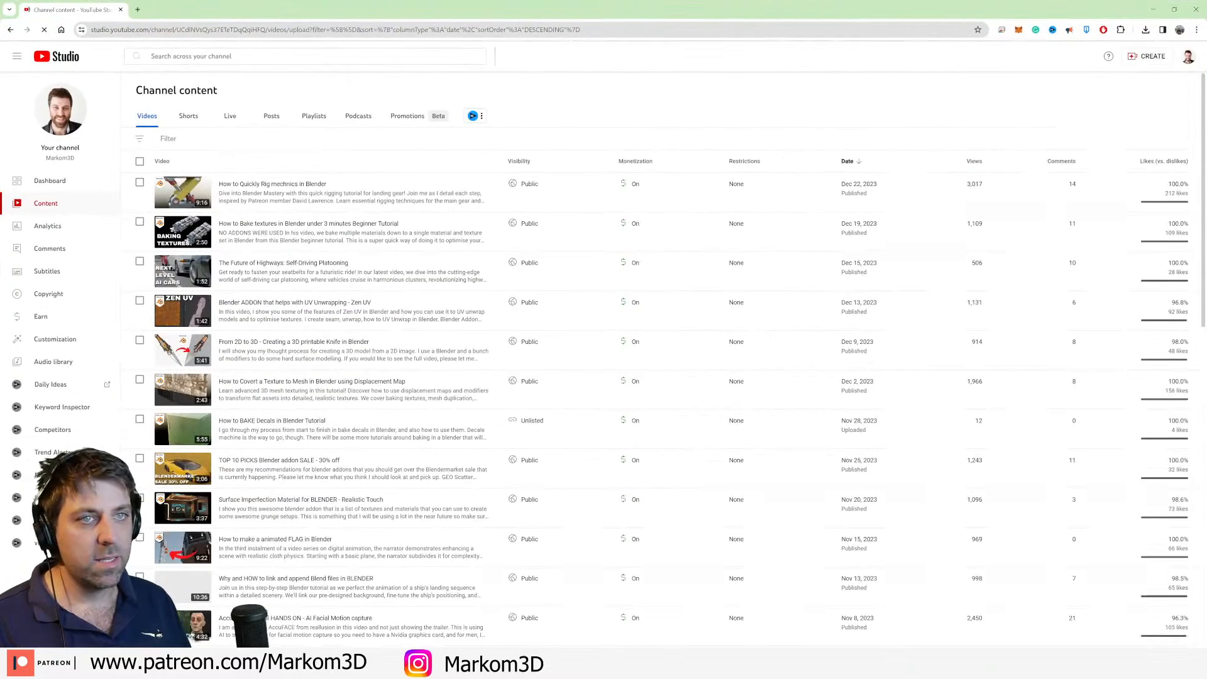
Step: In YouTube Studio, search the channel's videos for "hp" and "zbook", and clear the search
click(151, 56)
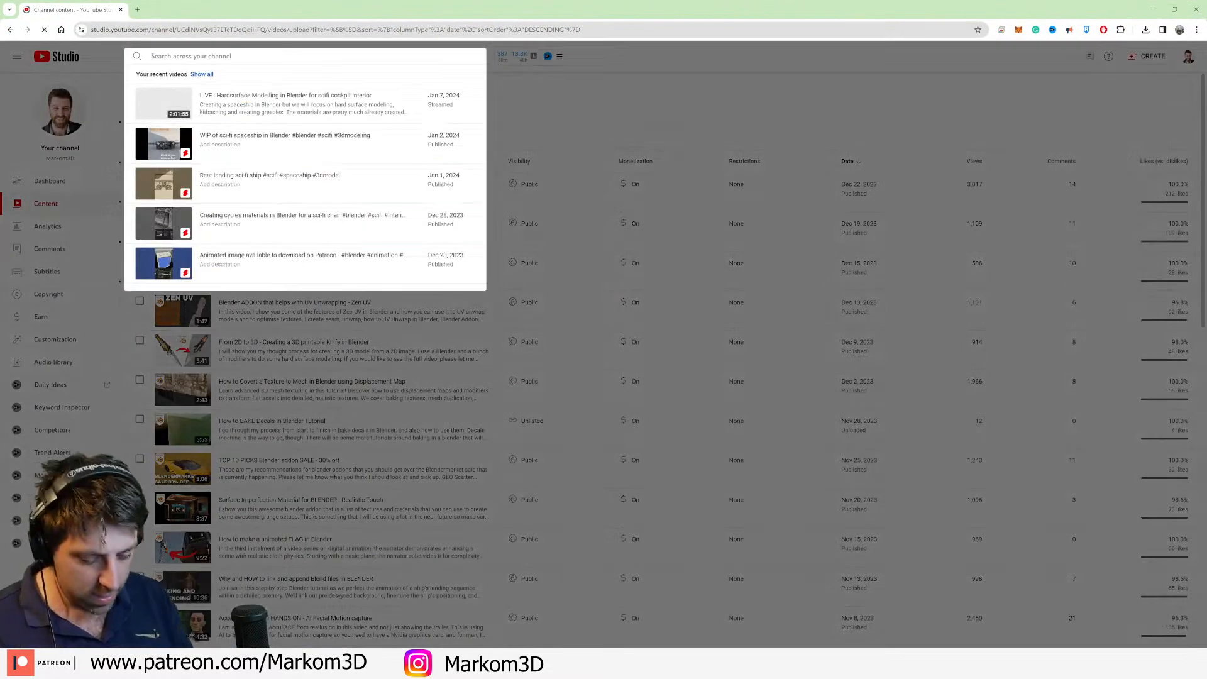
text(hp)
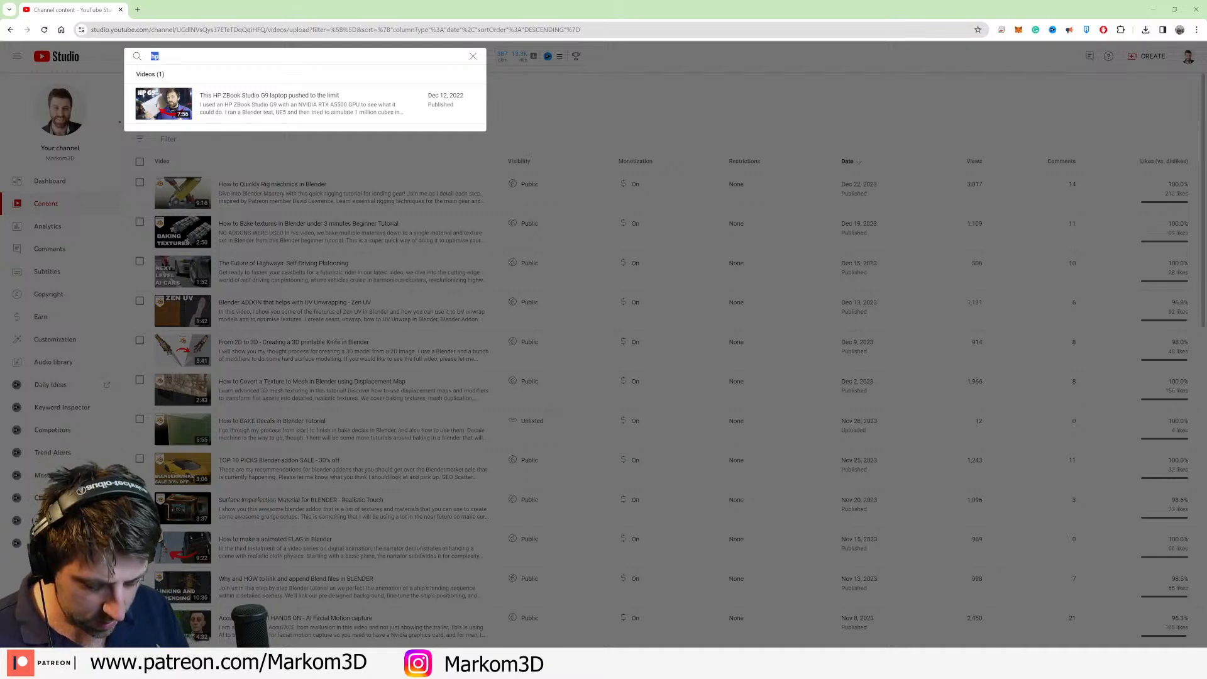
text(ook)
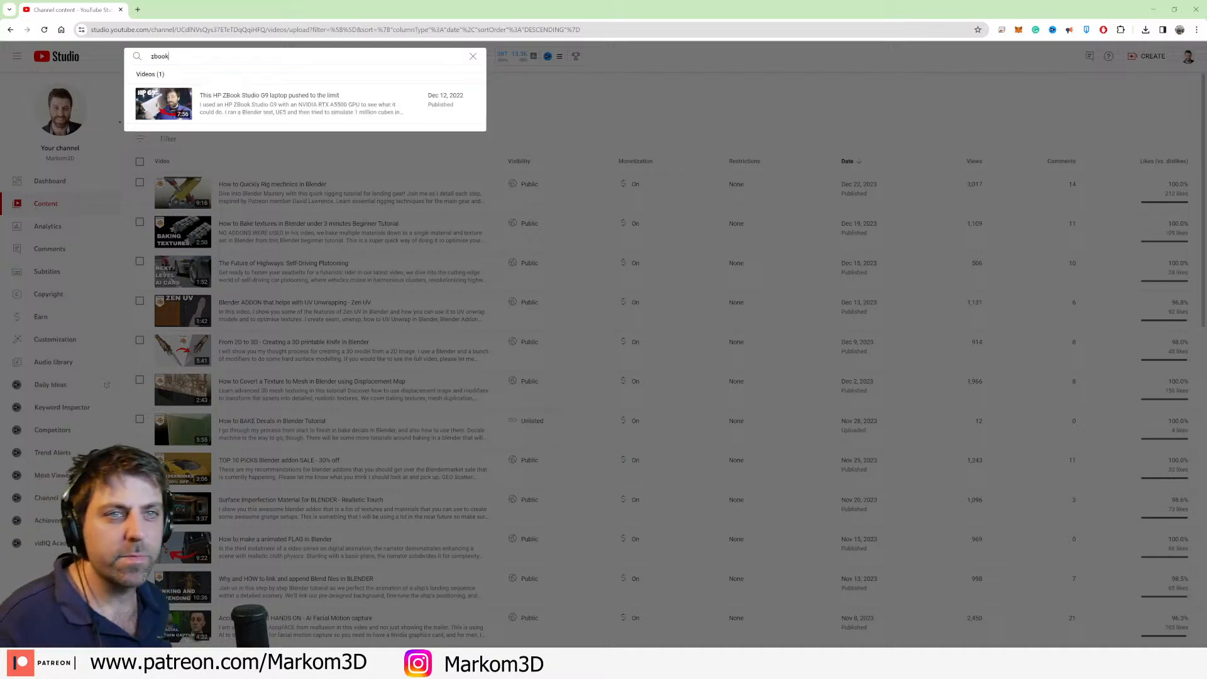
key(BackSpace)
key(BackSpace)
key(BackSpace)
key(BackSpace)
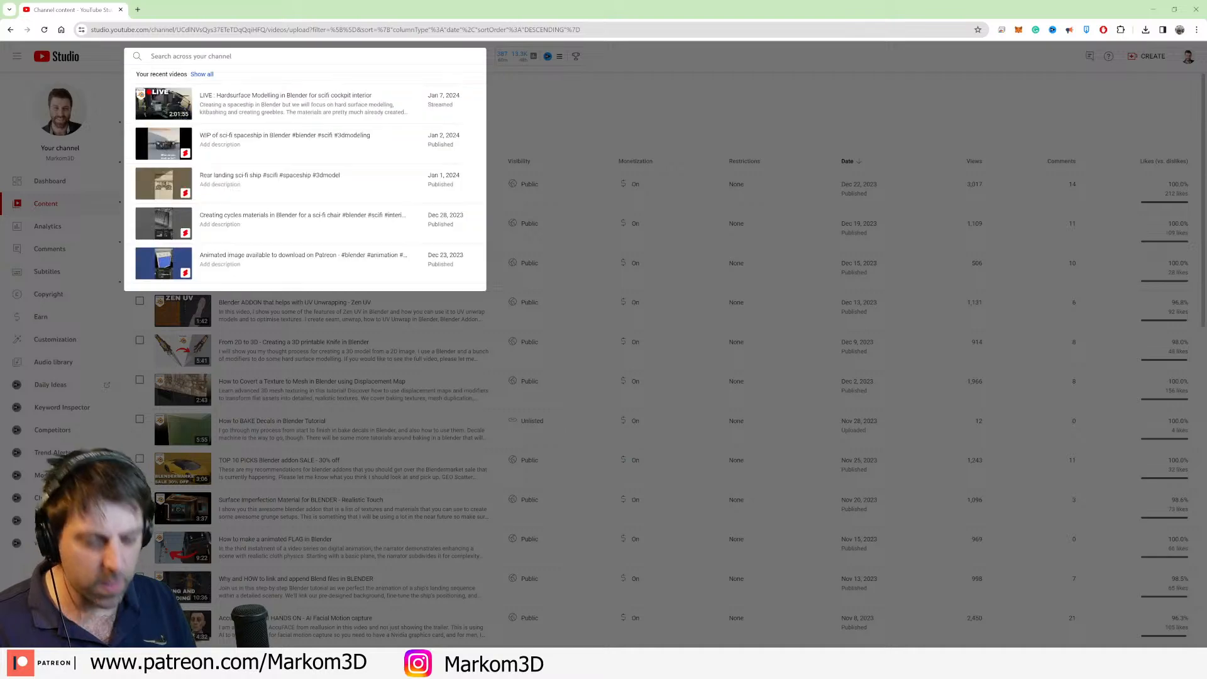
Step: Search the channel for "vr", open "How to make money with Blender and VR in 2023" and play its preview
text(vr)
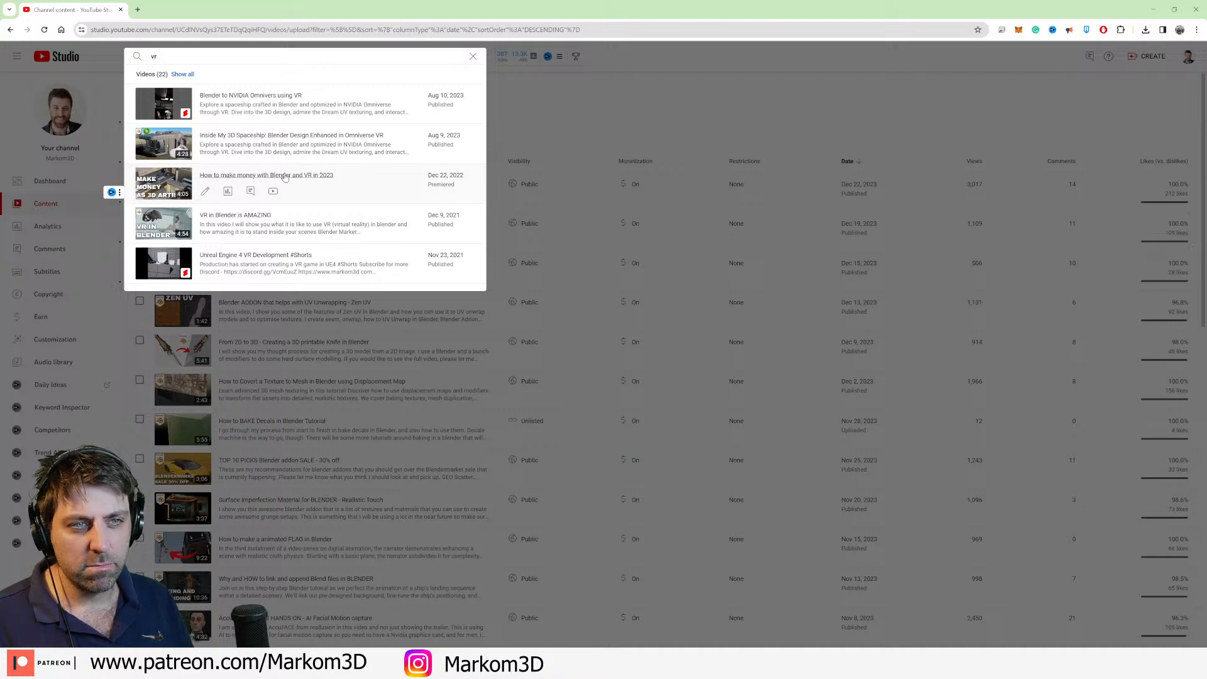
click(180, 187)
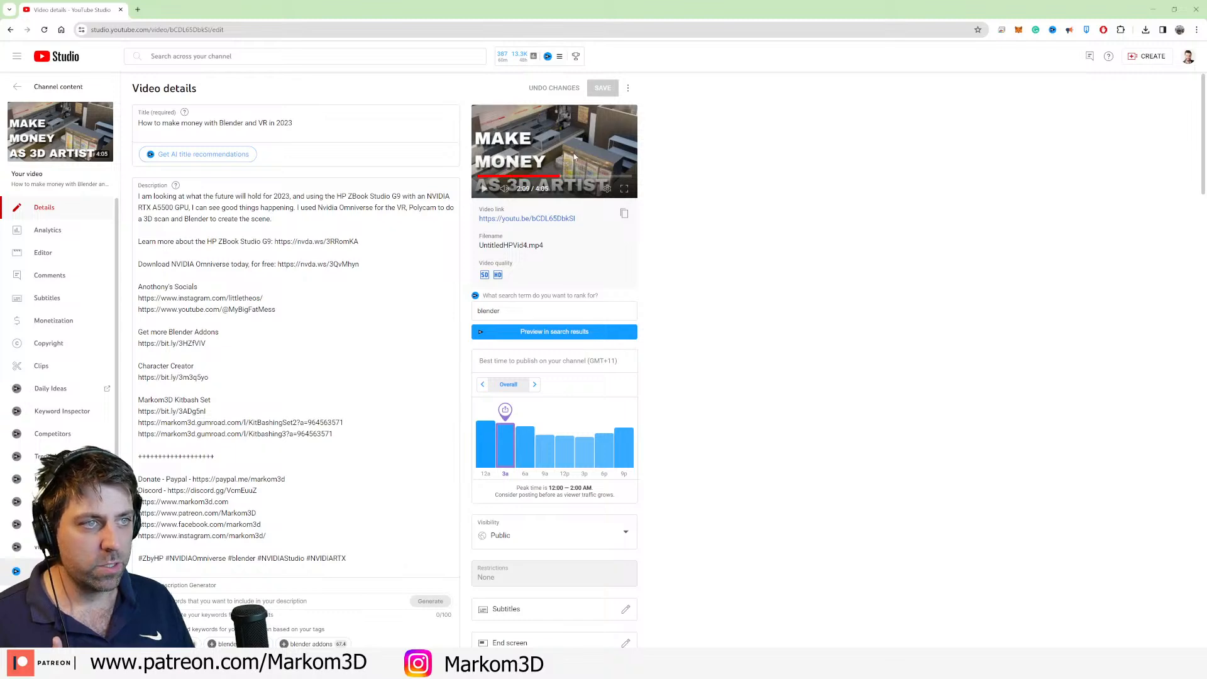
click(559, 176)
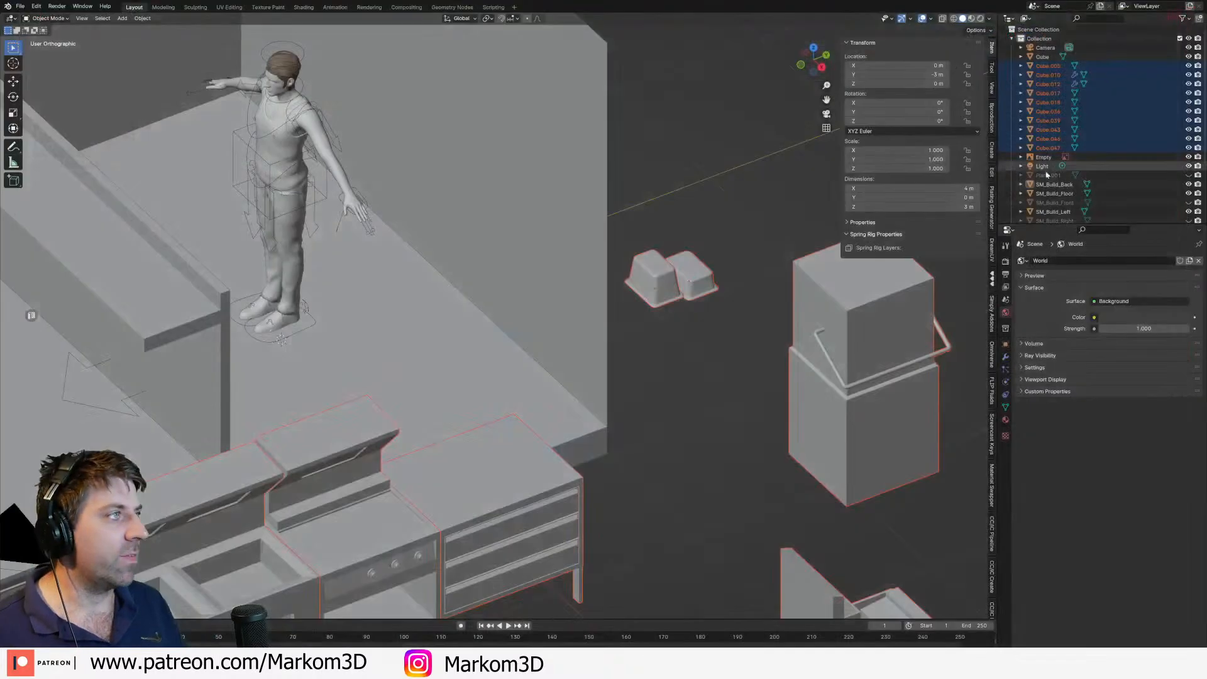
Step: Back in Blender, select the single stove unit with three knobs and move it behind the counter from the top view
scroll(413, 337, down, 2)
shift+middle_drag(270, 563, 417, 369)
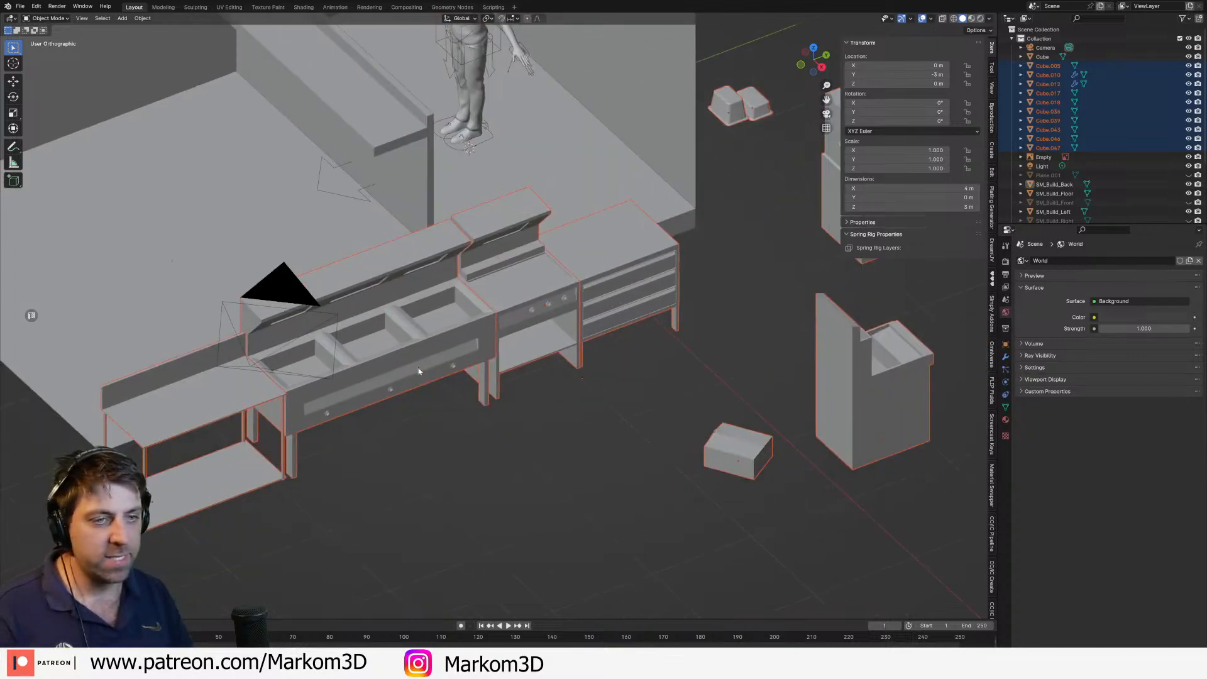
click(412, 343)
middle_drag(407, 324, 379, 302)
click(544, 341)
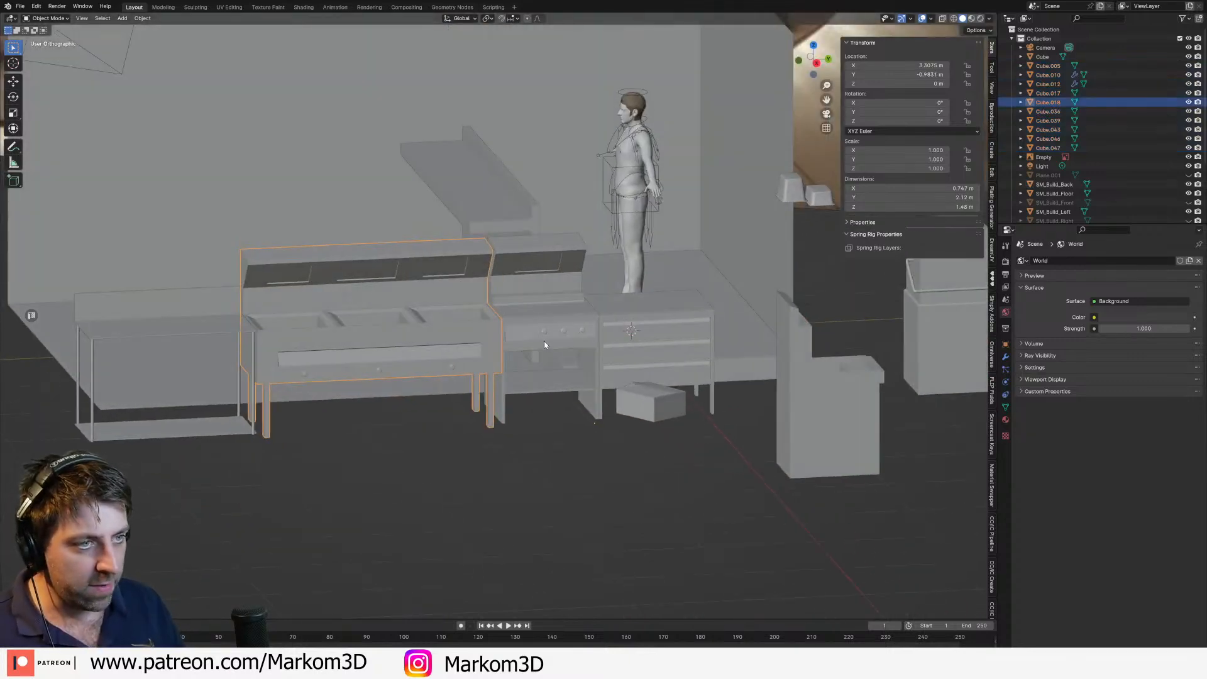
key(KP_7)
scroll(545, 340, down, 5)
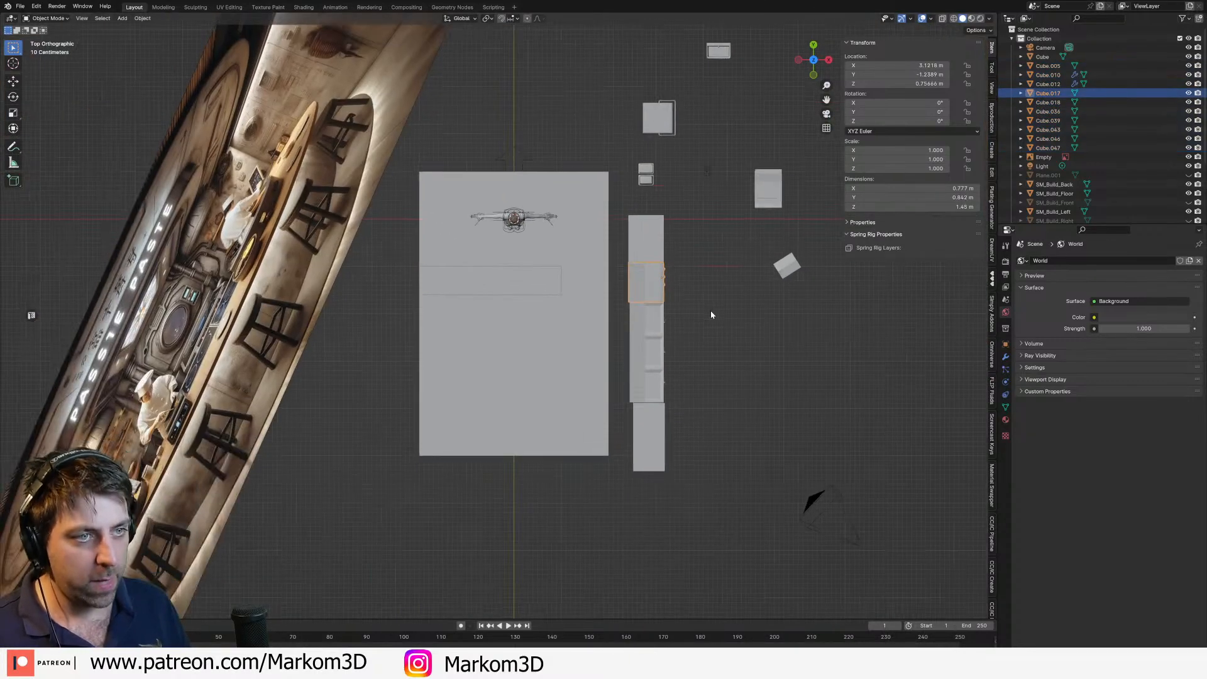
key(g)
click(469, 269)
Step: Raise the stove unit vertically above the floor behind the counter, to a Z location of about 1.08 m
shift+middle_drag(597, 255, 481, 244)
scroll(481, 245, up, 6)
middle_drag(534, 311, 476, 245)
key(g)
key(z)
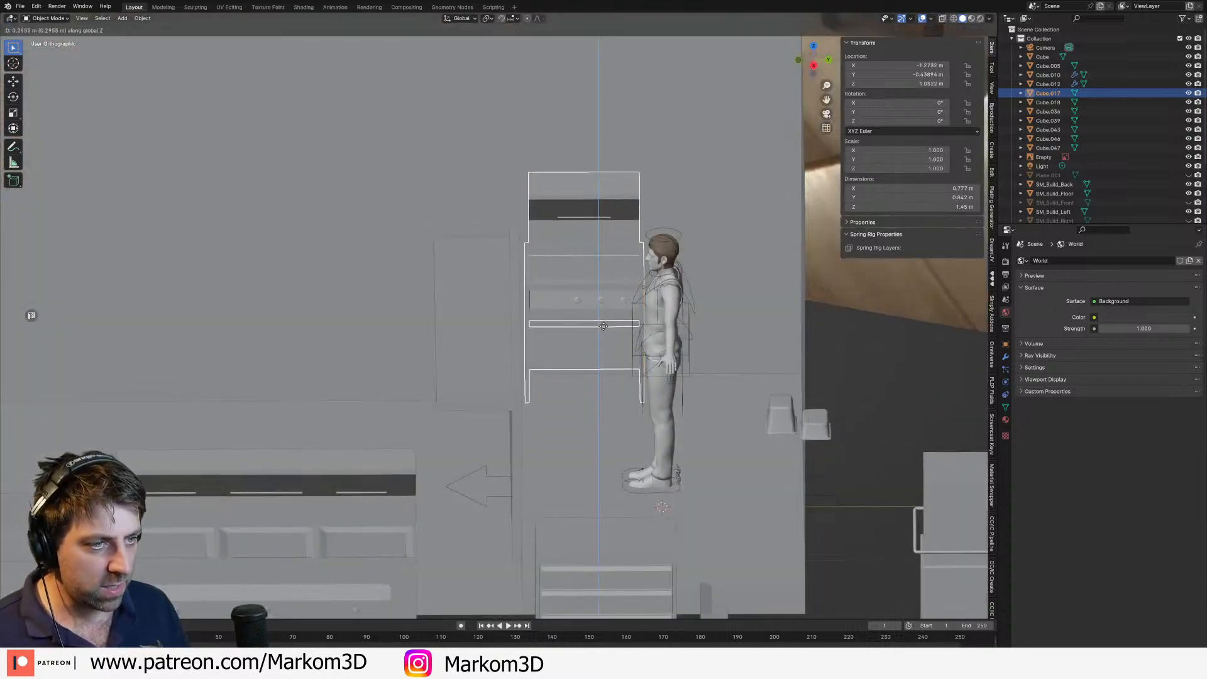
click(602, 315)
Step: Lower the stove unit along Z towards the kitchen floor, to a Z location of about 0.96 m
mouse_move(602, 314)
middle_down()
mouse_move(594, 274)
mouse_move(560, 313)
mouse_move(582, 296)
mouse_move(615, 316)
middle_up()
scroll(583, 296, up, 3)
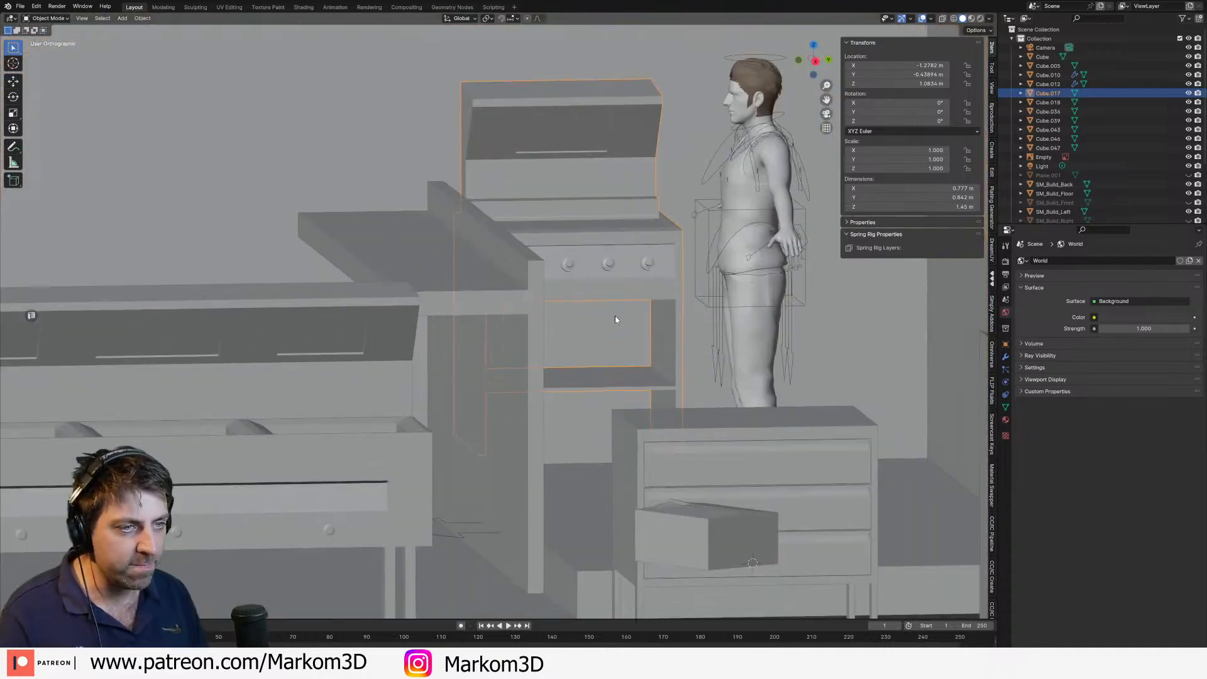
shift+middle_drag(641, 376, 571, 264)
middle_drag(670, 310, 644, 327)
key(g)
key(z)
click(663, 304)
key(g)
key(z)
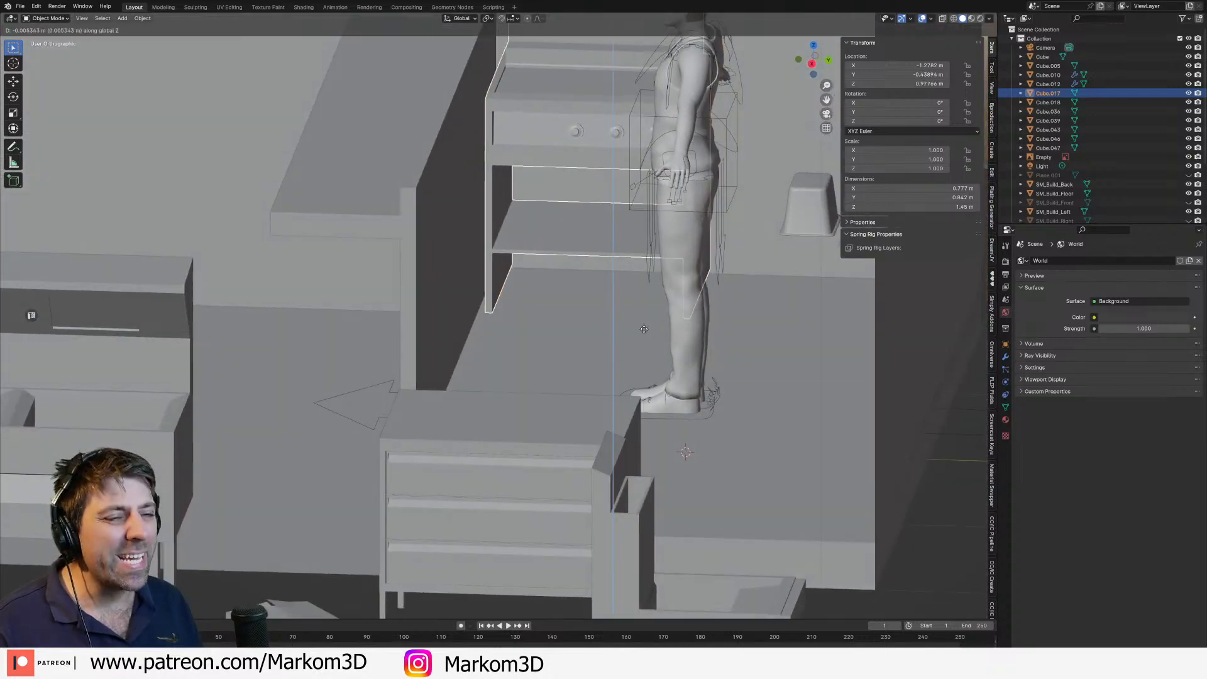
click(583, 382)
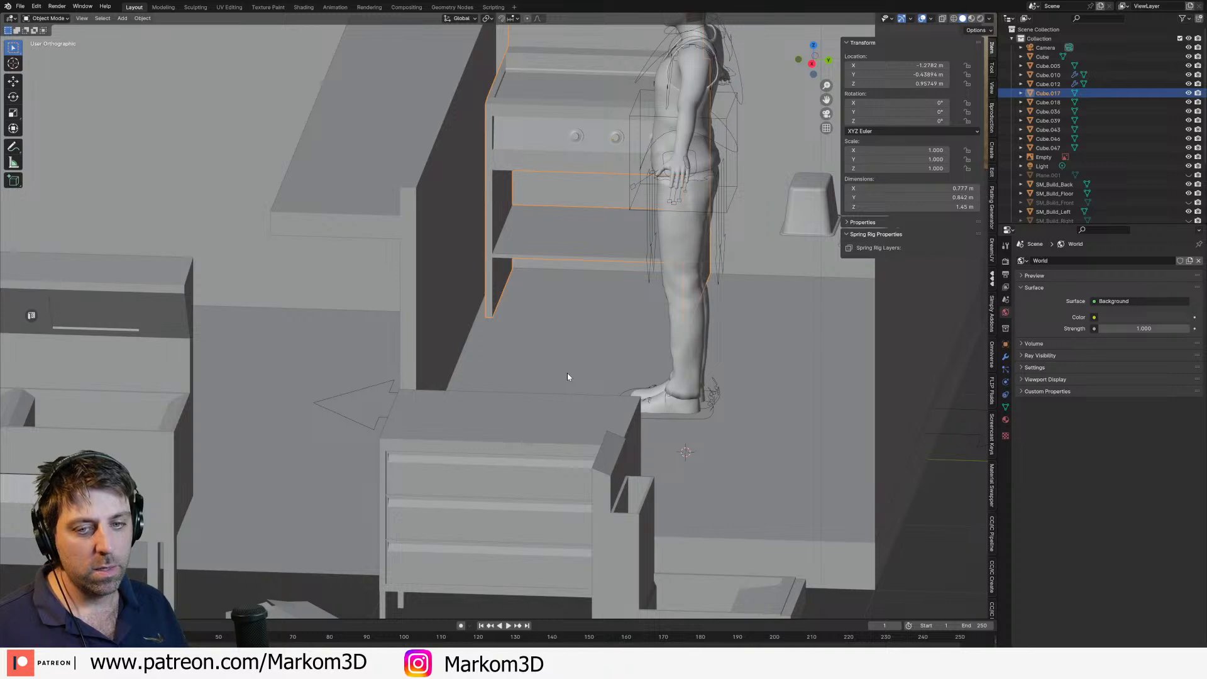
Step: Select the tall-backed basin cabinet outside the room and move it beside the stove unit from the top view
scroll(567, 376, down, 5)
middle_drag(567, 376, 434, 315)
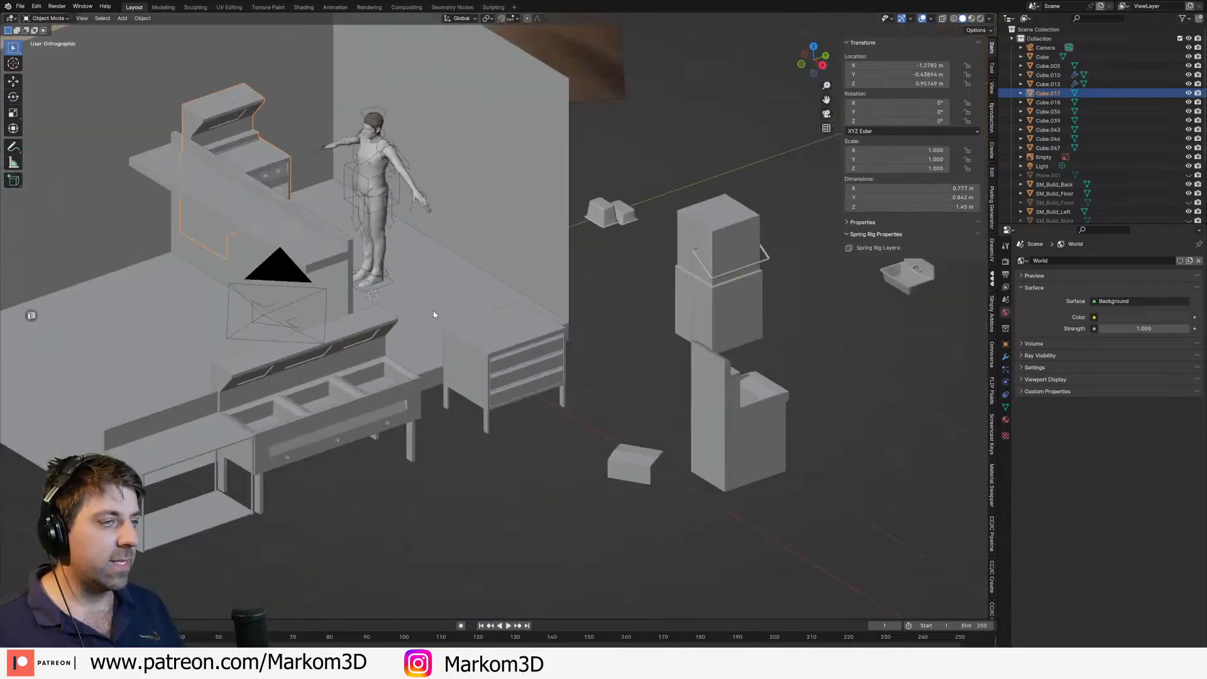
click(529, 377)
middle_drag(522, 401, 508, 401)
click(715, 439)
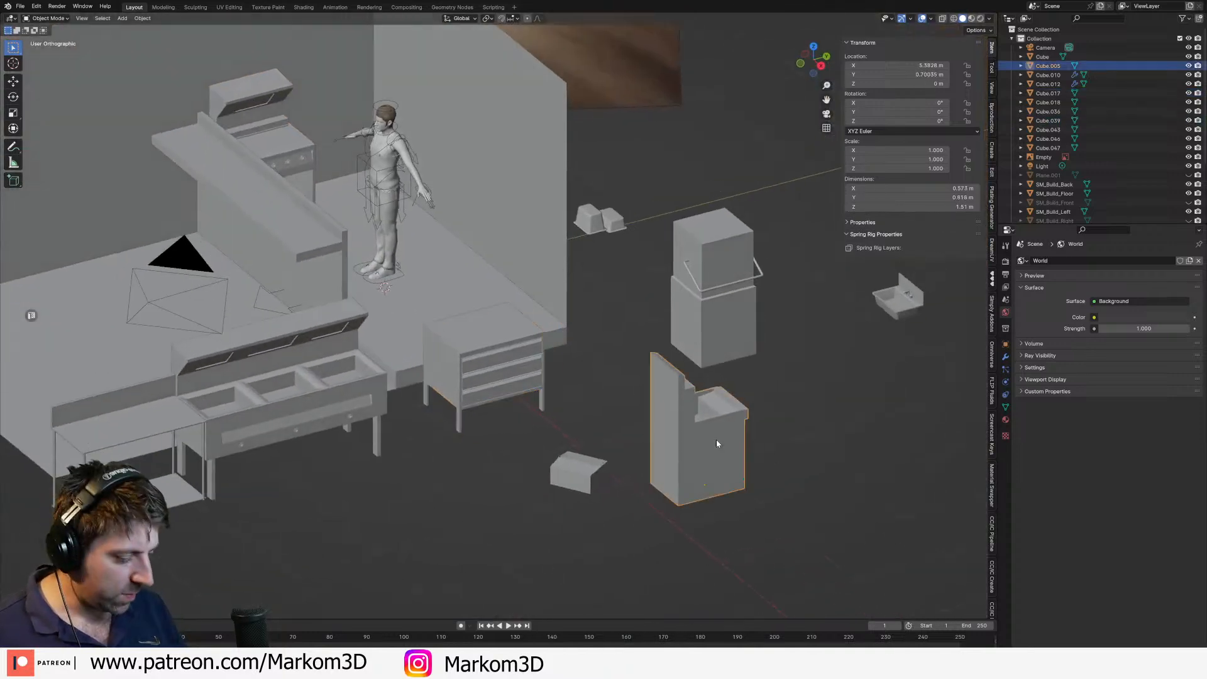
key(KP_7)
scroll(776, 364, down, 1)
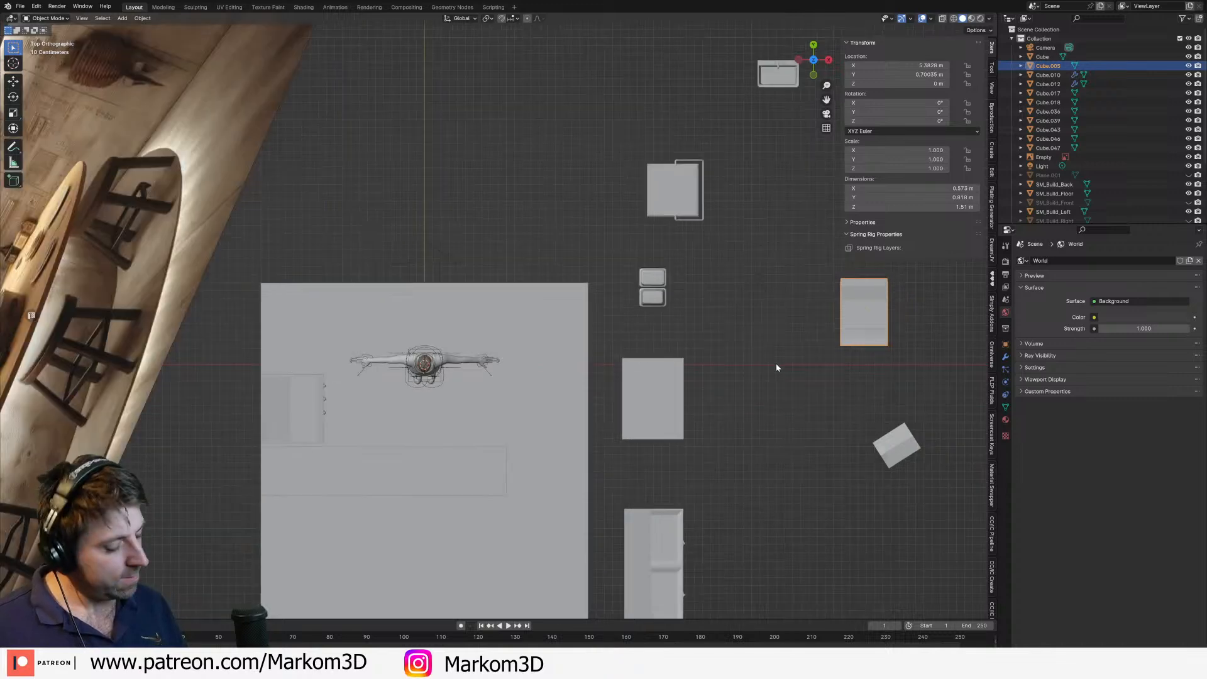
key(g)
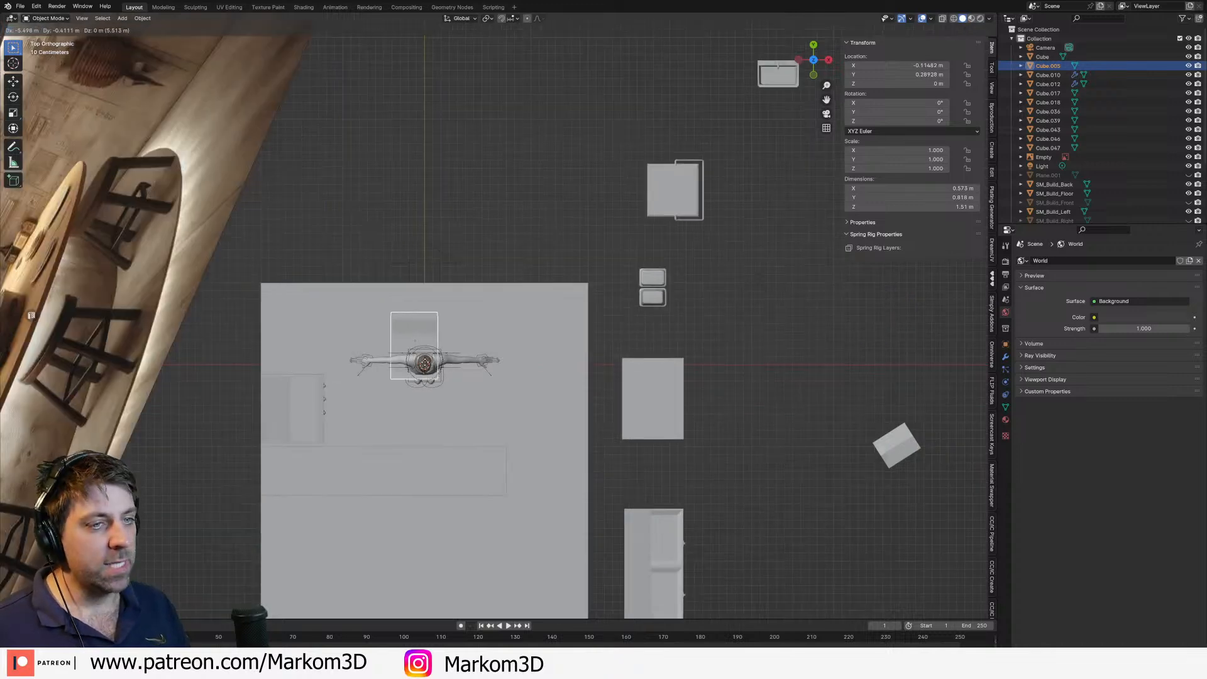
click(334, 357)
Step: Rotate the tall-backed basin cabinet 180 degrees around the Z axis
middle_drag(334, 357, 337, 307)
scroll(337, 306, up, 2)
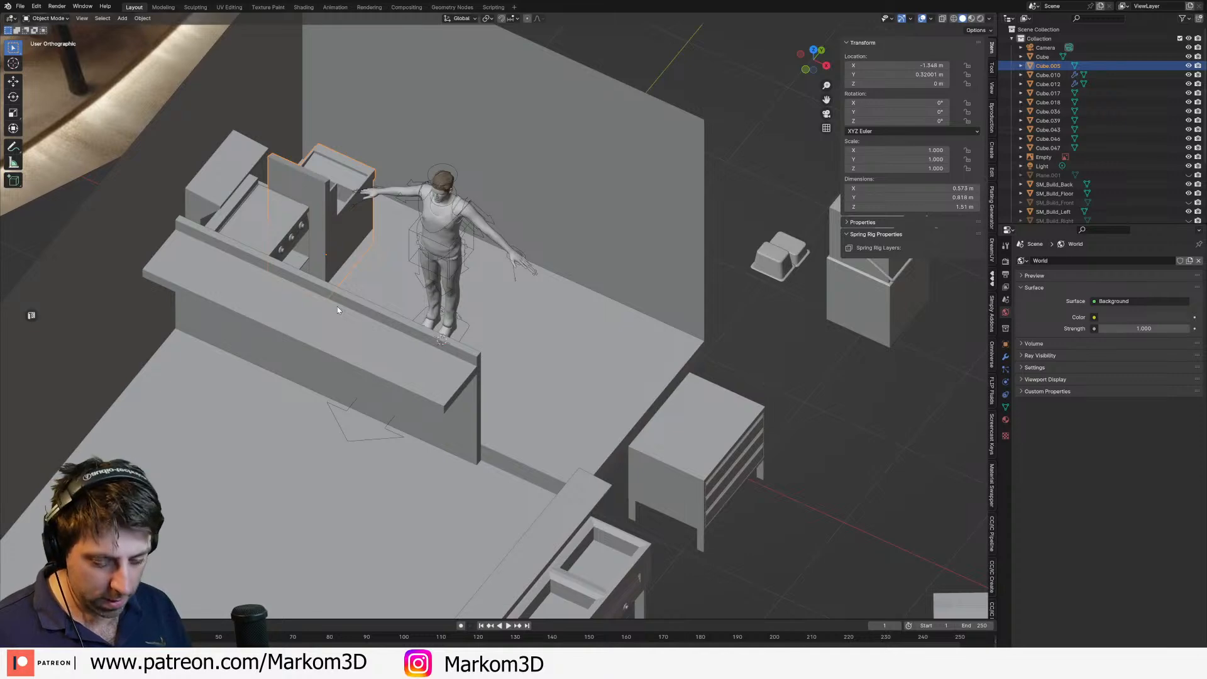
text(rz180)
key(Return)
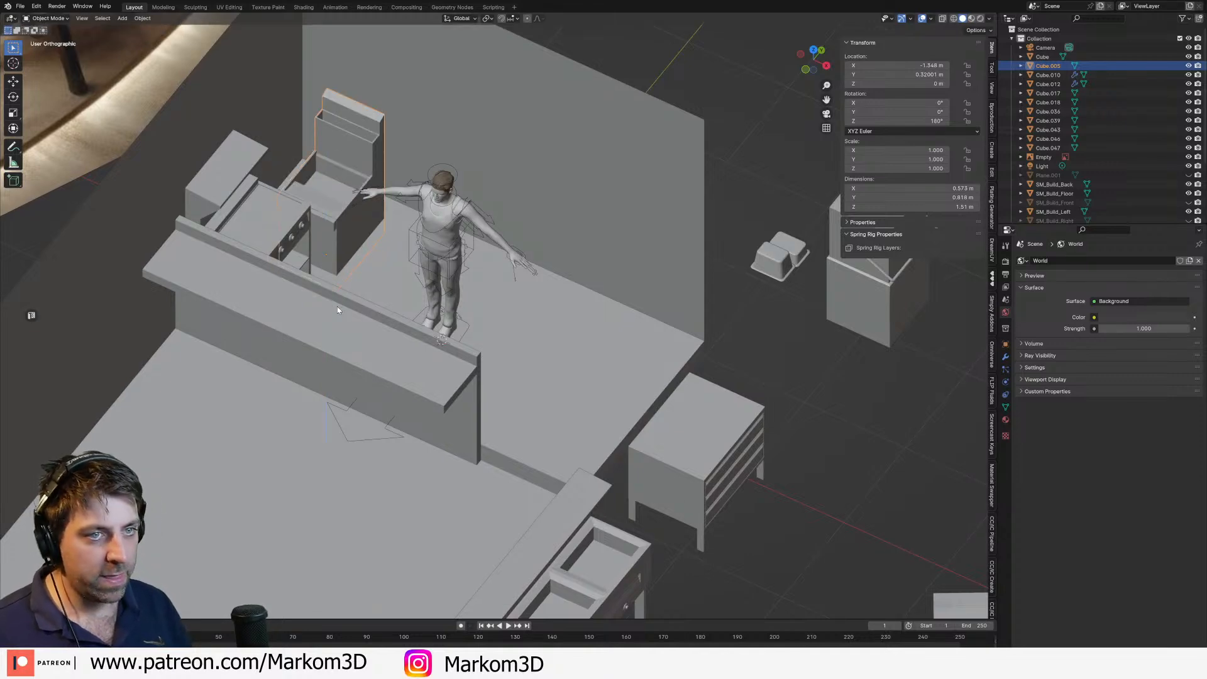
Step: In wireframe side view, raise the basin cabinet to the kitchen floor, at a Z location of about 0.21 m
key(KP_3)
key(z)
click(262, 306)
key(g)
key(z)
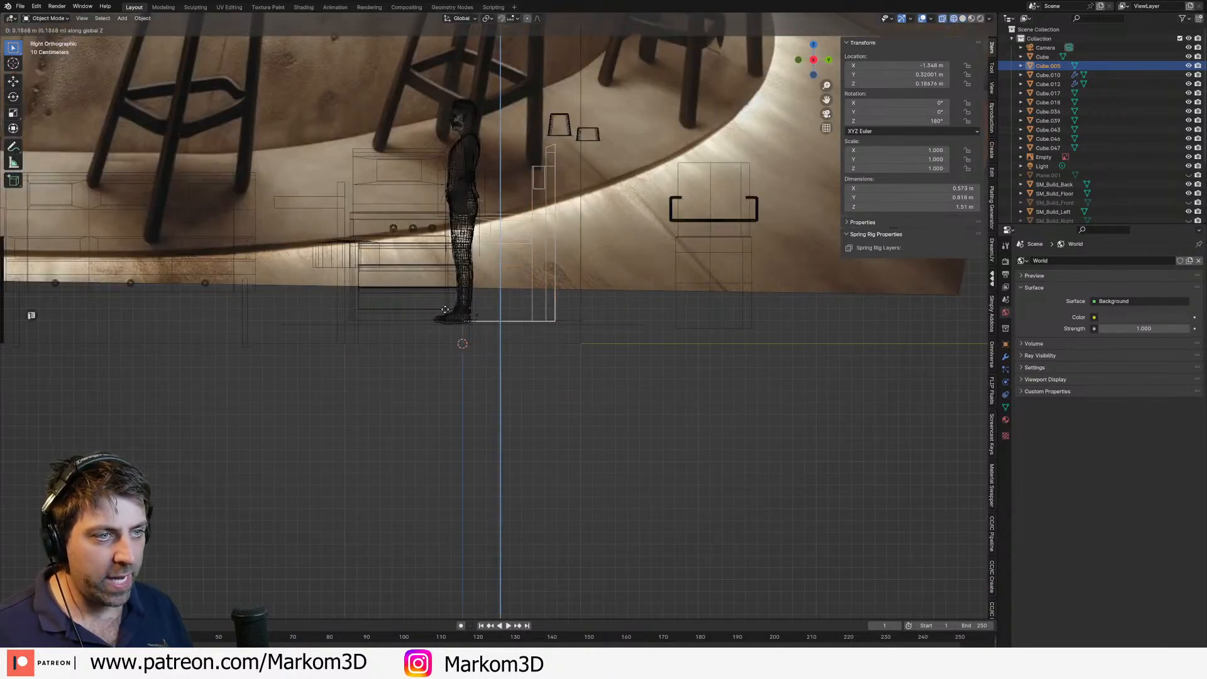
click(427, 412)
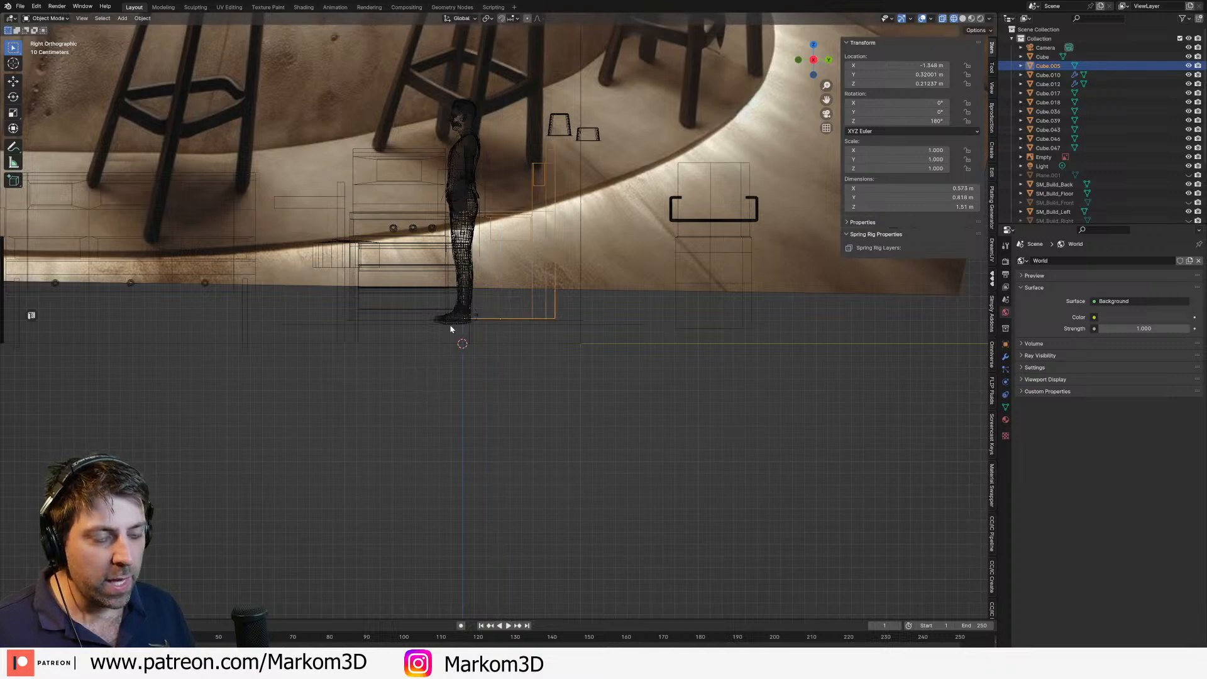
Step: From the top view, move the basin cabinet to the character's other side near the back wall, and return to solid shading
key(KP_7)
key(g)
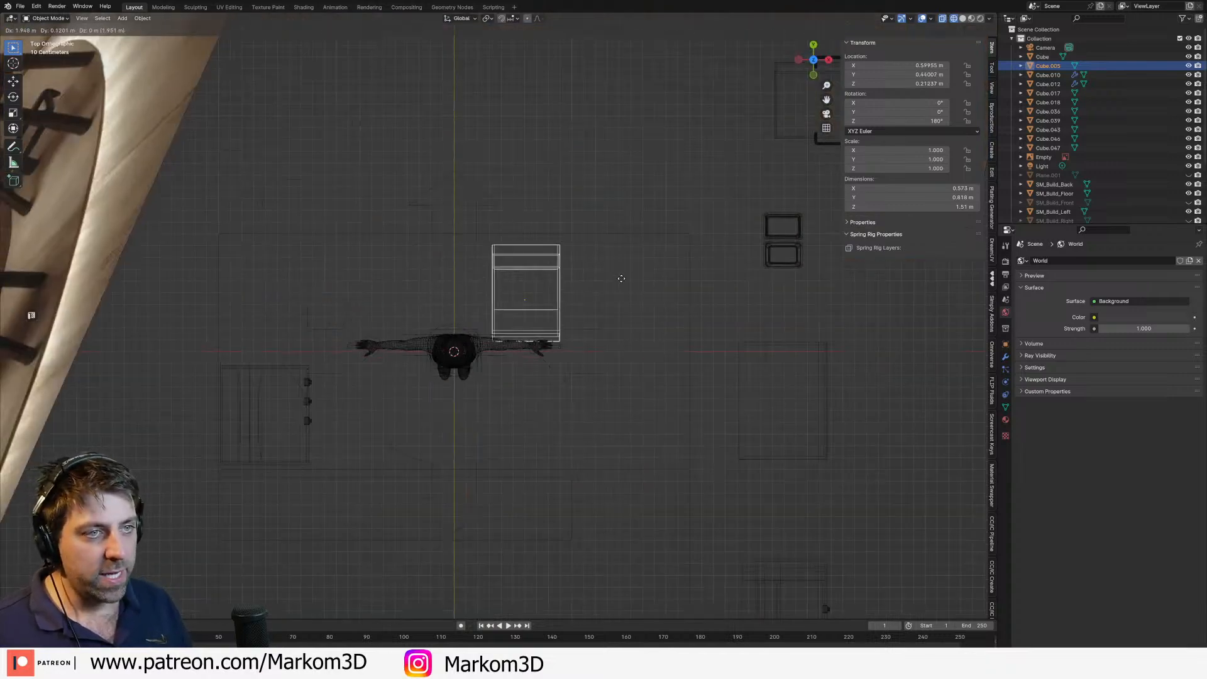
click(607, 175)
middle_drag(670, 367, 598, 315)
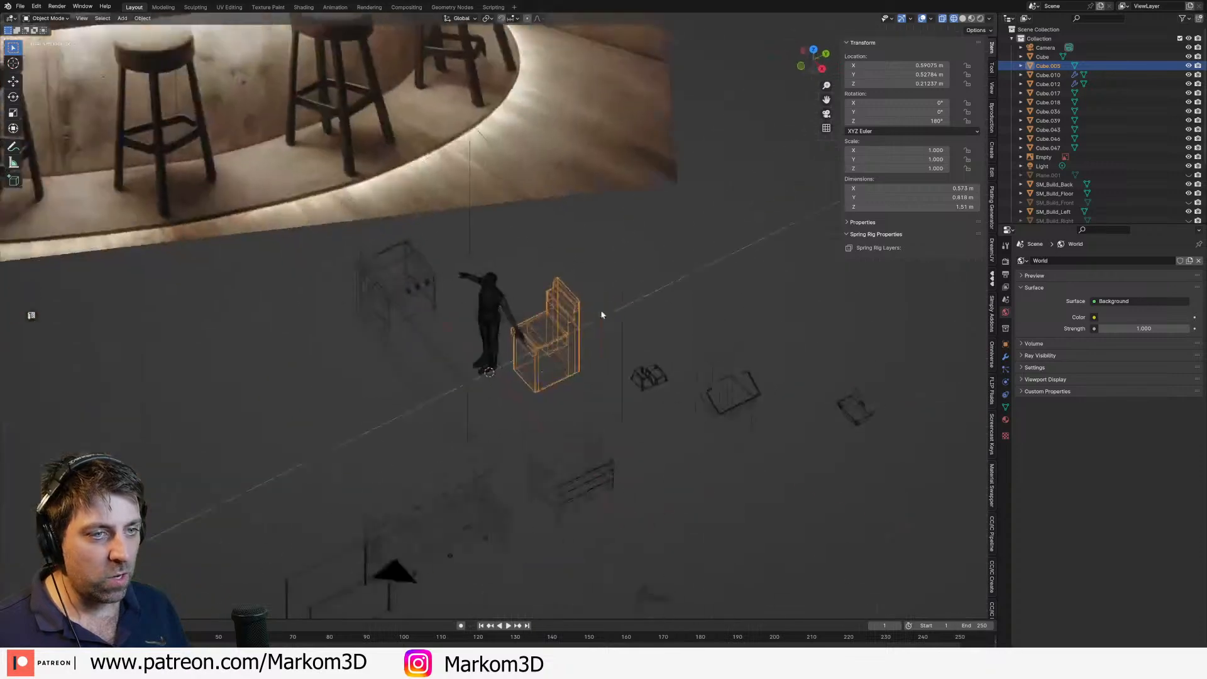
key(alt+z)
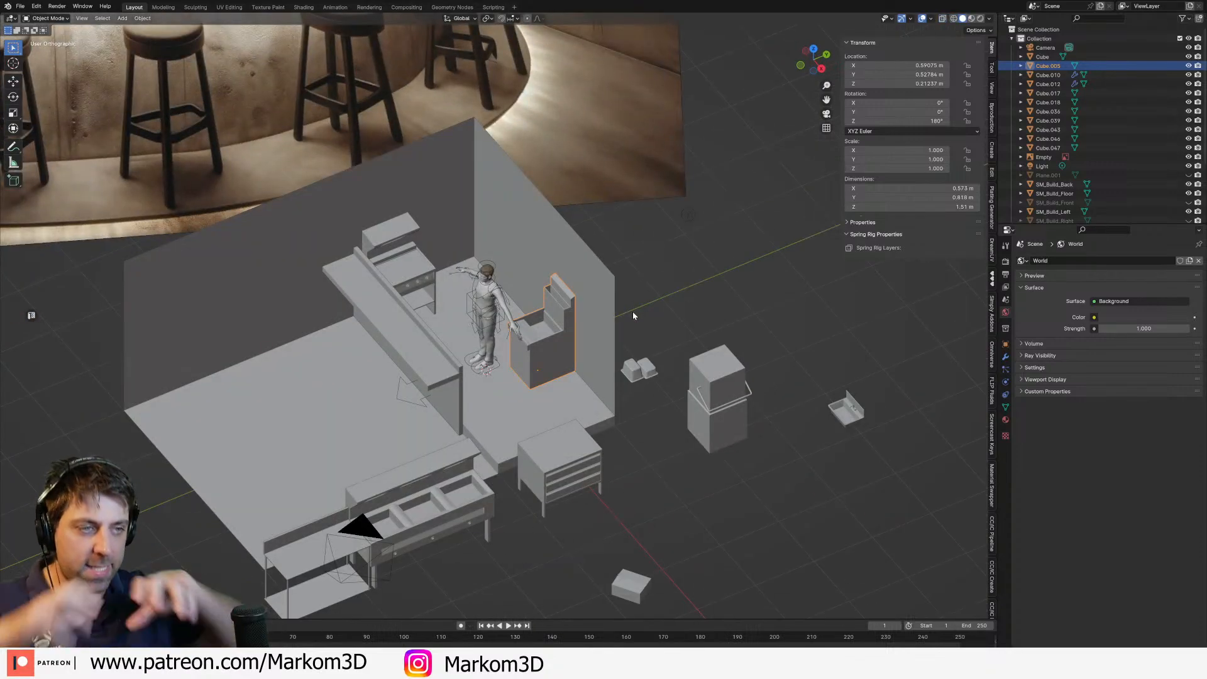
Step: Select the long bench unit with three open basins outside the room
click(425, 533)
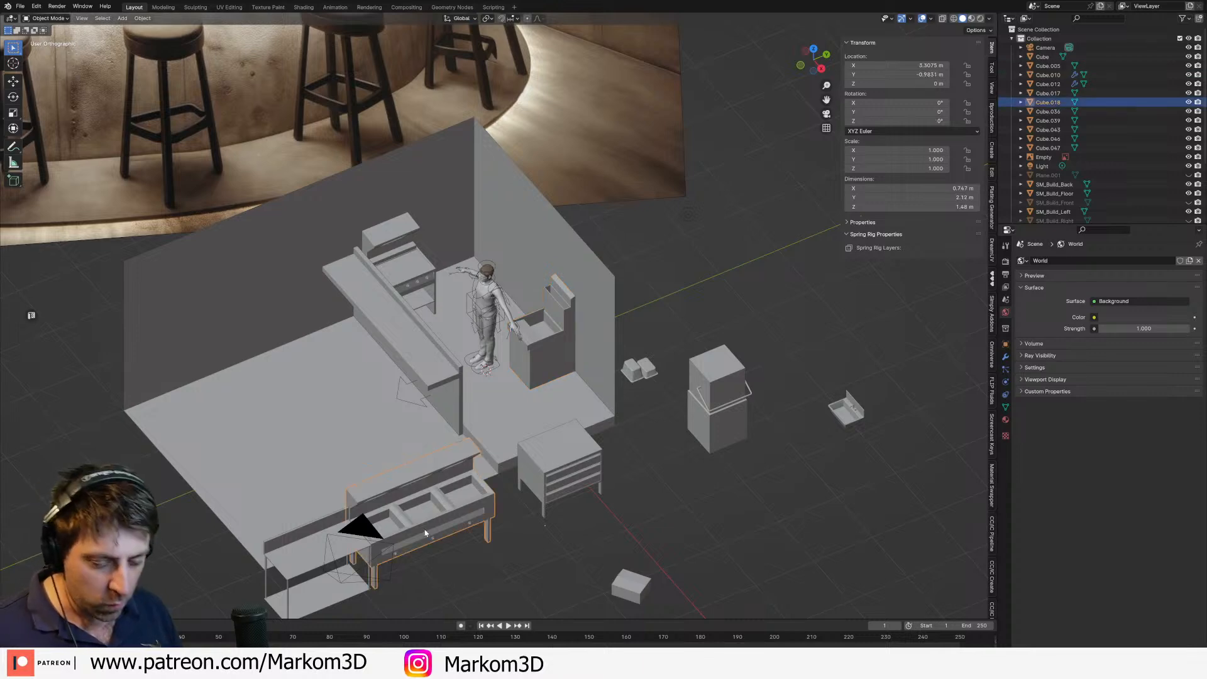
key(r)
key(z)
key(9)
key(0)
key(4)
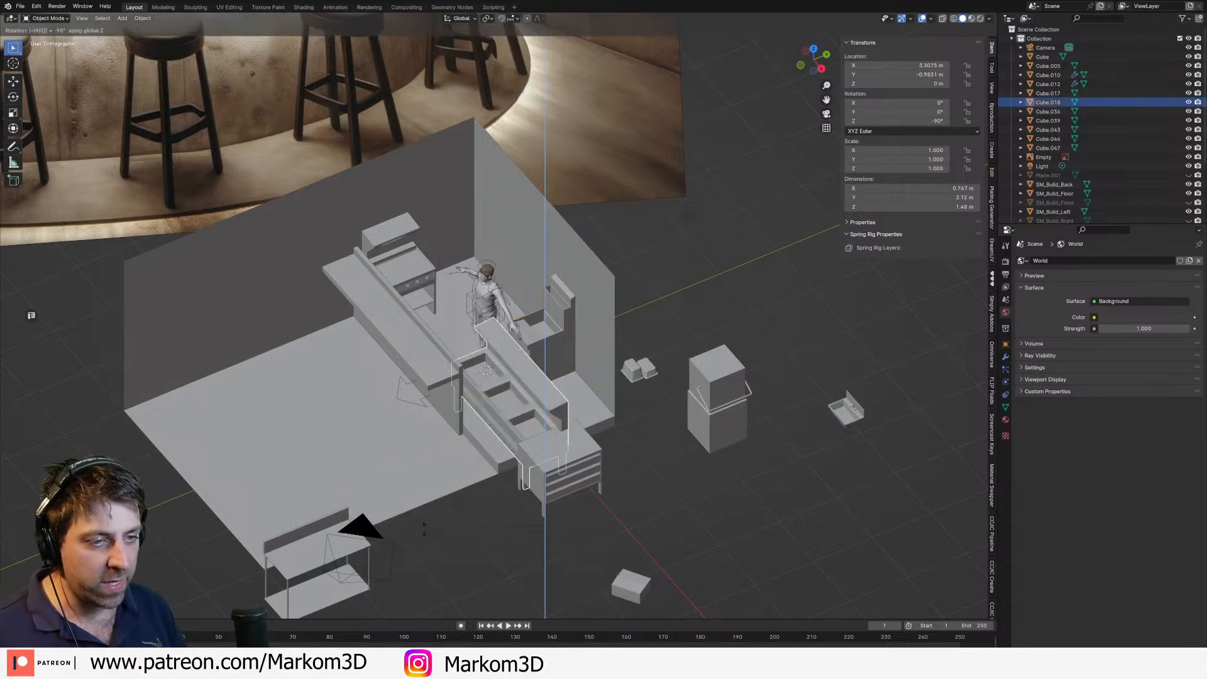
key(minus)
key(Escape)
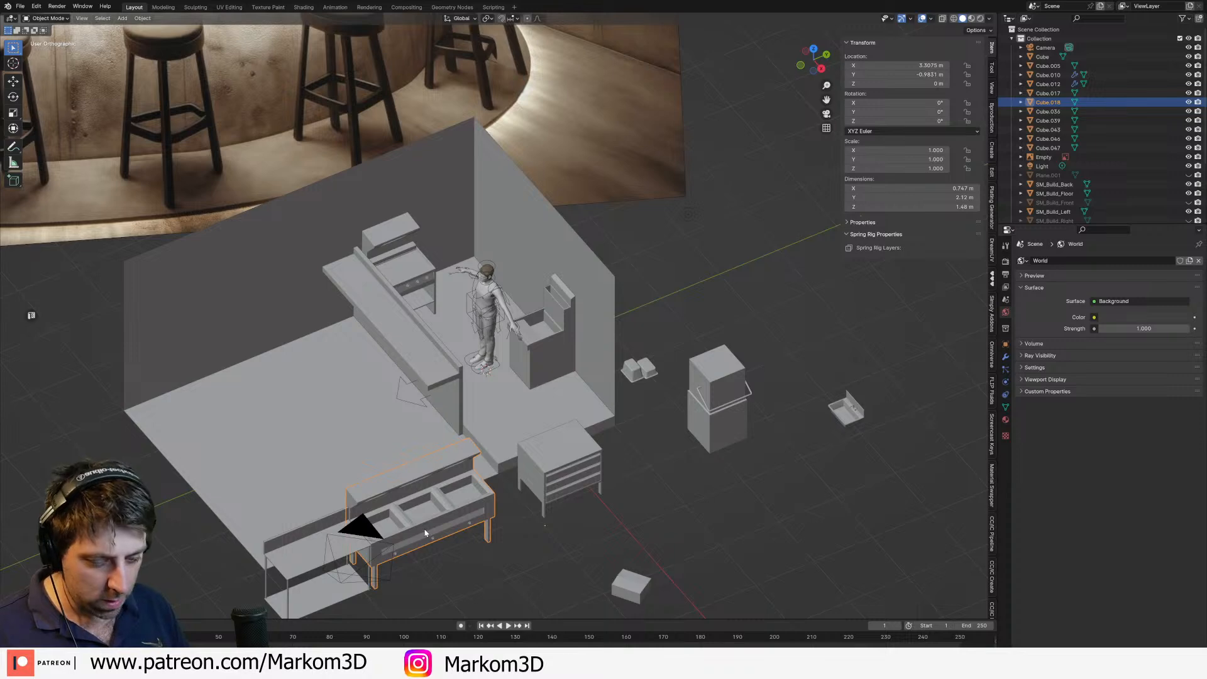
Step: Rotate the long three-basin bench -90 degrees around the Z axis
key(r)
key(z)
key(minus)
key(9)
key(0)
key(Return)
Step: From the side view, move the long bench to the back wall's depth and raise it to about 0.23 m in Z
middle_drag(425, 533, 536, 456)
key(KP_3)
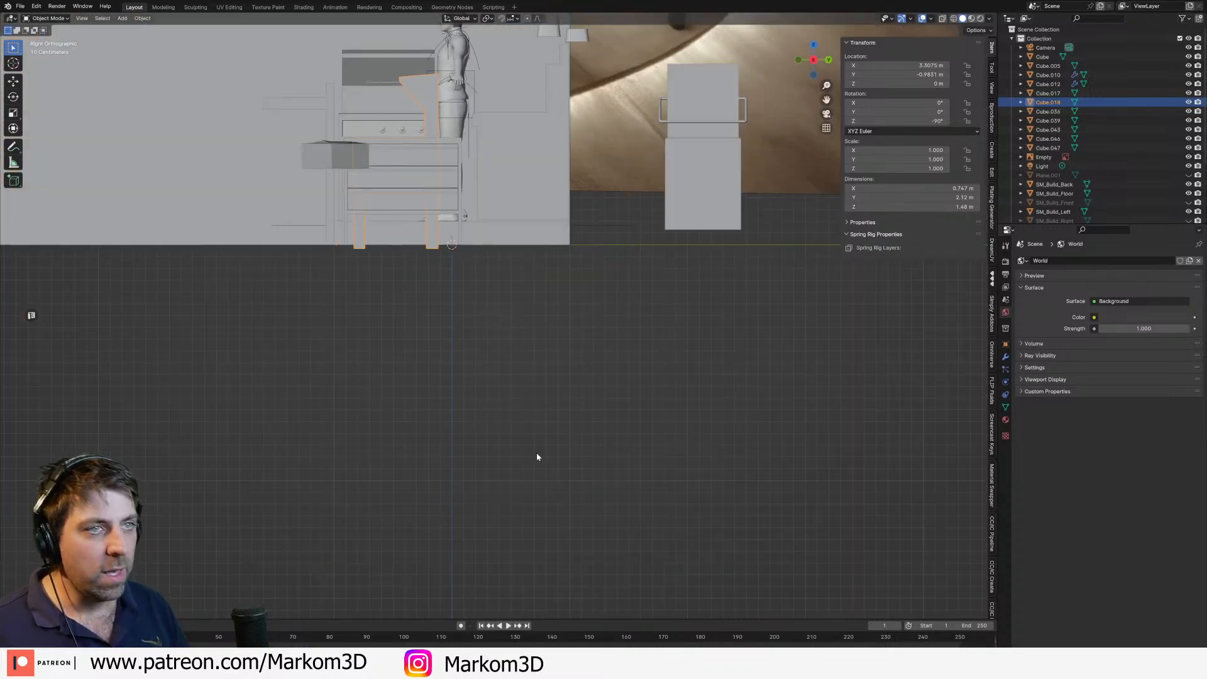
key(g)
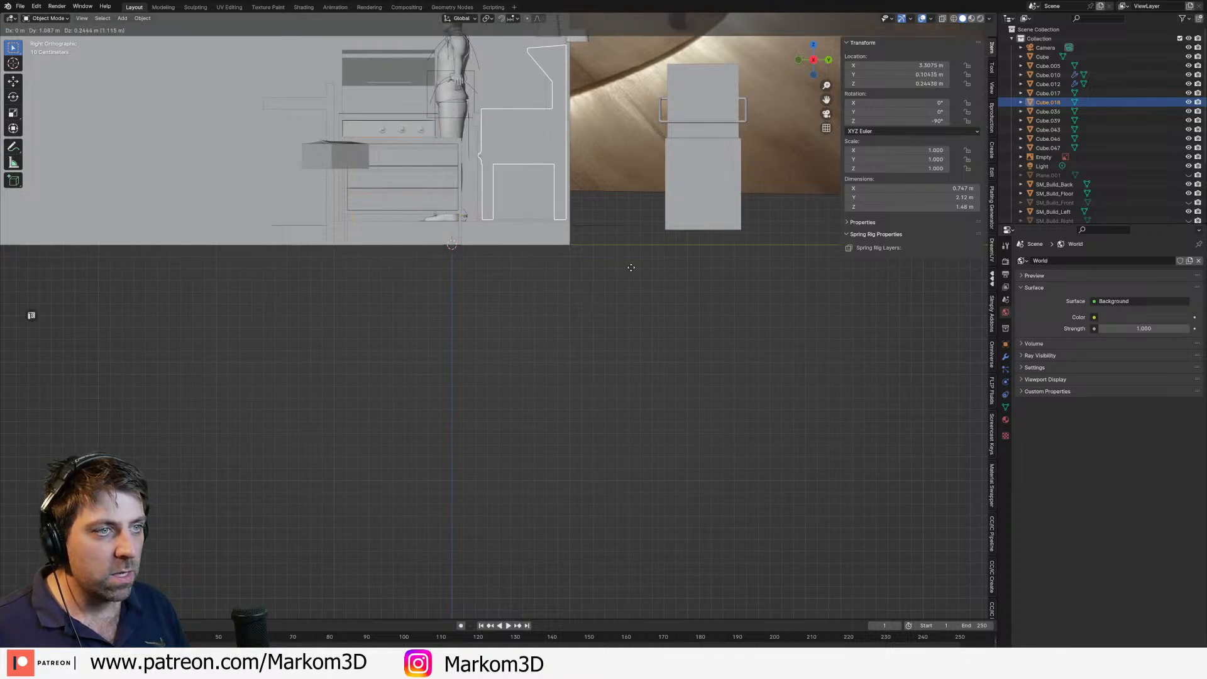
click(651, 270)
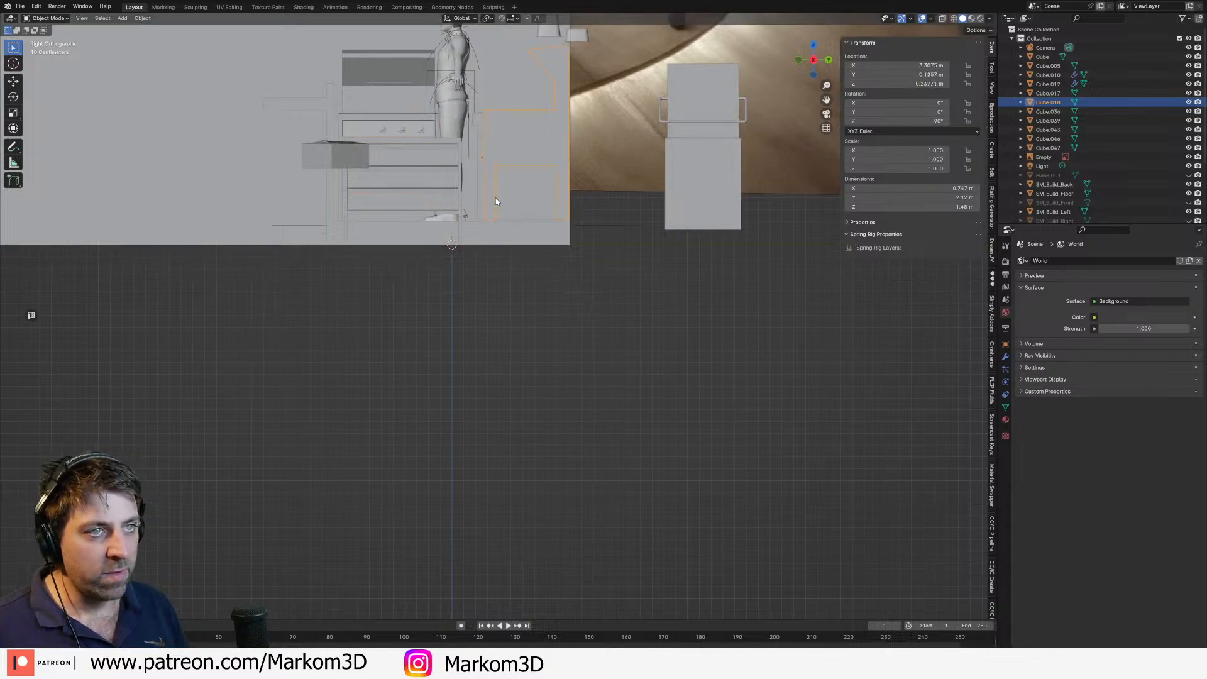
Step: Adjust the long bench's height so its legs meet the kitchen floor, at a Z location of about 0.28 m
mouse_move(495, 197)
shift+middle_down()
mouse_move(467, 273)
mouse_move(545, 315)
shift+middle_up()
key(g)
key(z)
click(468, 262)
key(g)
key(z)
click(458, 284)
Step: Slide the long bench along the X axis to the back wall behind the character, at about 0.89 m
scroll(545, 315, down, 1)
key(z)
click(613, 315)
shift+middle_drag(717, 304, 694, 330)
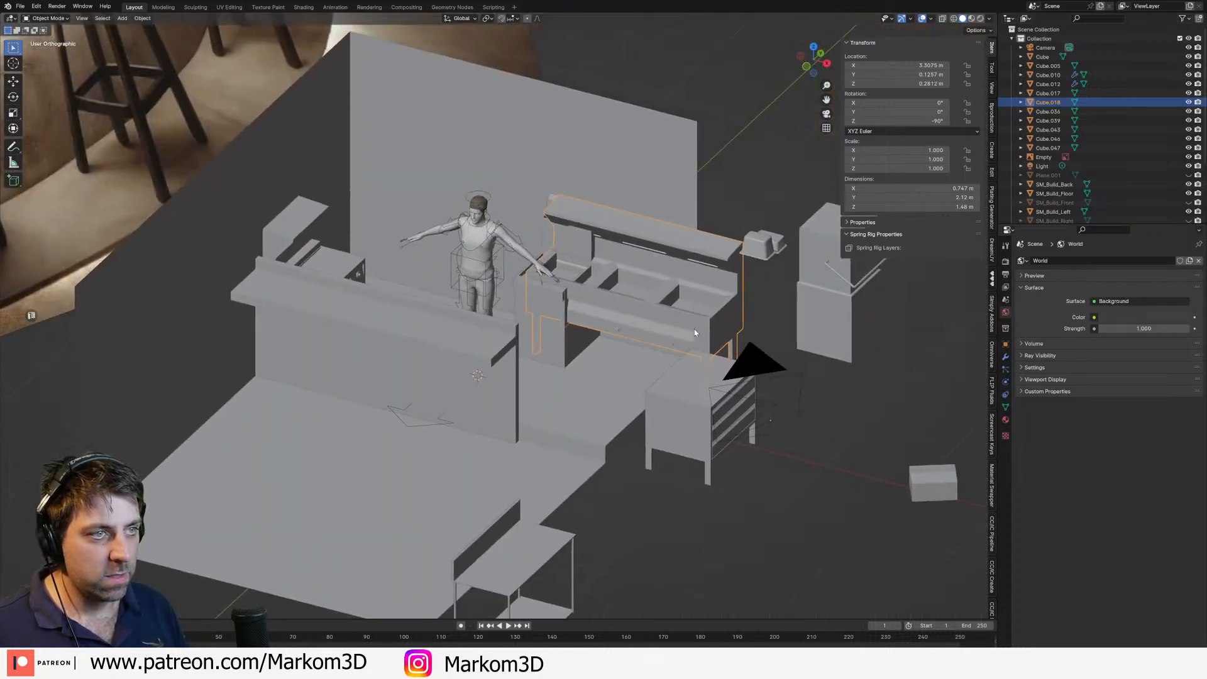
key(g)
key(x)
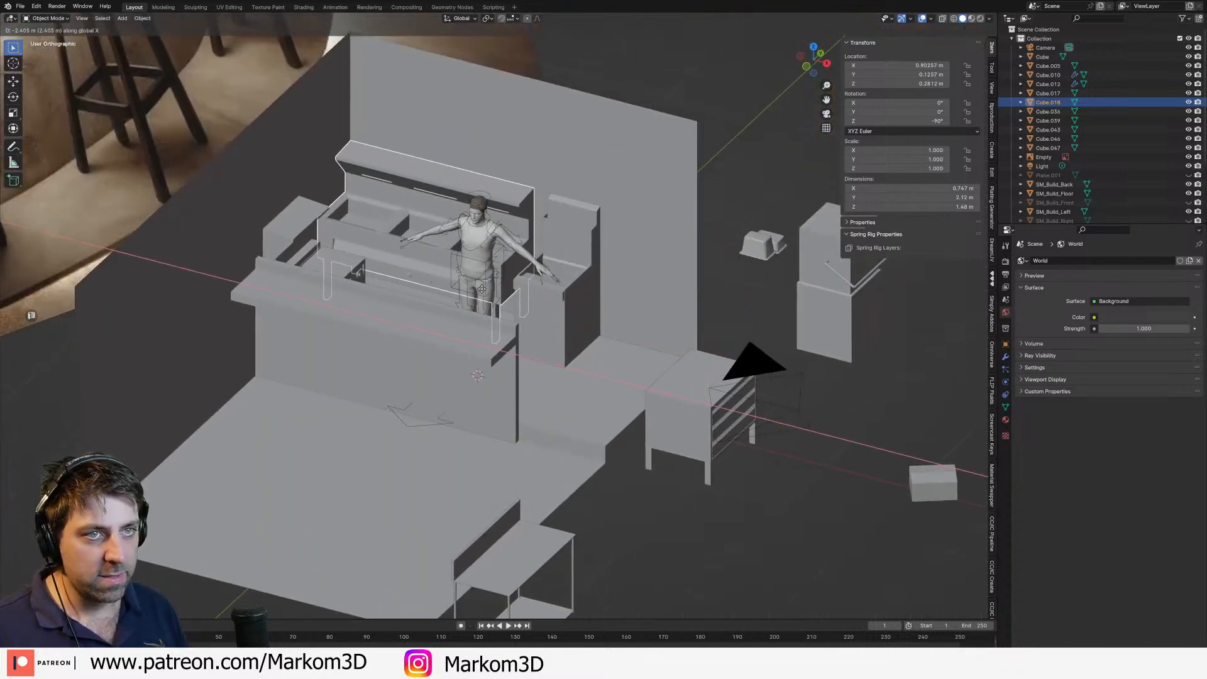
click(493, 329)
Step: Examine the equipment layout behind the counter and compare it with the kitchen in the reference image
scroll(493, 328, down, 1)
key(Tab)
scroll(494, 328, down, 1)
middle_drag(494, 329, 449, 327)
key(Tab)
scroll(445, 307, up, 2)
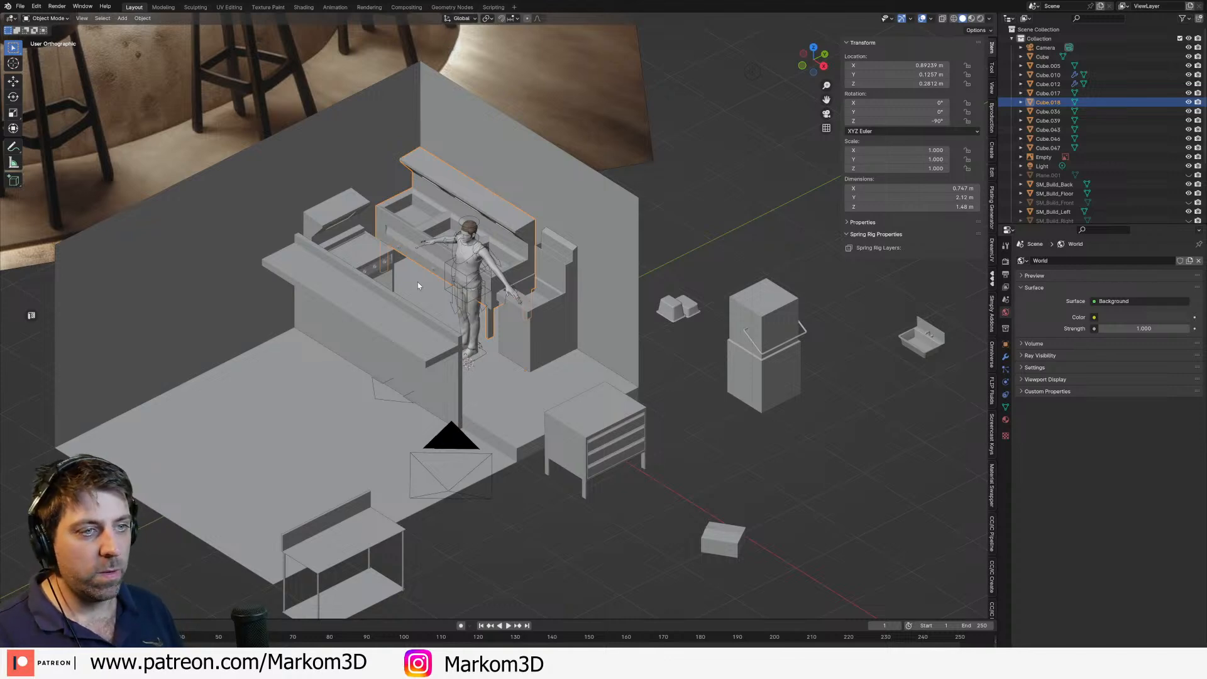
scroll(418, 282, down, 5)
scroll(431, 292, up, 10)
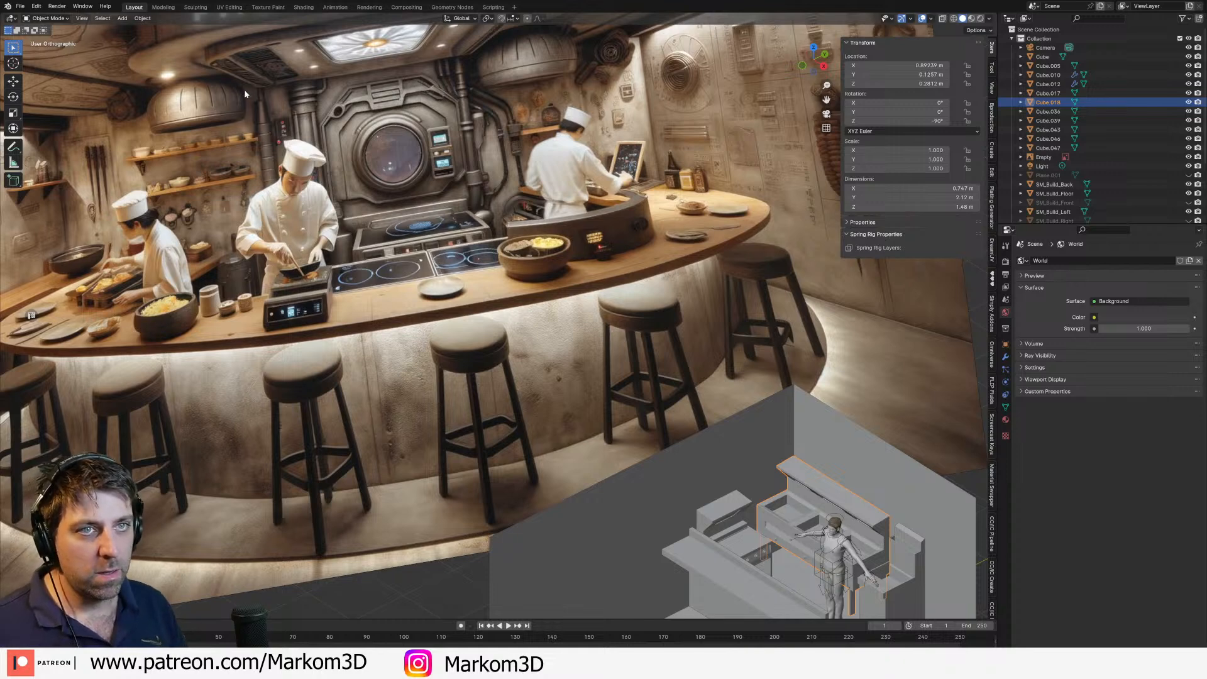
Step: Compare the high-backed unit beside the character with the cooking stations and counter in the reference image
shift+middle_drag(523, 208, 567, 211)
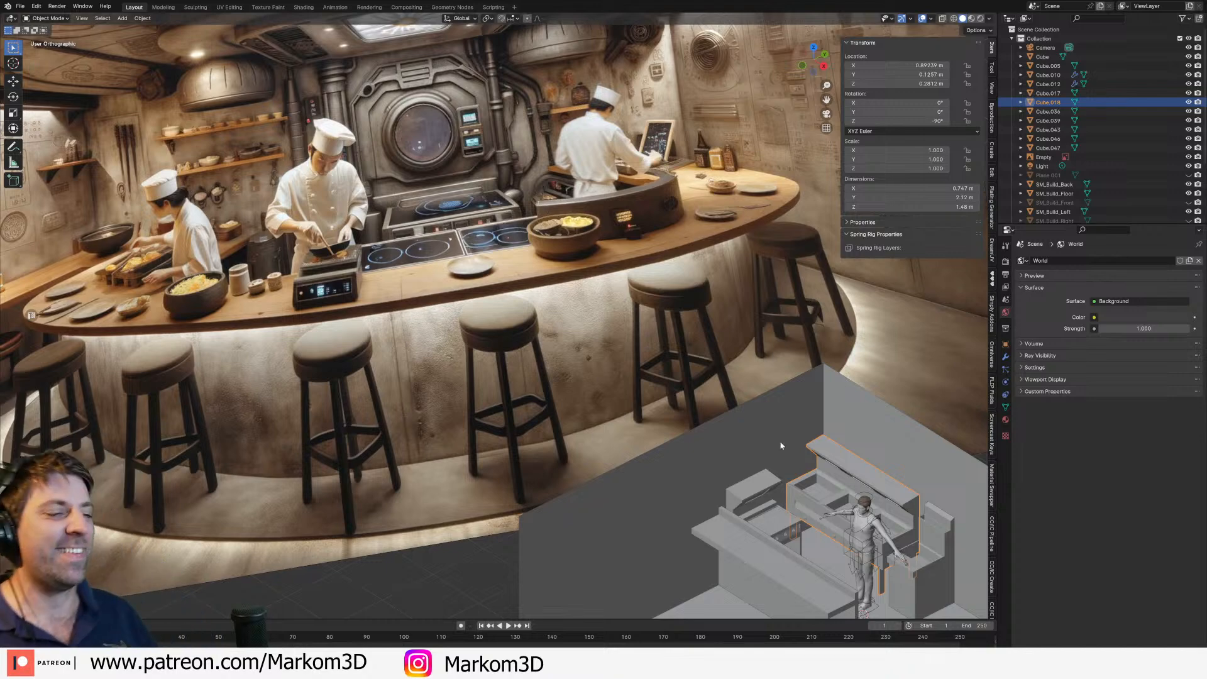
shift+middle_drag(757, 425, 514, 309)
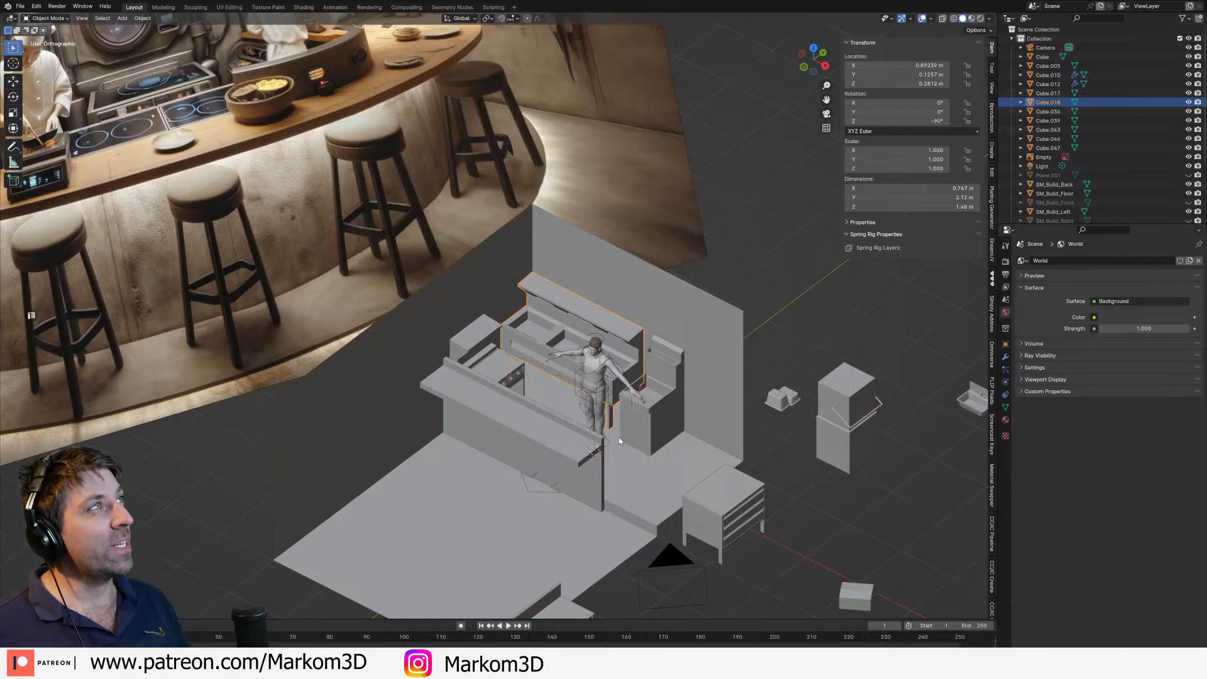
scroll(619, 436, up, 6)
click(629, 417)
scroll(627, 406, up, 1)
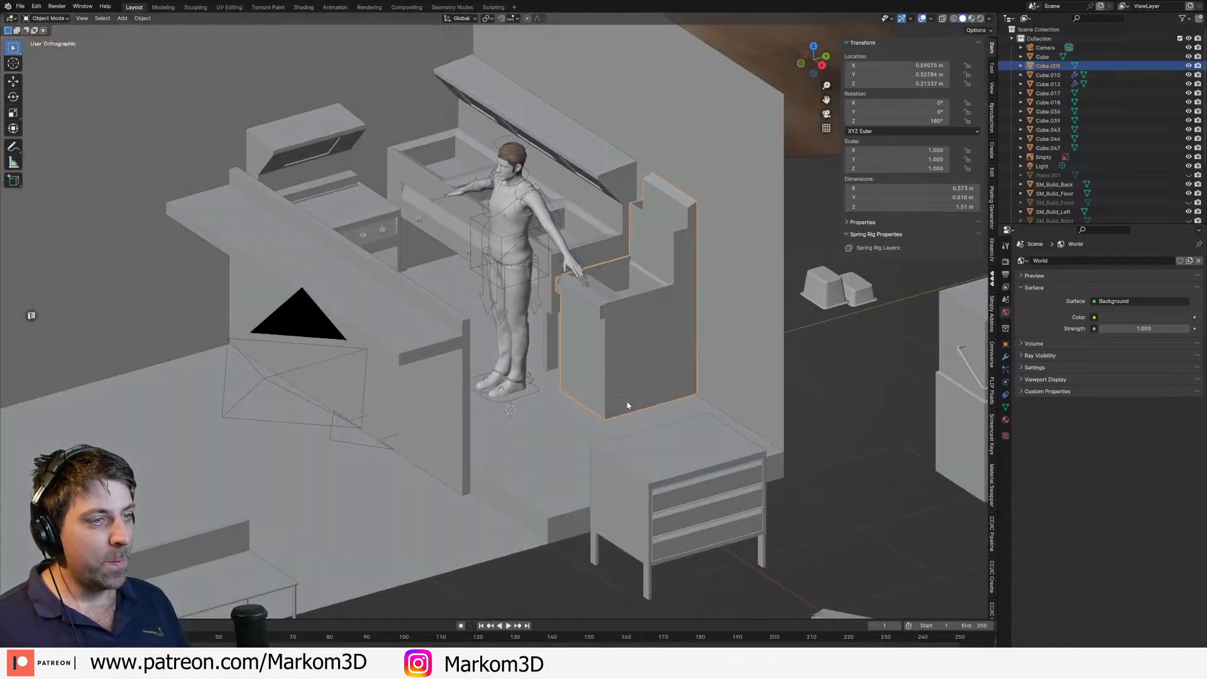
scroll(628, 406, up, 2)
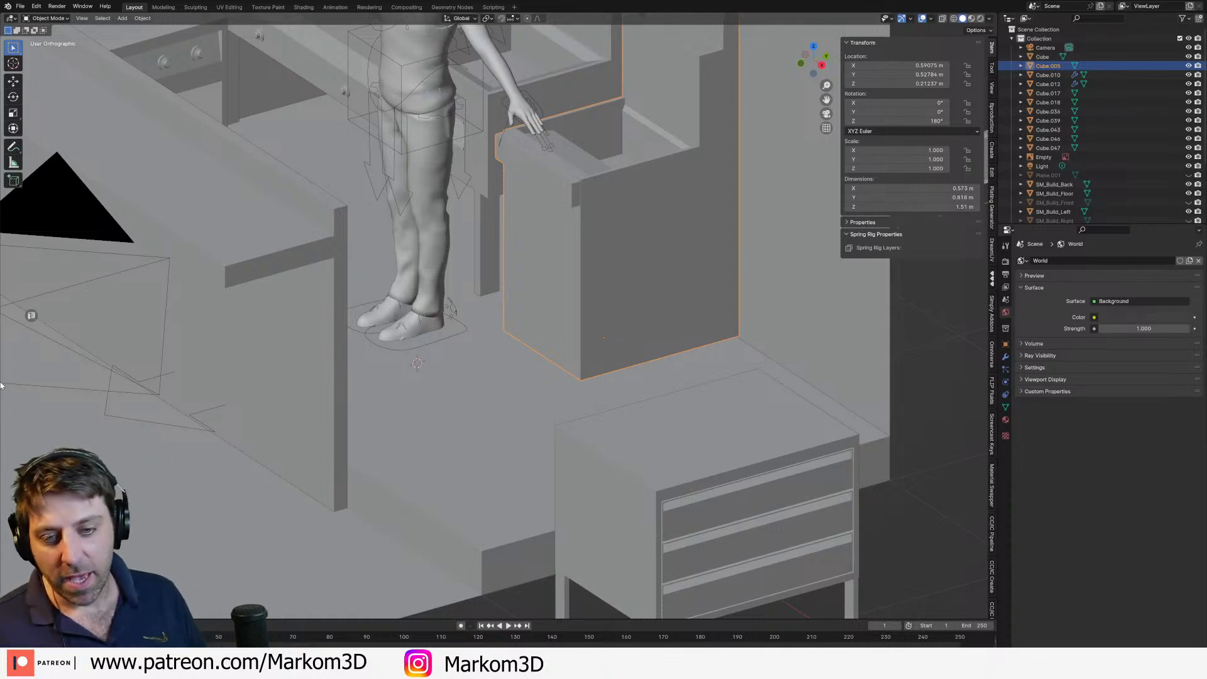
scroll(509, 395, down, 7)
shift+middle_drag(340, 277, 628, 551)
scroll(493, 270, up, 2)
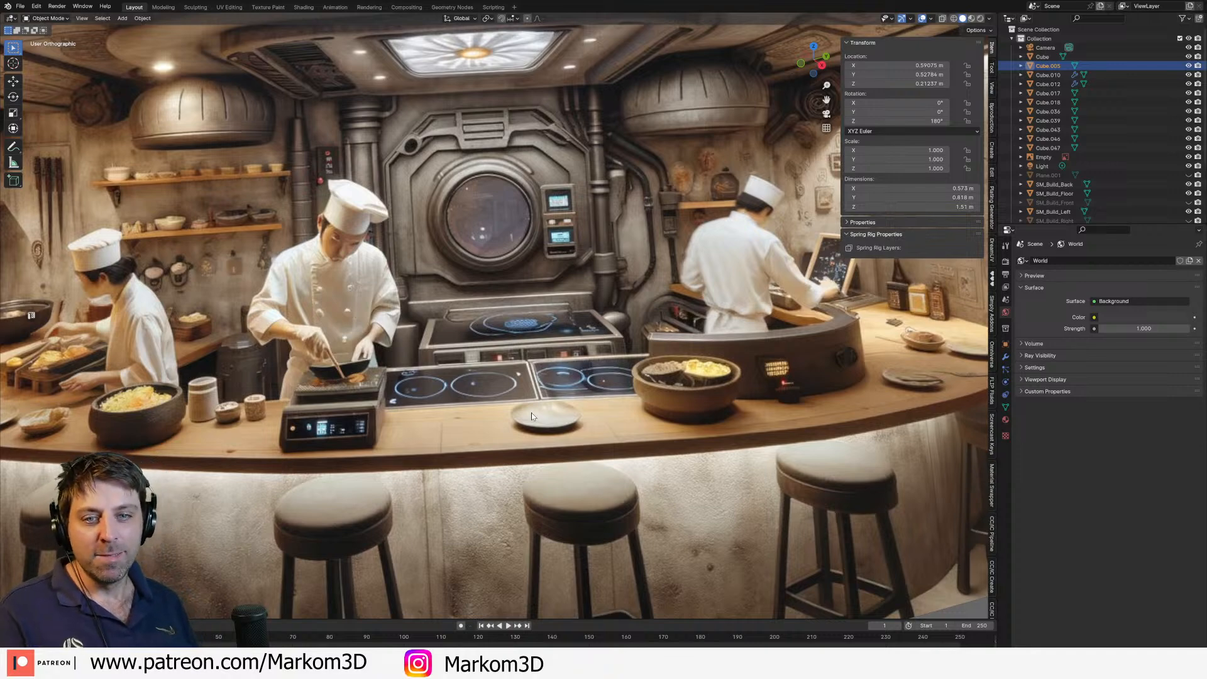
shift+middle_drag(612, 451, 597, 345)
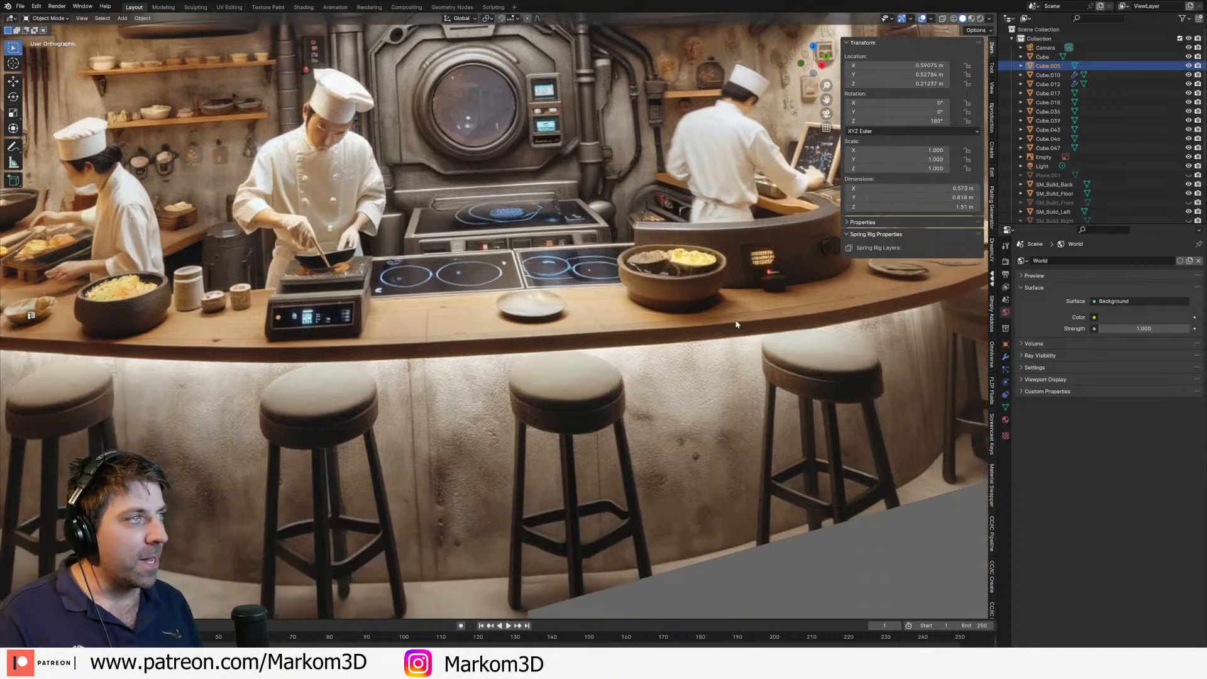
Step: Inspect the high-backed unit and the long bench along the back wall up close around the character
scroll(738, 323, down, 4)
middle_drag(676, 435, 719, 446)
scroll(585, 330, down, 7)
scroll(704, 383, up, 14)
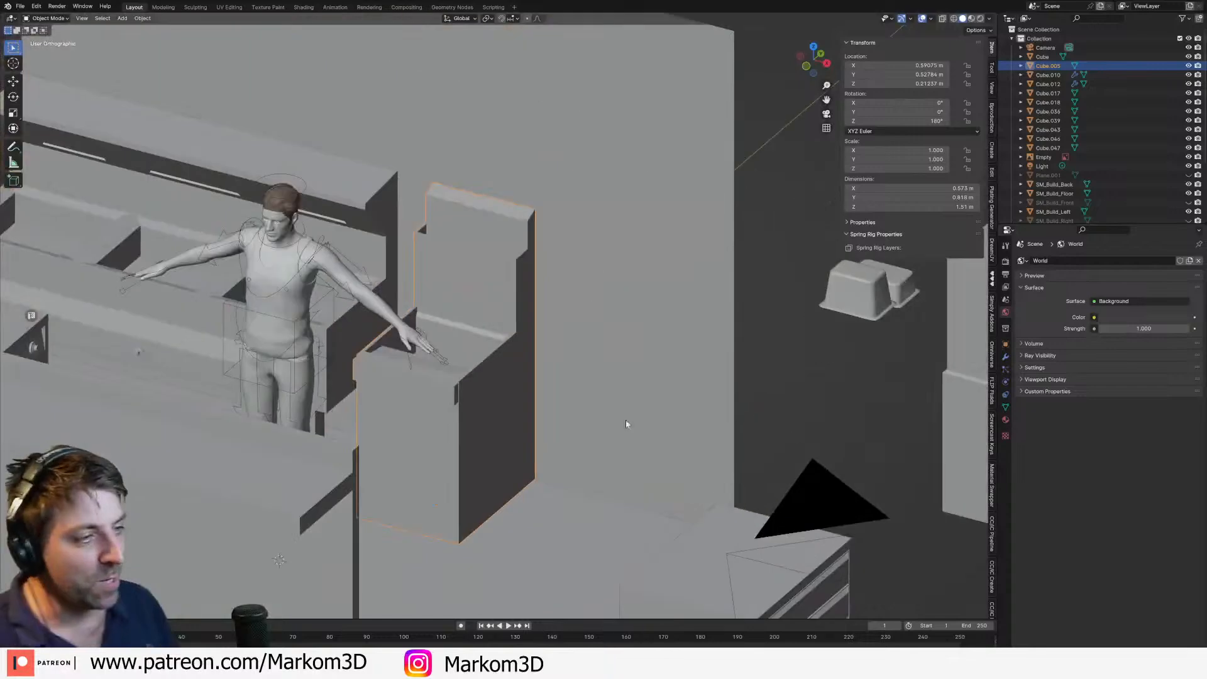
scroll(625, 420, down, 1)
shift+middle_drag(348, 357, 499, 373)
click(407, 350)
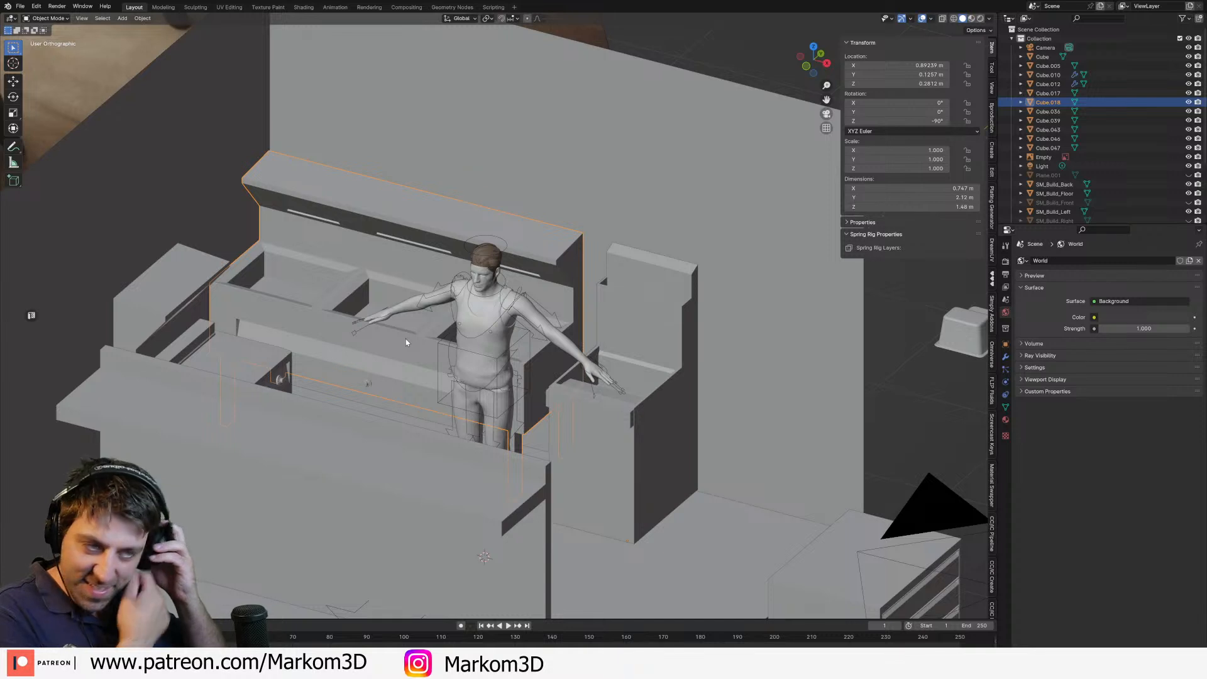
scroll(393, 327, down, 2)
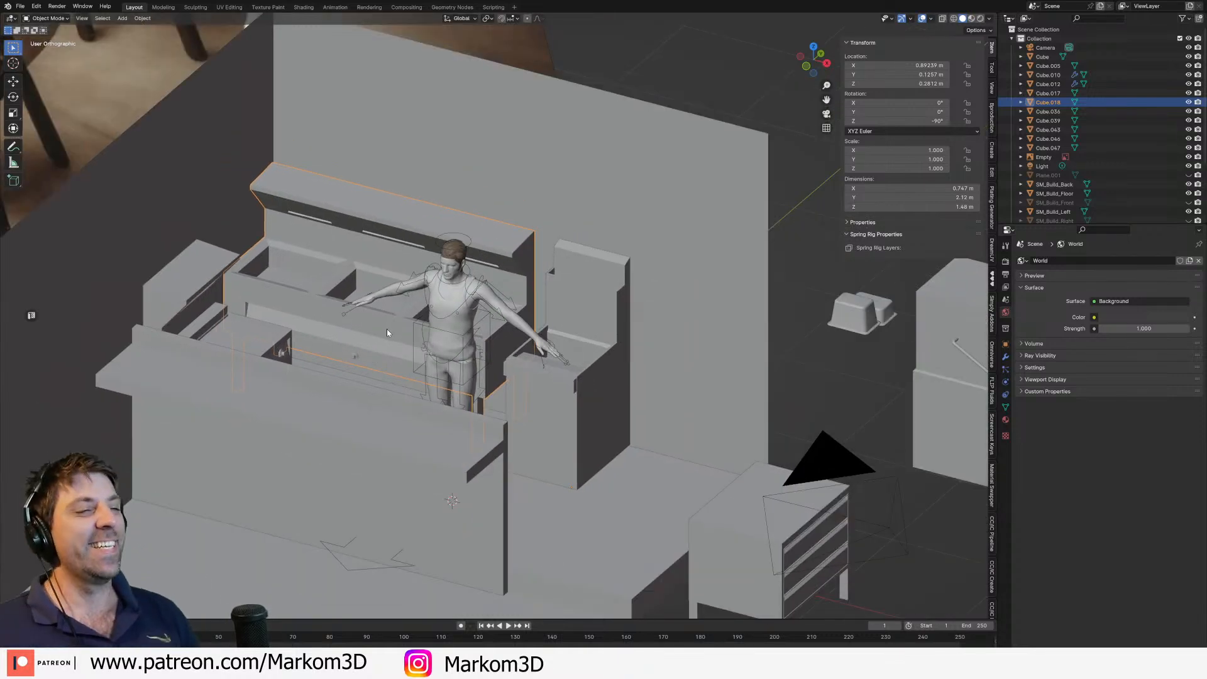
Step: Compare the stove unit at the end of the counter with the cooktop layout in the reference image
scroll(387, 330, down, 2)
middle_drag(410, 373, 283, 226)
scroll(283, 226, down, 3)
shift+middle_drag(283, 226, 432, 328)
scroll(432, 328, up, 2)
scroll(432, 327, up, 1)
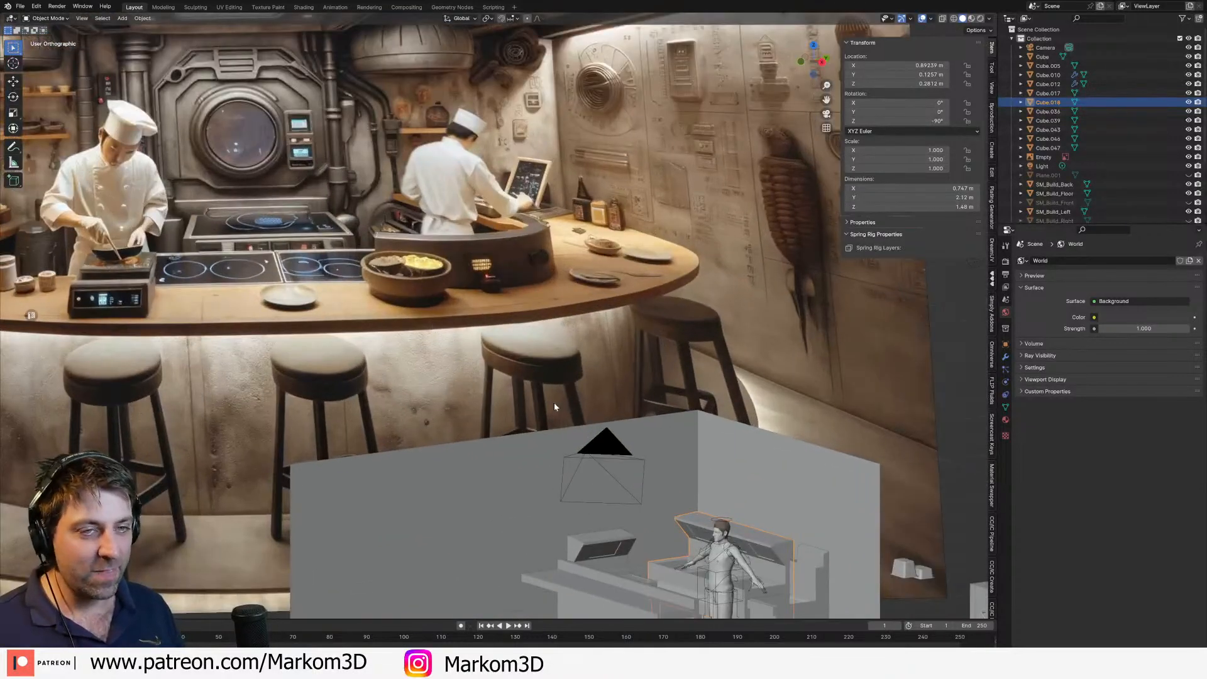
shift+middle_drag(626, 466, 518, 374)
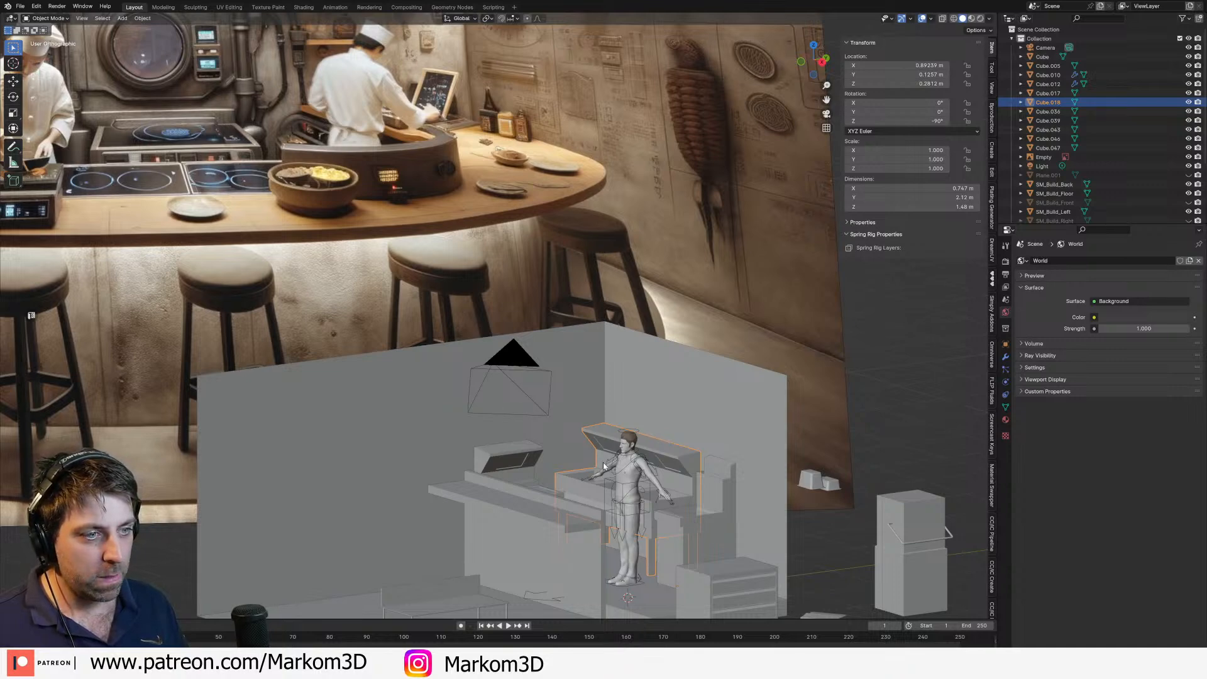
middle_drag(604, 466, 584, 472)
click(588, 486)
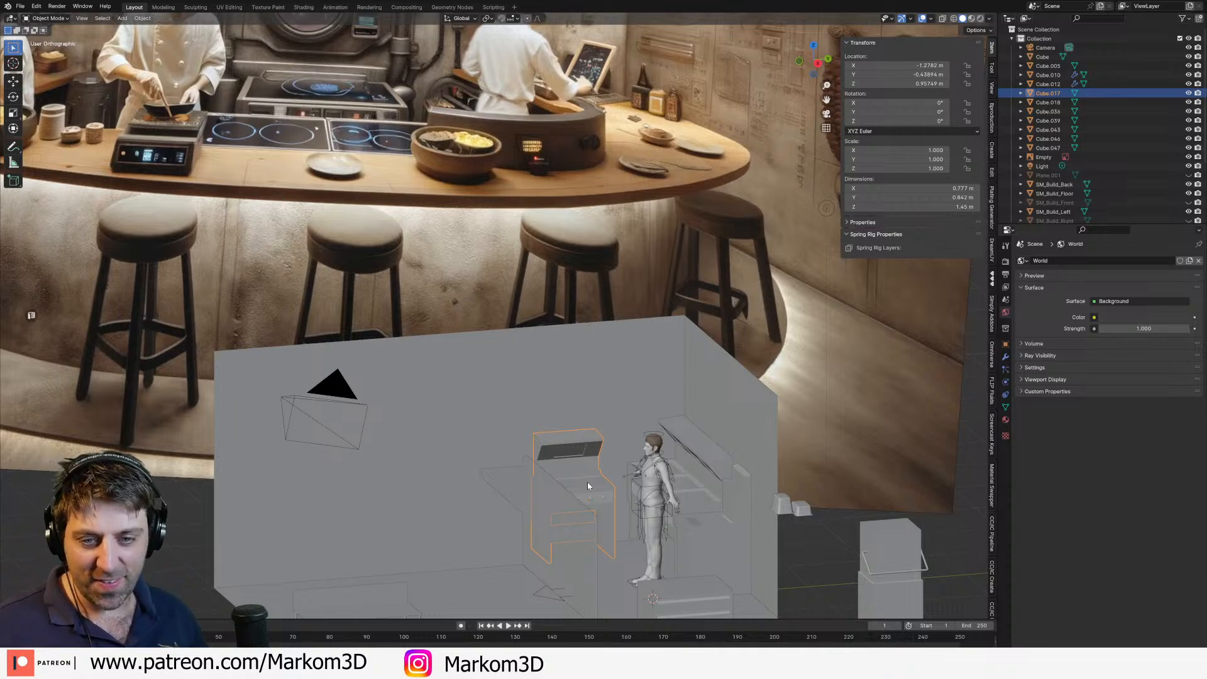
middle_drag(587, 485, 585, 455)
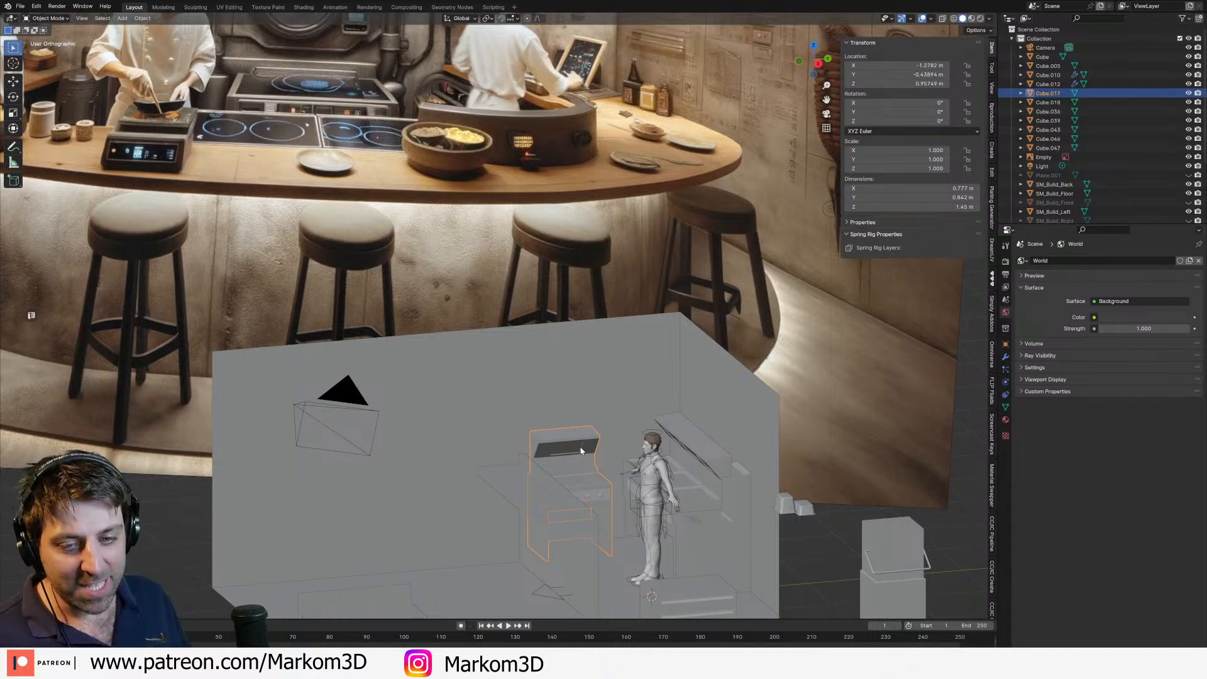
middle_drag(586, 448, 605, 466)
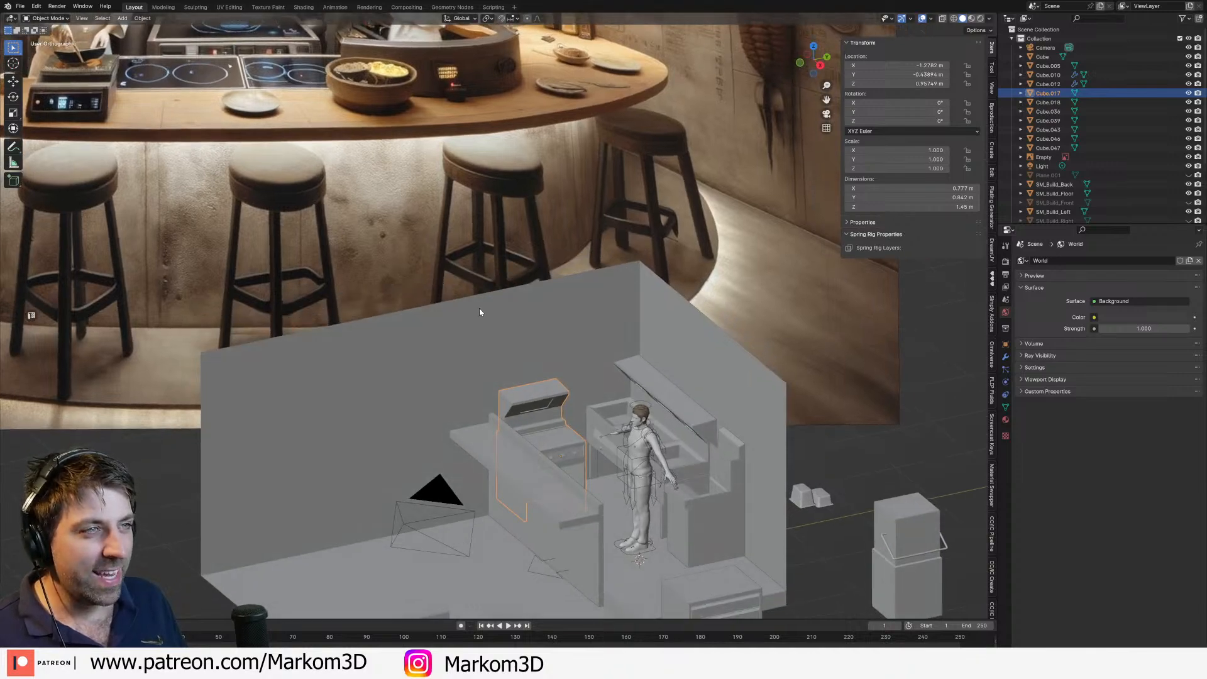
shift+middle_drag(480, 312, 478, 379)
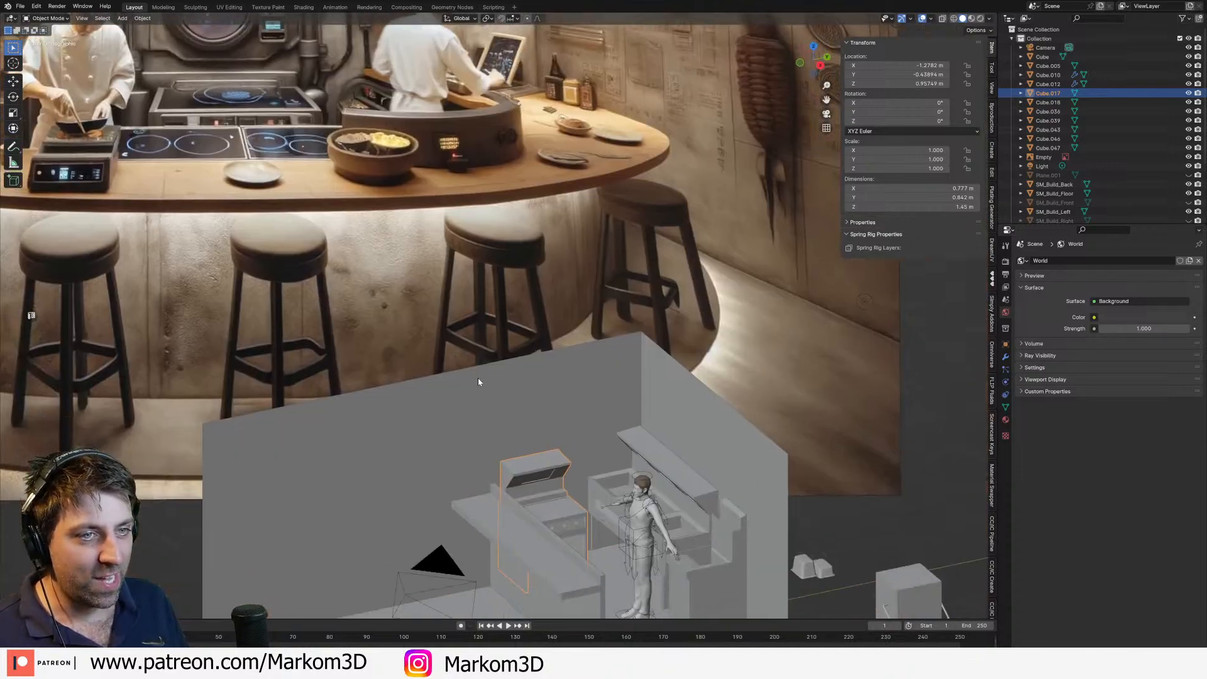
scroll(478, 380, down, 1)
middle_drag(584, 480, 625, 493)
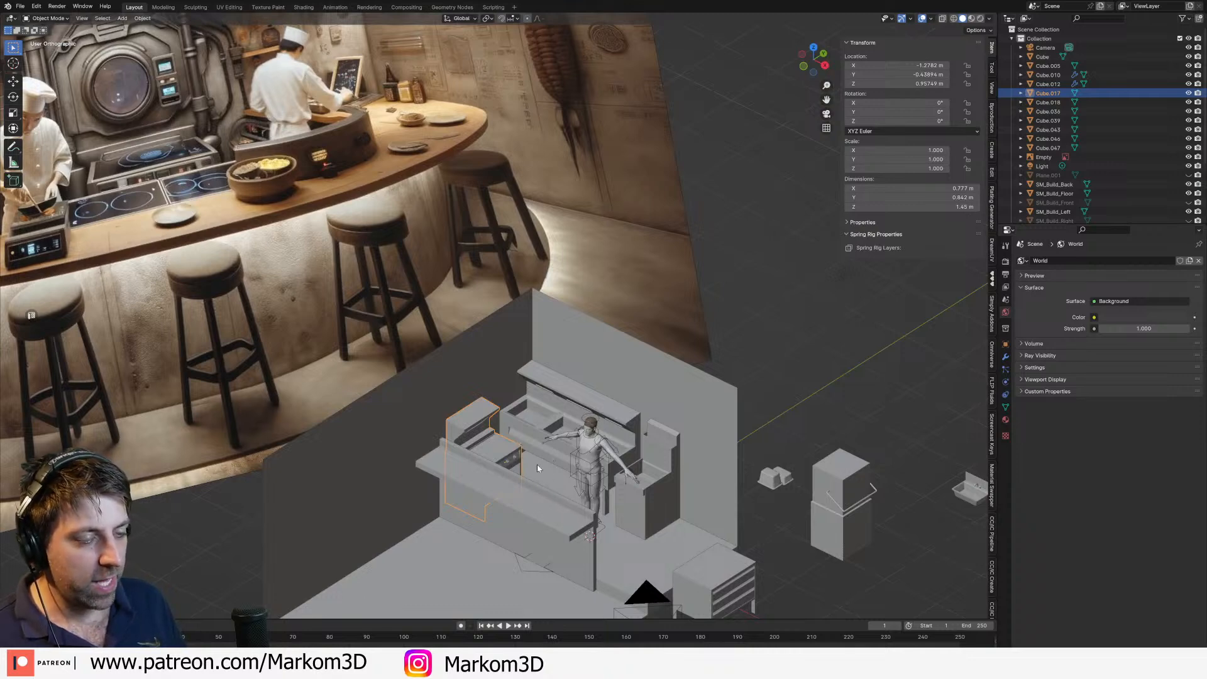
shift+middle_drag(130, 137, 183, 198)
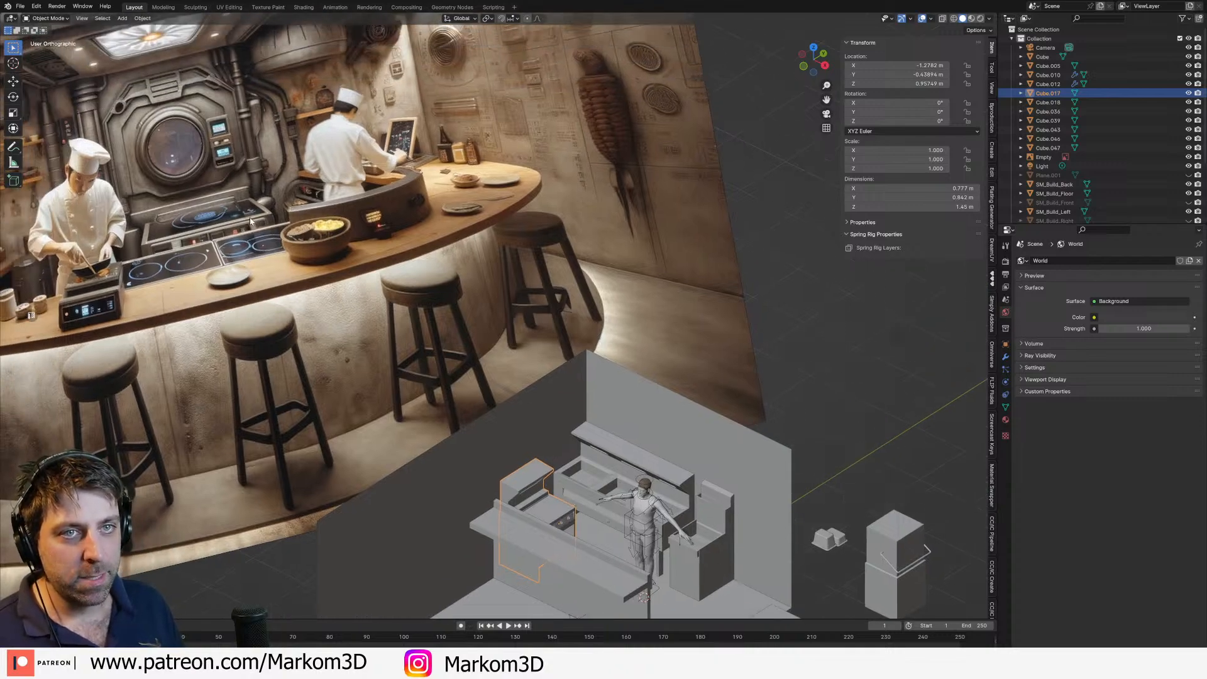
Step: Add a cube mesh and, from the top view, move it clear of the room to X 7 m, Y -3 m
middle_drag(652, 576, 704, 540)
key(shift+a)
mouse_move(566, 409)
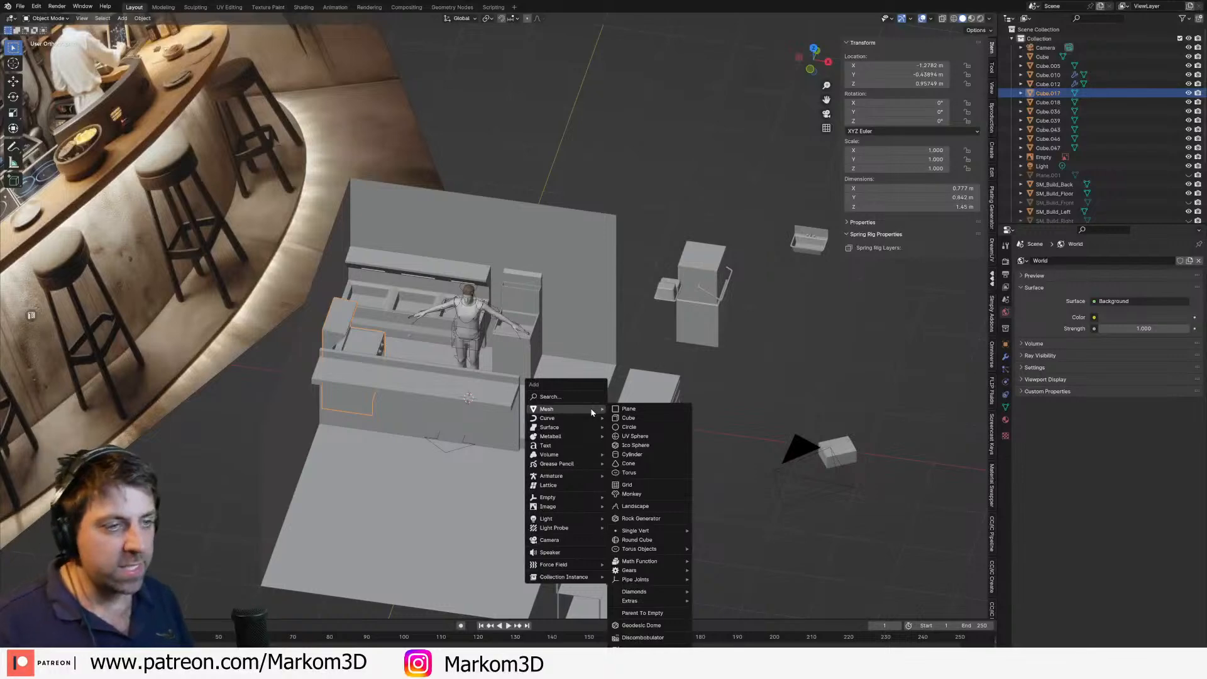
click(633, 420)
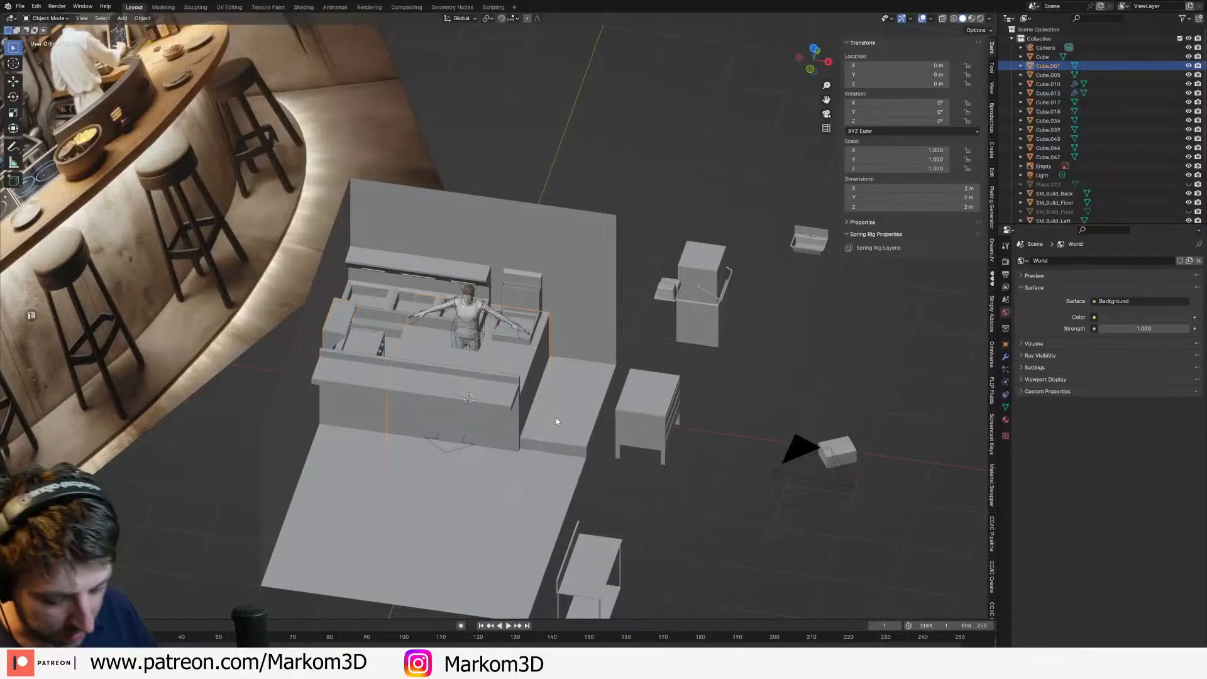
scroll(556, 420, down, 3)
key(KP_7)
key(g)
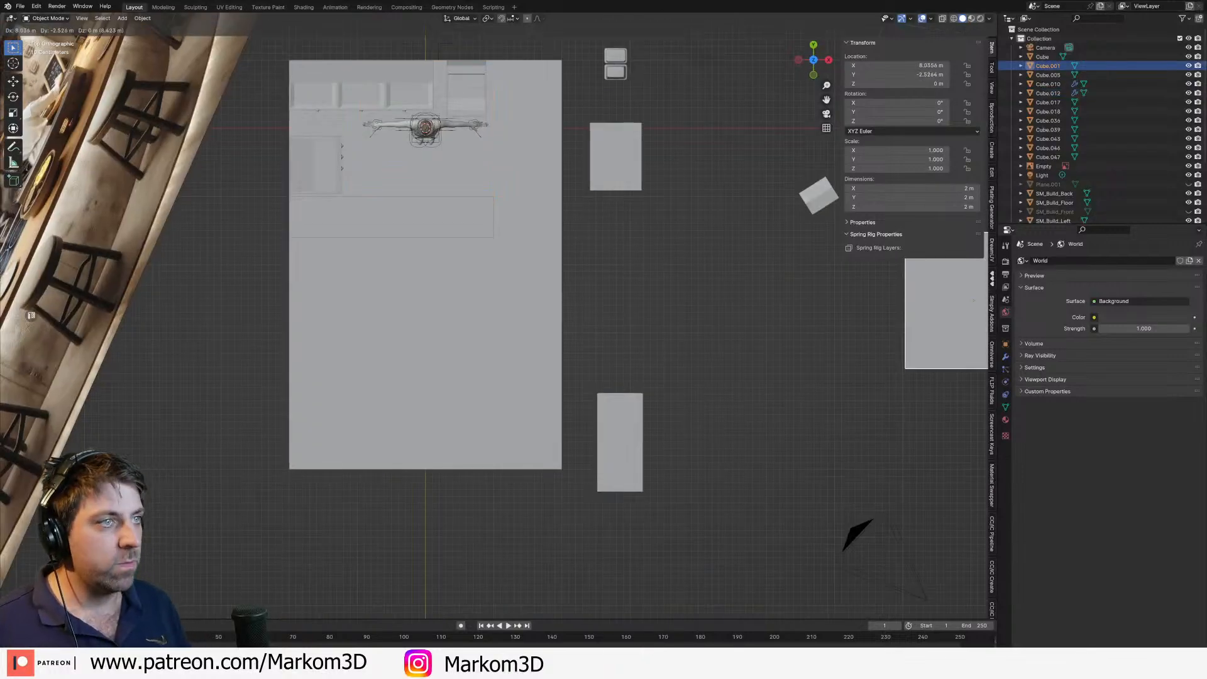
click(36, 19)
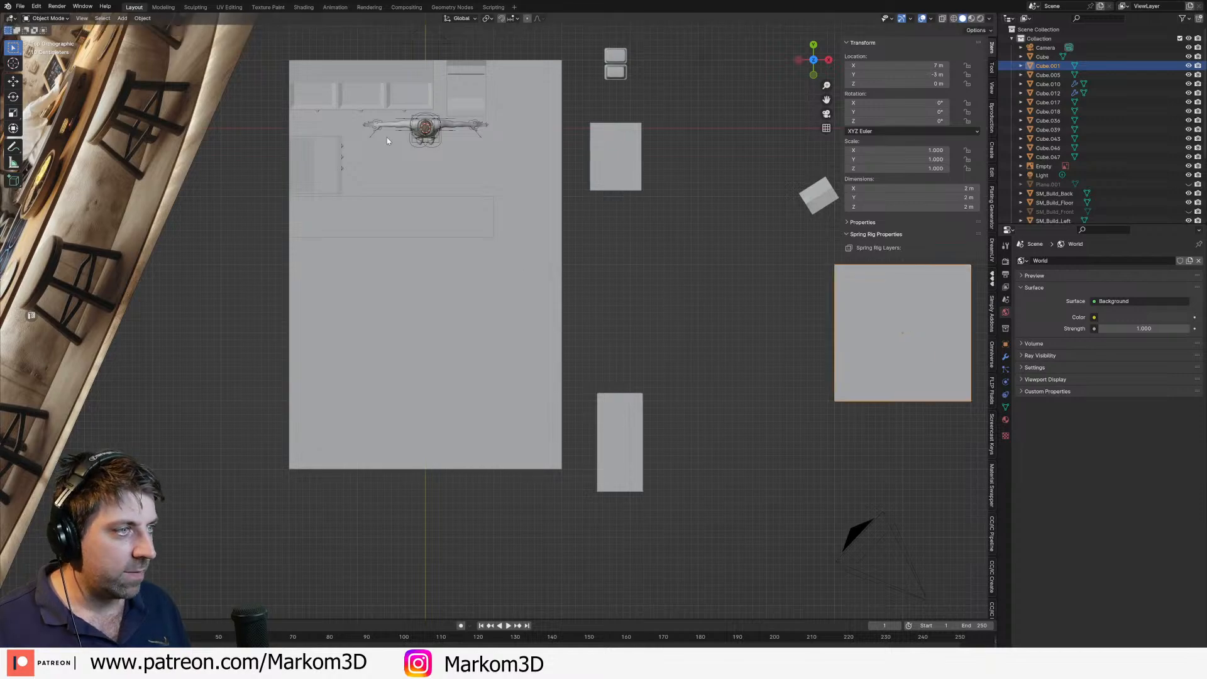
Step: In edit mode, raise the whole cube mesh 1 m along Z so its base sits at the object's origin
middle_drag(785, 404, 712, 309)
scroll(769, 439, up, 3)
shift+middle_drag(770, 440, 679, 264)
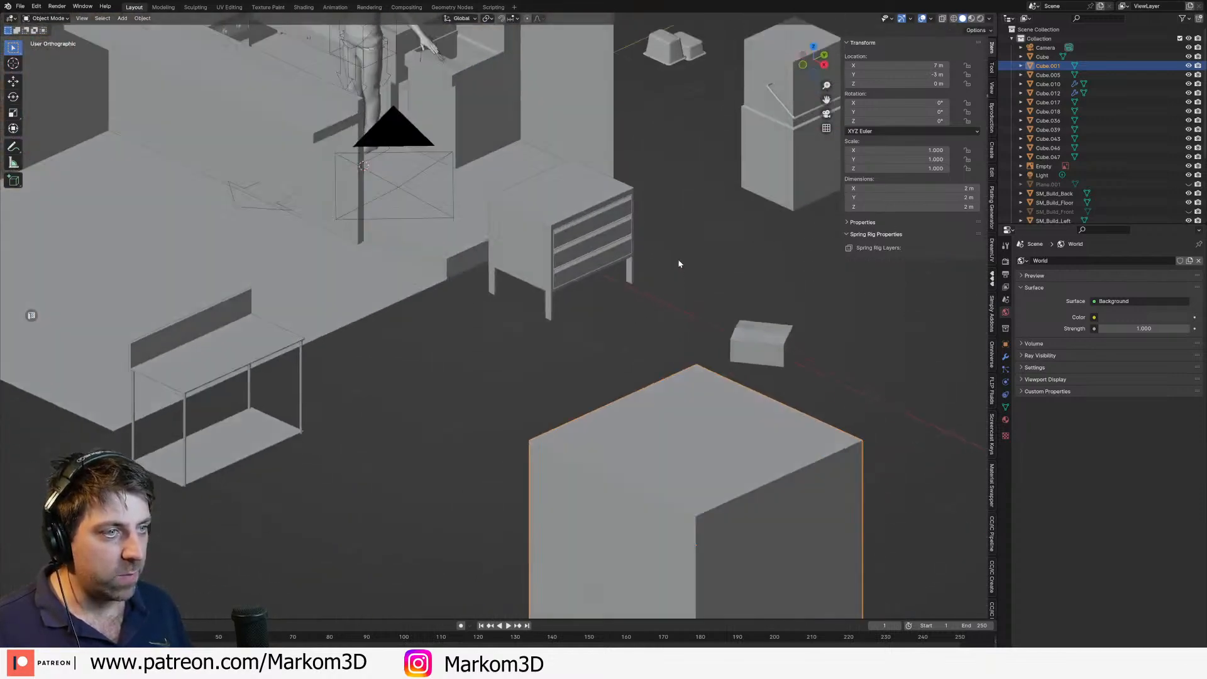
middle_drag(679, 310, 676, 398)
key(Tab)
scroll(718, 305, down, 3)
key(g)
key(z)
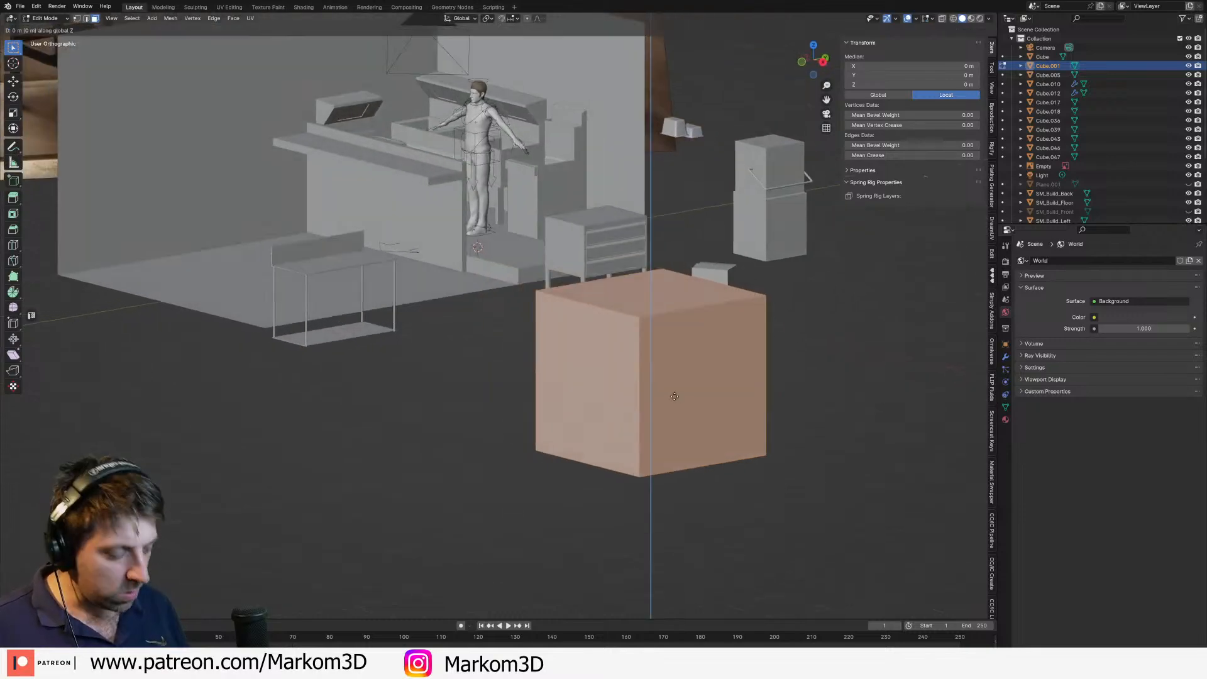
key(1)
key(Return)
Step: Move the cube's side face nearest the room 1 m along X to halve its depth
middle_drag(688, 301, 844, 409)
click(675, 284)
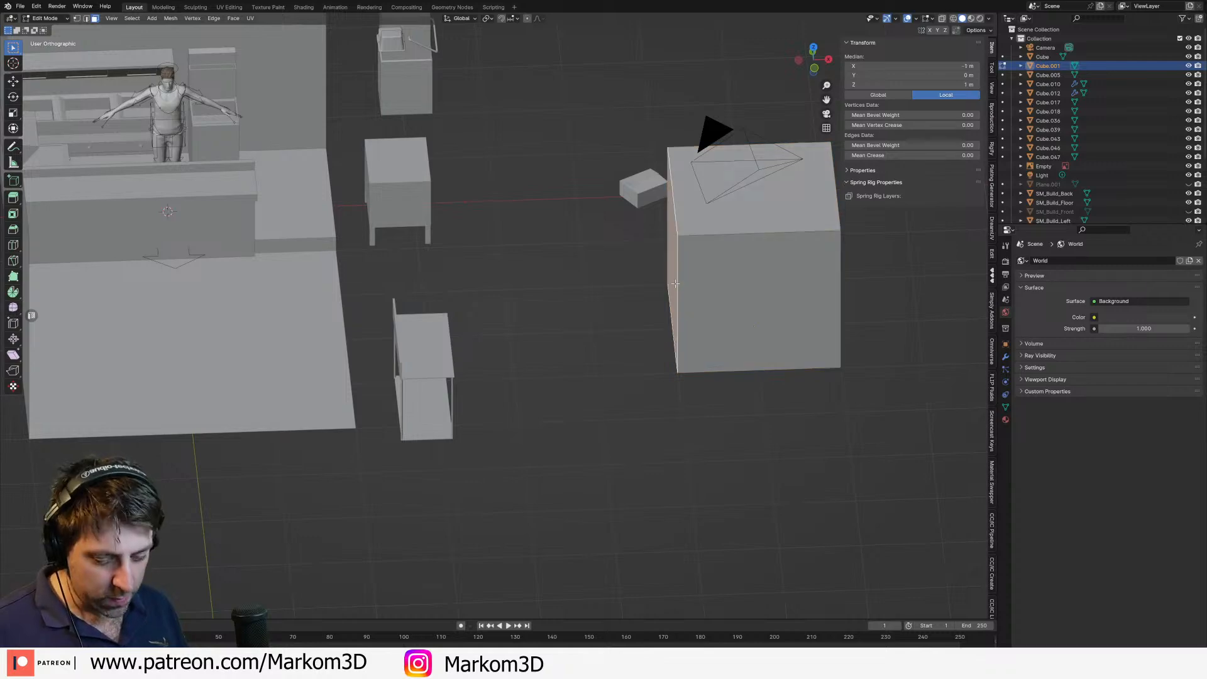
text(gyx1)
key(Return)
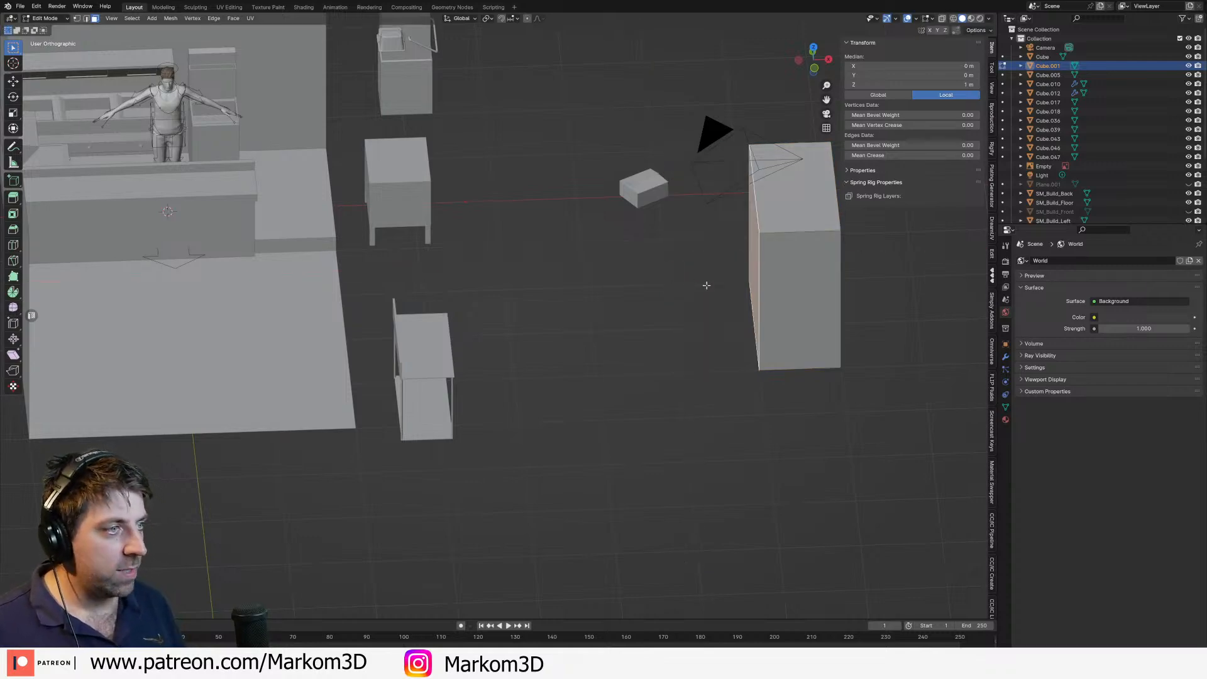
Step: Add one horizontal loop cut around the box, centred at half its height
middle_drag(706, 286, 609, 260)
scroll(740, 330, up, 2)
middle_drag(643, 353, 550, 375)
shift+middle_drag(550, 375, 630, 360)
scroll(637, 363, up, 1)
click(556, 379)
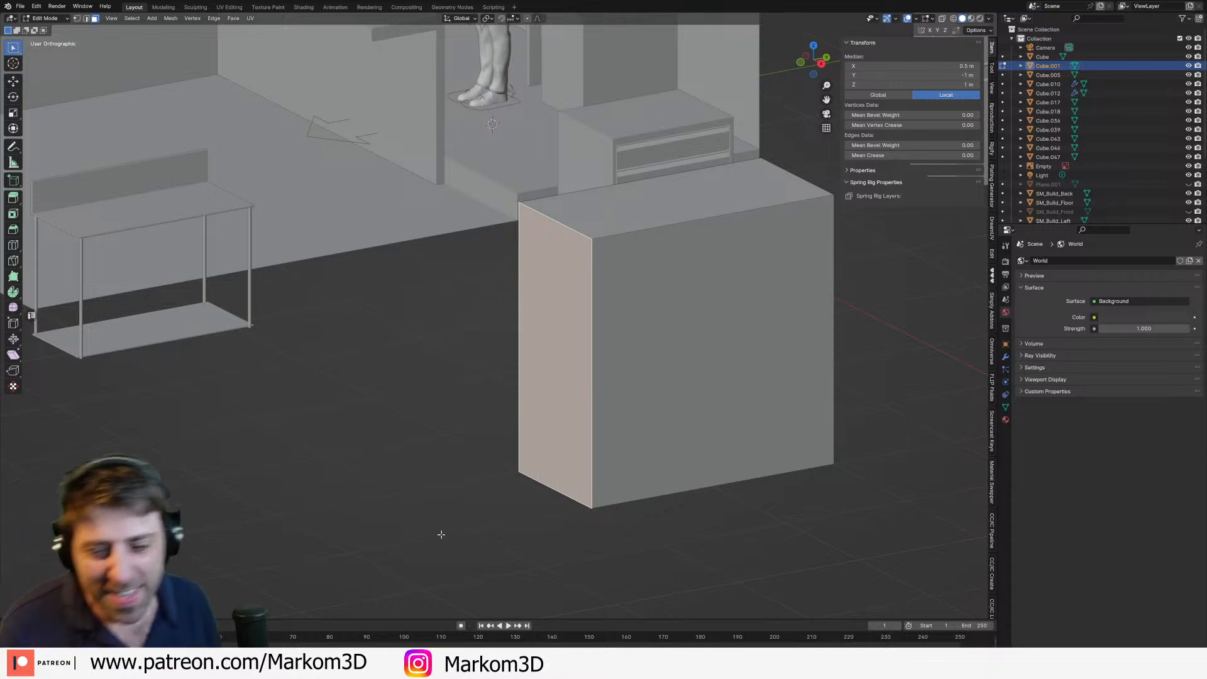
shift+middle_drag(619, 361, 561, 393)
click(605, 349)
scroll(561, 393, up, 3)
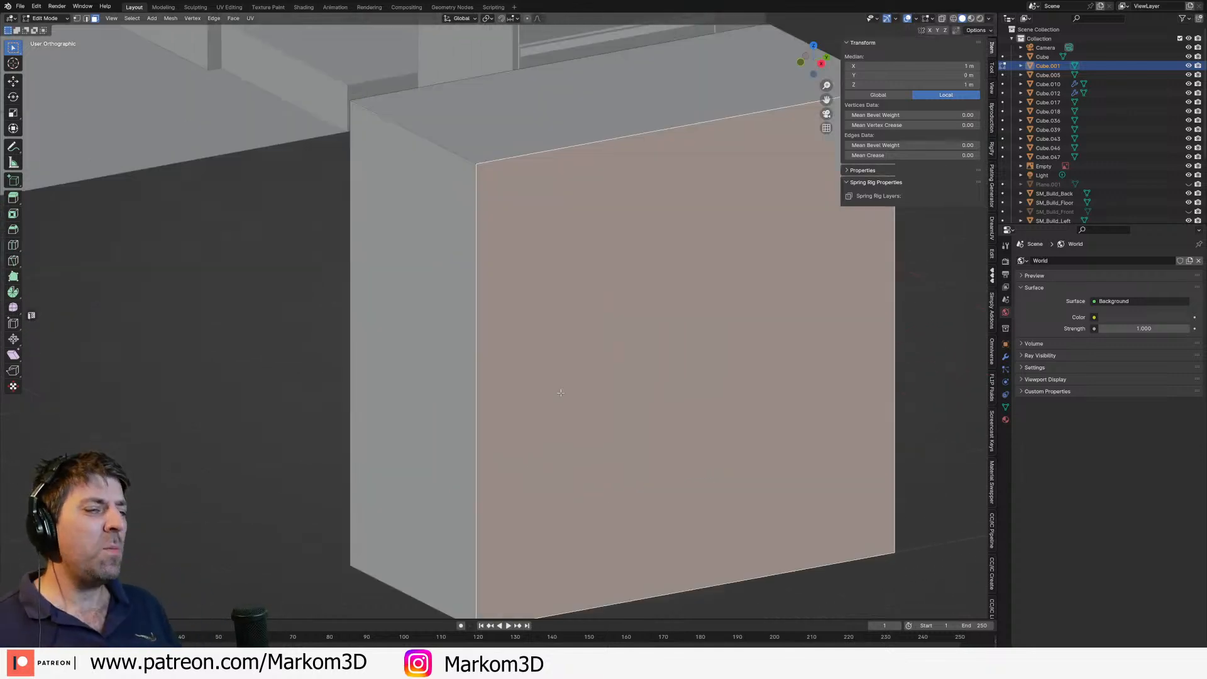
key(ctrl+r)
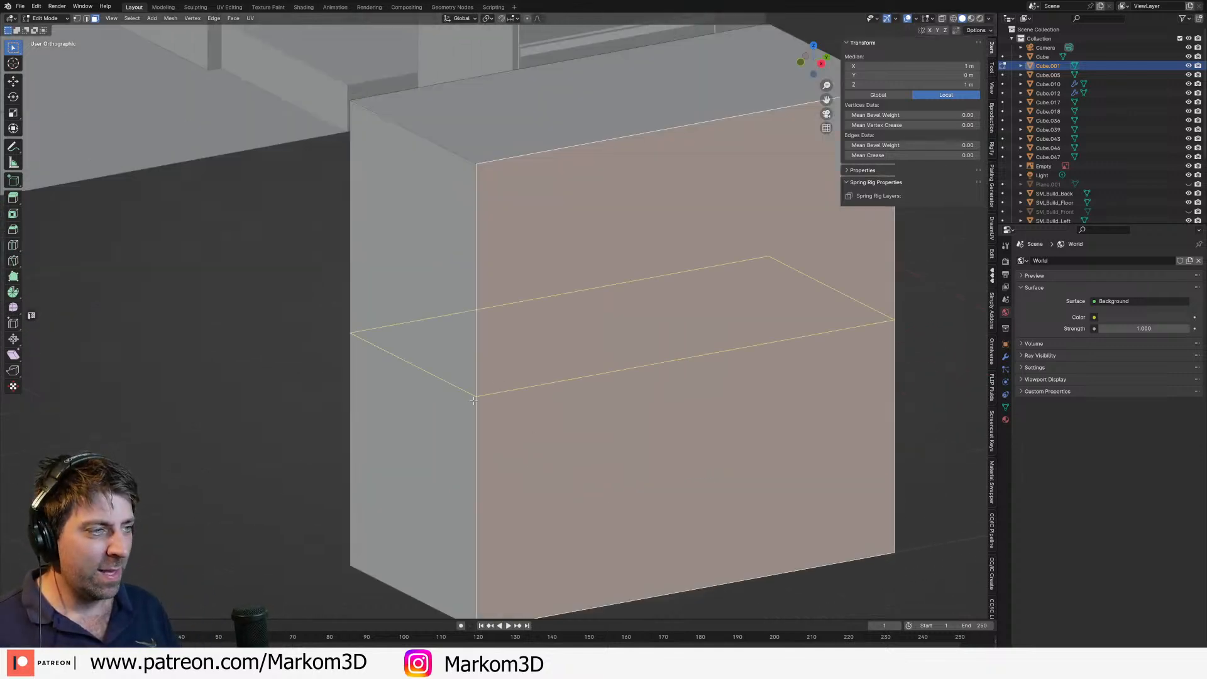
scroll(474, 401, up, 1)
scroll(474, 400, down, 1)
click(474, 400)
right_click(474, 400)
Step: Add two evenly spaced horizontal loop cuts to the upper half of the box
key(ctrl+r)
scroll(477, 288, up, 1)
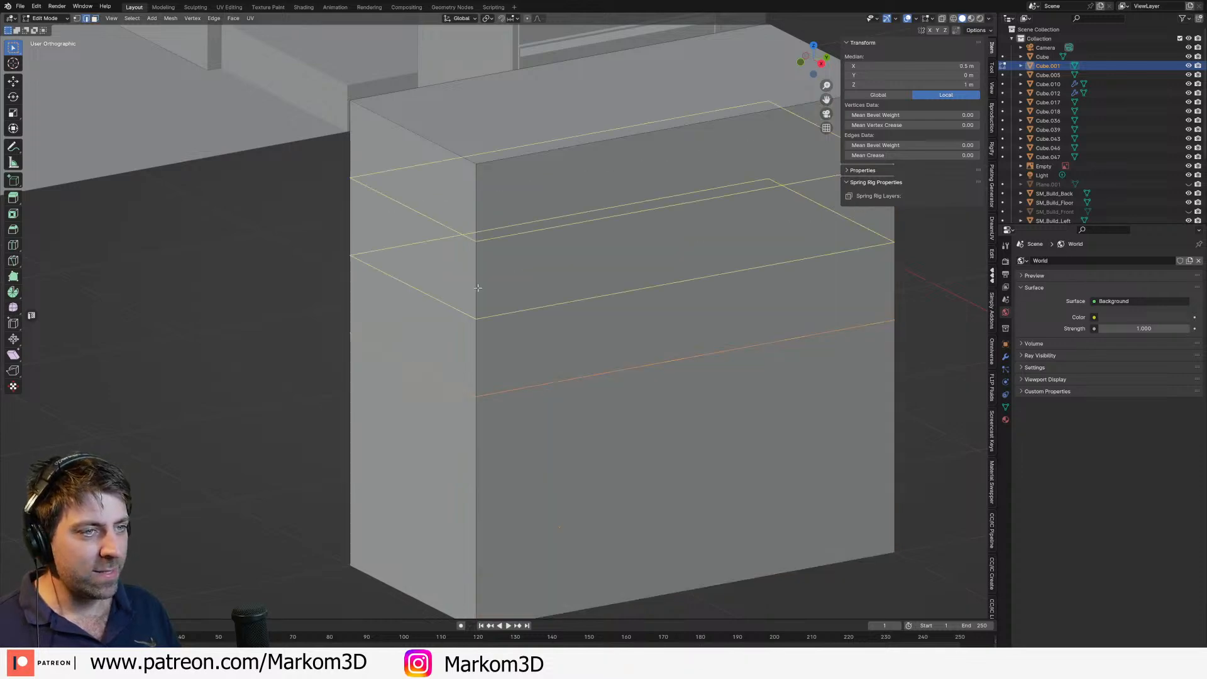
click(478, 288)
right_click(478, 288)
shift+middle_drag(546, 347, 520, 286)
scroll(517, 369, down, 4)
Step: Inset the three upper faces on the box's long outer side as one panel, leaving a thin border
key(3)
shift+middle_drag(519, 287, 488, 352)
scroll(487, 352, up, 3)
click(497, 327)
shift+click(507, 364)
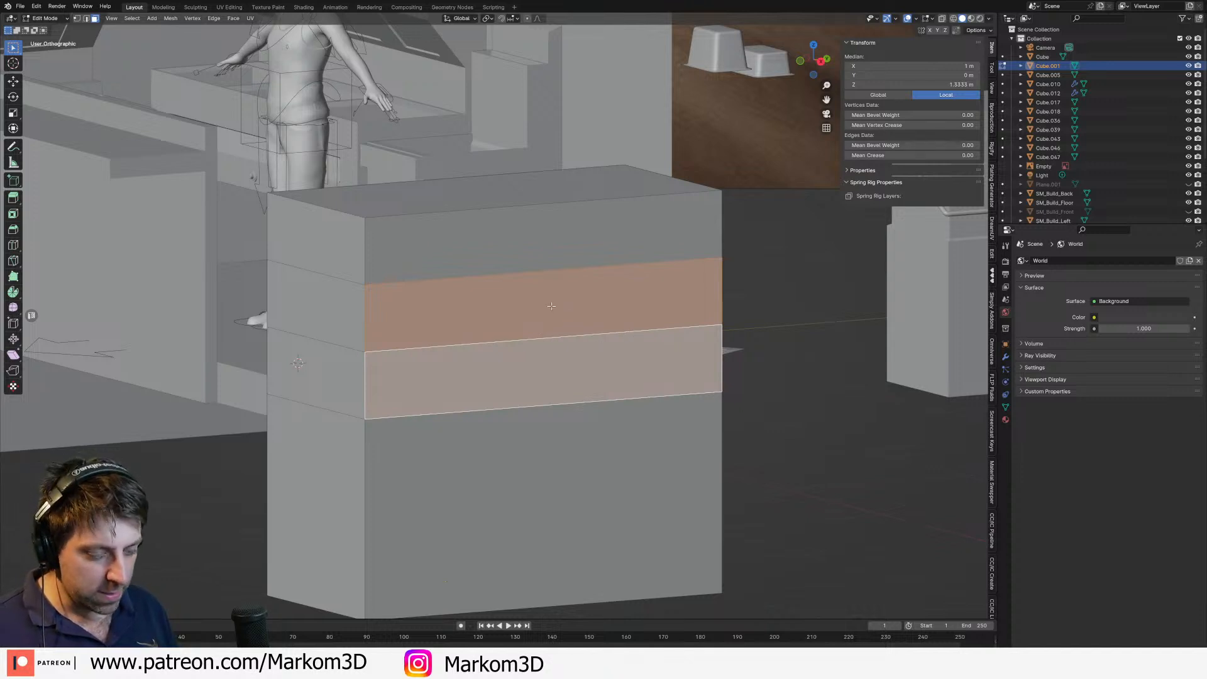
shift+click(551, 248)
shift+middle_drag(713, 405, 662, 429)
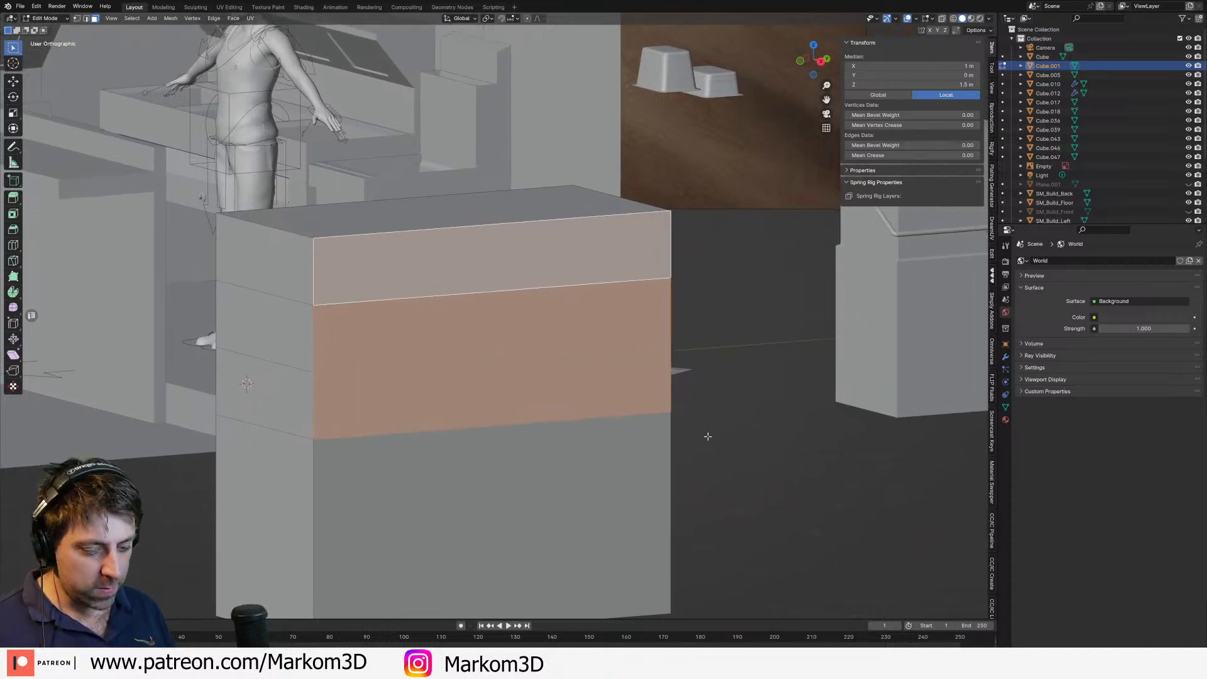
key(i)
click(705, 435)
Step: Extrude the inset panel inward almost to the back, and add a lengthwise loop cut close to the opening's edge
middle_drag(701, 431, 667, 417)
key(e)
click(668, 443)
click(659, 409)
key(ctrl+r)
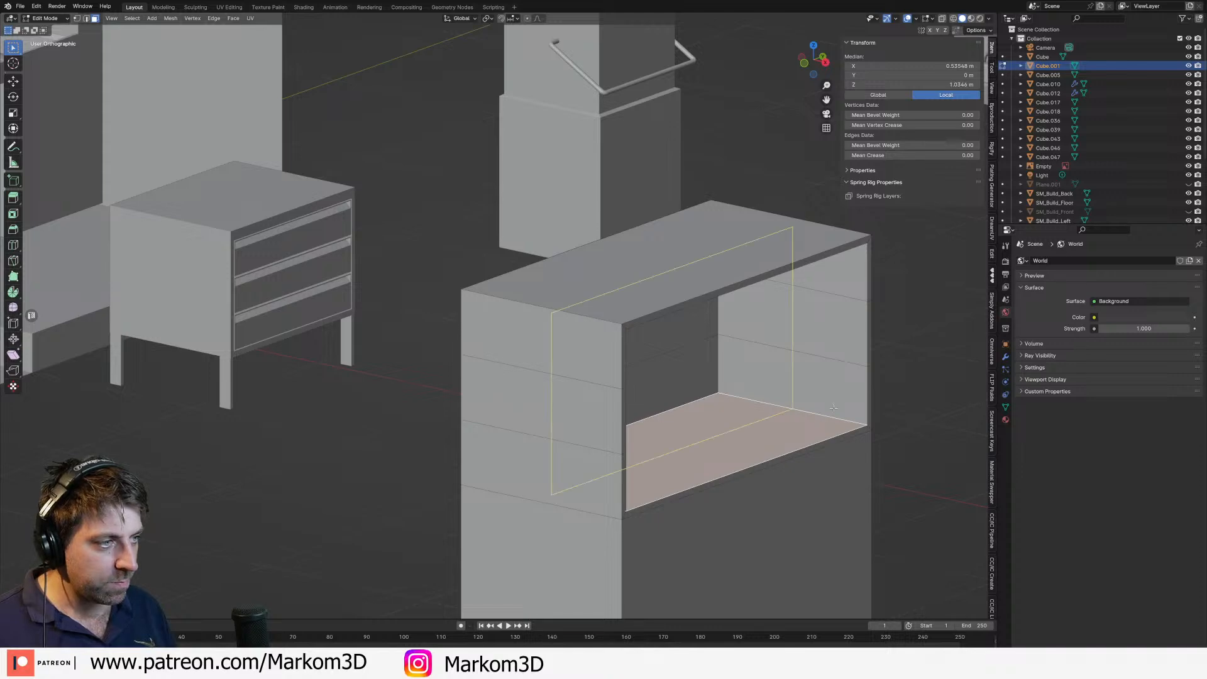
click(817, 417)
click(904, 432)
Step: Extrude the recess floor behind the narrow front lip downward to a local Z of about 0.47 m
key(3)
click(754, 441)
middle_drag(755, 441, 717, 497)
shift+middle_drag(716, 496, 775, 347)
key(s)
right_click(588, 506)
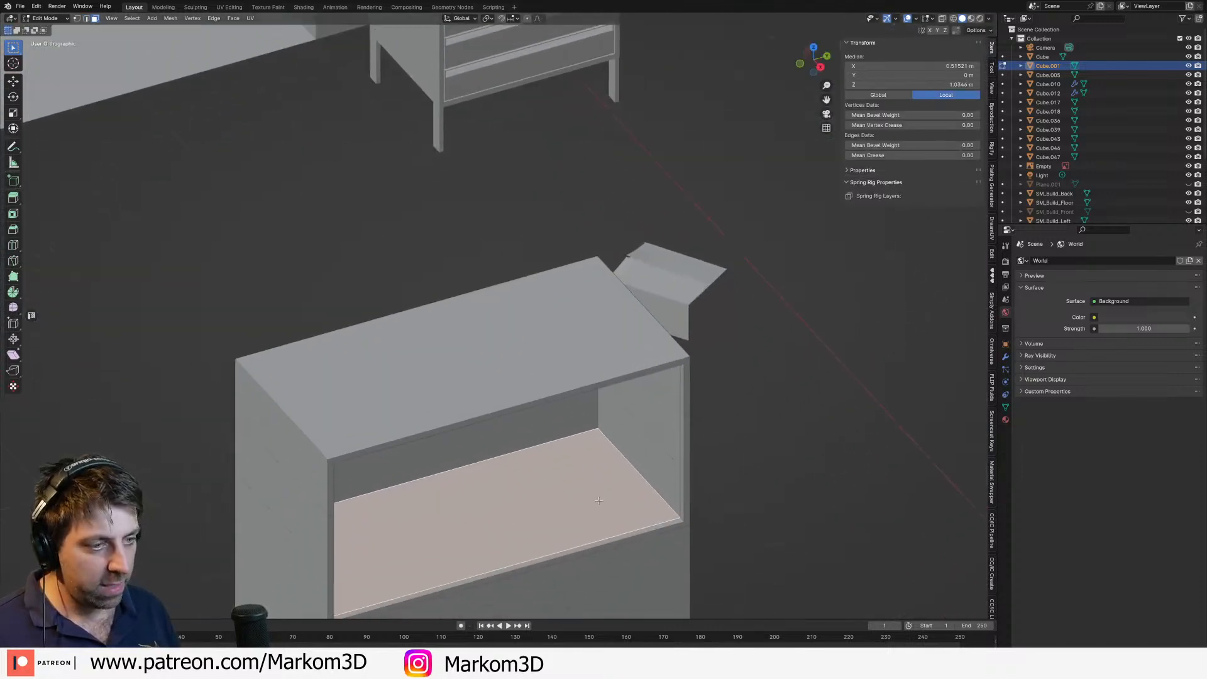
shift+middle_drag(602, 491, 653, 353)
key(e)
click(631, 454)
Step: Check the hollowed box's shape in object mode and return to editing its mesh
scroll(631, 454, down, 3)
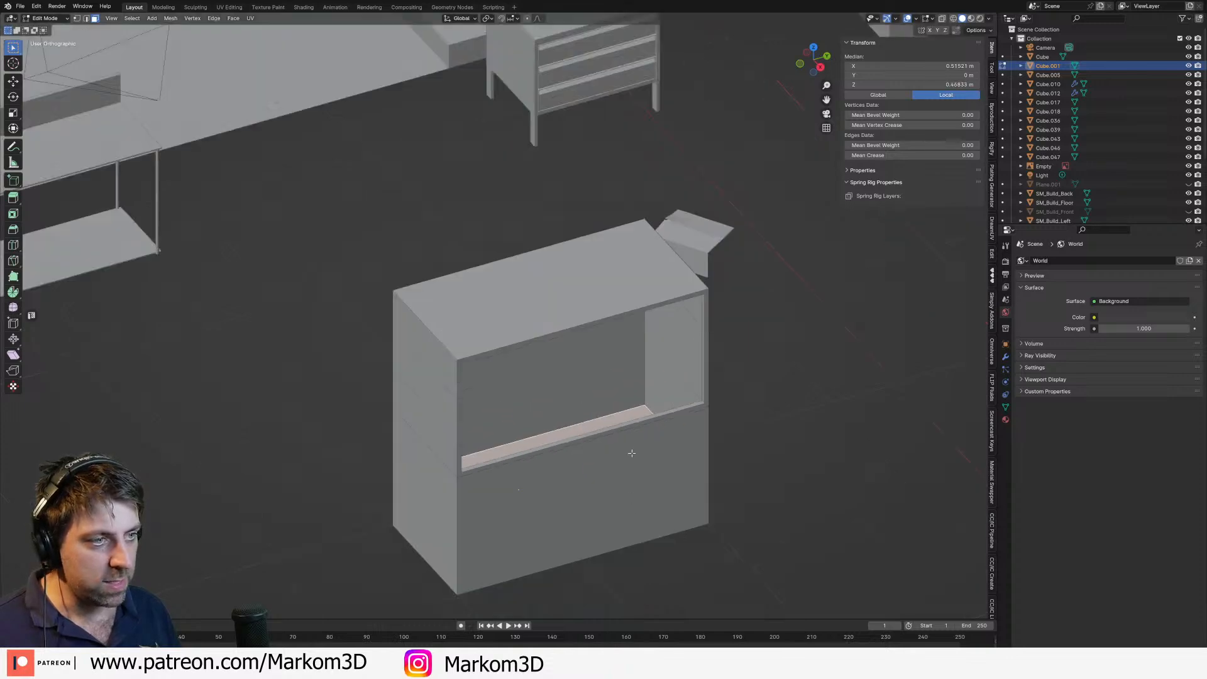
key(Tab)
middle_drag(631, 453, 658, 431)
scroll(606, 407, up, 2)
key(Tab)
shift+middle_drag(635, 379, 590, 380)
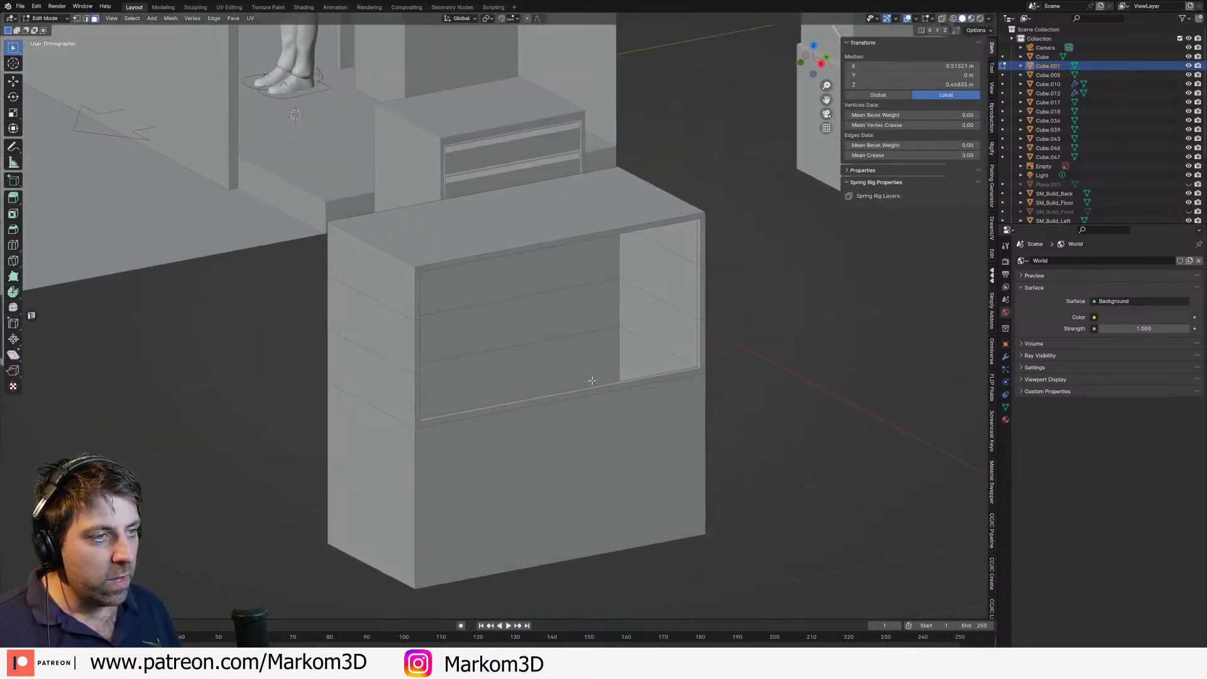
Step: Detach the three inner back faces of the recess and move them along X in front of the opening, to local X about 2.49 m
click(526, 295)
middle_drag(526, 307, 468, 262)
shift+click(468, 211)
click(468, 190)
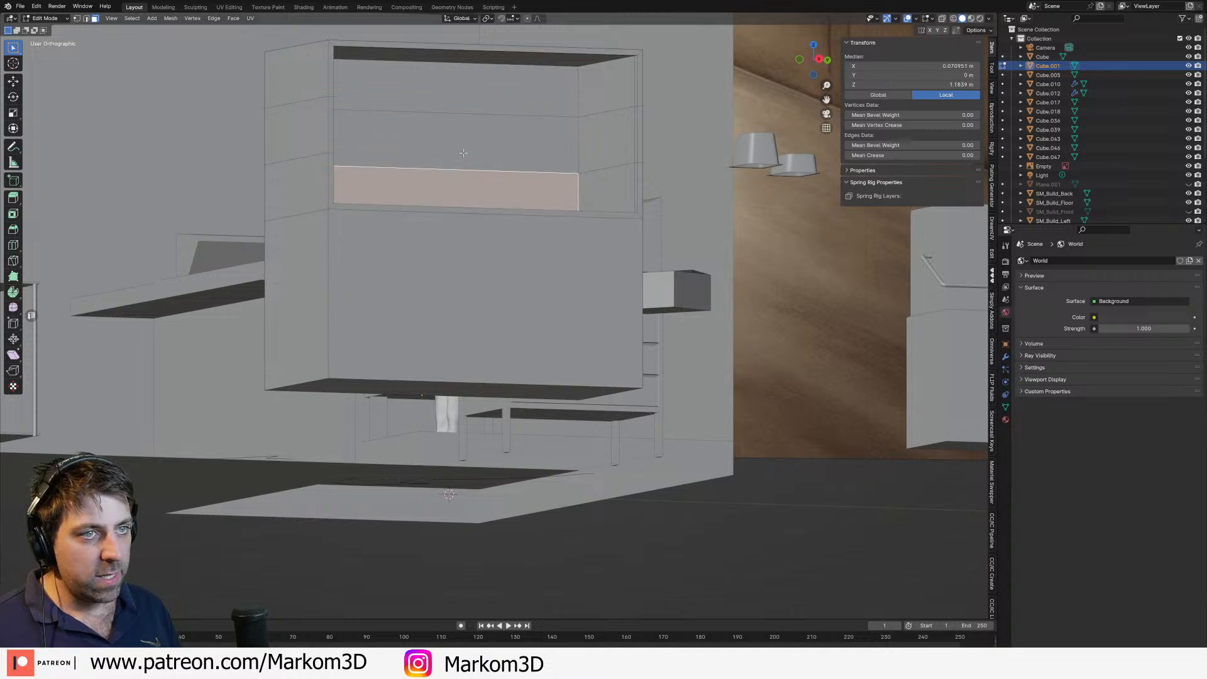
shift+click(468, 144)
shift+click(468, 93)
middle_drag(467, 93, 525, 240)
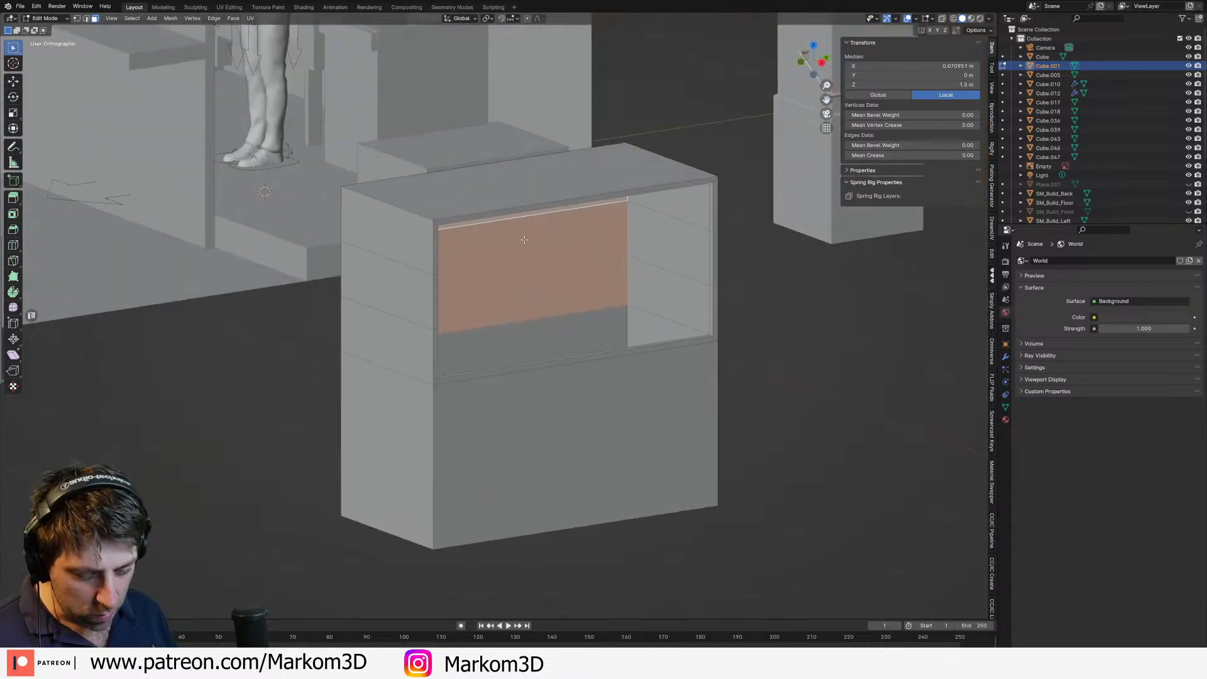
key(g)
key(y)
key(x)
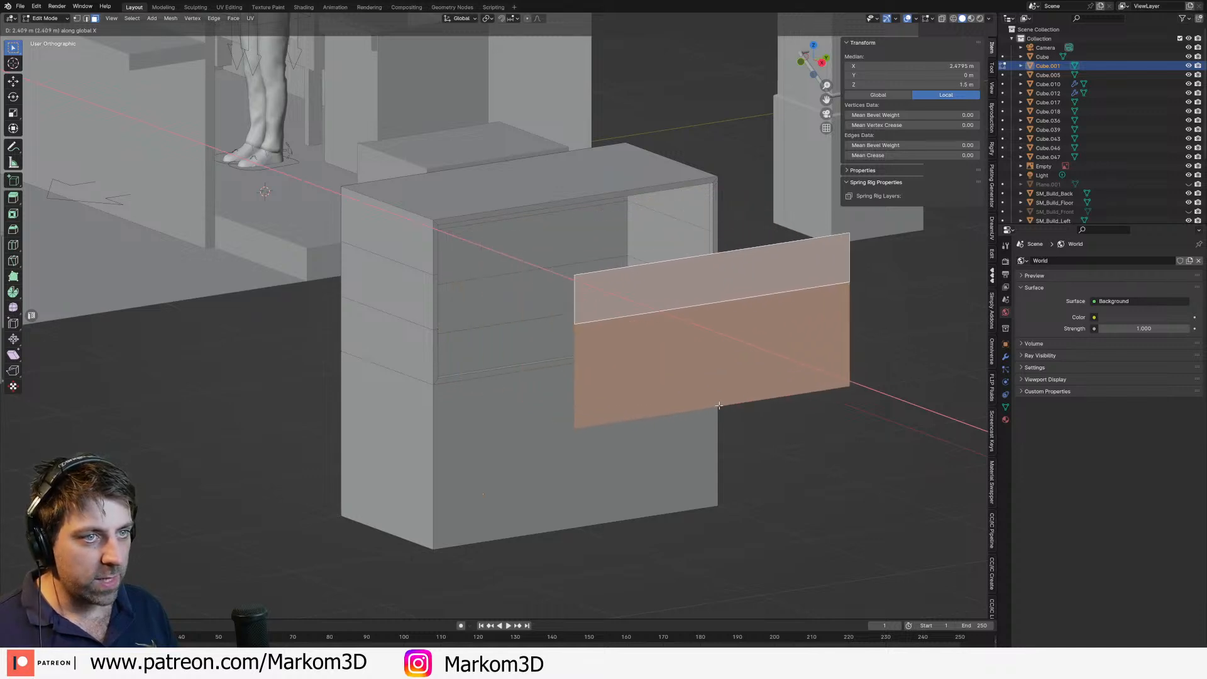
click(658, 374)
Step: Bevel the two upper horizontal edge loops around the cabinet into narrow pairs of parallel edges
middle_drag(683, 272, 498, 268)
alt+click(499, 268)
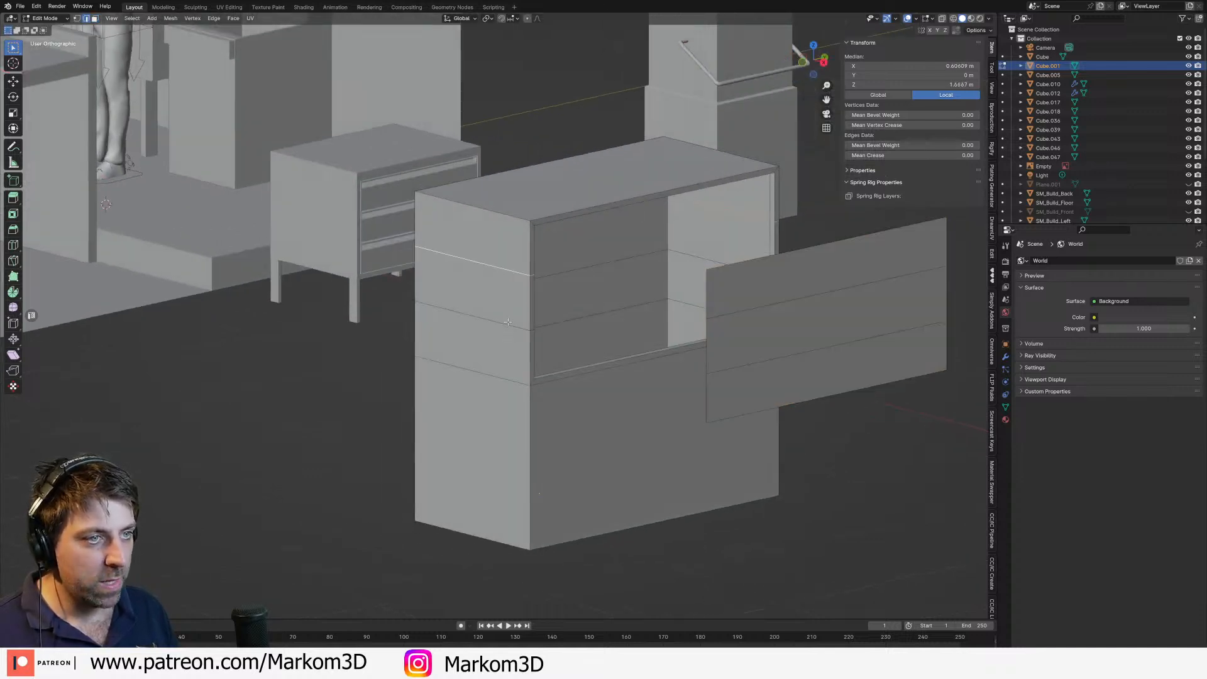
alt+shift+click(498, 322)
middle_drag(499, 322, 709, 353)
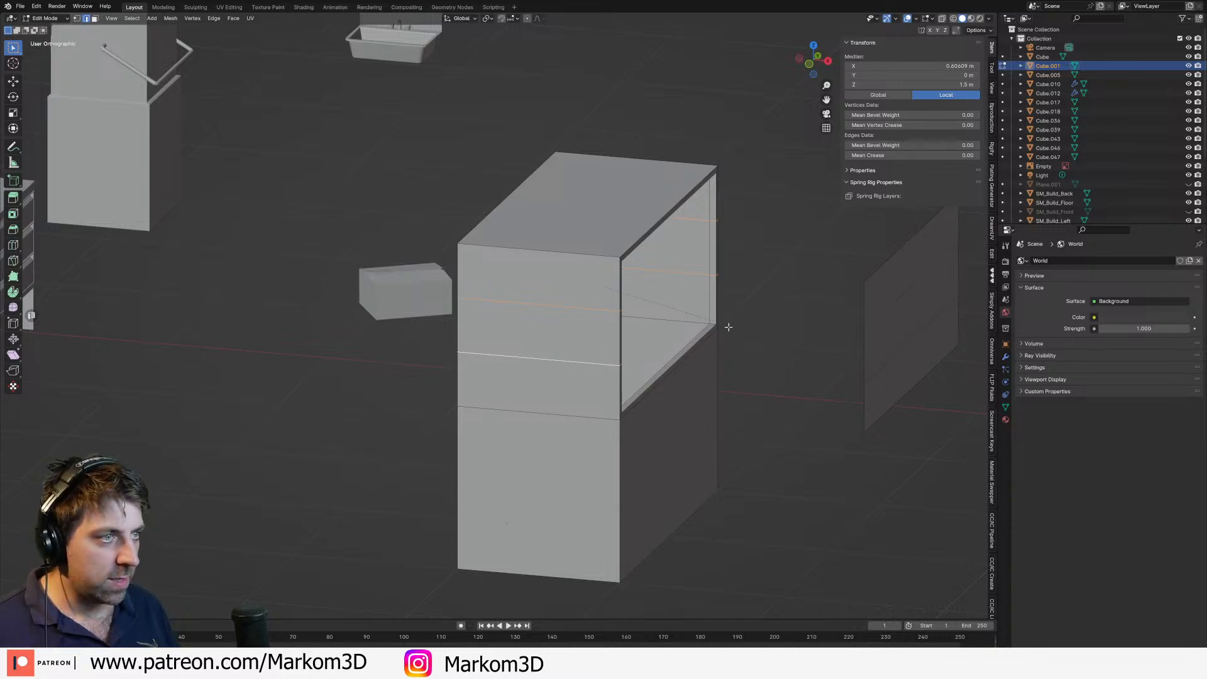
key(ctrl+b)
Step: Delete the small faces between the paired edges on both inner sides of the cabinet's front frame
middle_drag(750, 347, 474, 307)
key(3)
click(654, 261)
shift+click(652, 313)
scroll(475, 307, up, 2)
shift+click(485, 309)
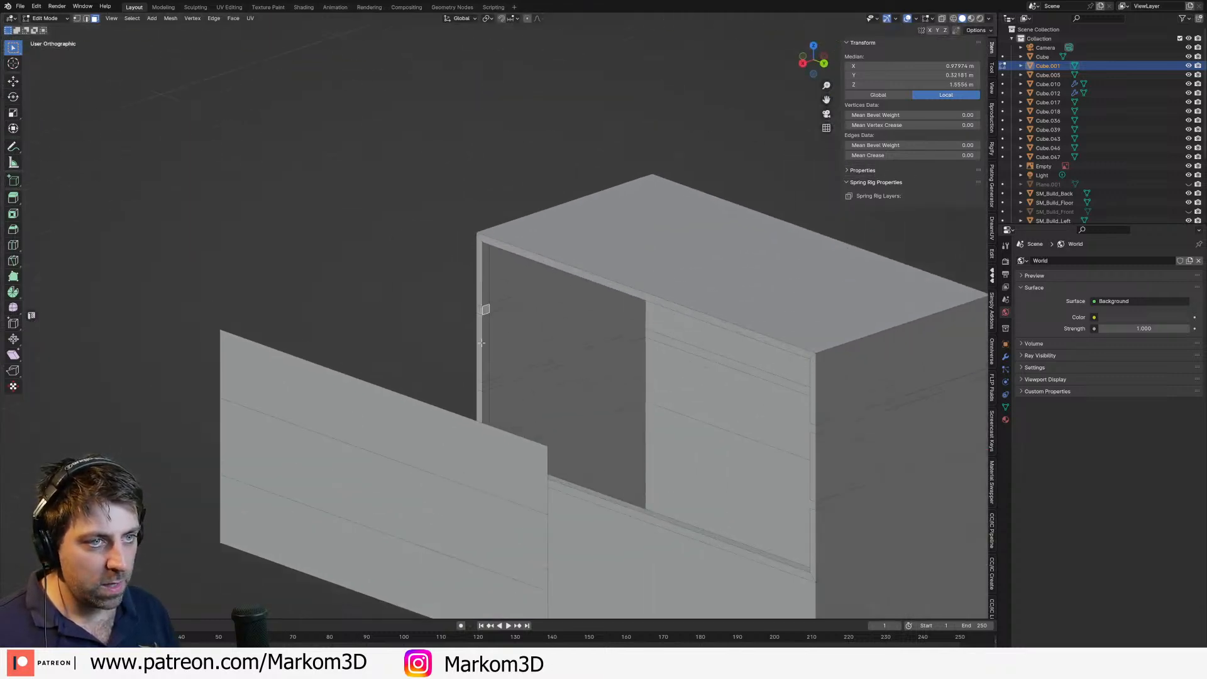
key(x)
click(485, 391)
Step: Fill a thin face across the opening between the upper edges of the two upper side gaps
key(2)
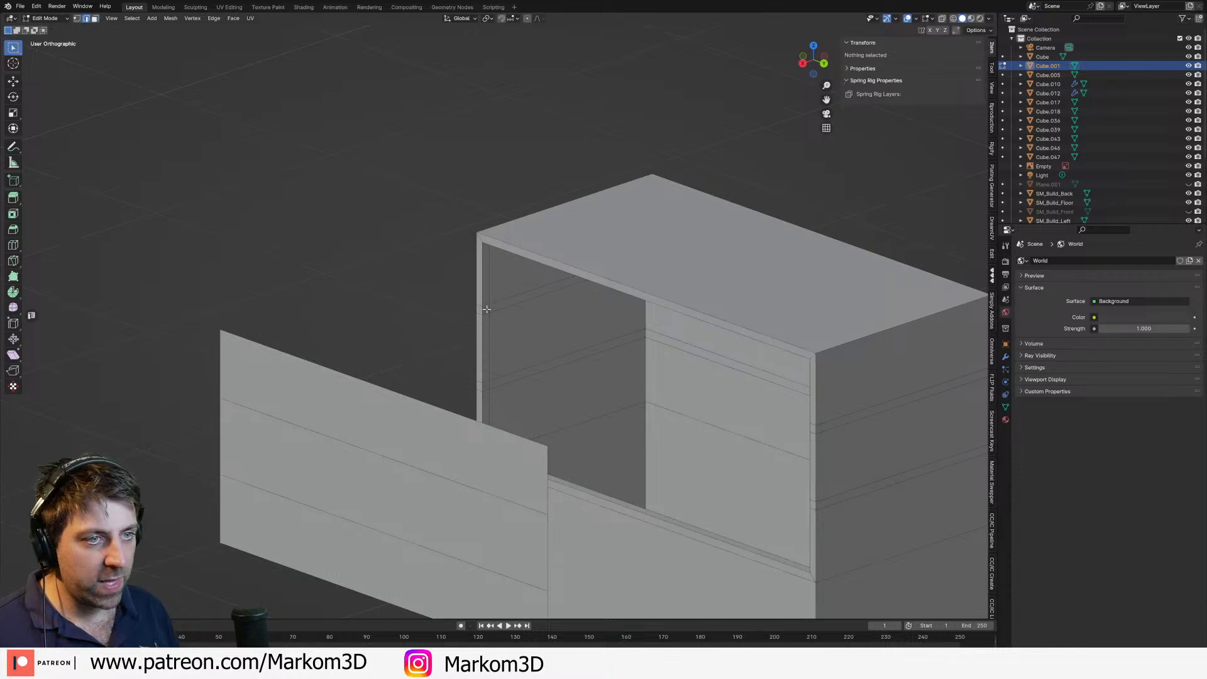
click(485, 307)
middle_drag(560, 333, 862, 337)
shift+middle_drag(861, 336, 512, 413)
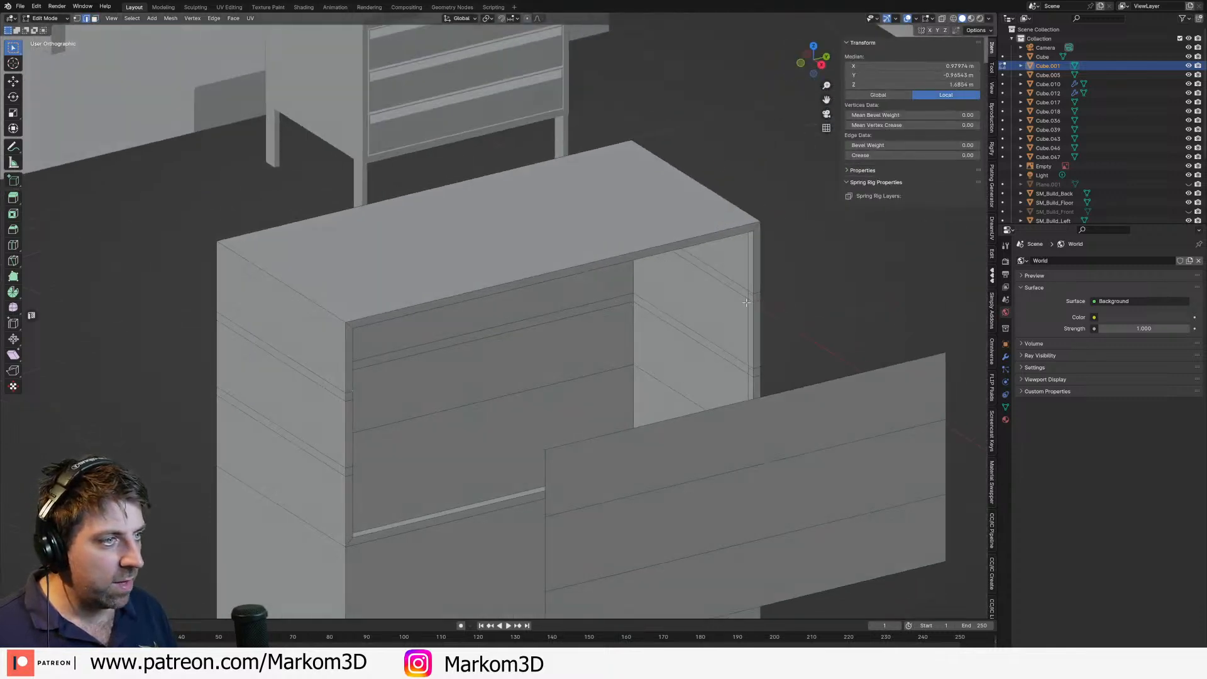
shift+click(750, 291)
key(f)
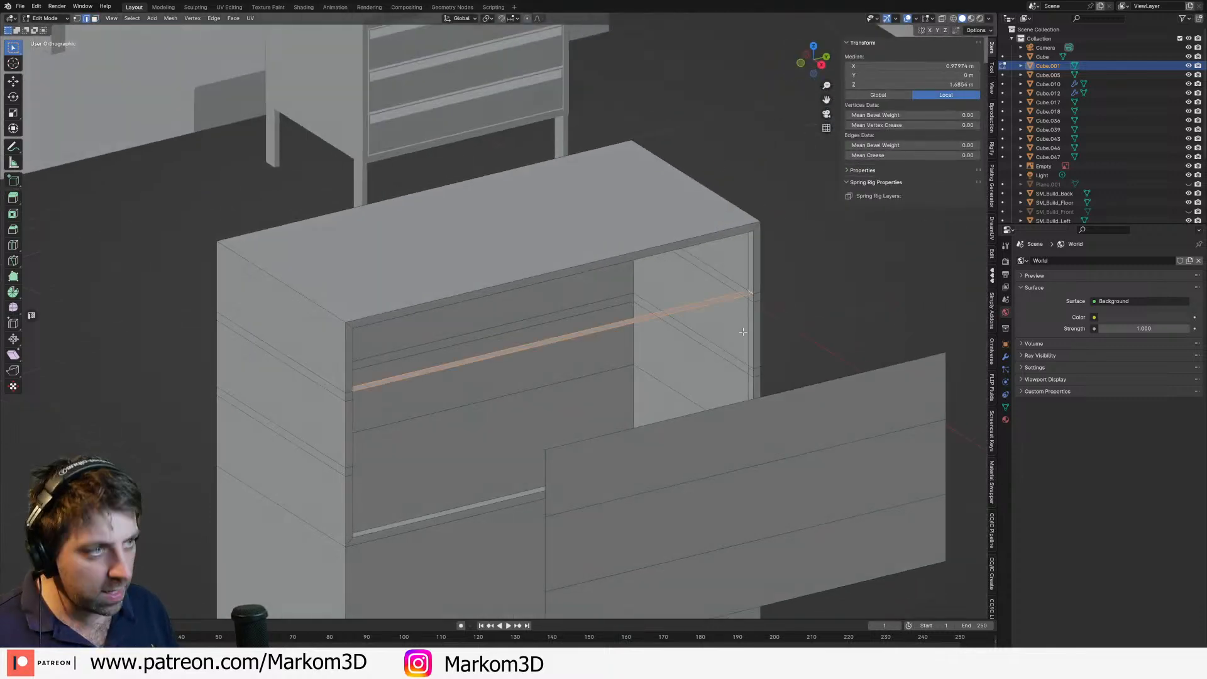
Step: Fill the lower crossbar's faces across the opening between the two lower side gaps
click(746, 372)
click(749, 369)
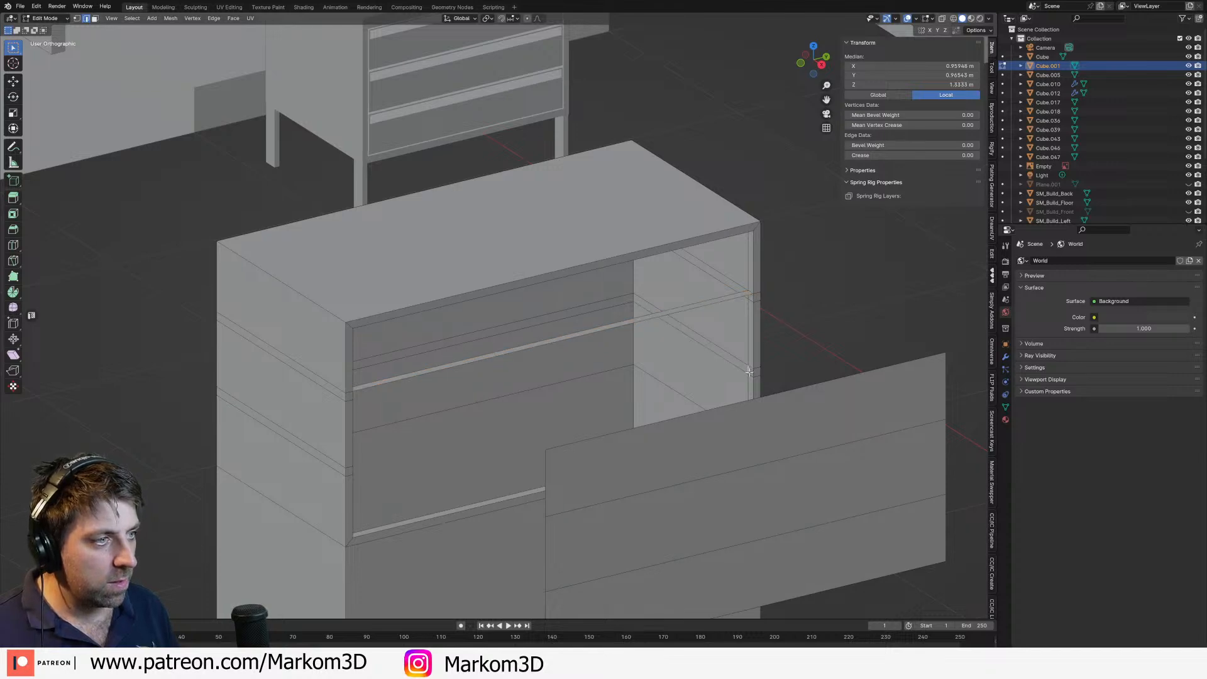
middle_drag(748, 368, 284, 384)
shift+click(248, 362)
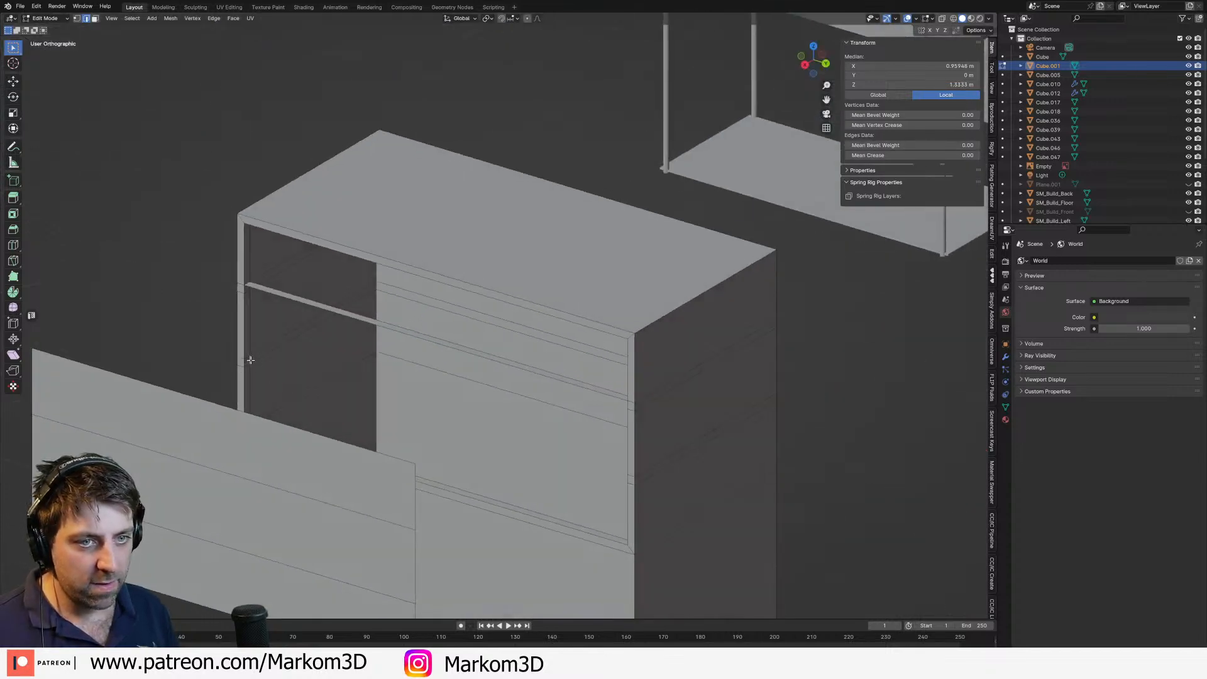
key(f)
click(328, 389)
key(f)
Step: Fill the front of the upper crossbar and check the cabinet's three openings in object mode
click(363, 329)
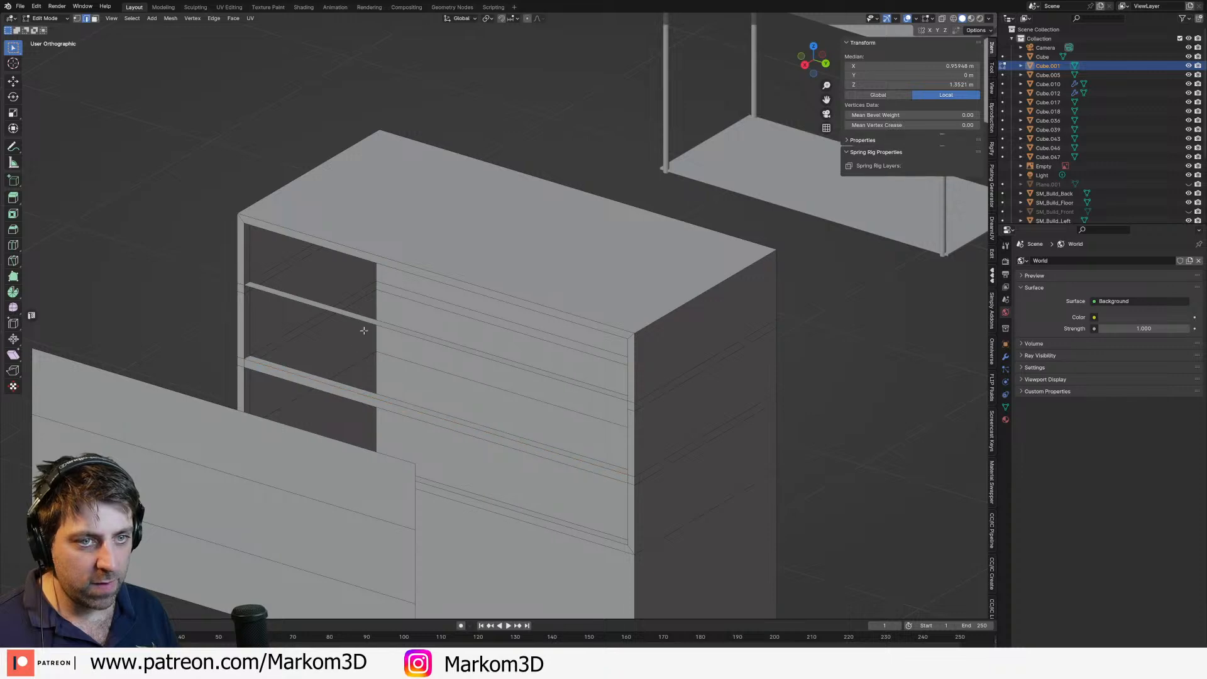
click(373, 330)
key(f)
key(ctrl+x)
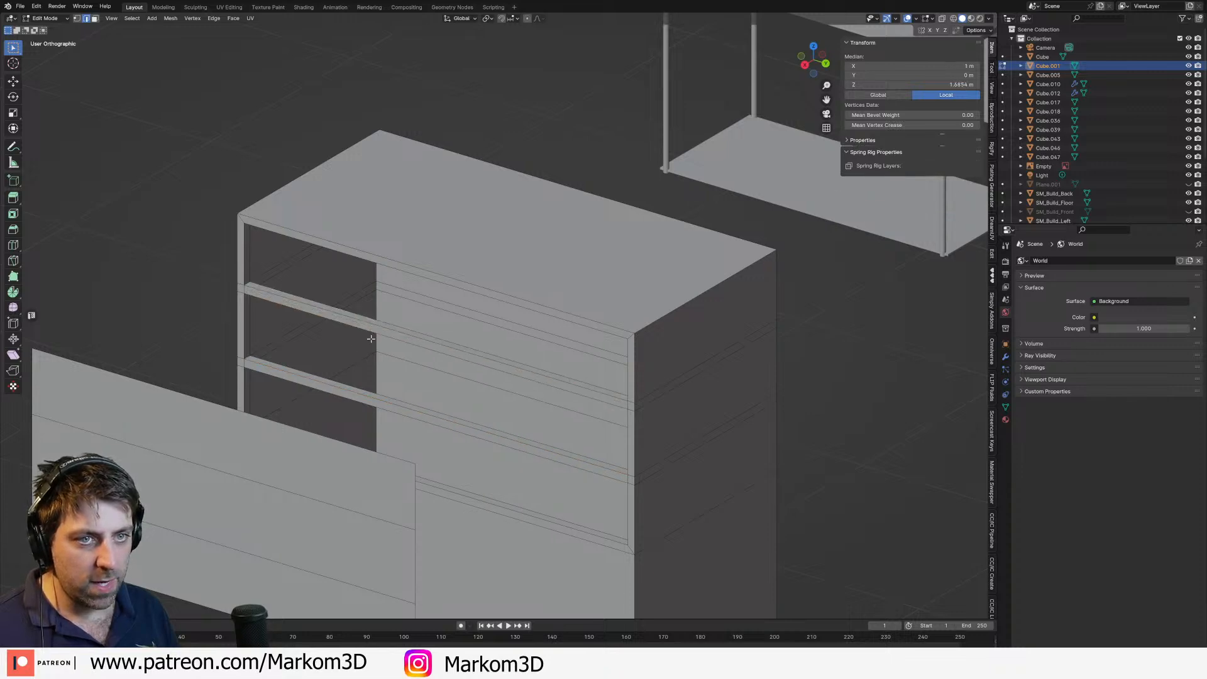
scroll(373, 339, down, 3)
key(Tab)
middle_drag(384, 377, 536, 382)
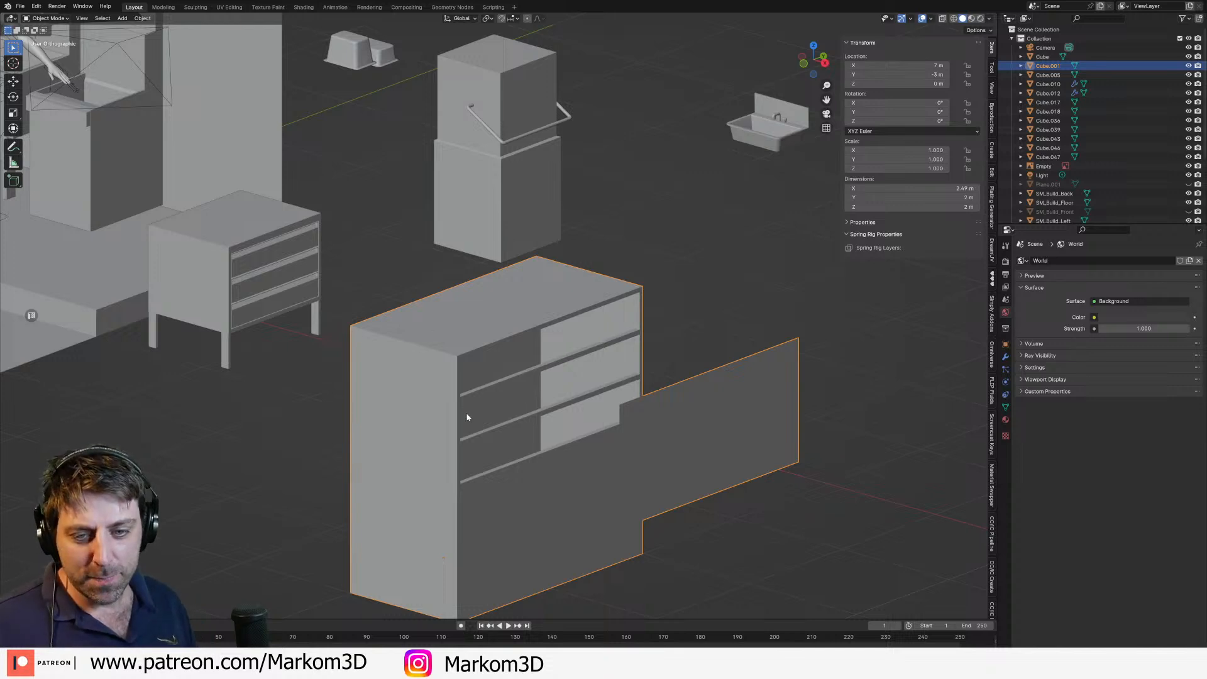
shift+middle_drag(468, 417, 464, 334)
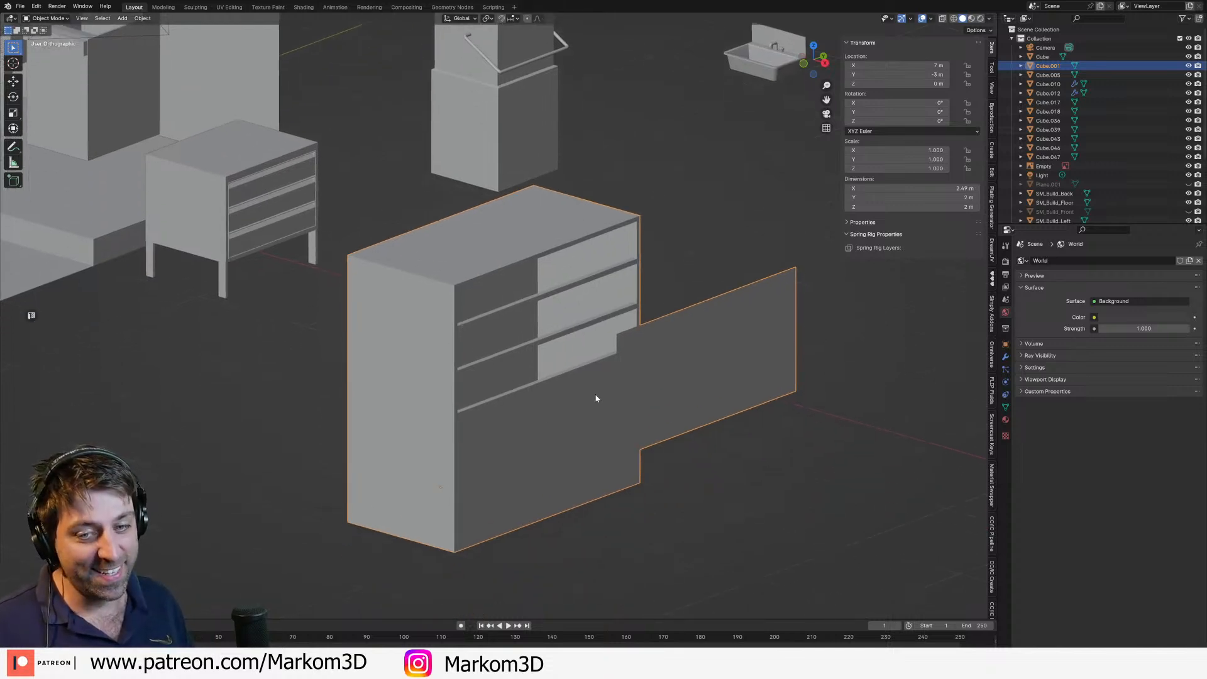
Step: Open narrow gaps along the detached panel's two dividing edges, splitting it into three drawer fronts
key(Tab)
key(2)
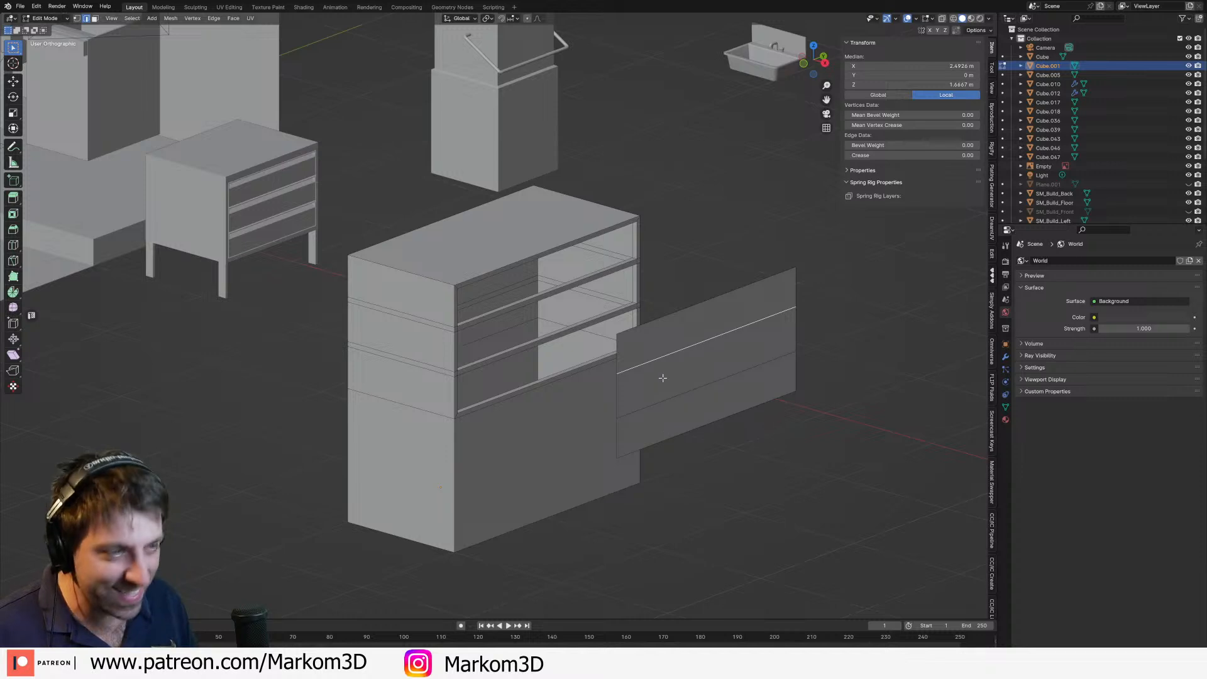
shift+click(668, 400)
shift+click(665, 356)
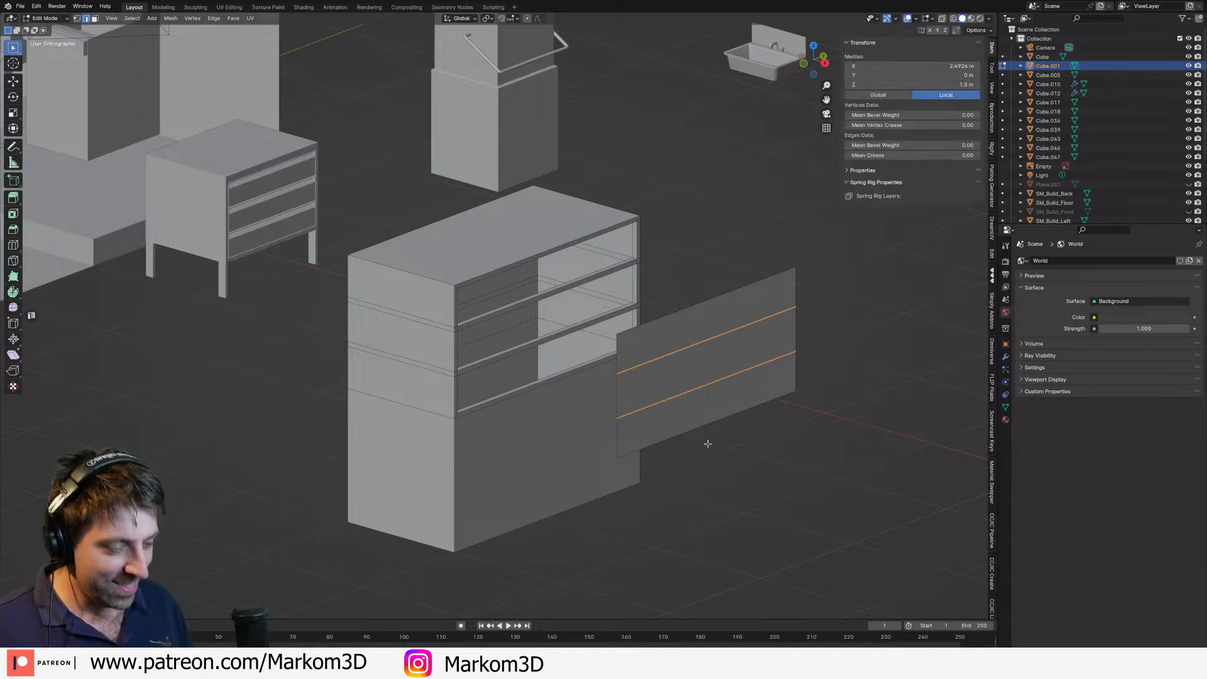
key(x)
click(708, 444)
click(691, 337)
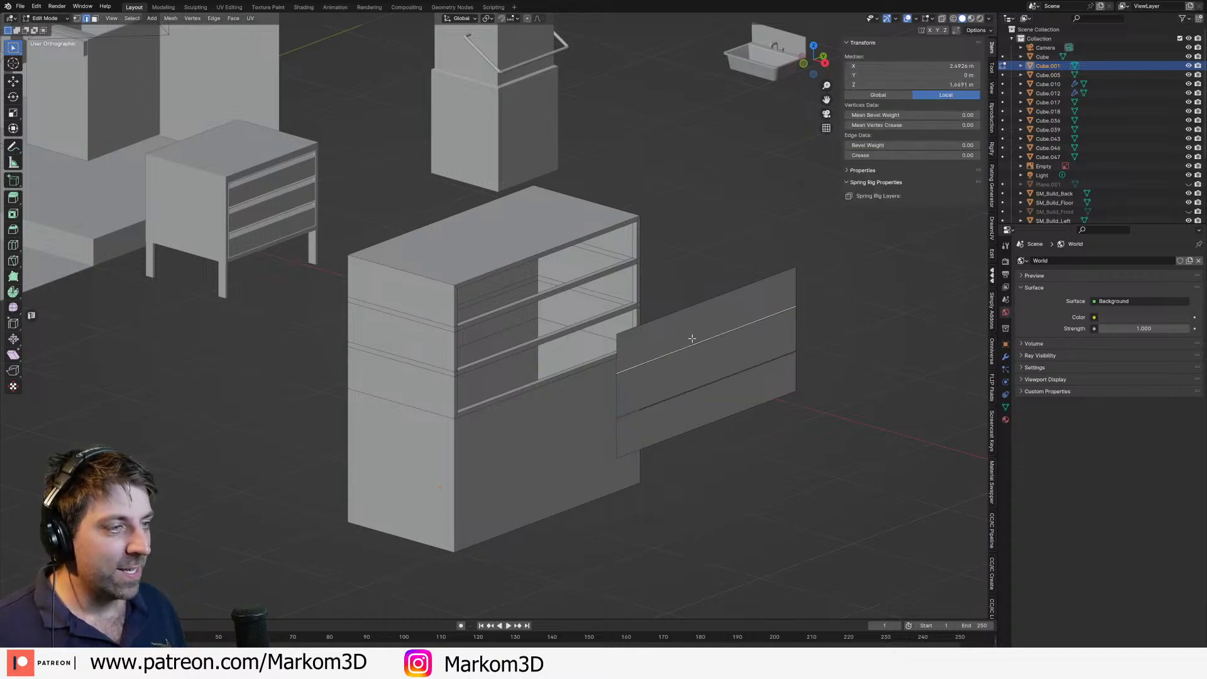
Step: Inset the three drawer fronts to leave an even border around each, and separate the inner faces into their own object
key(3)
click(690, 334)
shift+click(692, 364)
shift+click(693, 409)
key(KP_Decimal)
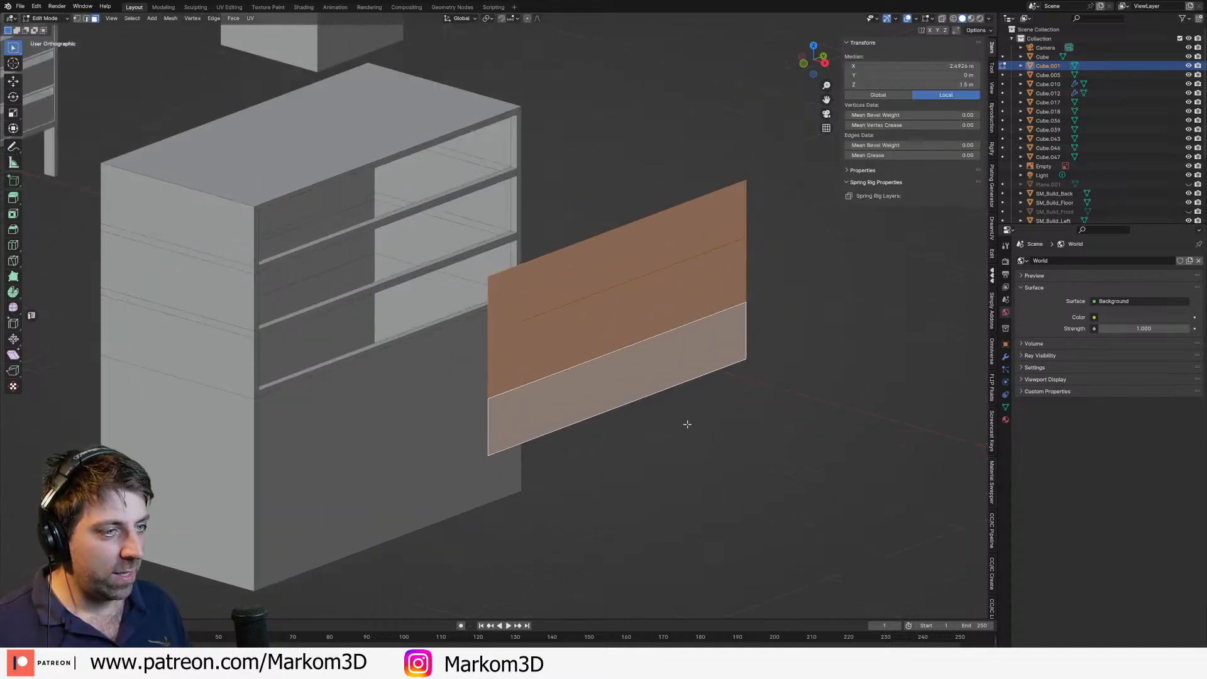
key(i)
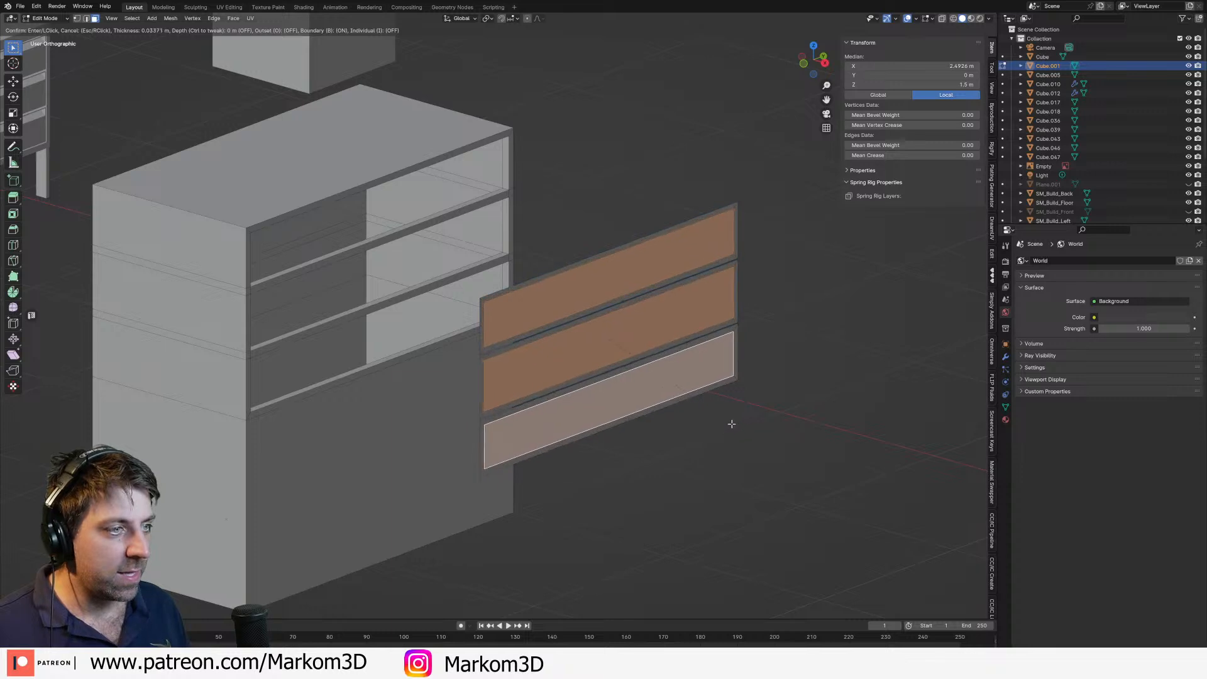
click(637, 360)
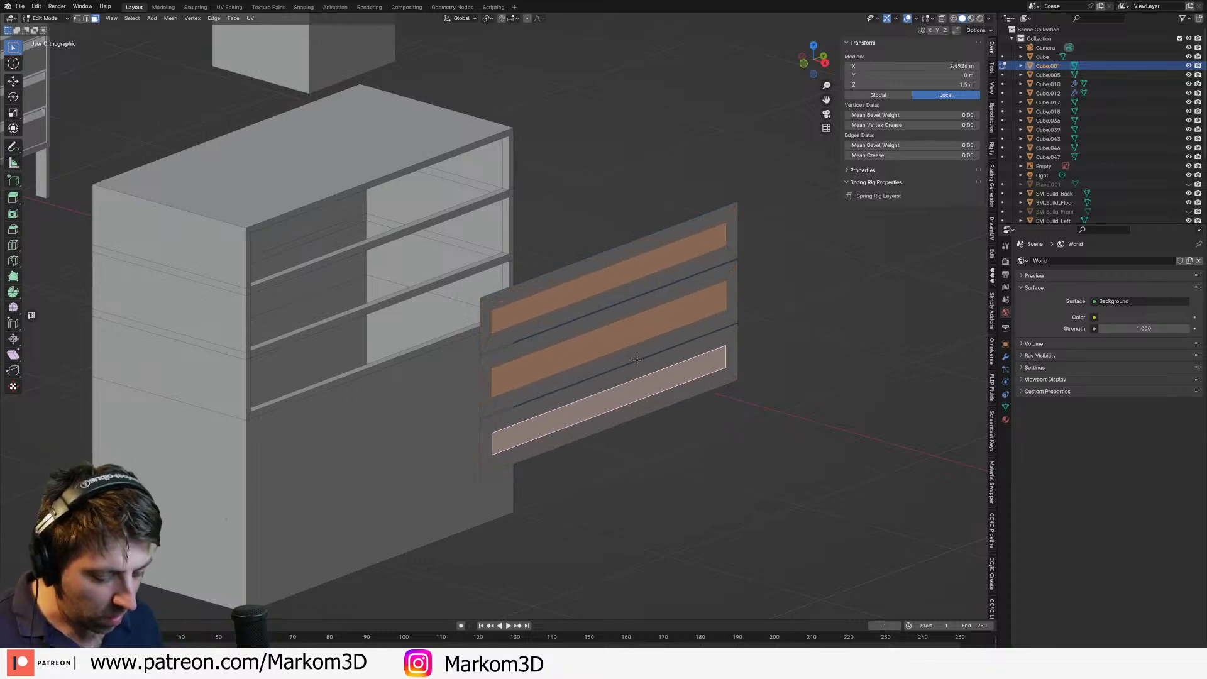
key(p)
click(637, 360)
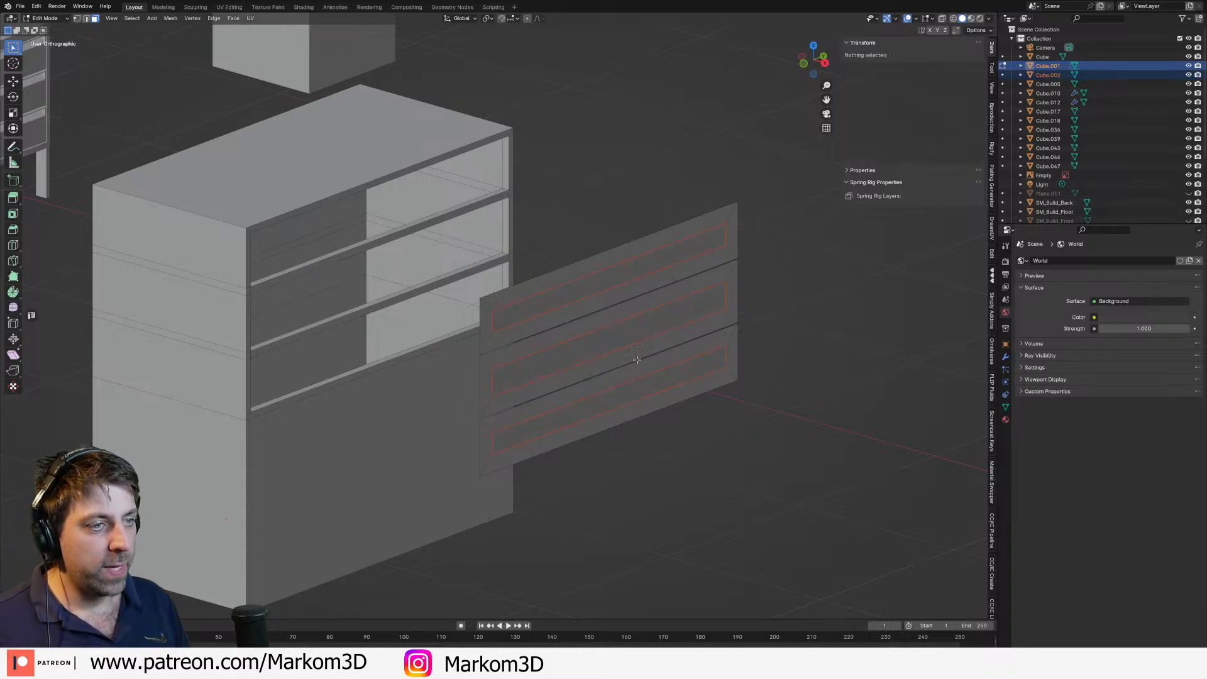
Step: Select all the linked faces of the three drawer-front frames and separate them into their own object
click(534, 280)
click(534, 279)
shift+click(544, 341)
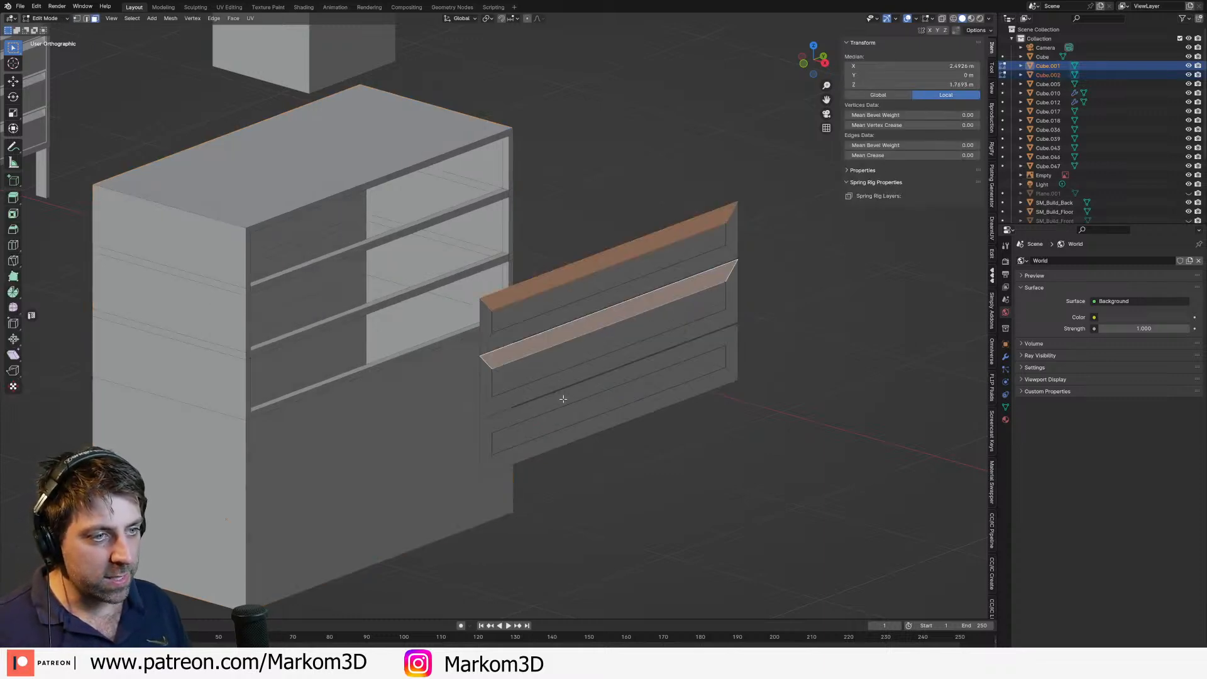
shift+click(563, 399)
key(ctrl+l)
key(p)
click(524, 400)
key(Tab)
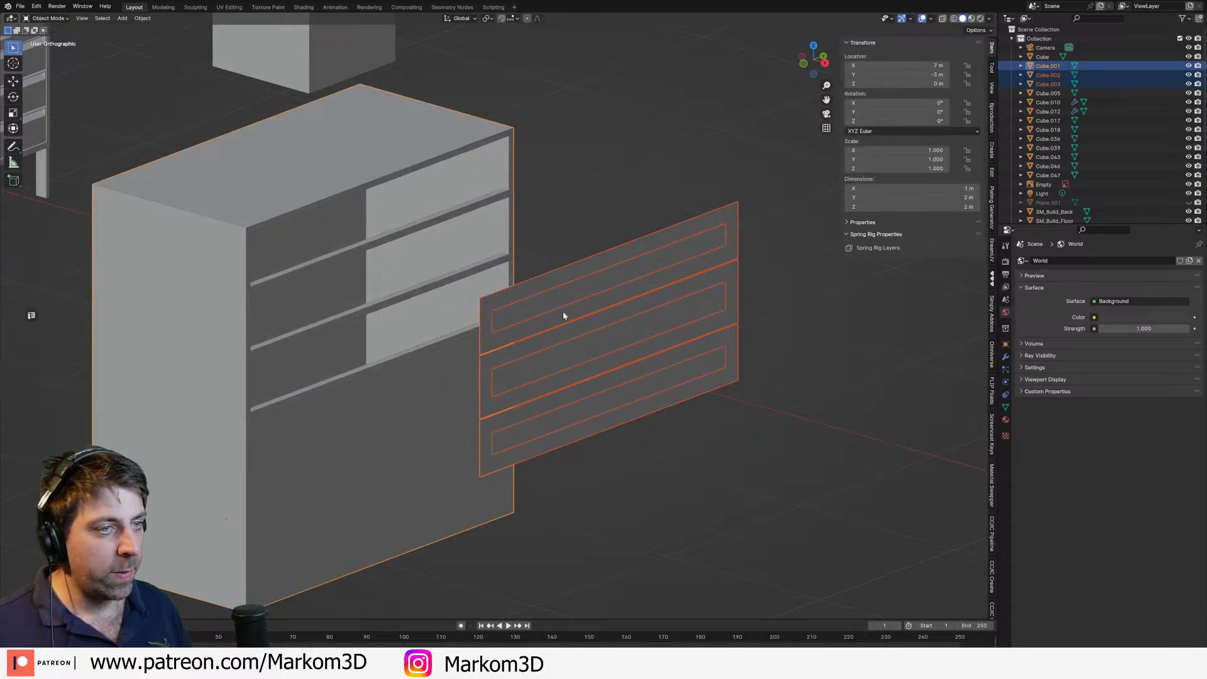
Step: Add a Solidify modifier to the drawer-front frames with offset 0 and thickness 0.03 m
click(562, 317)
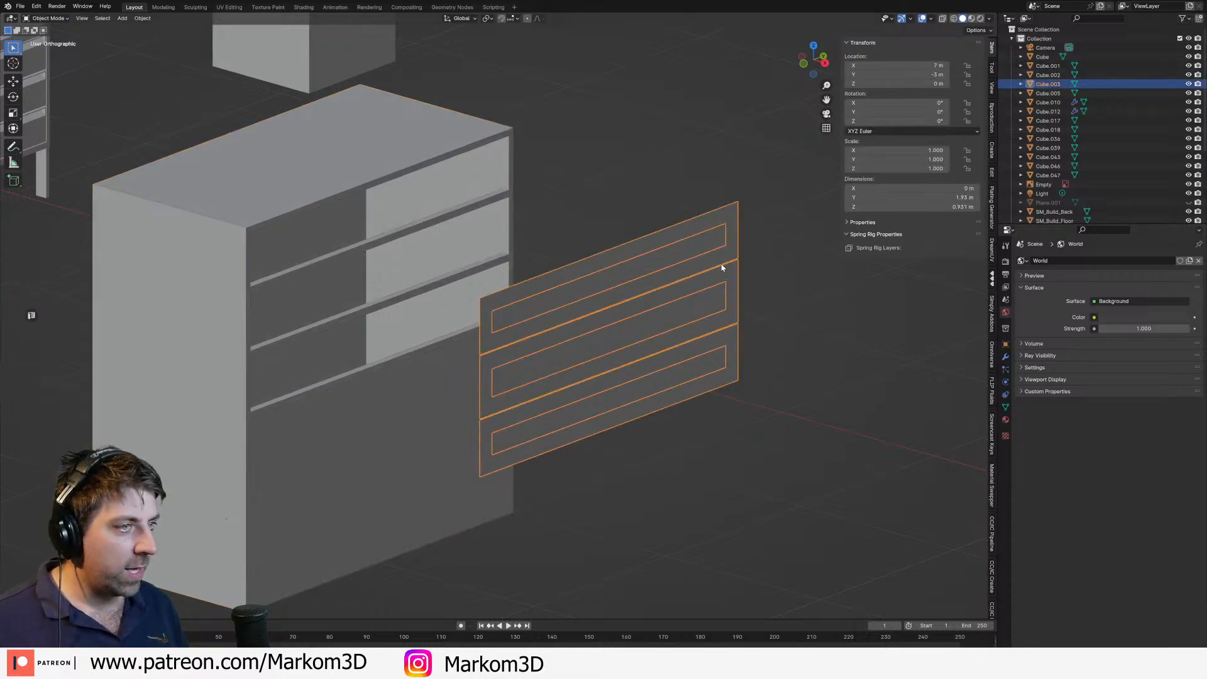
click(1005, 357)
click(1076, 261)
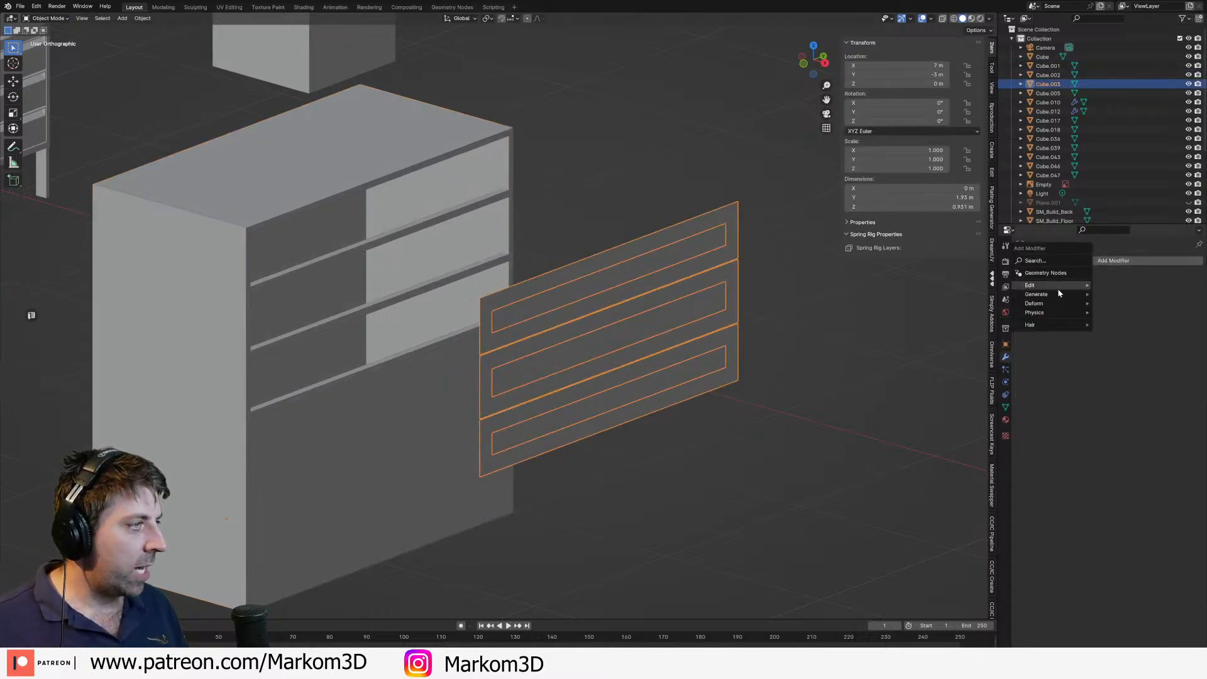
mouse_move(1057, 295)
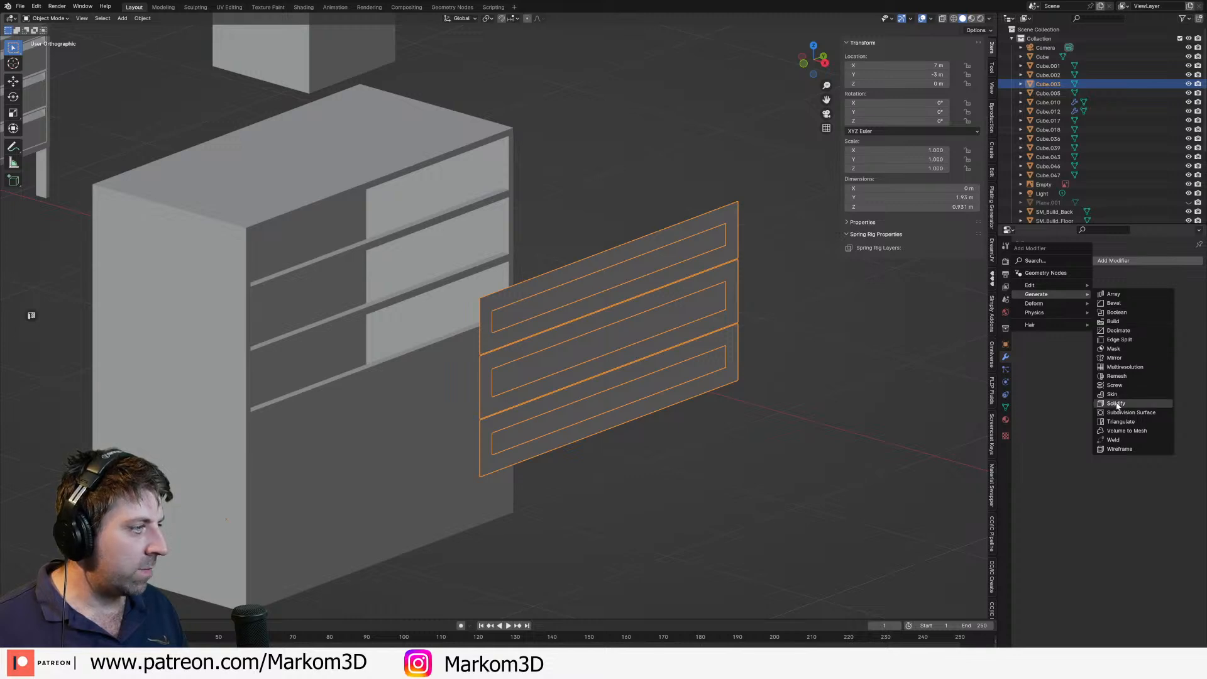
click(1117, 404)
click(1125, 300)
click(1137, 314)
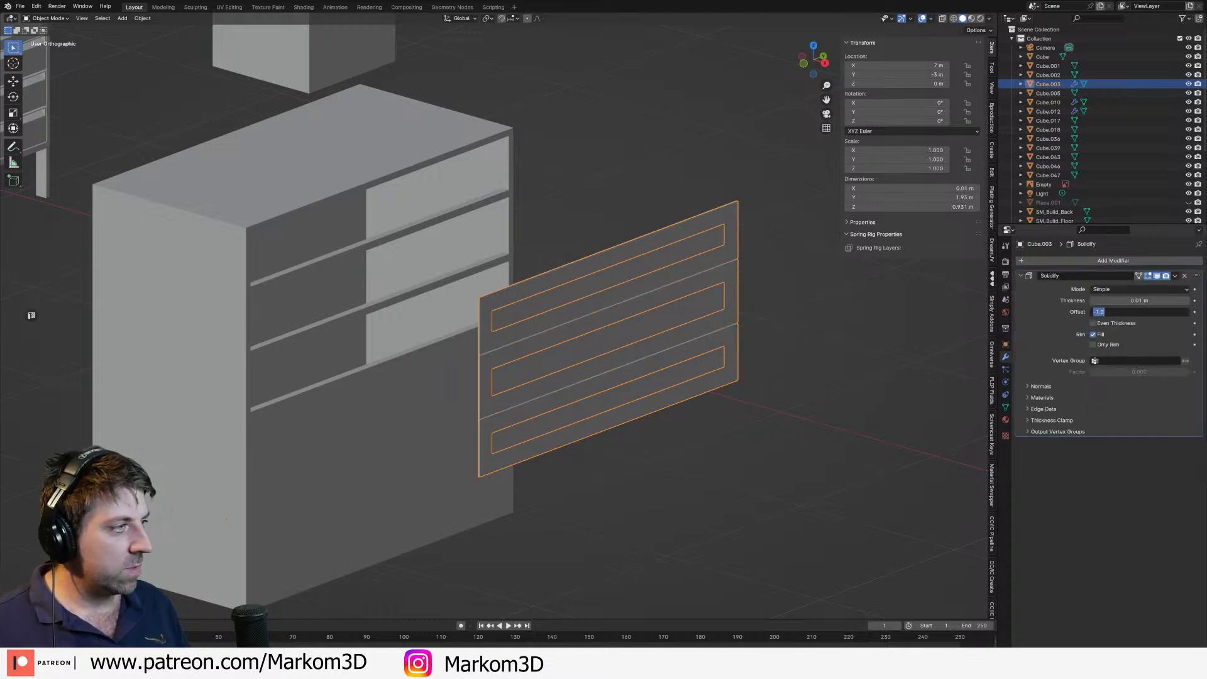
text(0)
key(Return)
click(1188, 300)
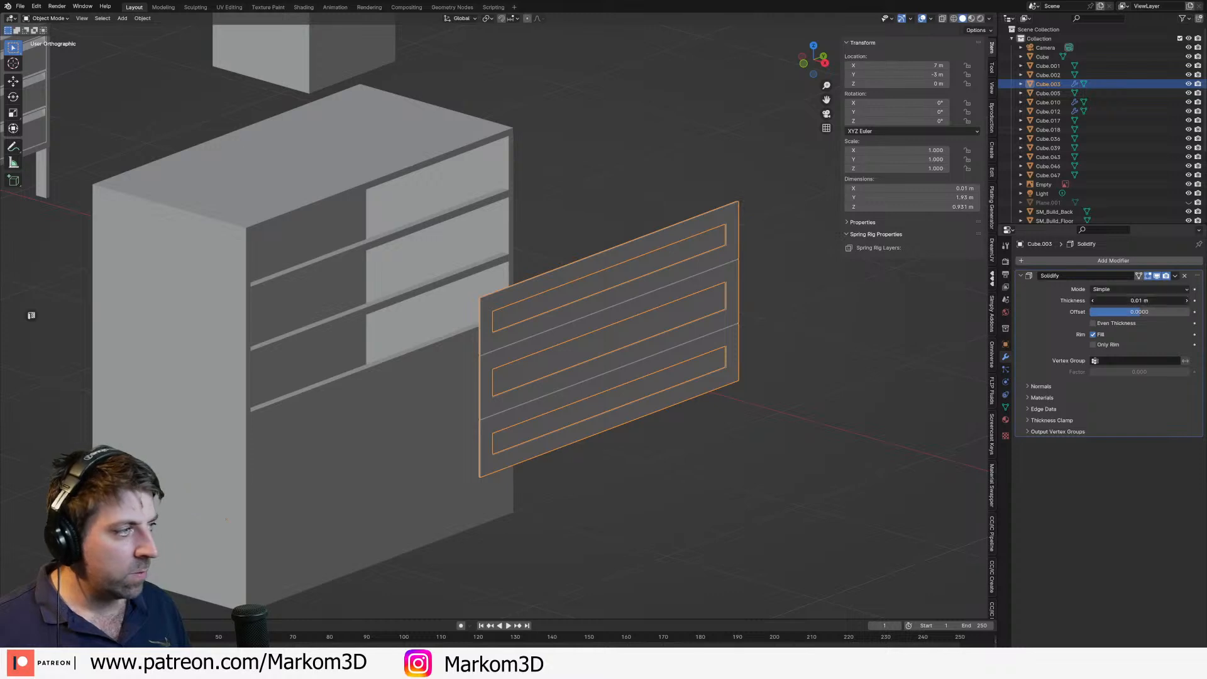
click(1188, 301)
scroll(668, 317, up, 1)
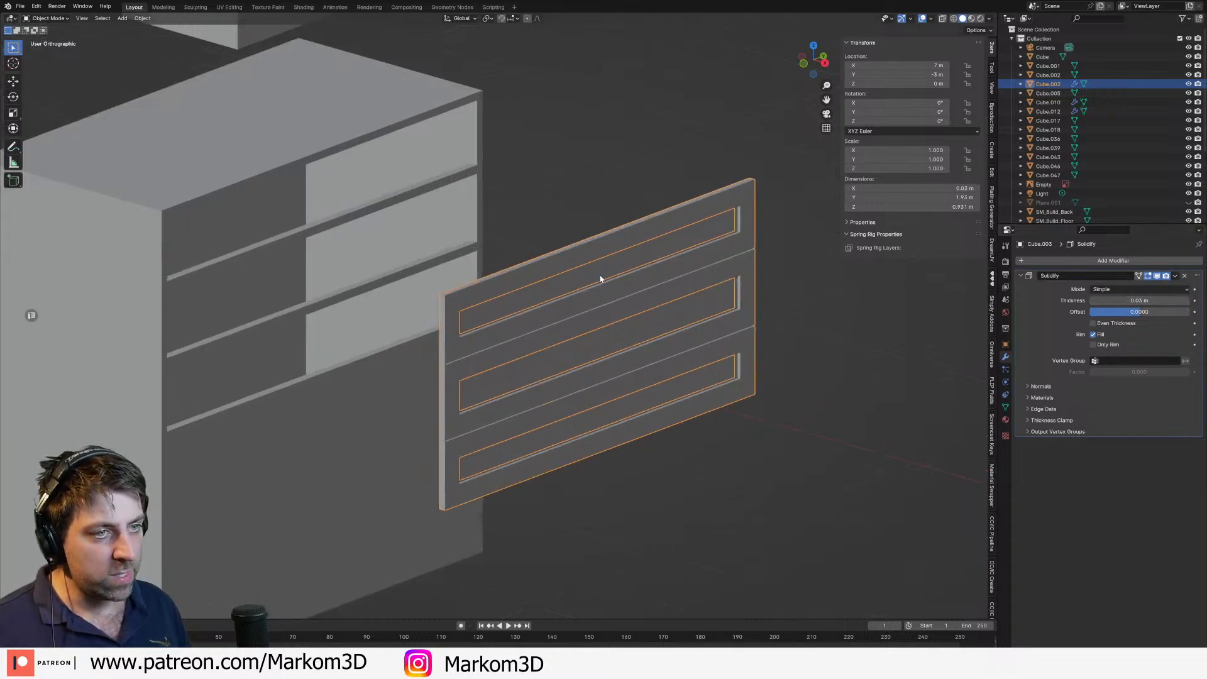
Step: Add a Bevel modifier to the drawer-front frames with an amount of 0.001 m and check the result
click(1037, 263)
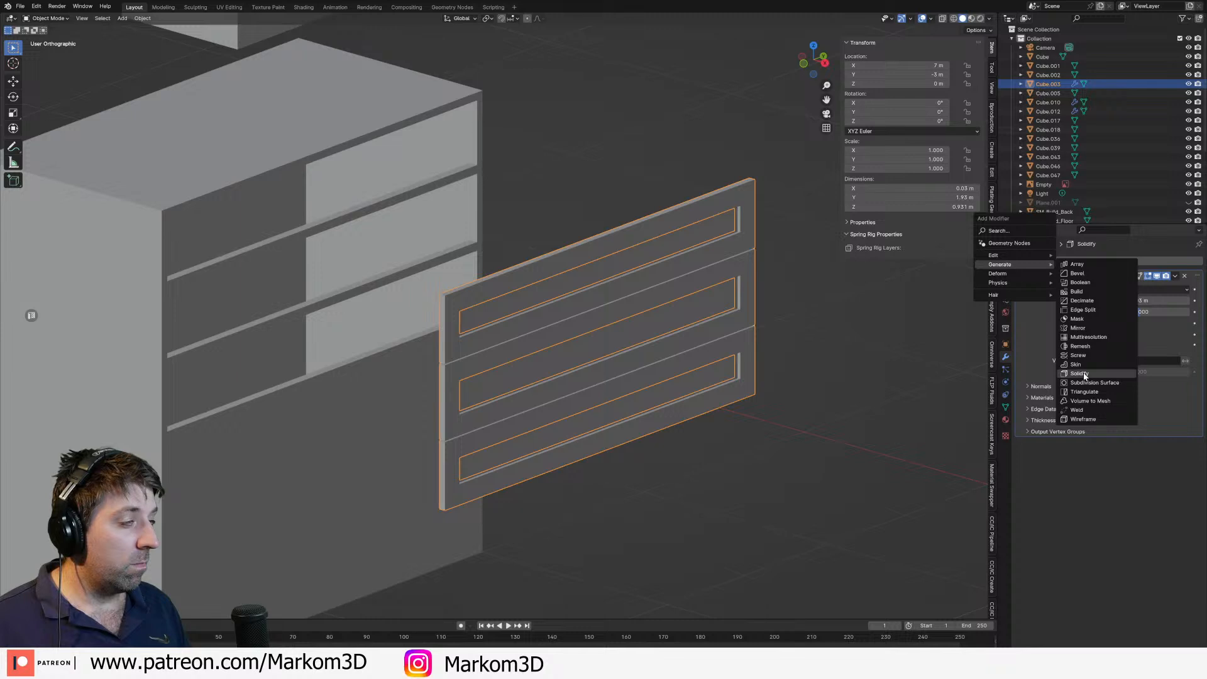
click(1078, 273)
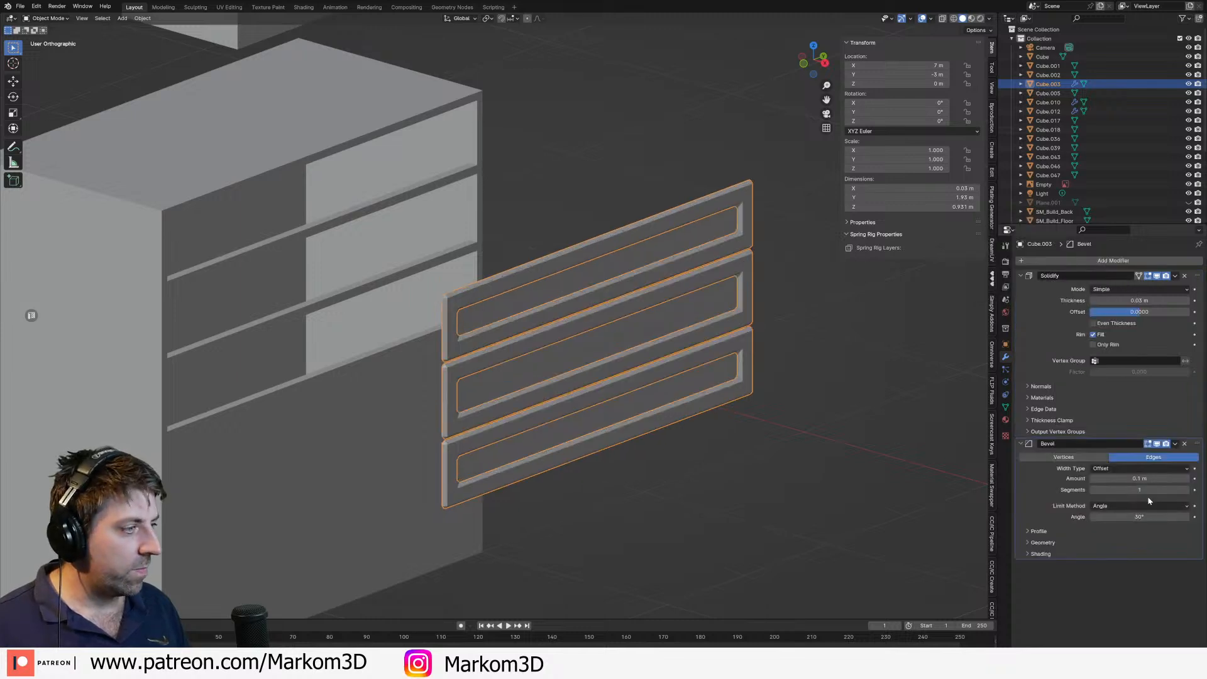
double_click(1139, 478)
key(BackSpace)
text(.00)
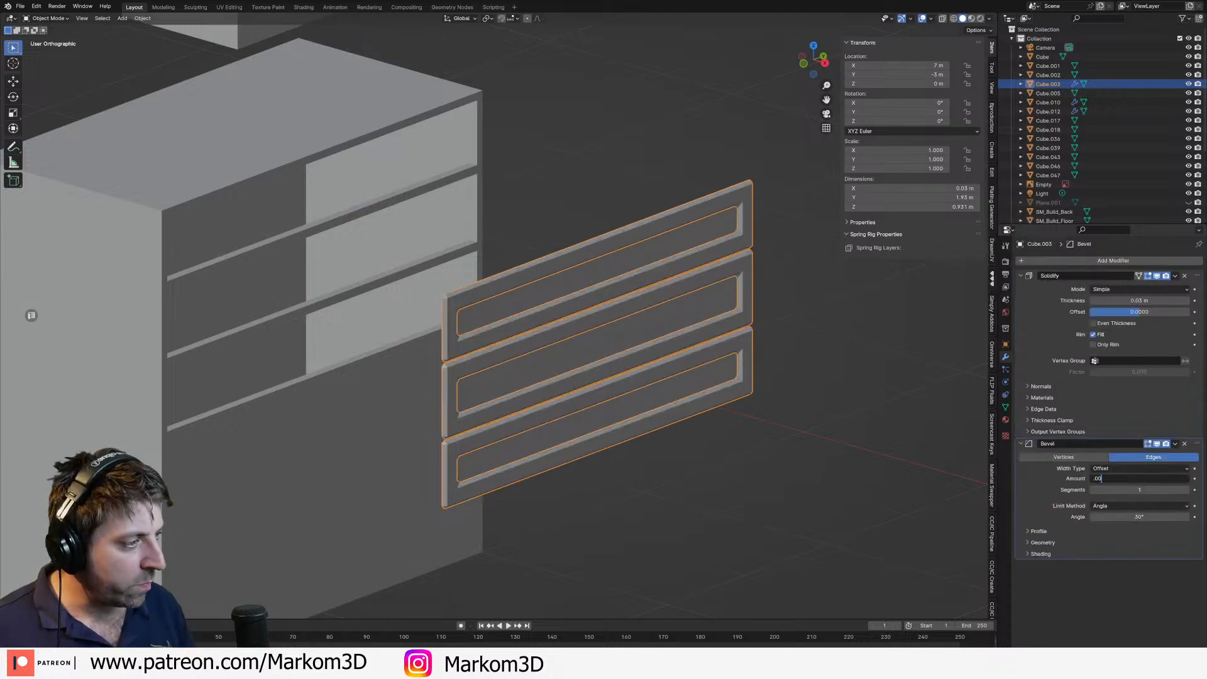
text(1)
key(Return)
scroll(678, 438, up, 3)
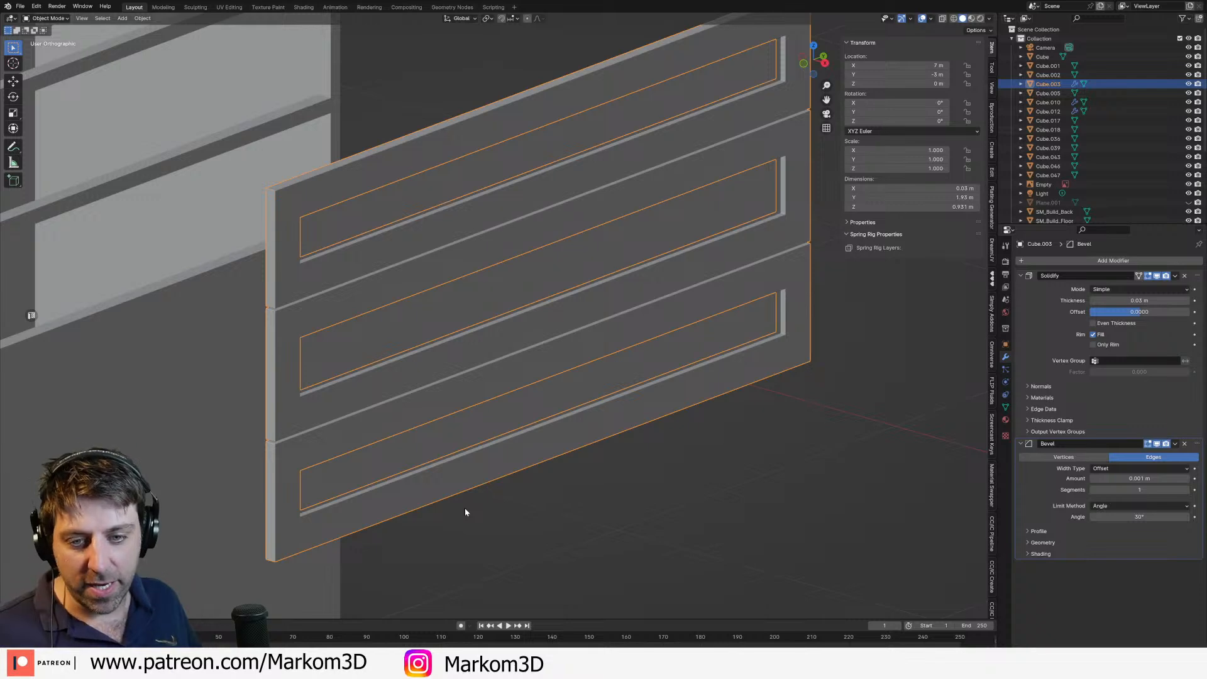
scroll(379, 376, down, 12)
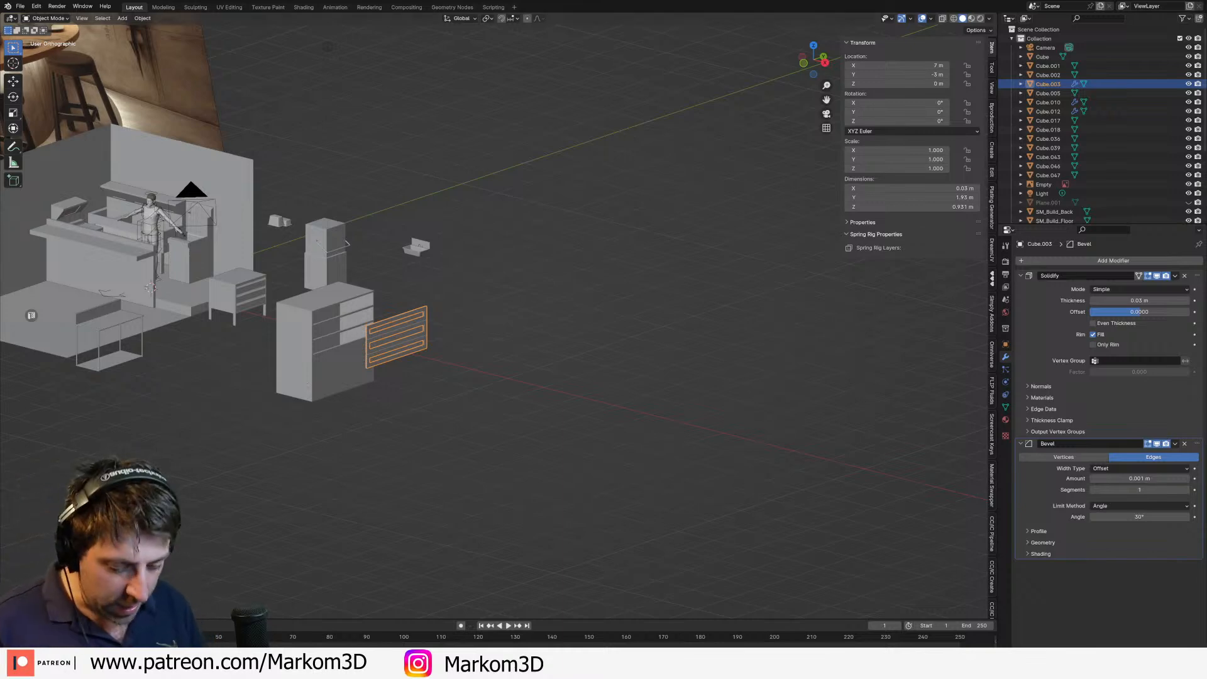
Step: Switch to Obsidian and examine the graph view of the SciFiWorld notes, spreading some nodes apart to follow their links
key(super)
text(ob)
key(Return)
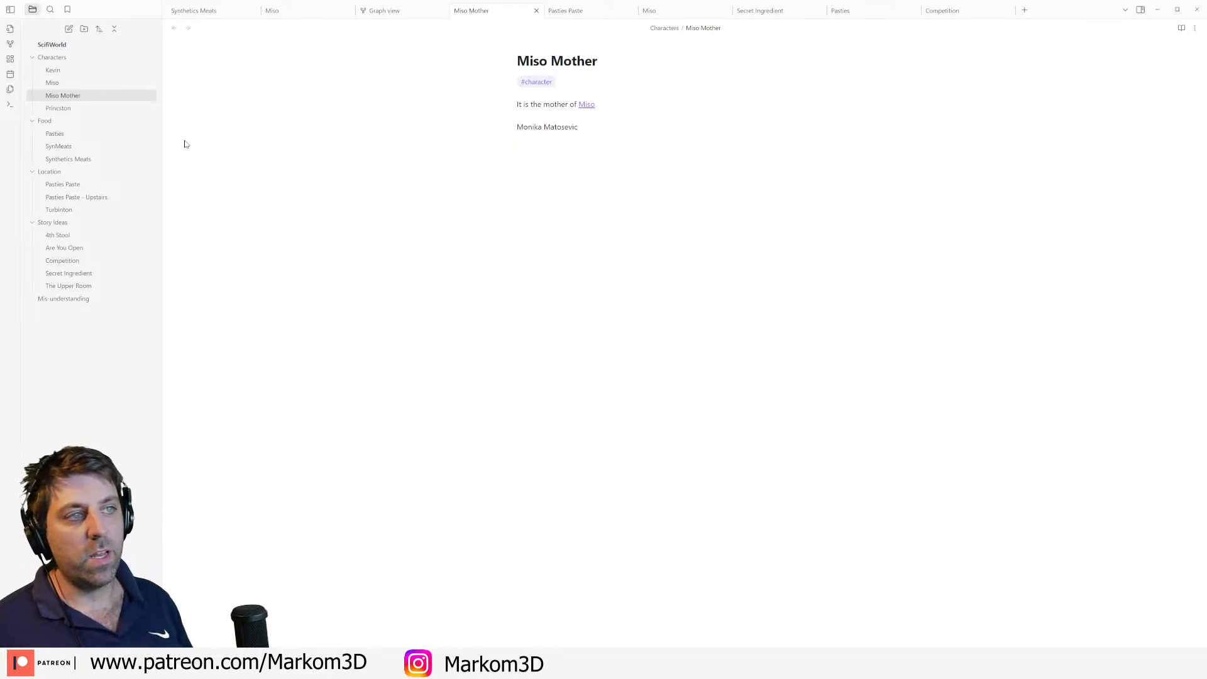
click(386, 11)
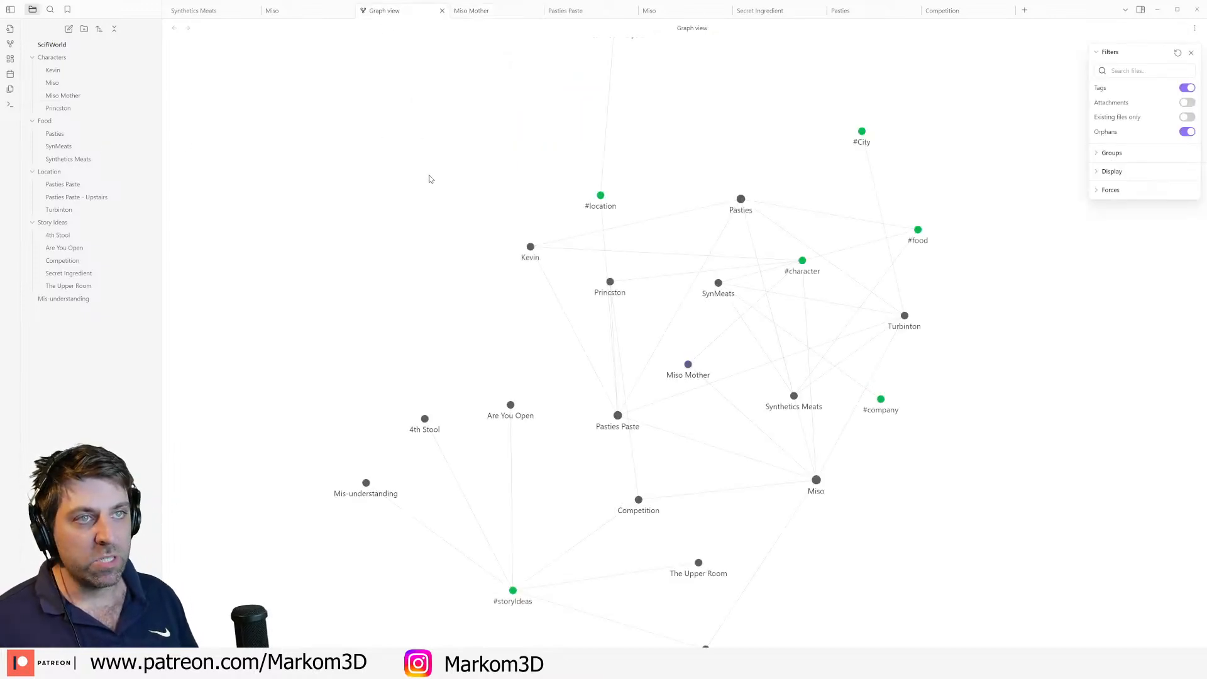
scroll(523, 267, down, 5)
scroll(556, 274, up, 5)
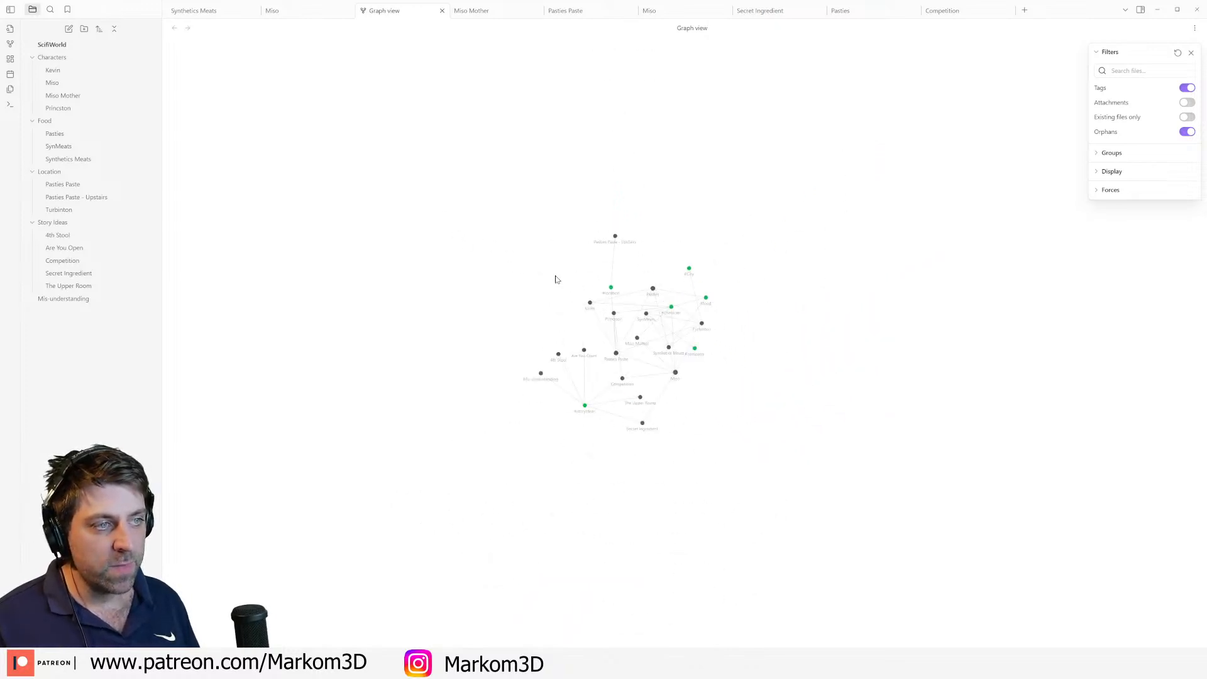
scroll(458, 194, down, 3)
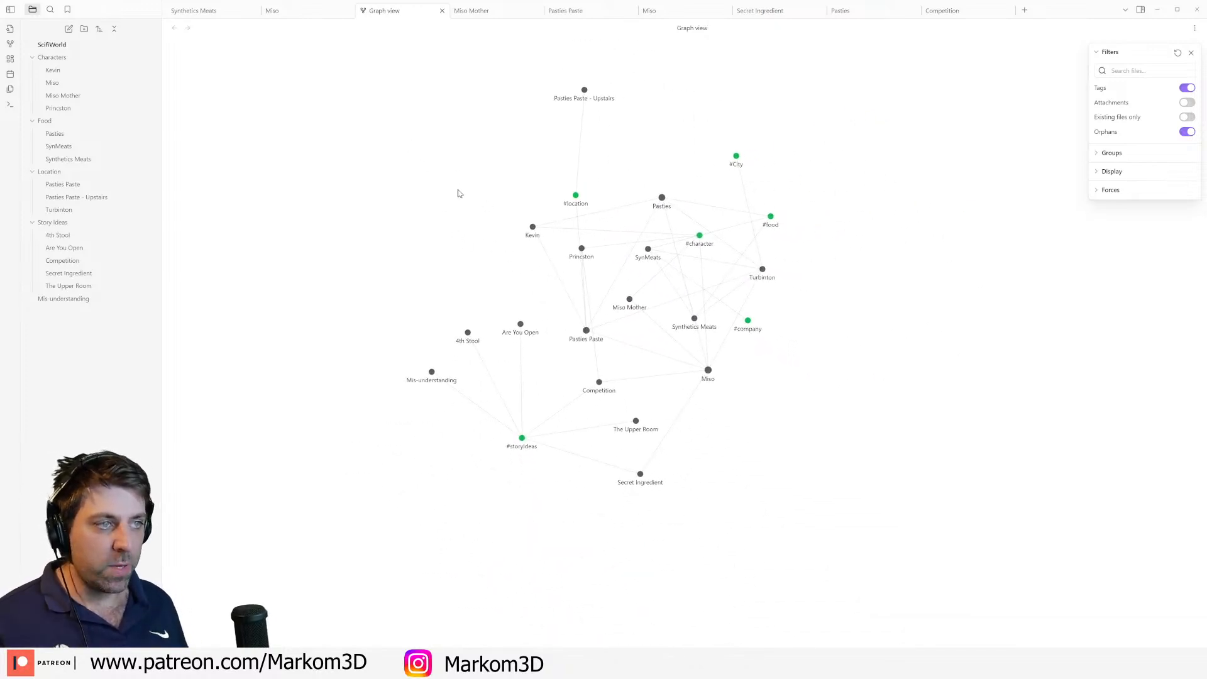
drag(533, 227, 400, 191)
drag(518, 292, 361, 287)
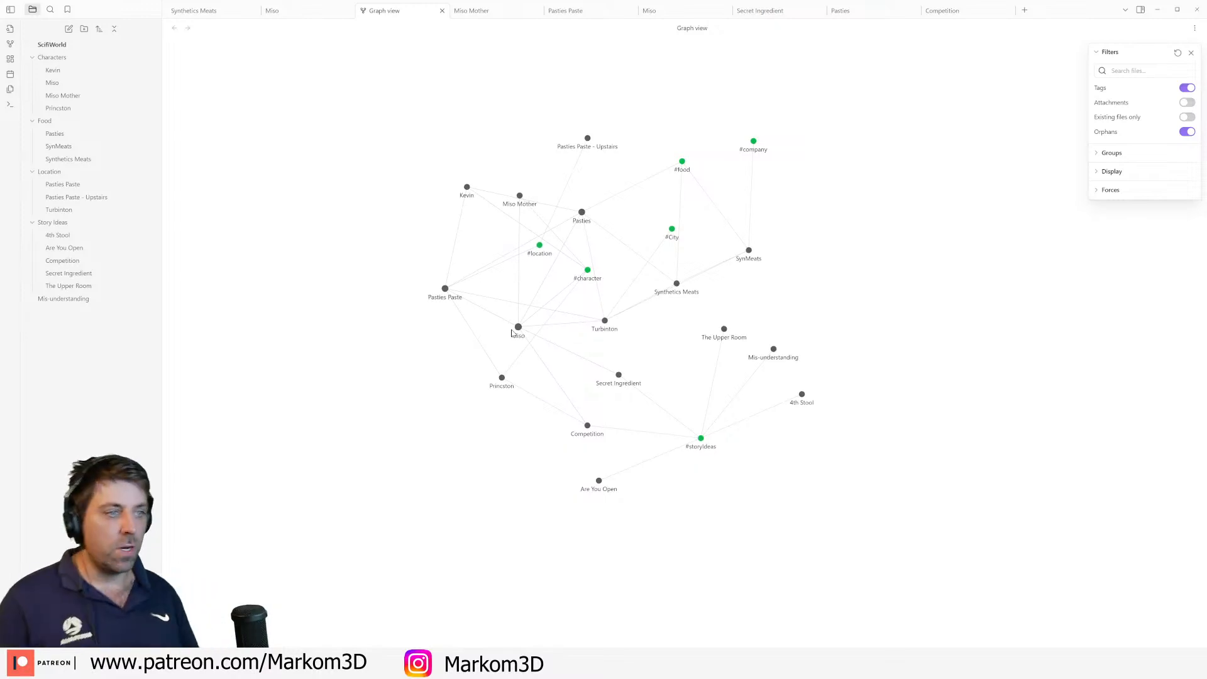
drag(701, 438, 824, 439)
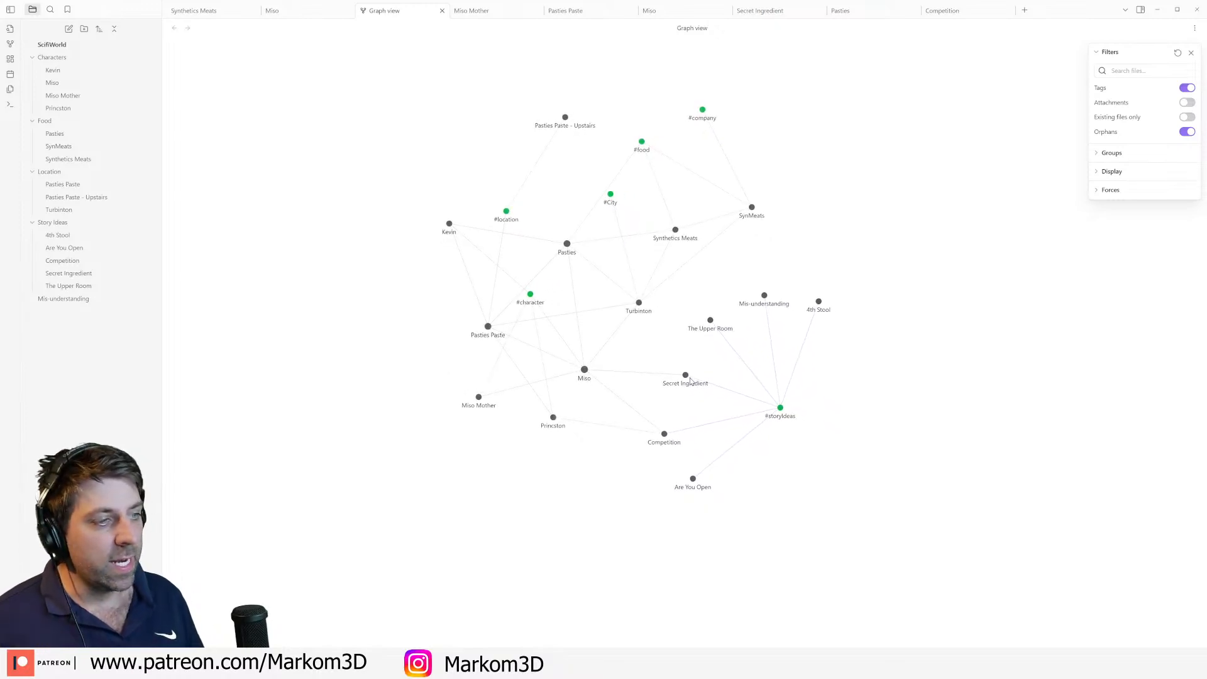
Step: Look through the Secret Ingredient, Competition, Pasties Paste - Upstairs and Synthetics Meats notes
click(688, 377)
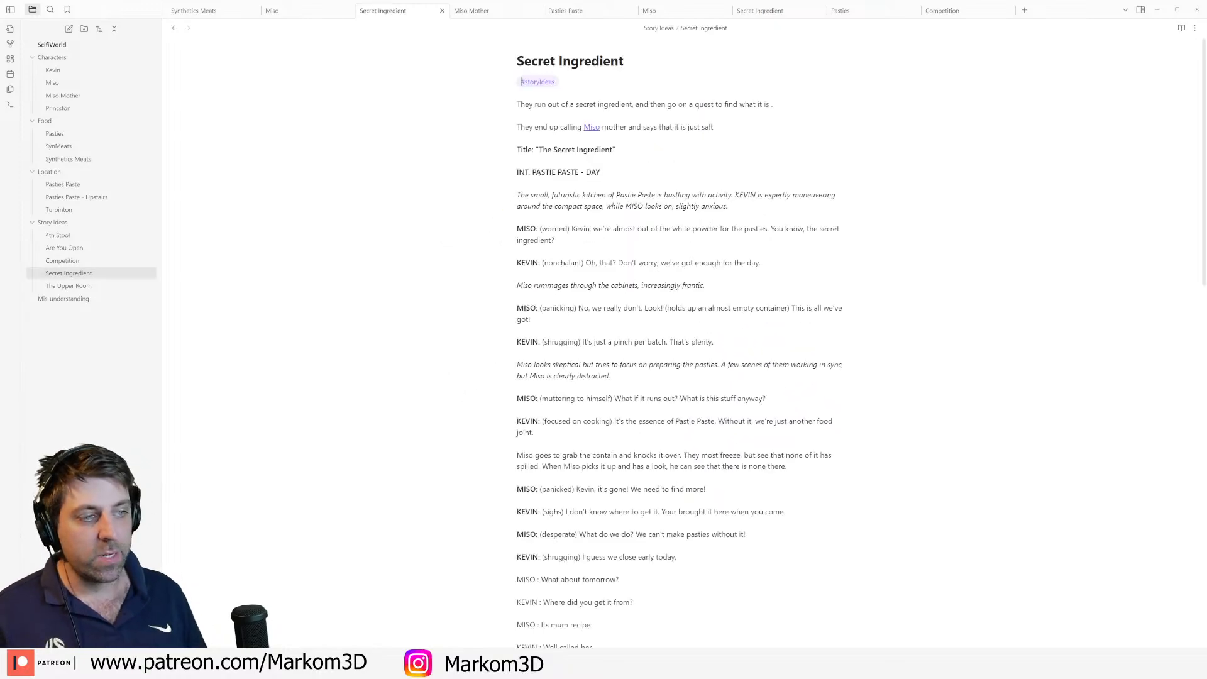
click(93, 259)
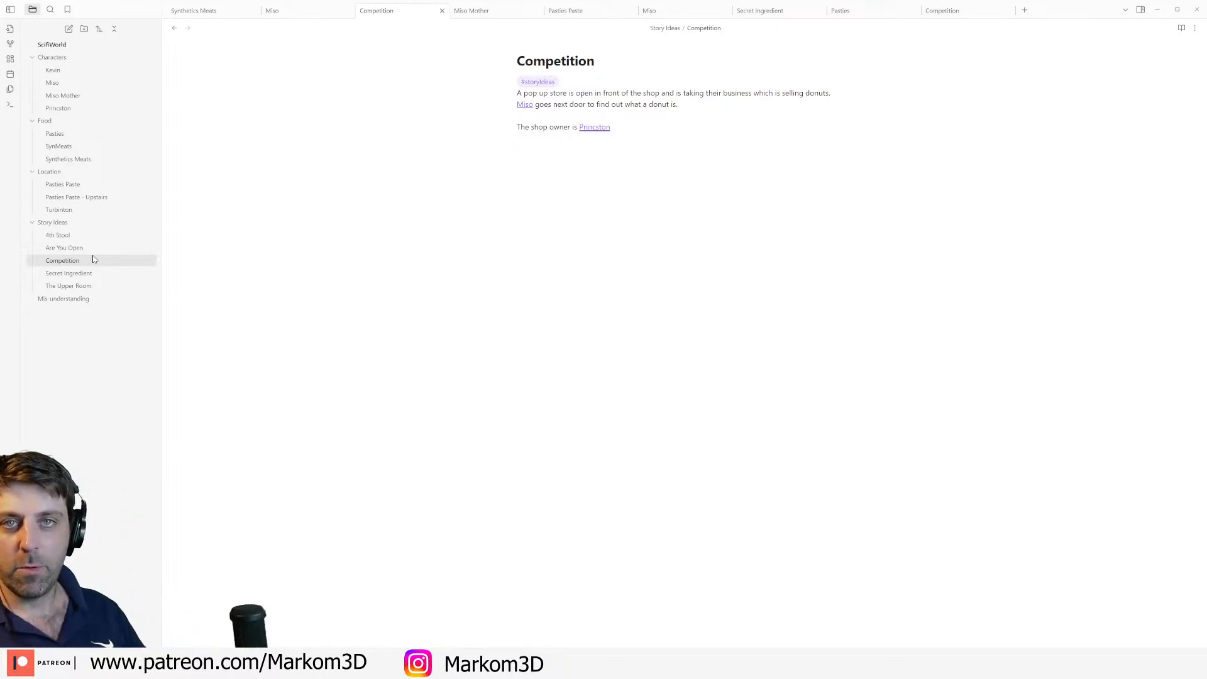
click(122, 200)
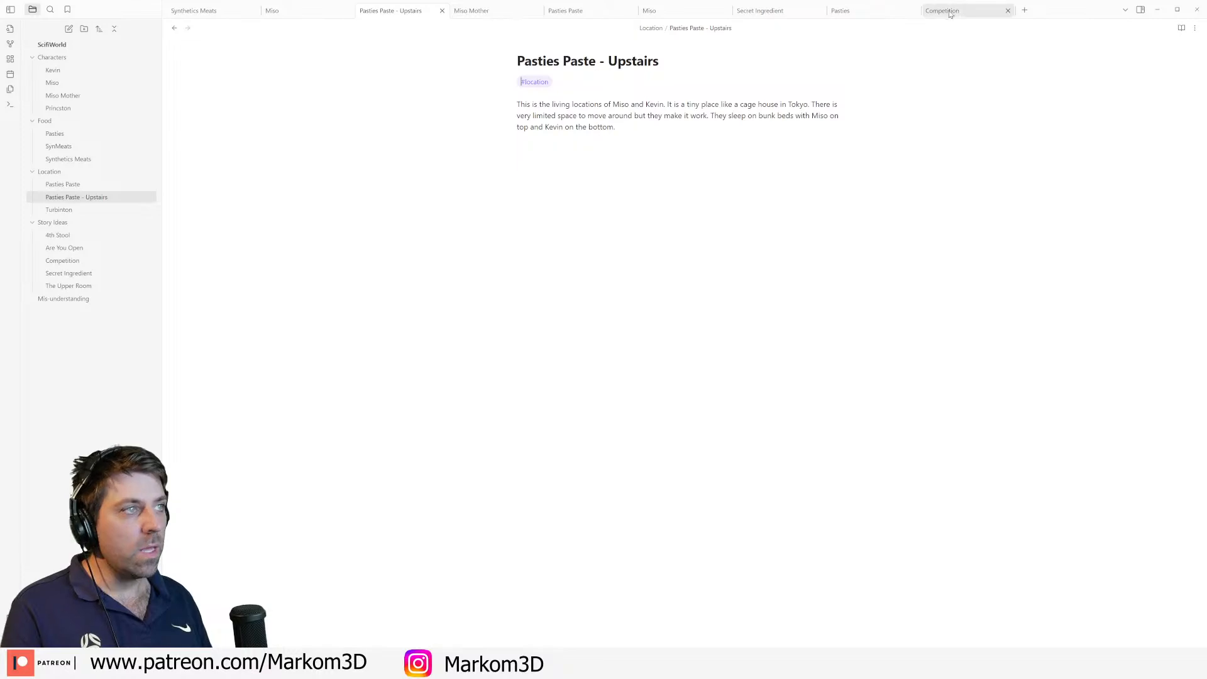
click(778, 11)
click(688, 12)
click(764, 10)
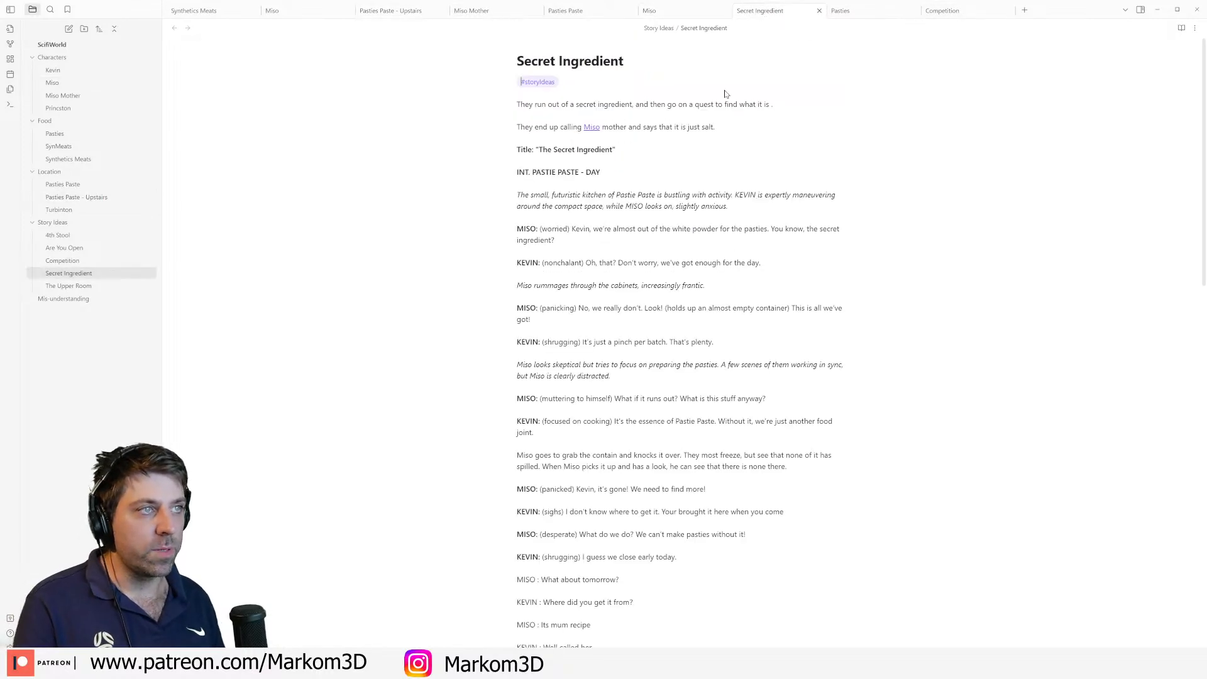
click(226, 13)
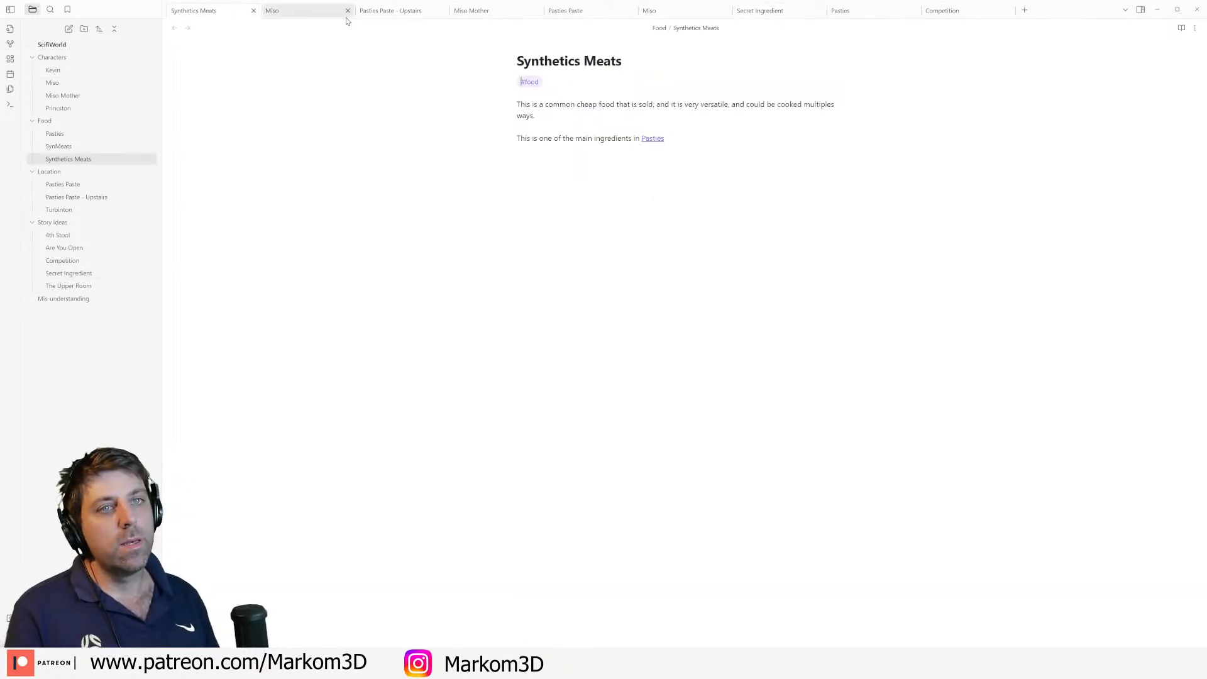
click(346, 15)
click(923, 11)
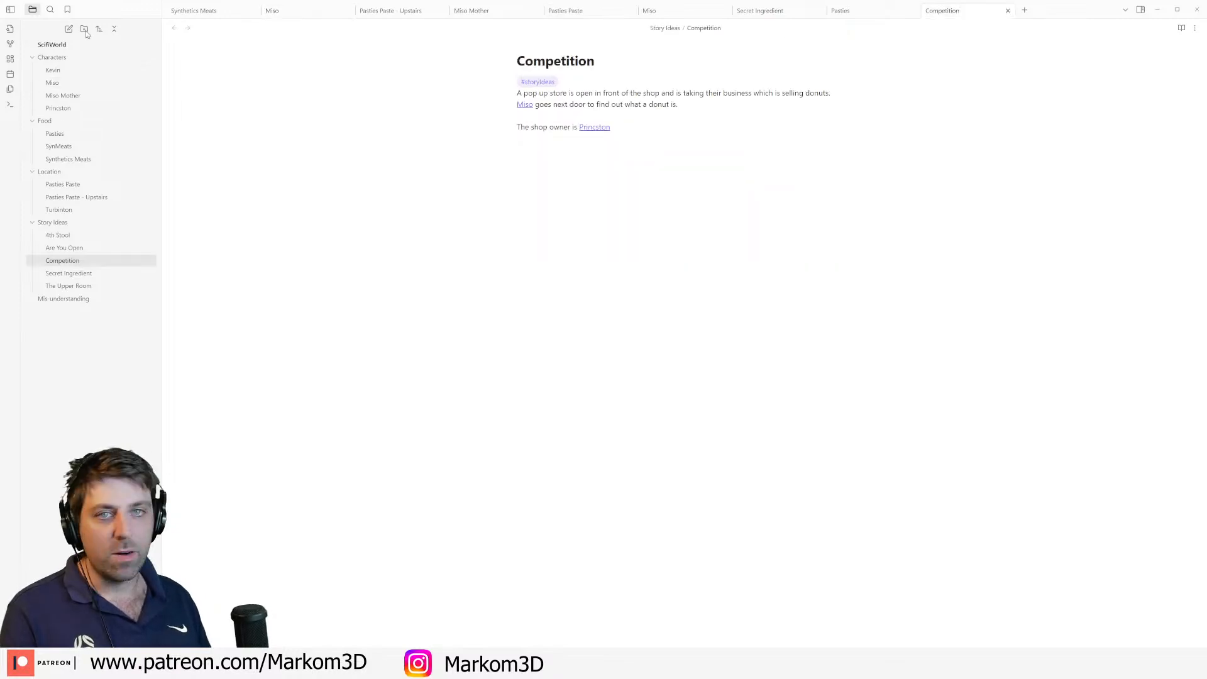
Step: Reopen the graph view, pull the Pasties Paste - Upstairs node away from the others, and close Obsidian to return to Blender
click(10, 44)
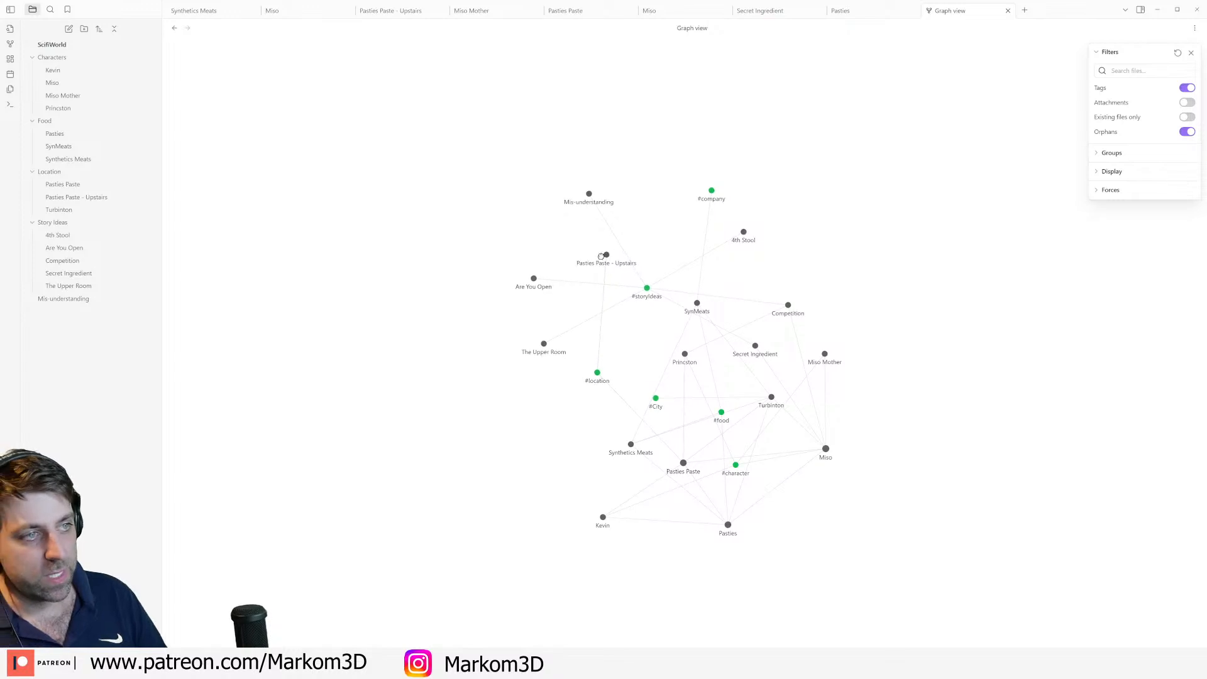
drag(565, 253, 438, 363)
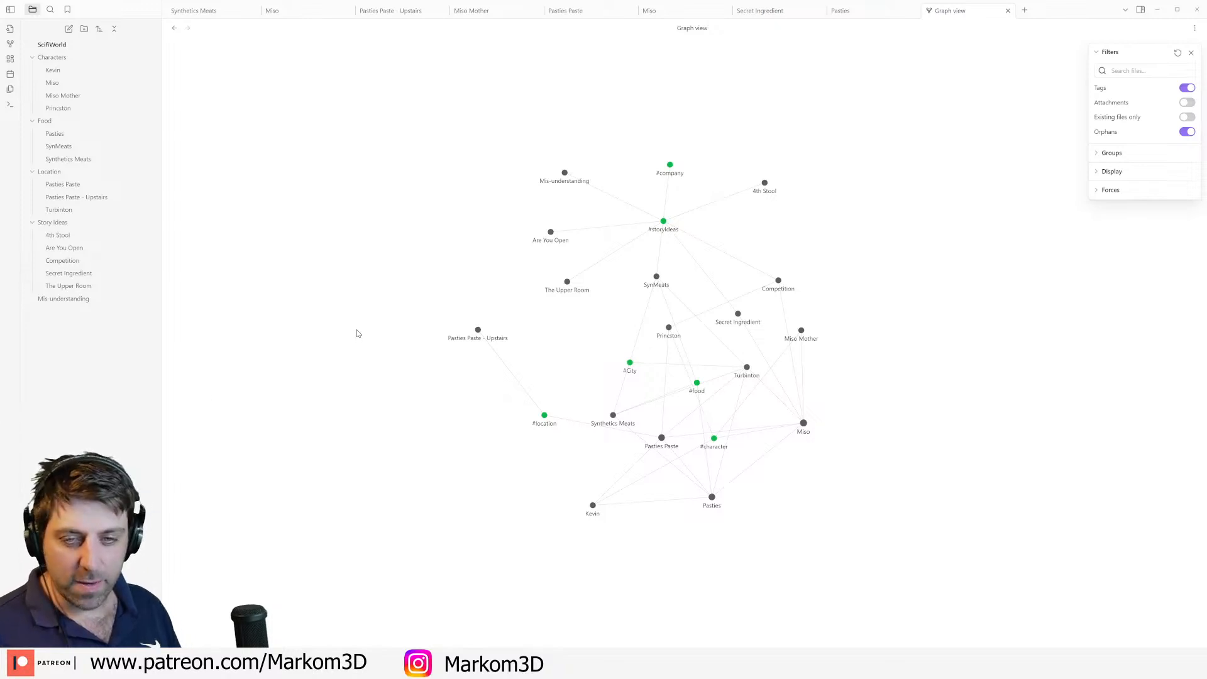
click(1196, 10)
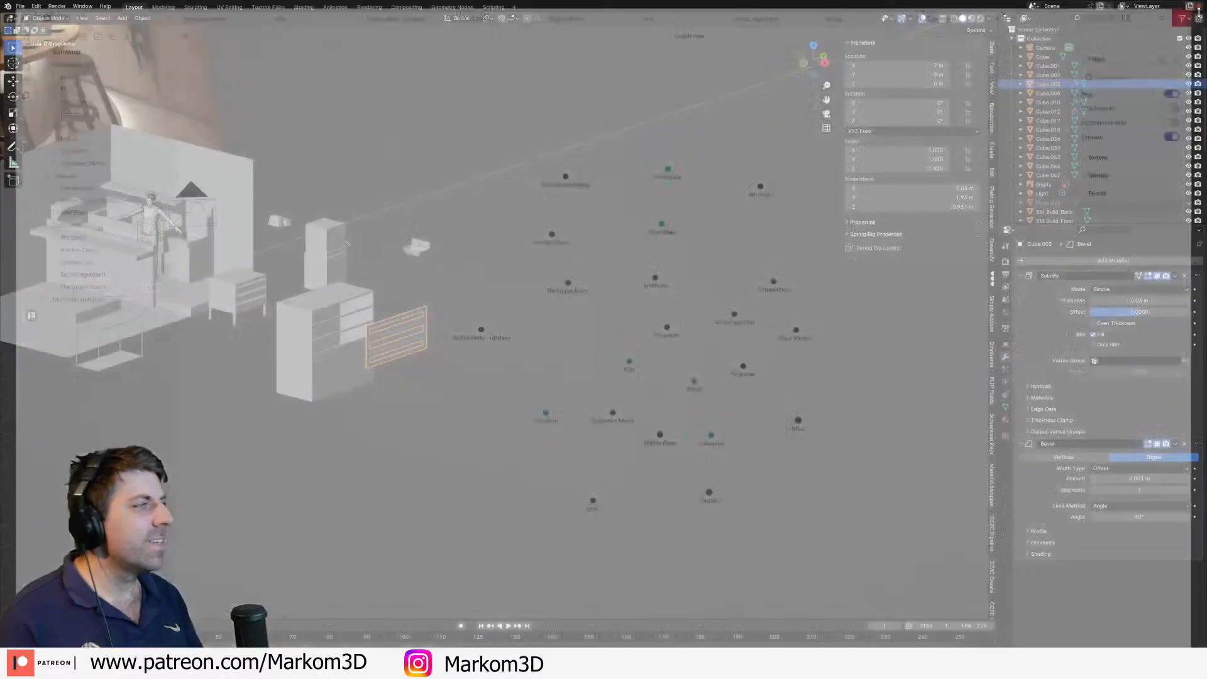
Step: Select the inner drawer panels together with the drawer-front frames and move both -1 m along X toward the cabinet
scroll(467, 338, up, 7)
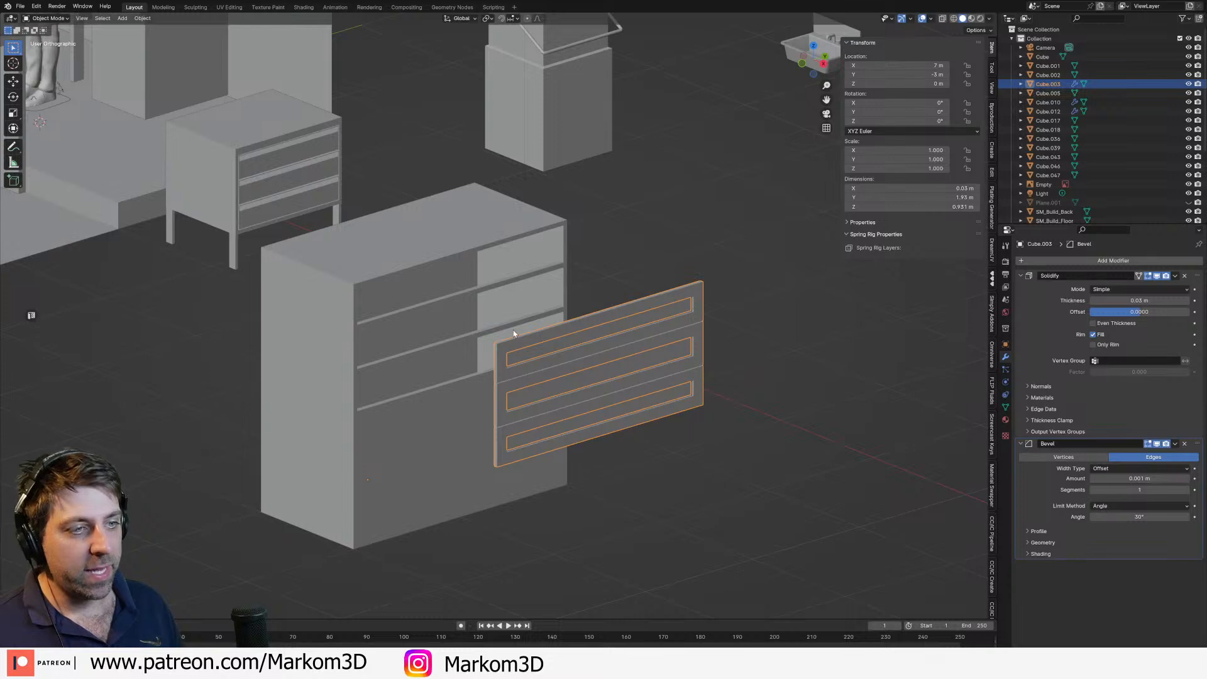
scroll(535, 367, up, 4)
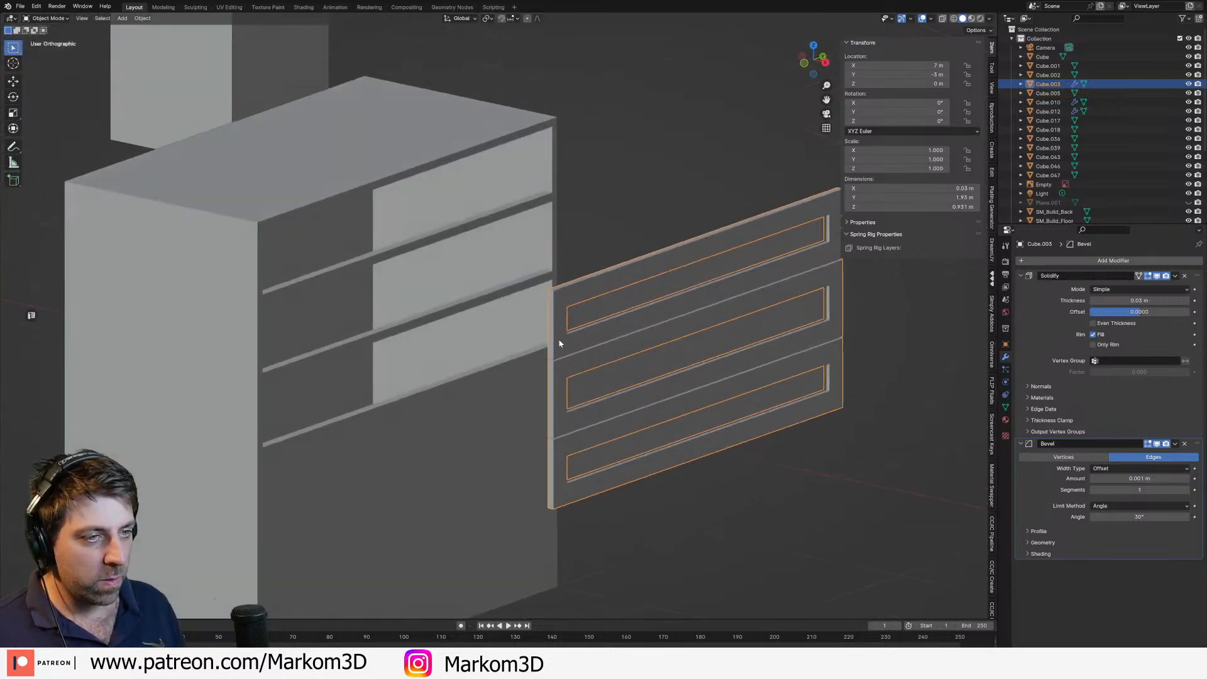
click(596, 307)
scroll(613, 324, down, 1)
middle_drag(622, 332, 607, 329)
scroll(608, 329, up, 2)
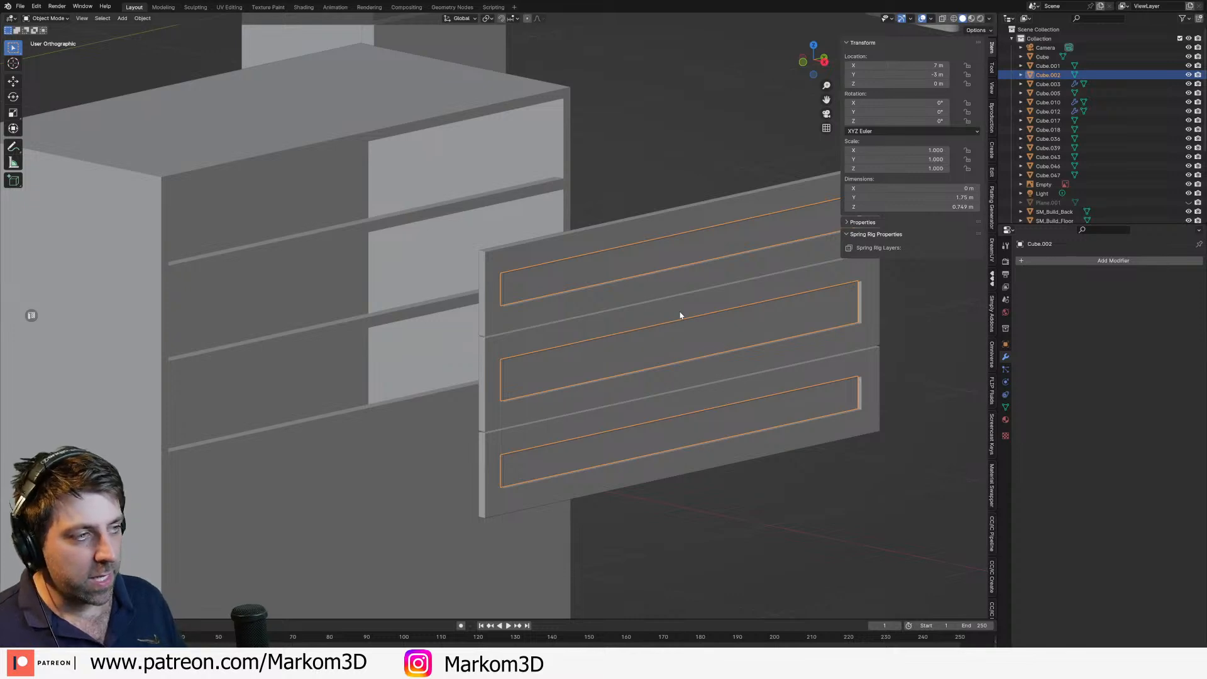
key(Tab)
key(Tab)
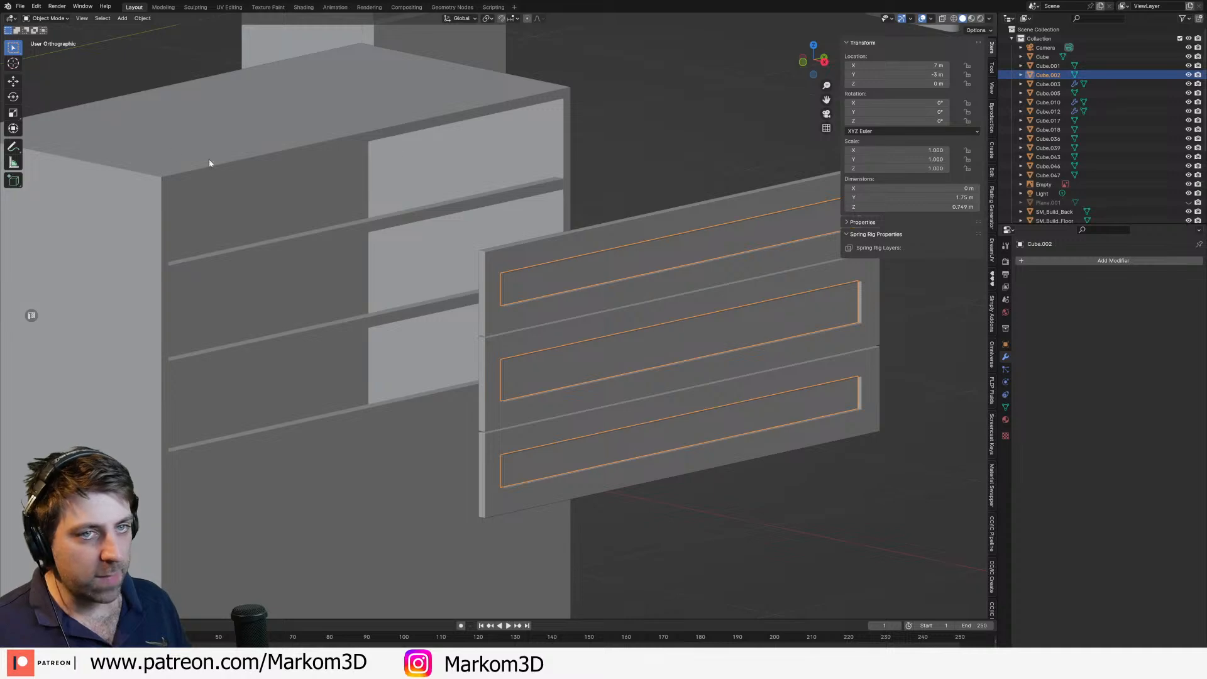
key(Tab)
key(Tab)
shift+click(552, 273)
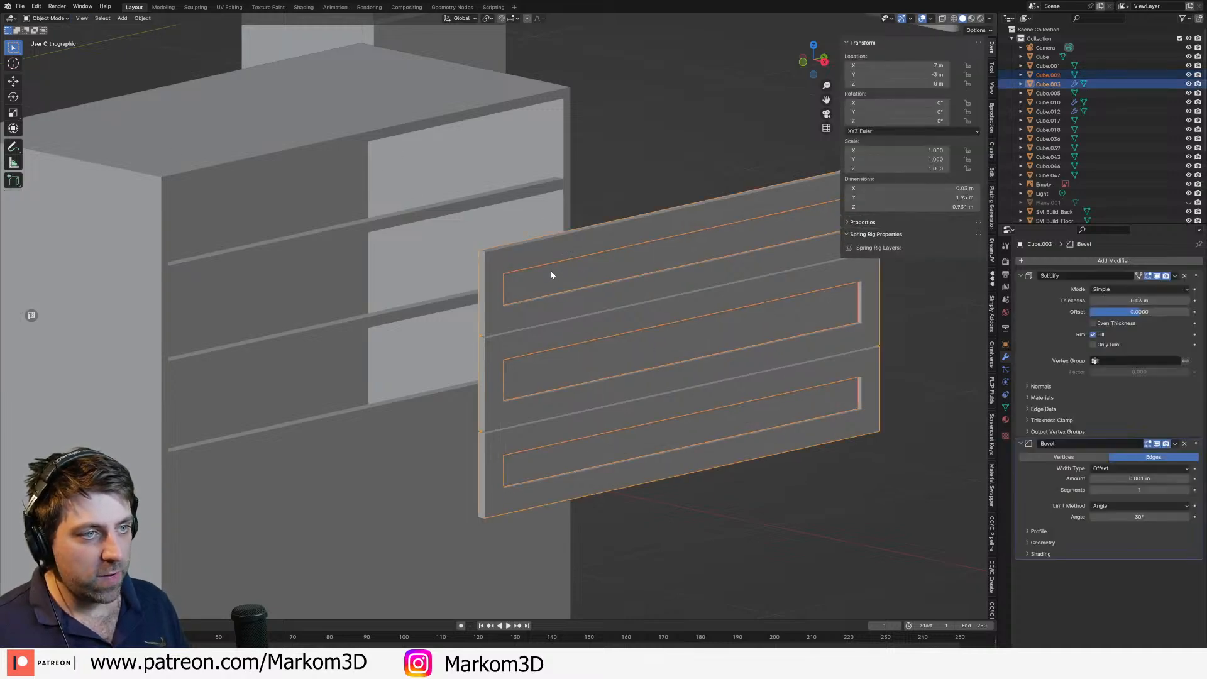
scroll(552, 272, down, 2)
middle_drag(552, 273, 657, 295)
key(g)
key(x)
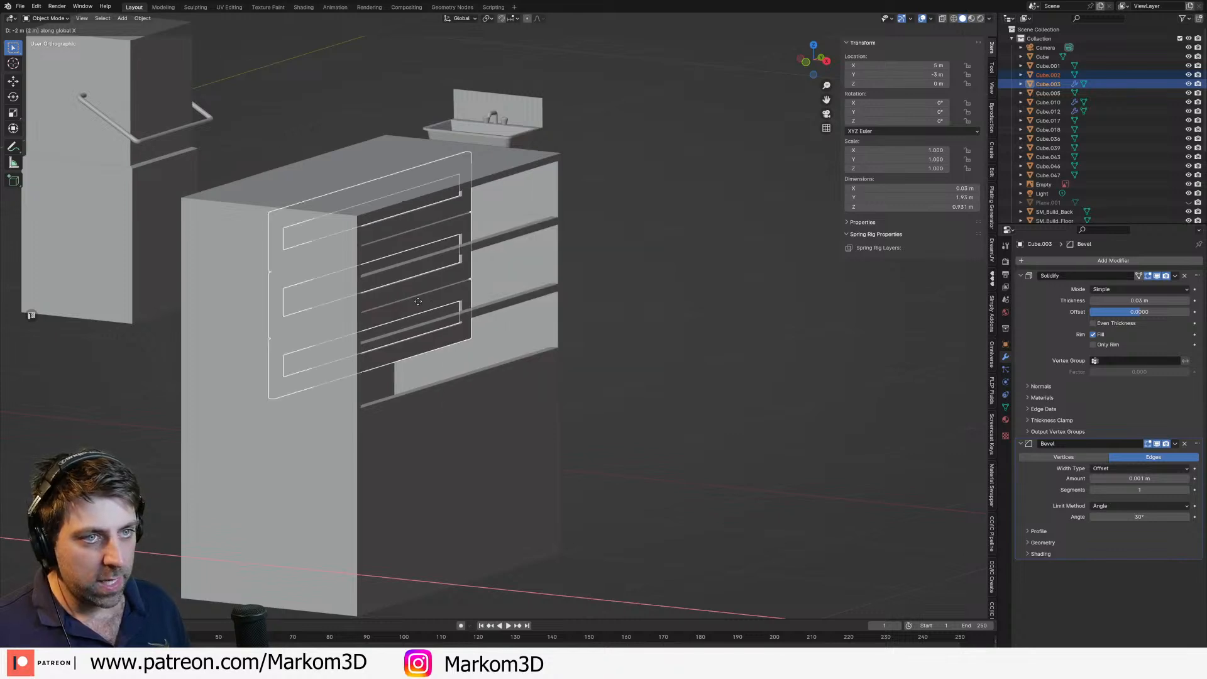
click(554, 339)
Step: From the top view, move the panels and frames another -0.5 m along X to meet the cabinet's front
key(KP_7)
shift+middle_drag(555, 340, 572, 278)
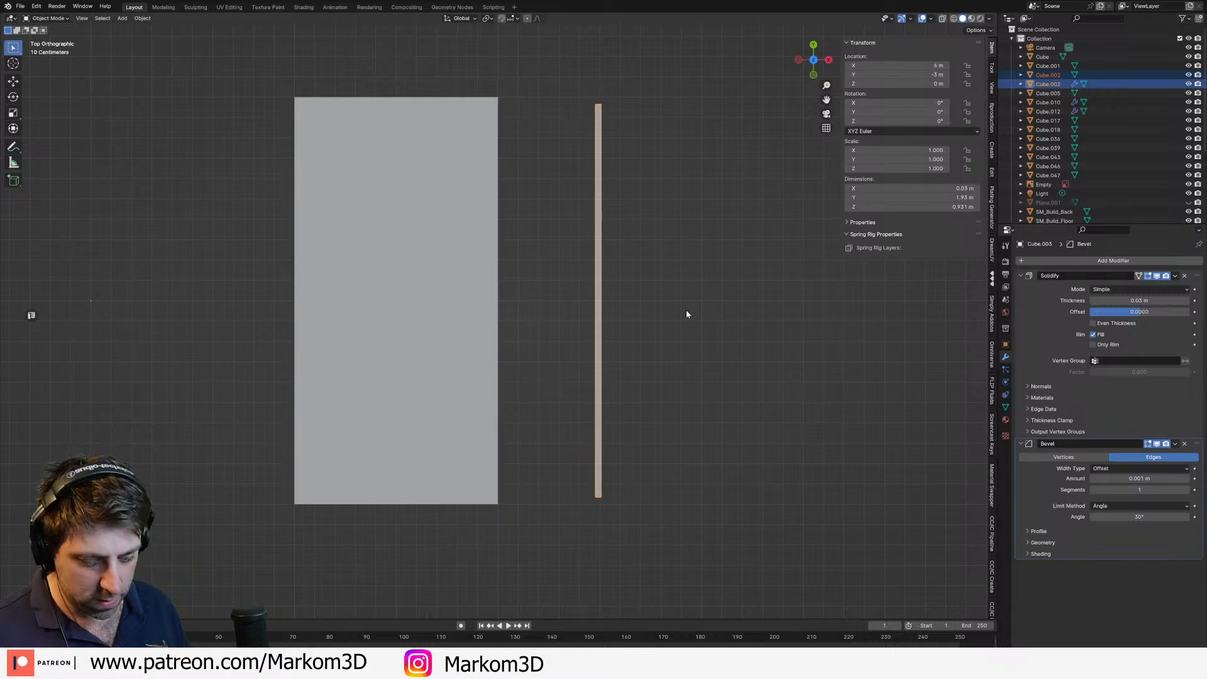
key(g)
key(x)
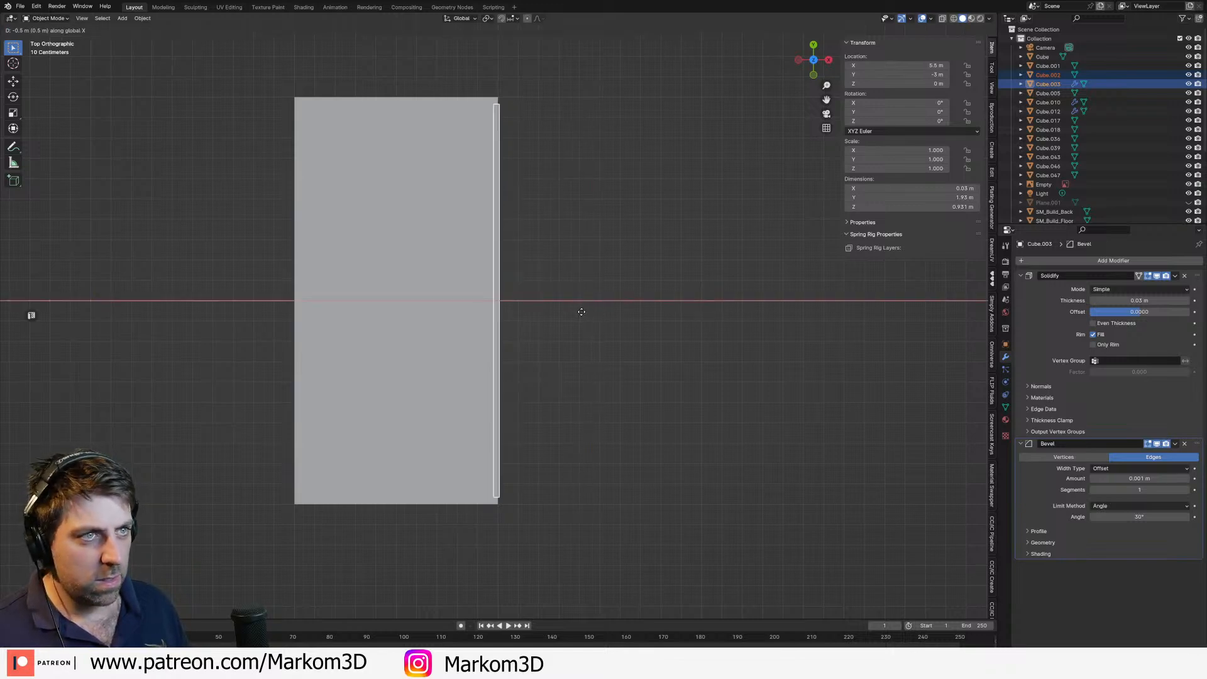
click(545, 300)
Step: Shift the panel and frame geometry about 0.02 m outward along X in Edit Mode so it sits on the cabinet front
key(Tab)
scroll(541, 297, up, 4)
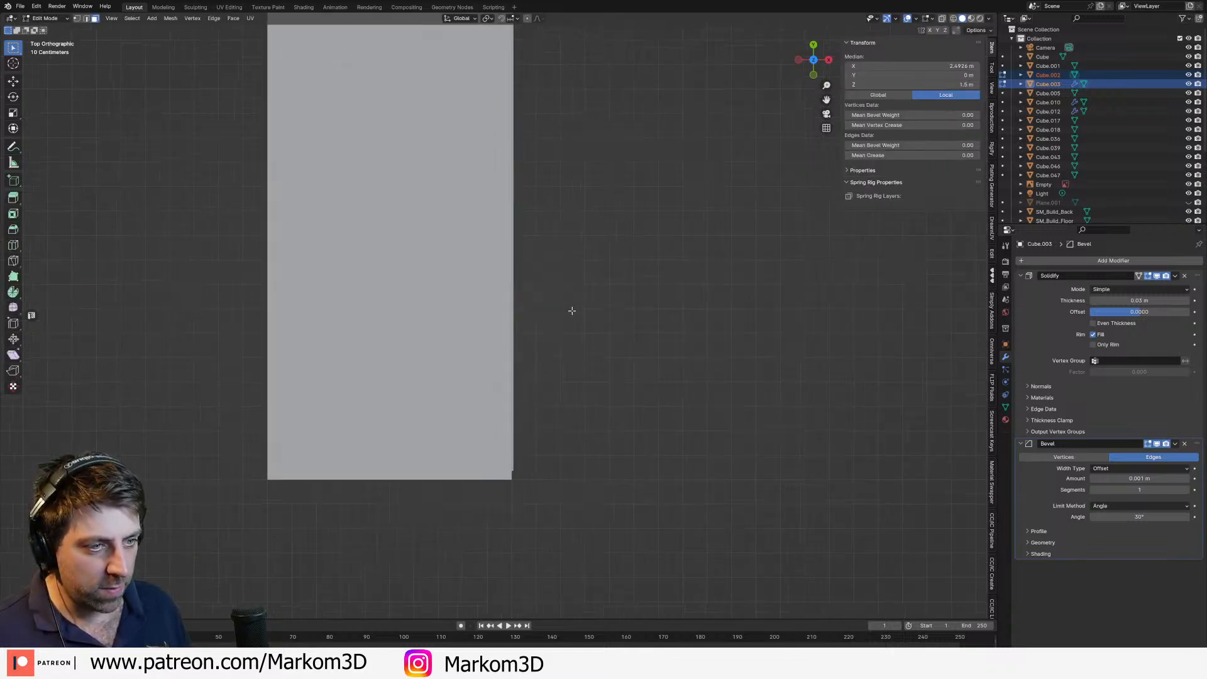
key(g)
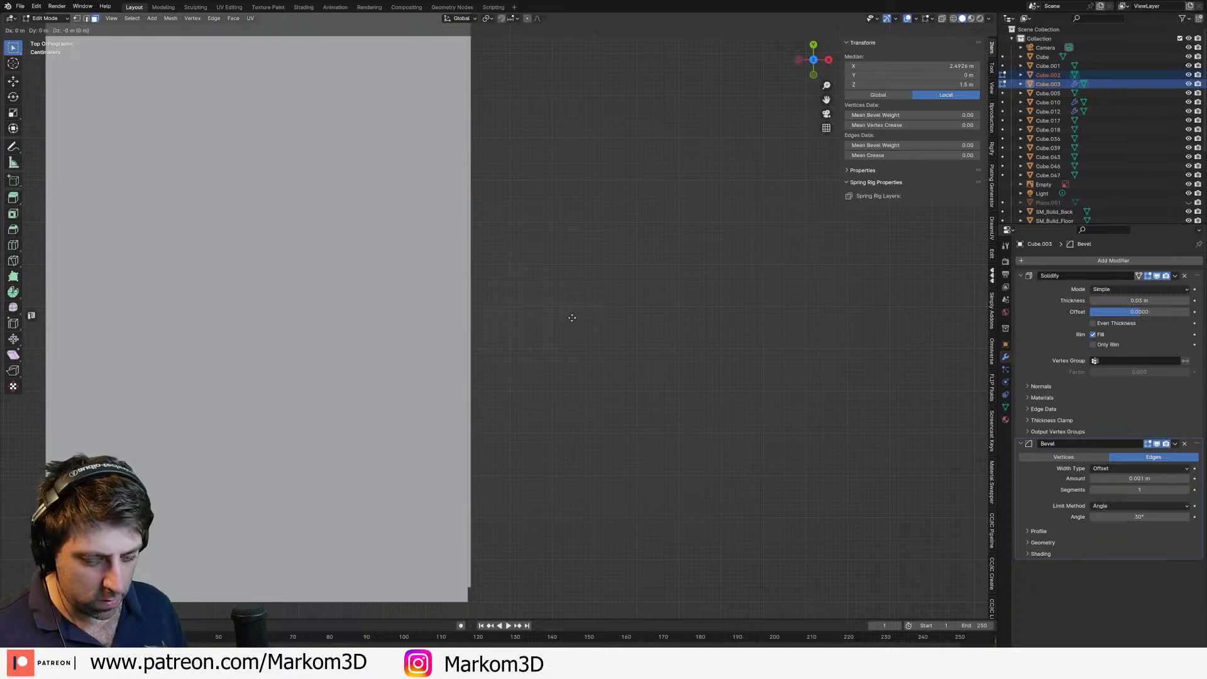
key(x)
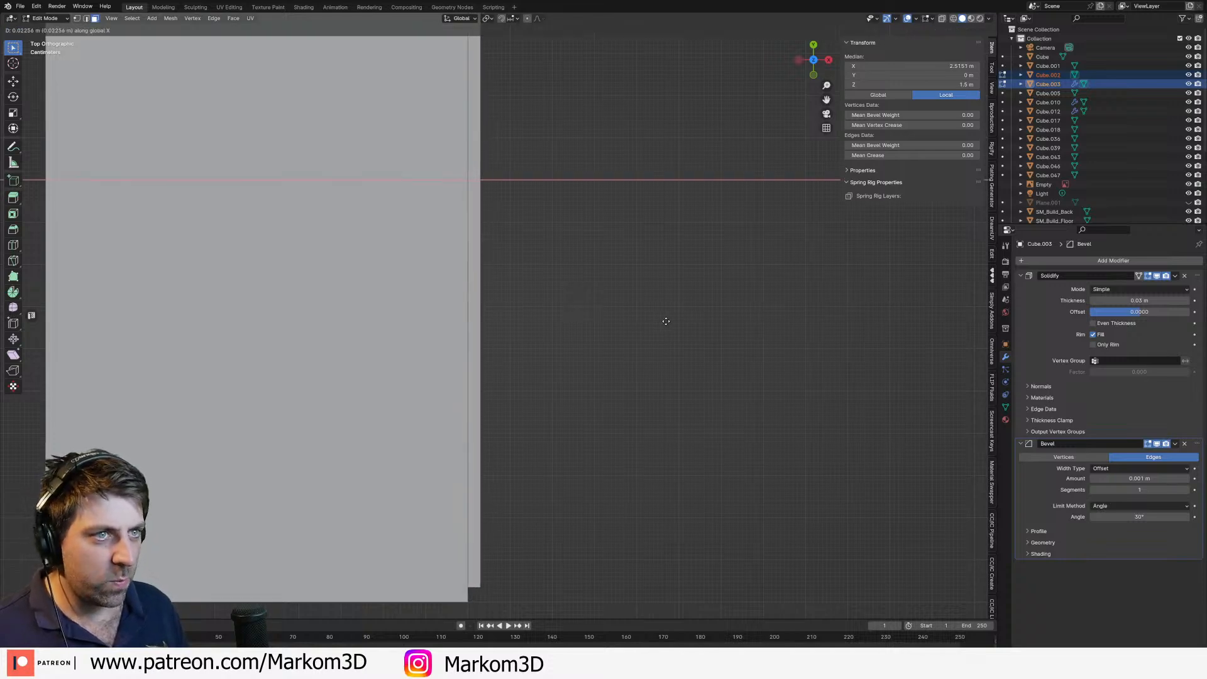
click(668, 325)
middle_drag(668, 326, 628, 254)
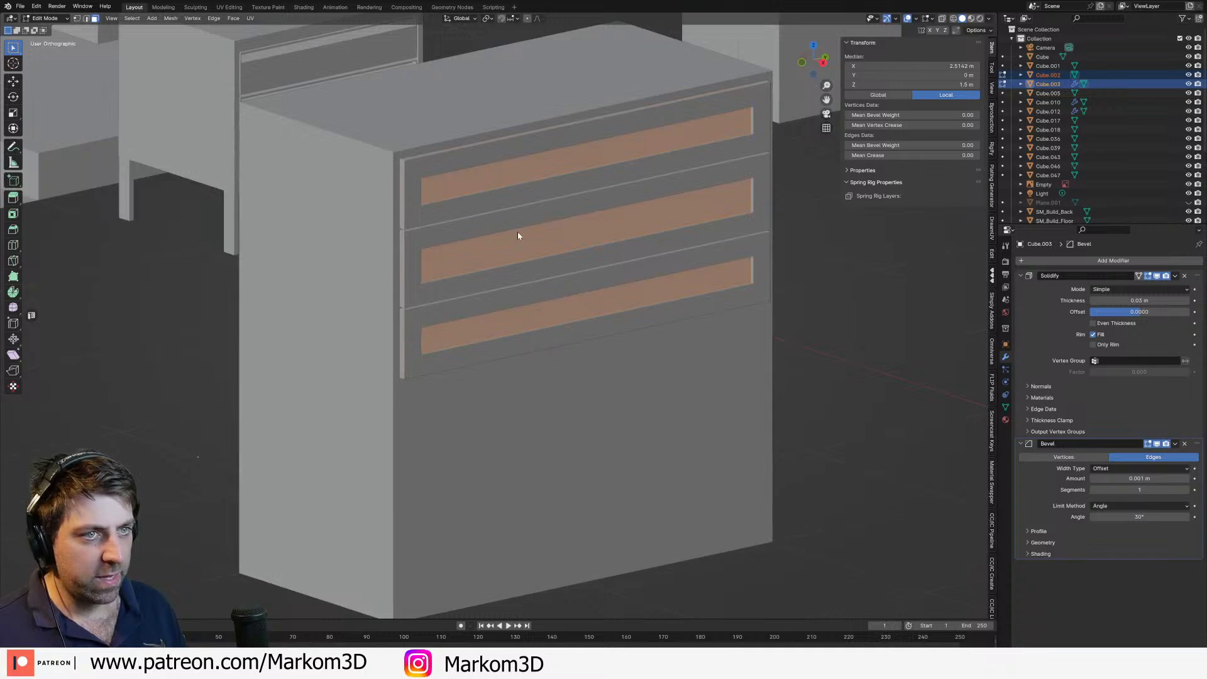
key(Tab)
middle_drag(431, 228, 462, 182)
key(Tab)
scroll(511, 186, up, 1)
key(Tab)
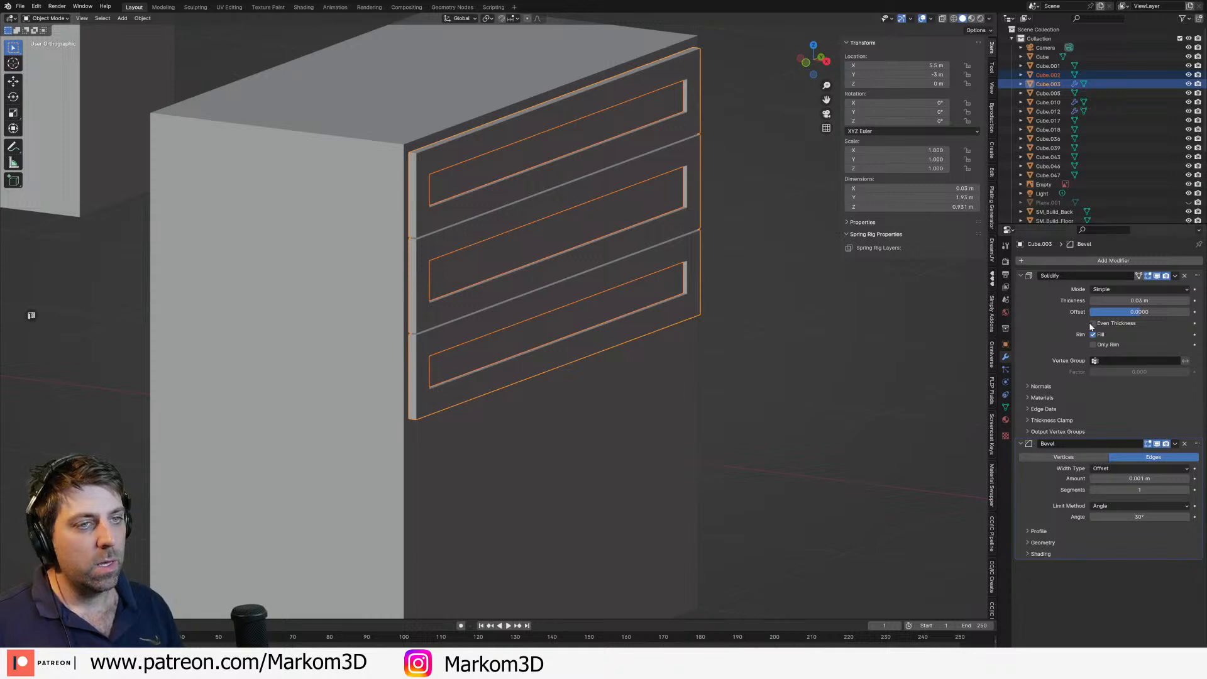
Step: Apply the Solidify modifier on the drawer-front frames, keep the Bevel modifier live, and inspect the fronts from both sides
click(695, 283)
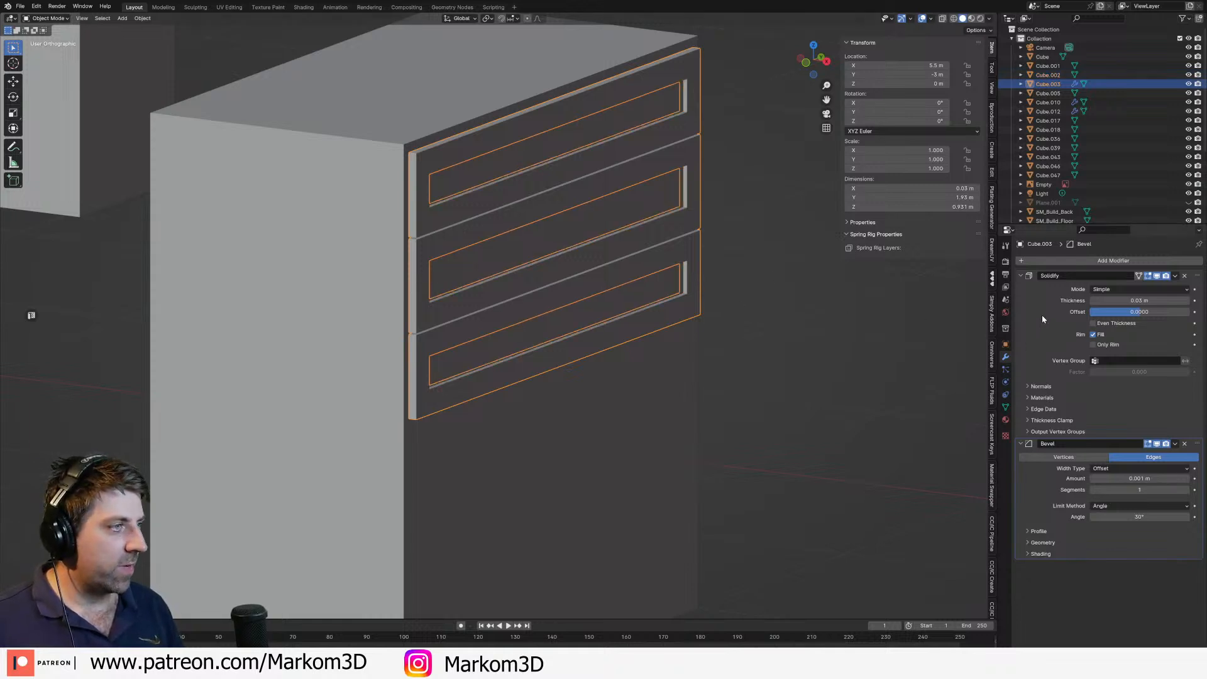
key(ctrl+a)
click(617, 259)
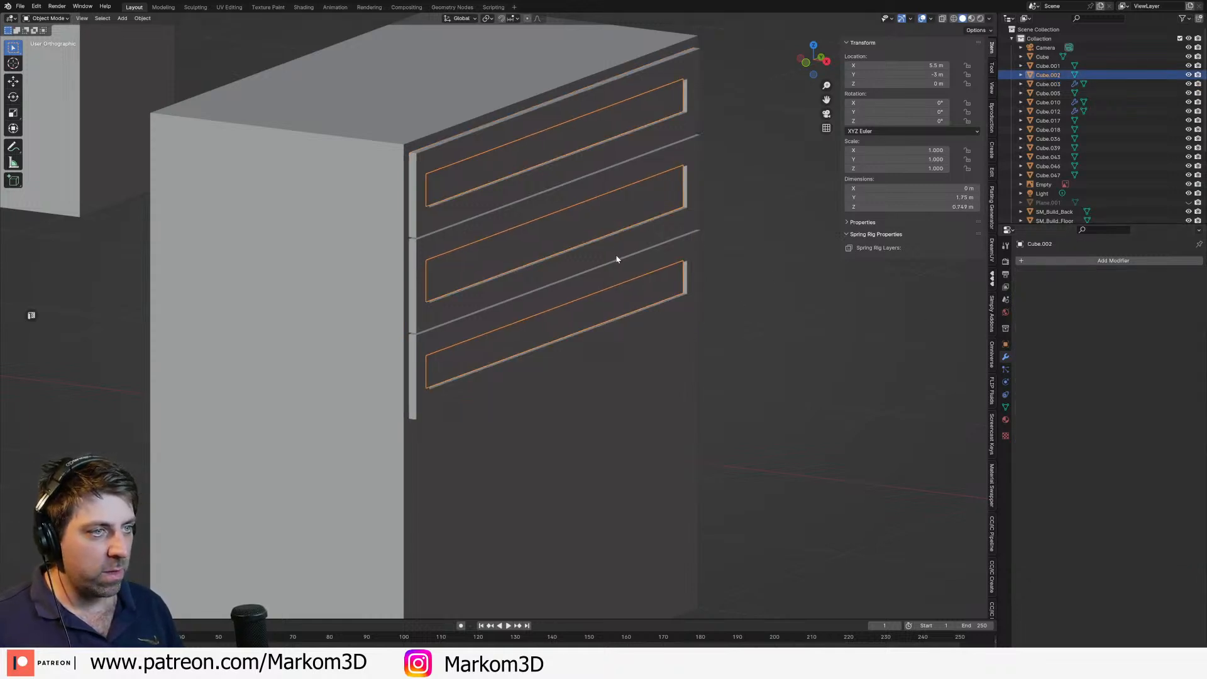
click(457, 172)
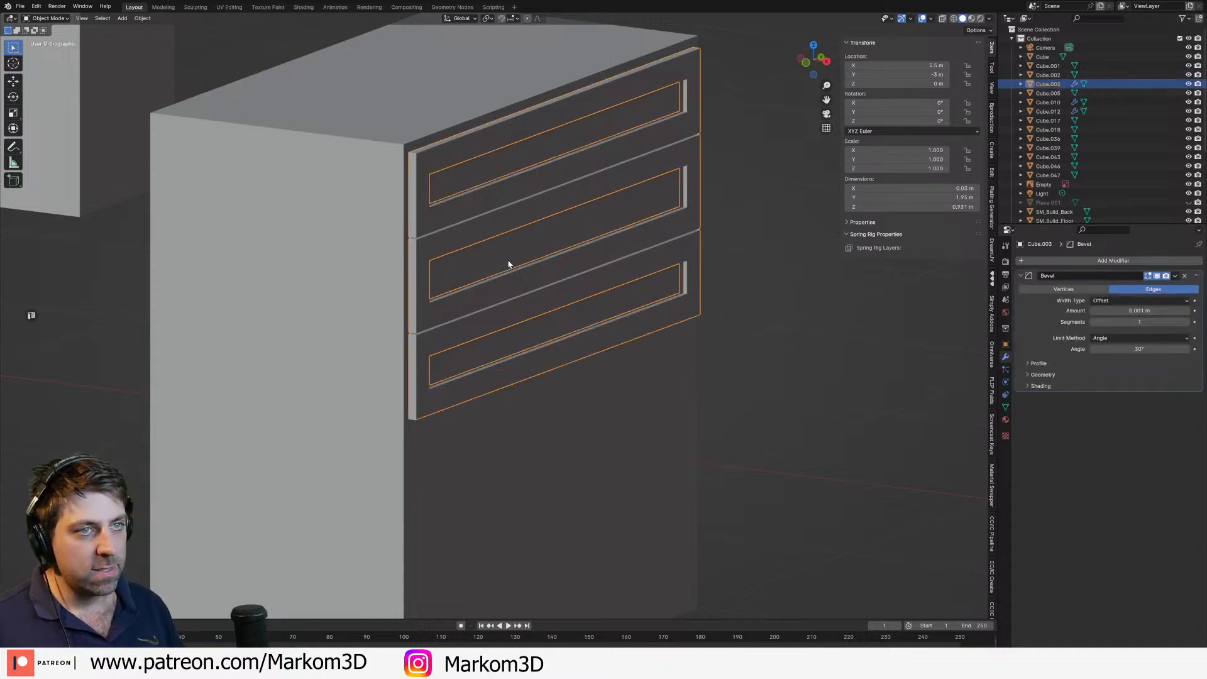
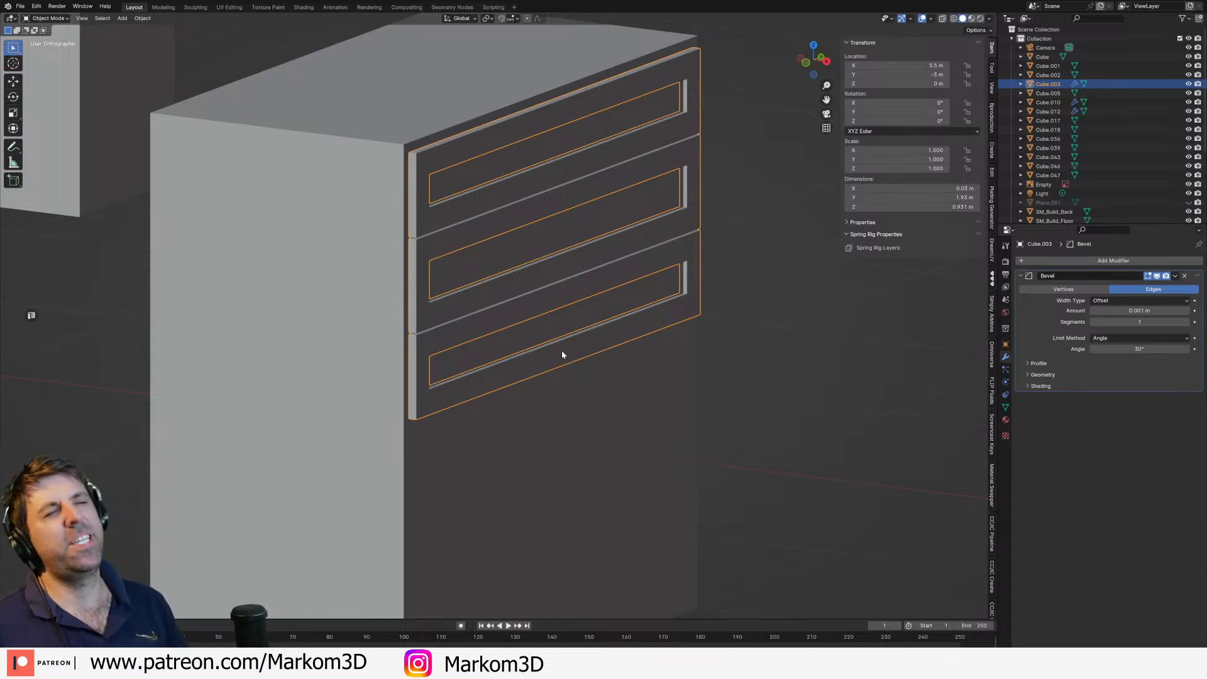
scroll(556, 314, down, 3)
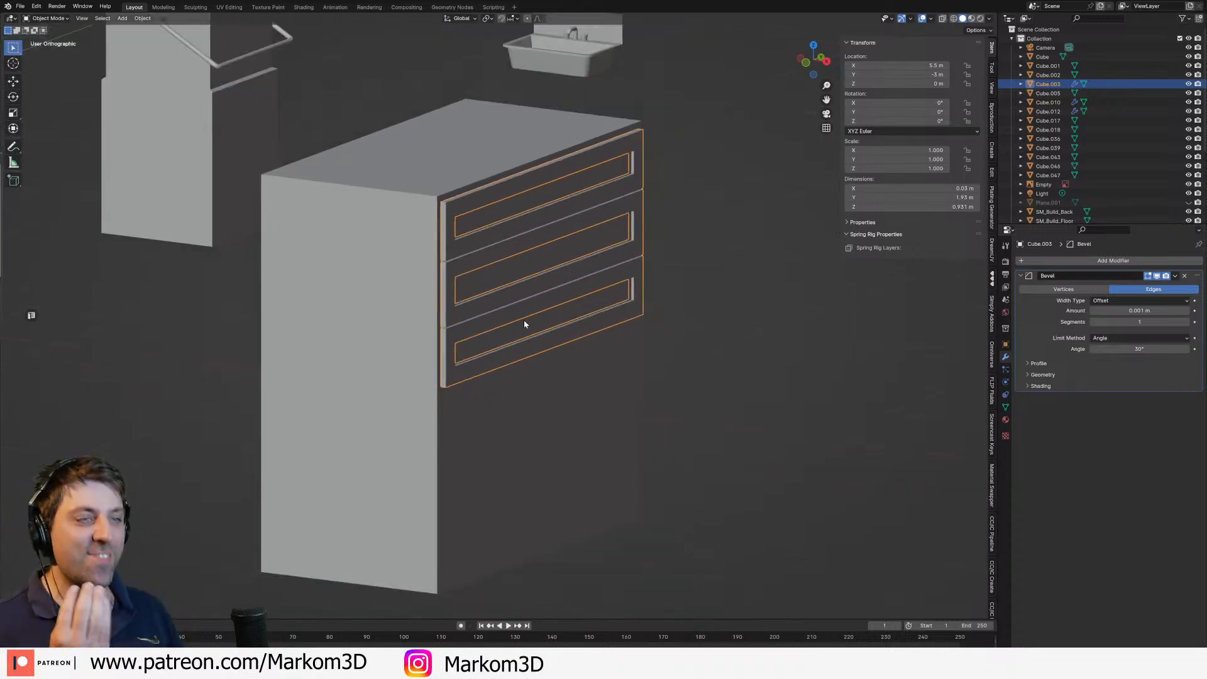
middle_drag(528, 323, 560, 396)
scroll(577, 385, up, 2)
scroll(667, 379, down, 2)
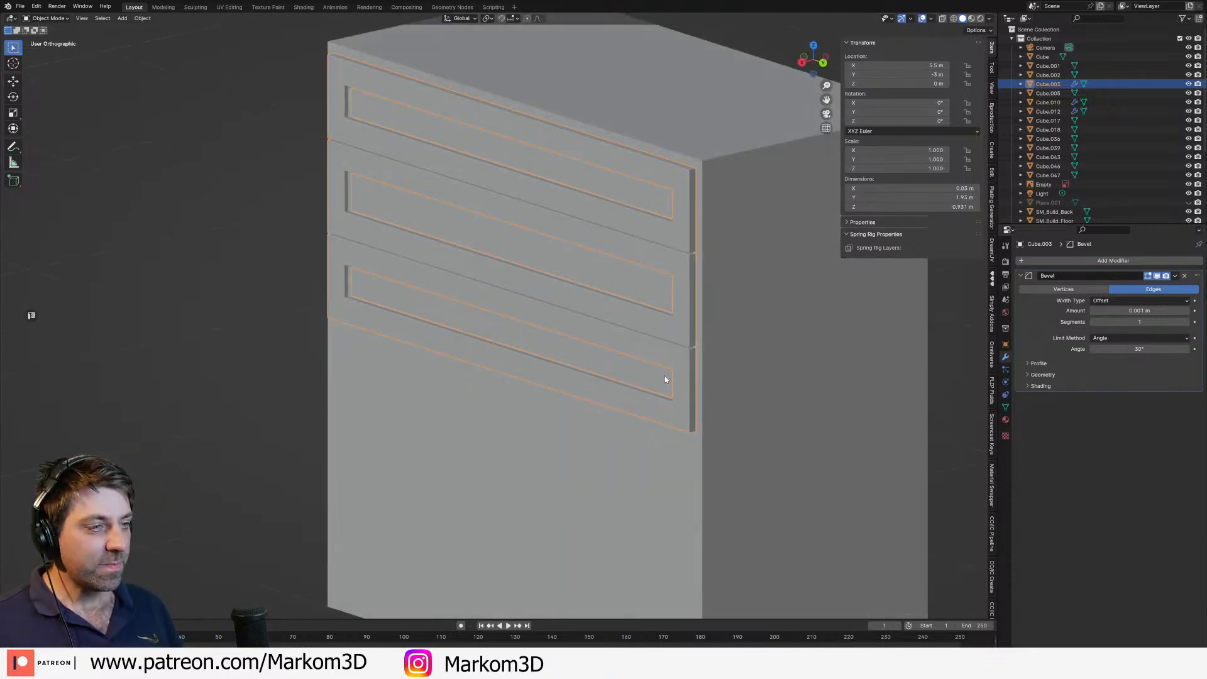
middle_drag(665, 377, 516, 359)
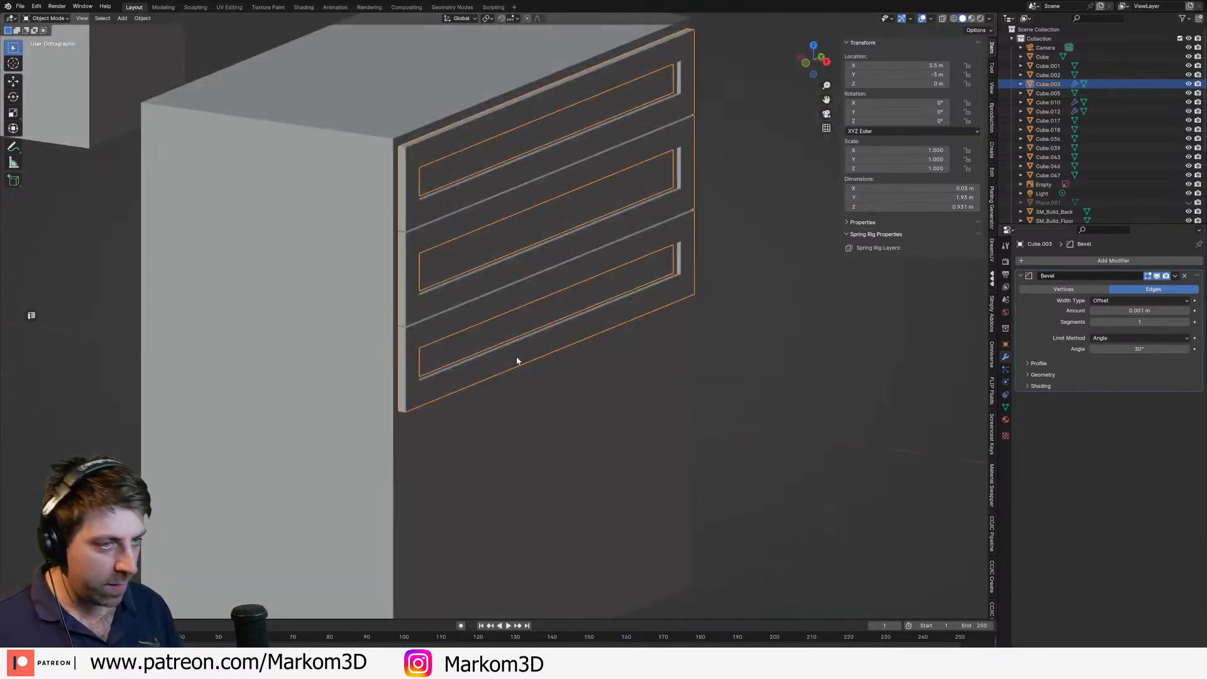
Step: In Edit Mode, select the upper two drawer-front frames with all their linked geometry and hide them, leaving the lowest frame editable
key(Tab)
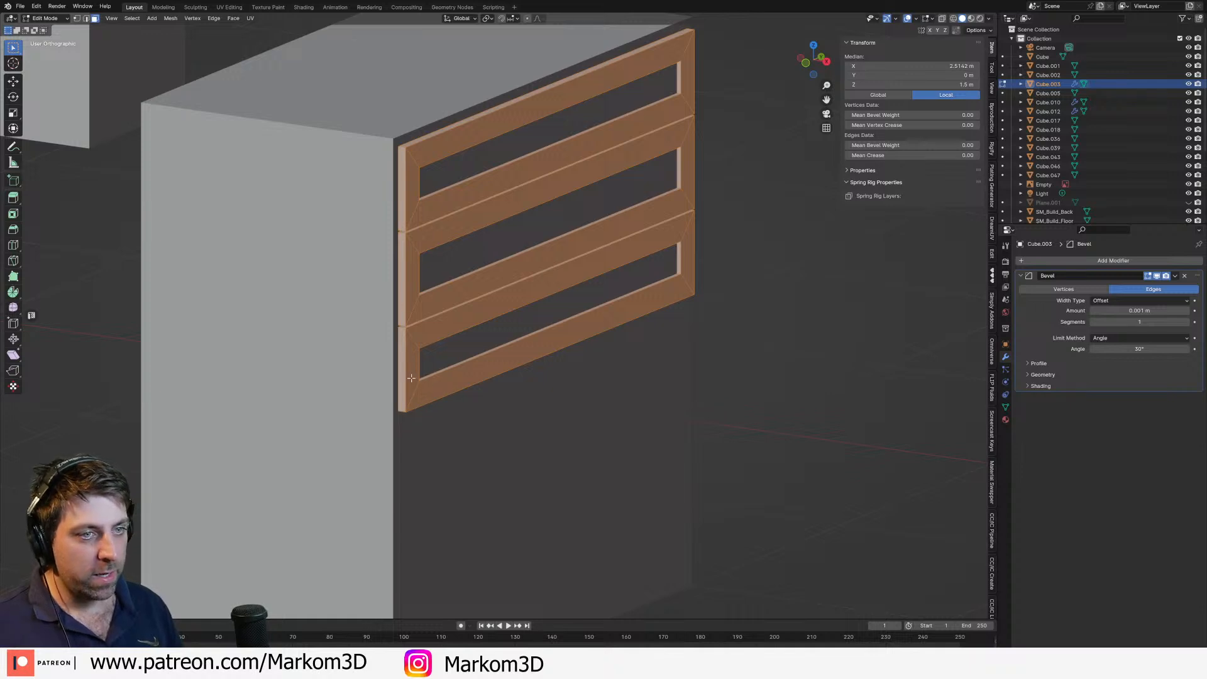
click(412, 378)
click(411, 295)
shift+click(408, 213)
key(ctrl+l)
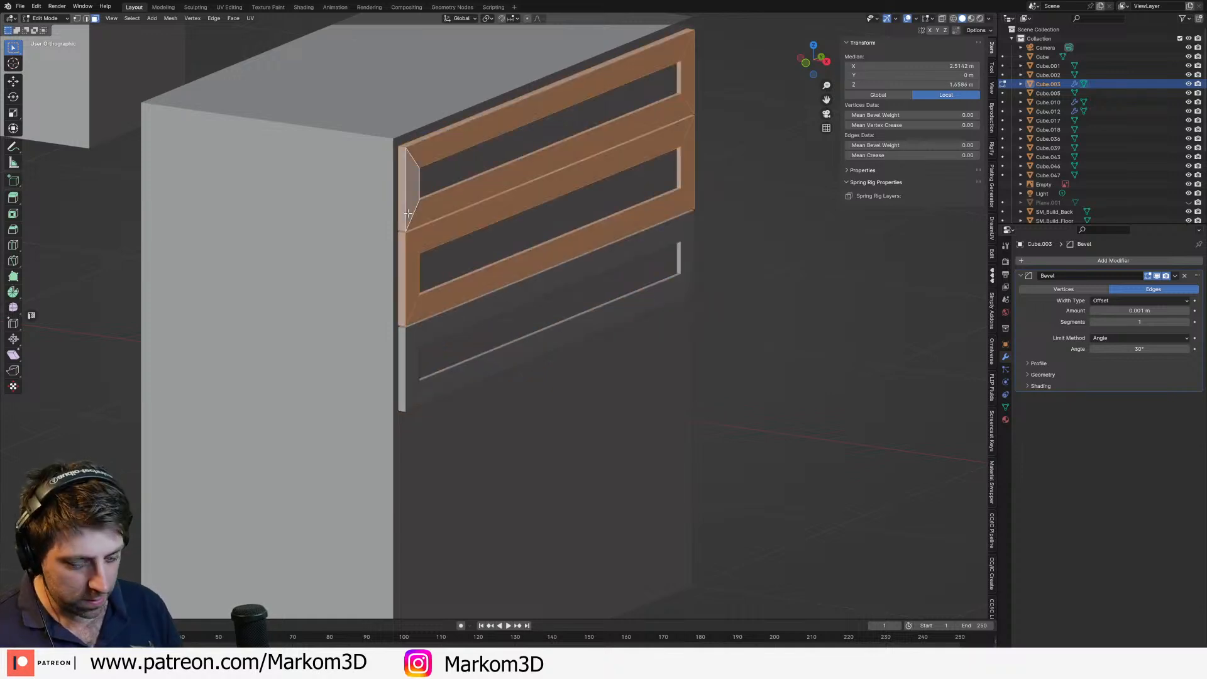
key(h)
key(alt+h)
key(h)
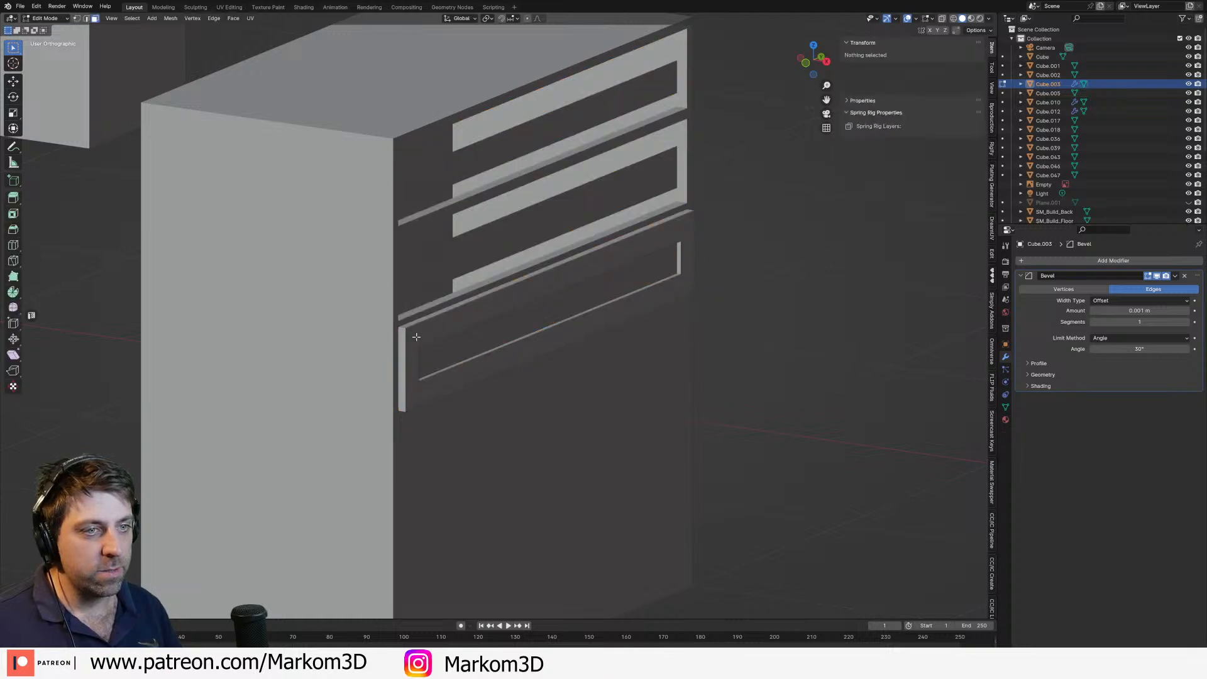
Step: Add a centred loop cut across both the upper and lower rails of the lowest drawer-front frame
click(397, 360)
scroll(403, 358, up, 3)
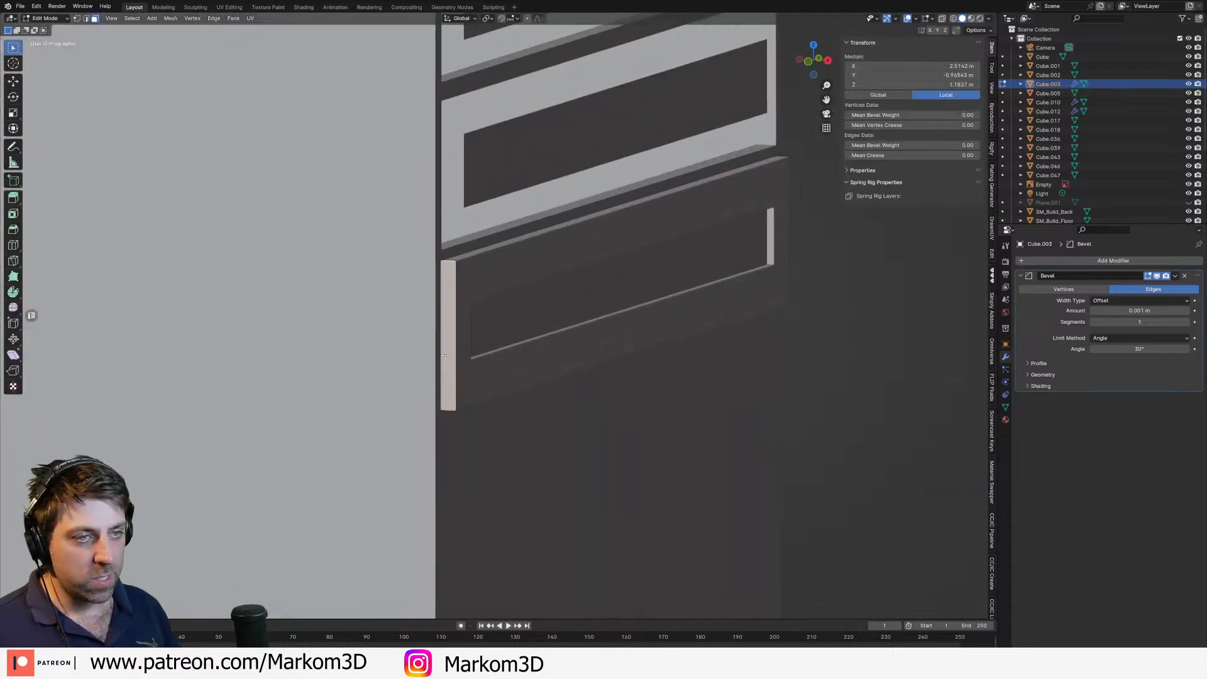
key(ctrl+r)
click(641, 243)
right_click(641, 243)
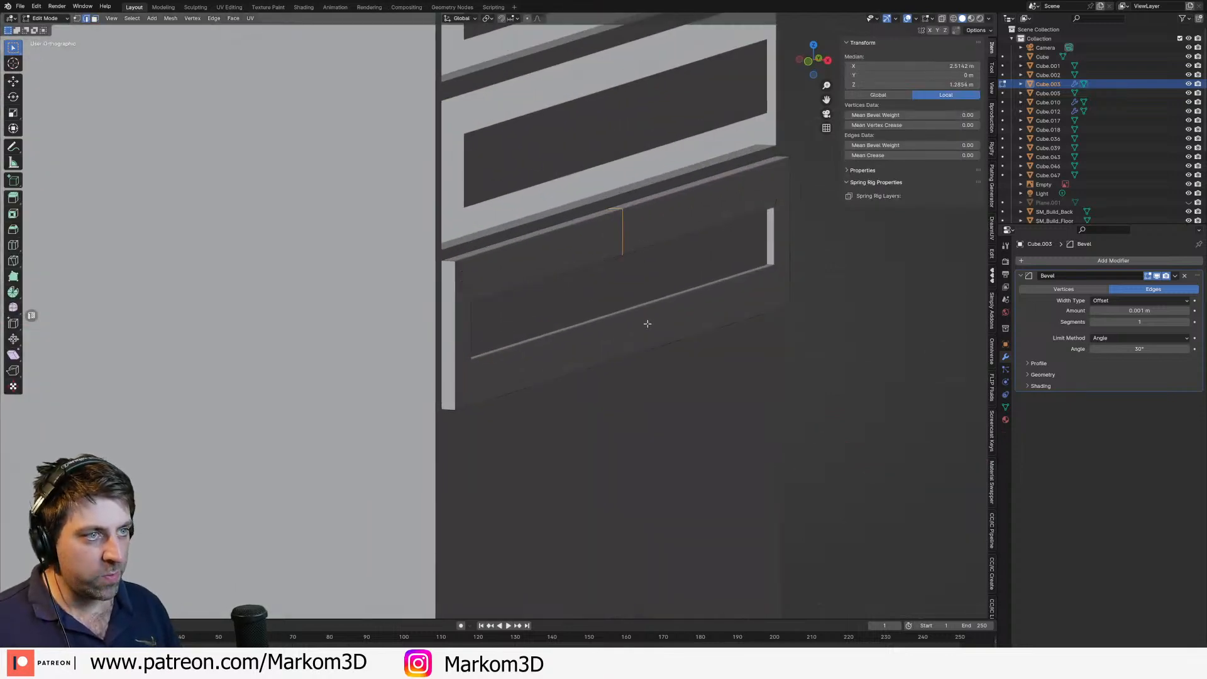
key(ctrl+r)
click(632, 319)
right_click(633, 316)
middle_drag(633, 316, 588, 318)
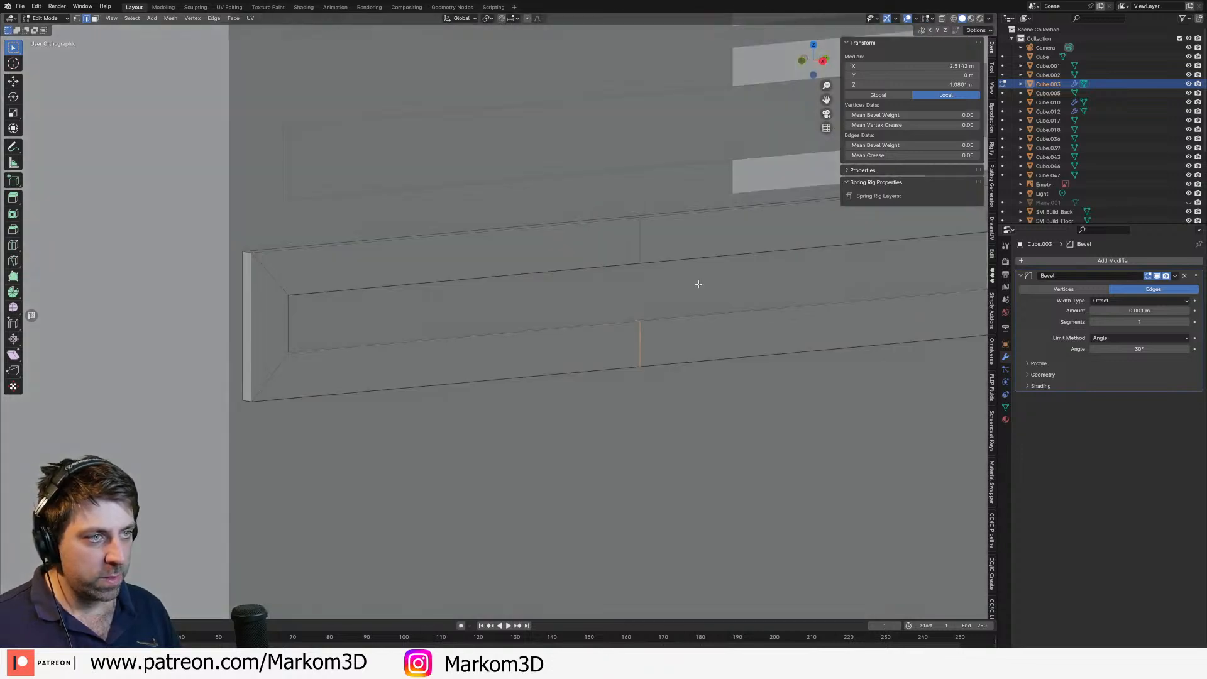
Step: Split the lowest frame at both centre cuts and delete the vertices of its negative-Y half
shift+click(638, 245)
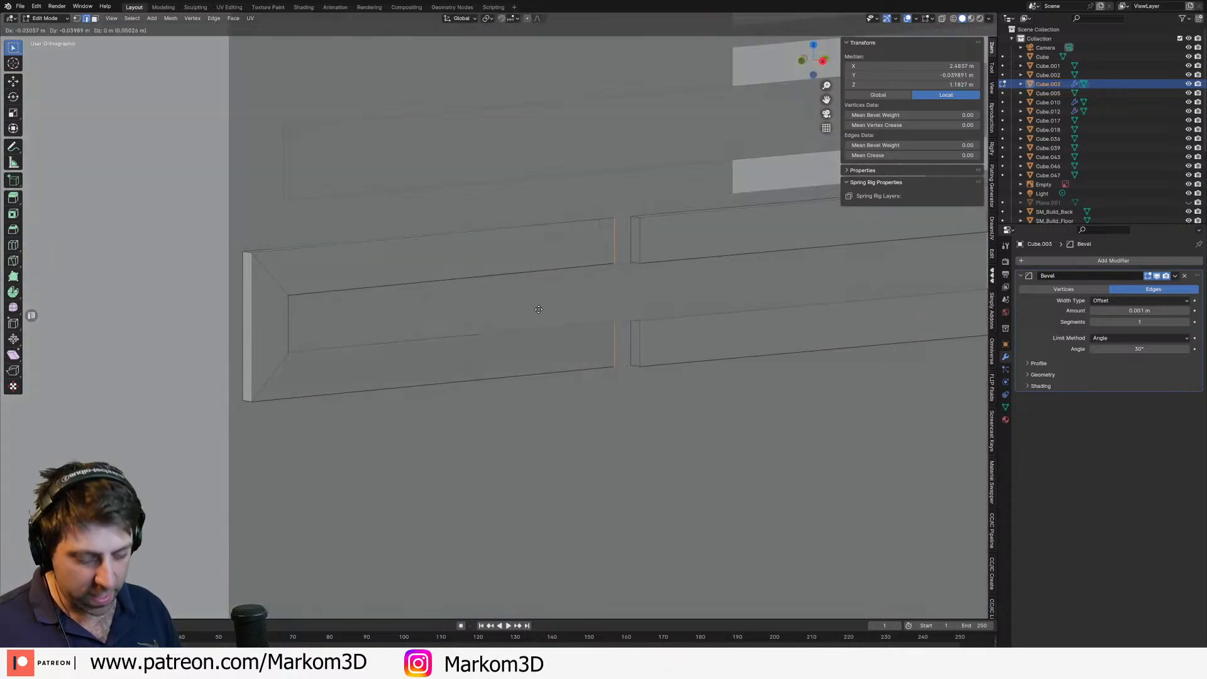
key(l)
key(x)
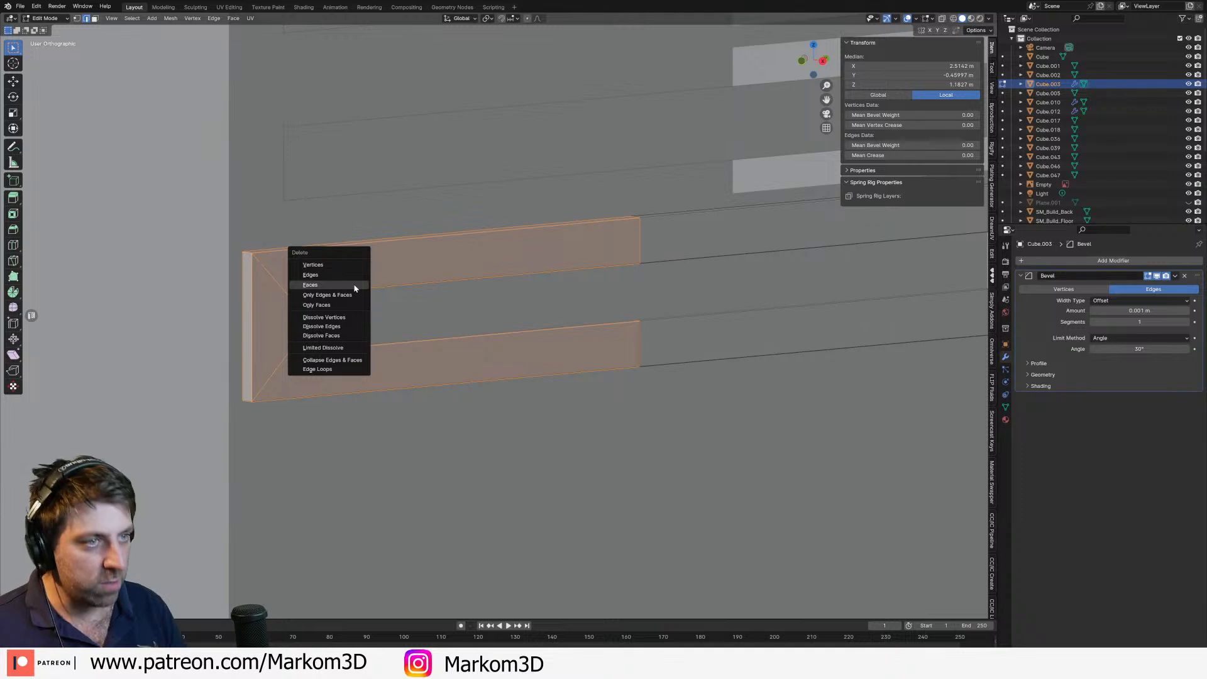
click(334, 267)
Step: Add a Mirror modifier to the drawer fronts with the axis set to Y instead of X
click(1042, 260)
mouse_move(1041, 263)
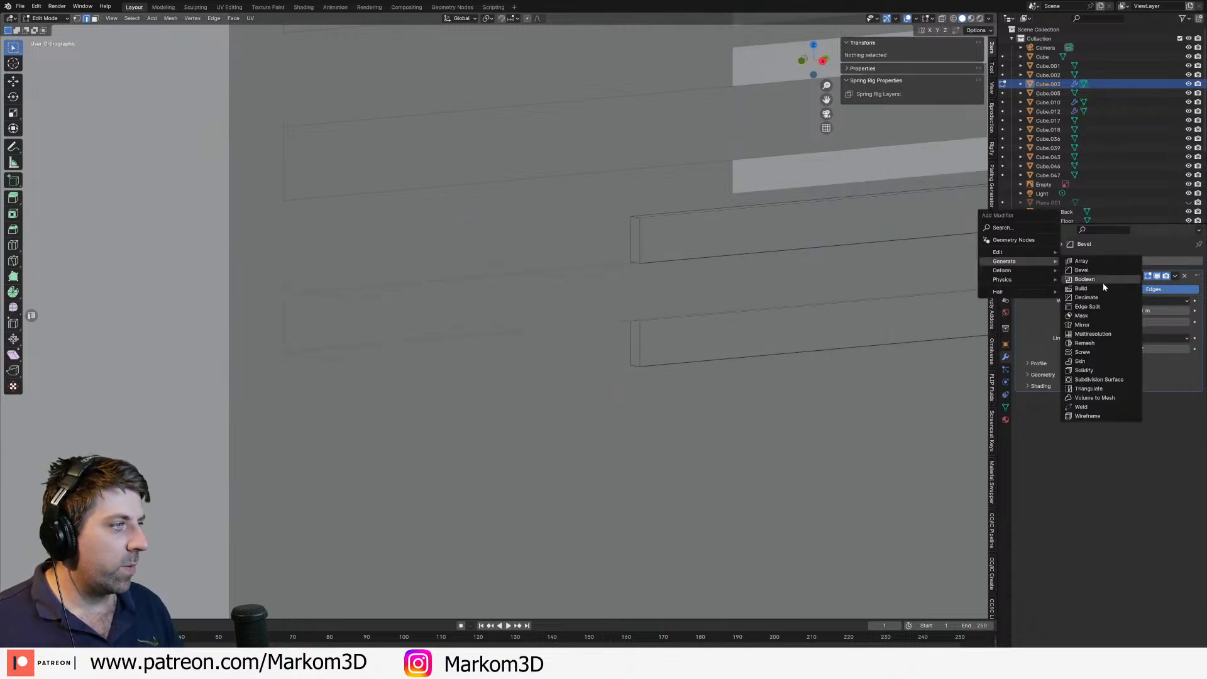
click(1093, 326)
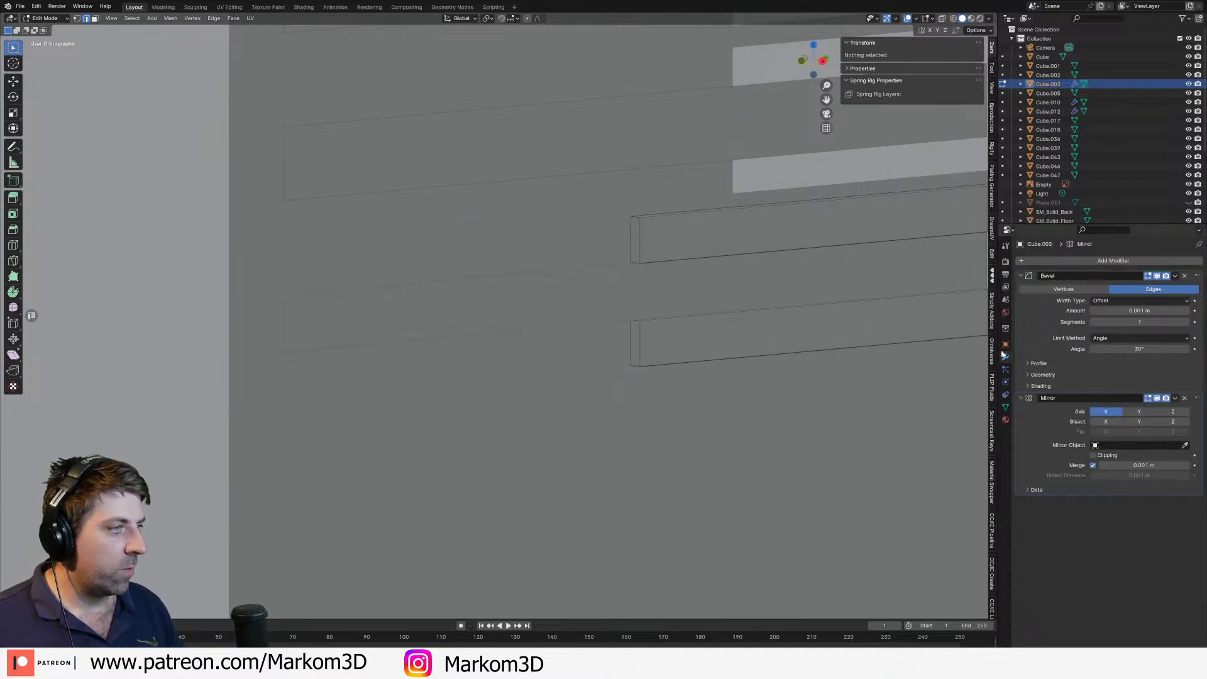
click(1108, 412)
click(1136, 412)
middle_drag(875, 376, 649, 341)
scroll(633, 346, up, 1)
Step: Select the outer end face of the remaining frame half and snap the 3D cursor to it
click(634, 346)
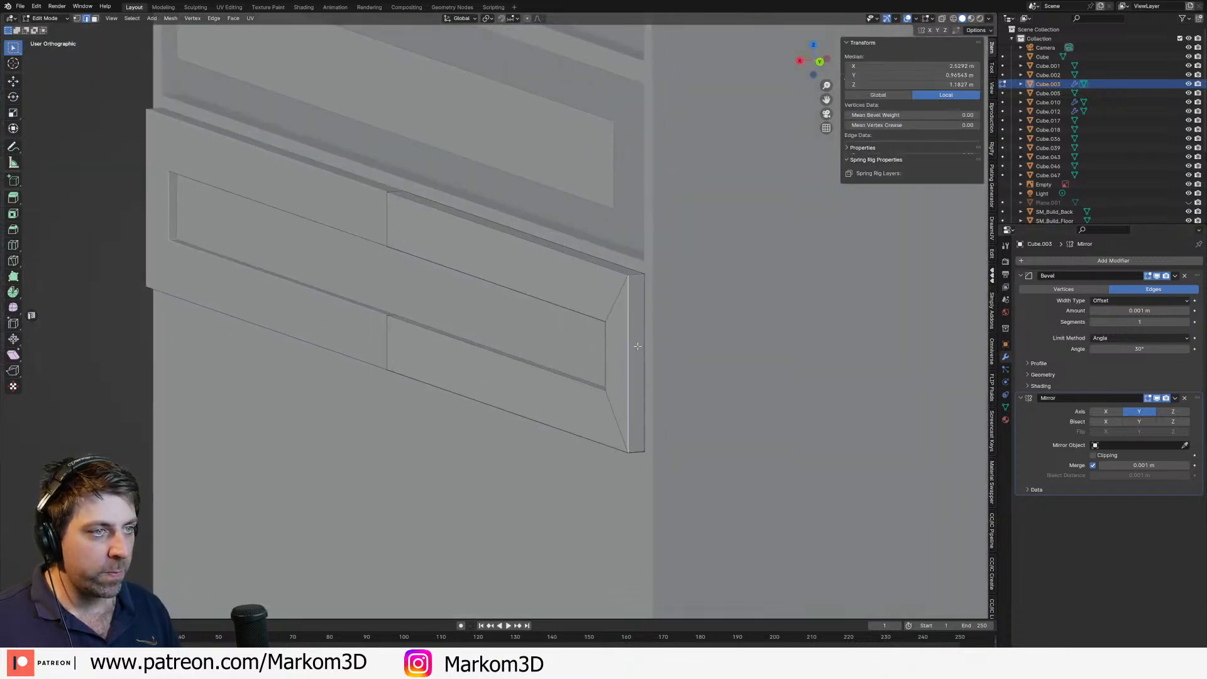
key(3)
click(638, 350)
key(shift+s)
click(655, 431)
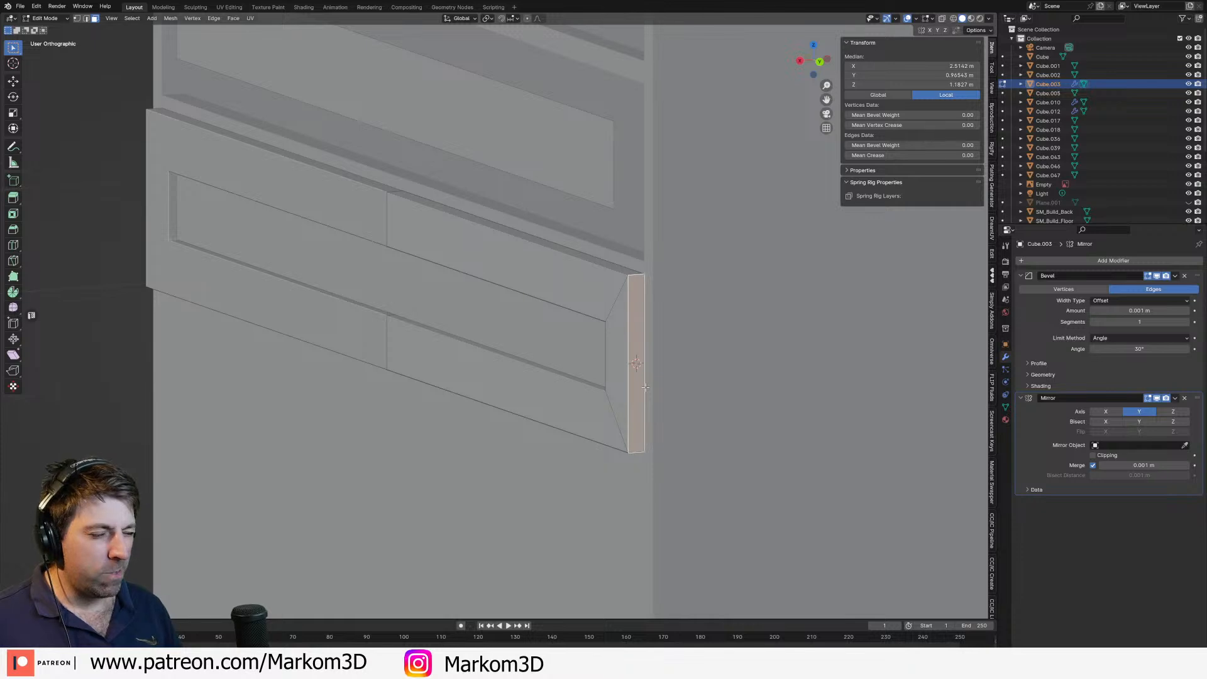
Step: Add a cylinder at the 3D cursor, scale it down within the narrow end face and rotate it 90° about X
key(shift+a)
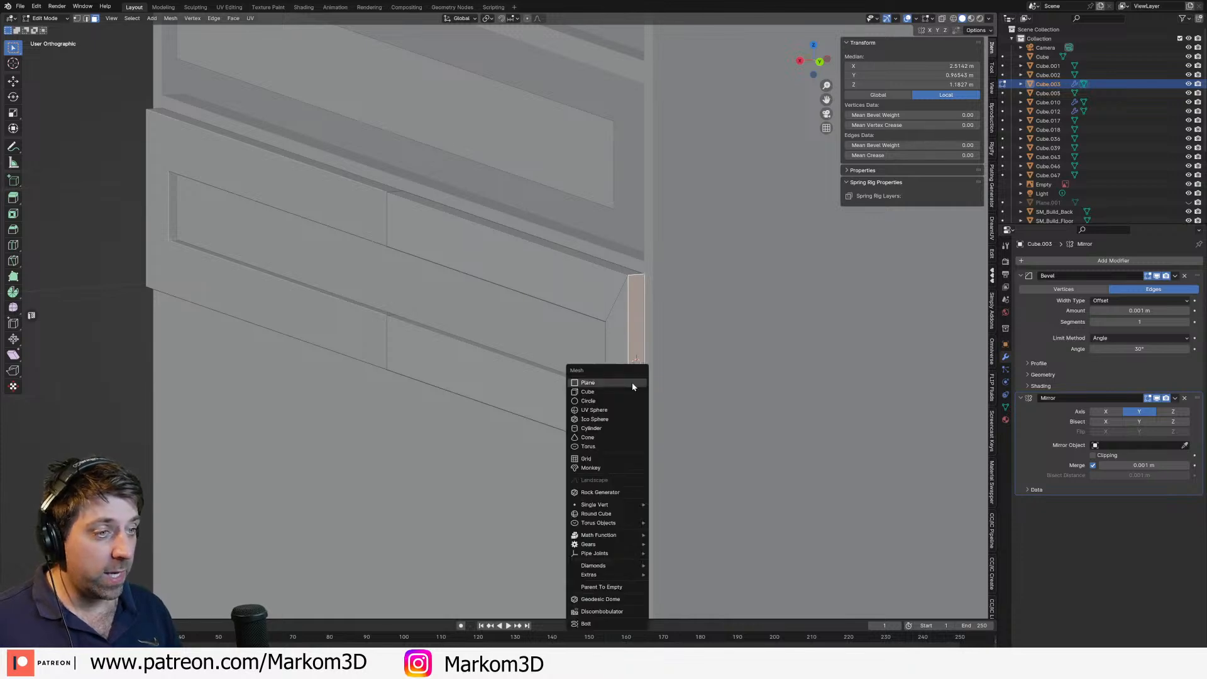
click(629, 430)
key(s)
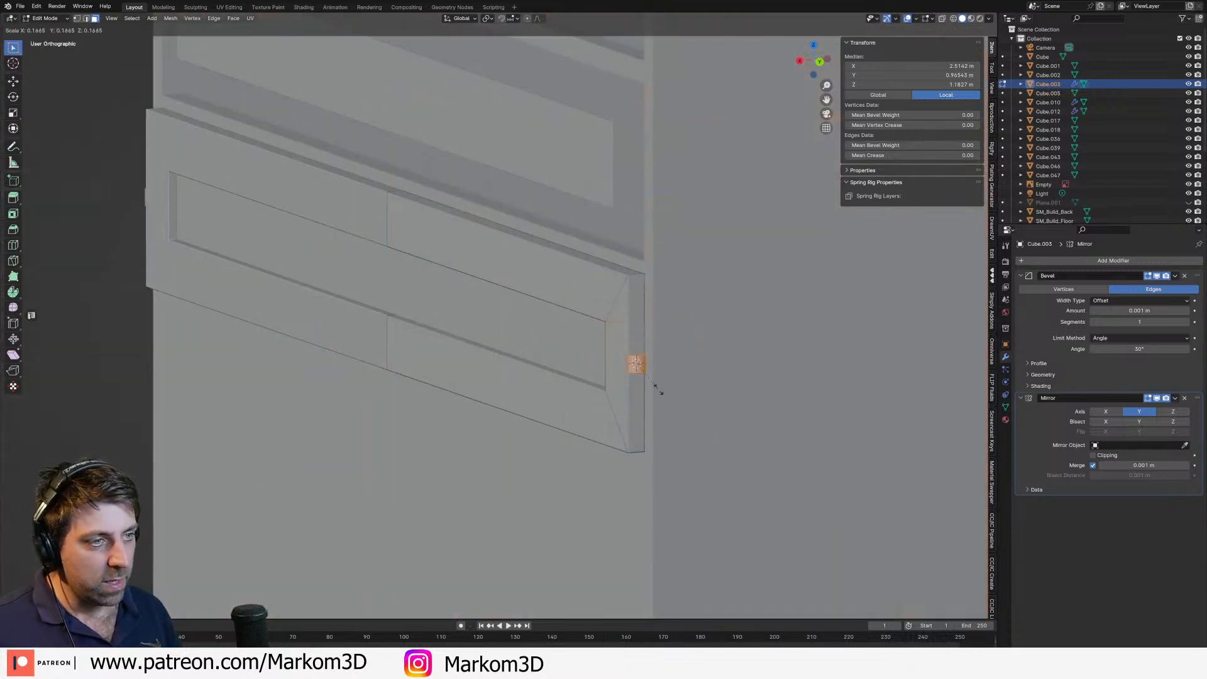
click(651, 375)
text(ry)
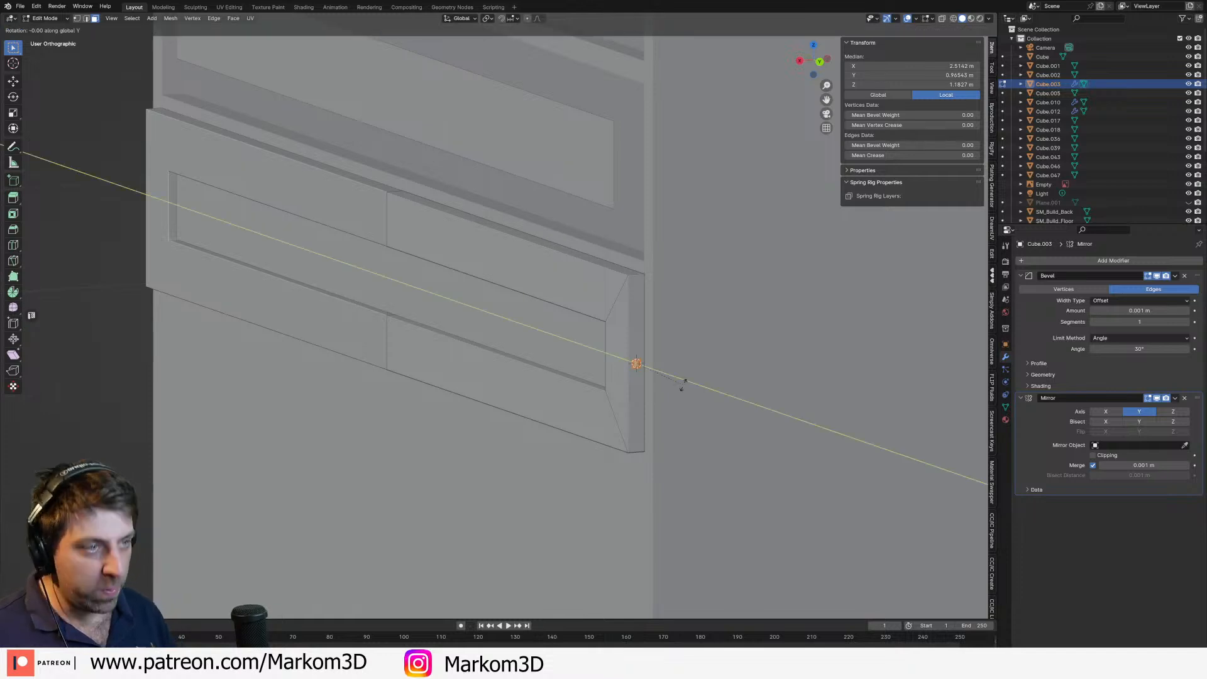
text(x90)
key(Return)
Step: Lower the cylinder about 0.12 m along Z, then duplicate it about 0.19 m upward on the frame's end face
scroll(682, 385, up, 4)
key(g)
key(z)
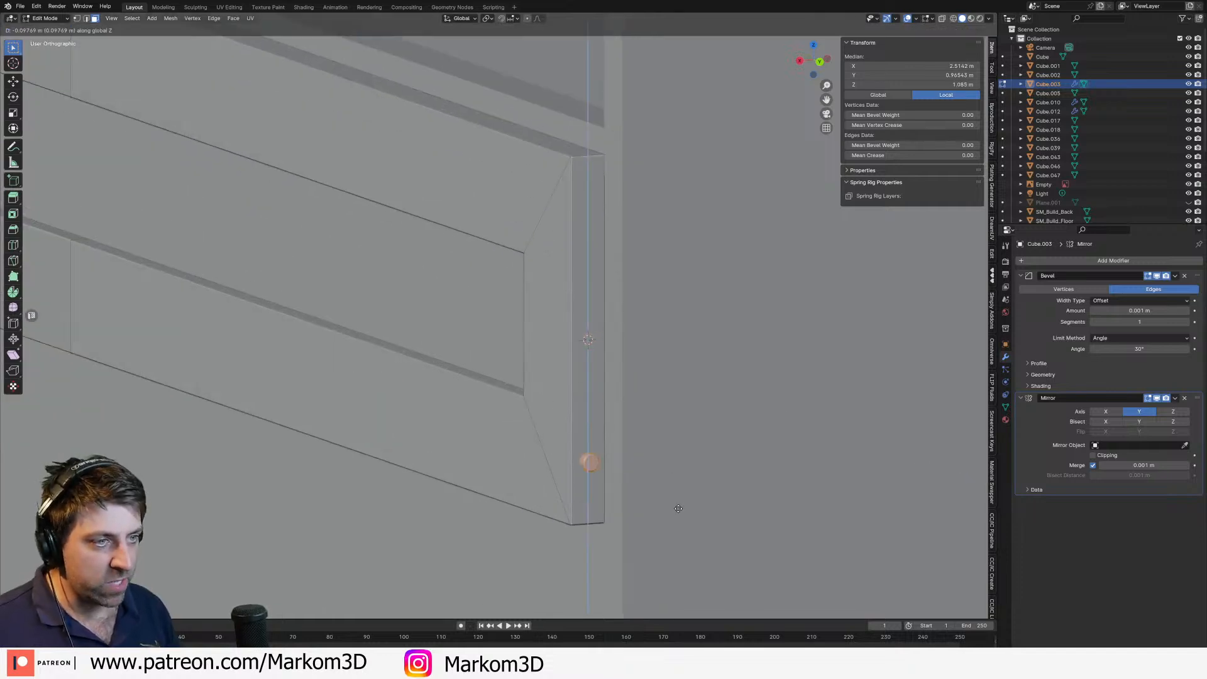
click(723, 551)
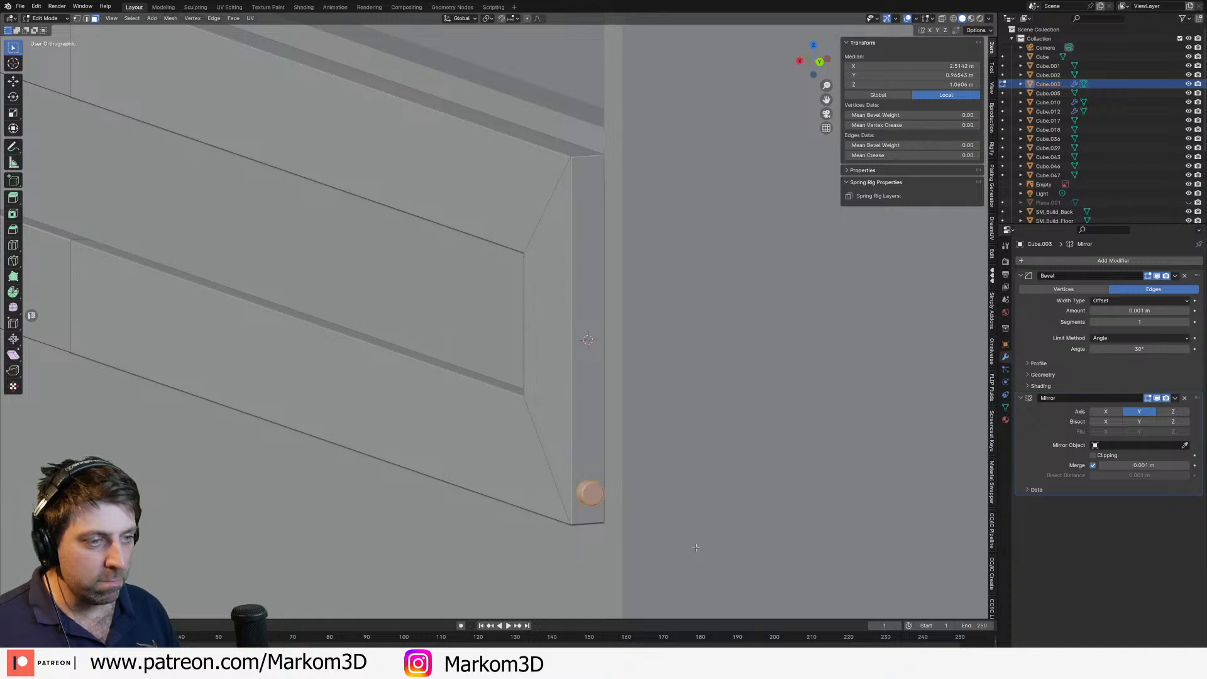
key(shift+d)
key(z)
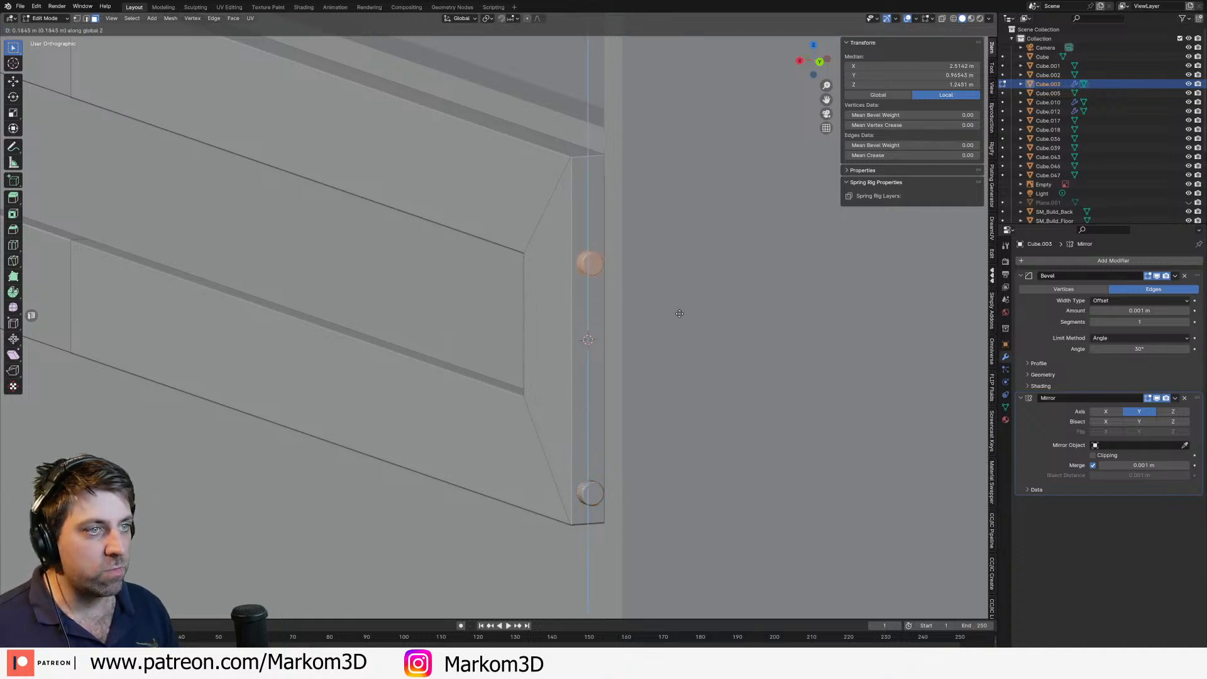
click(663, 350)
shift+middle_drag(603, 480, 601, 487)
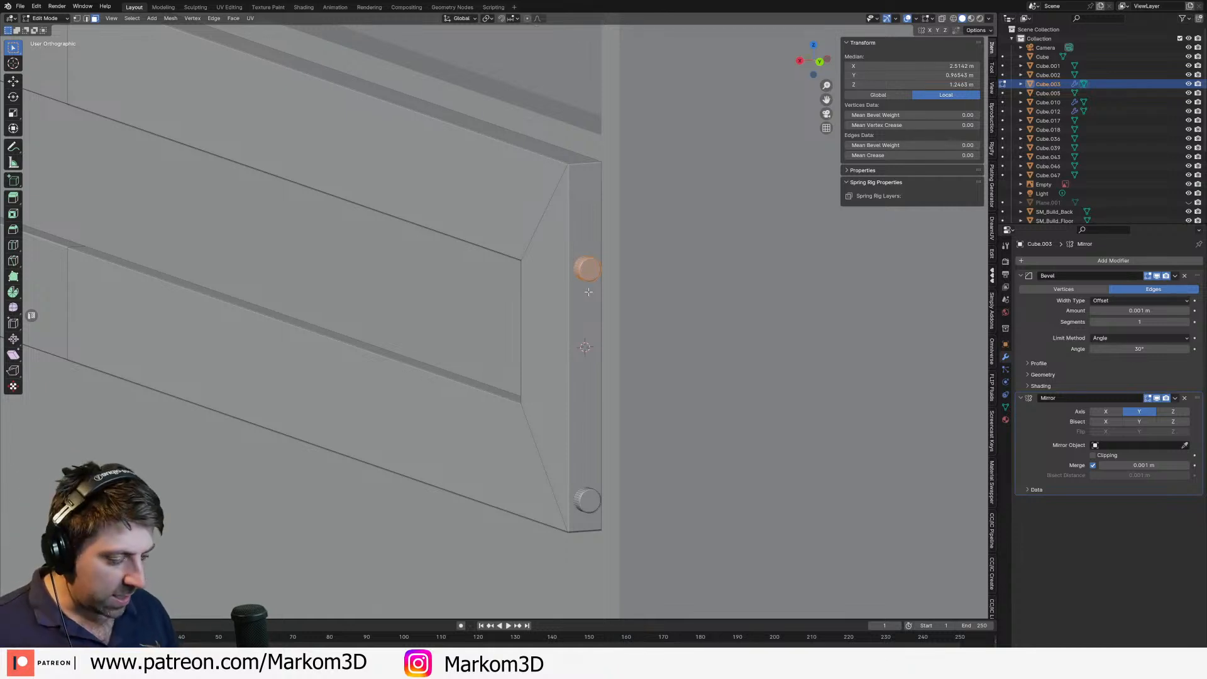
Step: Snap the 3D cursor to the upper cylinder and add a plane there, scaling it down
key(shift+s)
click(588, 346)
key(shift+a)
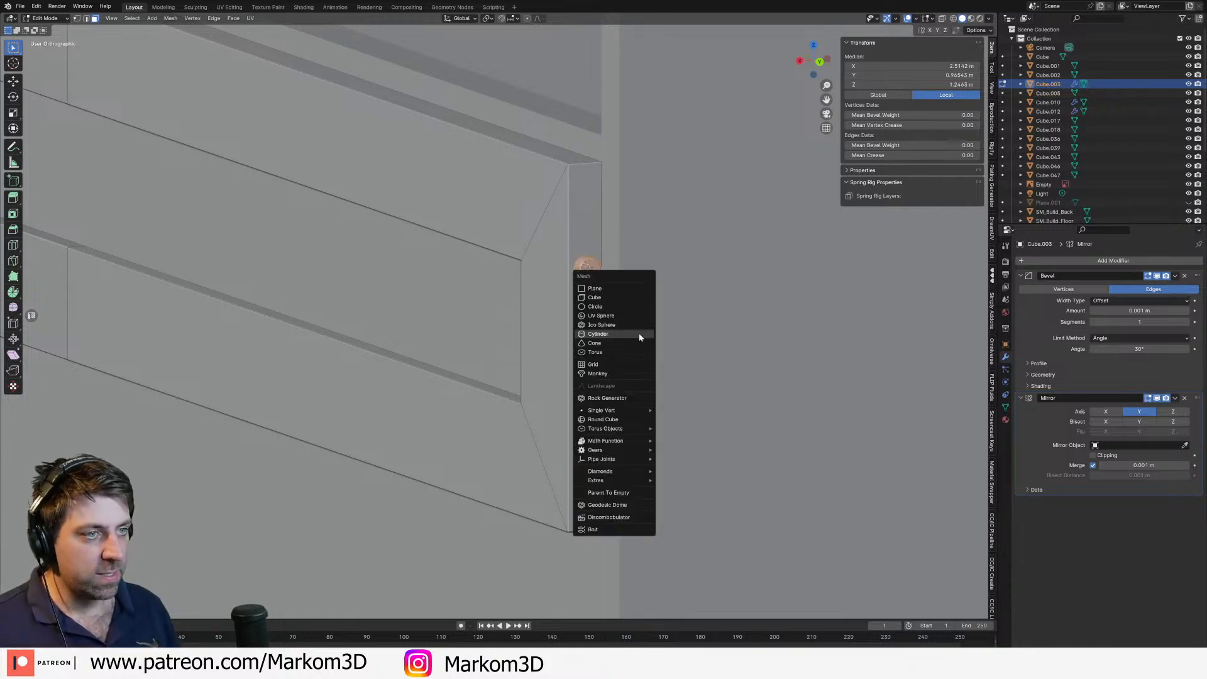
click(610, 289)
key(s)
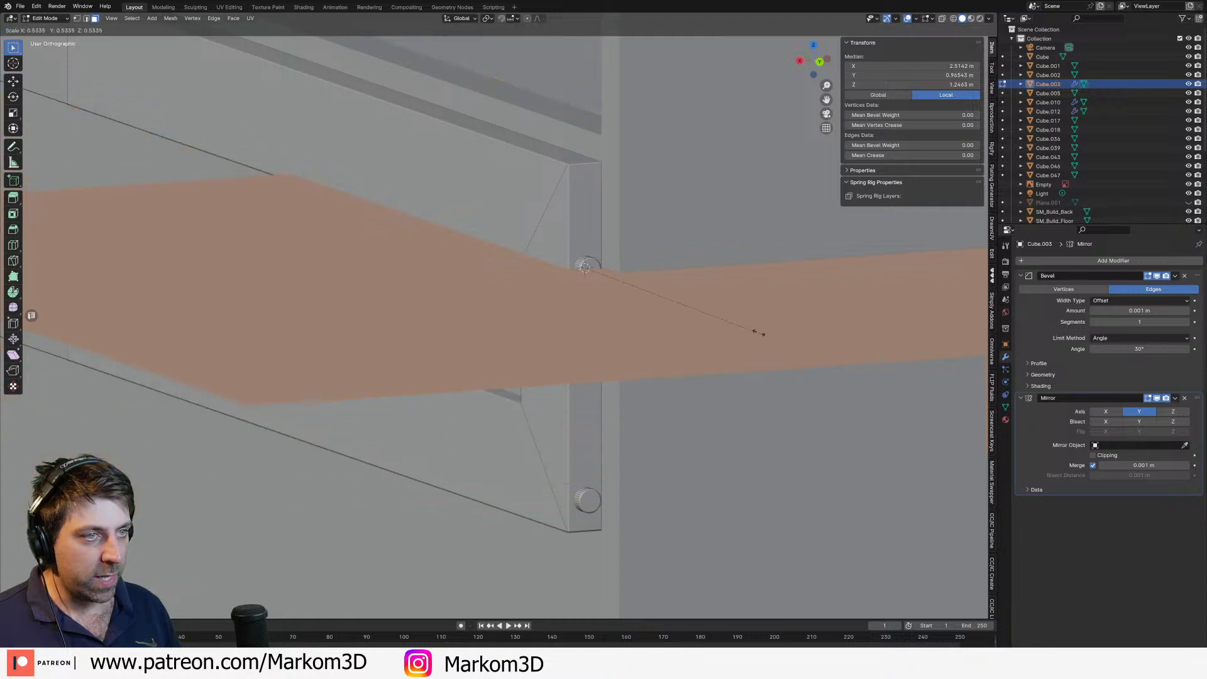
click(647, 281)
Step: Rotate the plane 90° about X and scale it until it is slightly larger than the upper cylinder
key(r)
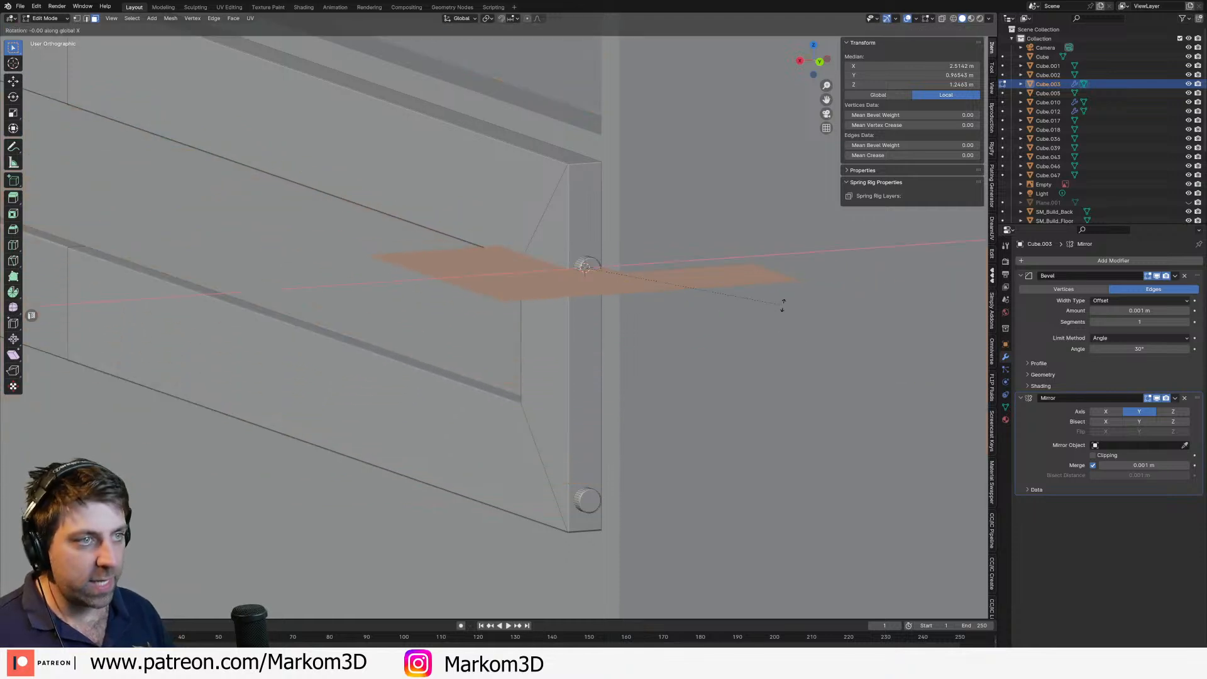
key(x)
key(9)
key(0)
key(Return)
key(s)
click(606, 281)
Step: Move the plane about 0.007 m outward along Y and extrude it back to the frame's end face as a thin block
middle_drag(606, 281, 634, 289)
scroll(634, 289, up, 1)
shift+middle_drag(801, 336, 659, 340)
key(KP_Decimal)
scroll(599, 311, down, 3)
key(g)
key(y)
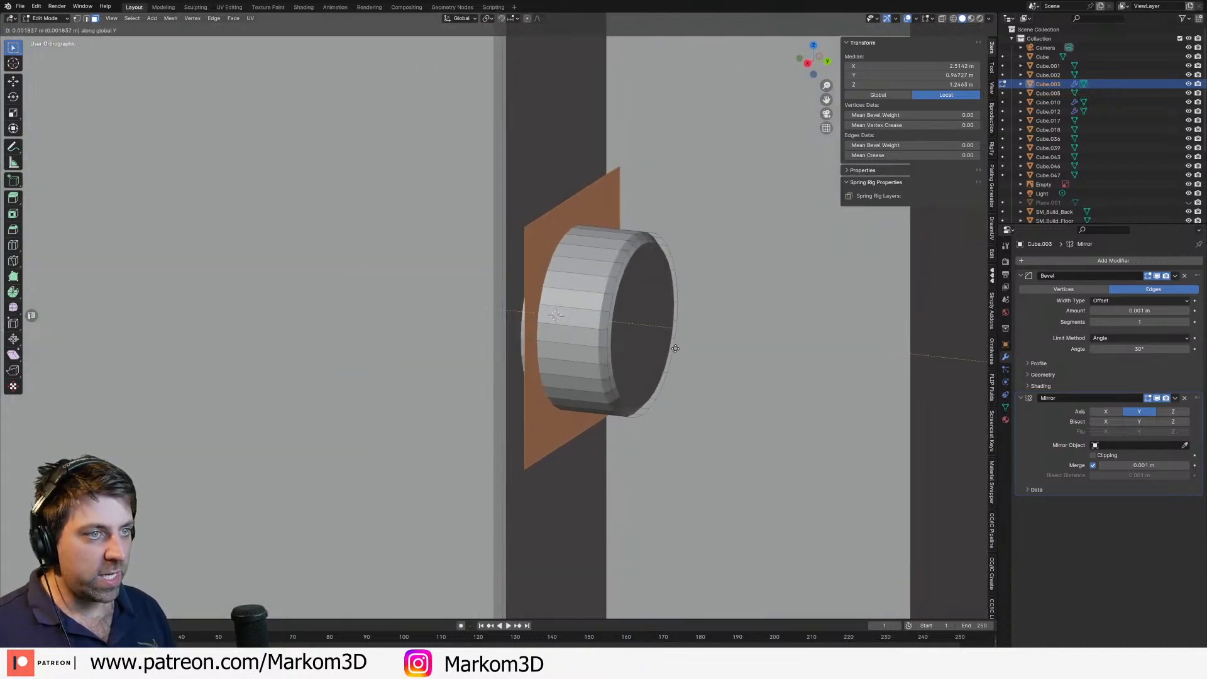
click(717, 363)
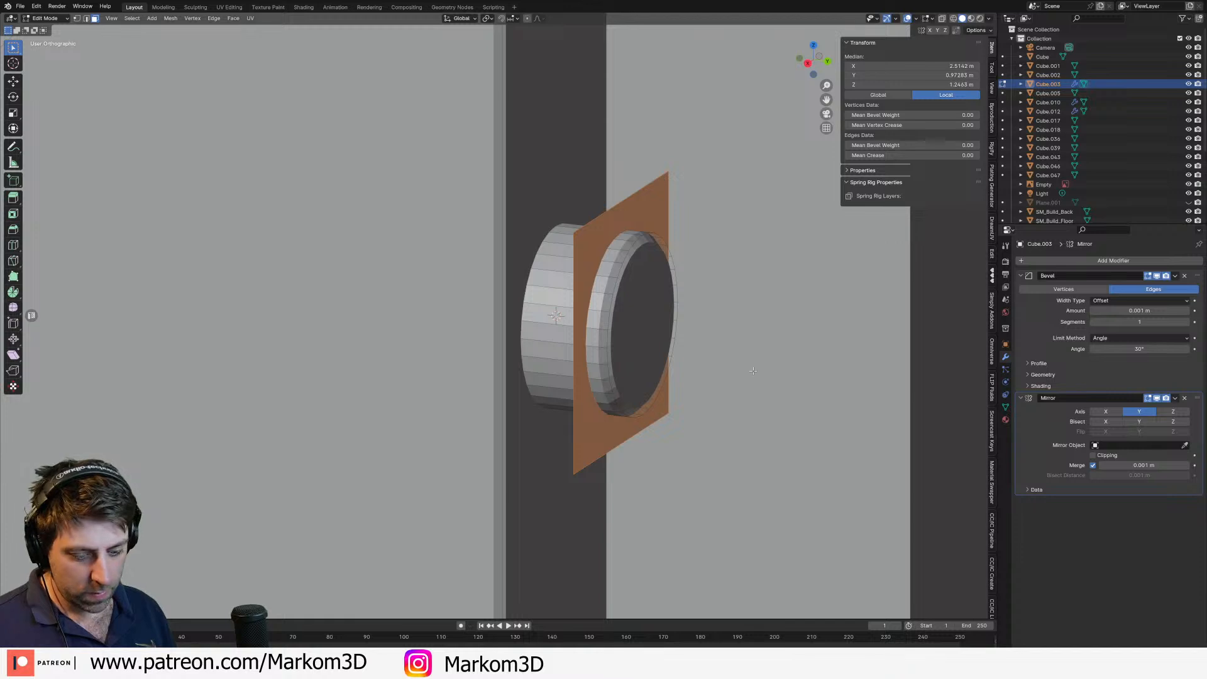
key(e)
click(688, 359)
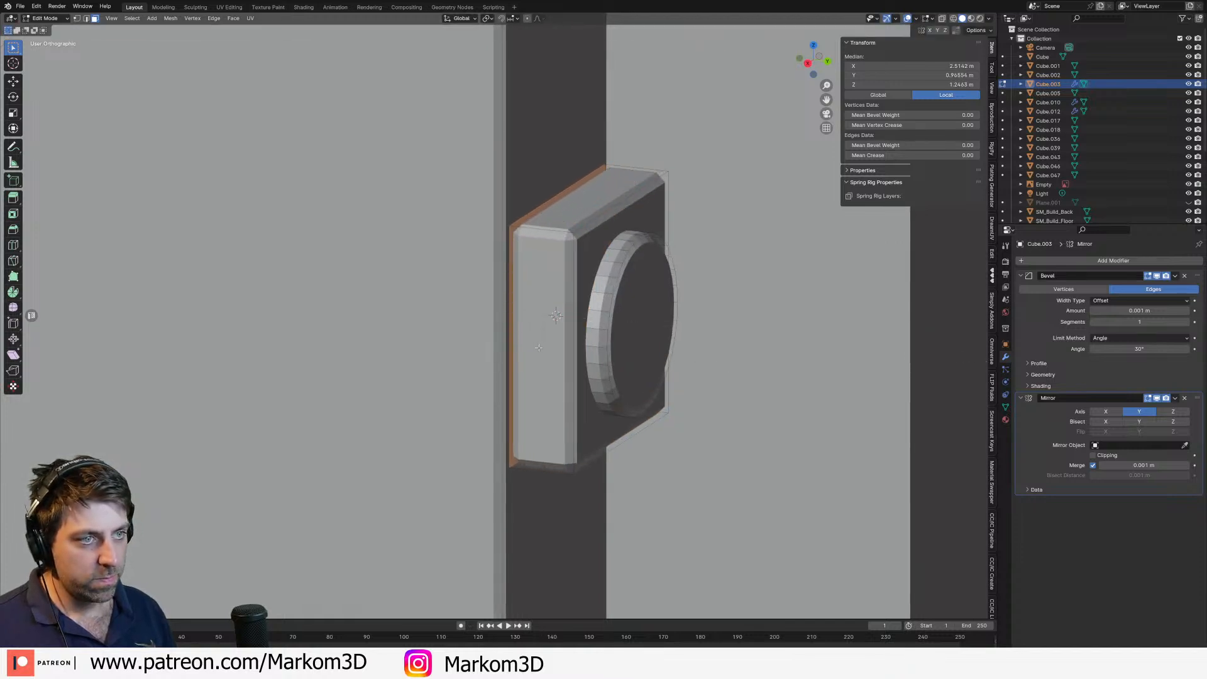
Step: Switch to wireframe shading and select the block's cabinet-side face, viewing it from the front and back
scroll(587, 356, down, 4)
middle_drag(591, 356, 541, 347)
key(z)
click(472, 340)
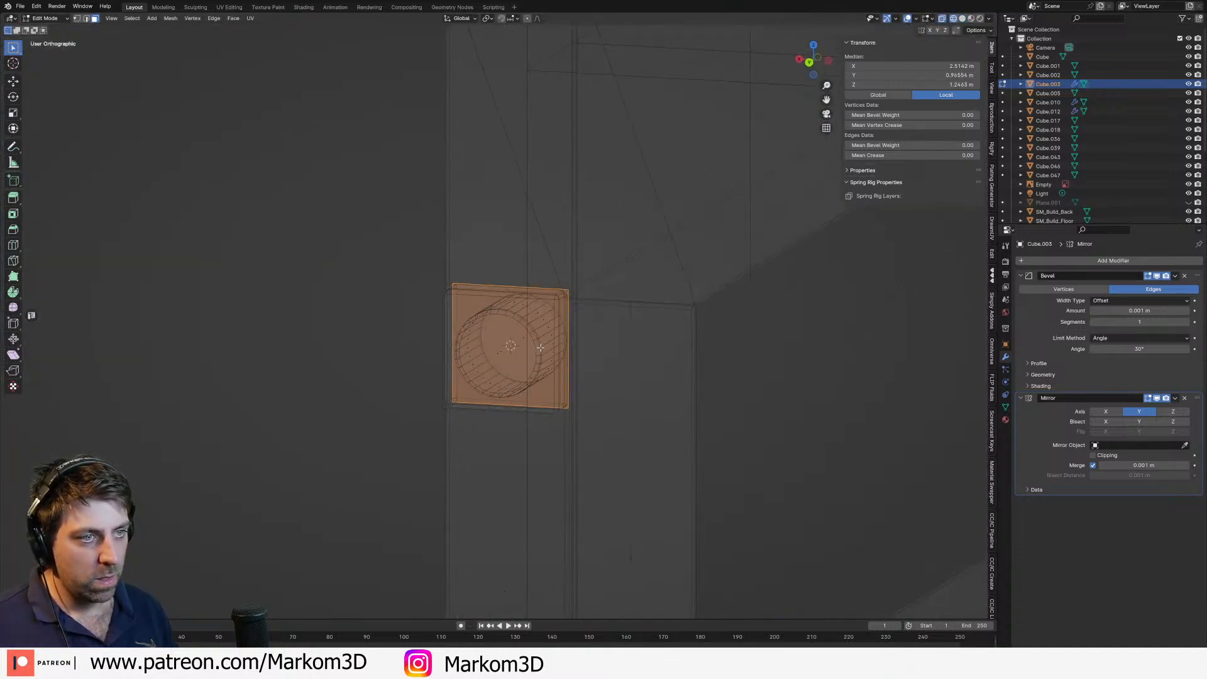
click(564, 355)
key(KP_1)
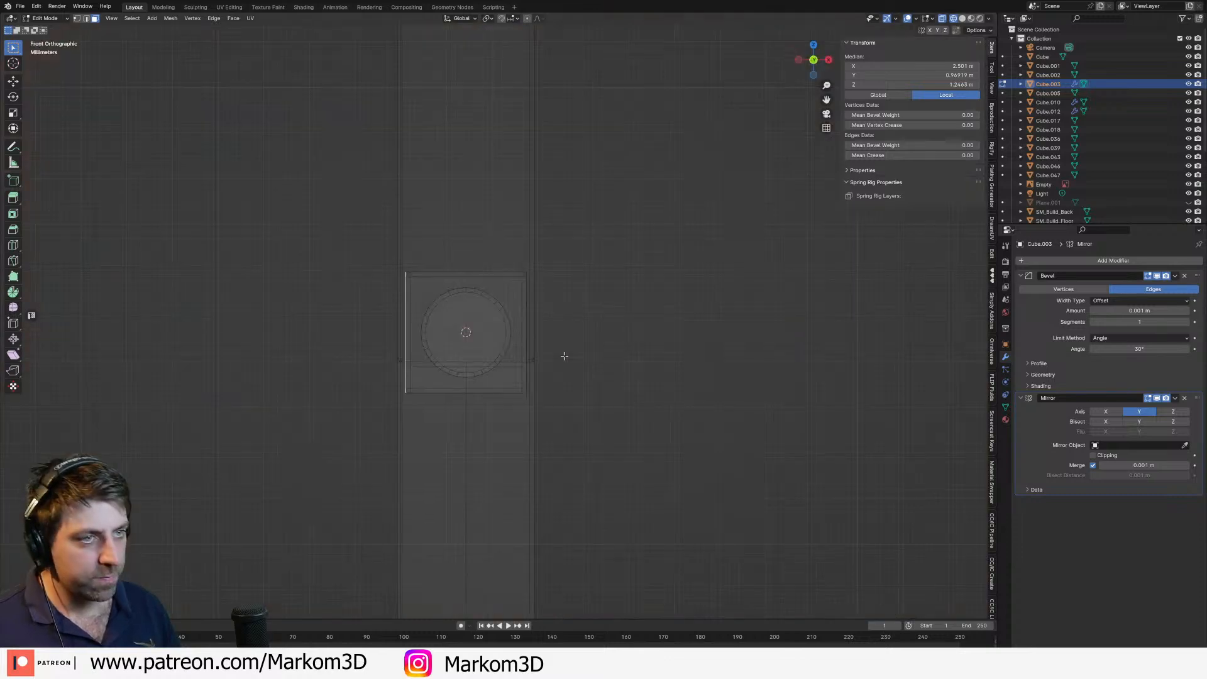
key(ctrl+KP_1)
scroll(564, 356, down, 8)
shift+middle_drag(659, 394, 621, 394)
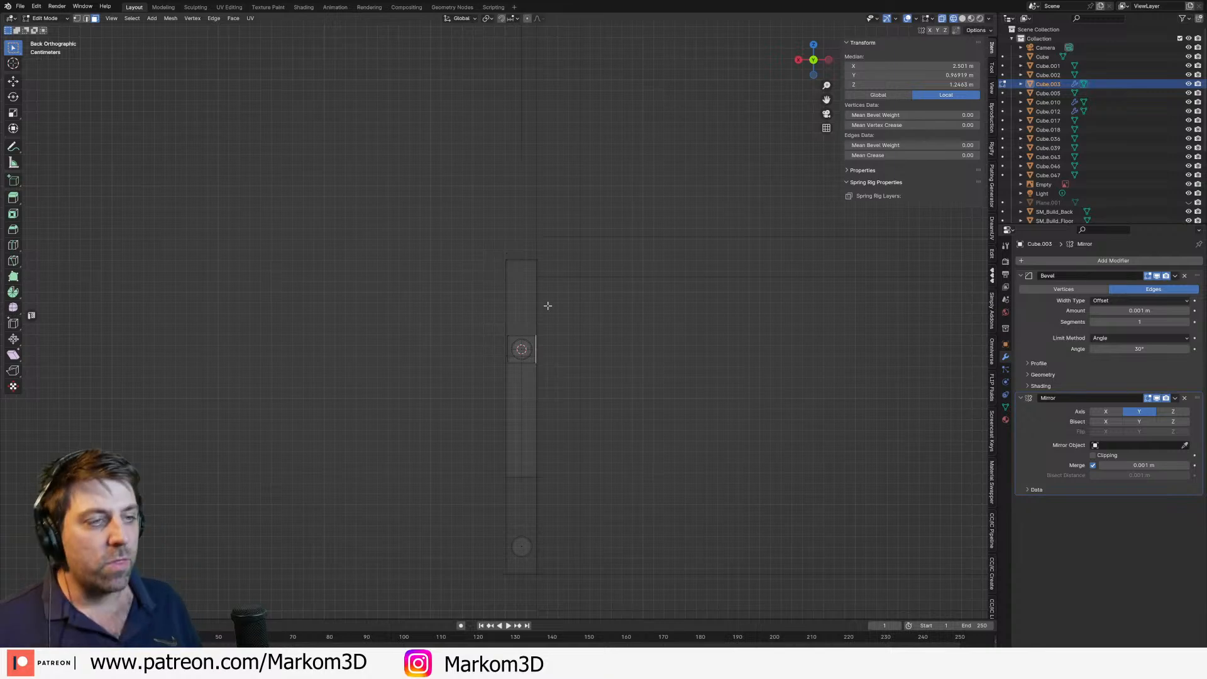
Step: Examine the wireframe from the front, side and at an angle to determine which block face points toward the cabinet
key(KP_1)
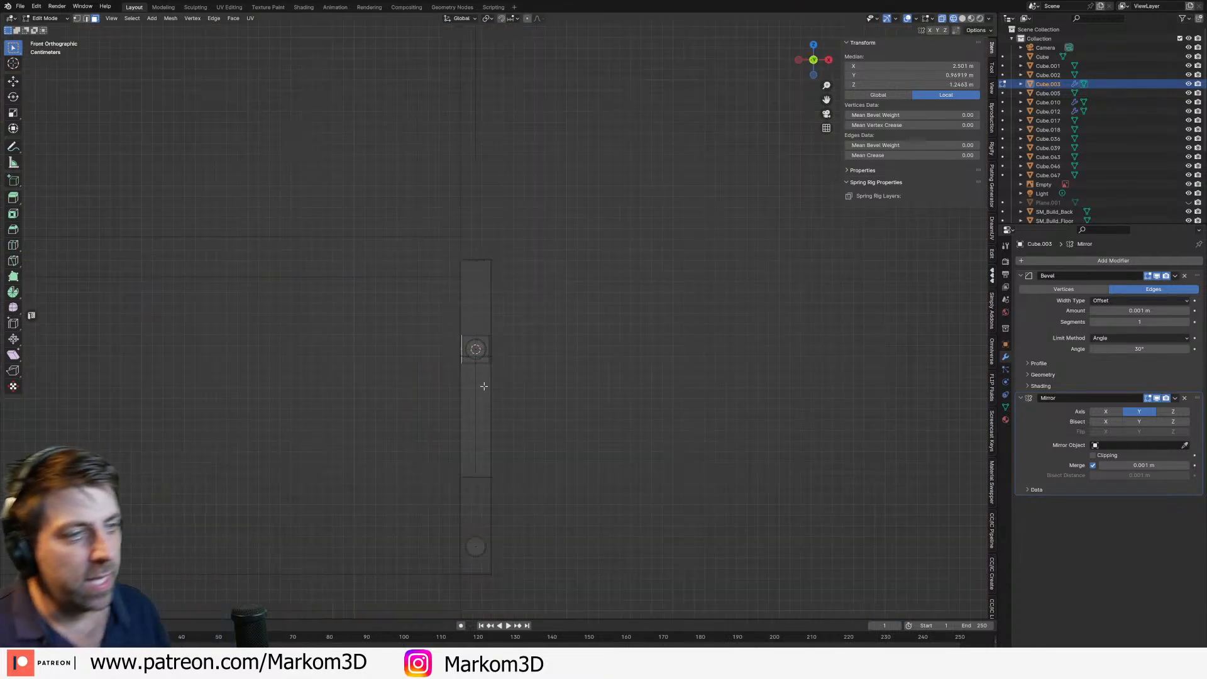
click(493, 340)
scroll(492, 340, down, 6)
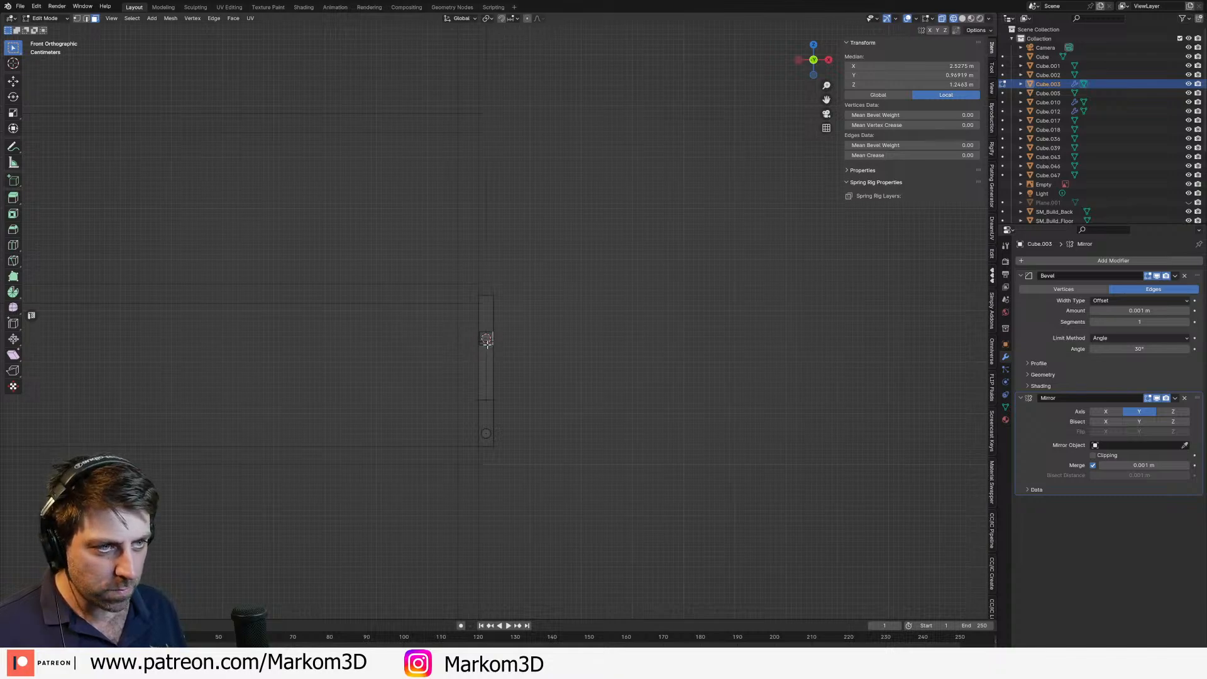
middle_drag(482, 341, 327, 359)
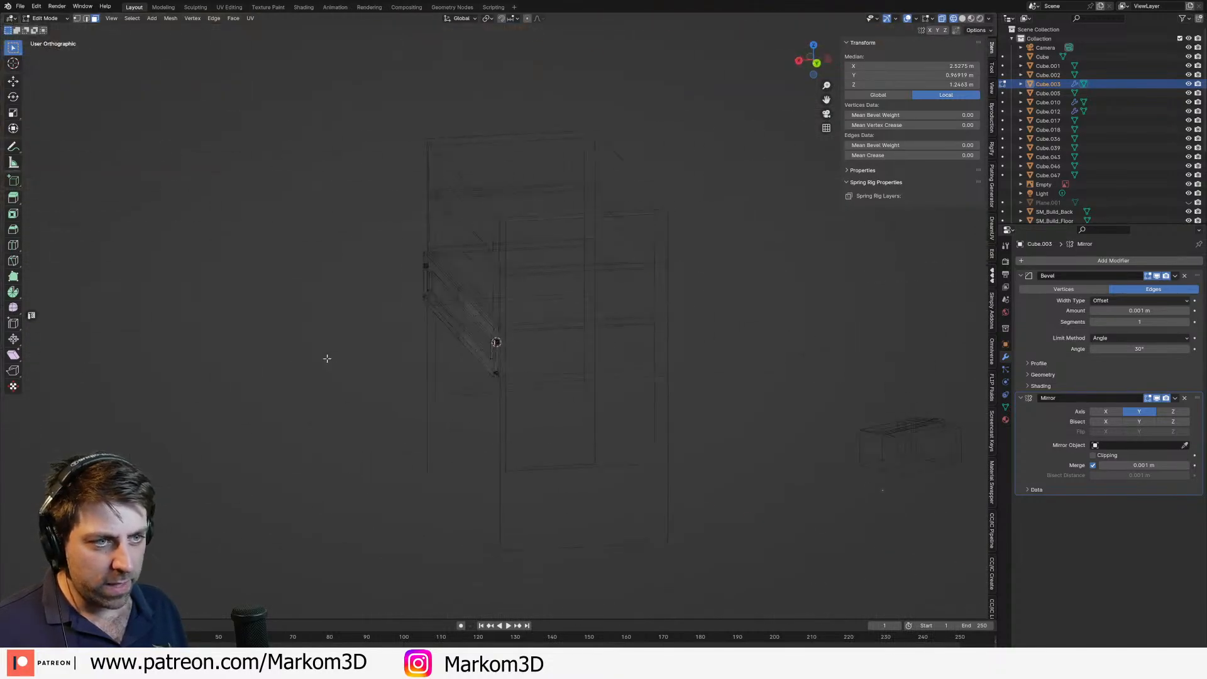
key(KP_3)
key(KP_1)
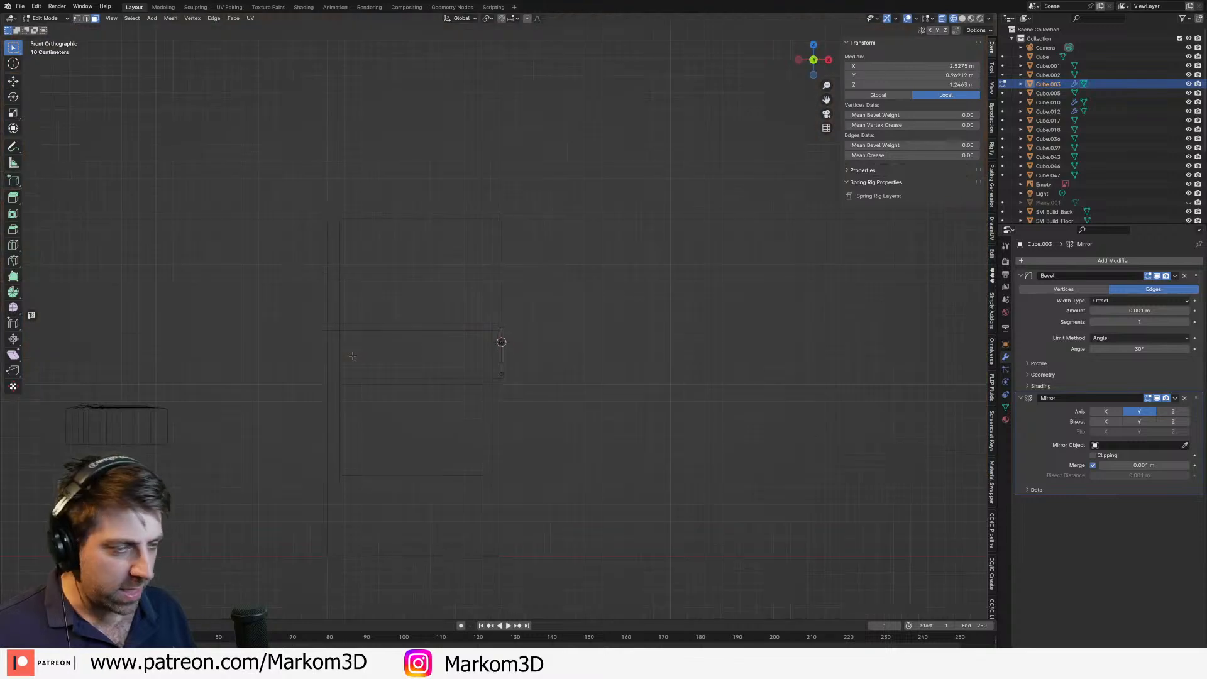
scroll(352, 355, up, 5)
shift+middle_drag(614, 366, 408, 403)
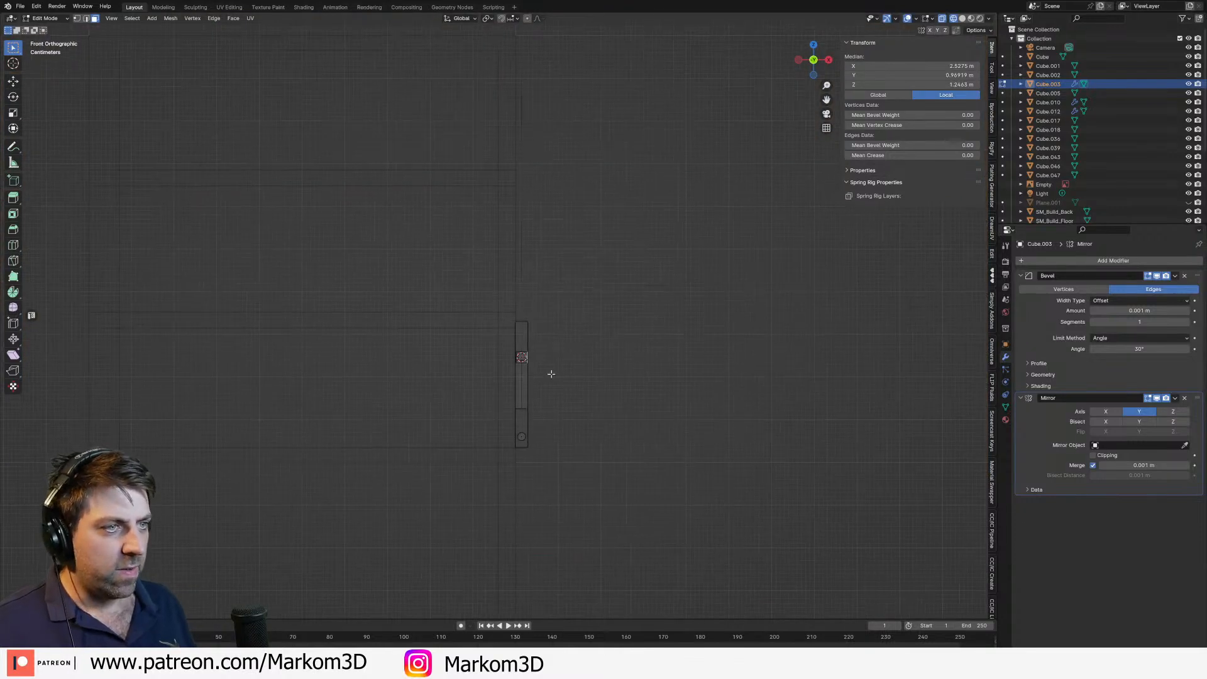
scroll(551, 374, up, 3)
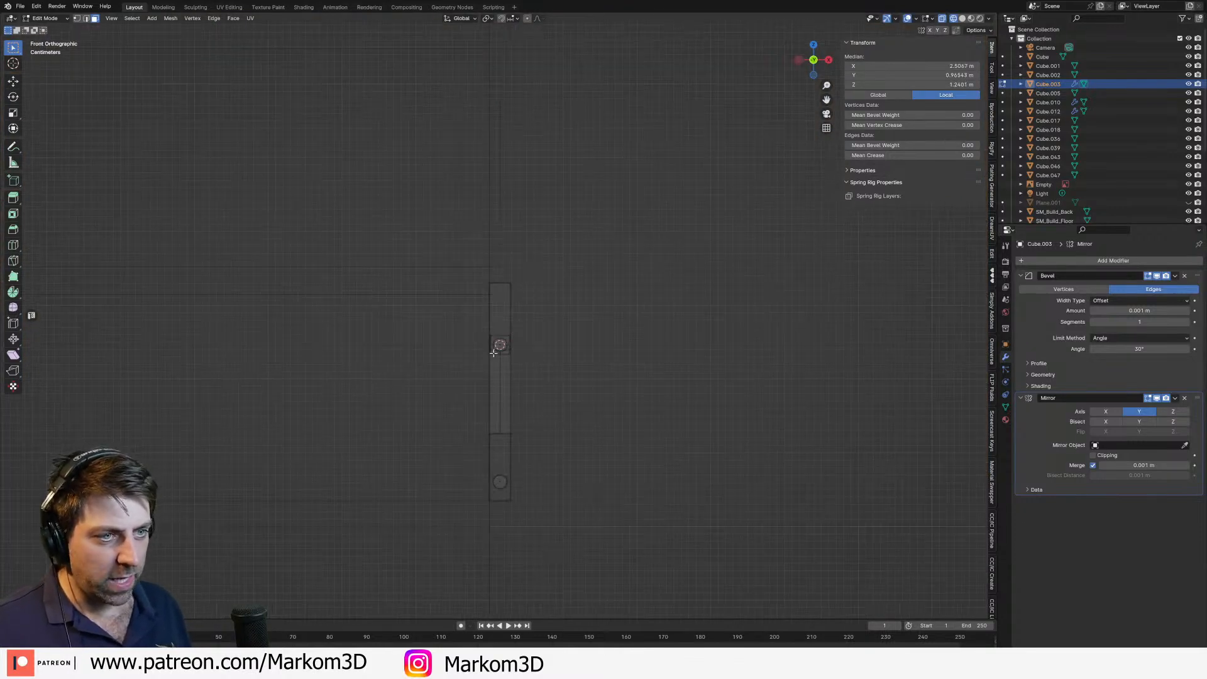
Step: Extrude the block's cabinet-side face about 0.3 m along X into the cabinet, then return to solid shading and inspect it
click(493, 345)
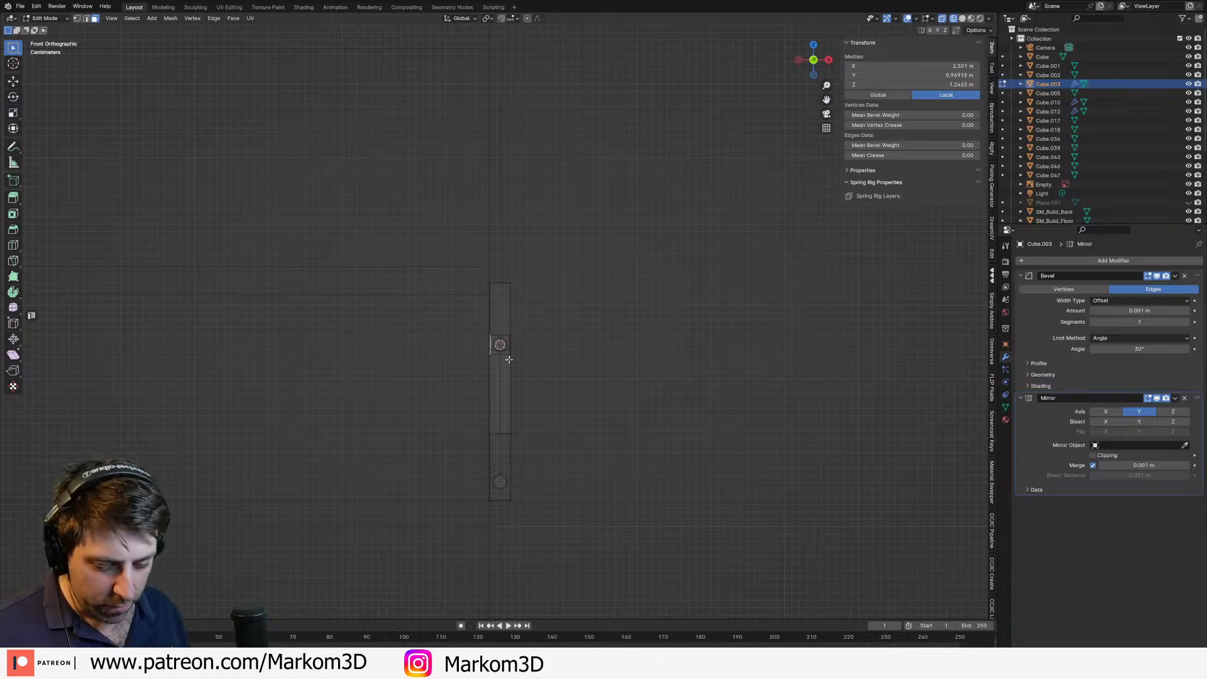
key(e)
key(x)
click(285, 352)
shift+middle_drag(465, 352, 486, 312)
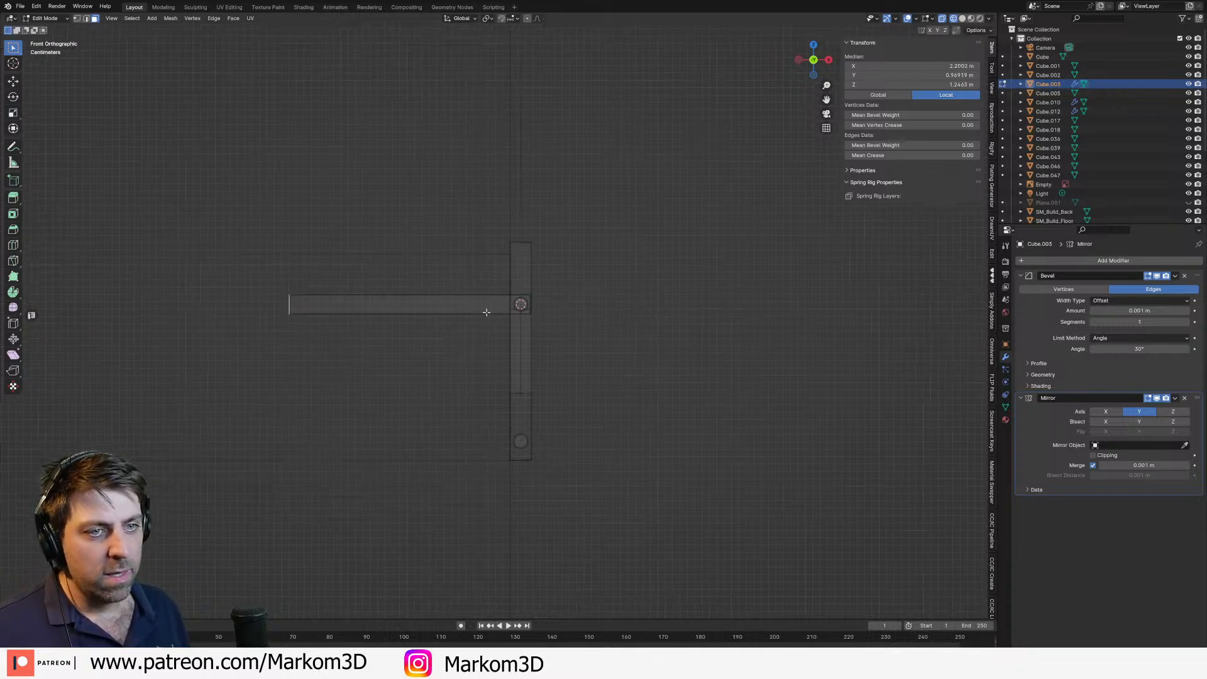
key(z)
click(554, 308)
scroll(567, 328, down, 5)
middle_drag(575, 328, 420, 352)
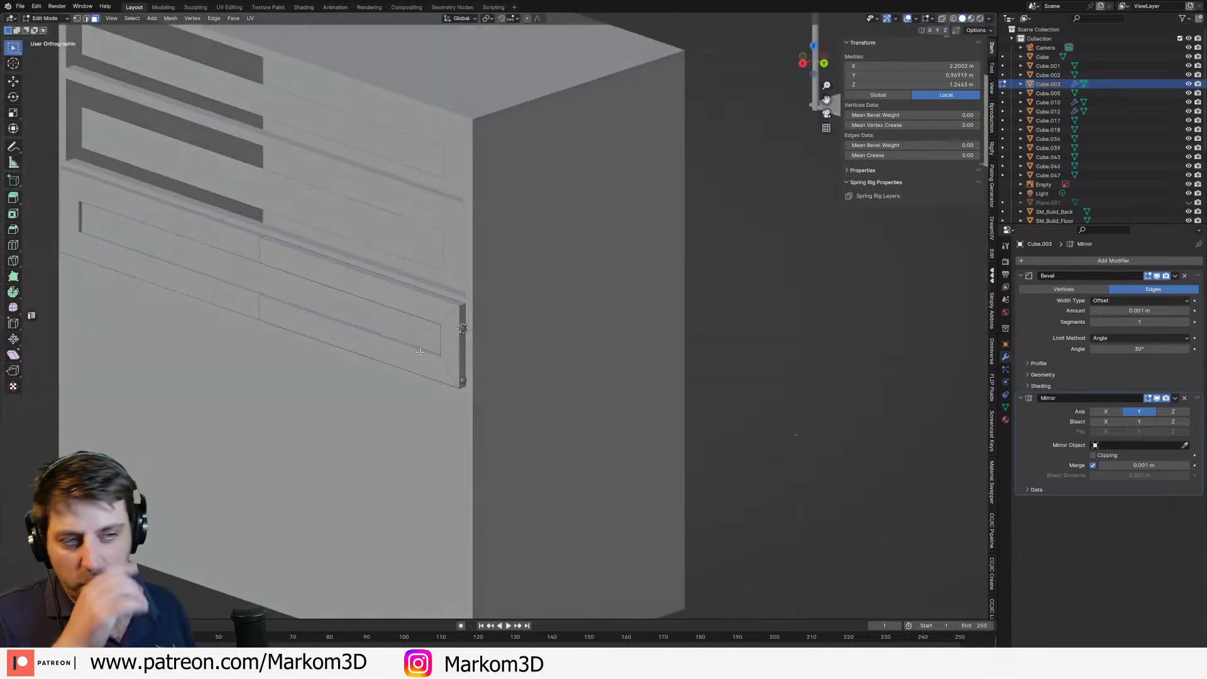
Step: Duplicate the square plate around the upper peg on the drawer's end and move it down along Z onto the lower peg
scroll(462, 380, up, 4)
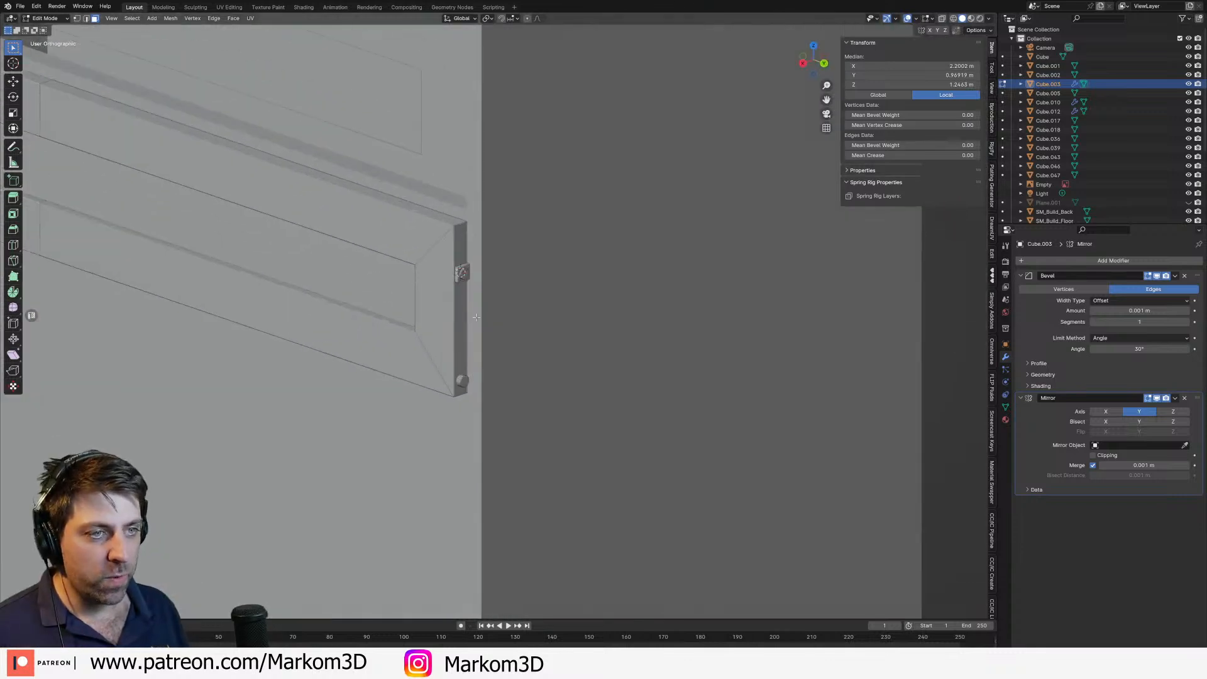
key(ctrl+l)
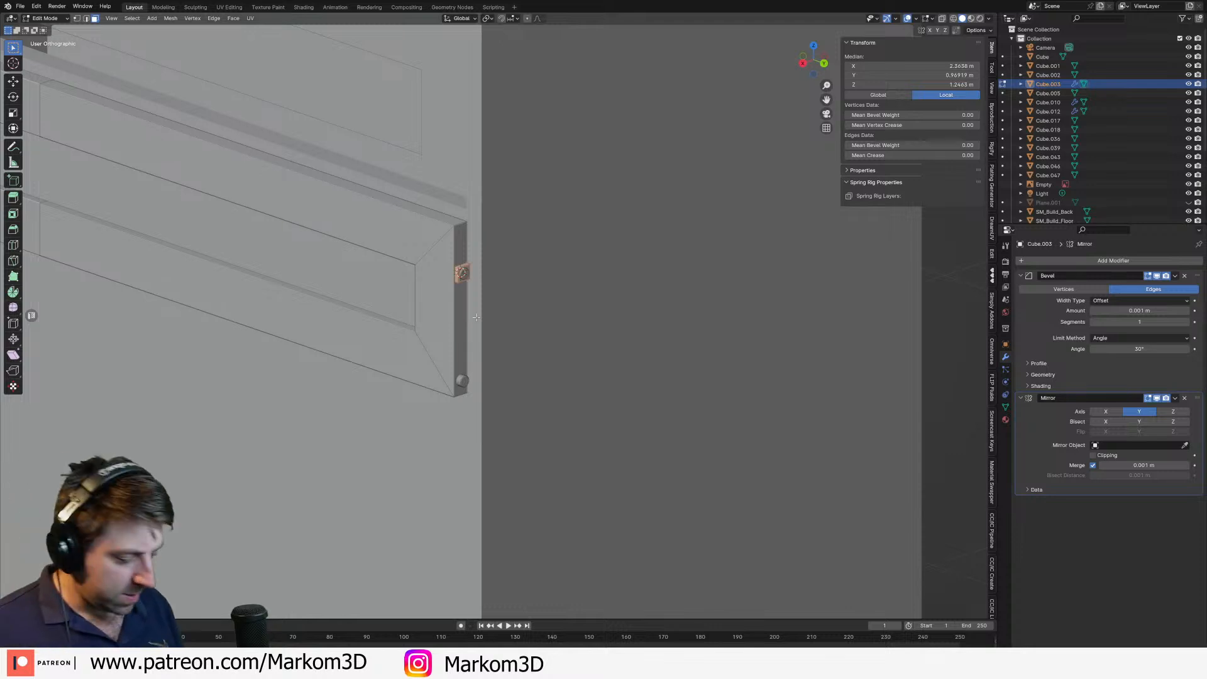
key(KP_3)
scroll(477, 317, up, 6)
shift+middle_drag(611, 251, 540, 297)
scroll(541, 297, up, 1)
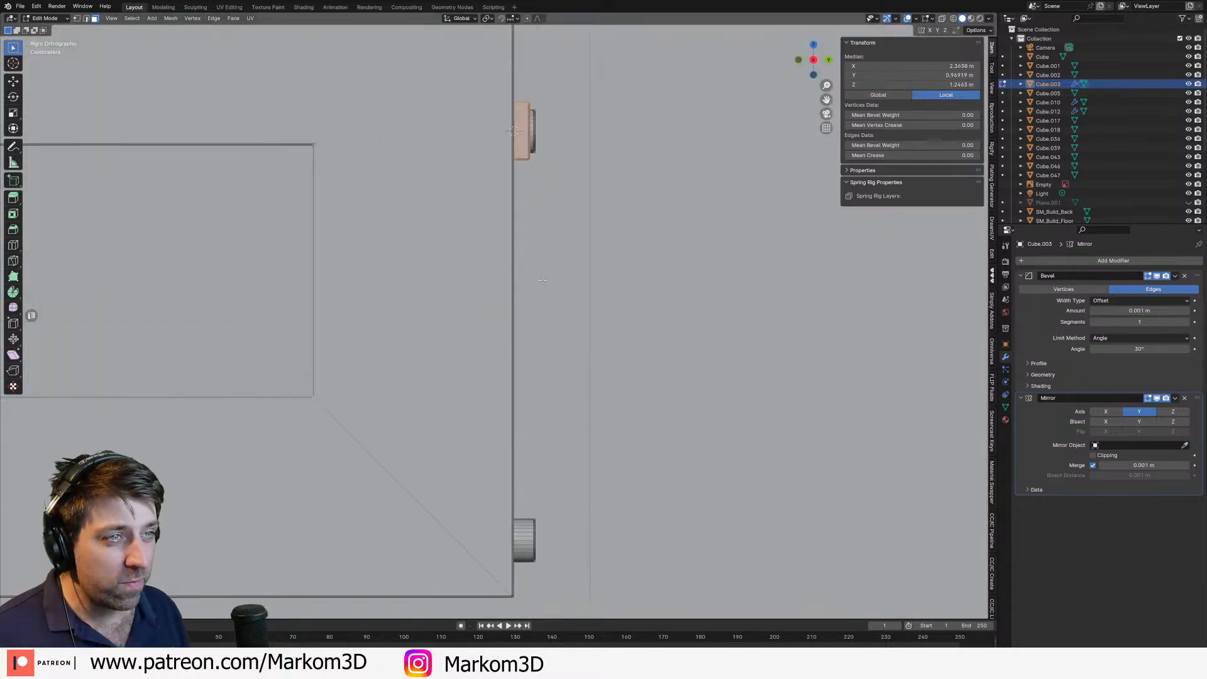
shift+middle_drag(541, 345, 540, 294)
key(g)
key(z)
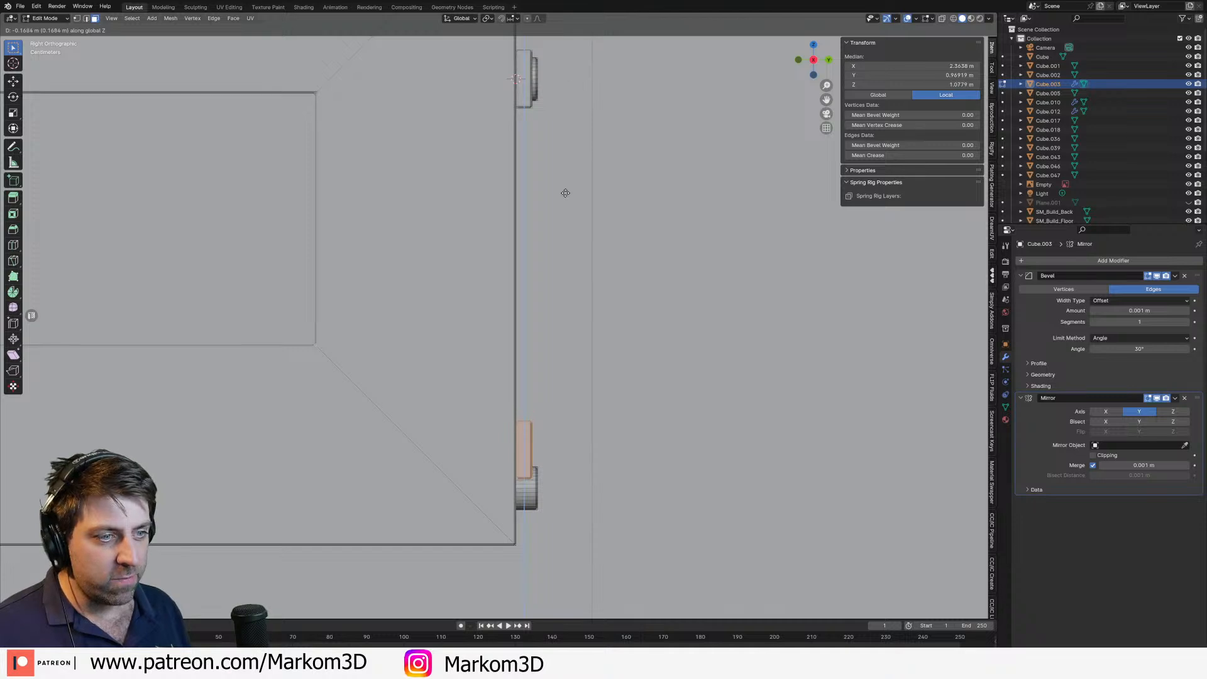
click(561, 558)
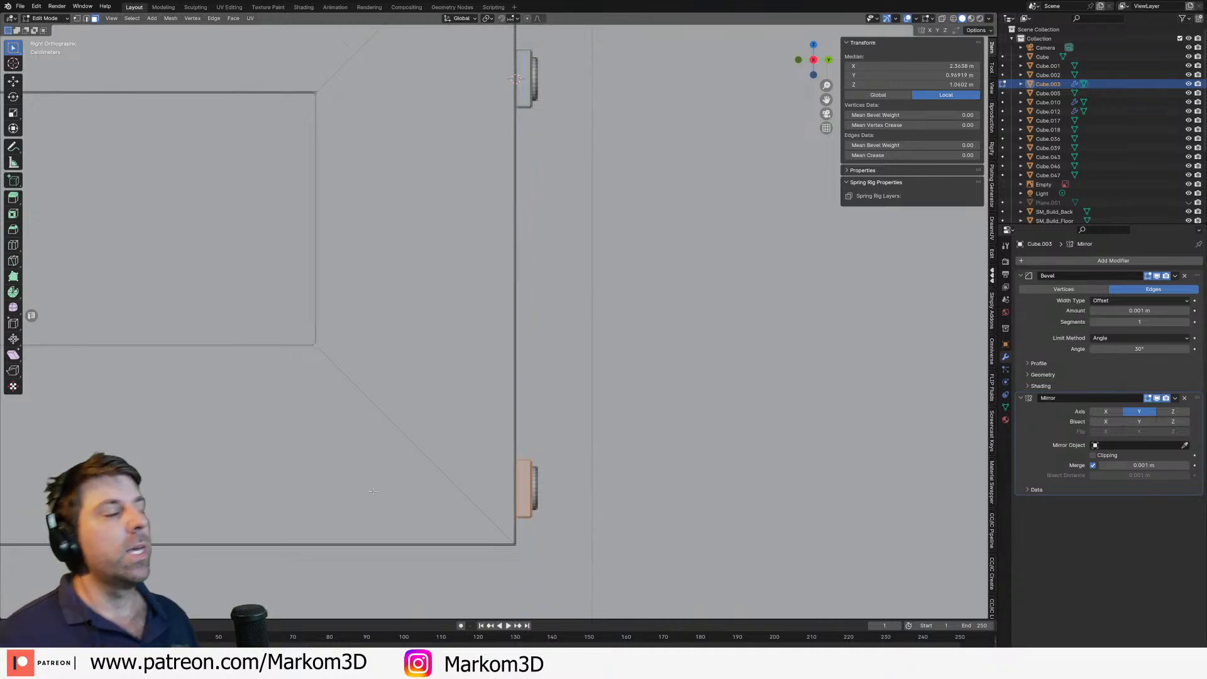
Step: Select both square plates on the drawer's end and shift them slightly along Y to about 0.9696 m
shift+middle_drag(373, 491, 394, 526)
shift+click(546, 127)
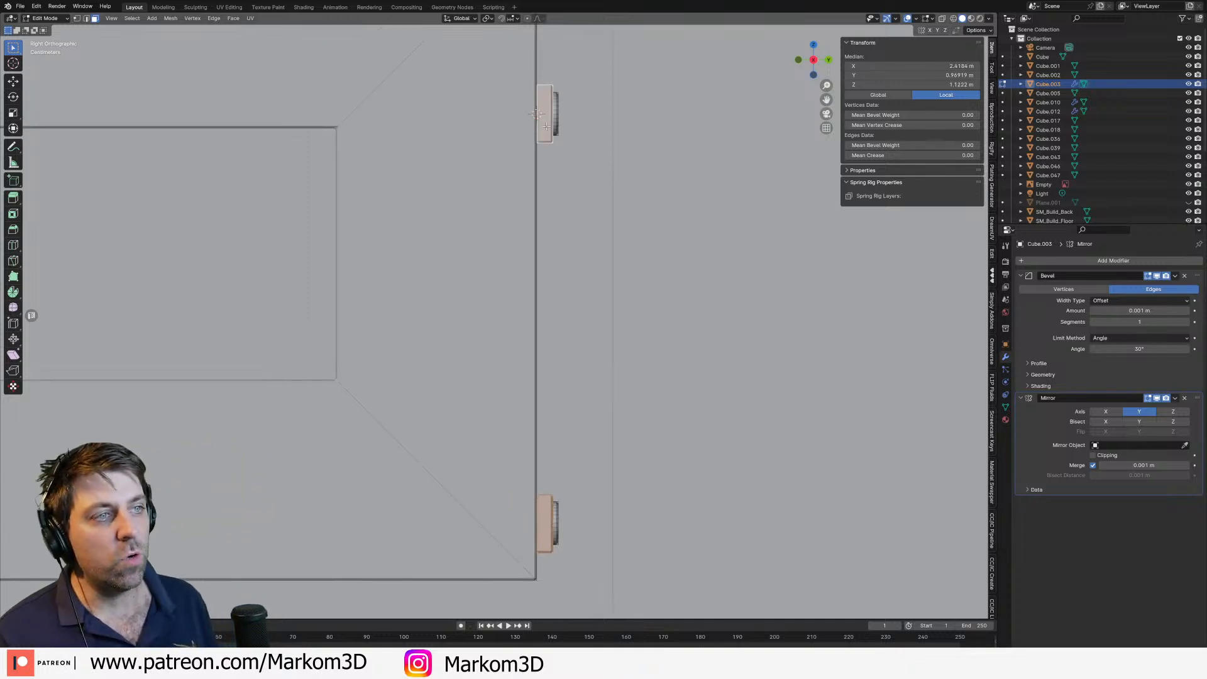
key(g)
key(y)
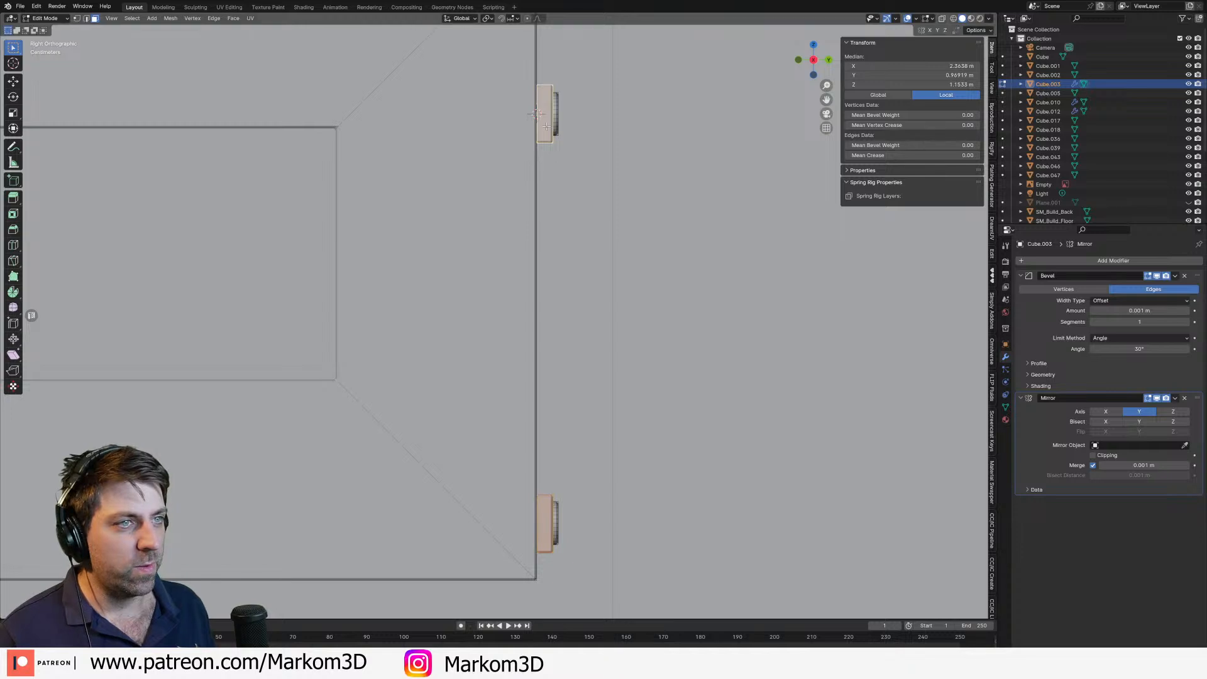
key(y)
click(557, 129)
middle_drag(556, 129, 524, 256)
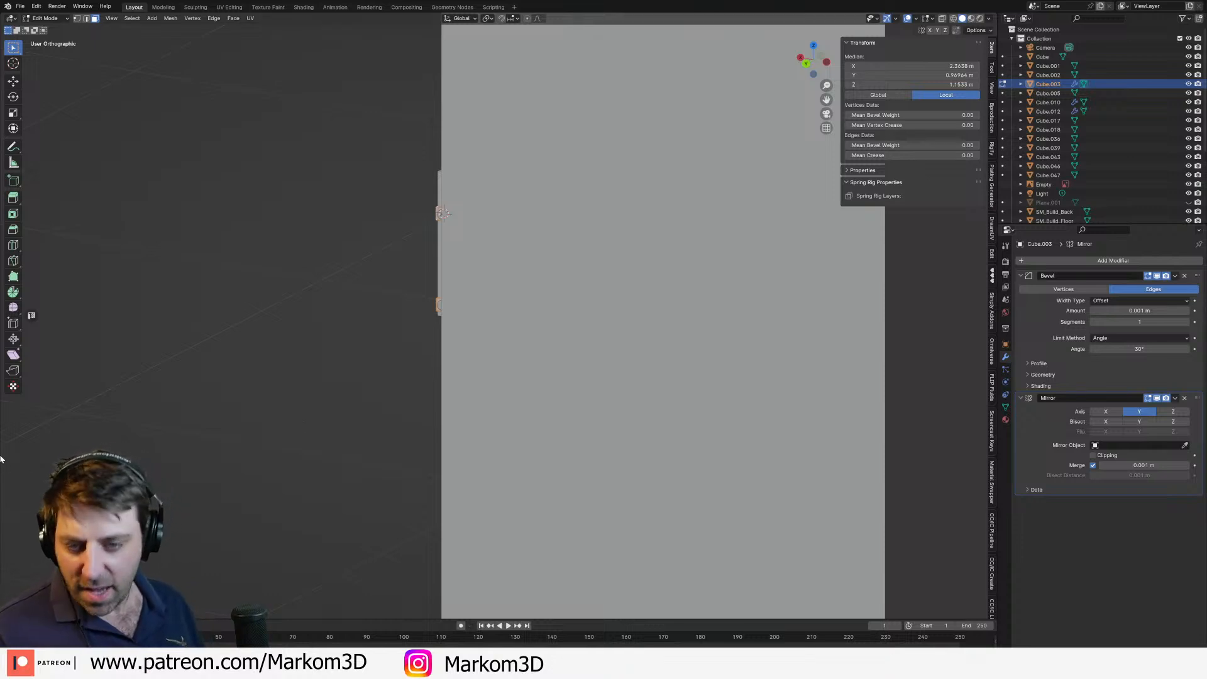
Step: Examine the pegs and plates on the drawer's end from side, back and perspective views
middle_drag(409, 276, 430, 280)
scroll(429, 279, down, 8)
key(Tab)
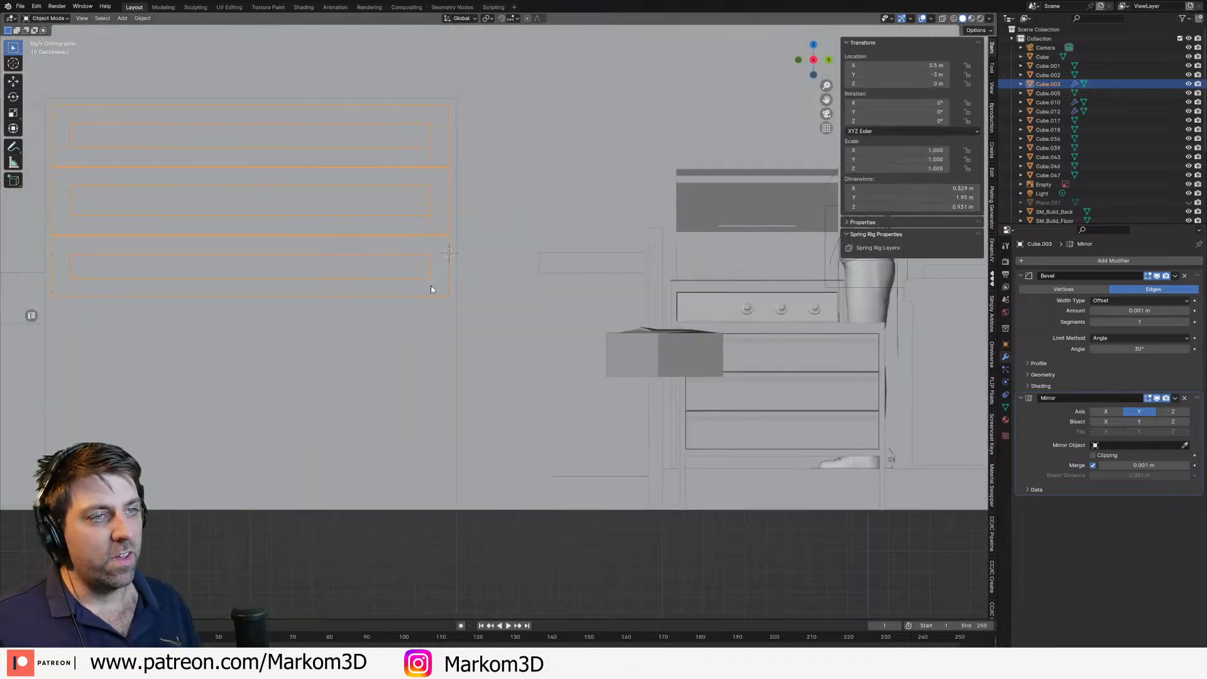
scroll(666, 310, up, 6)
mouse_move(707, 313)
middle_down()
mouse_move(590, 316)
mouse_move(529, 269)
mouse_move(478, 258)
middle_up()
key(z)
key(Tab)
scroll(591, 313, up, 6)
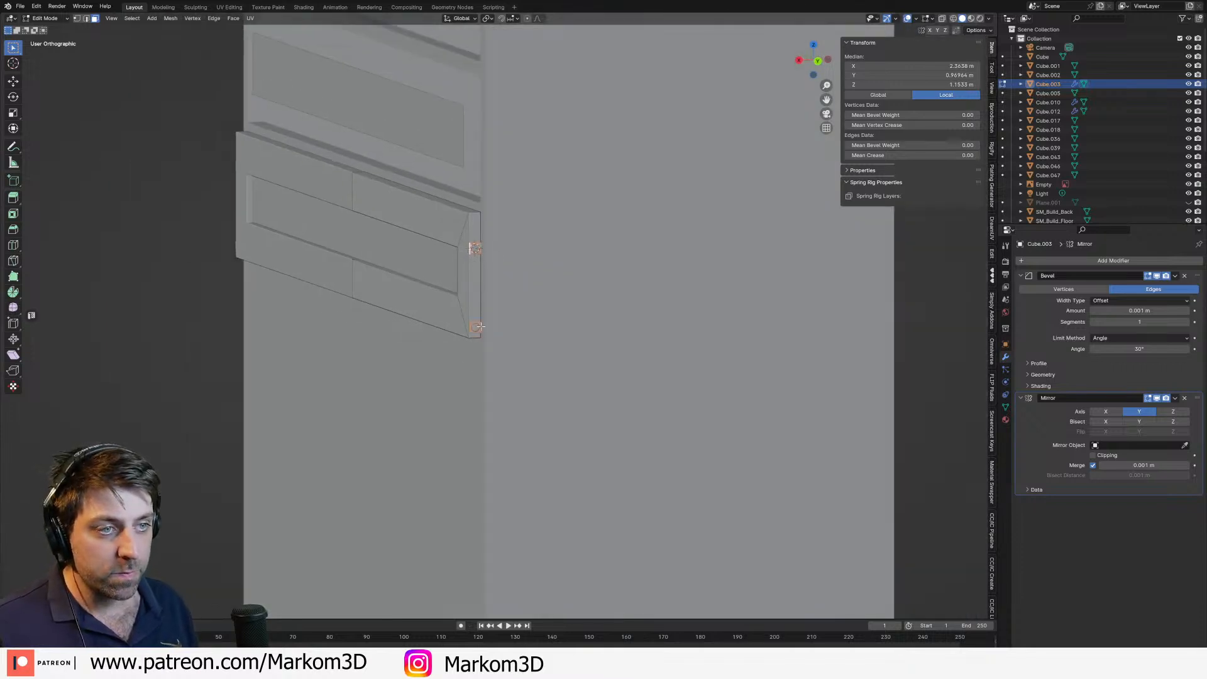
scroll(472, 328, up, 5)
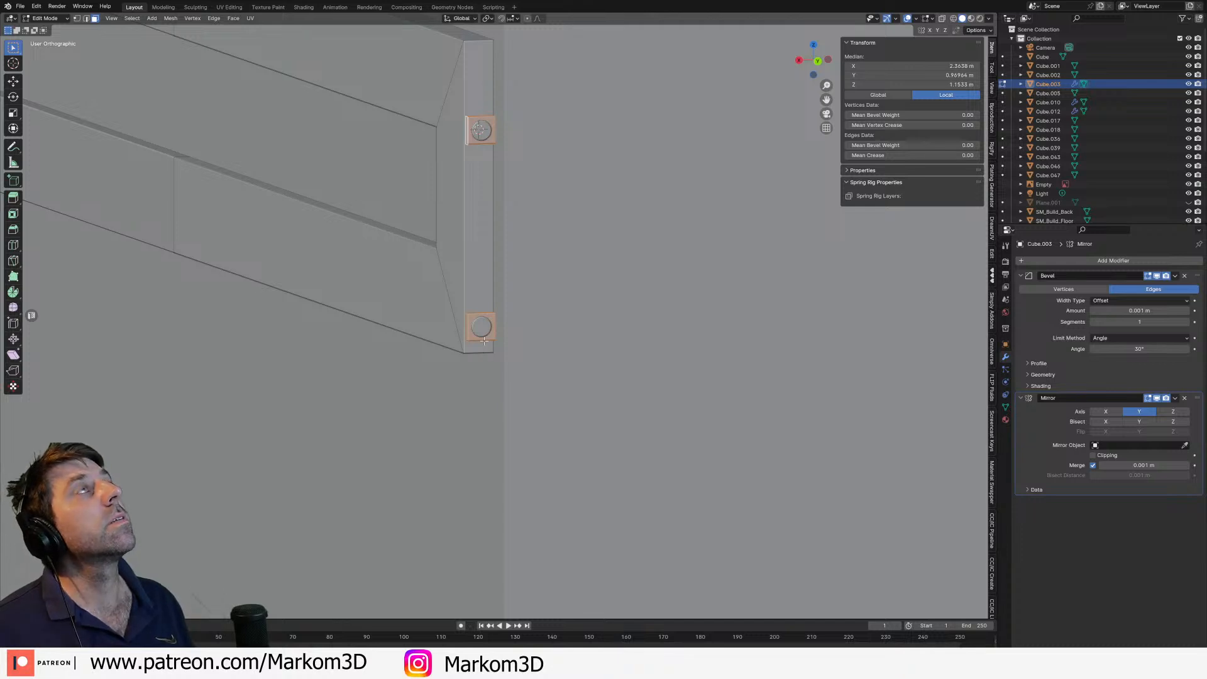
middle_drag(483, 301, 343, 319)
scroll(538, 299, down, 3)
key(Tab)
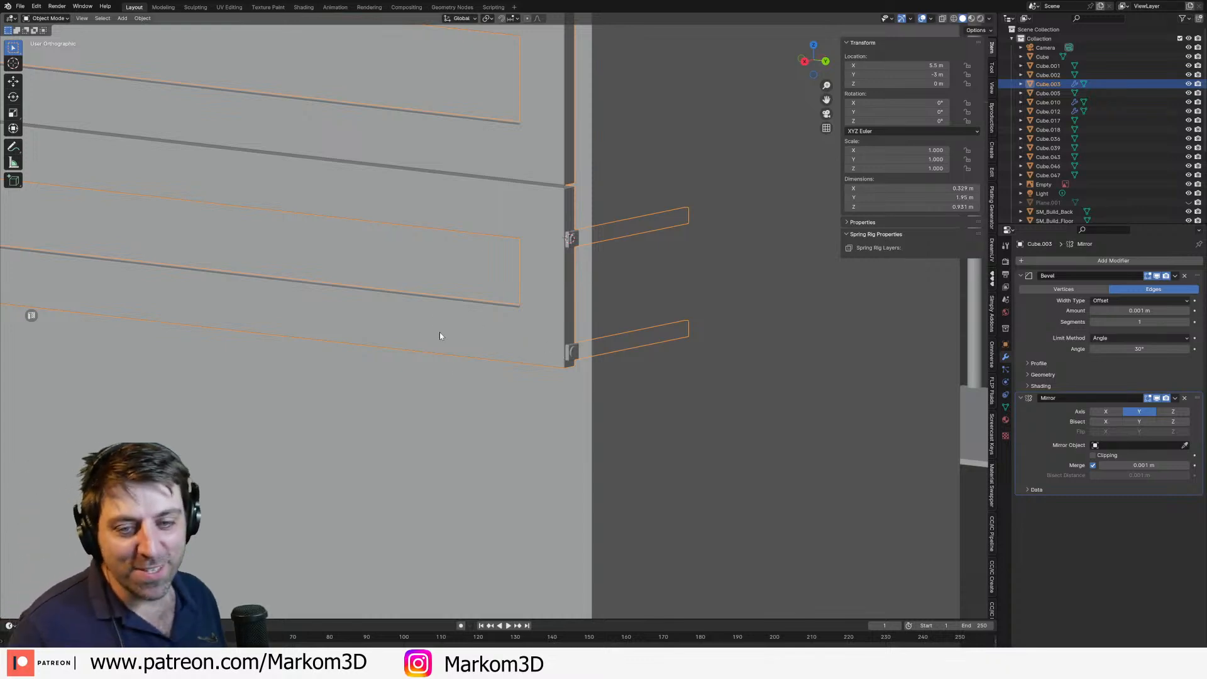
middle_drag(440, 332, 495, 395)
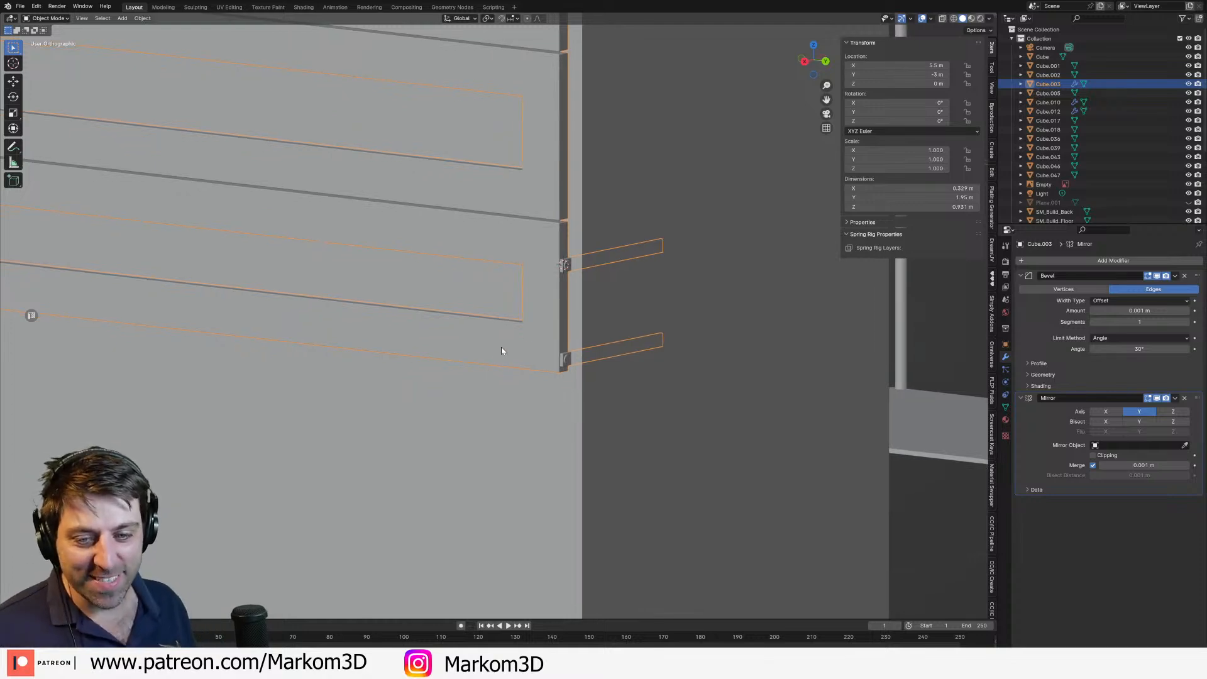
scroll(522, 333, down, 4)
key(KP_3)
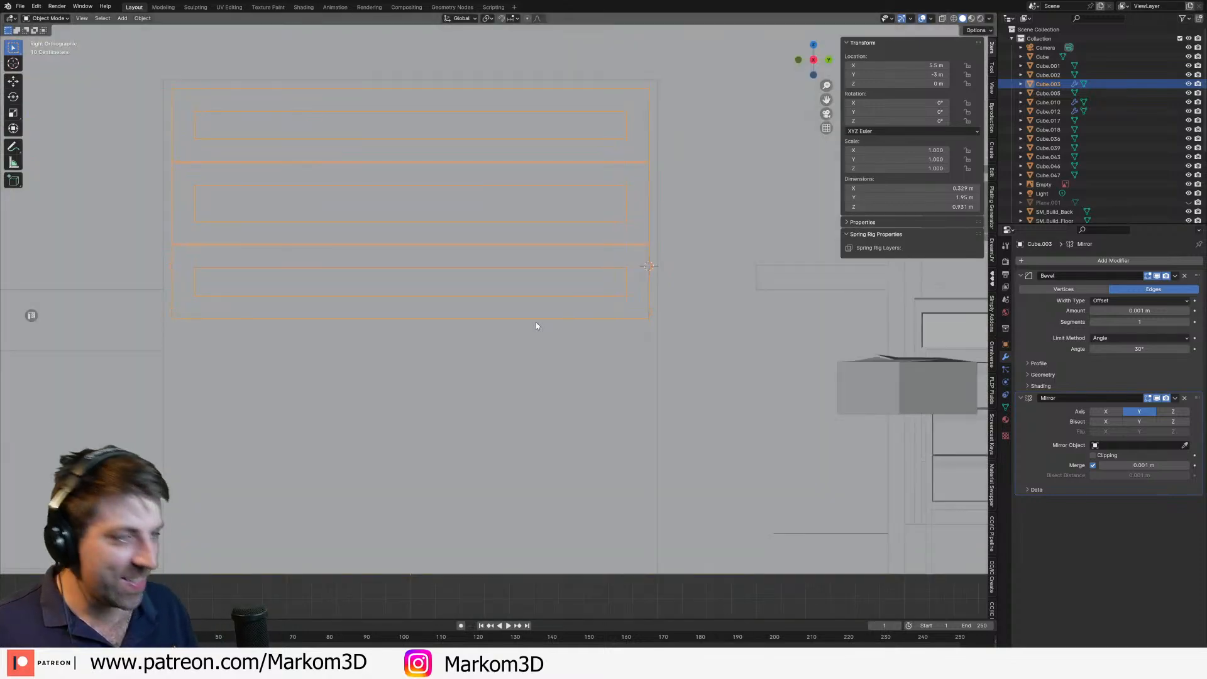
key(KP_1)
key(ctrl+KP_1)
shift+middle_drag(412, 267, 577, 297)
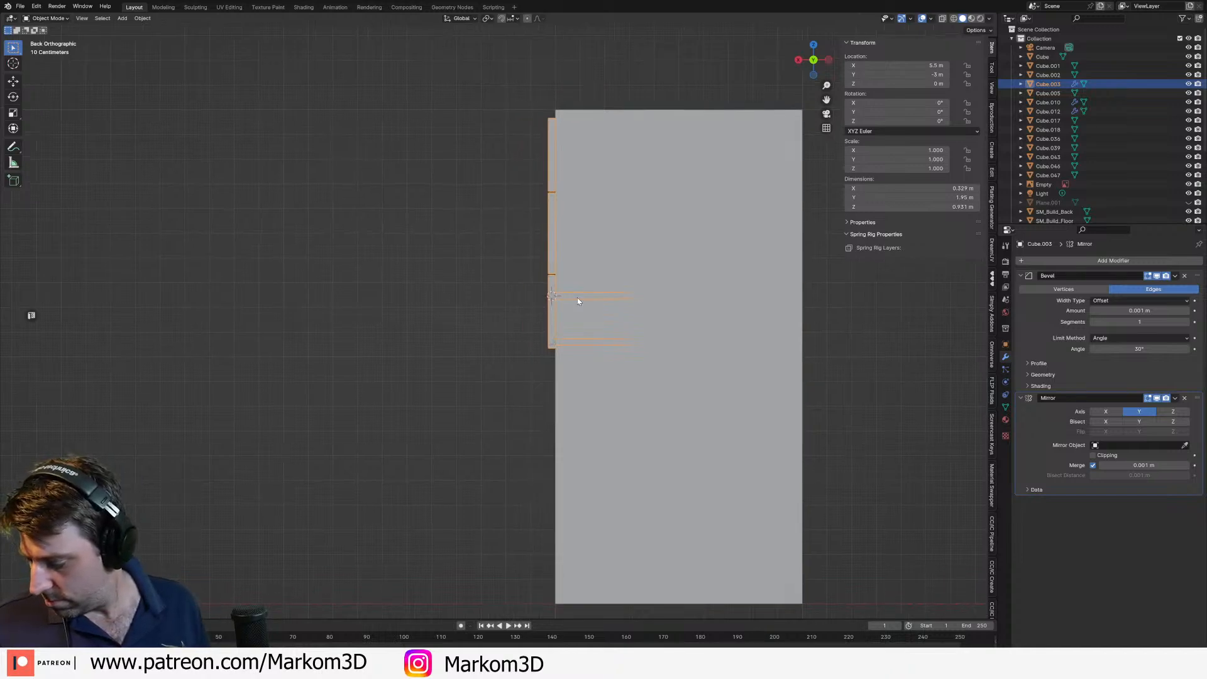
scroll(567, 298, up, 3)
key(Tab)
key(z)
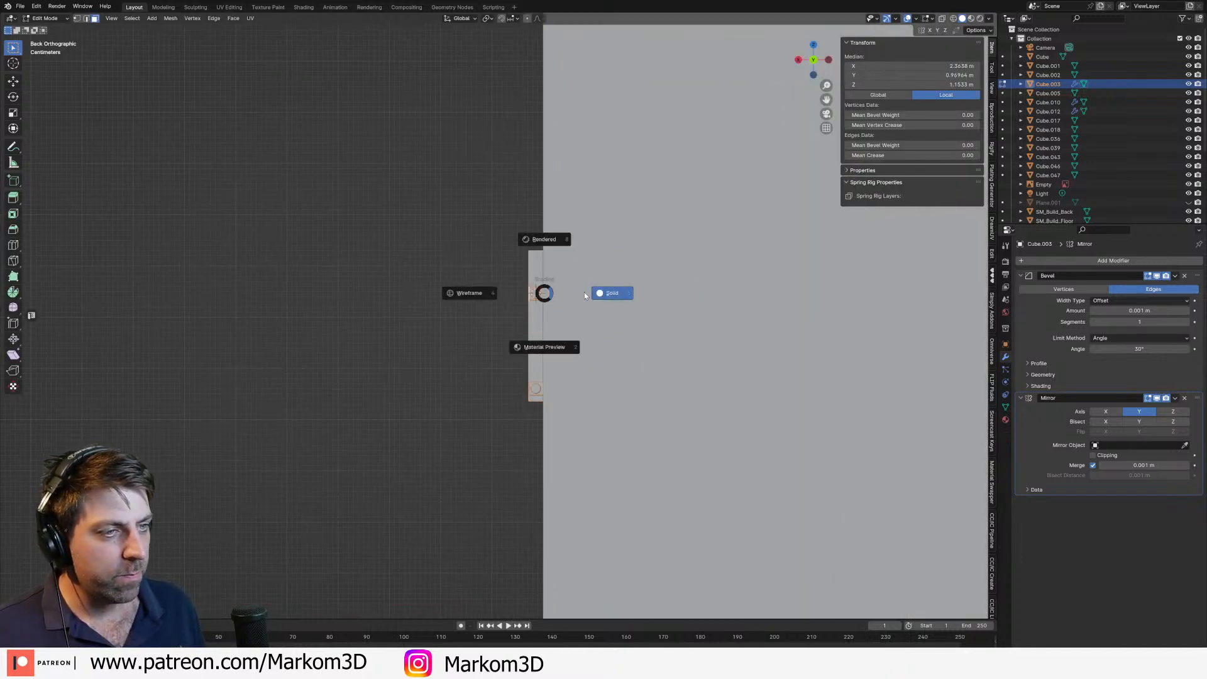
click(585, 295)
middle_drag(586, 295, 507, 280)
scroll(625, 295, down, 2)
key(Tab)
scroll(617, 303, down, 5)
Step: Open the cabinet body for mesh editing and select its large lower front face
click(534, 341)
scroll(552, 339, up, 3)
key(Tab)
click(500, 332)
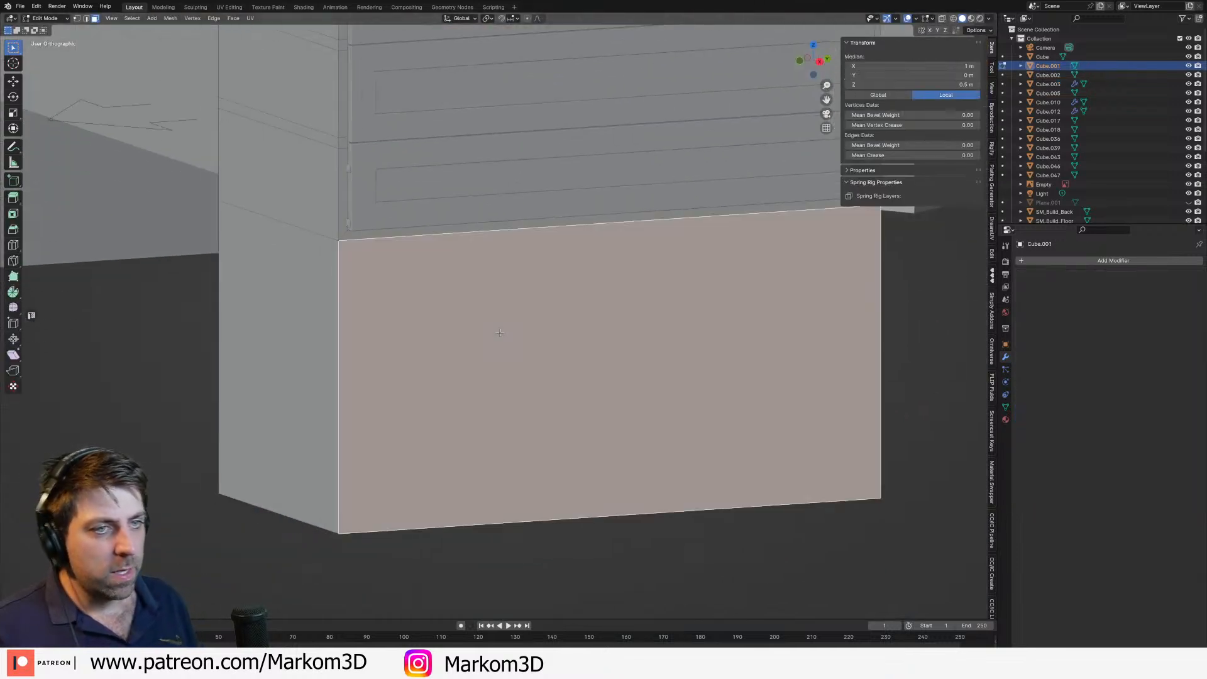
Step: Try to extrude the lower front face in place and scale it inward to about 0.93
key(e)
right_click(869, 422)
key(s)
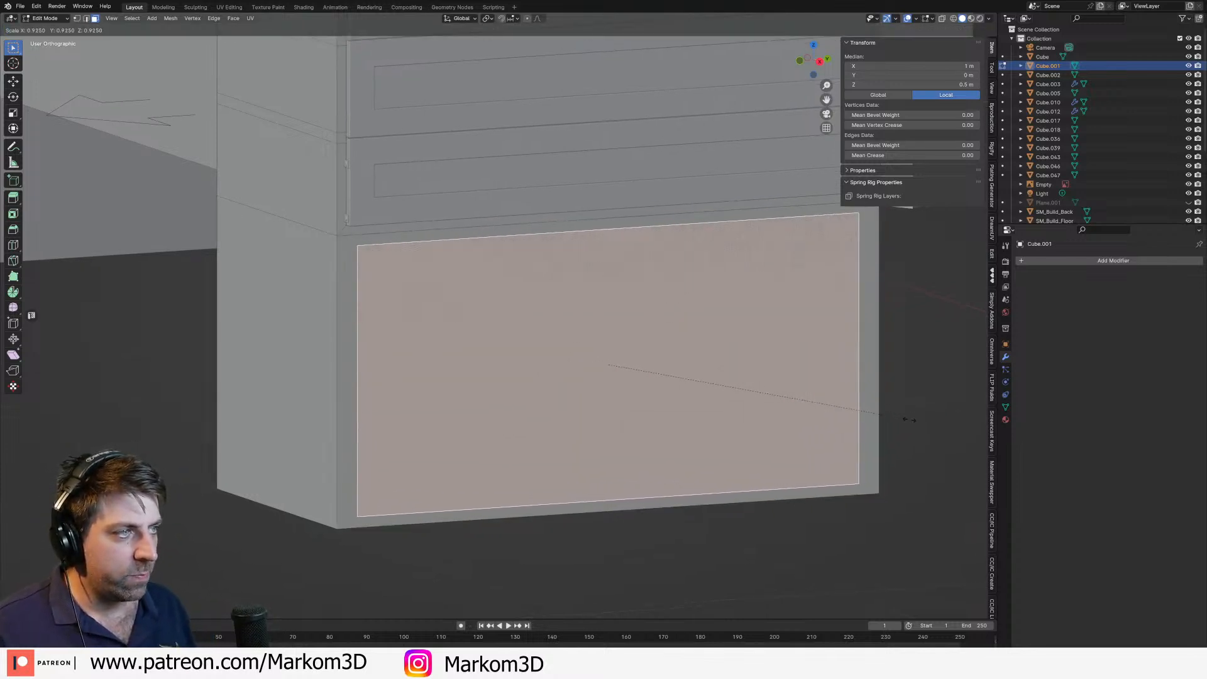
click(908, 412)
middle_drag(893, 417, 898, 412)
scroll(758, 454, up, 2)
scroll(667, 453, down, 5)
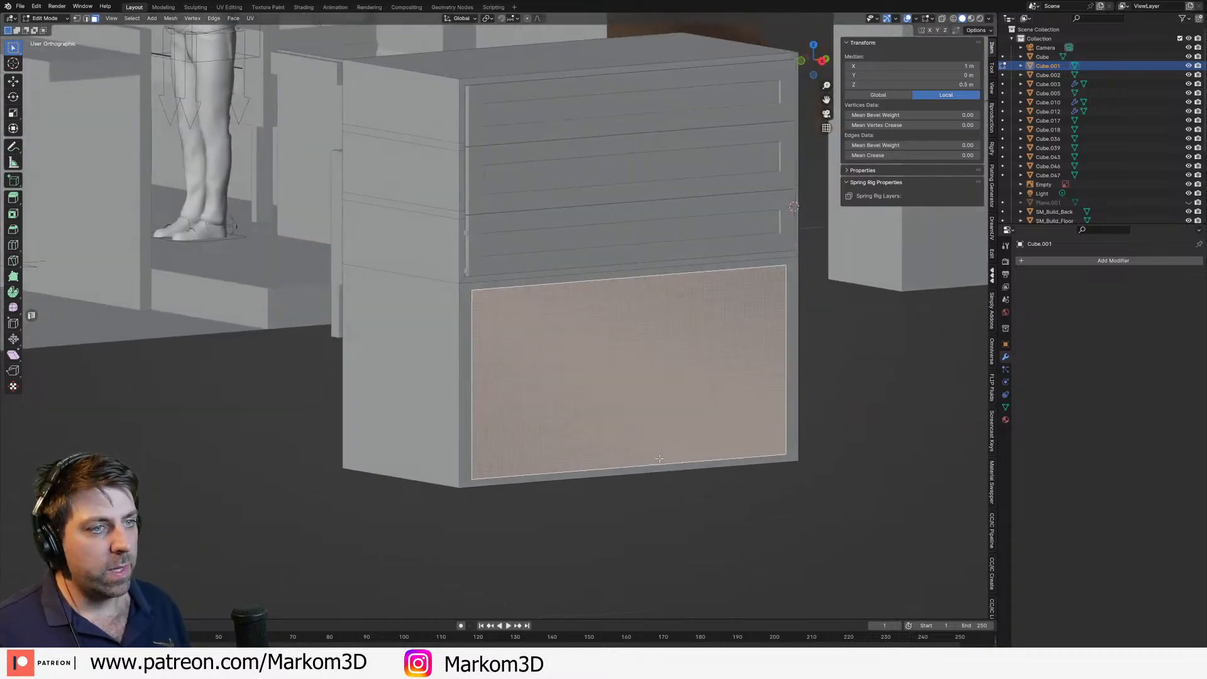
middle_drag(632, 445, 679, 440)
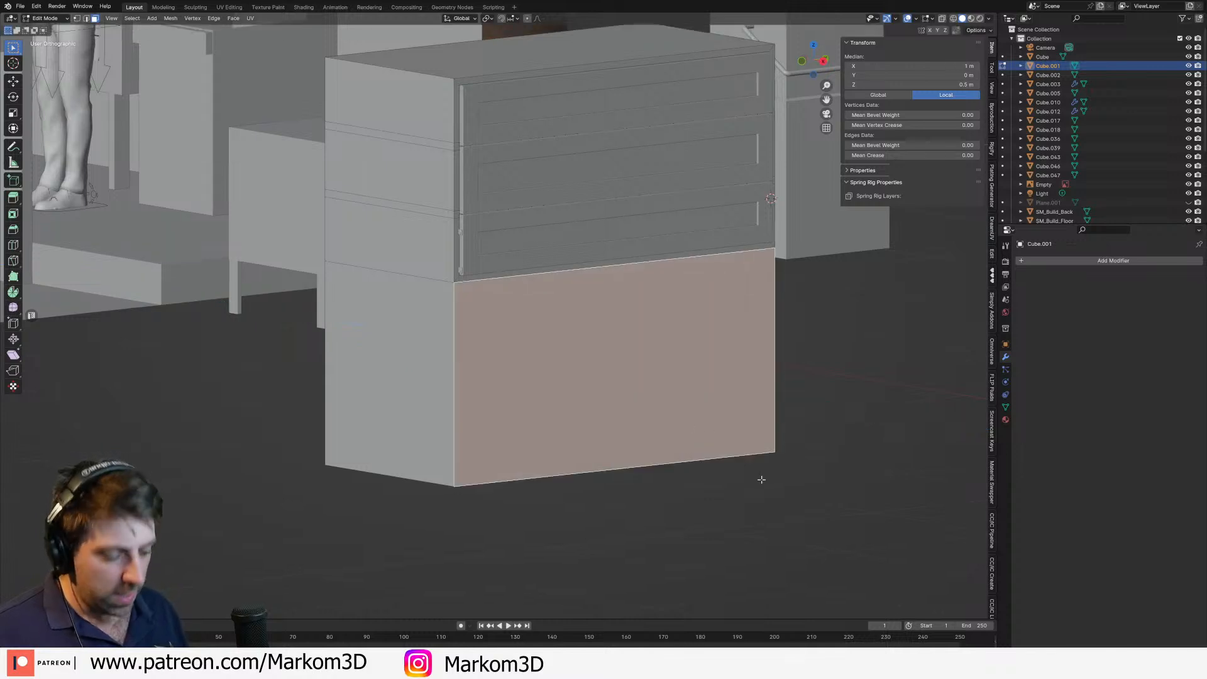
Step: Try insetting the lower front face and extruding its inner face into the cabinet
key(i)
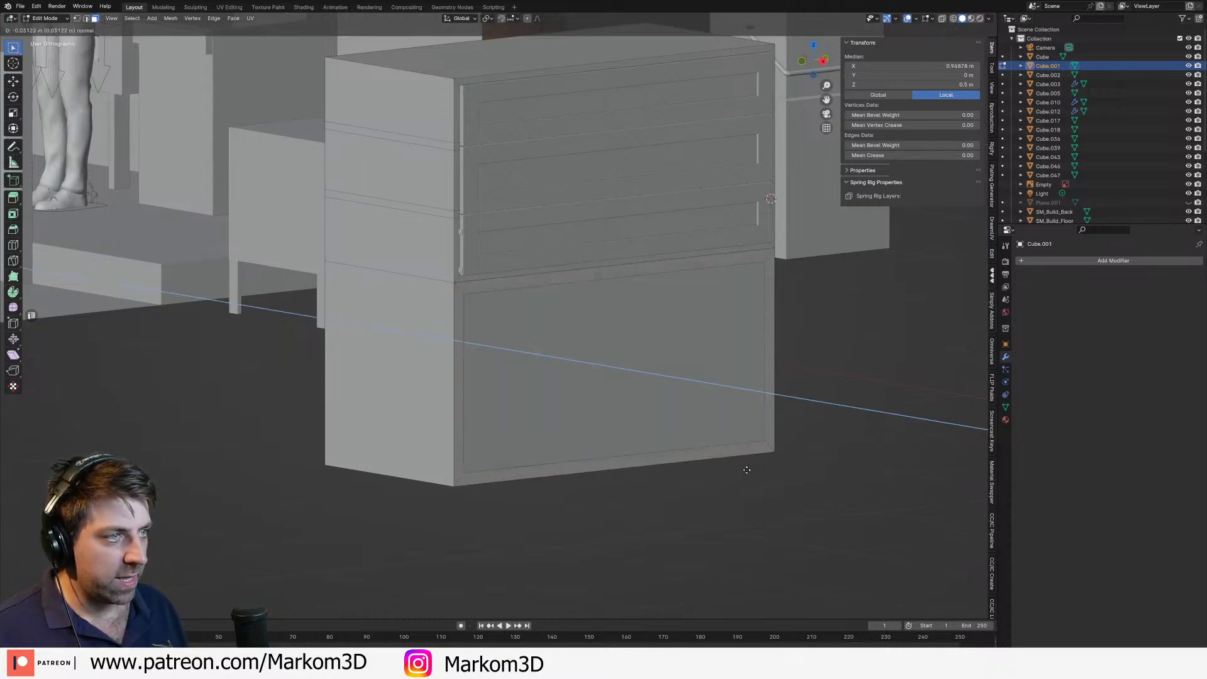
click(782, 464)
key(ctrl+z)
Step: Inset the cabinet's lower front face to leave a narrow frame and push the inner face back about 0.09 m
middle_drag(727, 423, 718, 433)
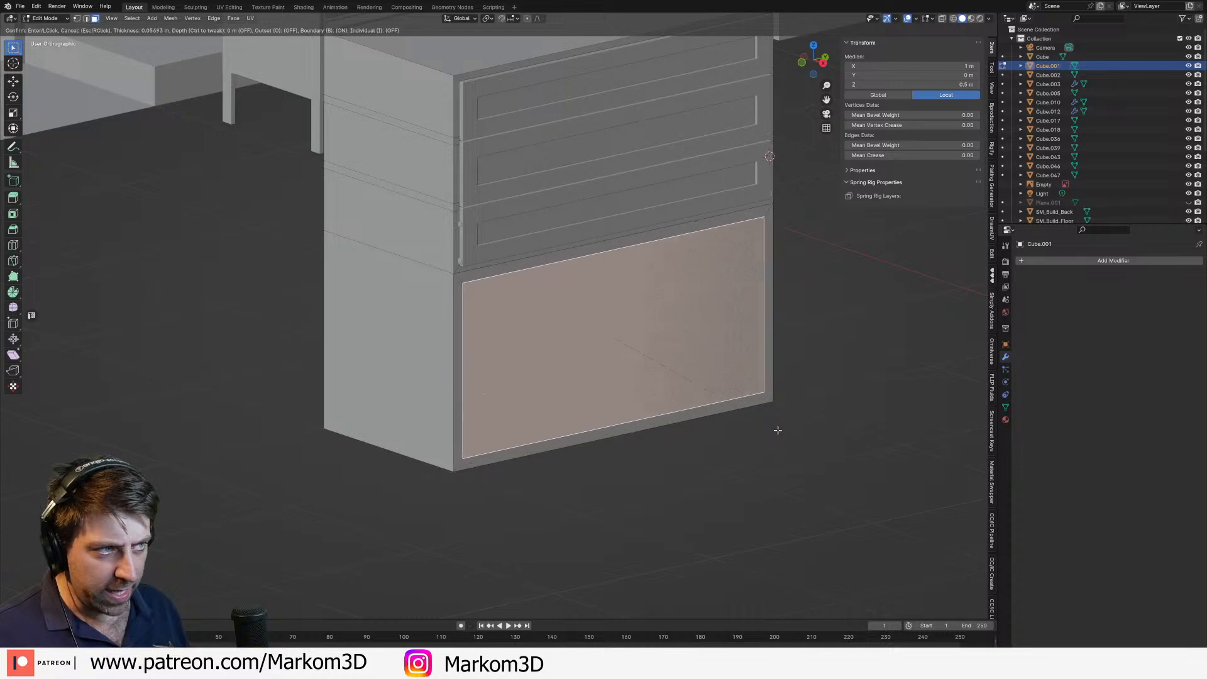
click(773, 425)
click(585, 352)
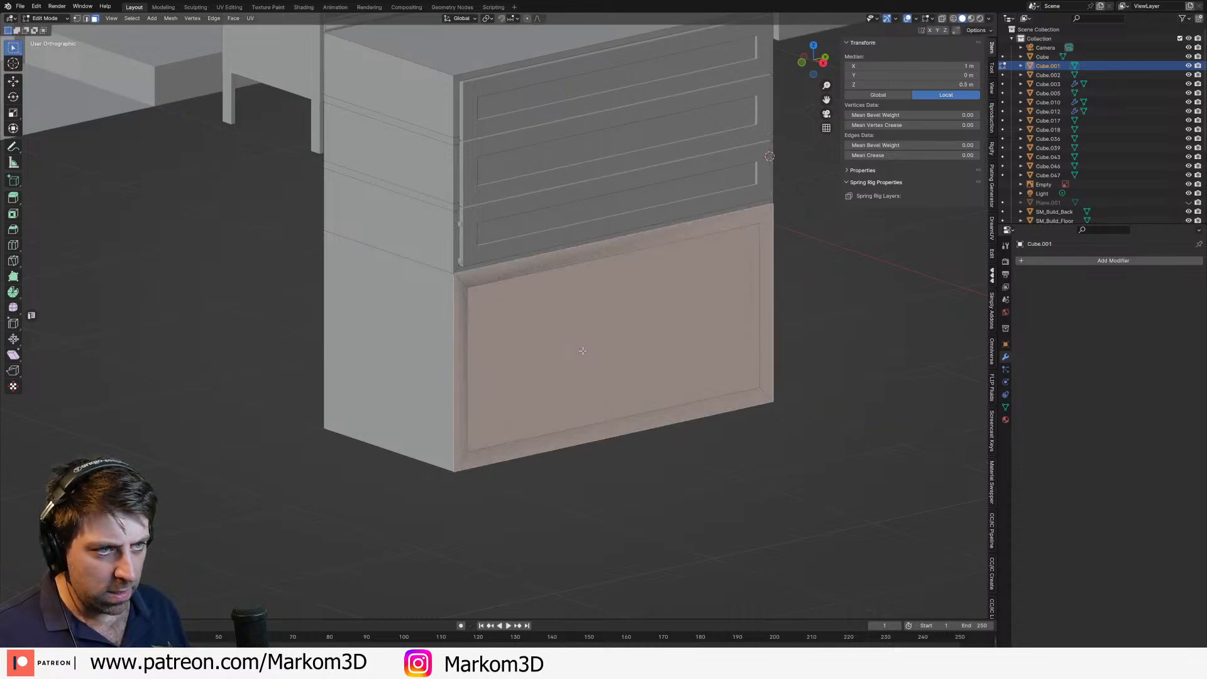
key(x)
click(574, 371)
key(l)
middle_drag(597, 372, 590, 377)
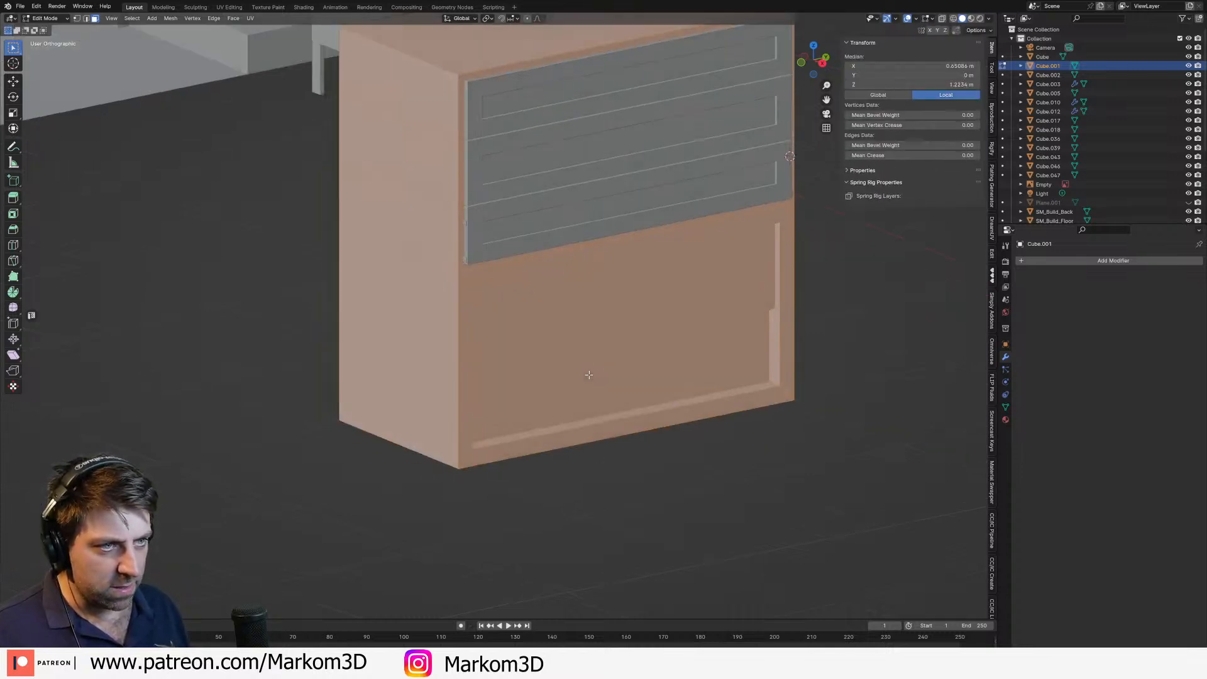
Step: Move the recessed panel face outward along X to about 0.97 m for a shallower recess
middle_drag(753, 380, 628, 393)
scroll(629, 394, down, 5)
key(z)
click(669, 397)
scroll(686, 449, up, 2)
shift+middle_drag(686, 505, 684, 376)
click(660, 412)
scroll(685, 376, up, 2)
key(g)
key(x)
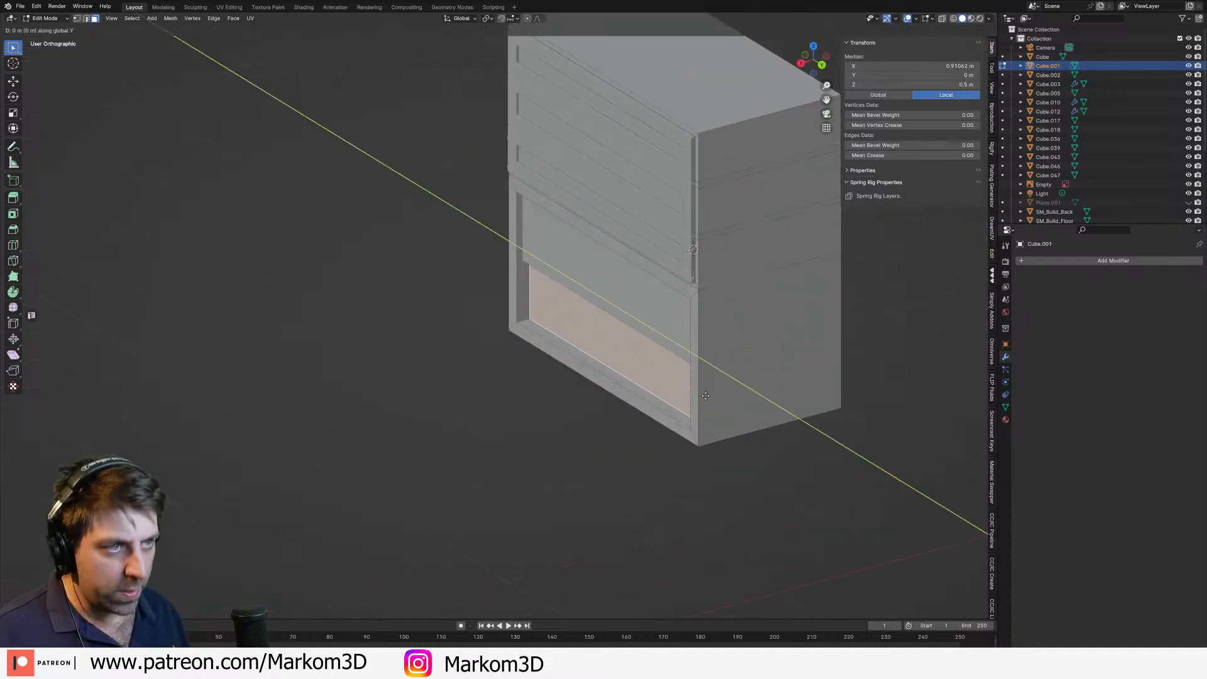
click(627, 444)
key(Tab)
middle_drag(559, 320, 664, 322)
Step: Duplicate the recessed panel face and shift the copy to about Y -0.38 m, Z 0.57 m
key(Tab)
key(KP_3)
key(KP_1)
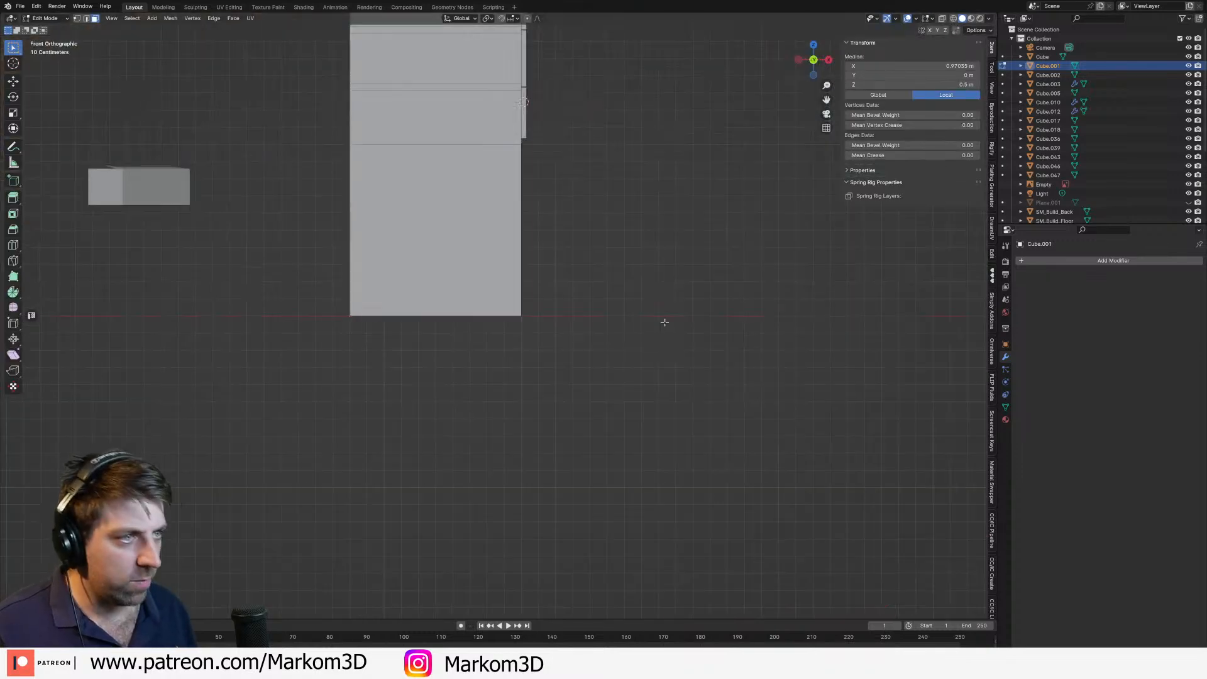
key(ctrl+KP_1)
key(KP_3)
key(ctrl+KP_3)
shift+middle_drag(575, 269, 704, 320)
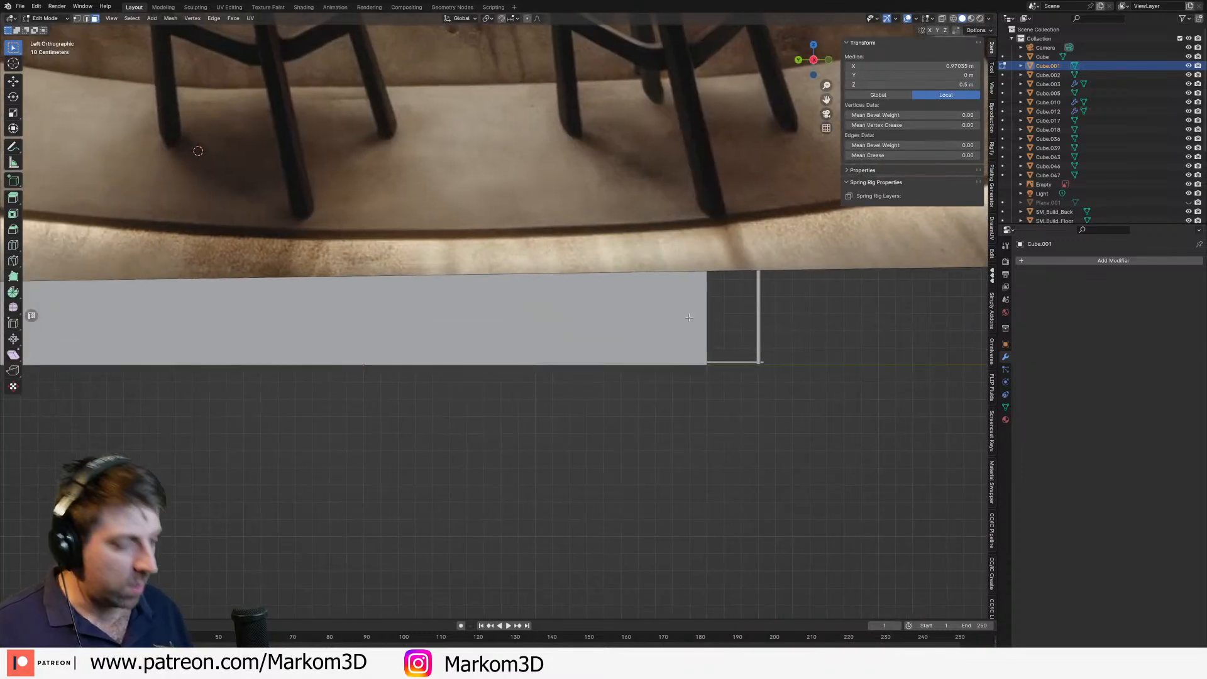
key(KP_3)
shift+middle_drag(771, 303, 773, 315)
key(g)
click(707, 302)
Step: Scale the duplicated face down to a small rectangle and narrow it along Y until it is nearly square
key(s)
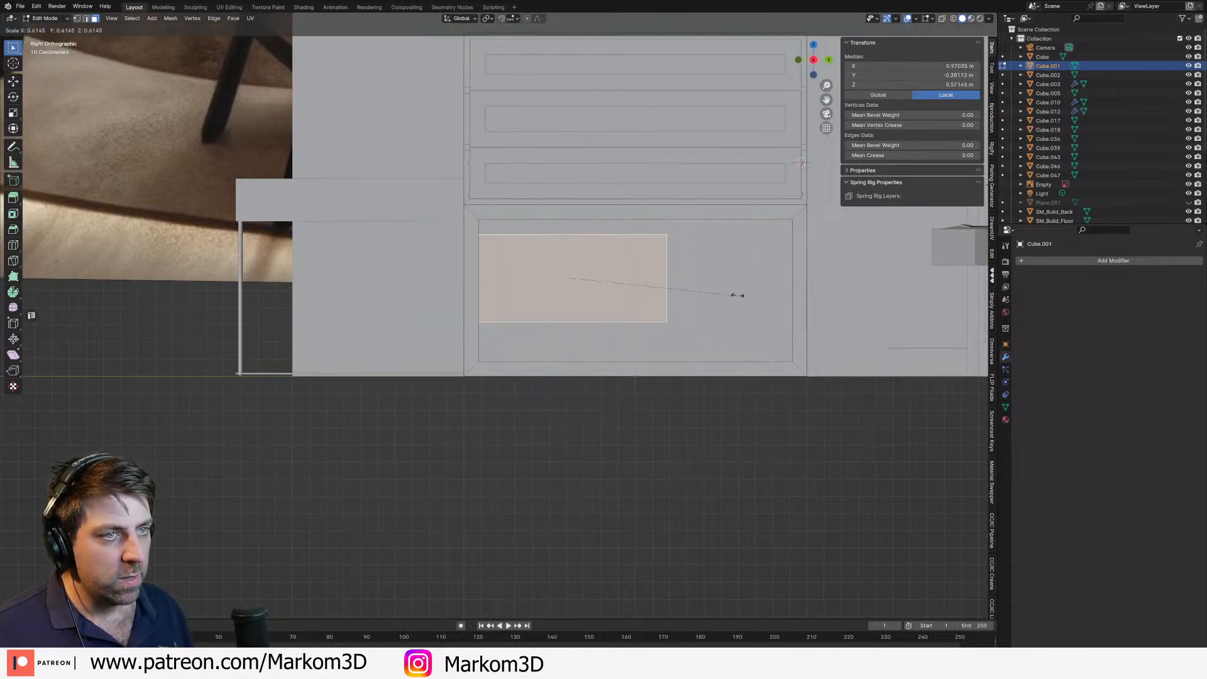
click(634, 280)
key(s)
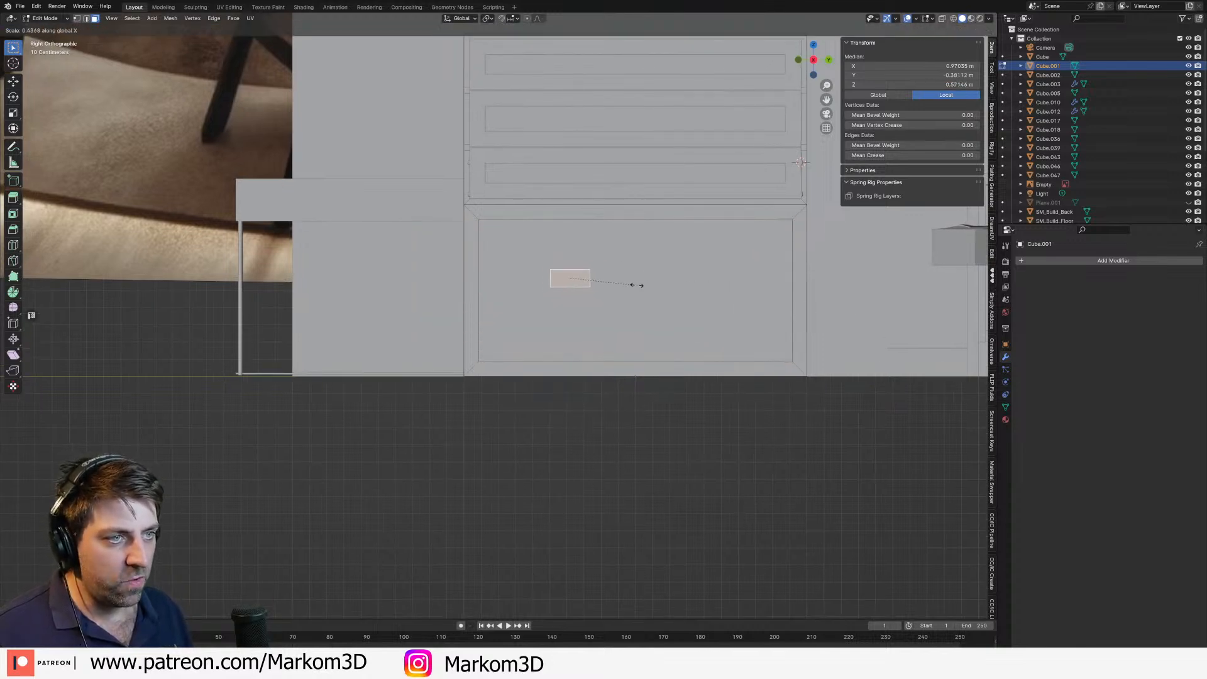
right_click(636, 285)
key(s)
key(y)
click(663, 300)
key(h)
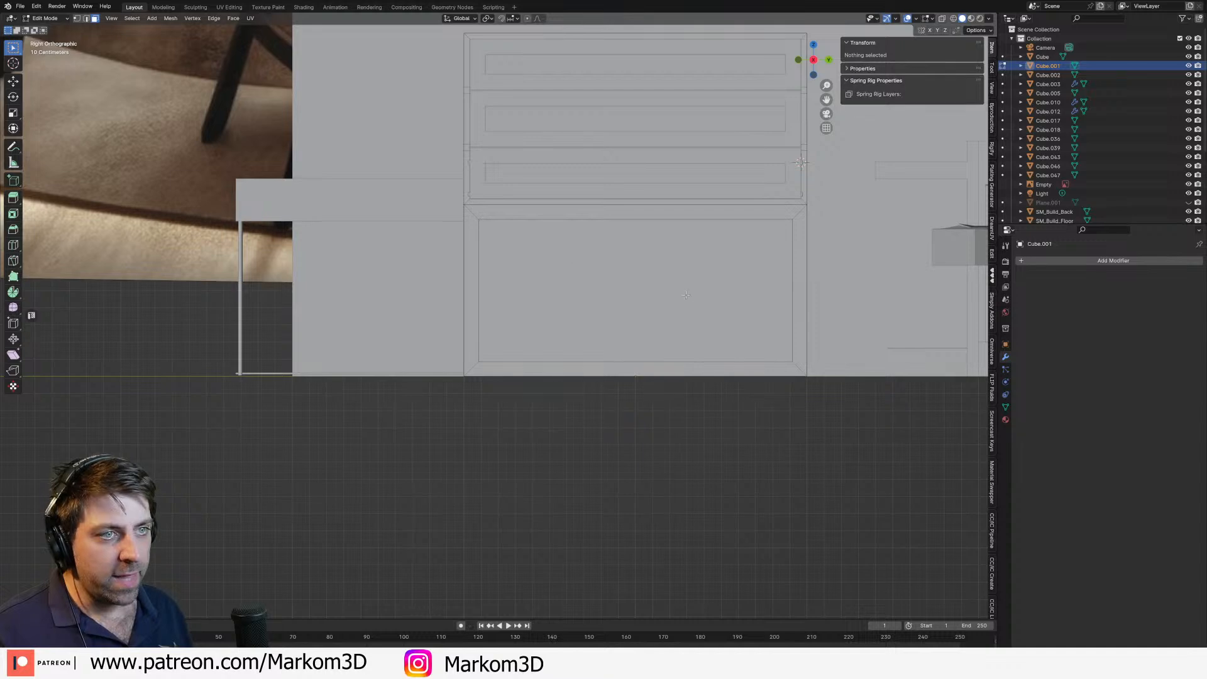
key(alt+h)
Step: Move the small face into the recess's upper corner at about Y -0.78 m, Z 0.77 m, and enlarge it
key(g)
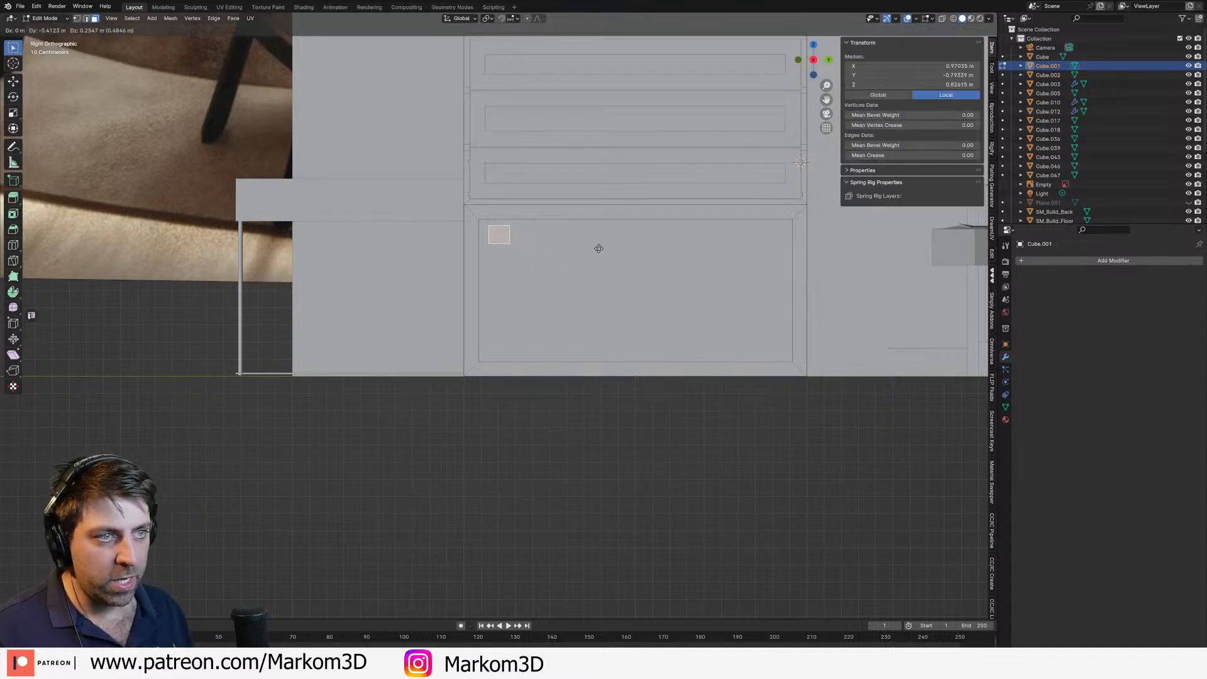
click(600, 256)
key(s)
click(650, 303)
Step: Move the small face outward along X to about 0.98 m and extrude it back about 0.03 m into a thin block
middle_drag(611, 288, 555, 299)
scroll(561, 323, up, 3)
key(g)
key(y)
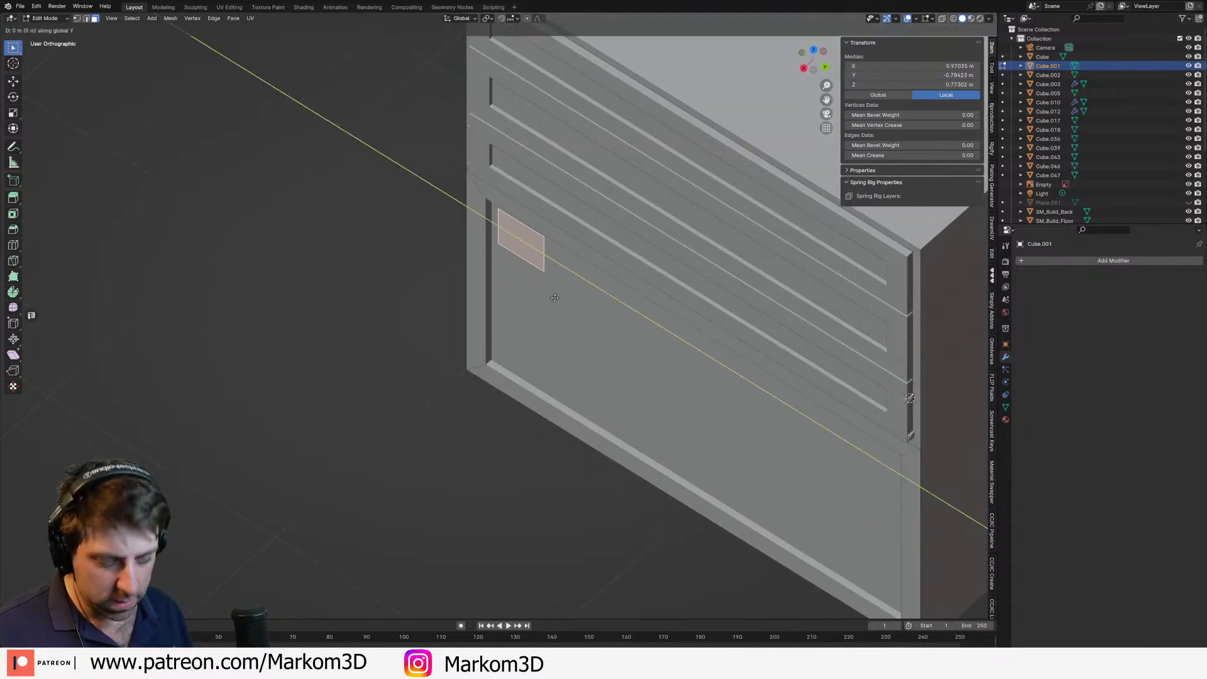
key(x)
click(527, 321)
key(e)
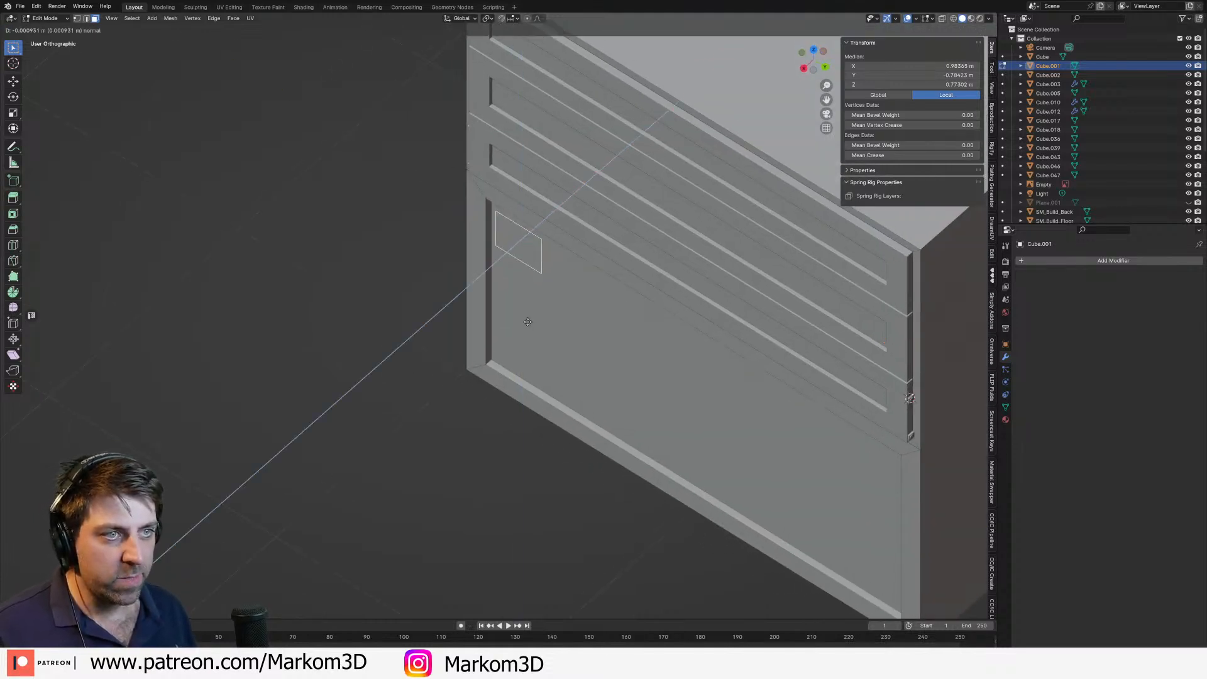
click(583, 284)
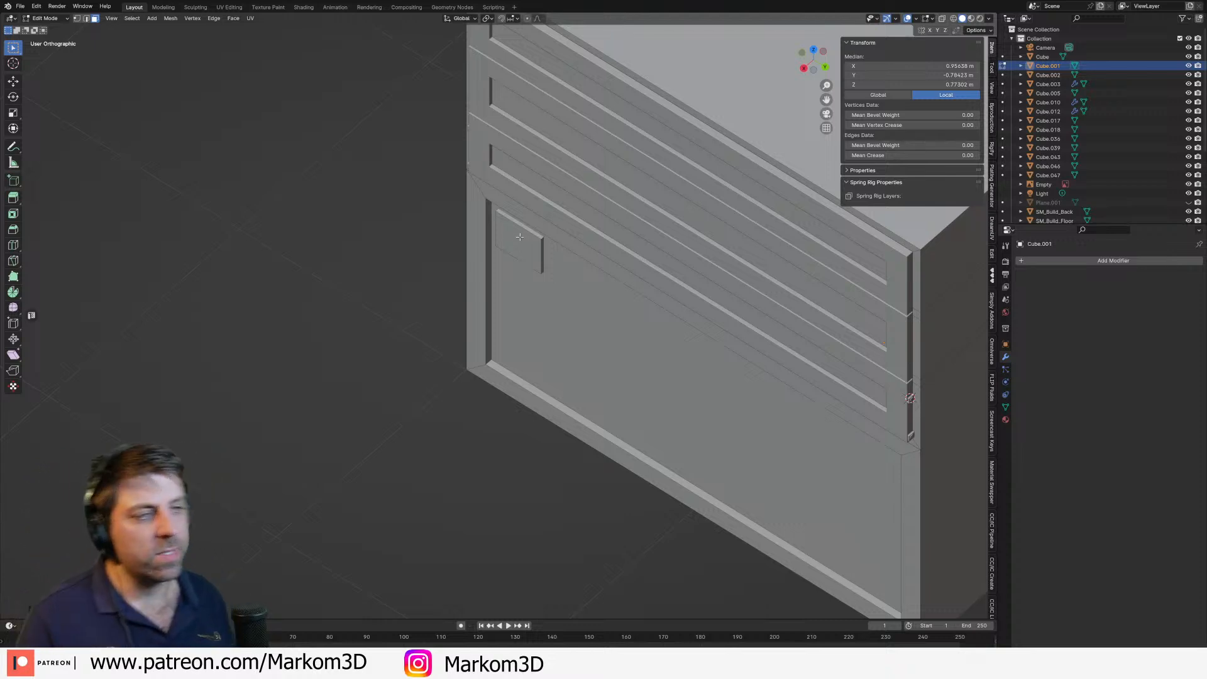
Step: Add a vertical edge loop through the middle of the small block in the recess
scroll(532, 258, up, 2)
click(538, 245)
scroll(538, 245, up, 3)
key(alt+a)
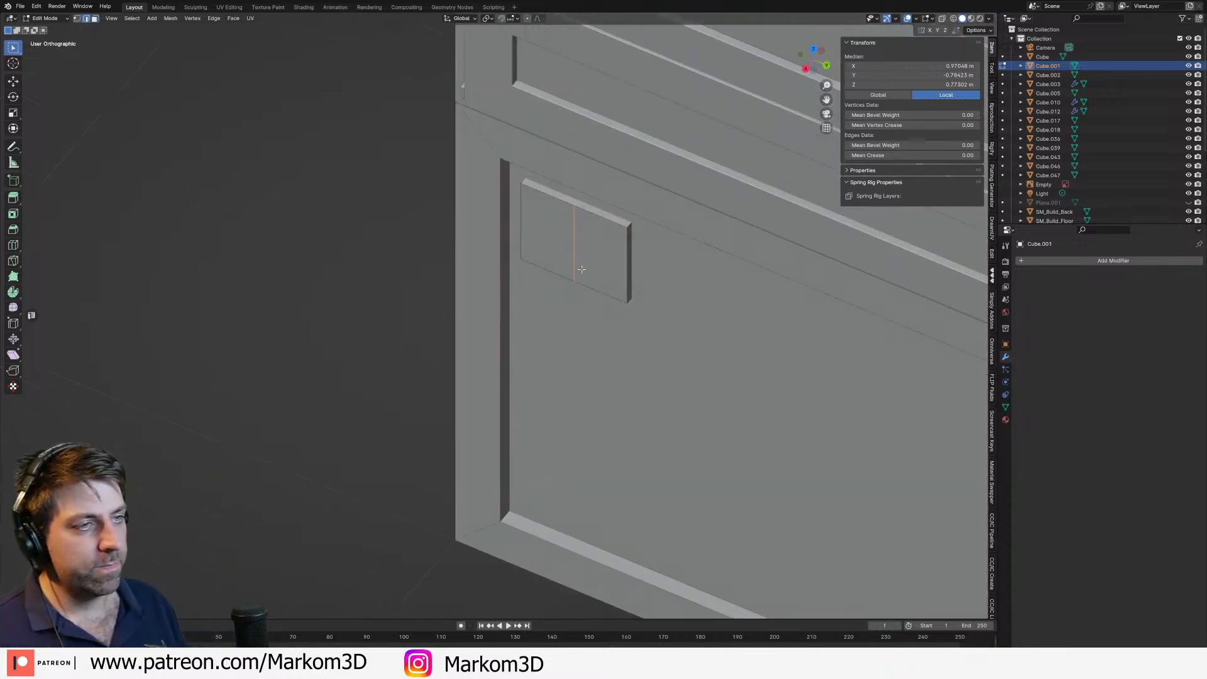
Step: Add a horizontal edge loop through the middle of the small block and two more in its upper half
scroll(631, 296, up, 4)
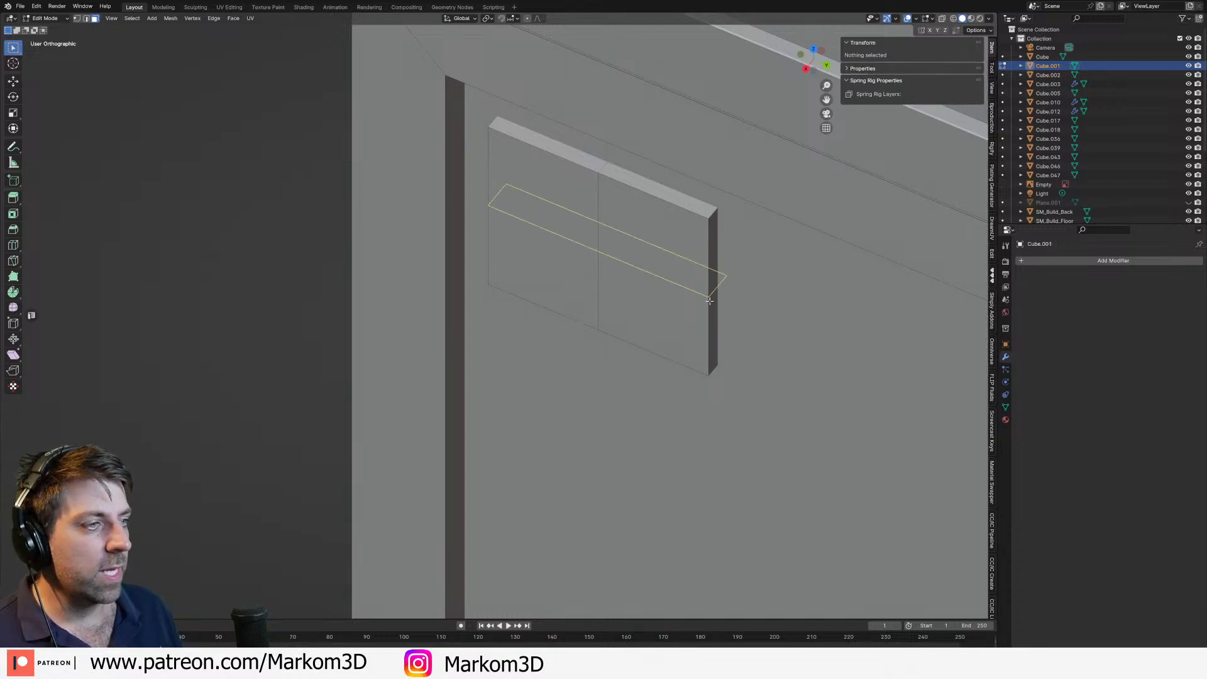
click(709, 301)
right_click(709, 300)
key(ctrl+r)
scroll(711, 268, up, 1)
click(711, 267)
right_click(710, 267)
Step: Add two evenly spaced vertical edge loops in the right half of the small block
middle_drag(706, 274, 700, 233)
key(ctrl+r)
scroll(700, 236, up, 1)
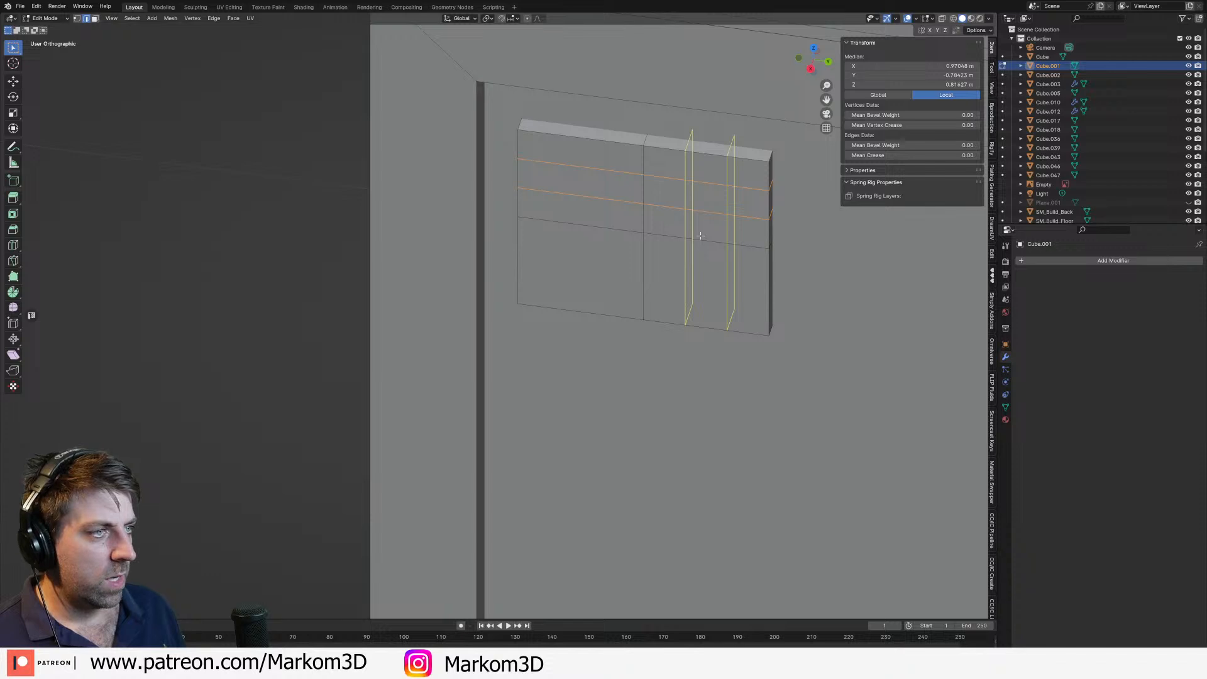
click(701, 235)
right_click(701, 236)
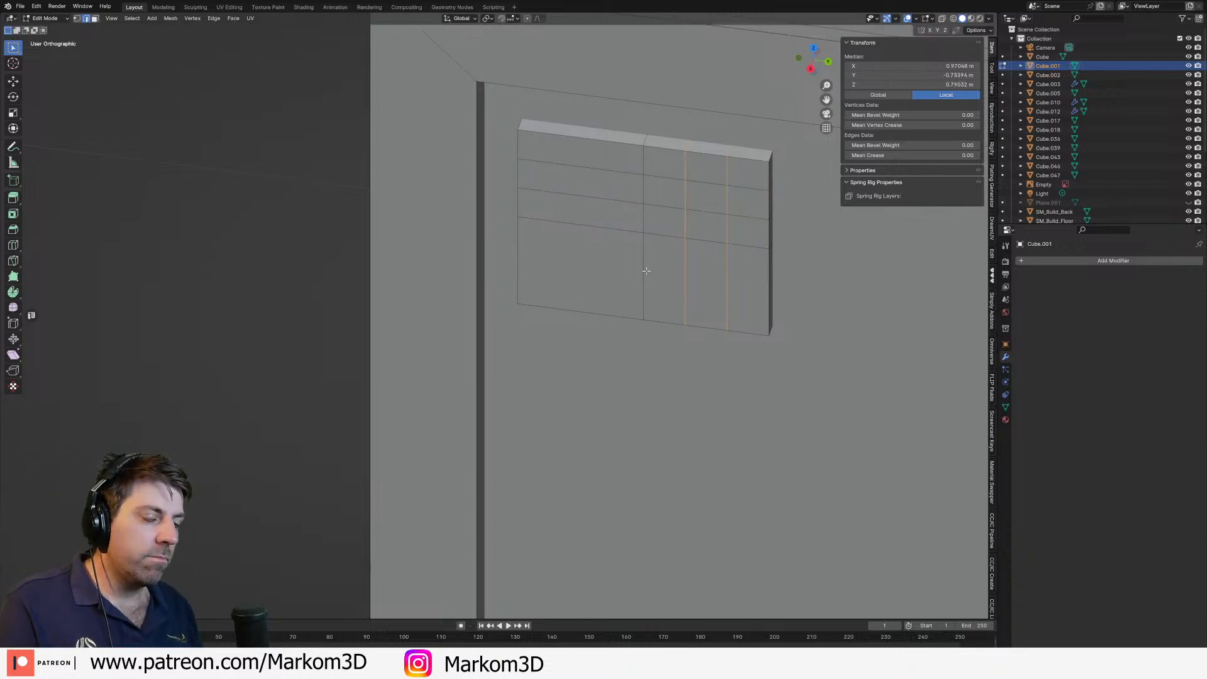
Step: Select the whole small block and separate it into its own object
key(l)
key(p)
click(607, 271)
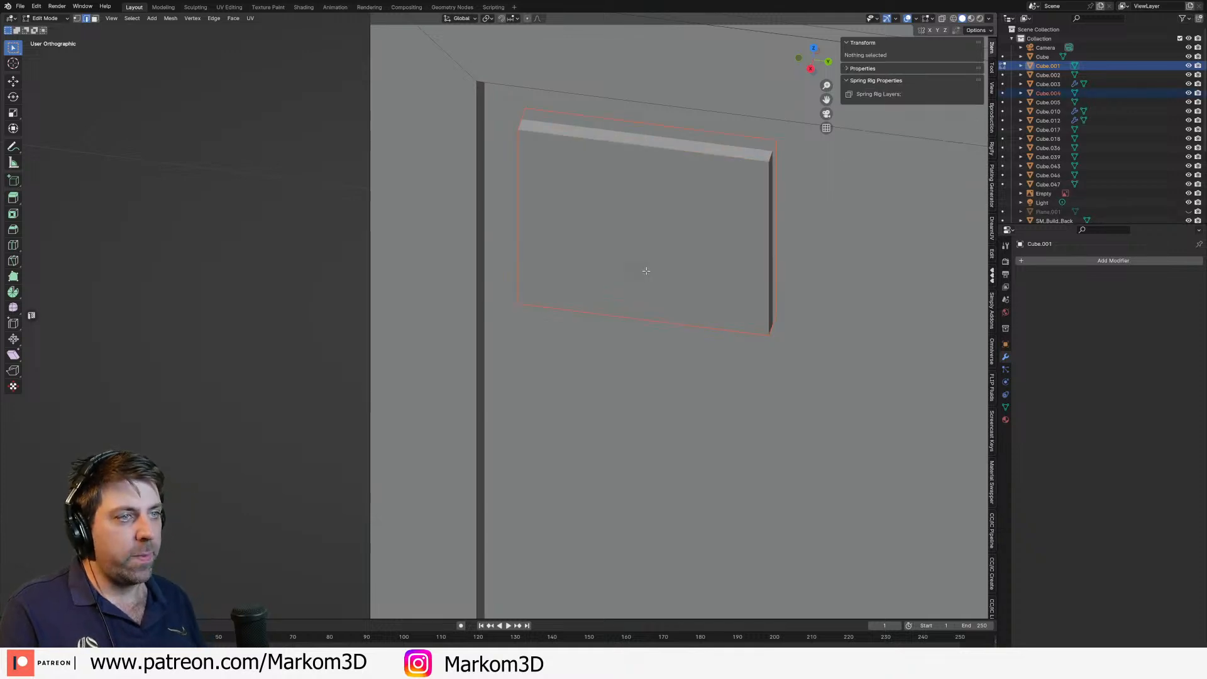
Step: Rip the separated block along its middle vertical edge loop and delete its left half
click(647, 271)
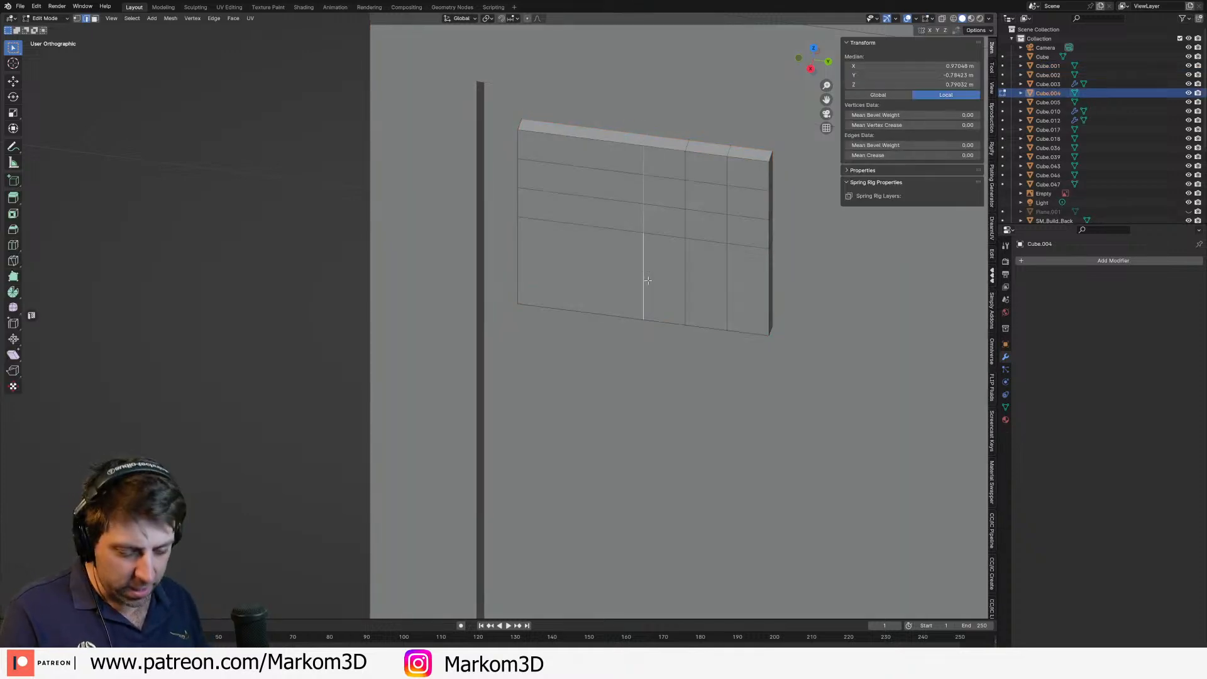
key(v)
right_click(509, 277)
key(l)
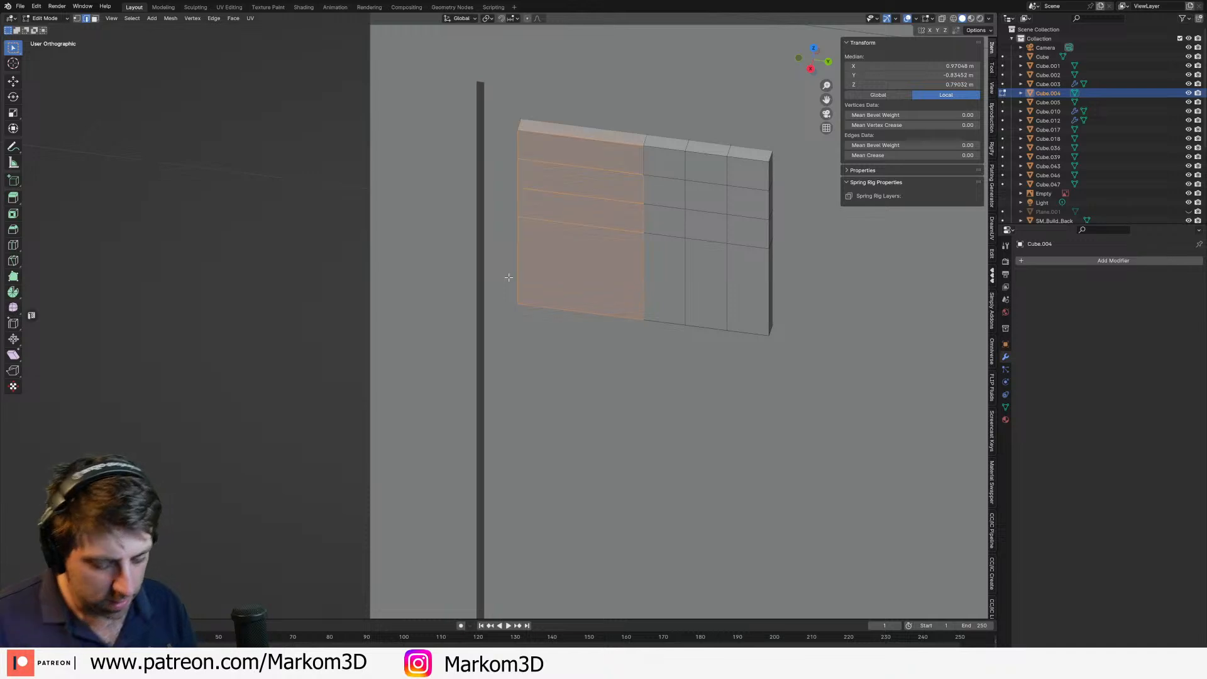
key(x)
click(497, 258)
key(Tab)
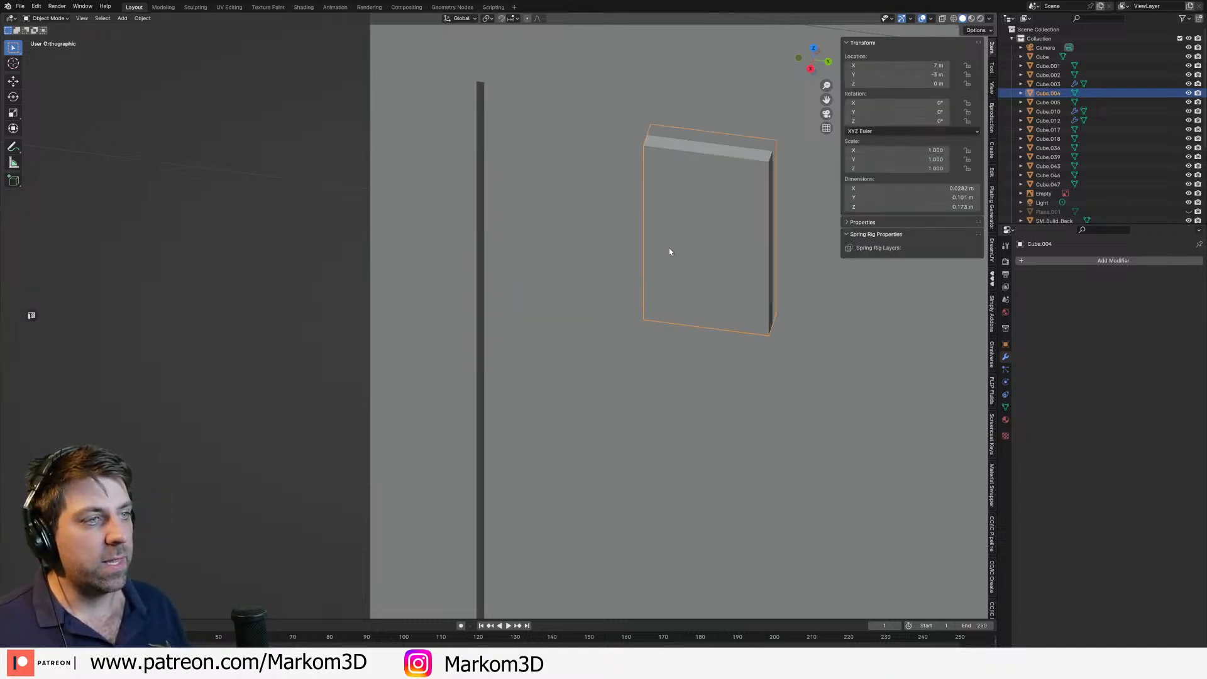
Step: Place the 3D cursor at the centre of the half block's cut side and set the object's origin to it
right_click(669, 252)
mouse_move(666, 281)
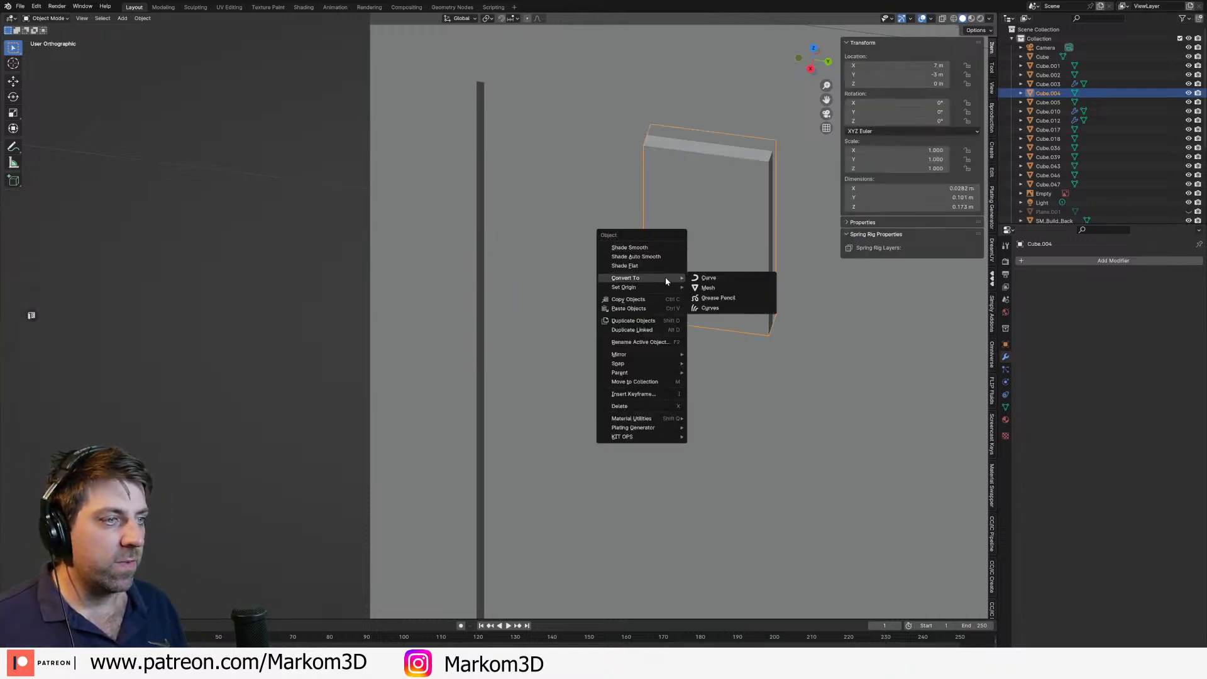
key(Tab)
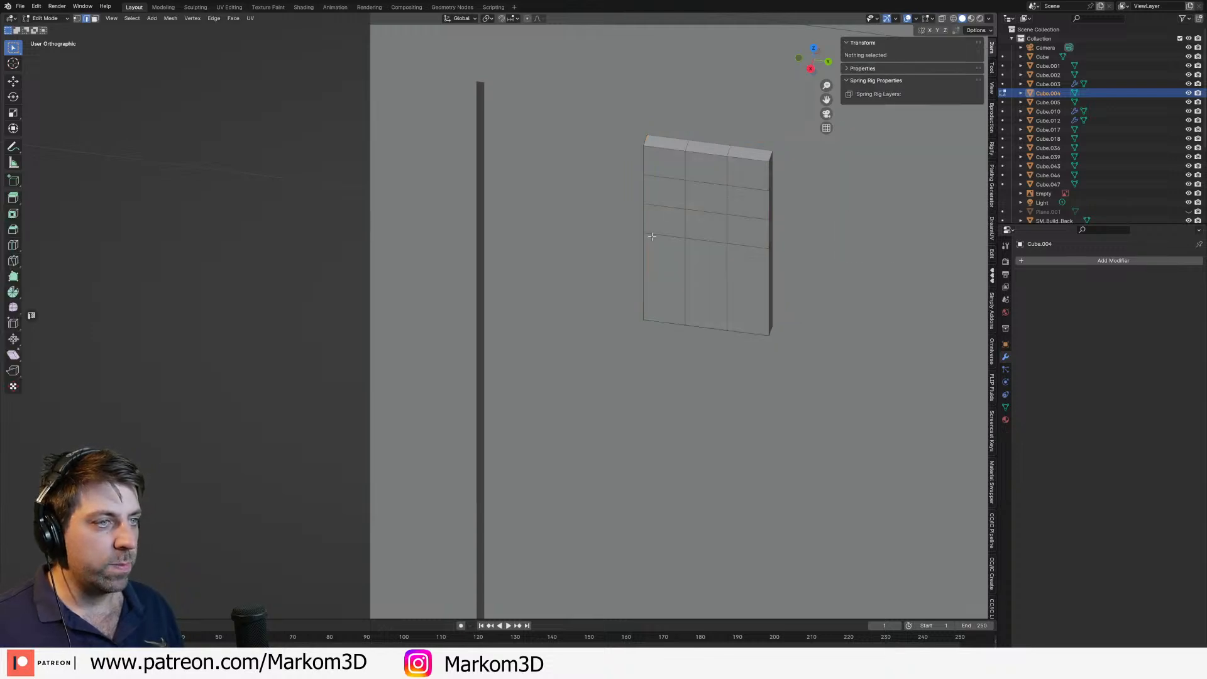
key(Tab)
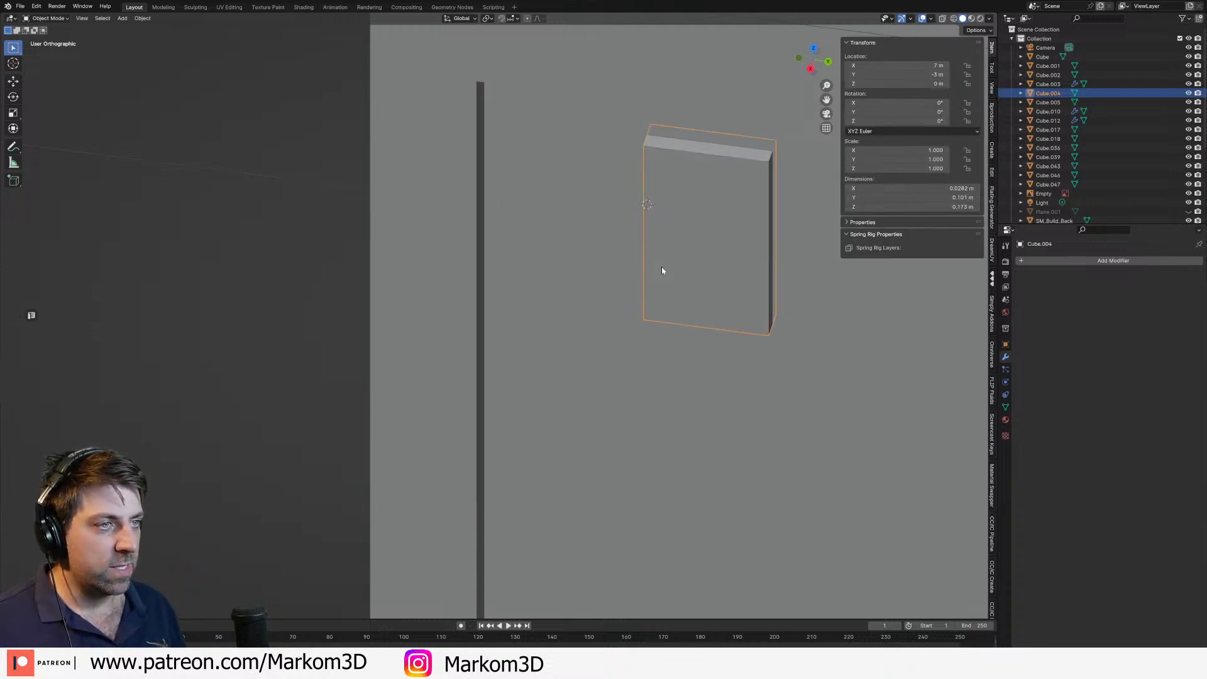
right_click(662, 266)
mouse_move(666, 307)
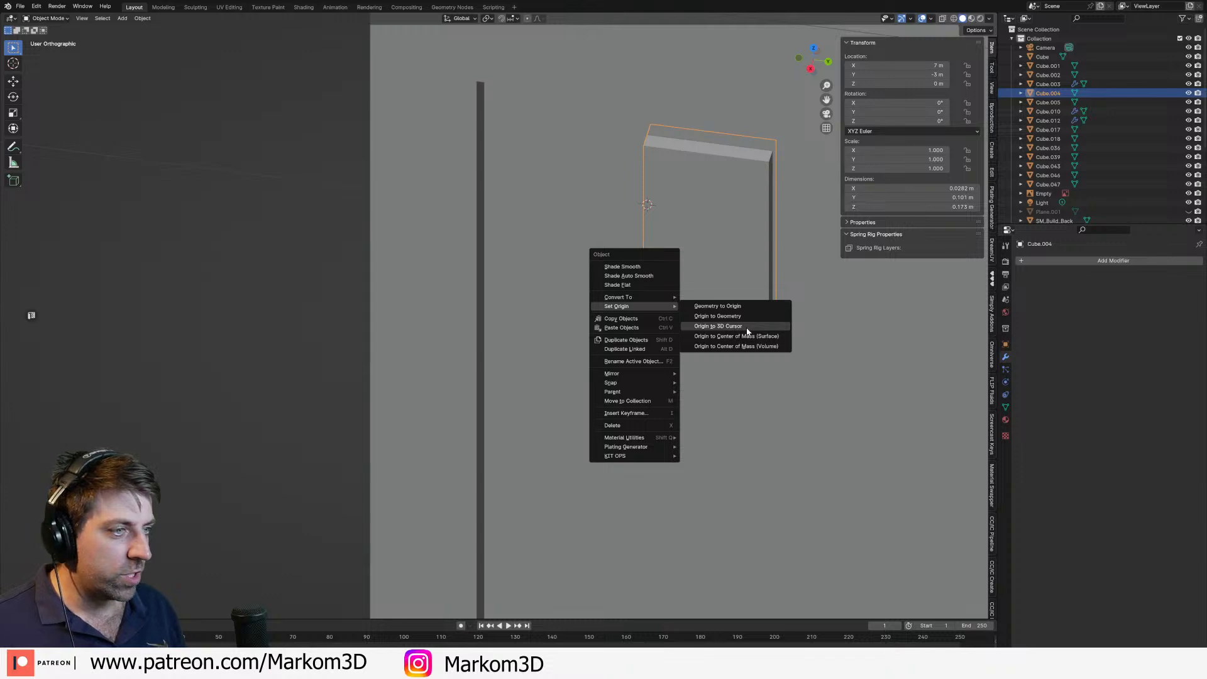
click(748, 327)
Step: Add a Mirror modifier to the half block, with the Y axis on and the X axis off
click(1129, 270)
mouse_move(1127, 268)
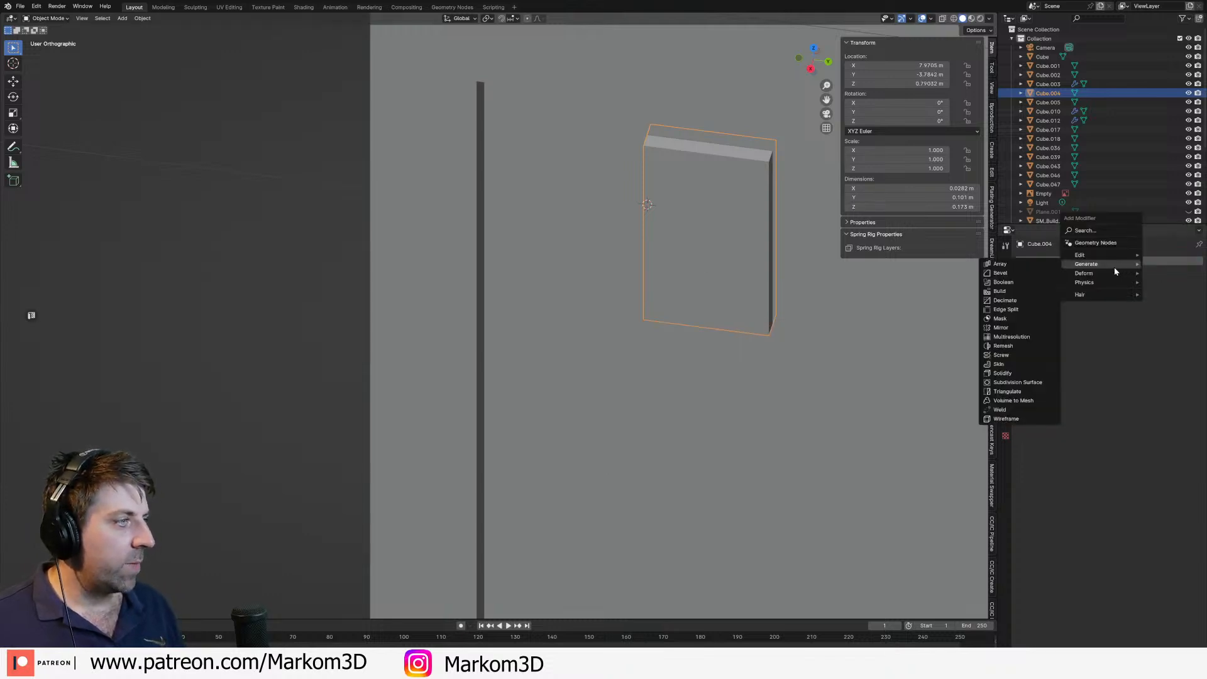
click(1013, 328)
middle_drag(879, 286, 776, 319)
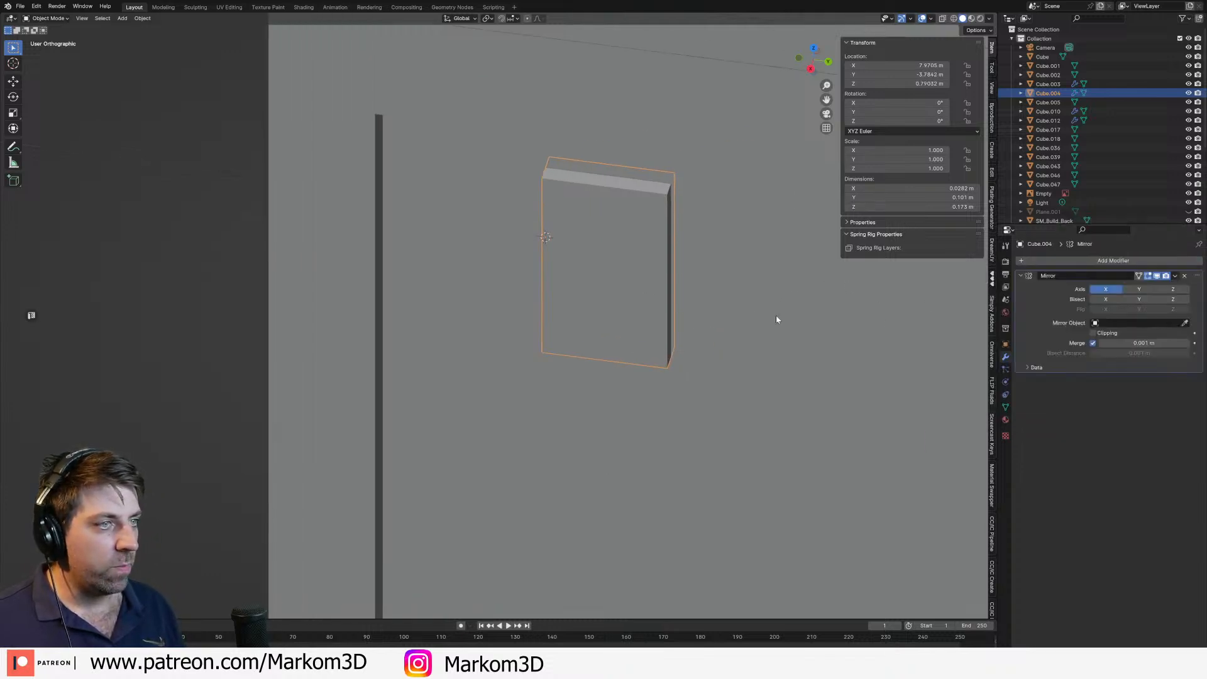
click(1111, 290)
click(1138, 290)
Step: Spread the block's two vertical edge loops apart along Y and bevel both into narrow strips
middle_drag(668, 302, 605, 264)
key(Tab)
scroll(644, 262, up, 1)
alt+shift+click(643, 269)
key(s)
right_click(666, 294)
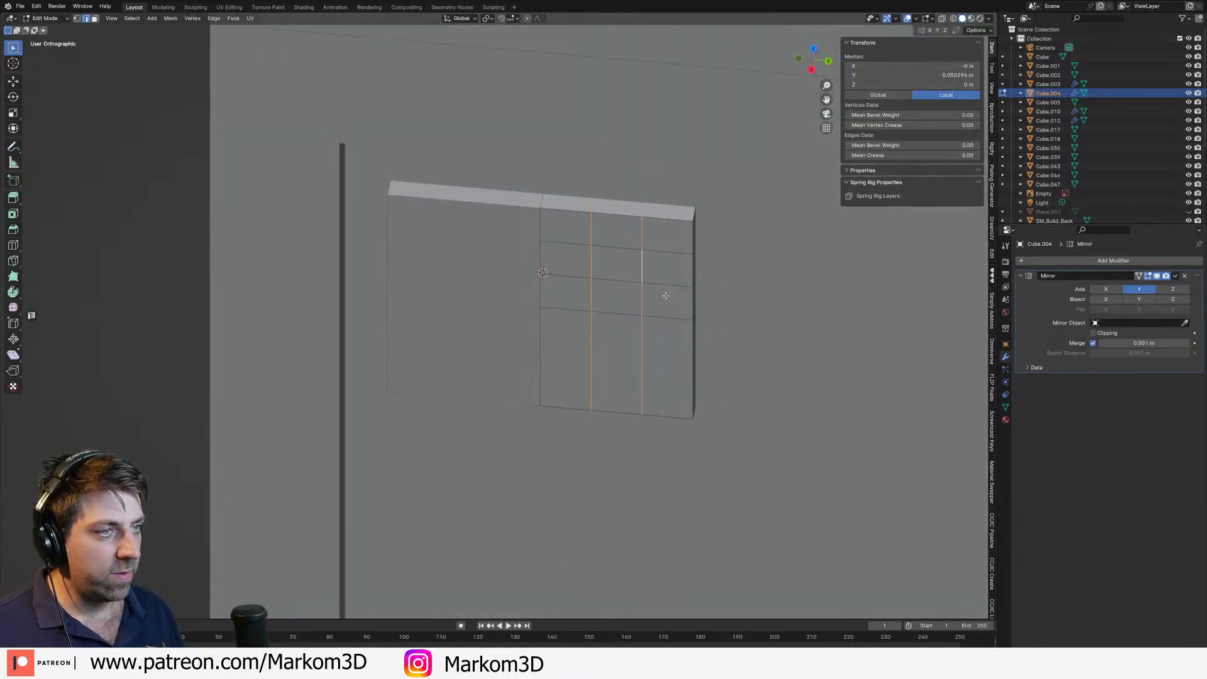
key(s)
key(y)
click(704, 304)
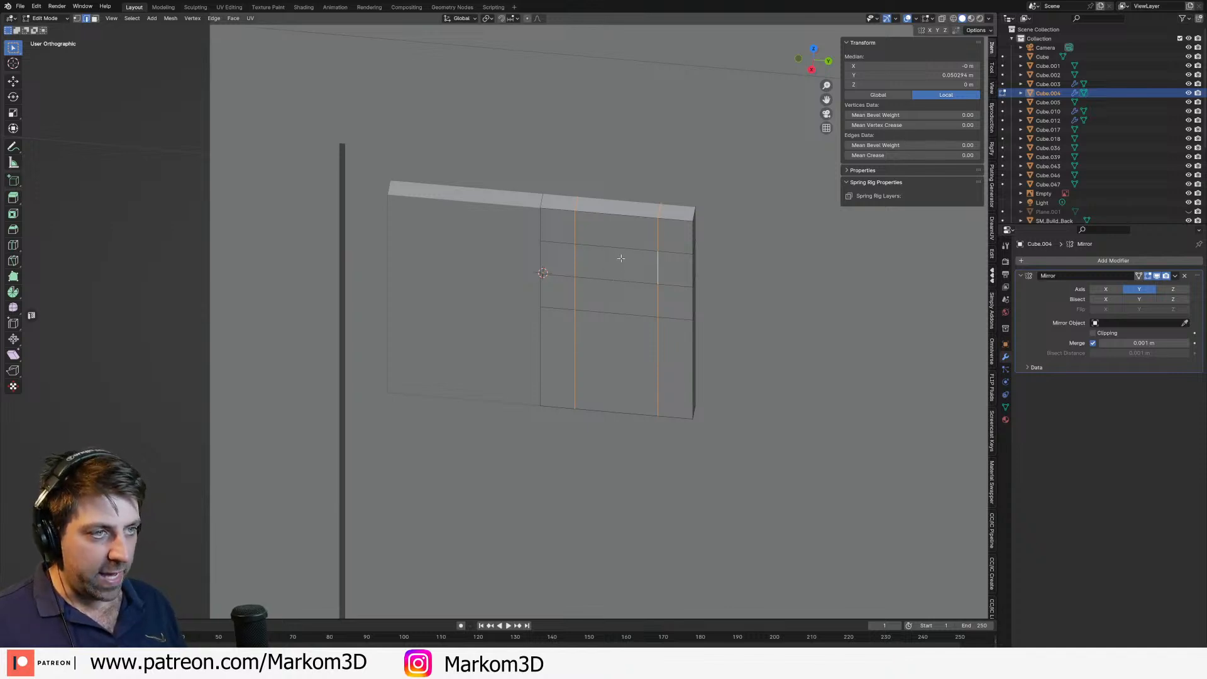
click(619, 250)
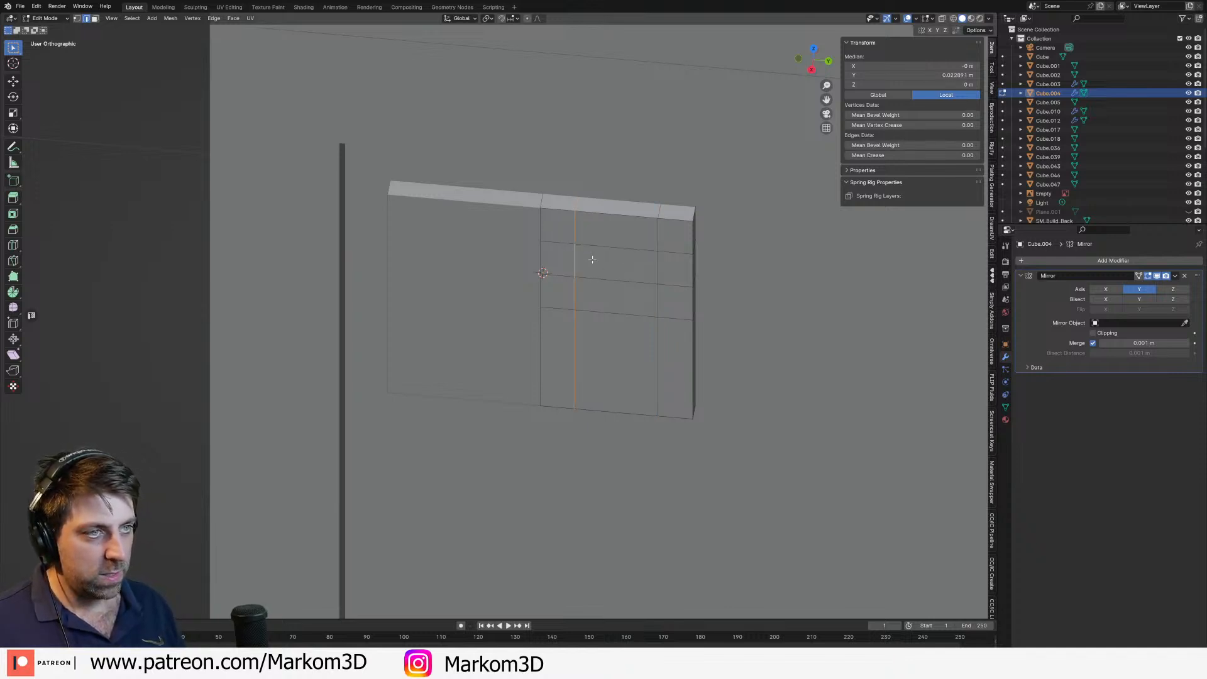
key(ctrl+b)
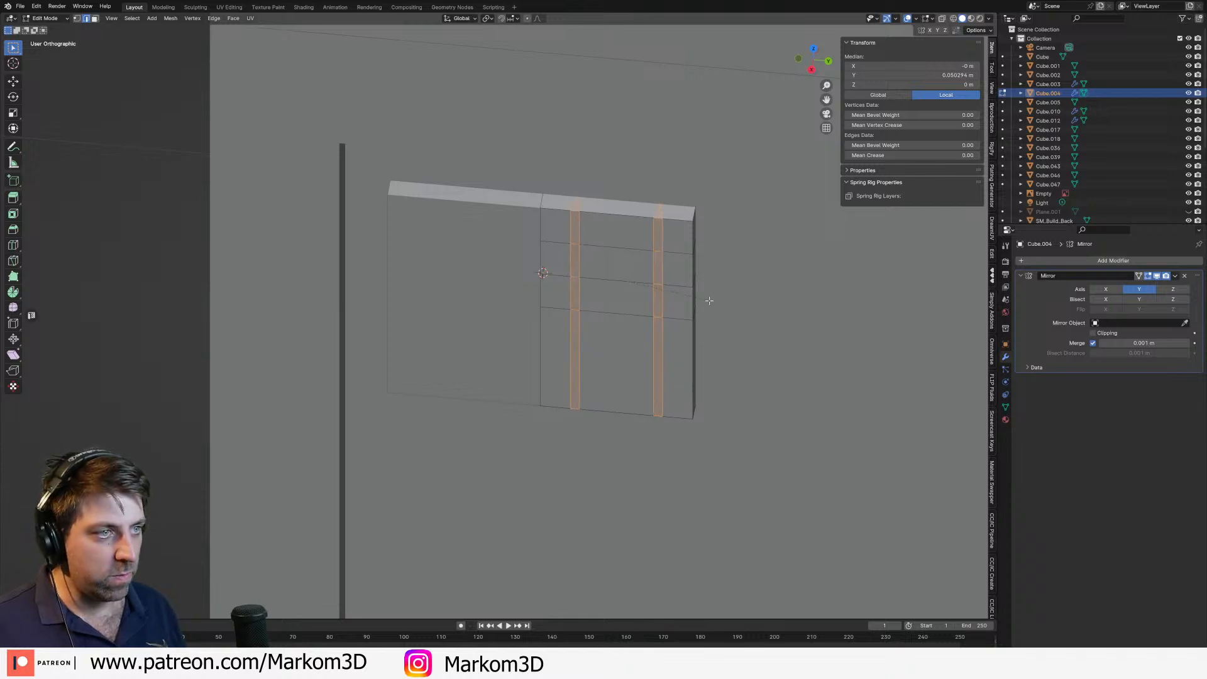
Step: Add three more horizontal edge loops across the upper half of the block, midway between the existing ones
click(616, 250)
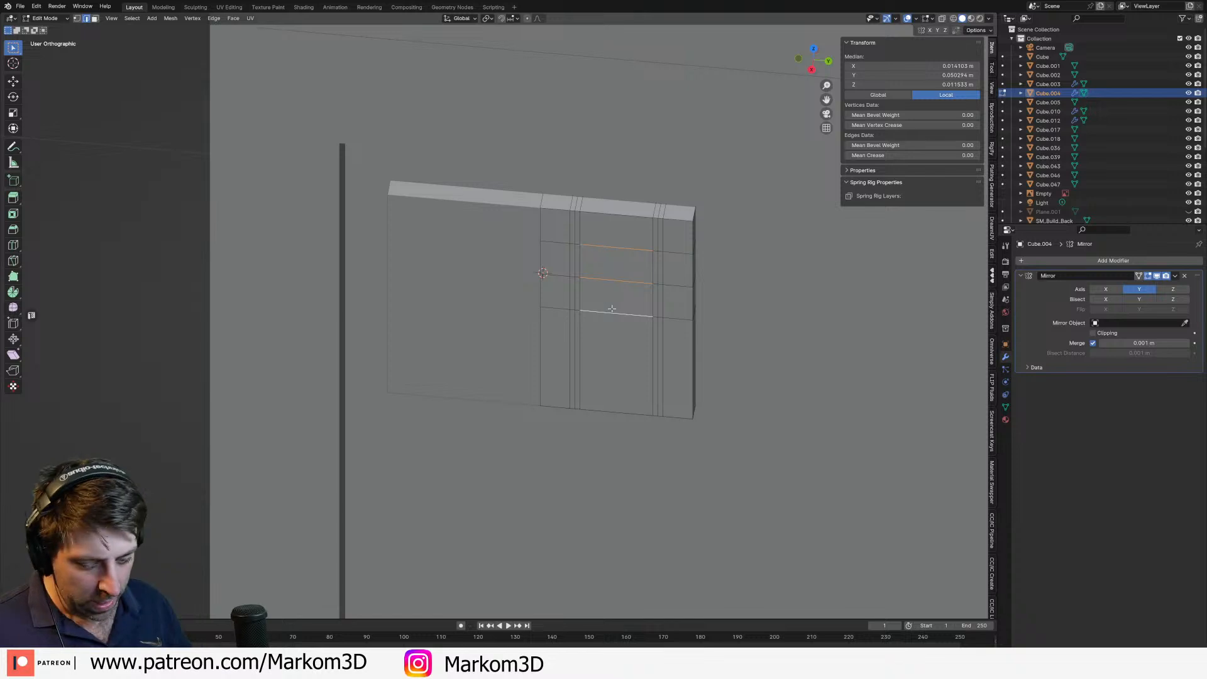
key(g)
key(z)
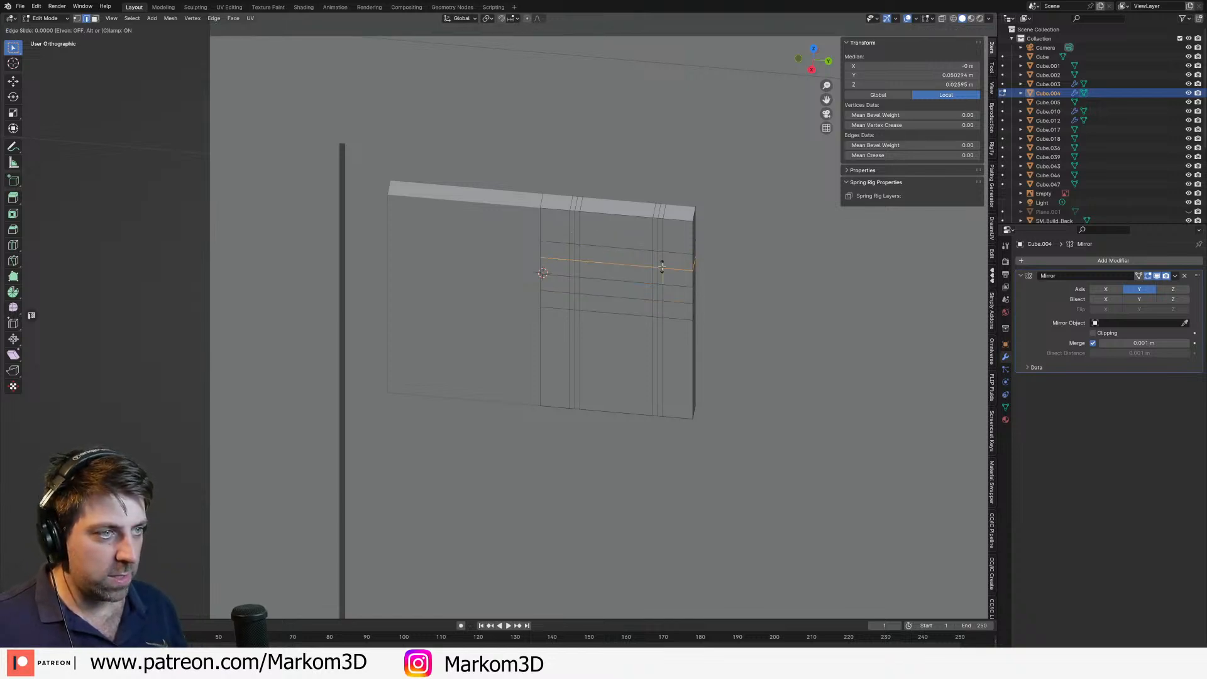
click(664, 240)
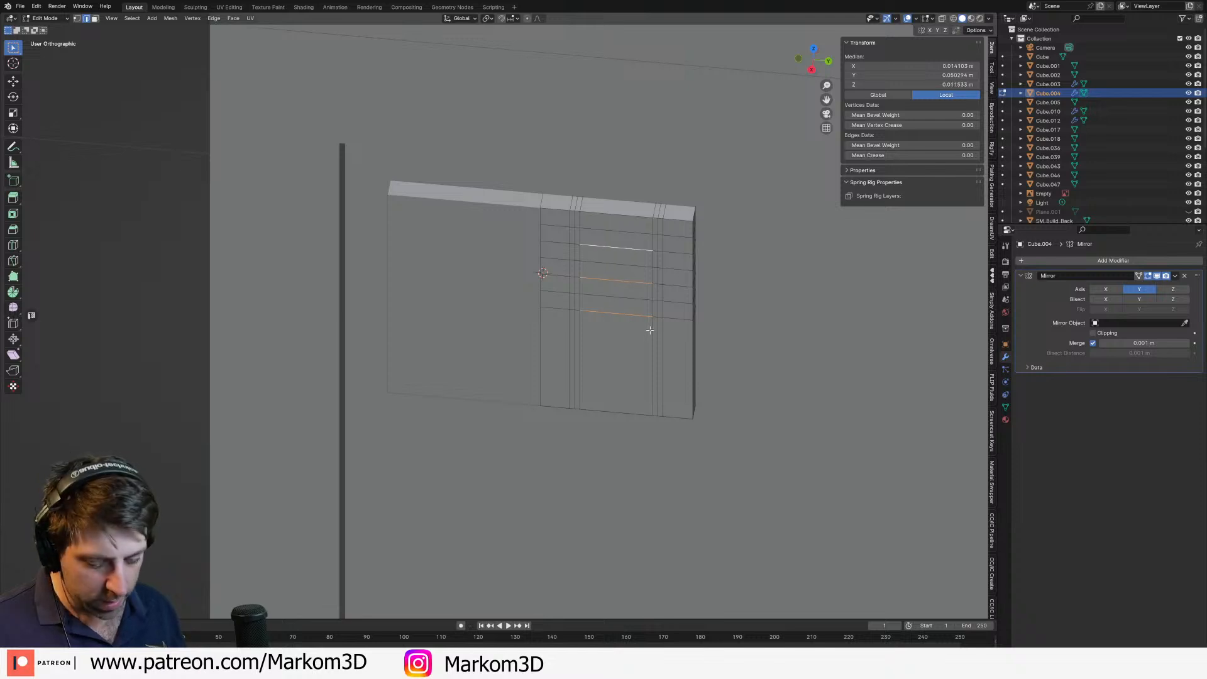
key(g)
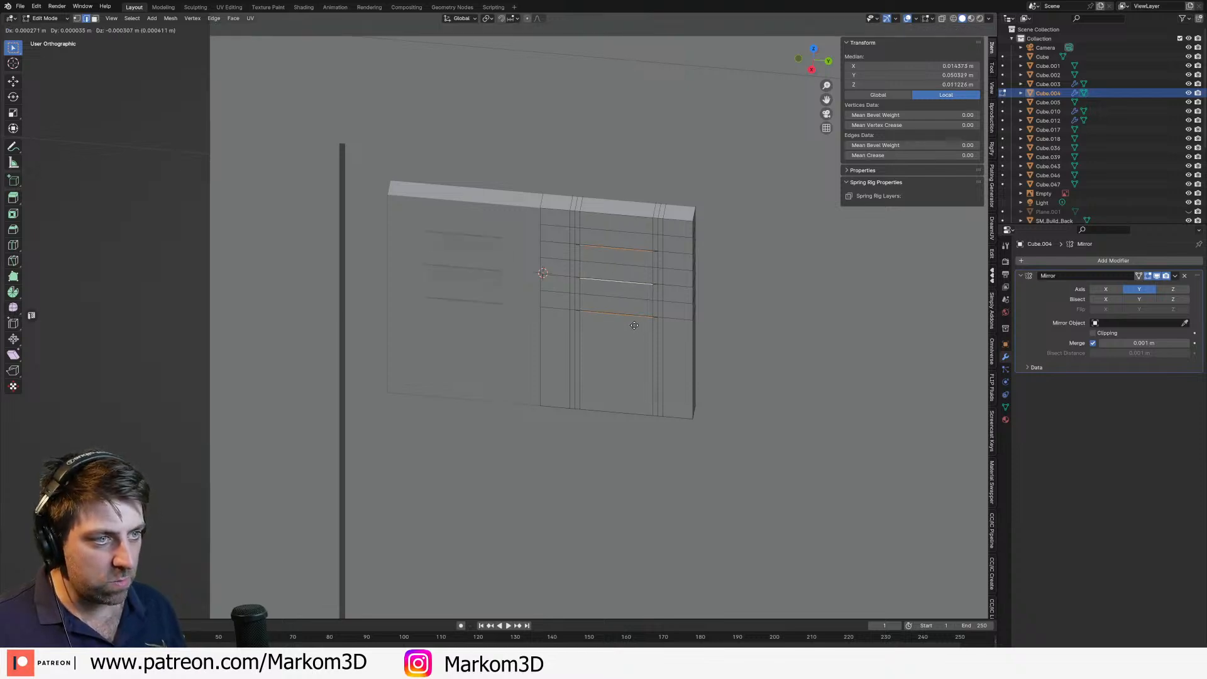
click(634, 325)
key(g)
key(z)
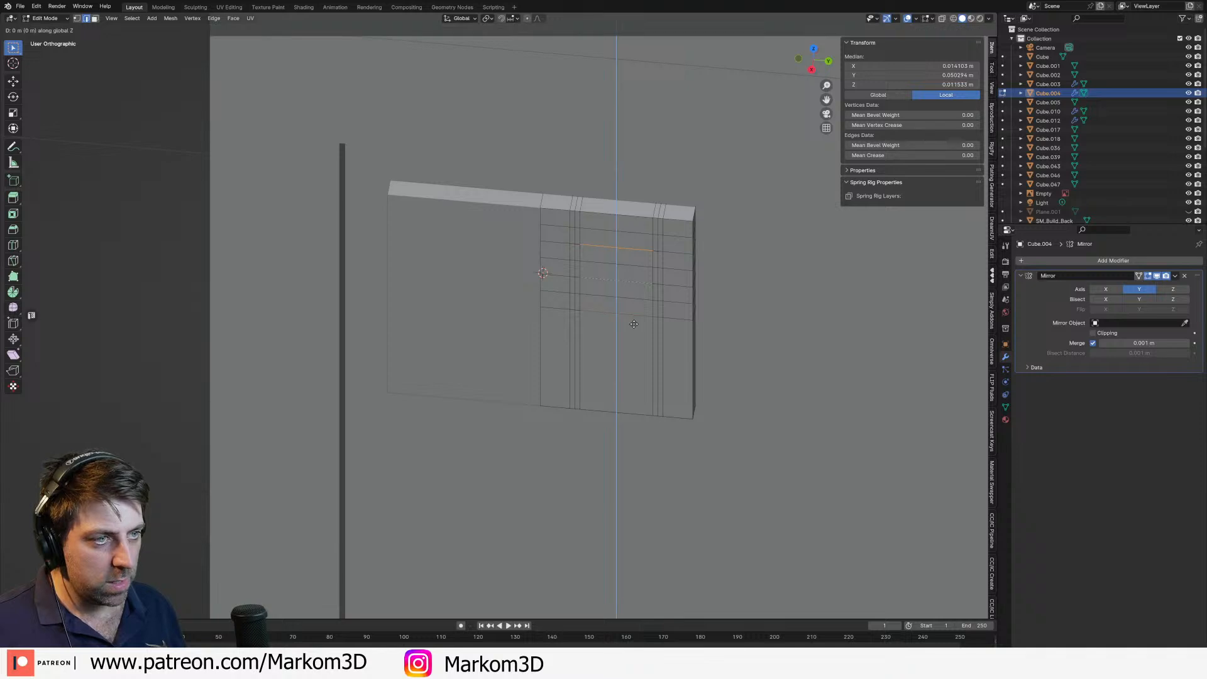
click(629, 328)
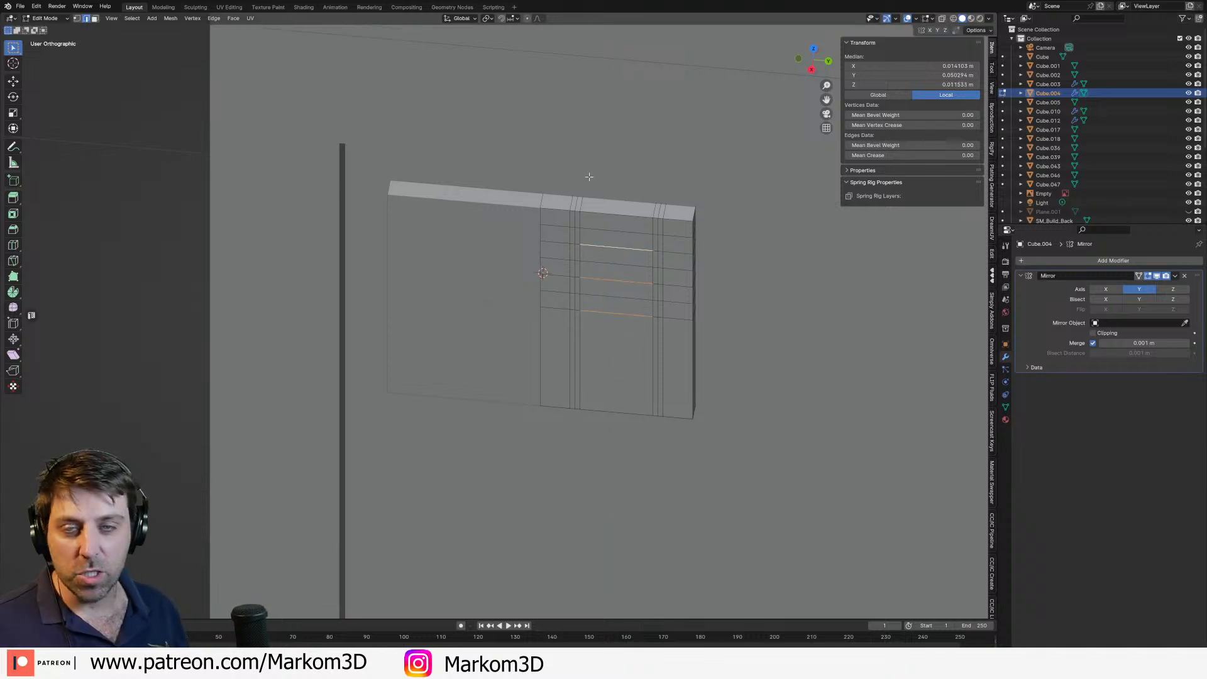
Step: Raise the three short horizontal edges between the vertical strips by about 0.002 m along Z
middle_drag(588, 176, 671, 114)
scroll(617, 197, up, 3)
key(g)
key(z)
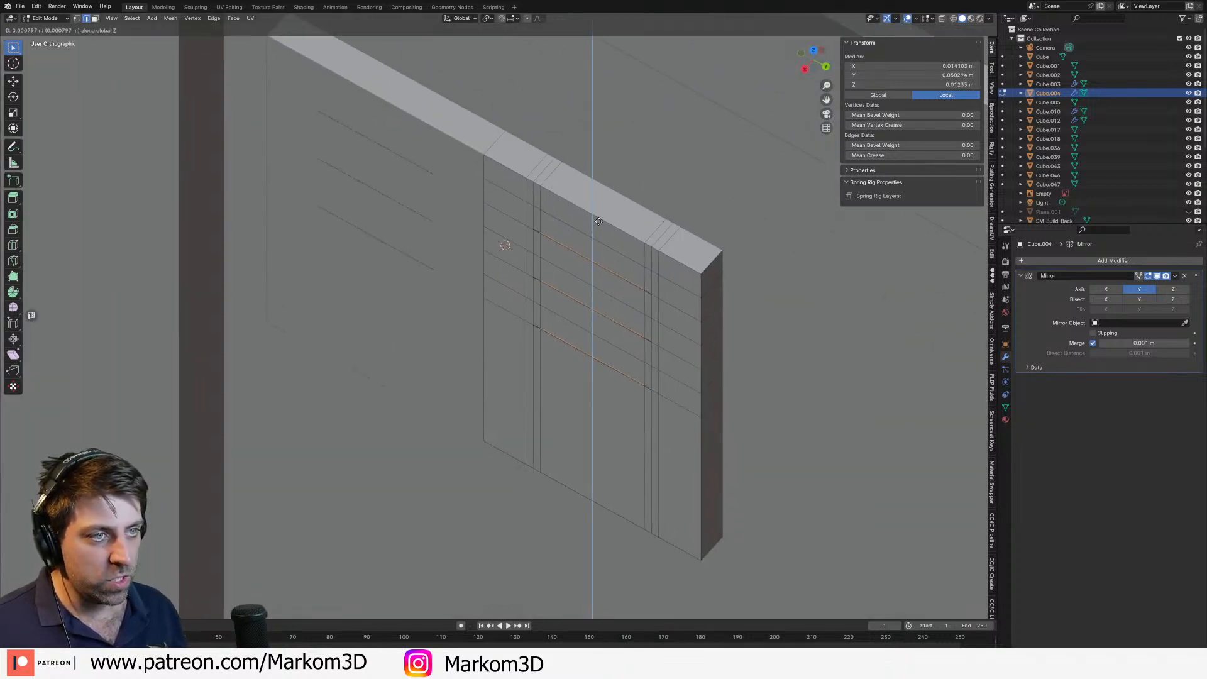
click(601, 206)
key(f)
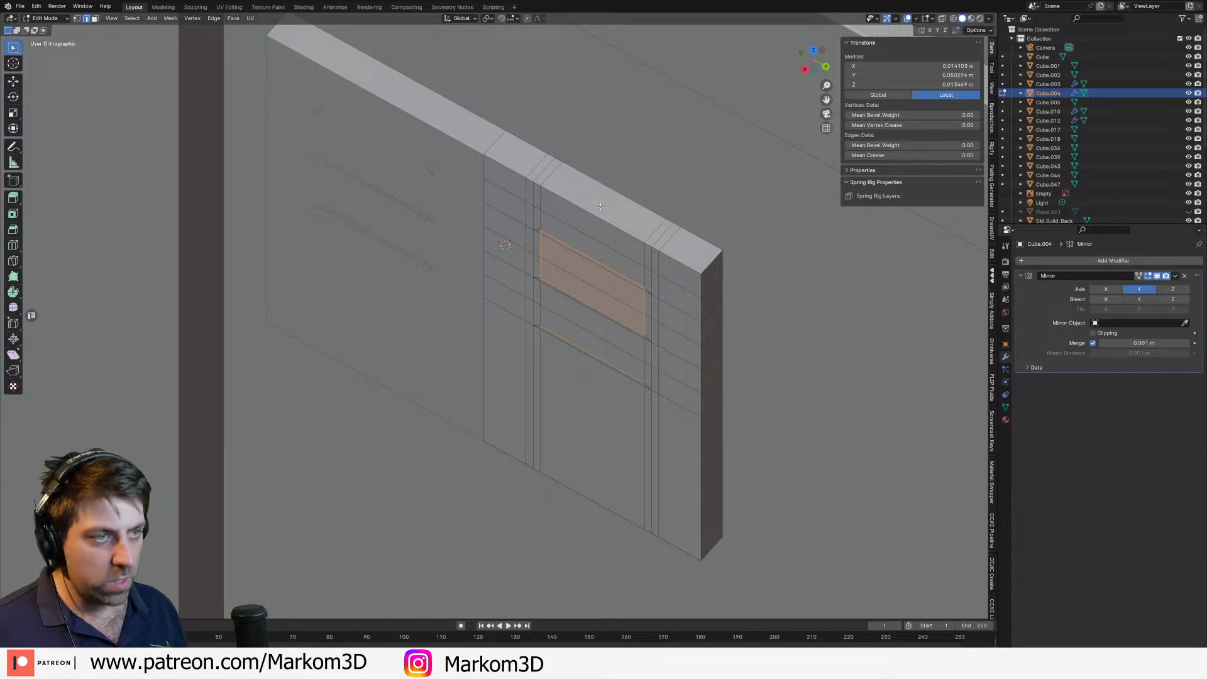
key(ctrl+z)
Step: Pull the three short edges outward about 0.003 m along X to form slanted vent slats
key(g)
key(y)
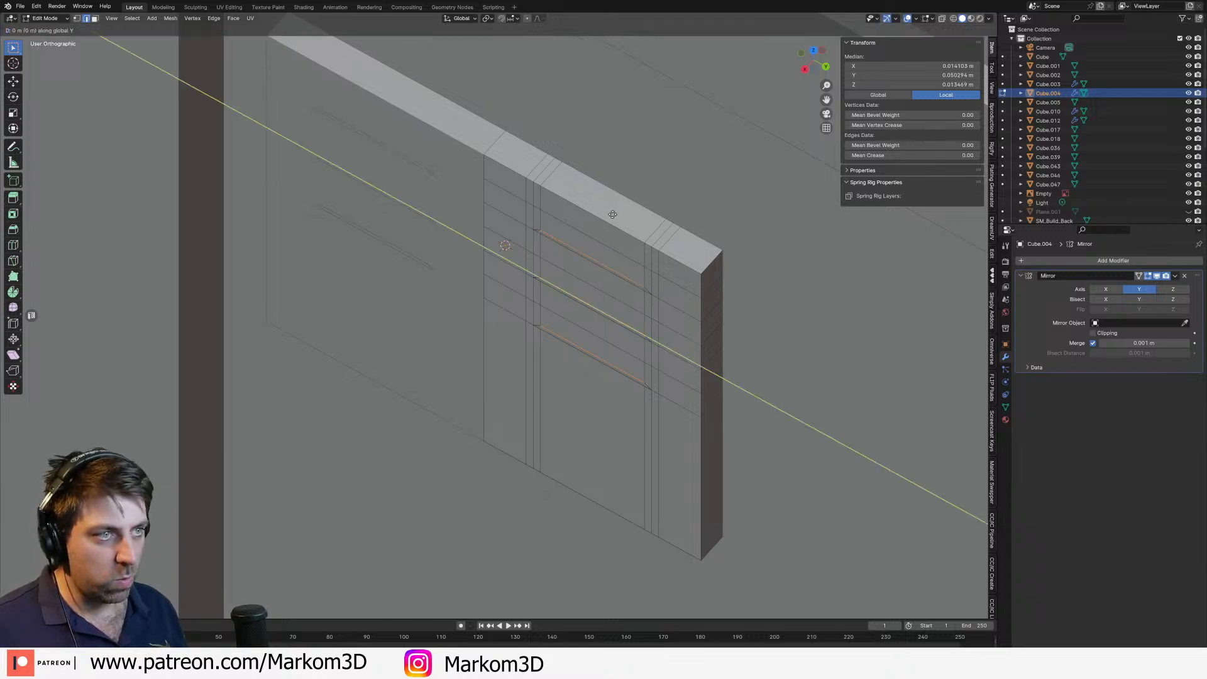
key(x)
click(565, 271)
scroll(566, 271, down, 4)
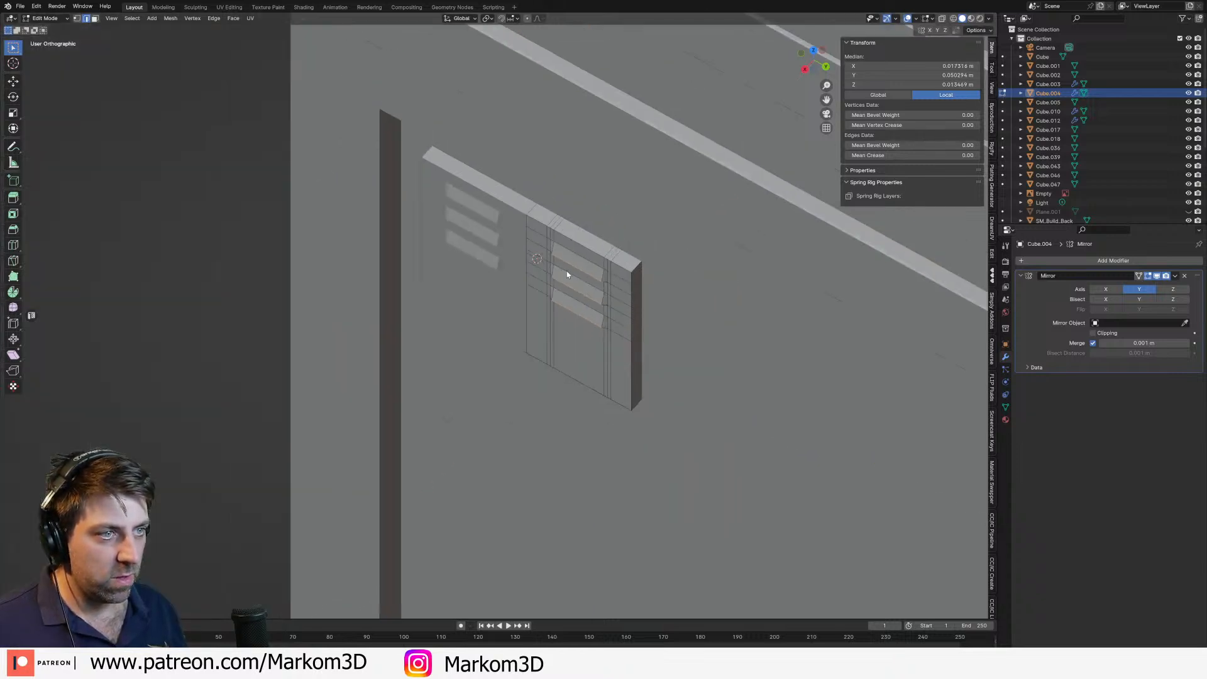
Step: Inspect the mirrored block and its vent slats from several distances and angles
key(Tab)
mouse_move(566, 275)
middle_down()
mouse_move(639, 258)
mouse_move(578, 292)
mouse_move(541, 235)
mouse_move(567, 270)
mouse_move(609, 291)
mouse_move(611, 308)
mouse_move(526, 312)
middle_up()
scroll(639, 264, down, 4)
scroll(577, 286, up, 2)
scroll(567, 272, up, 3)
key(Tab)
key(Tab)
scroll(568, 260, down, 4)
Step: Move the whole vent block outward from the recess by about 0.014 m along X
key(Tab)
scroll(549, 342, up, 2)
key(g)
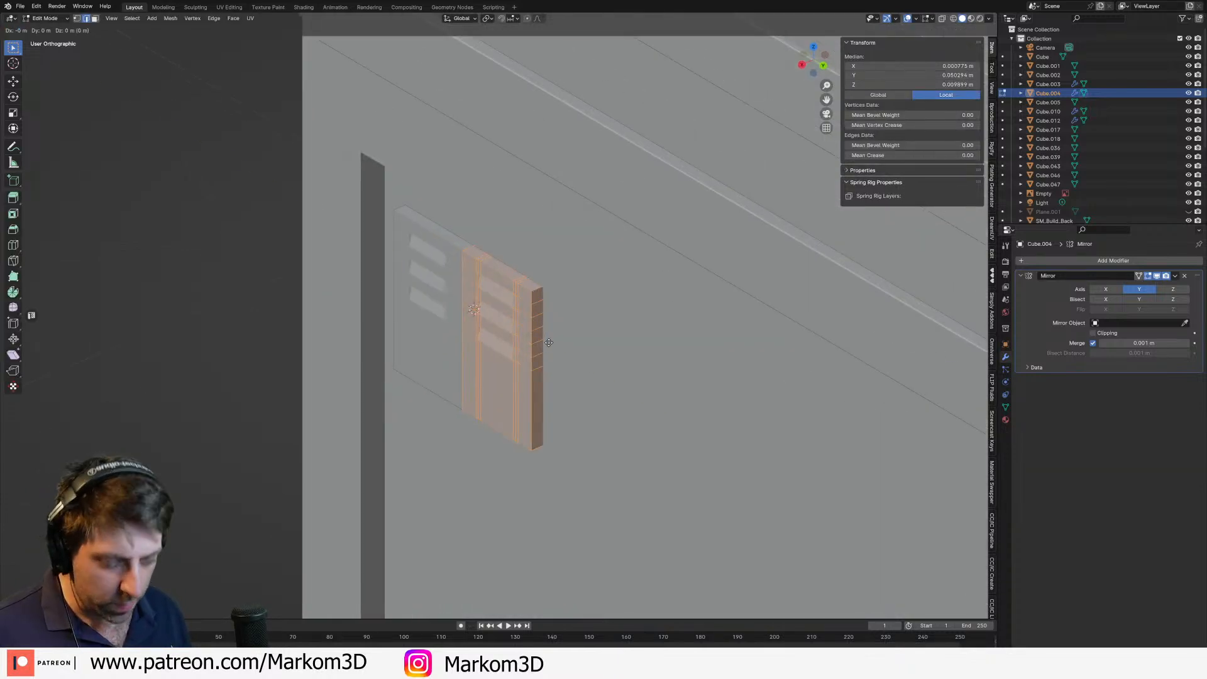
key(x)
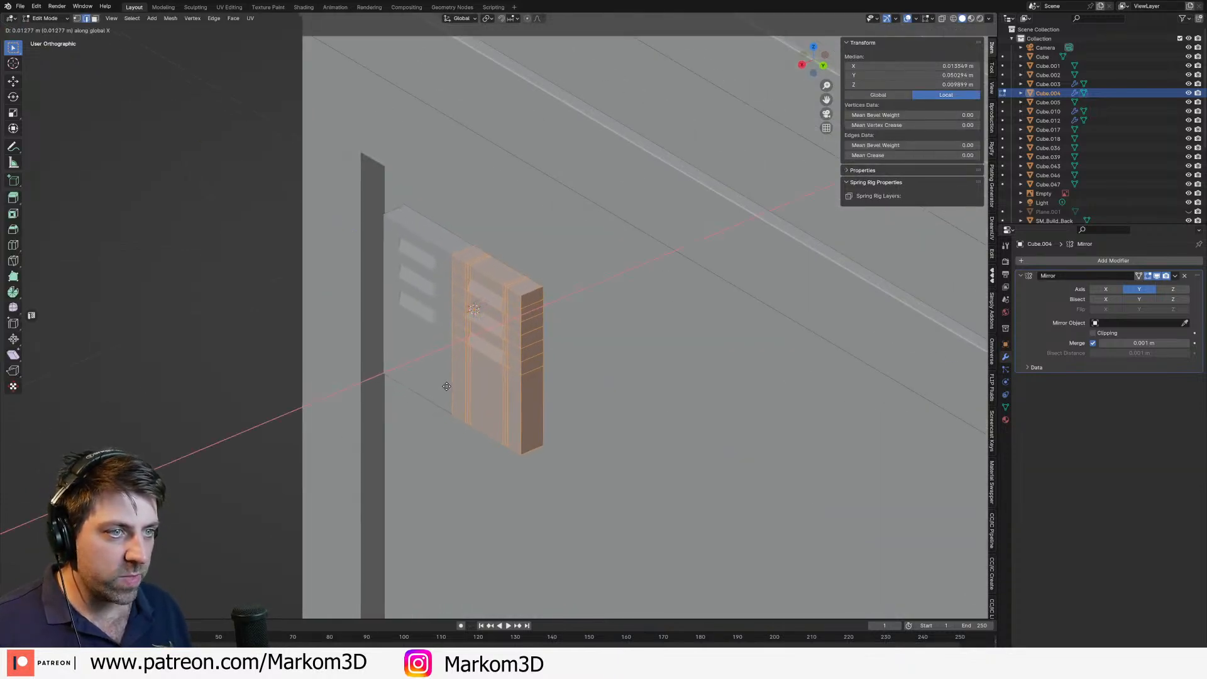
click(426, 383)
key(Tab)
scroll(426, 382, down, 2)
Step: Select the outer border edges of the vent block and bevel them narrowly
middle_drag(426, 383, 504, 373)
scroll(544, 354, up, 3)
key(Tab)
scroll(505, 373, up, 3)
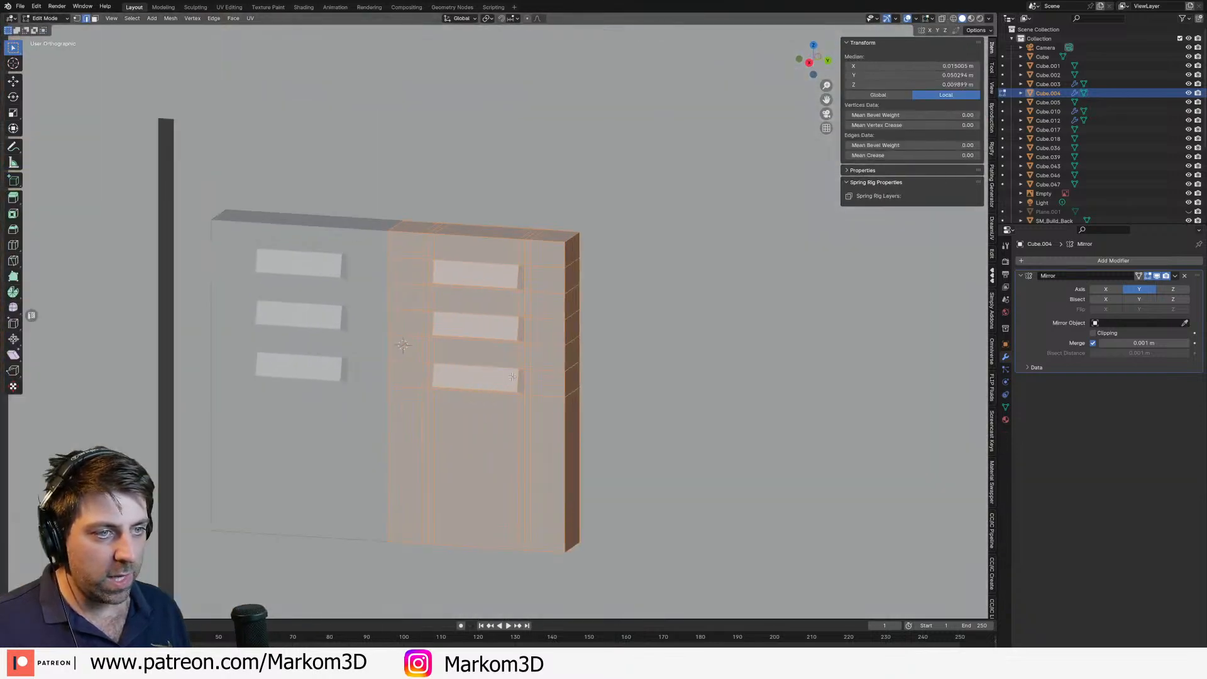
middle_drag(550, 283, 543, 295)
click(541, 293)
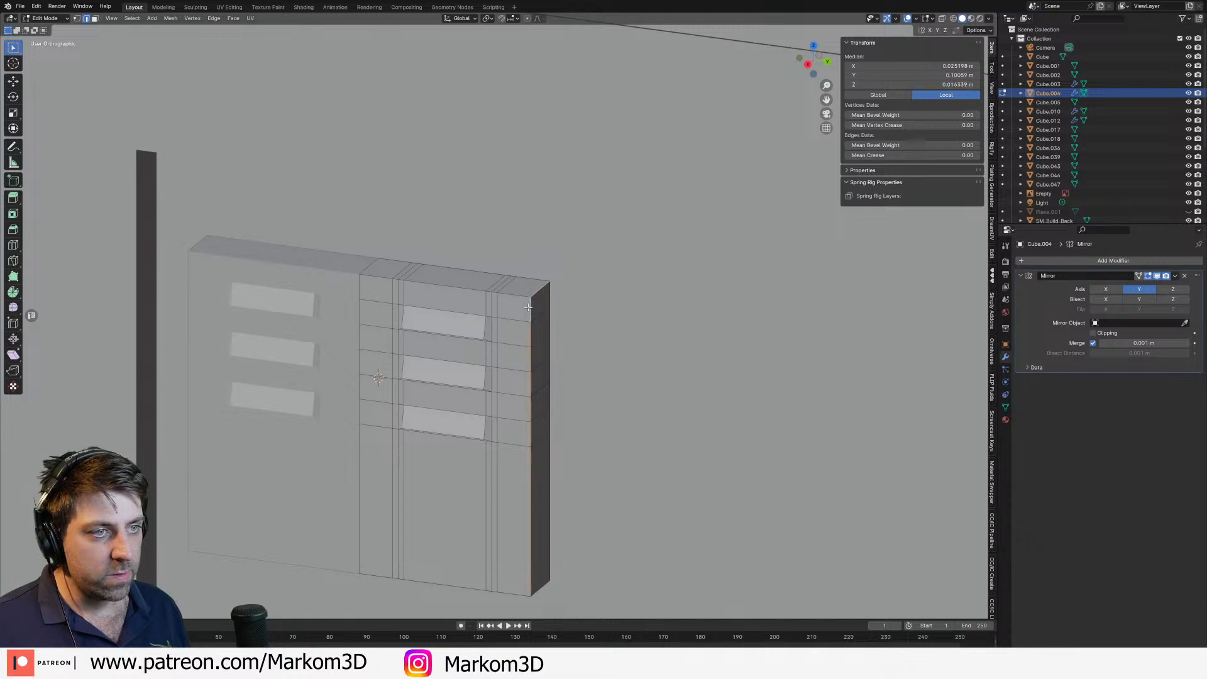
scroll(546, 352, down, 2)
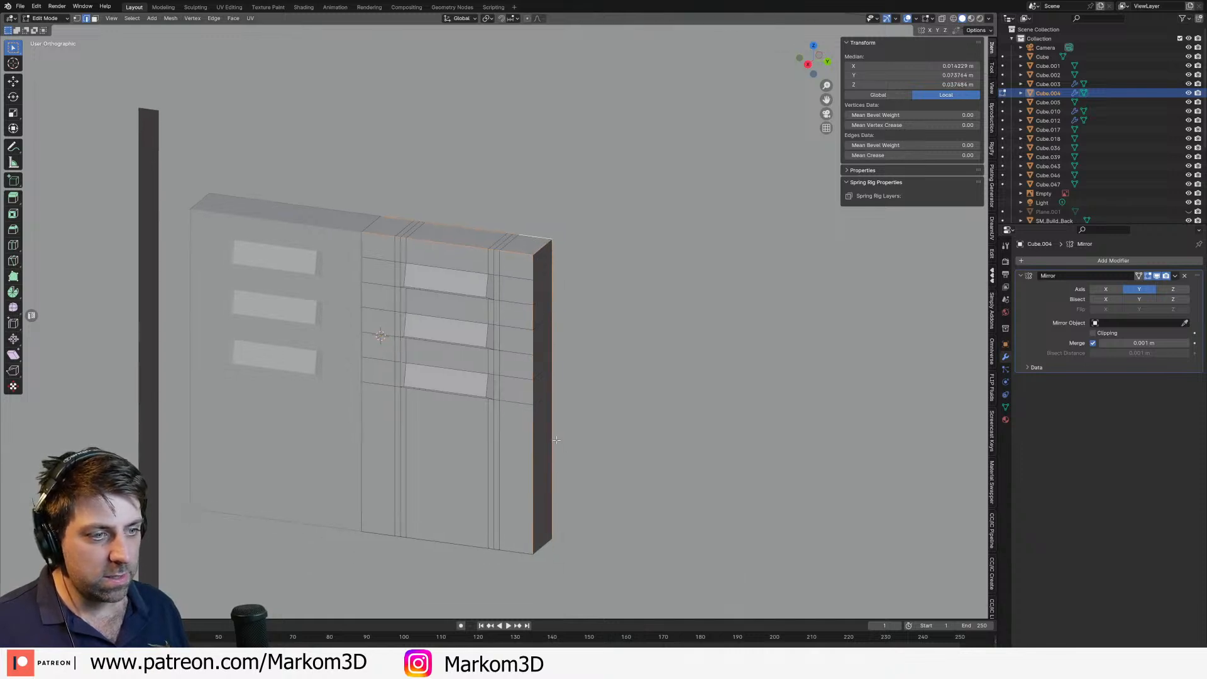
middle_drag(546, 352, 553, 393)
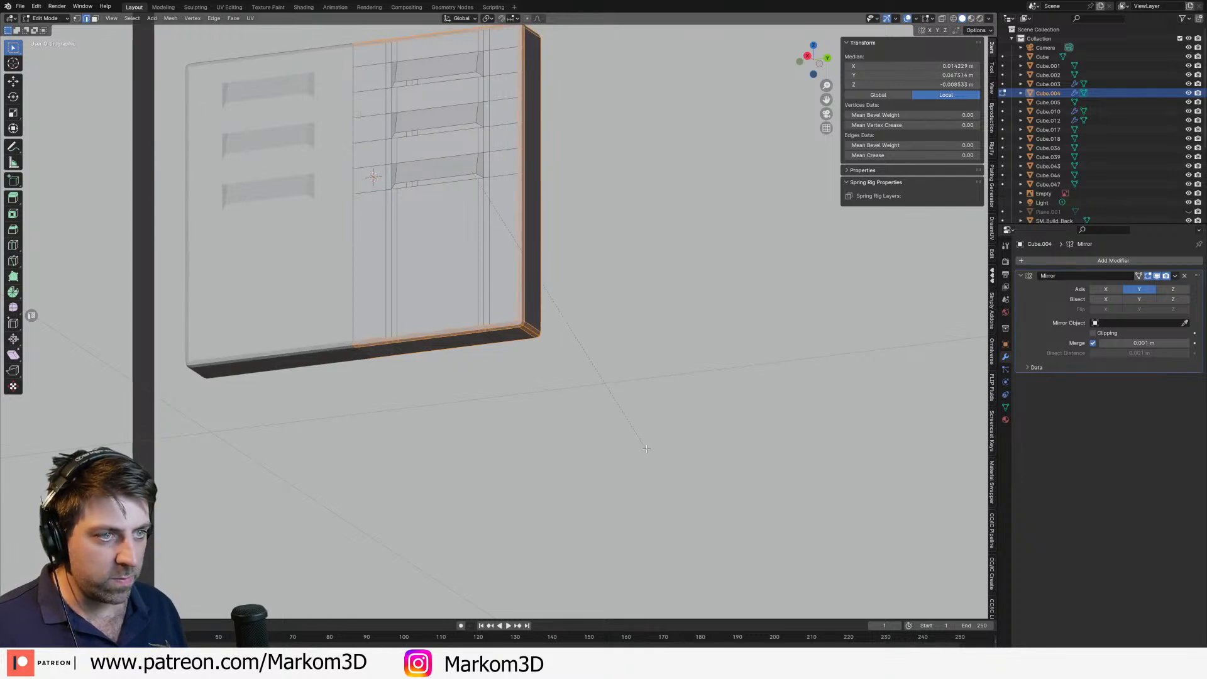
scroll(549, 378, down, 3)
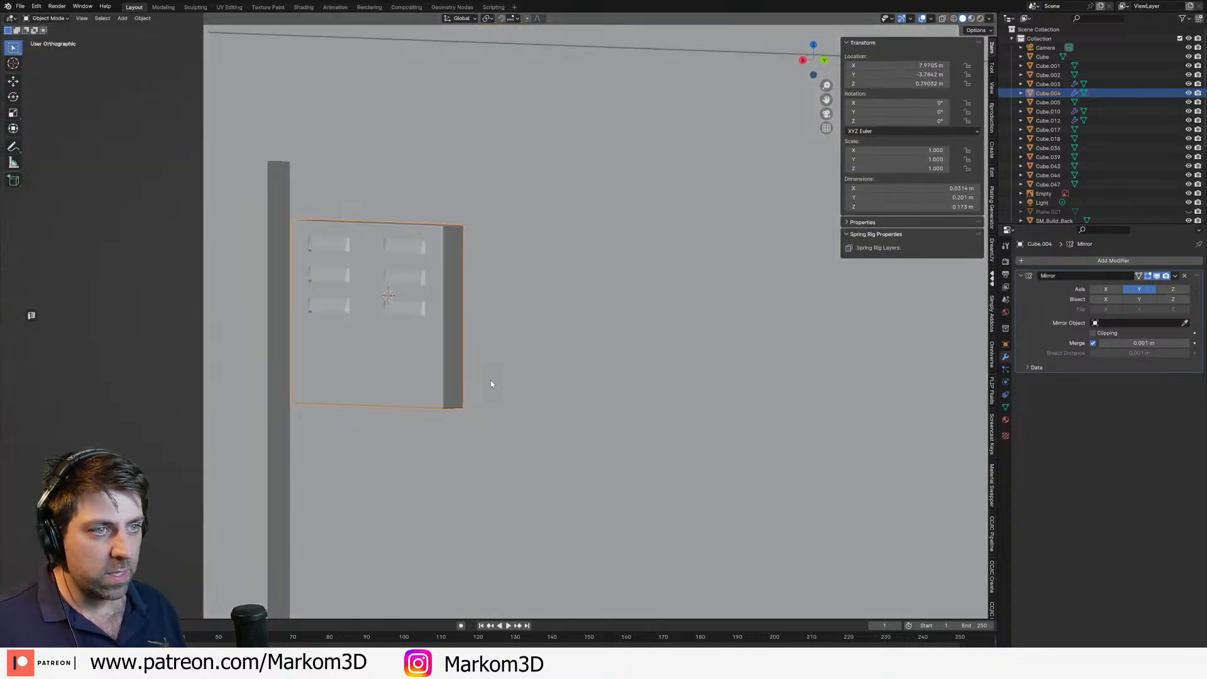
middle_drag(491, 385, 453, 425)
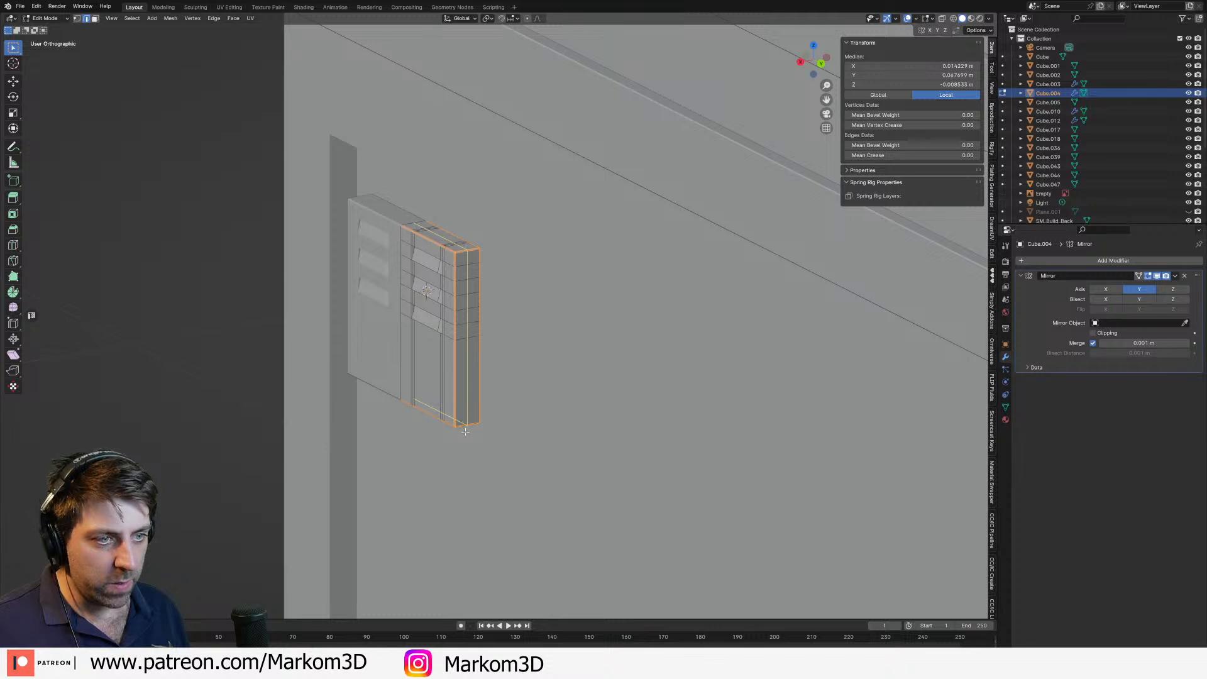
Step: Bevel the edge loop around the vent block's side narrowly and shrink the strip inward about 0.001 m to form a seam
alt+click(461, 422)
scroll(468, 422, up, 4)
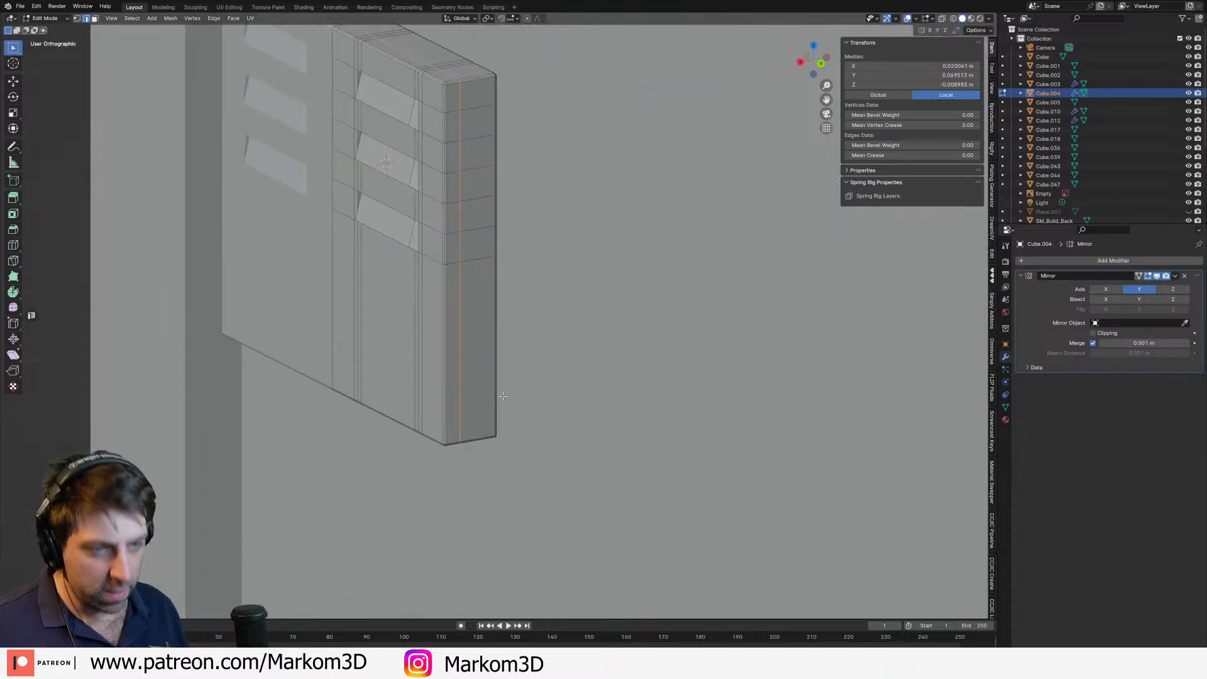
key(ctrl+b)
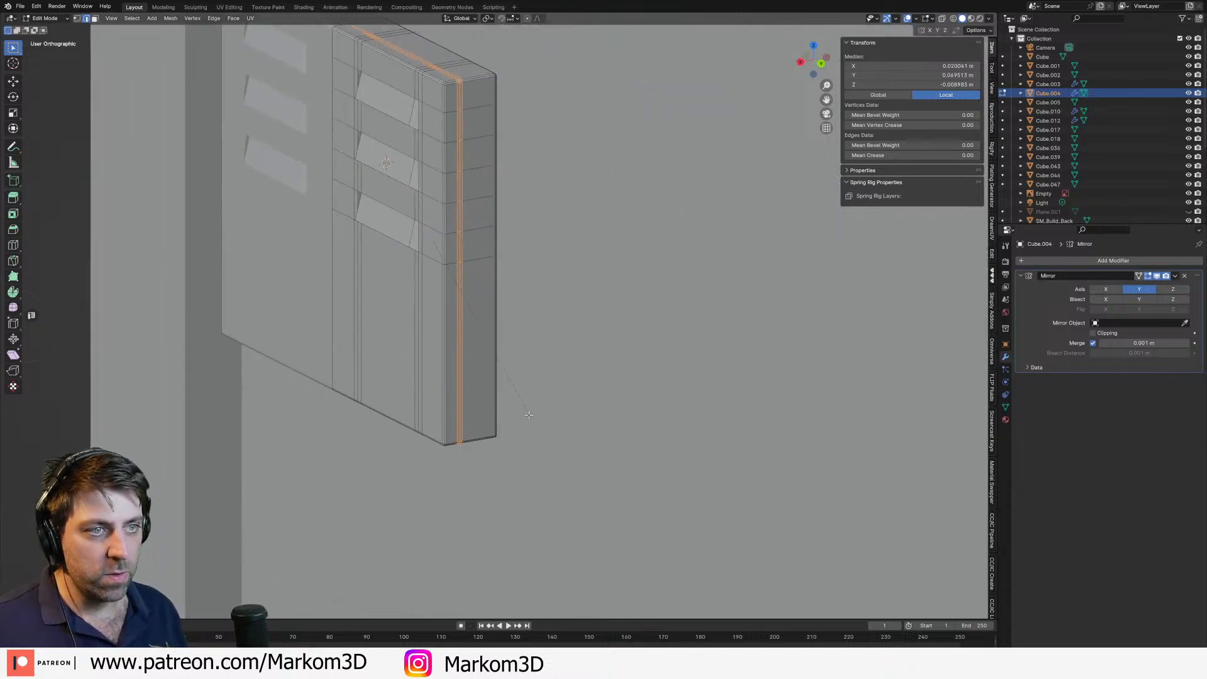
click(520, 402)
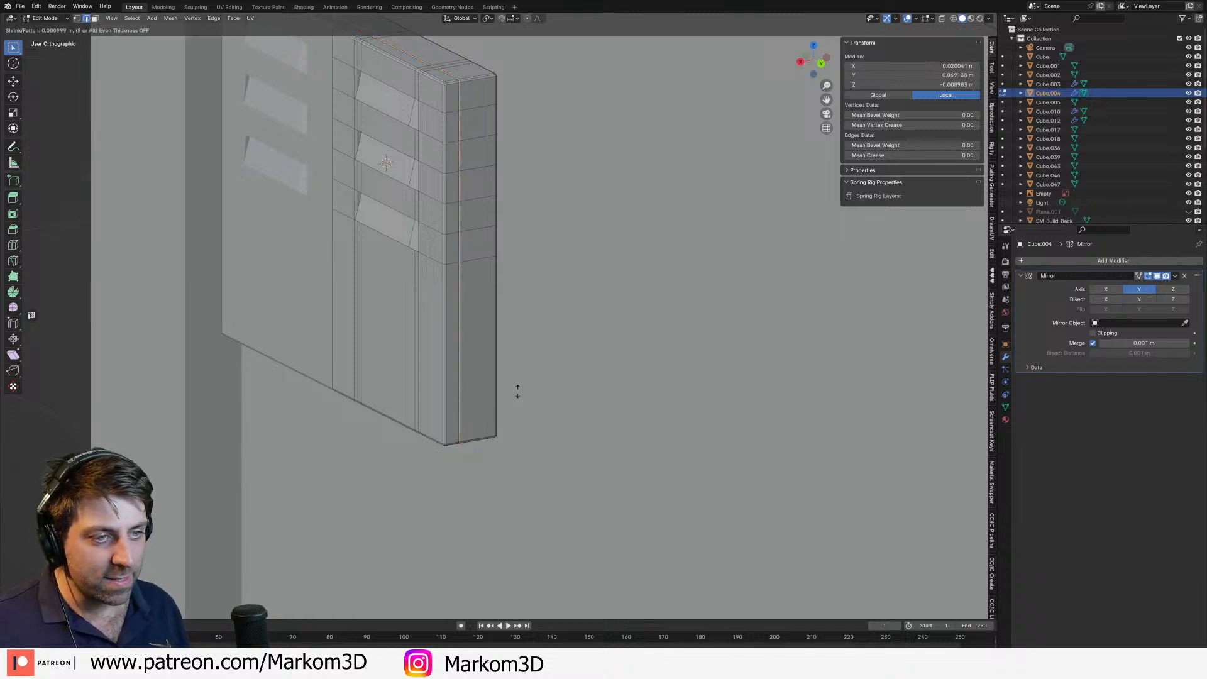
click(516, 385)
scroll(515, 422, down, 3)
key(Tab)
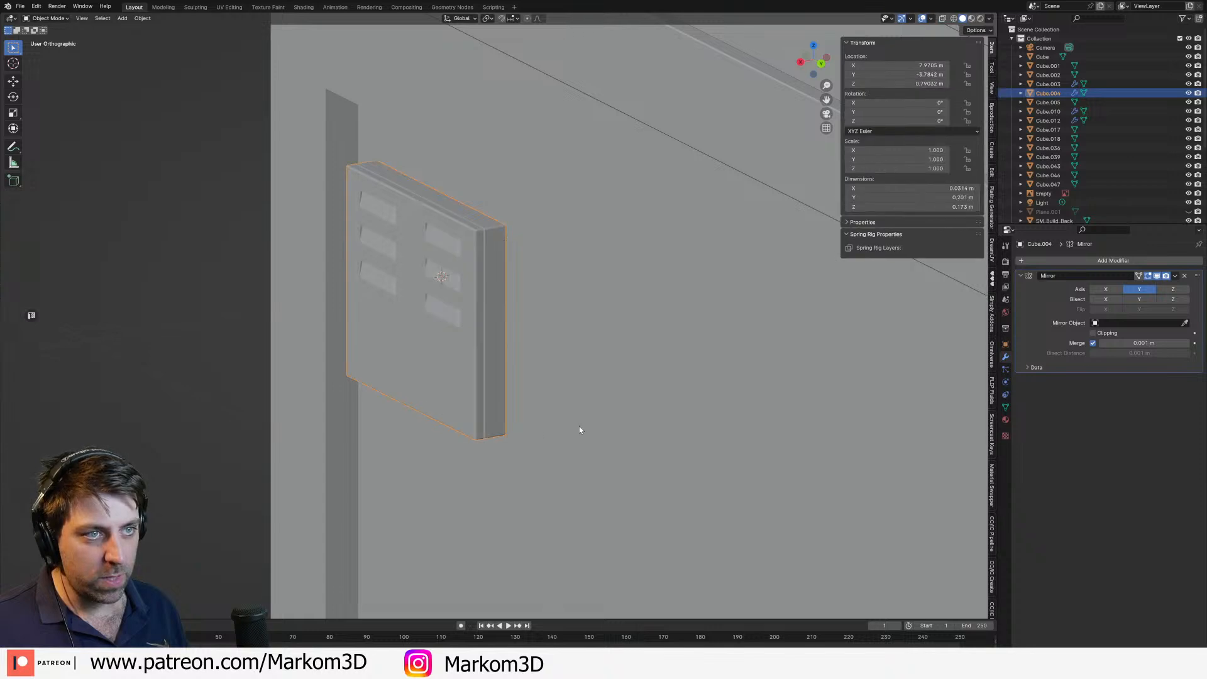
Step: Select the vertical edge loops along both sides of the three vent slats and bevel them slightly
mouse_move(579, 431)
middle_down()
mouse_move(639, 426)
mouse_move(597, 432)
middle_up()
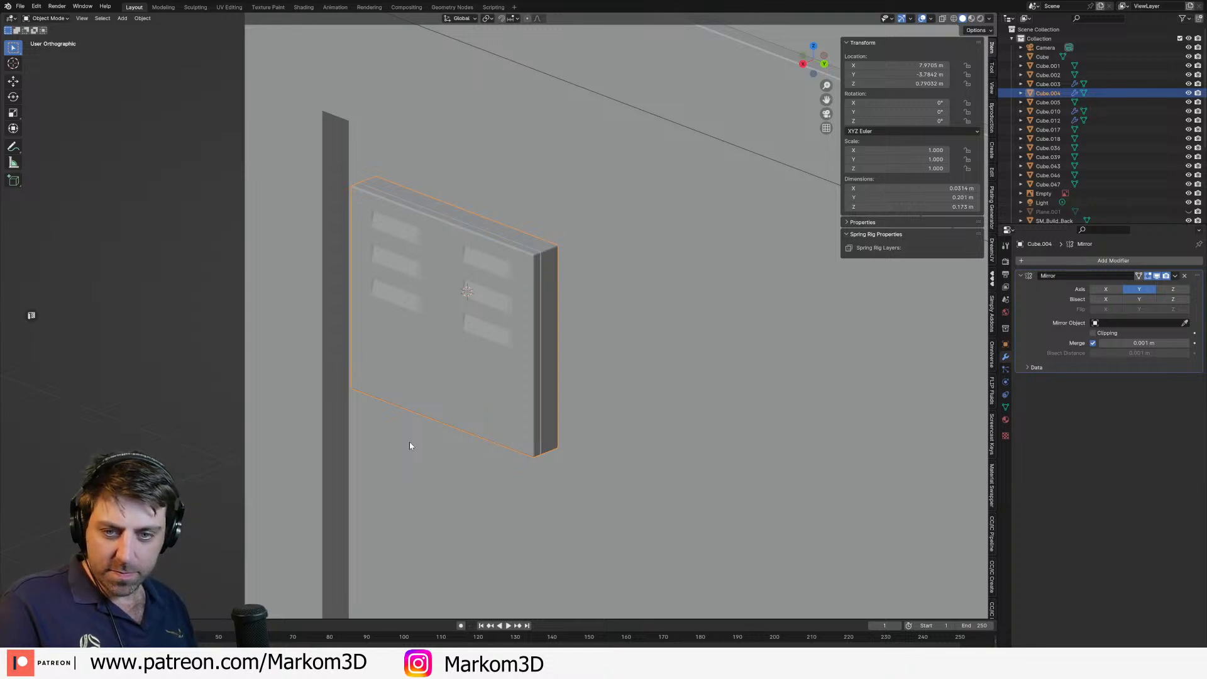
middle_drag(413, 419, 525, 344)
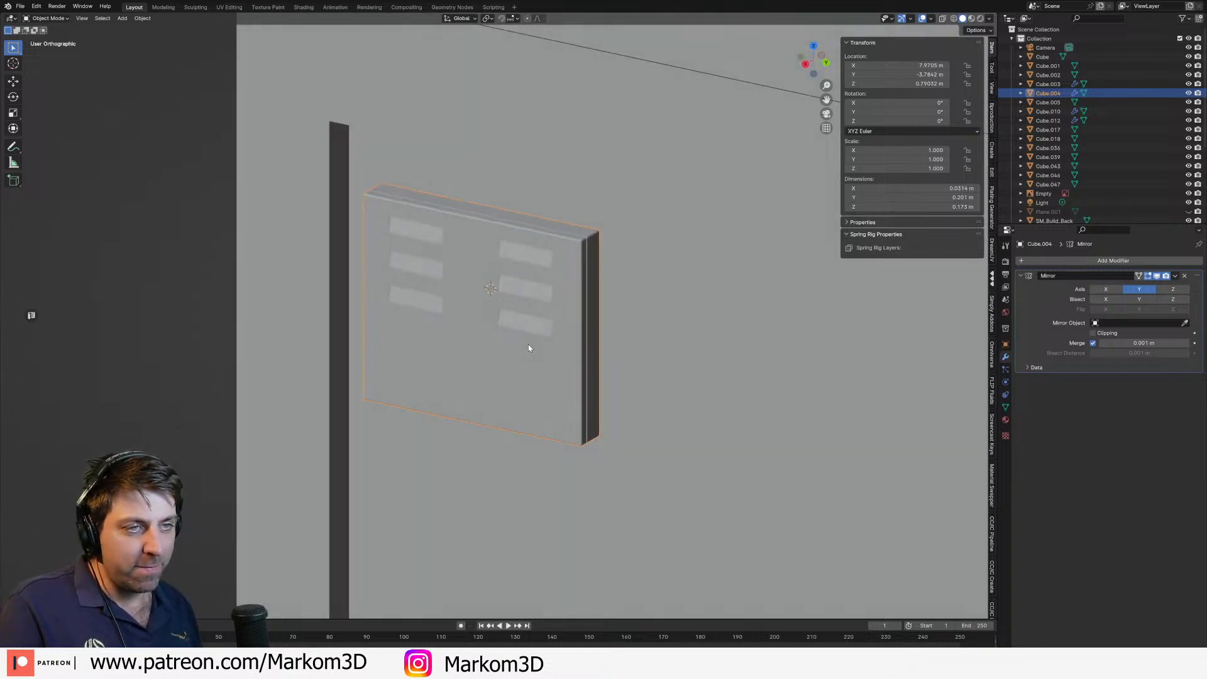
key(Tab)
scroll(557, 223, up, 5)
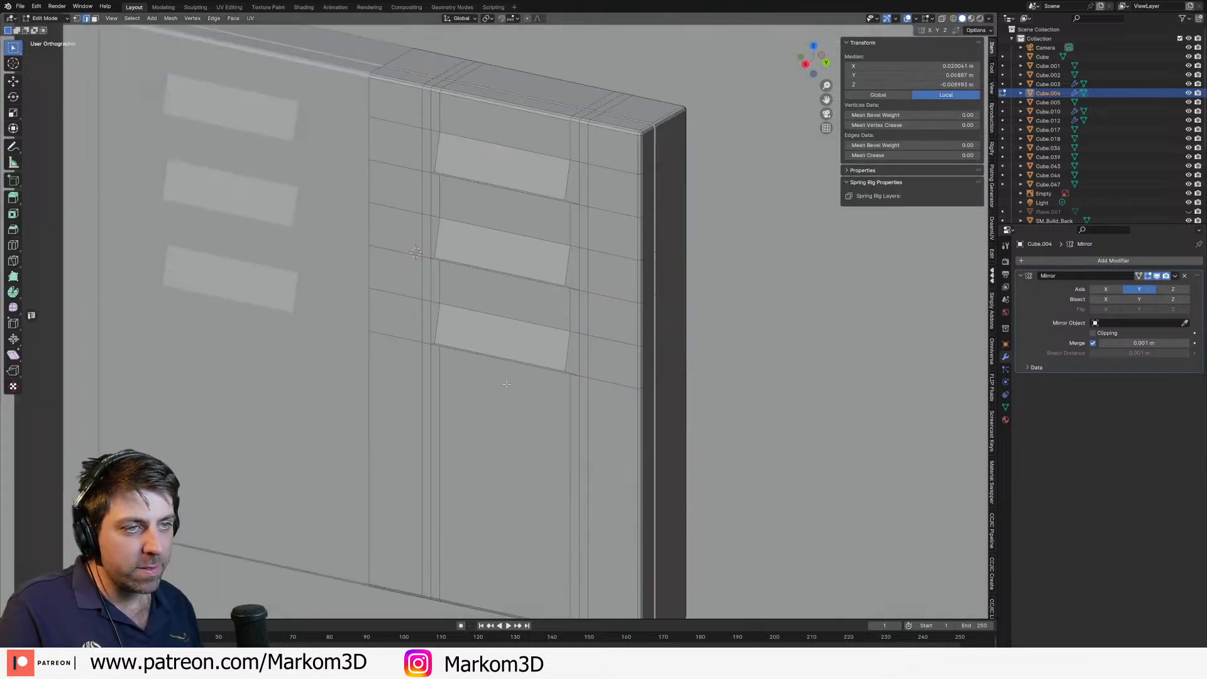
alt+click(570, 142)
alt+shift+click(569, 225)
alt+shift+click(568, 327)
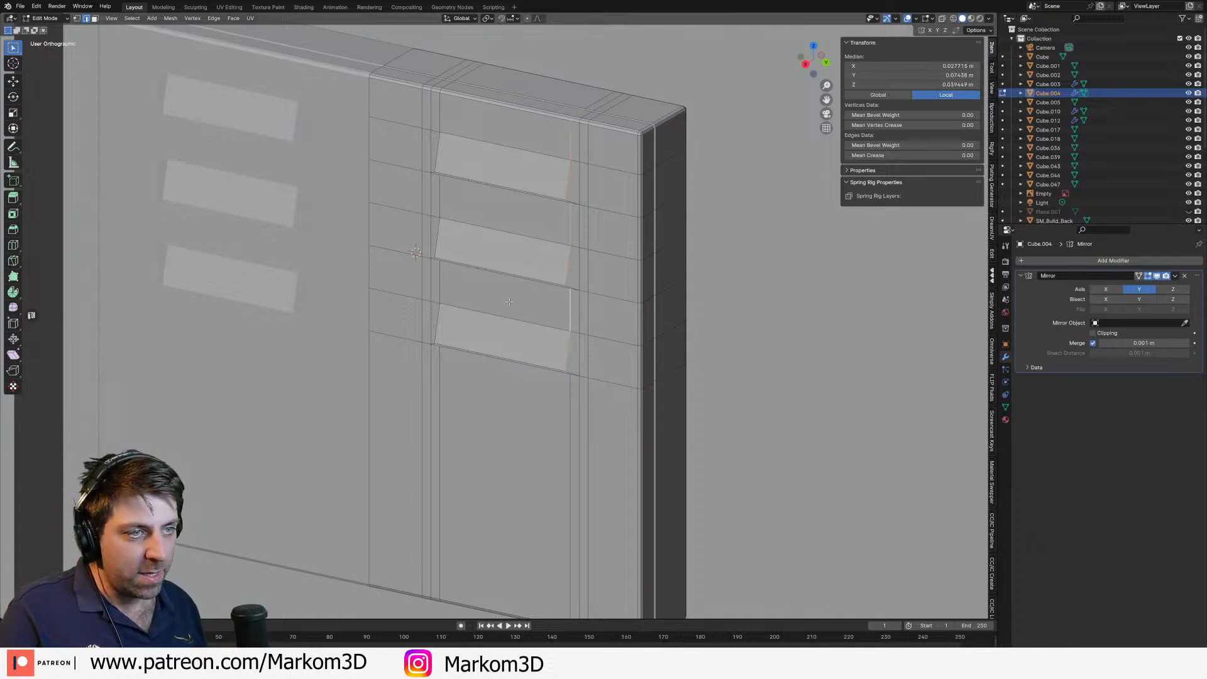
alt+shift+click(440, 211)
alt+shift+click(441, 126)
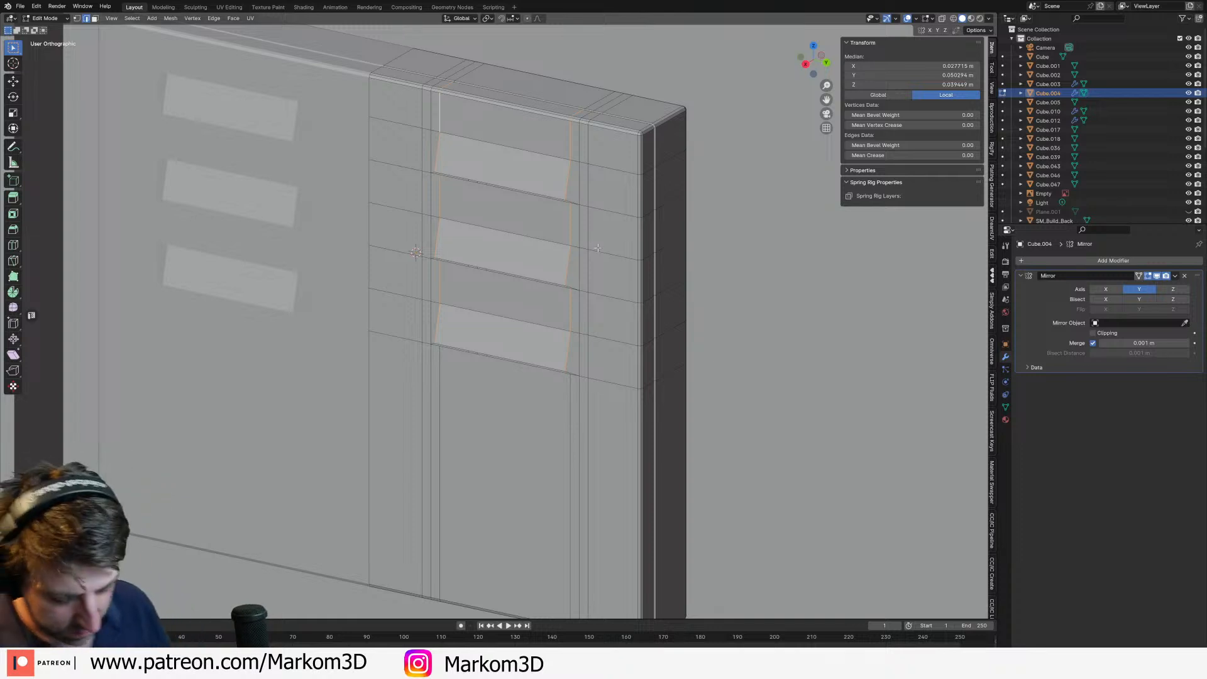
key(ctrl+b)
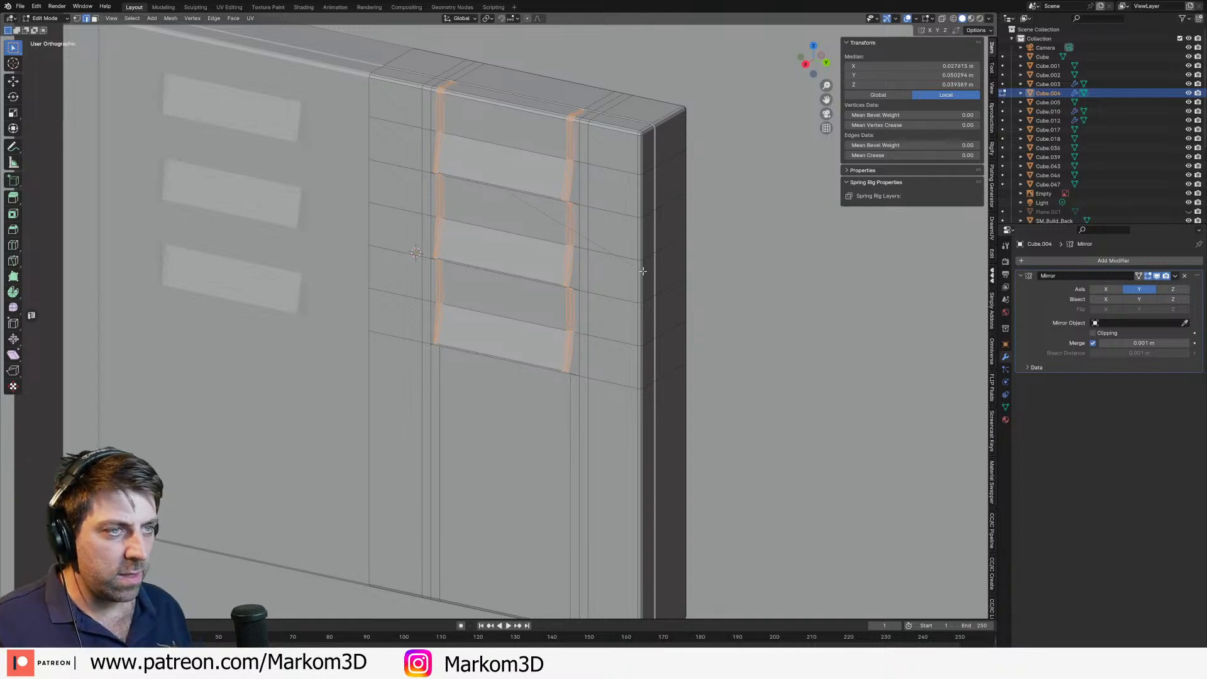
scroll(641, 272, down, 1)
Step: Apply Shade Auto Smooth to the vent block in Object Mode and check the shading of its slats
key(Tab)
middle_drag(636, 272, 699, 249)
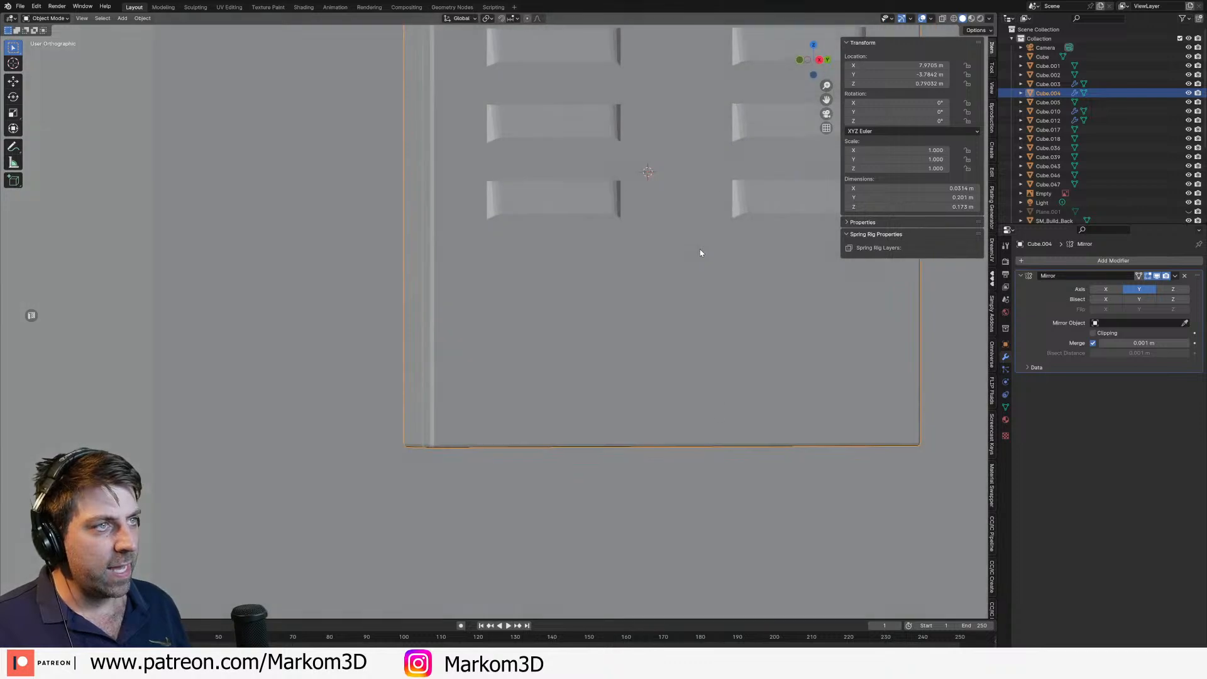
right_click(700, 249)
mouse_move(700, 252)
click(688, 219)
middle_drag(763, 290, 728, 294)
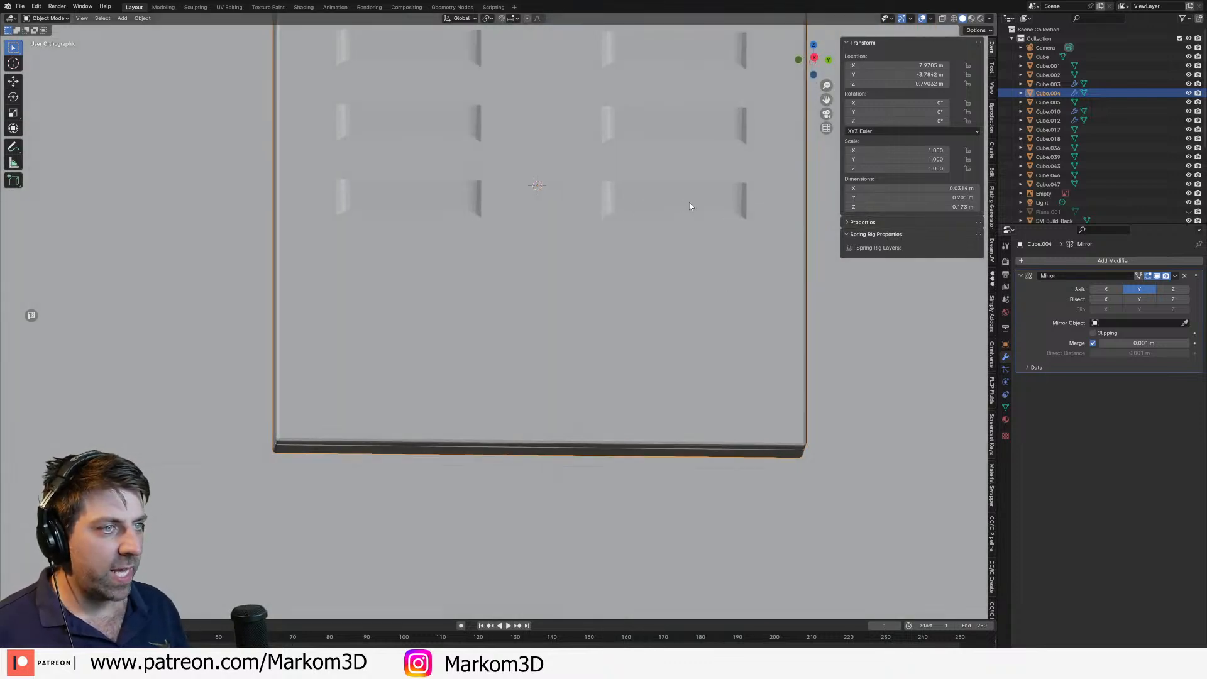
middle_drag(689, 206, 432, 330)
right_click(432, 330)
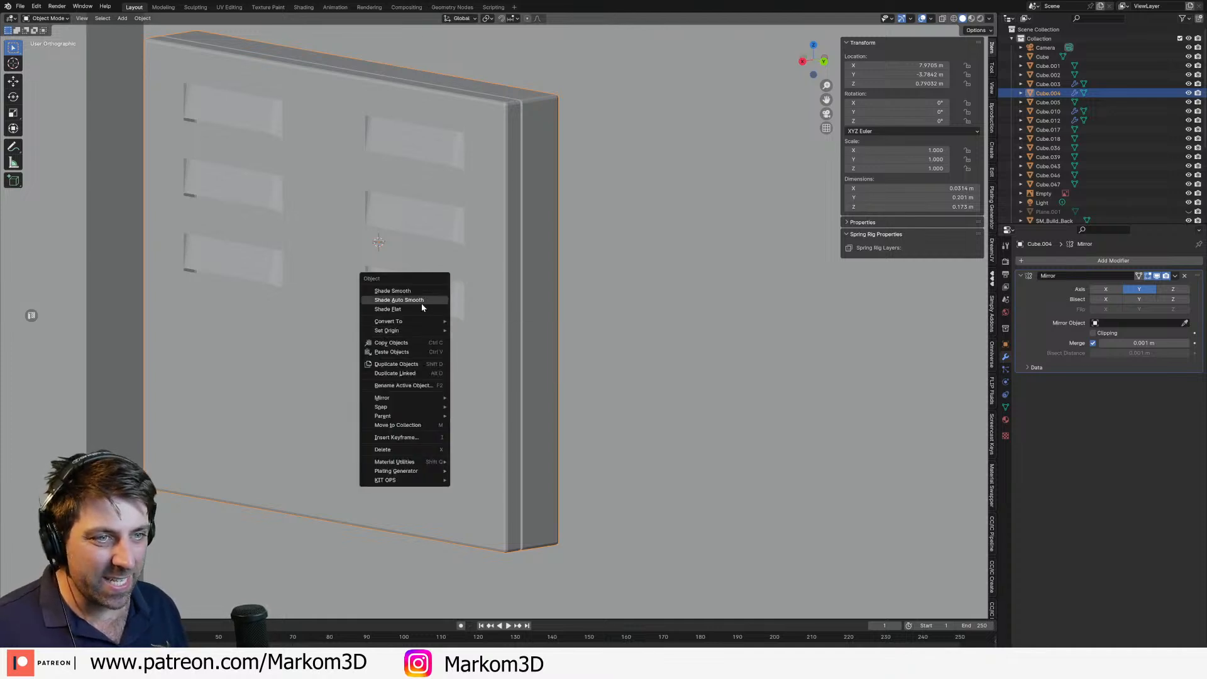
click(421, 304)
scroll(421, 307, down, 2)
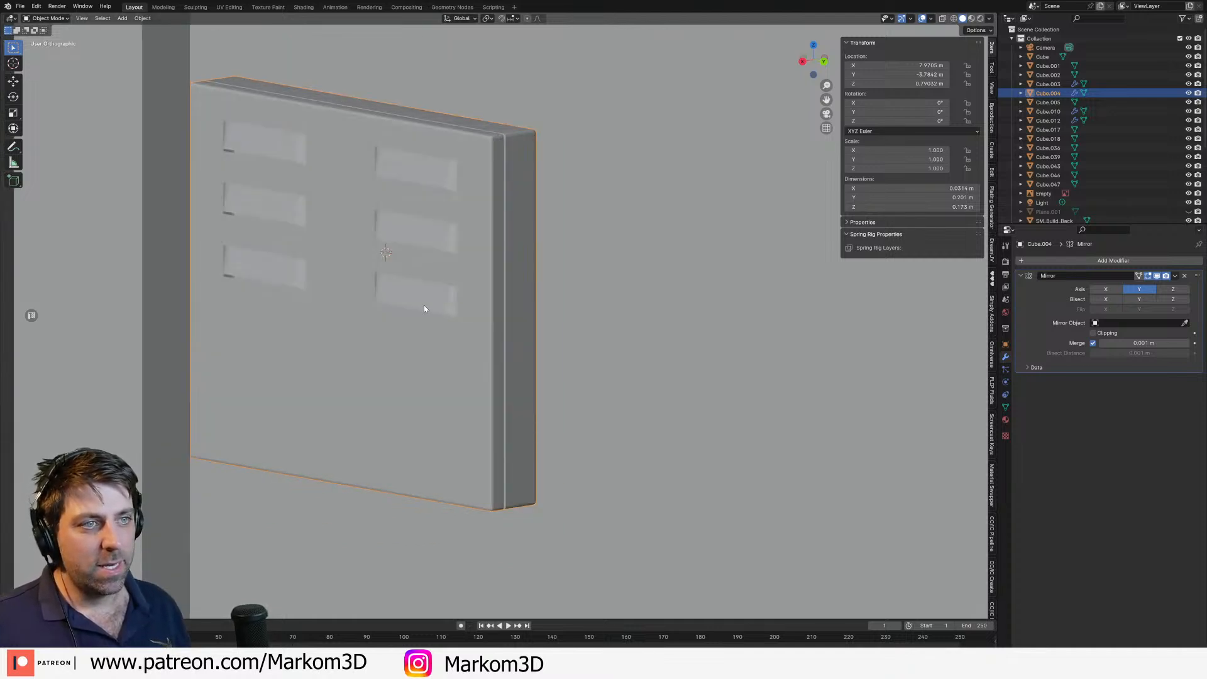
Step: Reapply shading to the vent block while comparing how its underside and slats look
mouse_move(424, 306)
middle_down()
mouse_move(440, 290)
mouse_move(442, 228)
middle_up()
scroll(462, 269, down, 3)
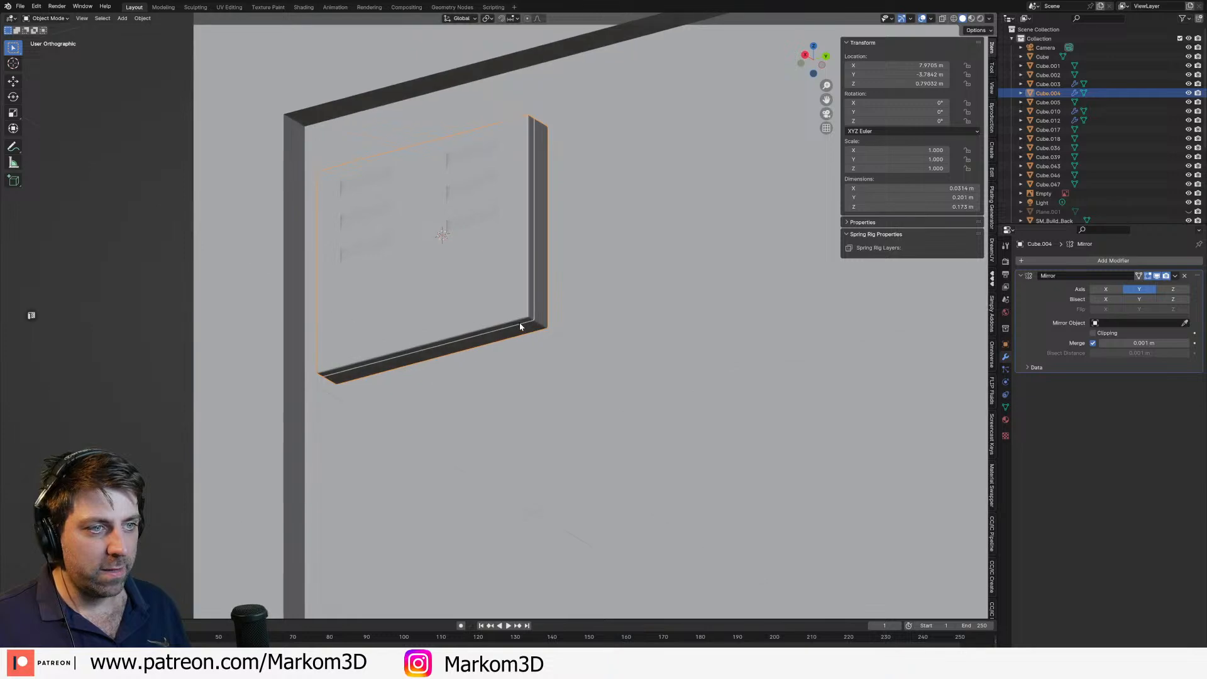
right_click(511, 308)
click(506, 297)
middle_drag(505, 296, 586, 354)
scroll(492, 311, up, 6)
right_click(671, 309)
click(670, 316)
Step: Switch to the right orthographic view in wireframe and add a cylinder mesh at the vent block
scroll(466, 303, down, 5)
scroll(656, 348, down, 5)
scroll(586, 354, up, 2)
key(KP_3)
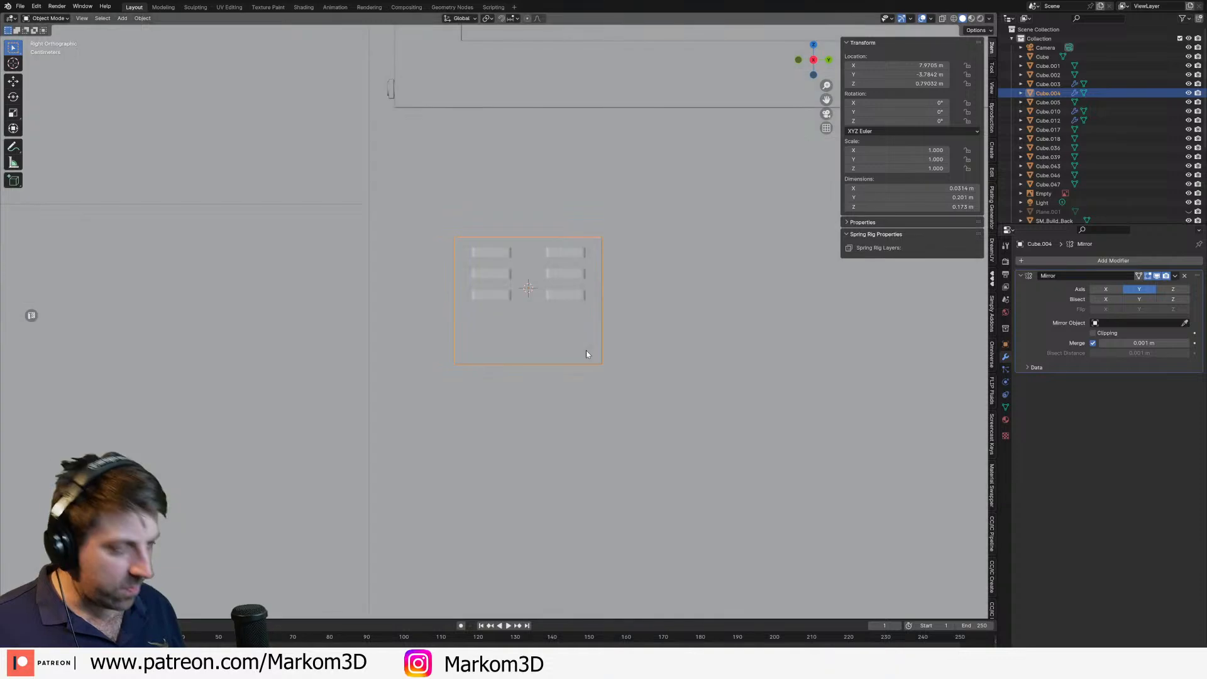
scroll(537, 329, down, 3)
scroll(554, 365, down, 3)
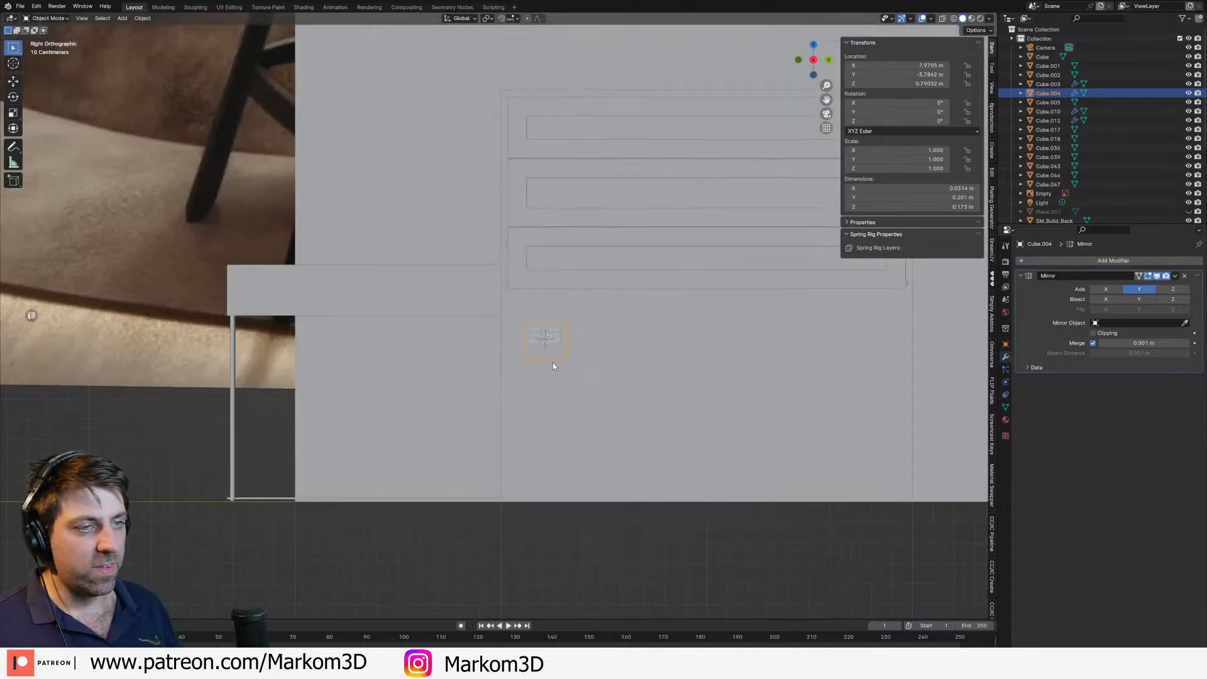
shift+middle_drag(553, 363, 550, 320)
key(z)
click(530, 325)
scroll(537, 338, up, 3)
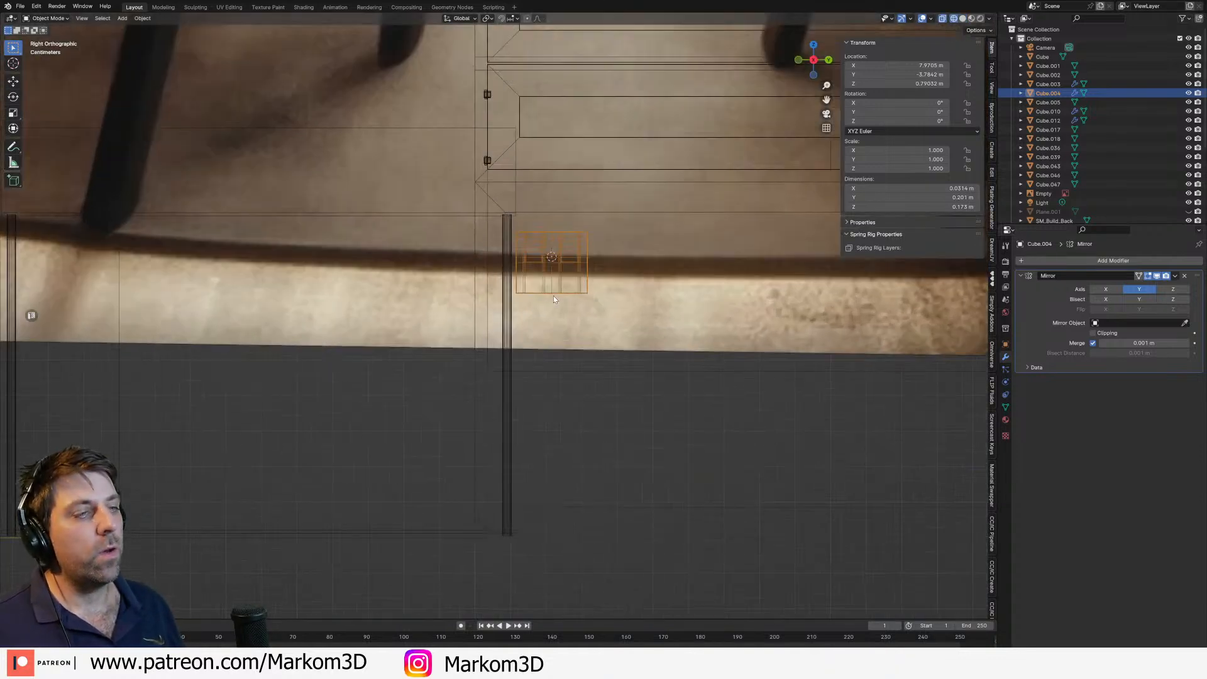
key(shift+a)
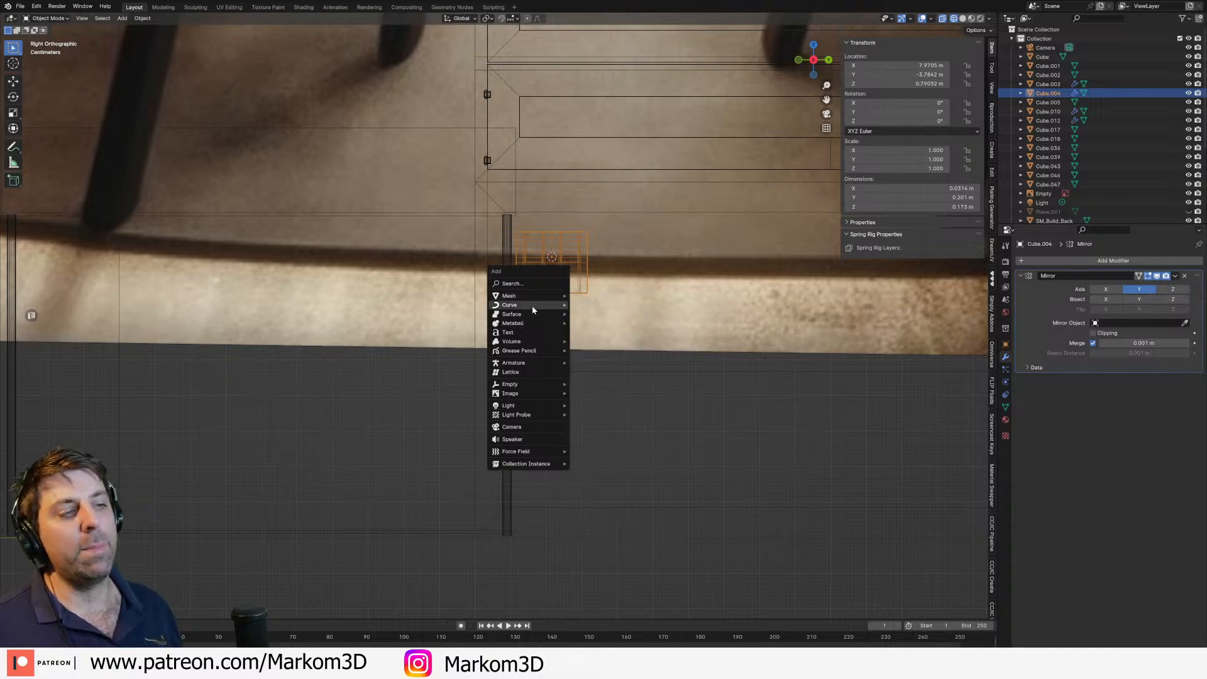
mouse_move(534, 295)
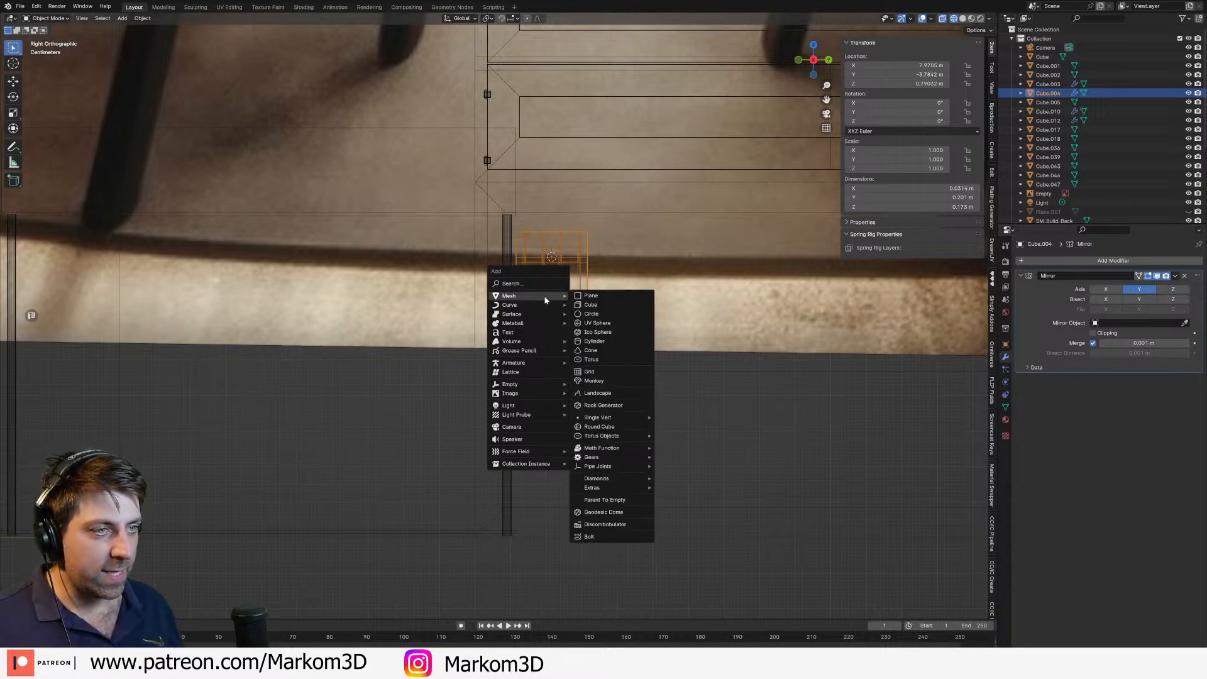
mouse_move(529, 299)
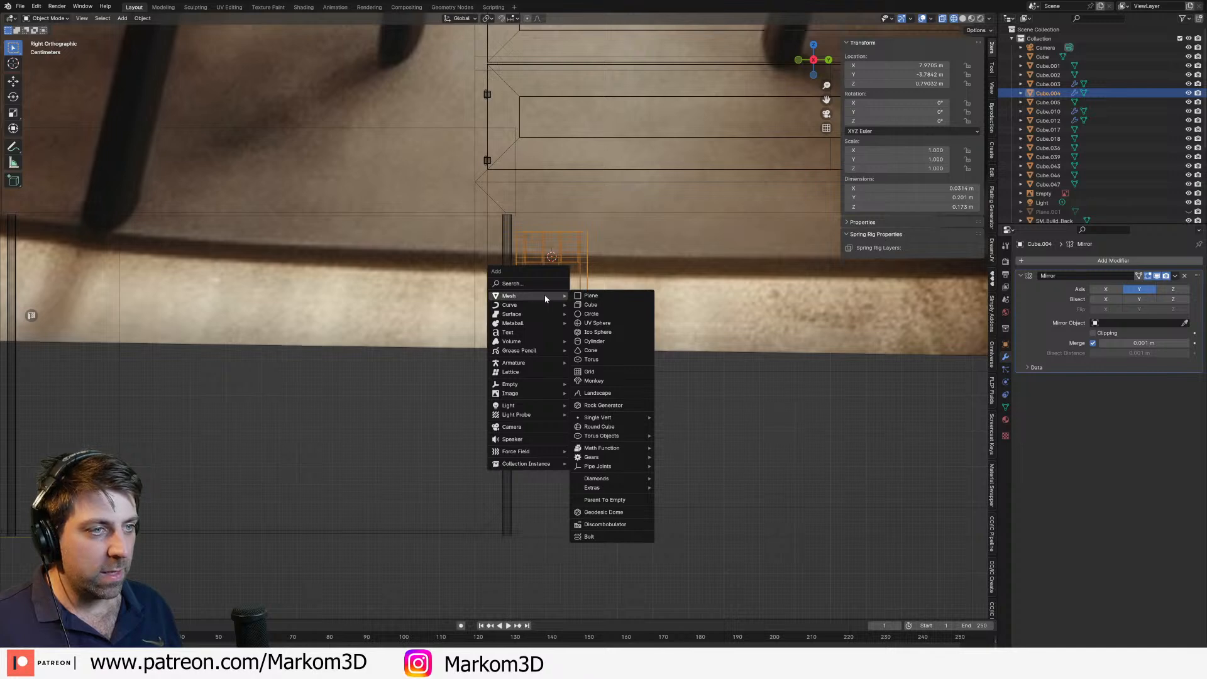
click(602, 343)
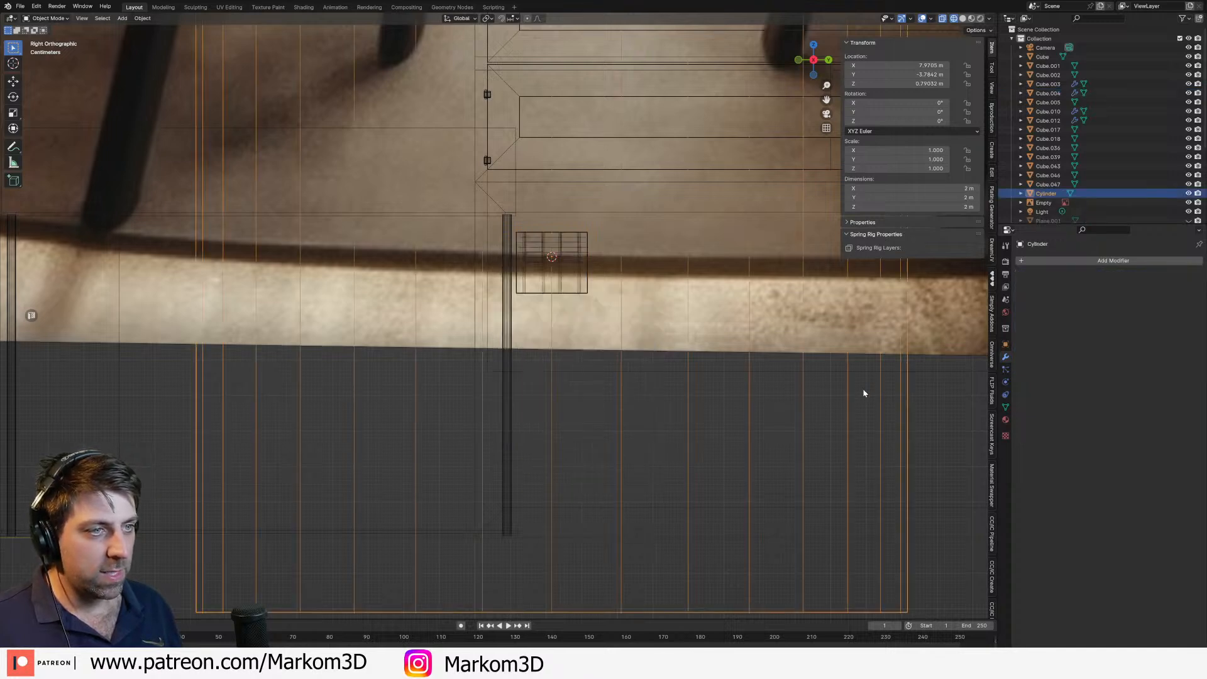
Step: Scale the cylinder's mesh down to about 0.007 m wide and move it down about 0.11 m to the vent block's lower edge
key(Tab)
key(s)
click(564, 269)
key(g)
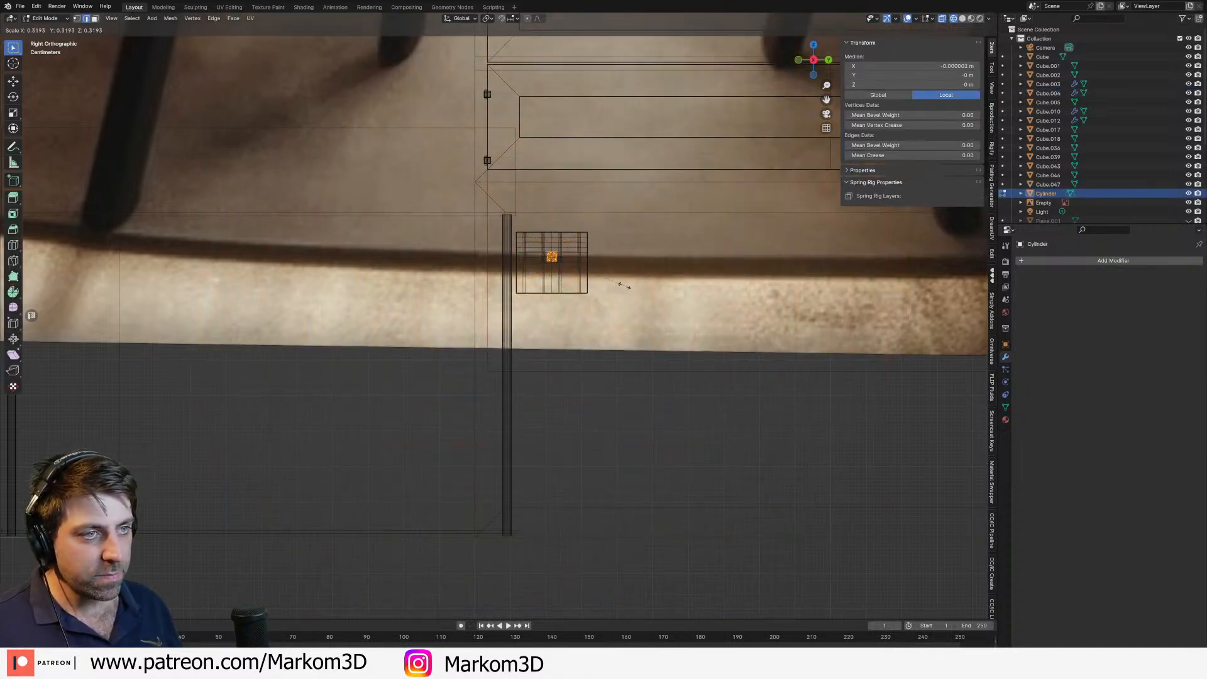
key(z)
click(576, 310)
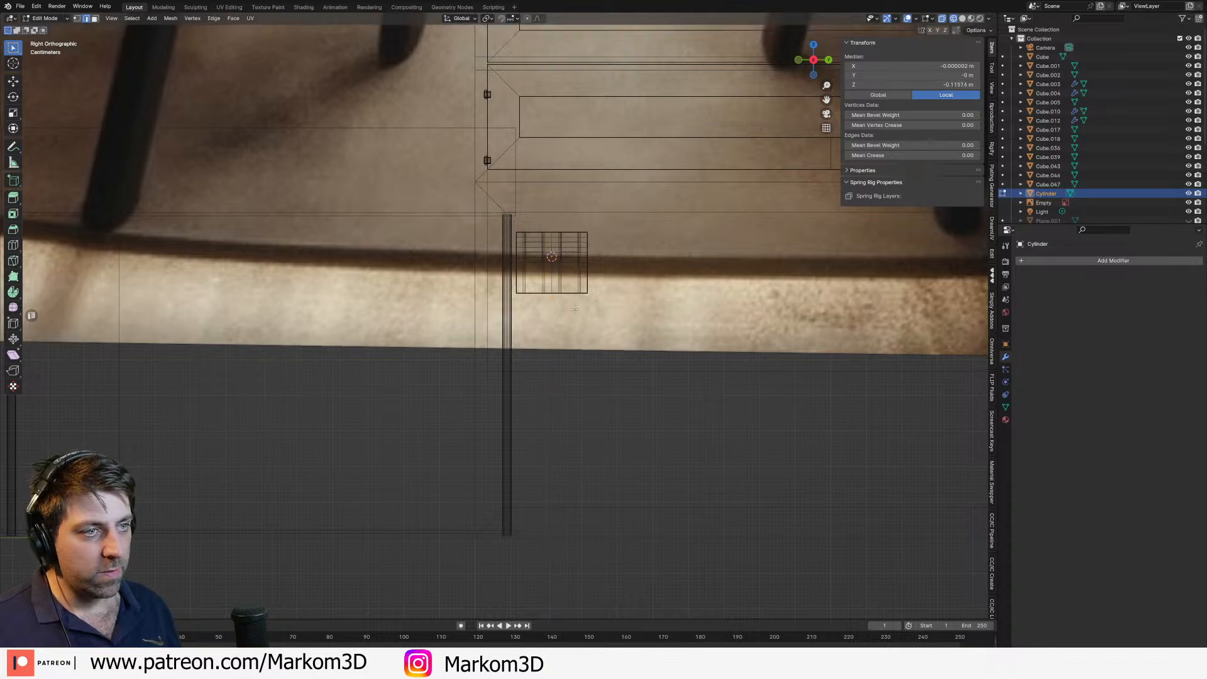
scroll(575, 311, up, 5)
key(g)
key(z)
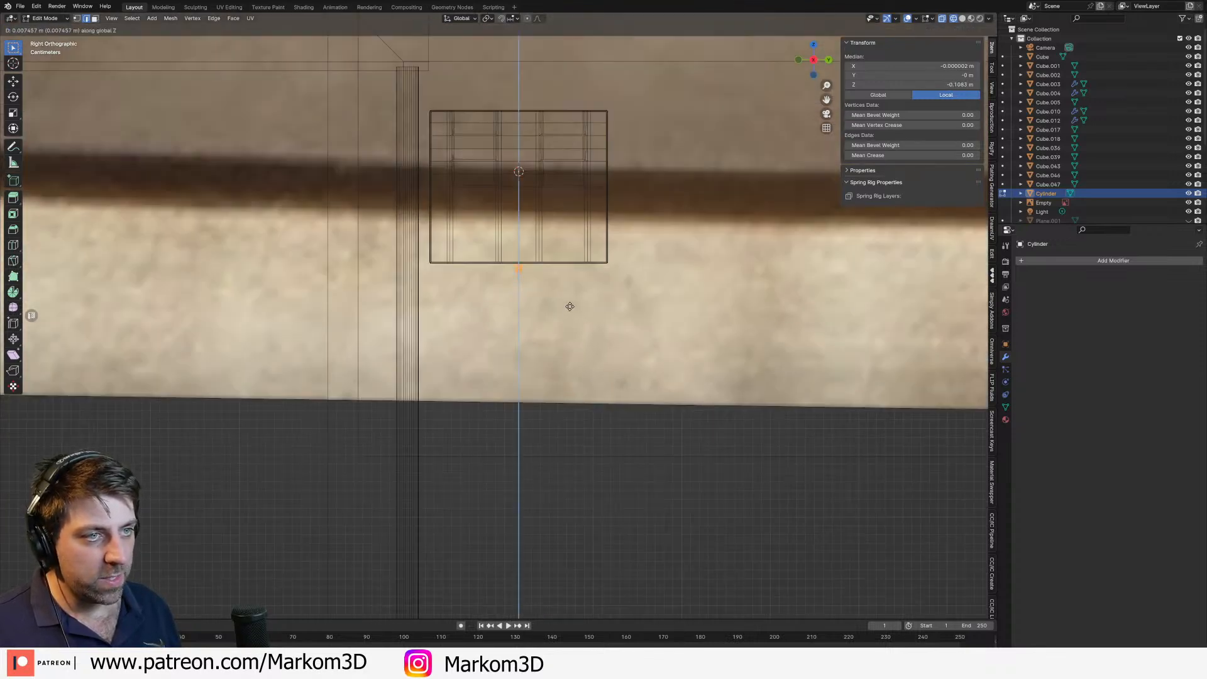
click(532, 295)
Step: Extrude the cylinder's bottom face straight down about 0.1 m to form a thin pipe
key(3)
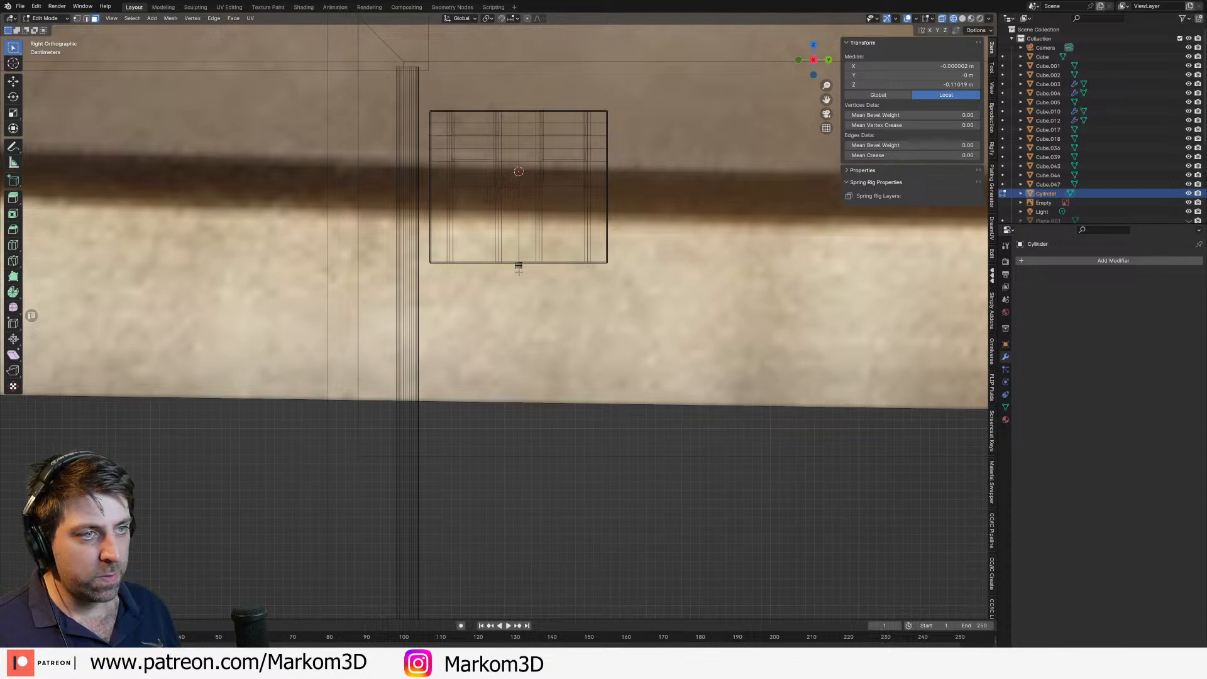
key(e)
click(519, 366)
Step: Bend the pipe's lower end a quarter turn toward positive Y with the Spin tool, using 12 steps and all axes enabled
scroll(527, 368, up, 4)
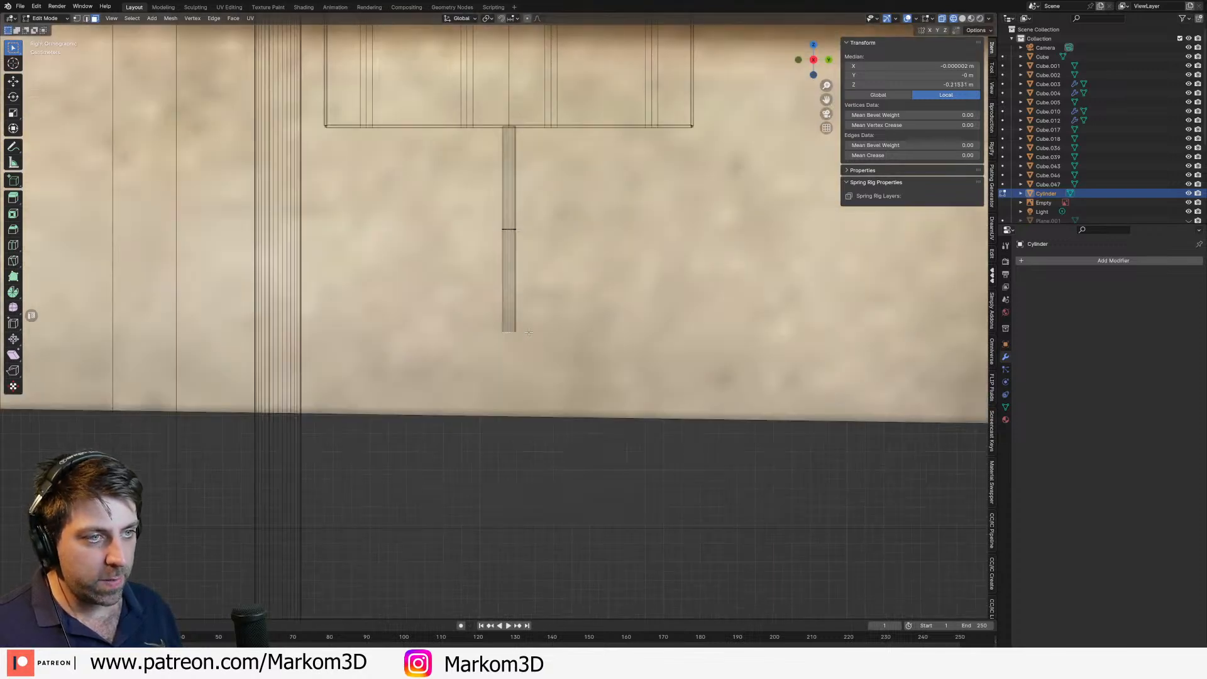
scroll(554, 307, down, 4)
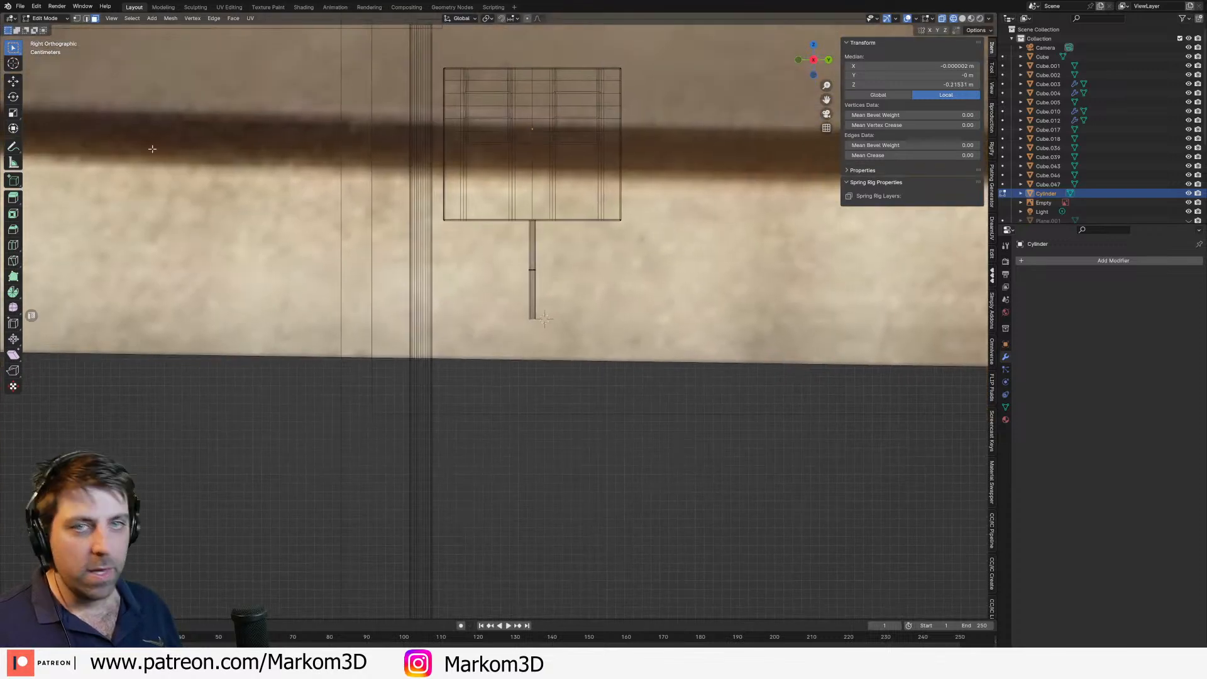
click(13, 291)
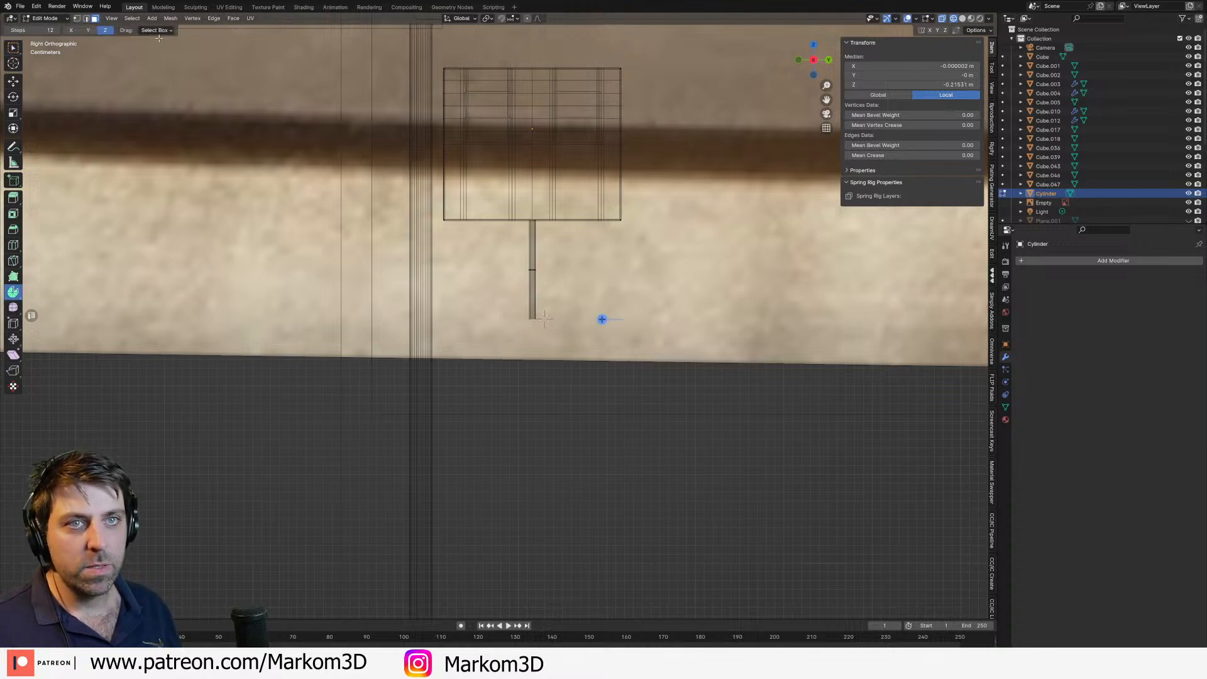
click(71, 31)
shift+middle_drag(585, 264, 467, 216)
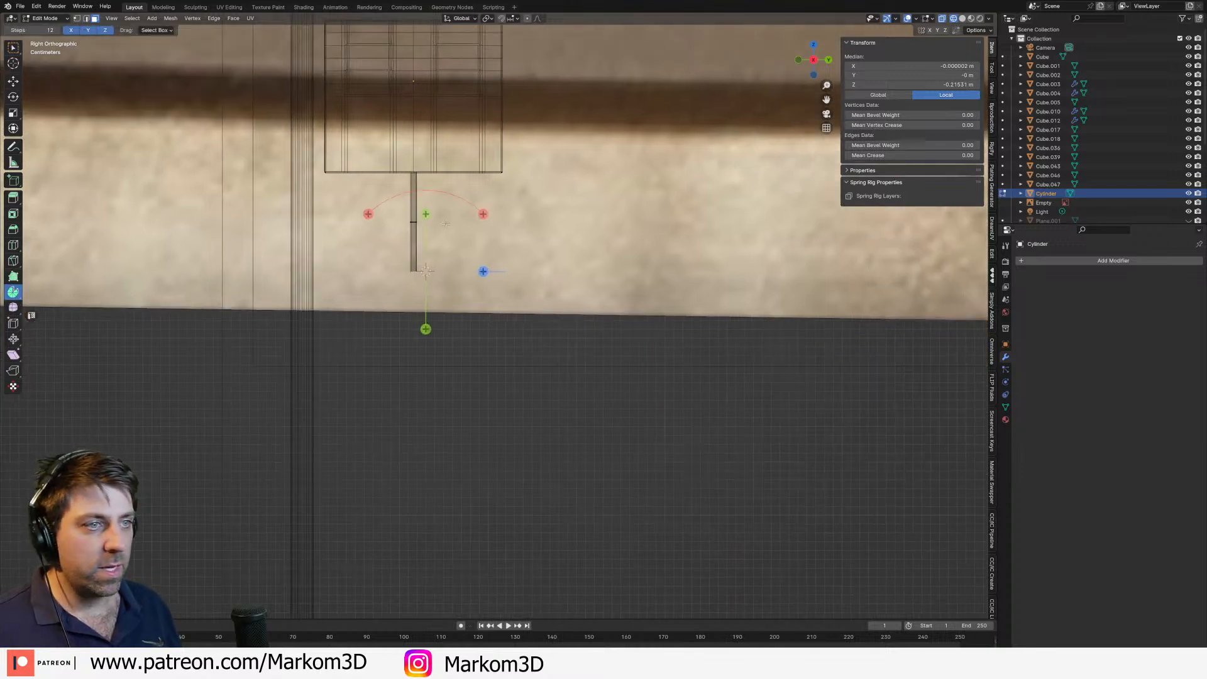
drag(468, 216, 378, 223)
scroll(503, 279, down, 4)
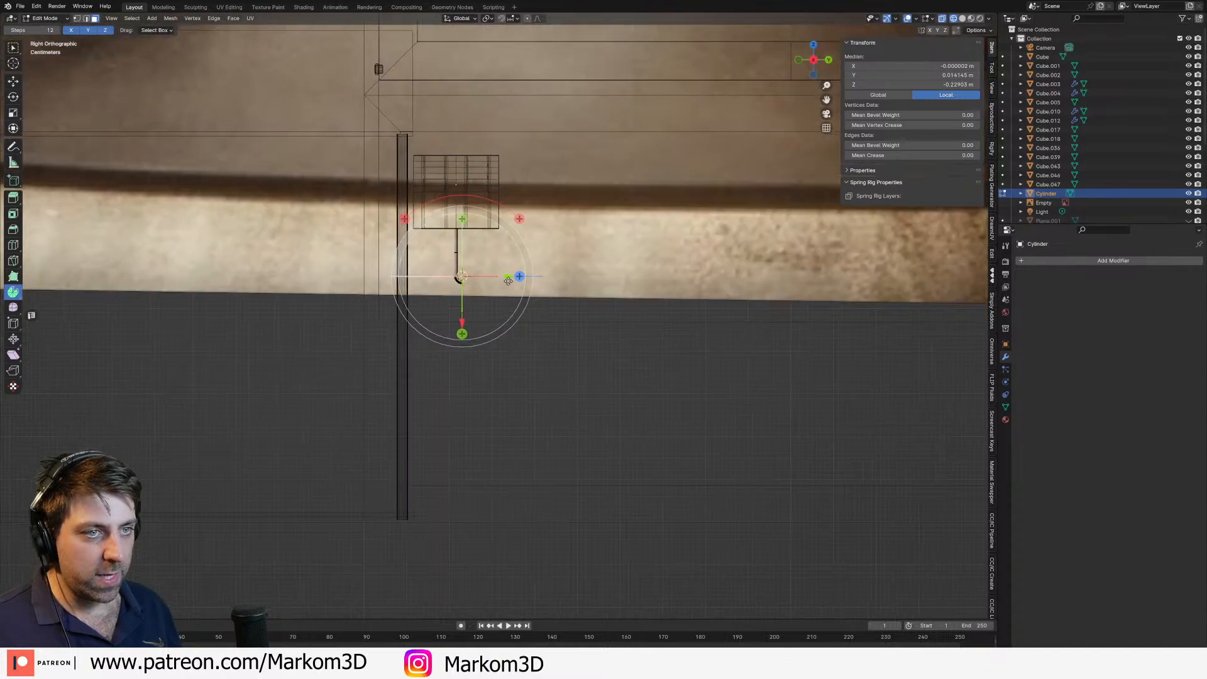
Step: Extrude the pipe's end face horizontally about 1.39 m along Y beneath the drawers
shift+middle_drag(503, 279, 301, 265)
key(e)
click(887, 300)
scroll(831, 288, down, 1)
shift+middle_drag(832, 288, 497, 311)
scroll(611, 272, down, 2)
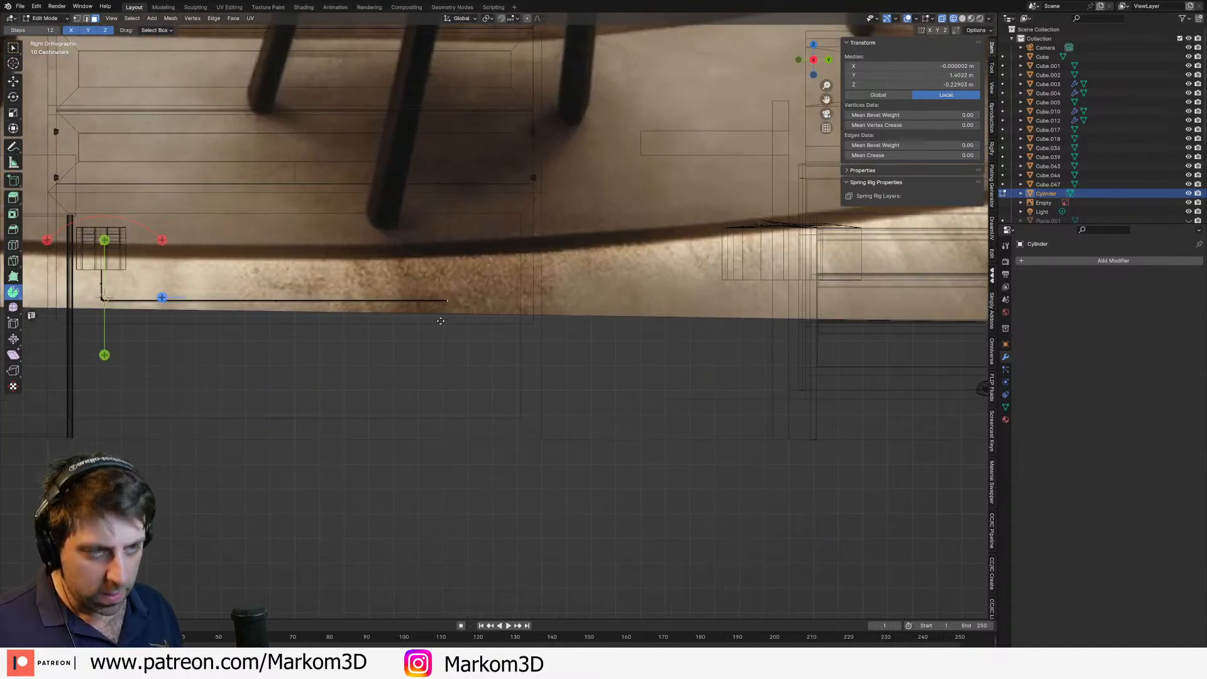
Step: Place the 3D cursor just below the pipe's far end and spin the end face a quarter turn downward
scroll(441, 320, up, 3)
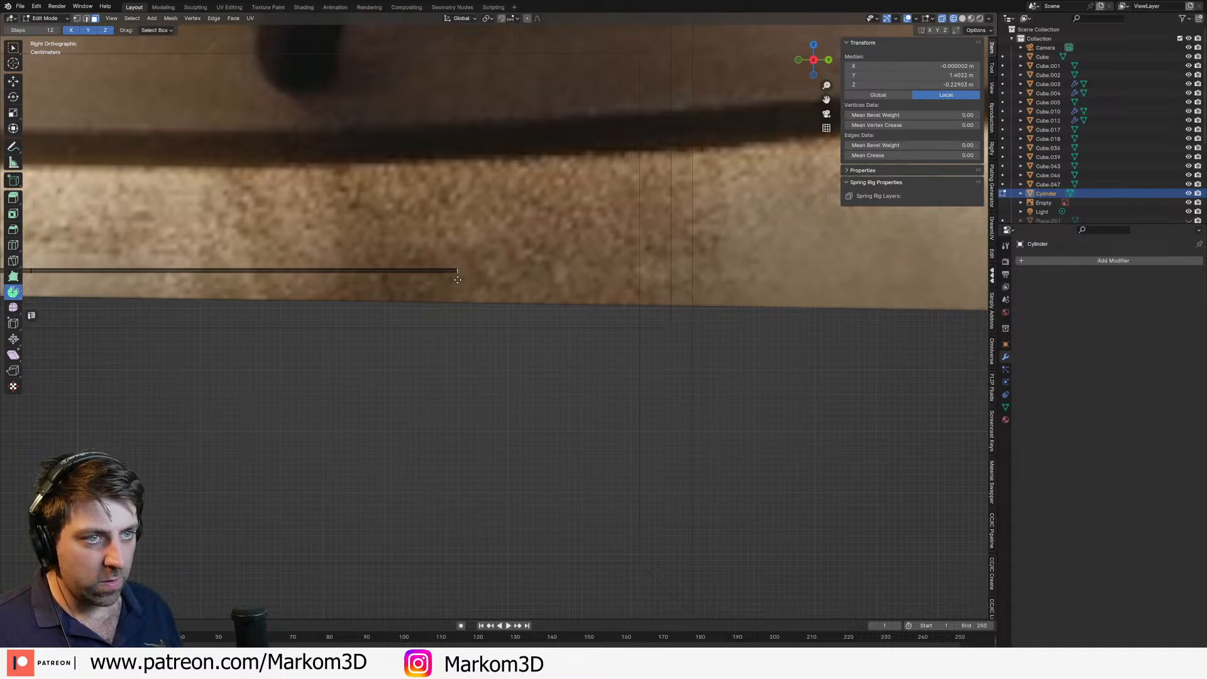
shift+right_click(457, 287)
drag(516, 230, 521, 353)
shift+middle_drag(515, 320, 513, 247)
Step: Extrude the pipe's end face down about 0.4 m and return to Object Mode
key(e)
click(536, 445)
scroll(496, 410, down, 5)
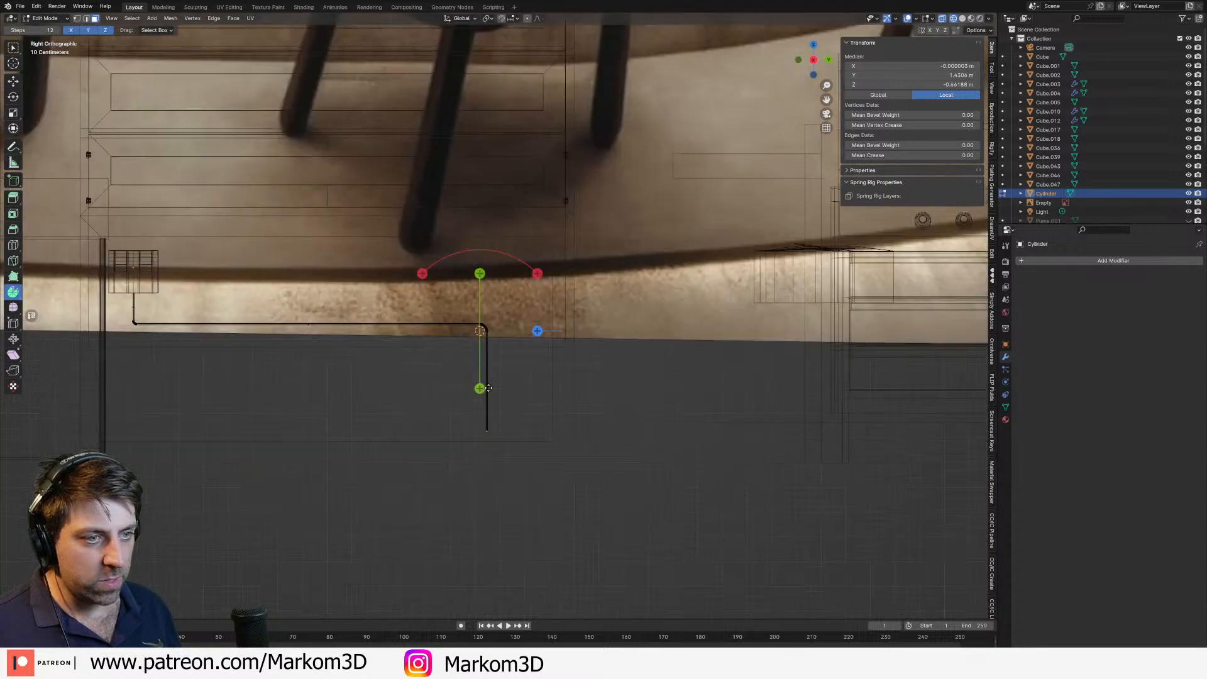
key(Tab)
shift+middle_drag(371, 370, 477, 325)
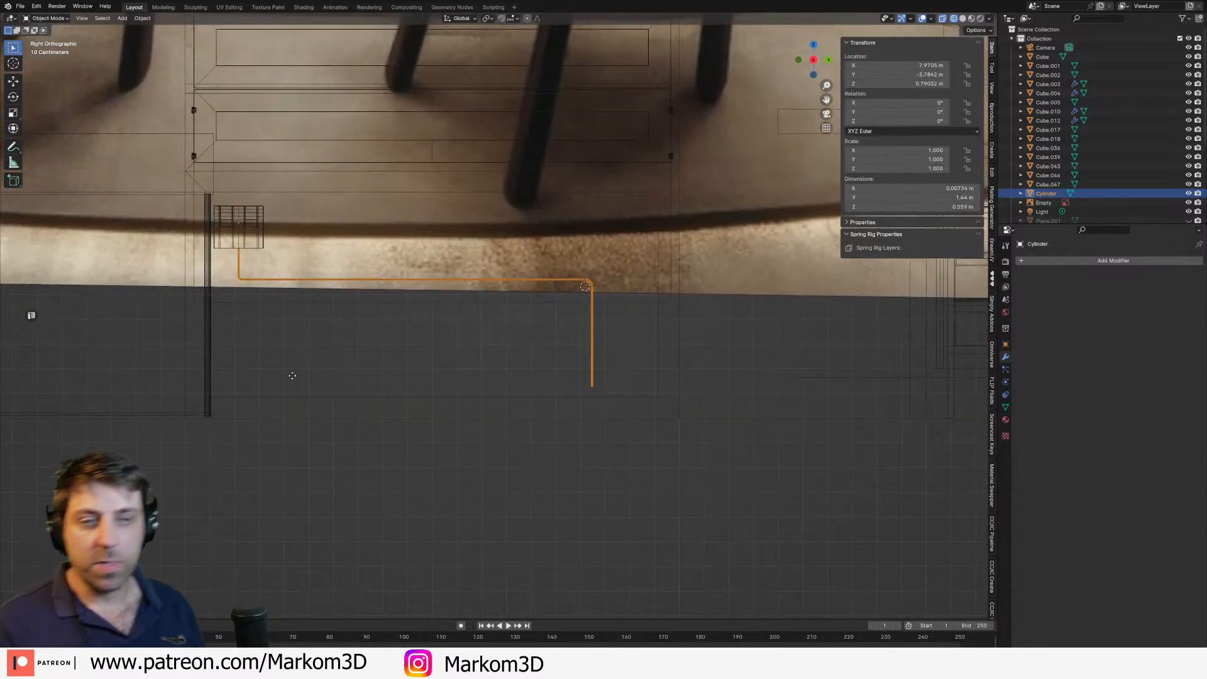
Step: Re-enter Edit Mode on the pipe and move its whole mesh about 0.04 m along positive Y
key(Tab)
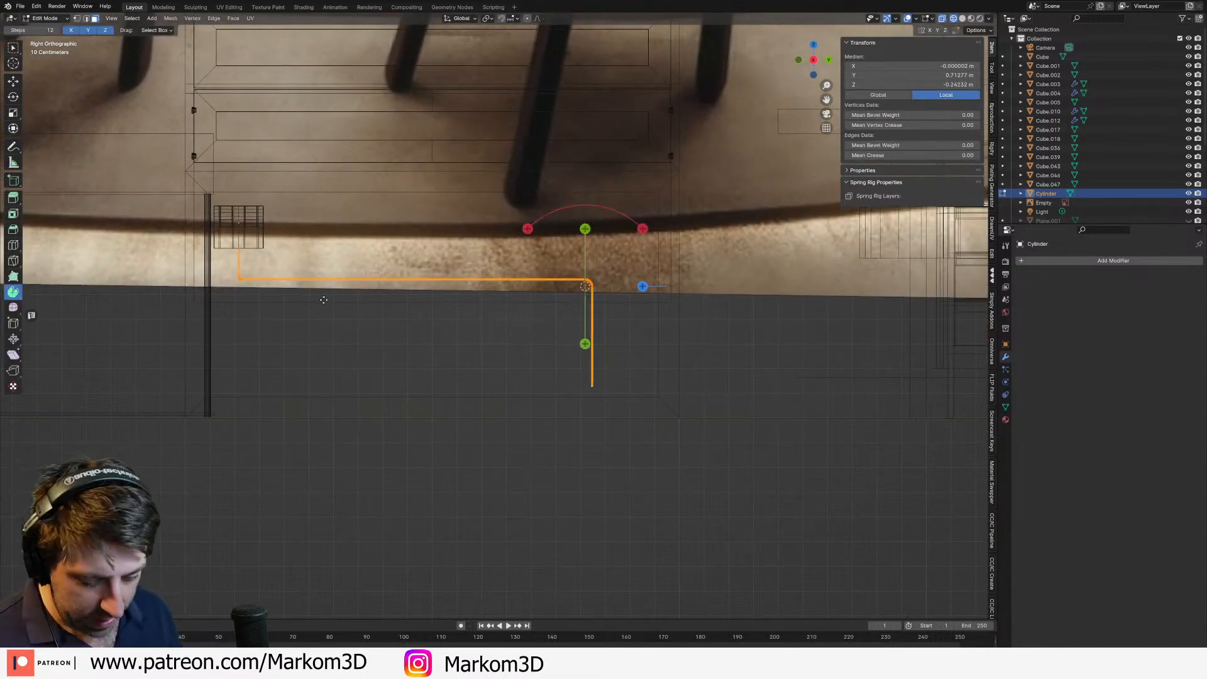
key(g)
key(y)
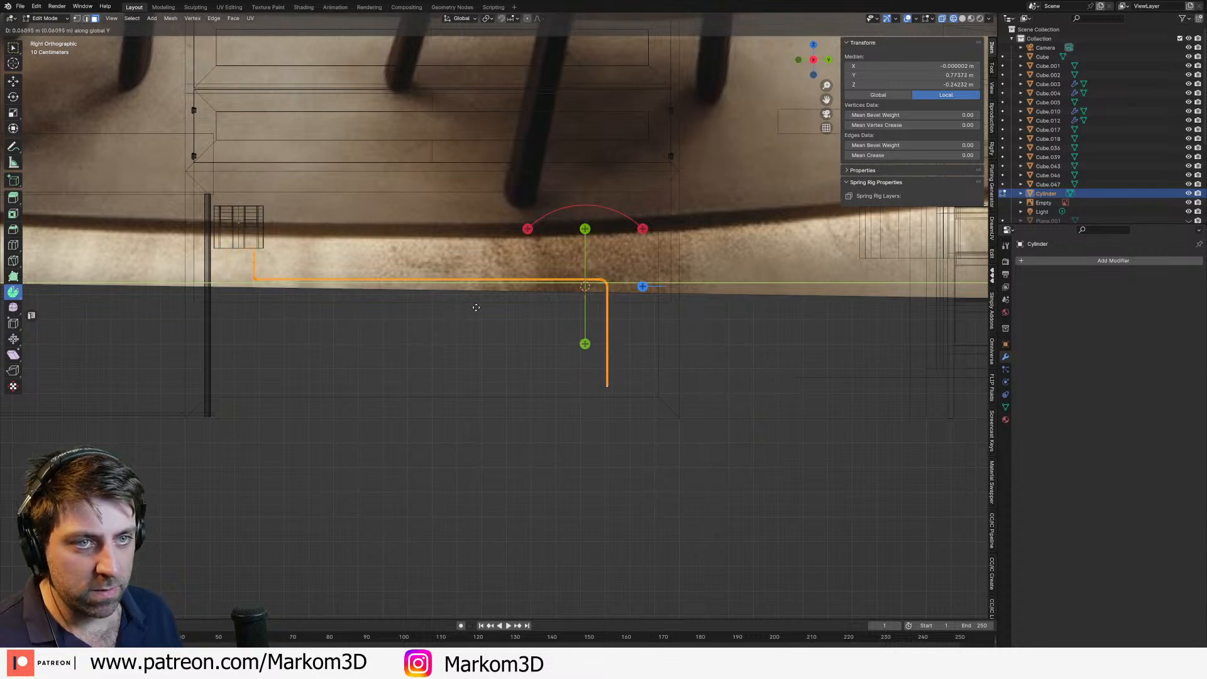
click(447, 310)
Step: Duplicate the pipe's vertical section and first bend about 0.013 m along Y, beside the original beneath the vent block
shift+middle_drag(362, 256, 491, 260)
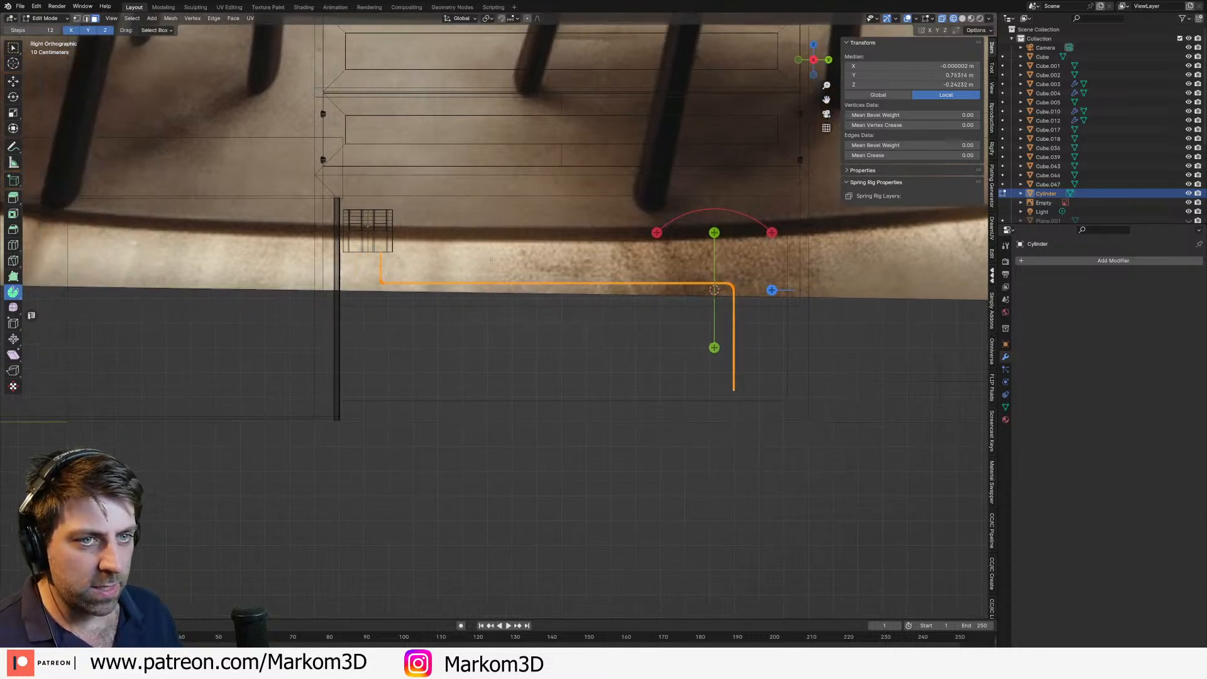
scroll(370, 248, up, 7)
shift+middle_drag(370, 248, 408, 236)
scroll(402, 238, up, 6)
click(541, 271)
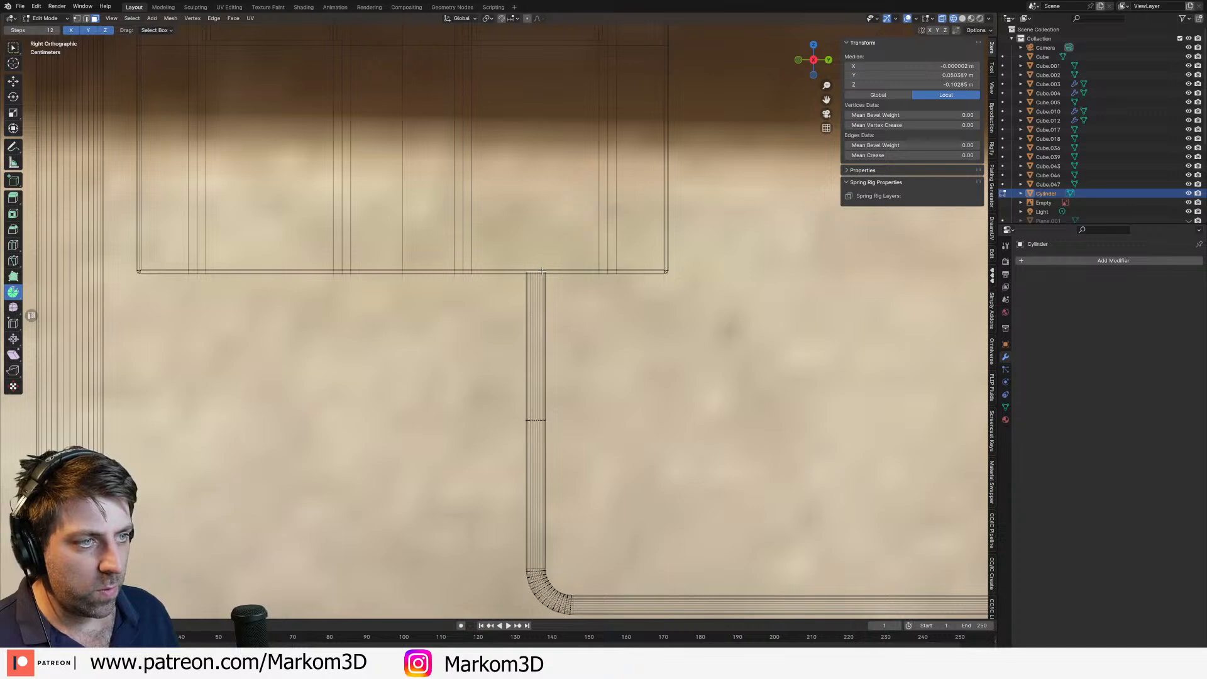
shift+middle_drag(564, 479, 496, 349)
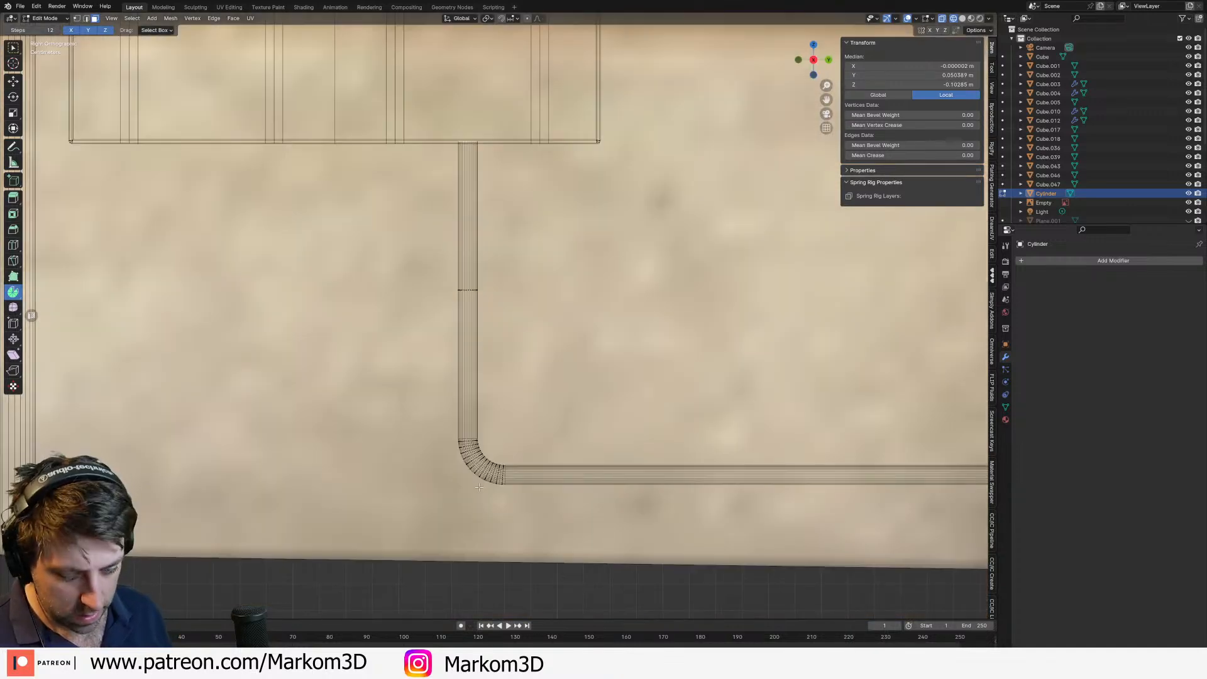
drag(485, 482, 475, 147)
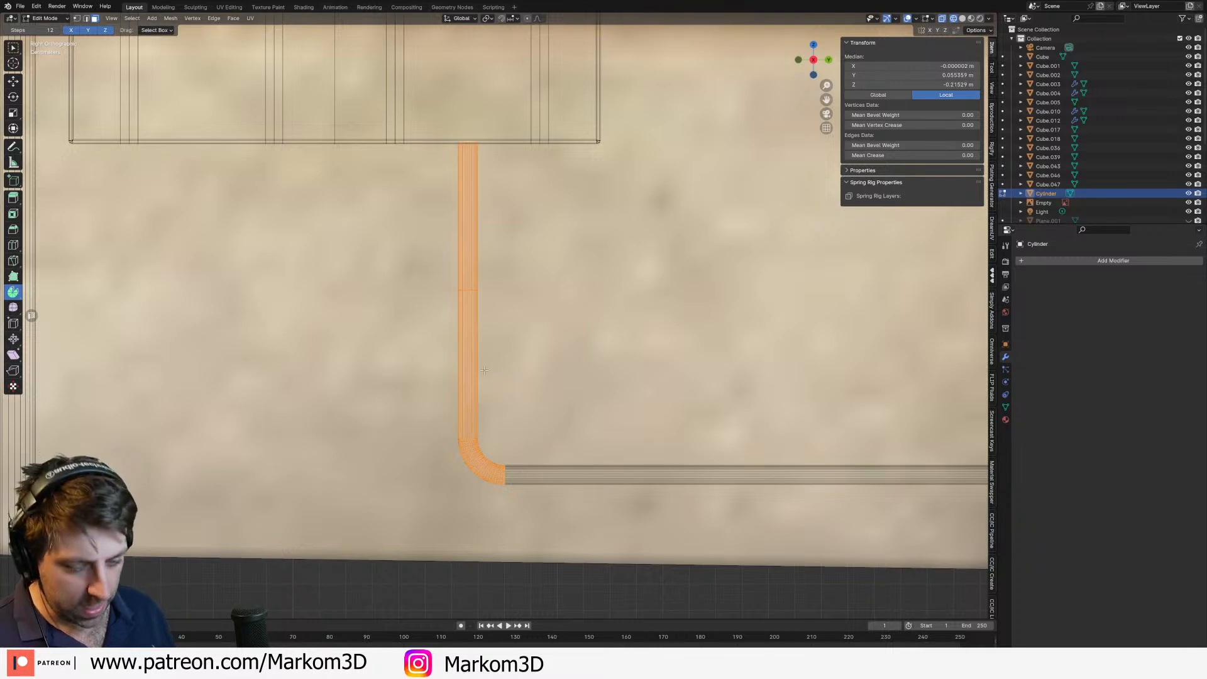
key(g)
key(x)
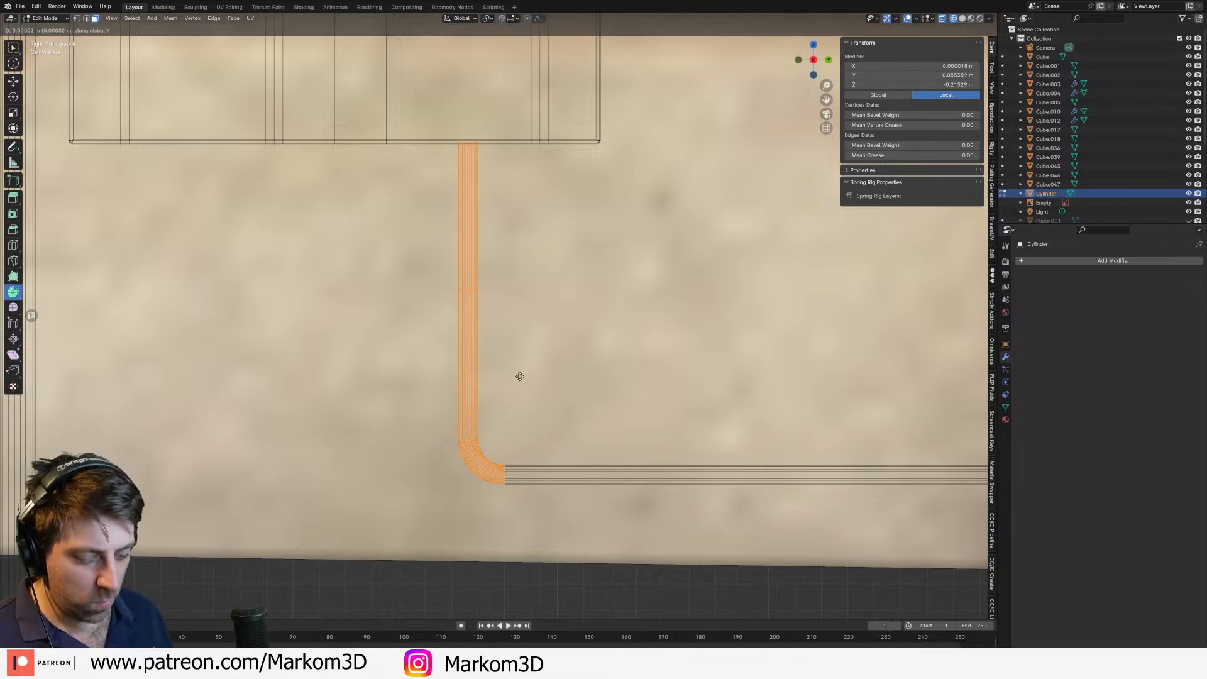
key(y)
click(525, 432)
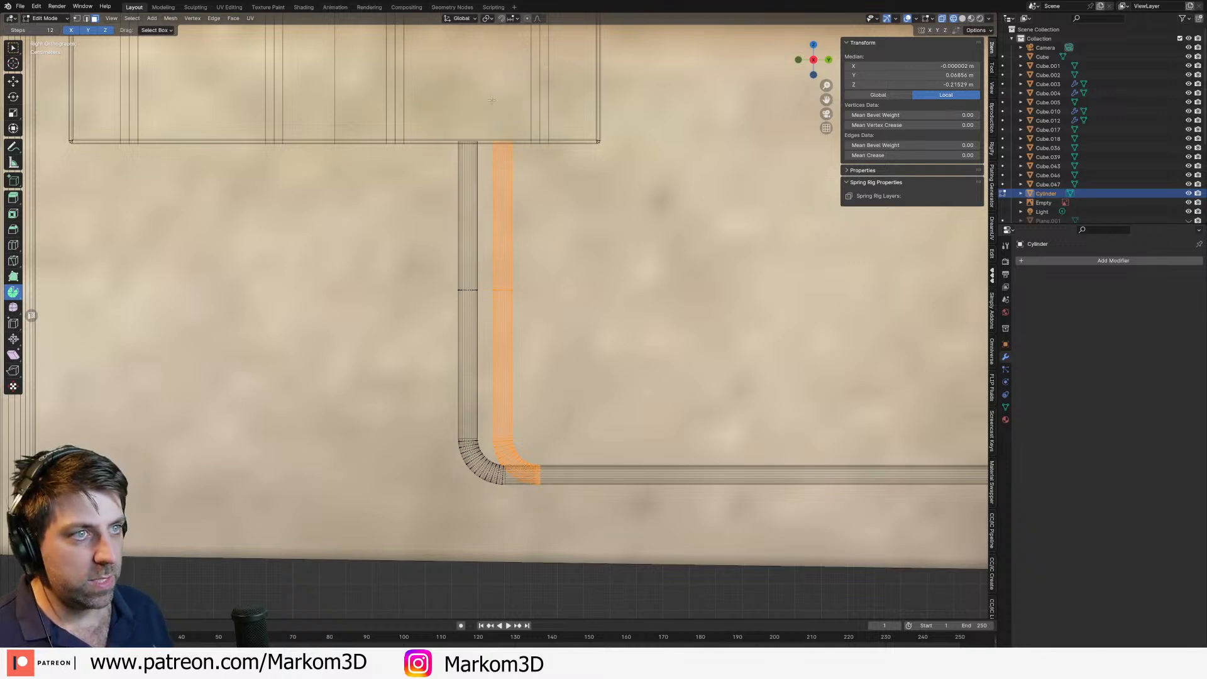
Step: Raise the duplicated pipe's lower bend about 0.011 m along Z, above the original horizontal run
middle_drag(519, 146, 517, 308)
right_click(517, 264)
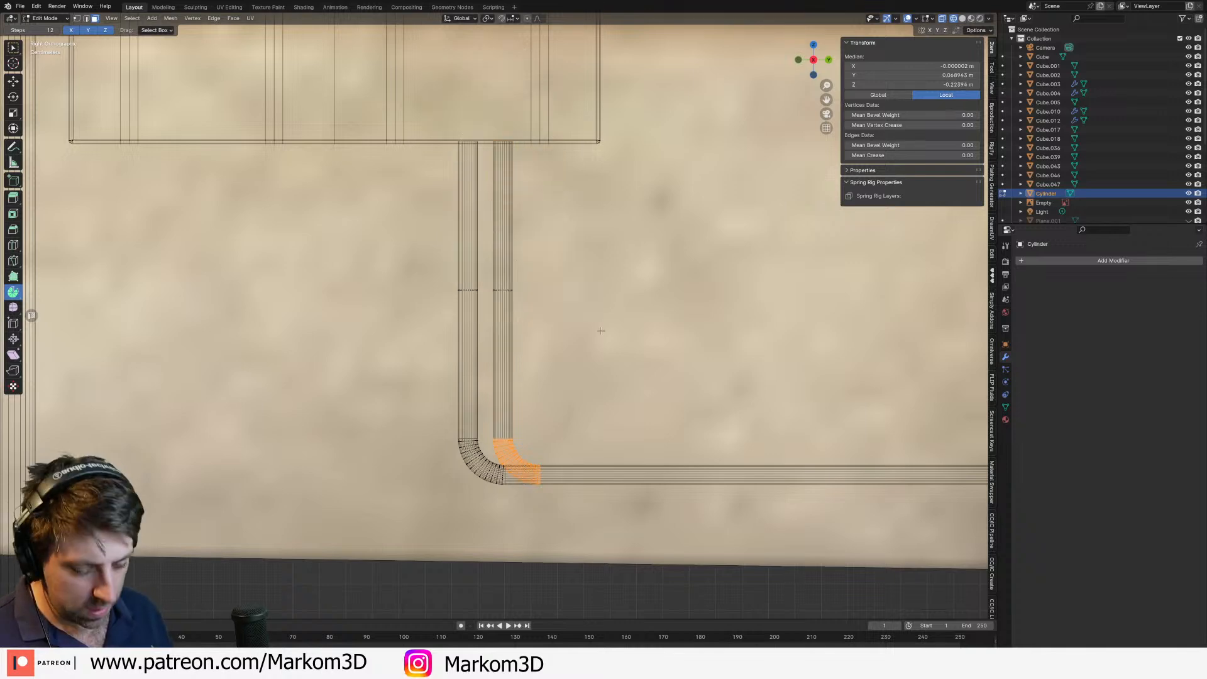
key(g)
key(z)
click(602, 298)
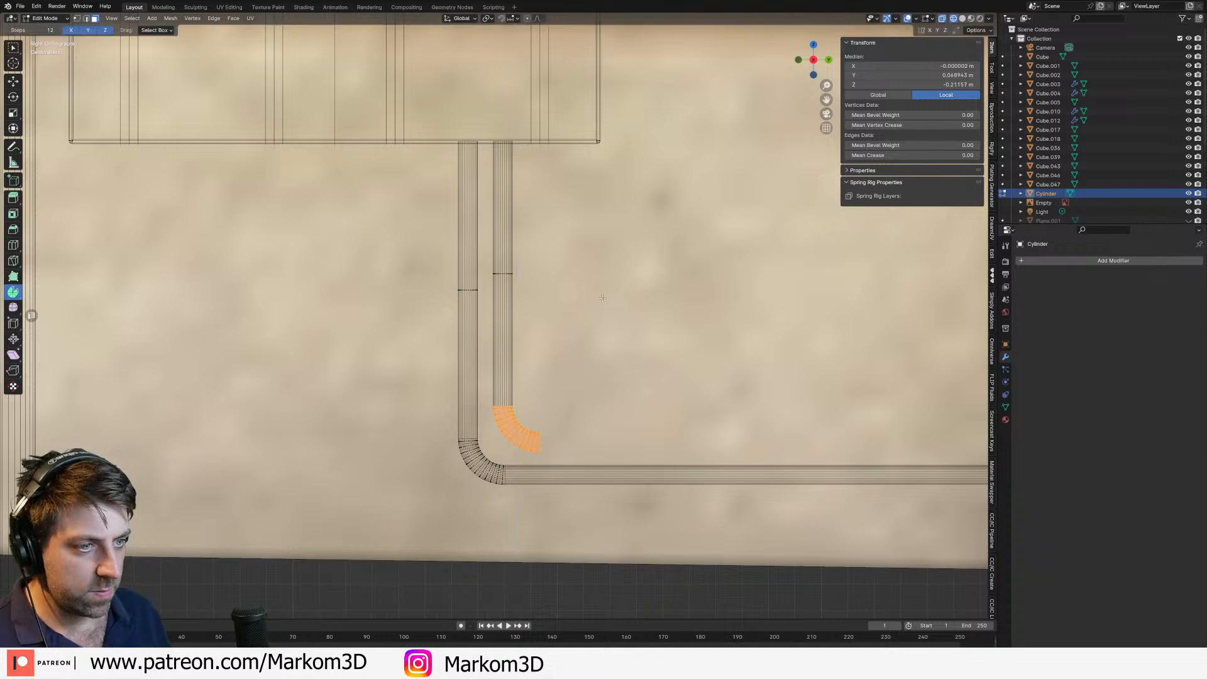
Step: Extrude the duplicated bend's end edge loop about 1.64 m along Y and return to Object Mode in solid shading
click(548, 444)
key(2)
alt+click(540, 444)
shift+middle_drag(711, 454, 383, 401)
scroll(383, 400, down, 11)
shift+middle_drag(518, 410, 249, 410)
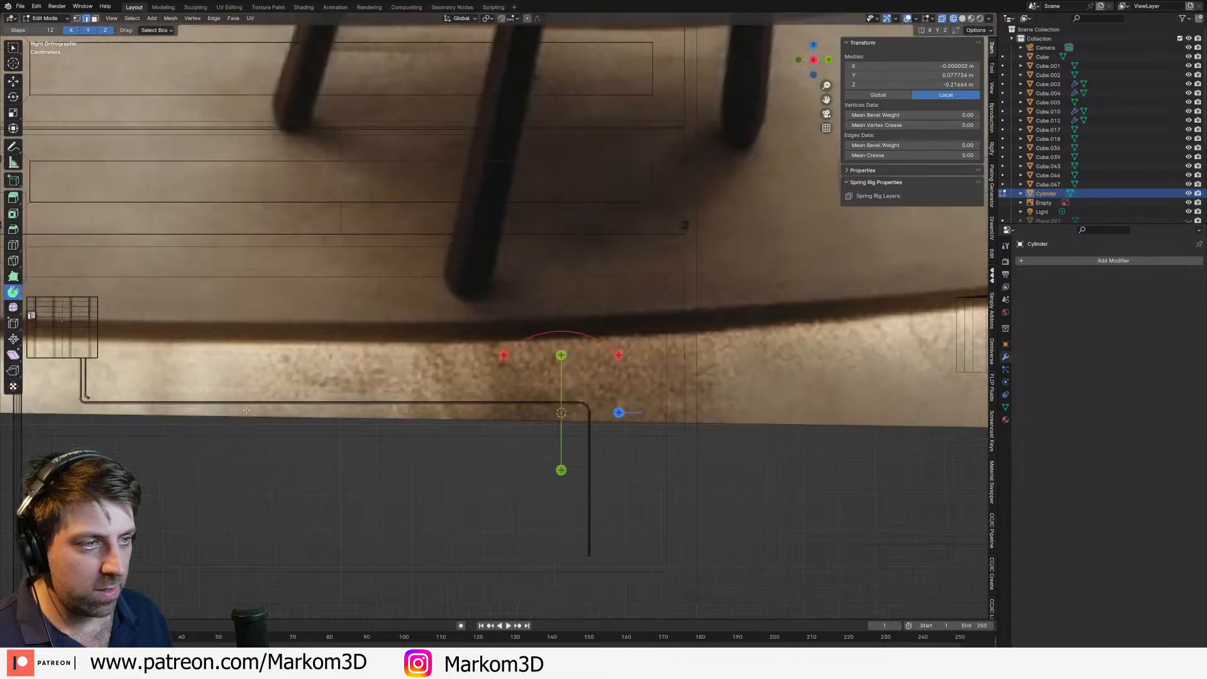
key(e)
click(831, 440)
key(z)
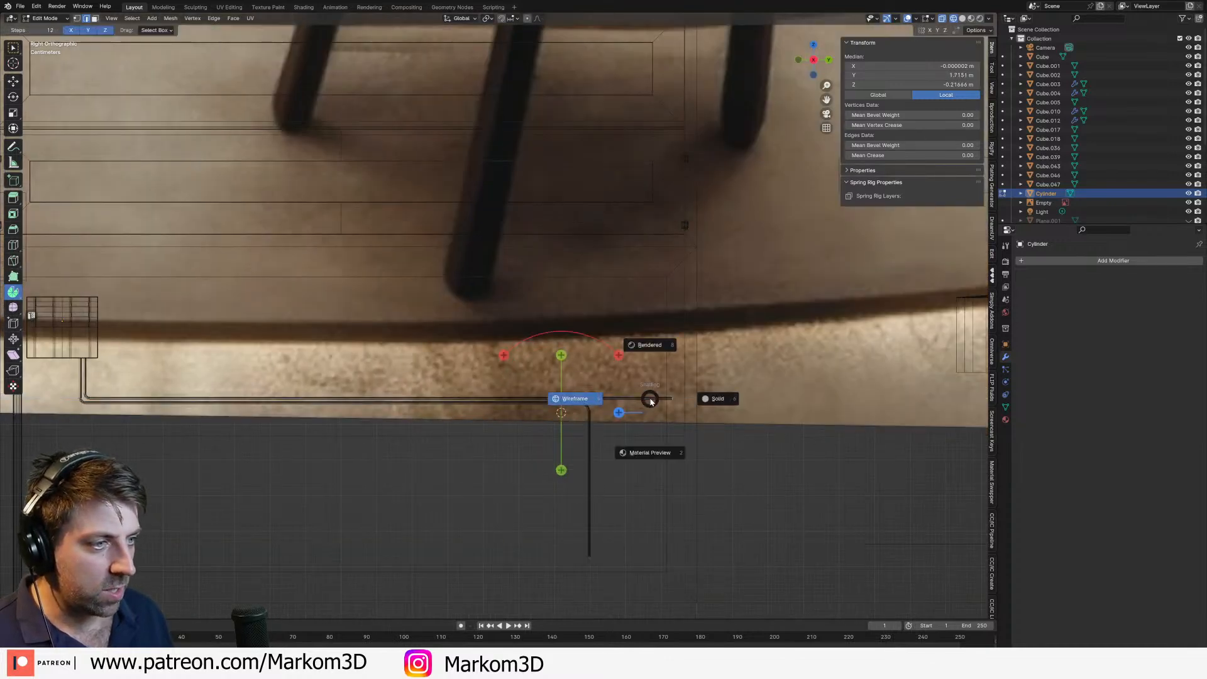
click(712, 400)
scroll(676, 410, down, 5)
key(Tab)
Step: Examine the two parallel pipes running from the vent block across the recessed lower panel of the cabinet
middle_drag(639, 444, 597, 459)
scroll(593, 459, down, 2)
click(594, 528)
mouse_move(593, 528)
middle_down()
mouse_move(530, 509)
mouse_move(587, 520)
middle_up()
scroll(579, 479, up, 7)
middle_drag(438, 430, 450, 430)
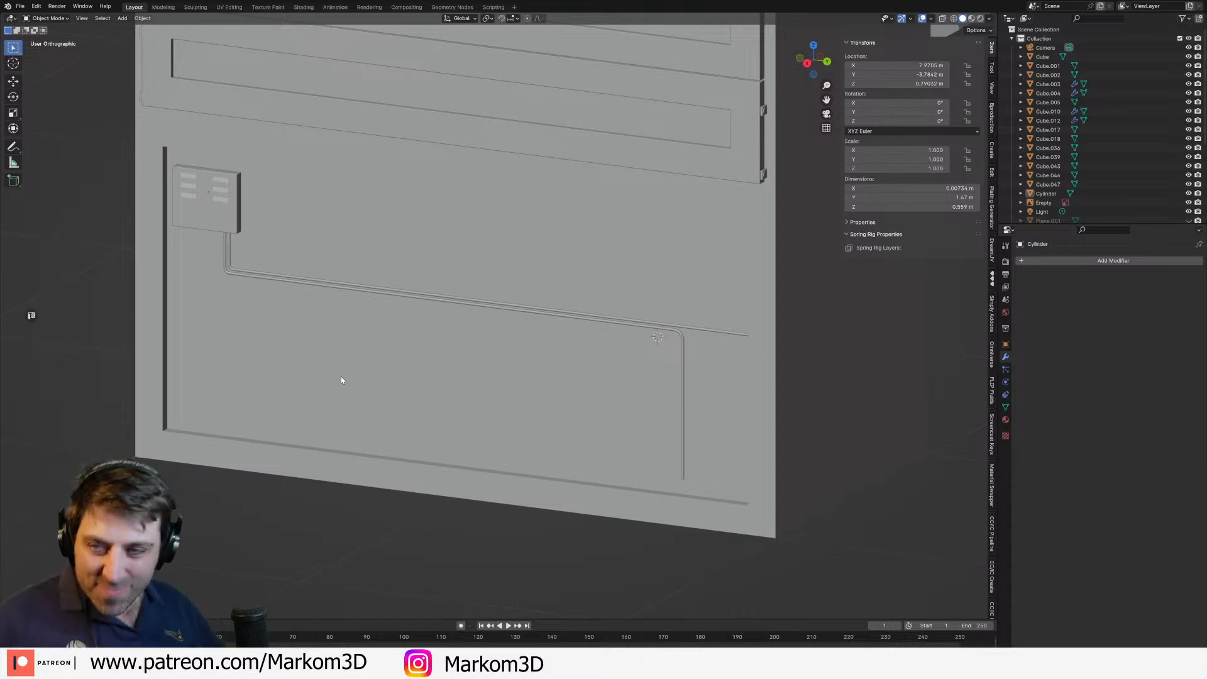
scroll(342, 379, down, 6)
middle_drag(411, 352, 421, 300)
scroll(535, 176, up, 4)
Step: Open the drawer fronts for editing and select the two linked side bars on the lowest drawer
click(535, 197)
scroll(503, 286, down, 3)
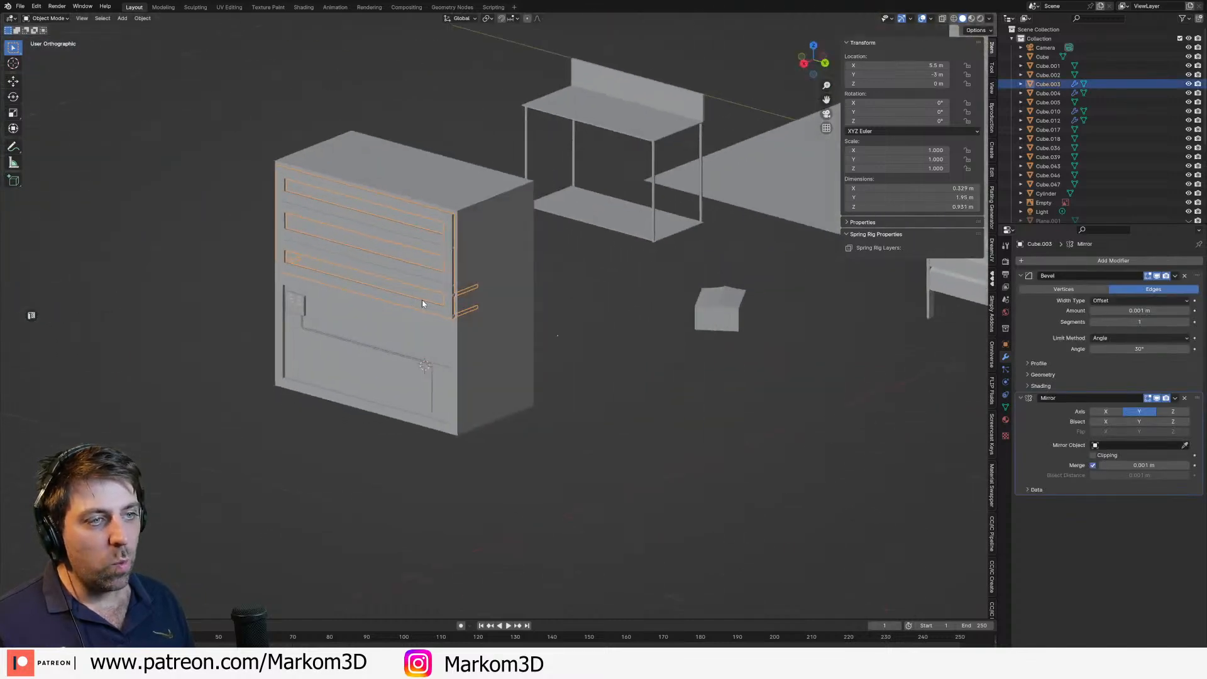
scroll(428, 299, up, 6)
key(Tab)
scroll(479, 288, up, 6)
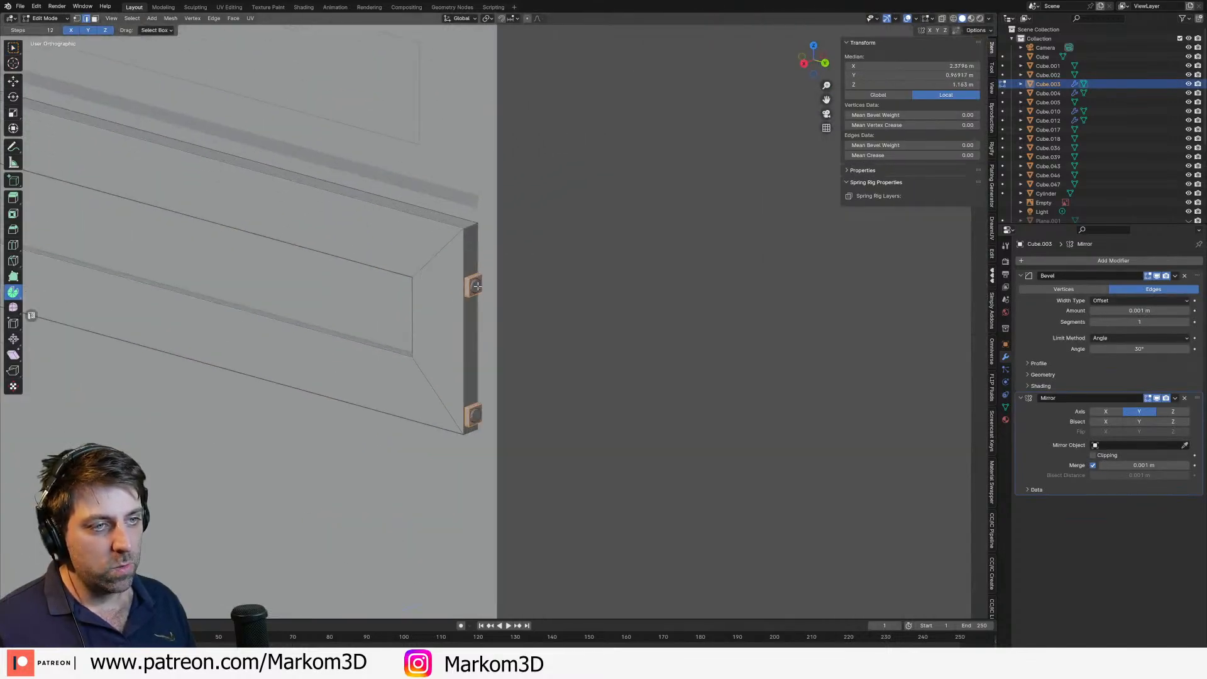
click(478, 415)
key(ctrl+l)
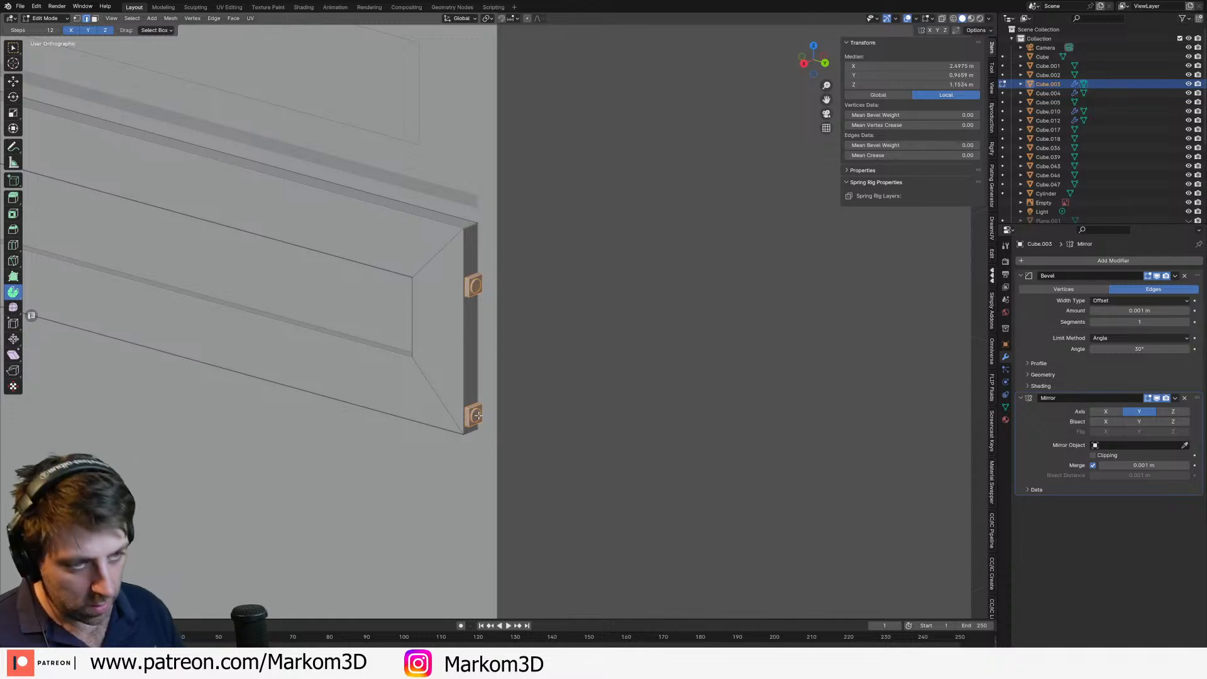
Step: Show the drawer fronts and their side bars in wireframe from the back orthographic view
key(KP_3)
key(KP_1)
key(ctrl+KP_3)
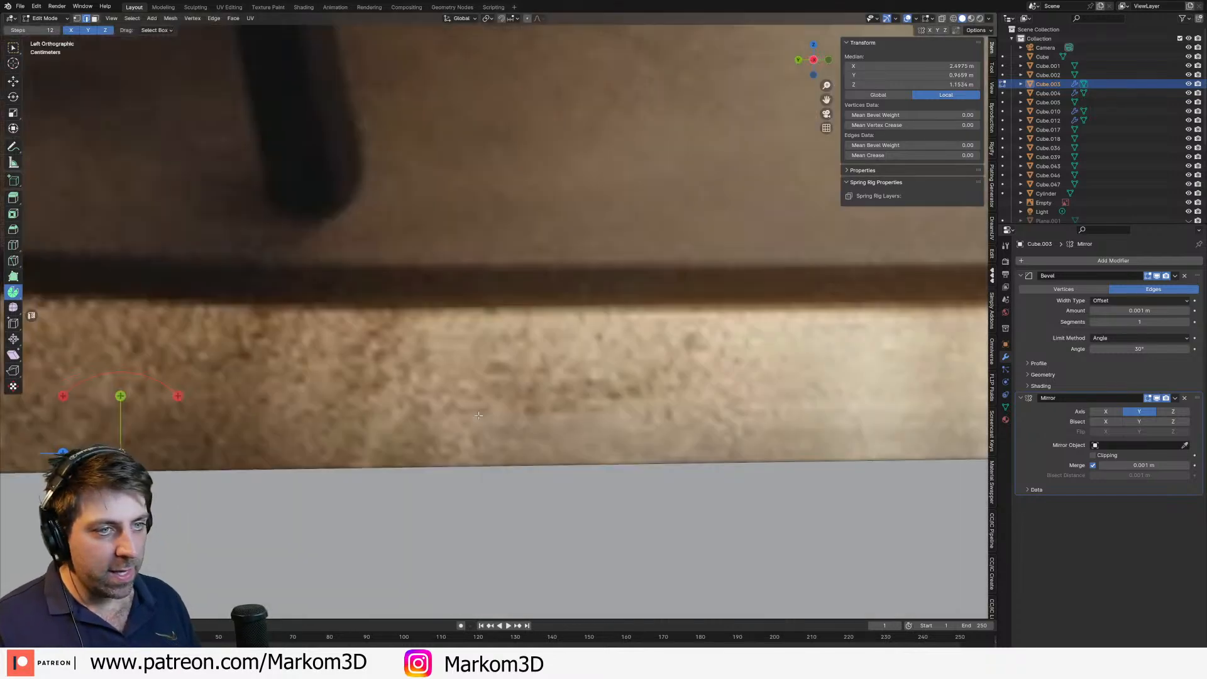
key(ctrl+KP_1)
key(z)
click(415, 410)
scroll(416, 408, down, 5)
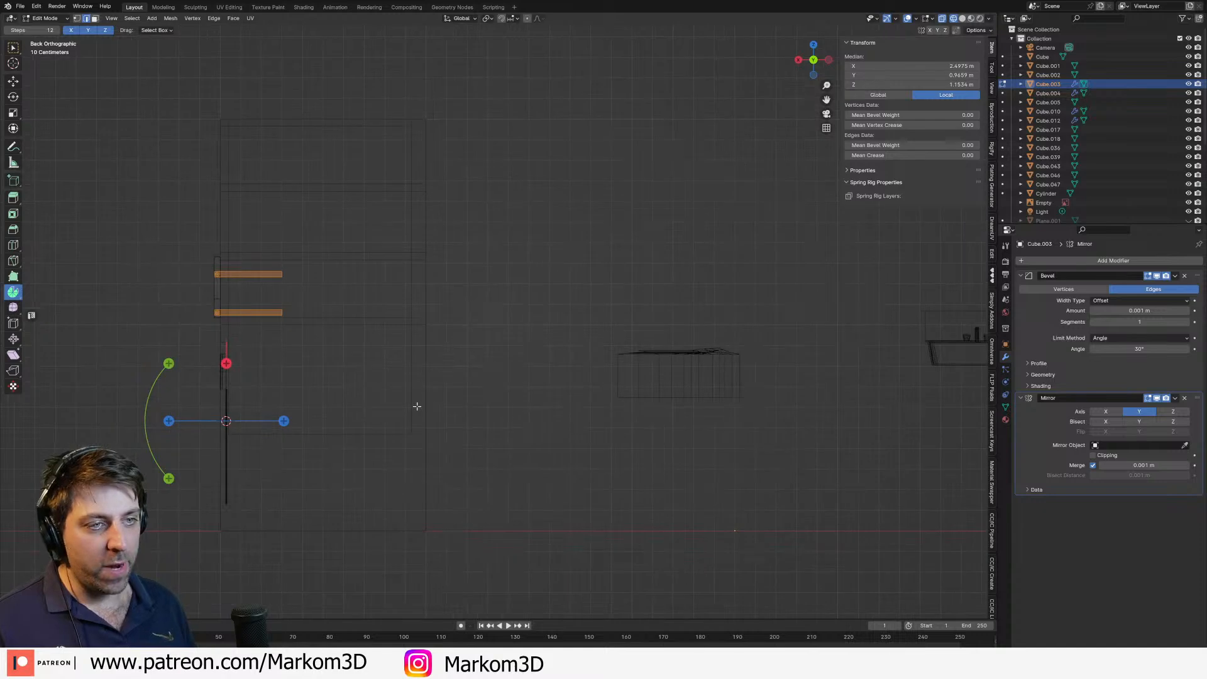
shift+middle_drag(229, 331, 424, 457)
scroll(376, 385, up, 6)
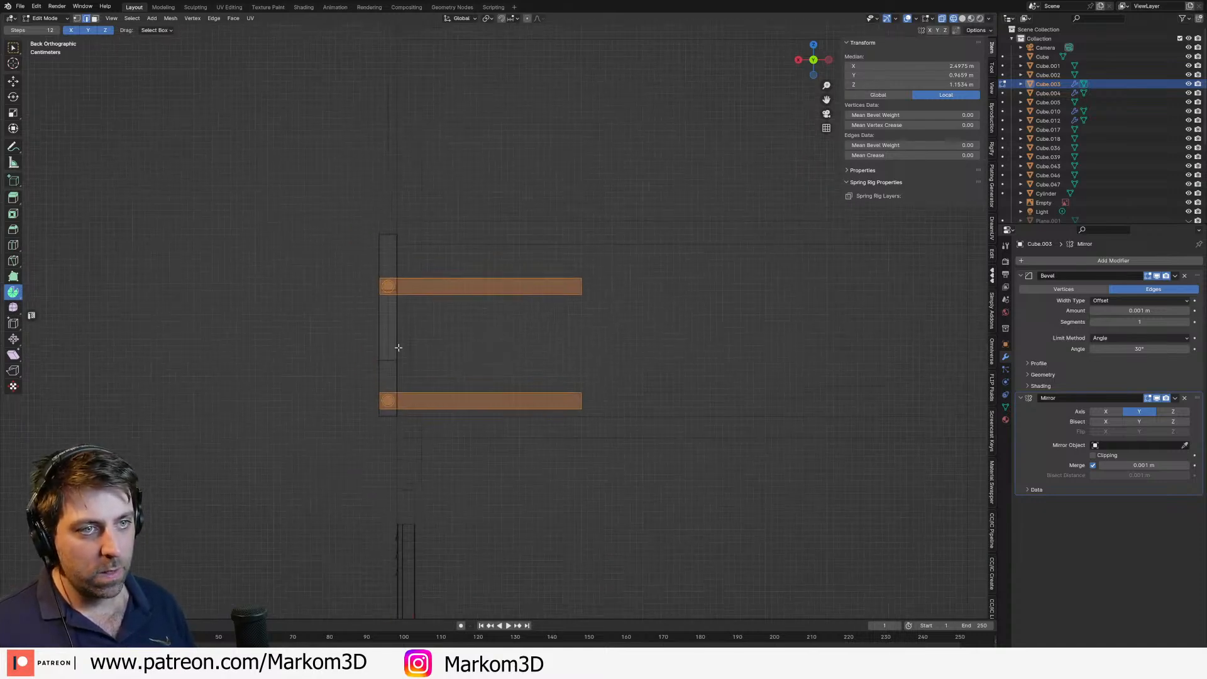
key(Tab)
key(Tab)
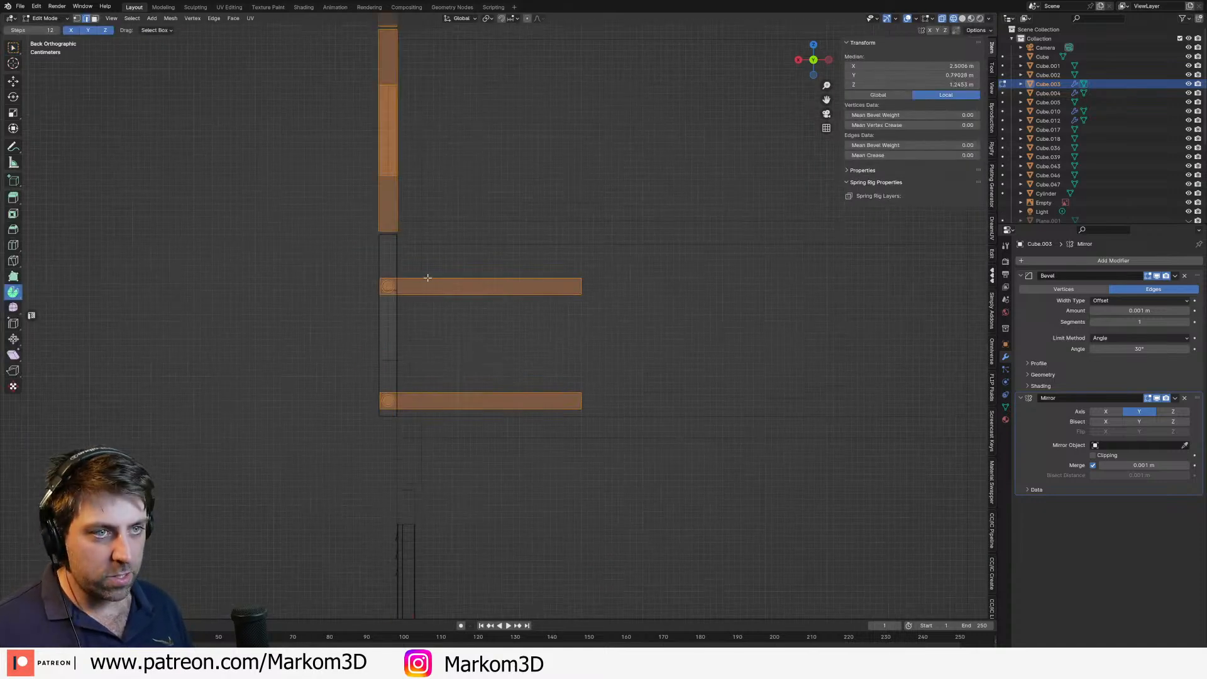
Step: Select only the lowest drawer's two linked side bars and duplicate them up about 0.3 m to the middle drawer
scroll(389, 286, up, 5)
click(398, 279)
shift+click(432, 268)
shift+middle_drag(401, 560, 407, 501)
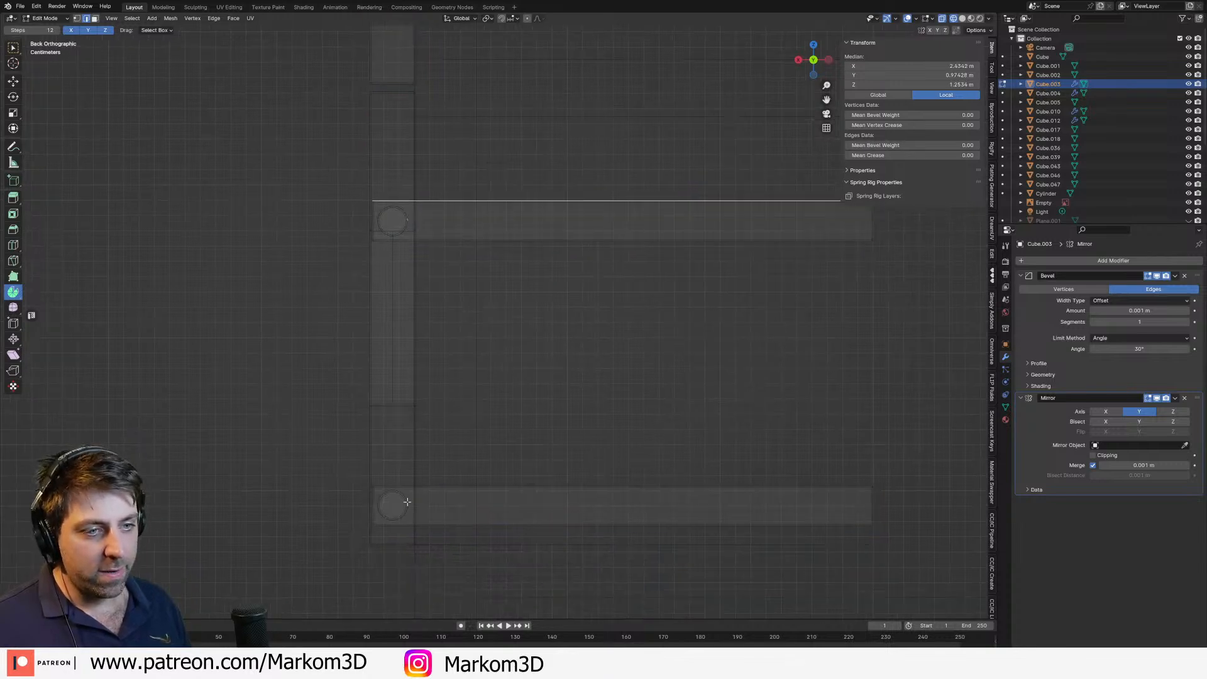
shift+click(397, 501)
shift+click(466, 496)
shift+click(409, 498)
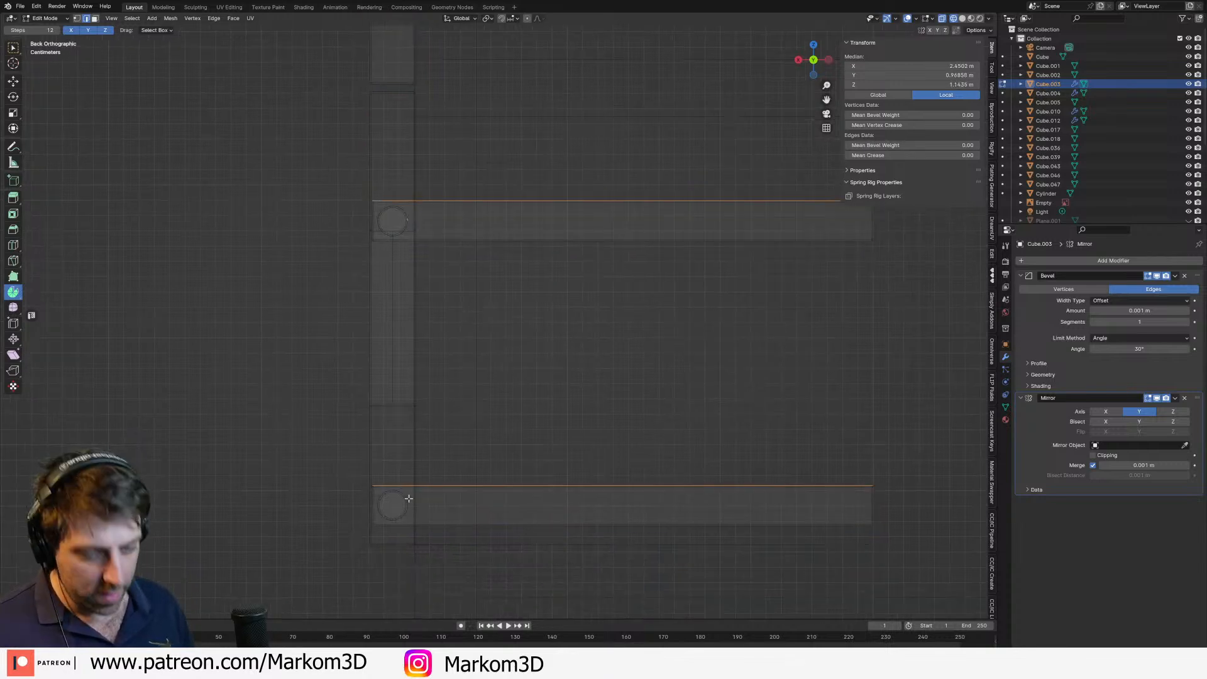
key(ctrl+l)
scroll(409, 499, down, 5)
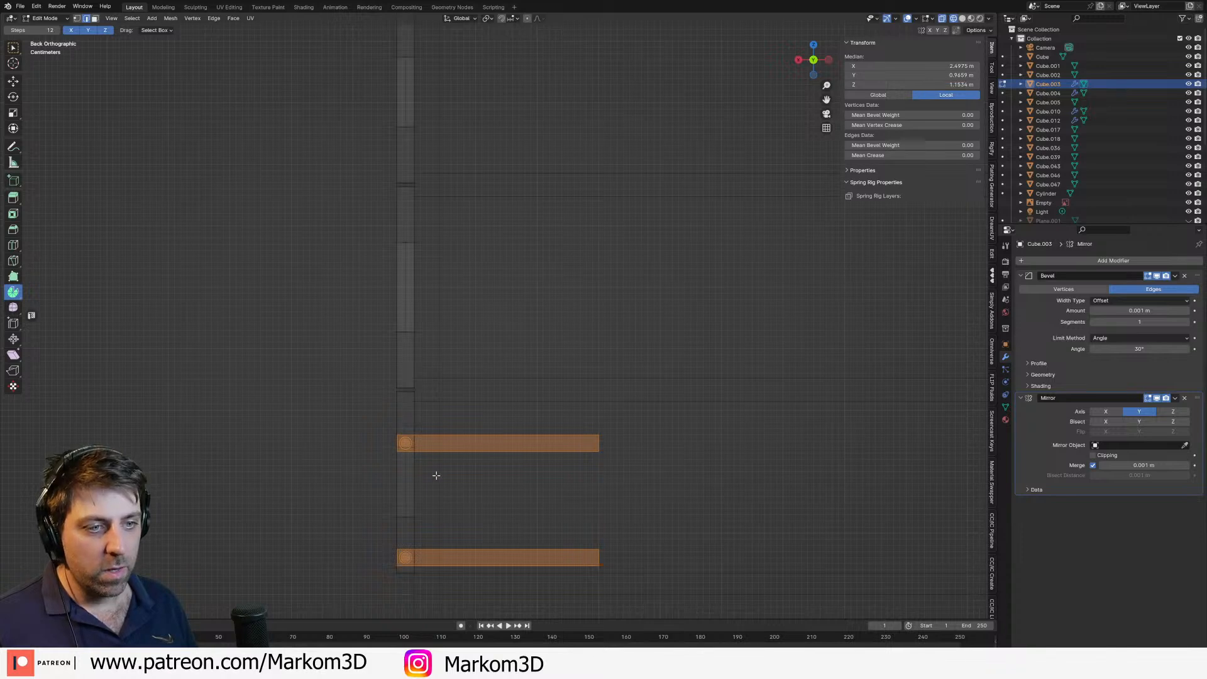
key(shift+d)
key(z)
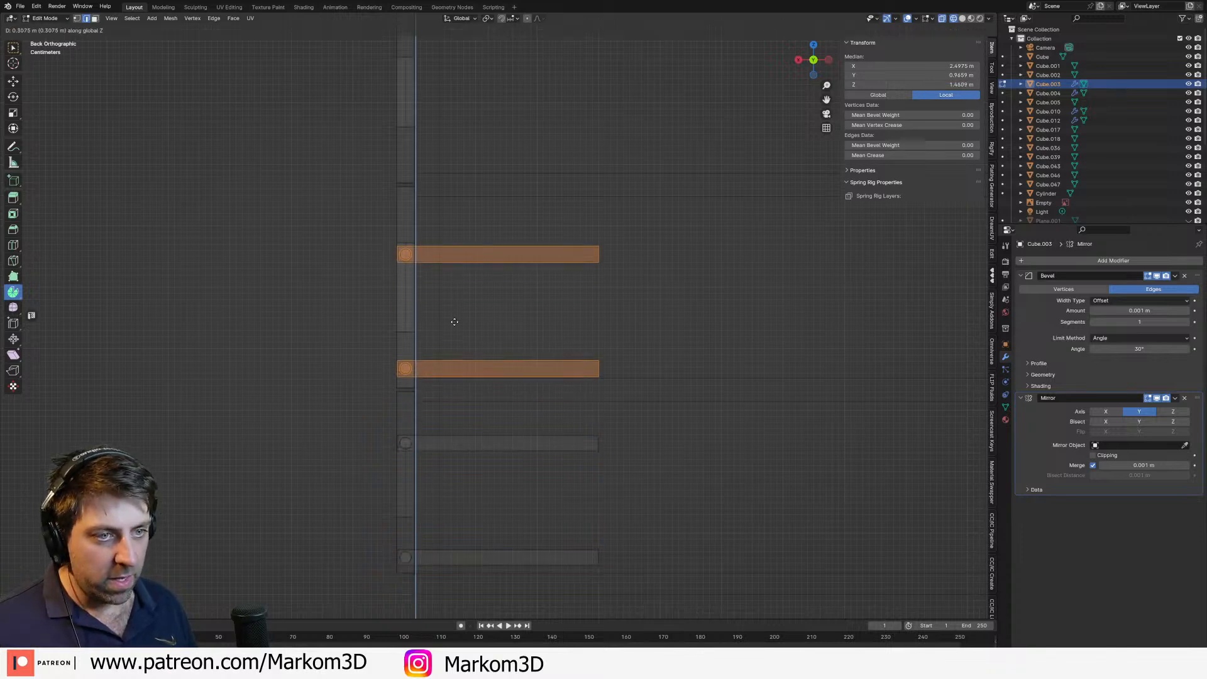
click(472, 357)
Step: Duplicate the side bars up about 0.34 m to the top drawer and return to Object Mode in solid shading
shift+middle_drag(417, 257, 423, 357)
key(shift+d)
key(z)
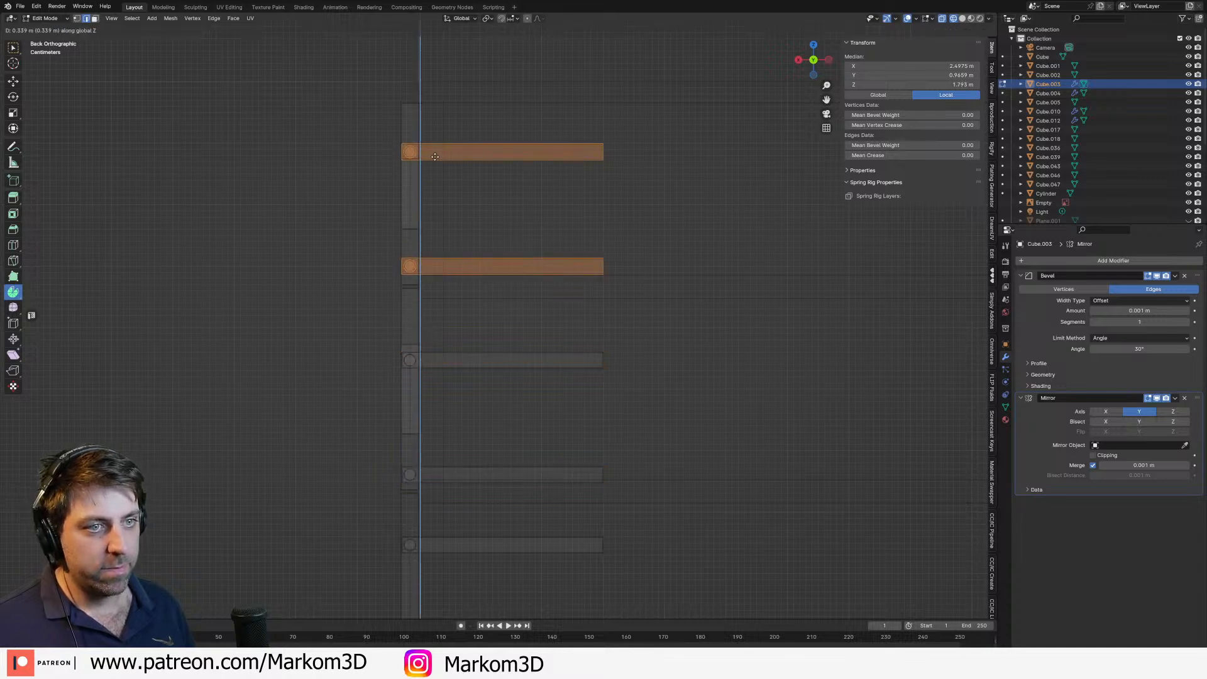
click(435, 161)
scroll(431, 335, down, 5)
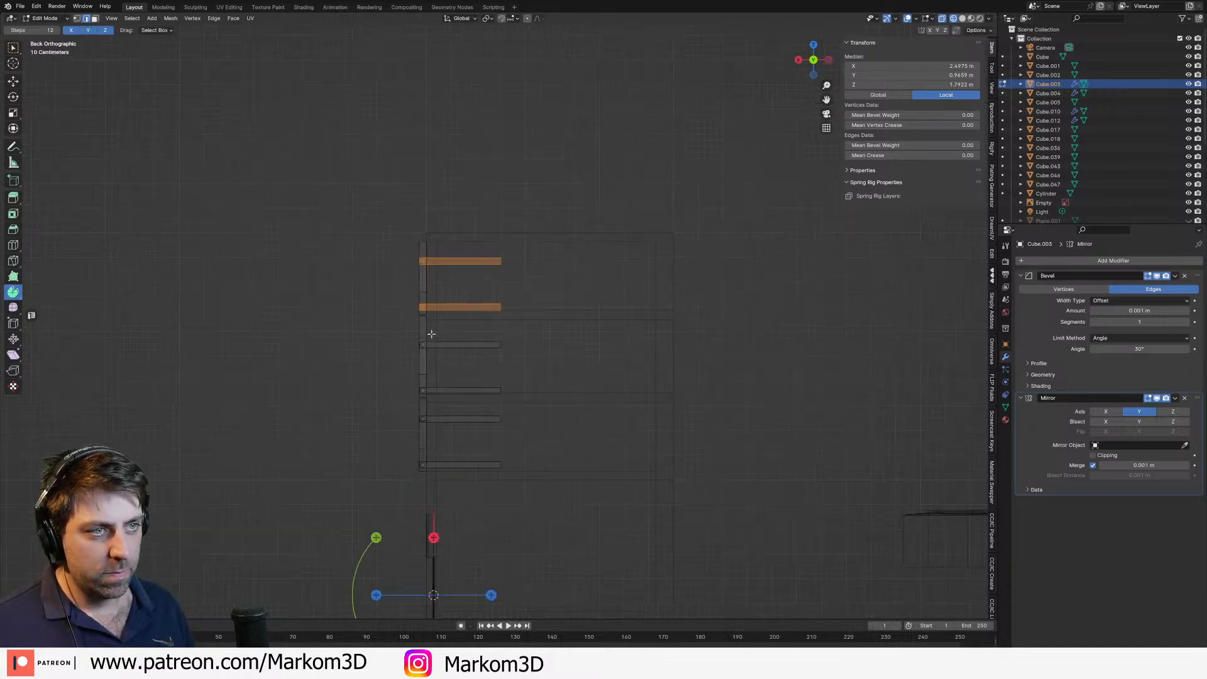
key(shift+z)
scroll(352, 349, down, 4)
middle_drag(352, 349, 482, 378)
key(Tab)
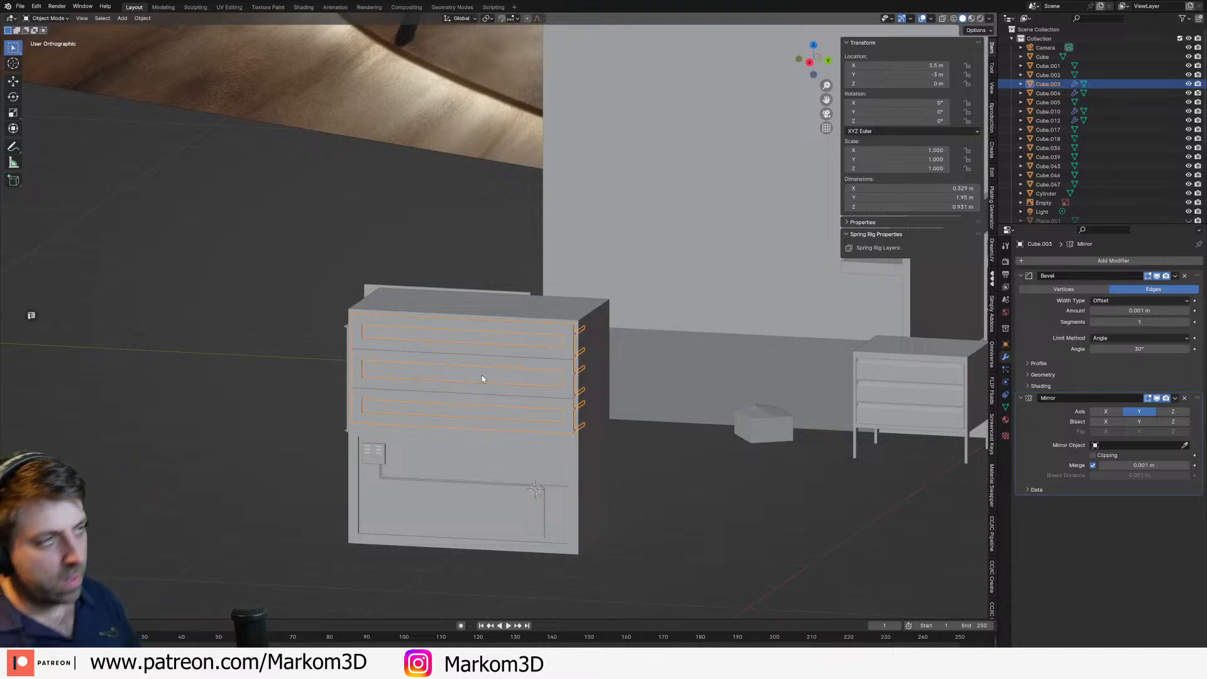
middle_drag(482, 379, 601, 406)
scroll(557, 426, up, 4)
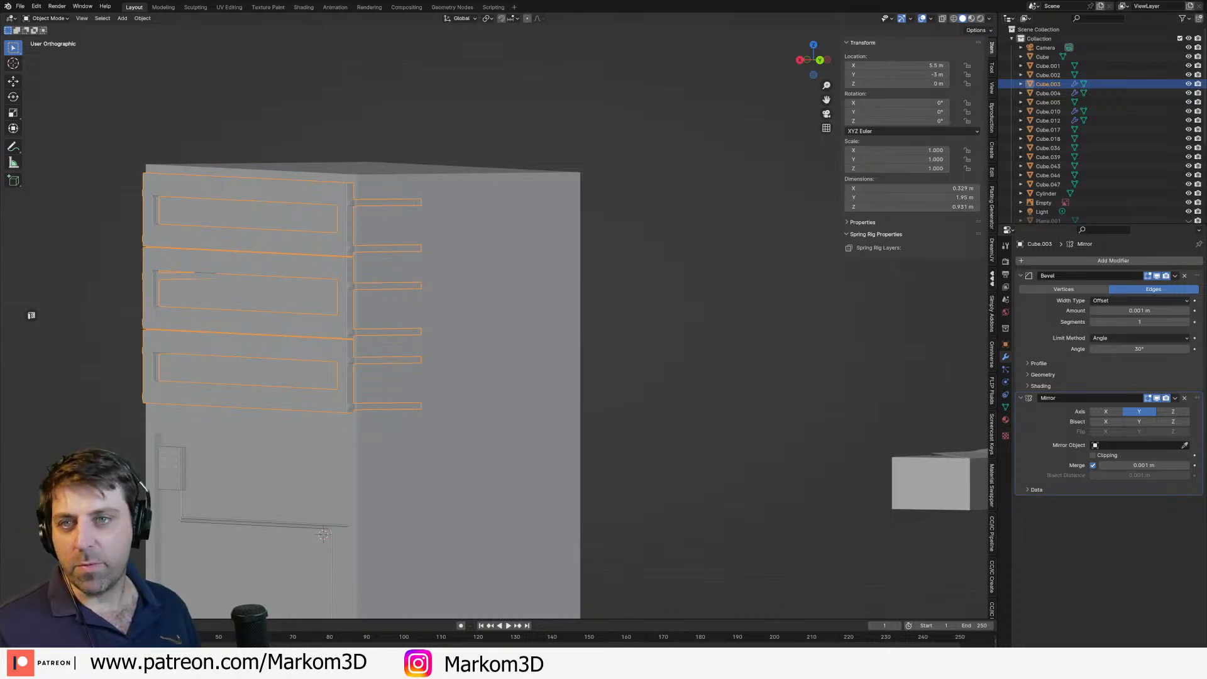
Step: Switch to Chrome, look through the "fisher price dryer" search results for dryer references, and close the browser
key(alt+Tab)
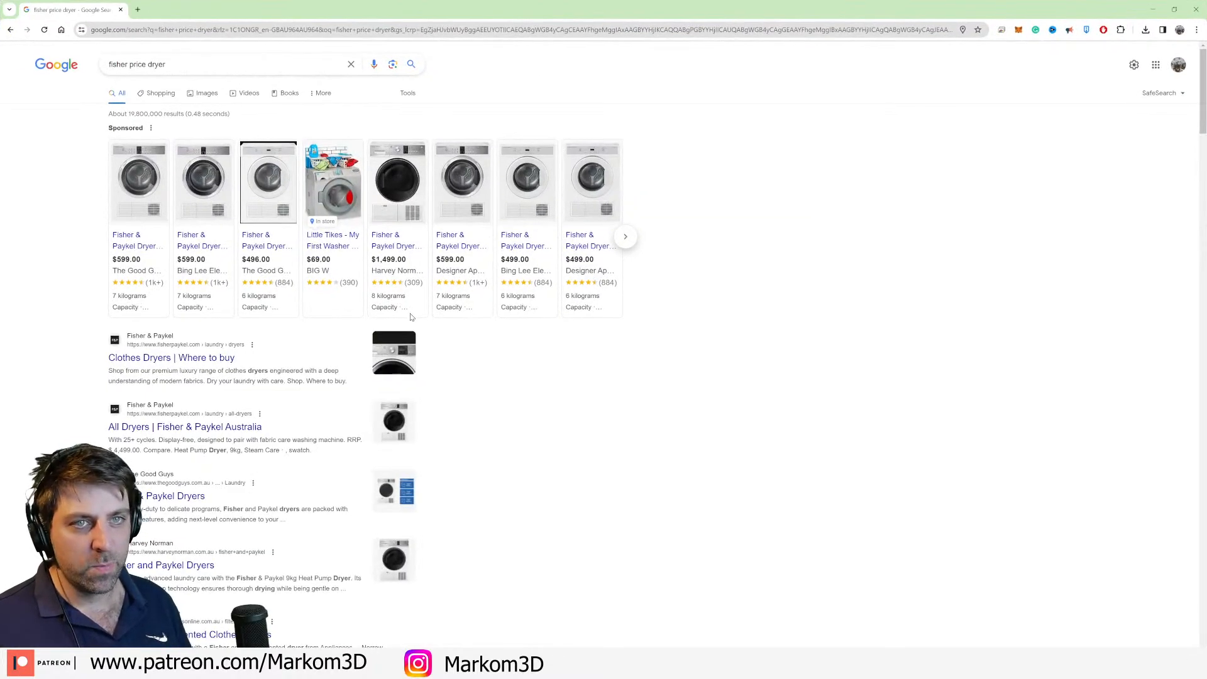
key(alt+Tab)
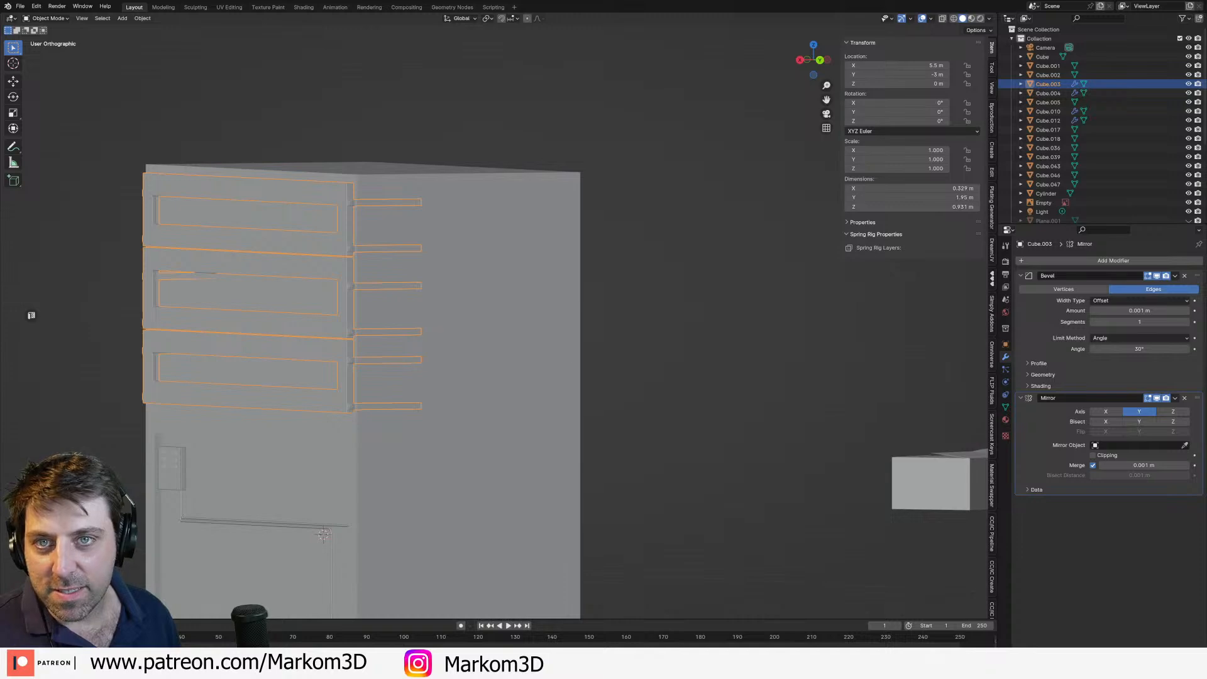
drag(0, 13, 579, 13)
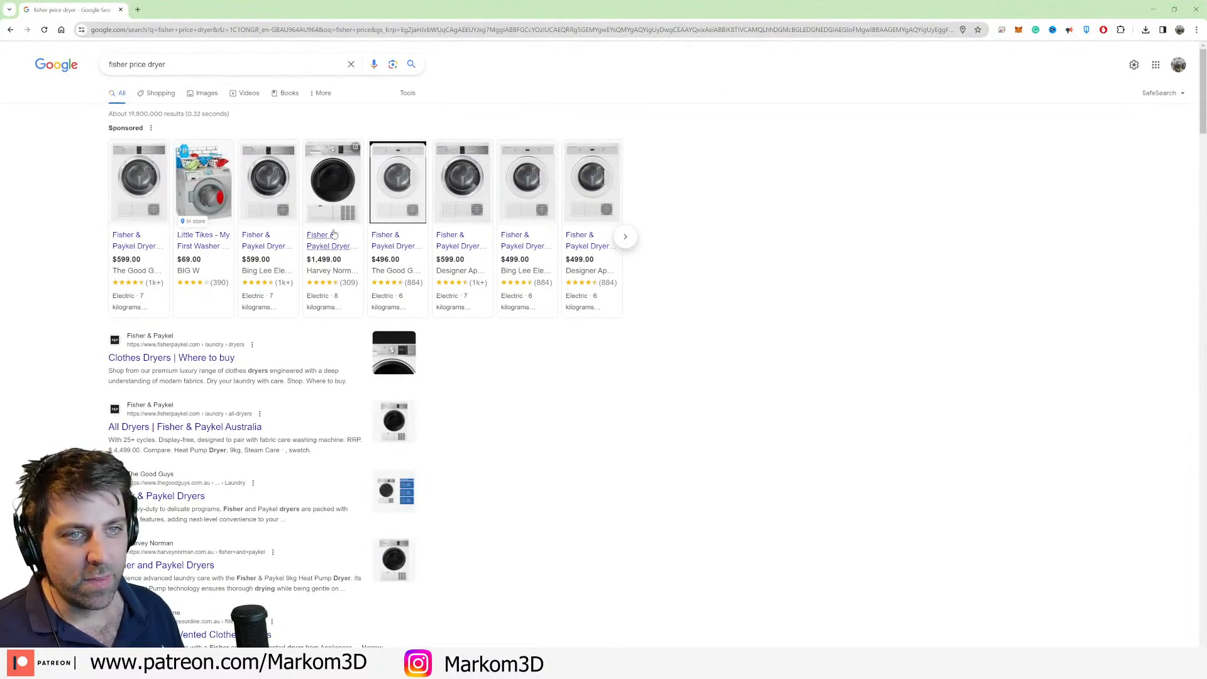
scroll(405, 398, down, 8)
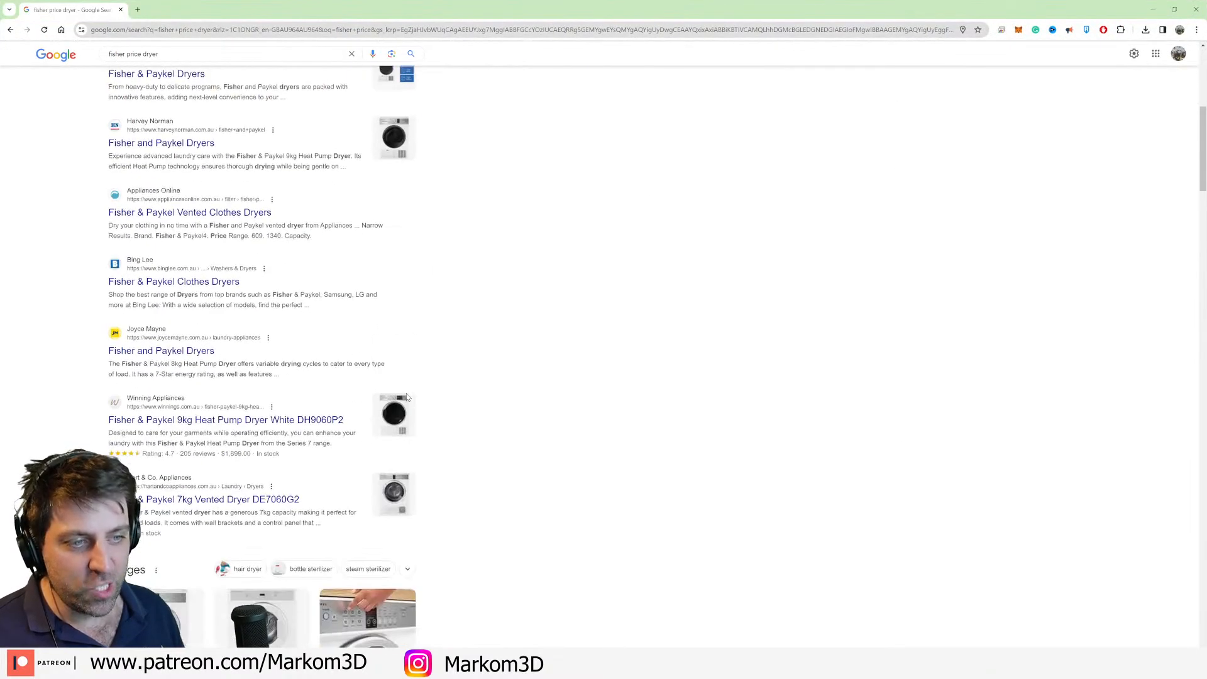
scroll(406, 398, down, 3)
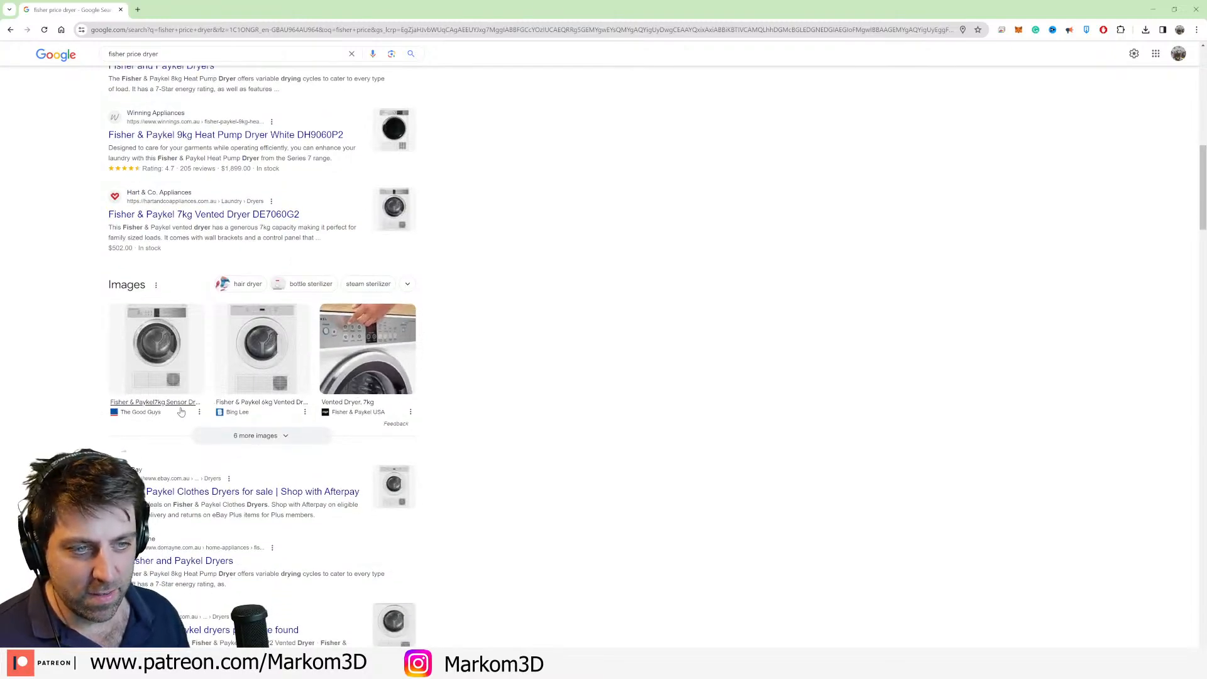
scroll(227, 403, up, 11)
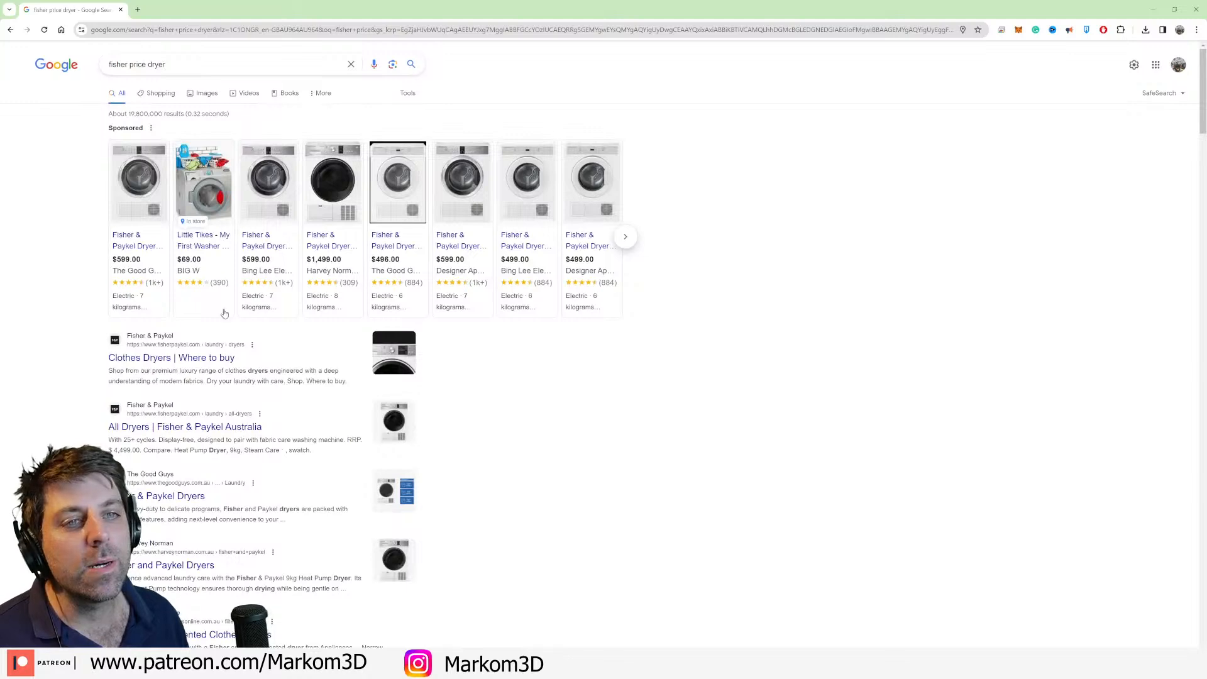
click(1198, 10)
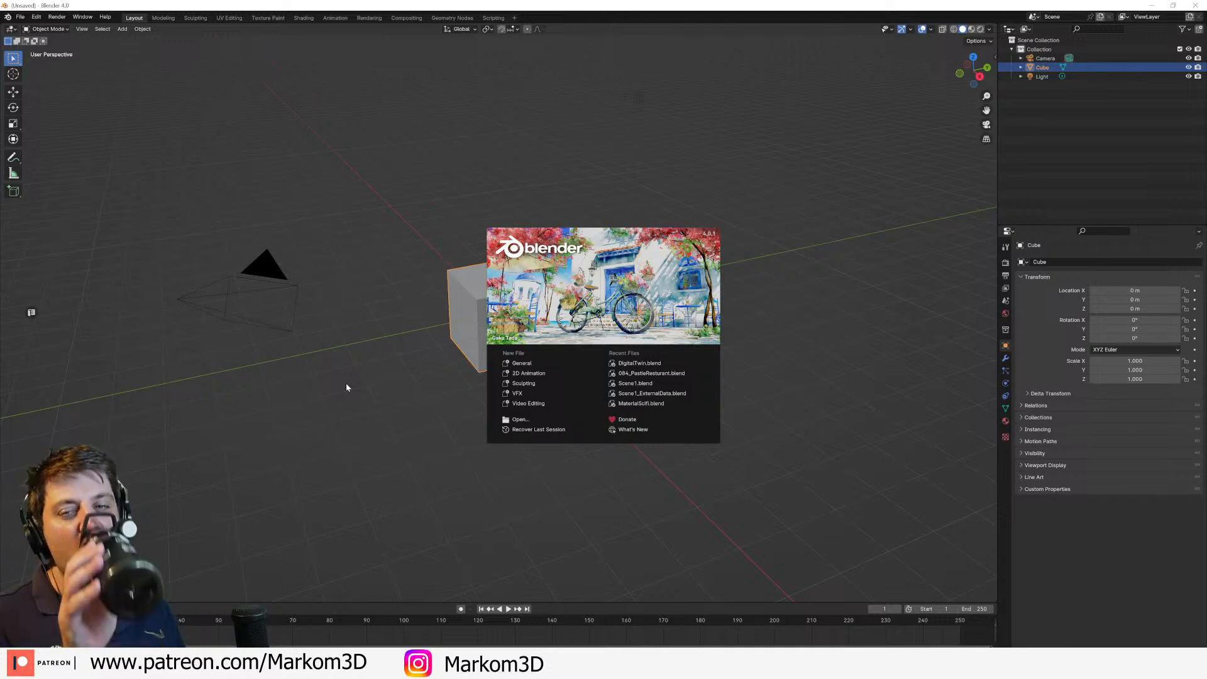
Step: Delete all default objects from the new scene and show it in top orthographic view
click(346, 340)
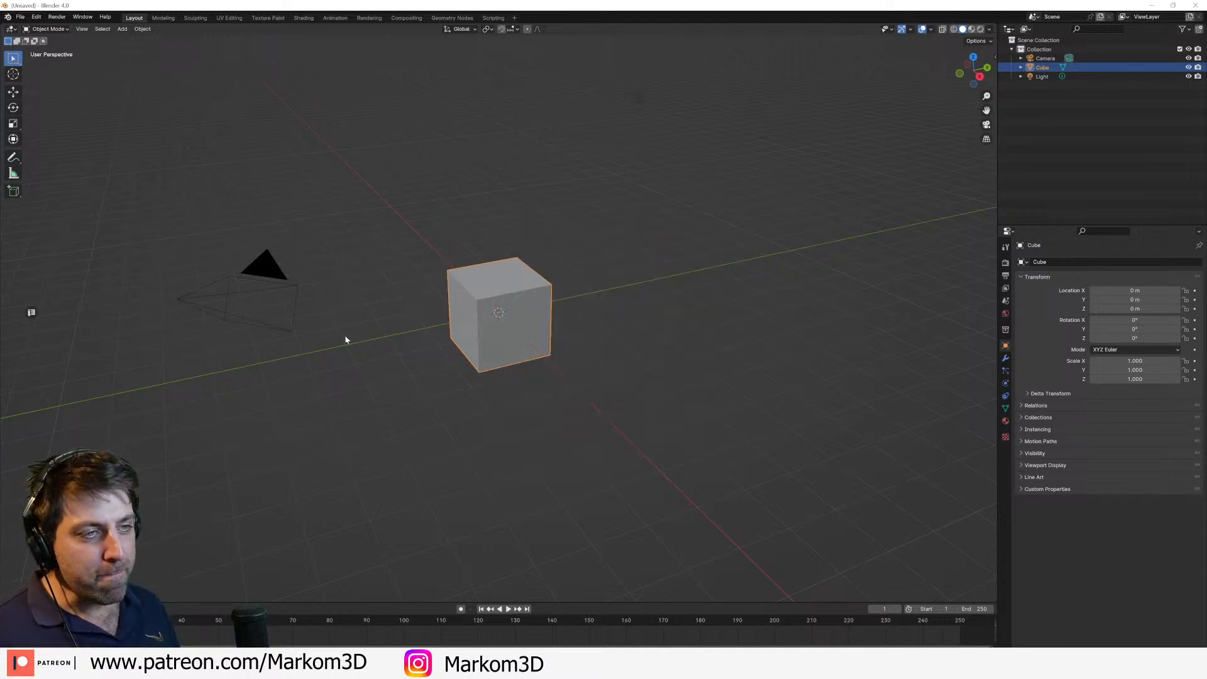
key(KP_7)
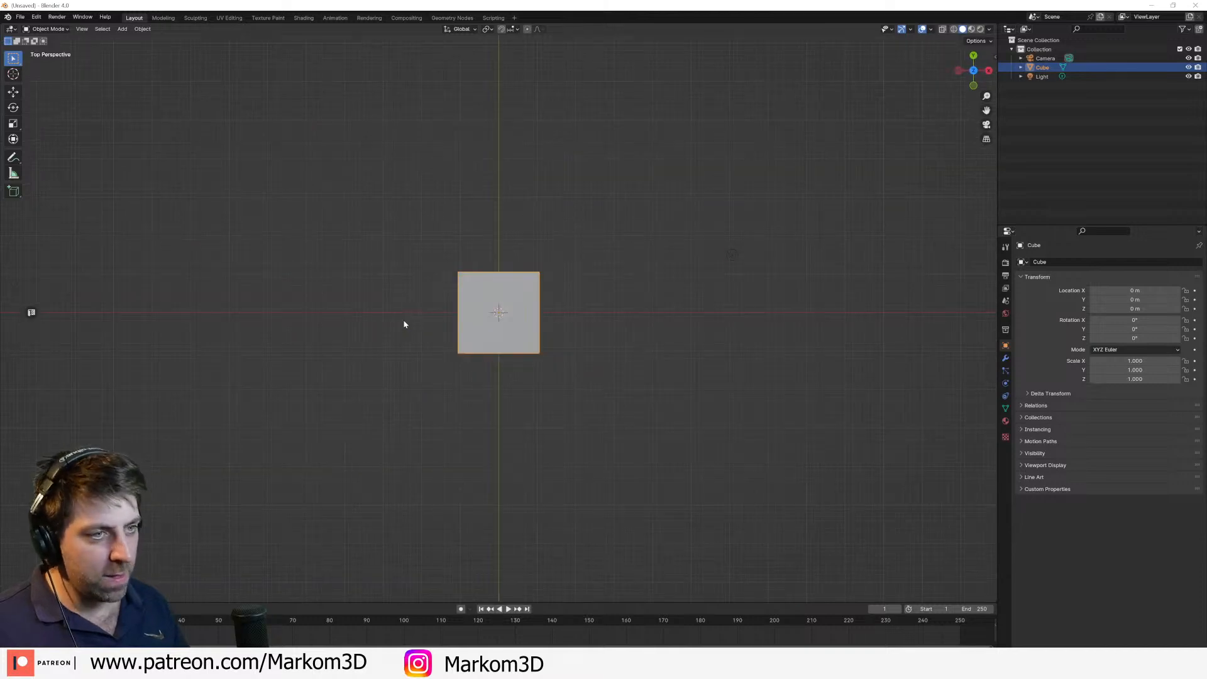
key(a)
key(KP_5)
key(Delete)
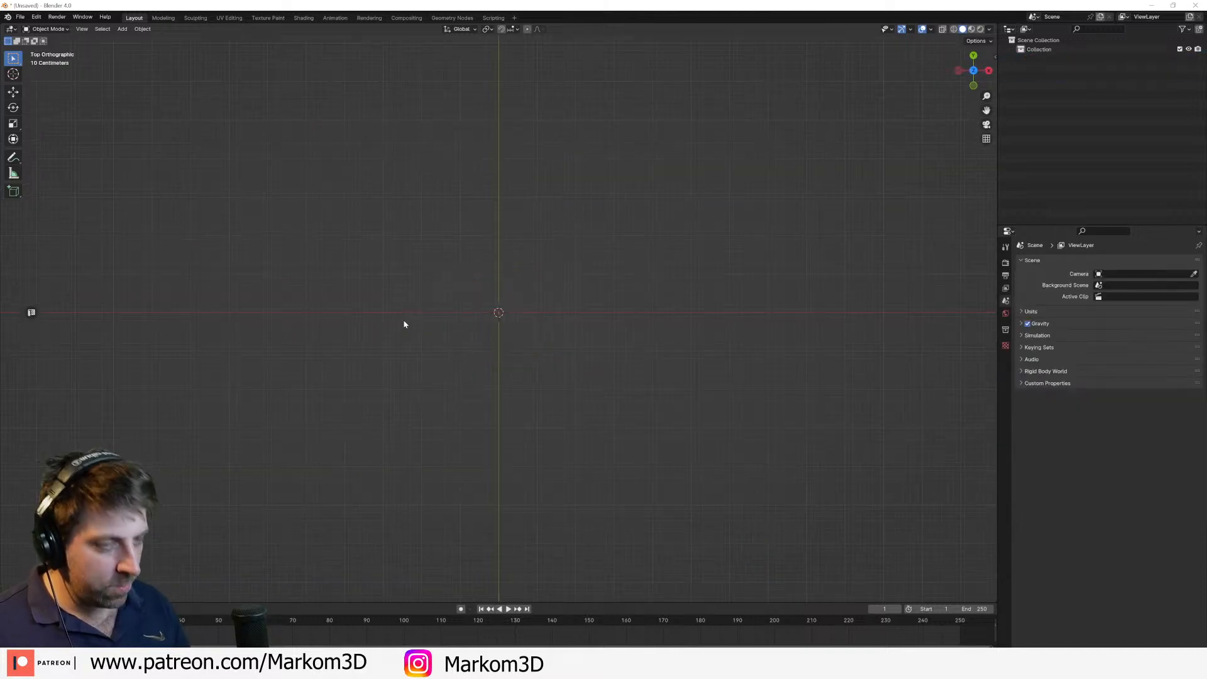
Step: Add a text object at the origin and replace its default wording with "strami industries"
key(shift+a)
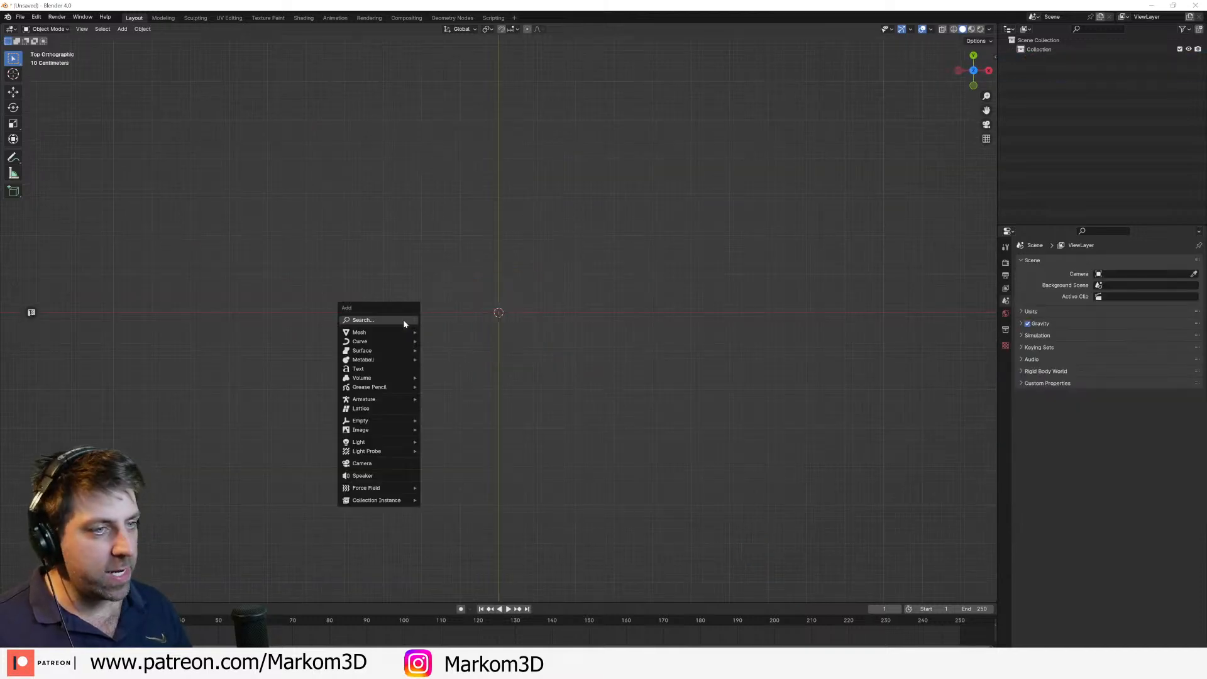
click(387, 368)
key(KP_Decimal)
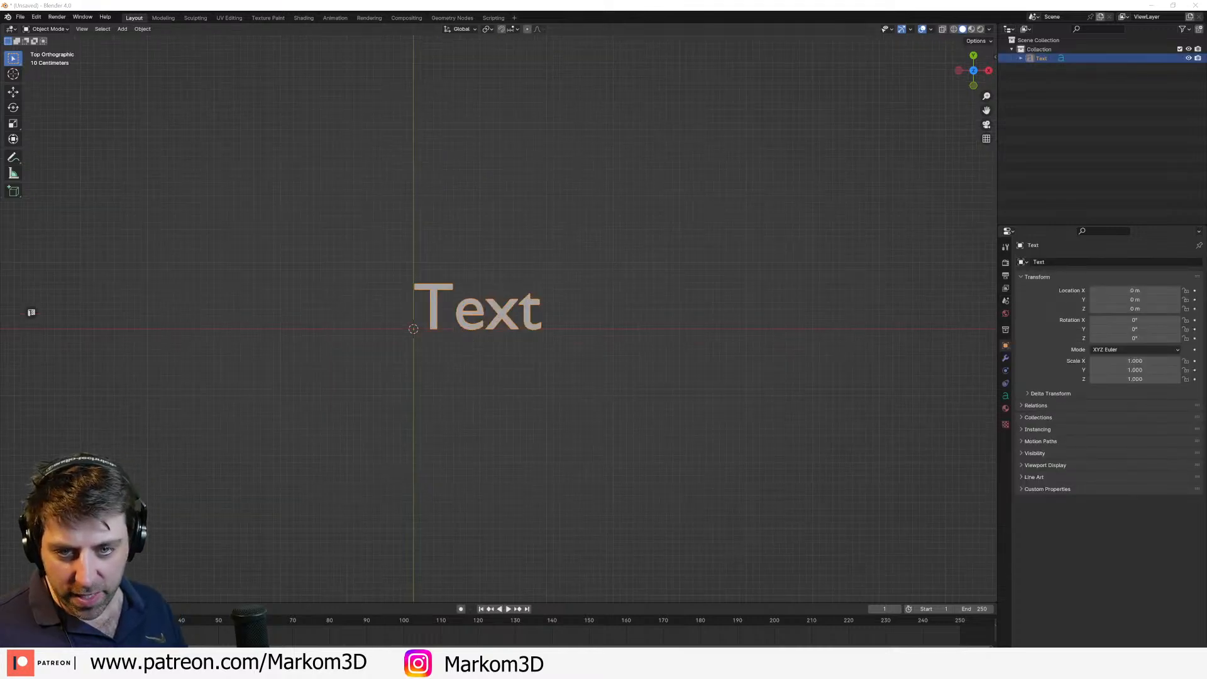
key(Tab)
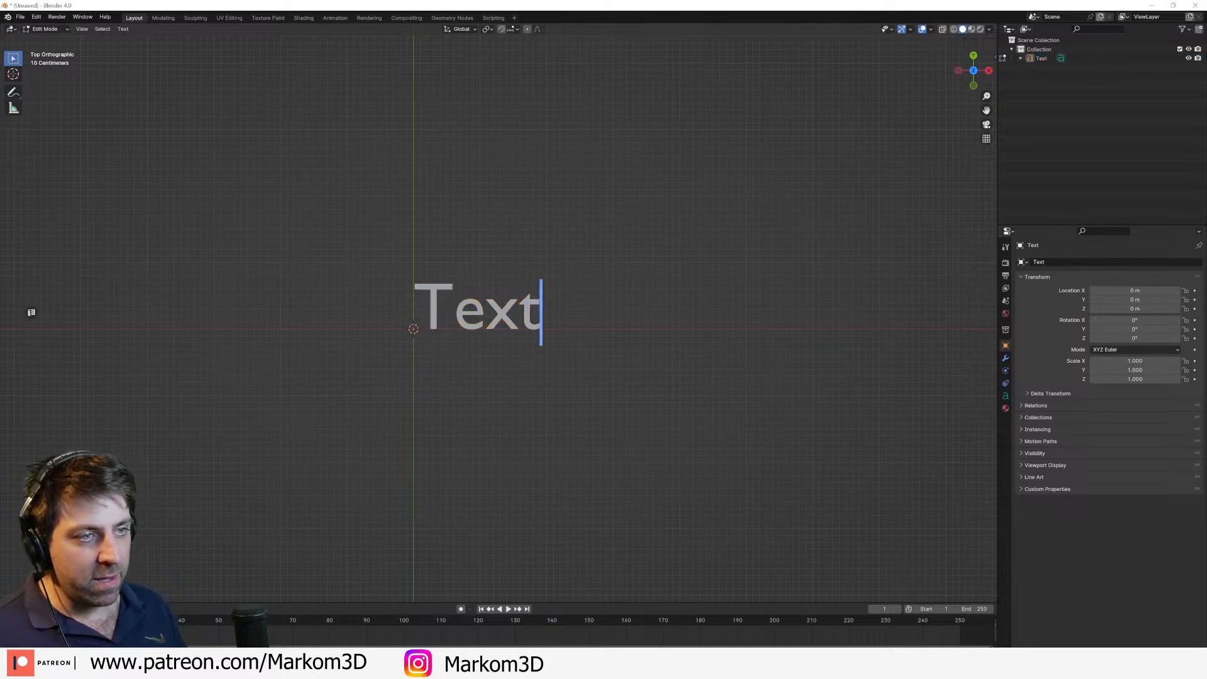
key(BackSpace)
key(BackSpace)
key(BackSpace)
key(BackSpace)
text(strami industries)
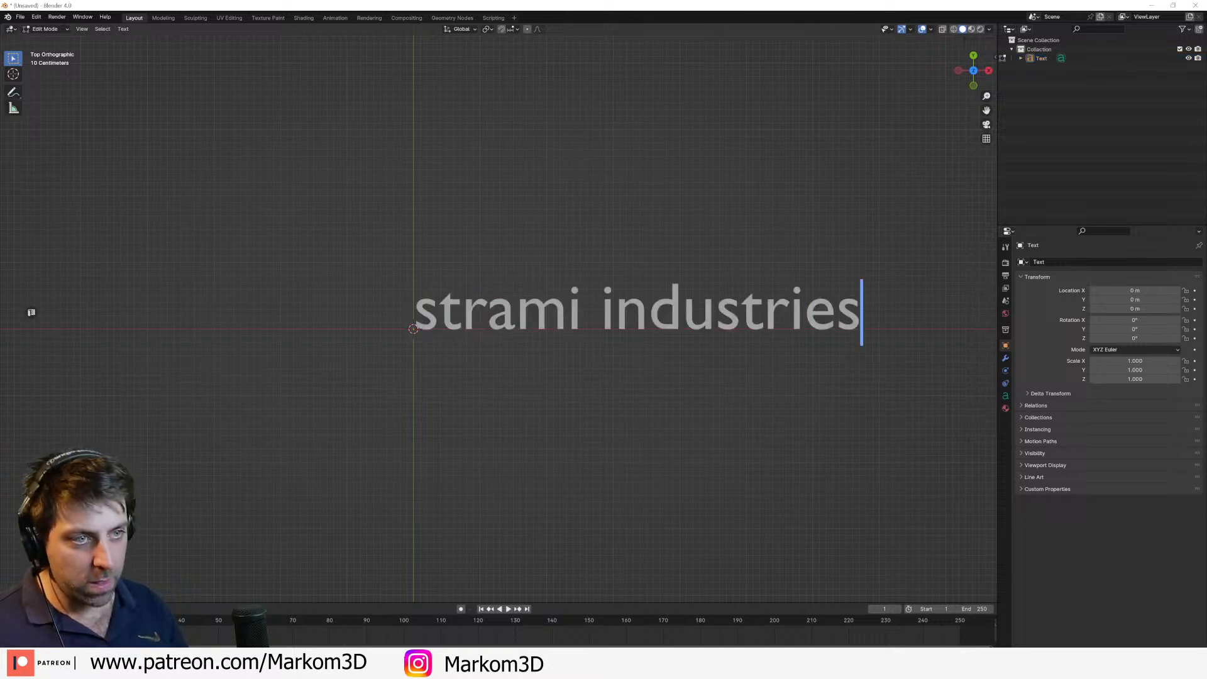
Step: Capitalize both words of the text as "Strami Industries" and return to Object Mode
key(Home)
key(Right)
key(BackSpace)
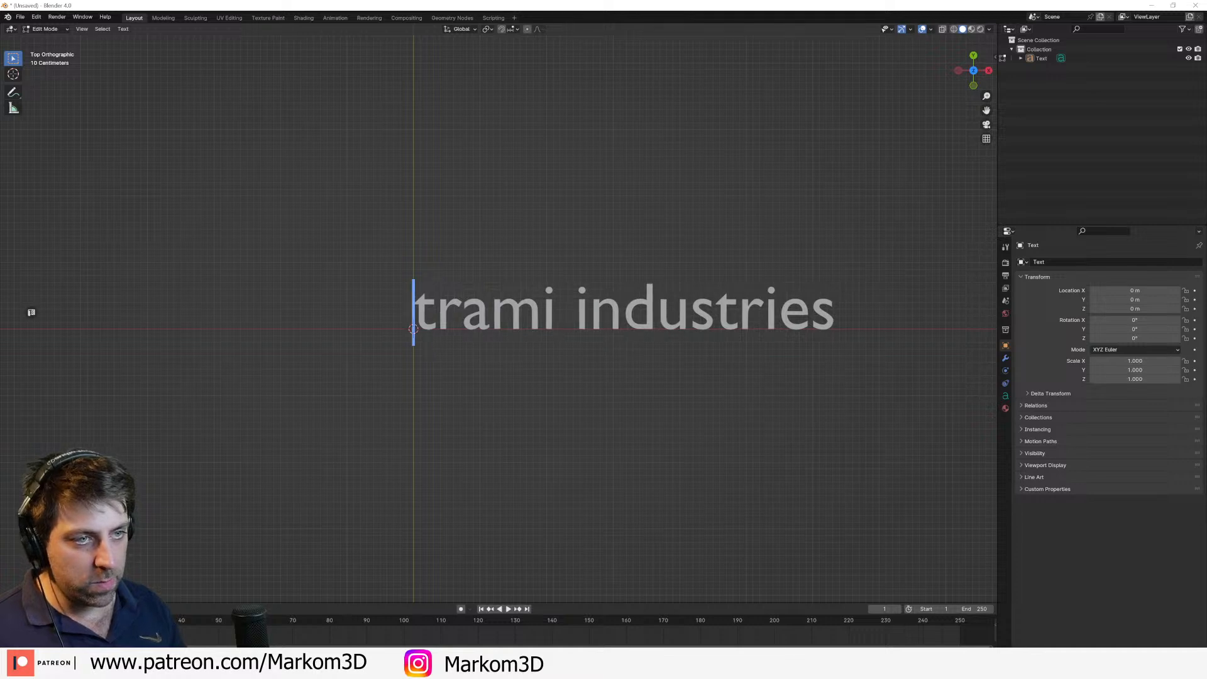
text(S)
key(Right)
key(Right)
key(Right)
key(Right)
key(Right)
key(Right)
key(Right)
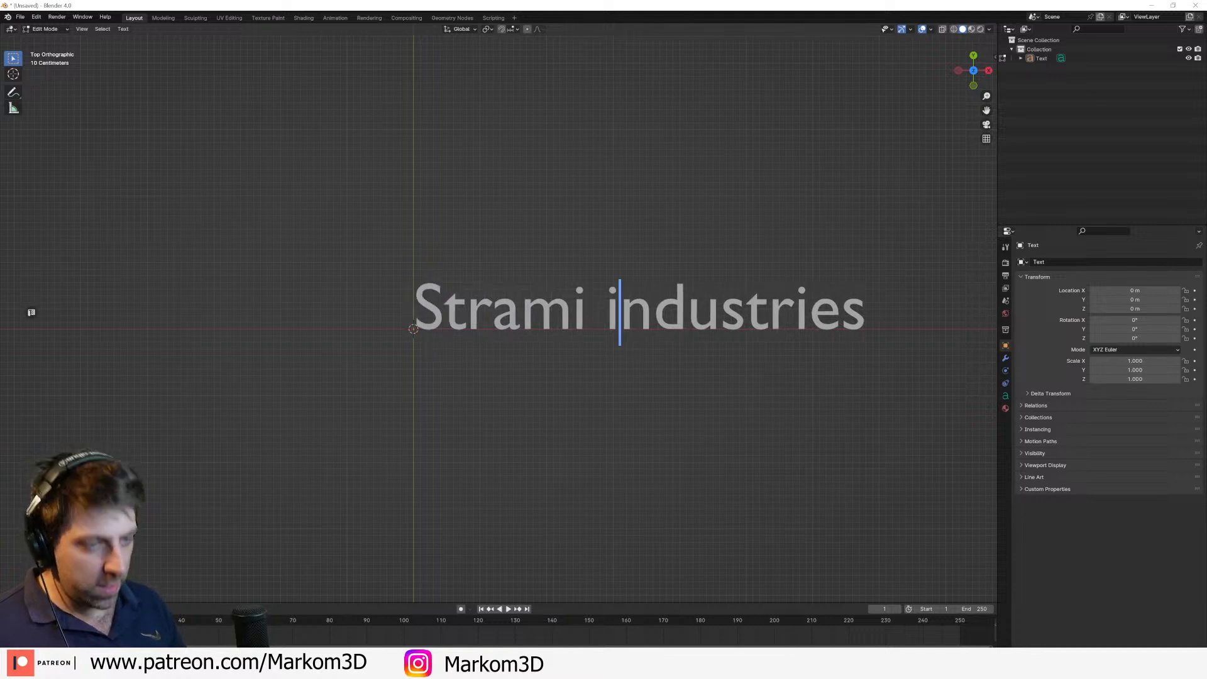
key(BackSpace)
text(I)
key(Tab)
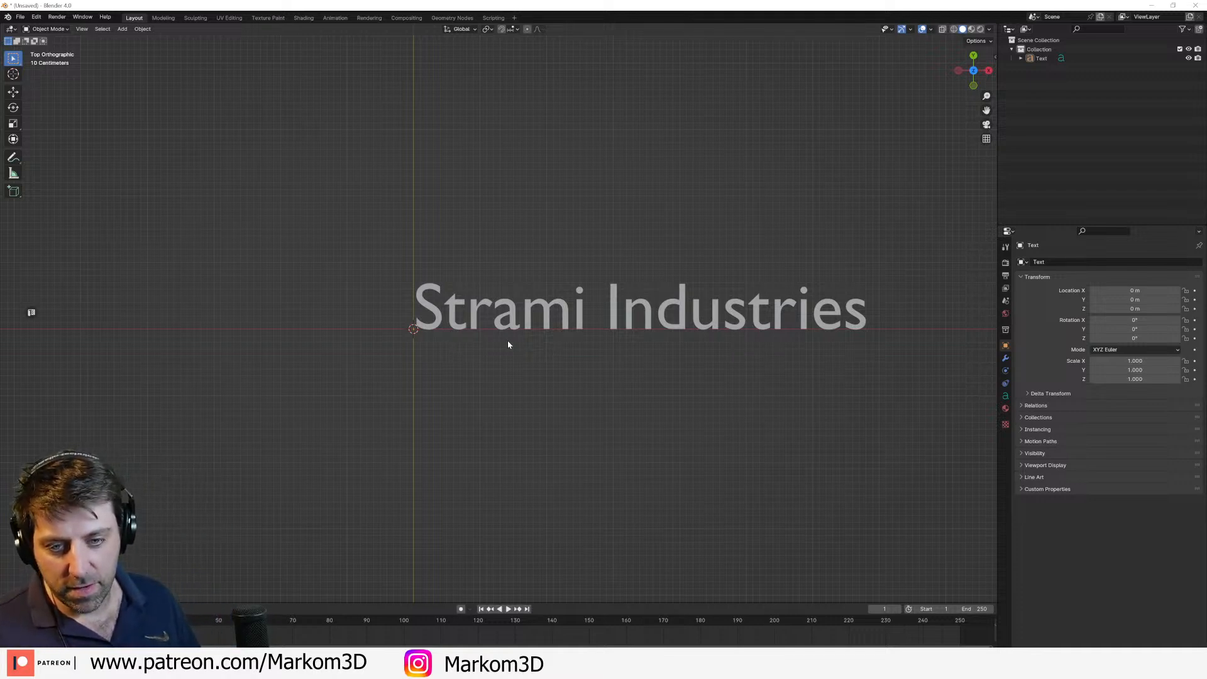
Step: Load Haettenschweiler Regular from the Windows fonts folder as the text's regular font
shift+middle_drag(508, 344, 434, 323)
click(454, 321)
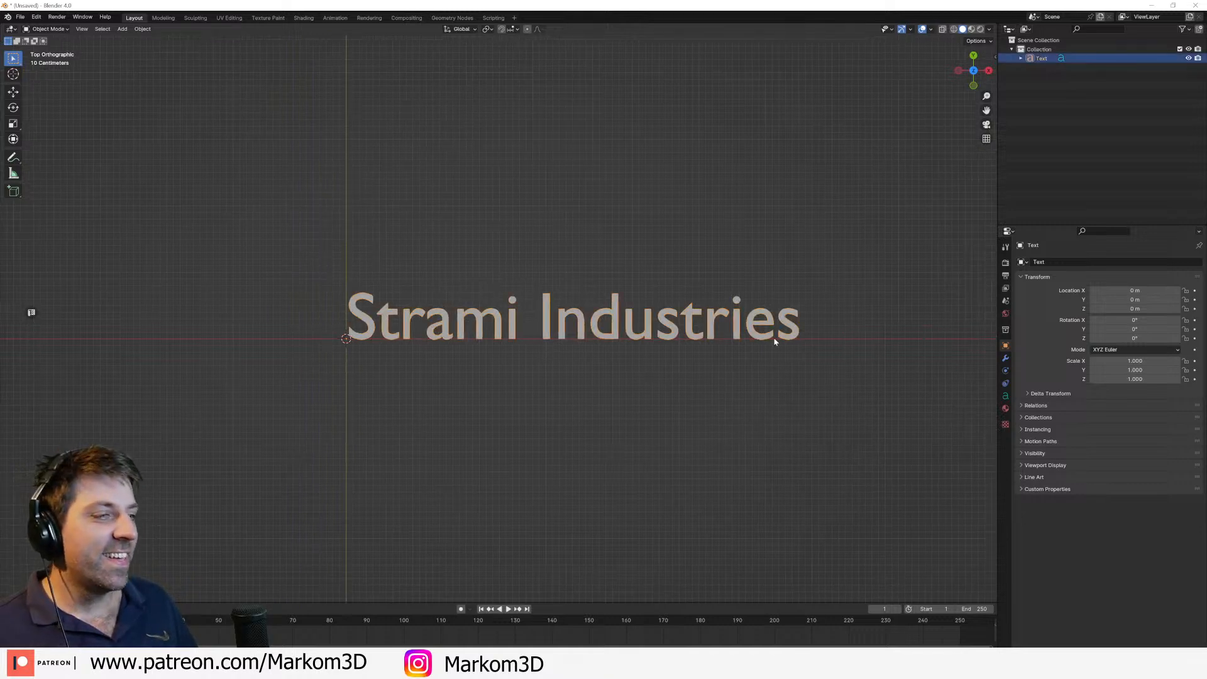
click(1006, 395)
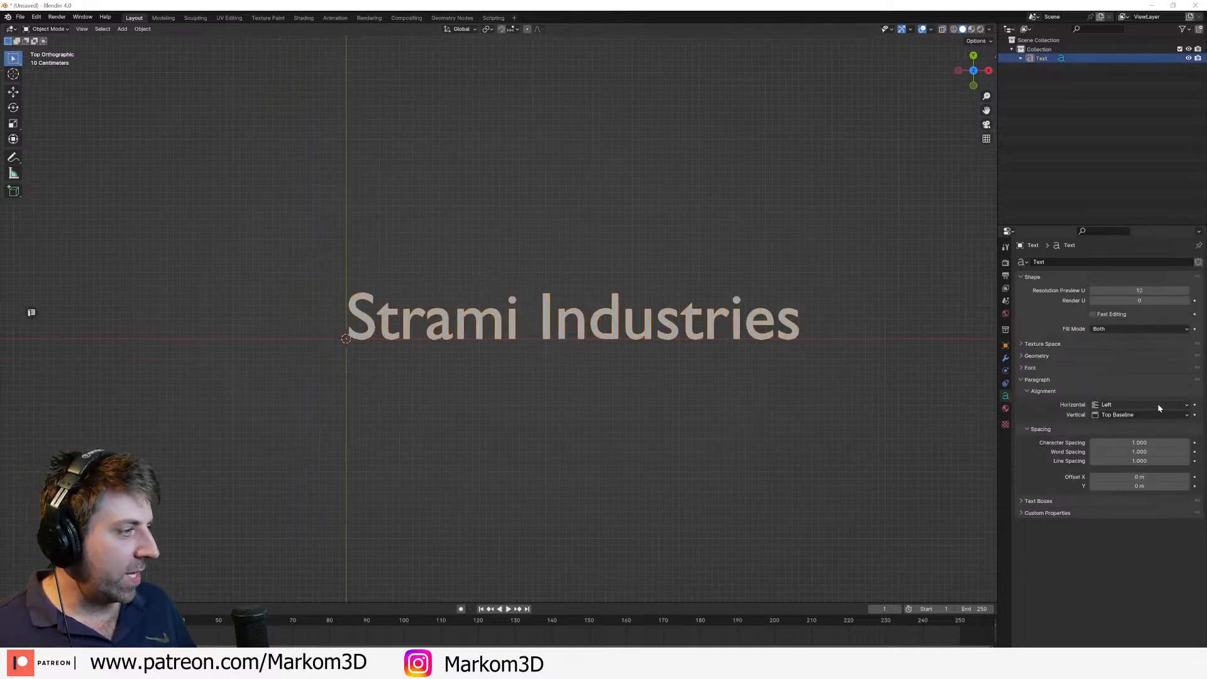
click(1169, 367)
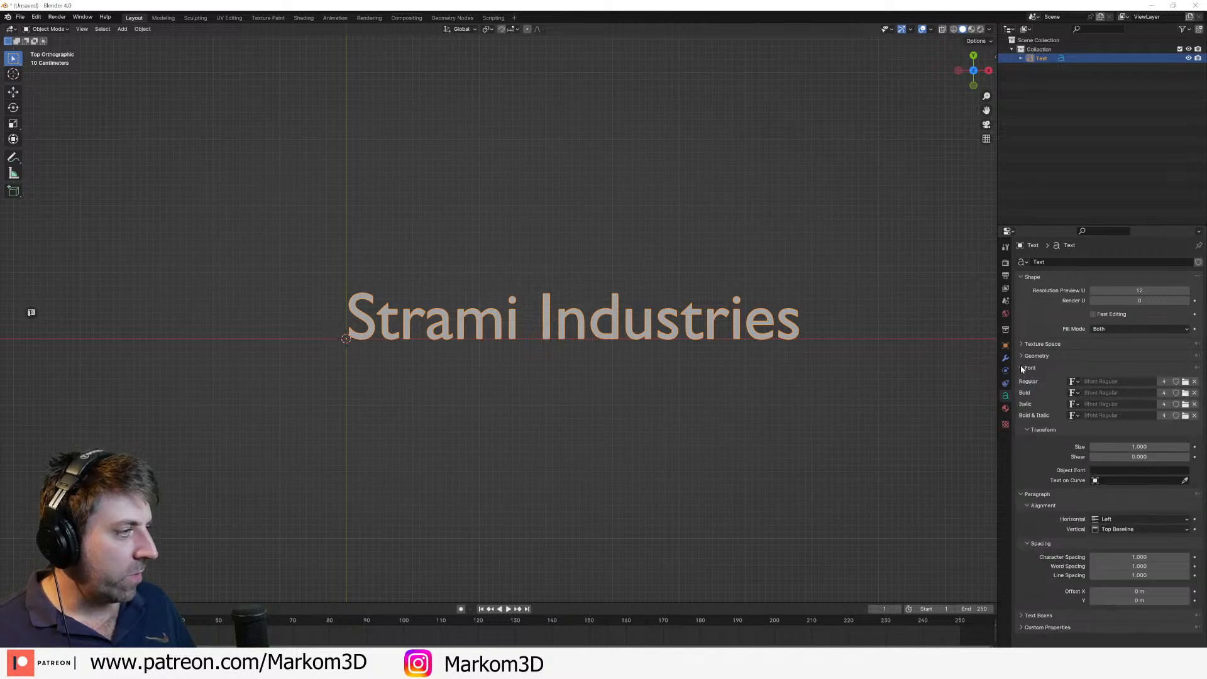
click(1186, 382)
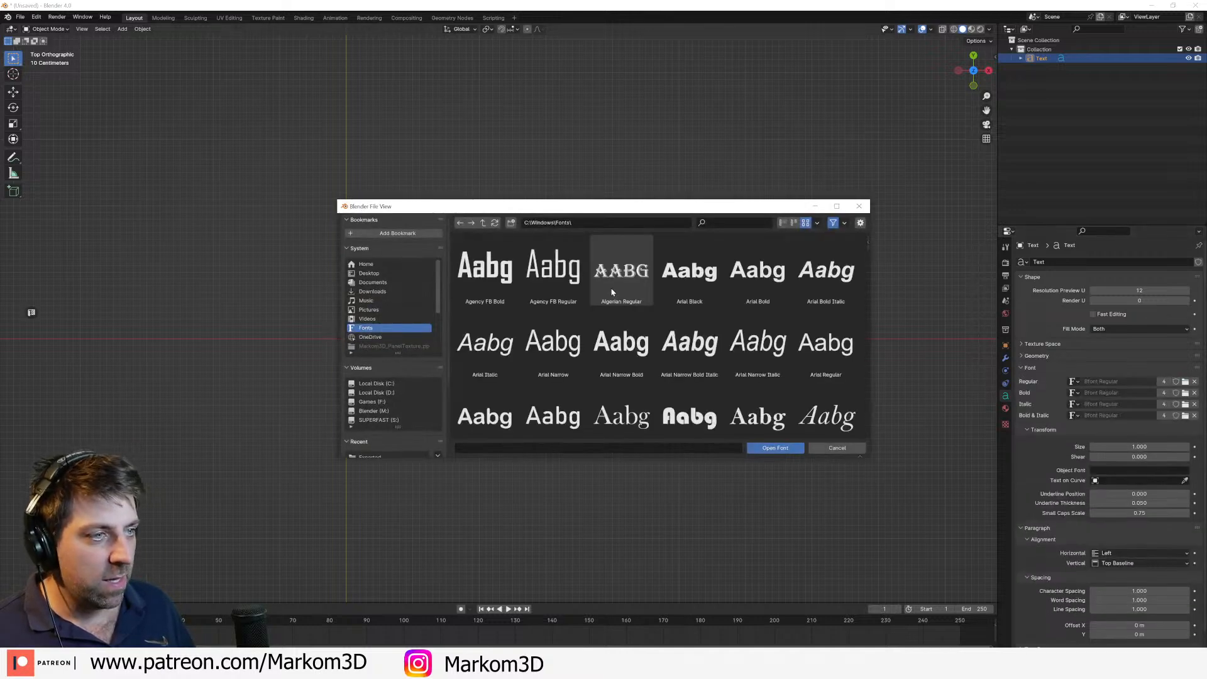
scroll(624, 305, down, 15)
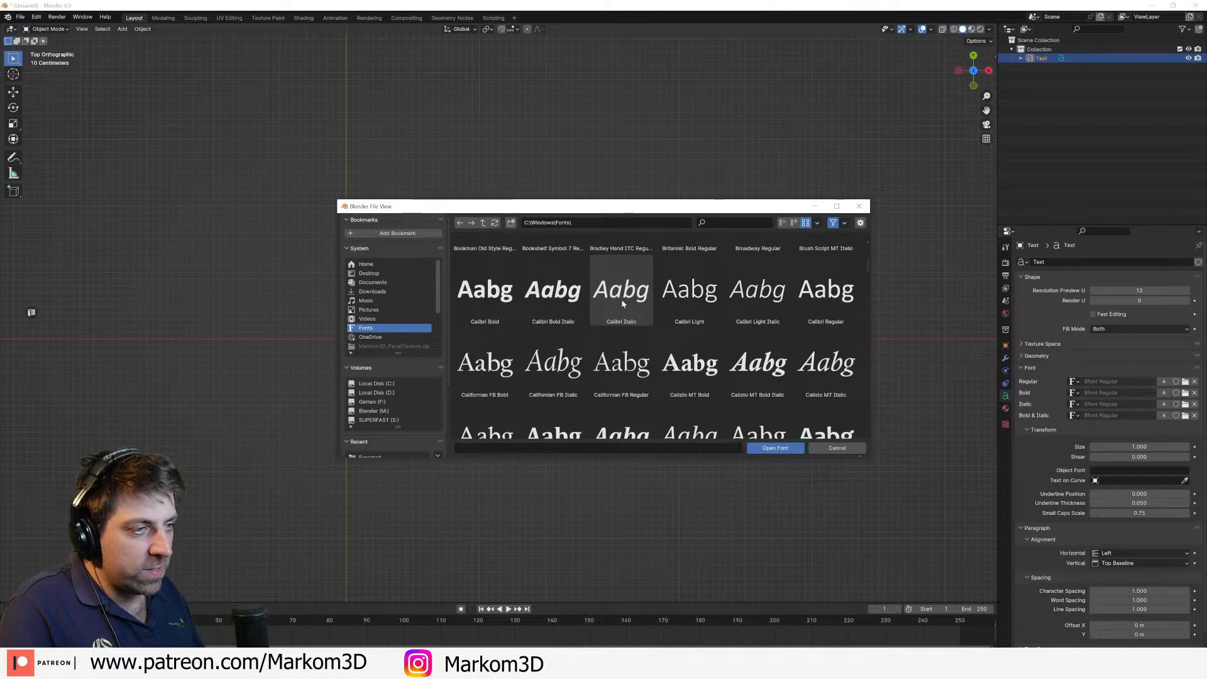
scroll(626, 314, down, 10)
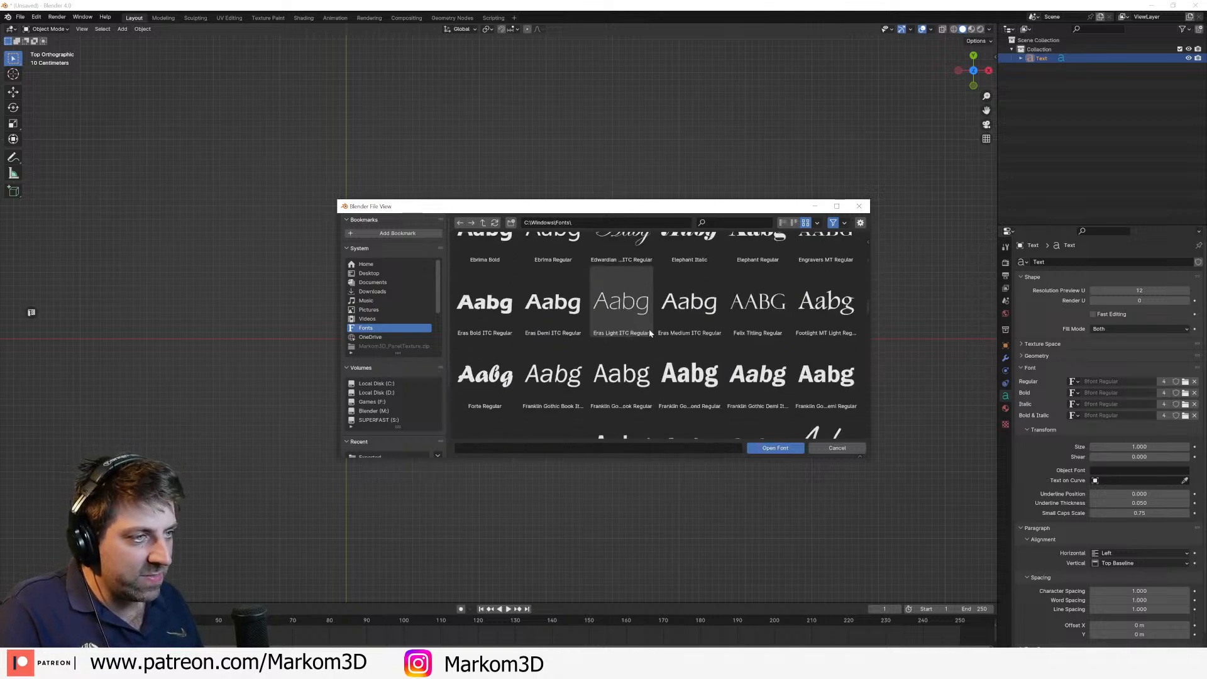
scroll(625, 390, down, 3)
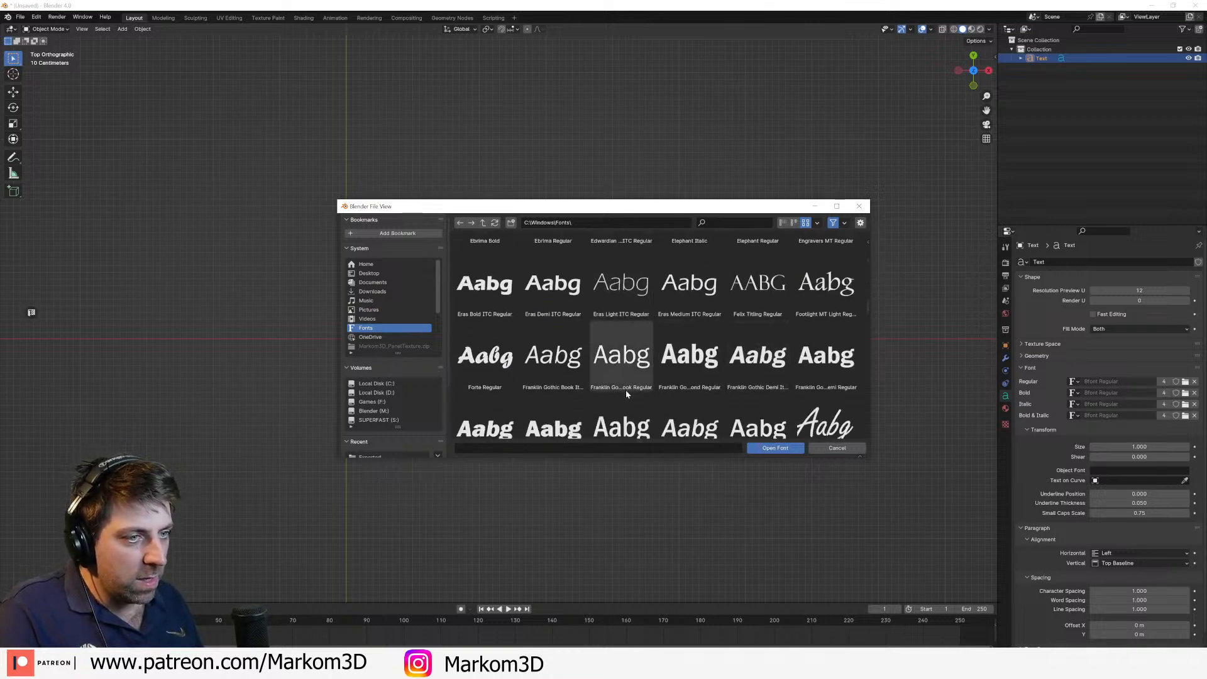
scroll(626, 394, down, 6)
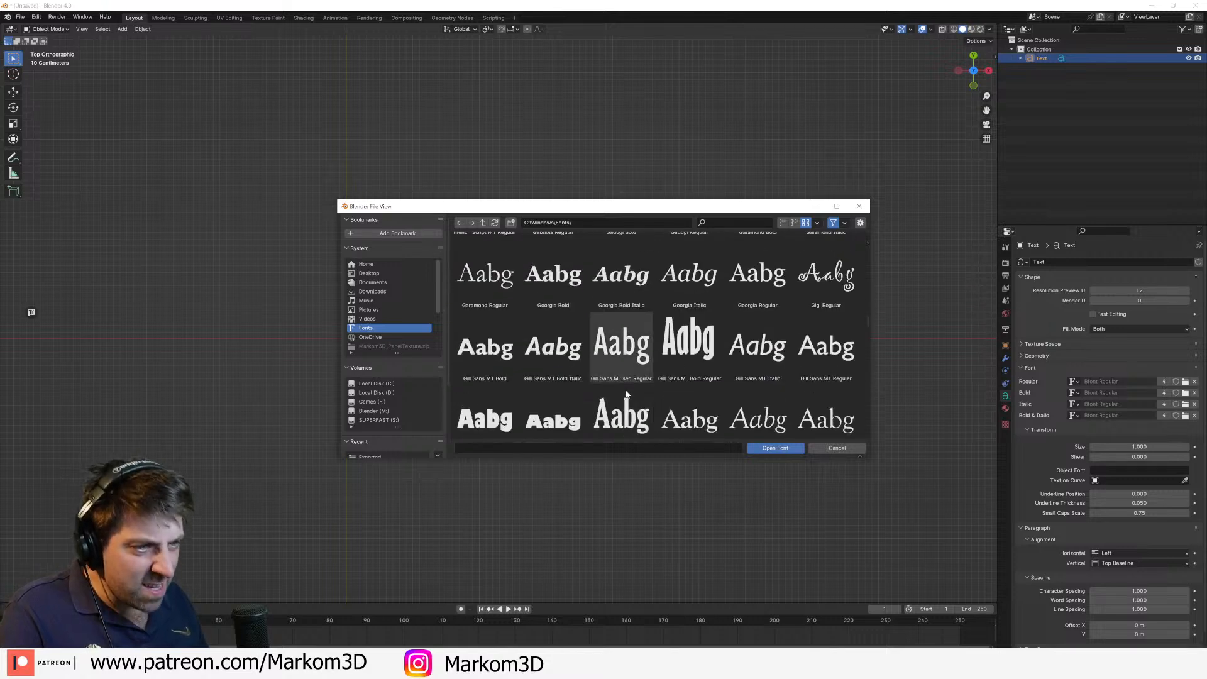
scroll(625, 399, down, 3)
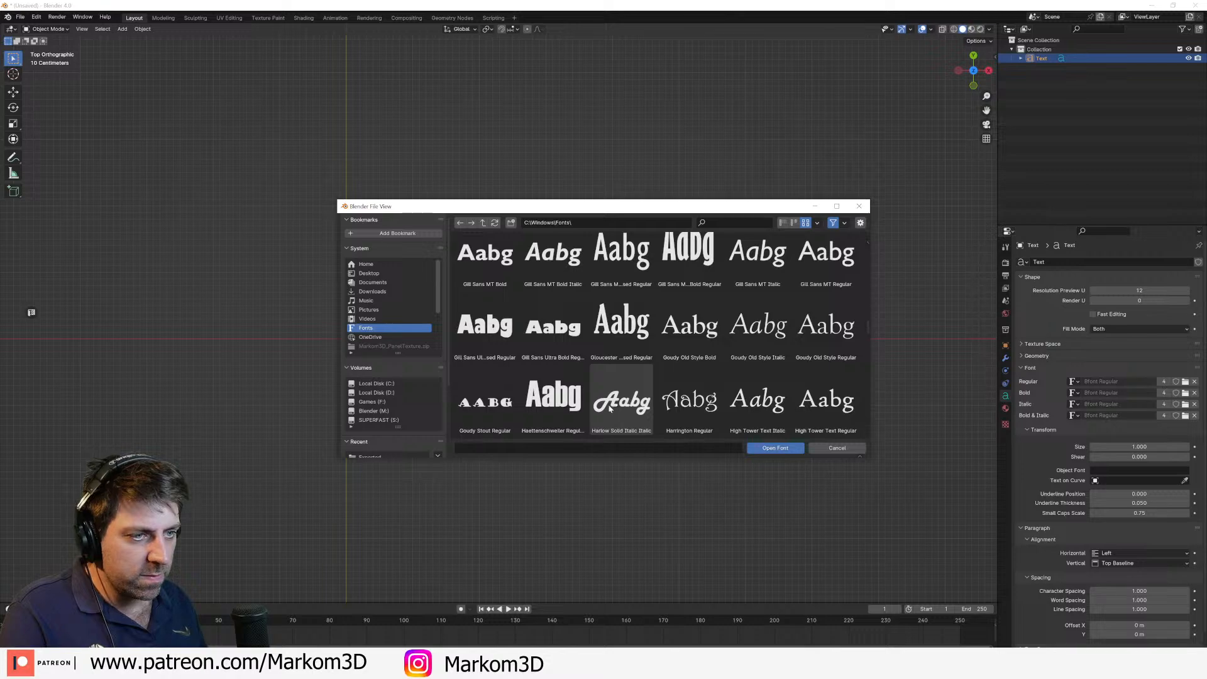
click(558, 408)
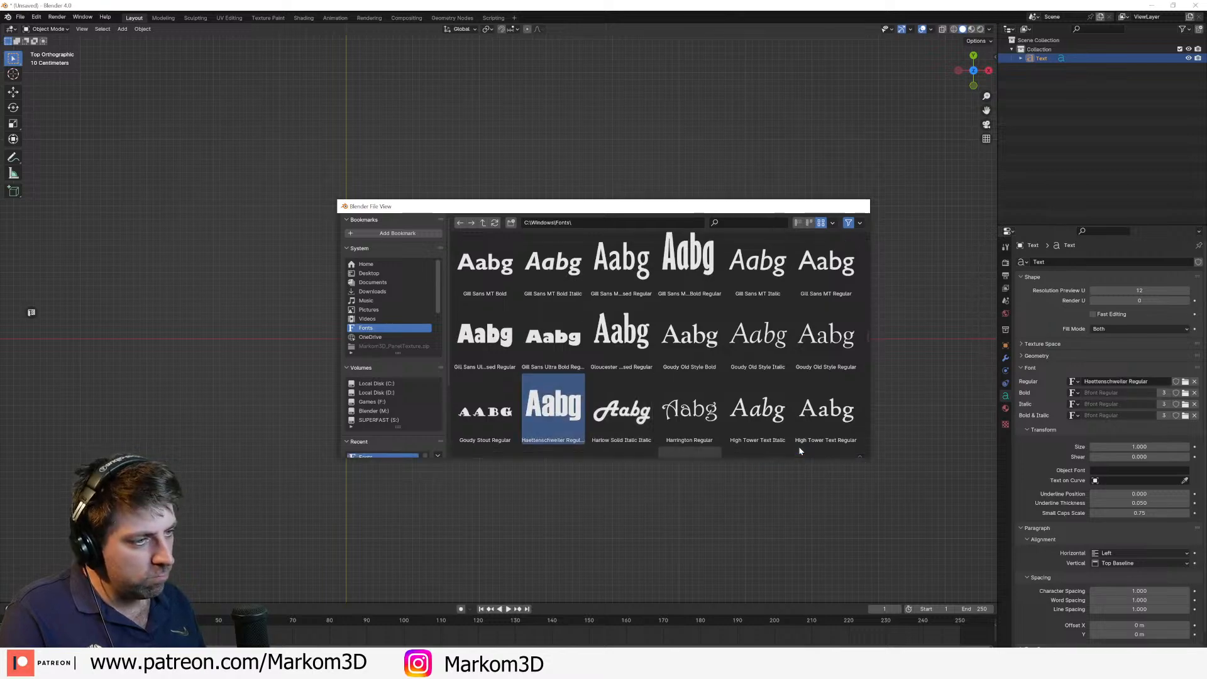
click(800, 449)
Step: Convert the "Strami Industries" text object to a mesh
scroll(436, 320, up, 5)
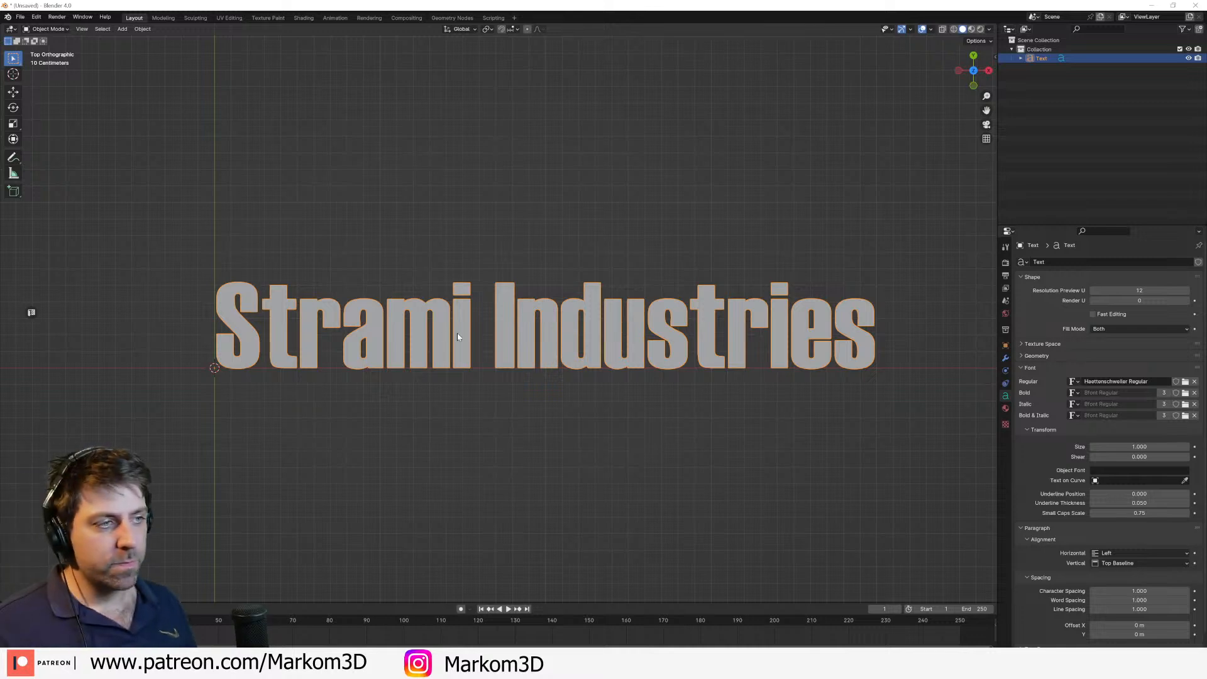
scroll(445, 349, down, 1)
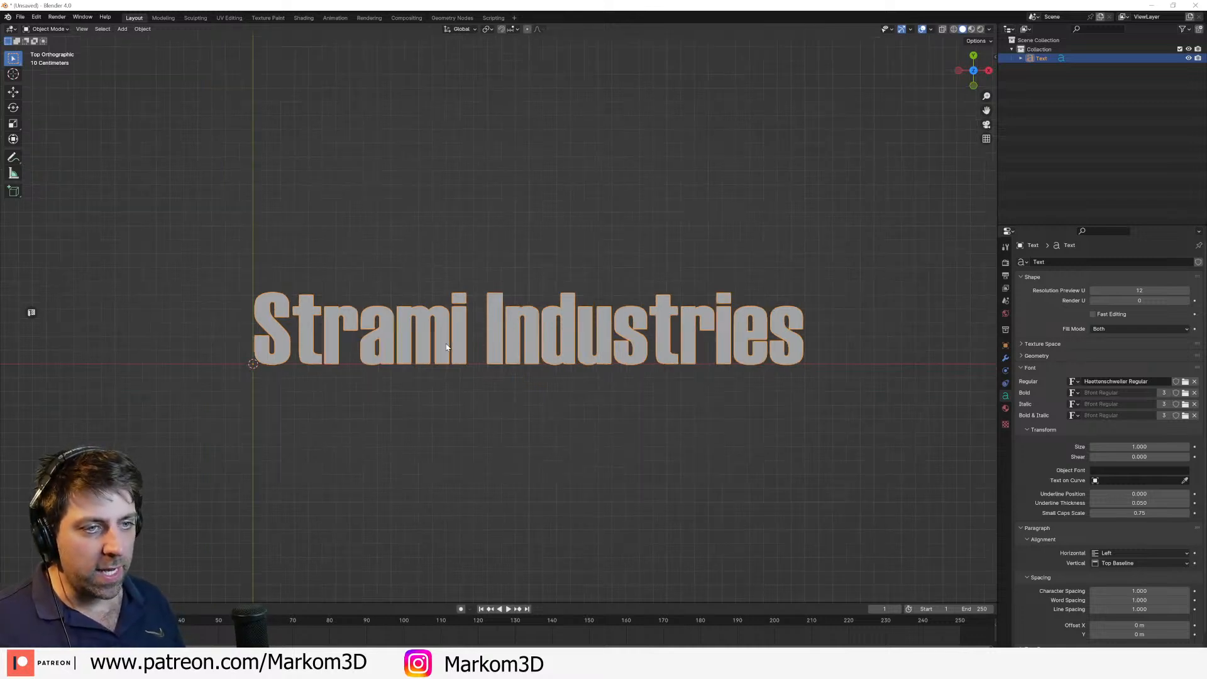
key(F3)
key(Return)
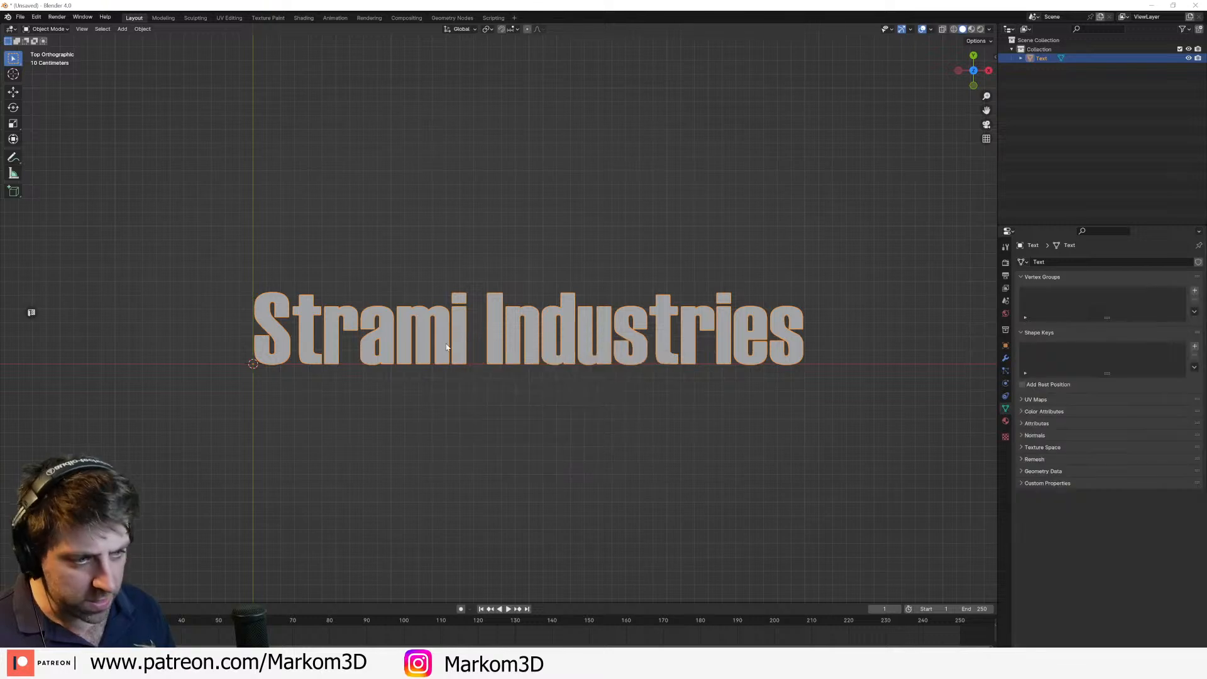
Step: In Edit Mode, enlarge only the linked letter S and move it up along Y about 0.13 m
key(Tab)
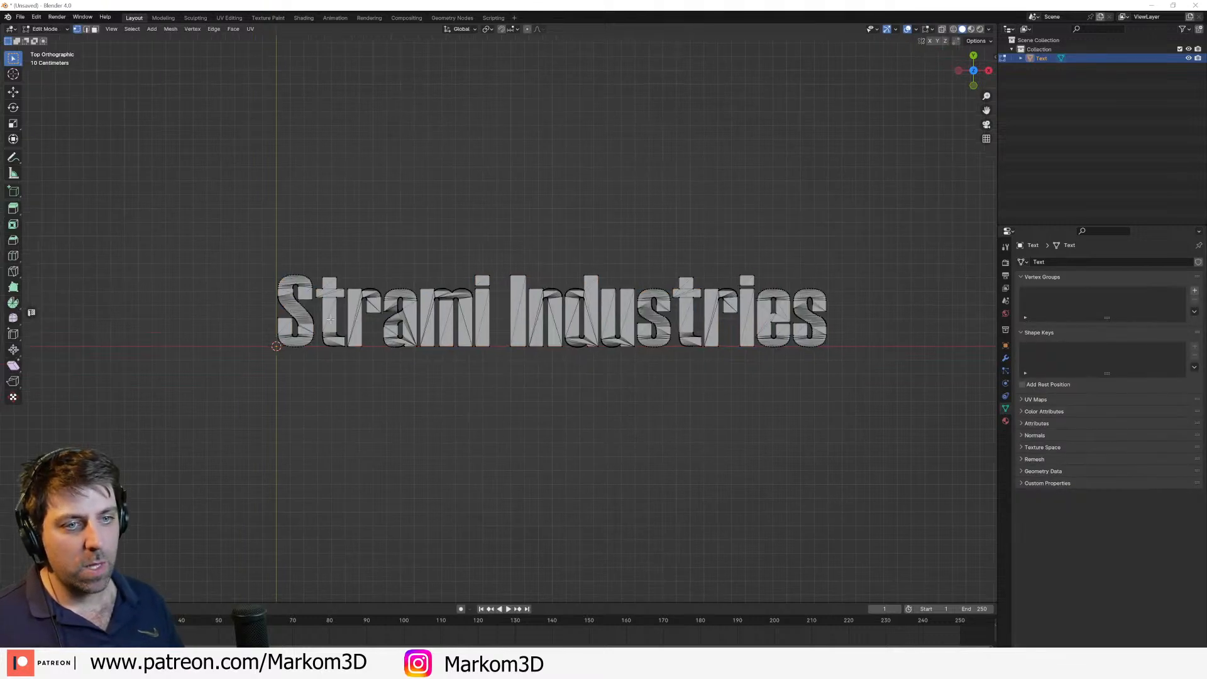
scroll(289, 284, up, 2)
key(l)
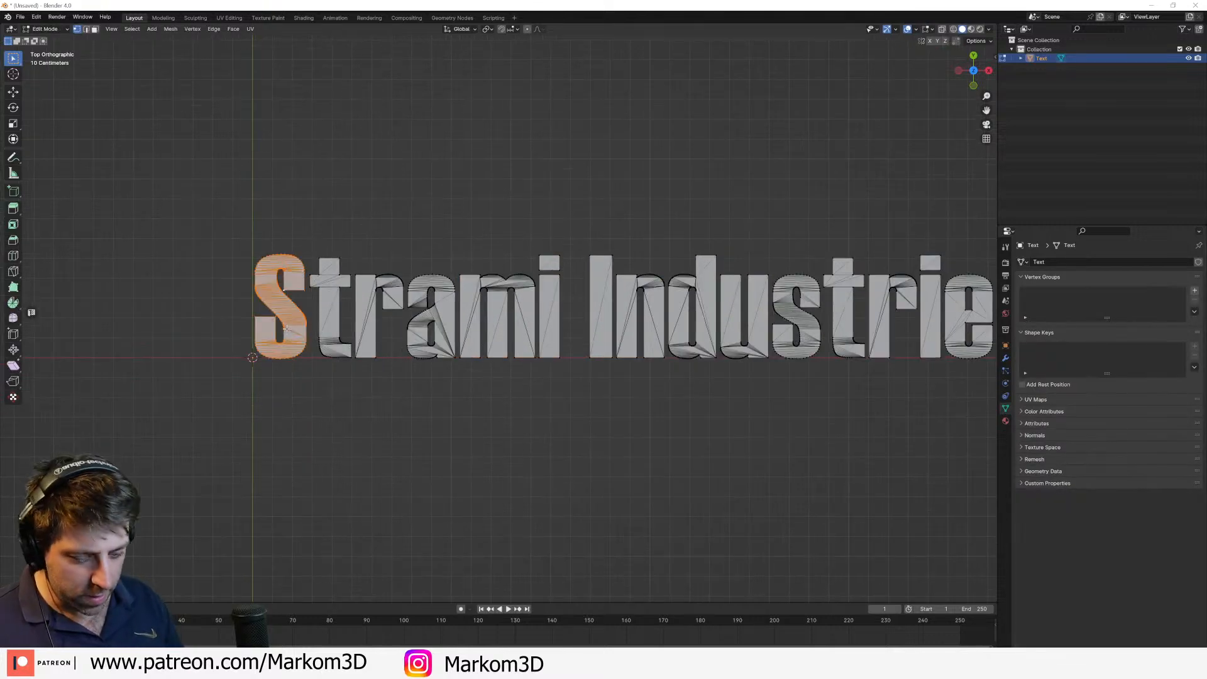
key(s)
click(456, 359)
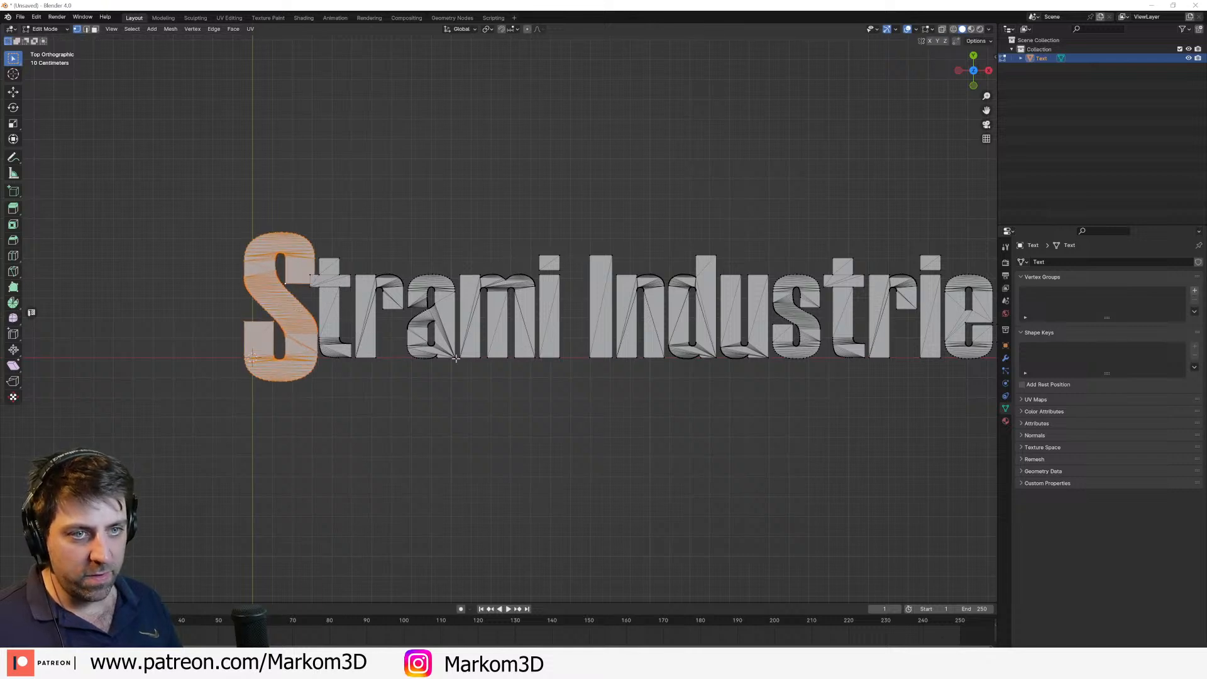
key(g)
key(y)
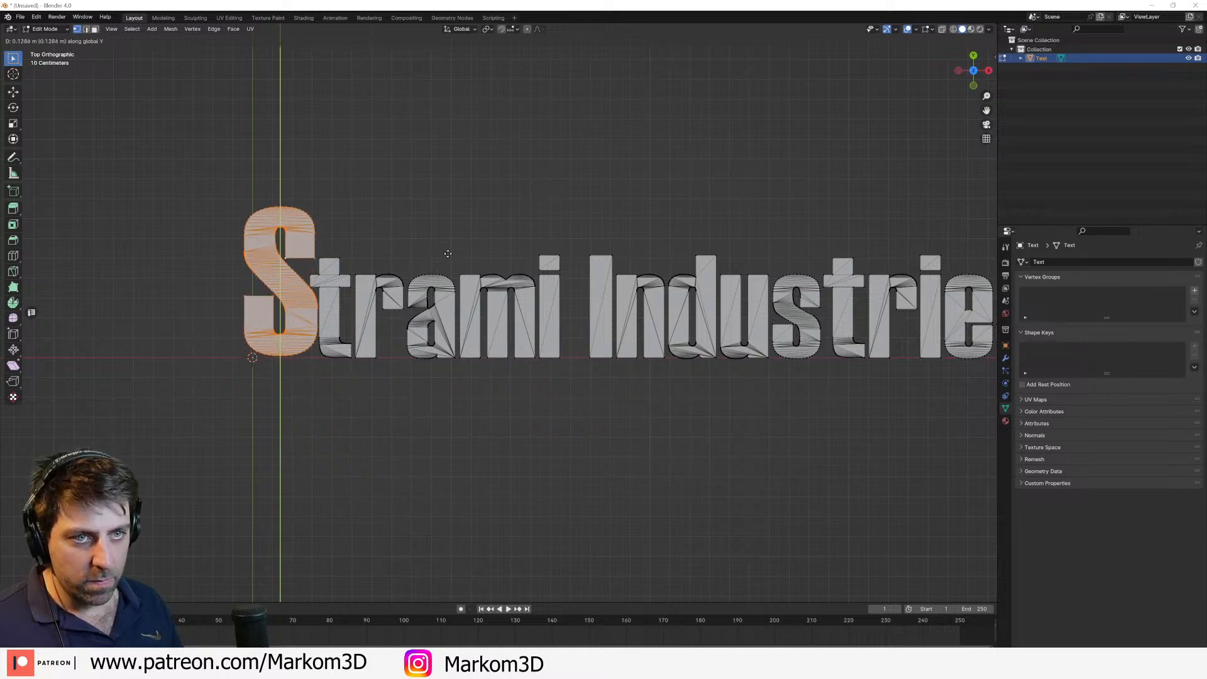
click(448, 253)
Step: Circle-select the vertices of the S's upper hook, including its squared end and outer curve, and delete them
scroll(418, 289, up, 8)
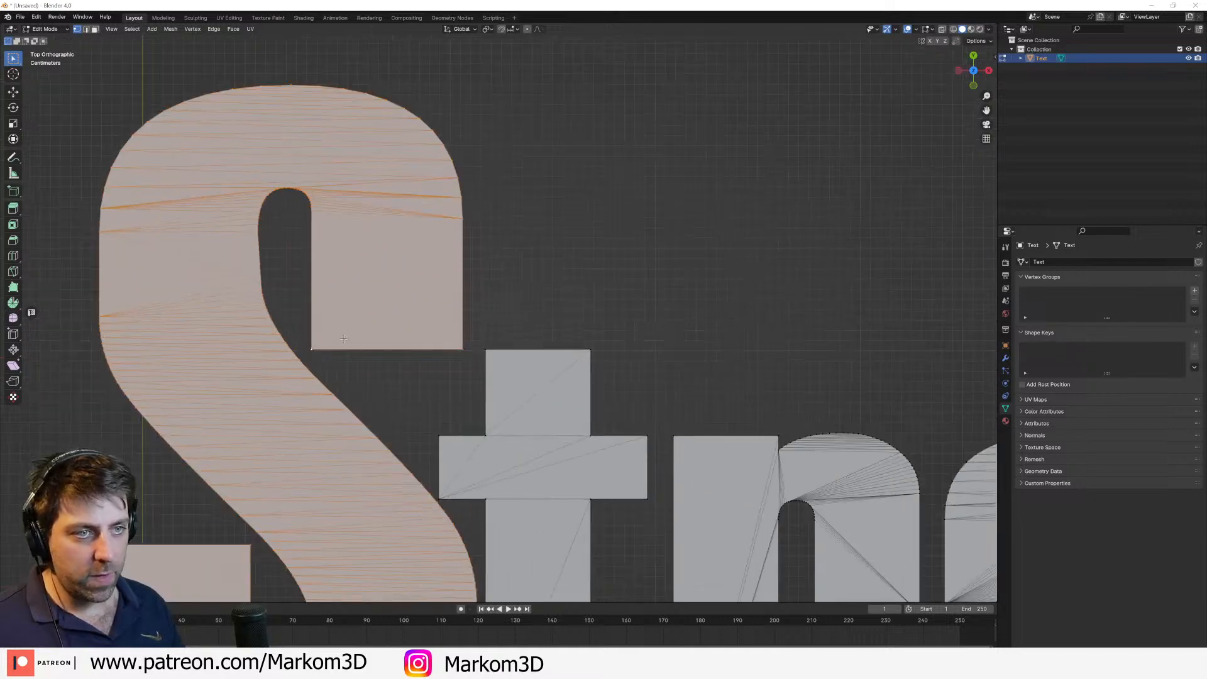
click(318, 348)
key(c)
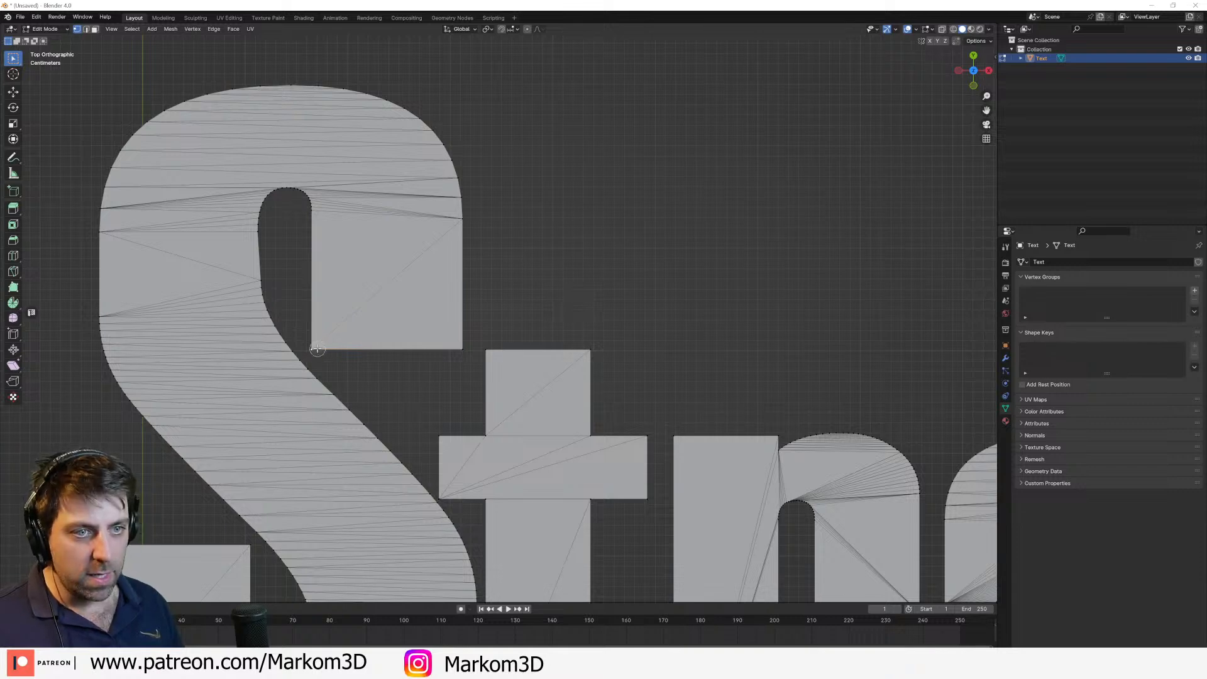
click(462, 197)
drag(308, 194, 291, 187)
mouse_move(297, 76)
mouse_down()
mouse_move(434, 148)
mouse_move(443, 231)
mouse_up()
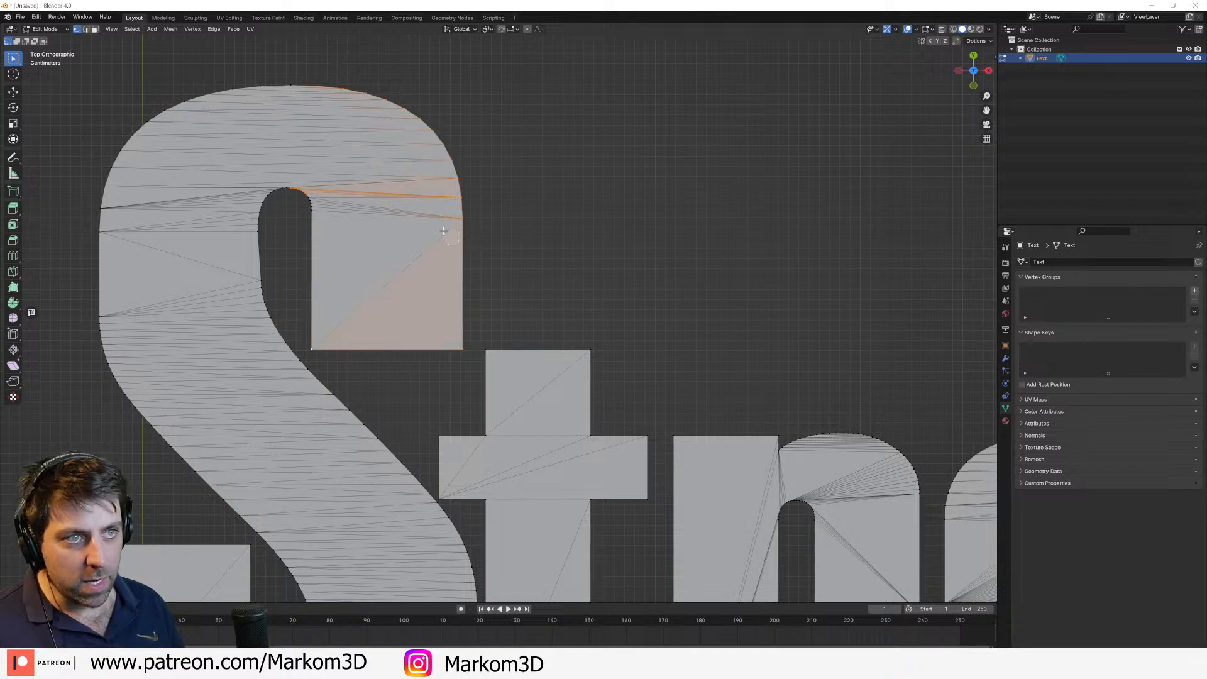
key(x)
click(317, 216)
key(ctrl+z)
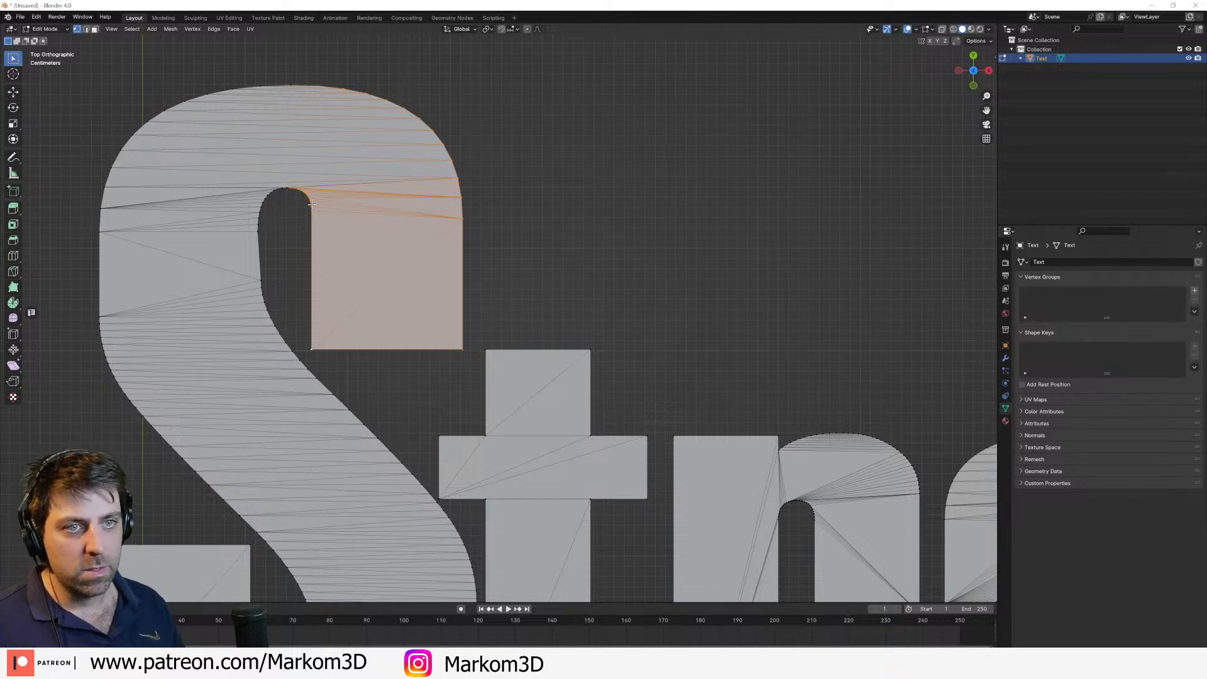
key(x)
click(323, 198)
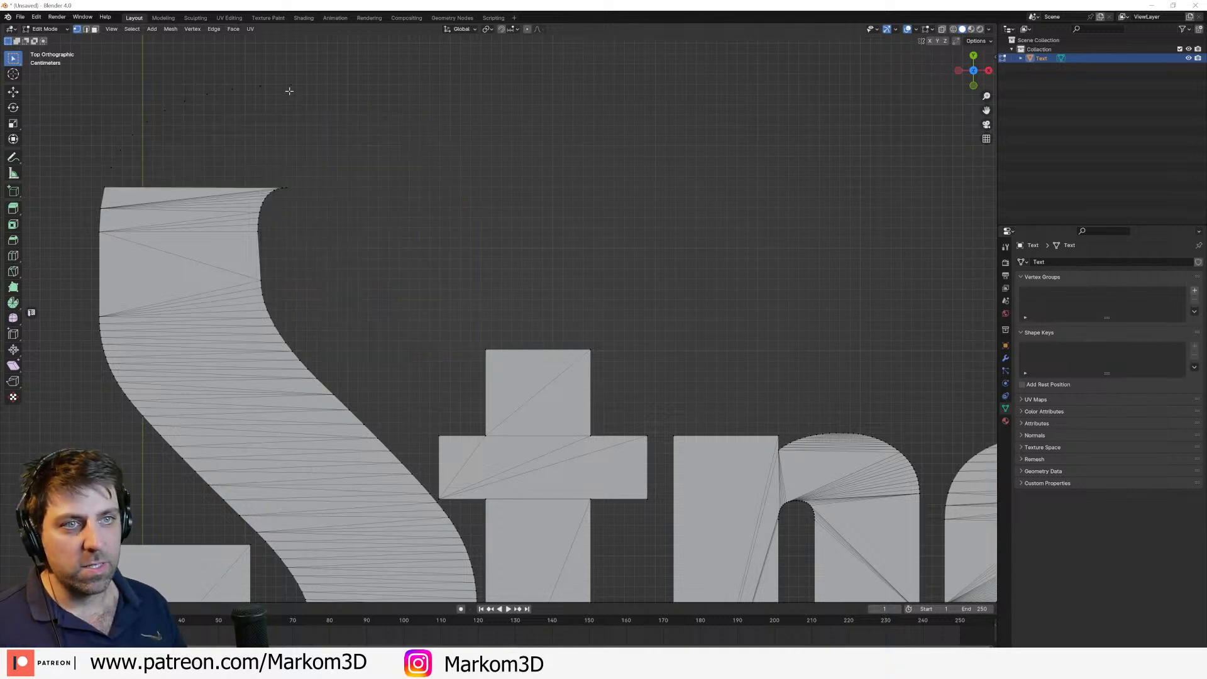
Step: Connect the end vertex of the S's upper outer curve to the inner corner vertex below it with an edge
shift+click(291, 184)
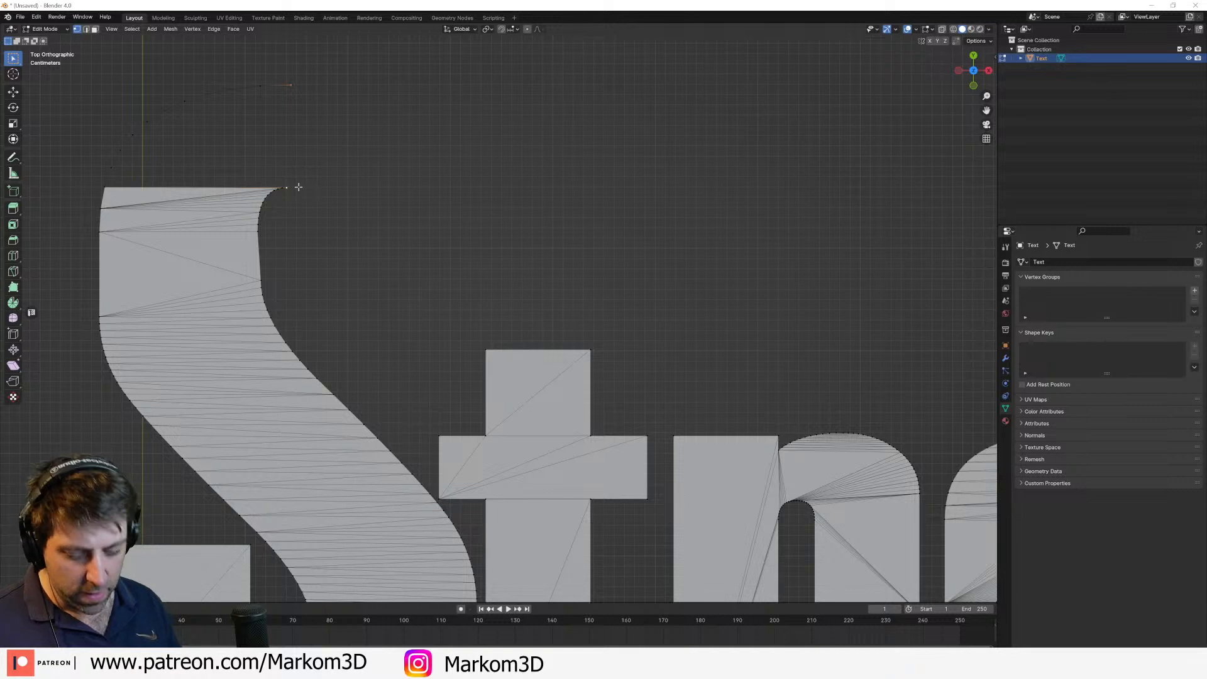
key(f)
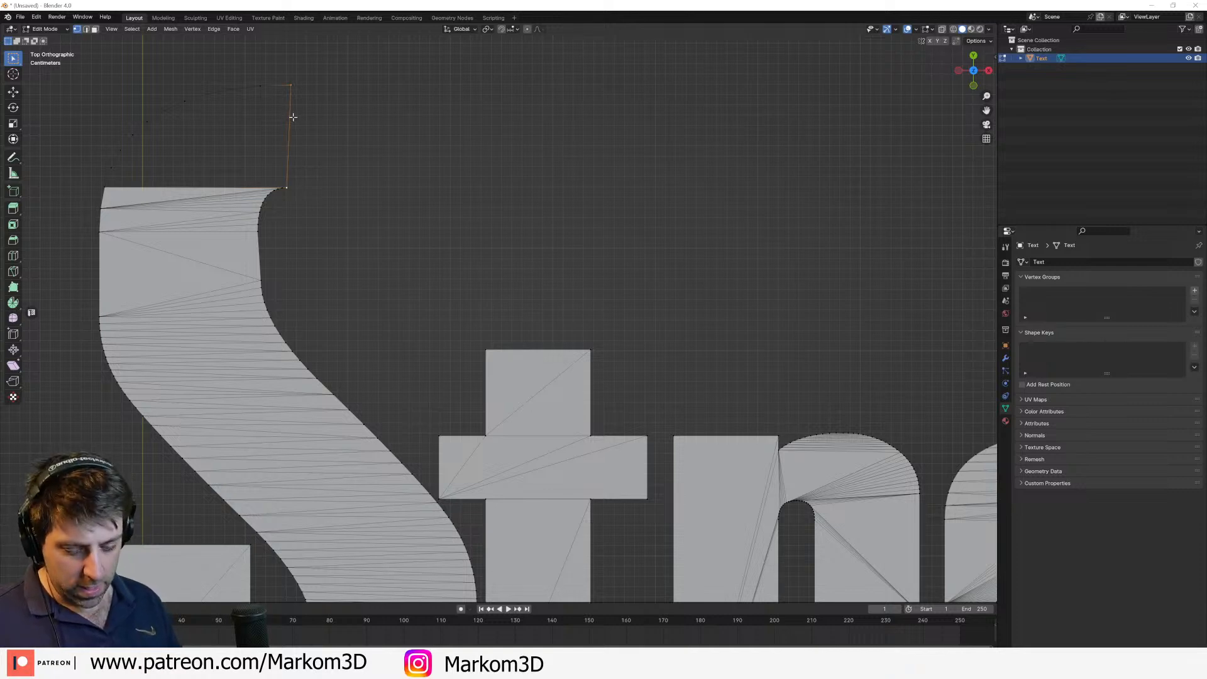
Step: Try to fill the open top of the S face by face from the connecting edge, and undo the fills
key(f)
key(f)
key(f)
key(f)
key(f)
key(f)
key(f)
key(f)
key(f)
key(f)
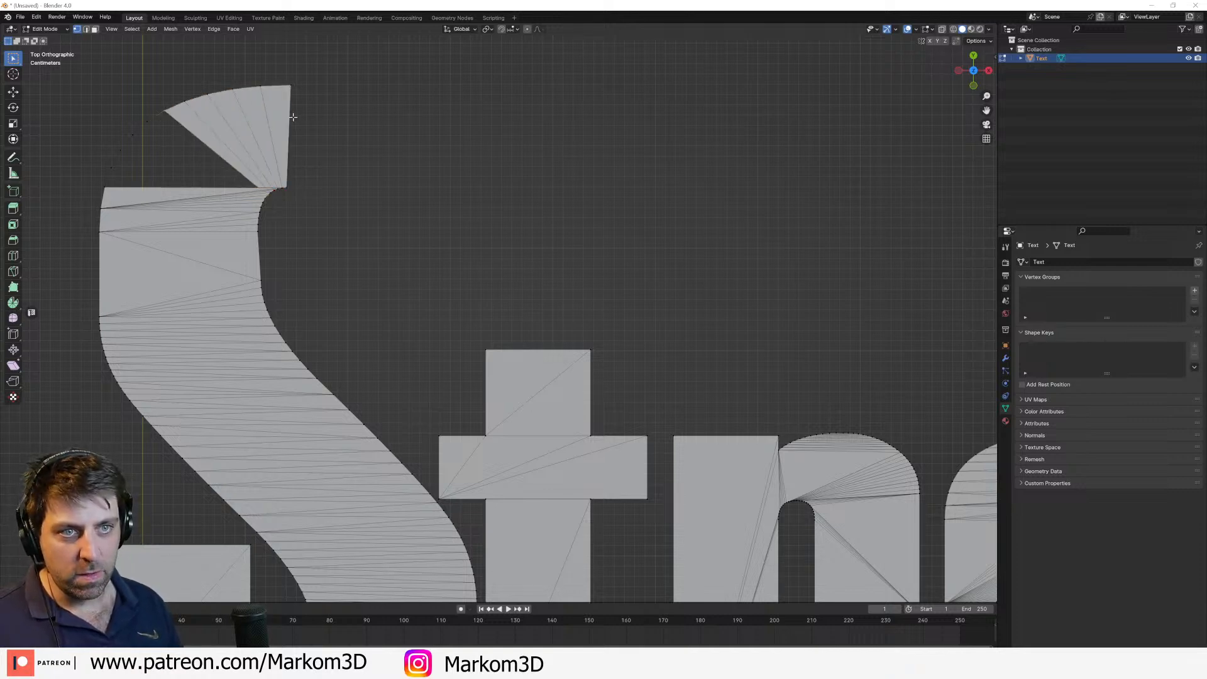
key(ctrl+z)
key(ctrl+z)
key(ctrl+z)
key(ctrl+z)
key(ctrl+z)
key(ctrl+z)
key(ctrl+z)
key(ctrl+z)
key(ctrl+z)
key(ctrl+z)
Step: Merge the duplicate vertices across the whole text mesh
key(a)
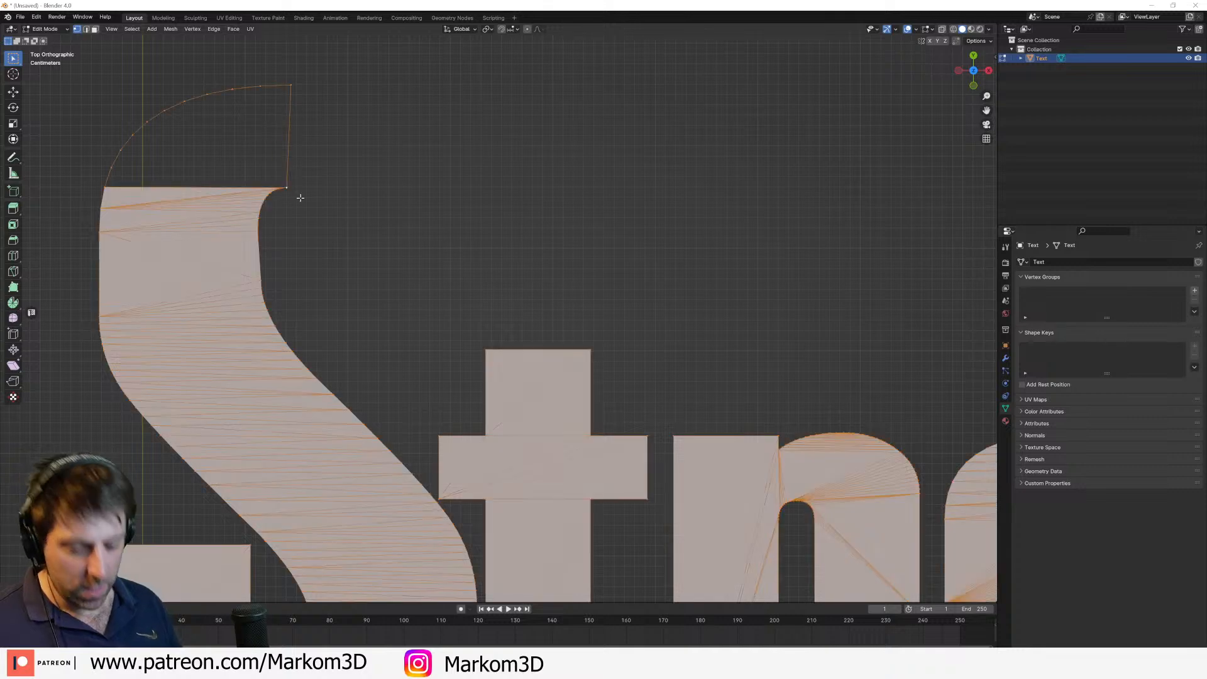
key(m)
click(283, 253)
Step: Select the open boundary loop at the top of the S and fill it with a single face
shift+middle_drag(310, 248, 421, 296)
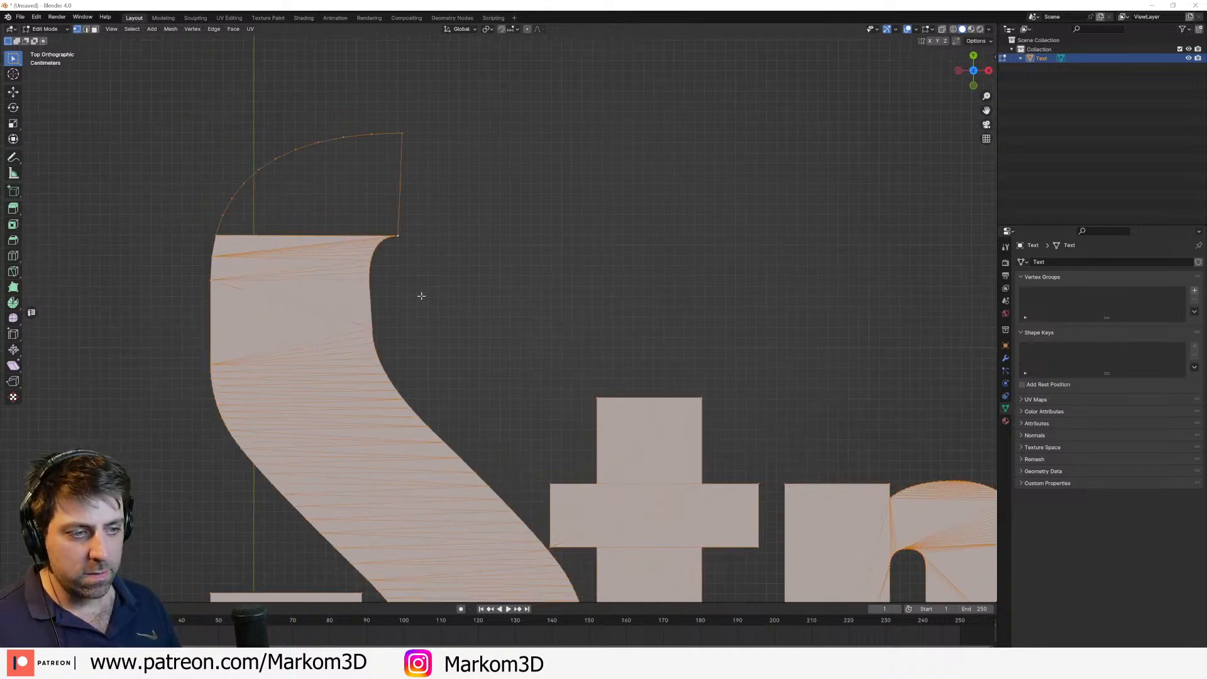
scroll(418, 166, up, 4)
key(alt+a)
alt+click(470, 201)
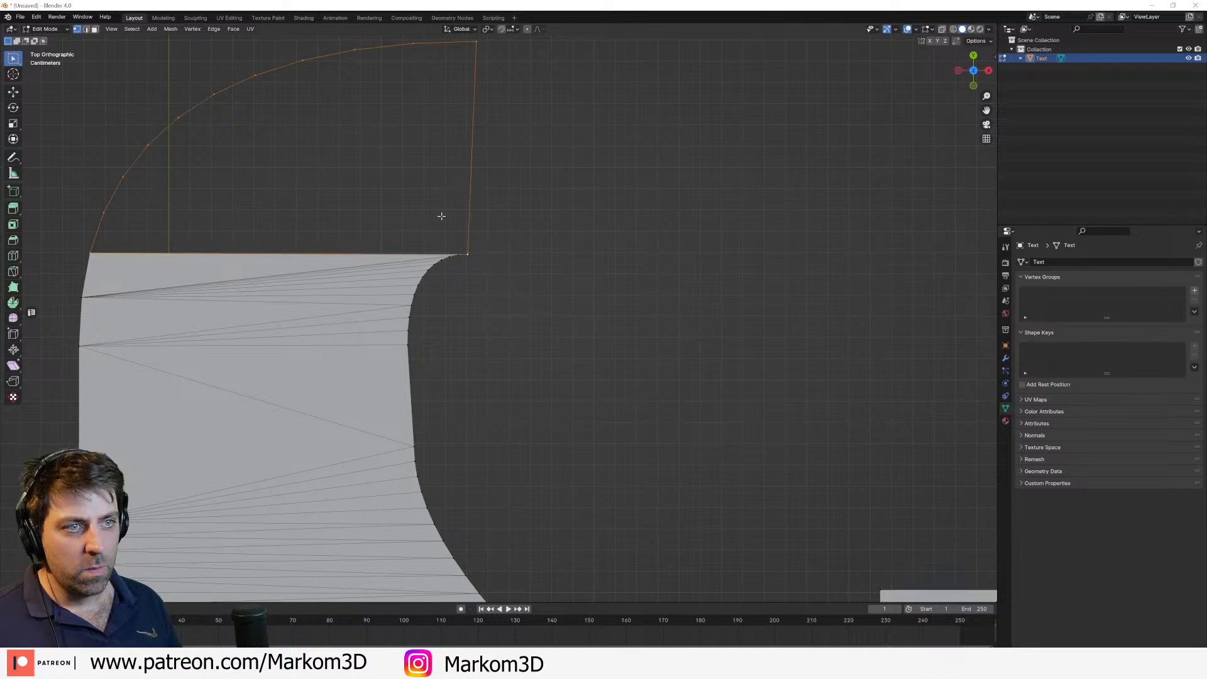
key(f)
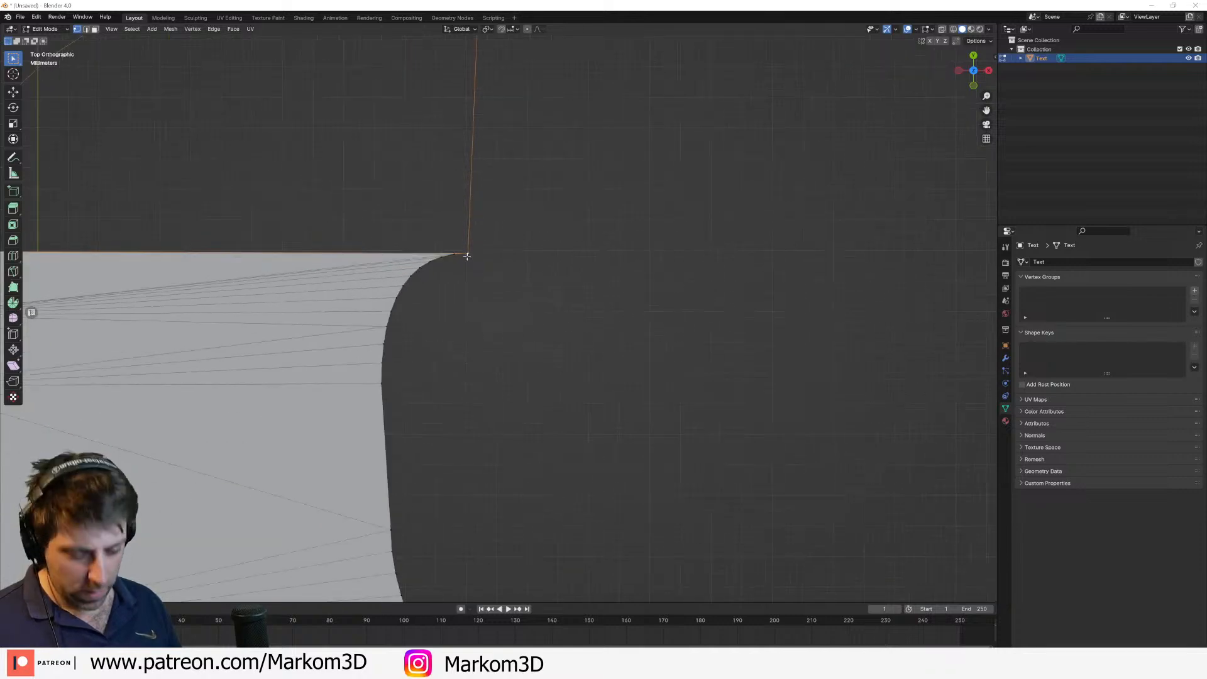
Step: In edge select mode, pull the vertical end edge of the S's top along X past the end of the text
scroll(469, 255, down, 4)
scroll(528, 275, down, 5)
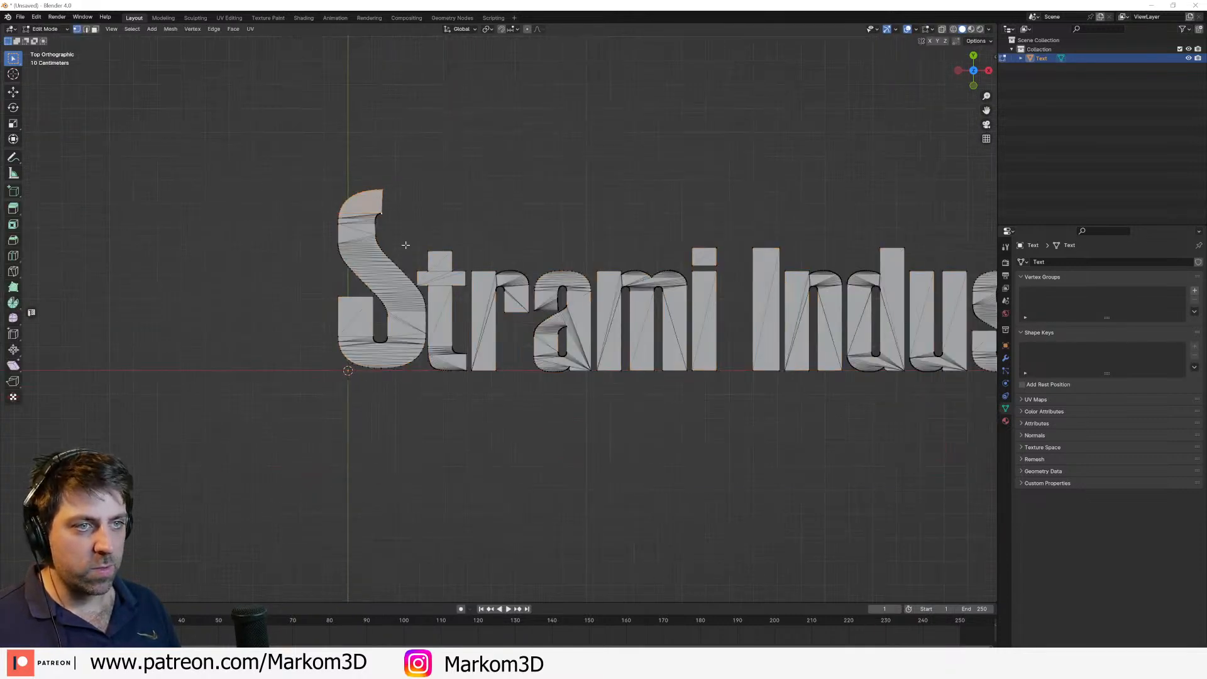
click(382, 205)
key(2)
click(382, 202)
shift+middle_drag(504, 241, 359, 239)
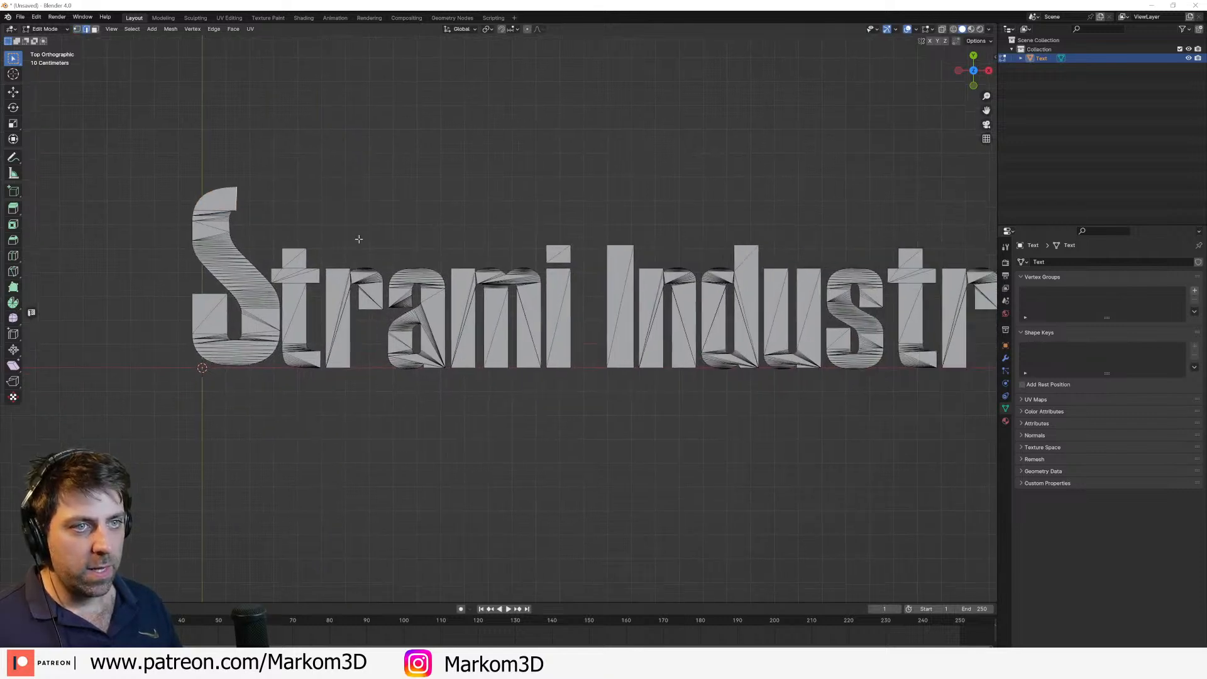
scroll(359, 238, down, 1)
key(g)
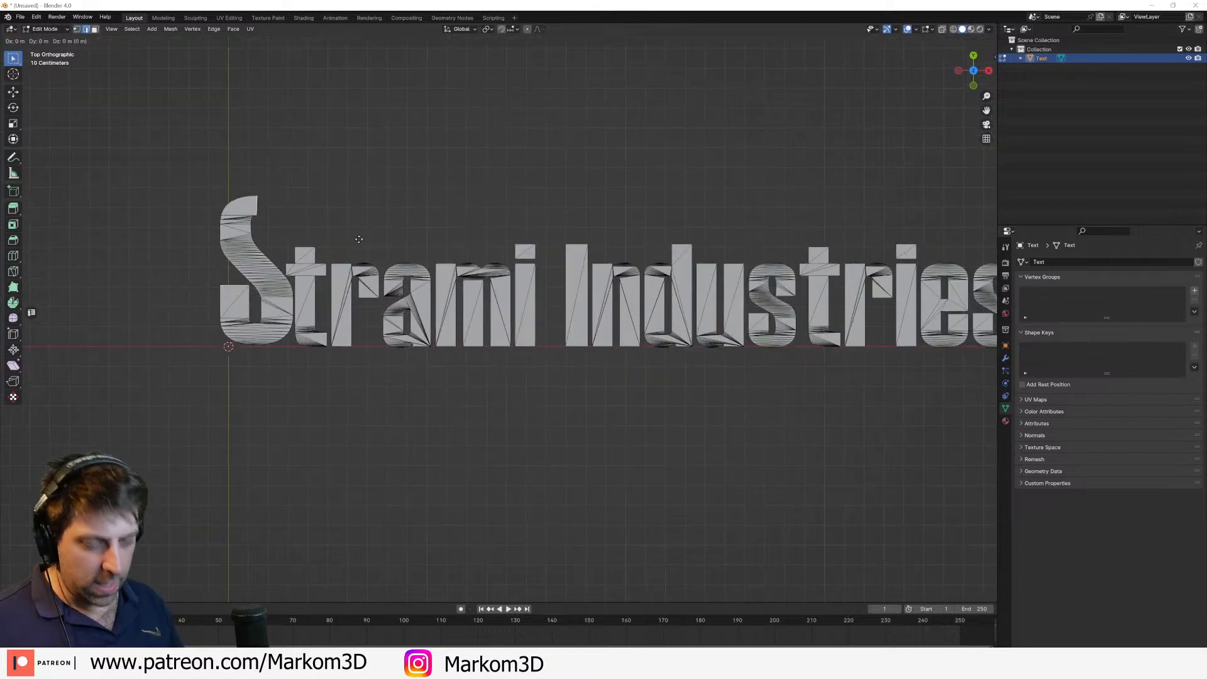
key(x)
click(377, 232)
Step: Move the bar's end edge back along X until it roughly lines up with the final s of Industries
scroll(574, 287, down, 6)
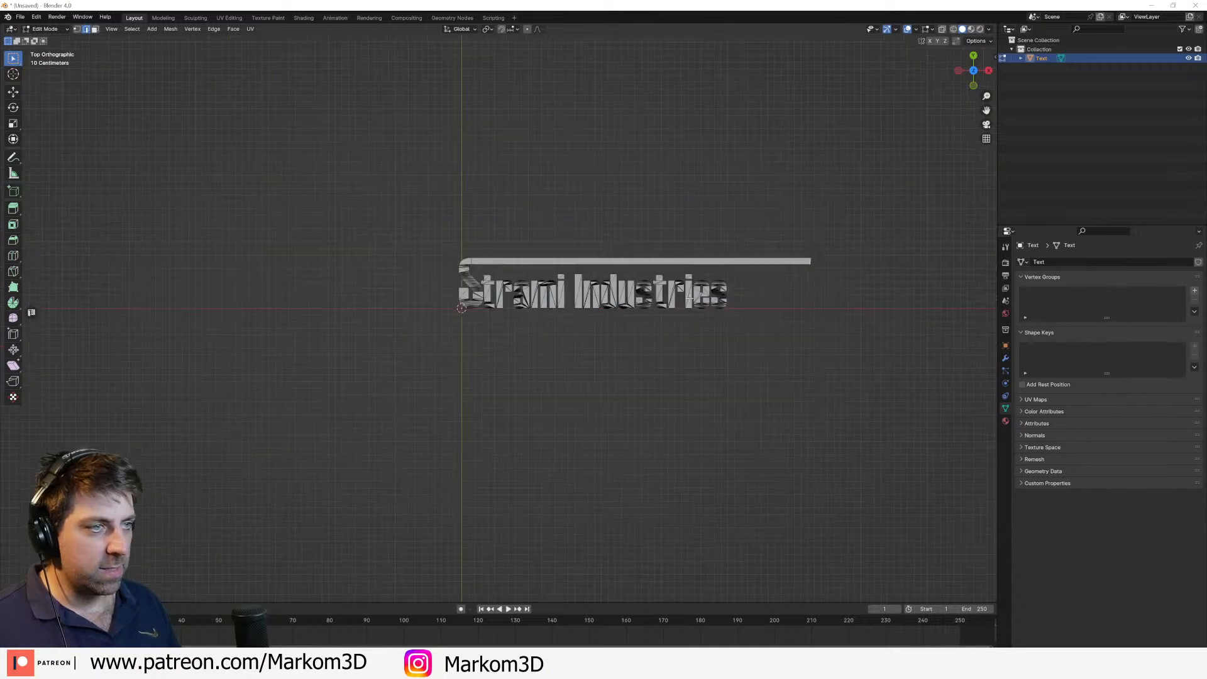
shift+middle_drag(852, 309, 722, 308)
scroll(722, 309, up, 5)
key(g)
key(x)
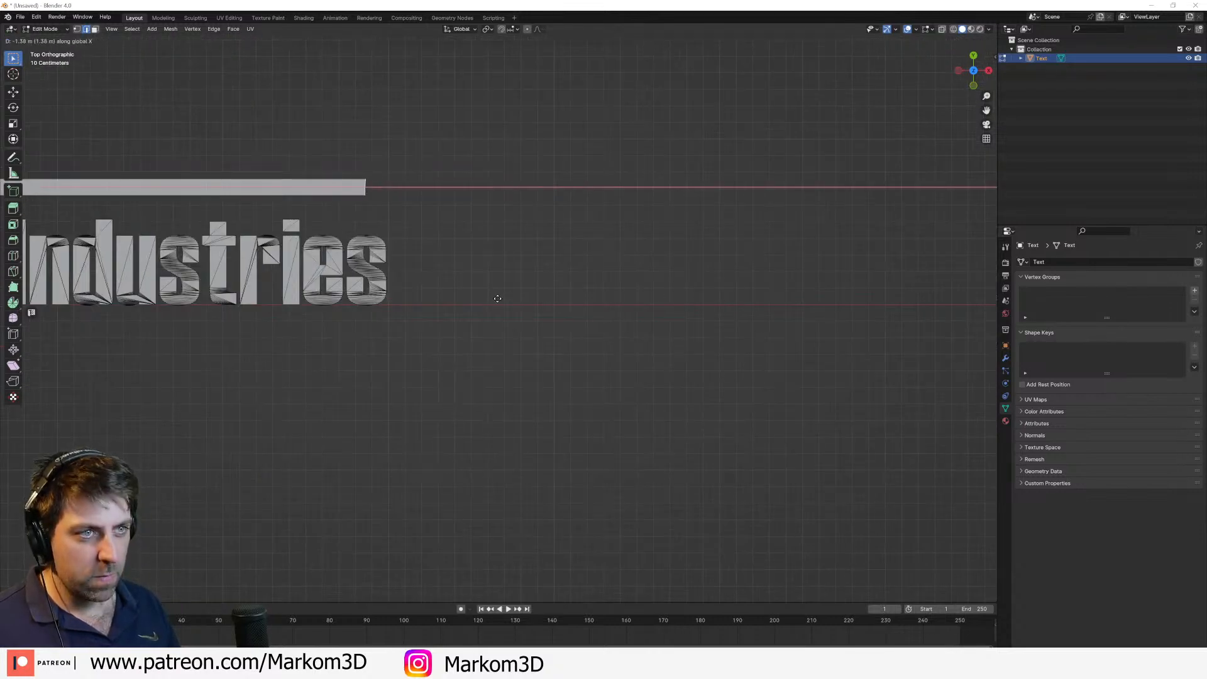
click(523, 301)
Step: Lower the bar's bottom edge about 0.05 m along Y with proportional editing at a size of about 0.12 m, and return to Object Mode
shift+middle_drag(376, 262, 640, 251)
shift+middle_drag(71, 195, 397, 196)
scroll(396, 194, up, 3)
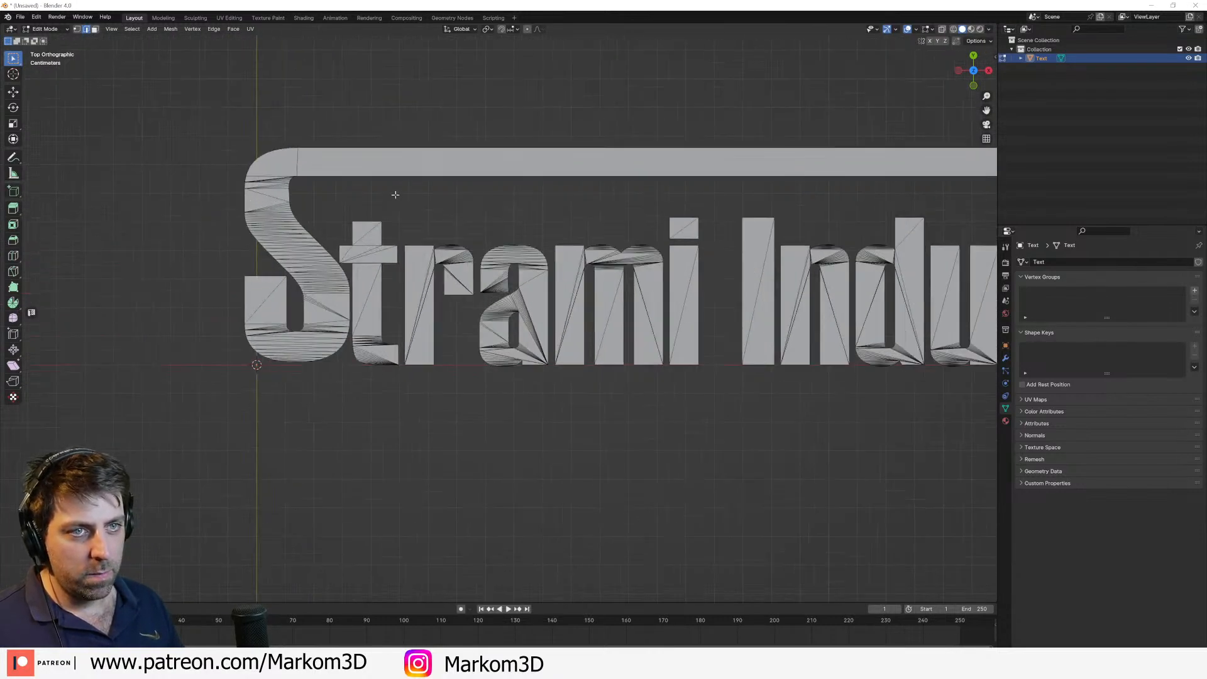
scroll(327, 188, up, 2)
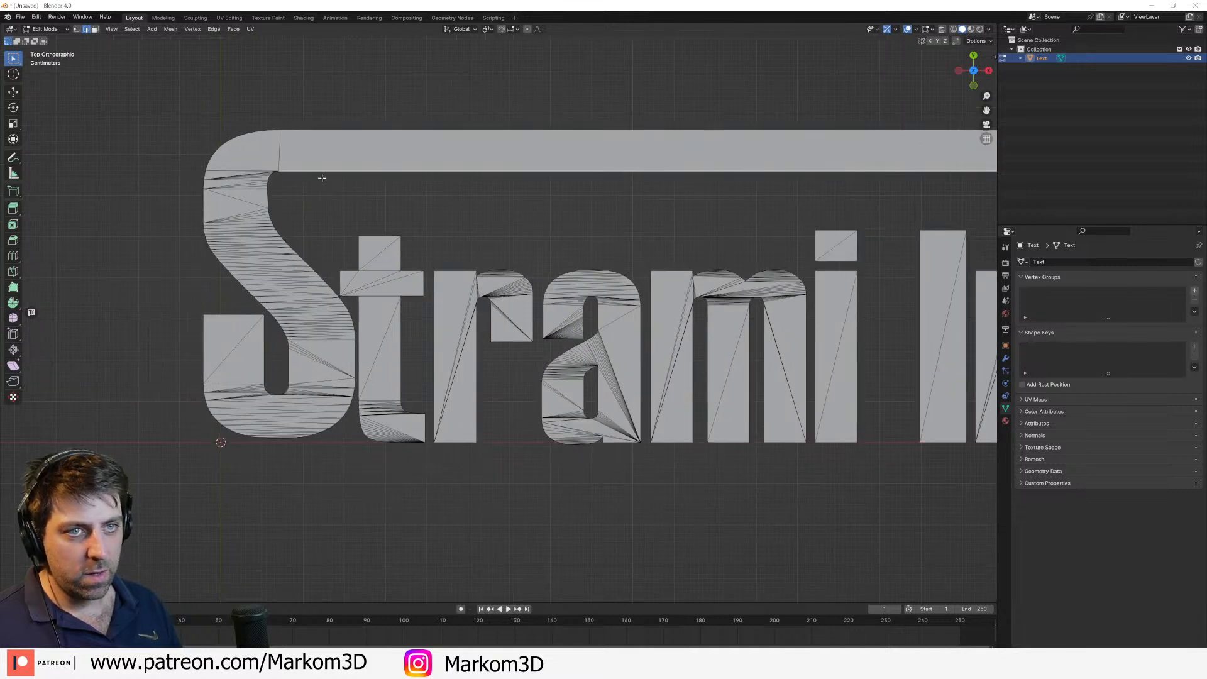
key(o)
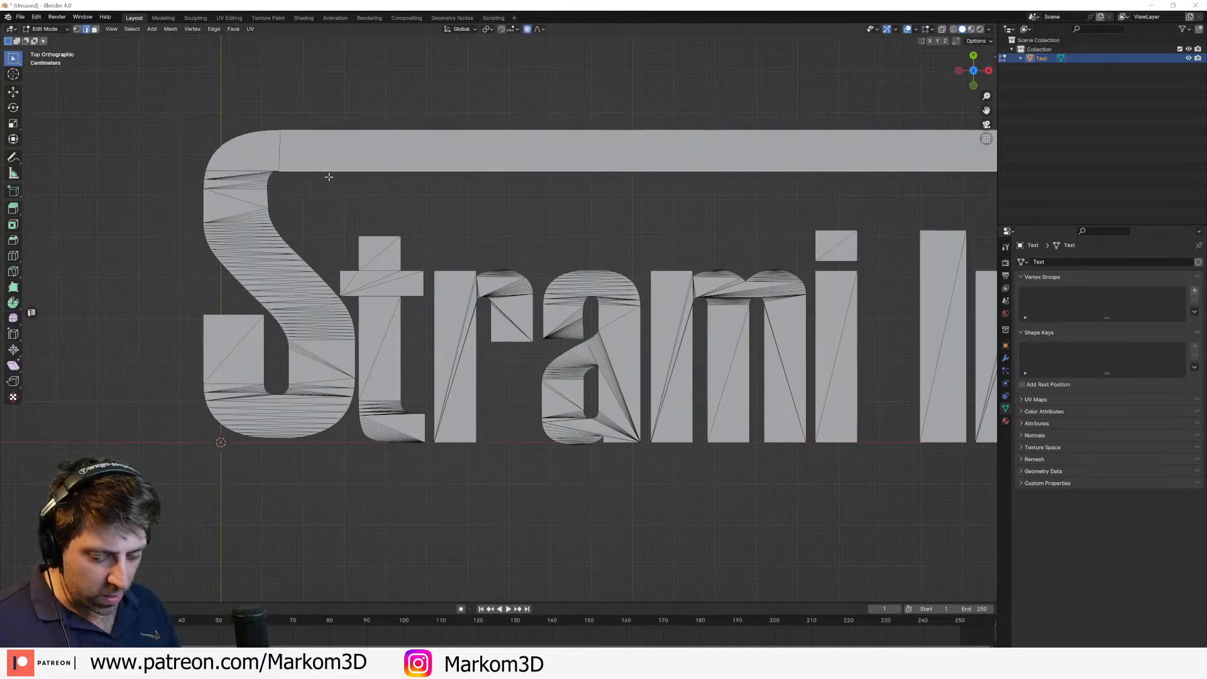
key(g)
scroll(329, 177, up, 17)
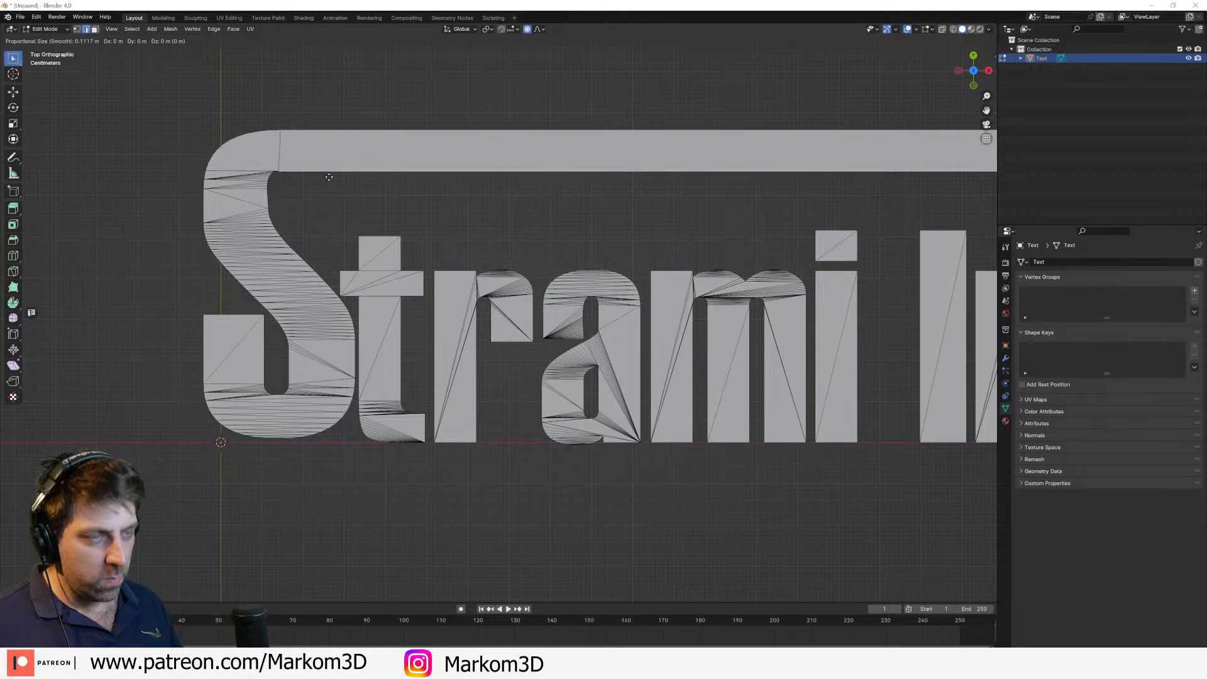
key(y)
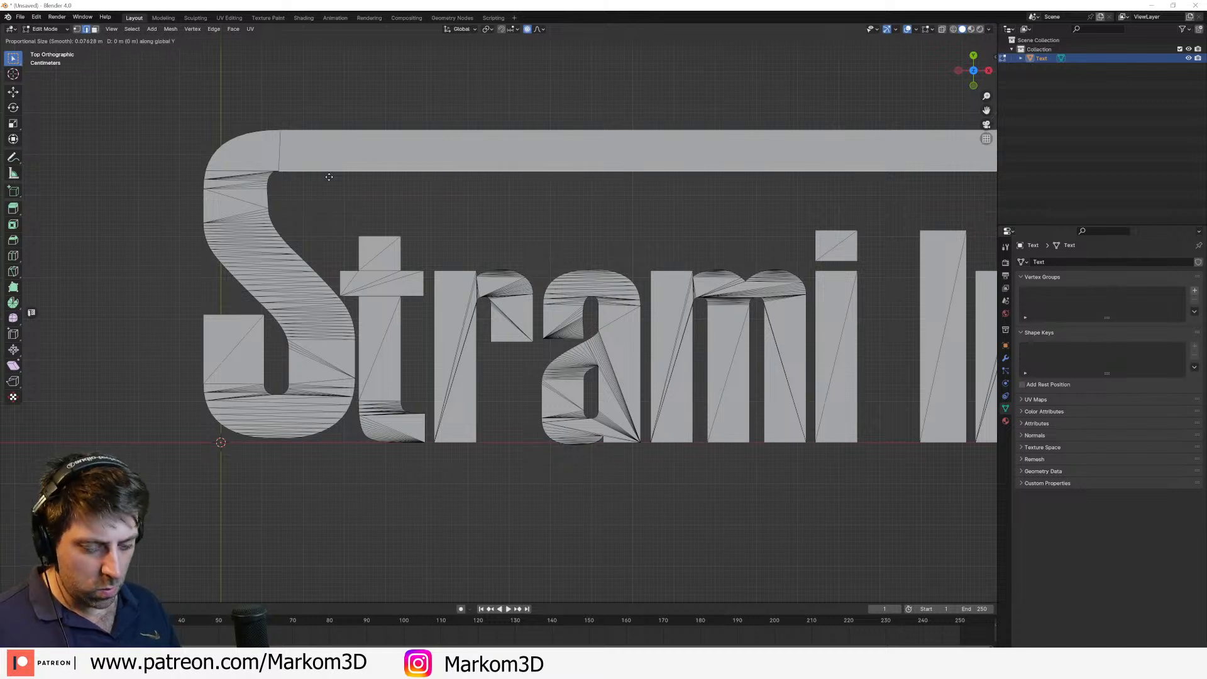
scroll(327, 197, up, 4)
scroll(327, 196, down, 13)
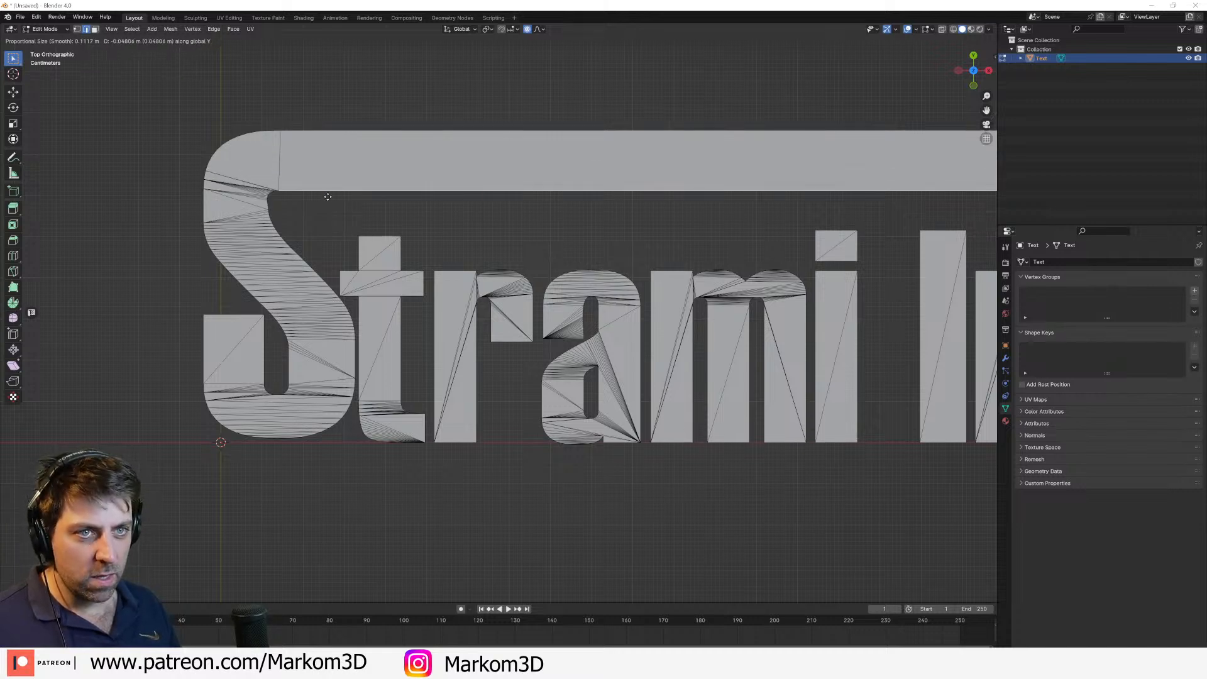
scroll(327, 204, up, 1)
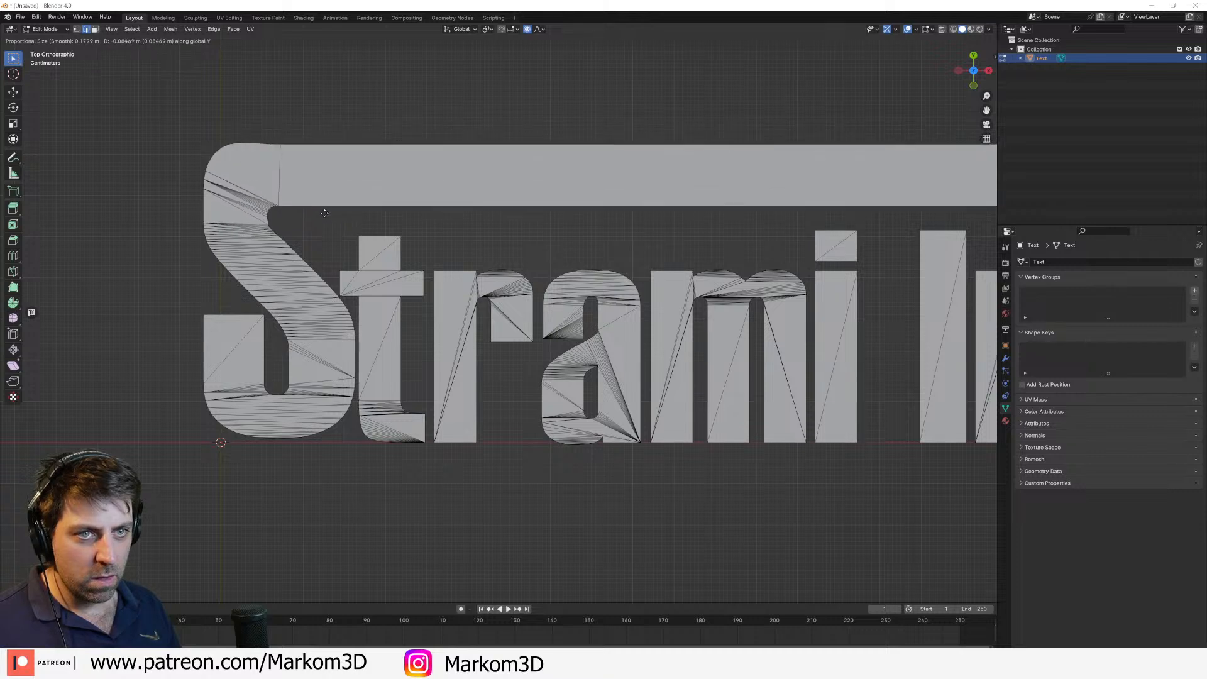
scroll(326, 208, up, 3)
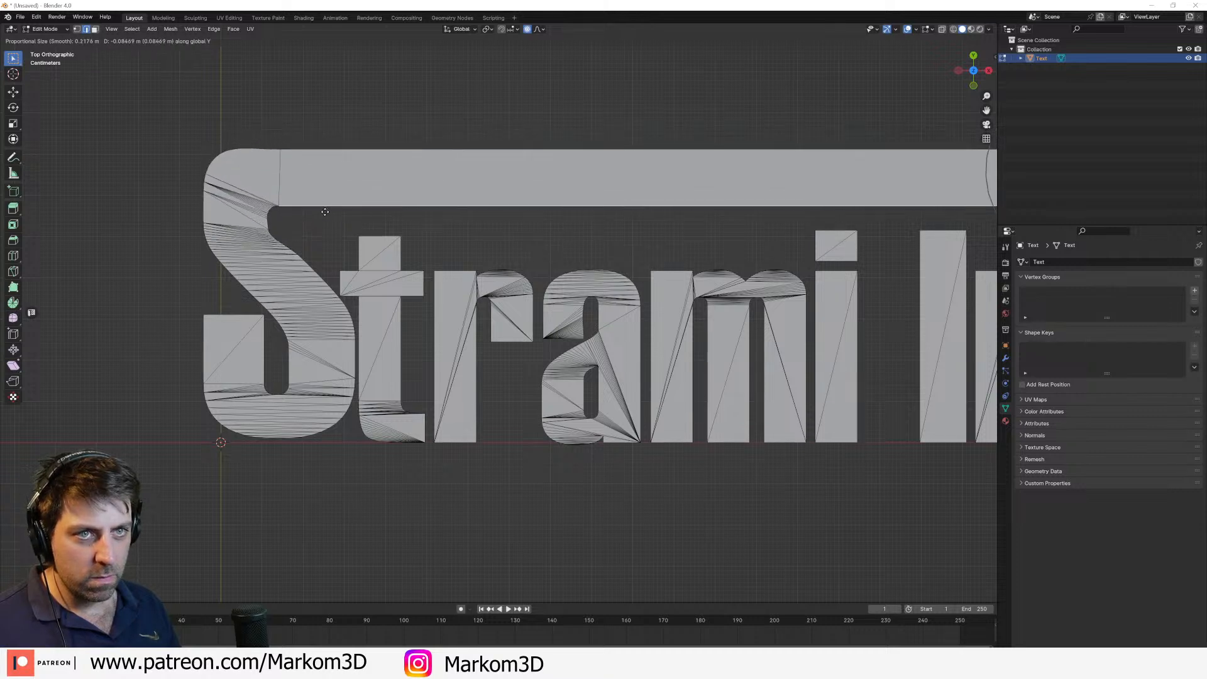
scroll(328, 207, up, 3)
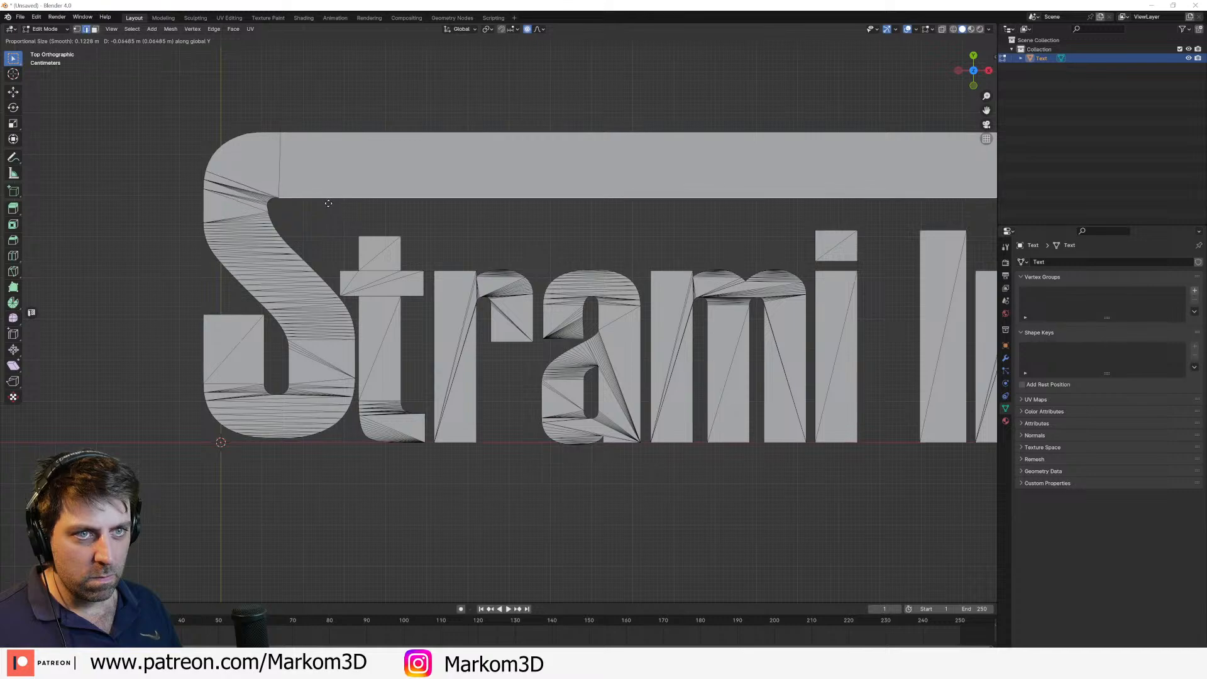
click(326, 197)
shift+middle_drag(326, 197, 473, 196)
key(Tab)
scroll(473, 196, down, 6)
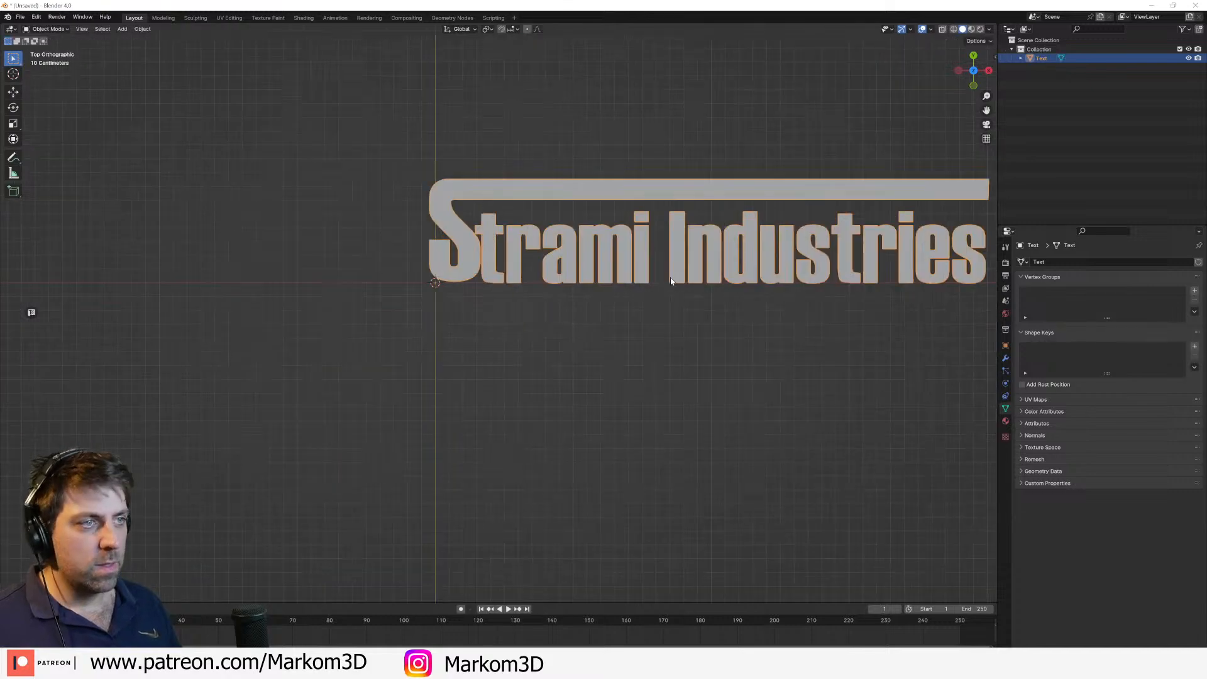
shift+middle_drag(660, 281, 499, 293)
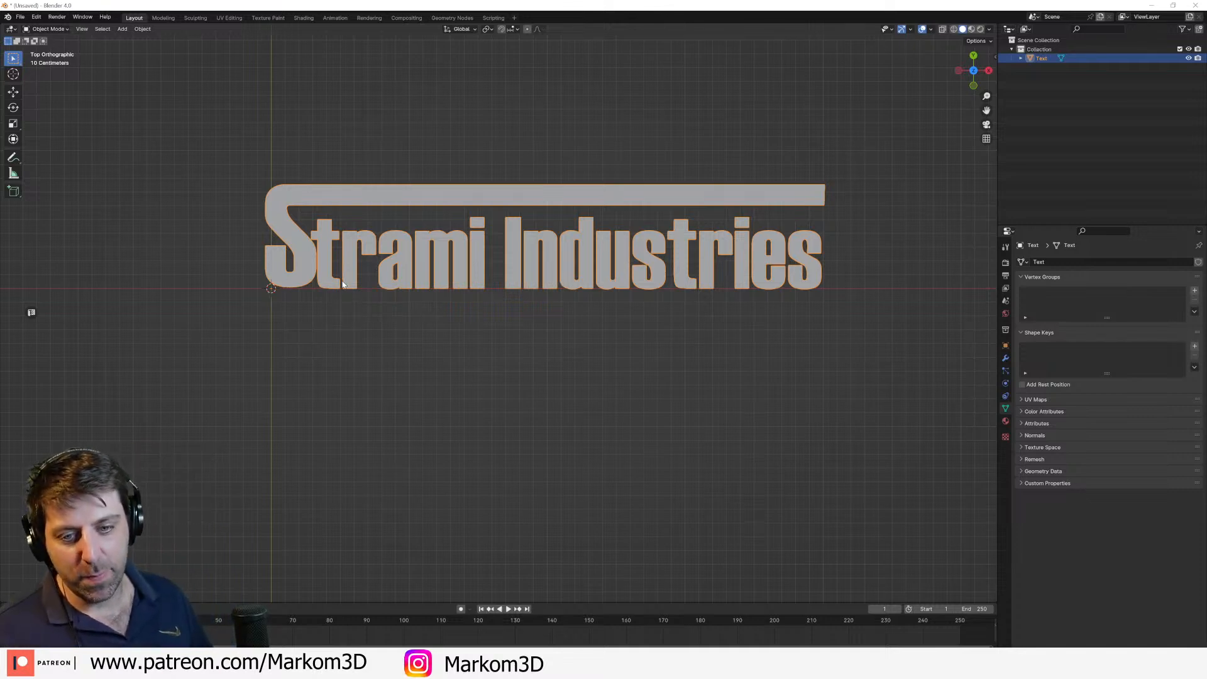
Step: In Edit Mode, select the linked S with its long bar and scale it down slightly
shift+middle_drag(343, 285, 389, 300)
key(Tab)
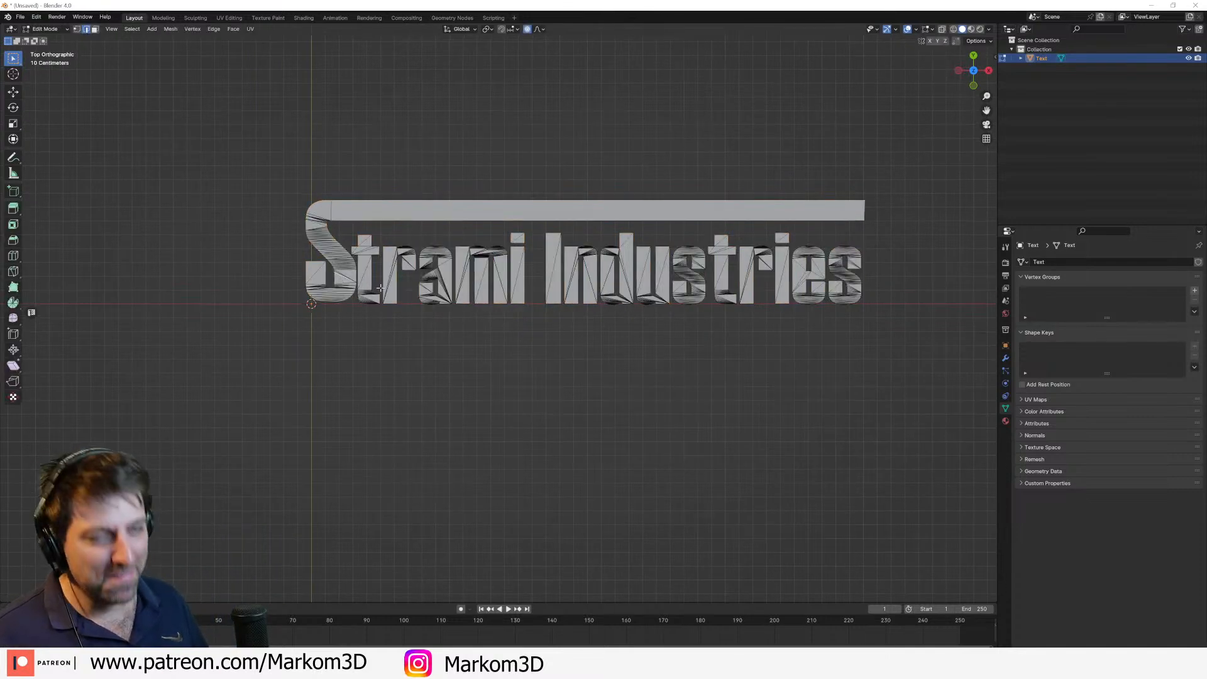
key(l)
key(s)
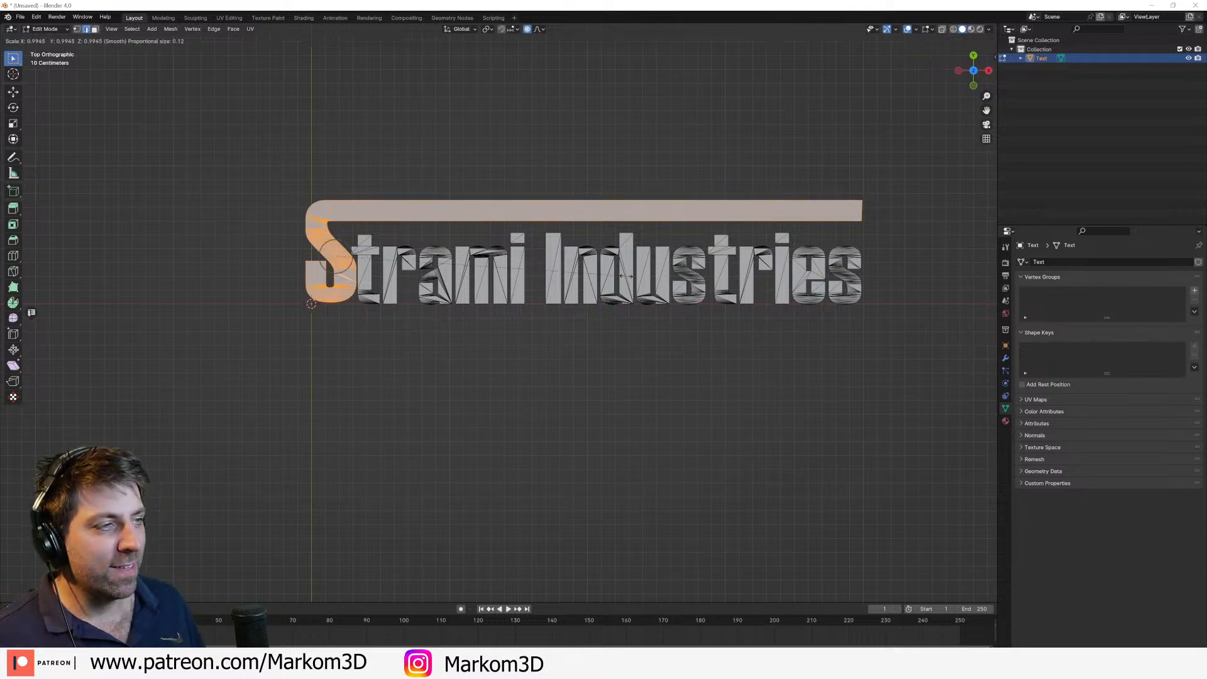
click(619, 273)
key(g)
key(z)
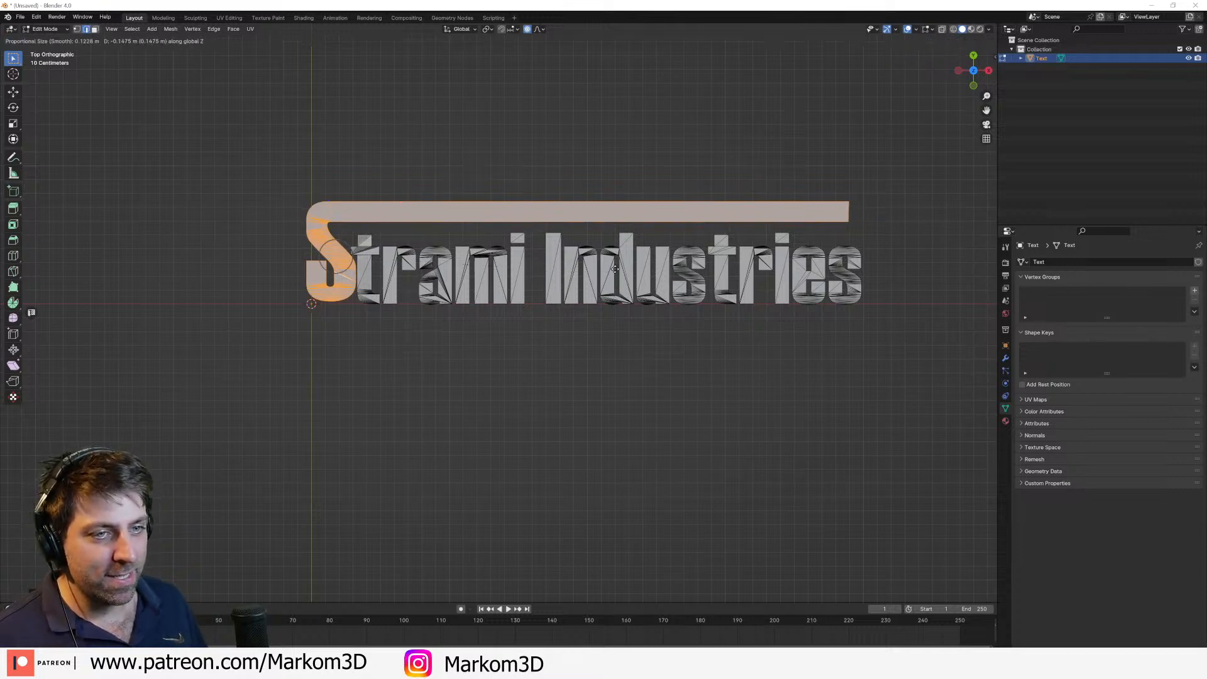
key(y)
right_click(585, 384)
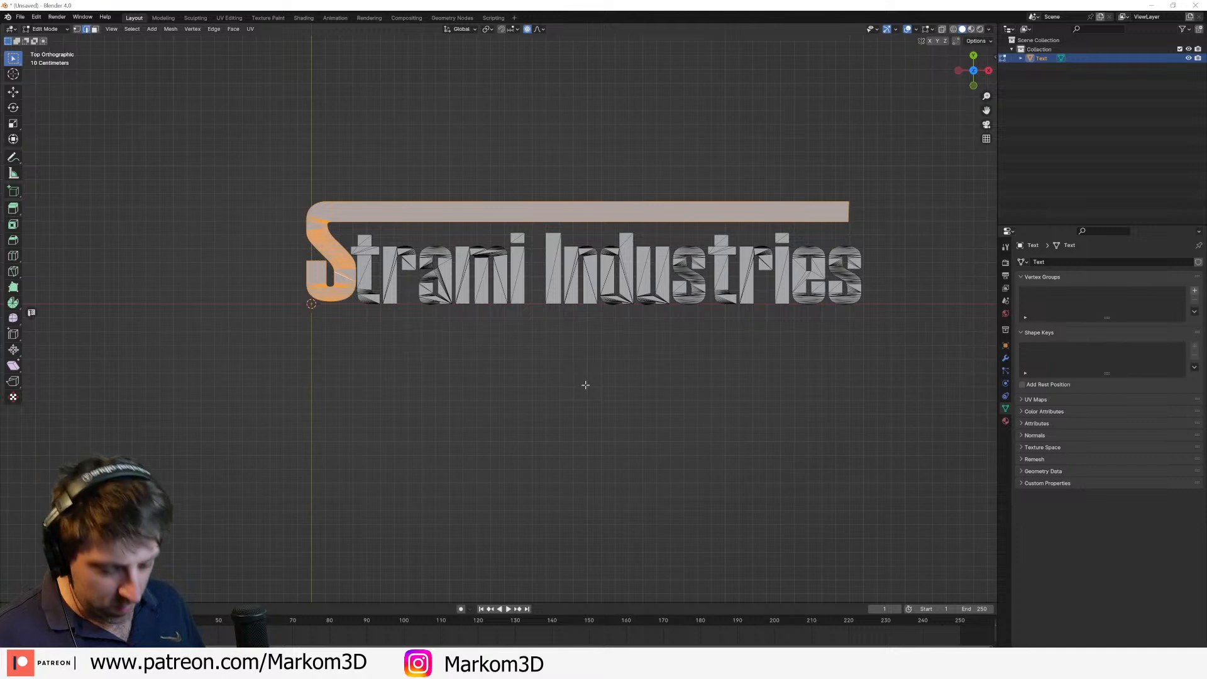
Step: Move the S and its bar down about 0.02 m along Y with proportional editing off
key(g)
key(y)
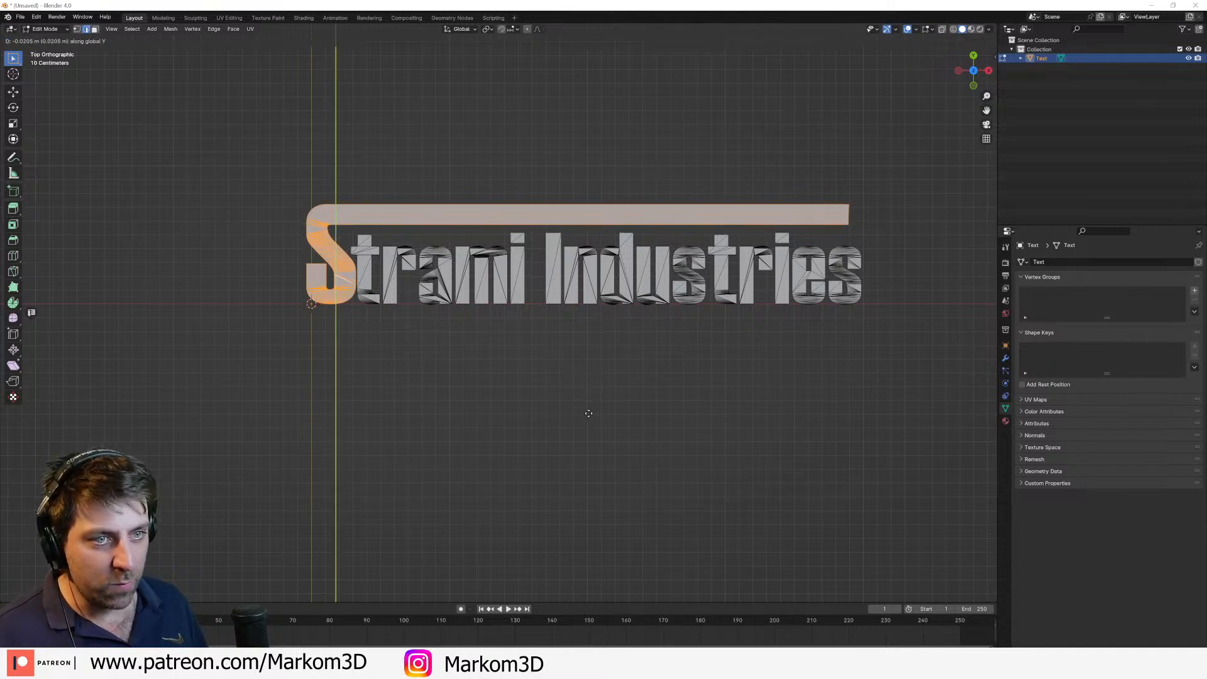
click(589, 413)
Step: Scale the S and its bar down slightly again and lower them along Y to the text's baseline
scroll(646, 337, up, 2)
key(s)
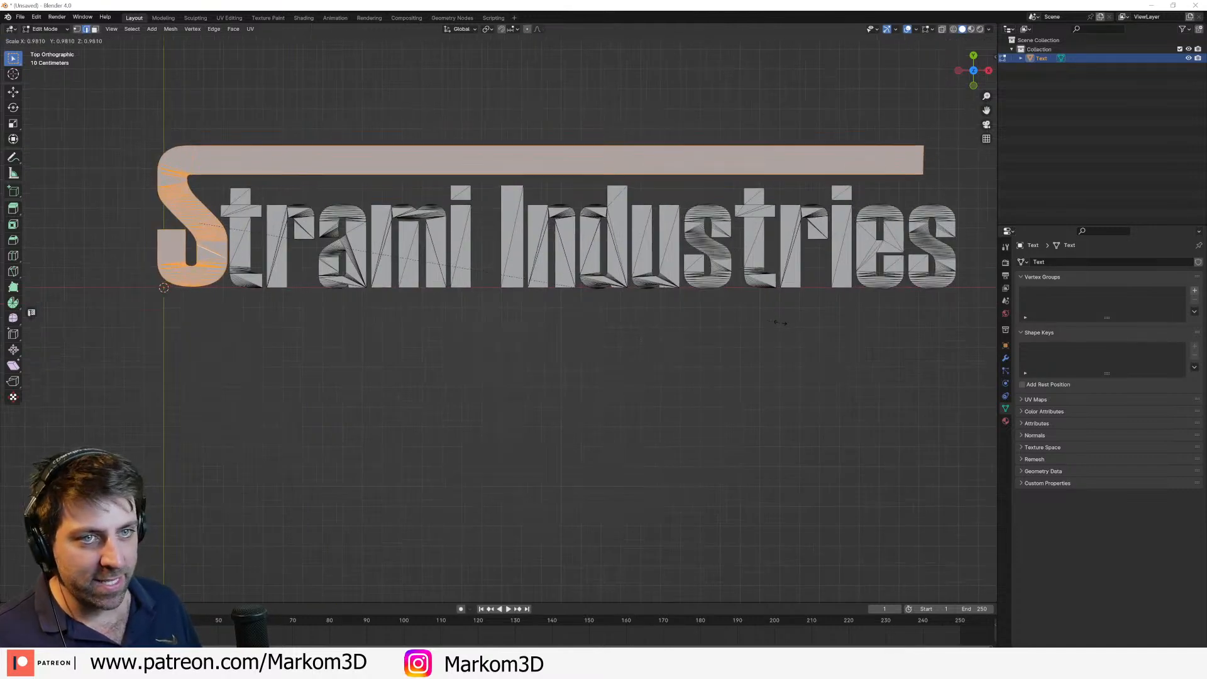
click(761, 319)
key(g)
key(y)
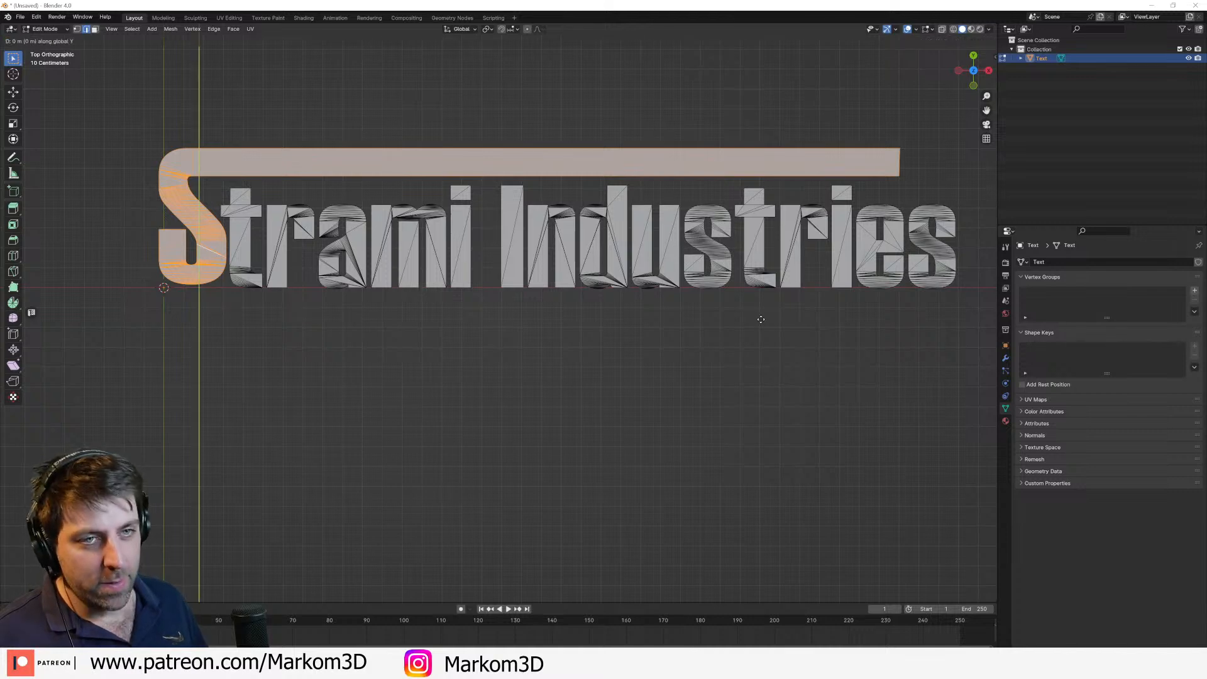
click(766, 343)
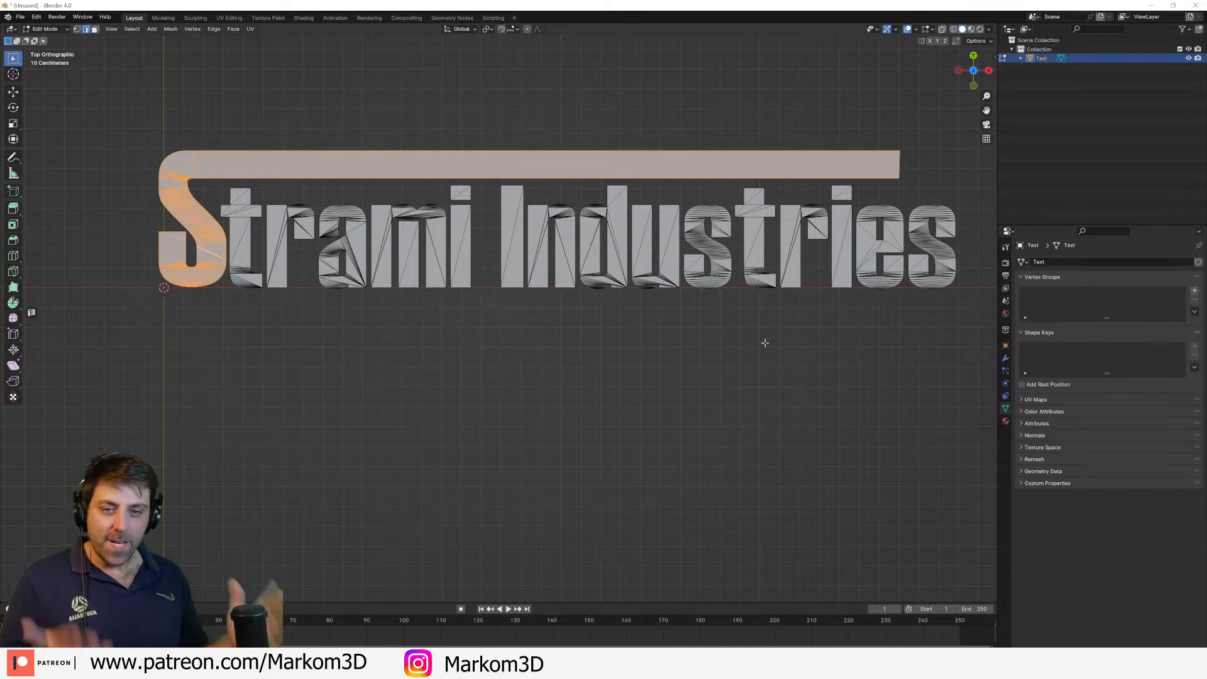
Step: Extend the bar's end edge along X to line up with the final s of Industries, and return to Object Mode
shift+middle_drag(794, 290, 672, 299)
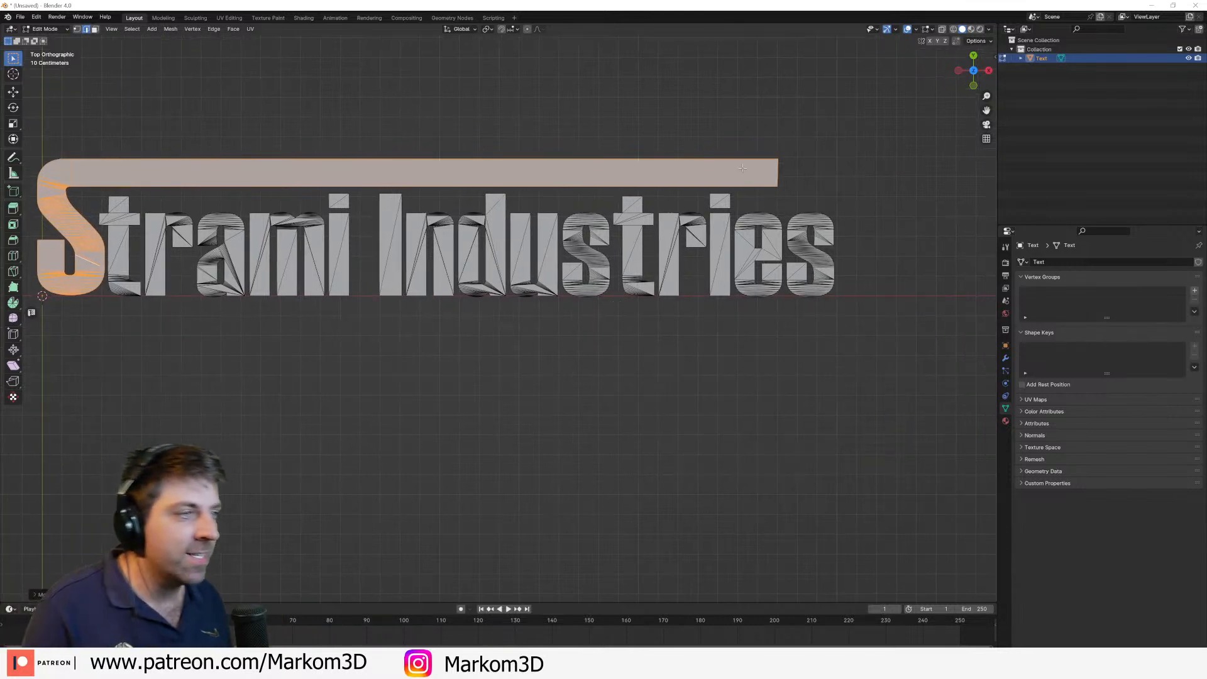
click(779, 170)
key(g)
key(y)
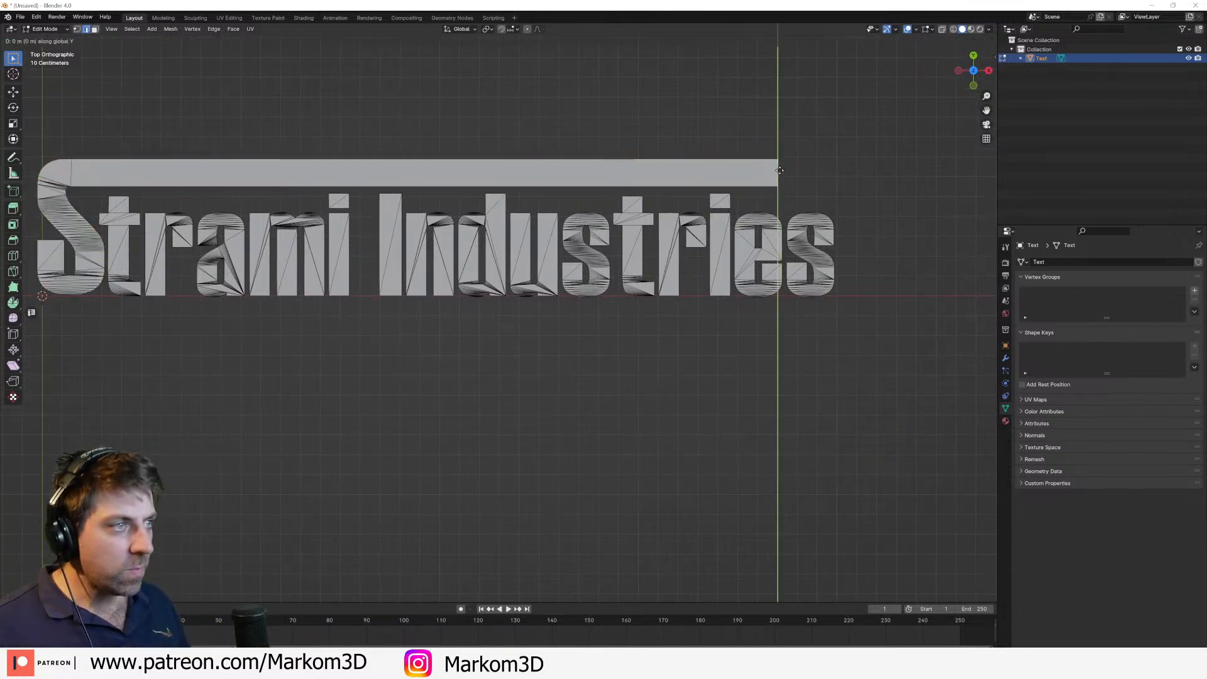
key(x)
click(848, 170)
scroll(752, 246, down, 7)
key(Tab)
shift+middle_drag(826, 277, 760, 304)
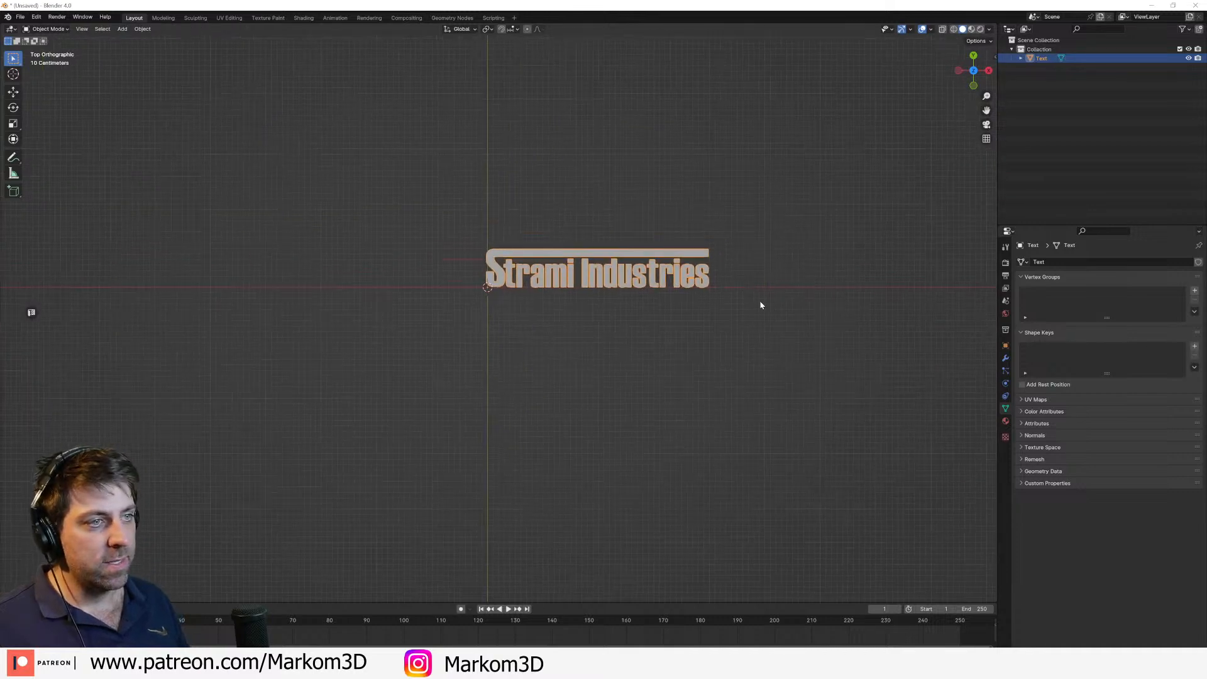
scroll(773, 300, up, 5)
shift+middle_drag(603, 223, 737, 250)
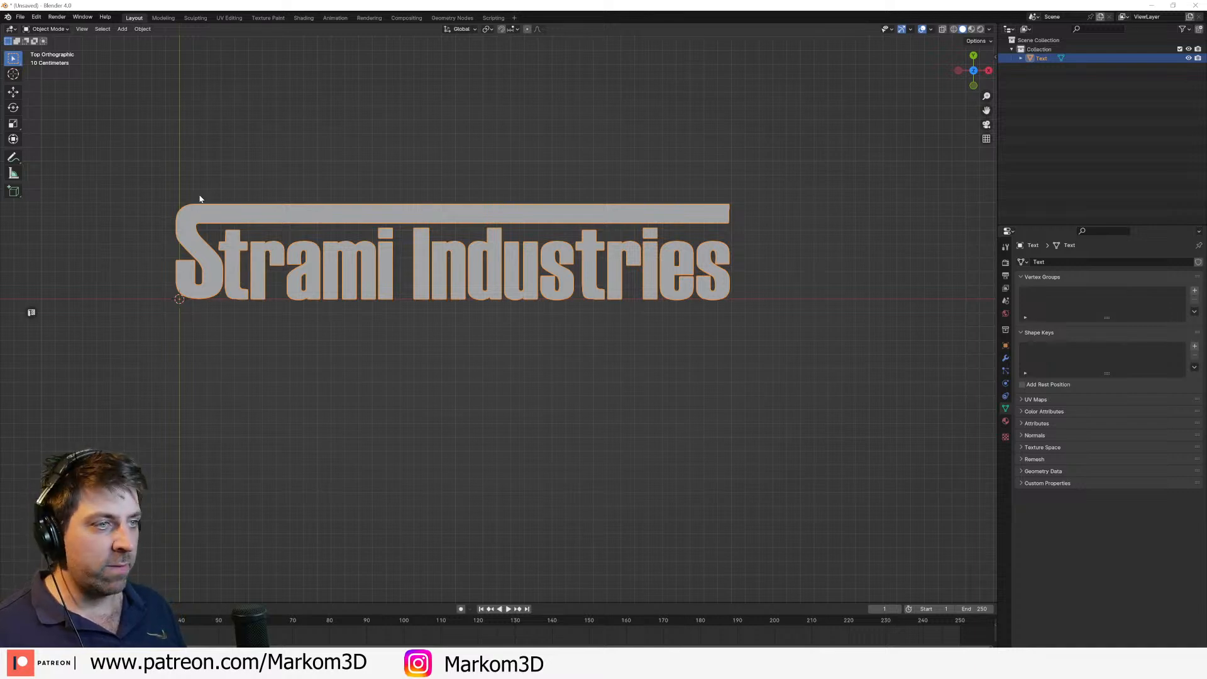
Step: Start saving the logo scene as a new file in the 084_PastieResturant folder
mouse_move(470, 287)
shift+middle_down()
mouse_move(627, 292)
mouse_move(461, 292)
shift+middle_up()
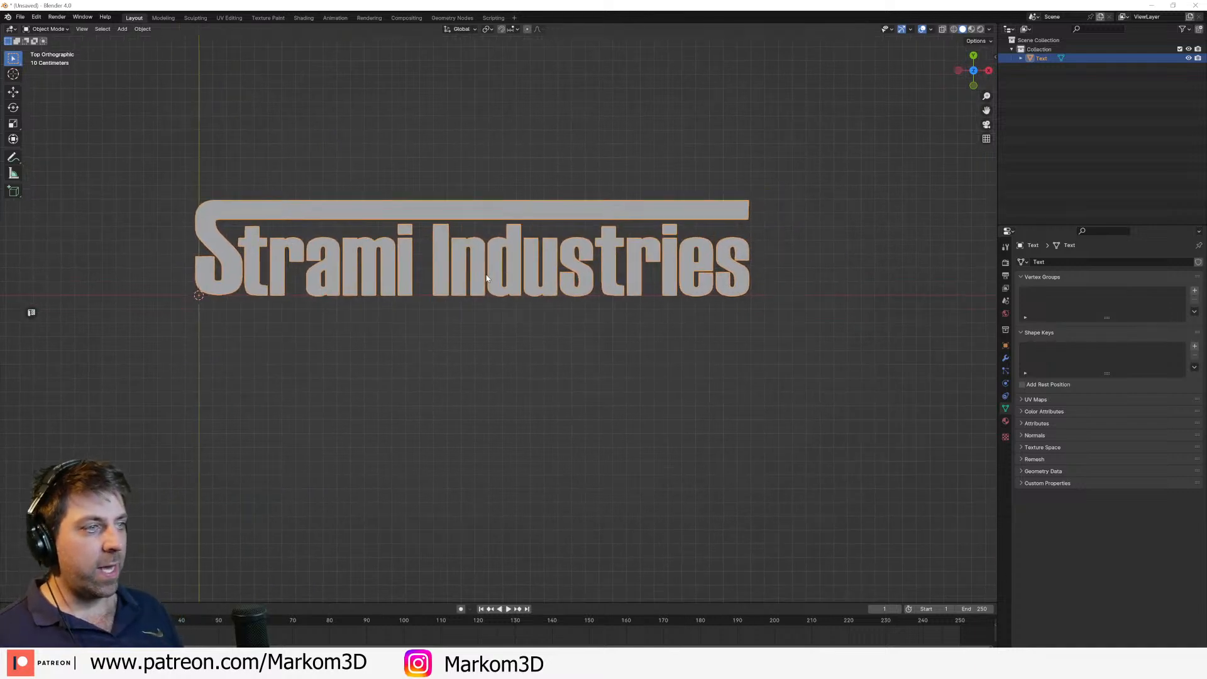
scroll(487, 278, down, 3)
key(Tab)
key(Tab)
click(20, 17)
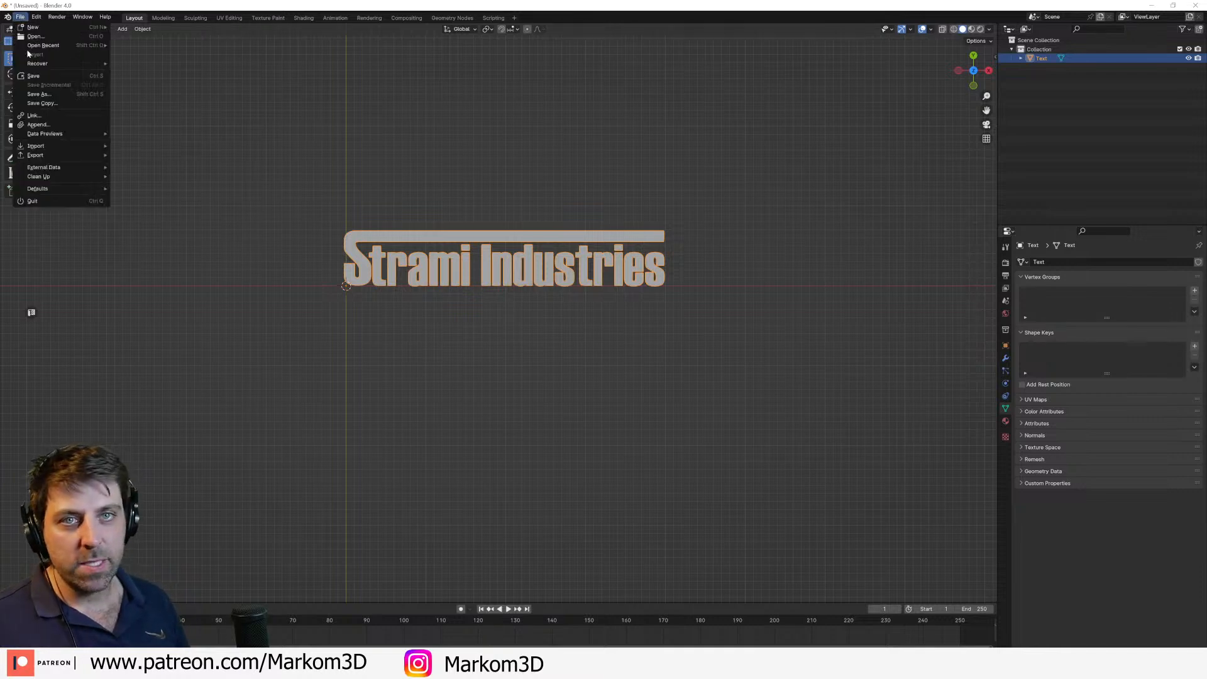
click(55, 96)
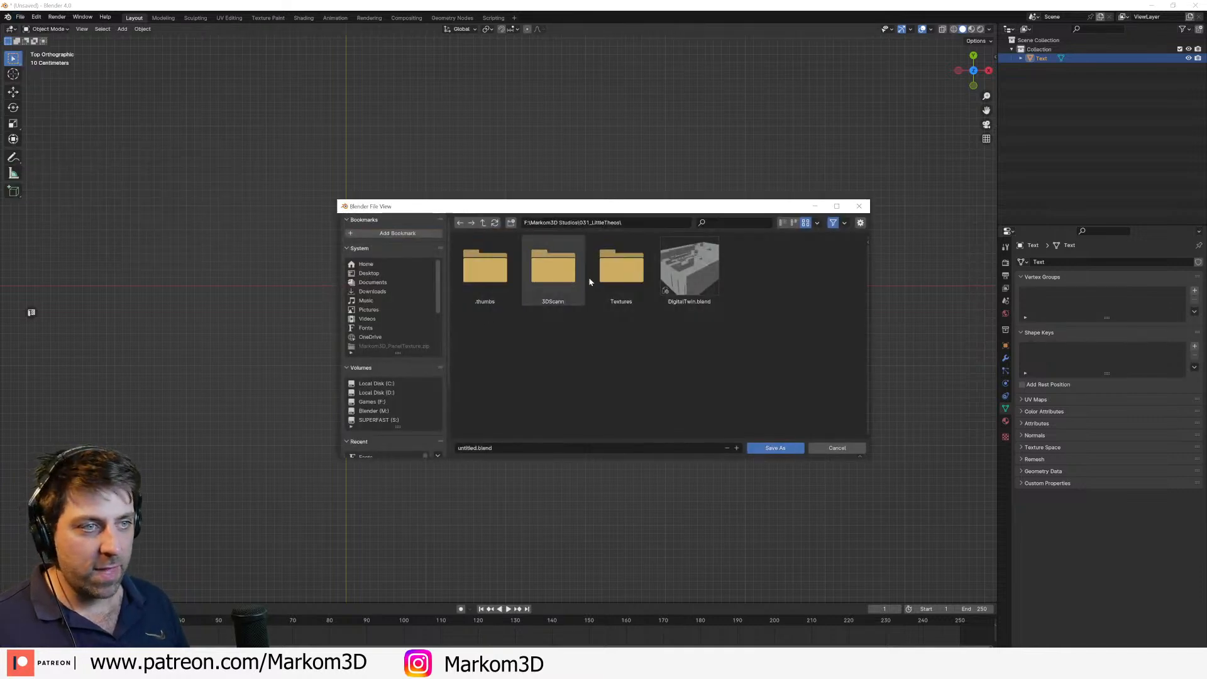
scroll(383, 390, down, 3)
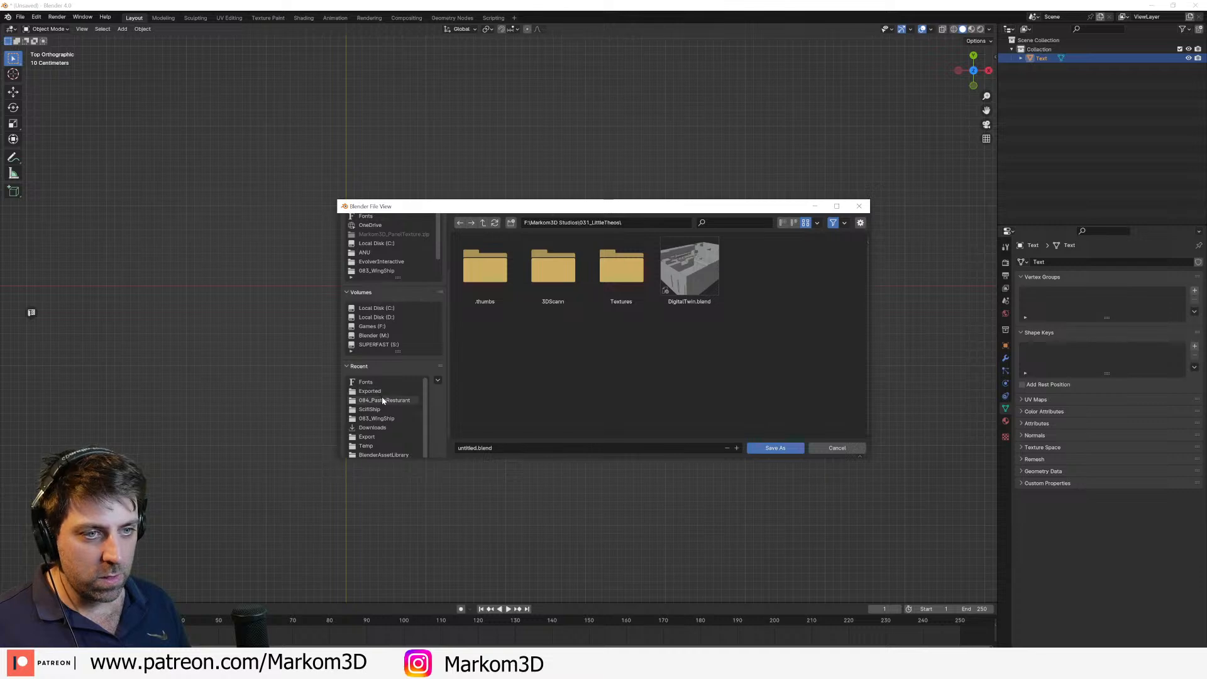
click(384, 400)
Step: Name the file _Logo_stramiindustries and save it
click(560, 448)
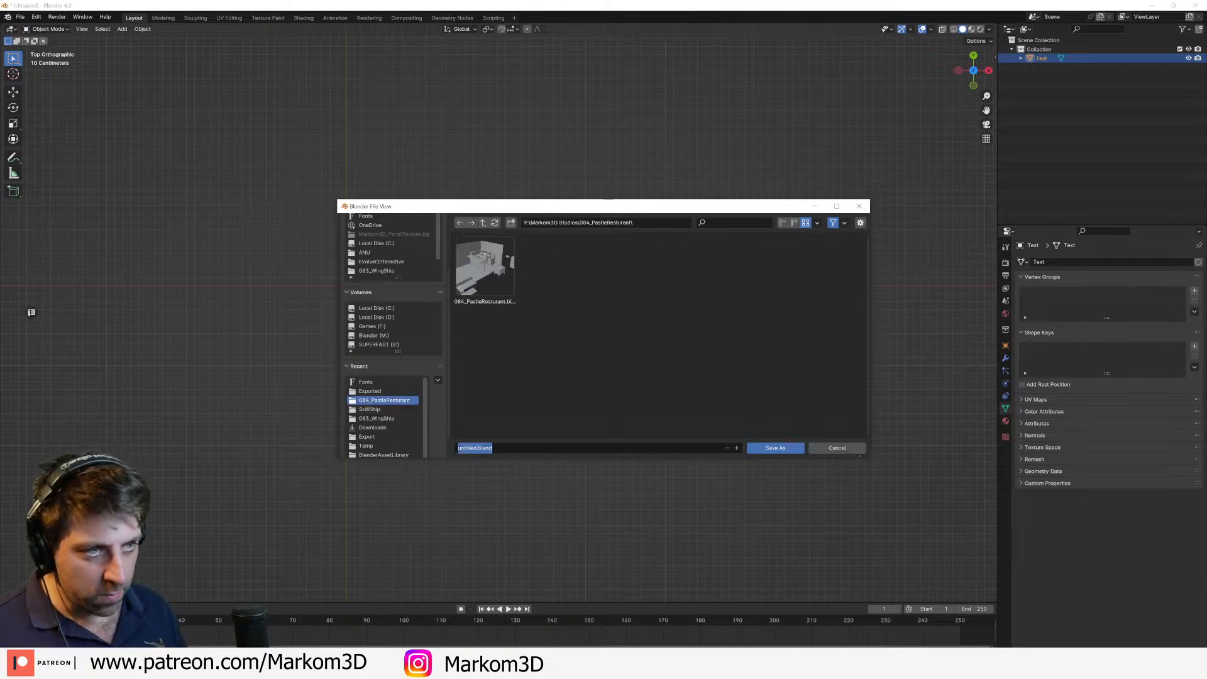
text(_Log)
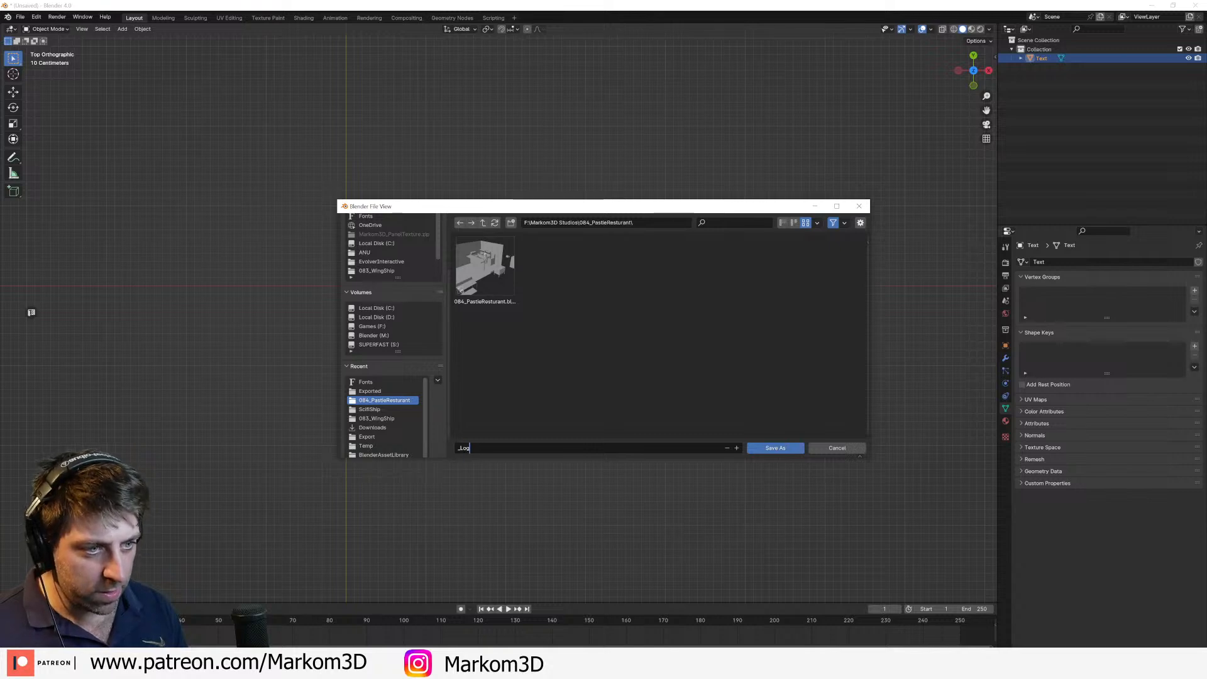
key(BackSpace)
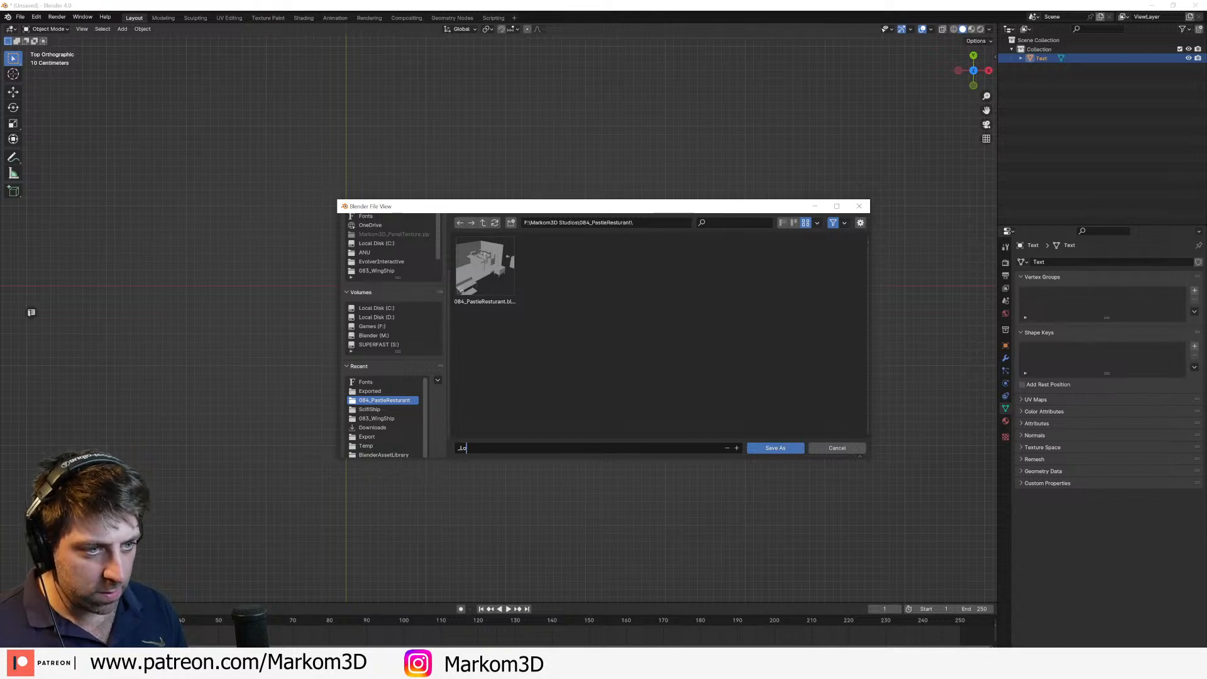
text(go_S)
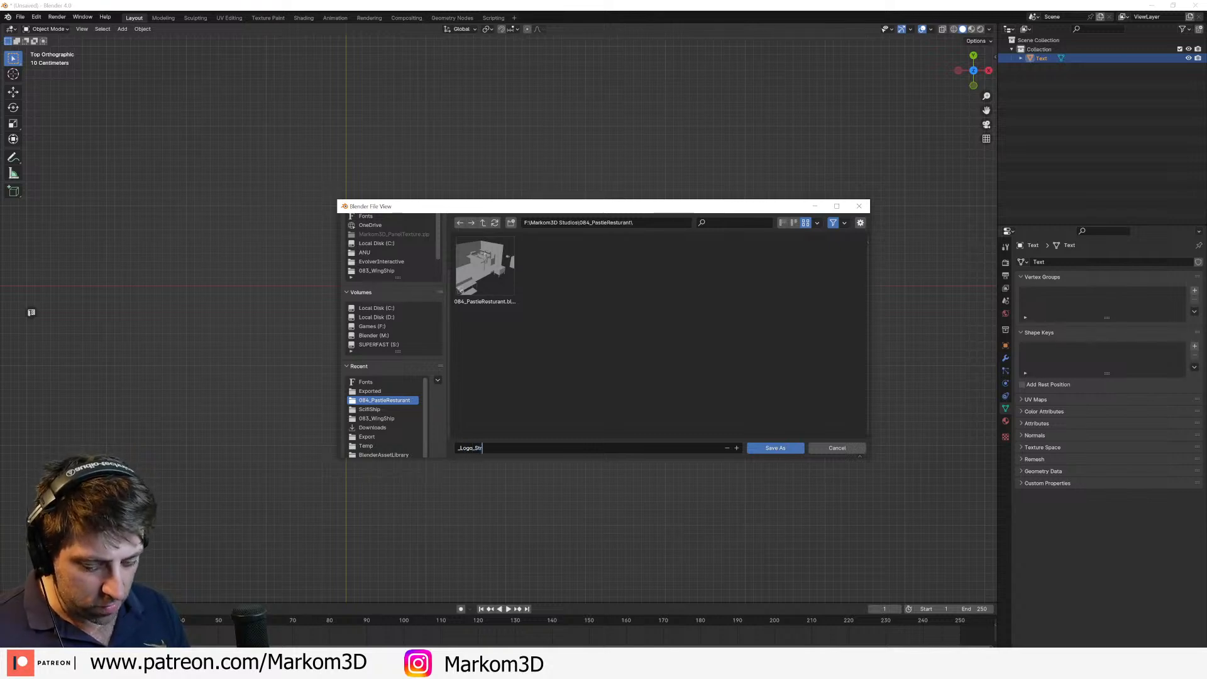
key(BackSpace)
text(strami Industries)
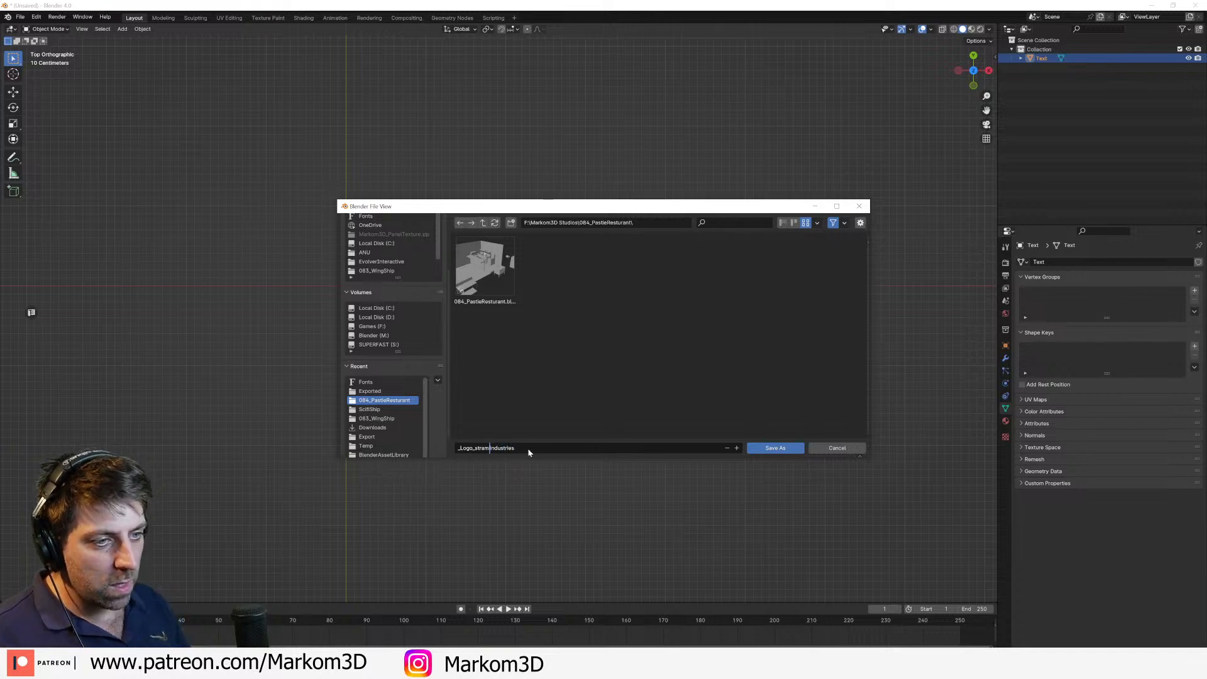
key(Return)
click(775, 447)
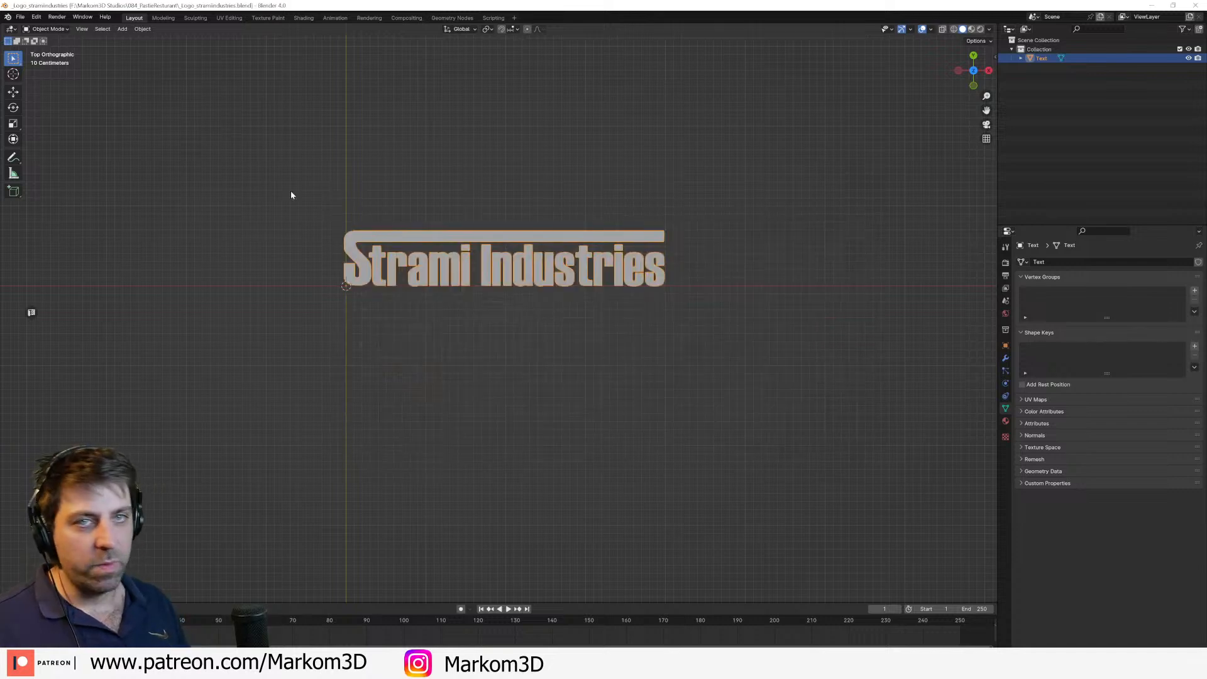
Step: In Edit Mode, extrude the whole flat logo mesh downward to give it thickness
shift+middle_drag(436, 261, 438, 262)
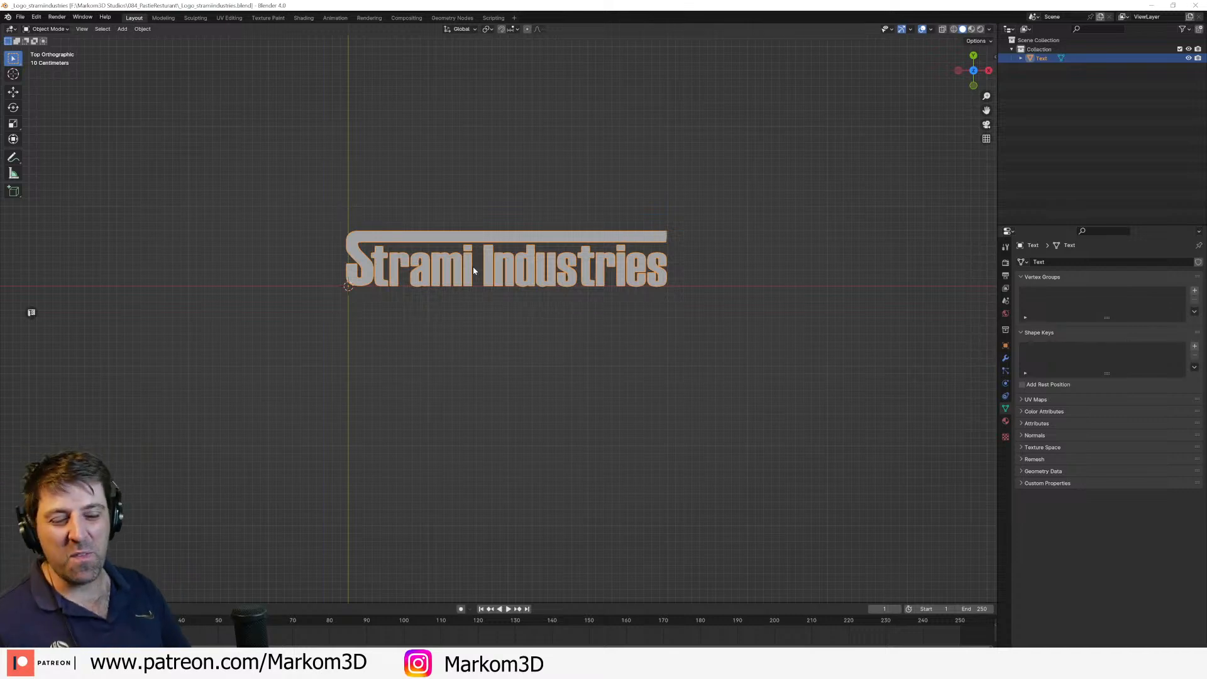
middle_drag(519, 250, 481, 274)
key(Tab)
scroll(534, 318, up, 4)
key(e)
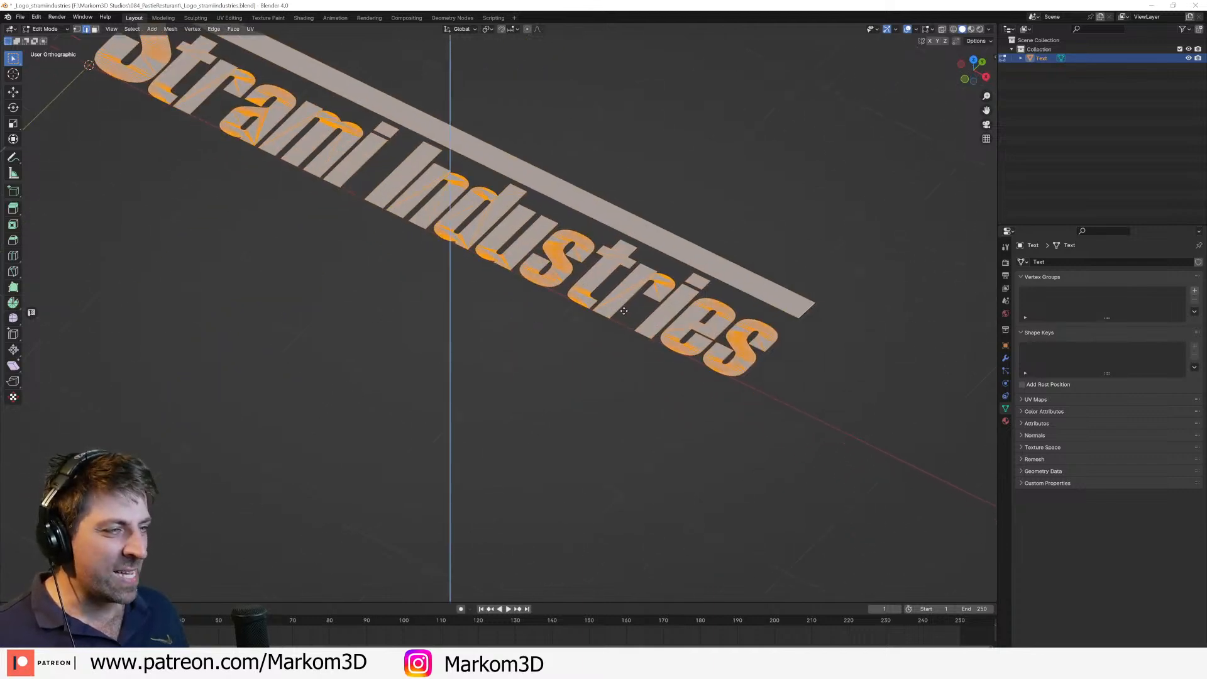
click(620, 320)
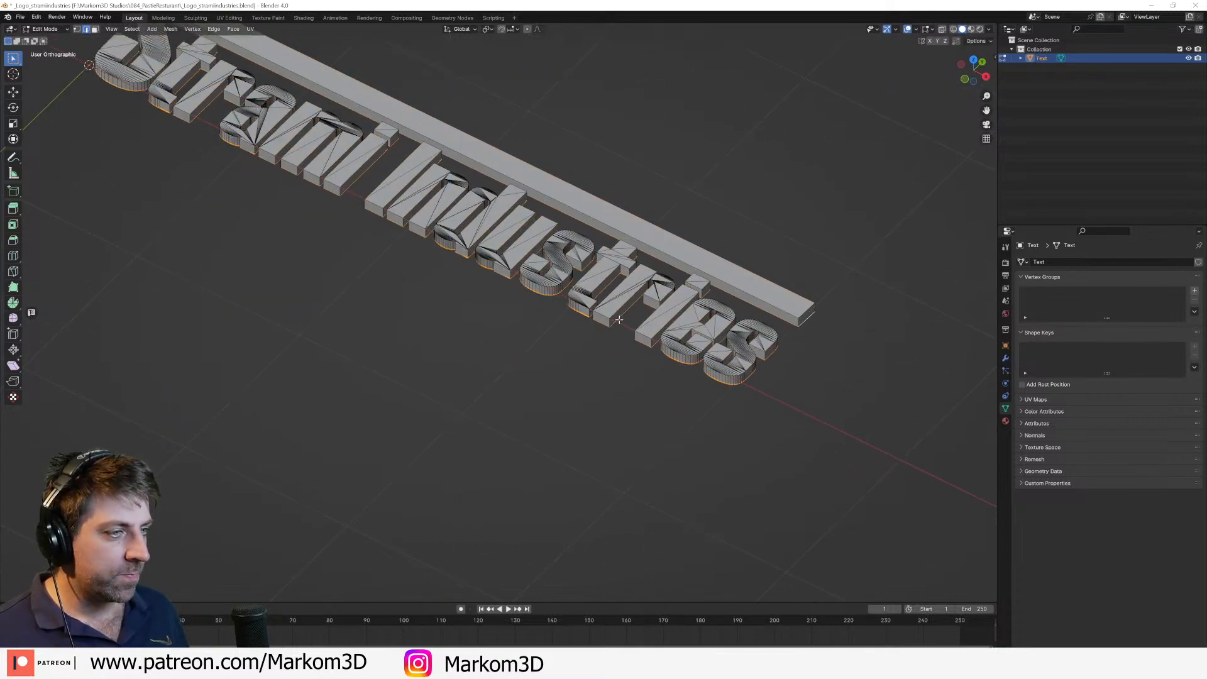
Step: Flare the extruded back faces outward with Shrink/Fatten by about 0.016 m and return to Object Mode
key(alt+s)
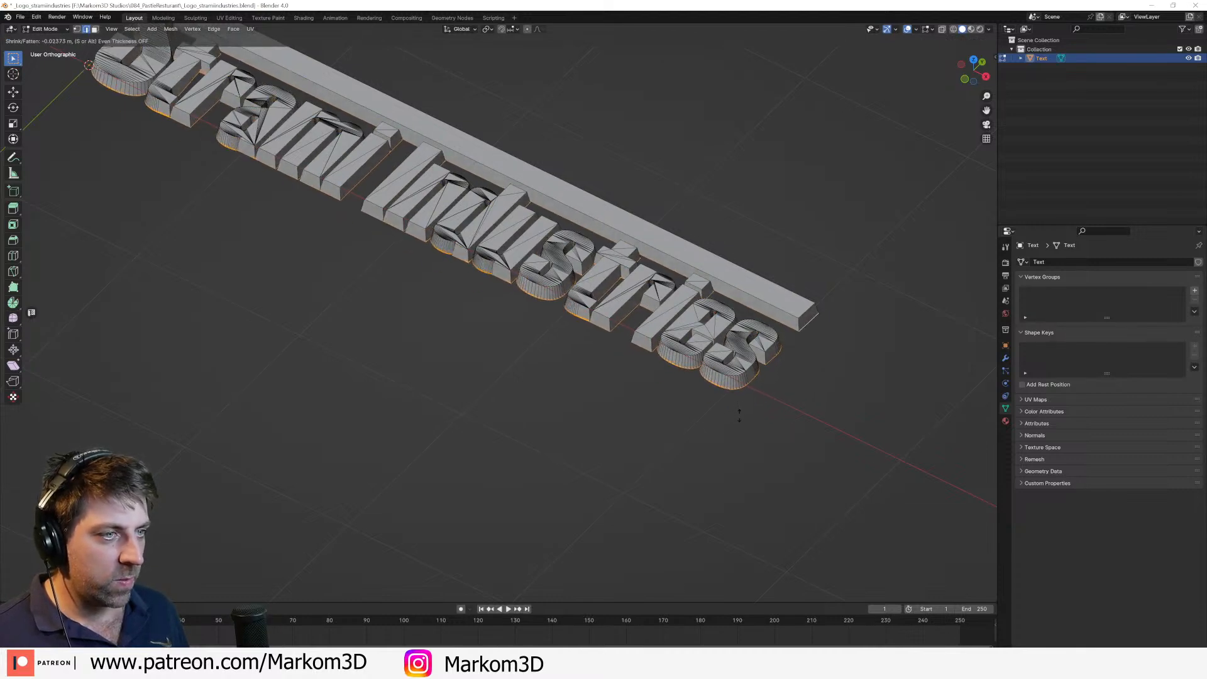
click(739, 413)
key(Tab)
scroll(560, 322, down, 2)
middle_drag(560, 321, 623, 330)
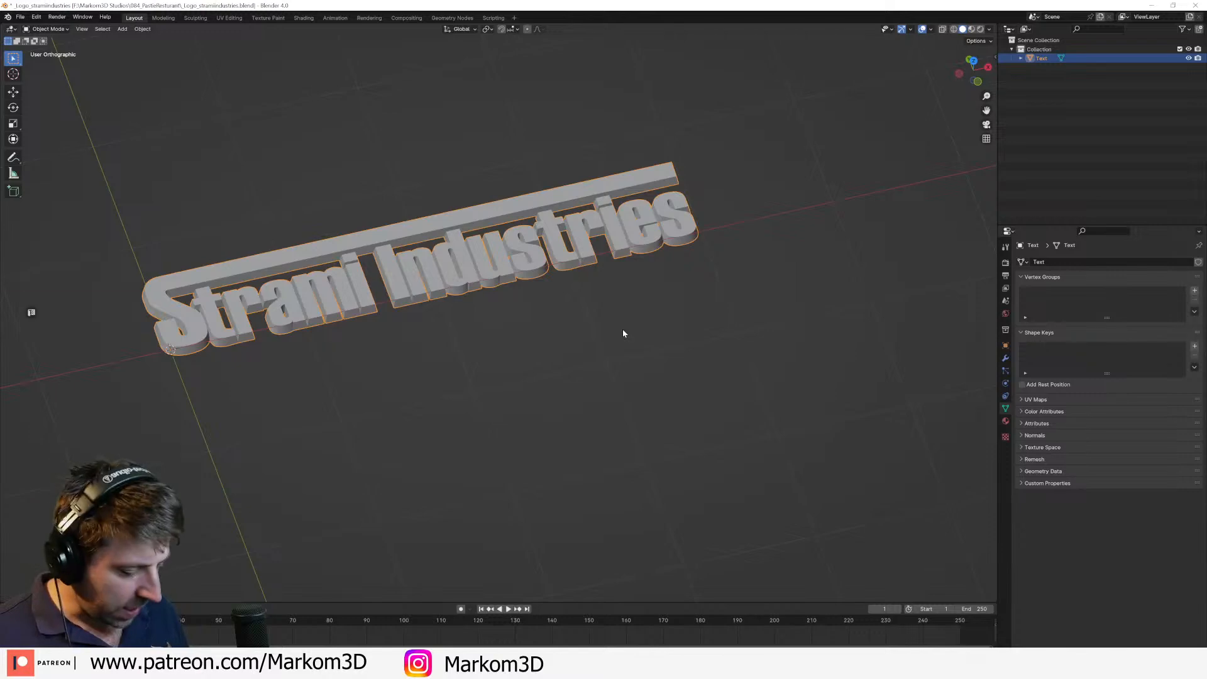
Step: In Edit Mode, raise the logo mesh about 0.079 m along Z so its base sits on the ground plane
key(KP_7)
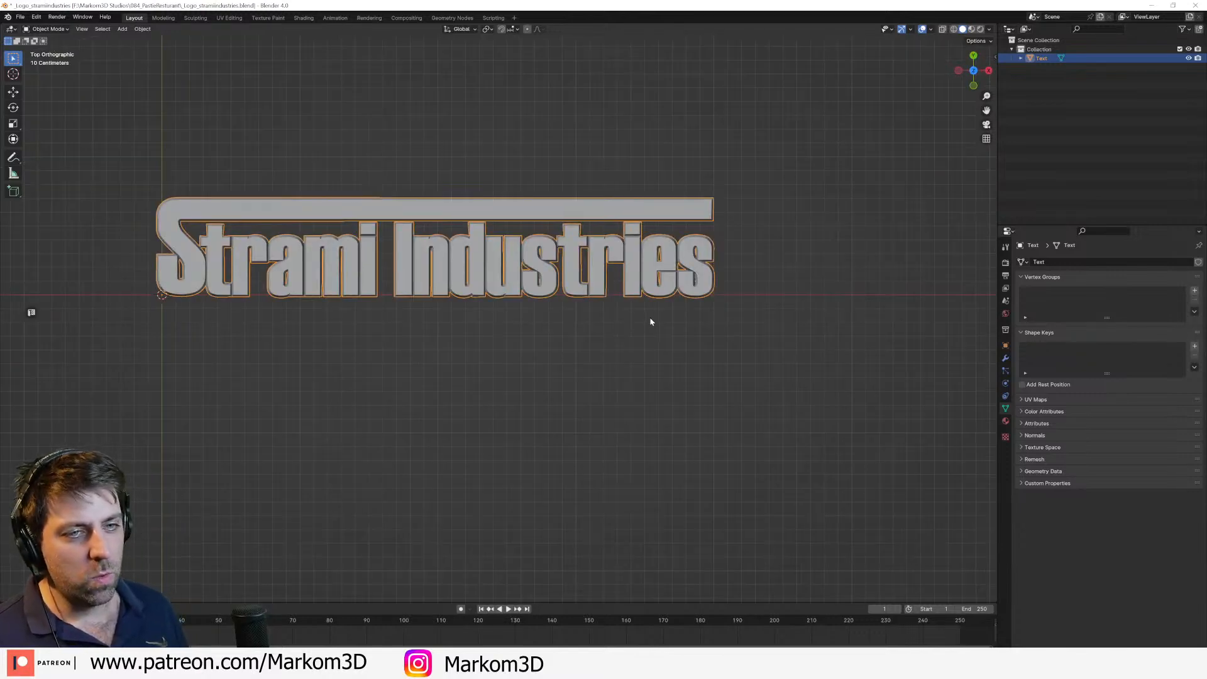
key(Tab)
middle_drag(651, 321, 607, 258)
key(KP_3)
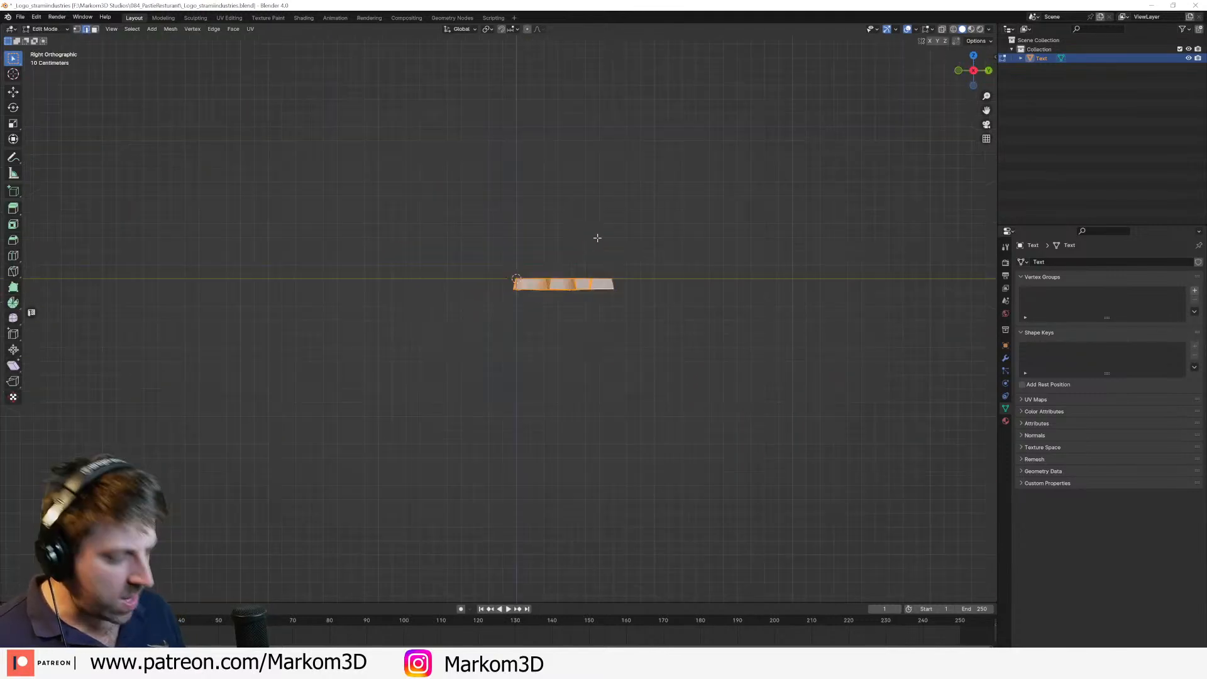
scroll(597, 237, up, 5)
key(g)
key(z)
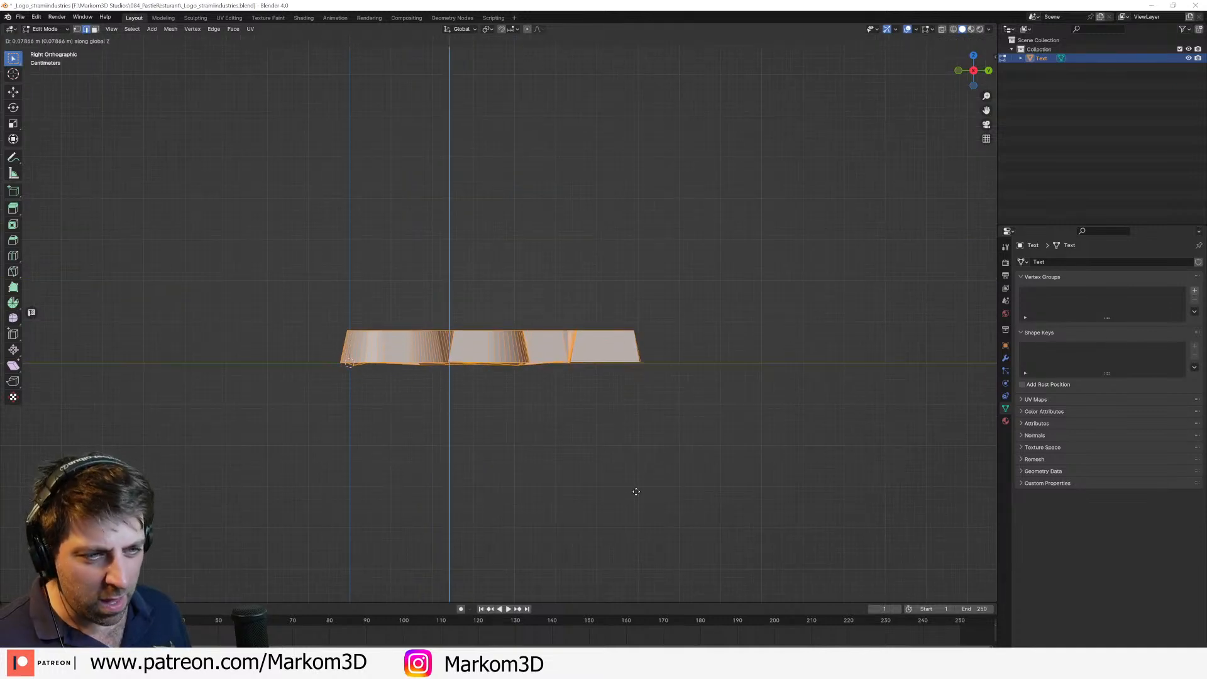
click(642, 485)
Step: In wireframe, select the logo's base geometry, flatten it with a Z scale of 0, and lower it about 0.004 m
key(z)
click(569, 485)
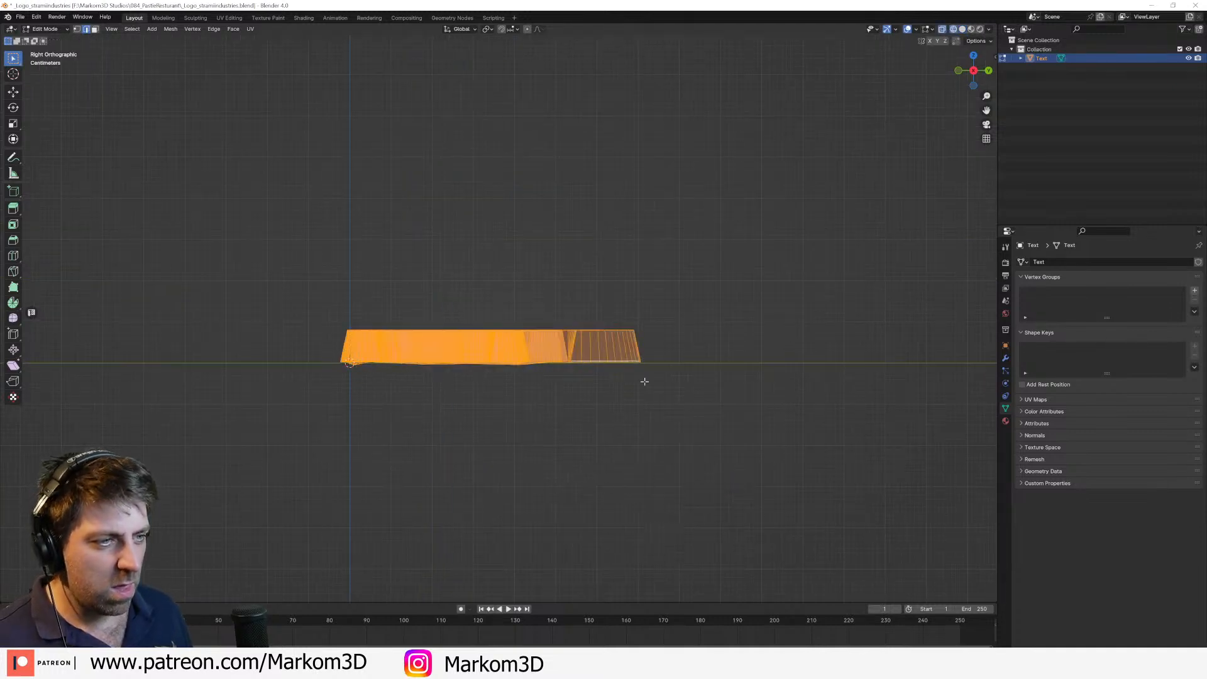
key(alt+a)
drag(679, 353, 234, 376)
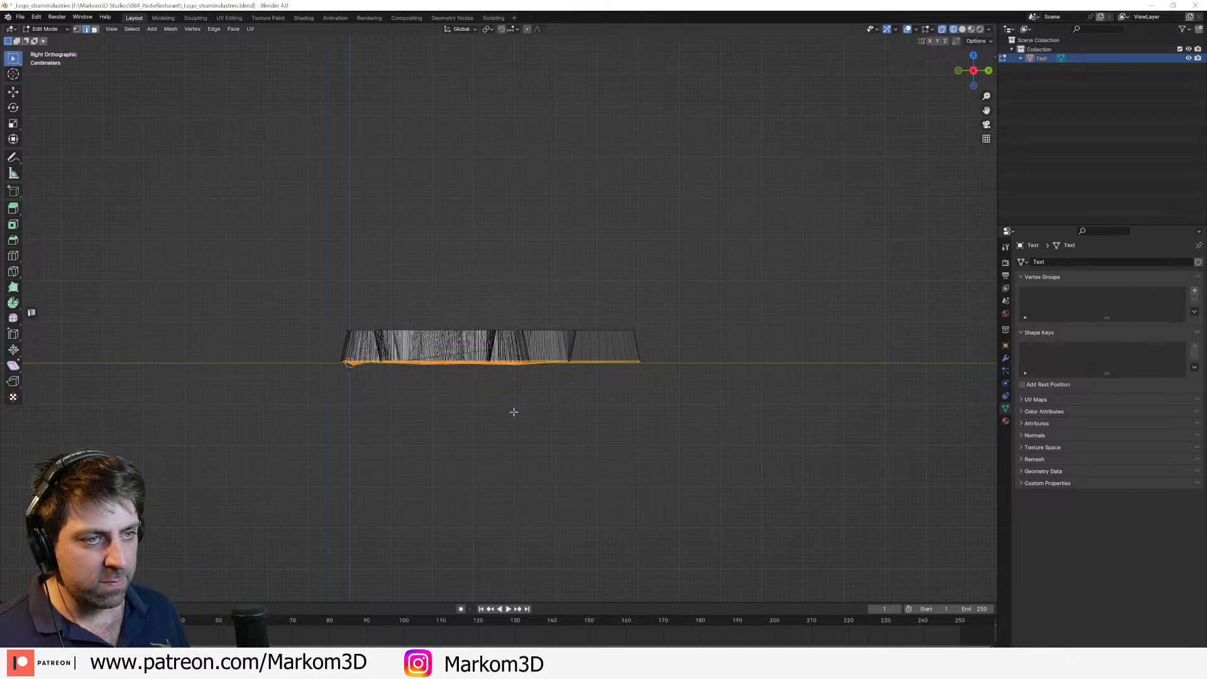
key(s)
key(z)
key(0)
key(Return)
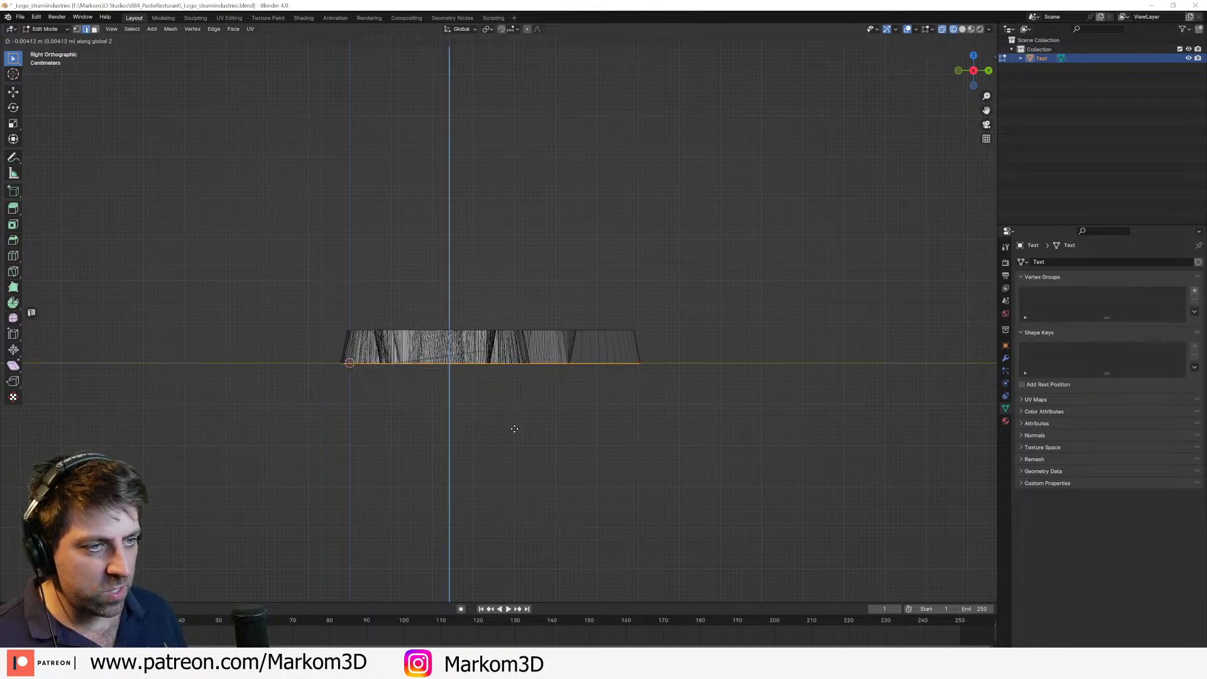
key(Tab)
scroll(518, 421, down, 4)
middle_drag(518, 425, 499, 420)
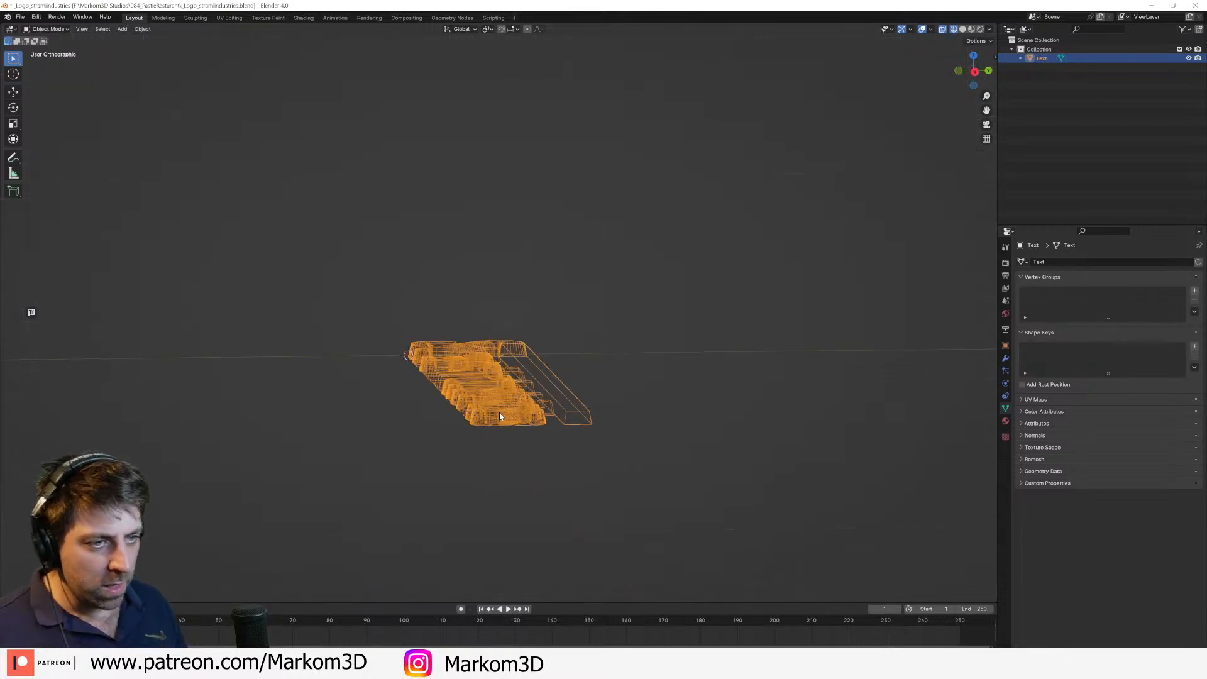
Step: Snap the 3D cursor to the selected base geometry and set the logo's origin to the 3D cursor
key(Tab)
right_click(472, 355)
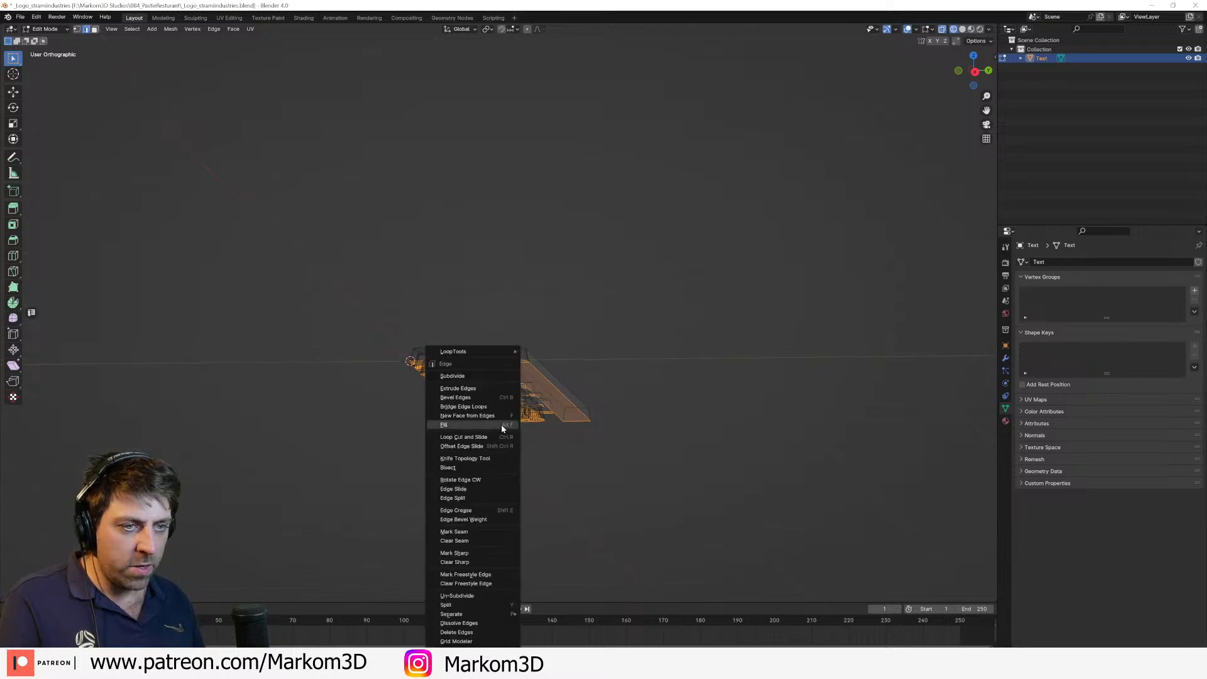
key(Escape)
key(shift+s)
key(Escape)
key(shift+s)
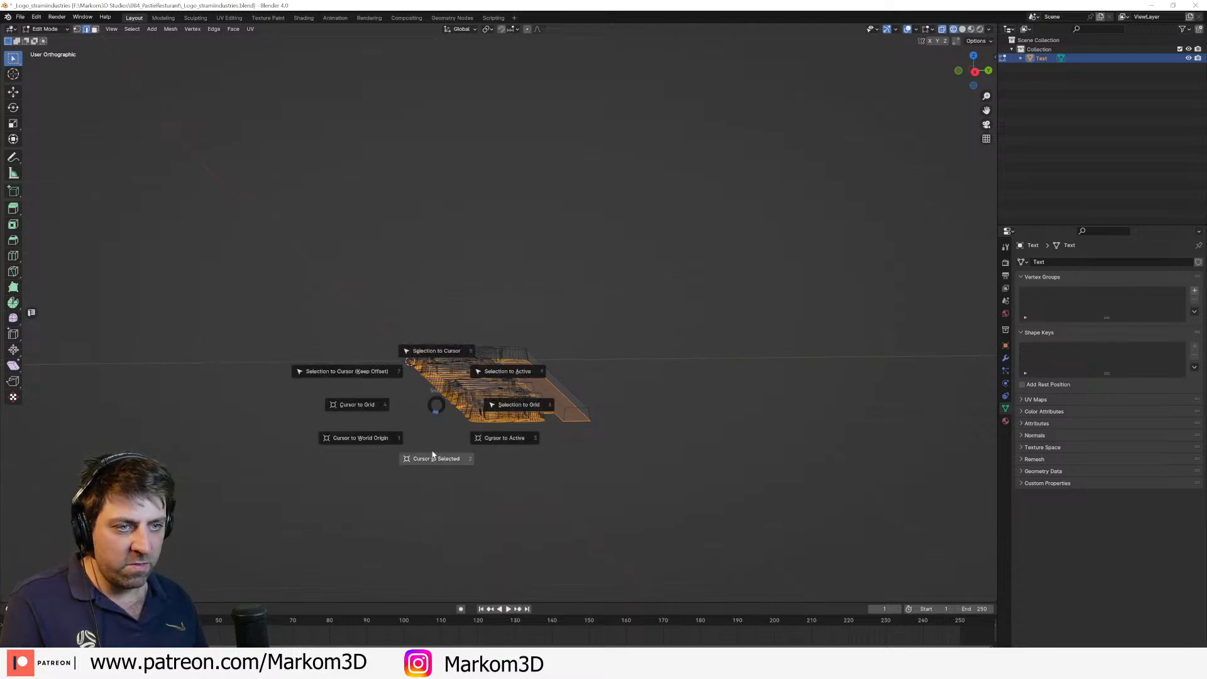
click(436, 459)
key(Tab)
right_click(430, 425)
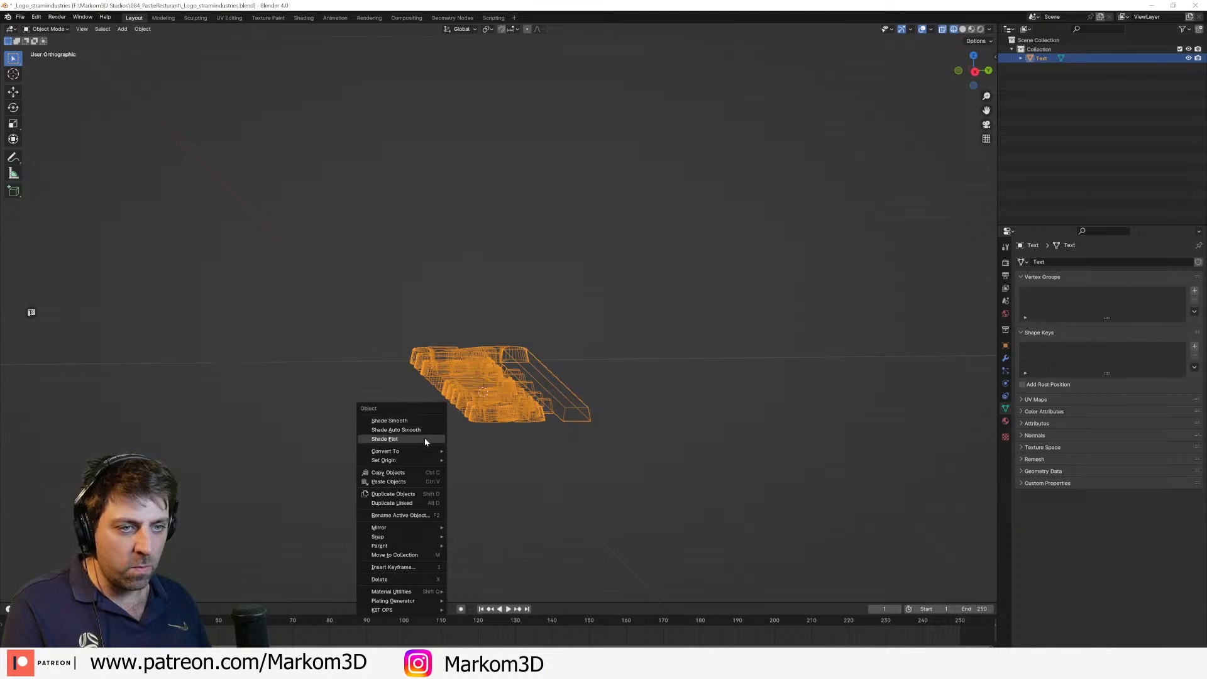
mouse_move(403, 460)
click(522, 479)
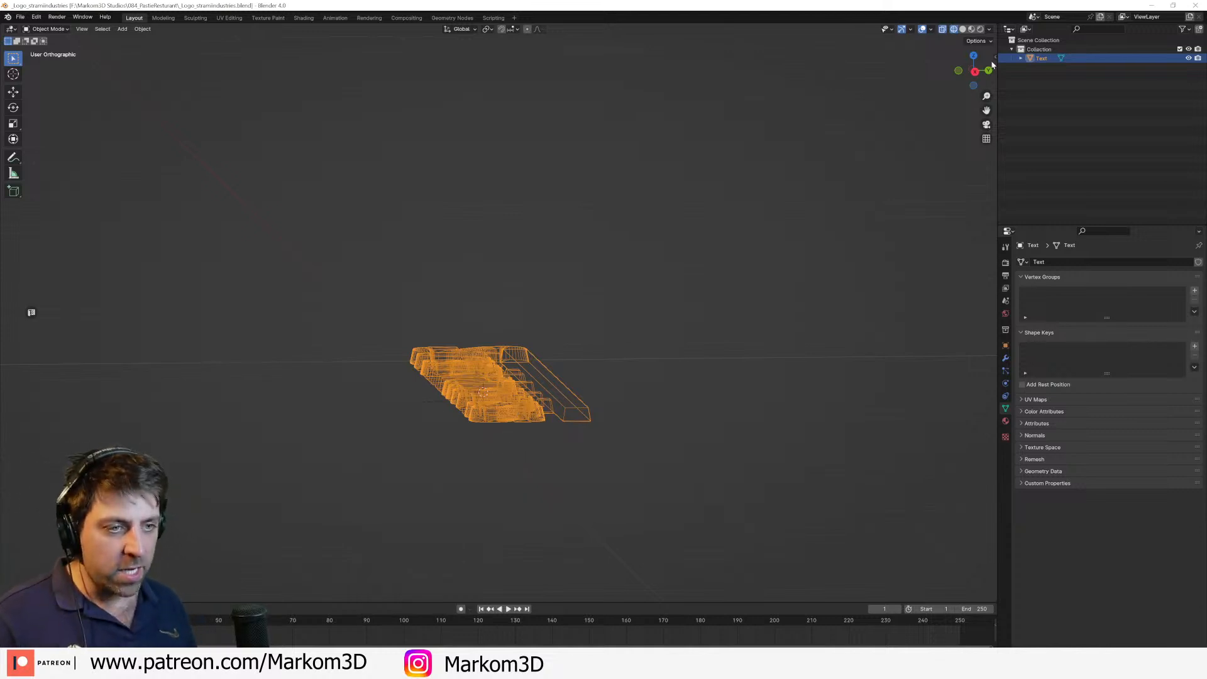
Step: Switch to the Blender window with the restaurant scene, bring in the copied logo, and position and select it beside the drawer cabinet
click(1150, 5)
click(639, 460)
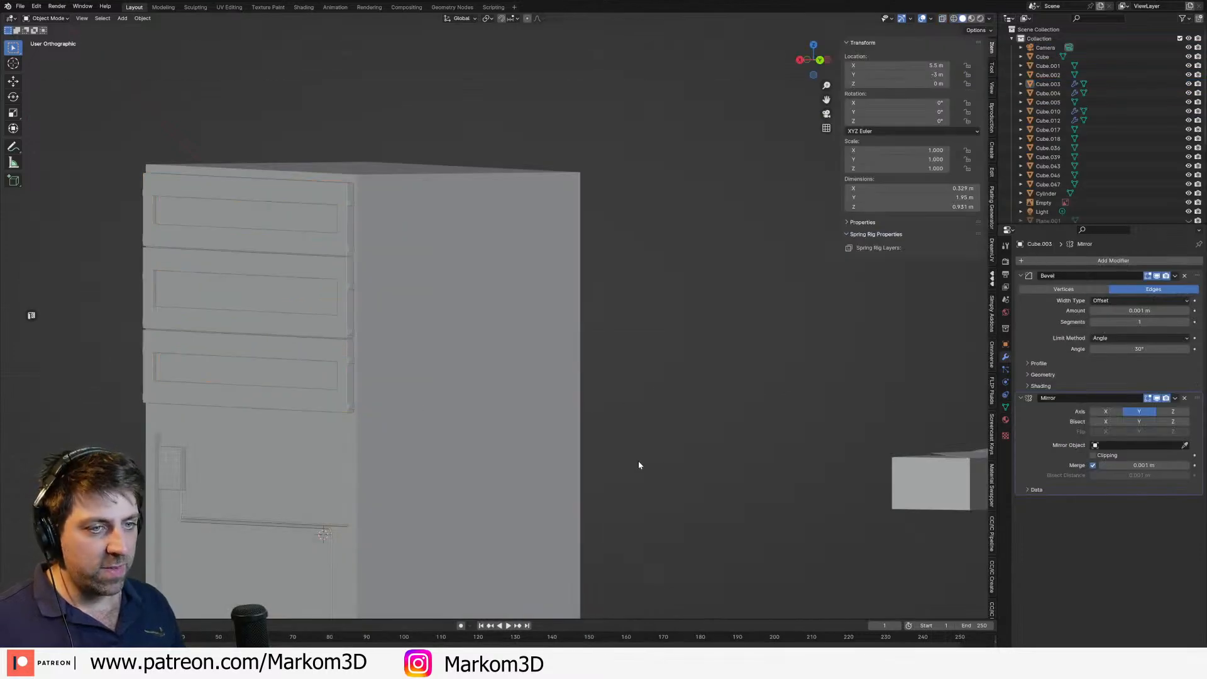
scroll(568, 500, down, 6)
middle_drag(566, 502, 621, 518)
scroll(632, 537, down, 4)
key(g)
click(355, 562)
scroll(465, 516, up, 7)
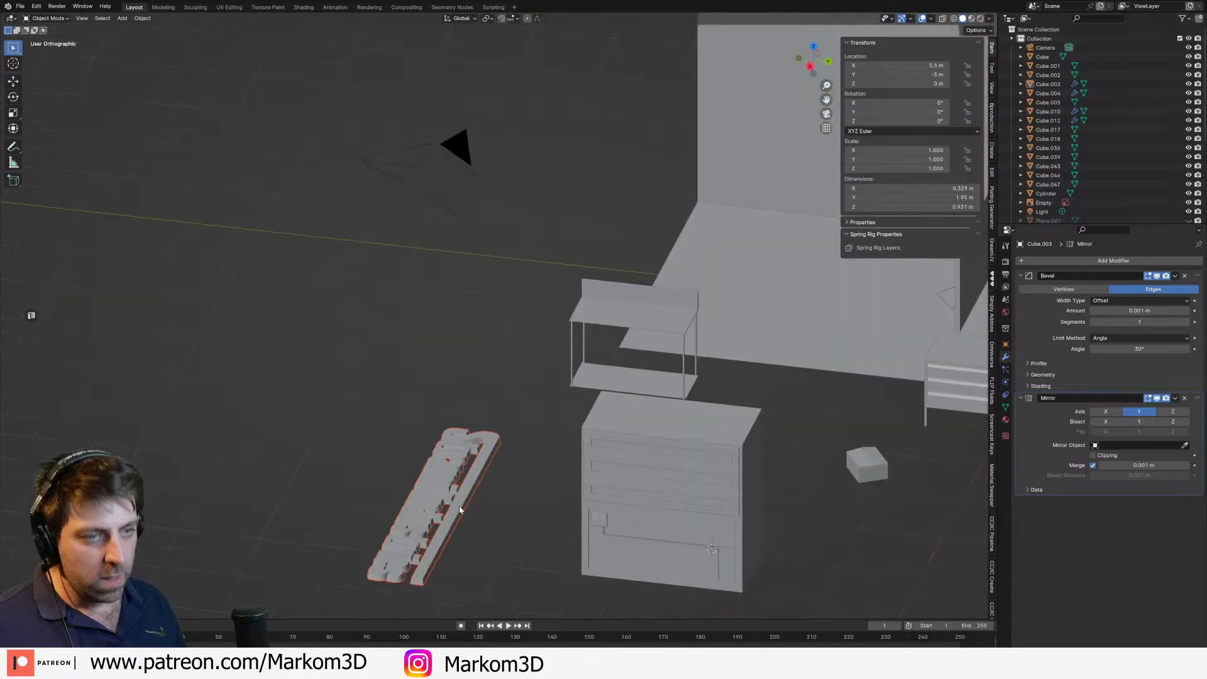
click(417, 492)
shift+middle_drag(508, 542, 332, 407)
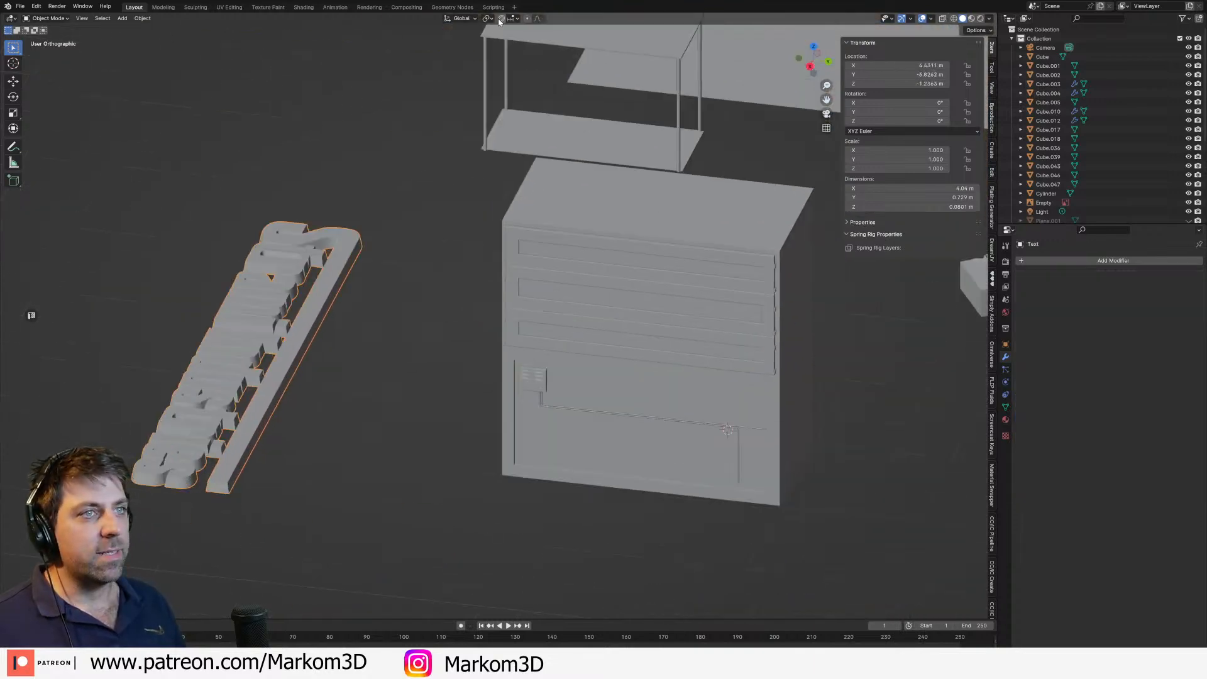
Step: Set snapping to Face with Align Rotation to Target and snap the logo onto the drawer cabinet's front
click(514, 18)
click(496, 94)
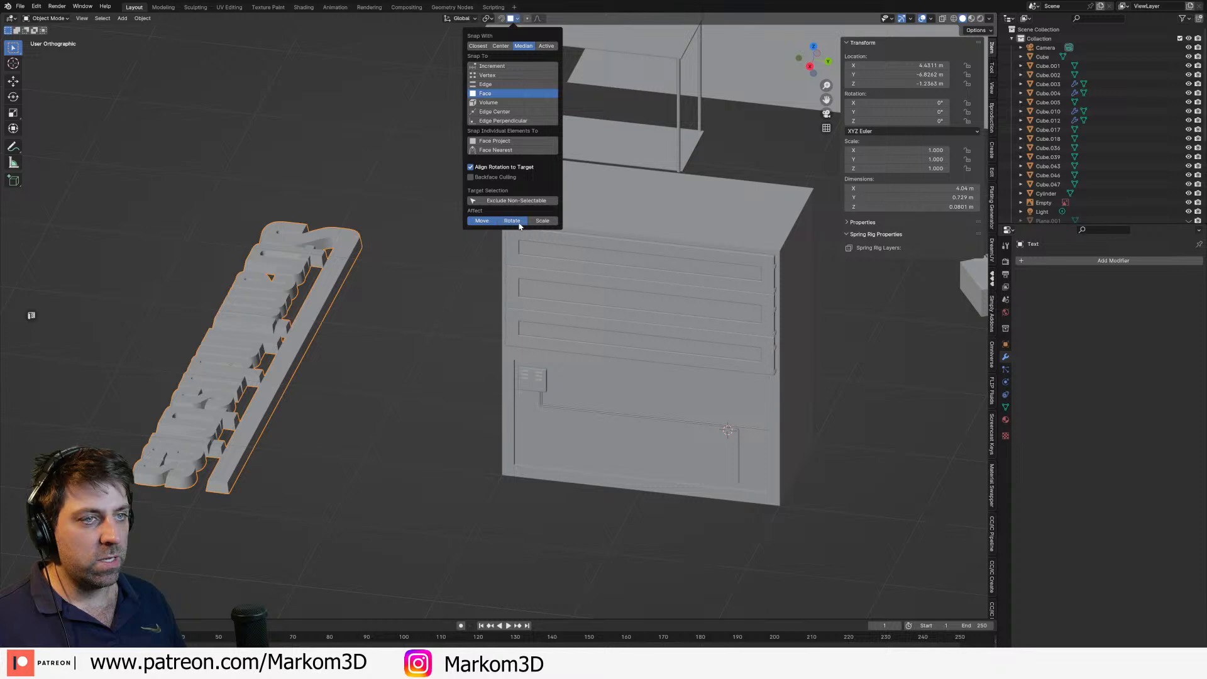
key(g)
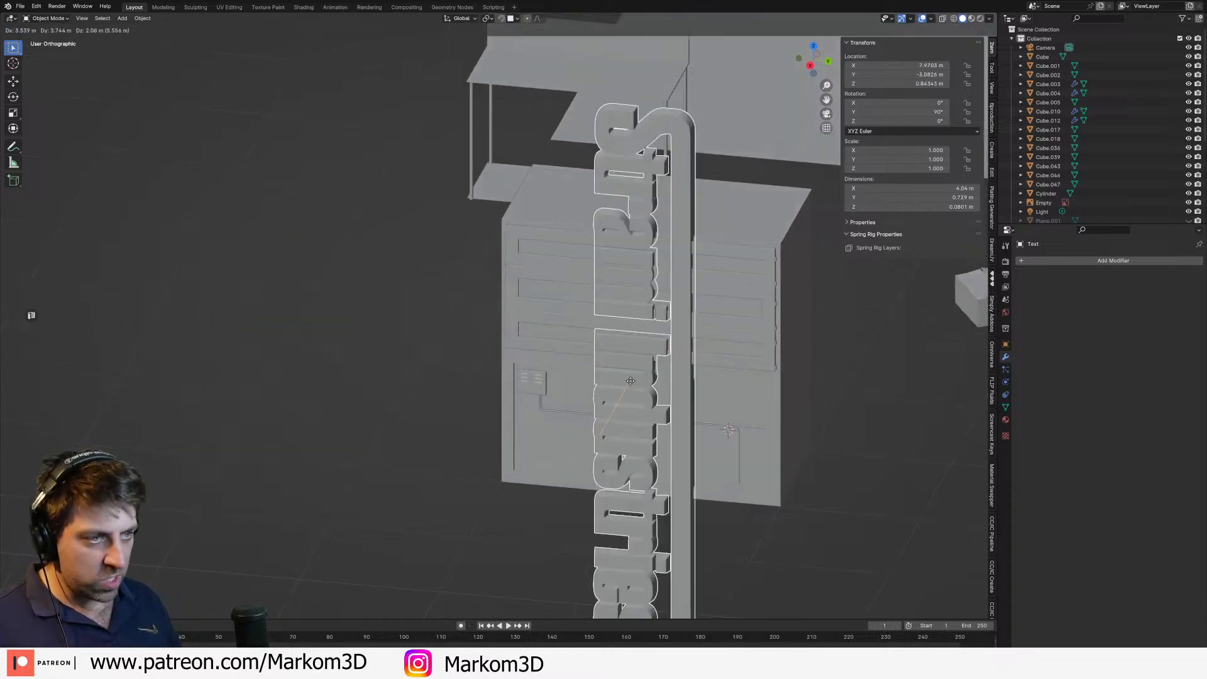
click(634, 386)
Step: Rotate the logo 90° about the global X axis and scale it down to about 0.062
text(y)
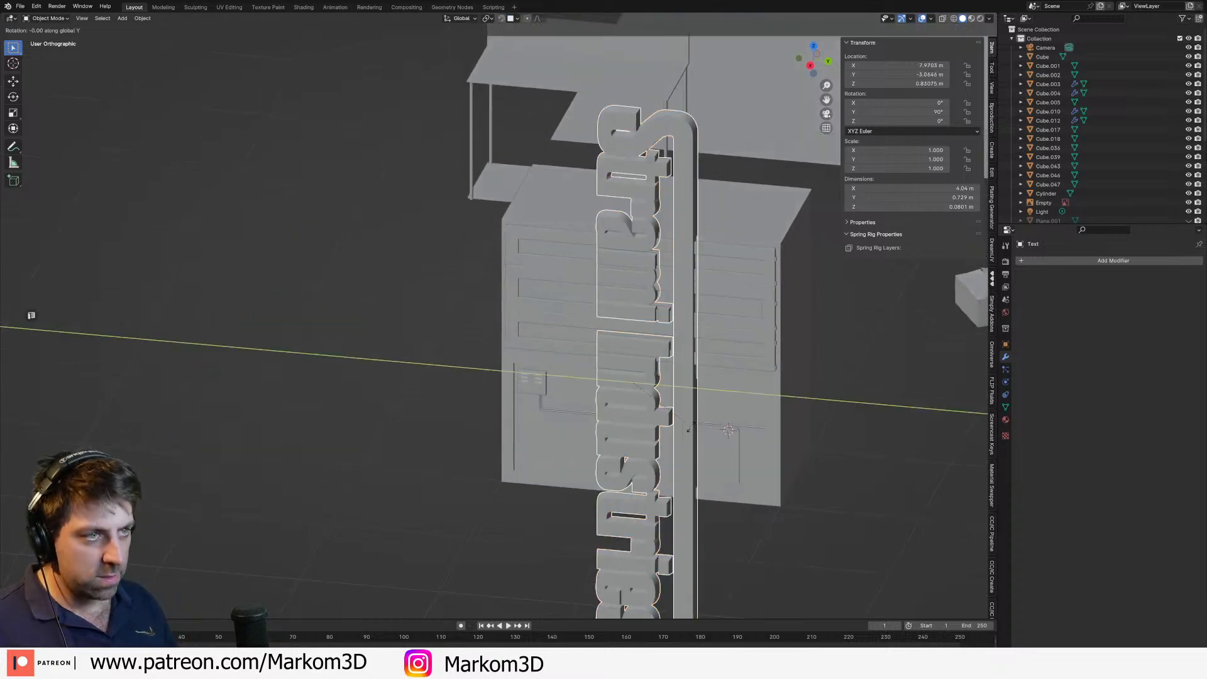
text(x90)
key(Return)
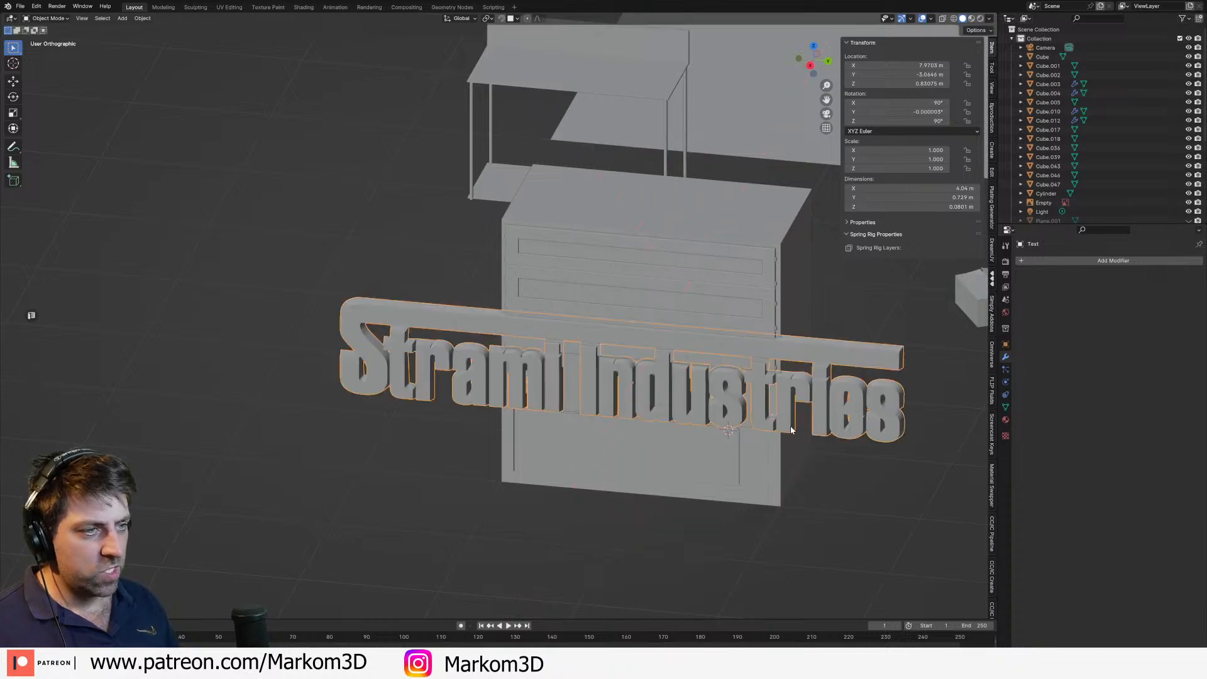
key(s)
click(644, 383)
Step: Move the logo just above the vented box on the cabinet's front and scale it up to about 0.073
key(KP_3)
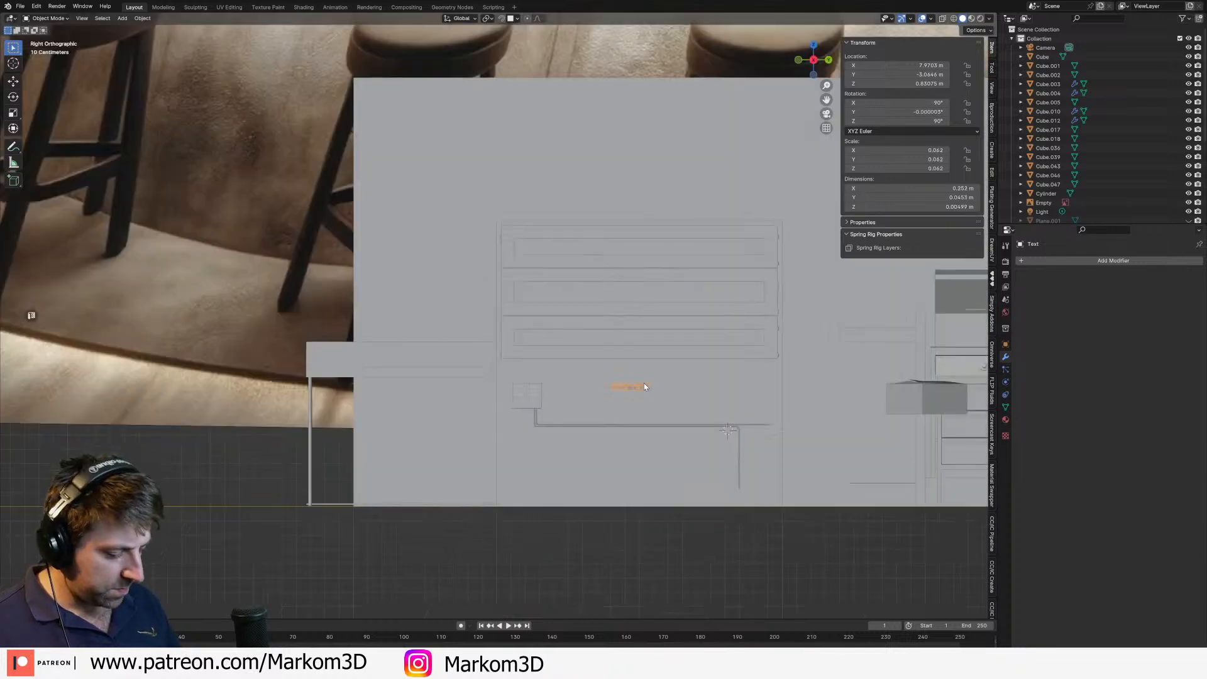
key(g)
click(540, 355)
key(s)
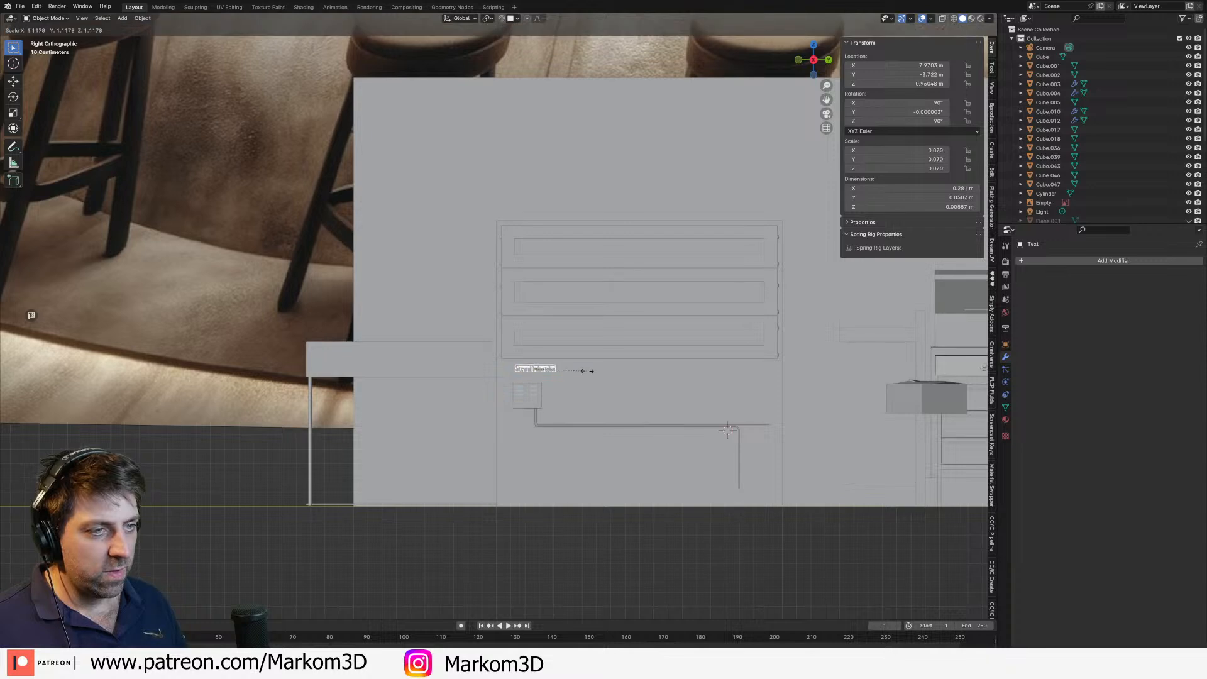
click(586, 370)
key(g)
click(574, 369)
Step: In a wireframe side view, snap the logo onto the cabinet's front plane at X 8 m, just below the lowest drawer
key(z)
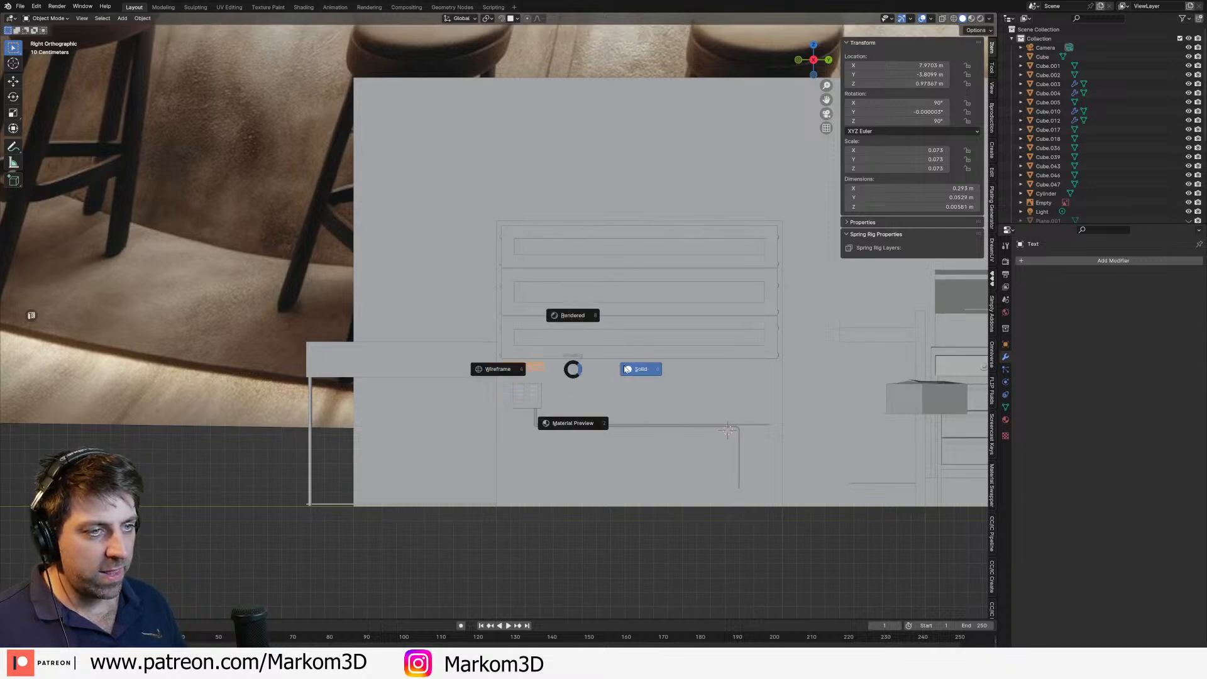
mouse_move(573, 369)
middle_down()
mouse_move(628, 391)
mouse_move(619, 446)
middle_up()
scroll(480, 377, up, 4)
key(shift+z)
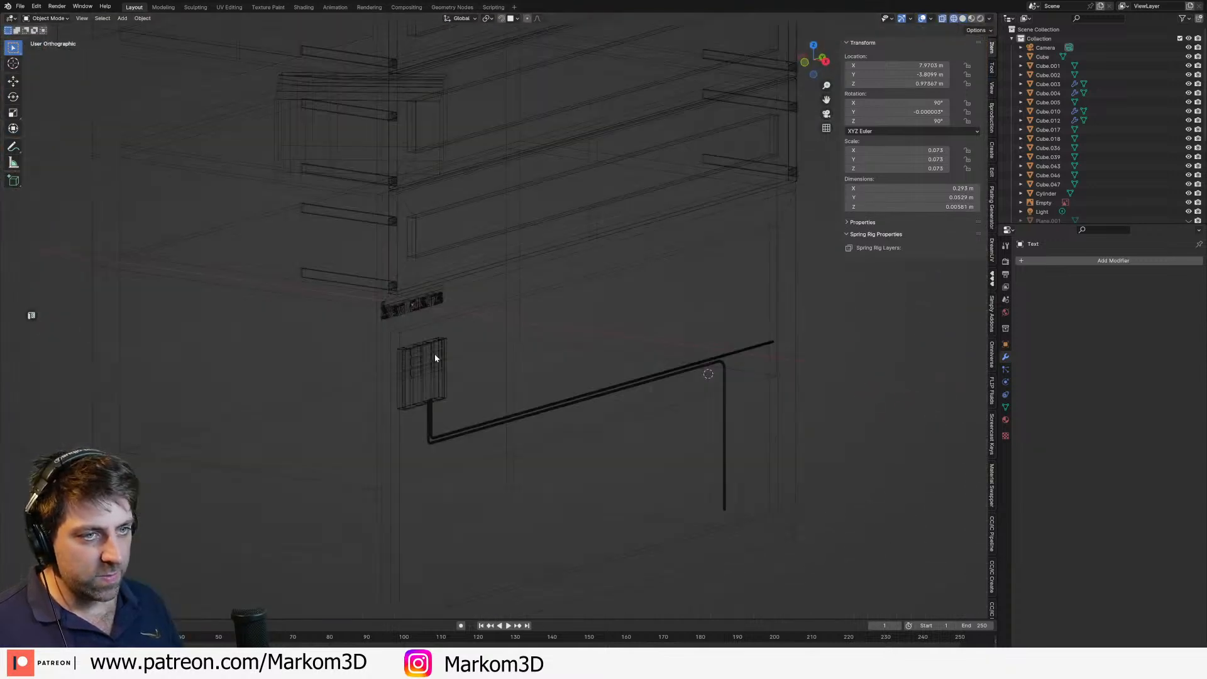
click(590, 337)
key(Tab)
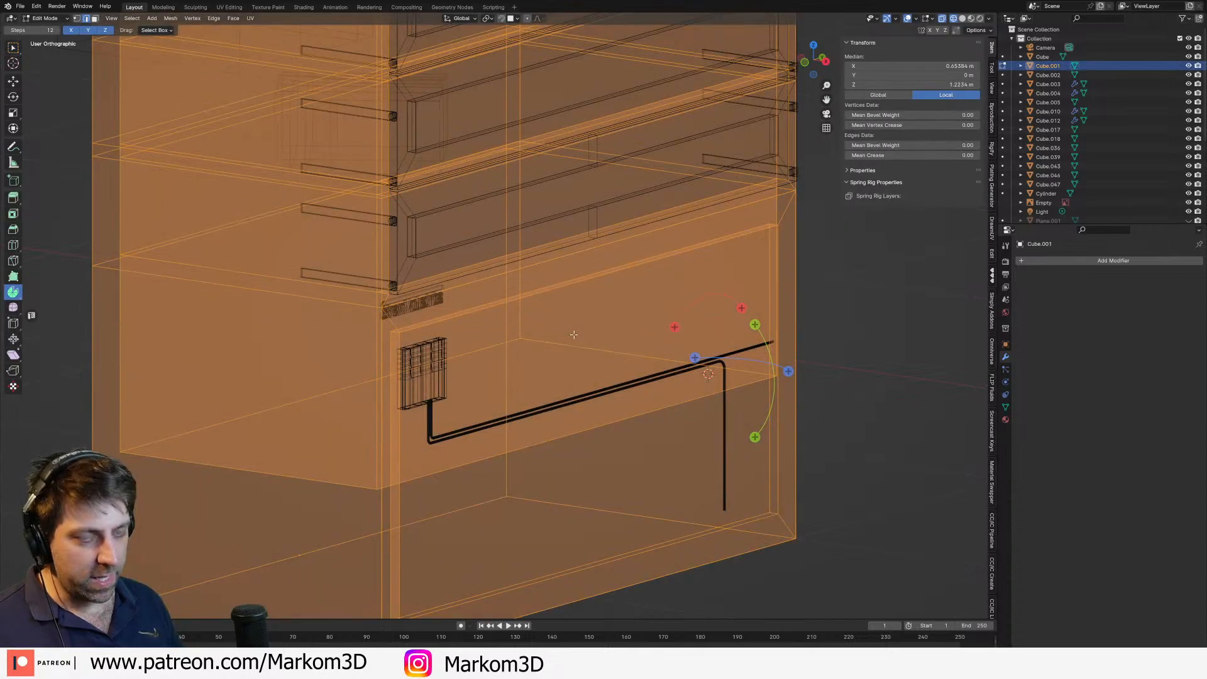
key(Tab)
click(418, 304)
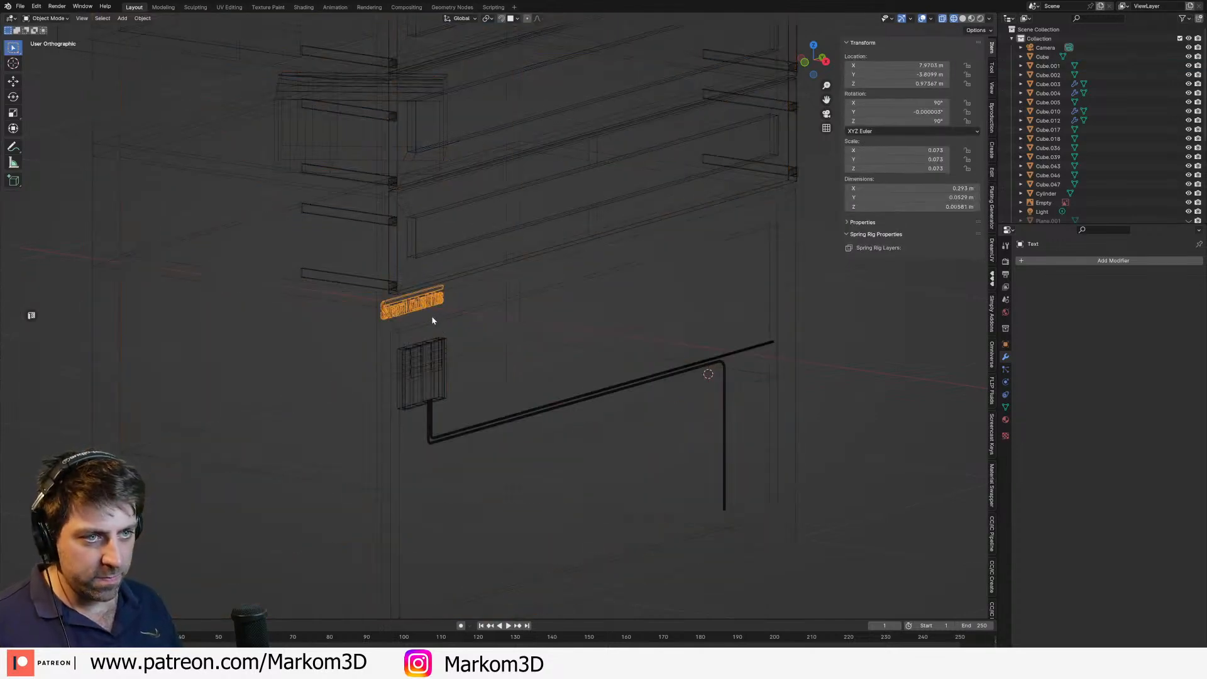
key(KP_3)
key(z)
click(479, 325)
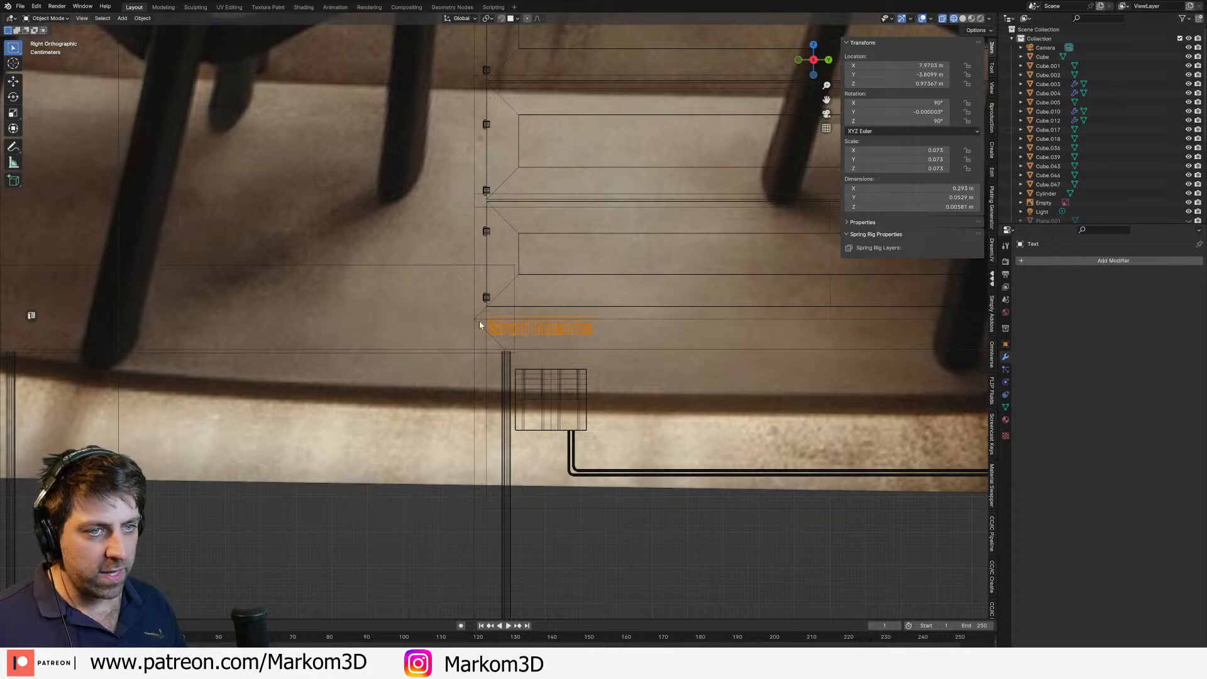
key(g)
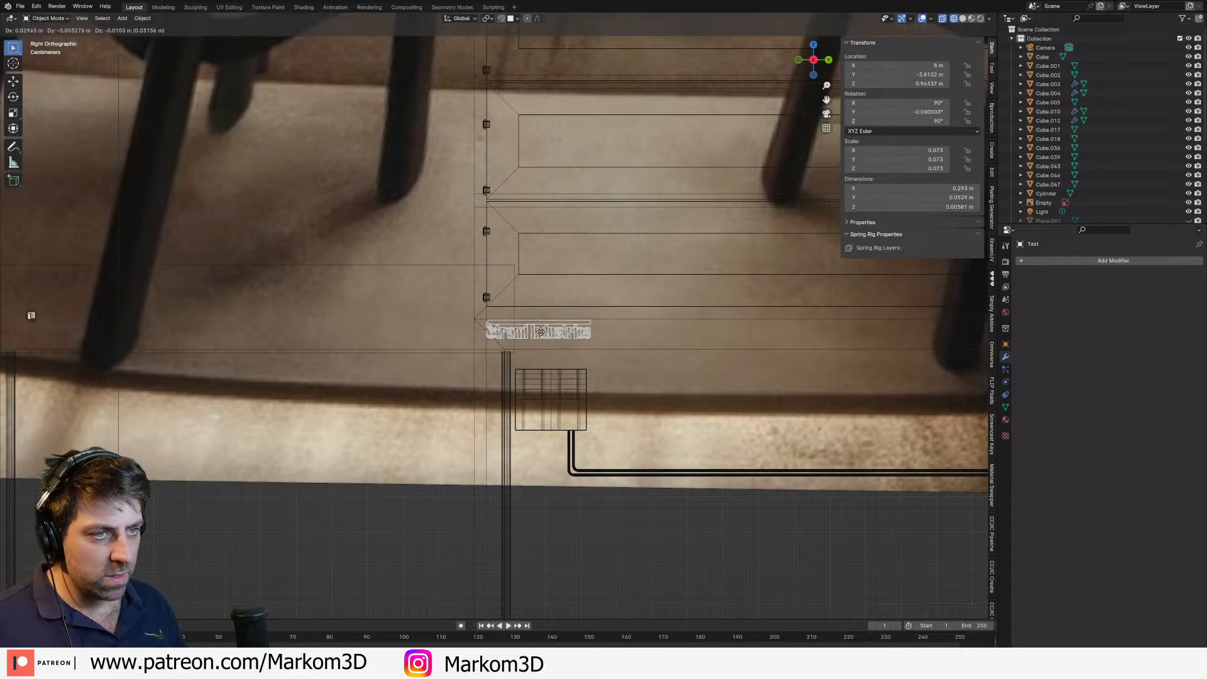
click(540, 331)
Step: Scale the logo on the cabinet's front up to about 0.085
mouse_move(541, 331)
middle_down()
mouse_move(571, 326)
mouse_move(461, 328)
mouse_move(525, 343)
middle_up()
key(s)
click(532, 348)
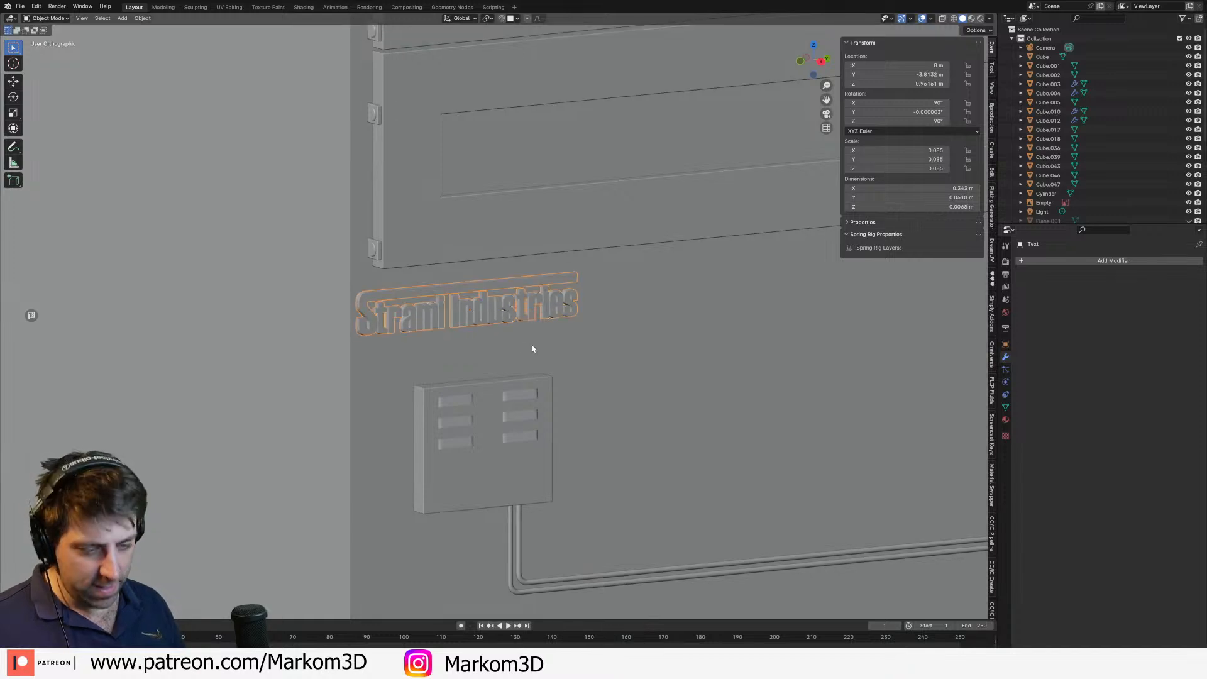
scroll(531, 348, down, 7)
Step: Examine the cabinet body from its lower front panel up to its top edge
click(401, 484)
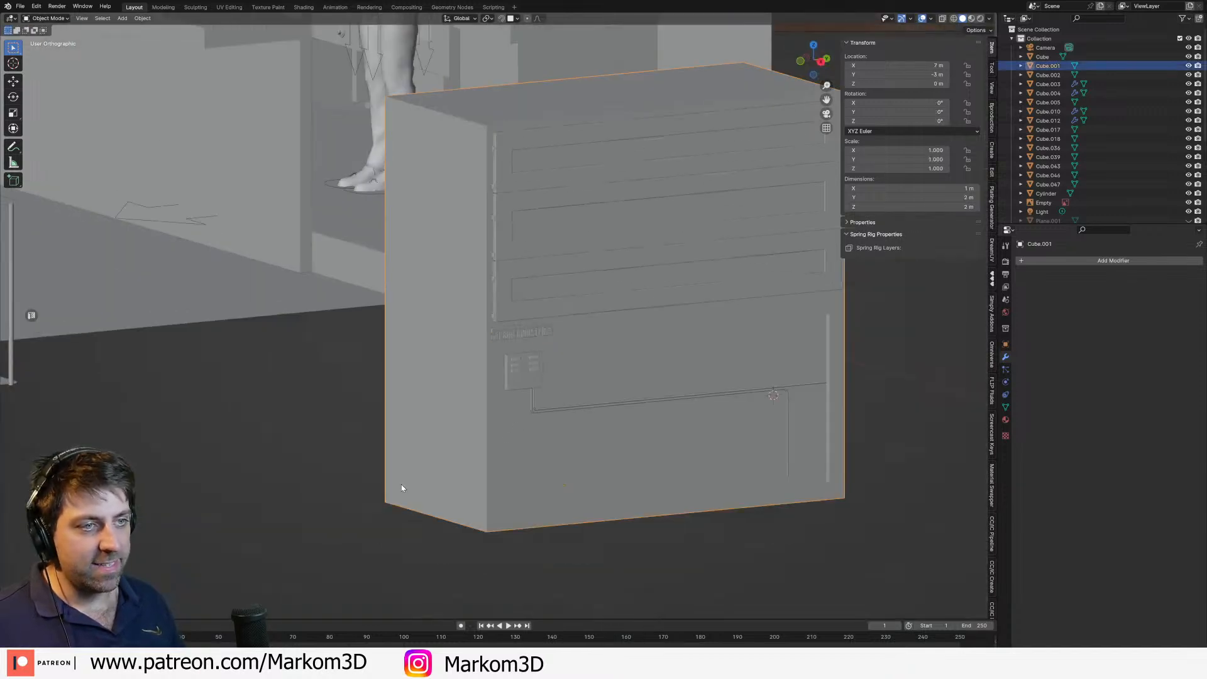
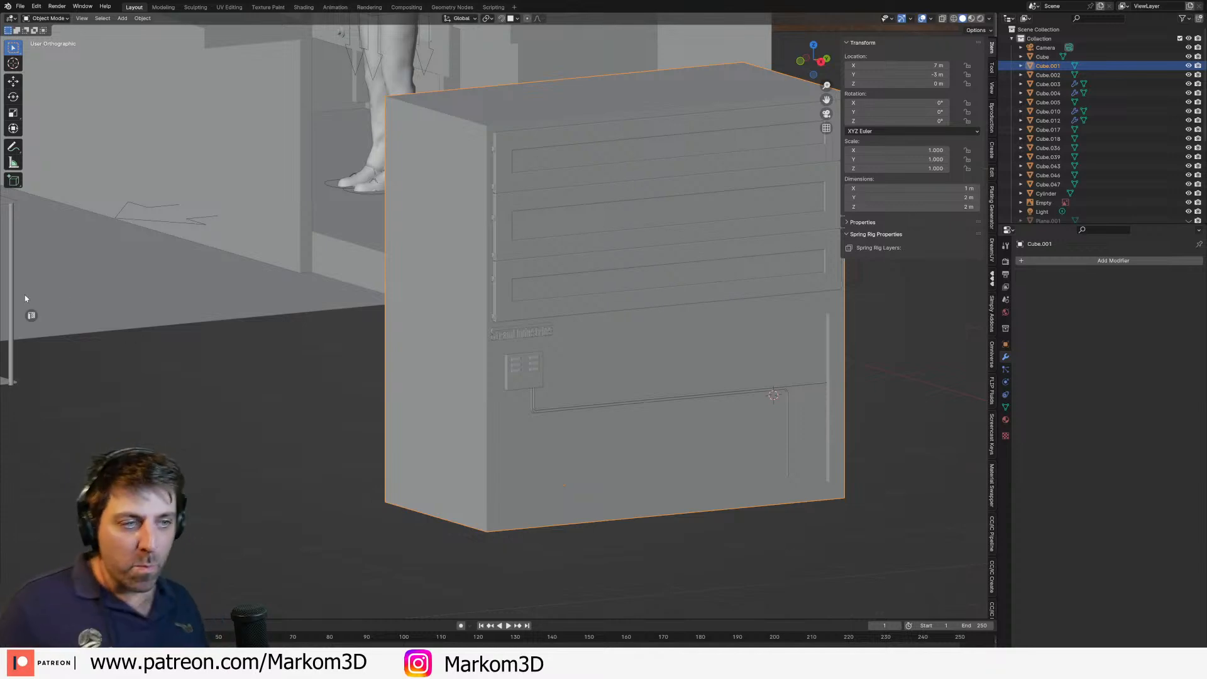
scroll(511, 395, down, 5)
scroll(473, 450, up, 8)
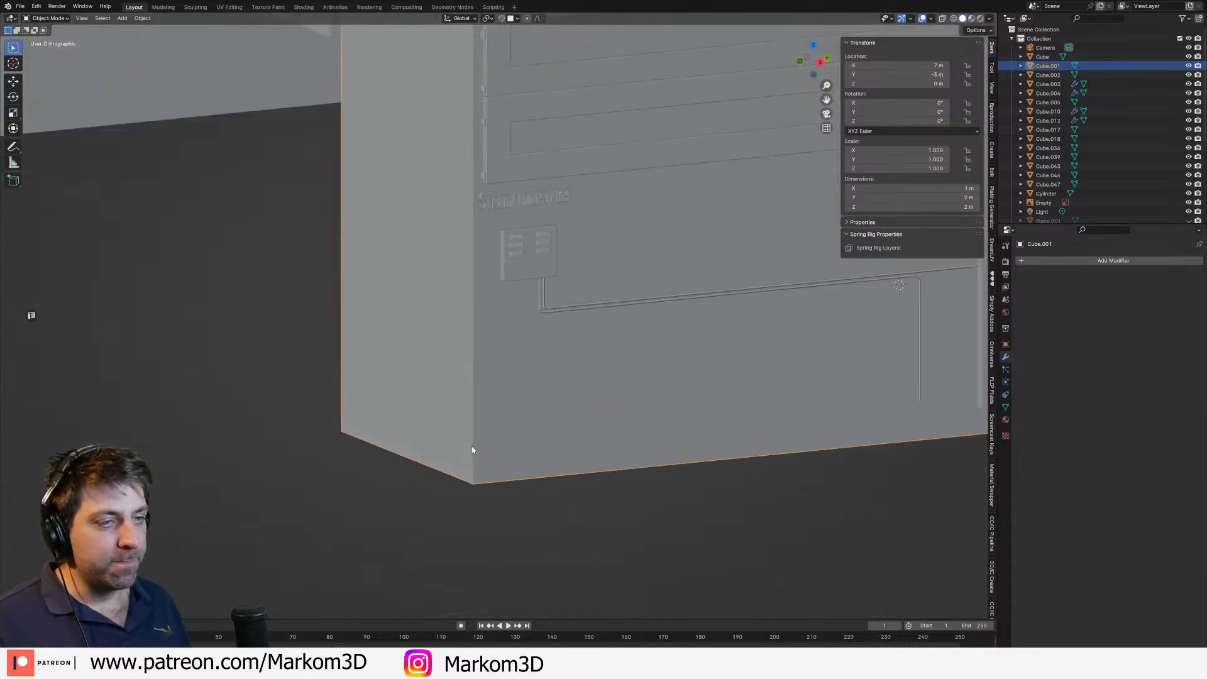
key(Tab)
scroll(490, 376, down, 2)
middle_drag(486, 342, 499, 305)
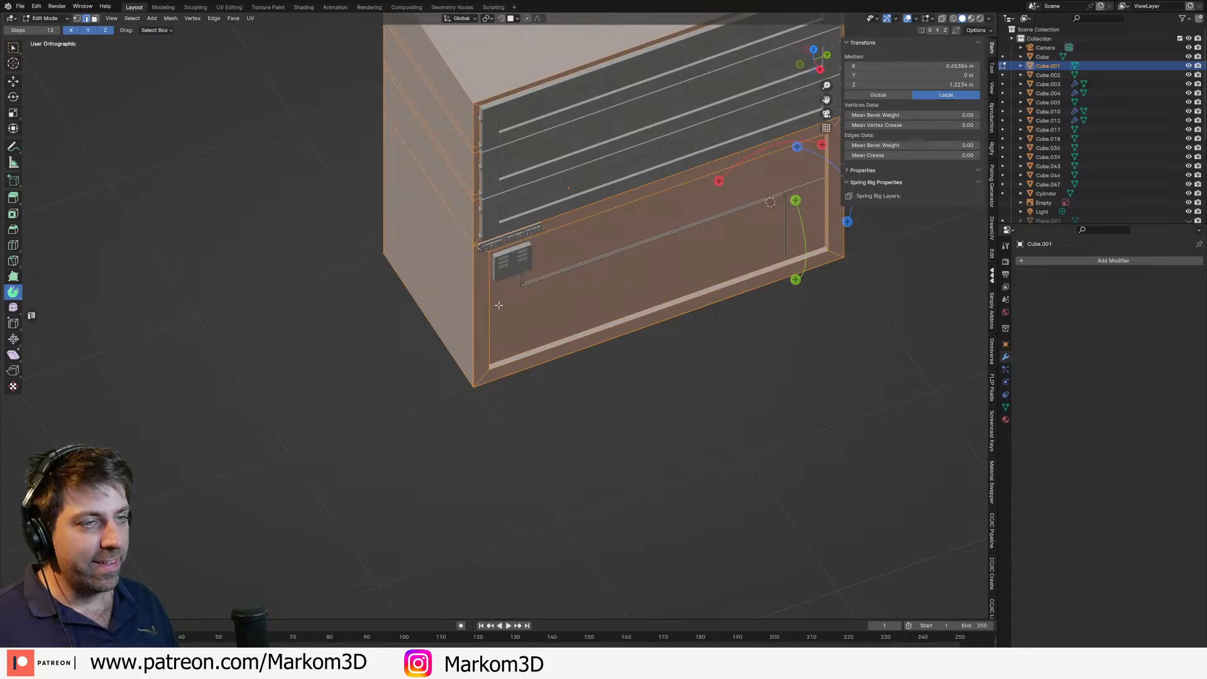
key(Tab)
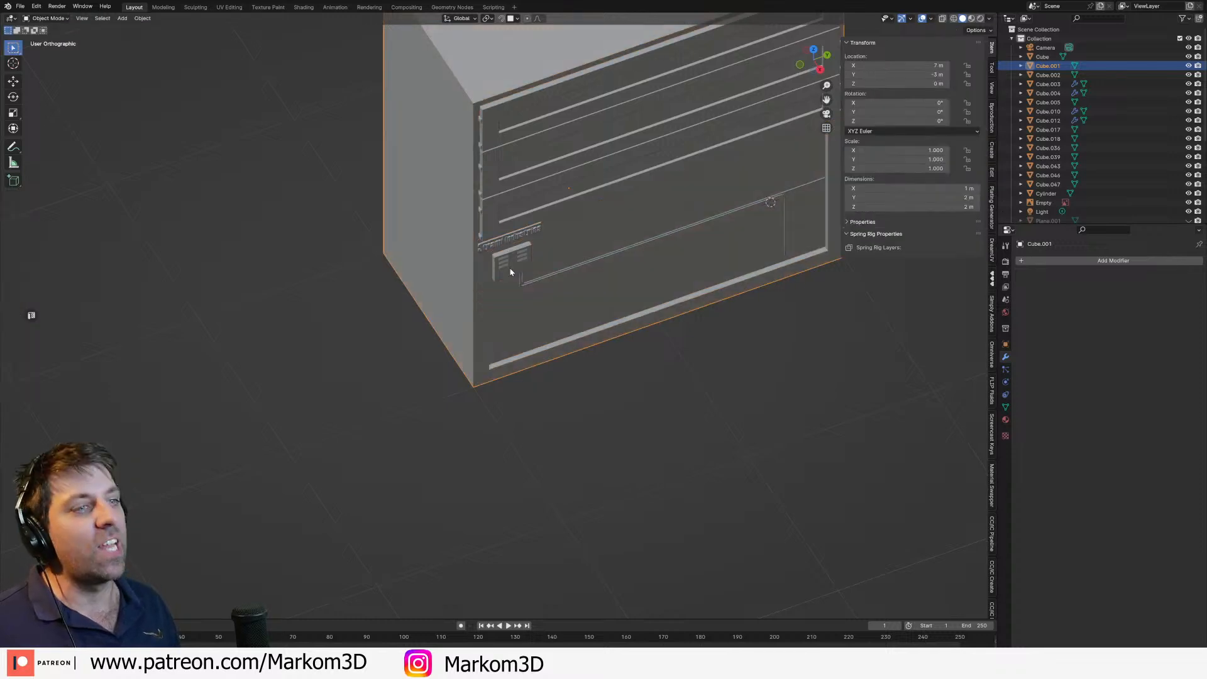
middle_drag(507, 264, 465, 278)
scroll(486, 168, up, 2)
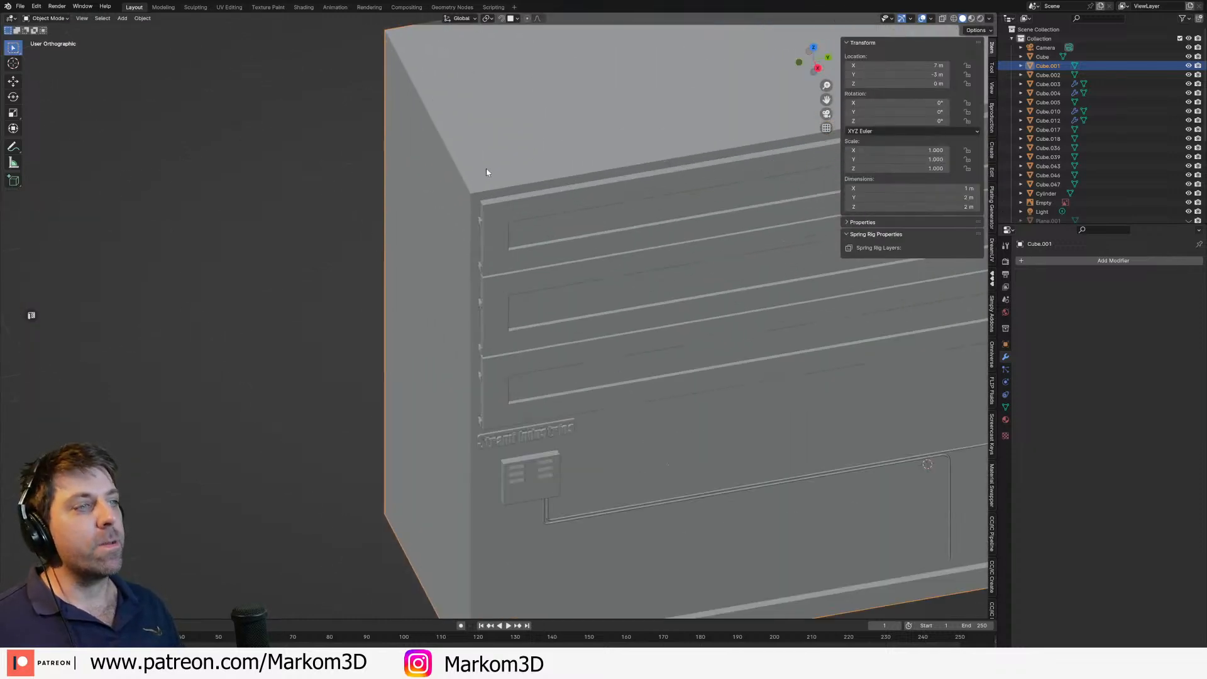
middle_drag(485, 168, 535, 203)
Step: Raise the cabinet body's top face along Z to an overall height of about 2.05 m
key(Tab)
key(z)
key(Escape)
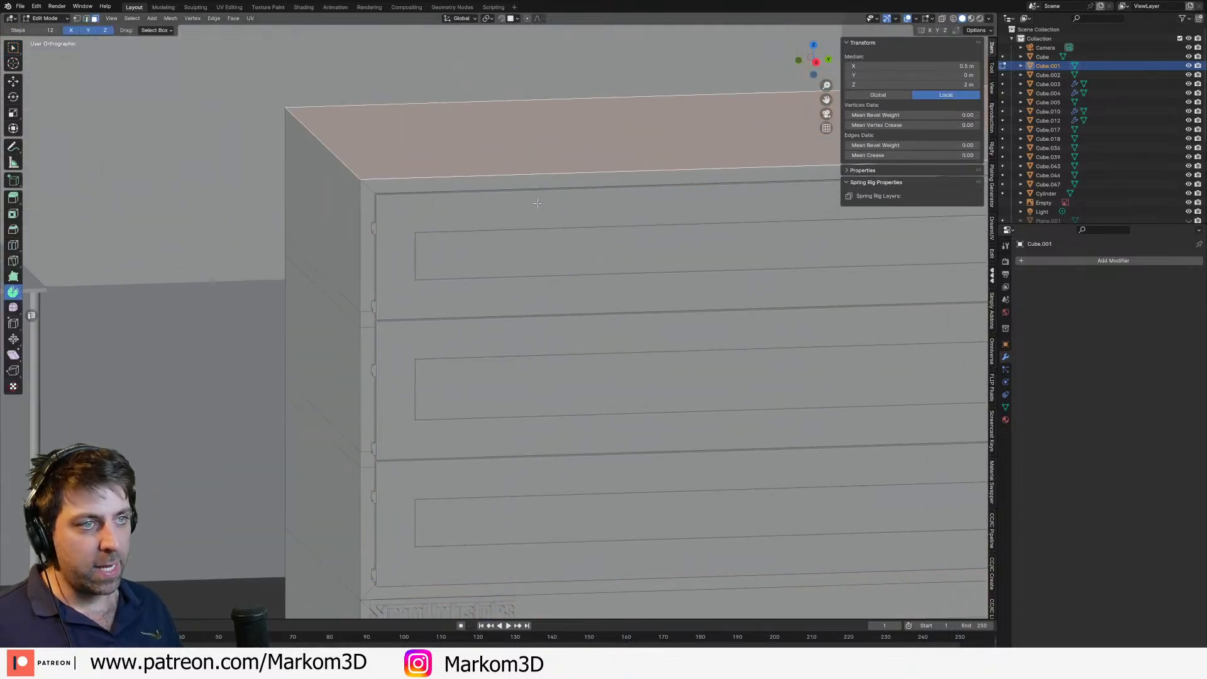
key(g)
key(z)
click(543, 184)
shift+middle_drag(566, 201, 532, 418)
scroll(490, 241, down, 3)
key(Tab)
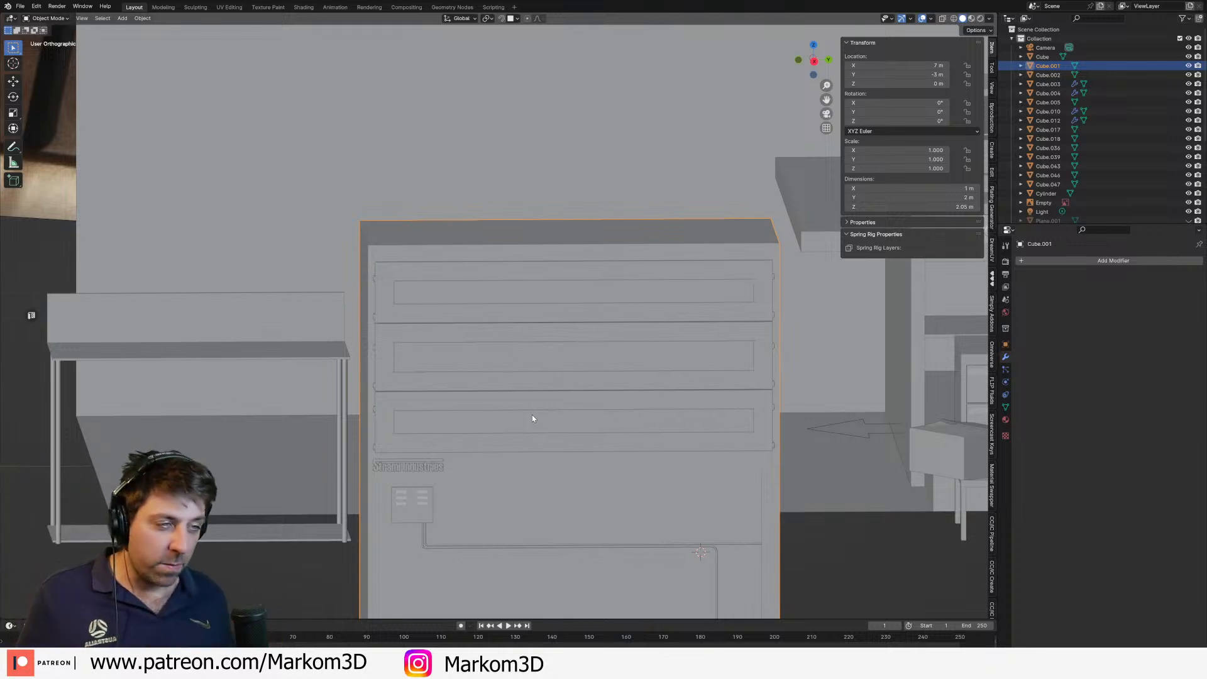
Step: Snap the 3D cursor to the front strip above the top drawer, add a cube there and scale it down to a small block
scroll(478, 258, up, 3)
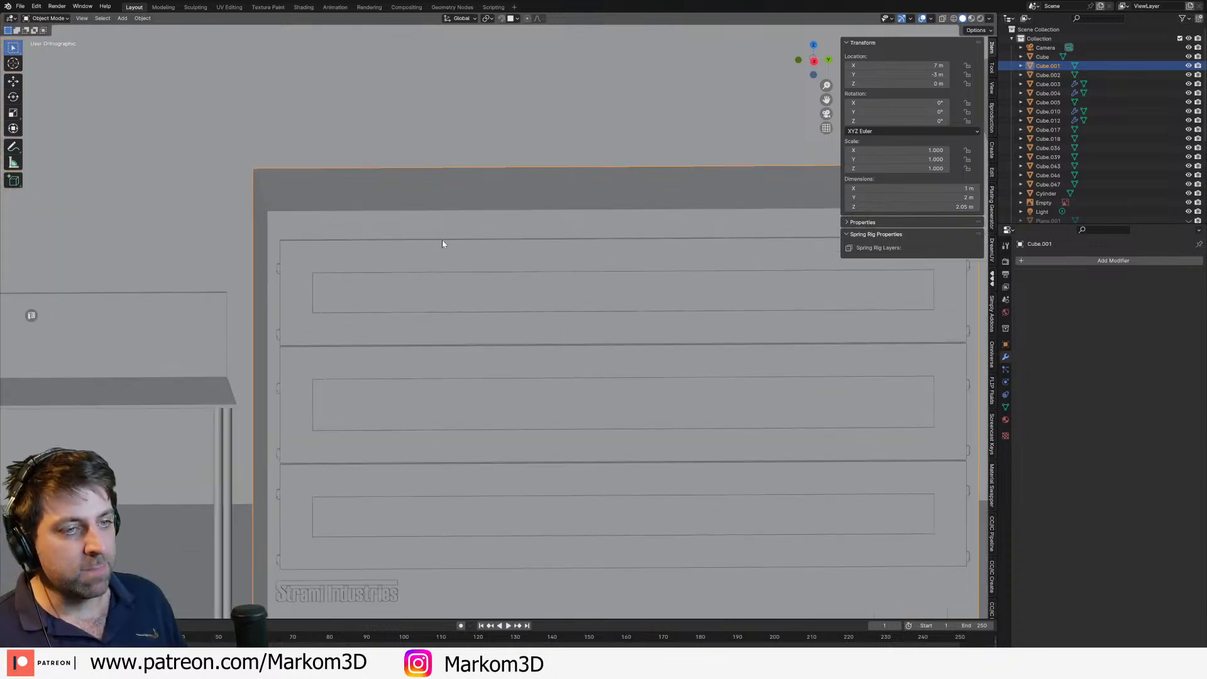
middle_drag(530, 242, 589, 221)
key(Tab)
click(588, 221)
key(shift+s)
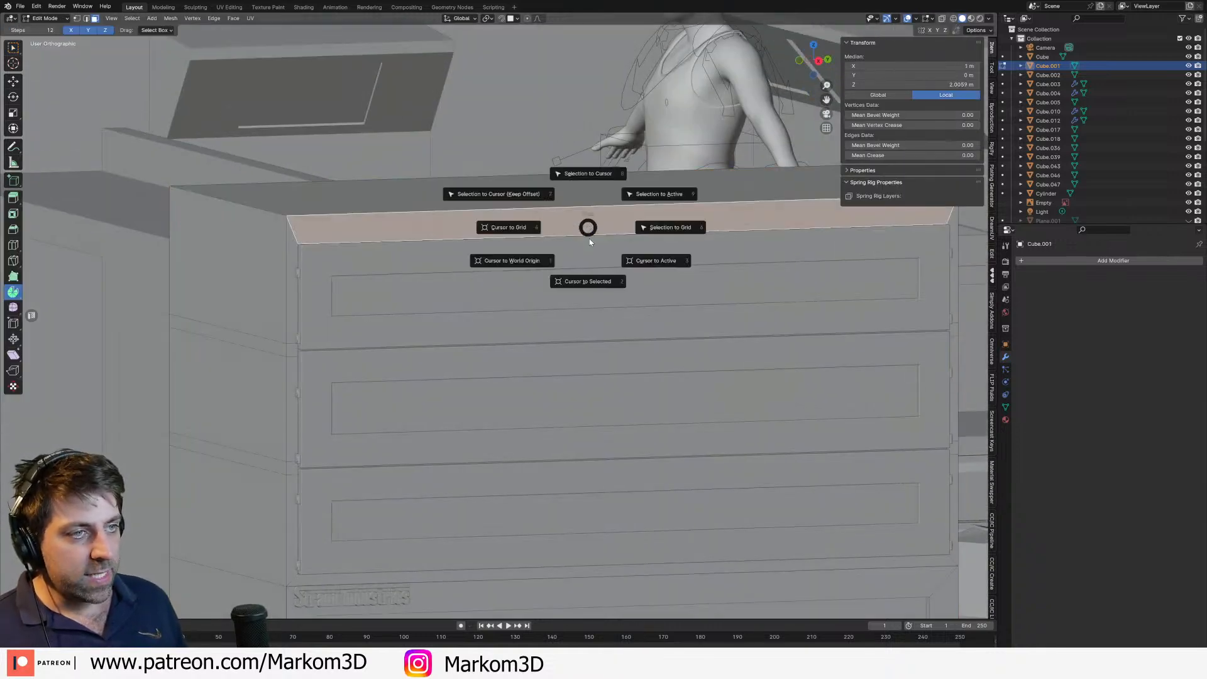
key(shift+a)
click(650, 284)
key(s)
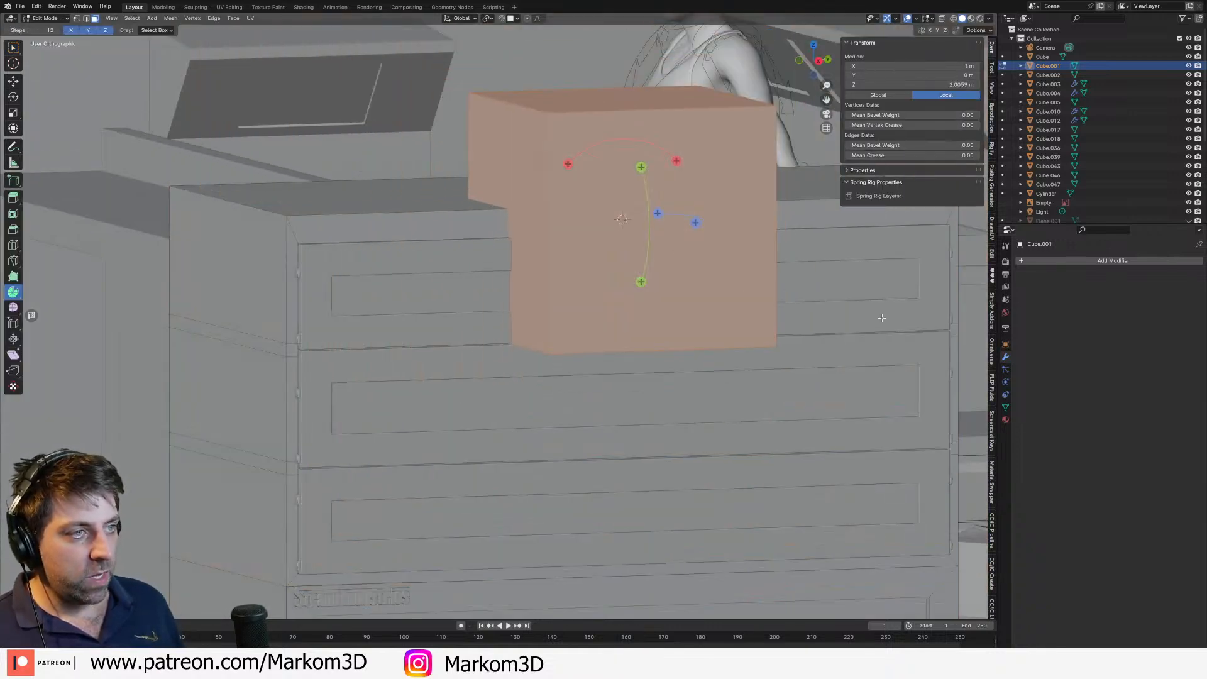
click(635, 223)
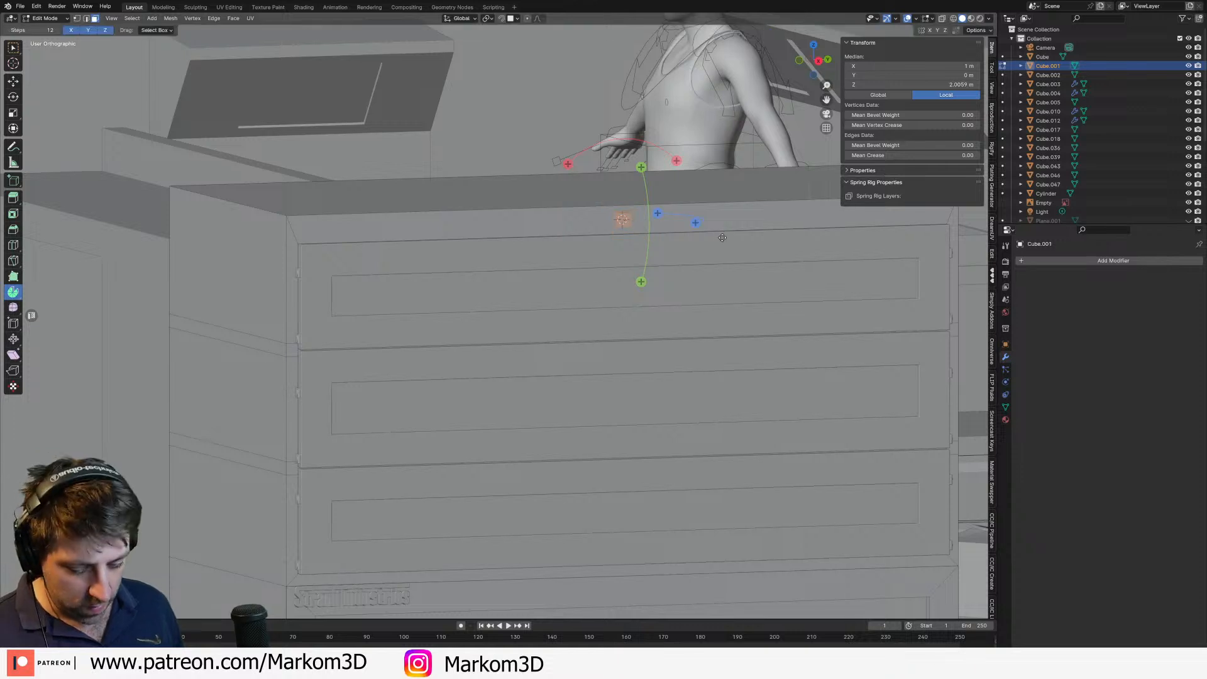
Step: Move the small block along Y to about -0.936 m, near the end of the strip above the top drawer
key(g)
key(y)
key(x)
right_click(732, 244)
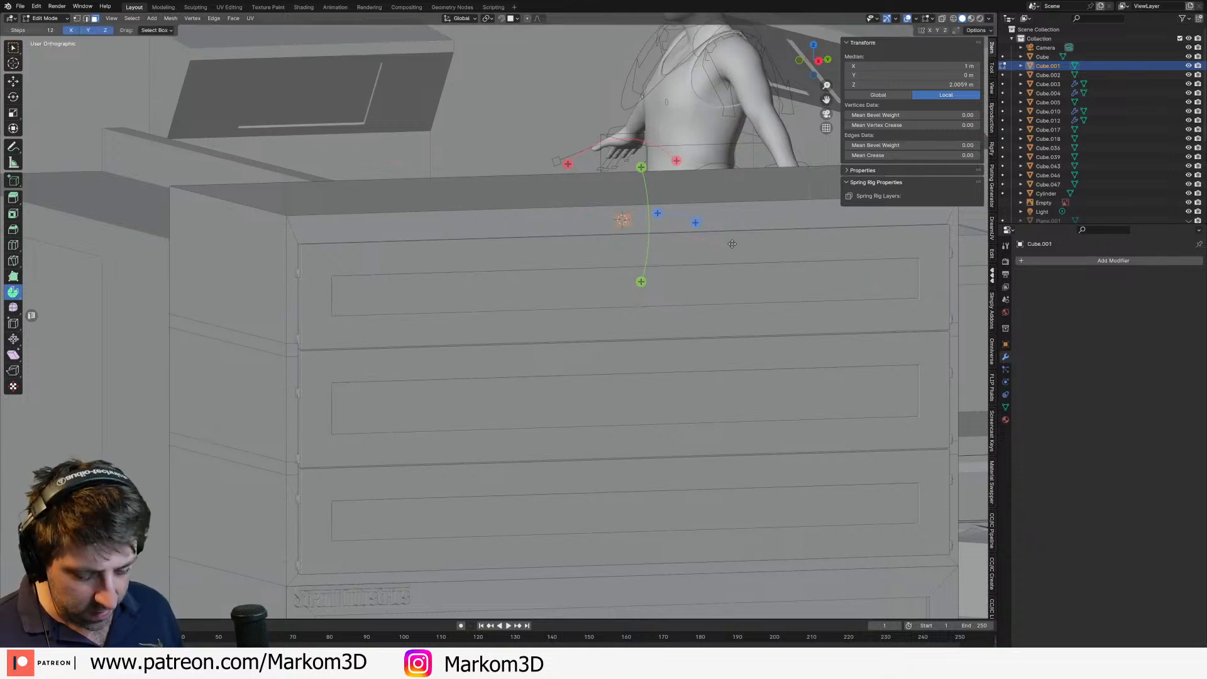
key(g)
key(y)
click(425, 269)
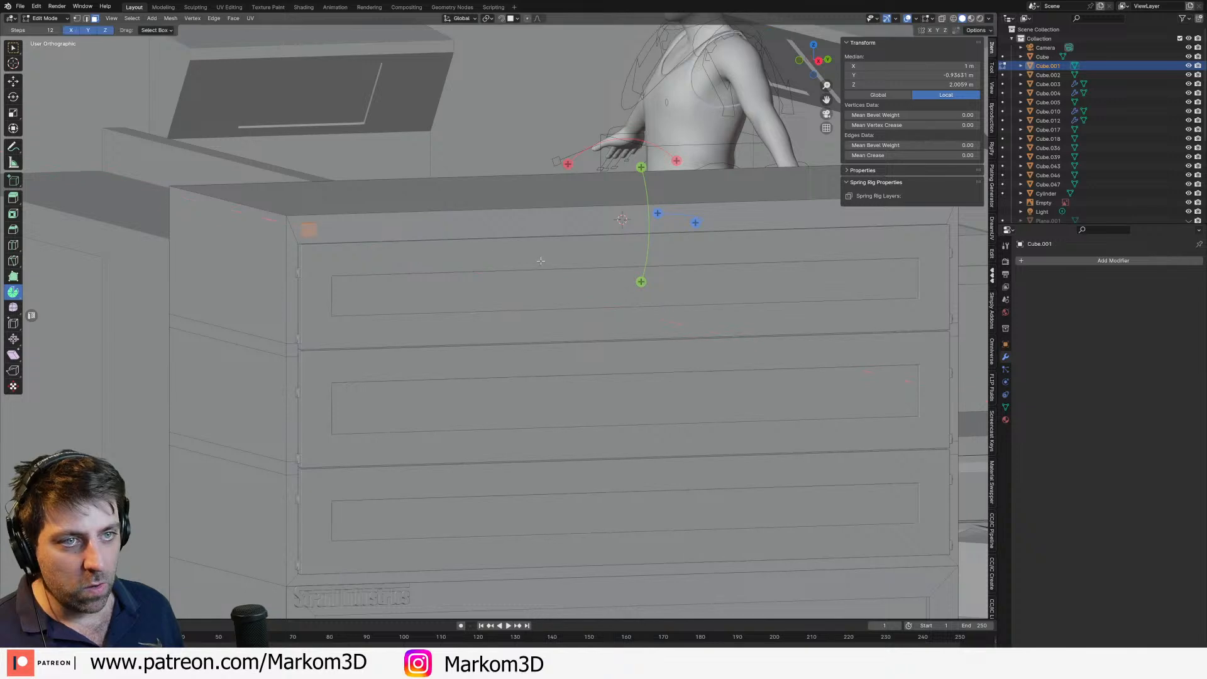
key(g)
key(y)
right_click(536, 262)
Step: Duplicate the small block in place, working in a wireframe side view
shift+middle_drag(537, 261, 660, 271)
scroll(558, 269, up, 3)
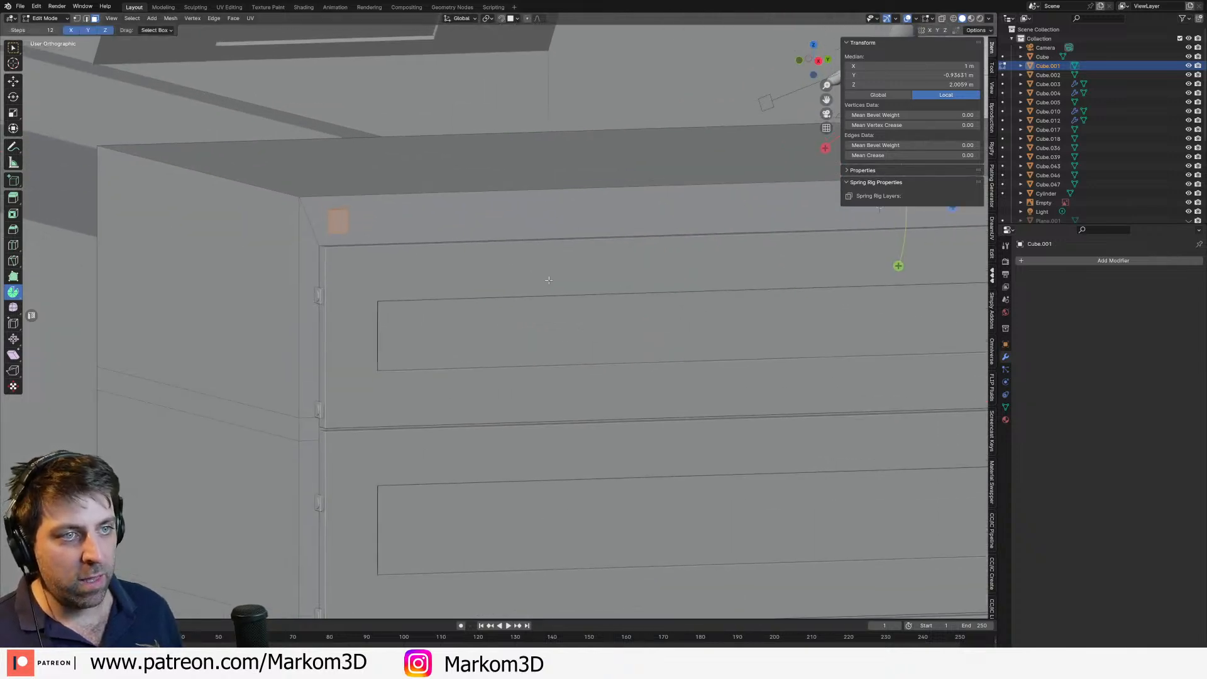
key(KP_3)
key(Tab)
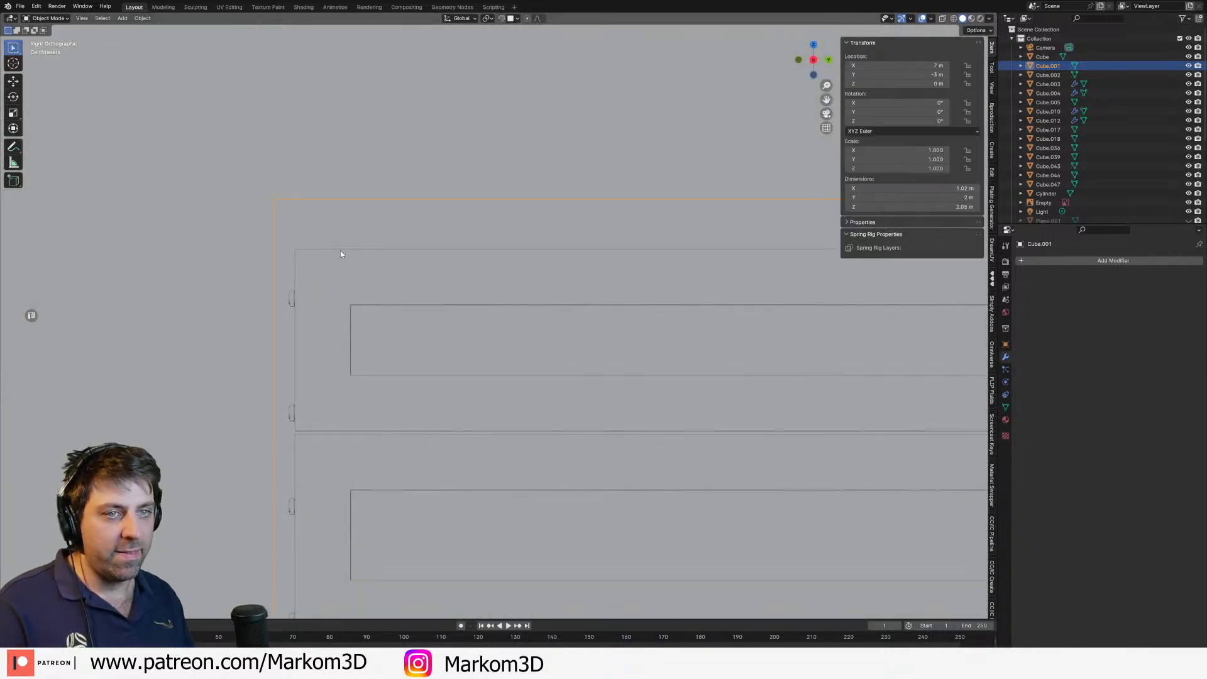
key(Tab)
click(319, 229)
scroll(320, 229, up, 2)
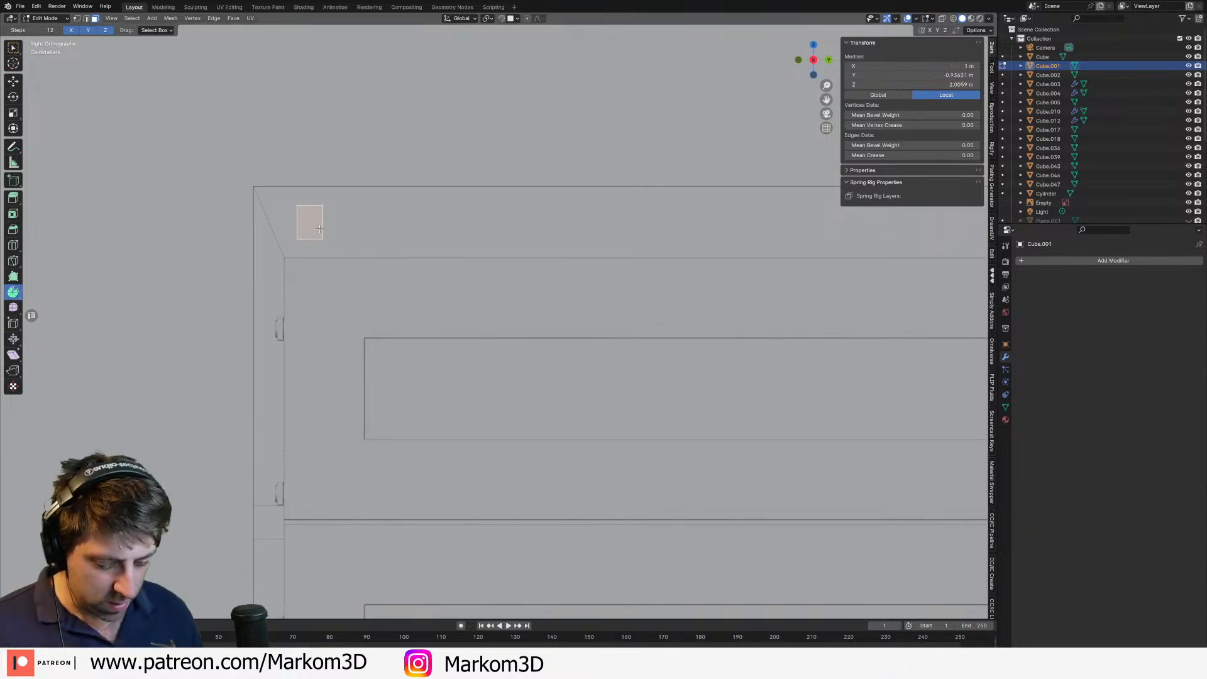
shift+middle_drag(327, 234, 459, 274)
scroll(459, 274, up, 3)
key(z)
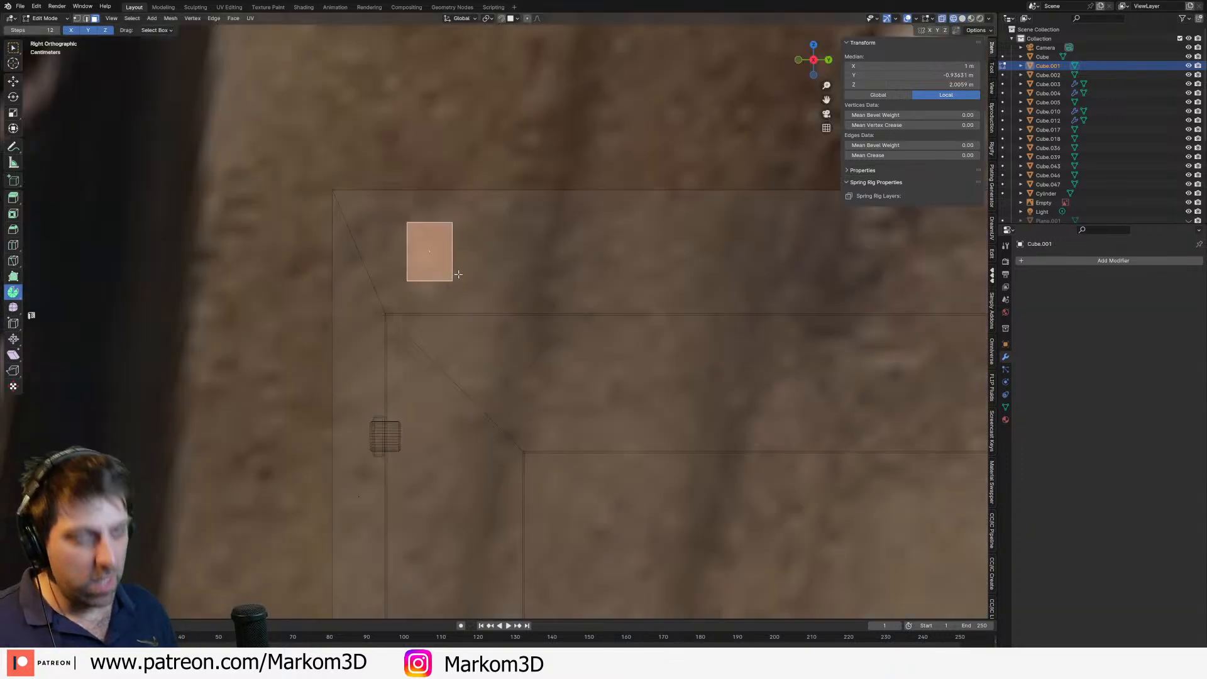
key(g)
key(y)
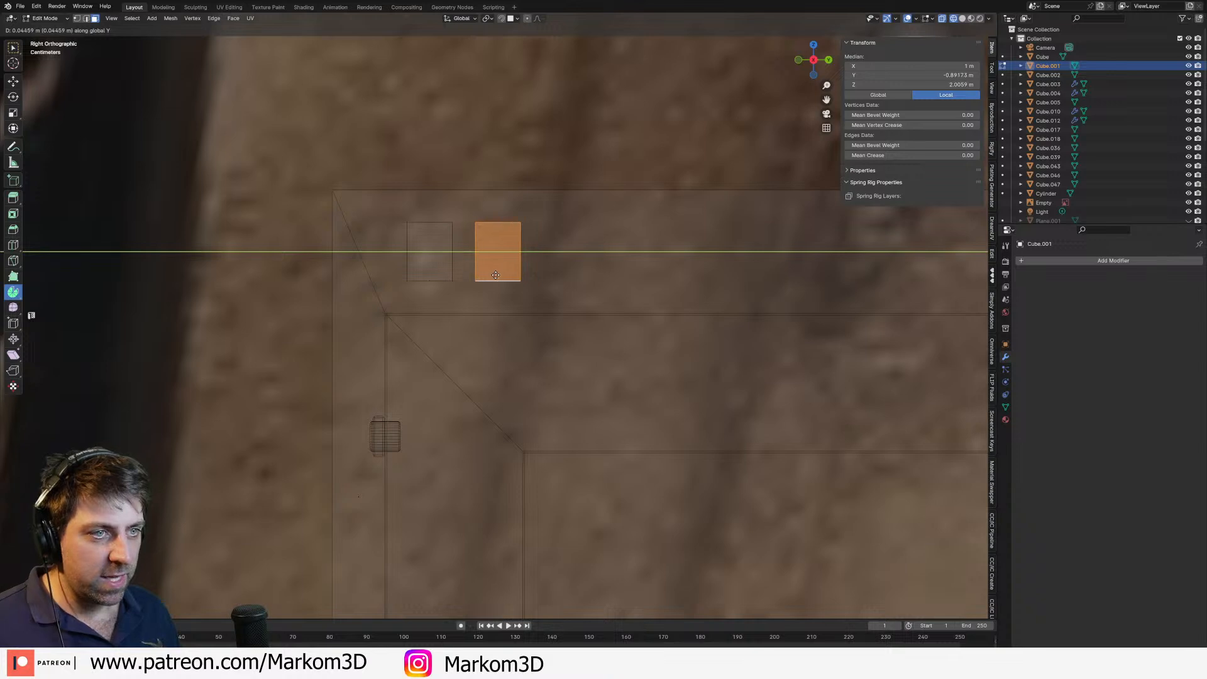
right_click(515, 275)
Step: Set snapping to Increment and move the duplicated block 0.04 m along Y
click(516, 21)
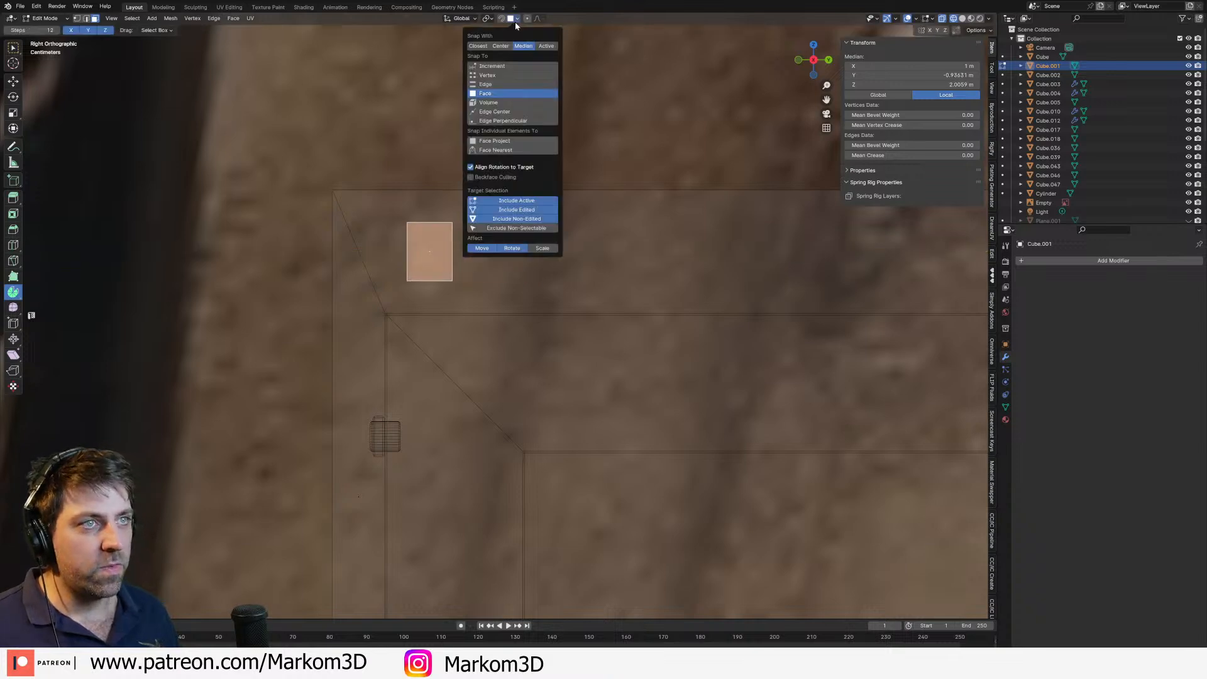
click(494, 66)
key(g)
key(y)
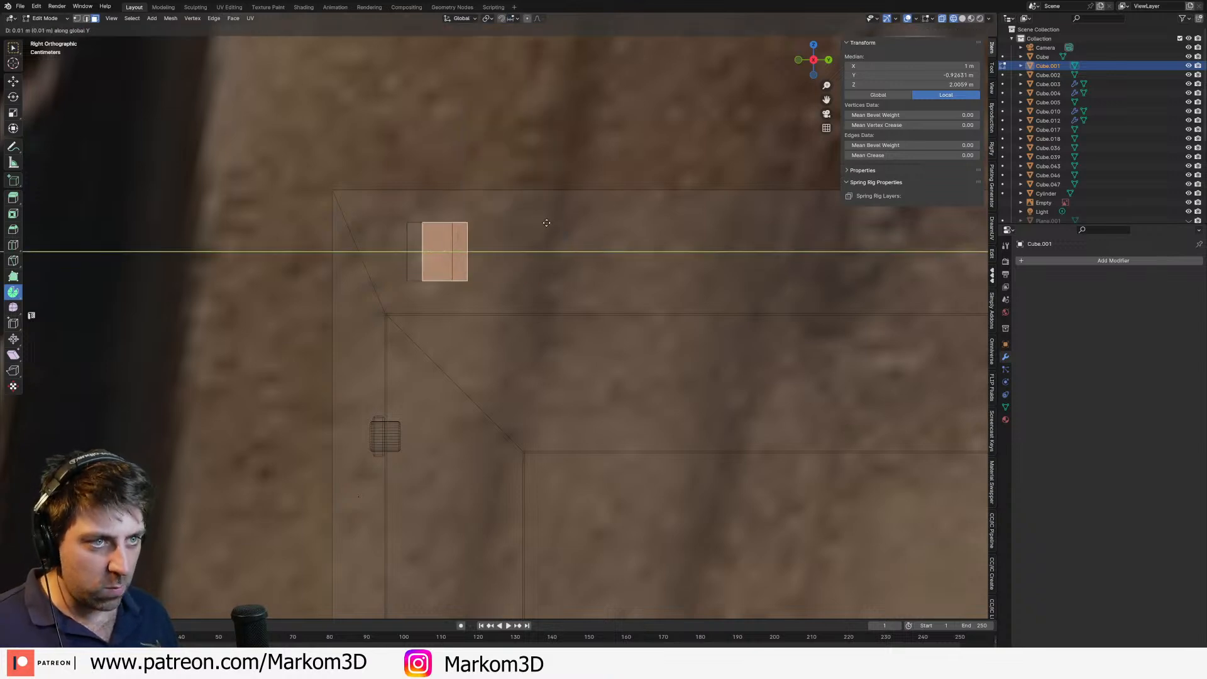
click(592, 230)
Step: Duplicate both small blocks 0.08 m along Y to form an evenly spaced row of four, and leave Edit Mode
shift+click(440, 252)
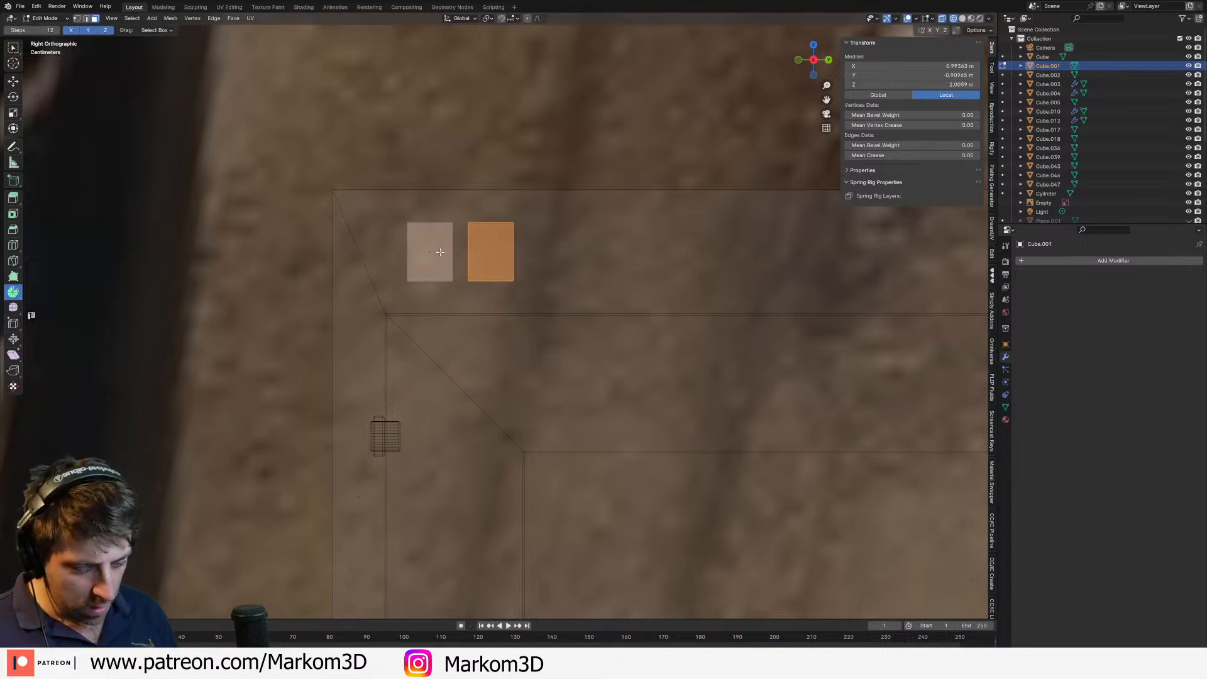
key(shift+d)
key(y)
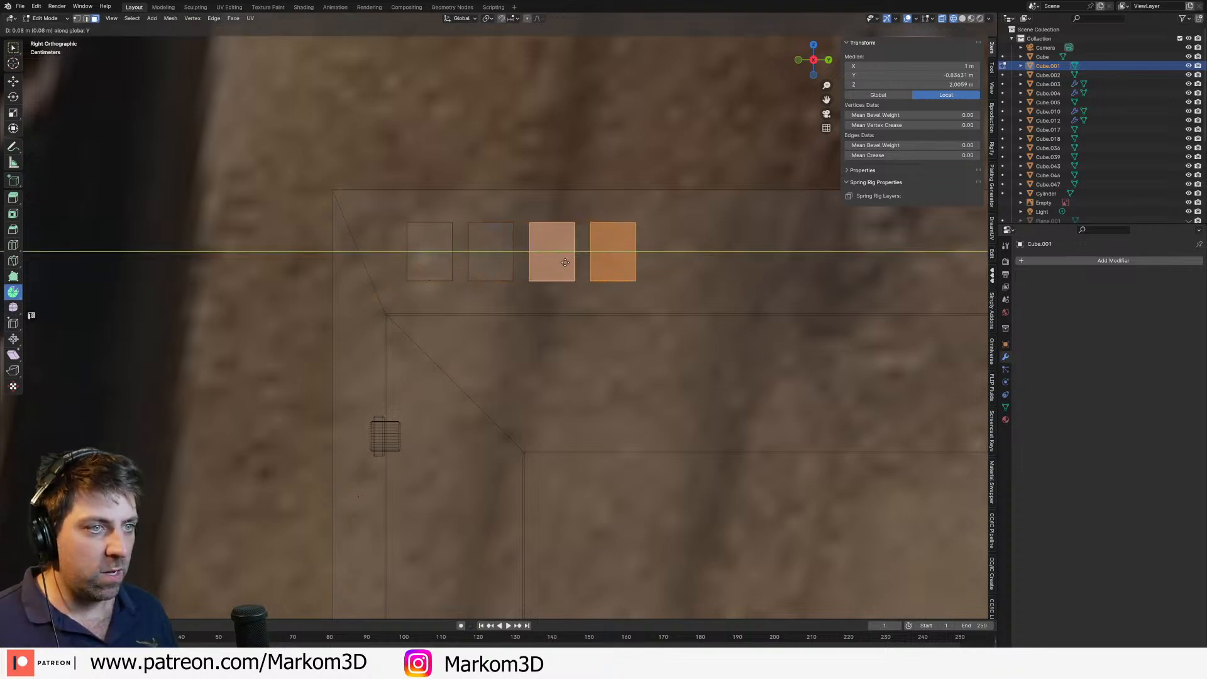
click(565, 262)
scroll(536, 296, down, 7)
key(Tab)
Step: Look over the cabinet and the surrounding props of the scene
middle_drag(507, 366, 572, 404)
scroll(572, 404, down, 6)
shift+middle_drag(692, 431, 611, 333)
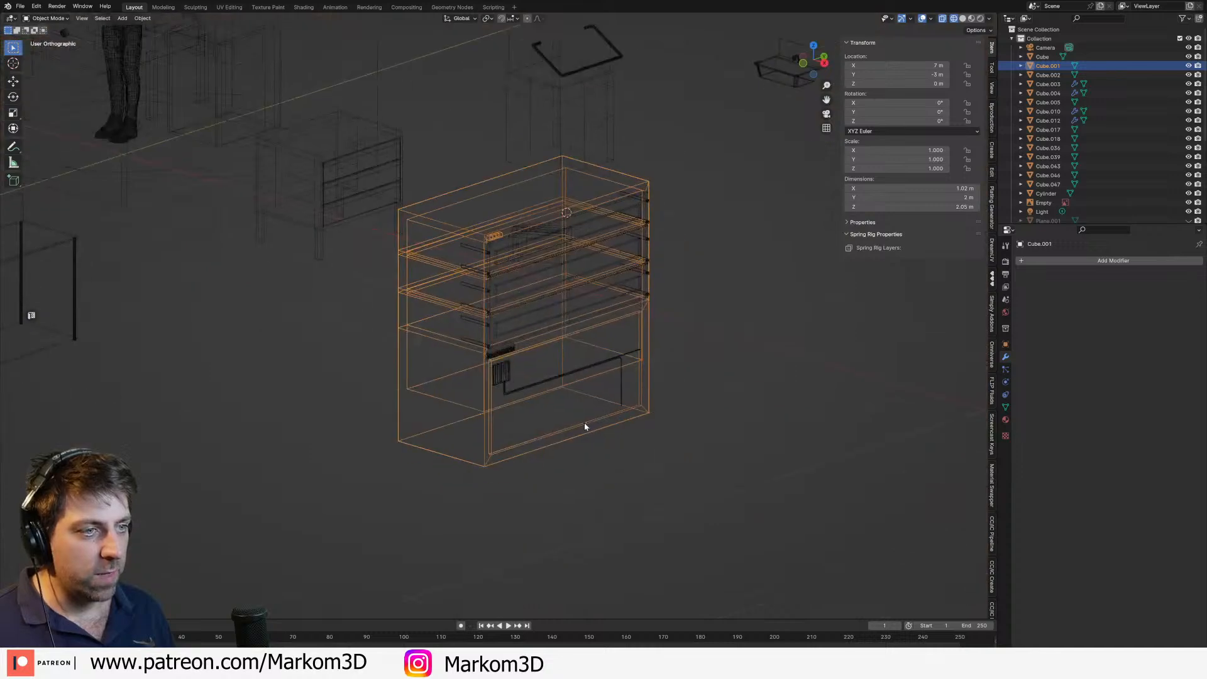
shift+middle_drag(156, 82, 359, 255)
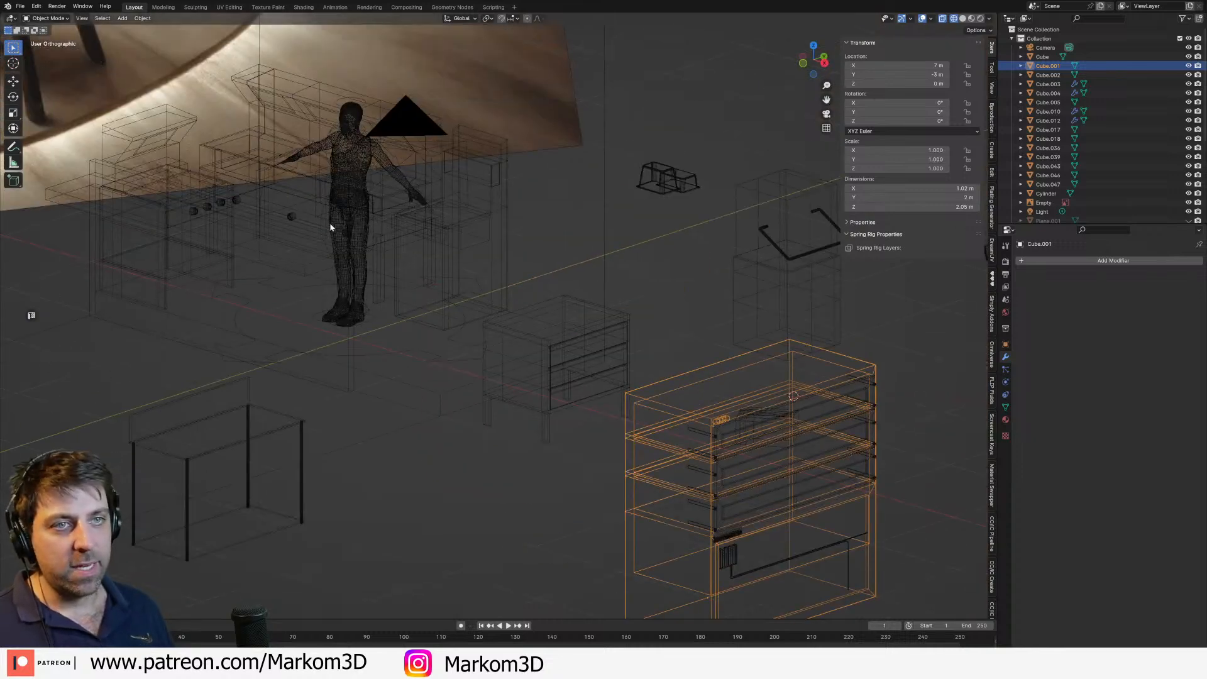
scroll(359, 255, down, 4)
shift+middle_drag(555, 376, 531, 390)
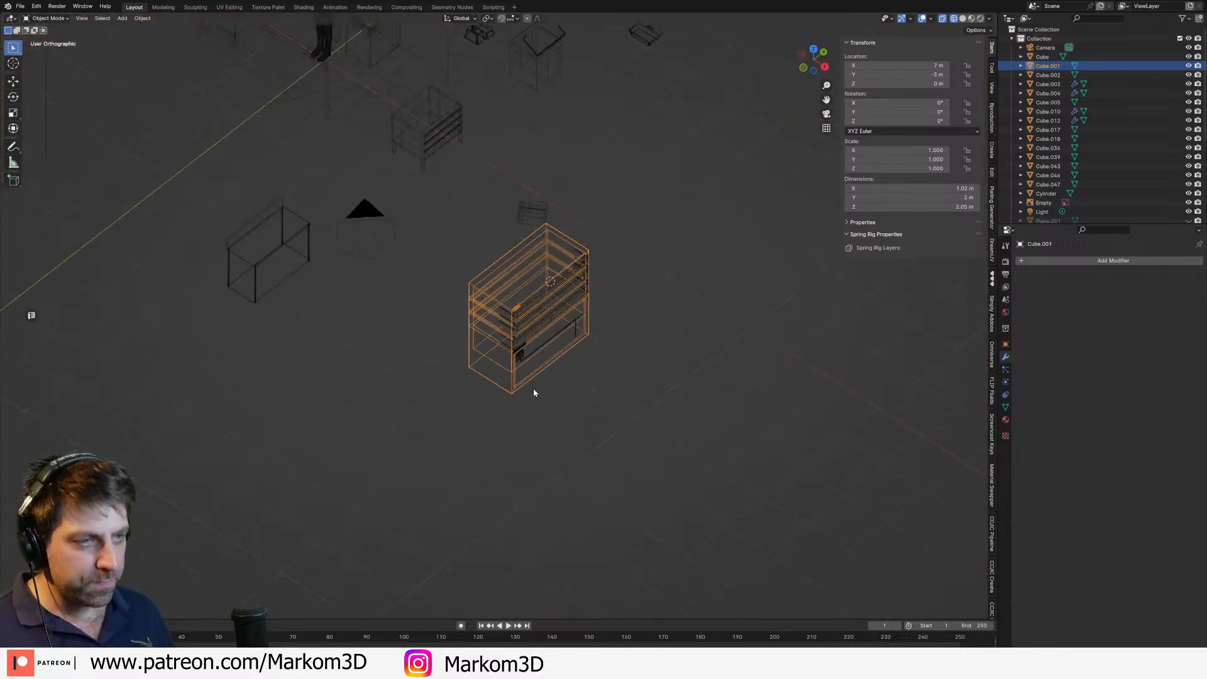
Step: Select the cabinet's body, drawer fronts, logo part and handle geometry, and convert all of them to mesh
click(535, 345)
middle_drag(538, 313, 576, 335)
key(c)
scroll(550, 320, down, 6)
scroll(550, 320, up, 5)
click(548, 310)
right_click(548, 309)
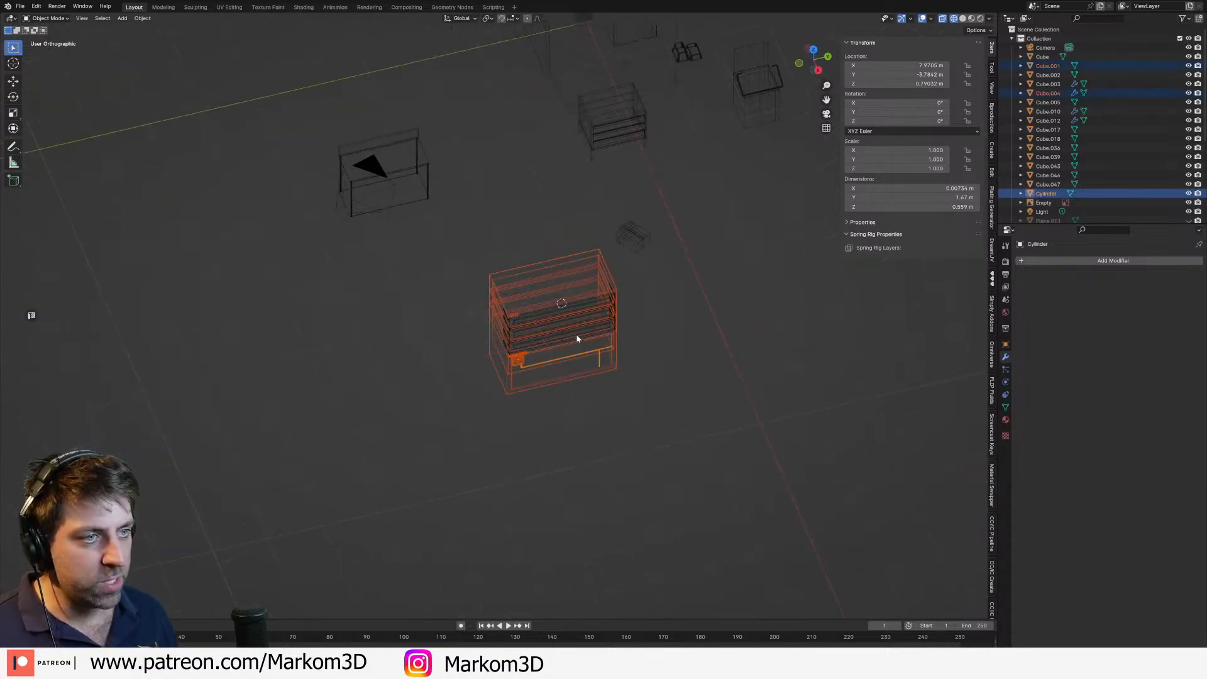
shift+click(519, 325)
middle_drag(570, 403, 597, 369)
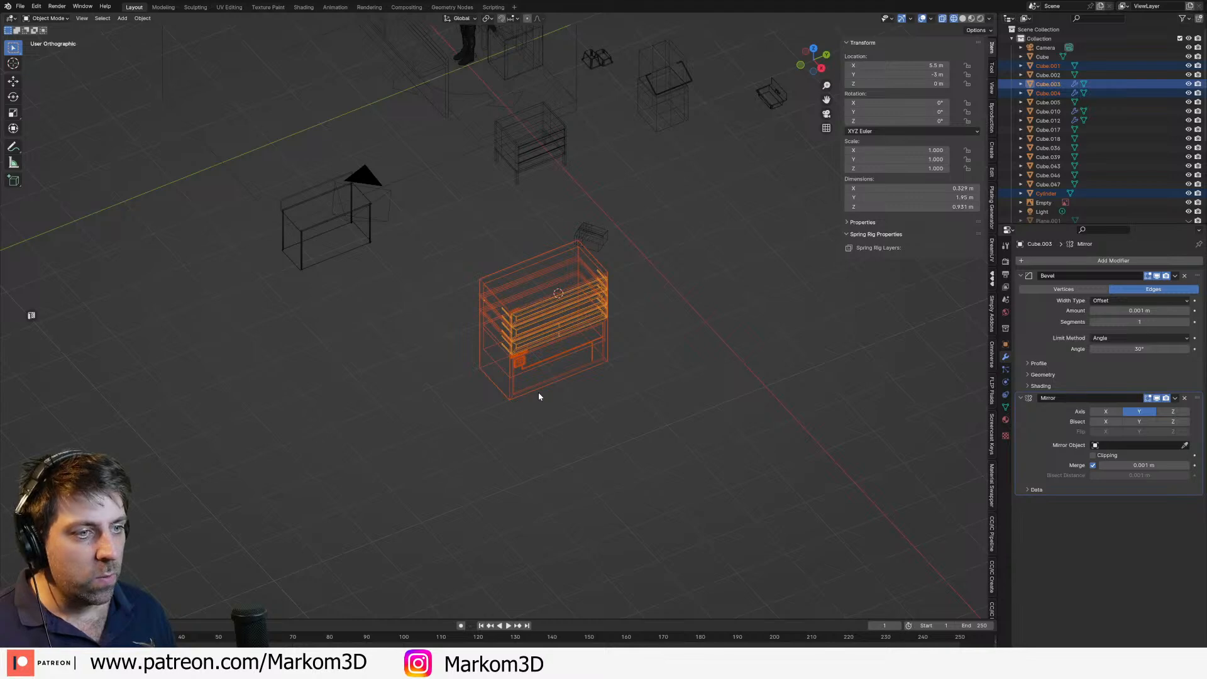
key(F3)
text(convert)
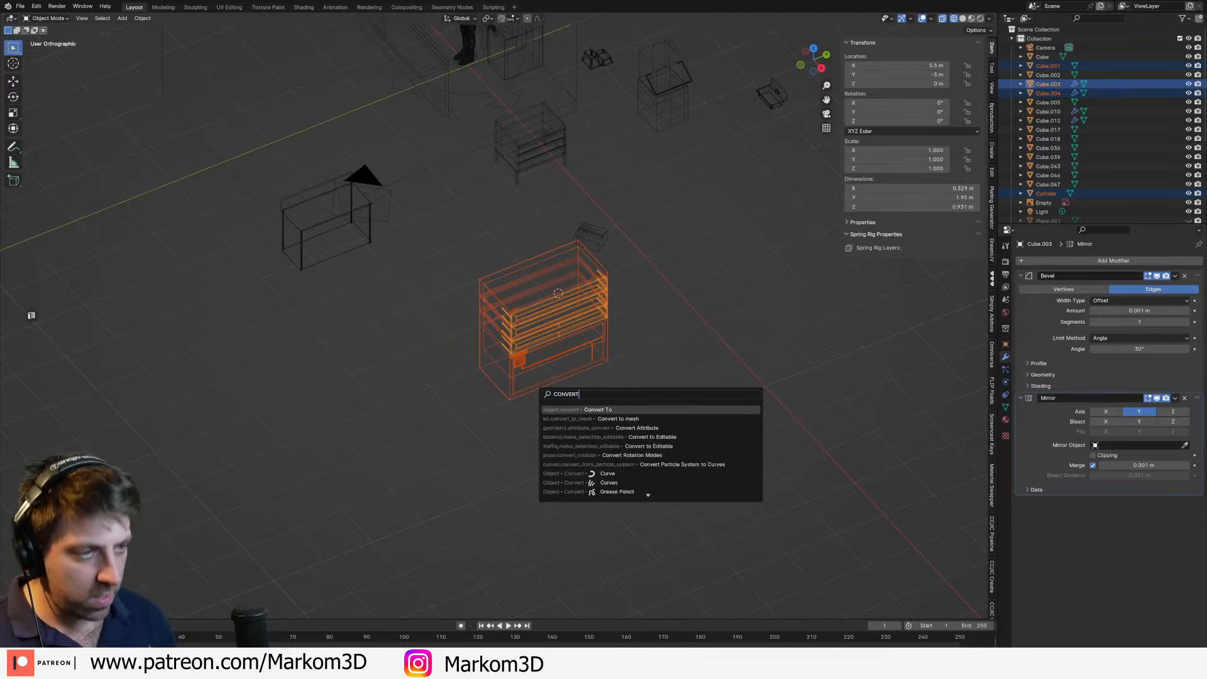
text( ot)
key(BackSpace)
key(BackSpace)
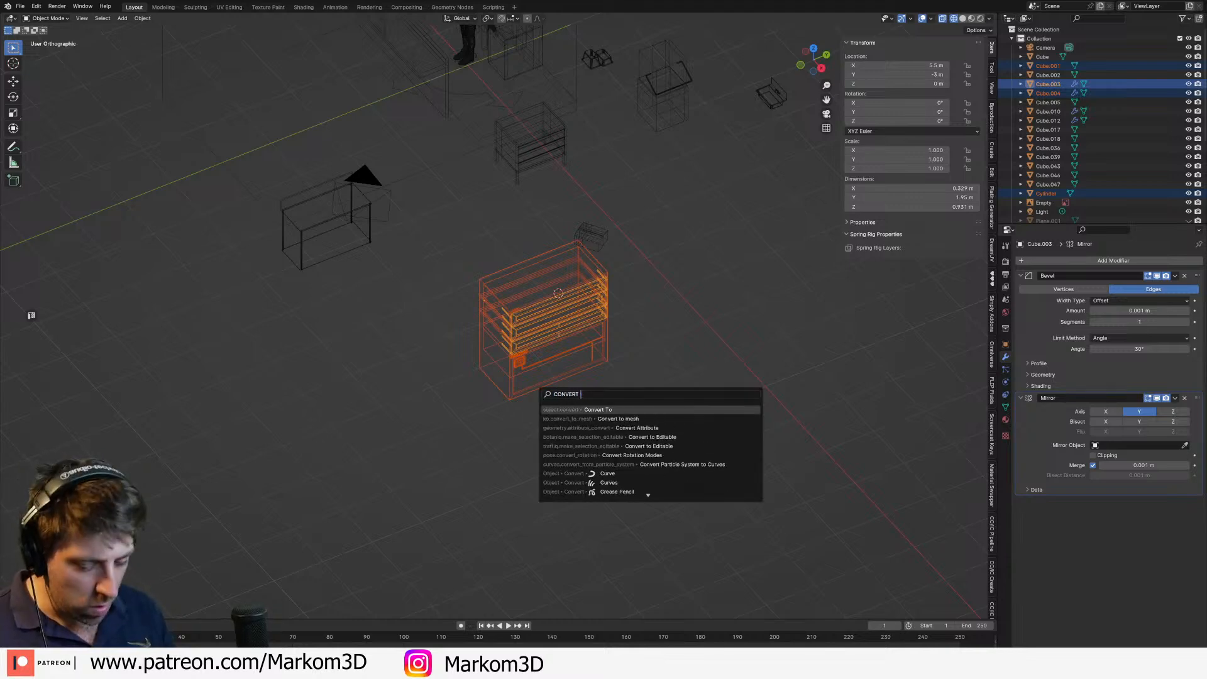
text(to mesh)
key(Return)
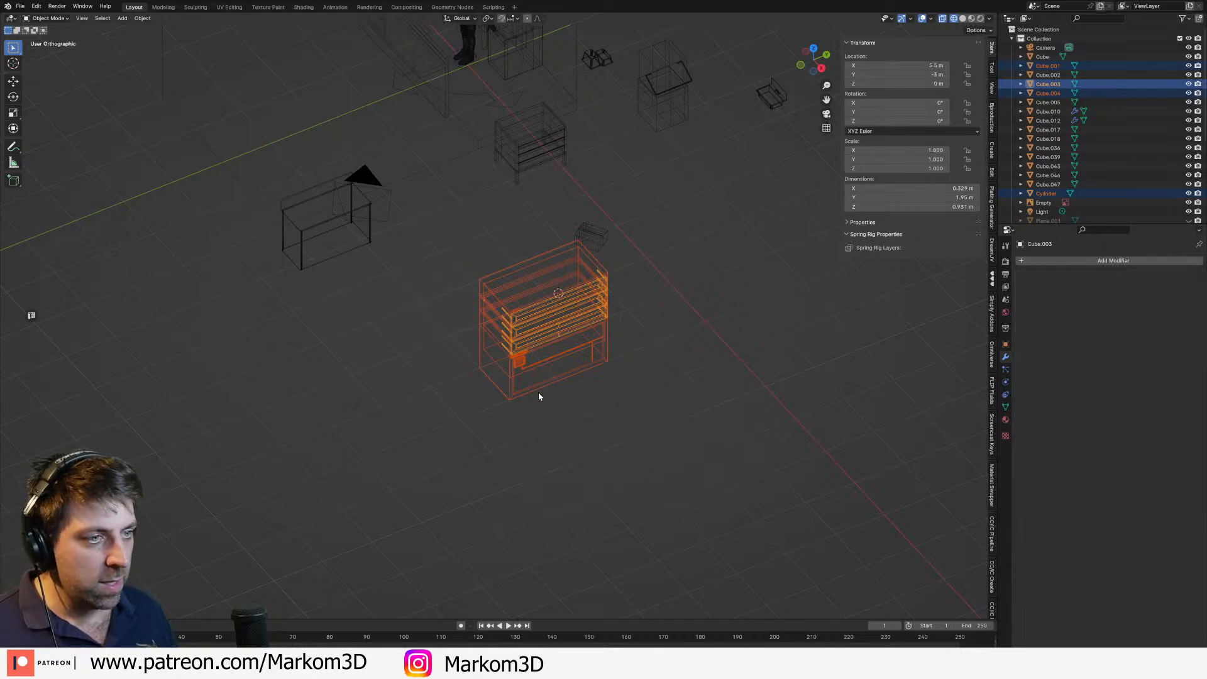
Step: Make the cabinet body the active object and join all the selected cabinet parts into it
shift+click(528, 395)
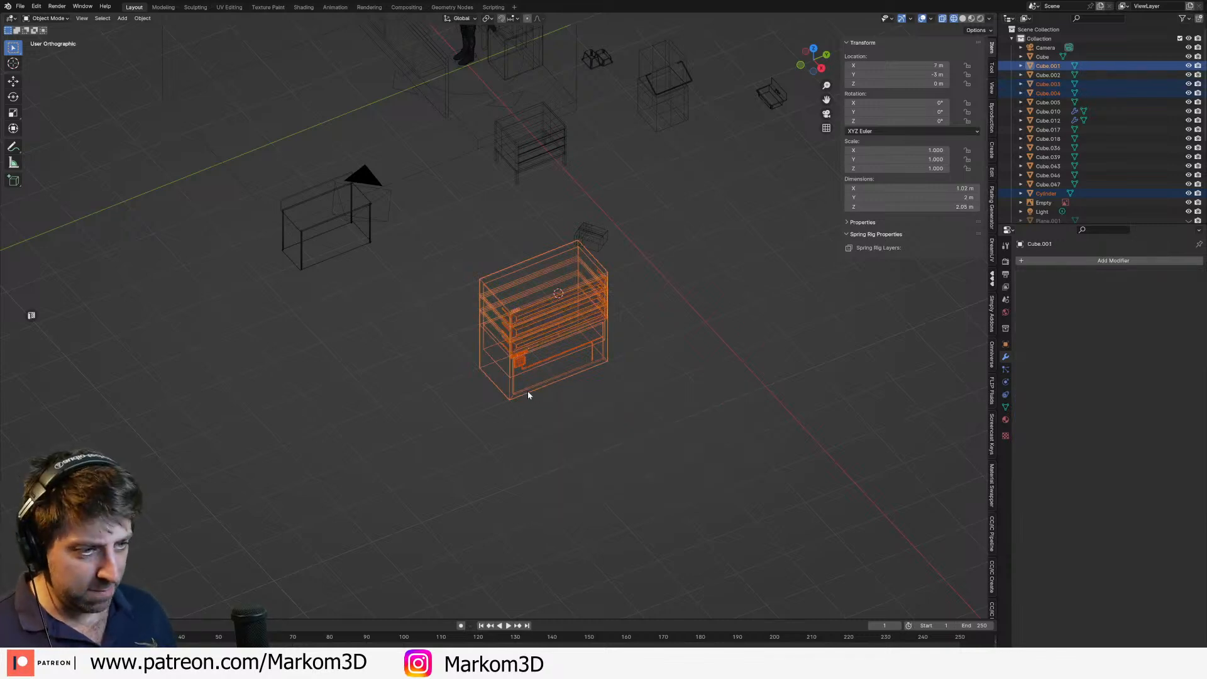
middle_drag(547, 401, 601, 356)
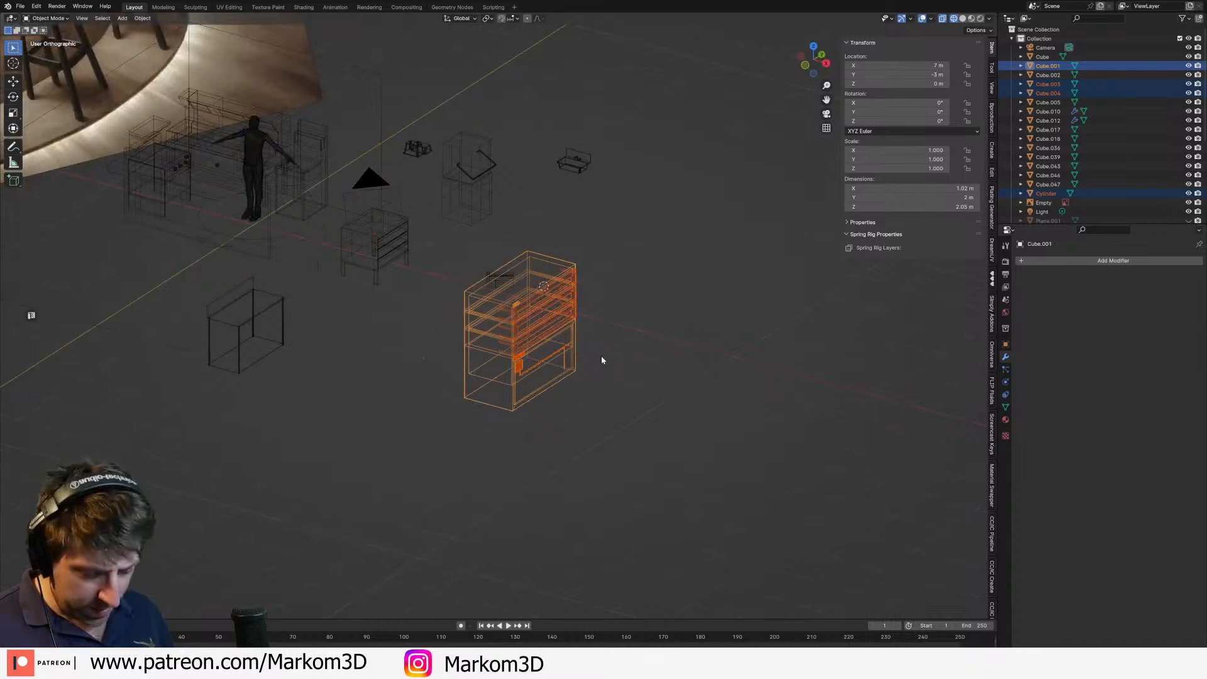
key(ctrl+j)
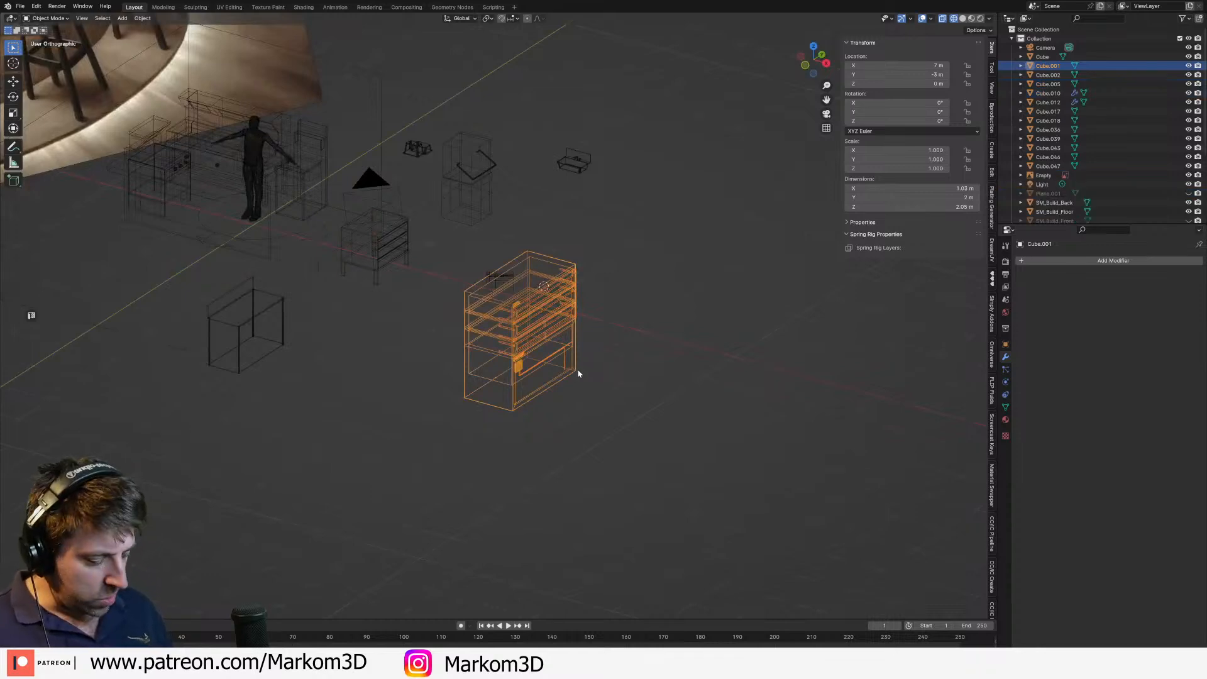
Step: Move the joined cabinet in top view into the room's back corner, at about X -1.97 m, Y 0.01 m
key(KP_7)
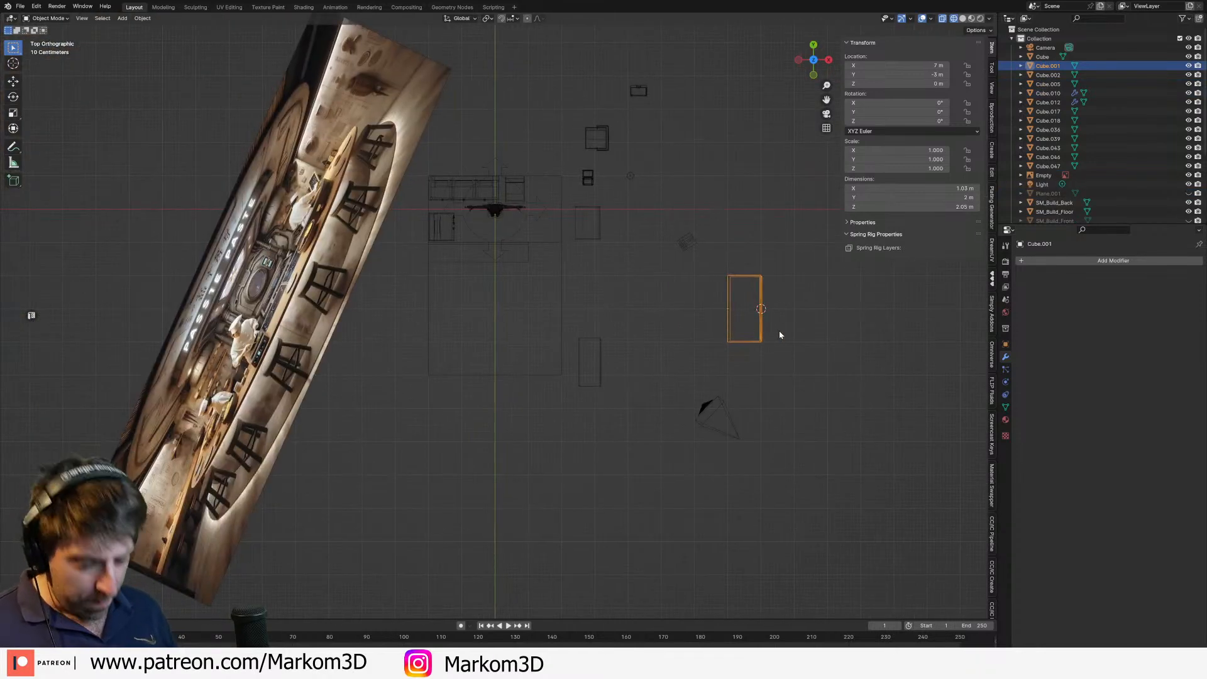
key(g)
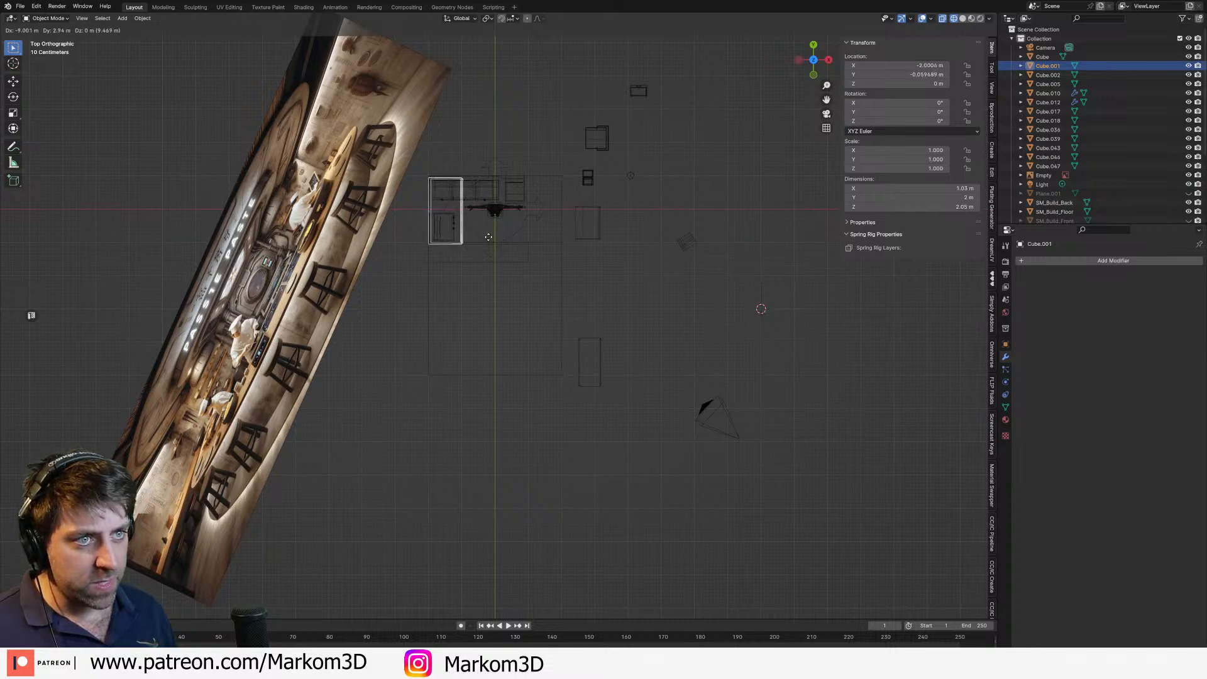
click(490, 237)
Step: Move the two kitchen units that overlap the cabinet out of the room, placing the three-compartment unit at about X 6.25 m
scroll(503, 251, up, 4)
click(539, 279)
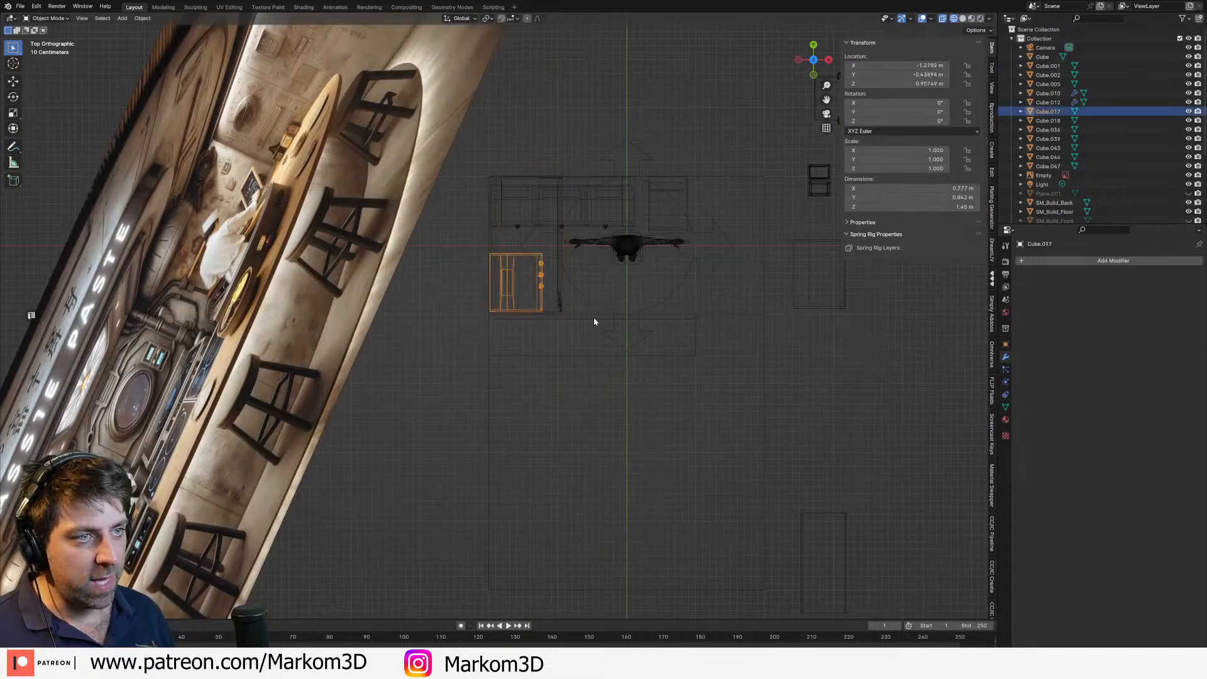
shift+middle_drag(593, 320, 553, 325)
key(g)
click(709, 138)
click(595, 231)
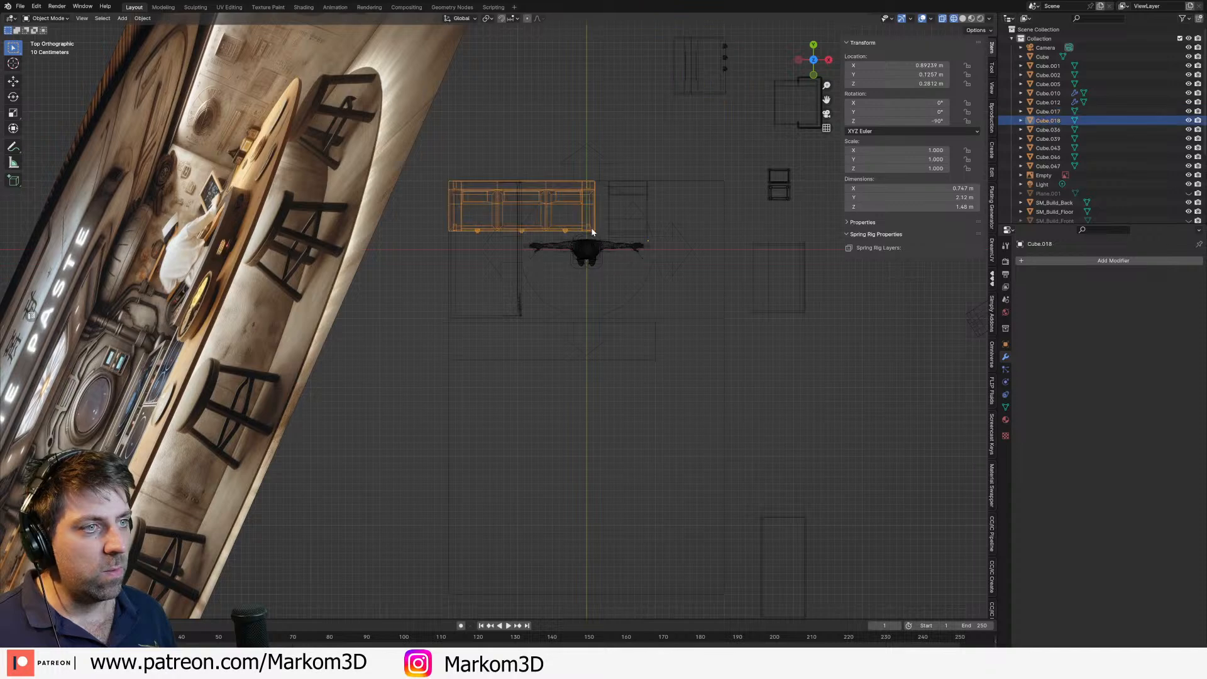
key(g)
click(845, 303)
shift+middle_drag(588, 278, 583, 295)
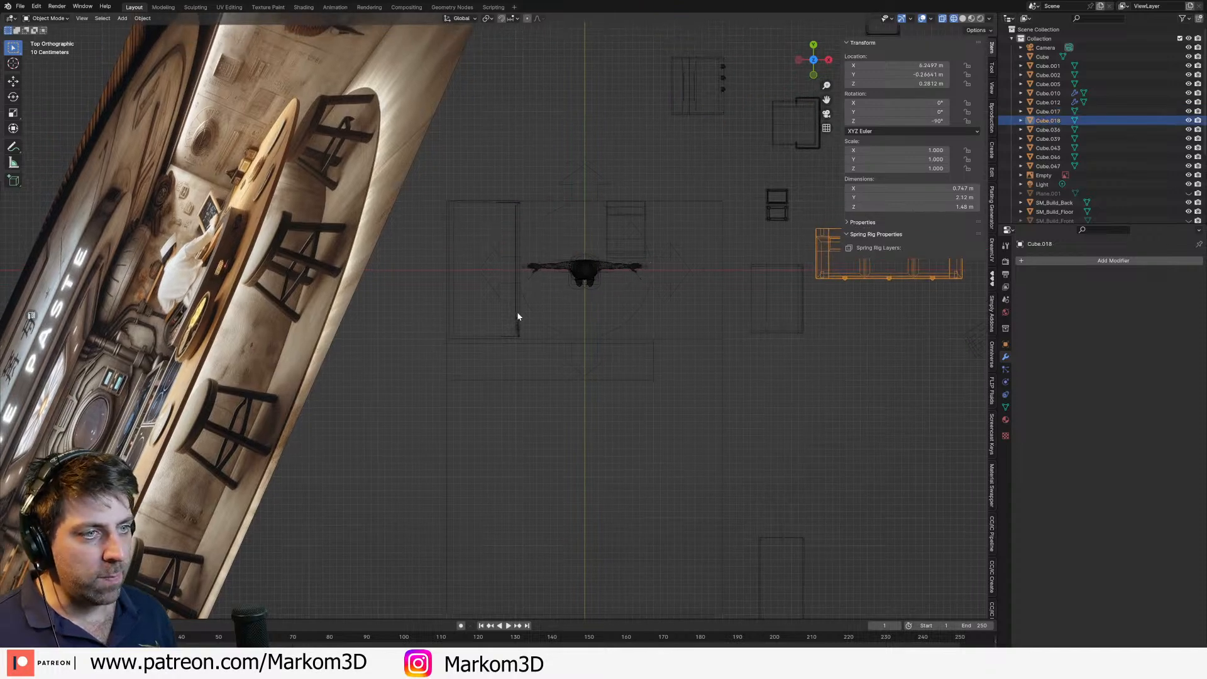
Step: Return to solid shading and raise the cabinet 0.2 m along Z onto the kitchen floor behind the counter
click(518, 317)
mouse_move(518, 316)
middle_down()
mouse_move(466, 261)
mouse_move(471, 281)
middle_up()
key(z)
click(532, 286)
scroll(533, 294, up, 5)
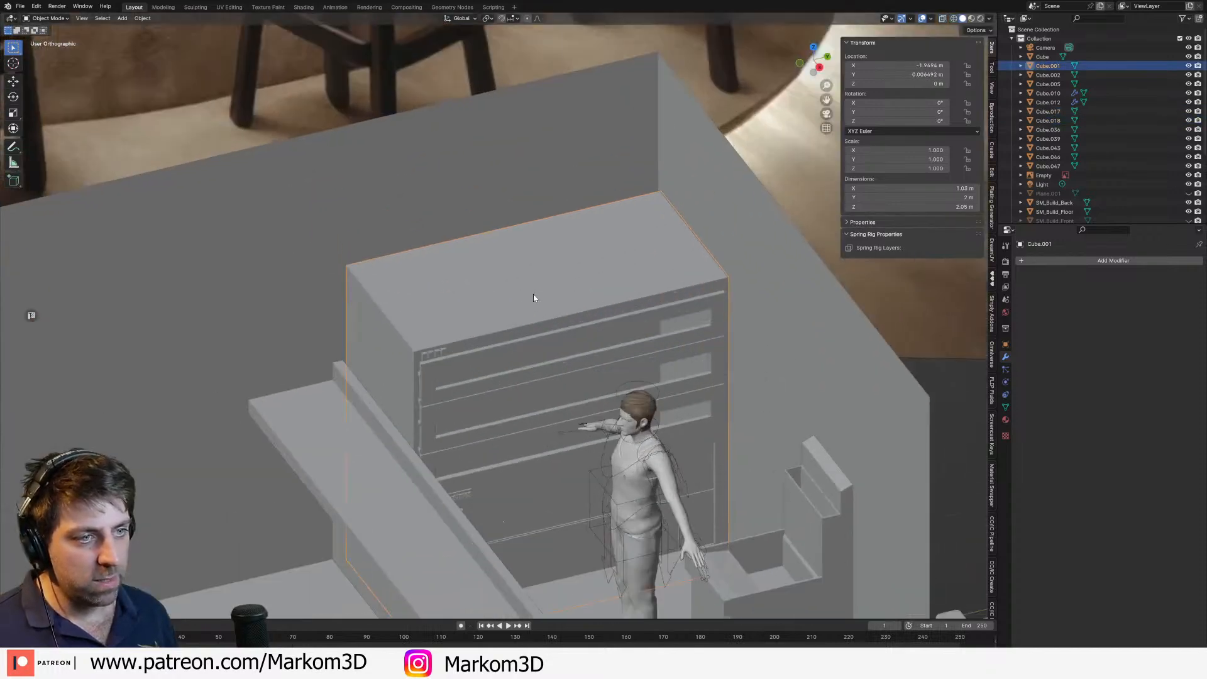
scroll(533, 294, down, 3)
middle_drag(531, 307, 559, 393)
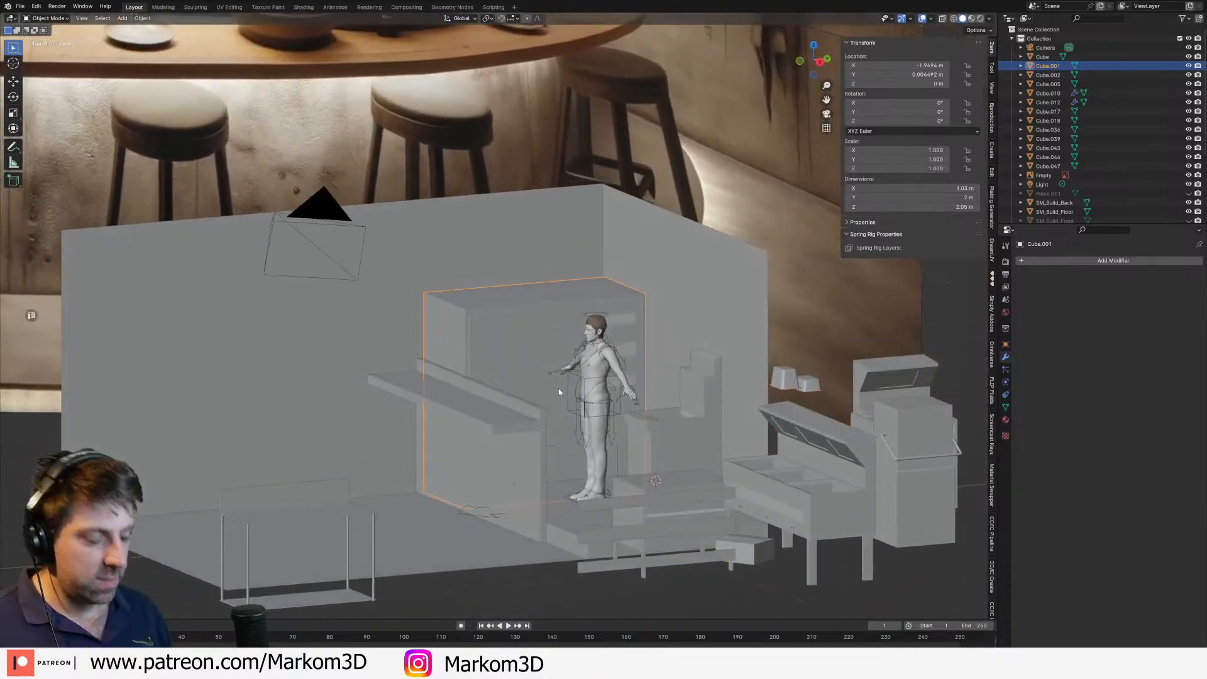
text(0.2)
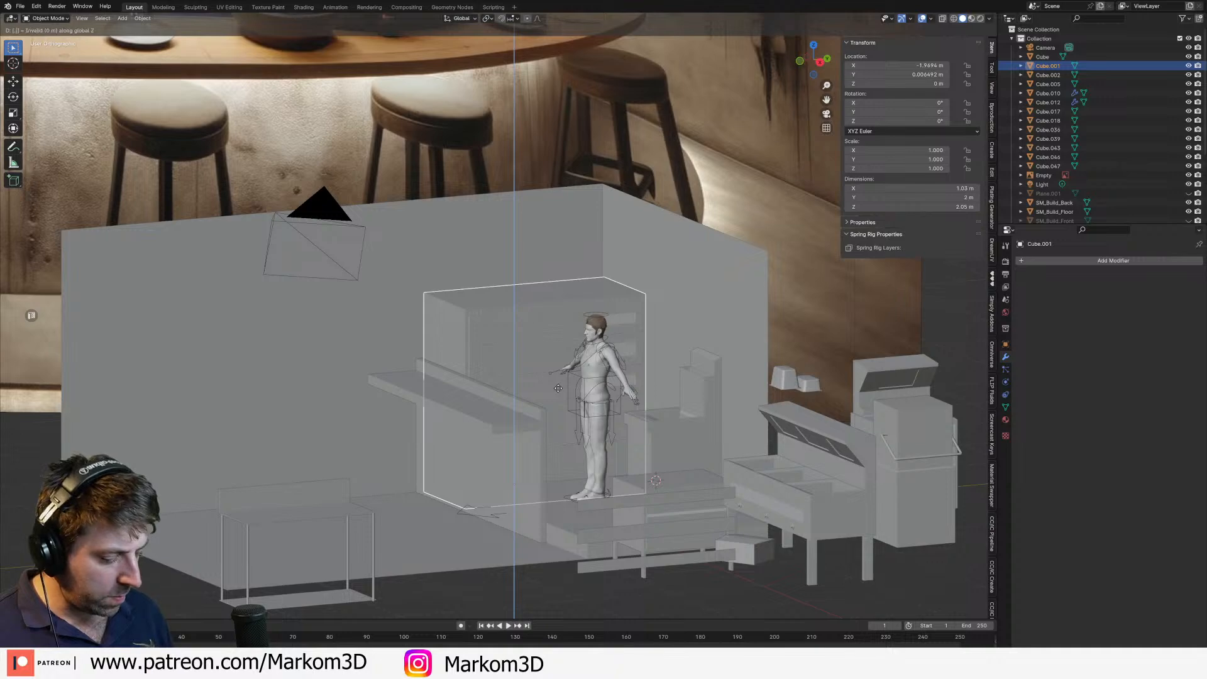
key(Return)
middle_drag(554, 377, 626, 381)
scroll(523, 394, down, 1)
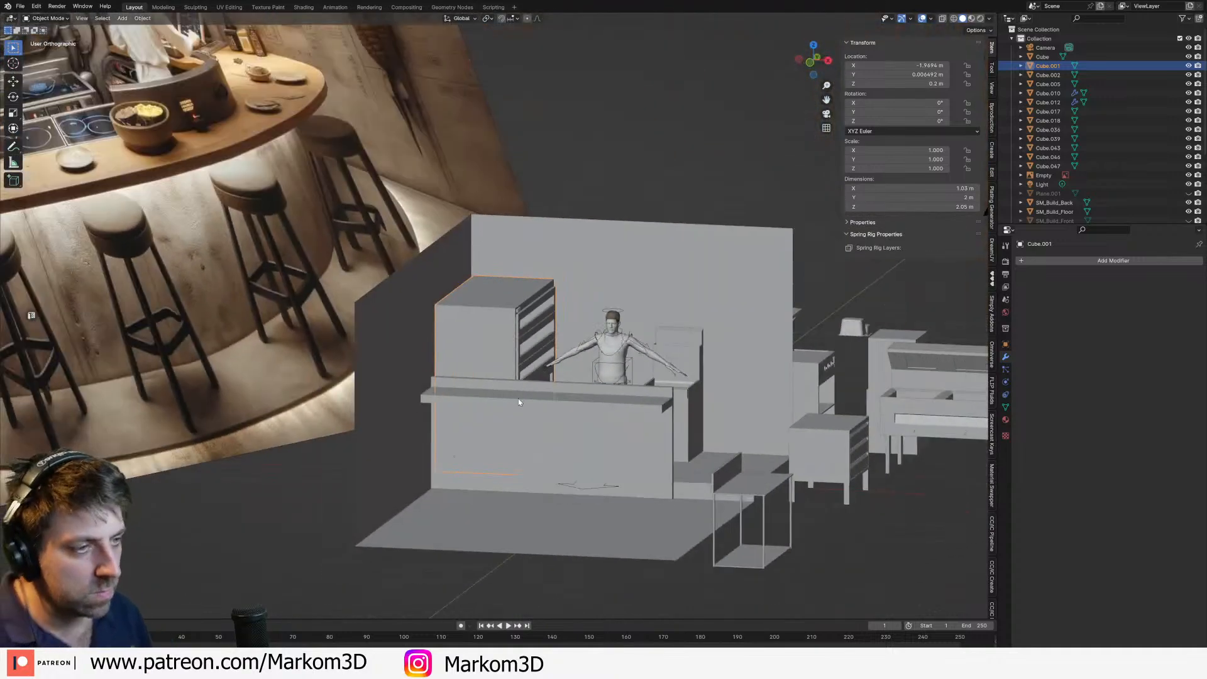
middle_drag(524, 394, 501, 422)
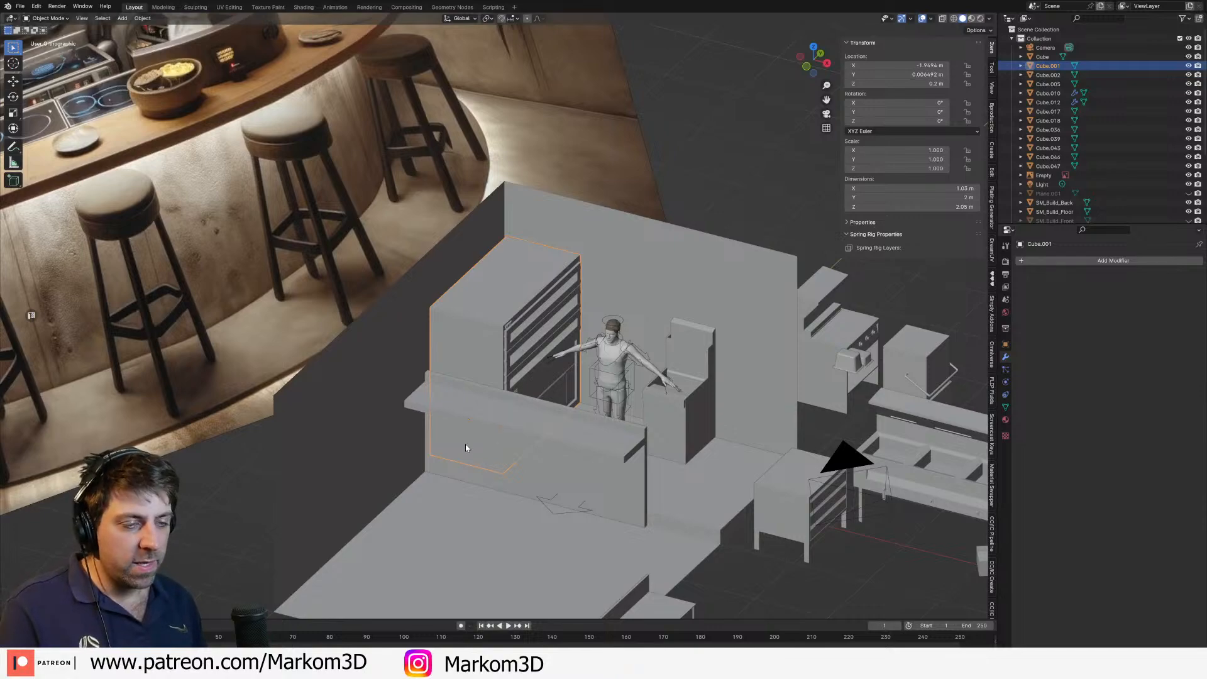
Step: Select the four small blocks above the cabinet's drawers in Edit Mode and bevel their edges
click(526, 431)
middle_drag(554, 433, 422, 386)
scroll(496, 385, up, 4)
click(500, 379)
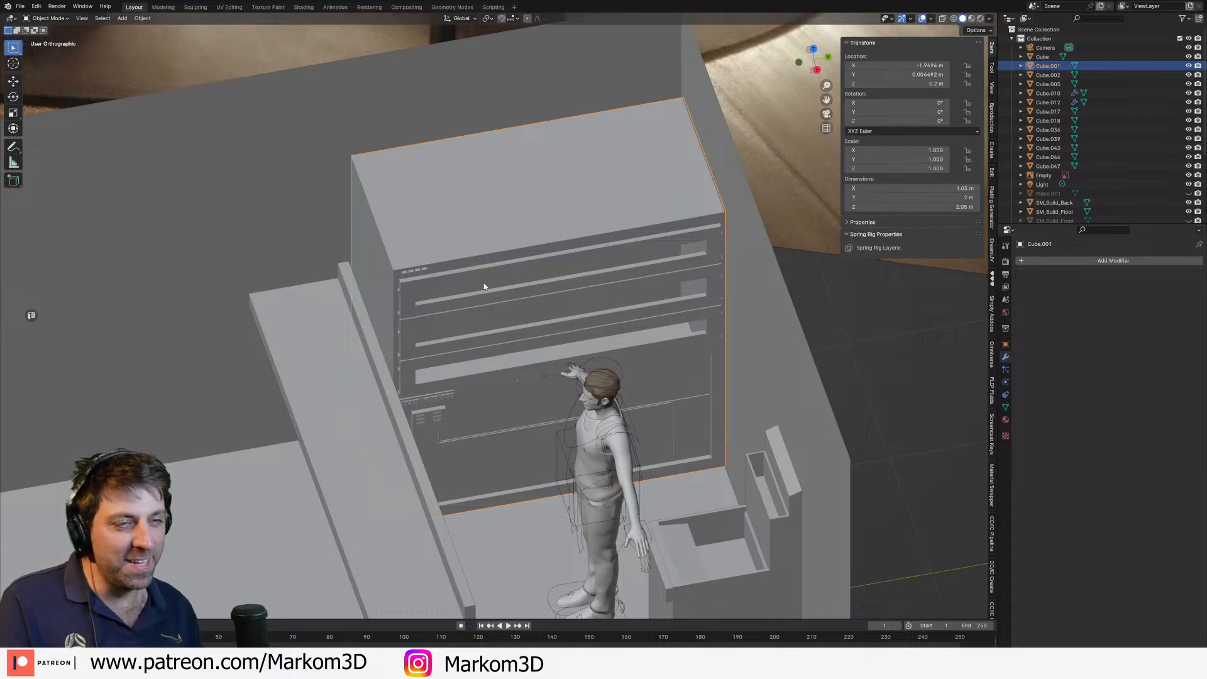
scroll(484, 287, up, 4)
scroll(411, 241, up, 3)
key(Tab)
scroll(348, 281, up, 4)
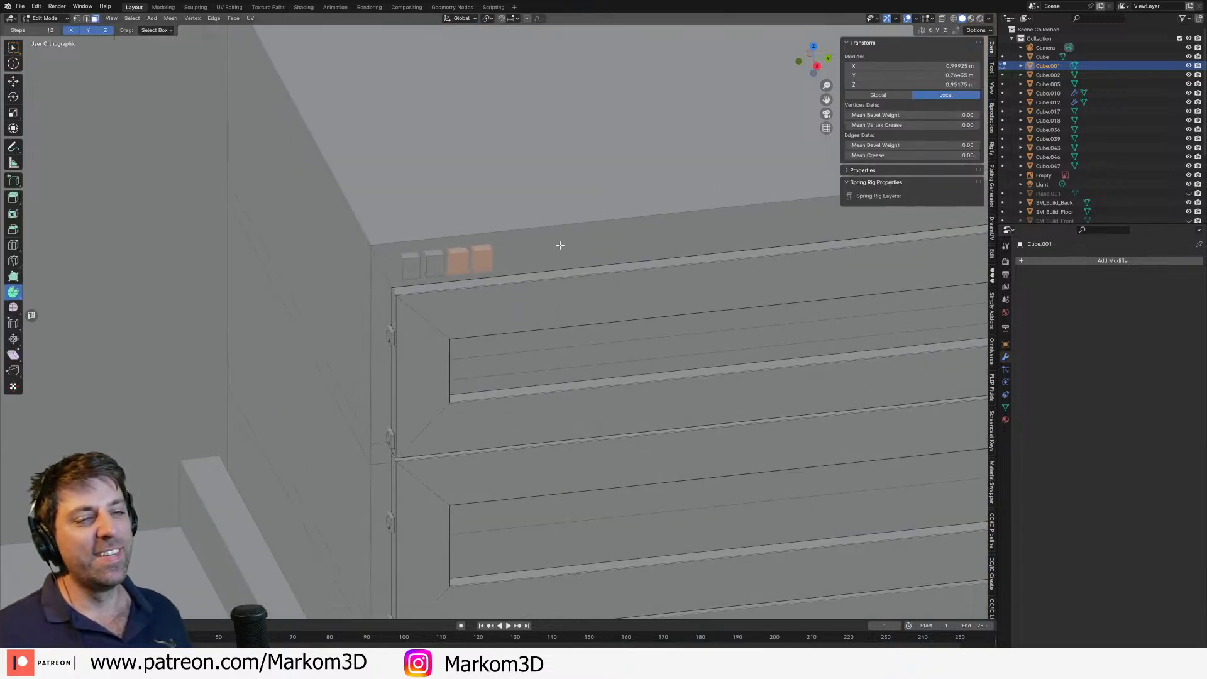
click(348, 281)
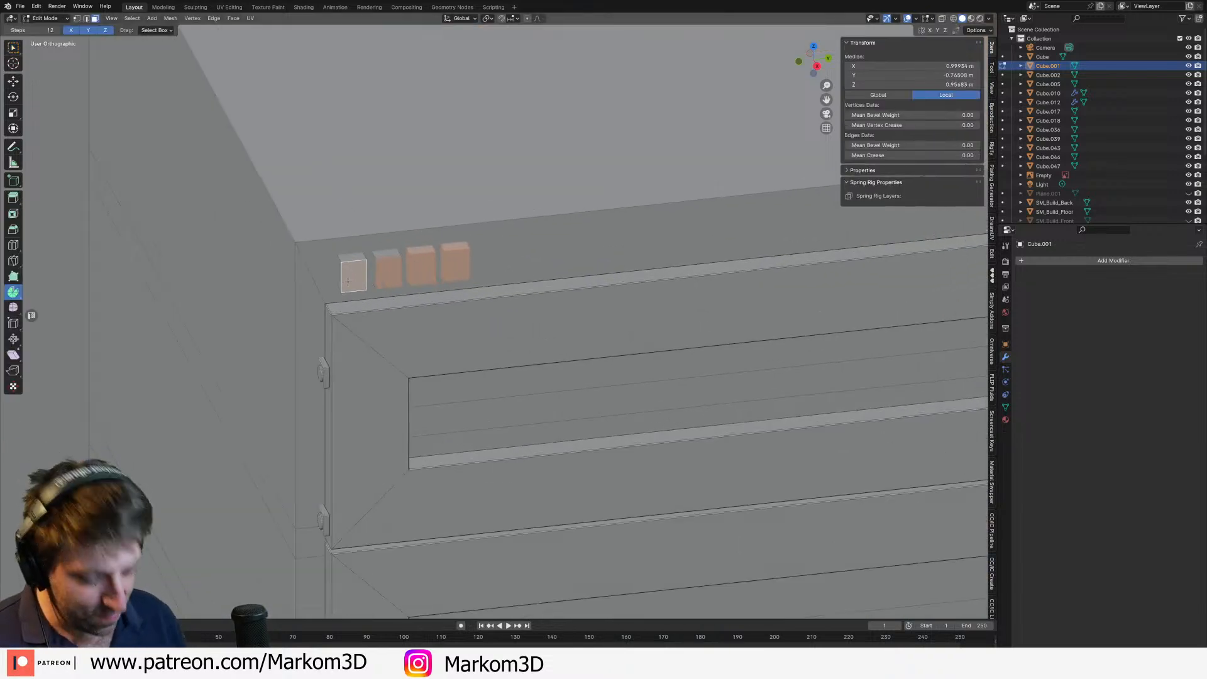
key(ctrl+l)
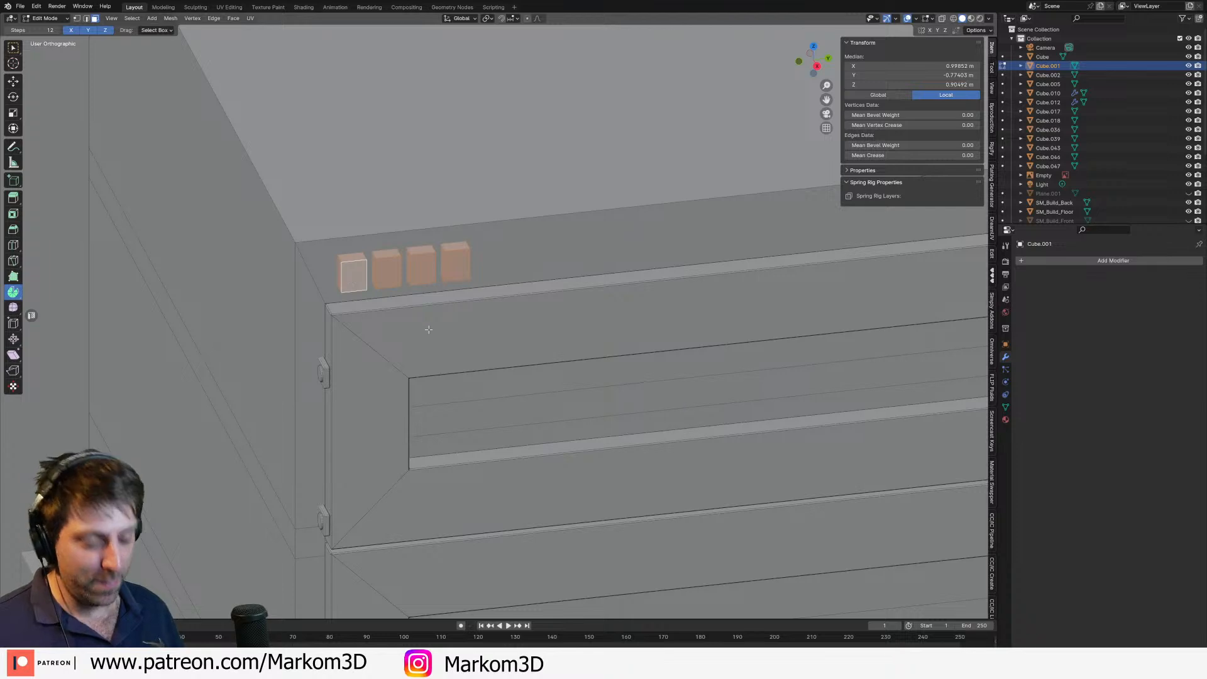
key(a)
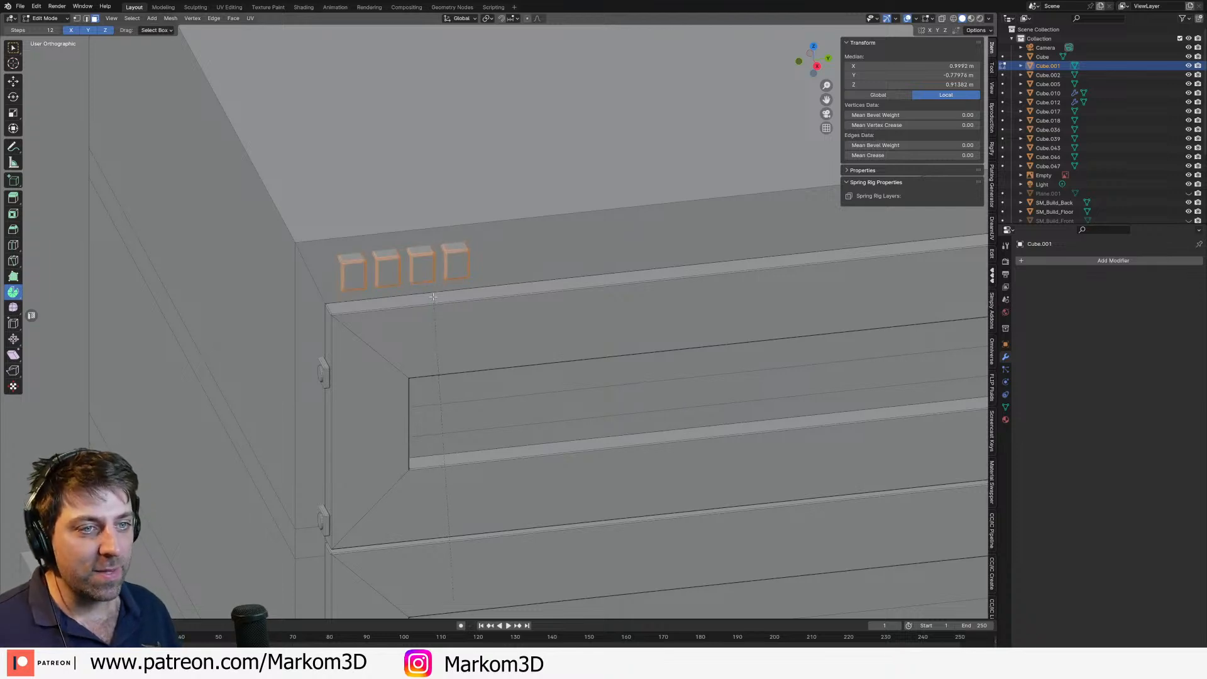
Step: Leave Edit Mode and look over the cabinet's placement among the room's props
scroll(440, 314, down, 7)
key(Tab)
shift+middle_drag(529, 393, 490, 272)
right_click(374, 164)
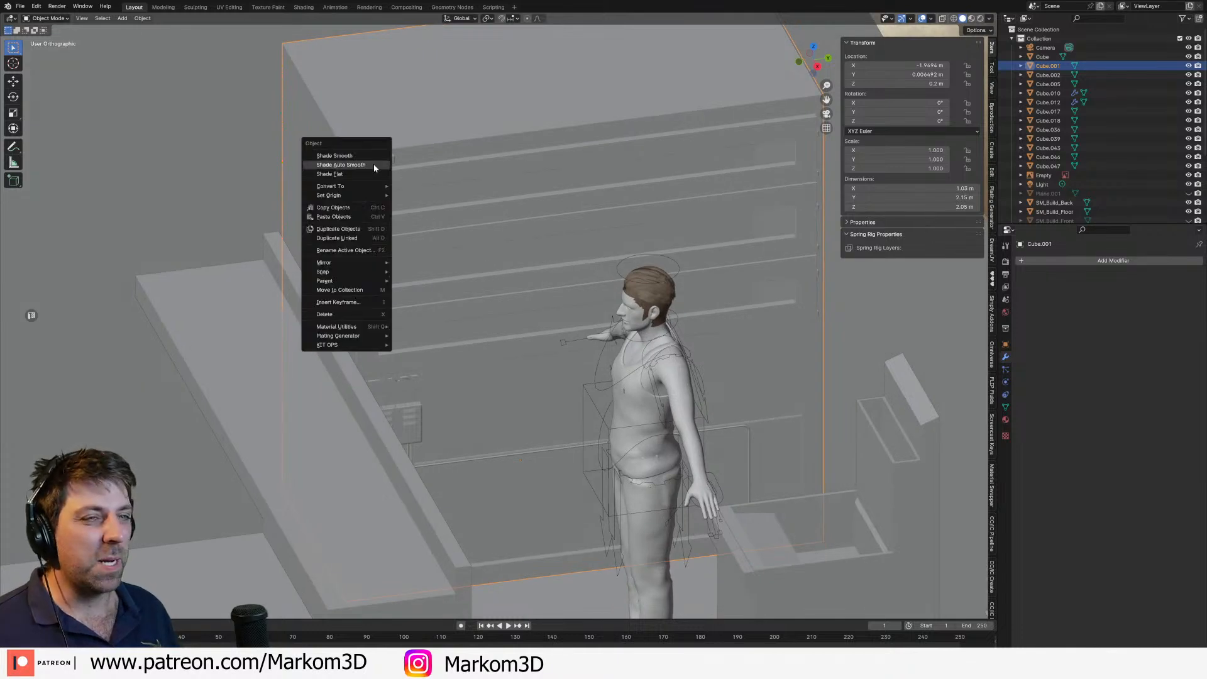
key(Escape)
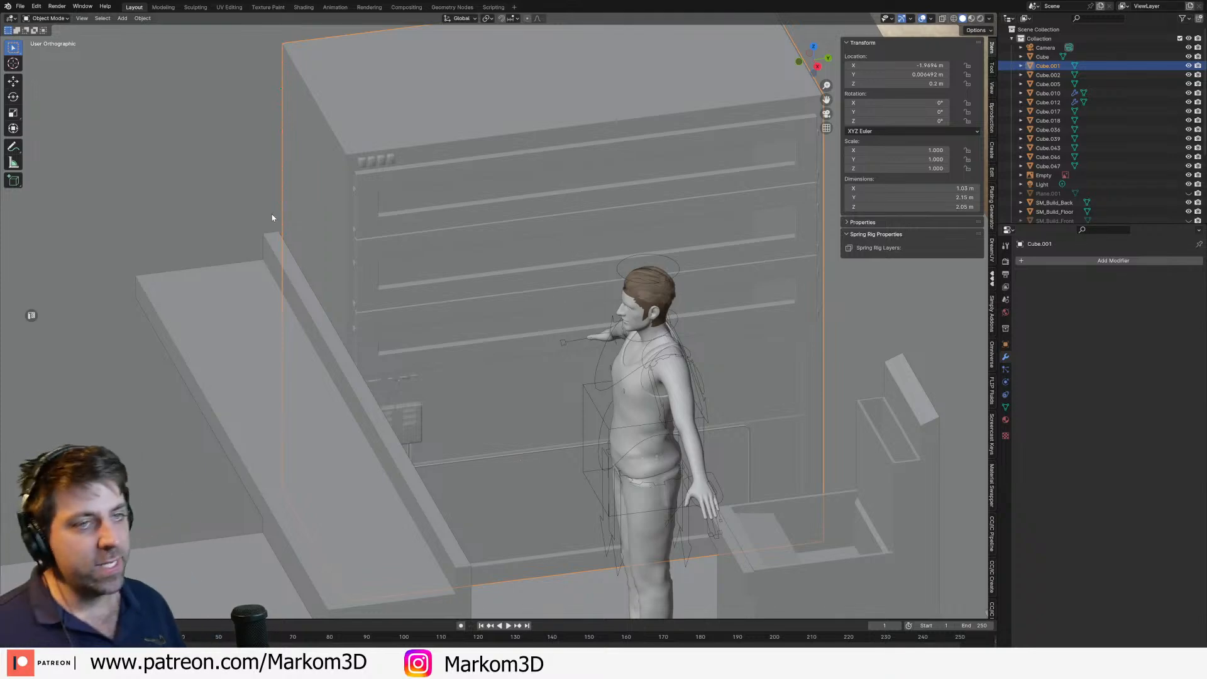
scroll(273, 218, down, 4)
middle_drag(273, 218, 212, 190)
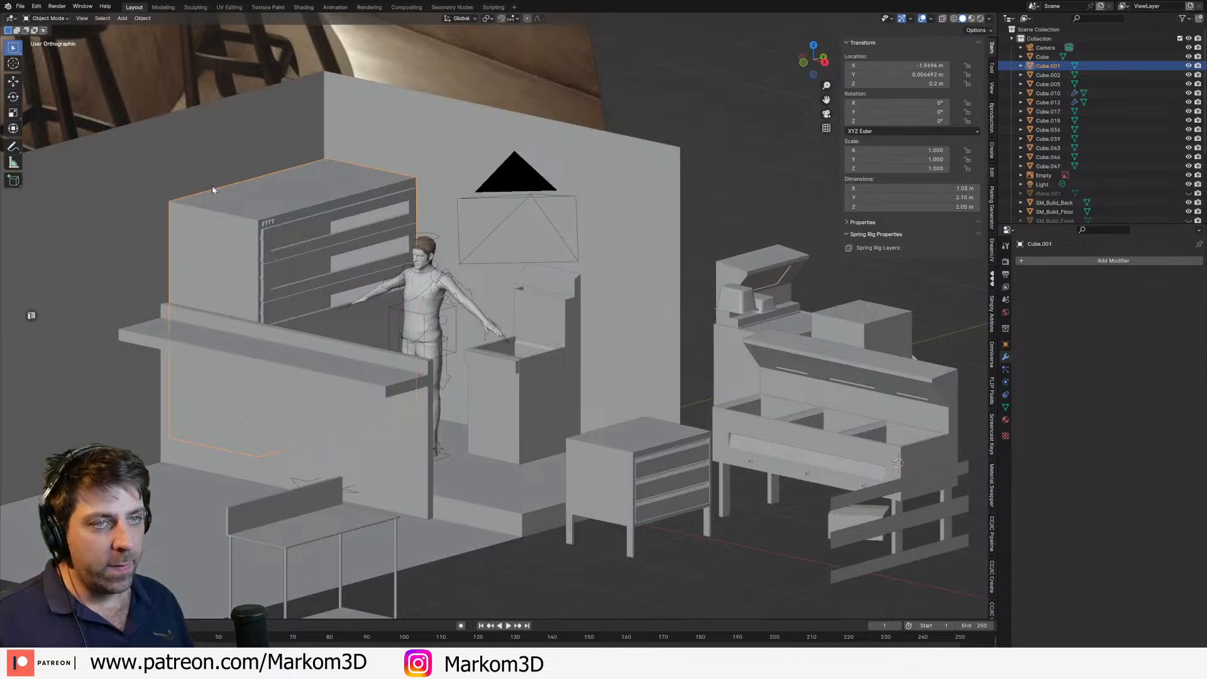
middle_drag(371, 352, 414, 404)
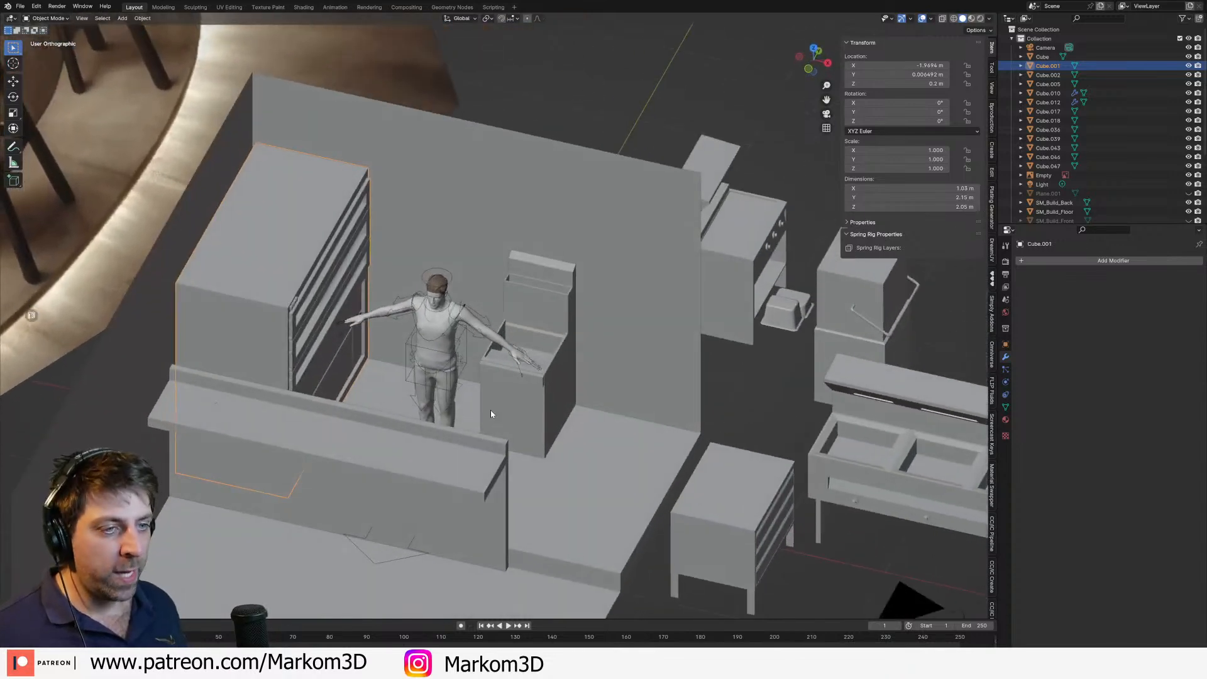
middle_drag(487, 408, 369, 375)
Step: Lengthen the serving counter by moving its four end faces along X to 2 m in top view, and leave Edit Mode
click(518, 402)
click(355, 315)
middle_drag(356, 315, 478, 301)
scroll(444, 302, up, 3)
key(Tab)
shift+middle_drag(404, 461, 463, 375)
click(445, 357)
shift+click(446, 375)
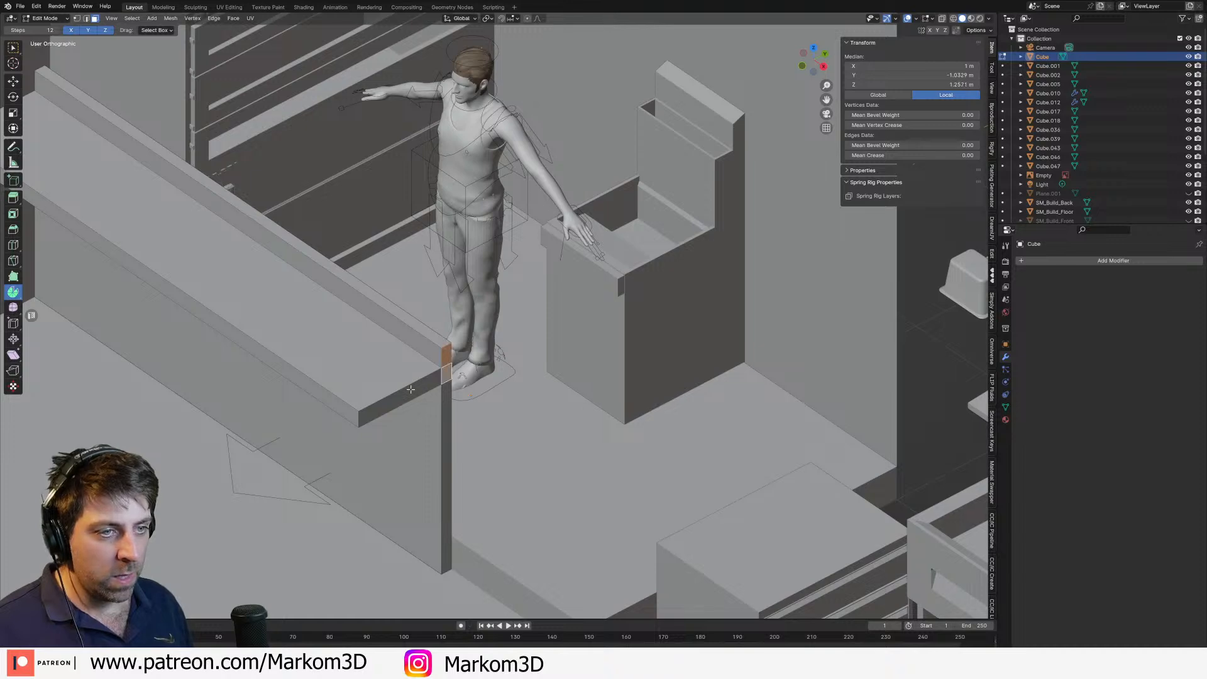
shift+click(409, 395)
shift+click(445, 404)
key(KP_7)
scroll(465, 414, down, 3)
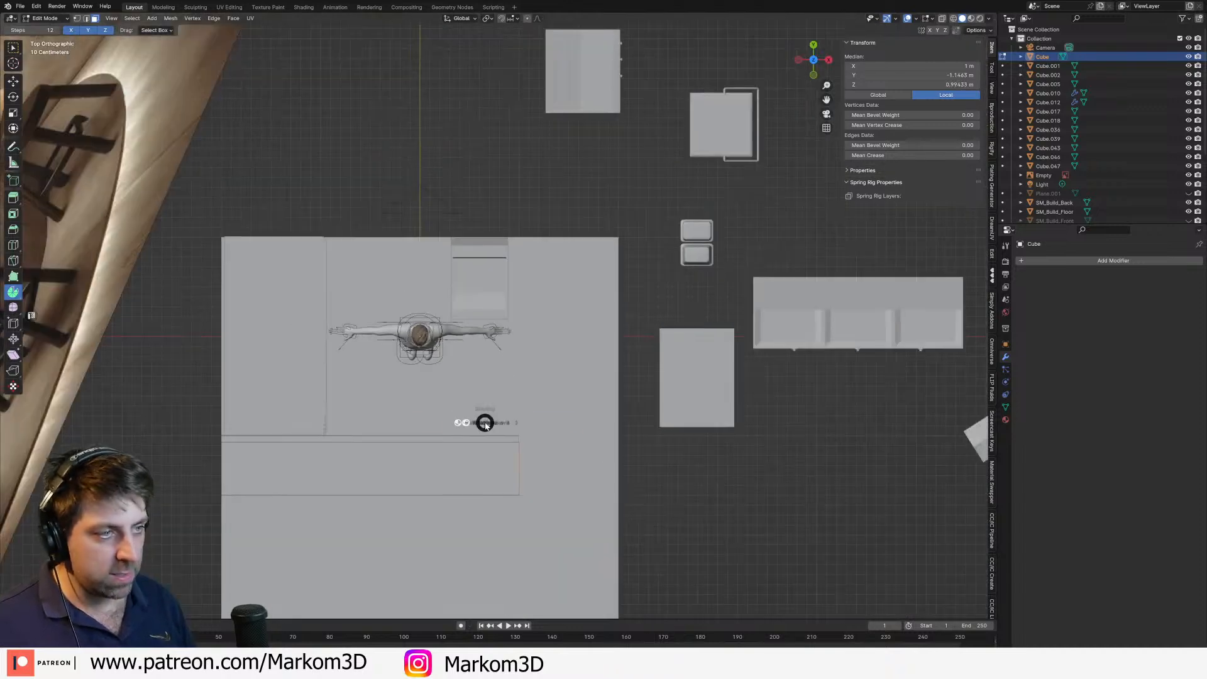
key(alt+z)
scroll(471, 413, up, 2)
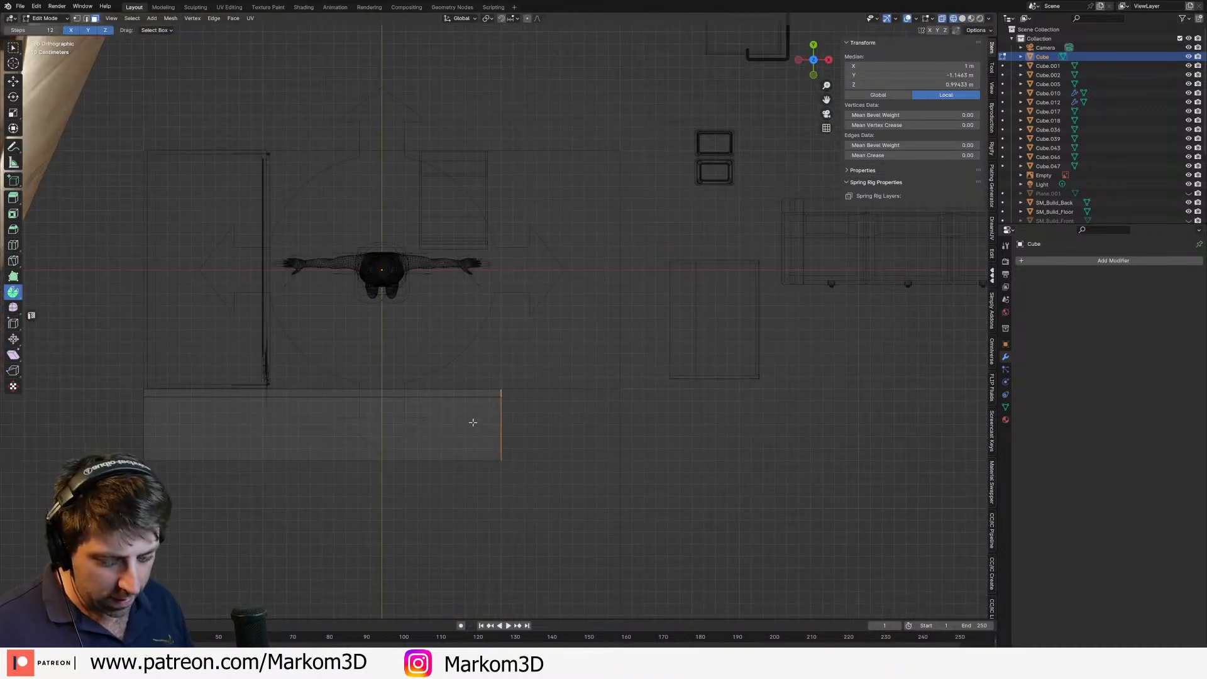
key(g)
key(x)
click(591, 425)
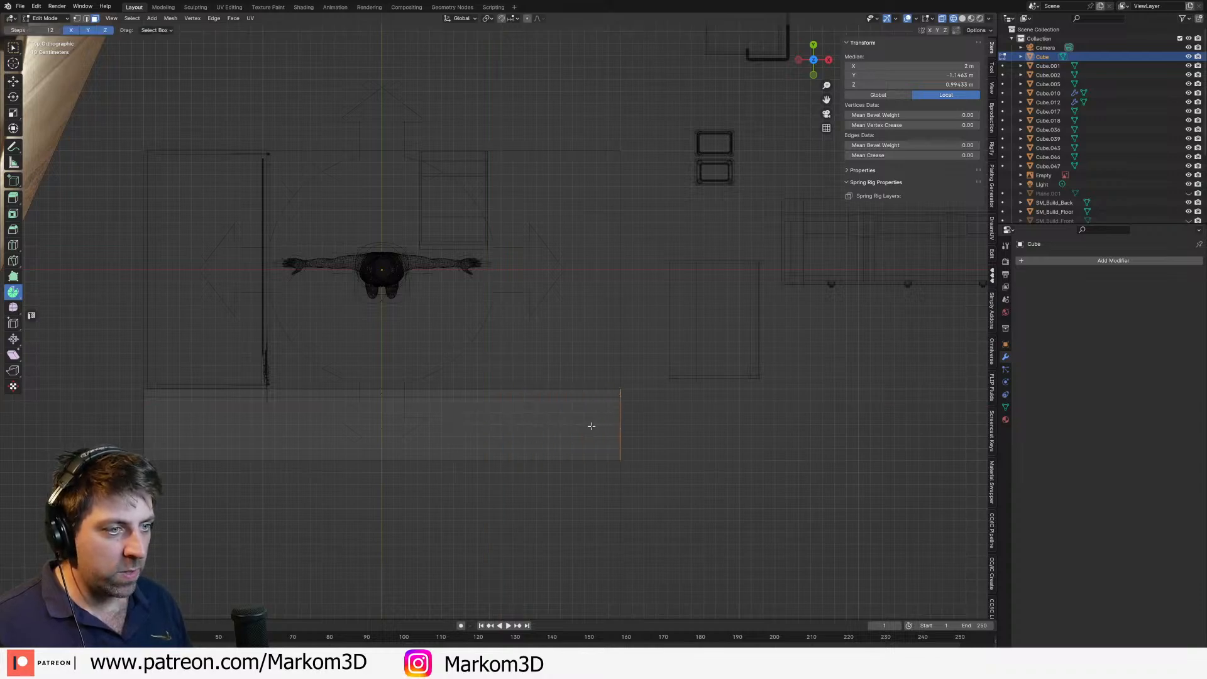
key(z)
click(625, 426)
middle_drag(660, 434, 560, 334)
key(Tab)
Step: Look over the lengthened counter and room layout, and examine the kitchen area of the reference image
mouse_move(491, 422)
middle_down()
mouse_move(582, 423)
mouse_move(596, 502)
mouse_move(584, 412)
middle_up()
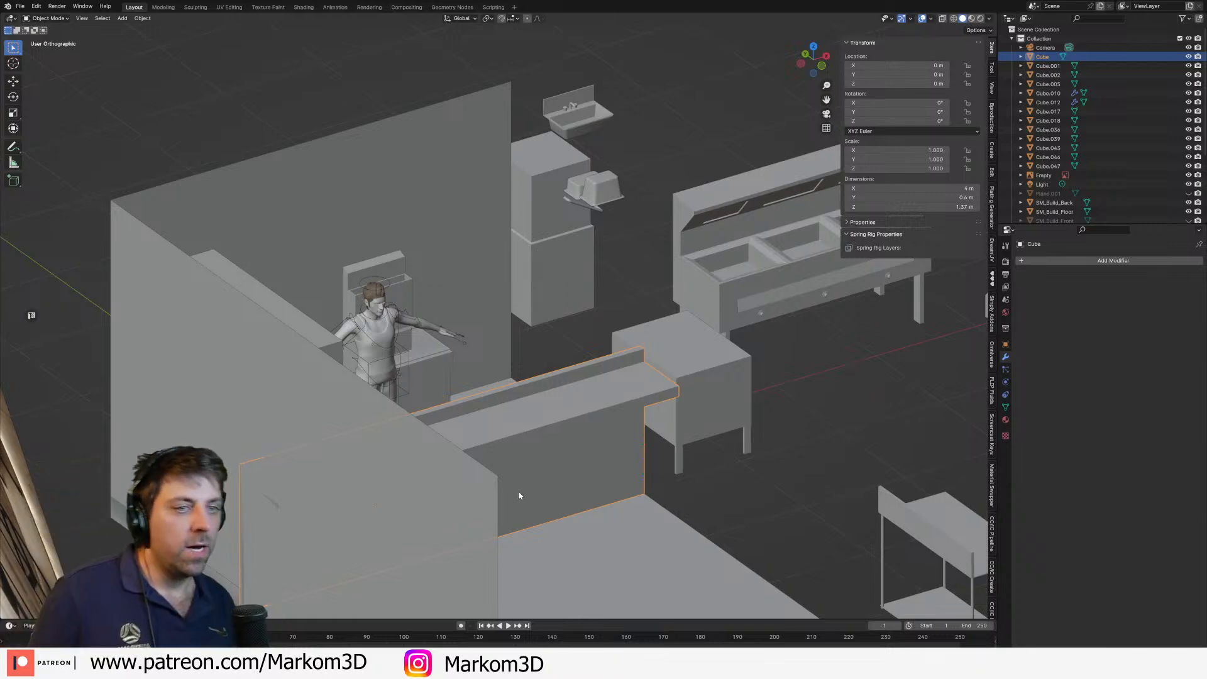
middle_drag(517, 493, 536, 411)
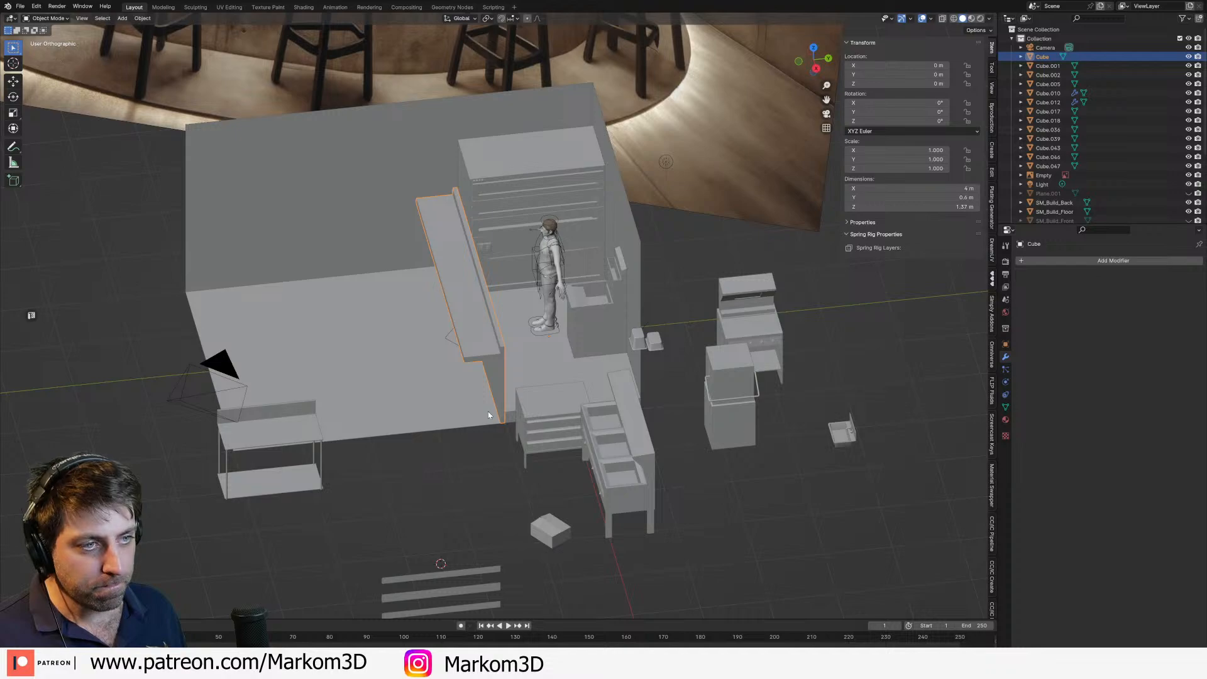
middle_drag(487, 415, 205, 427)
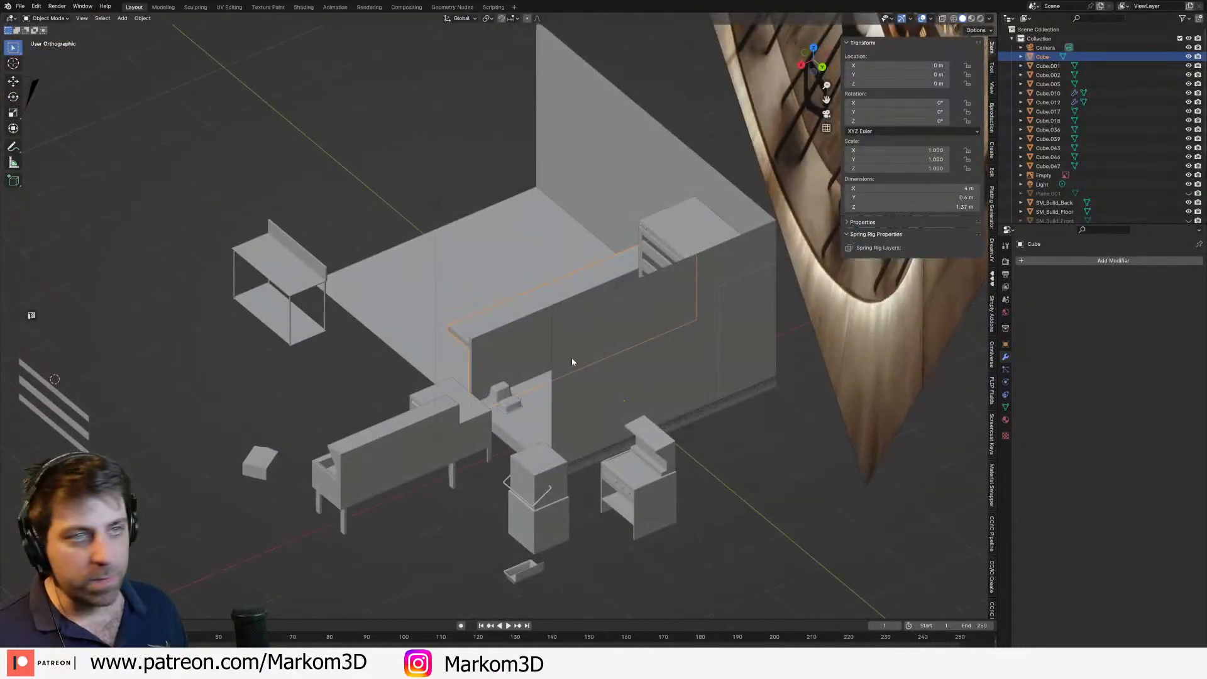
middle_drag(572, 362, 710, 314)
scroll(416, 325, down, 2)
shift+middle_drag(340, 169, 537, 268)
scroll(537, 268, up, 4)
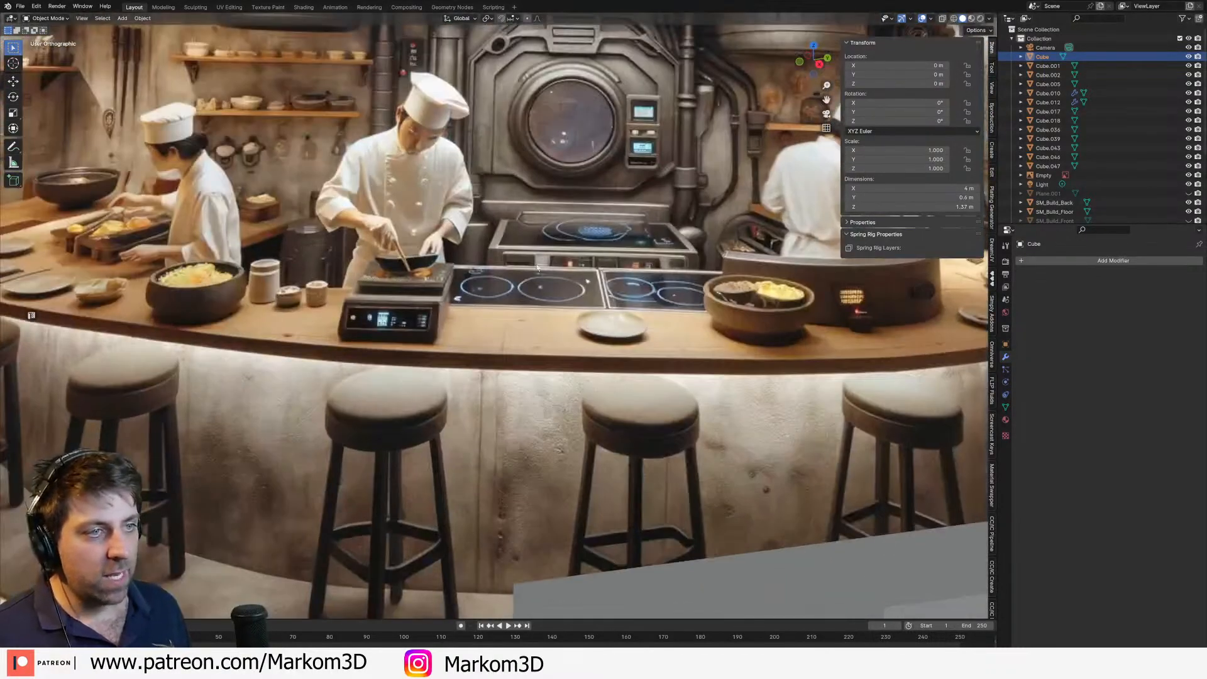
Step: Look over the restaurant reference image, including the counter, stools, ceiling sign and wall details, and return to the modelled room
click(436, 312)
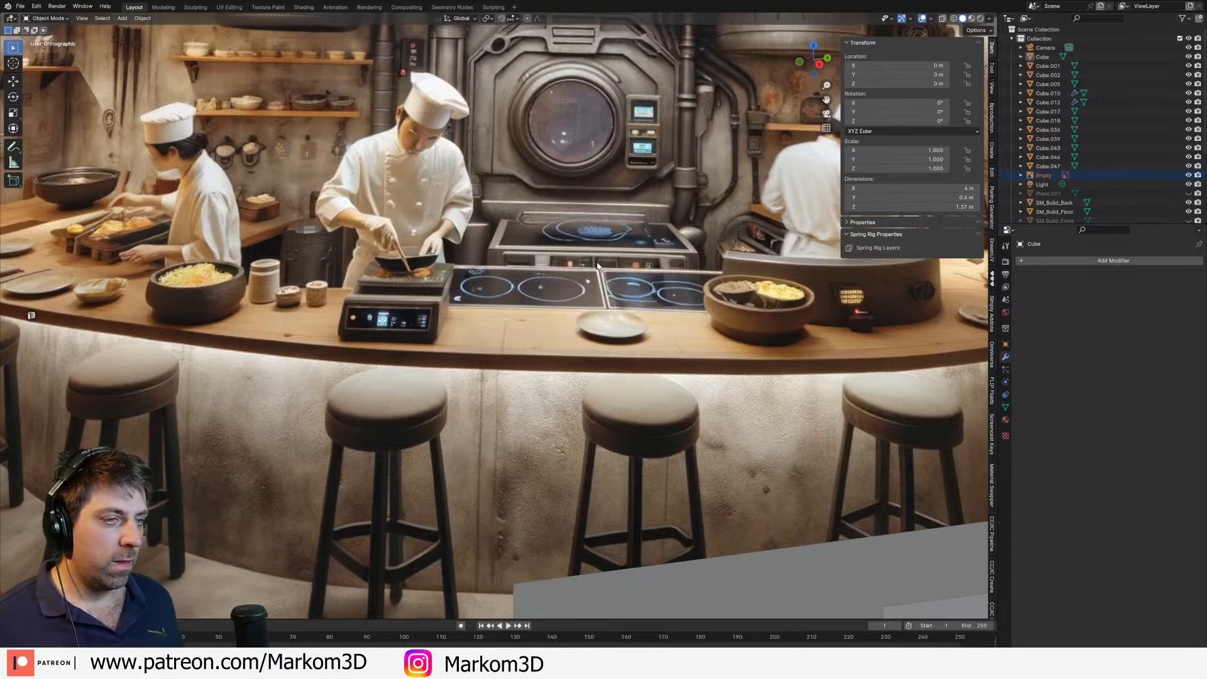
scroll(597, 264, down, 2)
shift+middle_drag(473, 242, 534, 303)
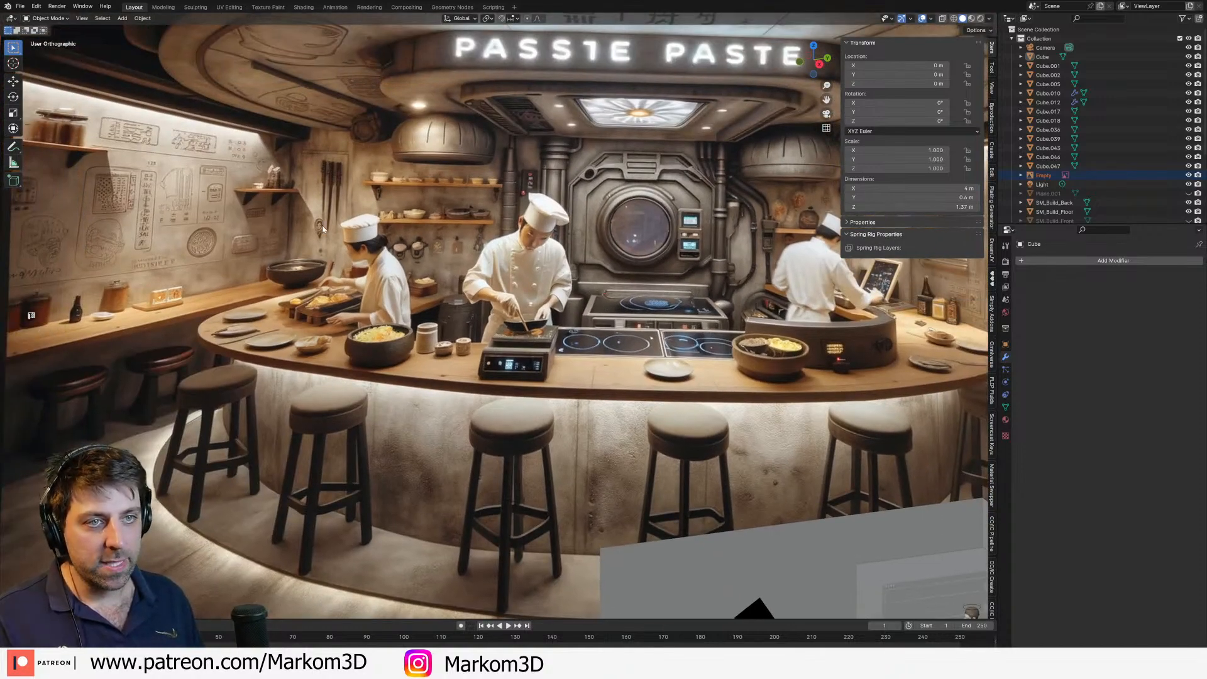
shift+middle_drag(312, 158, 348, 260)
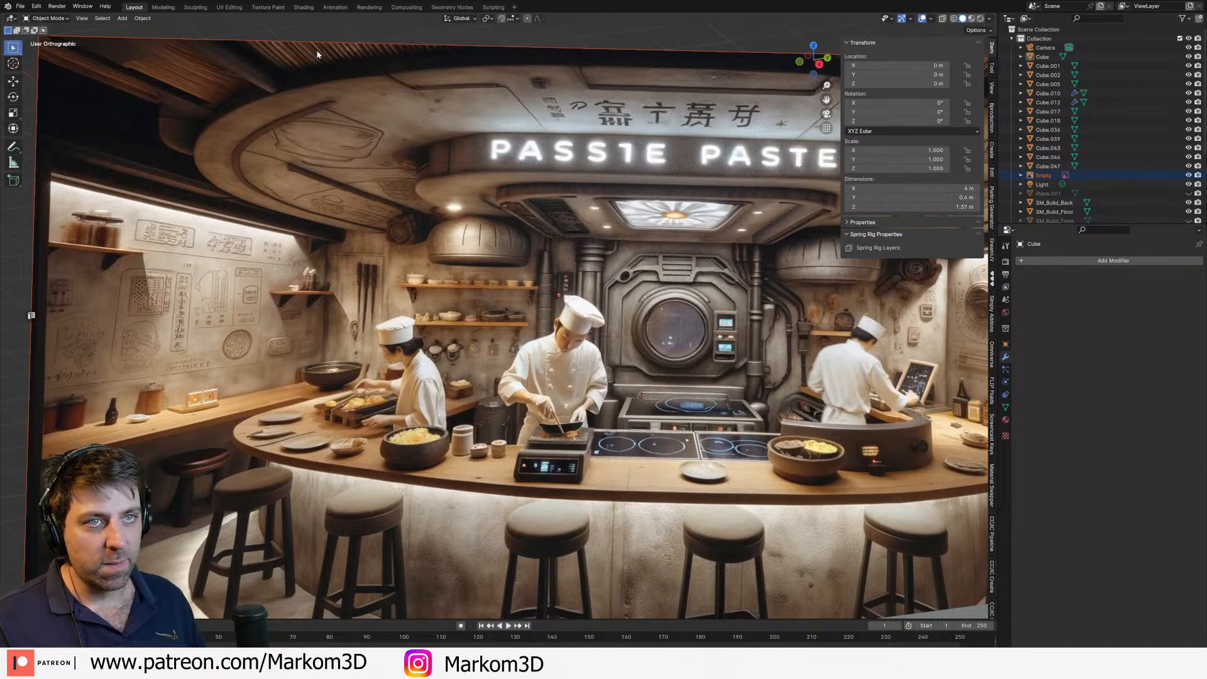
shift+middle_drag(520, 194, 397, 237)
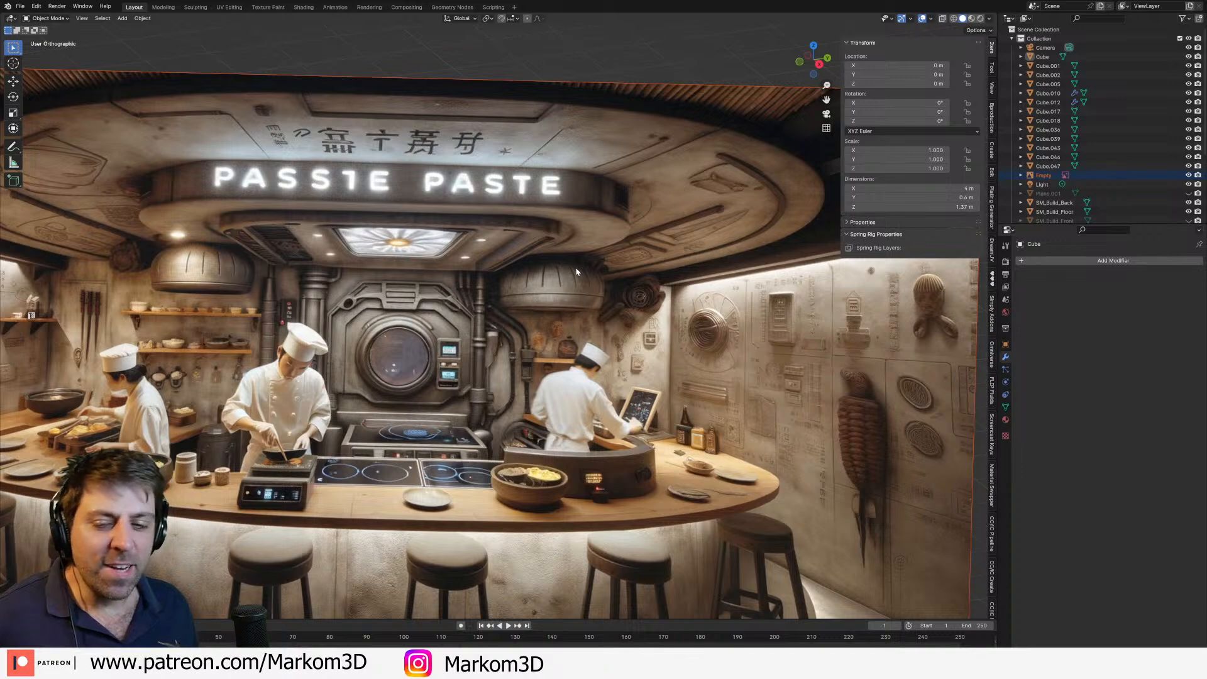
scroll(540, 294, down, 2)
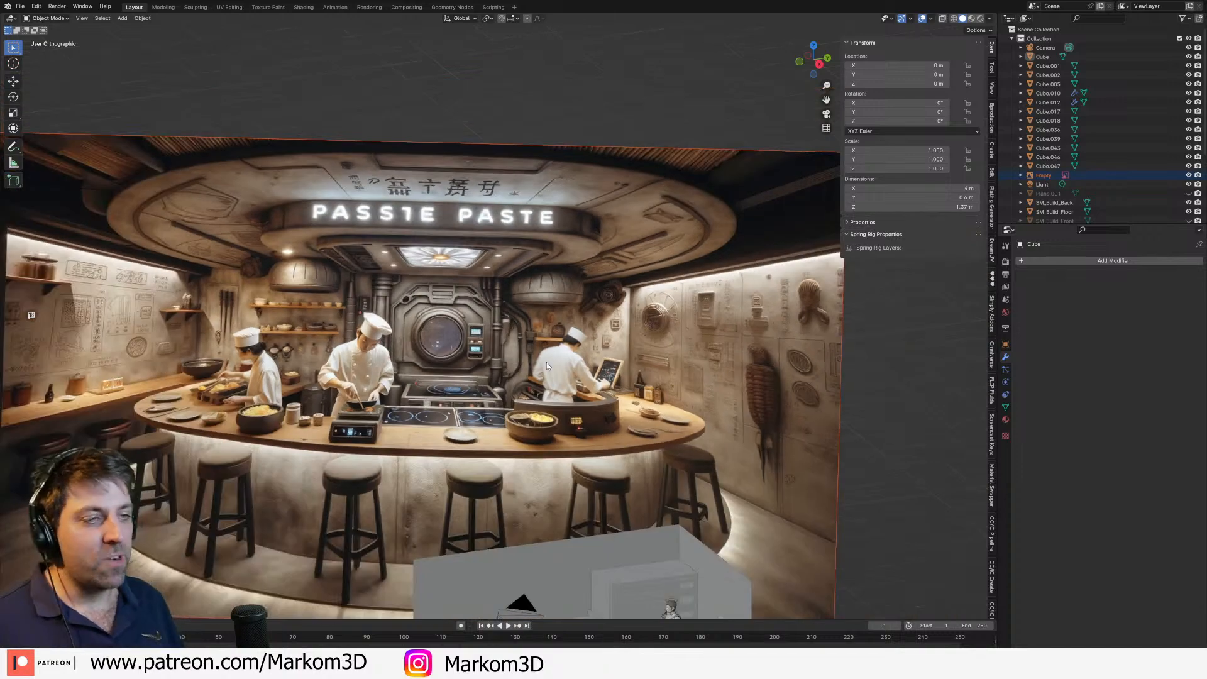
middle_drag(546, 362, 523, 364)
shift+middle_drag(564, 541, 532, 297)
scroll(554, 308, up, 1)
Step: Select the drawer cabinet, switch the scene to wireframe shading, and open the cabinet's mesh in Edit Mode
click(580, 357)
middle_drag(528, 355, 508, 384)
scroll(586, 363, up, 7)
shift+middle_drag(561, 439, 528, 322)
middle_drag(529, 324, 500, 345)
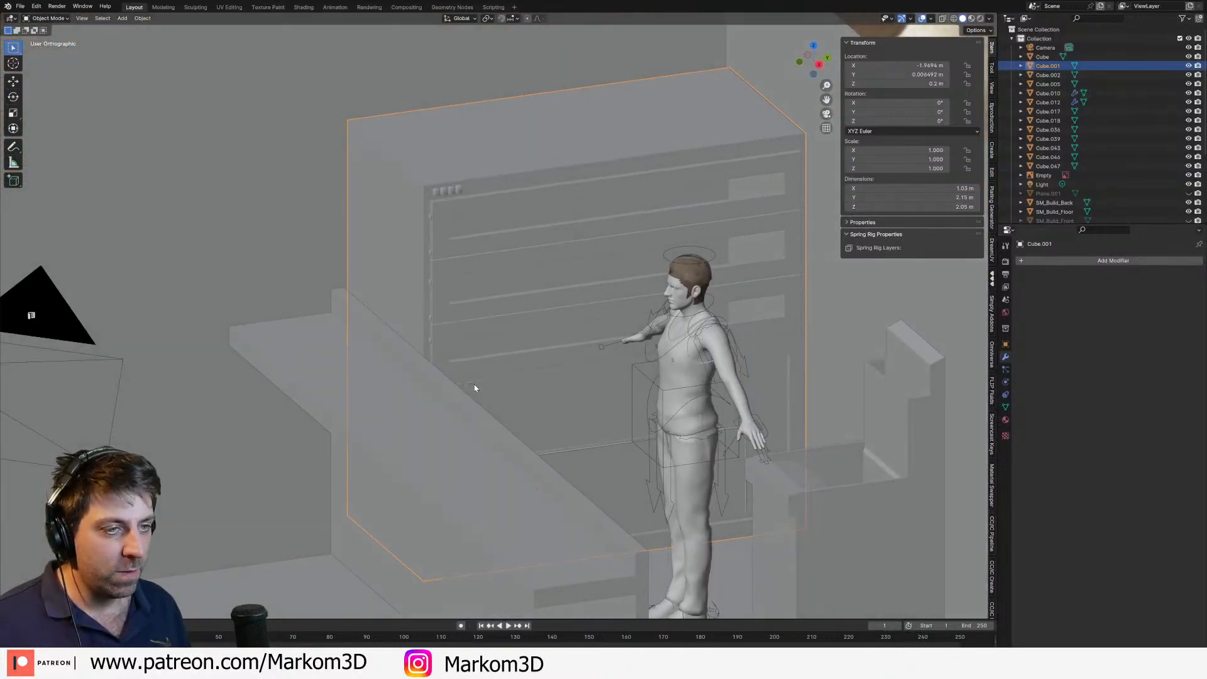
mouse_move(475, 388)
middle_down()
mouse_move(504, 386)
mouse_move(479, 391)
middle_up()
key(z)
click(432, 389)
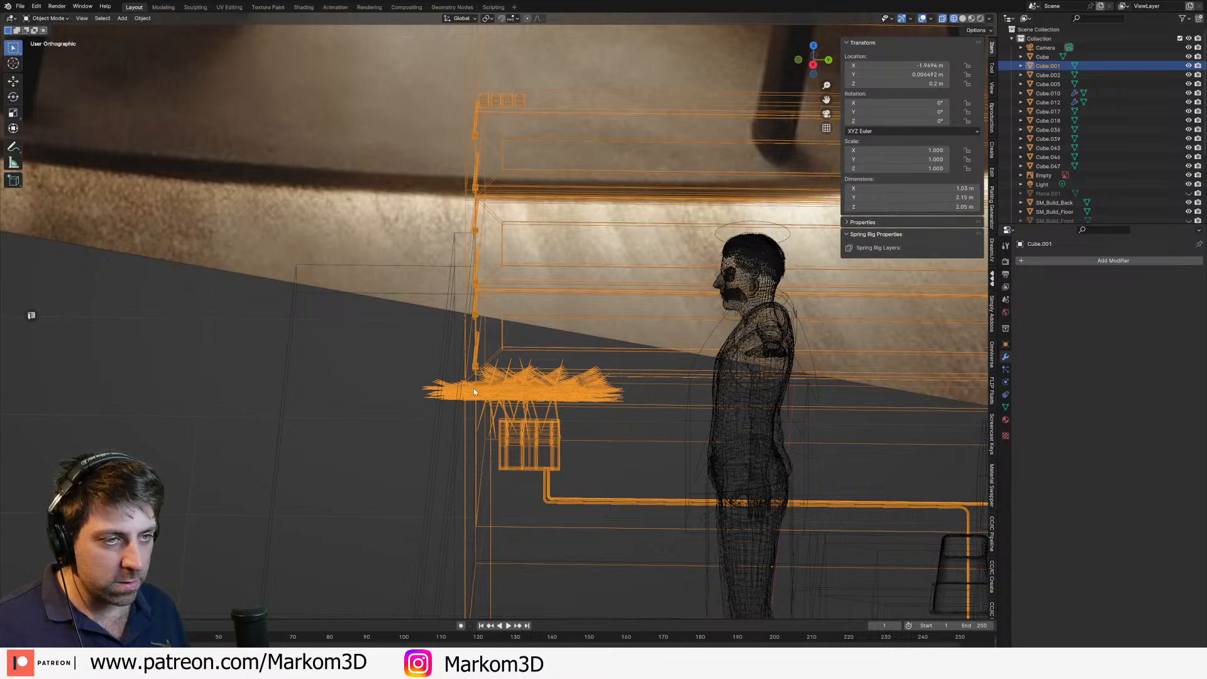
scroll(474, 391, down, 6)
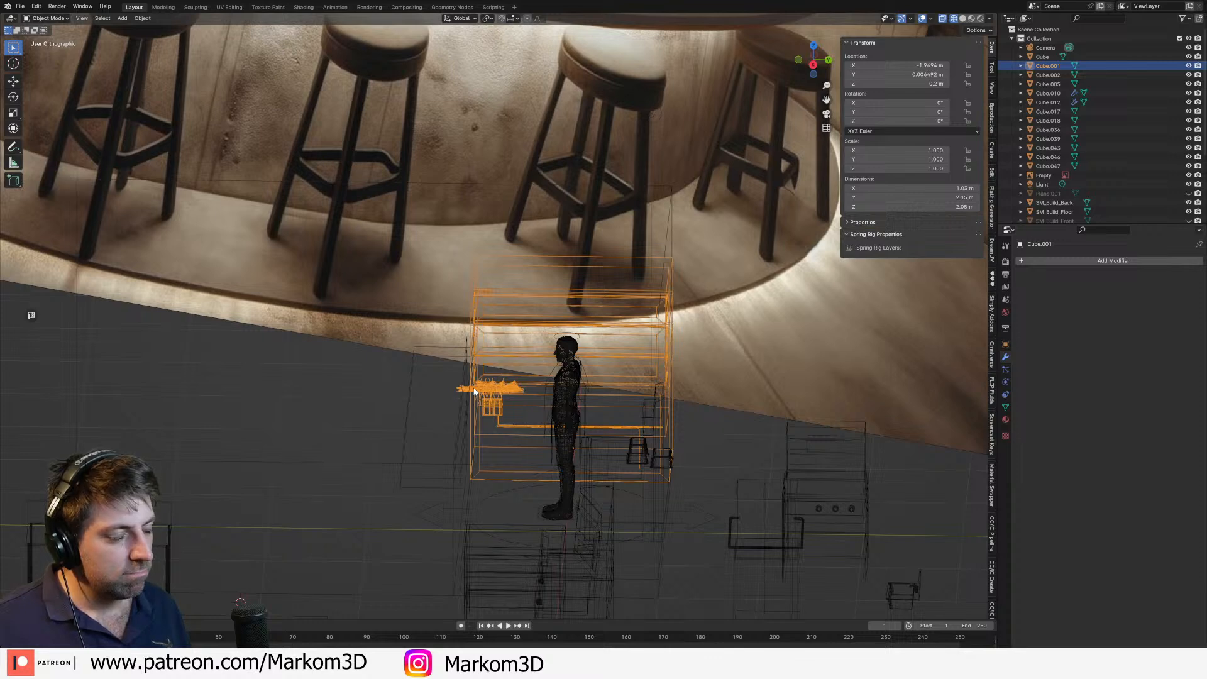
scroll(474, 391, up, 5)
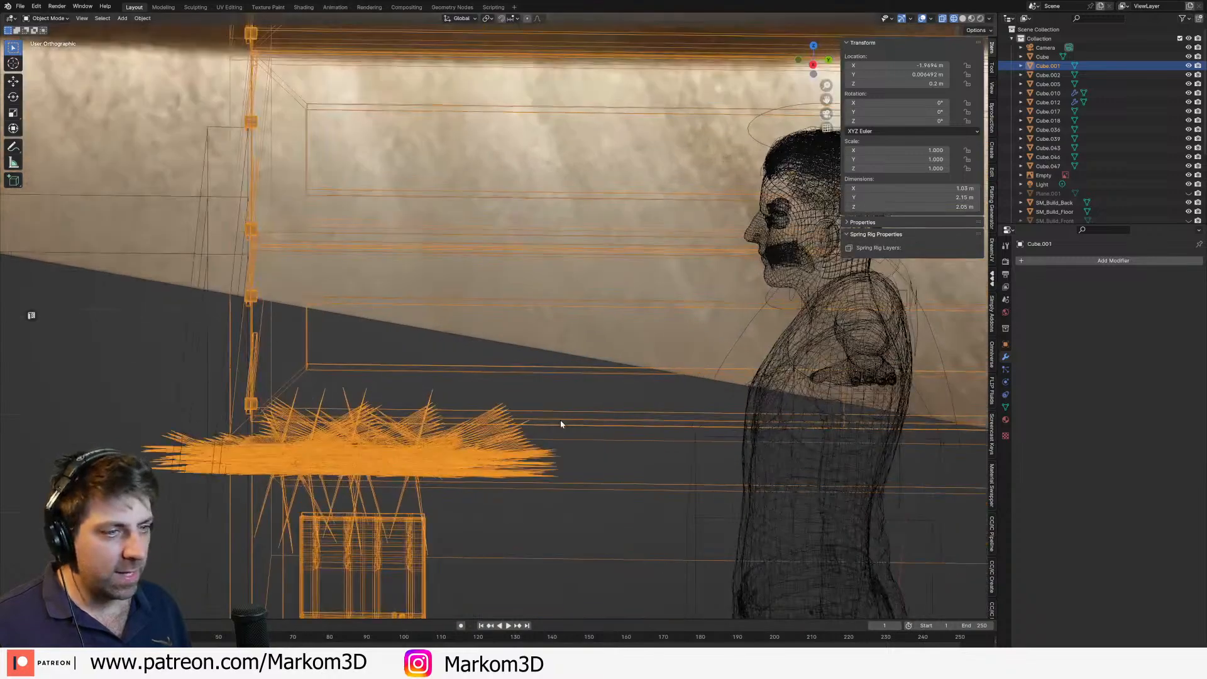
key(Tab)
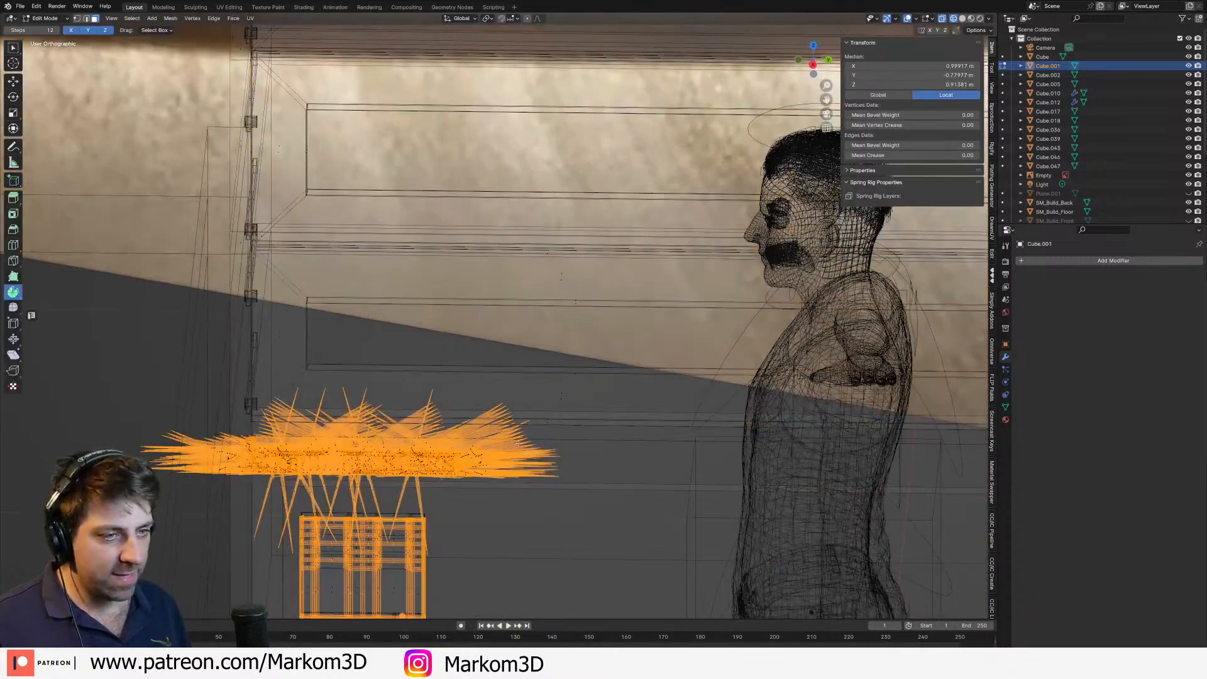
Step: Circle-select the spiky mesh cluster above the small box in the cabinet, extend the selection to its linked geometry, and delete it
middle_drag(451, 475, 491, 468)
scroll(512, 462, up, 1)
click(539, 444)
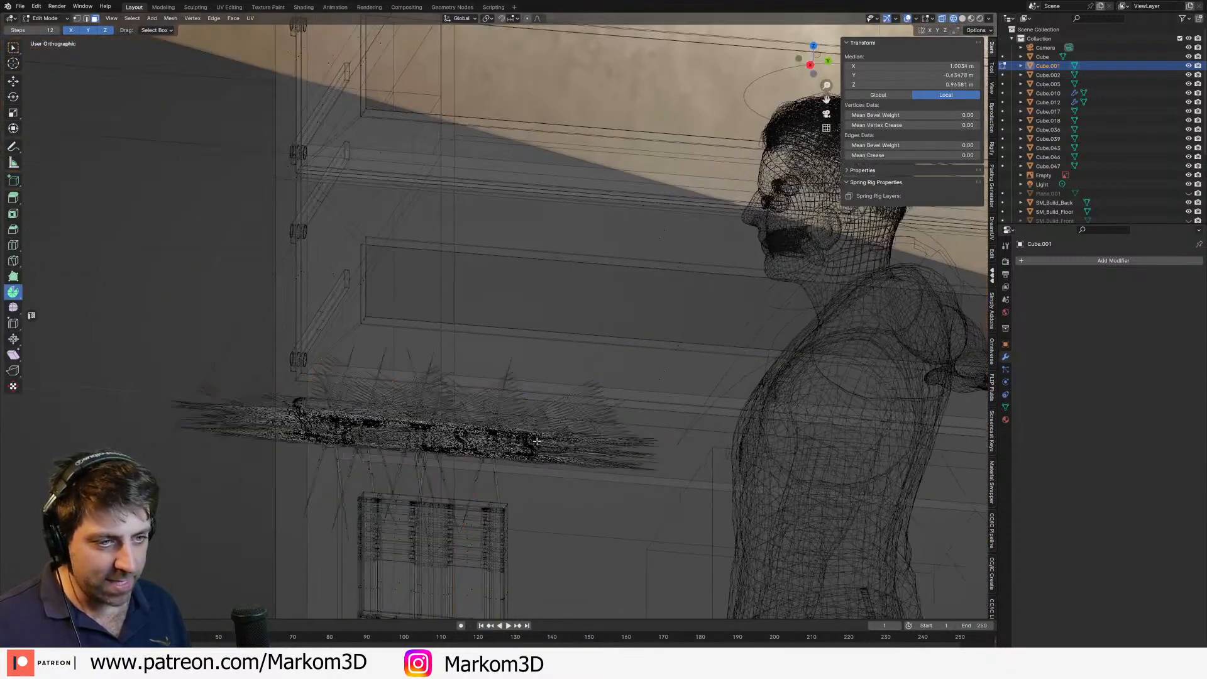
key(c)
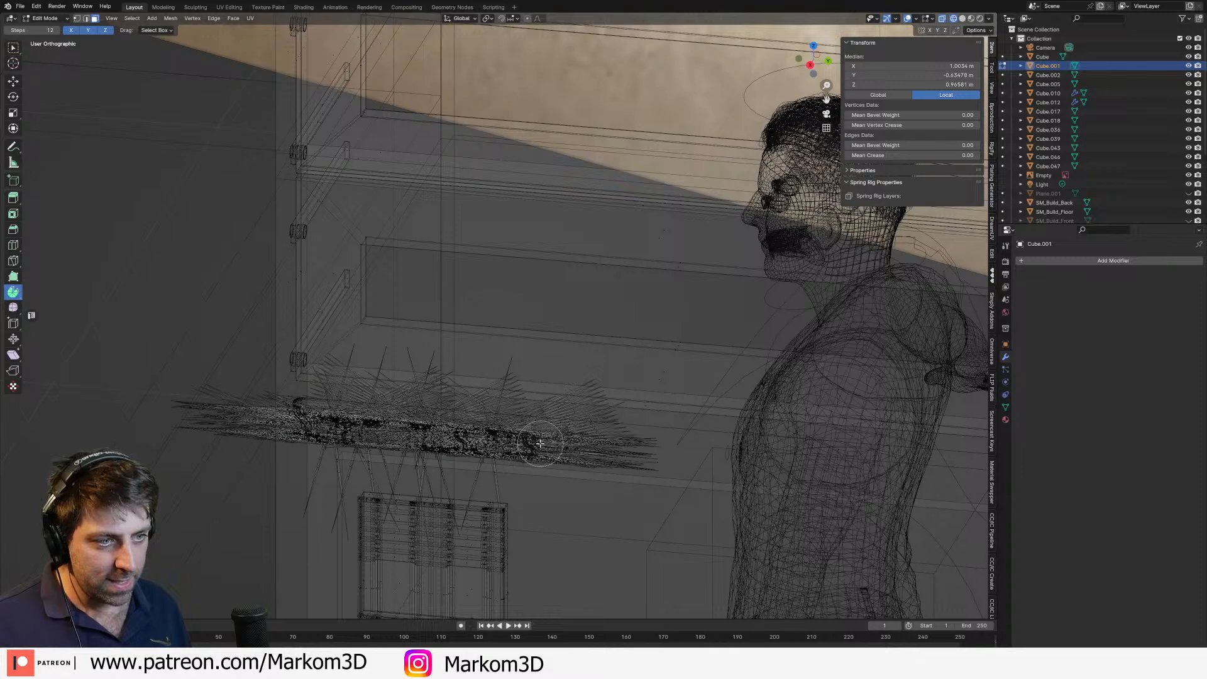
mouse_move(539, 443)
mouse_down()
mouse_move(572, 440)
mouse_move(296, 431)
mouse_up()
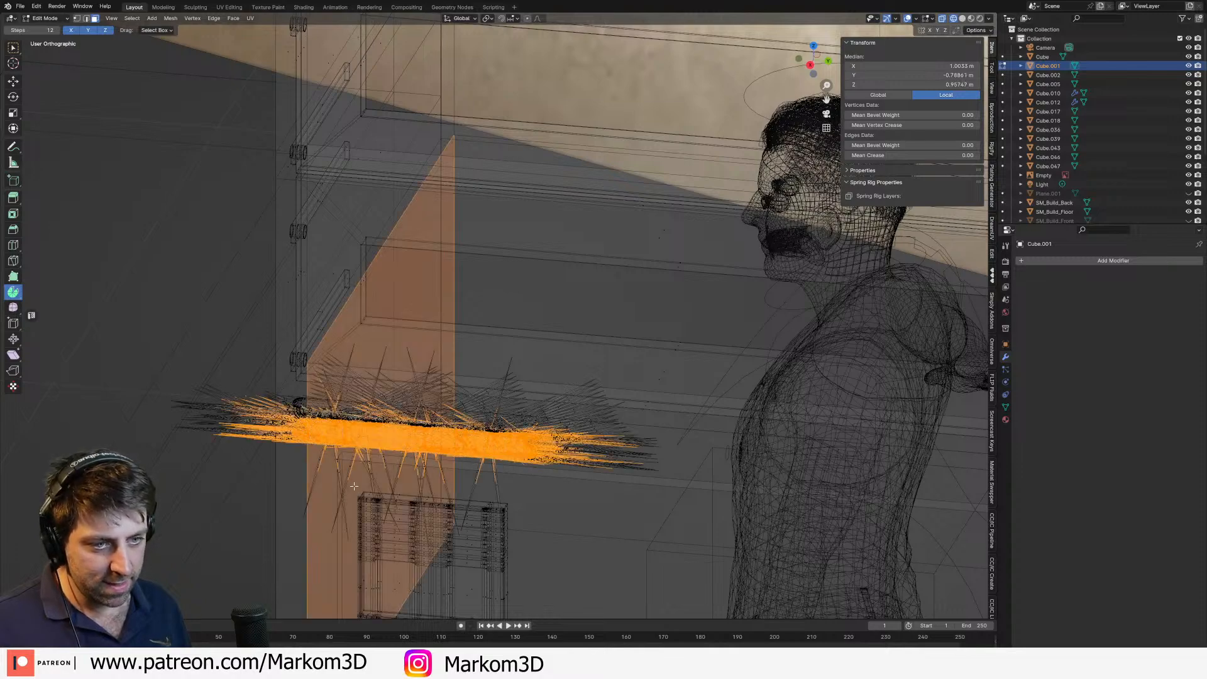
middle_drag(296, 430, 352, 421)
shift+middle_drag(302, 478, 593, 259)
key(c)
middle_click(202, 377)
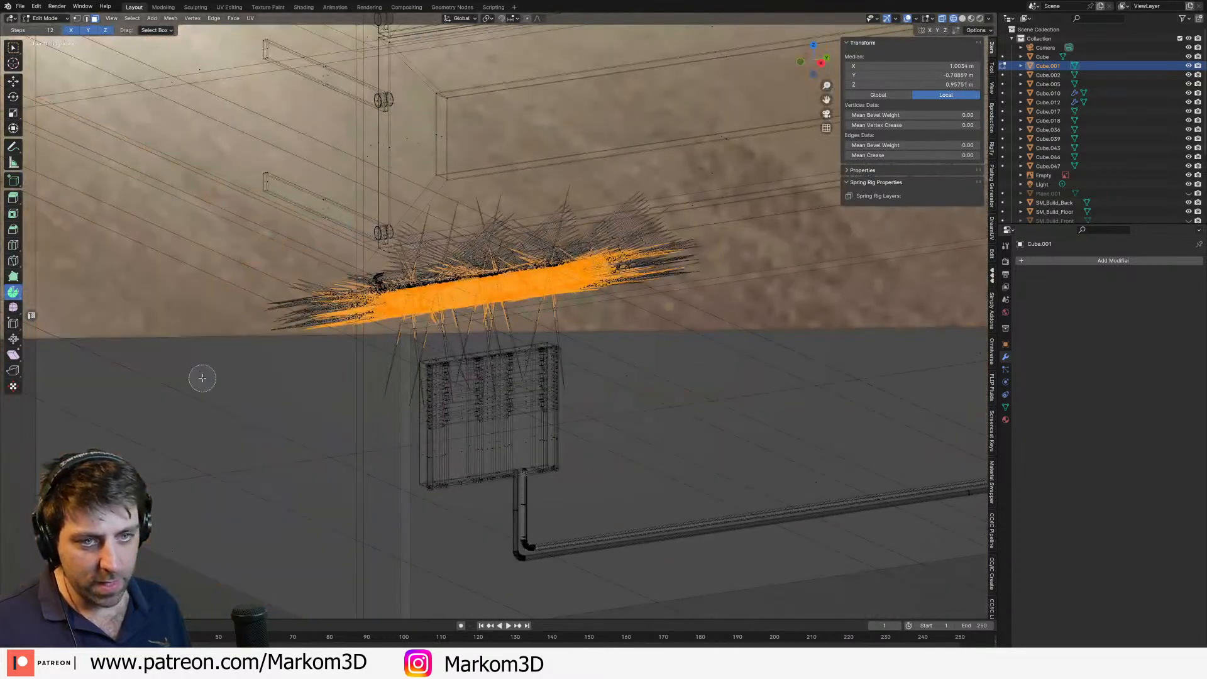
right_click(203, 378)
key(ctrl+l)
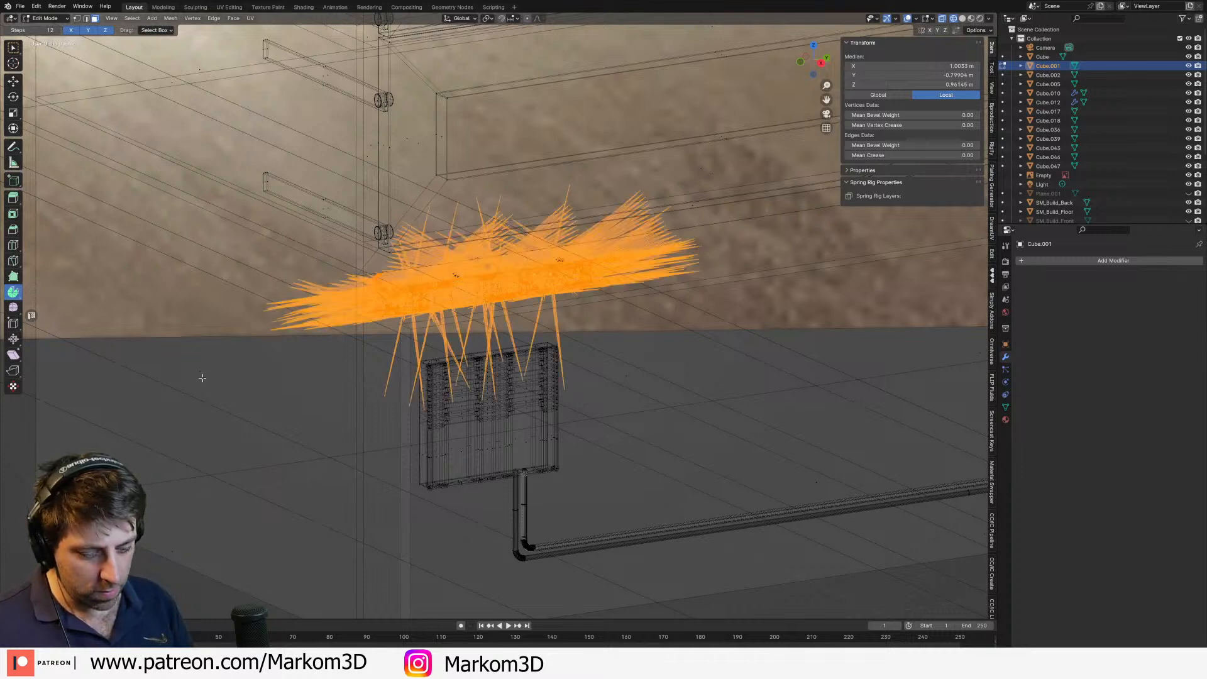
key(x)
click(202, 379)
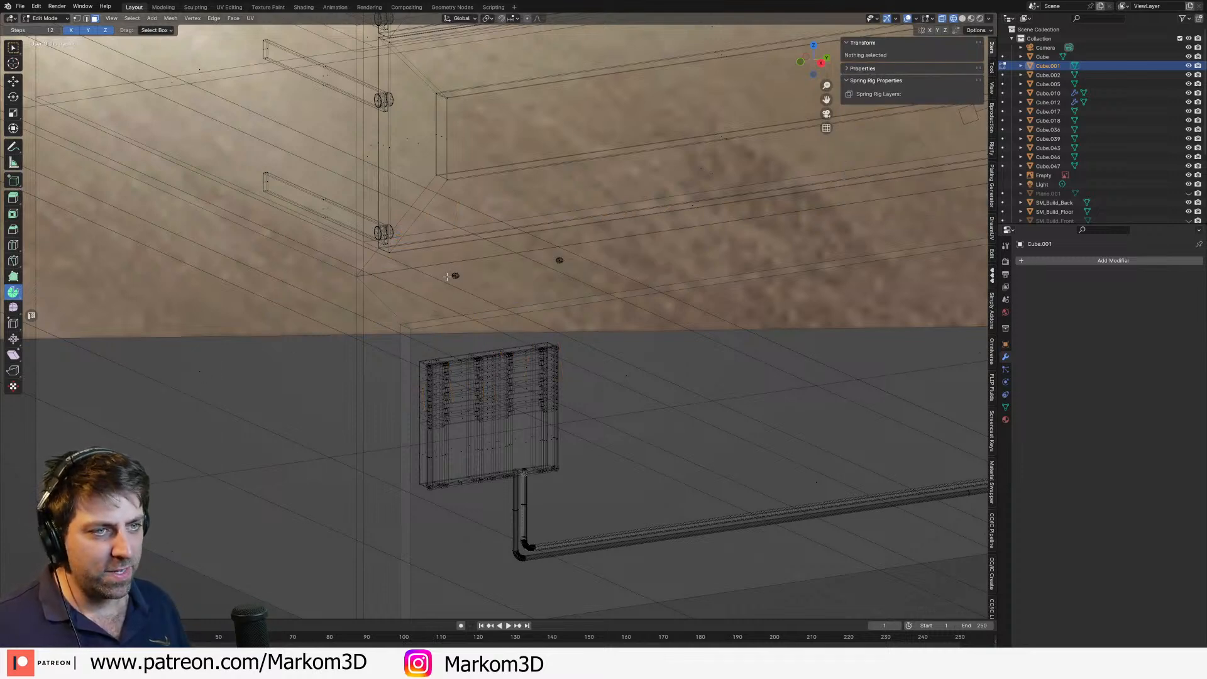
Step: Delete the two small leftover mesh fragments above the cabinet's small box and leave Edit Mode
scroll(456, 276, up, 4)
click(661, 244)
click(658, 246)
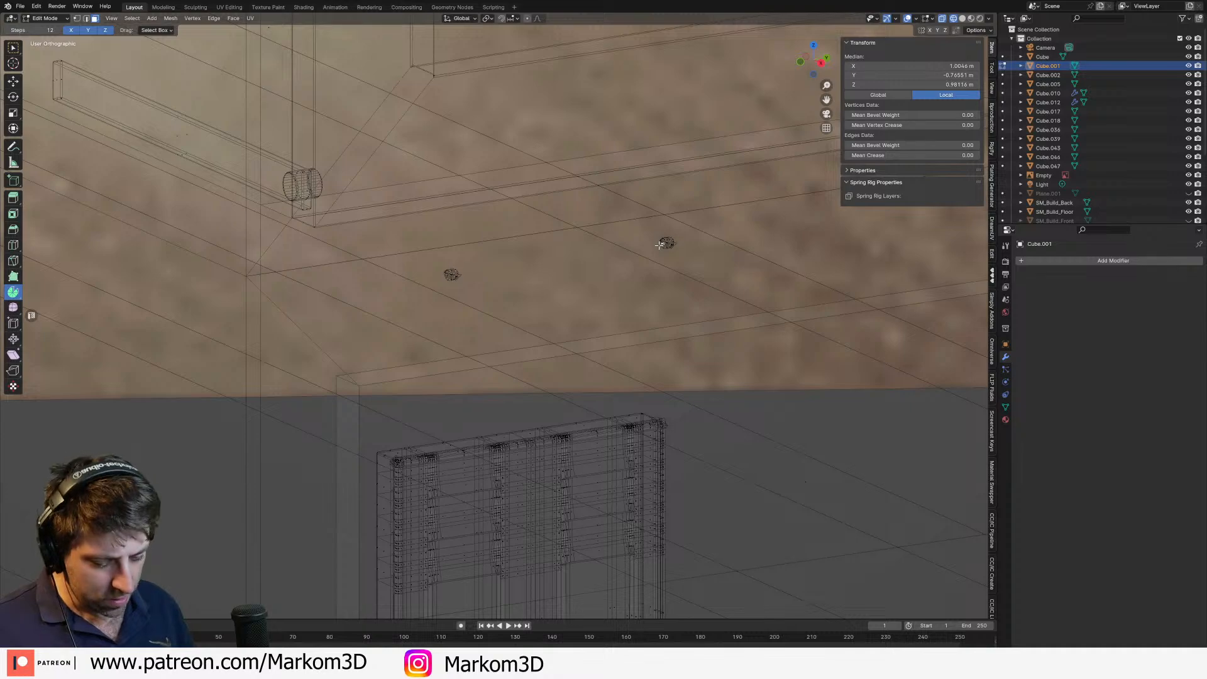
key(a)
key(x)
click(659, 250)
scroll(656, 273, down, 10)
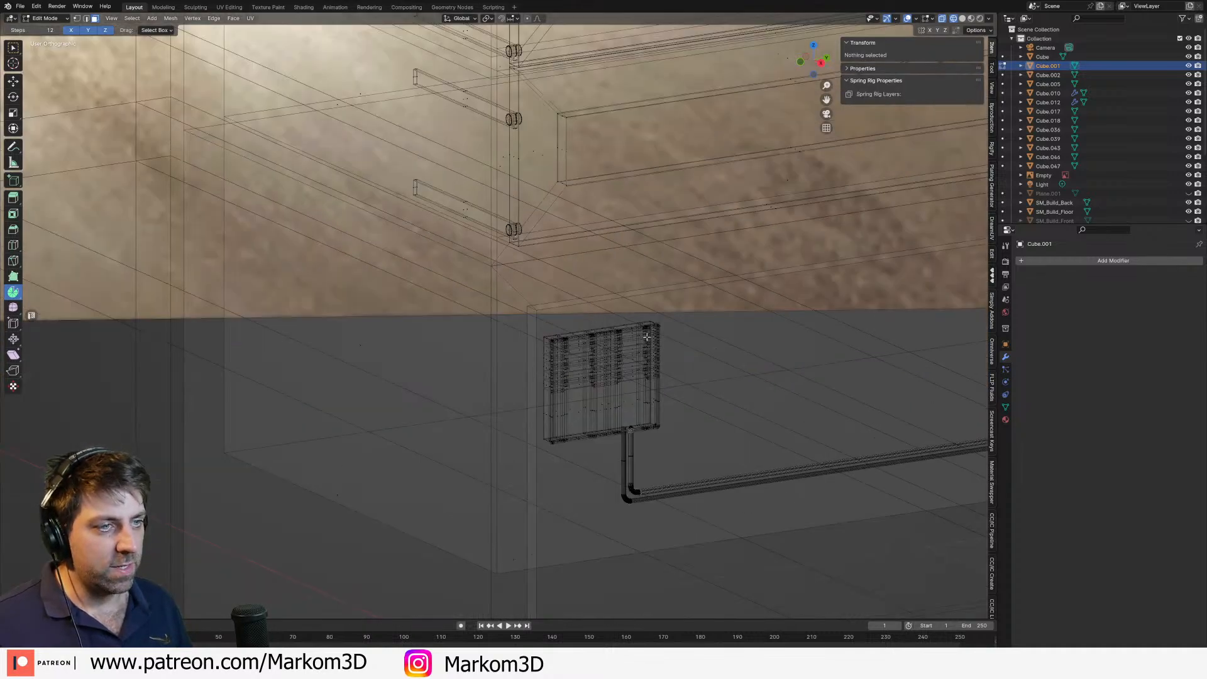
key(Tab)
Step: Return to solid shading, enable face snapping, and place the Strami Industries text logo onto the cabinet's front face
middle_drag(684, 359, 544, 441)
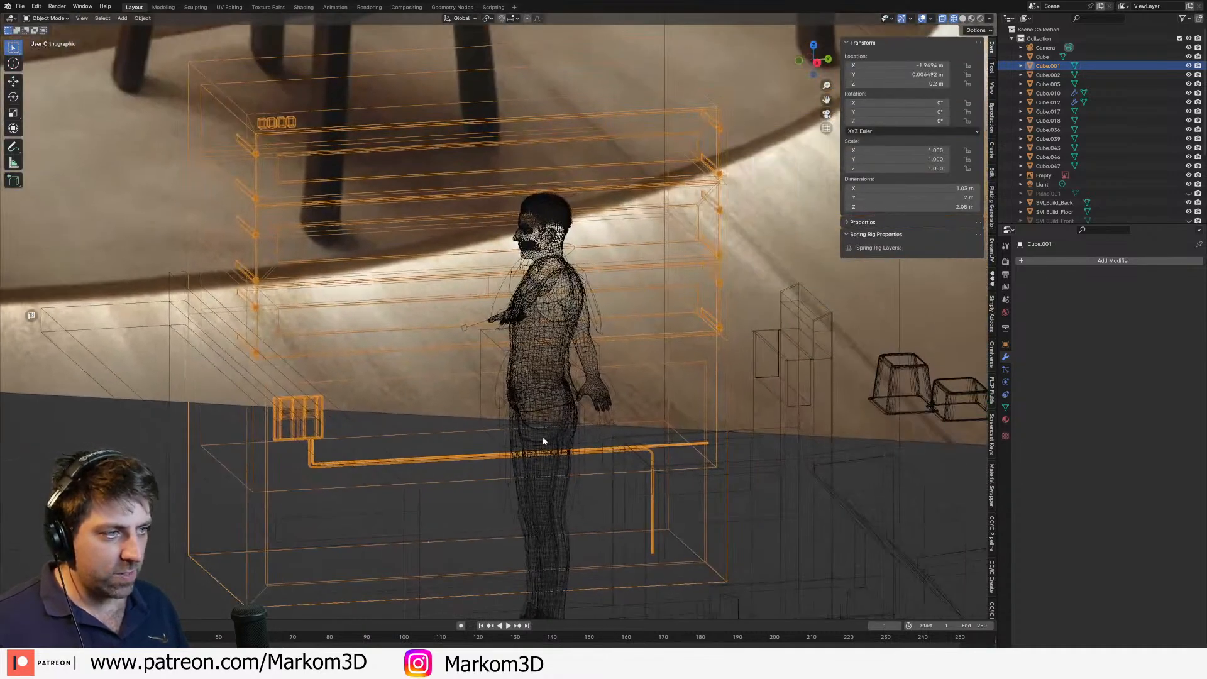
click(669, 401)
scroll(670, 406, down, 4)
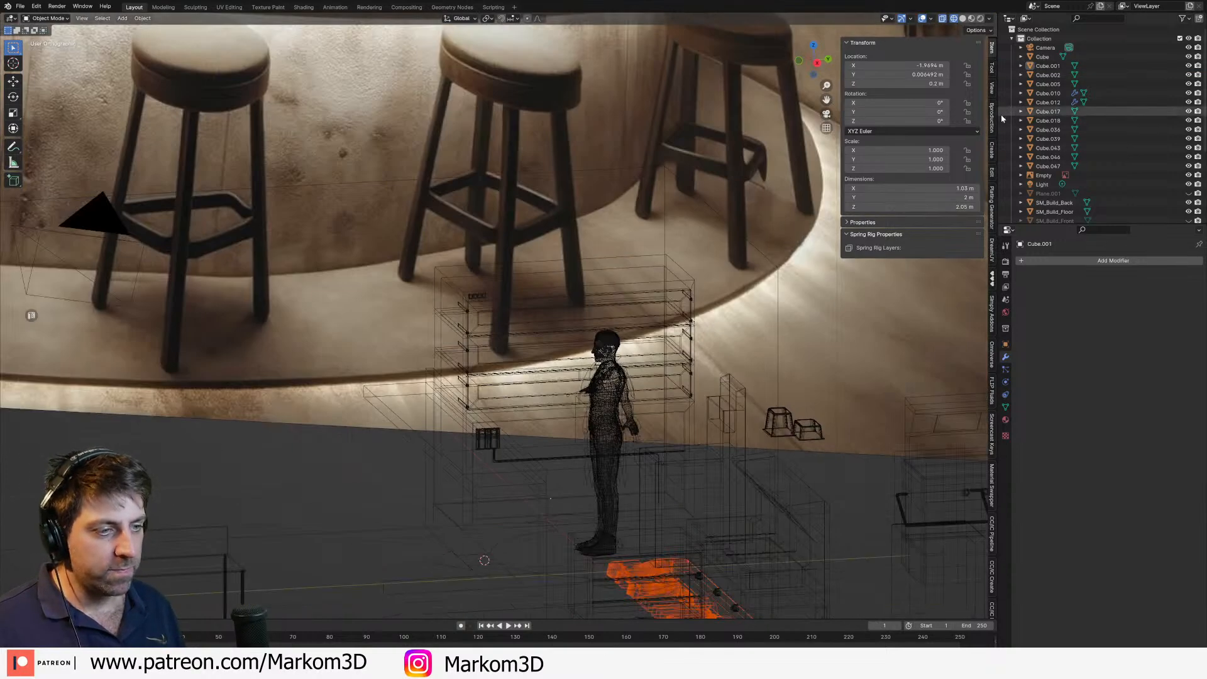
click(963, 19)
key(KP_Decimal)
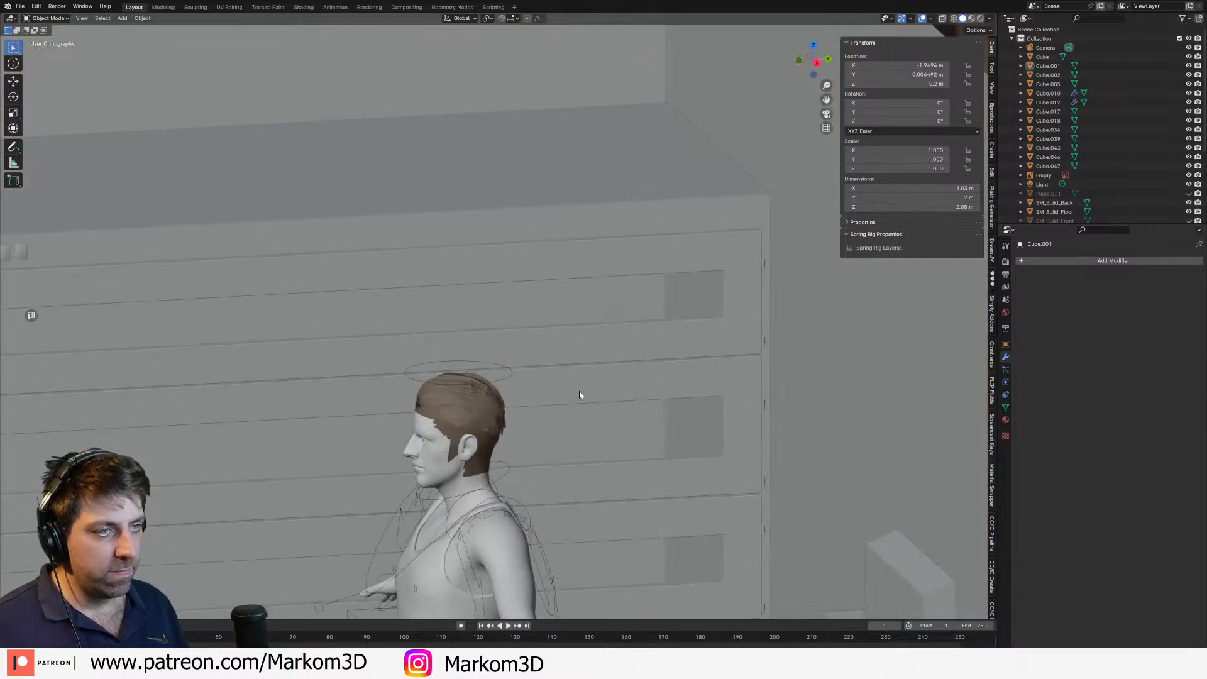
key(g)
key(Escape)
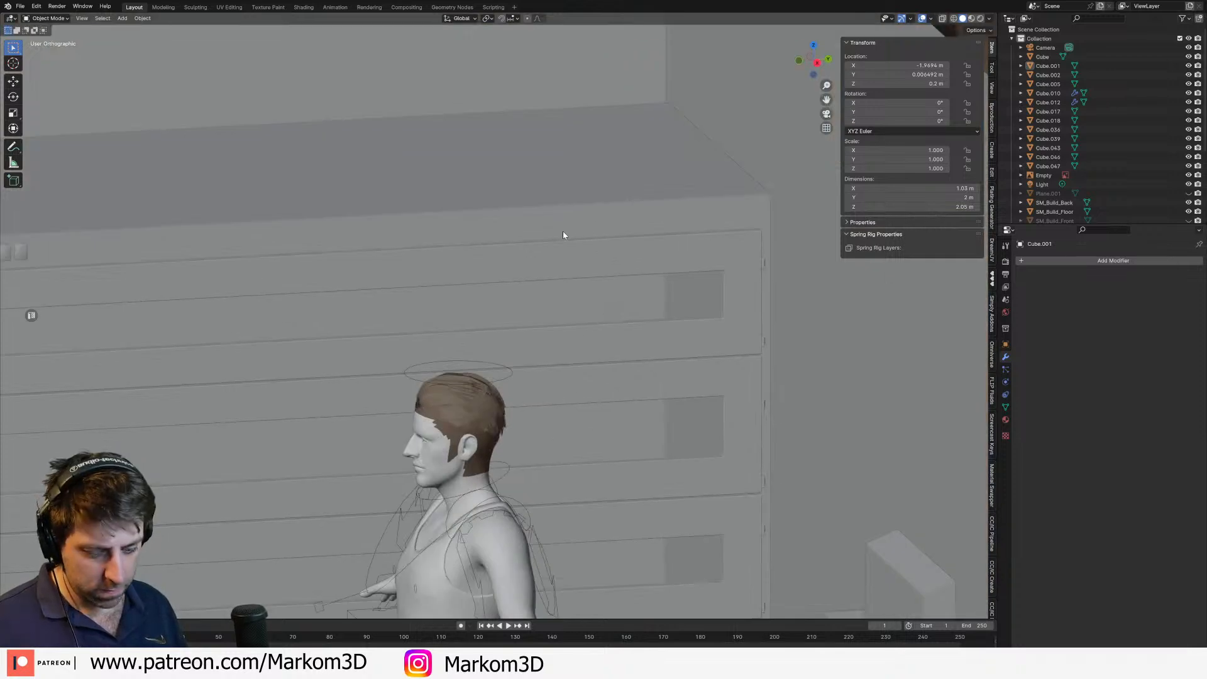
click(515, 18)
click(505, 92)
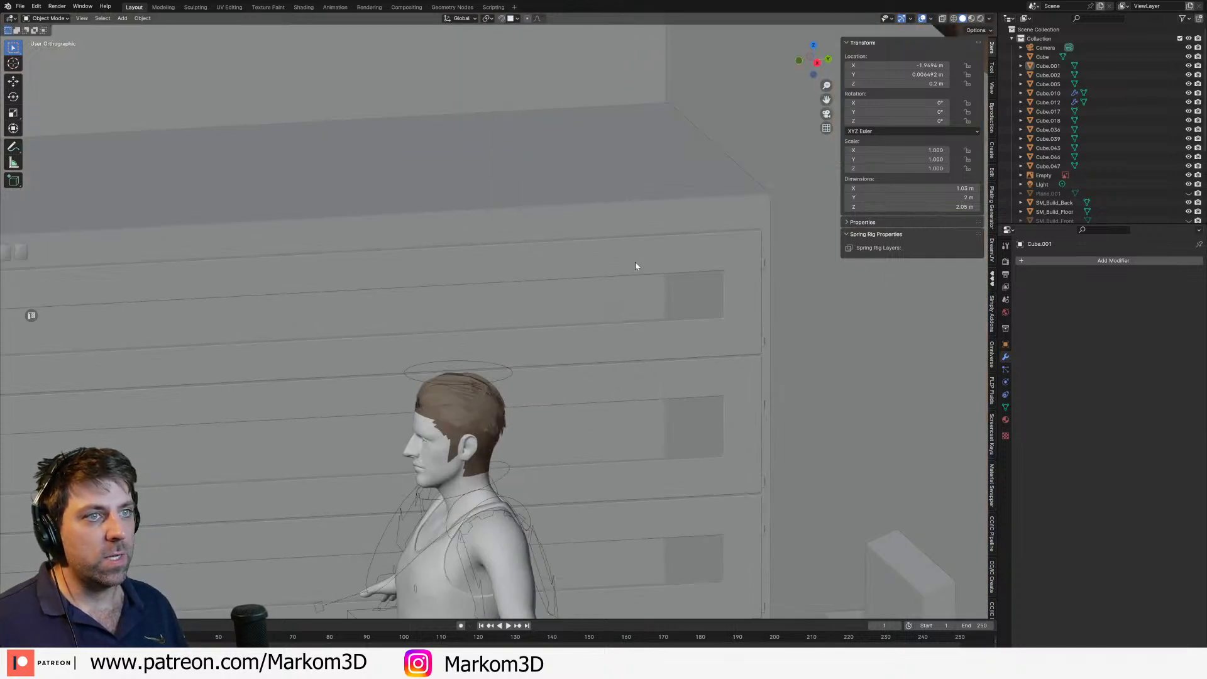
key(g)
click(669, 300)
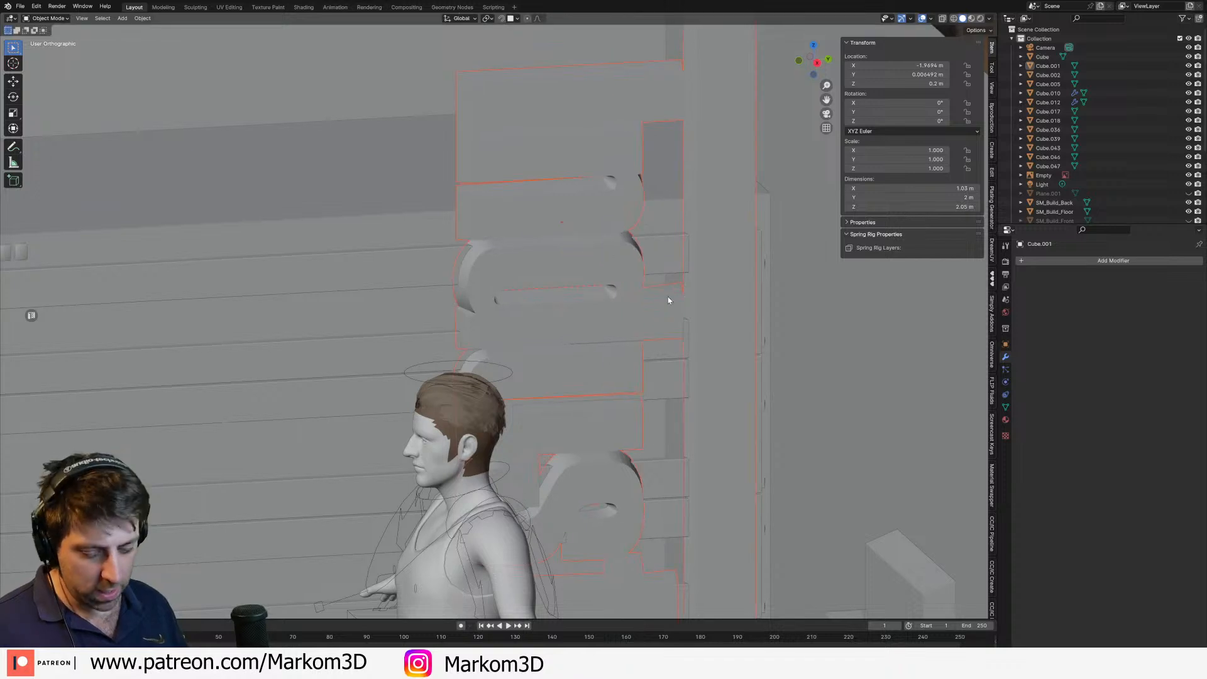
Step: Rotate the logo 90° about X, shrink it to about 0.26 m wide, and shift it along Z on the band above the drawers
text(ryx90)
key(Return)
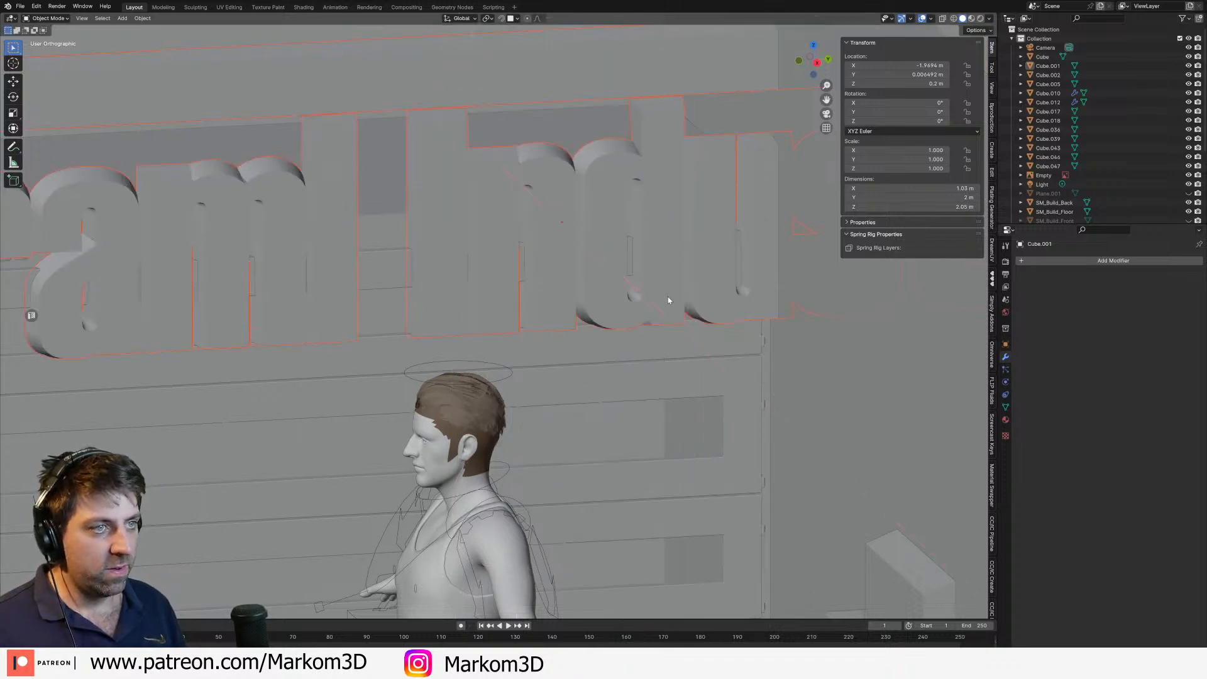
scroll(759, 307, down, 5)
key(g)
key(z)
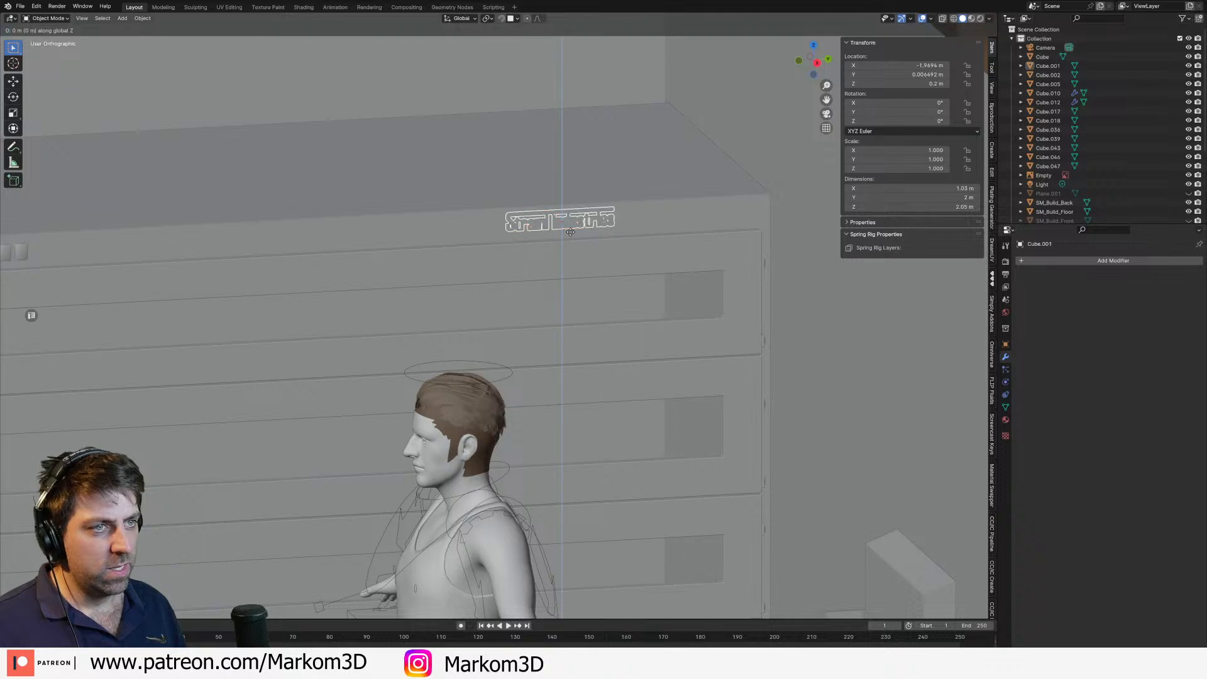
click(567, 249)
middle_drag(566, 261, 590, 252)
scroll(559, 244, up, 11)
shift+middle_drag(496, 194, 615, 198)
Step: Select the Strami Industries logo together with the drawer cabinet, keeping the cabinet as the active object
shift+click(598, 346)
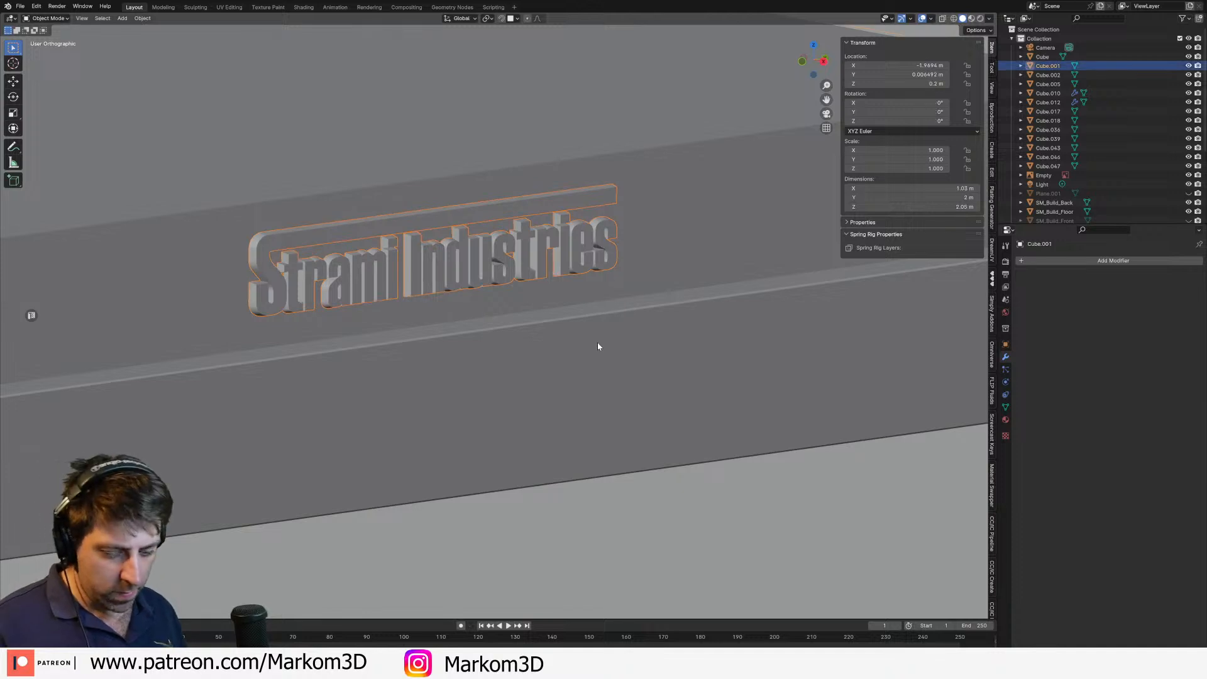
click(604, 352)
click(603, 262)
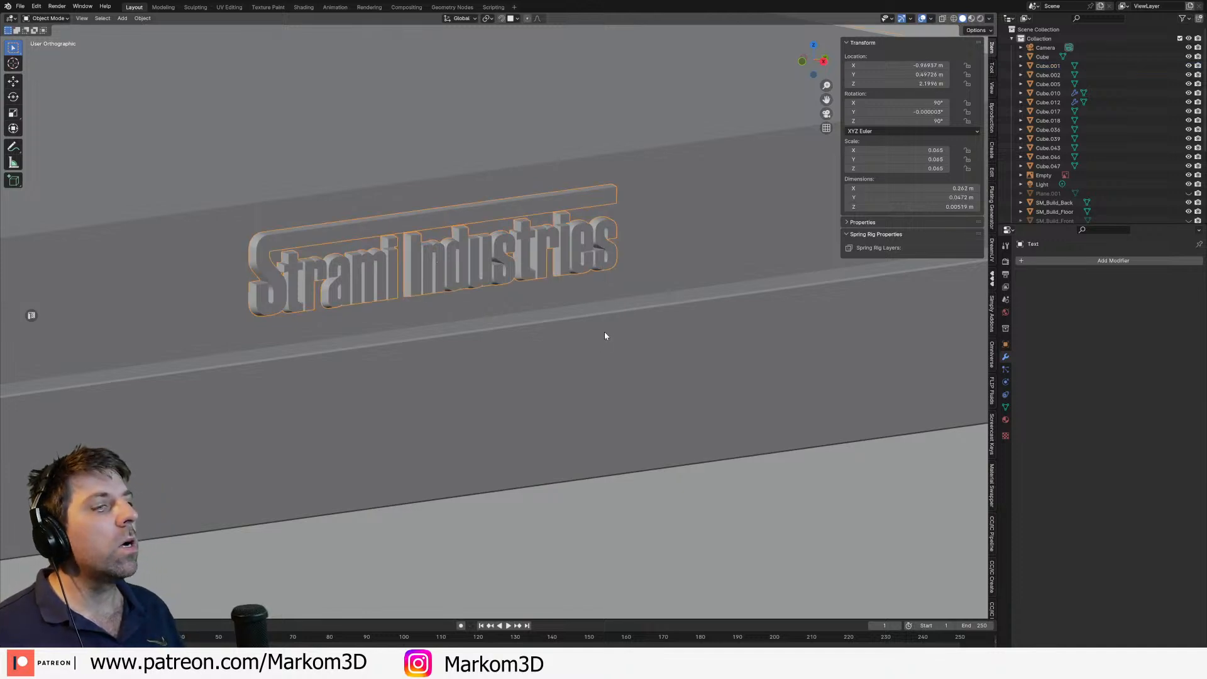
shift+click(665, 234)
scroll(534, 334, down, 5)
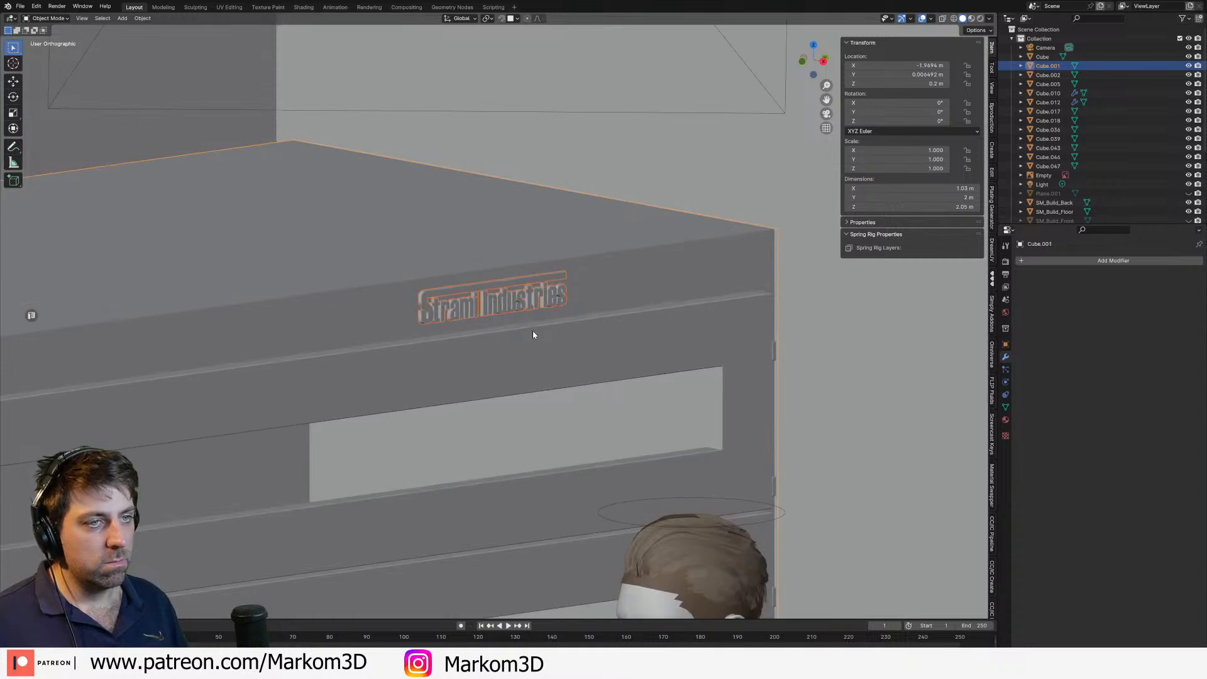
Step: Cut the selected lettering into the upper front edge of the tall cabinet with a Boolean difference
key(ctrl+shift+KP_Subtract)
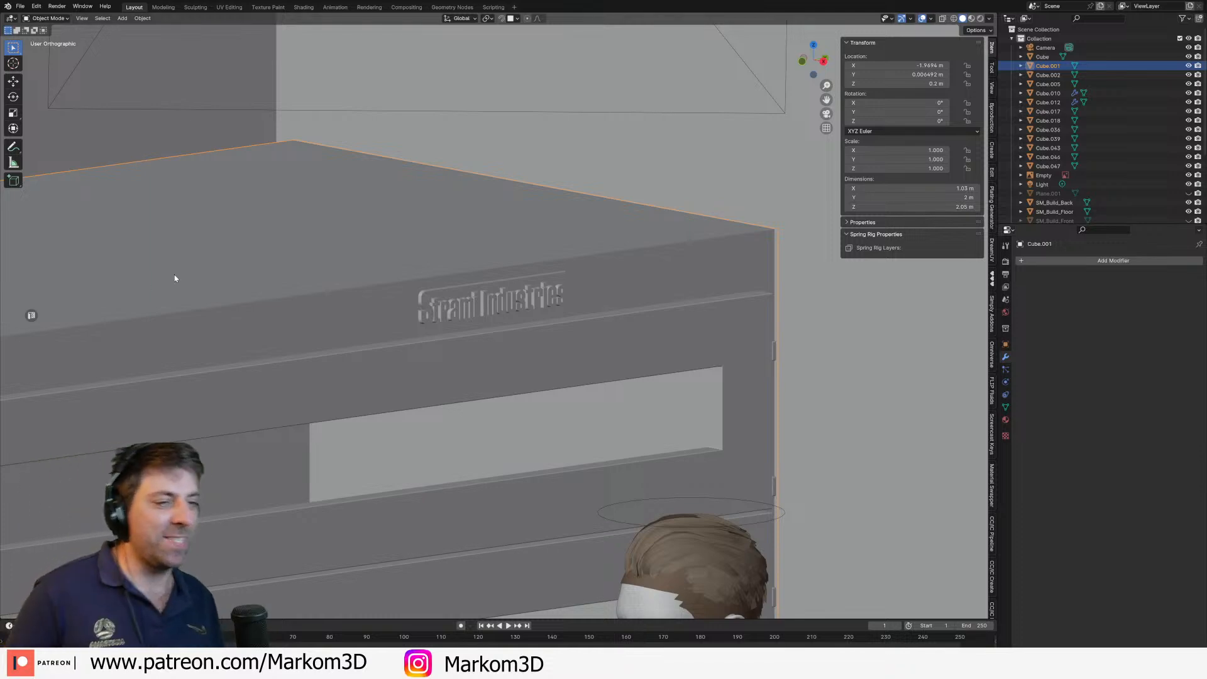
scroll(459, 313, down, 6)
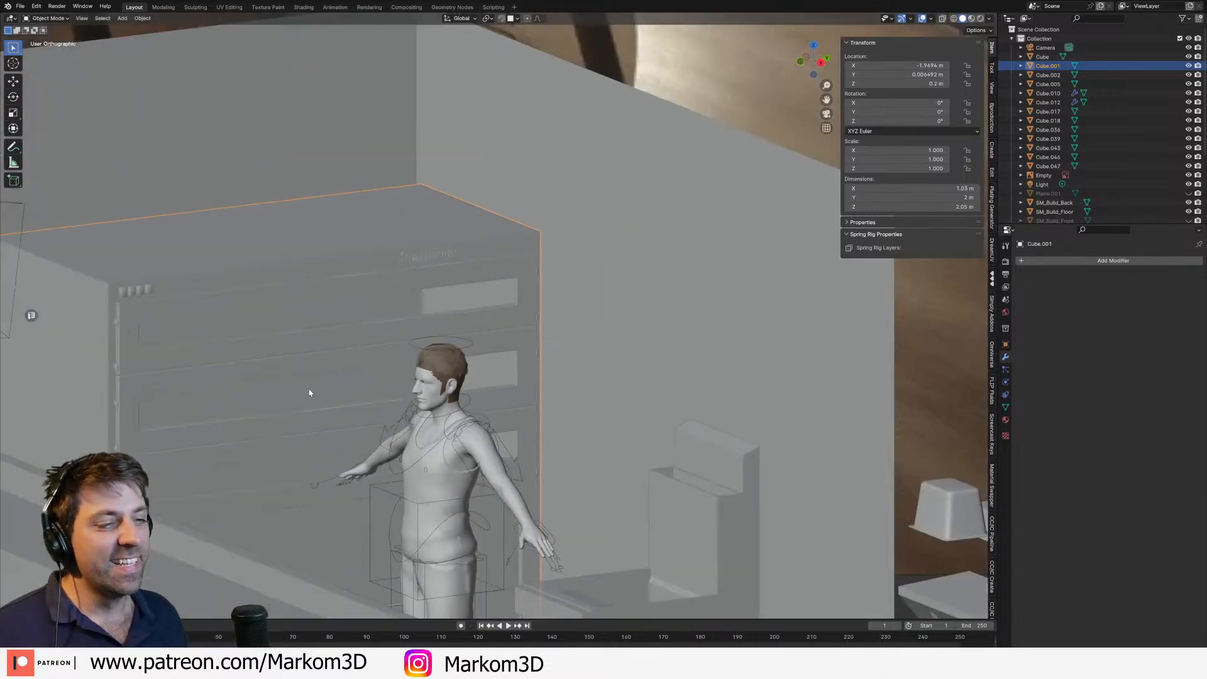
scroll(309, 393, down, 3)
shift+middle_drag(324, 371, 393, 189)
mouse_move(385, 339)
middle_down()
mouse_move(375, 352)
mouse_move(396, 347)
middle_up()
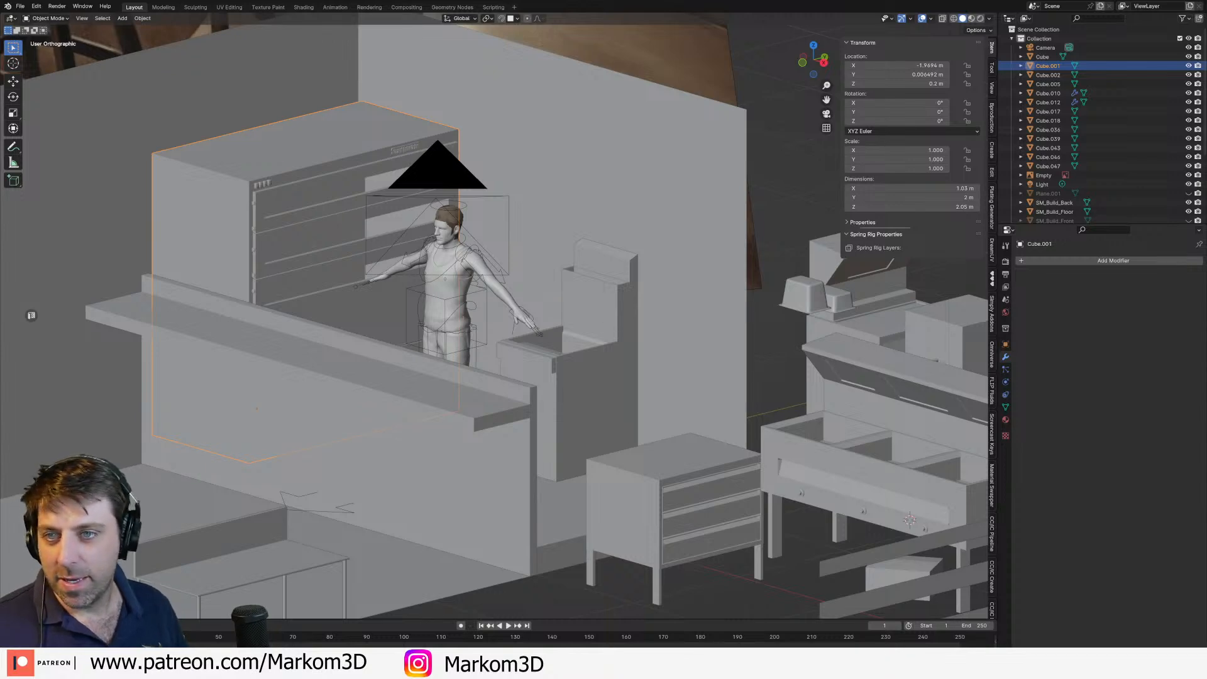
Step: Switch to the Chrome browser and look through the Google image results for pasties, starting from the Wikipedia pasty photo
drag(1, 28, 264, 1)
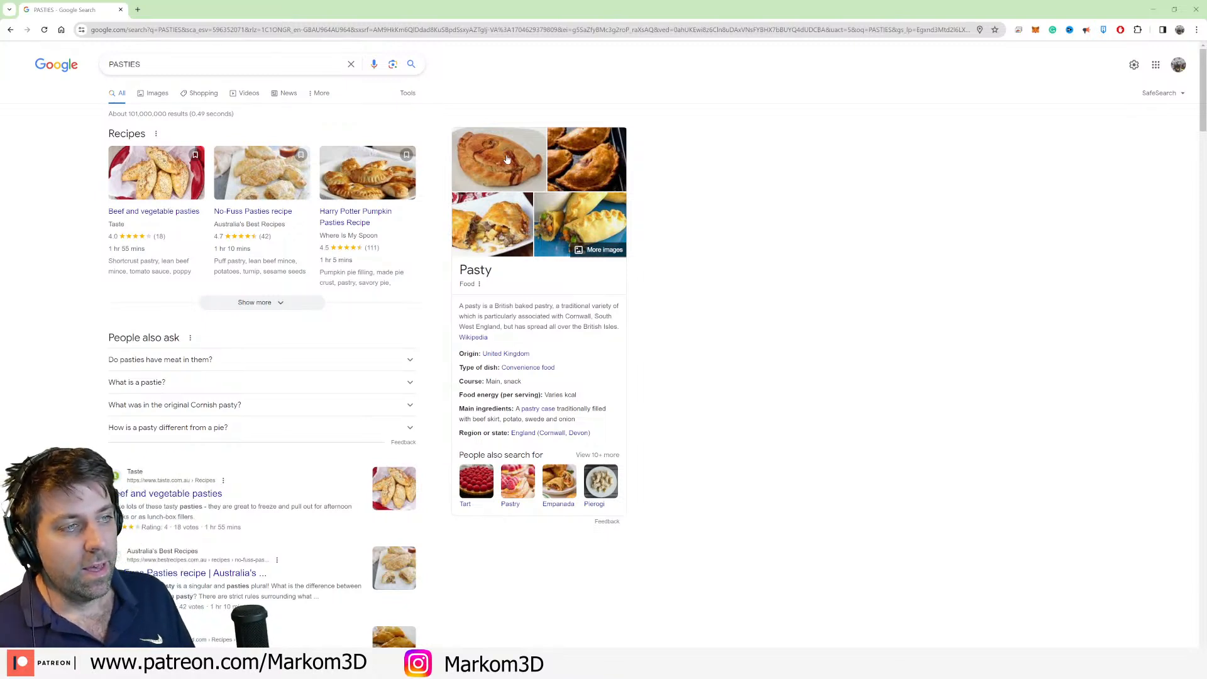
click(483, 171)
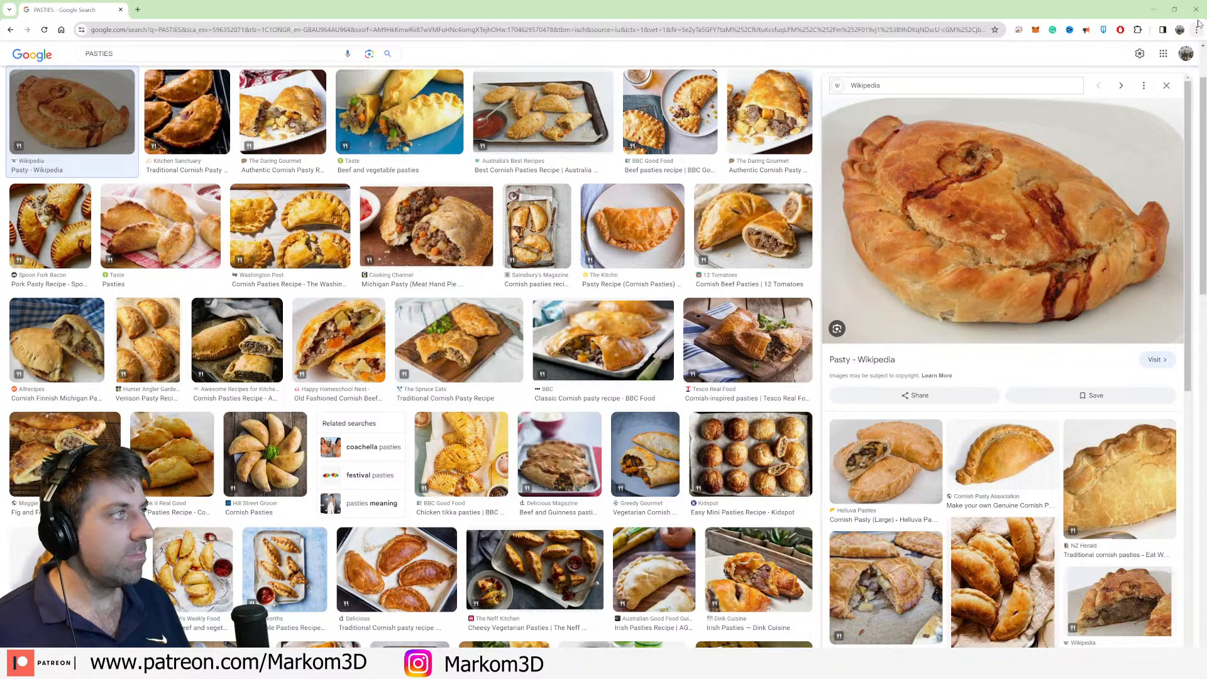
scroll(928, 234, down, 5)
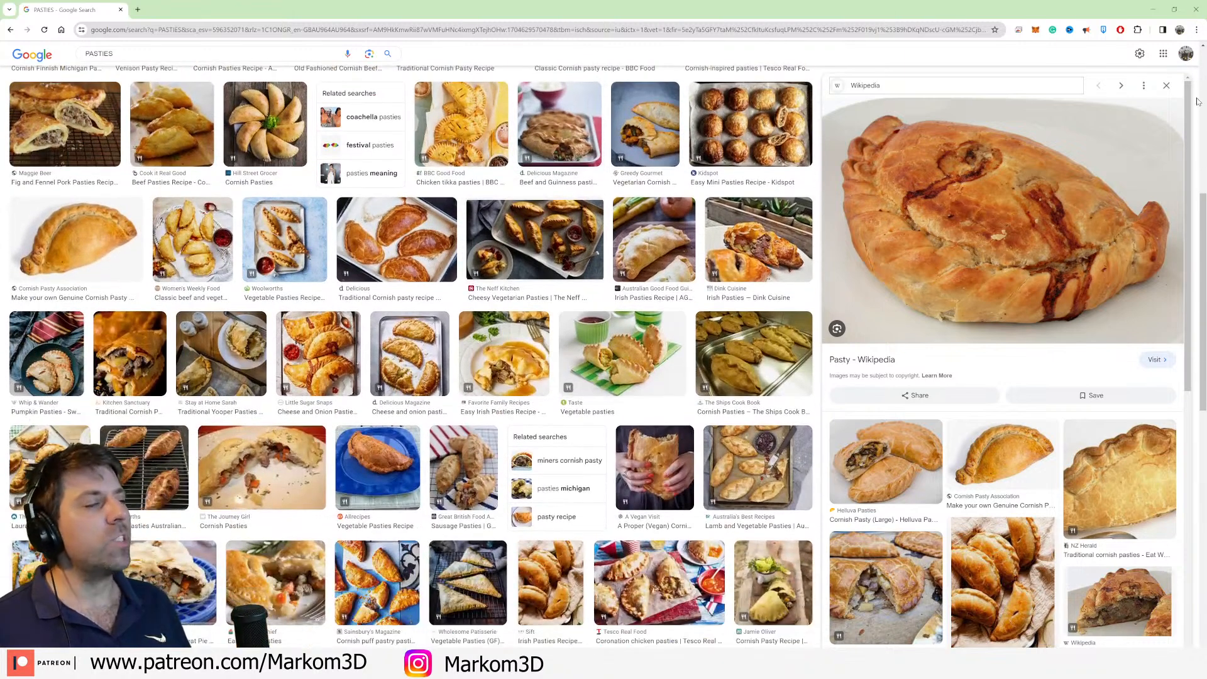
click(1196, 9)
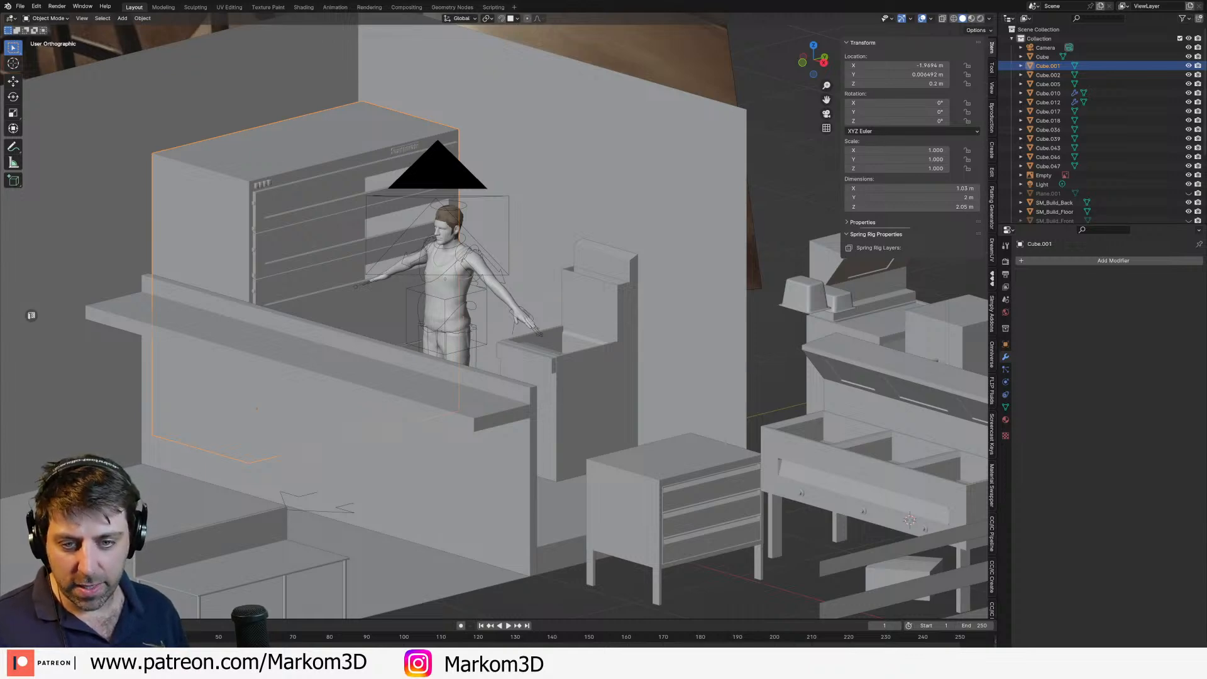
Step: Delete the object made of separate horizontal strips beside the kitchen equipment outside the room
scroll(770, 232, down, 5)
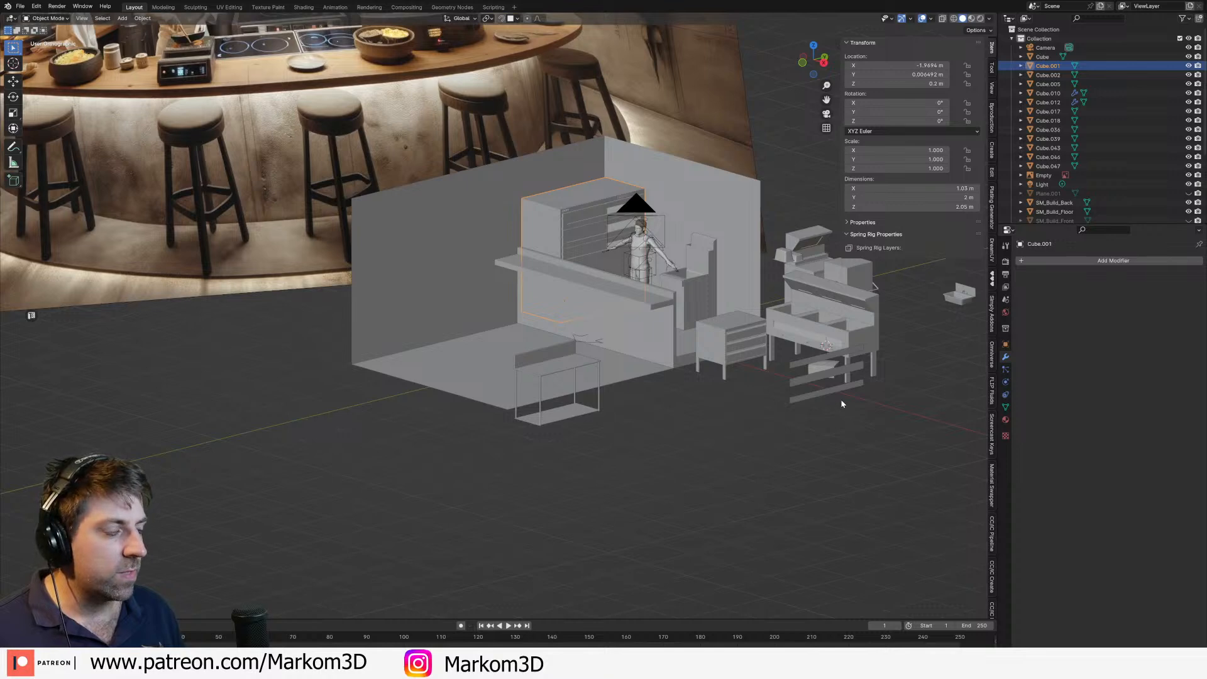
shift+middle_drag(797, 399, 476, 360)
scroll(442, 358, down, 2)
click(478, 334)
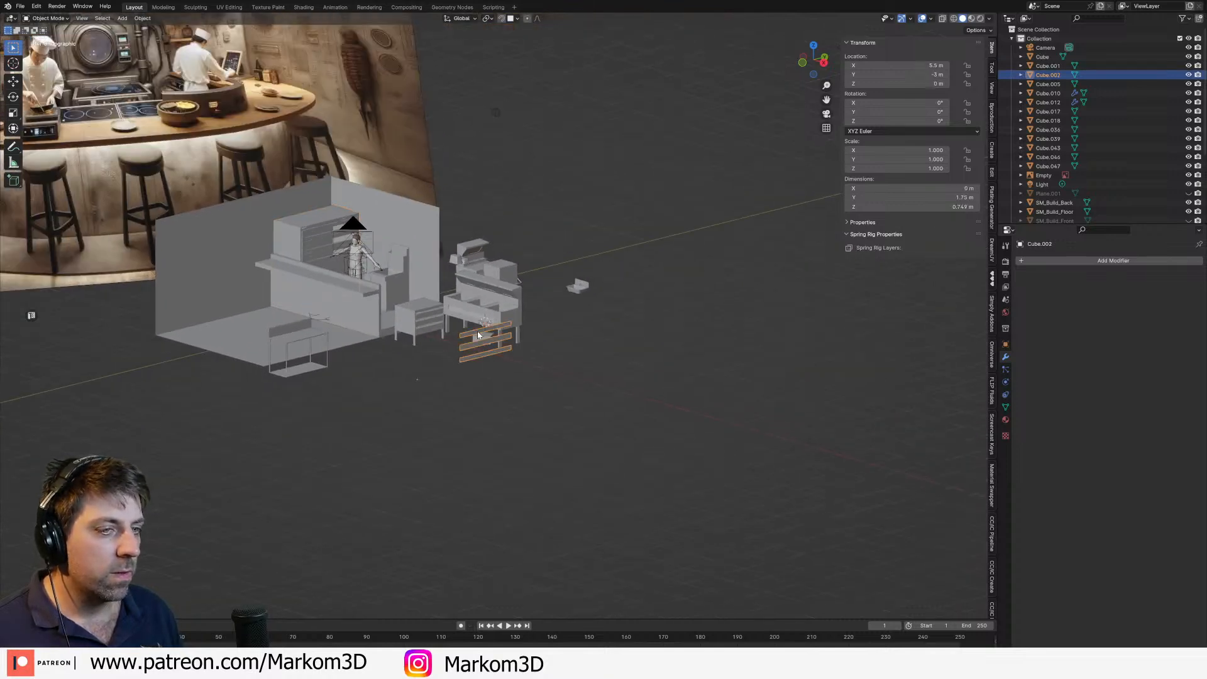
scroll(478, 335, up, 5)
key(Delete)
Step: Examine the tall cabinet's front panel mesh in Edit Mode and its place in the room
shift+middle_drag(276, 272, 648, 459)
scroll(436, 294, up, 4)
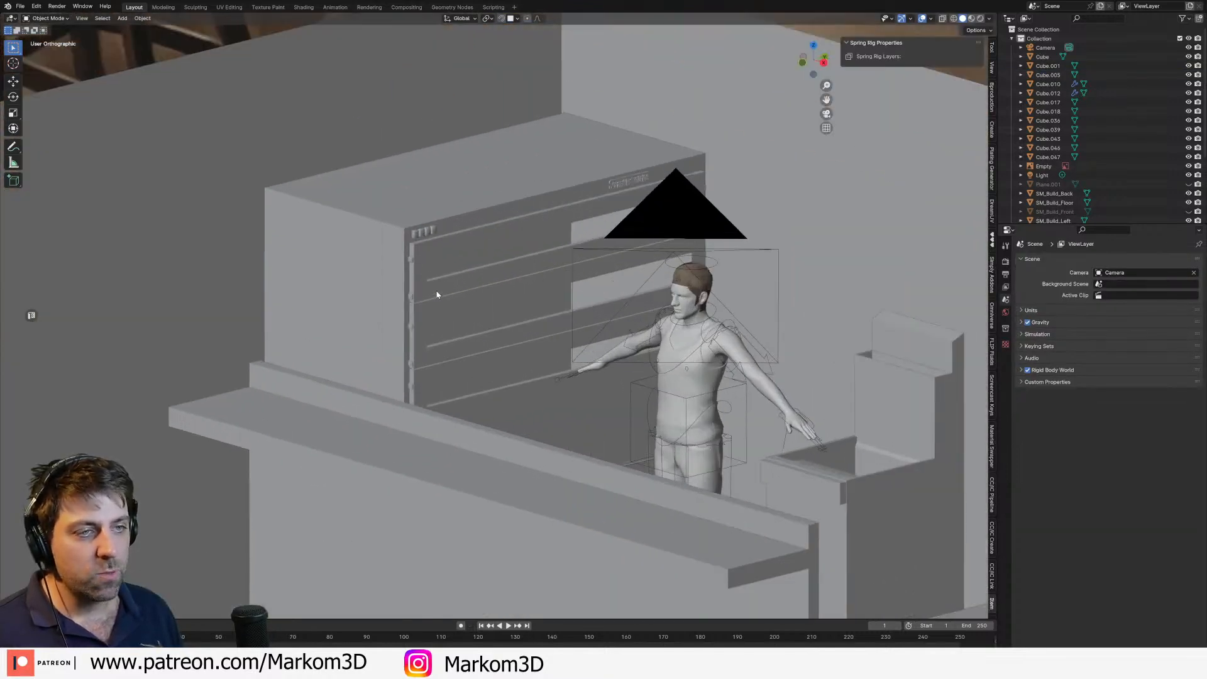
click(437, 295)
key(Tab)
scroll(498, 296, up, 6)
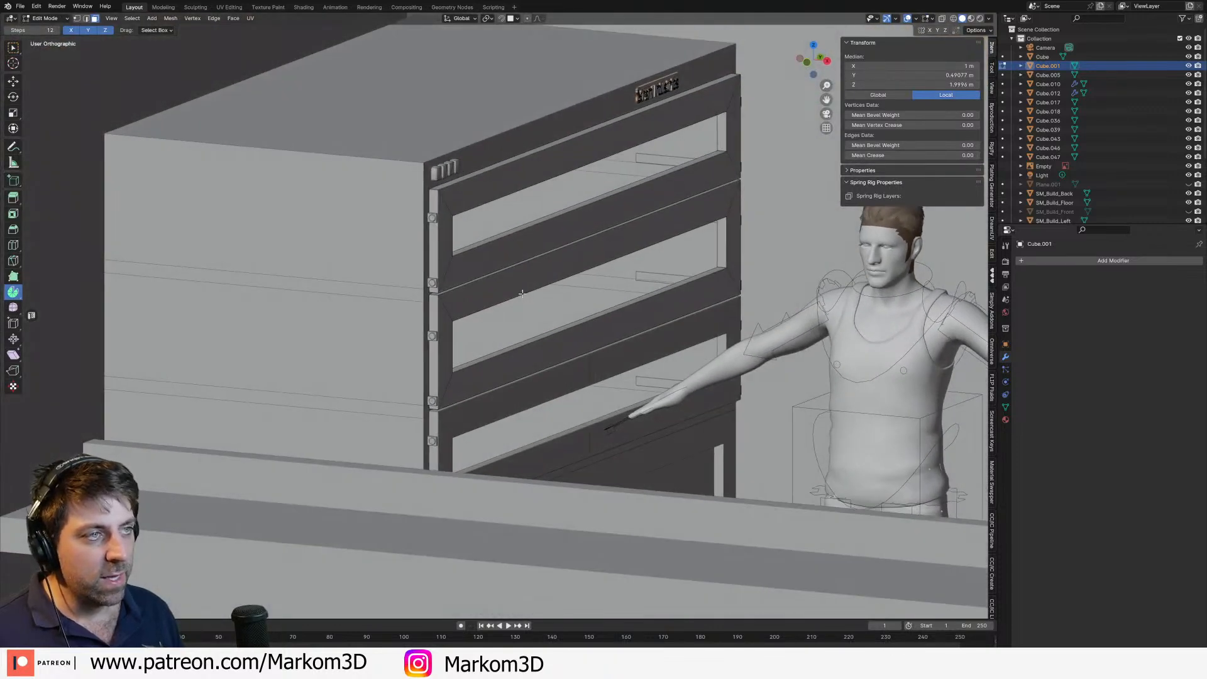
scroll(677, 238, down, 3)
key(Tab)
middle_drag(786, 333, 714, 174)
scroll(714, 173, down, 5)
middle_drag(735, 264, 679, 283)
Step: Snap the 3D cursor to the world origin
key(KP_7)
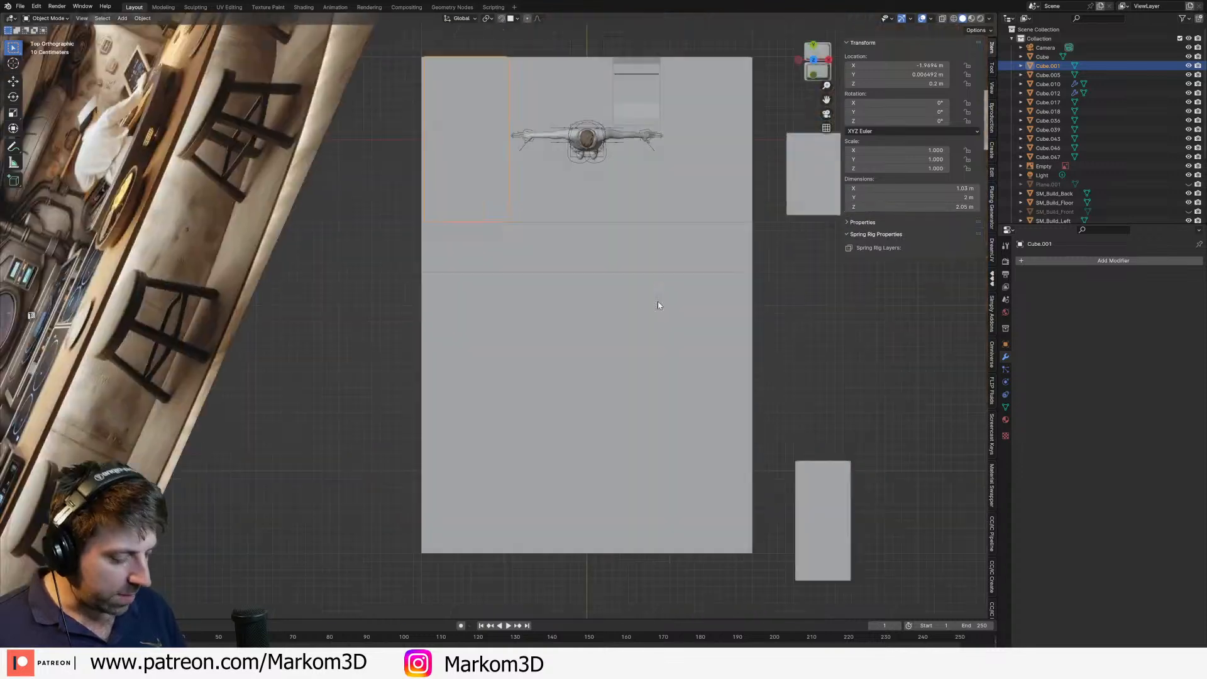
key(shift+s)
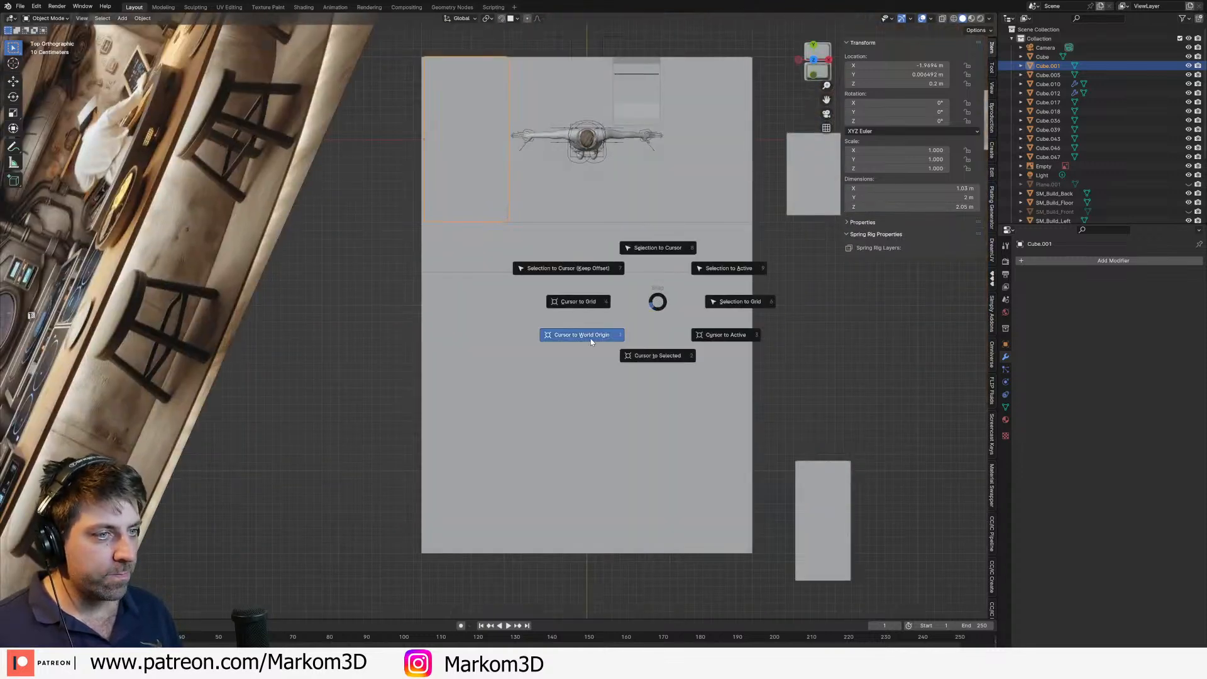
click(591, 341)
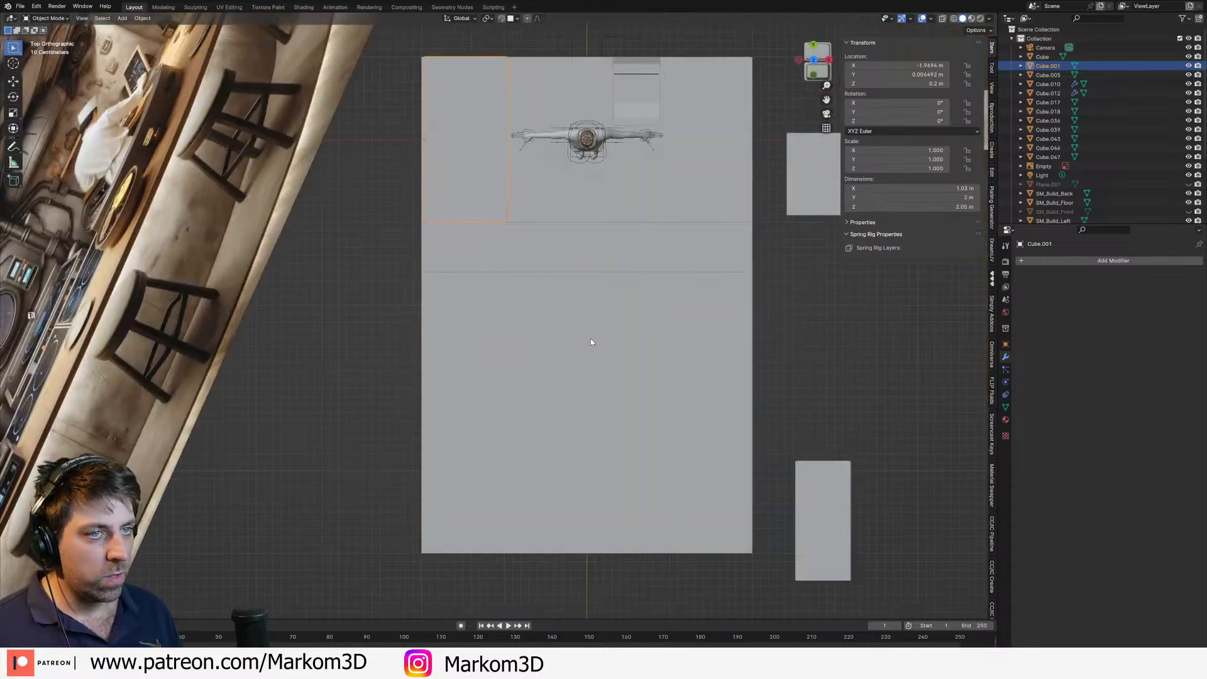
Step: Add a cube at the world origin and scale its mesh down to 1 m per side
key(shift+a)
mouse_move(565, 337)
click(635, 349)
key(Tab)
key(s)
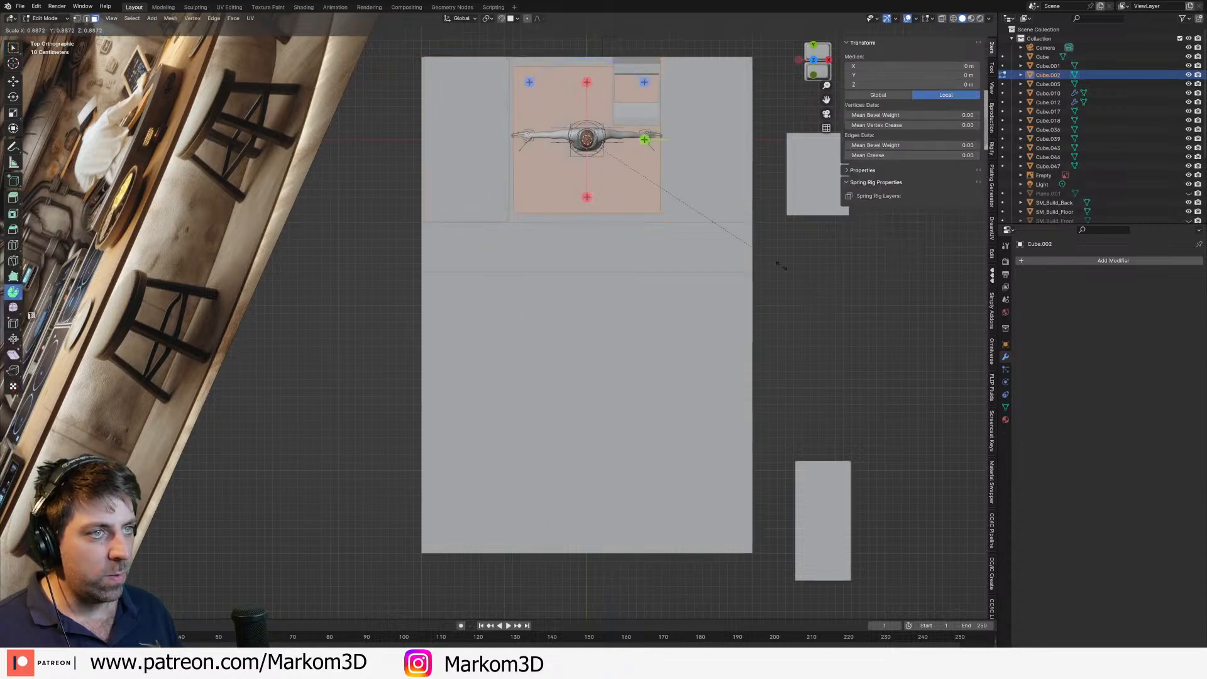
click(654, 180)
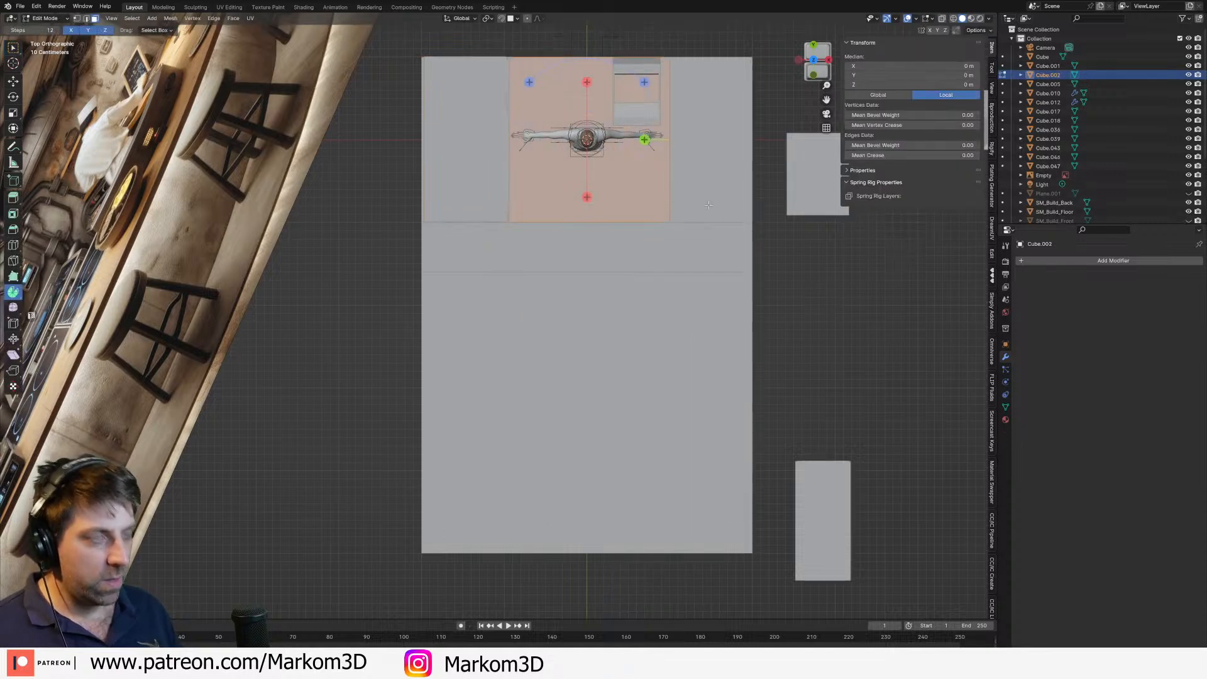
key(s)
click(651, 135)
shift+middle_drag(651, 135, 636, 321)
middle_drag(637, 321, 522, 223)
shift+middle_drag(620, 330, 682, 256)
scroll(673, 258, up, 3)
key(KP_7)
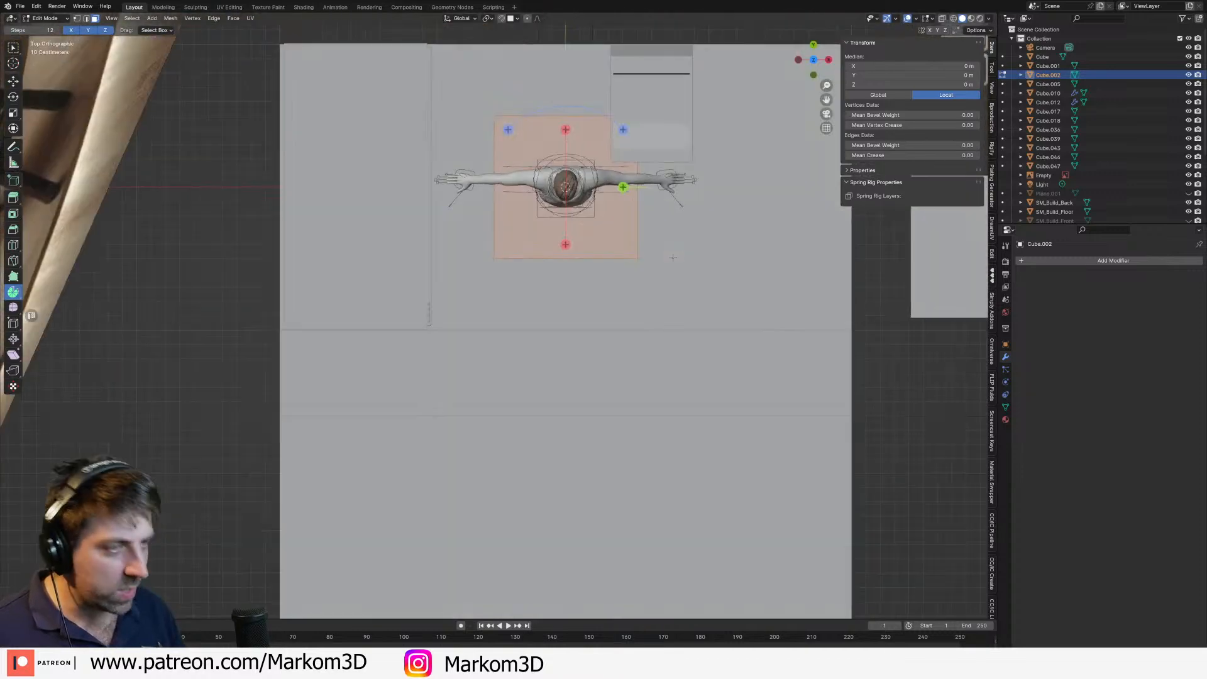
key(s)
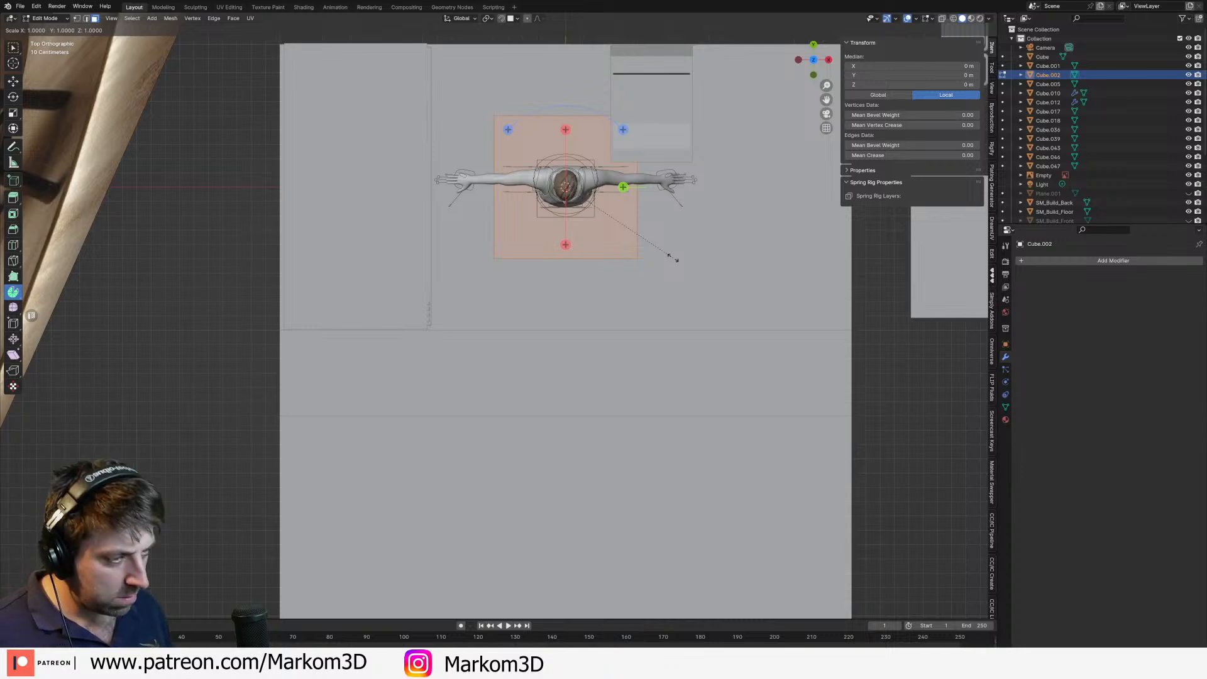
right_click(658, 256)
text(s.5)
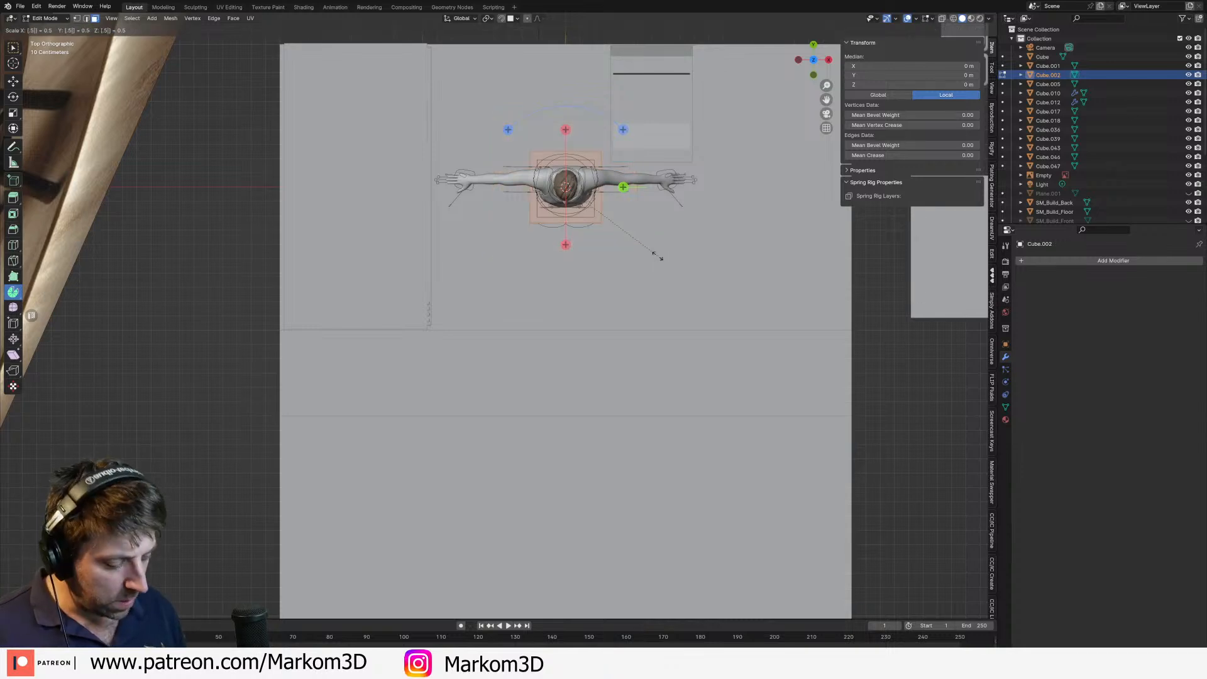
key(Return)
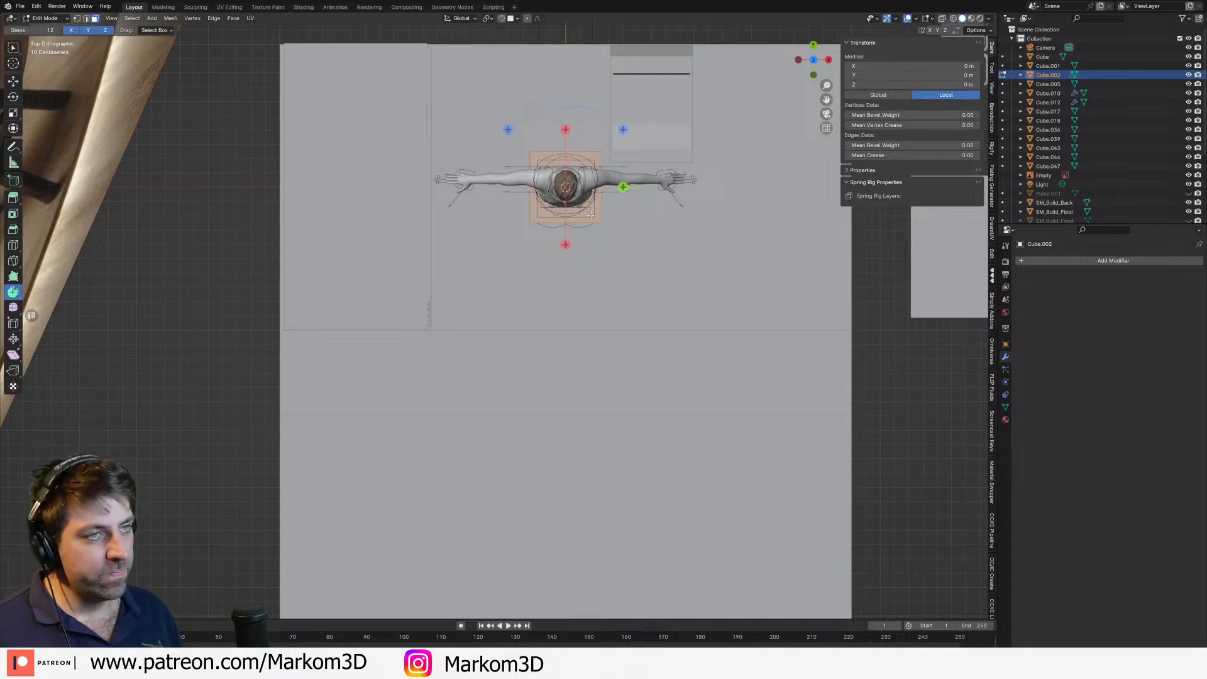
key(ctrl+z)
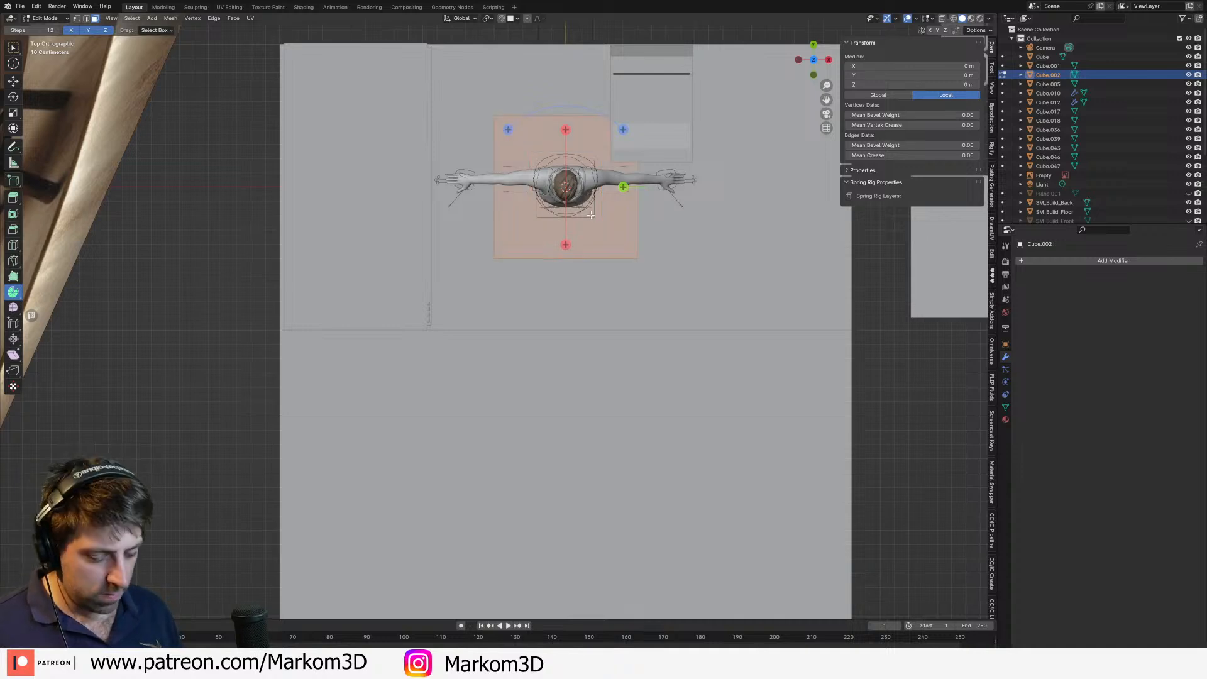
Step: Scale the cube's mesh by 0.5 along Y to make a box 0.5 m deep
text(sy.5)
key(Return)
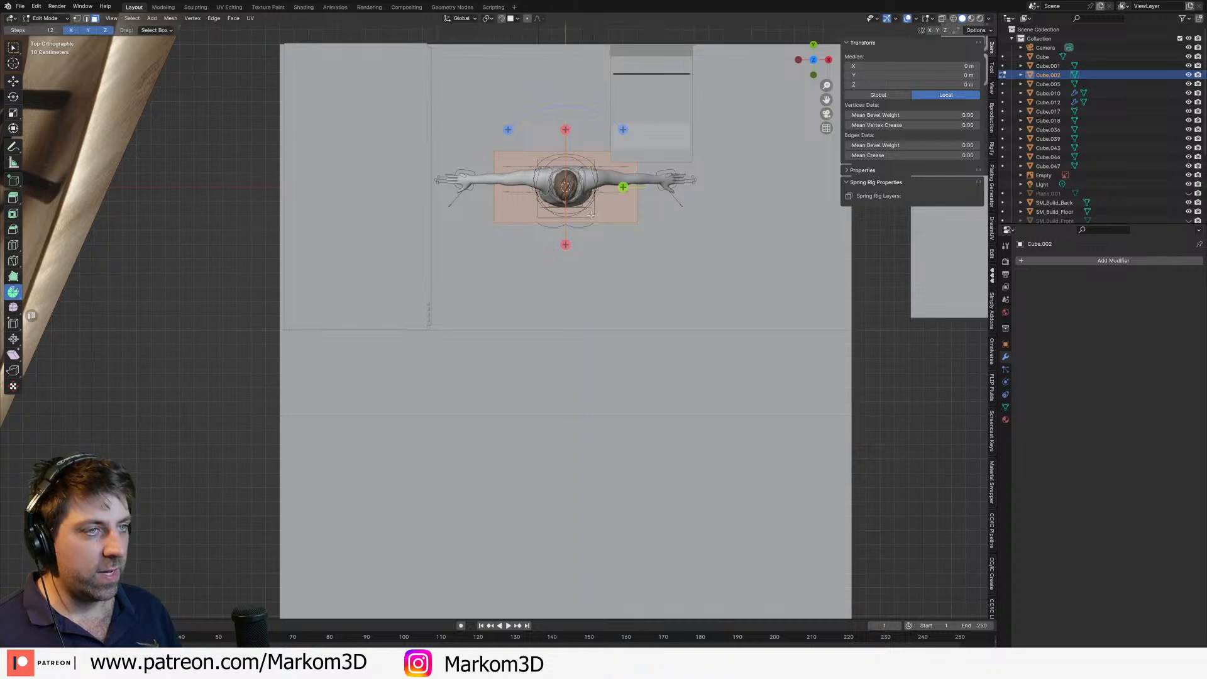
middle_drag(633, 217, 681, 246)
key(g)
key(y)
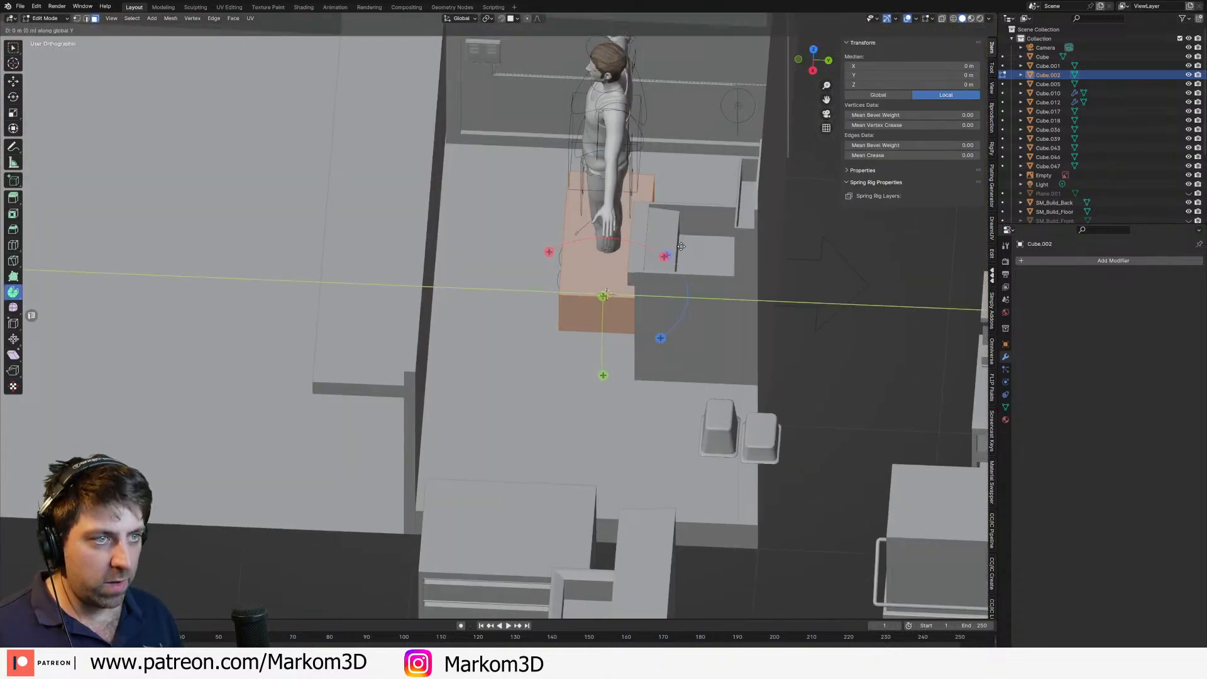
right_click(557, 240)
Step: Set the snapping target to Increment and move the box object -1 m along Y to the counter
key(Tab)
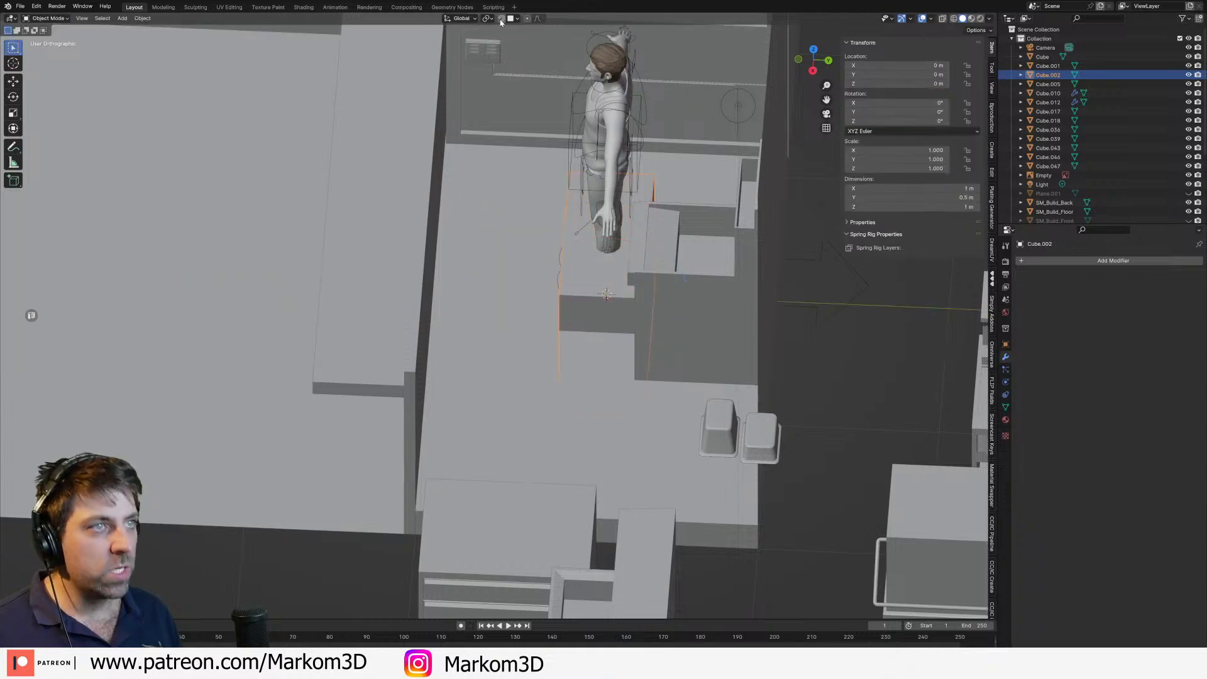
click(517, 19)
click(492, 66)
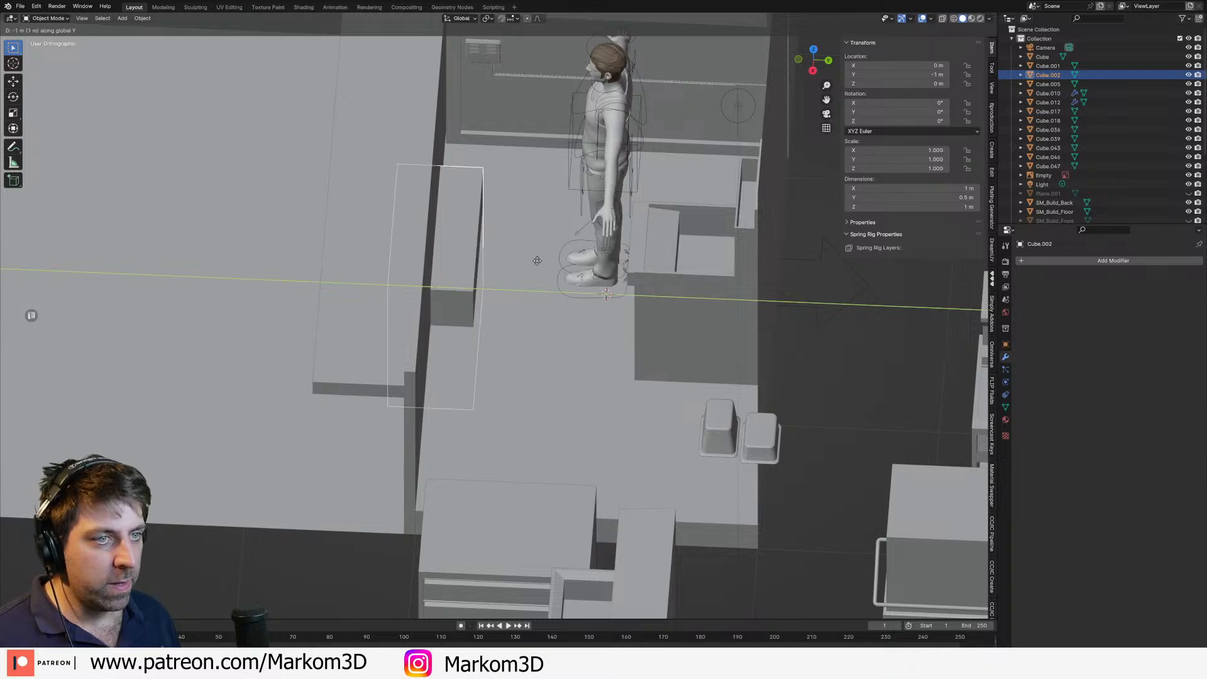
click(501, 261)
middle_drag(501, 262, 475, 266)
Step: Move the box's mesh 0.2 m along Y in Edit Mode, leaving its origin in place
key(Tab)
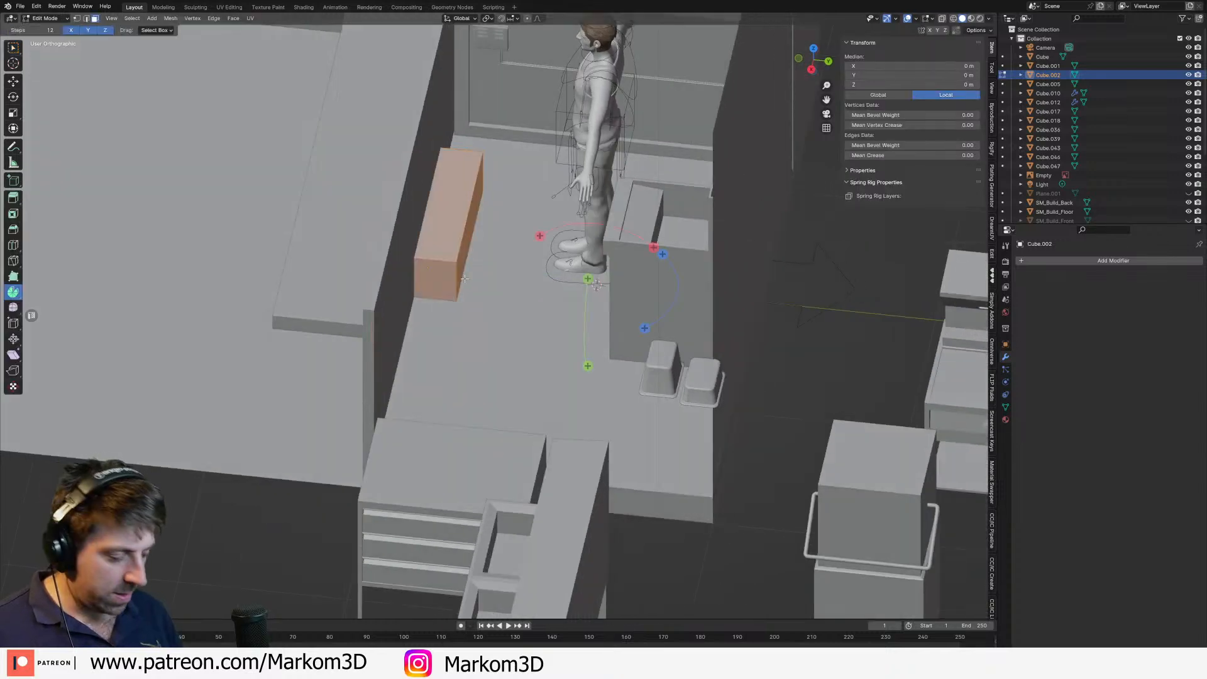
key(KP_7)
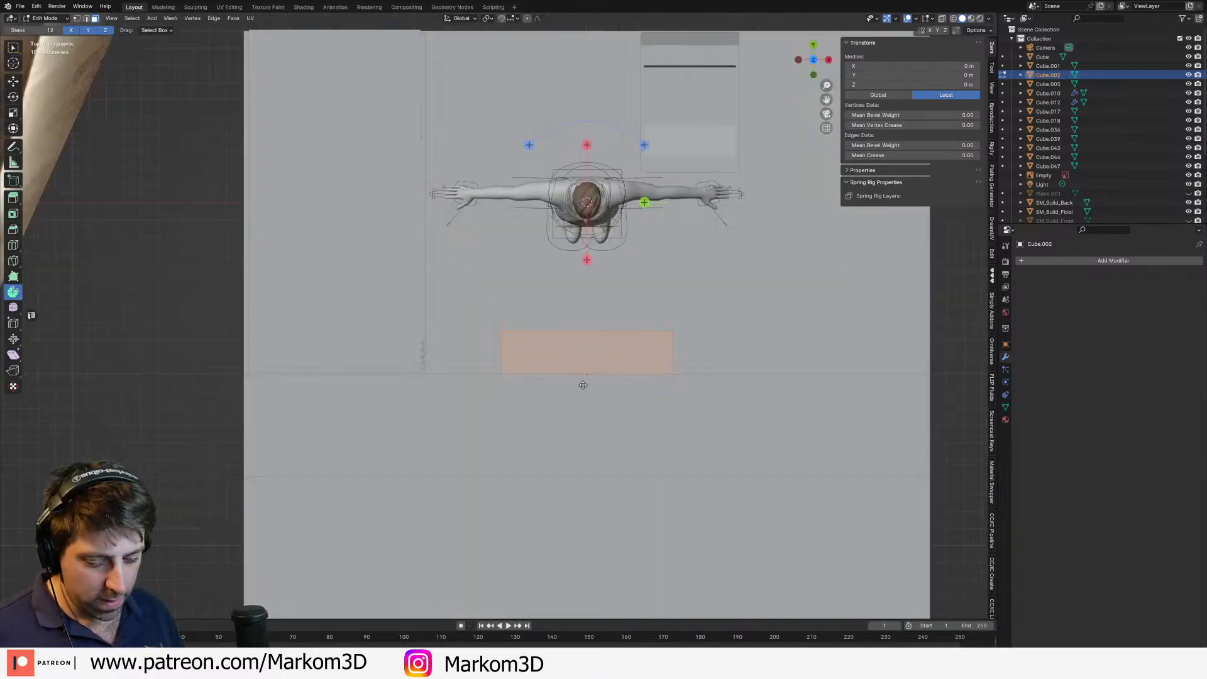
key(g)
key(y)
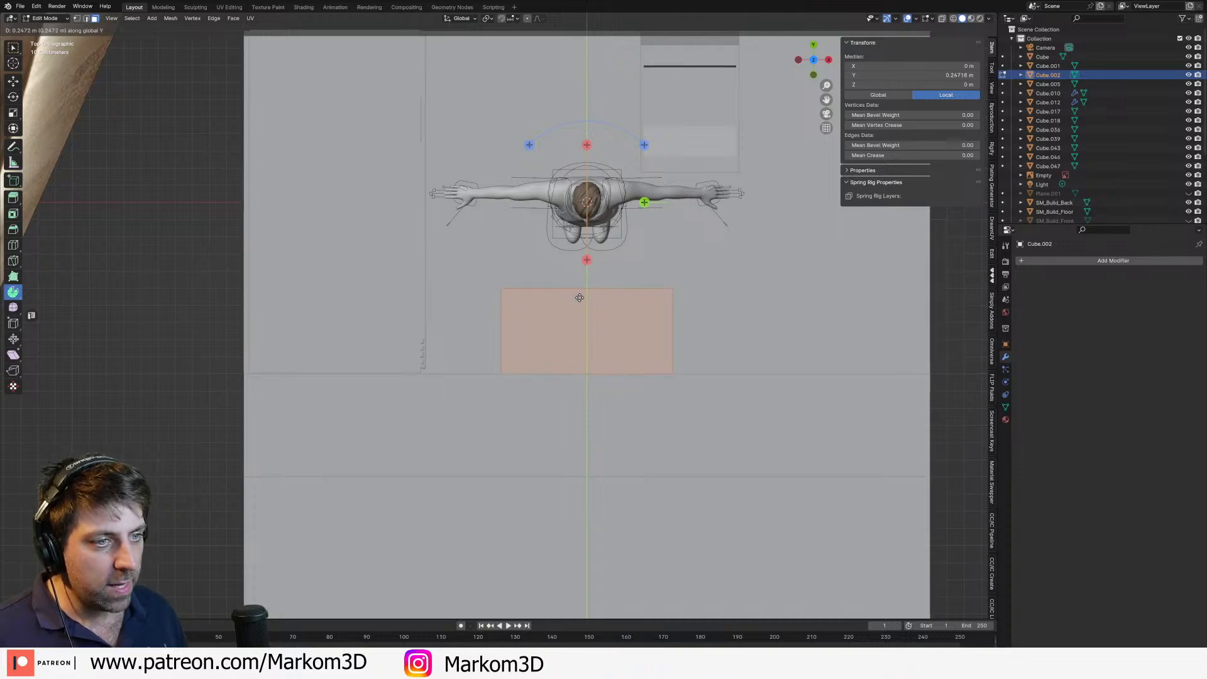
text(.2)
click(578, 302)
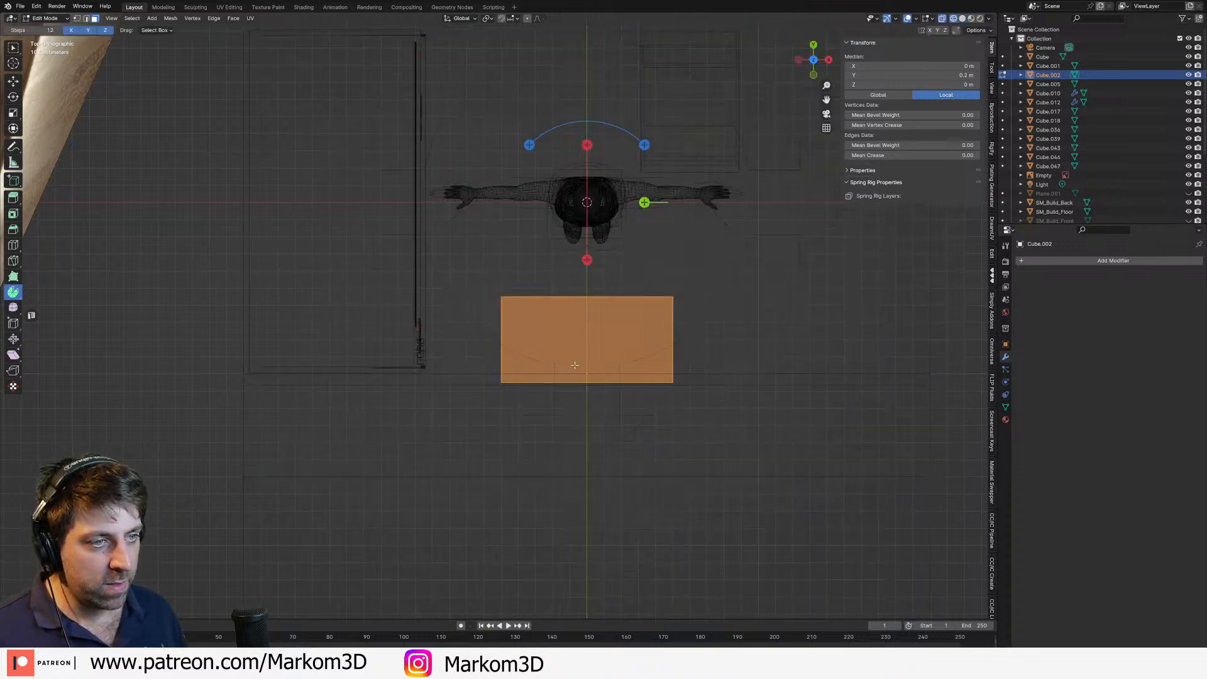
Step: Shift the box's mesh about 0.05 m further along Y in wireframe to line it up with the counter's back edge
scroll(579, 371, up, 4)
key(g)
key(y)
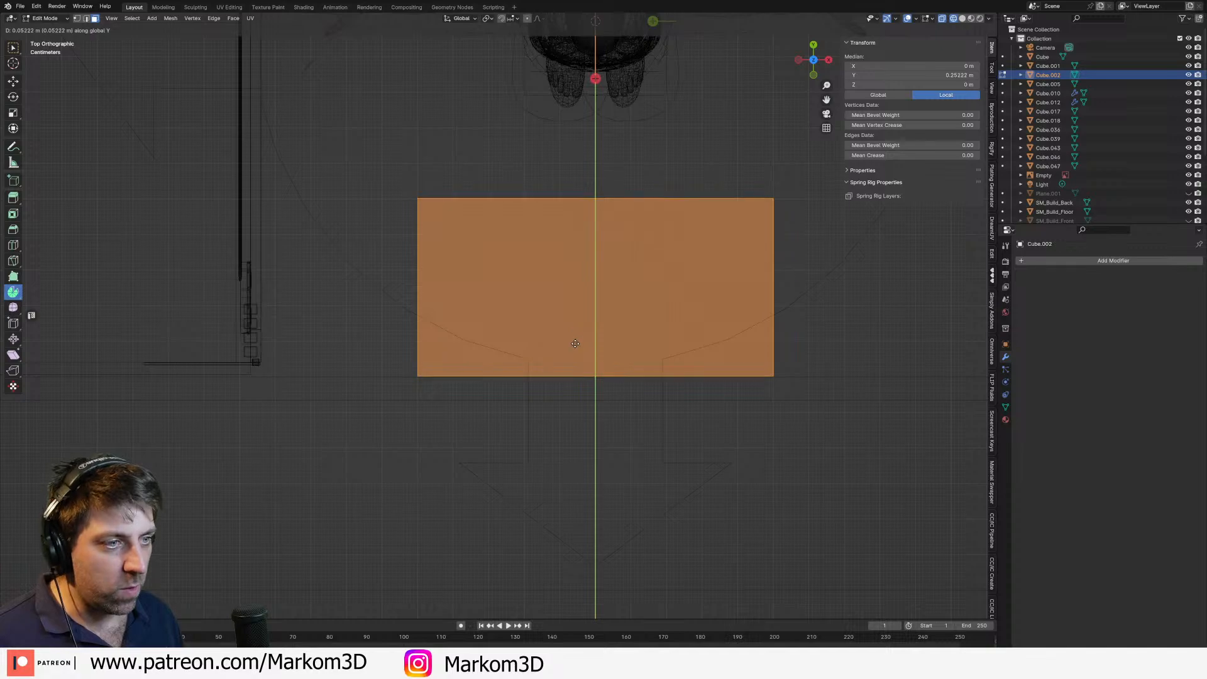
click(575, 340)
key(z)
click(644, 340)
Step: Raise the box object 0.2 m along Z so its origin sits at floor level
mouse_move(677, 371)
middle_down()
mouse_move(475, 295)
mouse_move(629, 390)
mouse_move(645, 354)
middle_up()
scroll(474, 295, down, 4)
key(Tab)
key(Tab)
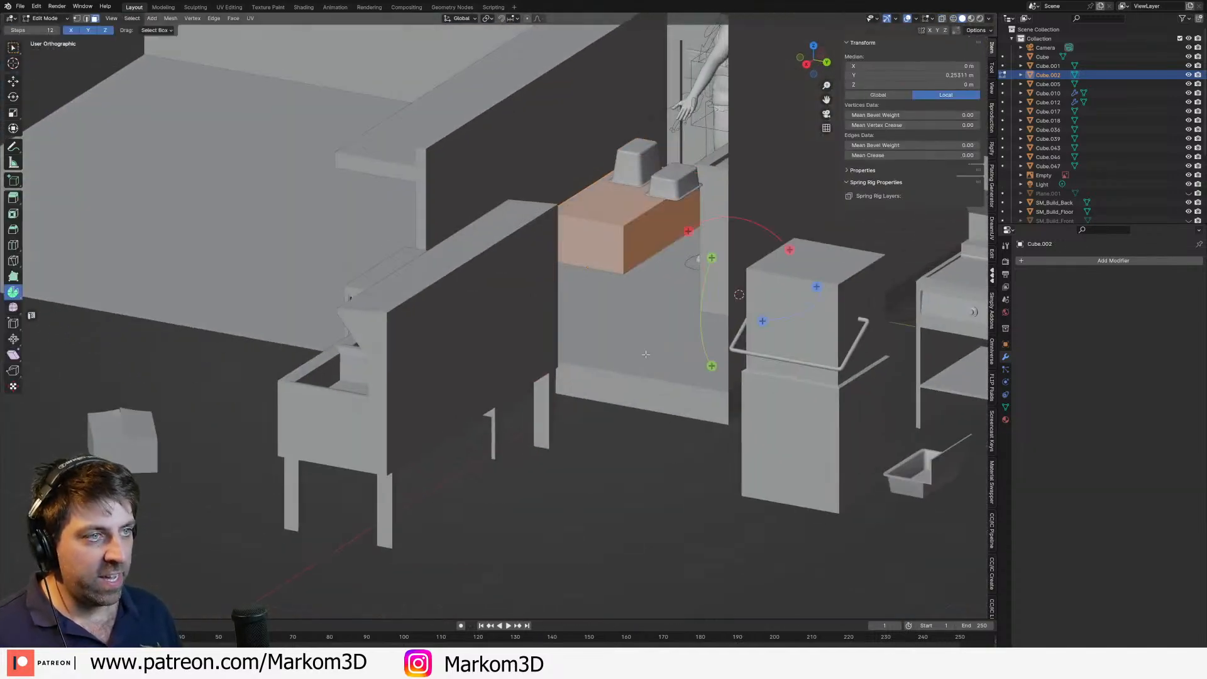
key(KP_3)
key(Tab)
shift+middle_drag(634, 293, 582, 357)
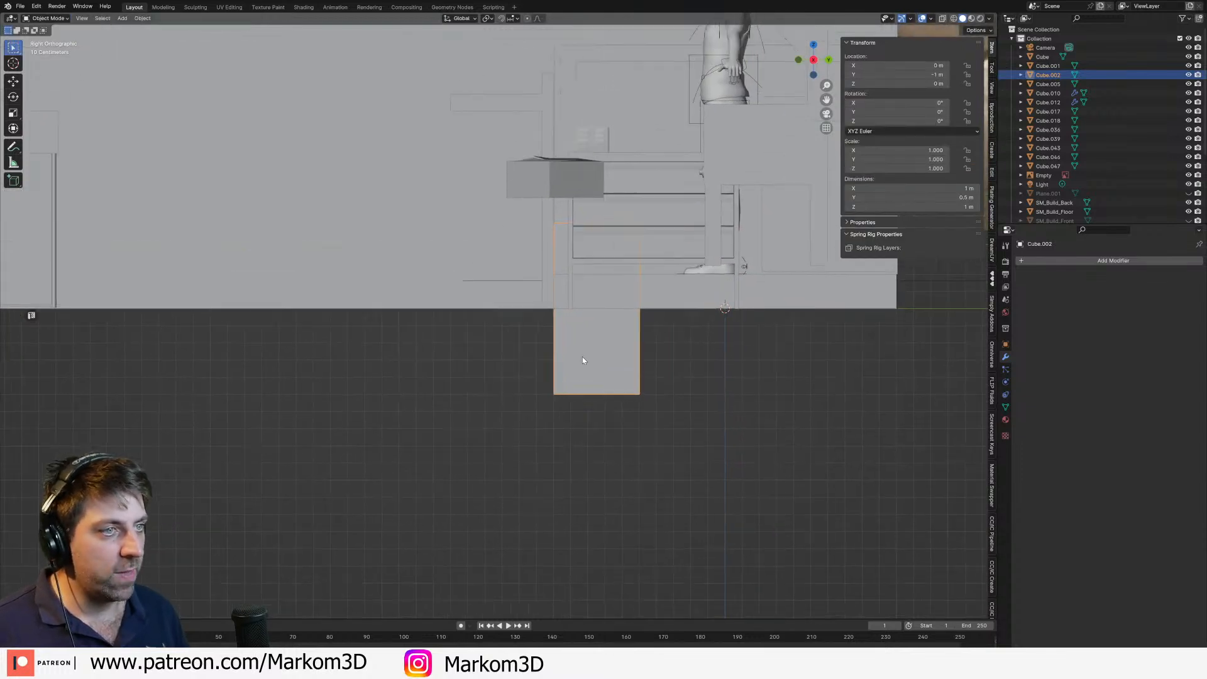
scroll(582, 358, up, 2)
scroll(582, 360, up, 2)
key(g)
key(z)
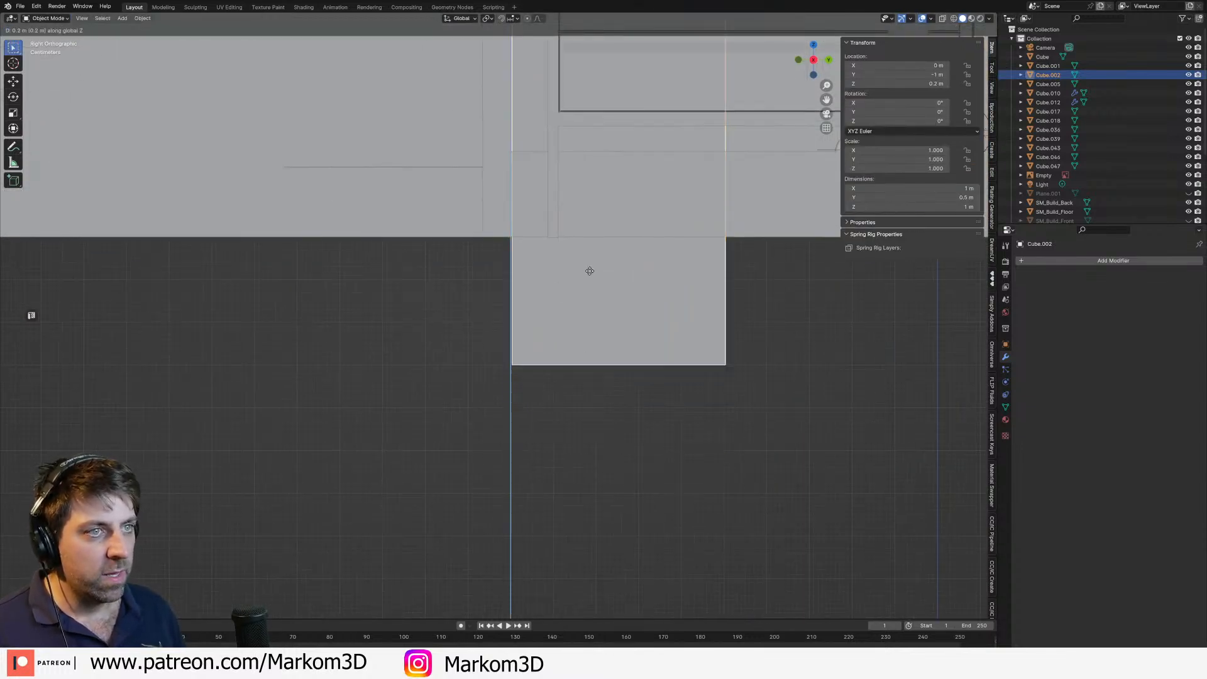
click(589, 264)
Step: Move the box's mesh up 0.5 m along Z in Edit Mode so its base rests on the floor
key(Tab)
scroll(590, 258, down, 4)
key(g)
key(z)
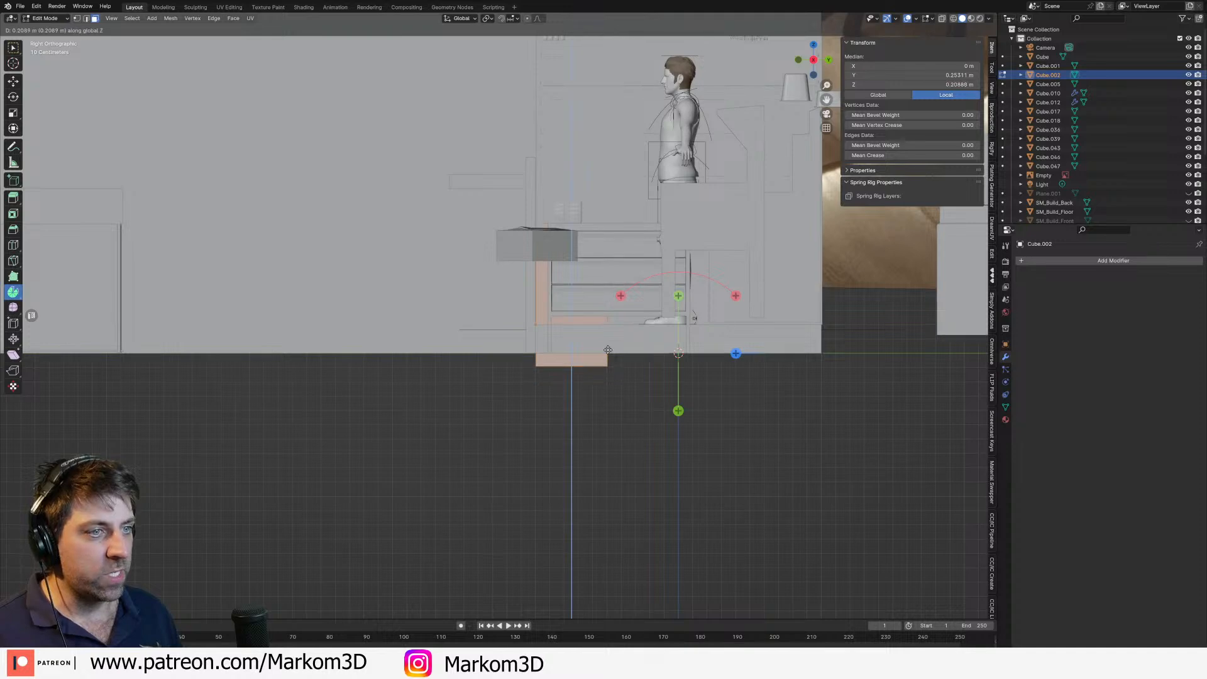
click(608, 308)
middle_drag(607, 308, 546, 310)
scroll(546, 310, up, 2)
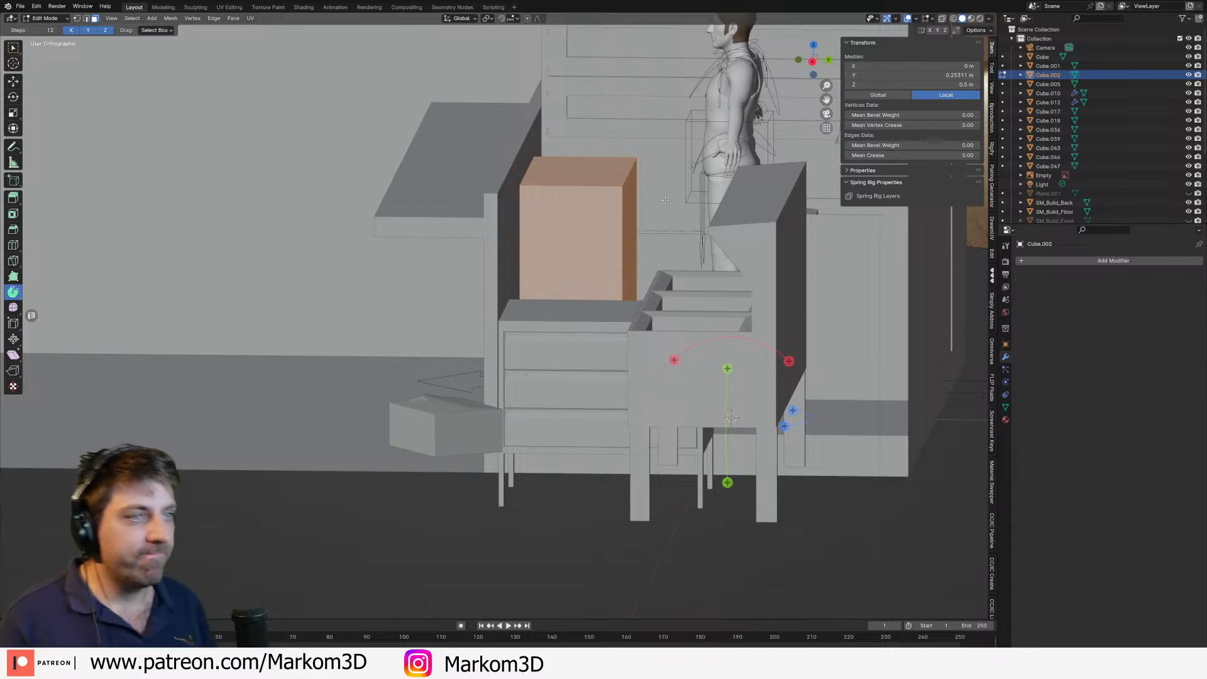
Step: Extrude the box's top face, scale it slightly inward, and raise it about 0.017 m as a narrower slab
middle_drag(660, 192, 620, 220)
scroll(586, 214, up, 2)
click(581, 215)
shift+middle_drag(670, 269, 700, 326)
scroll(700, 326, up, 2)
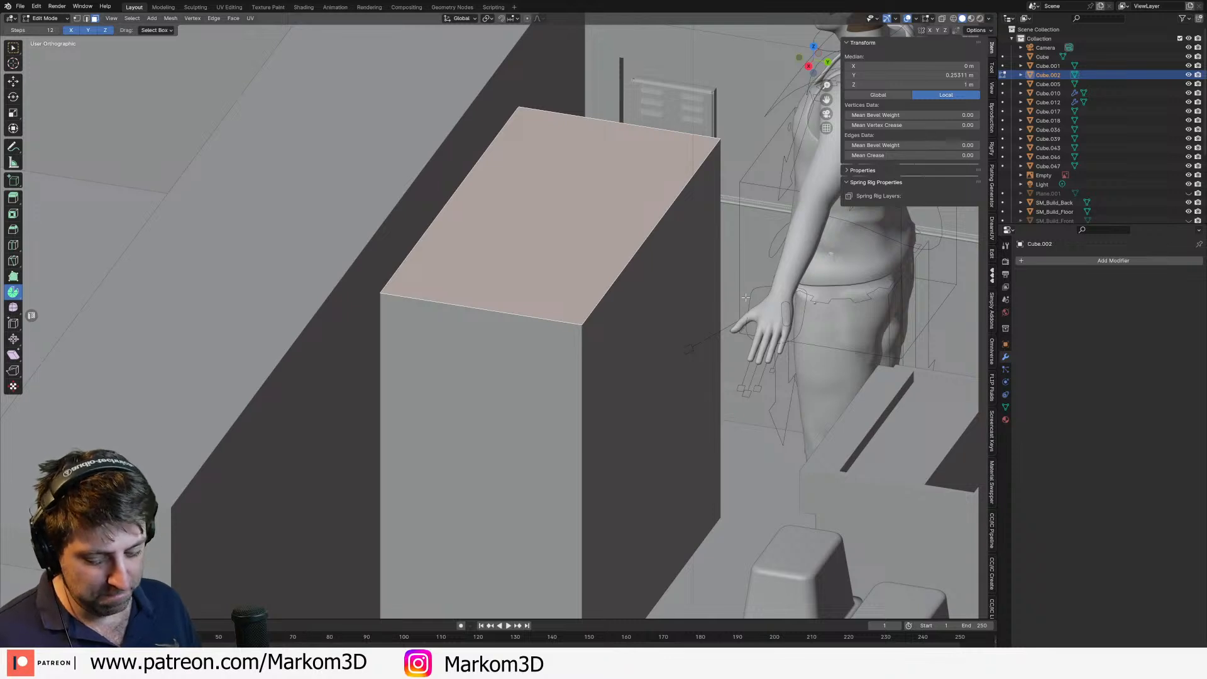
key(e)
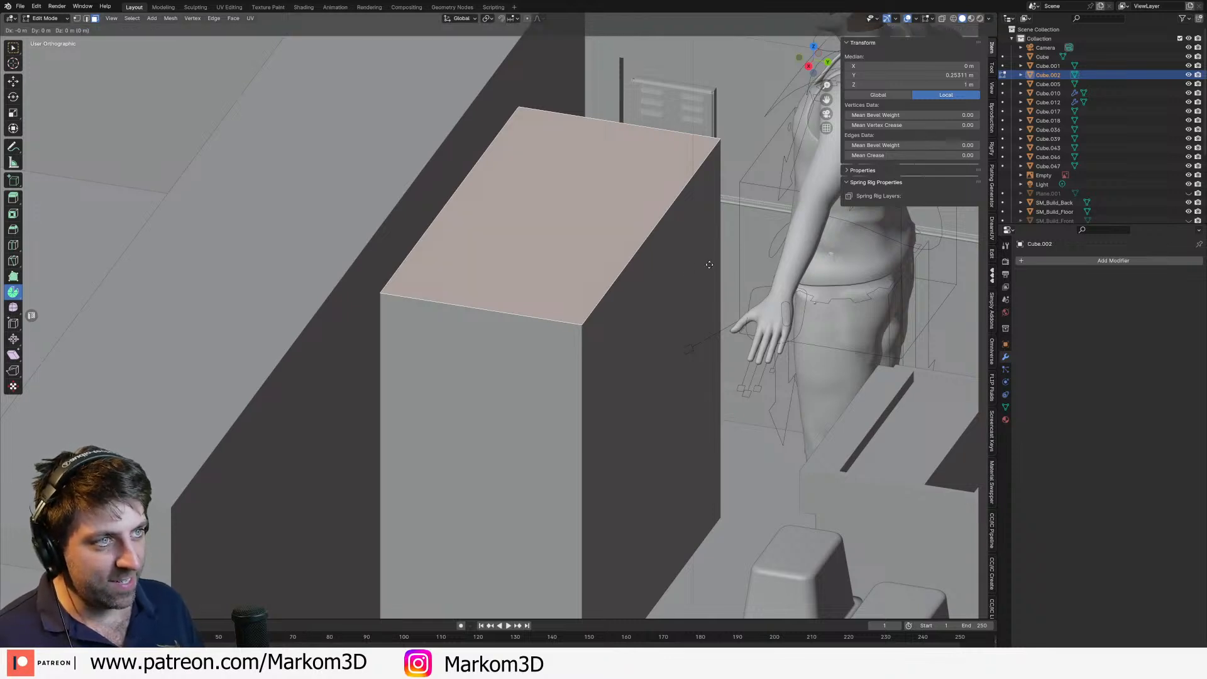
click(713, 261)
key(s)
click(718, 263)
middle_drag(718, 264, 722, 237)
key(e)
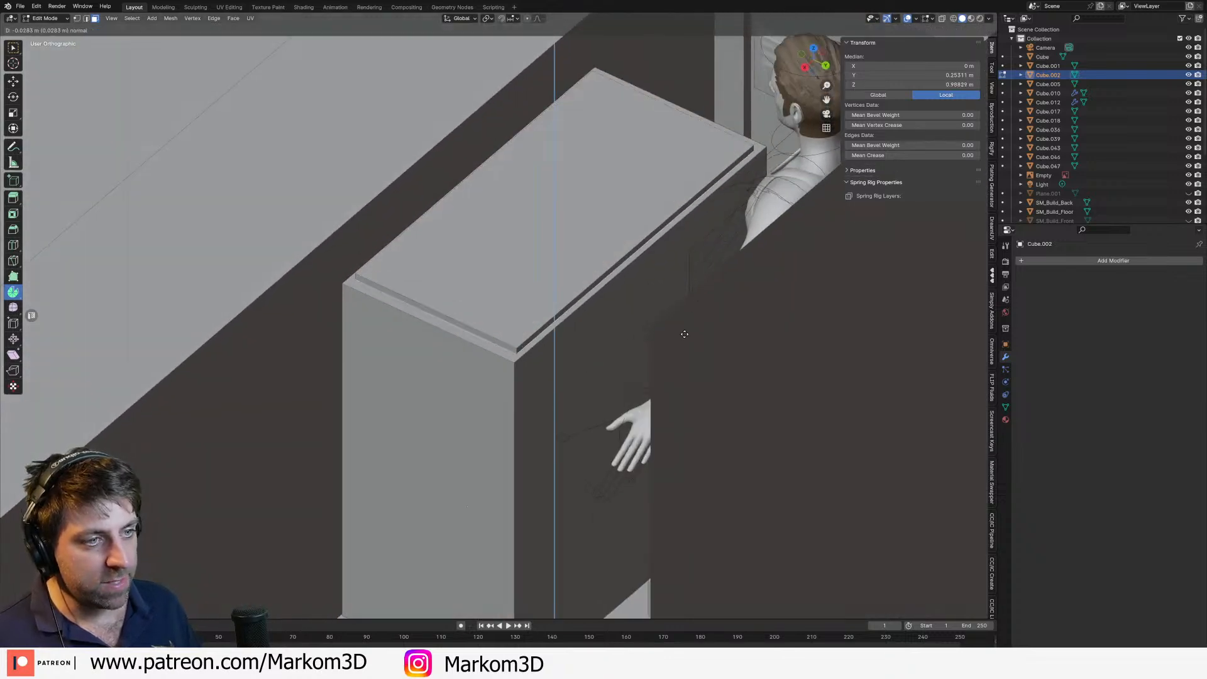
click(462, 245)
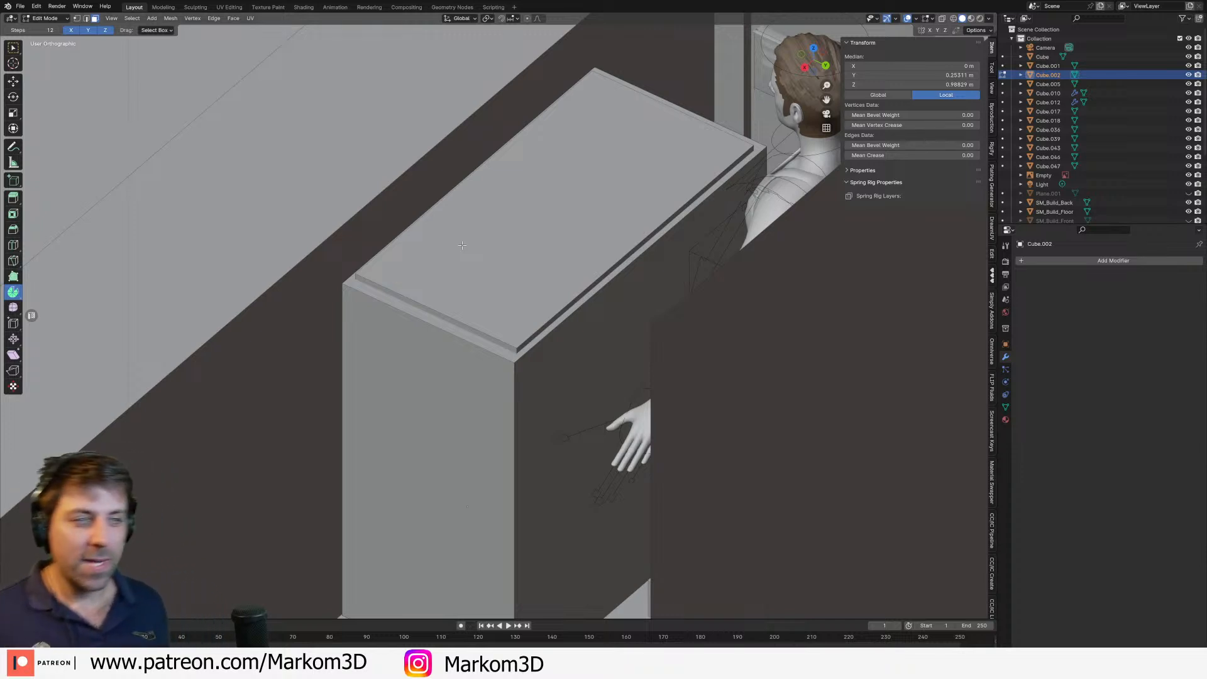
click(463, 240)
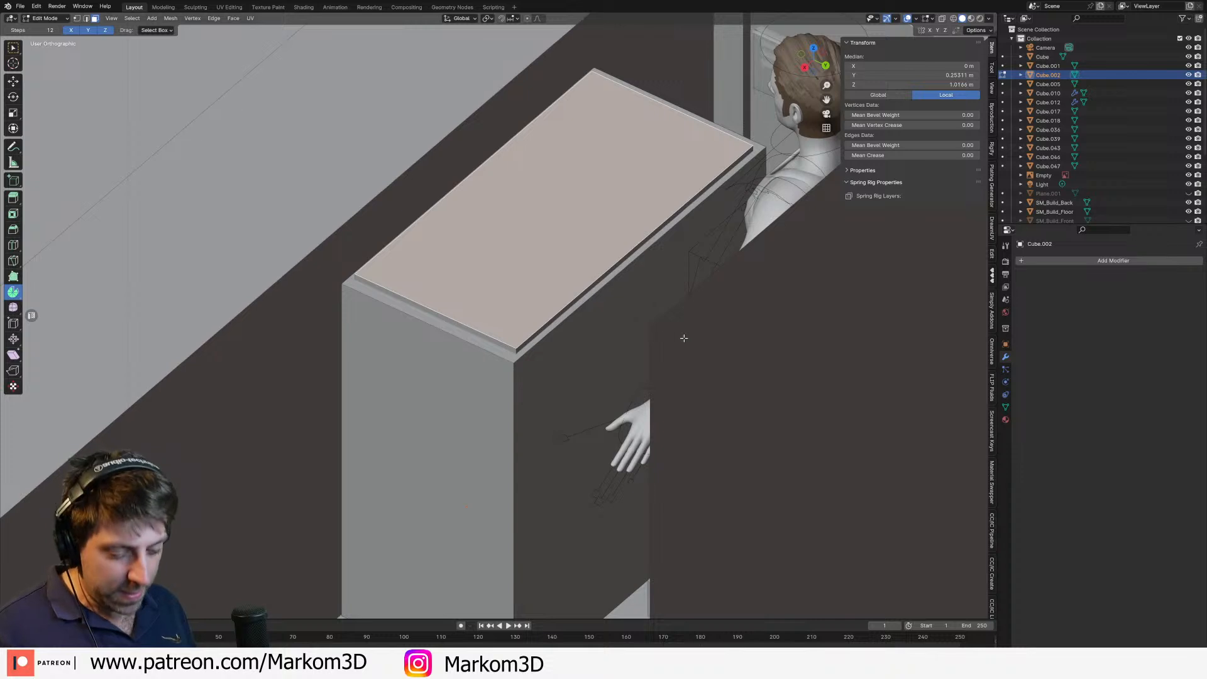
key(i)
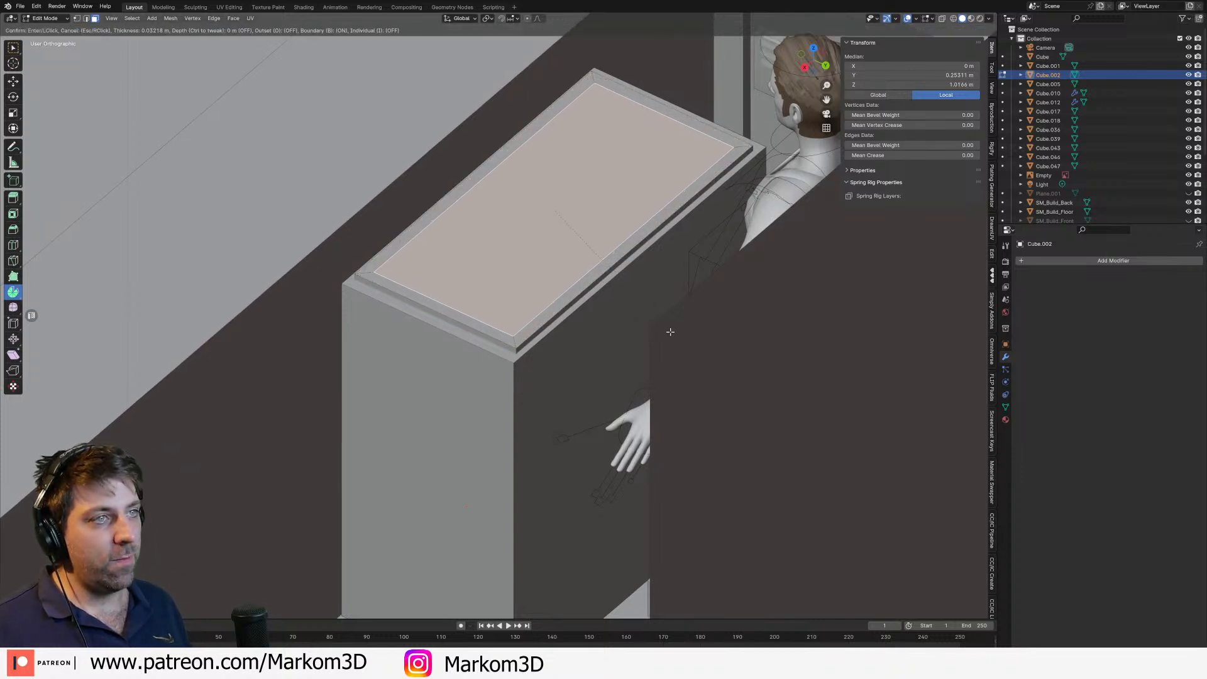
click(661, 330)
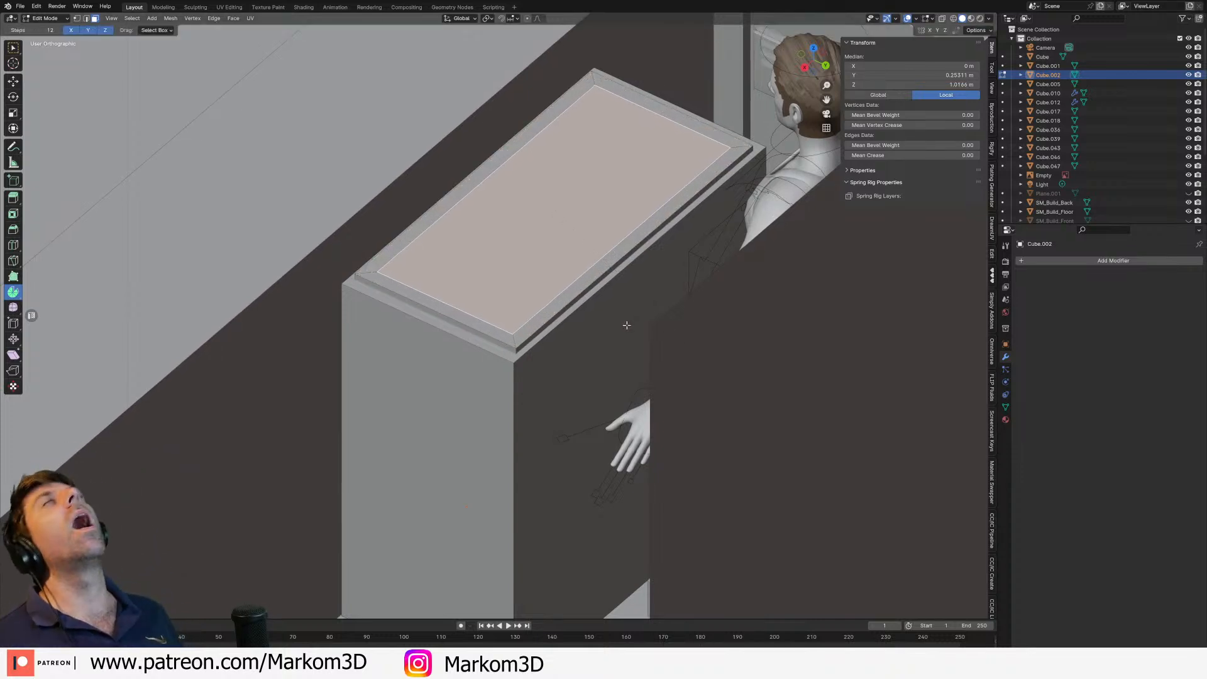
key(ctrl+z)
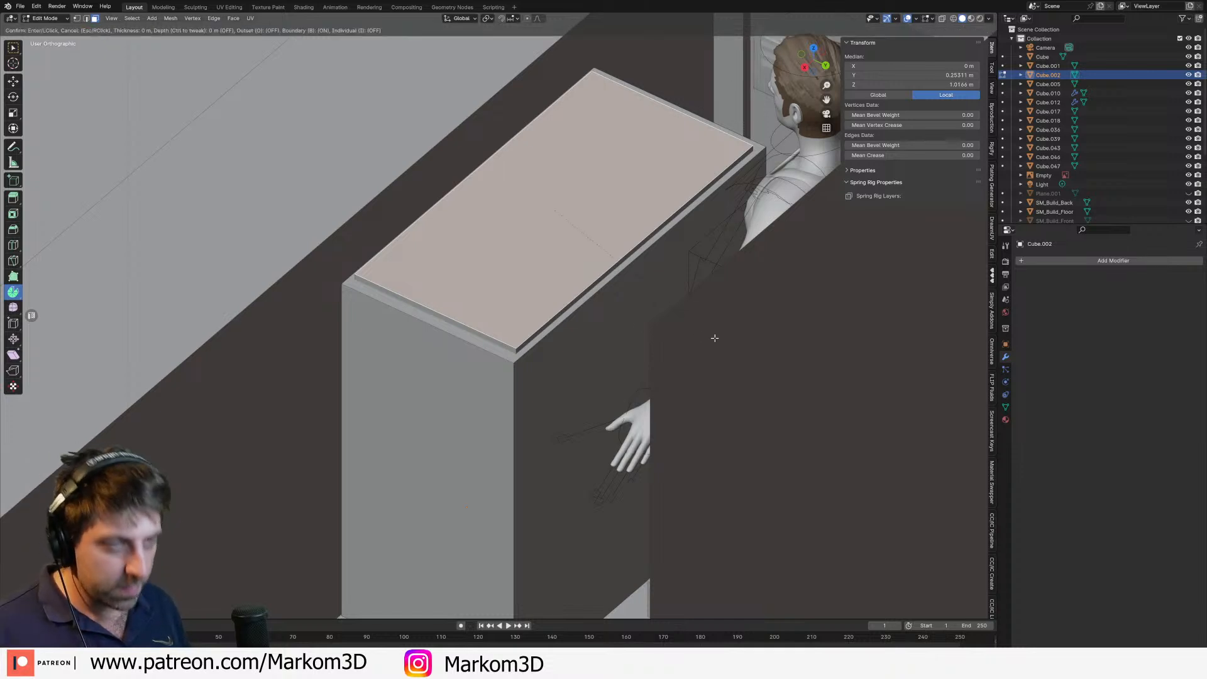
Step: Inset the slab's top face with a thin rim and extrude it about 0.004 m down as a shallow recess
key(e)
click(708, 342)
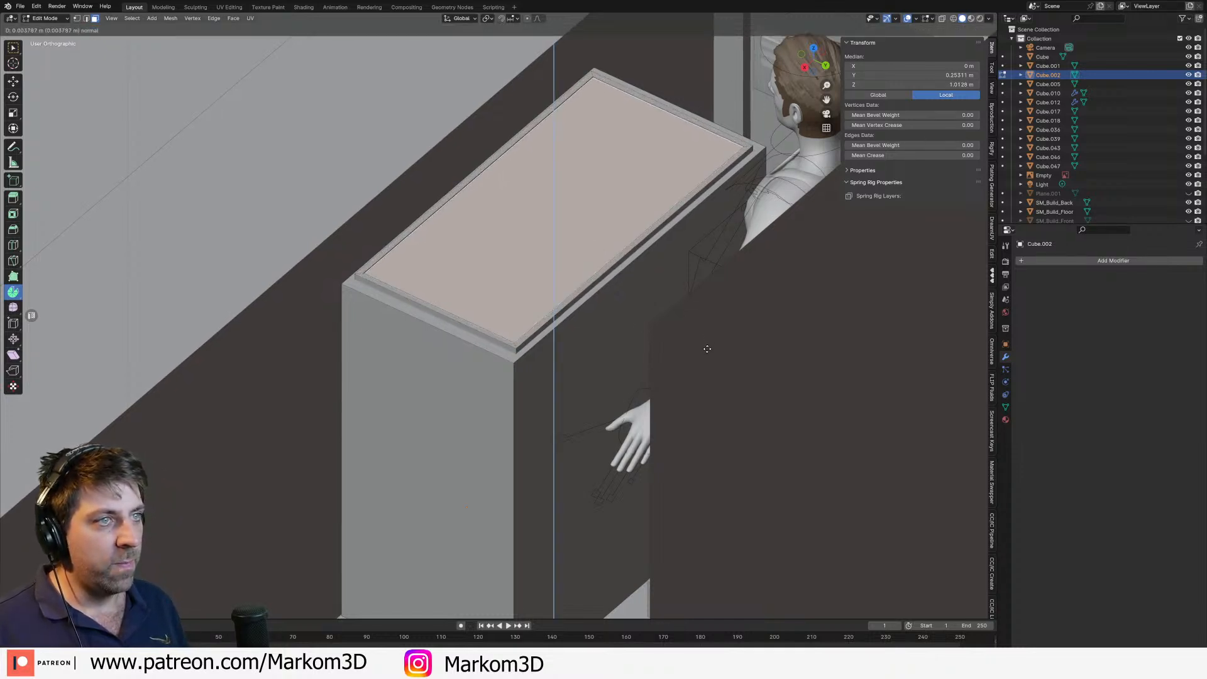
scroll(522, 364, up, 3)
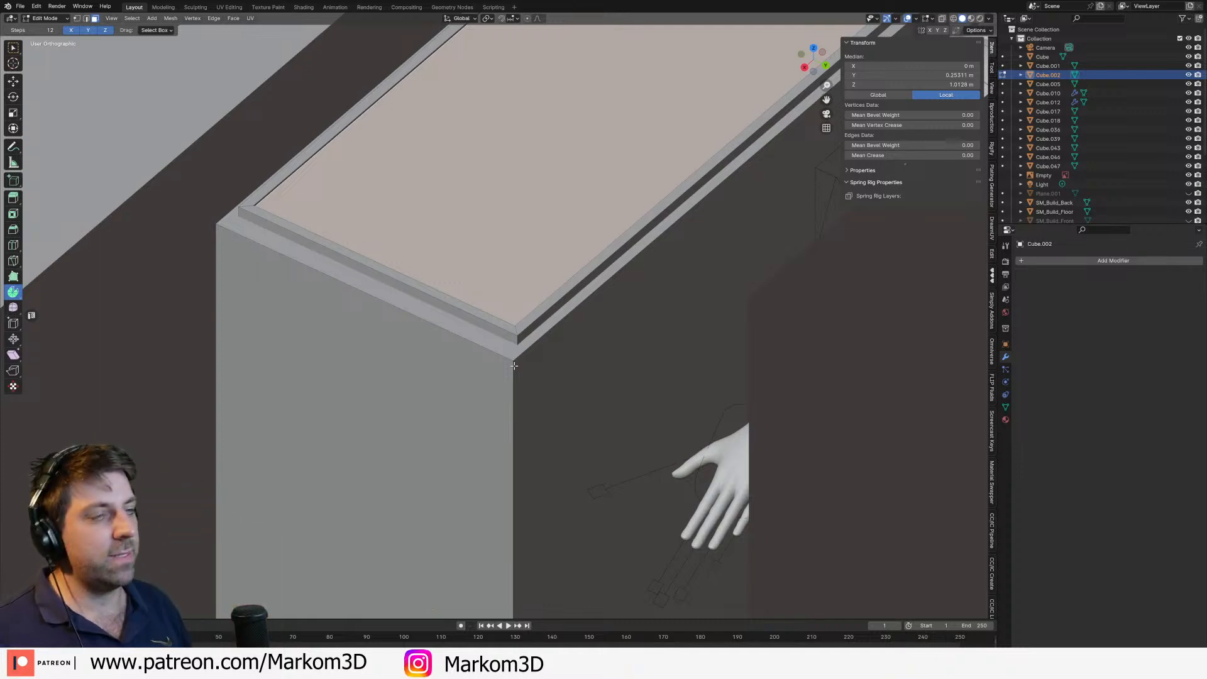
scroll(628, 331, down, 2)
Step: Snap the 3D cursor to the recessed face and add a mesh circle there, scaled down to fit within the recess
key(KP_7)
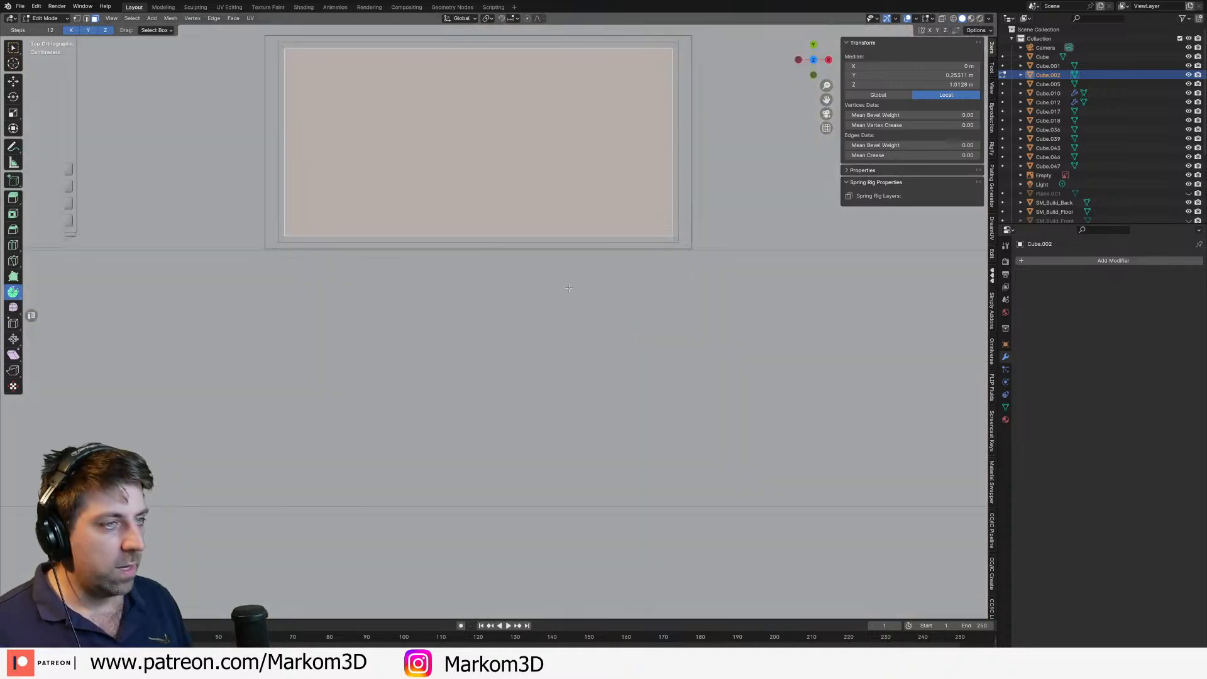
scroll(630, 252, down, 3)
key(shift+s)
click(629, 305)
key(shift+a)
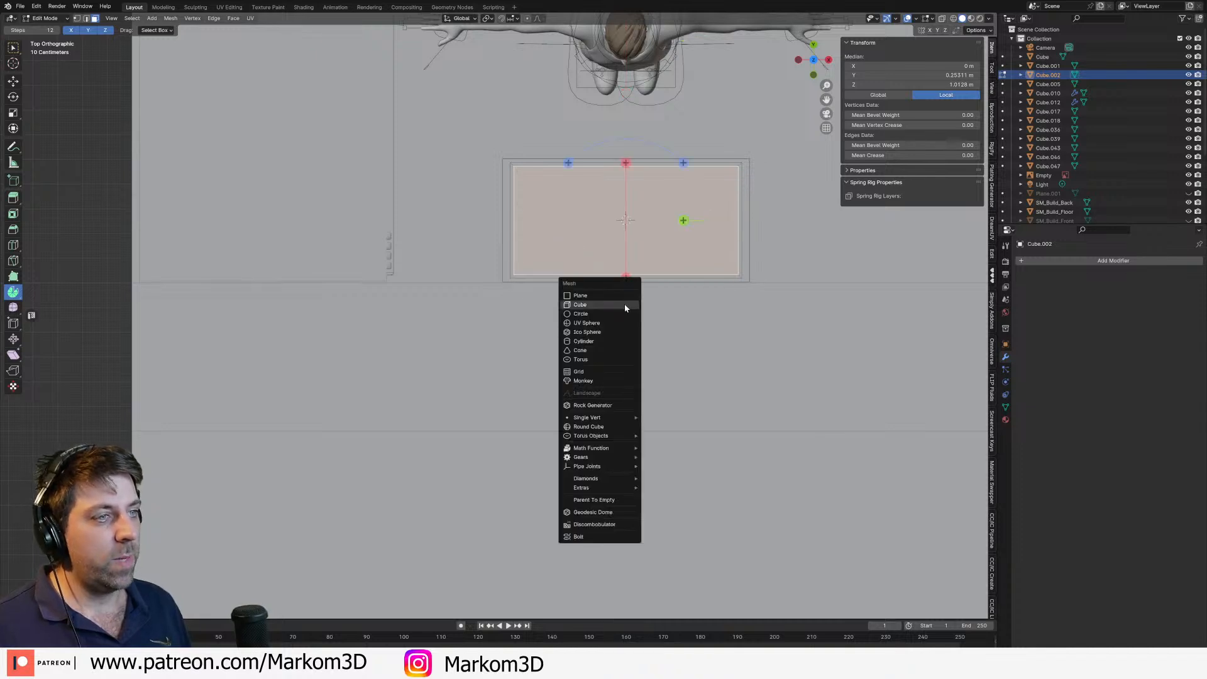
click(624, 314)
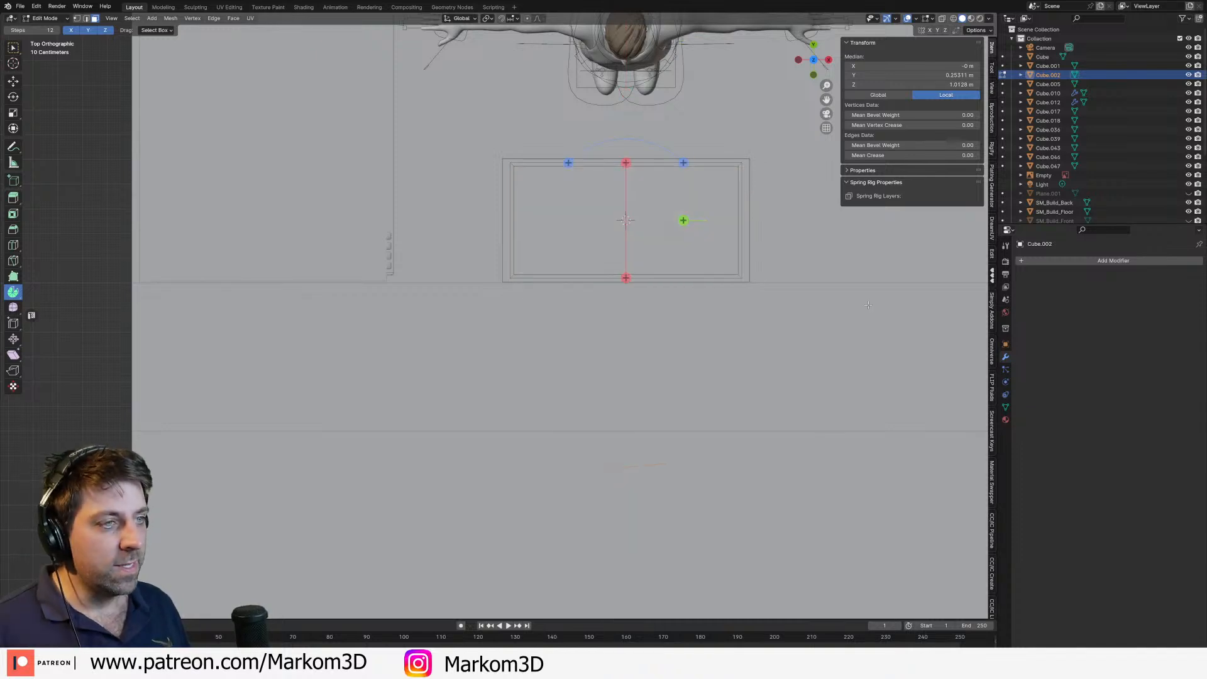
key(s)
click(668, 237)
key(Tab)
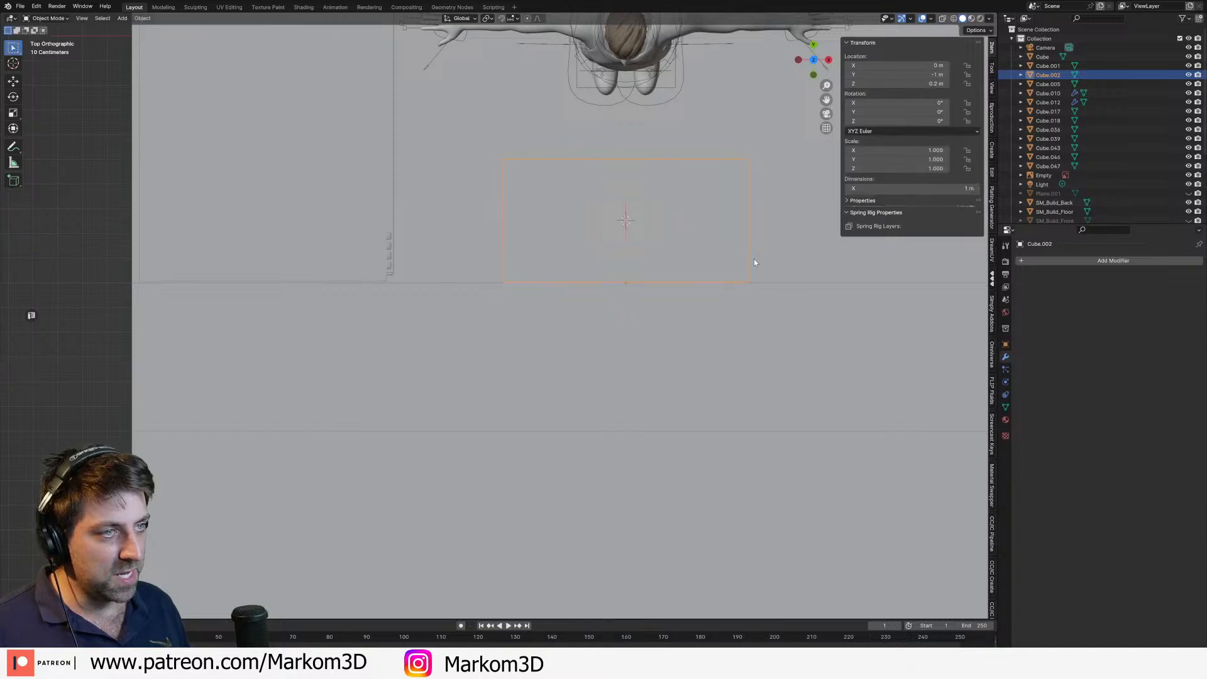
Step: Move the circle -0.32 m along X and 0.08 m along Y, and extrude it inward at about 0.87 scale into a flat ring
key(Tab)
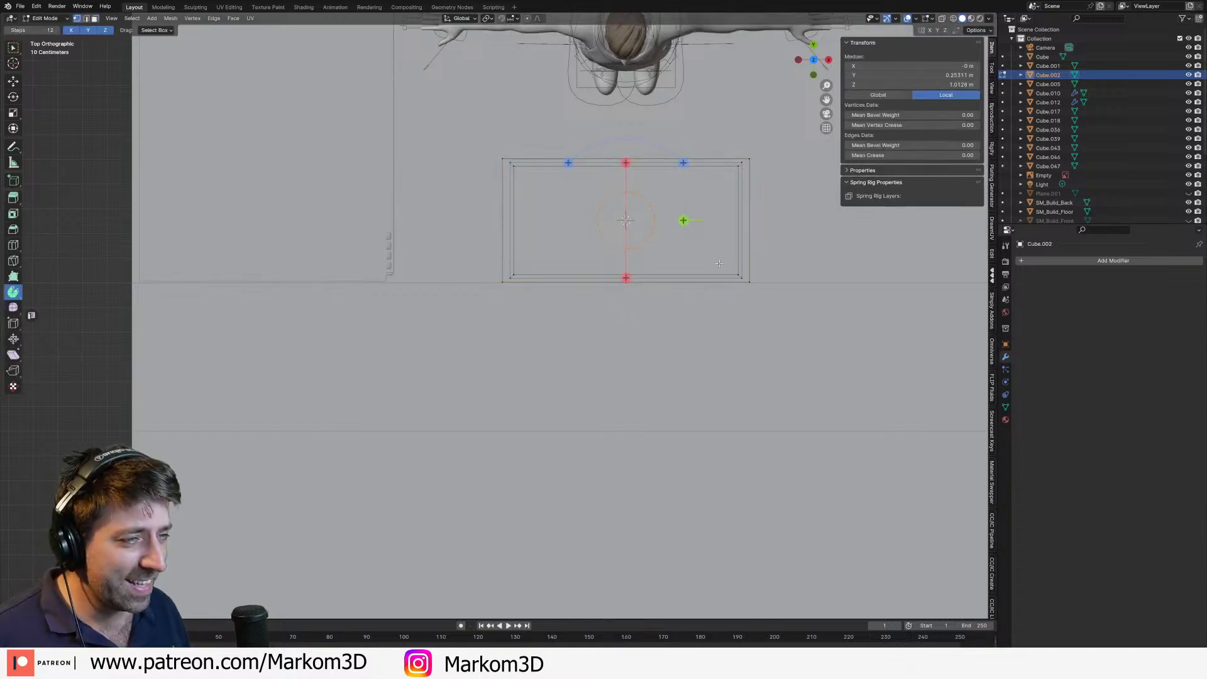
scroll(748, 269, up, 2)
key(alt+a)
key(ctrl+z)
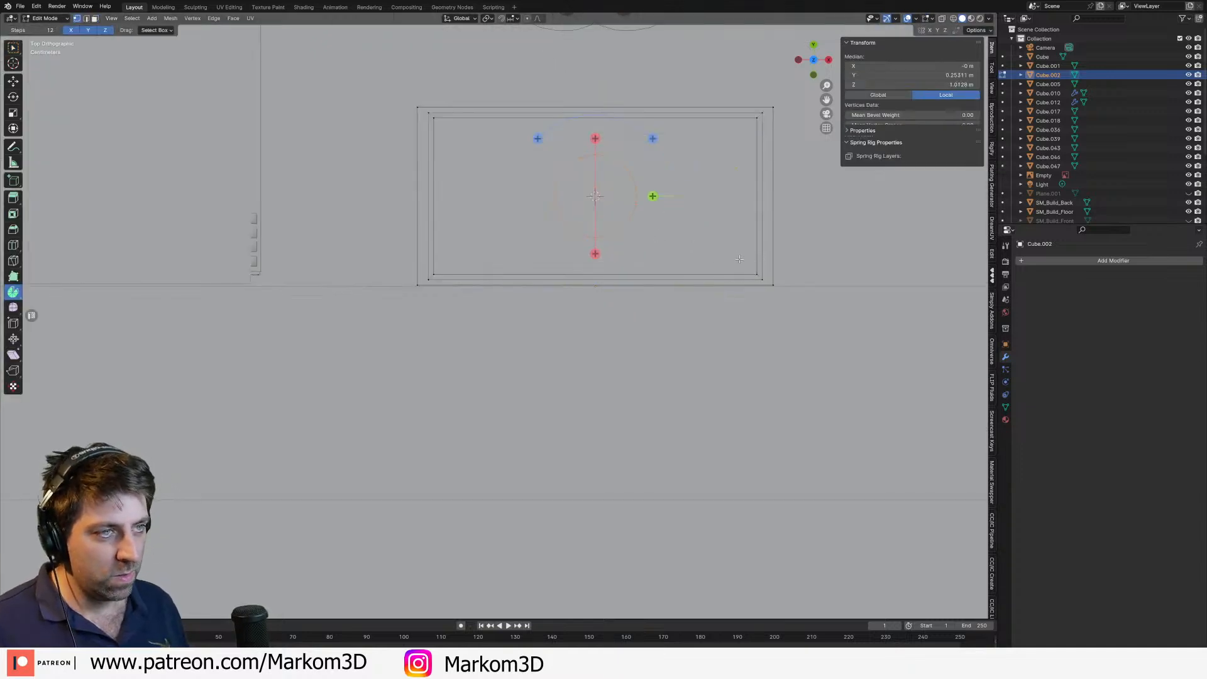
key(g)
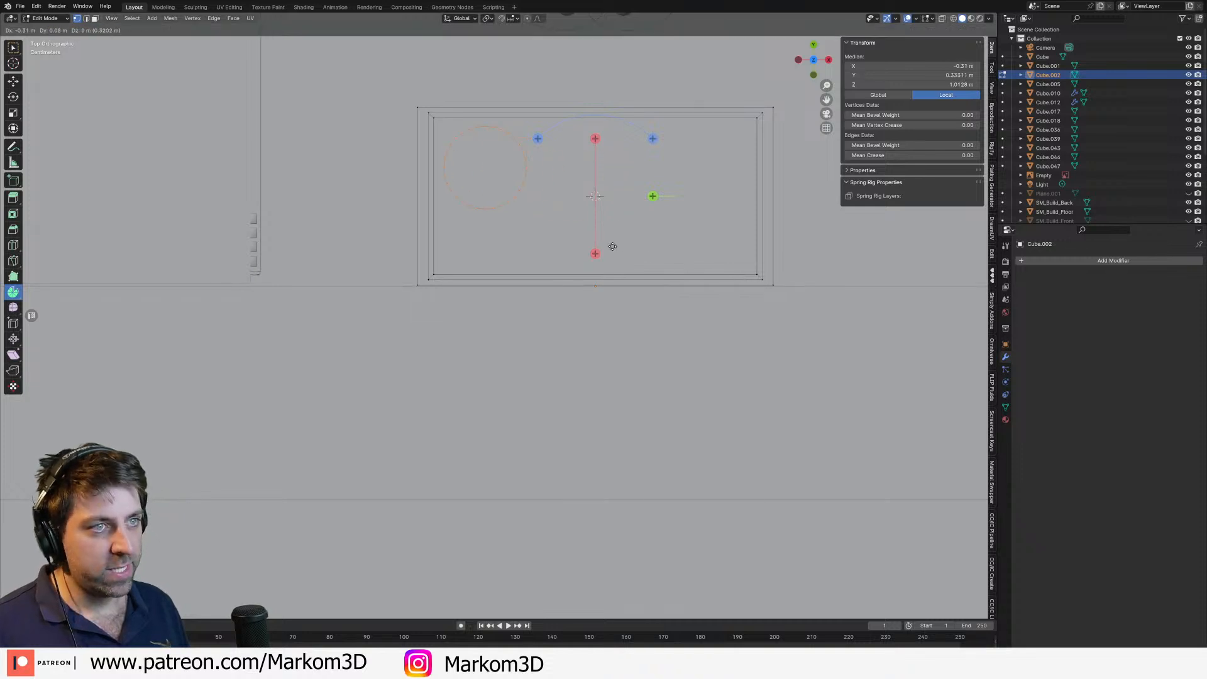
click(612, 245)
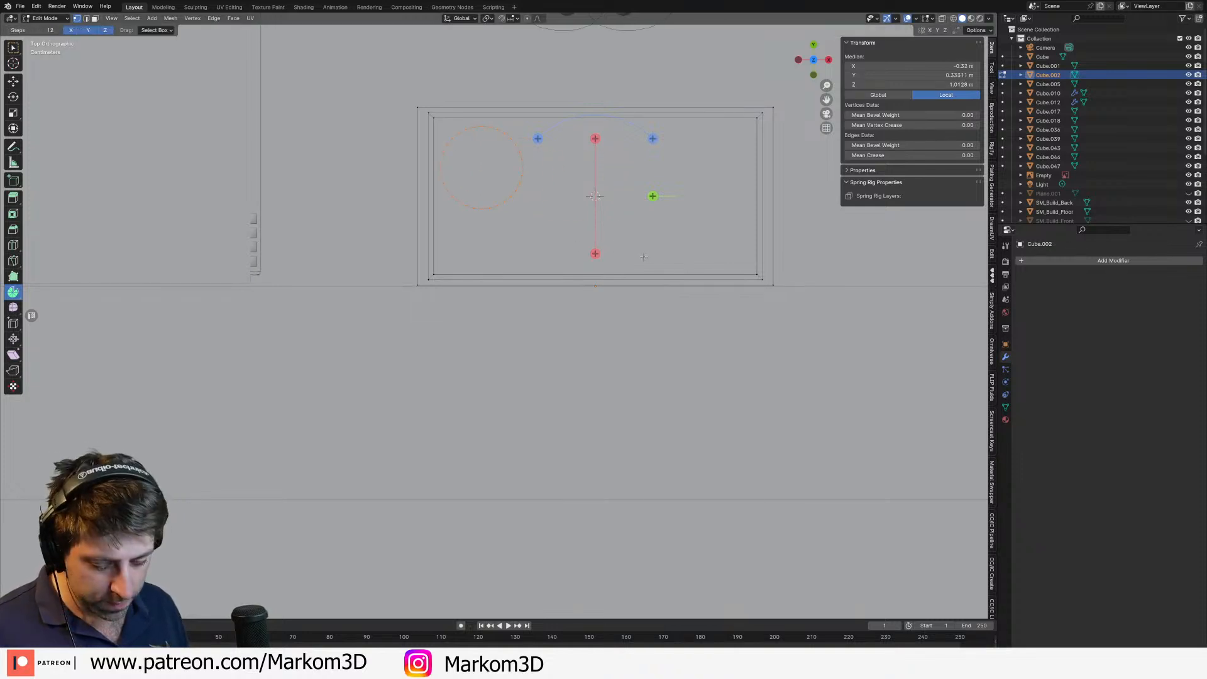
key(s)
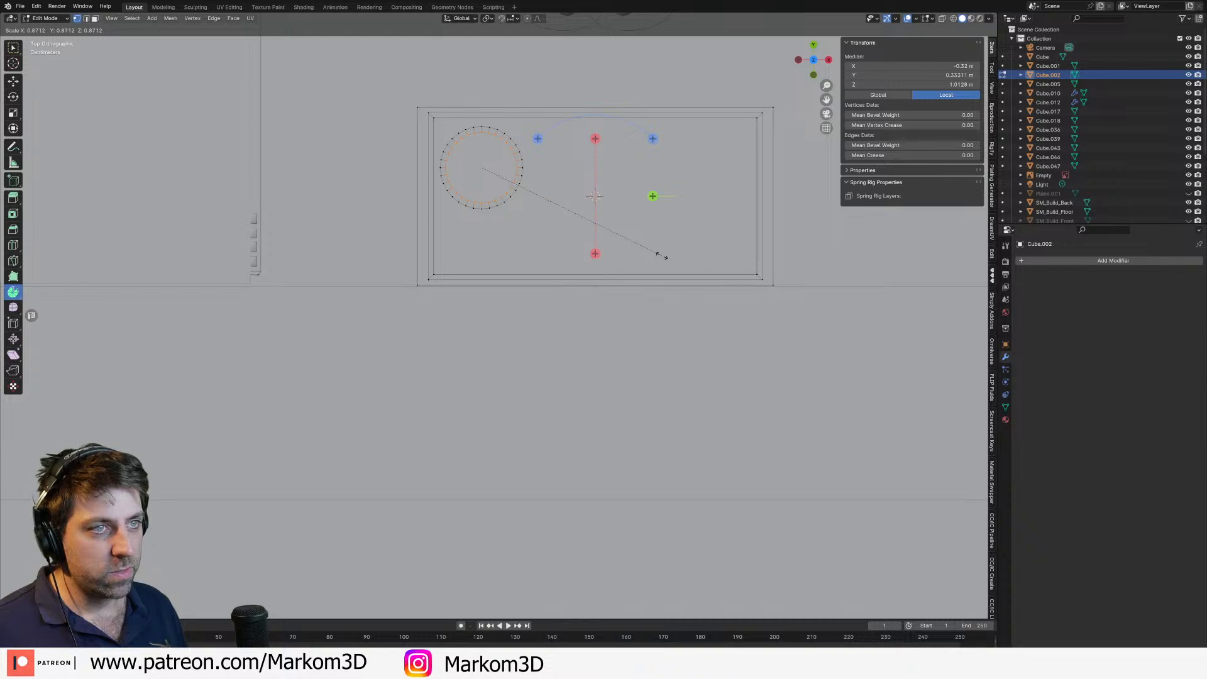
click(661, 256)
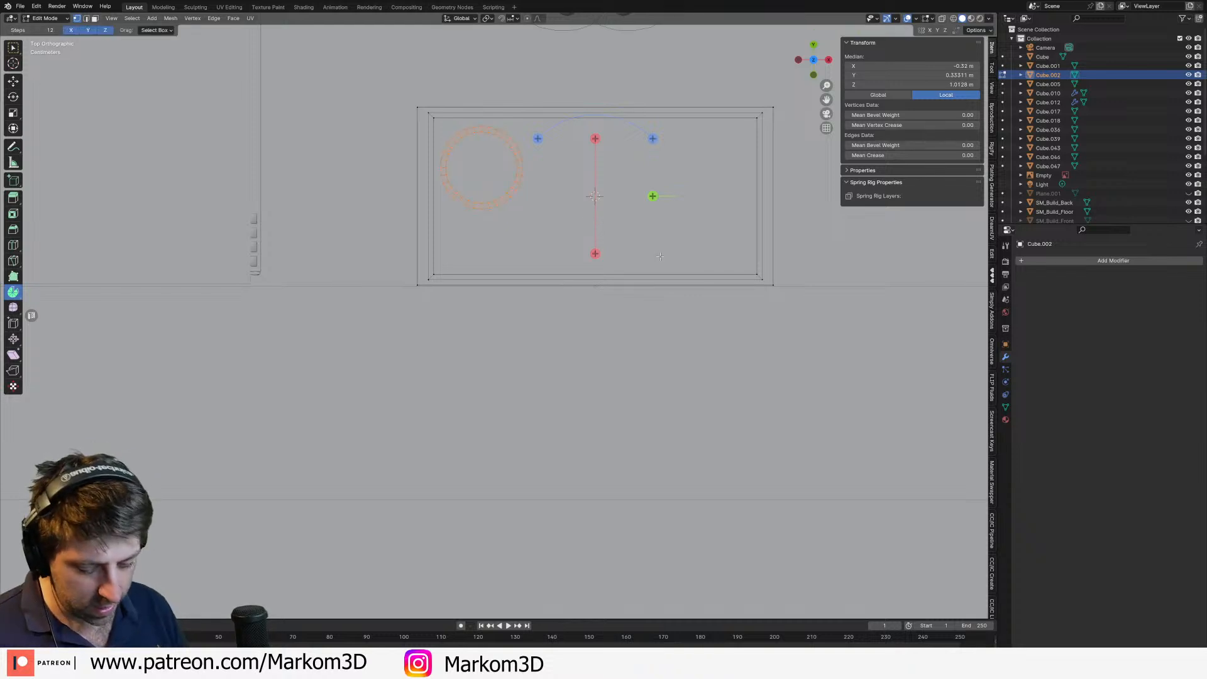
Step: Duplicate the ring's inner edge loop, scale it down, and extrude it inward to form a smaller concentric ring
key(3)
key(alt+a)
key(2)
alt+click(511, 187)
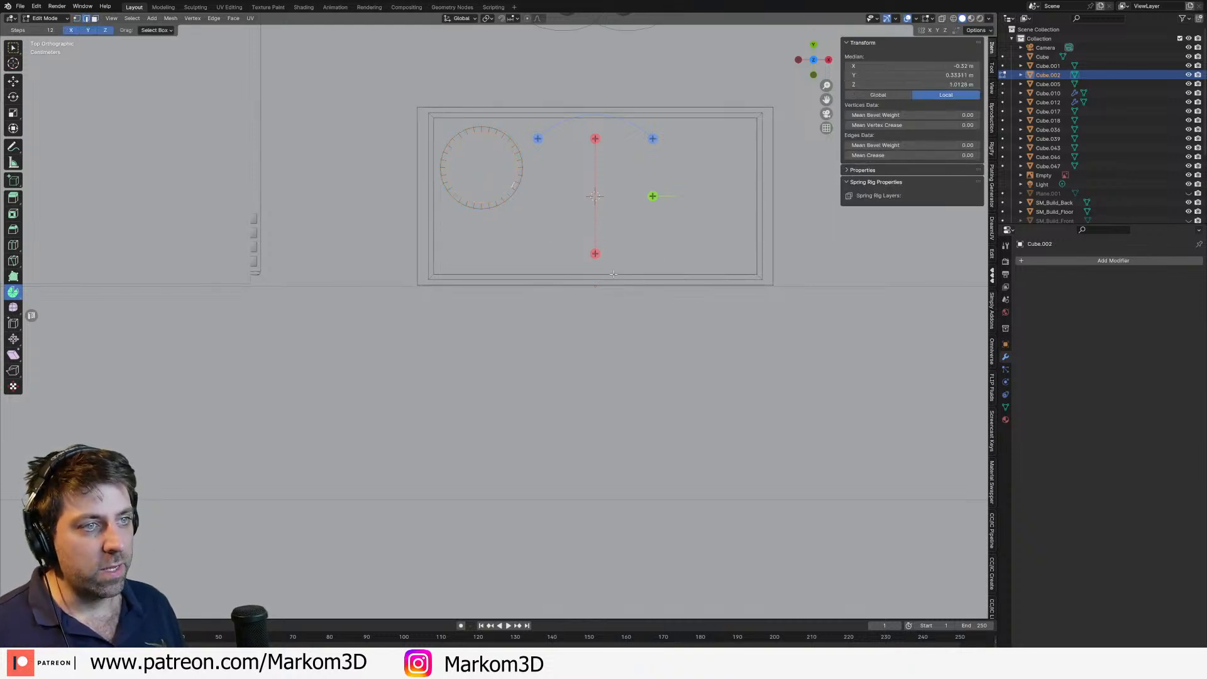
key(shift+d)
right_click(624, 277)
key(s)
click(596, 254)
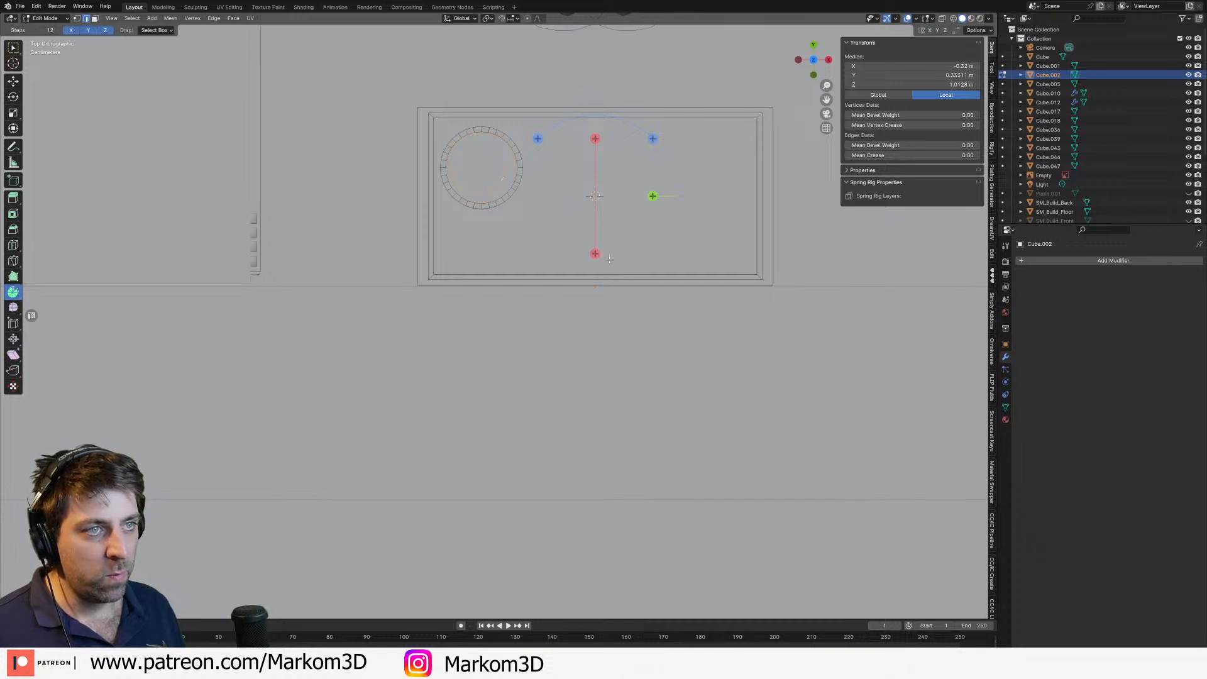
key(e)
right_click(636, 255)
key(Tab)
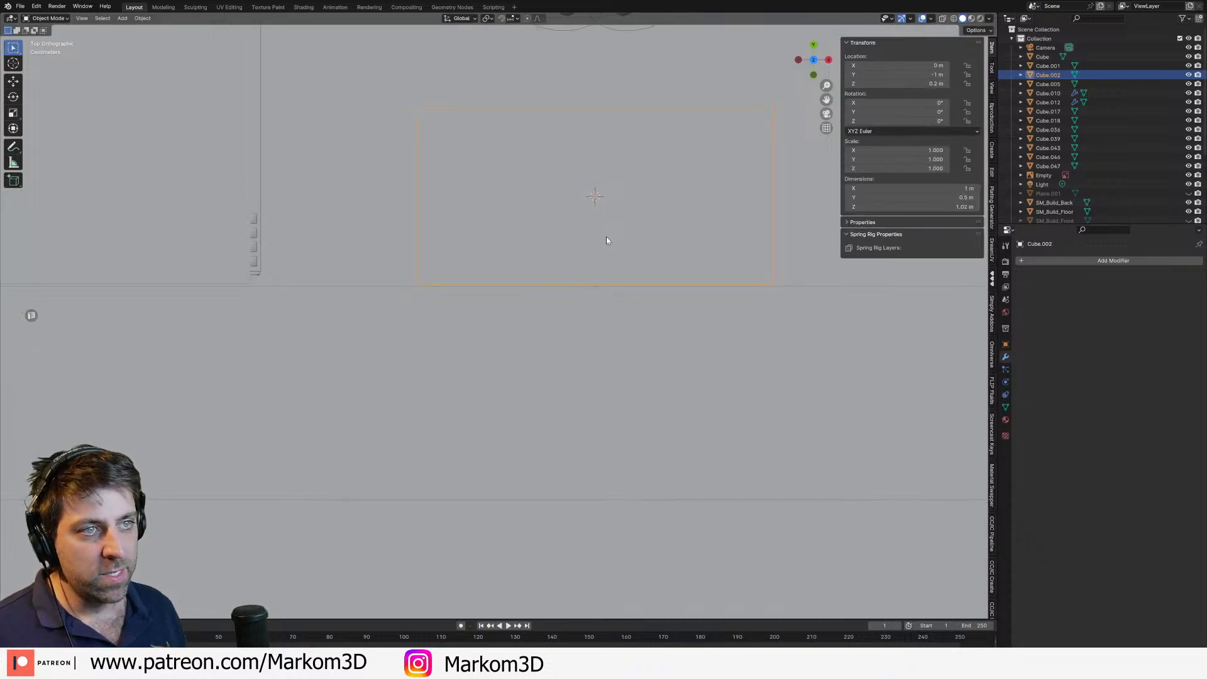
key(Tab)
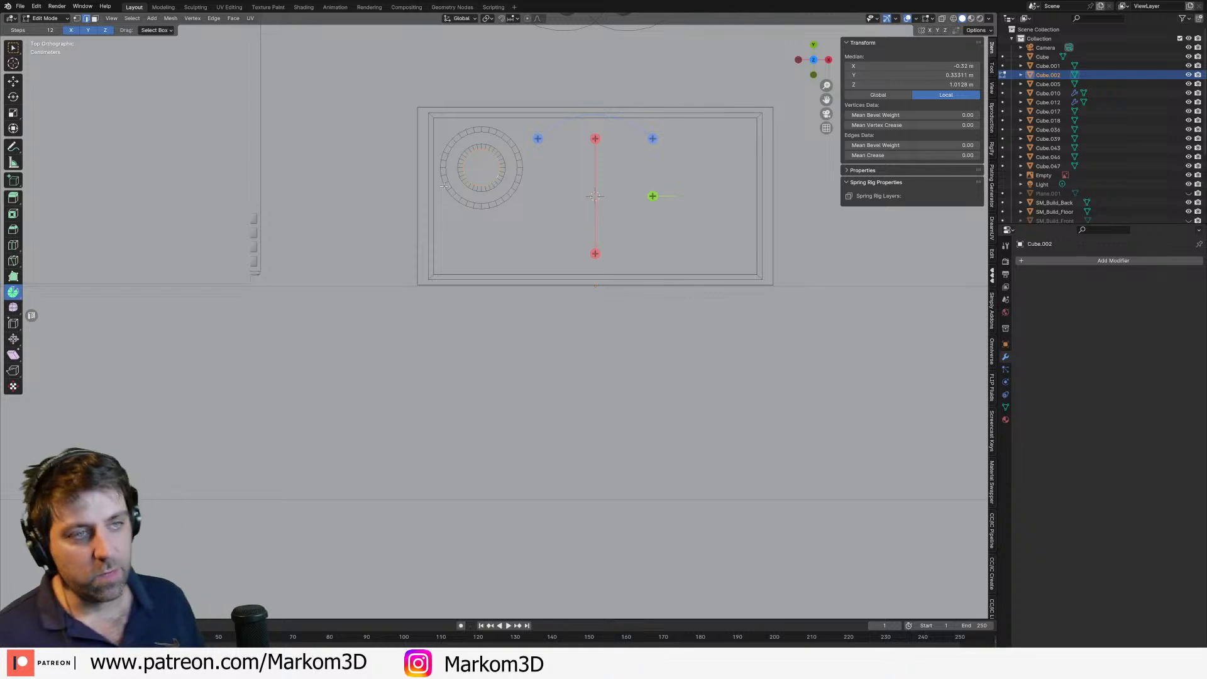
Step: Select all the linked geometry of both concentric rings
key(ctrl+l)
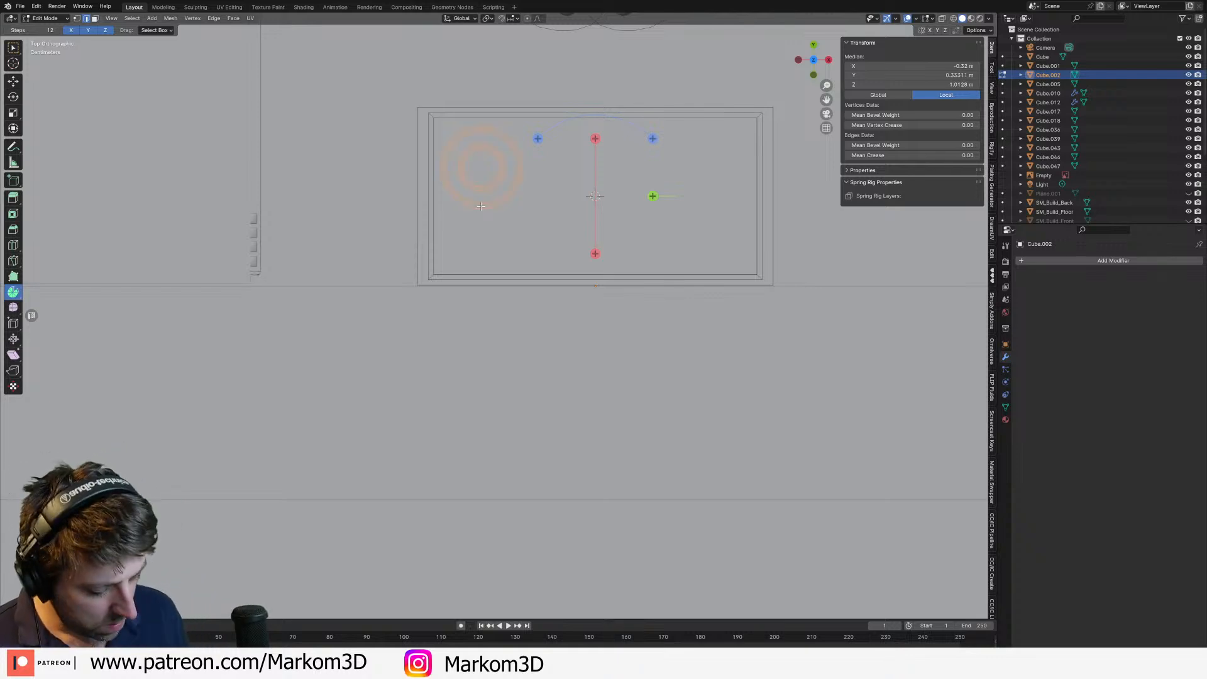
middle_drag(612, 277, 508, 222)
scroll(577, 266, up, 2)
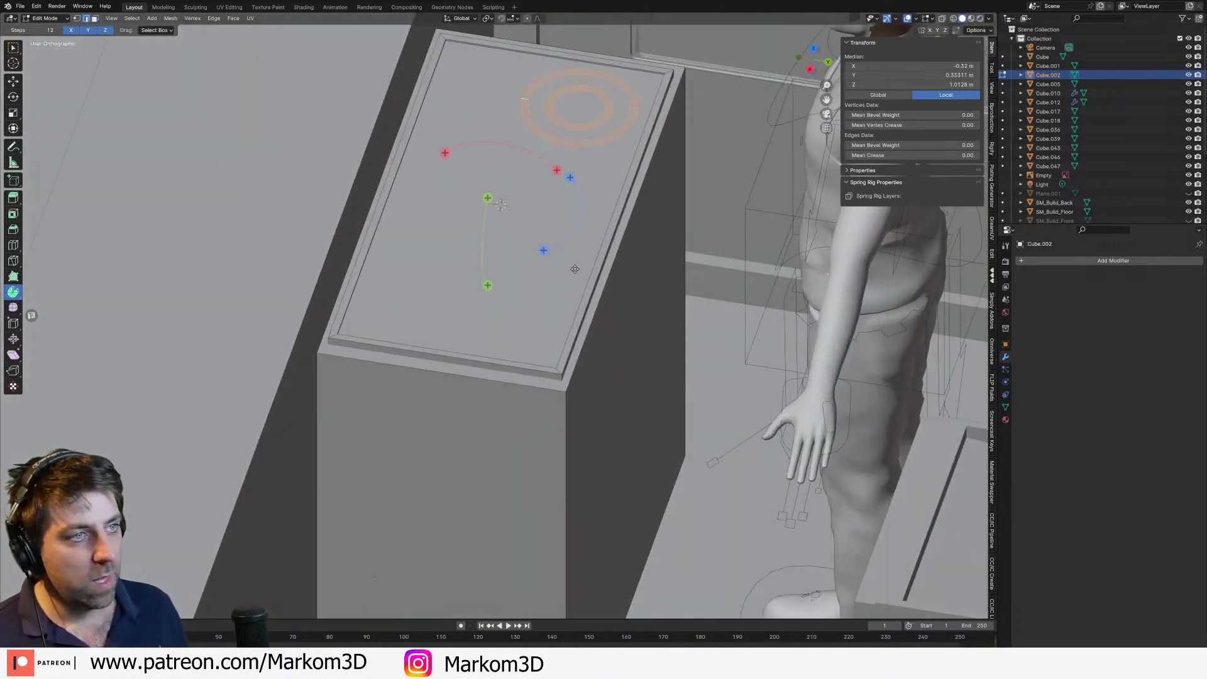
key(e)
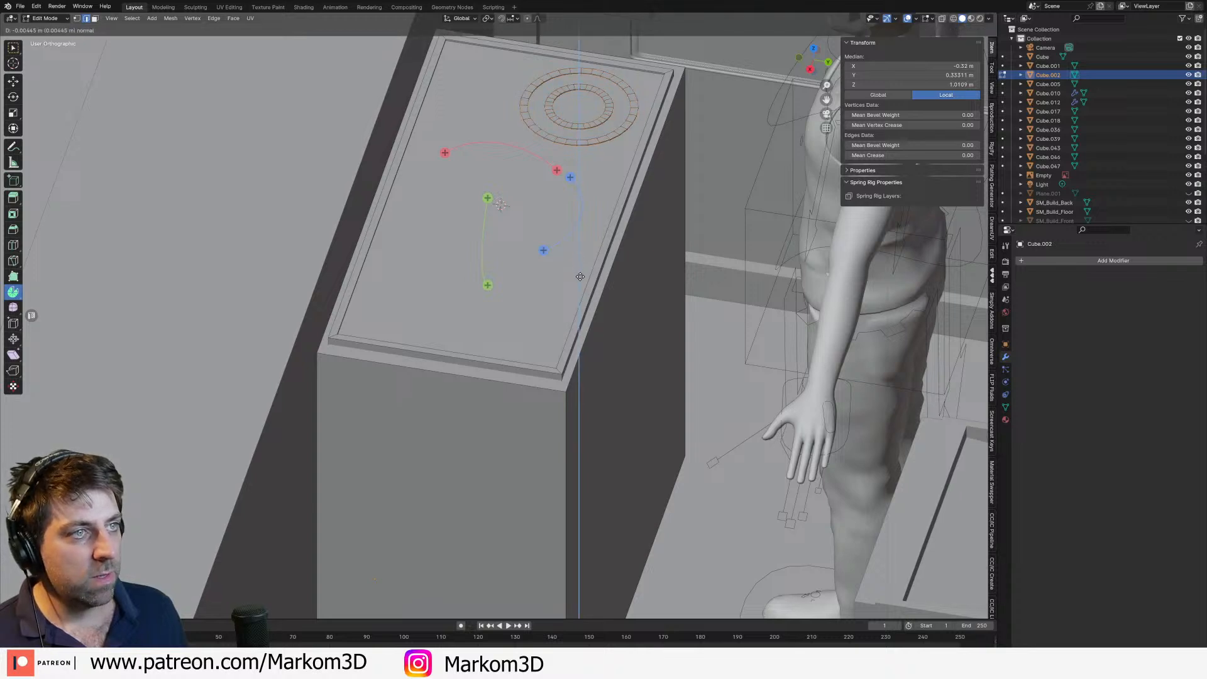
click(580, 286)
key(ctrl+i)
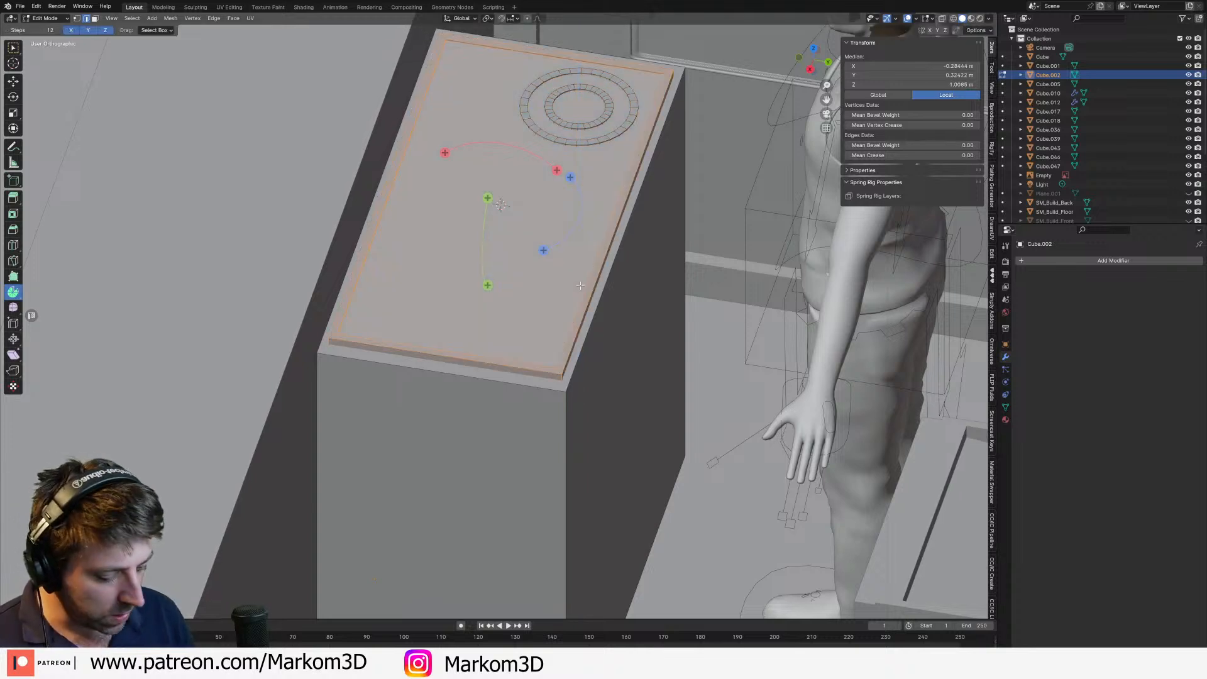
key(ctrl+z)
key(ctrl+z)
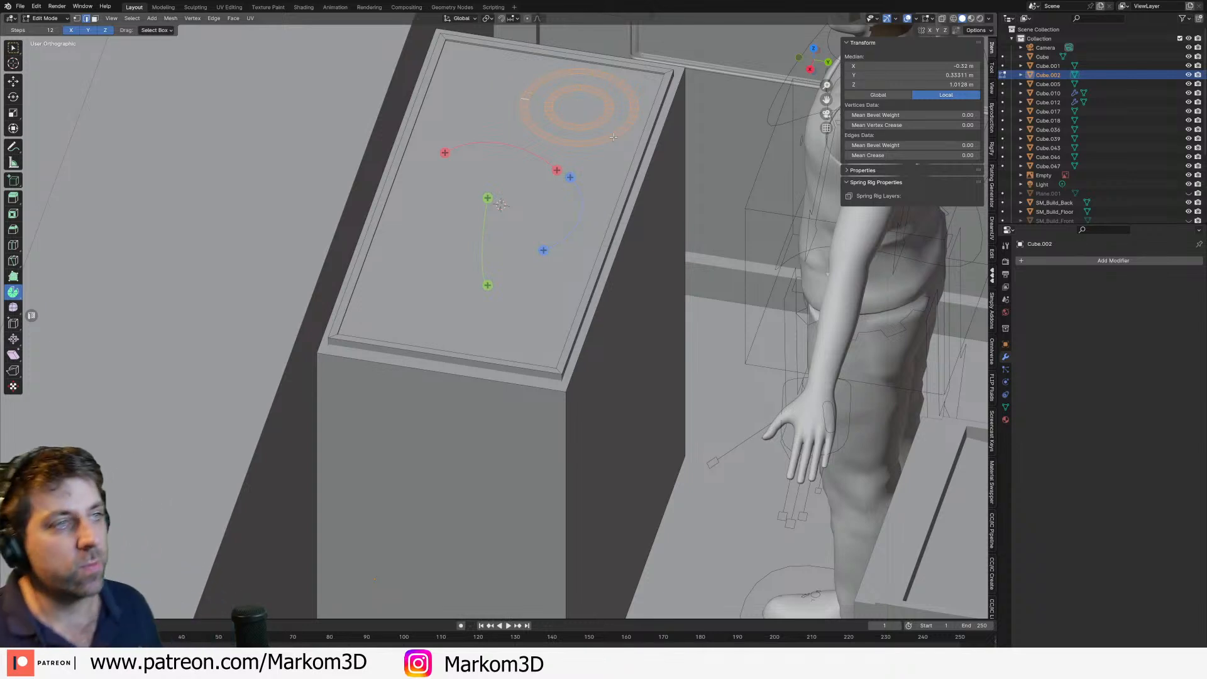
Step: Lower both rings about 0.005 m along Z using wireframe display, and return to solid shading
shift+middle_drag(614, 137, 630, 183)
key(z)
click(570, 174)
scroll(647, 187, up, 2)
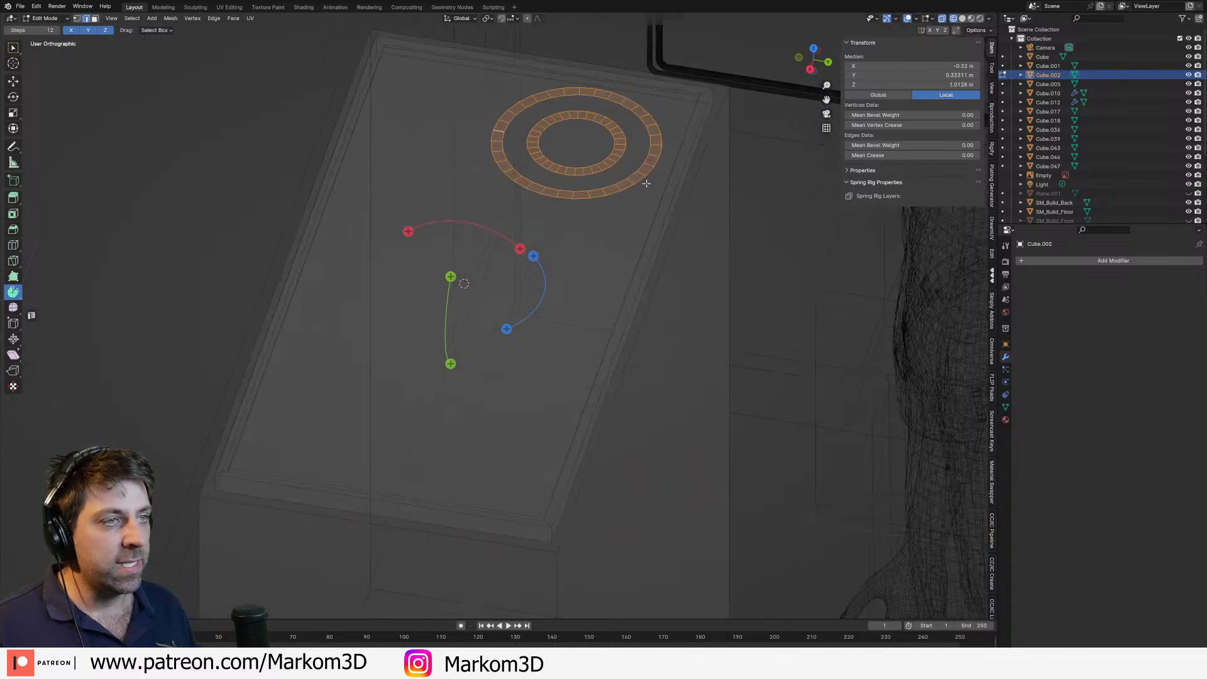
key(g)
key(z)
click(648, 195)
key(z)
click(697, 214)
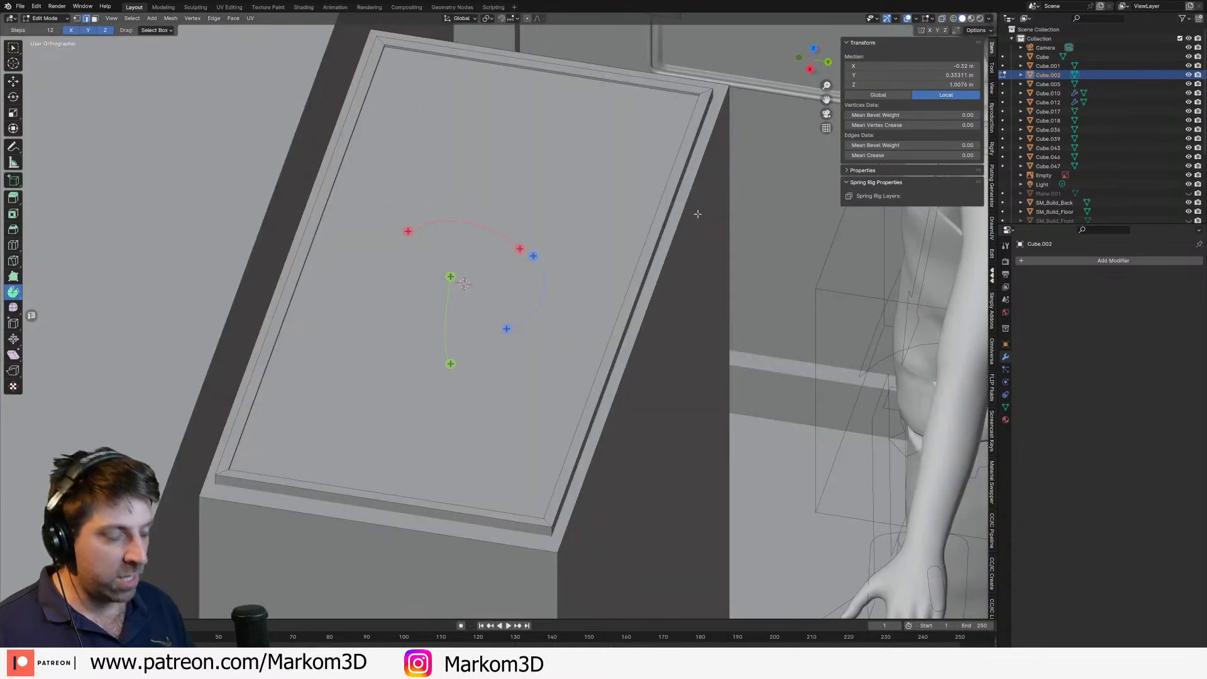
Step: Duplicate the concentric rings 0.32 m along X to the middle of the box's top in wireframe top view
key(KP_7)
key(z)
click(602, 214)
shift+middle_drag(673, 240, 493, 239)
scroll(493, 239, down, 3)
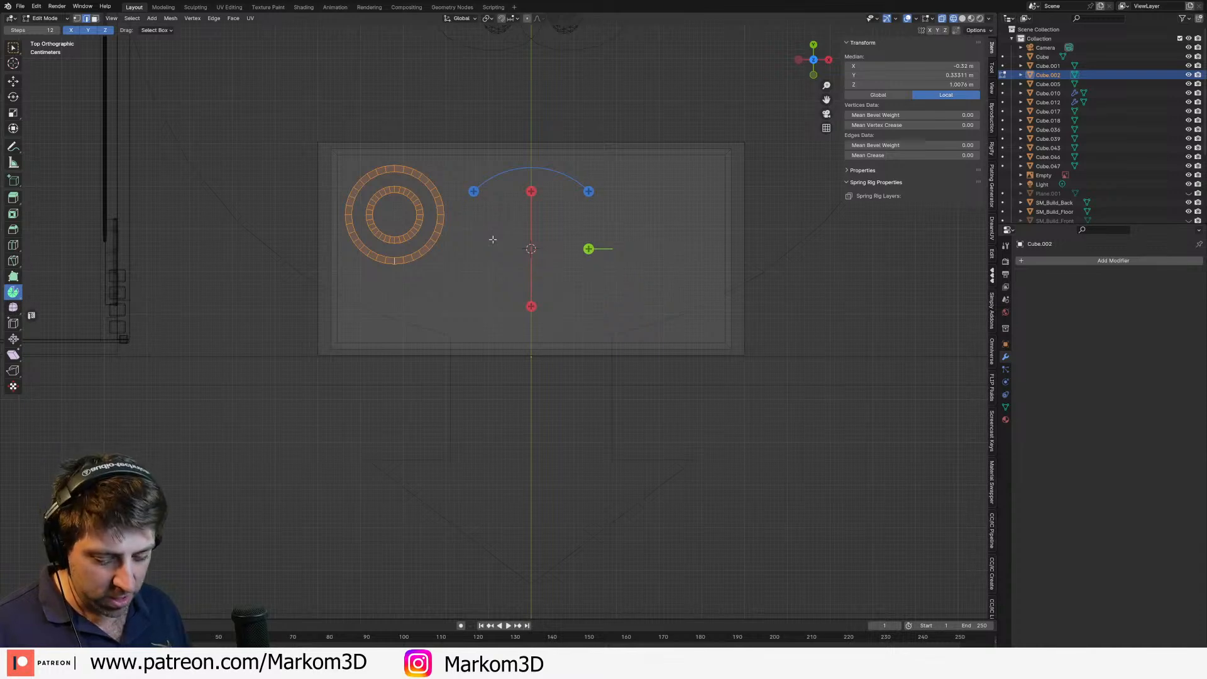
key(g)
key(y)
key(x)
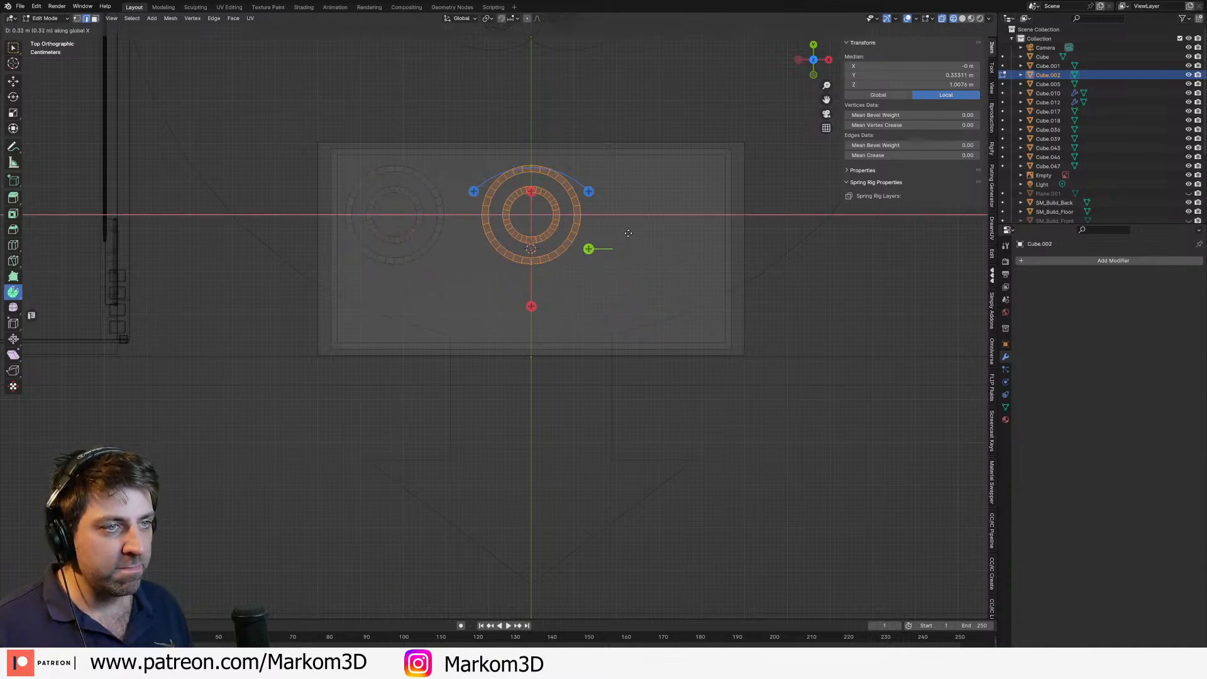
click(628, 233)
Step: Duplicate the middle pair of rings 0.31 m along X to form a third burner
key(g)
key(x)
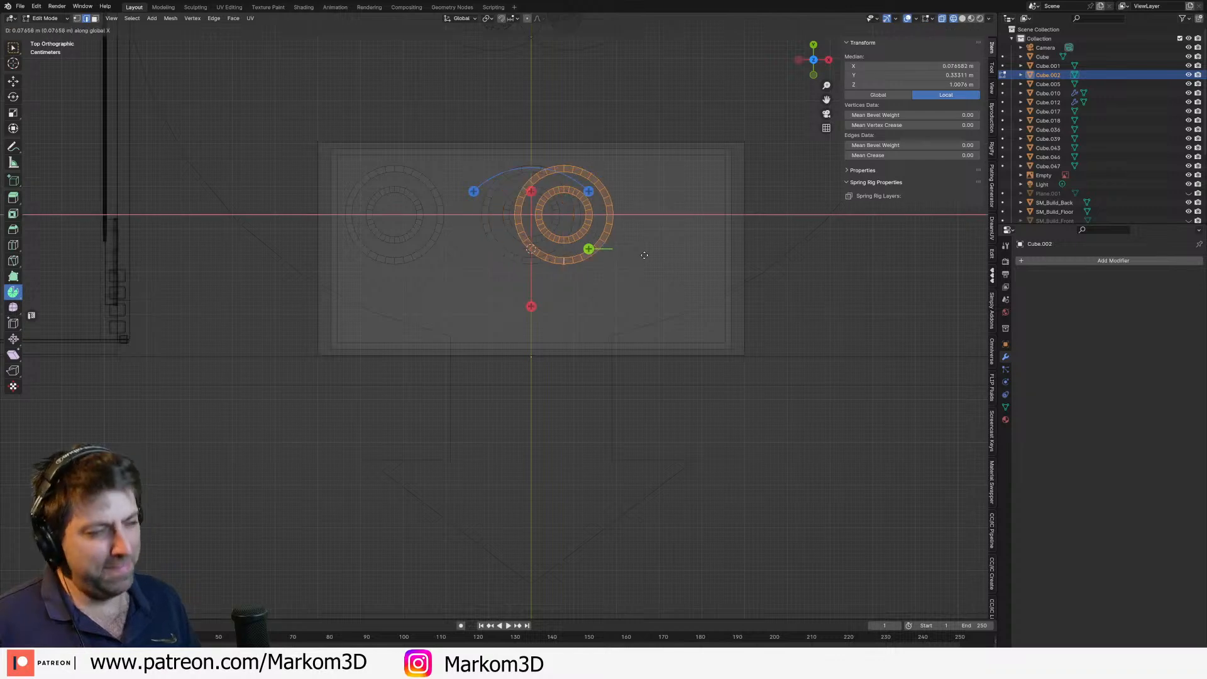
click(709, 255)
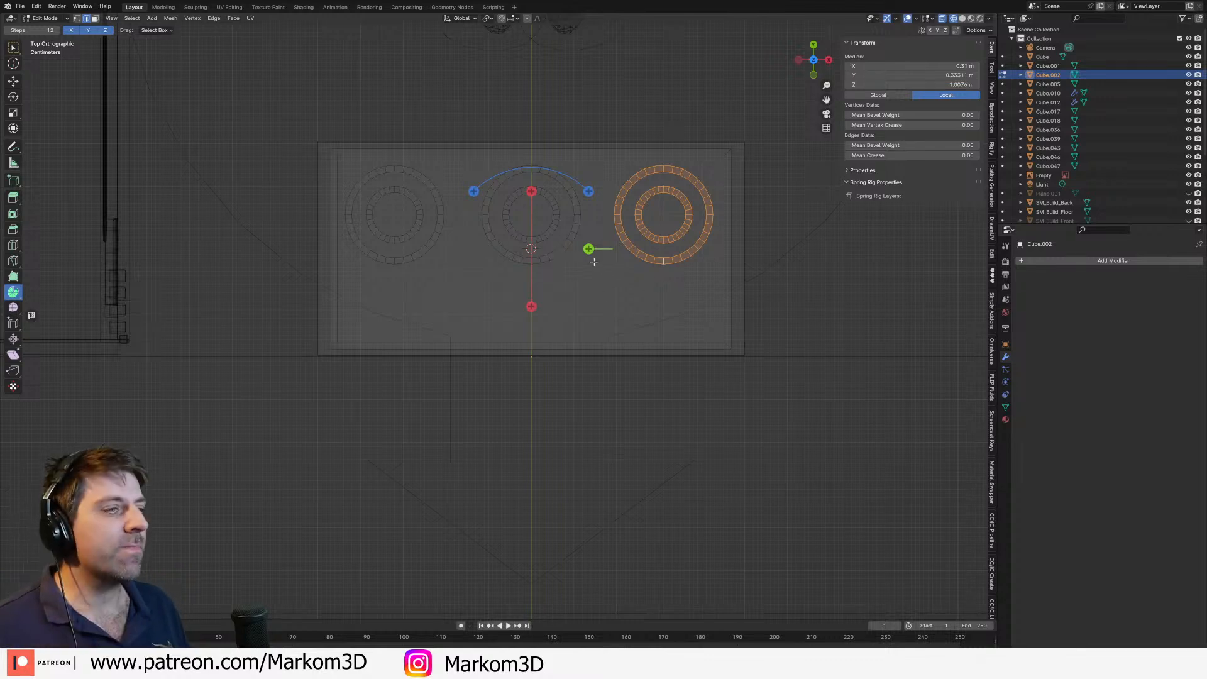
Step: Duplicate the inner ring of the third burner -0.21 m along Y as a separate small burner
click(667, 241)
key(l)
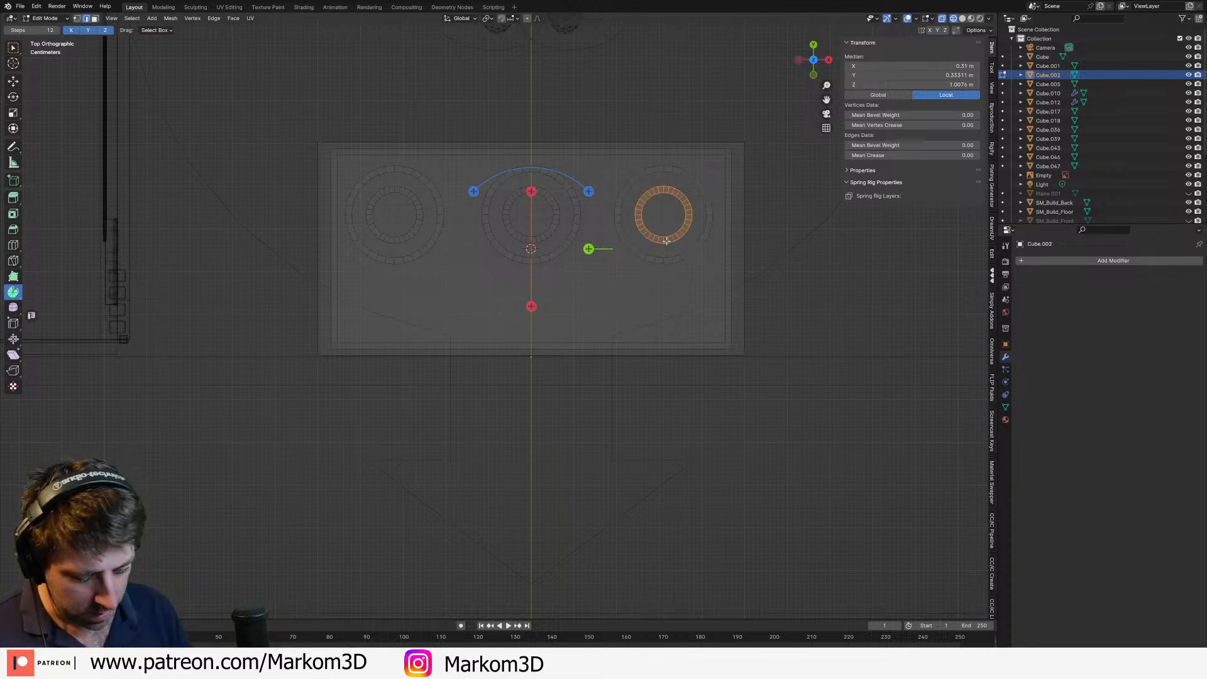
key(g)
key(y)
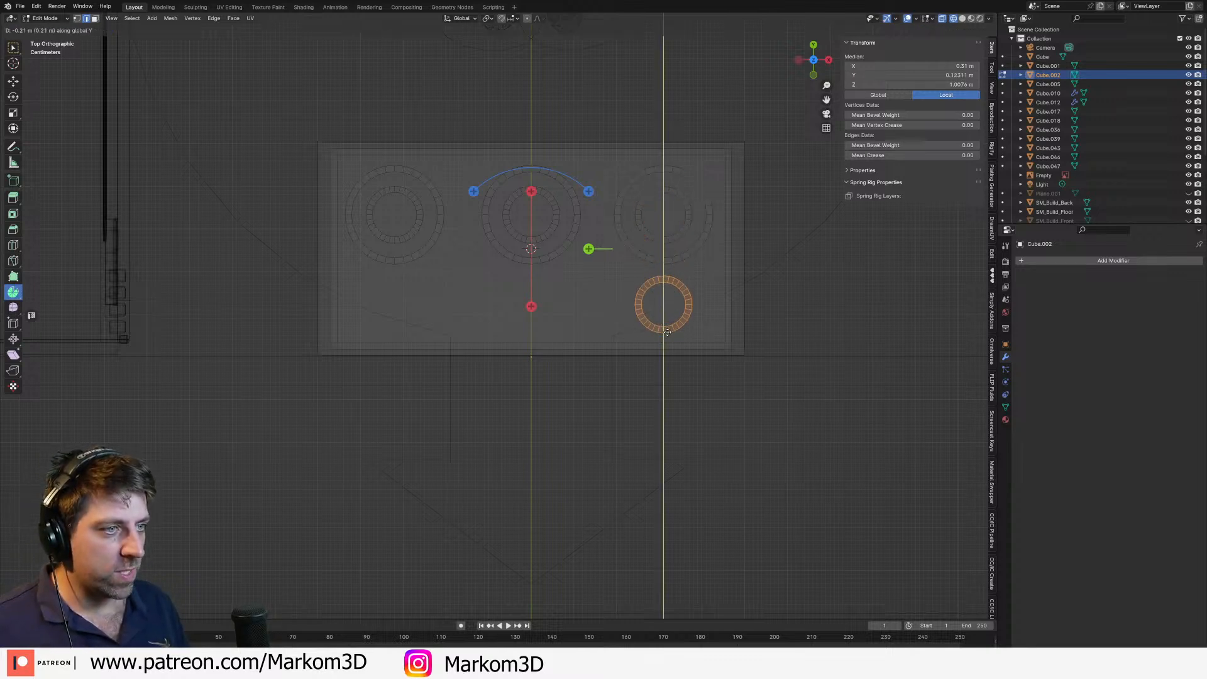
click(667, 332)
Step: Duplicate the small ring three times along X, by -0.18 m, about -0.26 m and -0.18 m, forming a row of four
key(g)
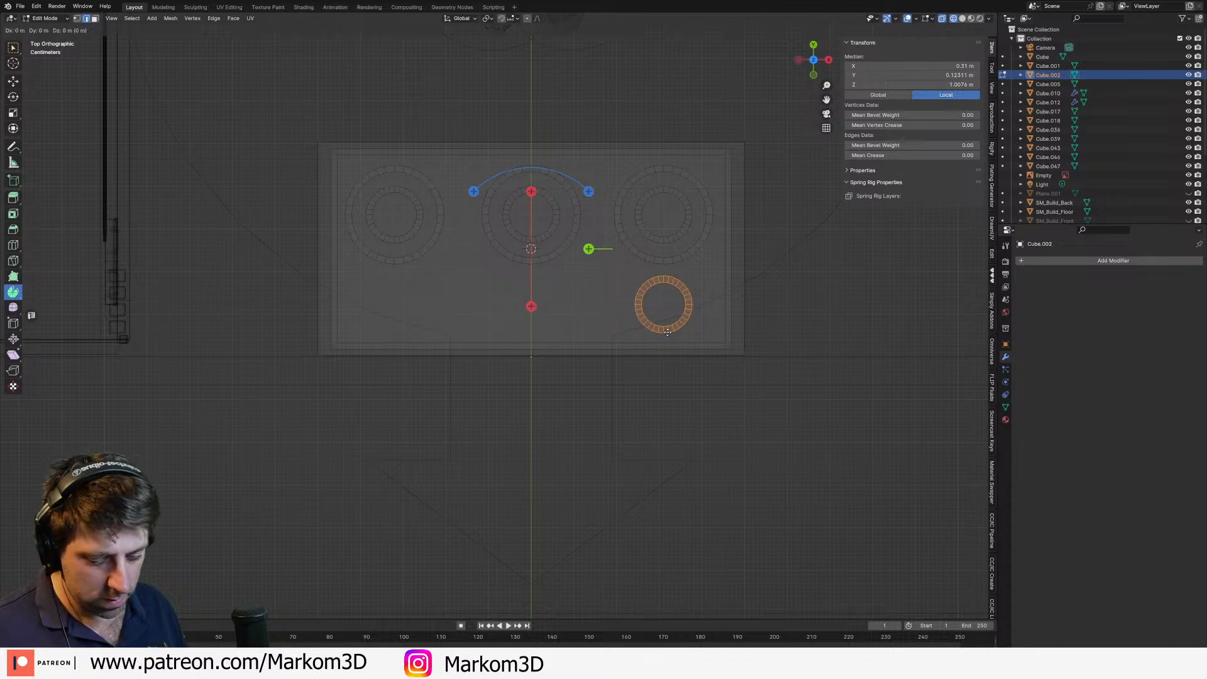
key(y)
key(x)
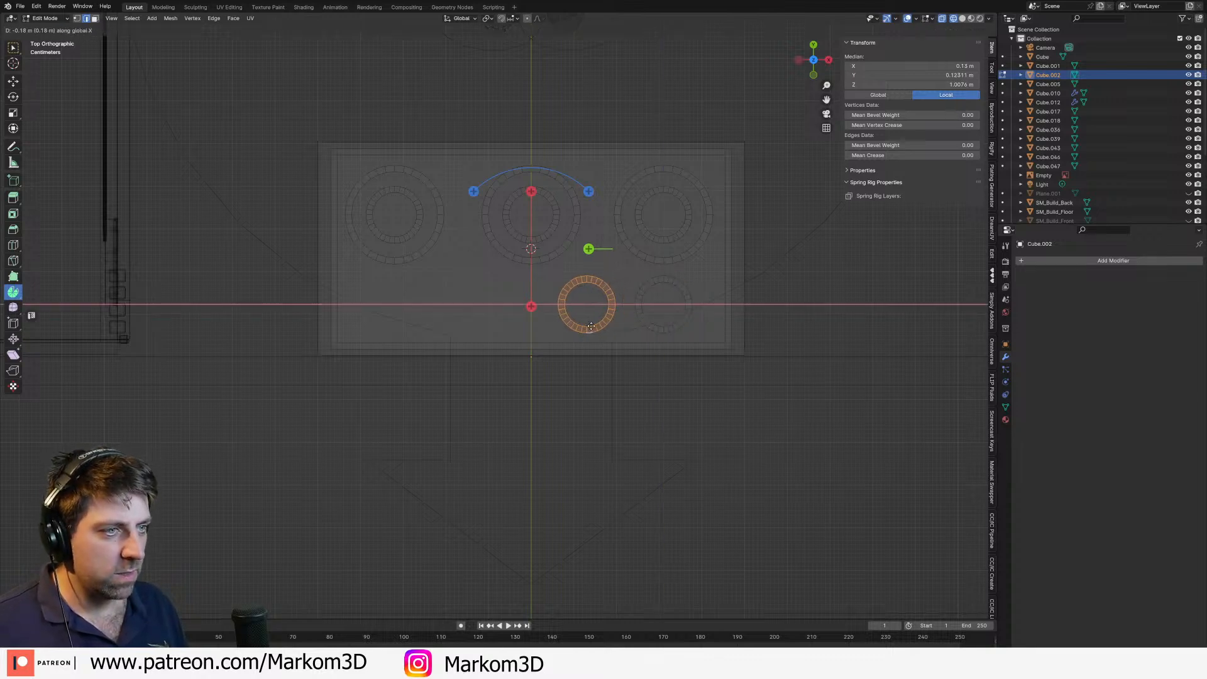
click(591, 327)
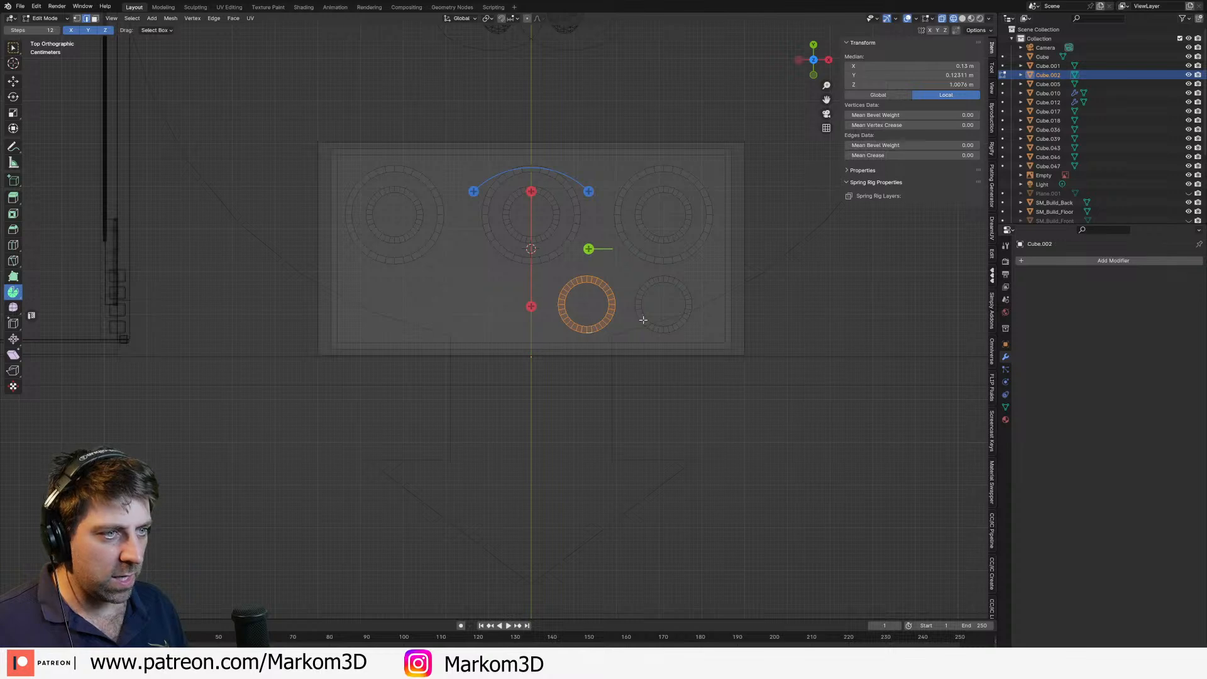
key(g)
key(x)
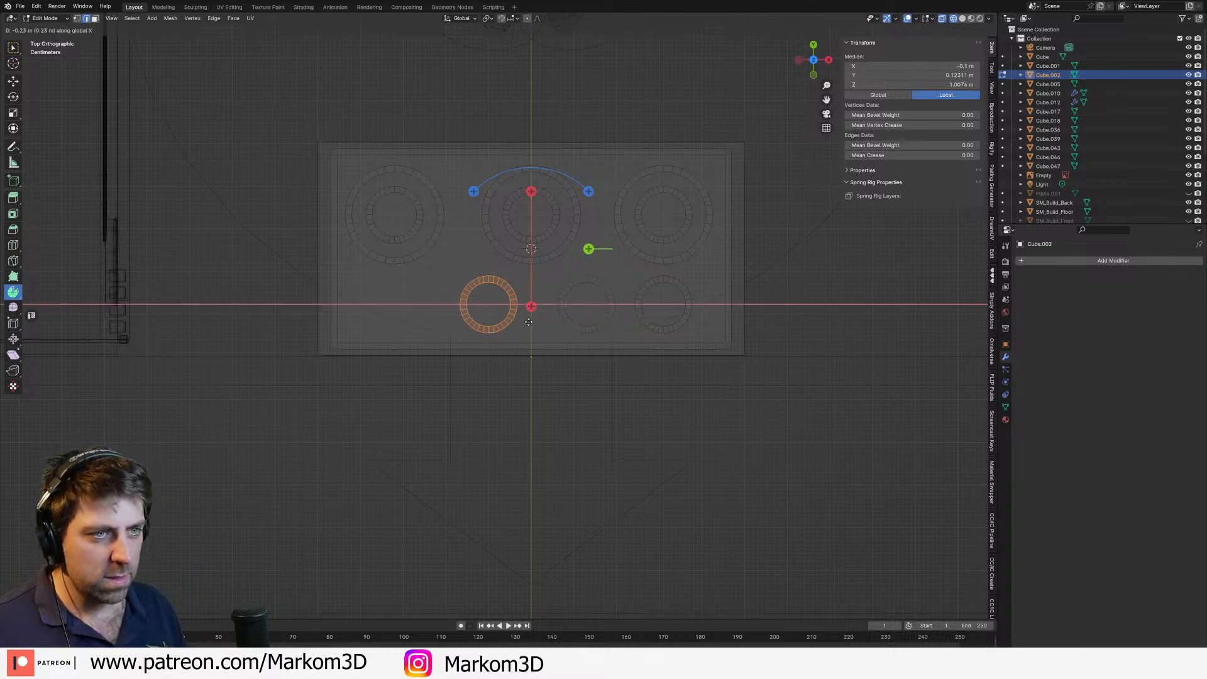
click(518, 322)
key(g)
key(x)
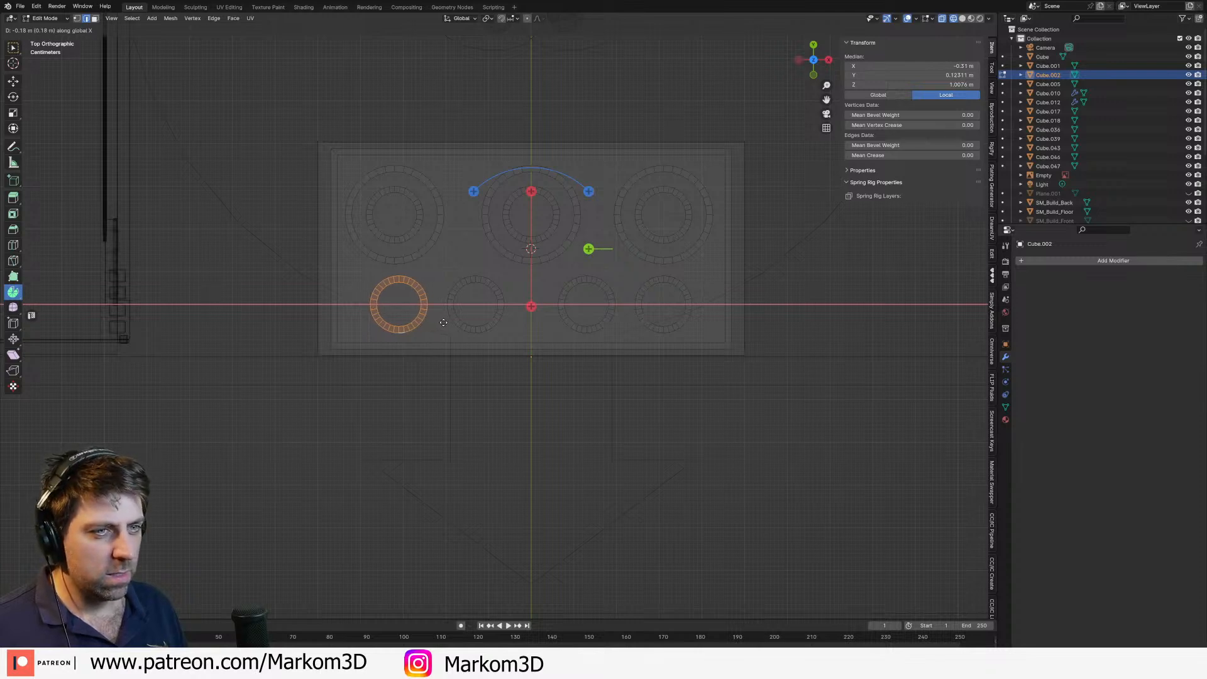
click(443, 322)
Step: Leave mesh editing and review the burner layout on the stove's top from an angled view in solid shading
scroll(528, 342, down, 6)
key(z)
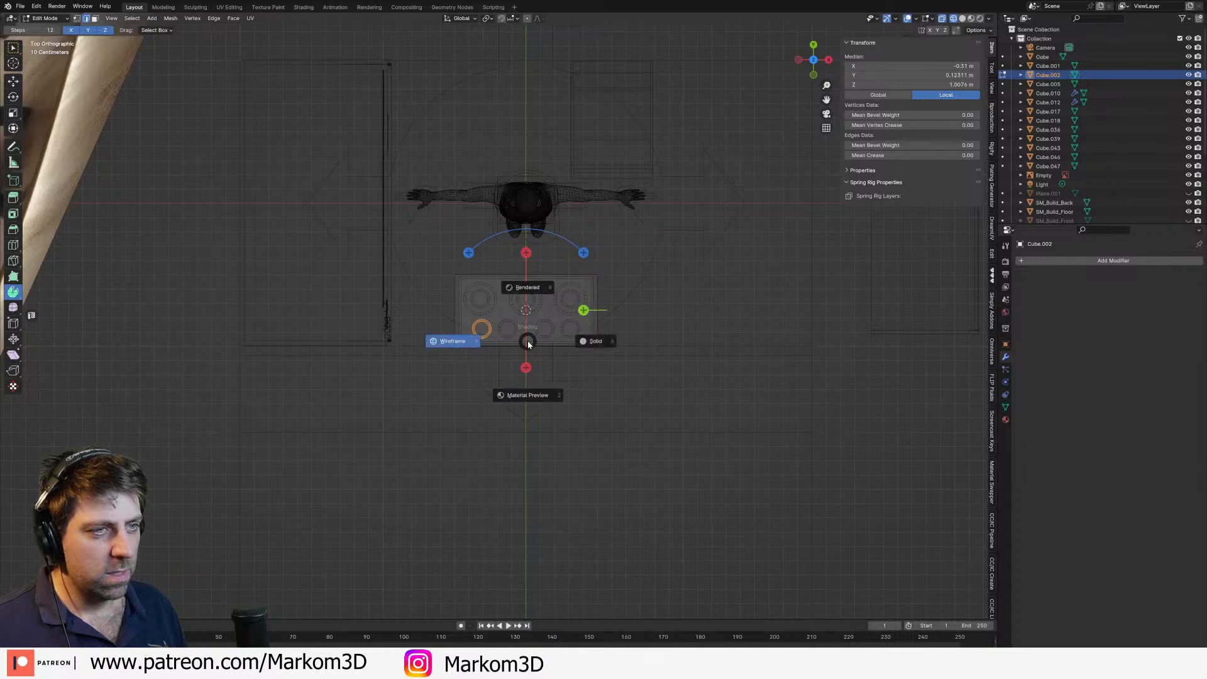
click(591, 342)
middle_drag(591, 342, 471, 296)
scroll(471, 296, up, 2)
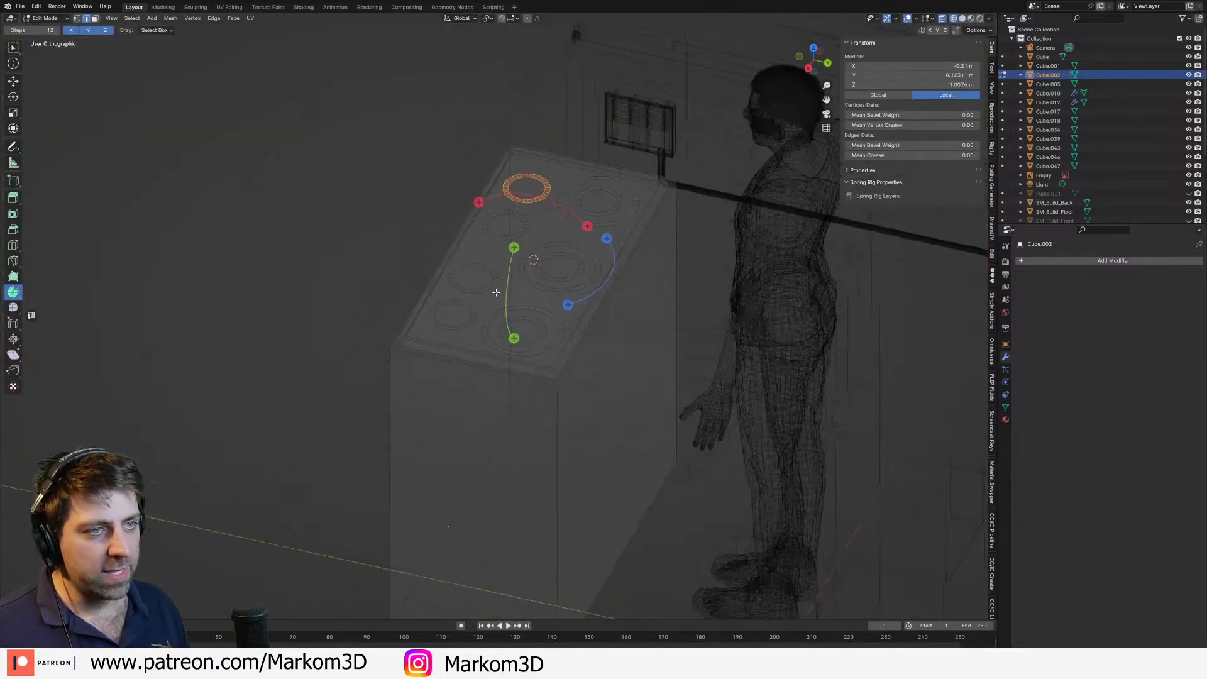
scroll(496, 293, up, 2)
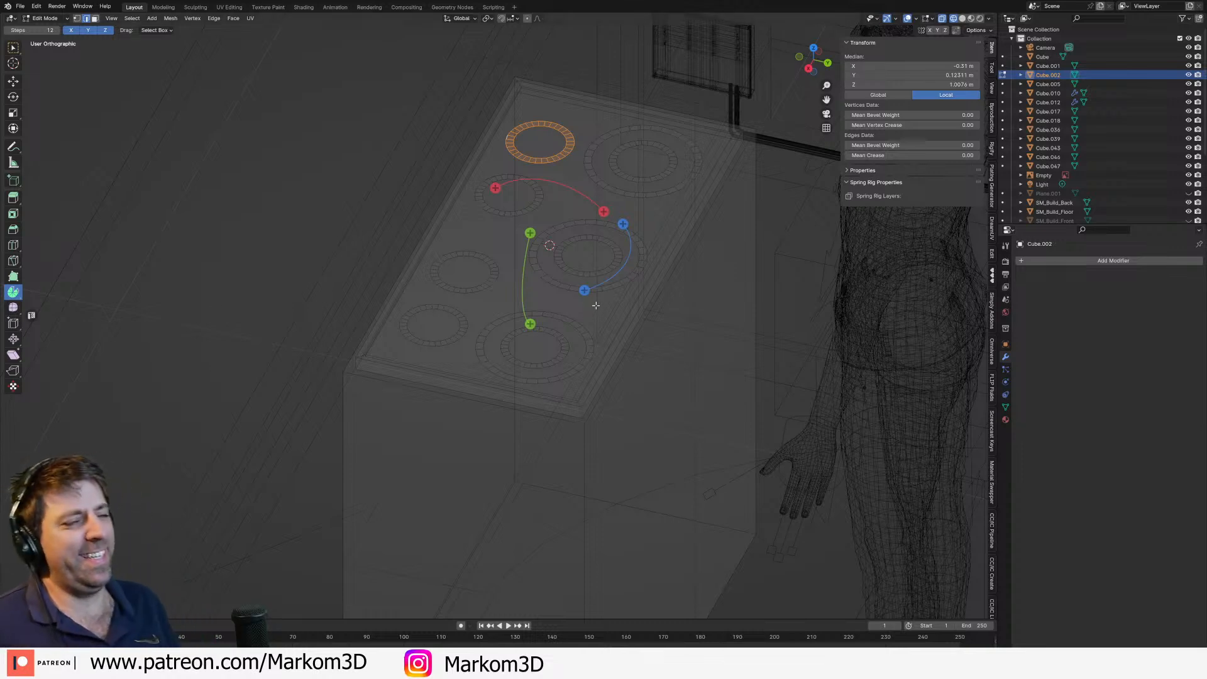
scroll(596, 304, down, 2)
middle_drag(598, 305, 595, 321)
key(Tab)
scroll(576, 368, down, 2)
scroll(576, 370, down, 3)
key(z)
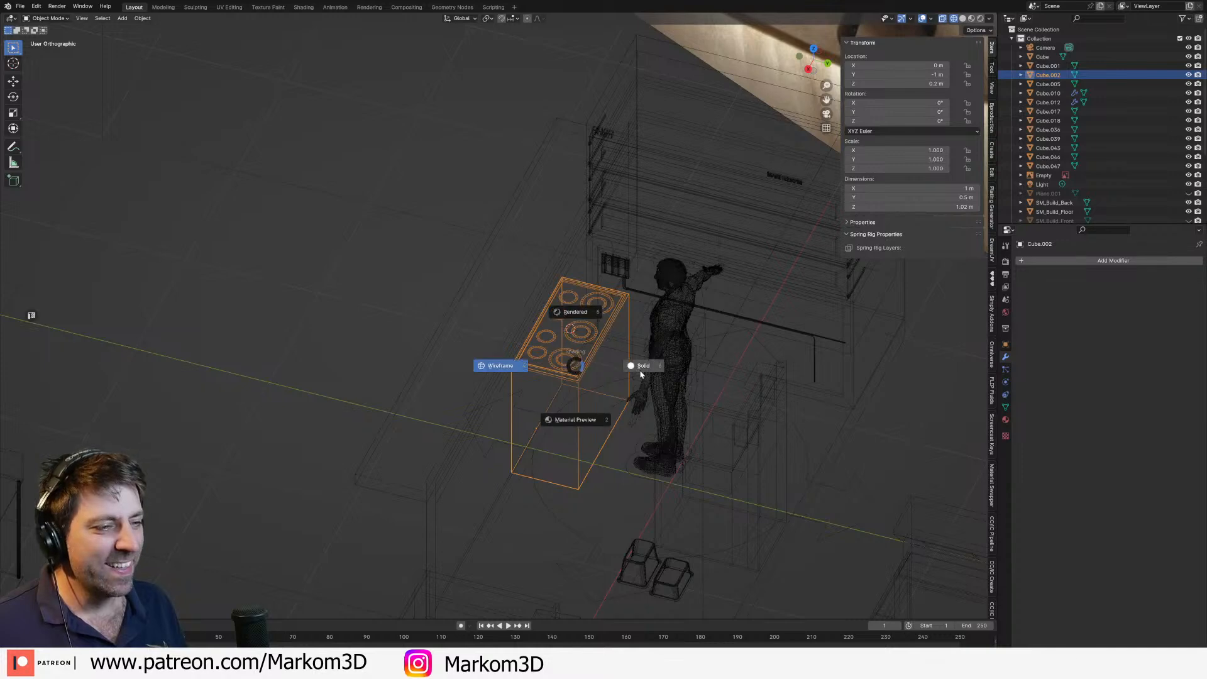
click(639, 371)
middle_drag(556, 420, 603, 402)
scroll(541, 398, up, 4)
Step: Raise the box's bottom face about 0.99 m along Z to just under the burner top using wireframe display, and return to solid shading
key(Tab)
scroll(603, 394, up, 2)
key(z)
click(538, 398)
key(3)
click(580, 540)
click(581, 542)
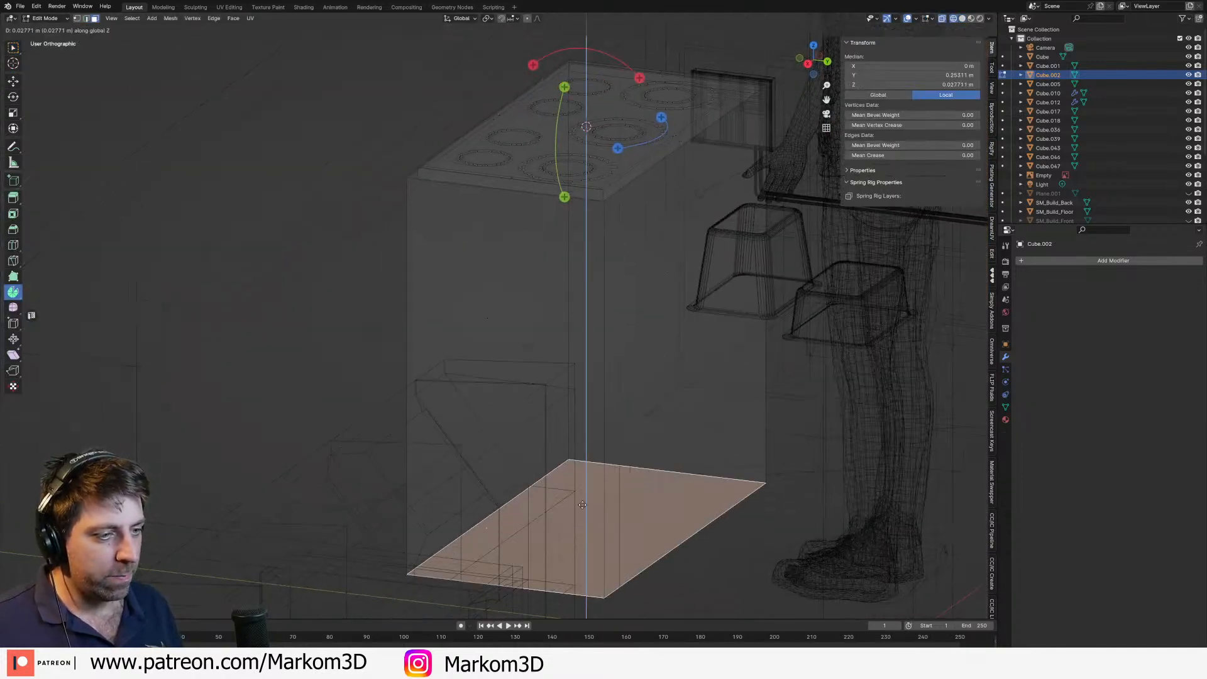
key(g)
key(z)
click(557, 139)
key(z)
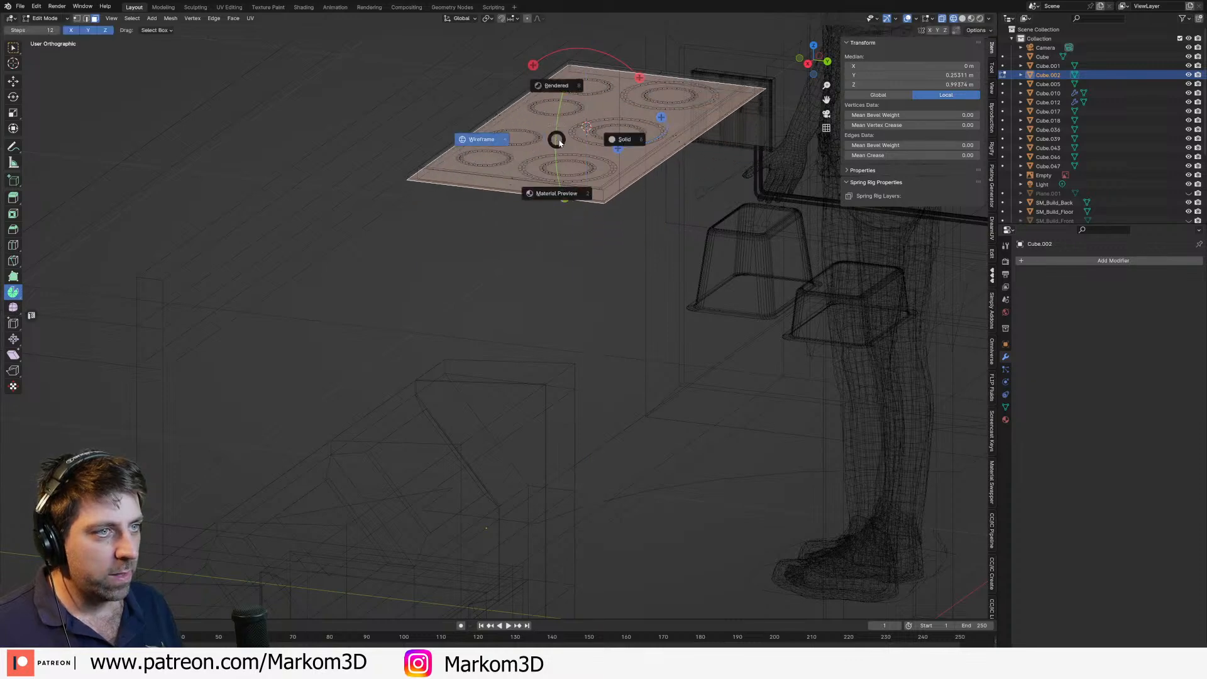
click(621, 140)
Step: Inset the underside face of the thin top slab about 0.015 m and extrude it down about 0.79 m as the stove body
key(Tab)
scroll(614, 191, down, 4)
middle_drag(614, 191, 656, 303)
key(Tab)
scroll(616, 290, up, 3)
key(i)
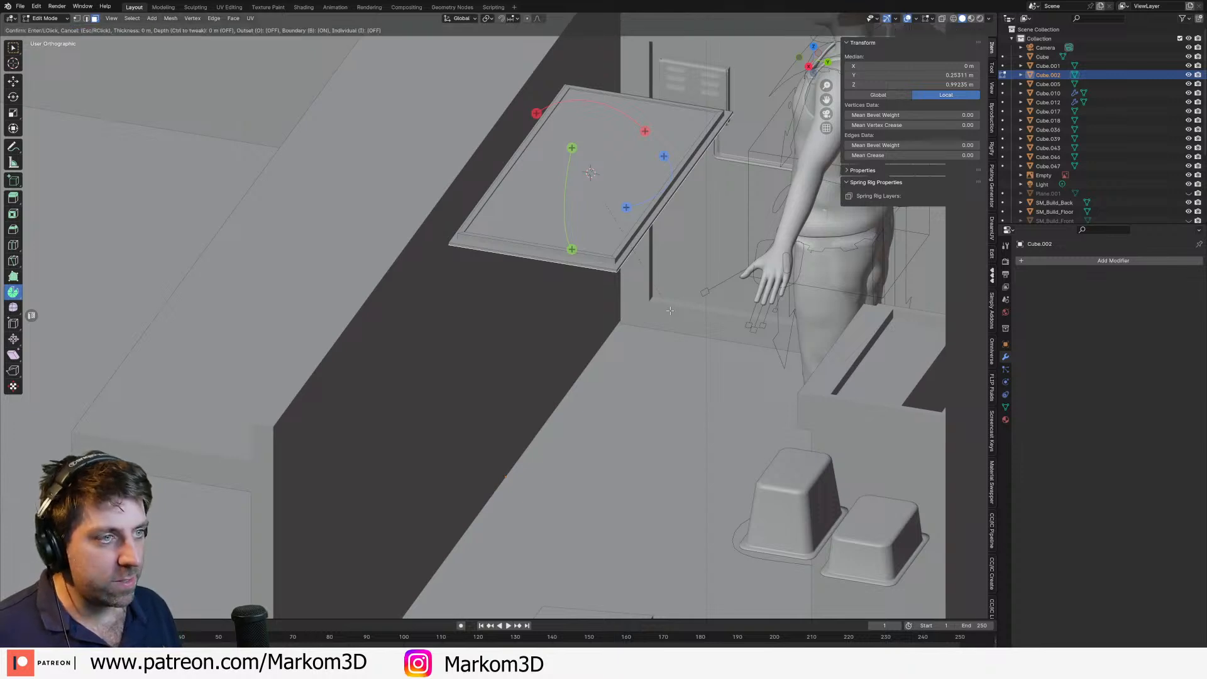
click(667, 310)
key(e)
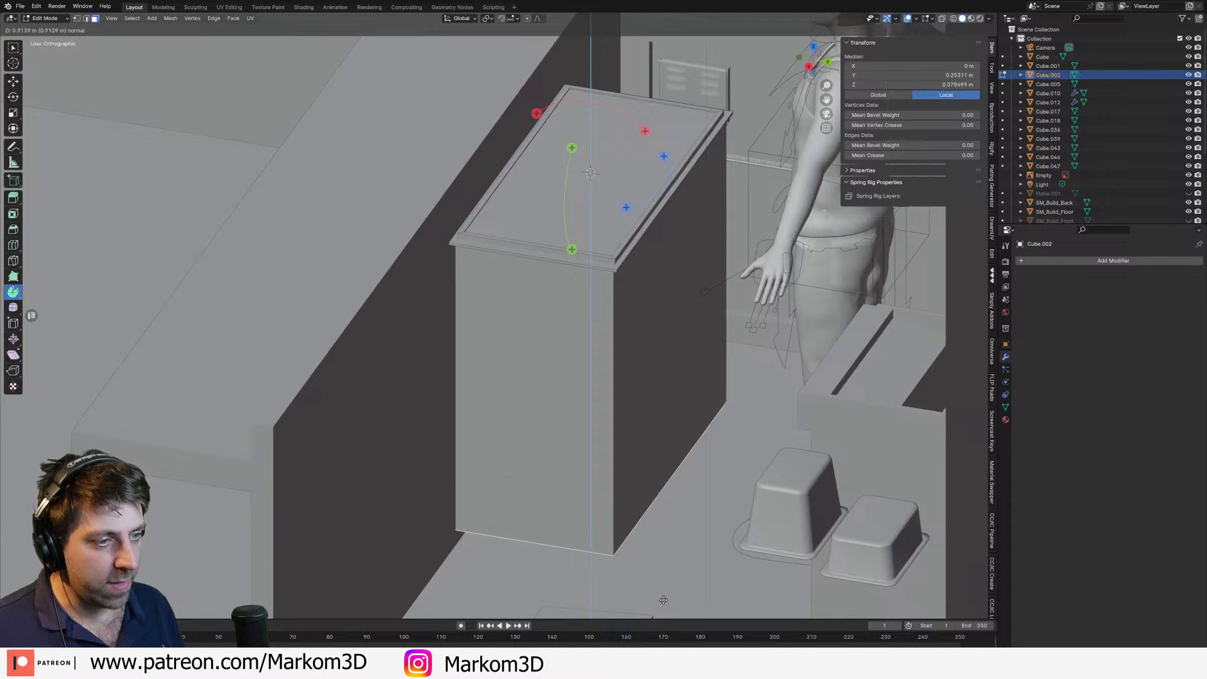
click(610, 457)
Step: Select the stove body's four side faces using wireframe display, and try insetting them together in solid shading
middle_drag(610, 456, 540, 359)
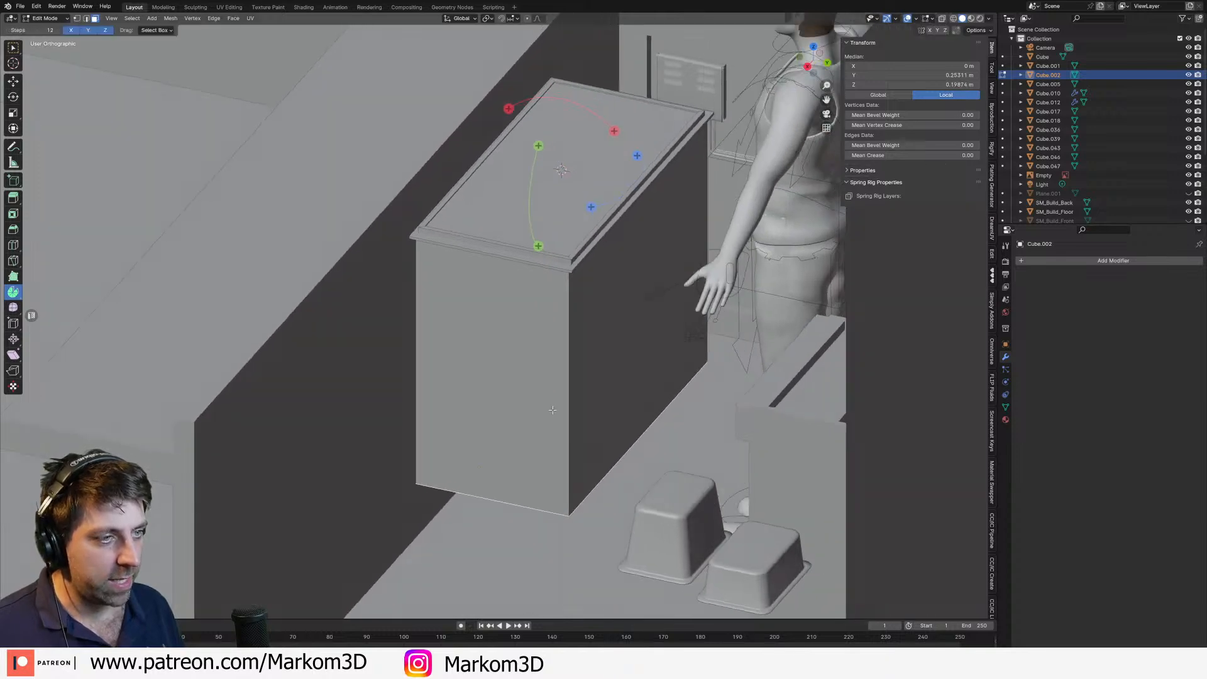
click(563, 362)
shift+click(613, 336)
key(z)
click(553, 332)
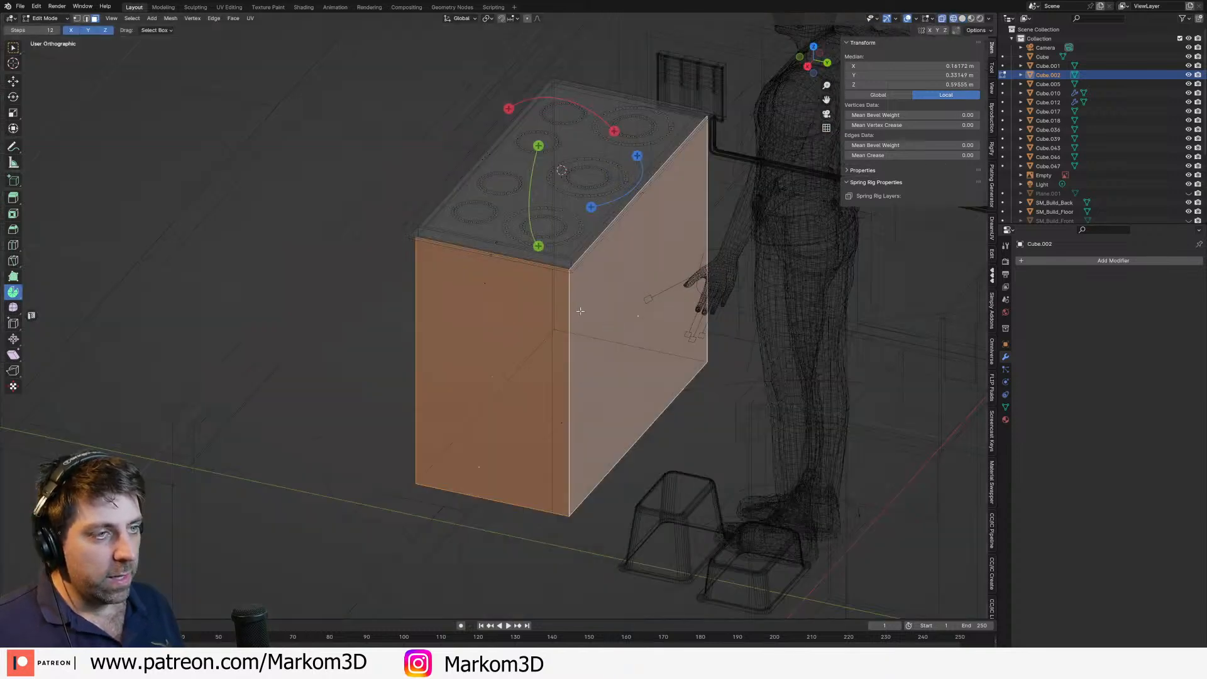
middle_drag(579, 313, 586, 301)
shift+click(622, 233)
key(z)
click(671, 363)
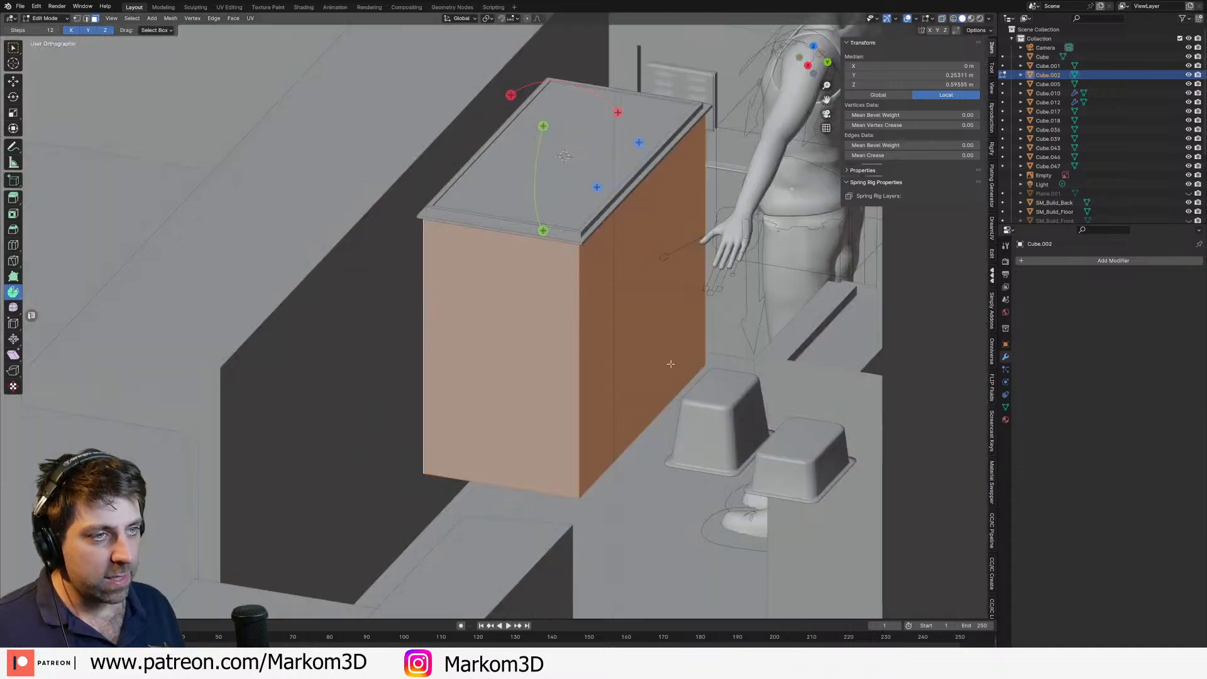
key(i)
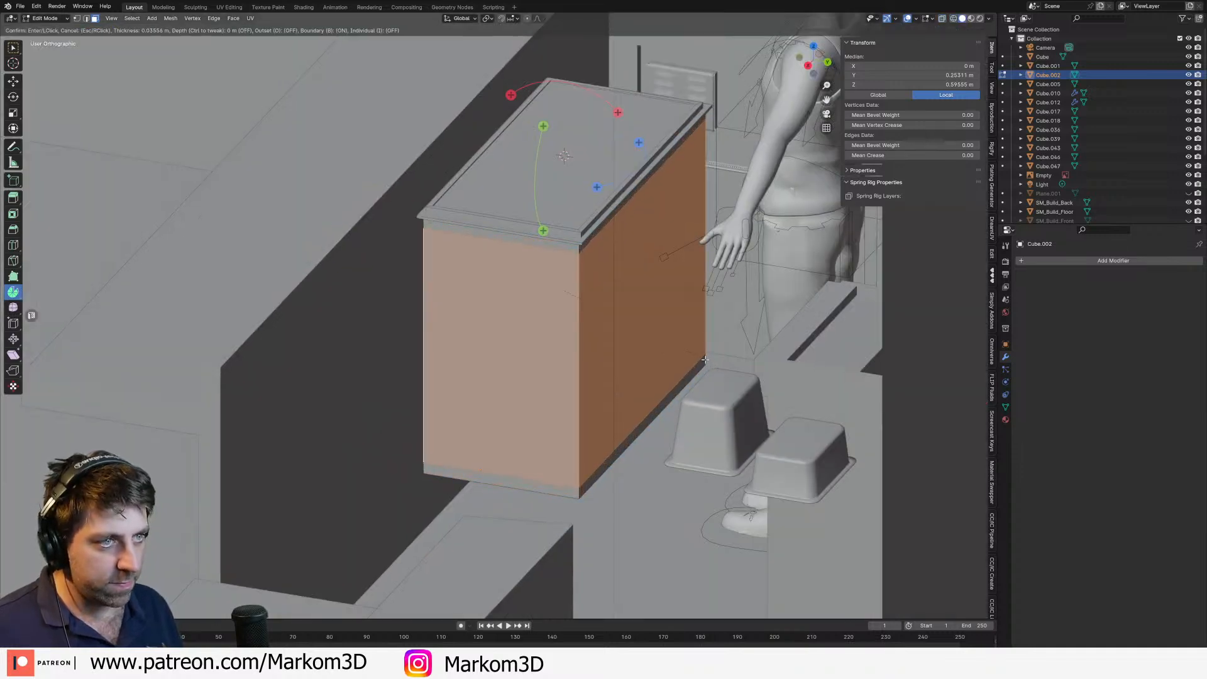
click(703, 358)
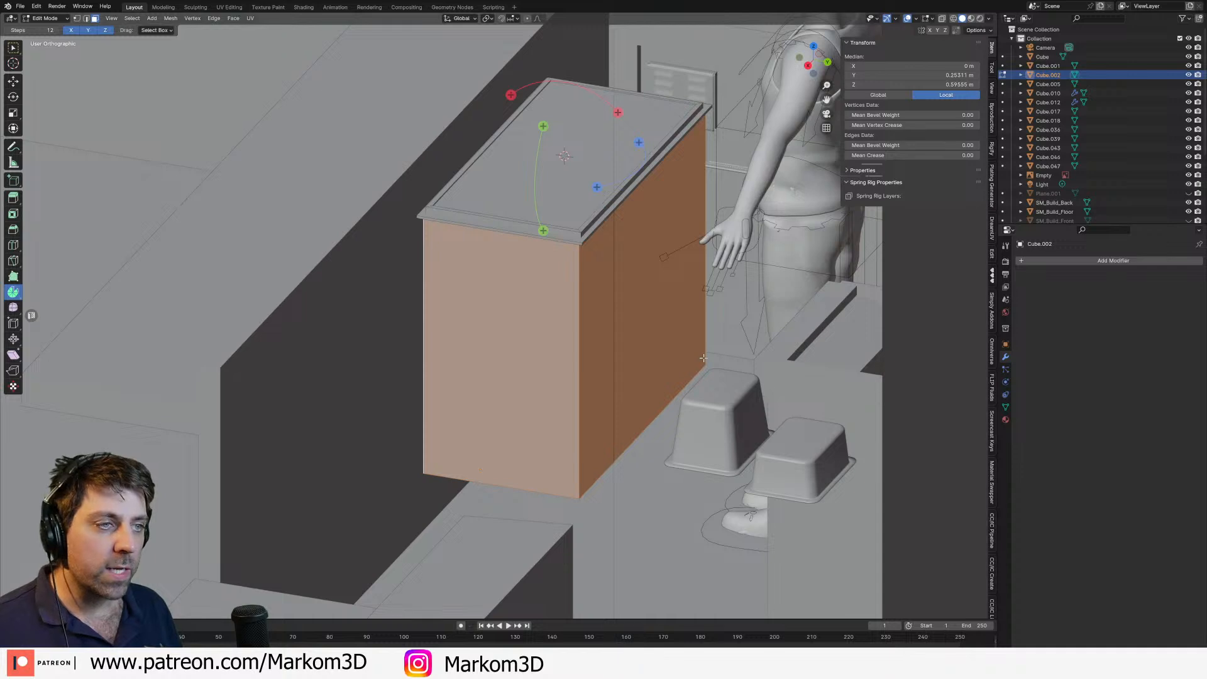
Step: Separate the selected side faces of the stove body into their own object and leave mesh editing
key(z)
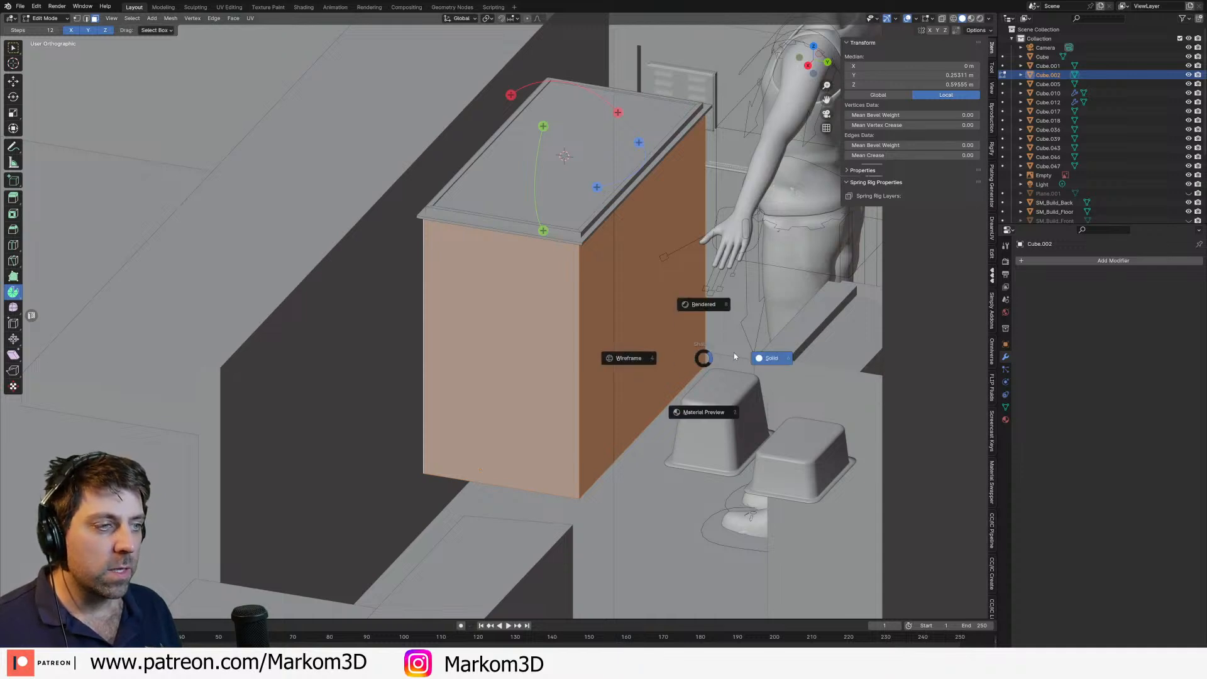
click(733, 357)
key(p)
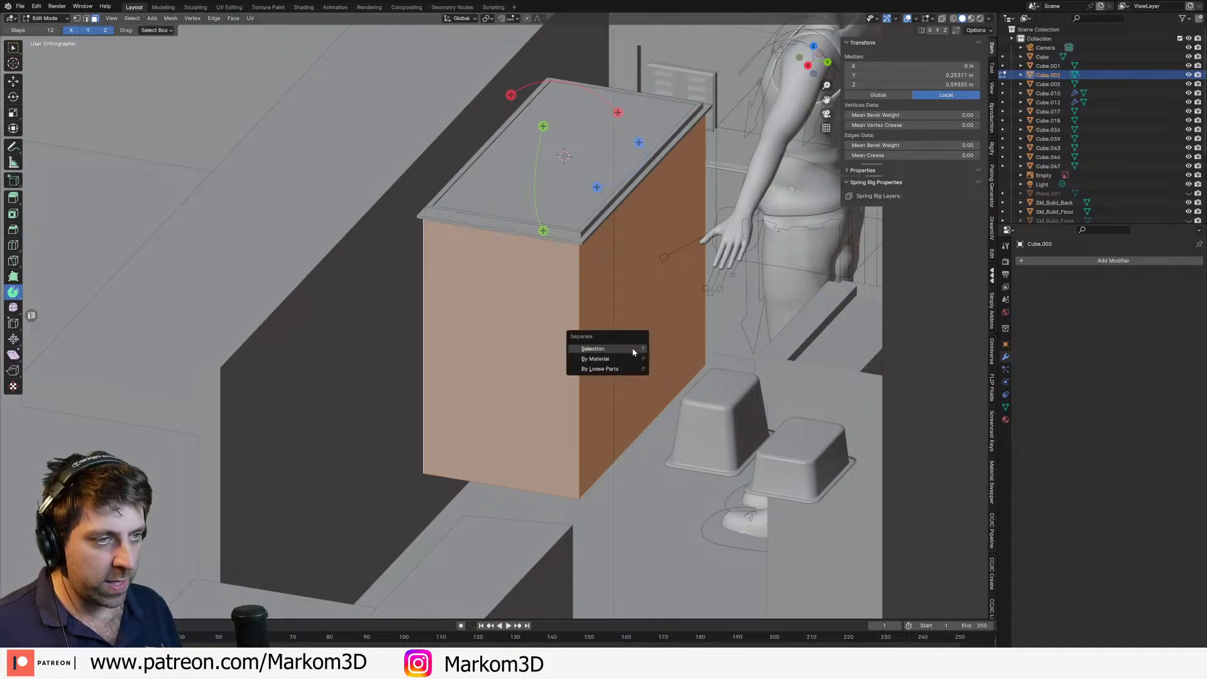
click(633, 352)
key(Tab)
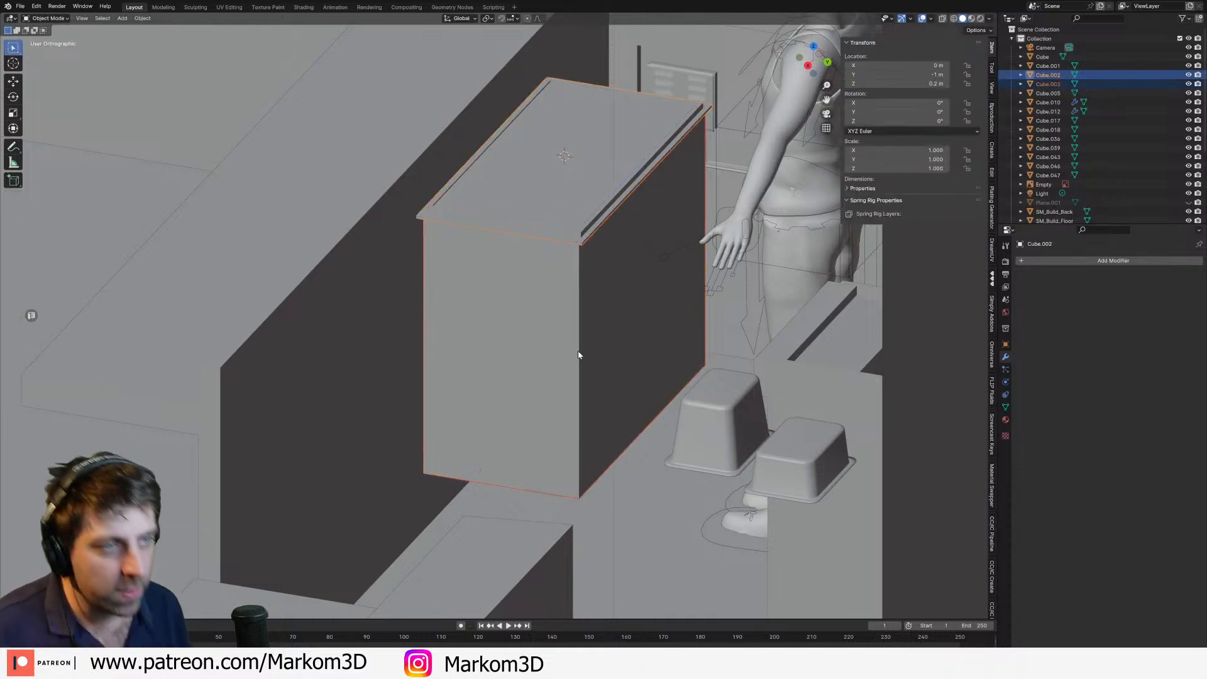
Step: Select all faces of the separated stove body in wireframe display and inset them individually by about 0.02 m
key(Tab)
key(z)
click(548, 357)
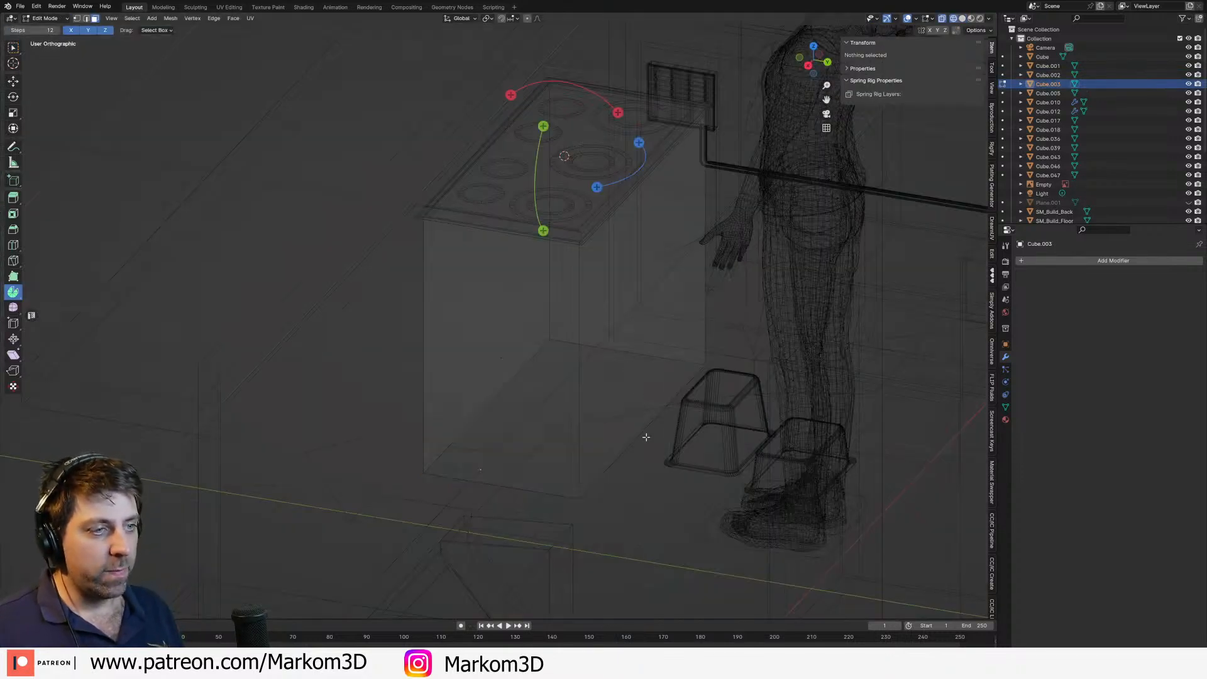
click(517, 356)
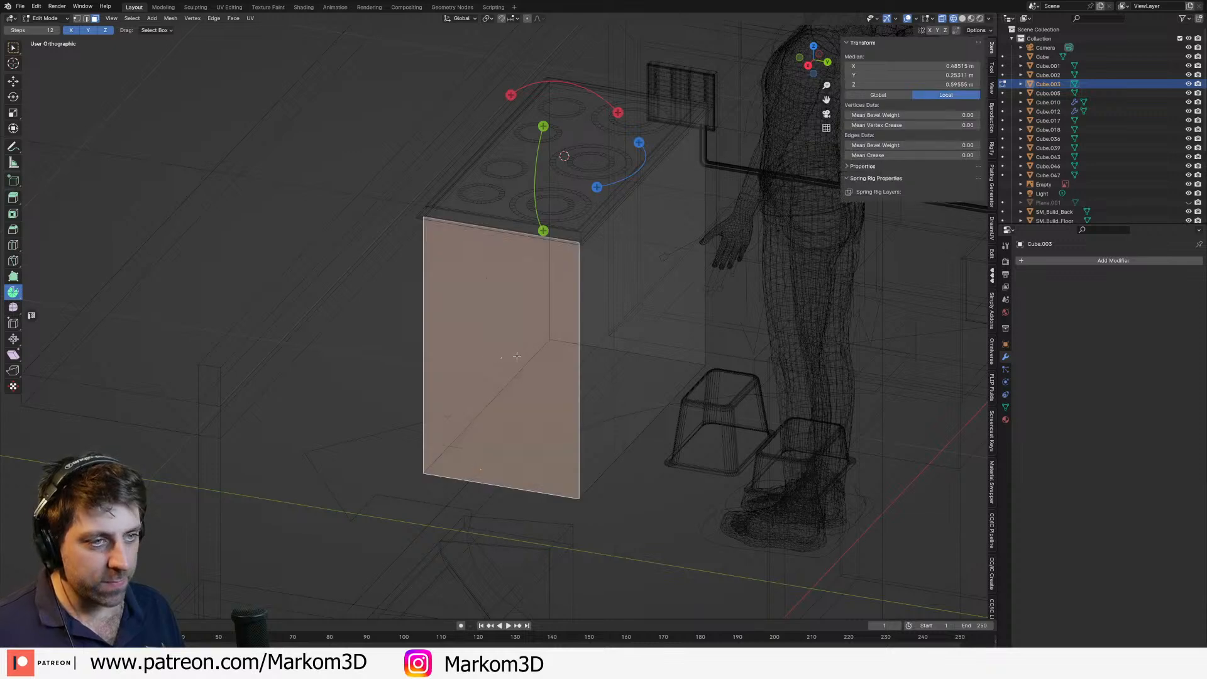
key(a)
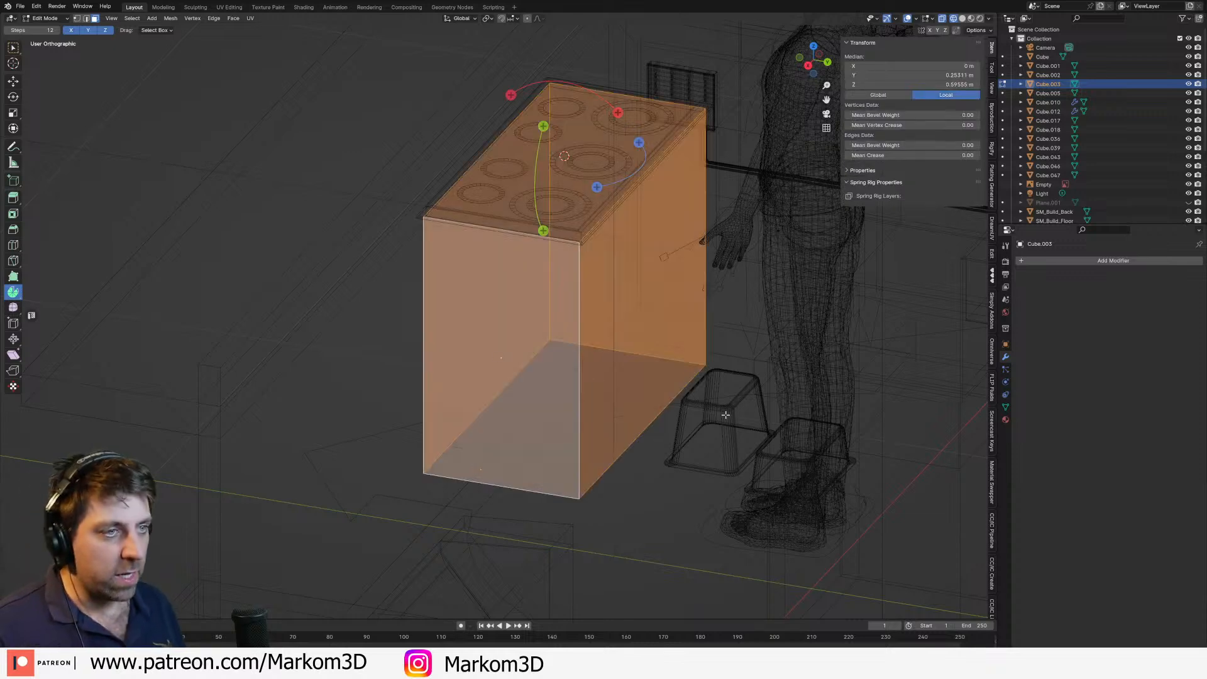
key(i)
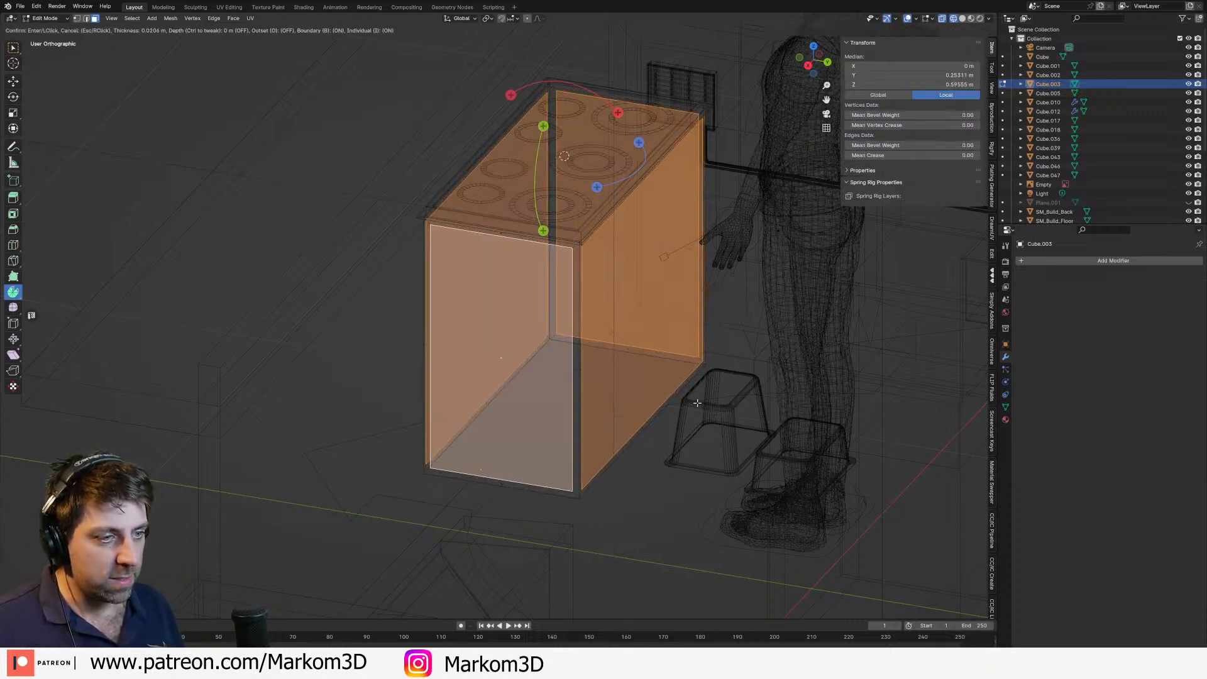
click(697, 403)
Step: Delete the inset inner faces to leave an open frame, and view it in object mode with solid shading
key(x)
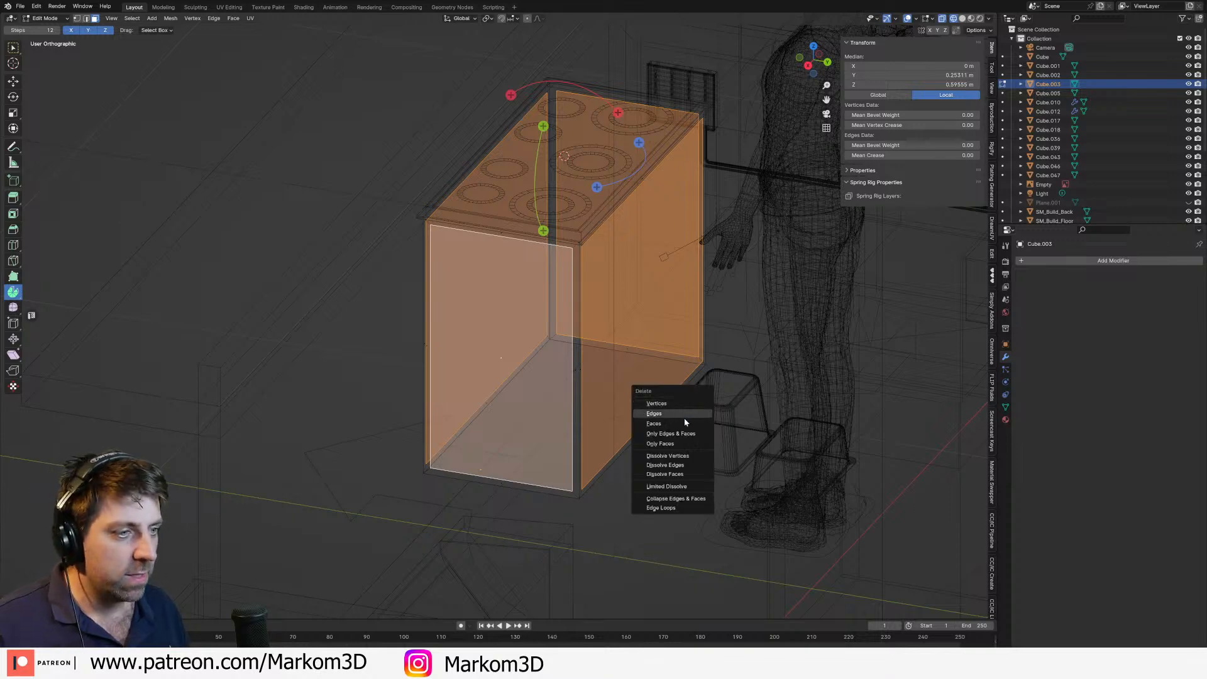
click(683, 423)
key(z)
click(739, 422)
middle_drag(591, 330, 572, 325)
key(Tab)
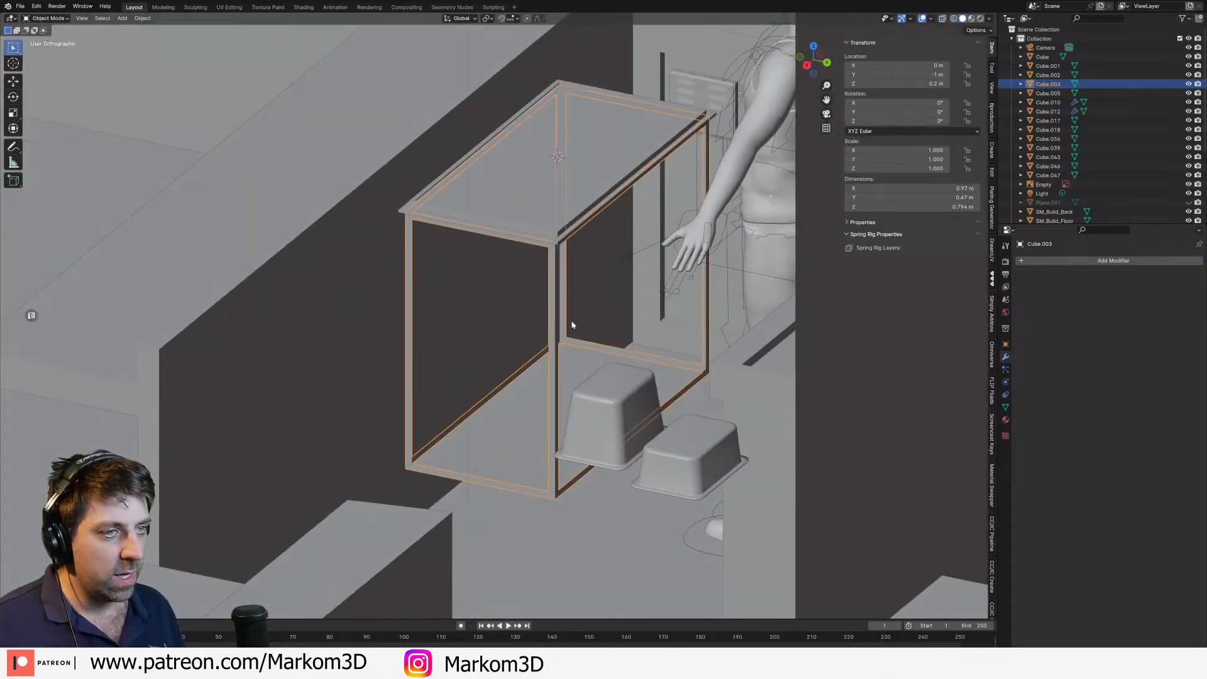
Step: Select the entire frame mesh and add a Skin modifier to the object
key(Tab)
key(a)
click(1075, 262)
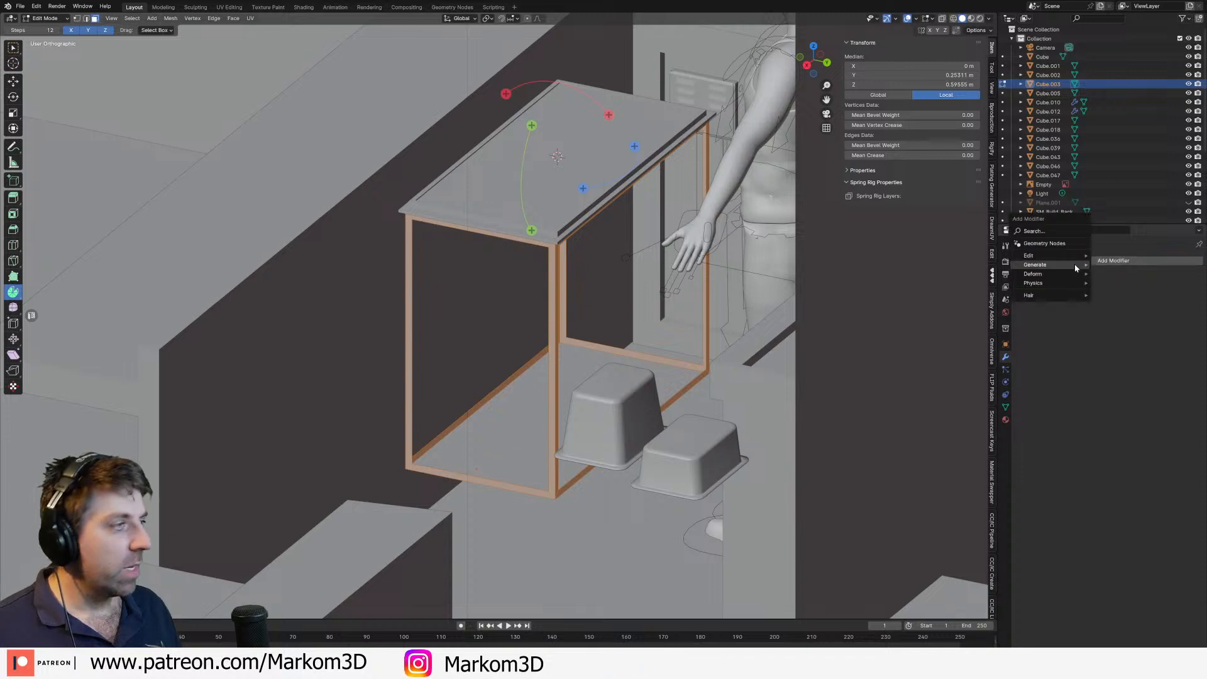
mouse_move(1076, 269)
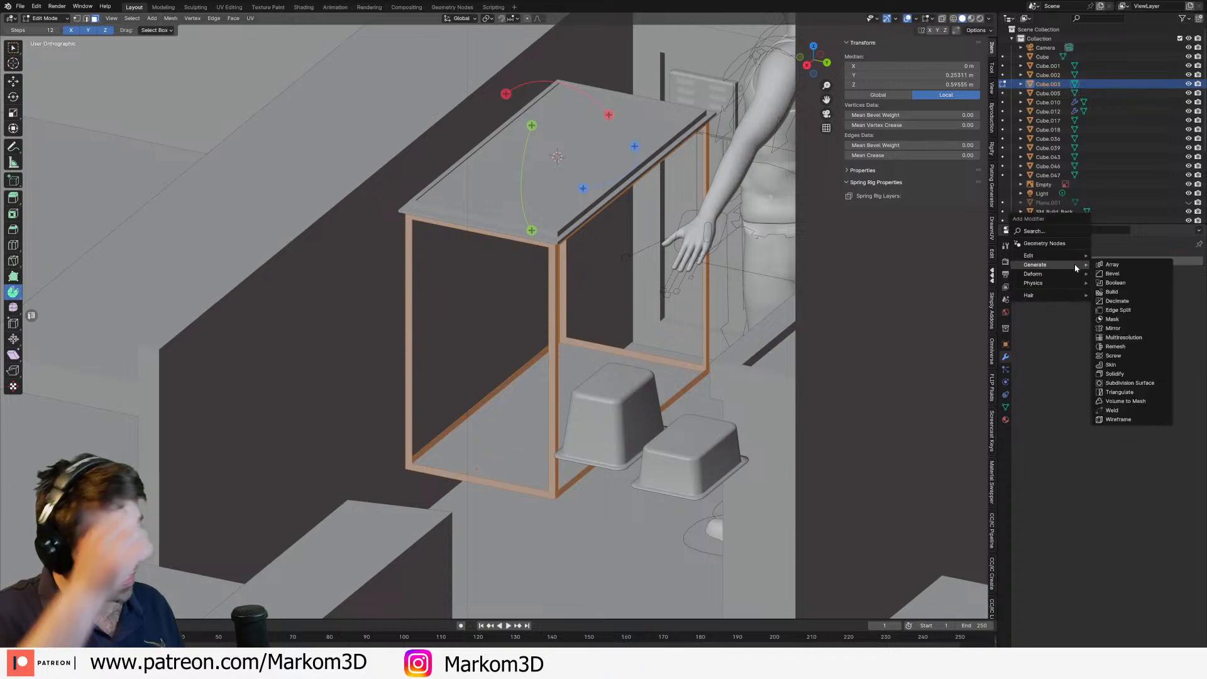
click(1111, 365)
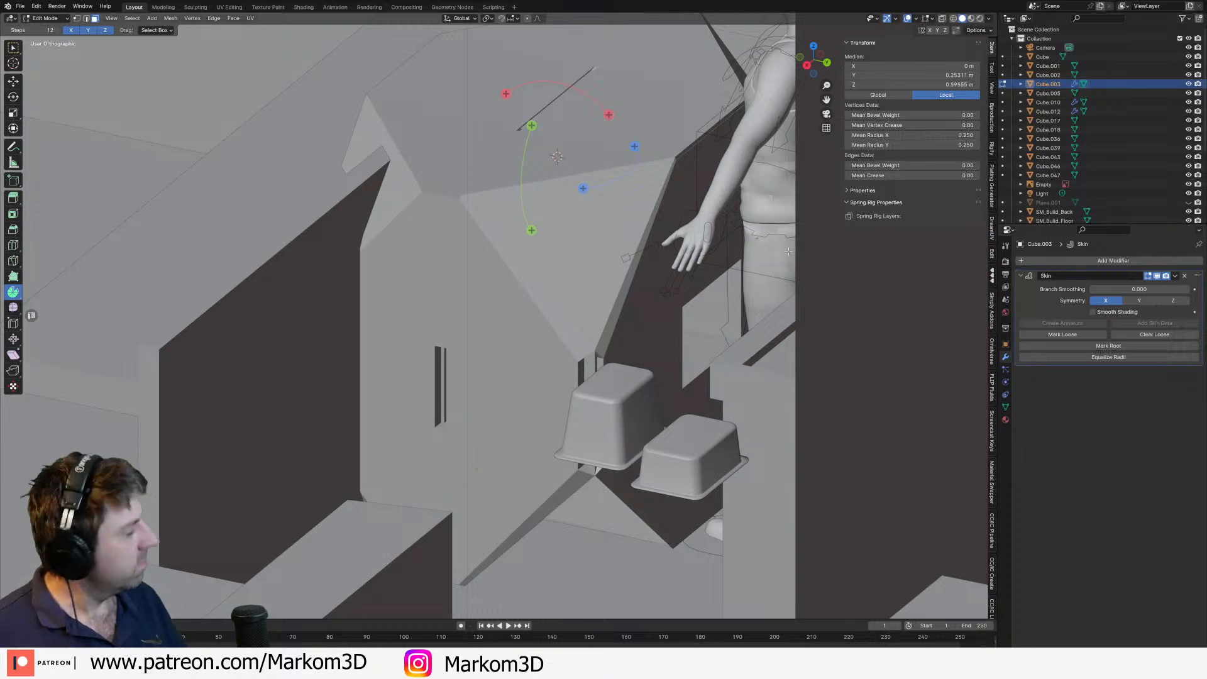
middle_drag(685, 251, 703, 294)
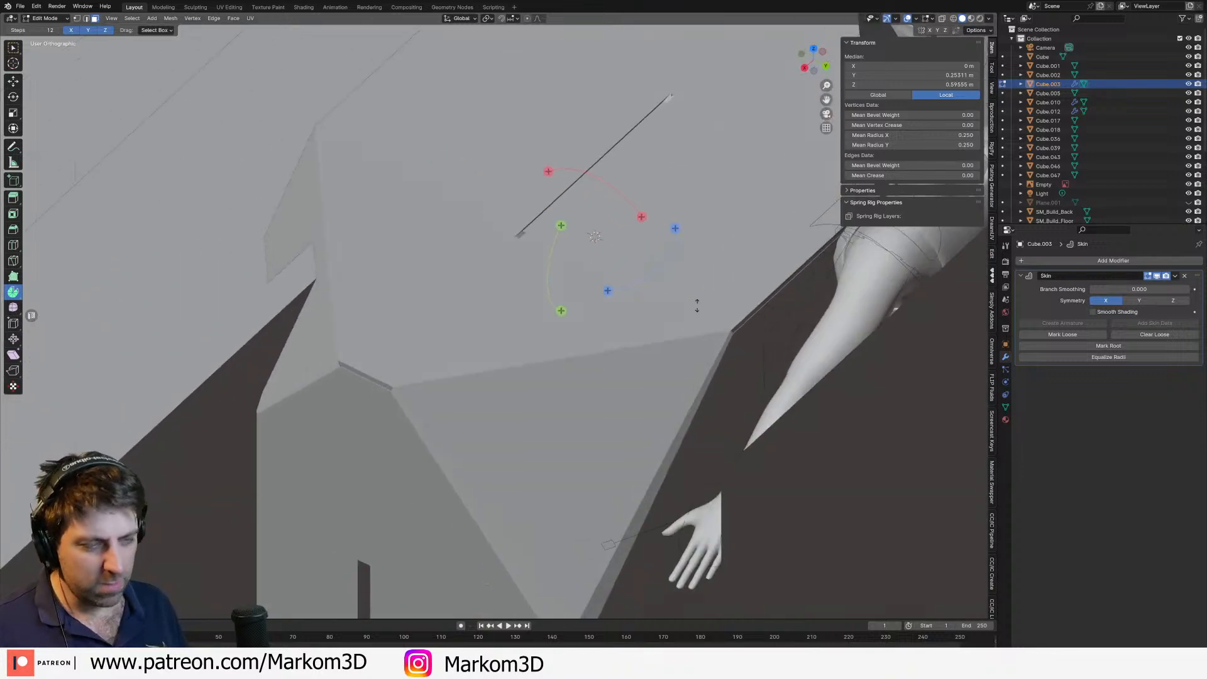
key(alt+s)
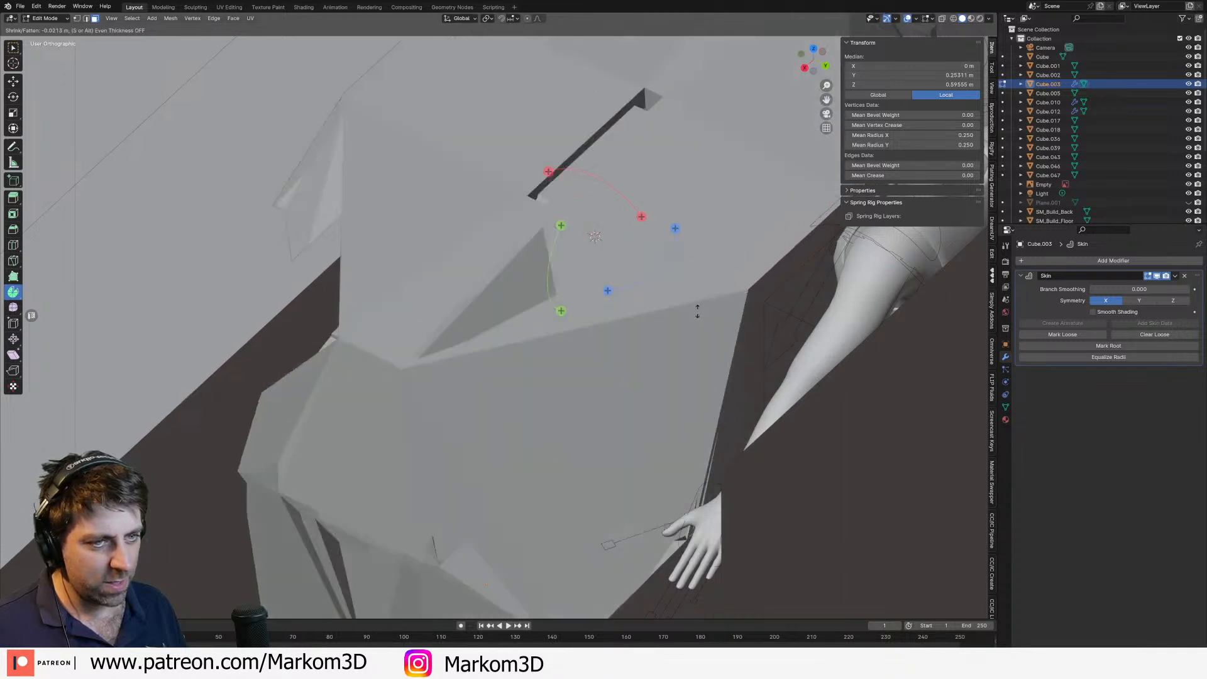
right_click(695, 326)
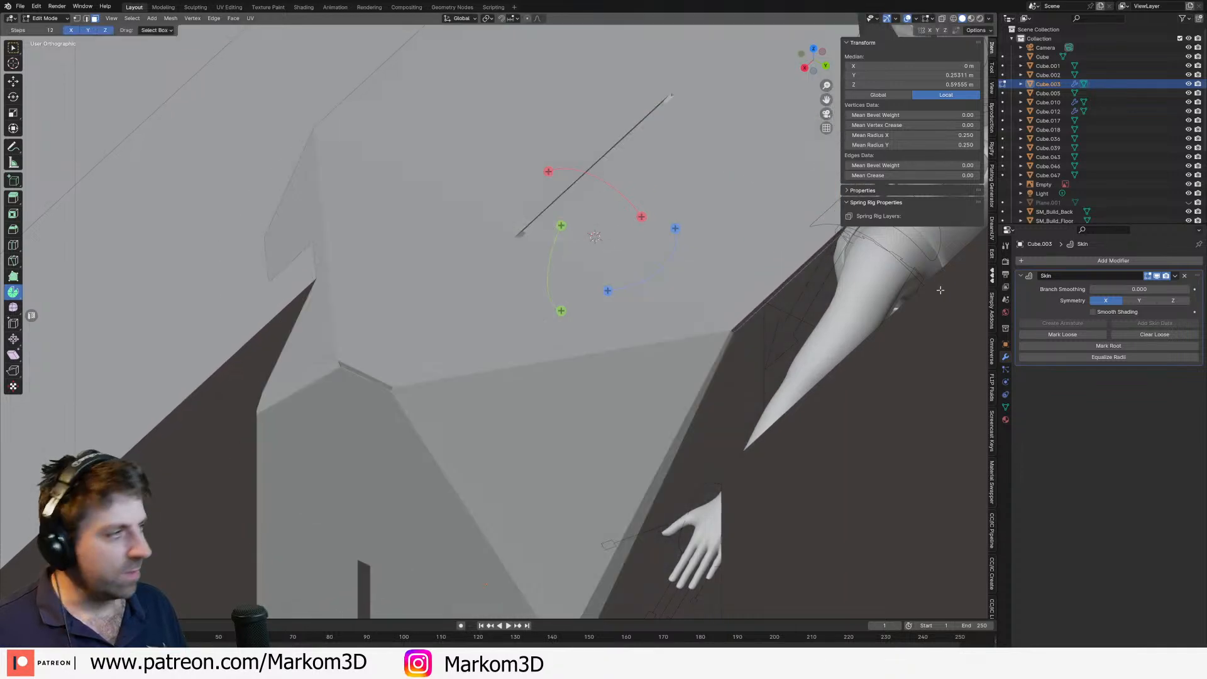
Step: Replace the frame's Skin modifier with a Solidify modifier, enable Even Thickness, and return to object mode
click(1185, 276)
click(1130, 260)
mouse_move(1131, 262)
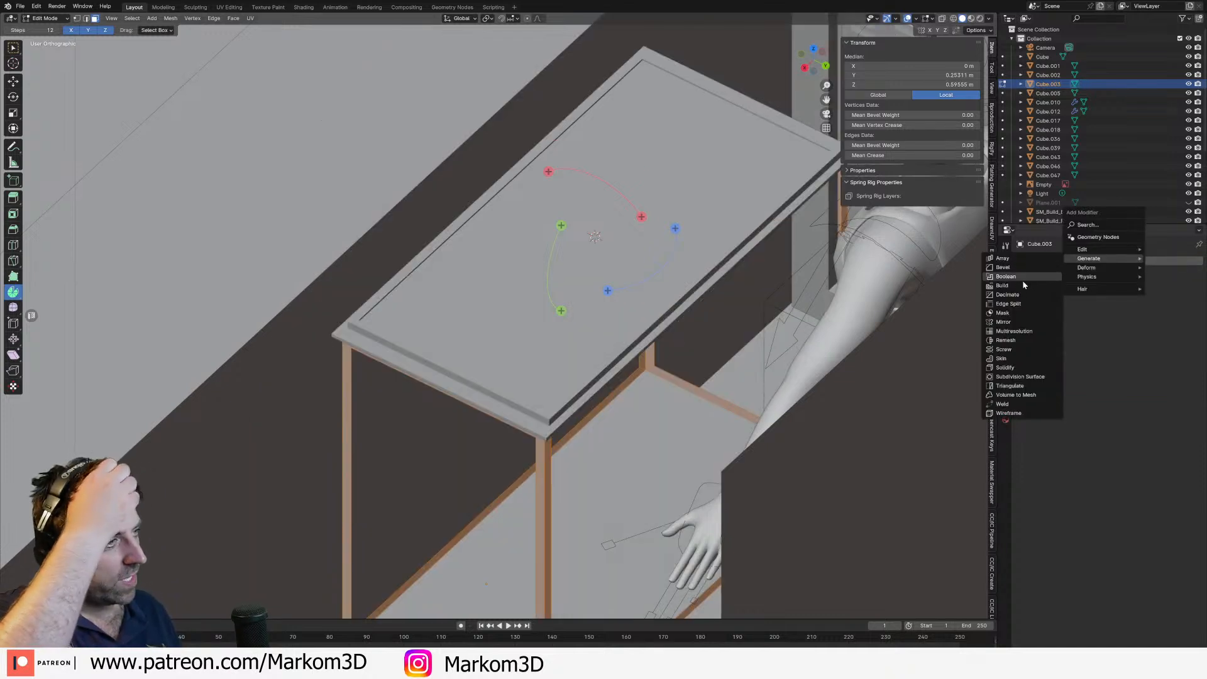
click(1021, 368)
shift+middle_drag(704, 364, 711, 333)
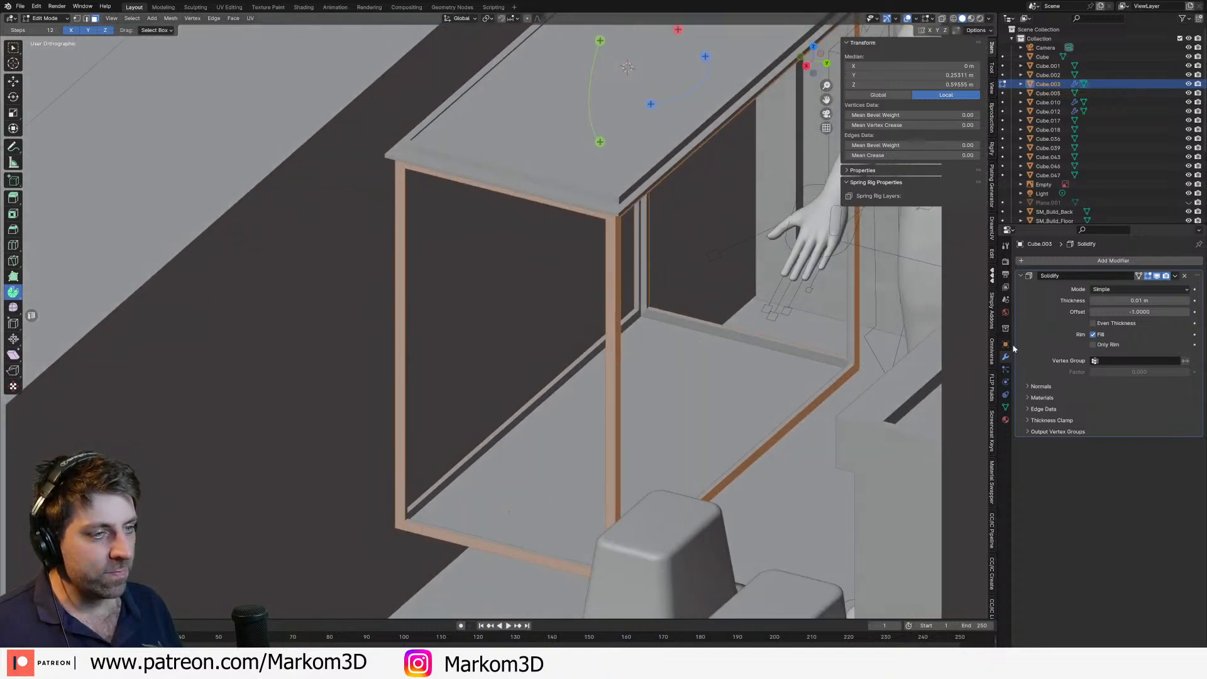
click(1093, 324)
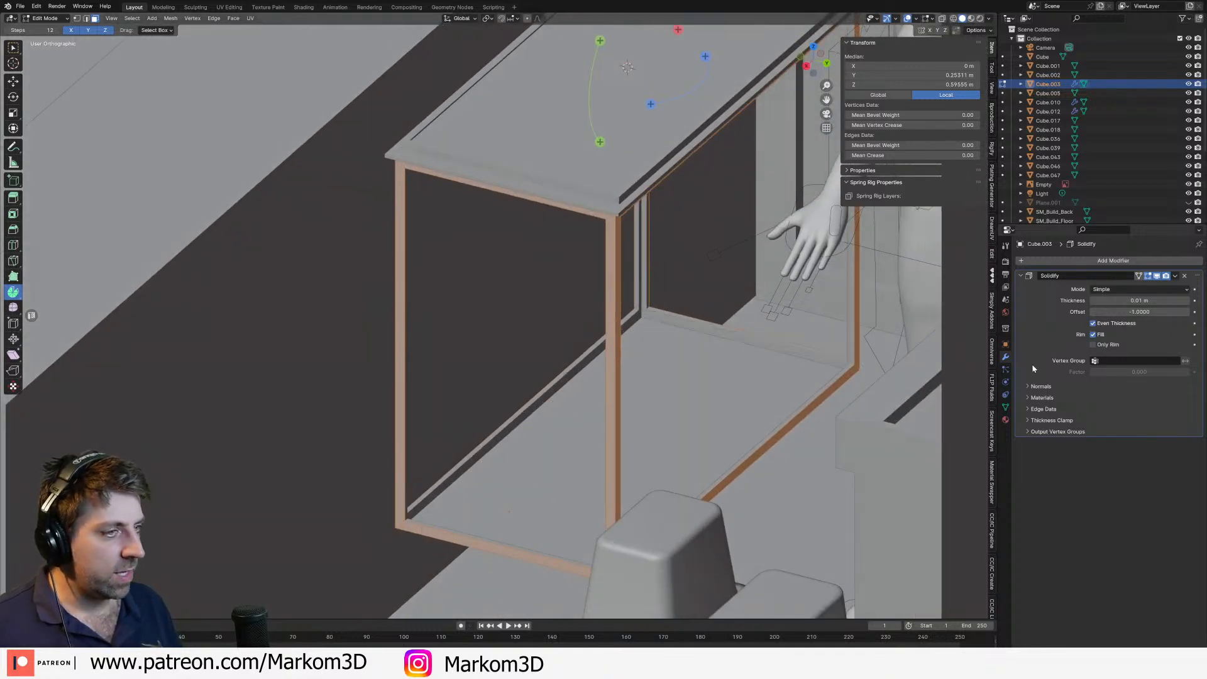
key(Tab)
scroll(713, 403, down, 5)
mouse_move(679, 415)
middle_down()
mouse_move(731, 397)
mouse_move(670, 417)
middle_up()
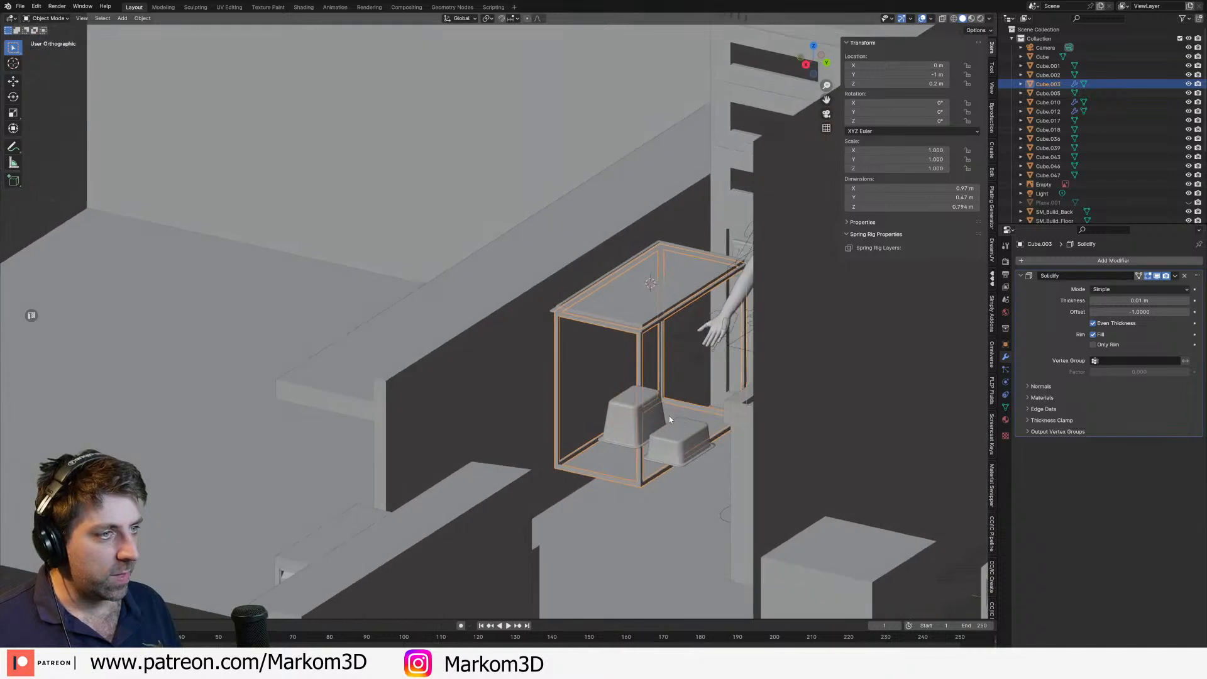
scroll(669, 416, up, 3)
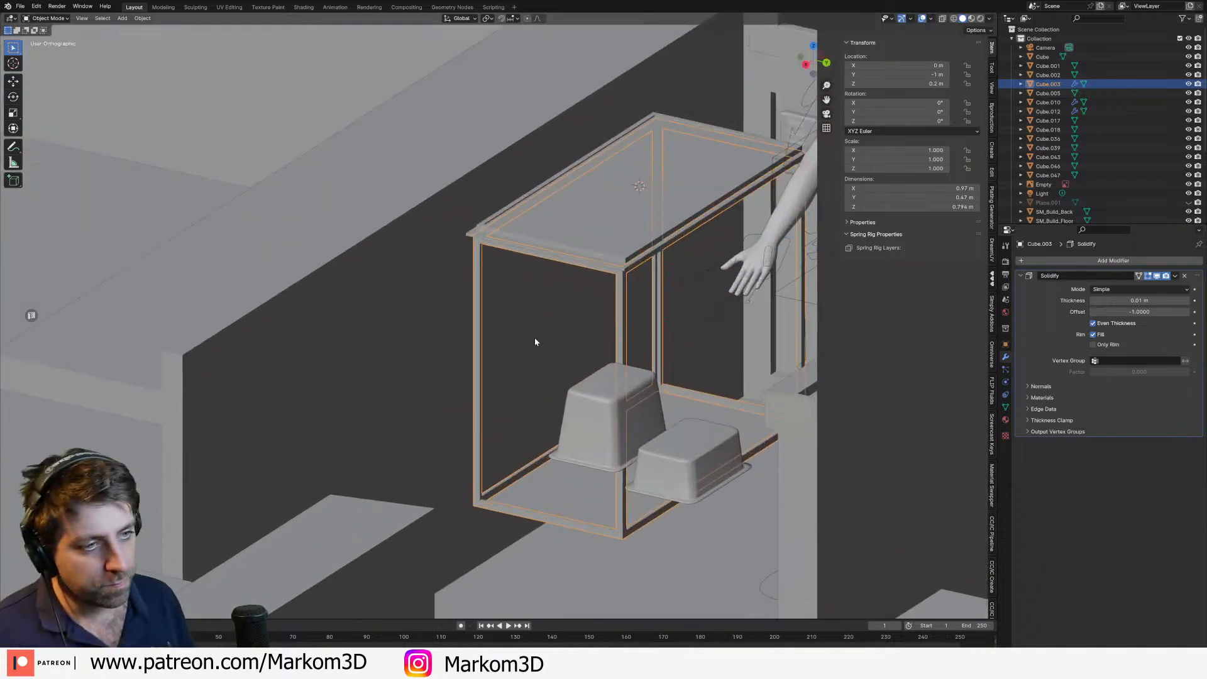
Step: Apply the Solidify modifier to the stove frame and inspect the thickened bars from several angles
key(Tab)
middle_drag(522, 334, 556, 339)
scroll(590, 368, up, 4)
key(Tab)
key(ctrl+a)
shift+middle_drag(694, 311, 648, 352)
scroll(646, 364, down, 5)
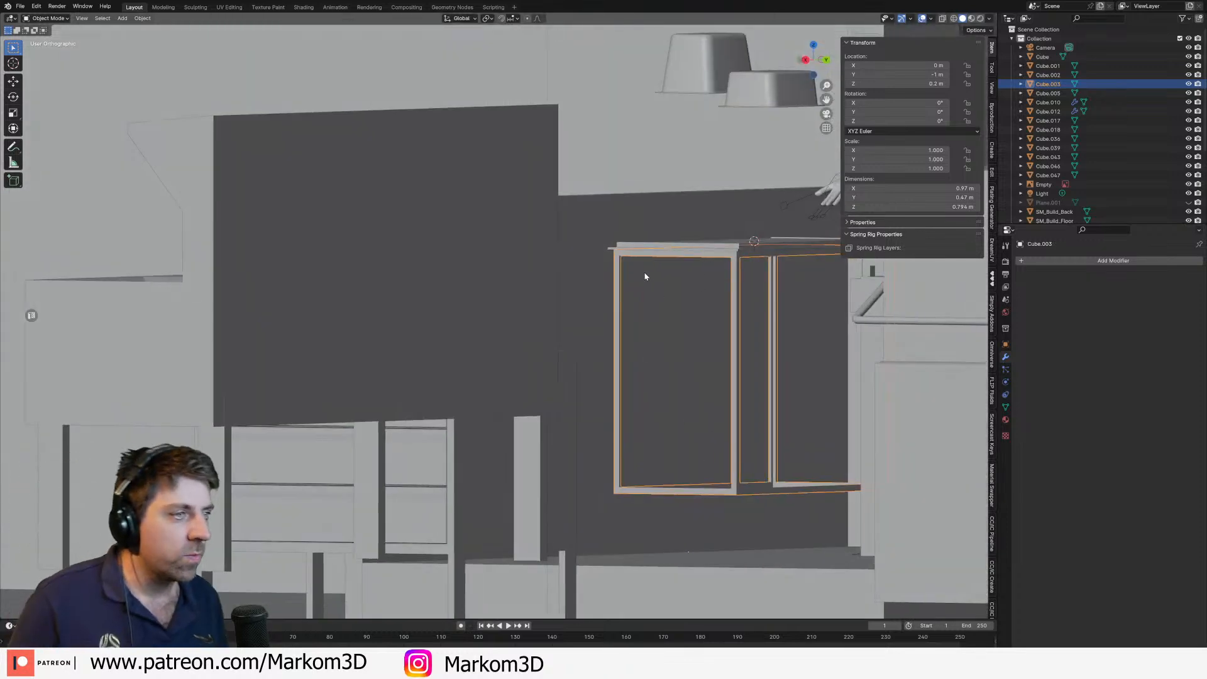
scroll(646, 275, down, 2)
scroll(632, 282, up, 5)
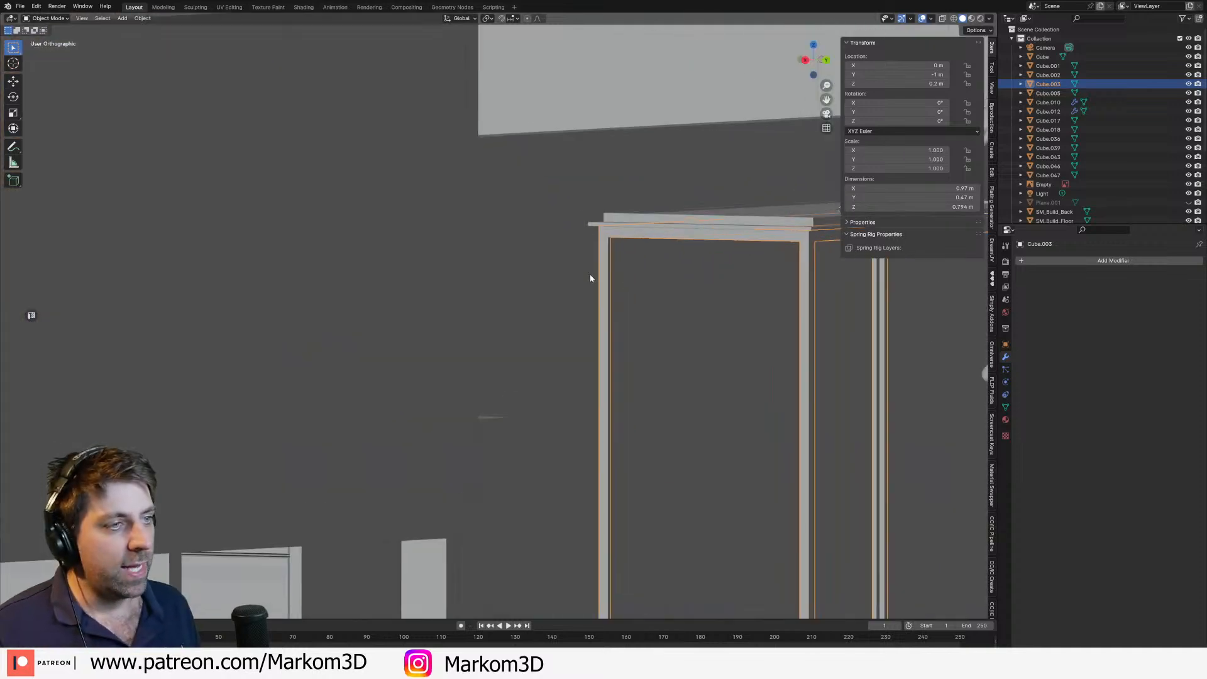
key(Tab)
middle_drag(640, 257, 623, 335)
scroll(574, 288, down, 4)
key(Tab)
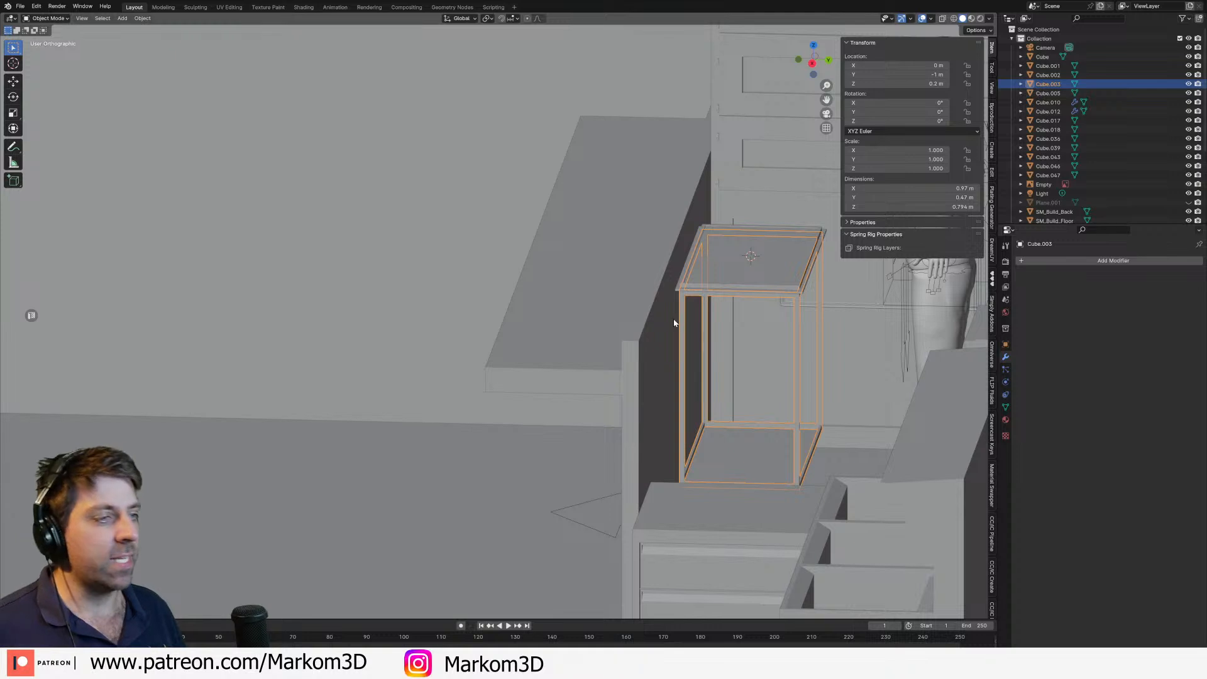
Step: Snap the 3D cursor to the lower side edge of the frame and add a plane there within the frame mesh
key(Tab)
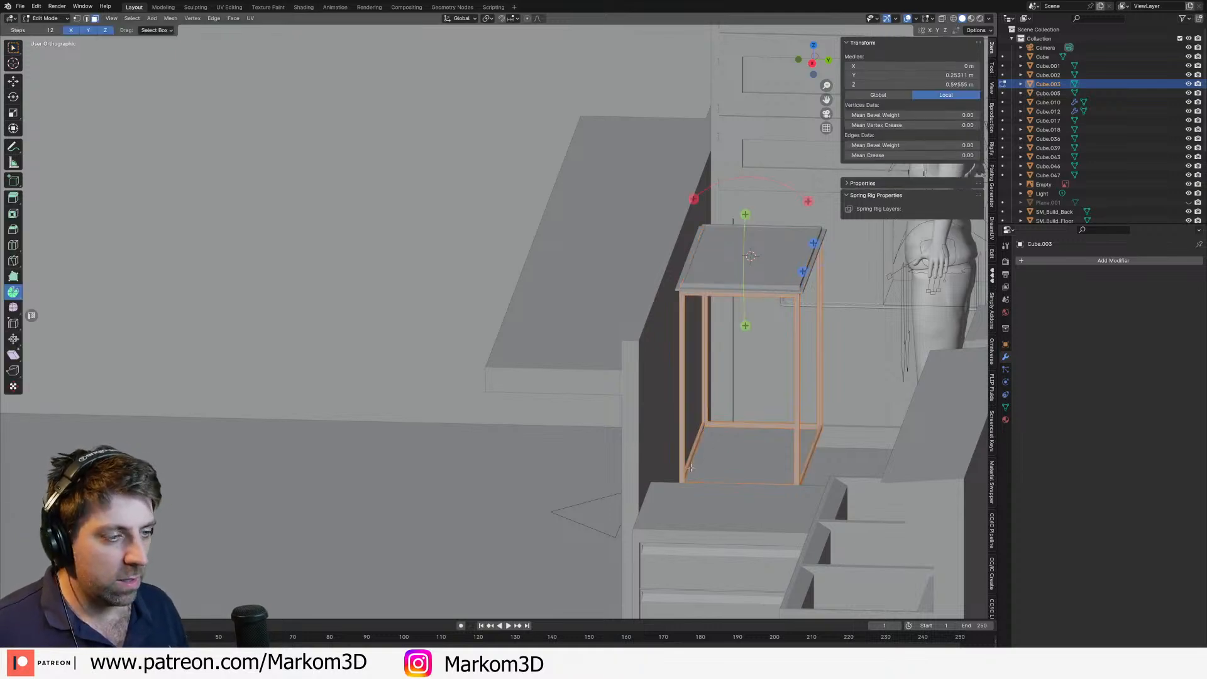
click(691, 451)
key(shift+s)
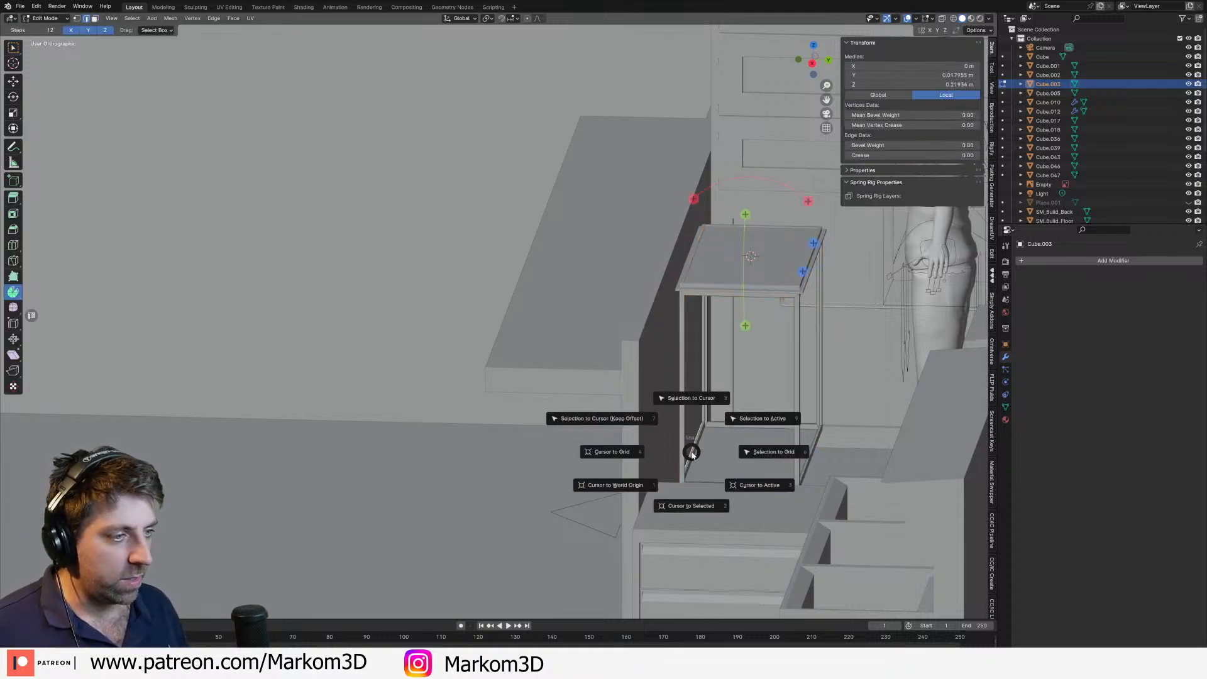
click(676, 513)
key(shift+a)
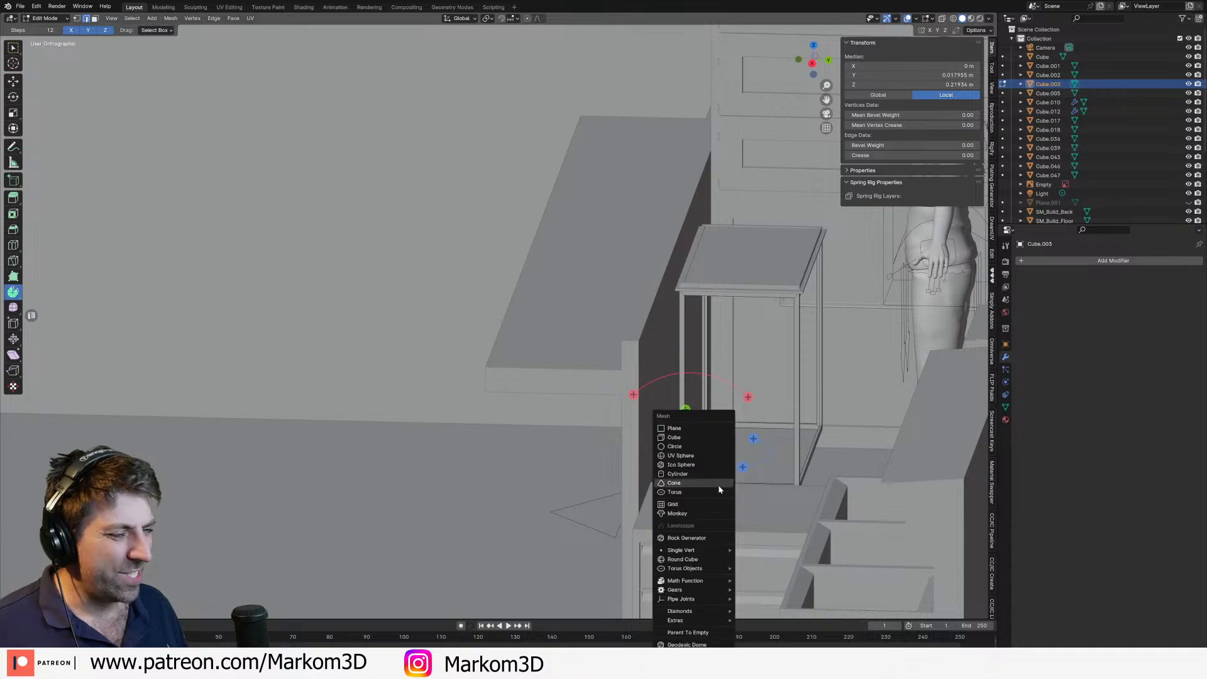
click(675, 428)
Step: Rotate the new plane 90 degrees about the X axis and scale it down to a small upright square
key(r)
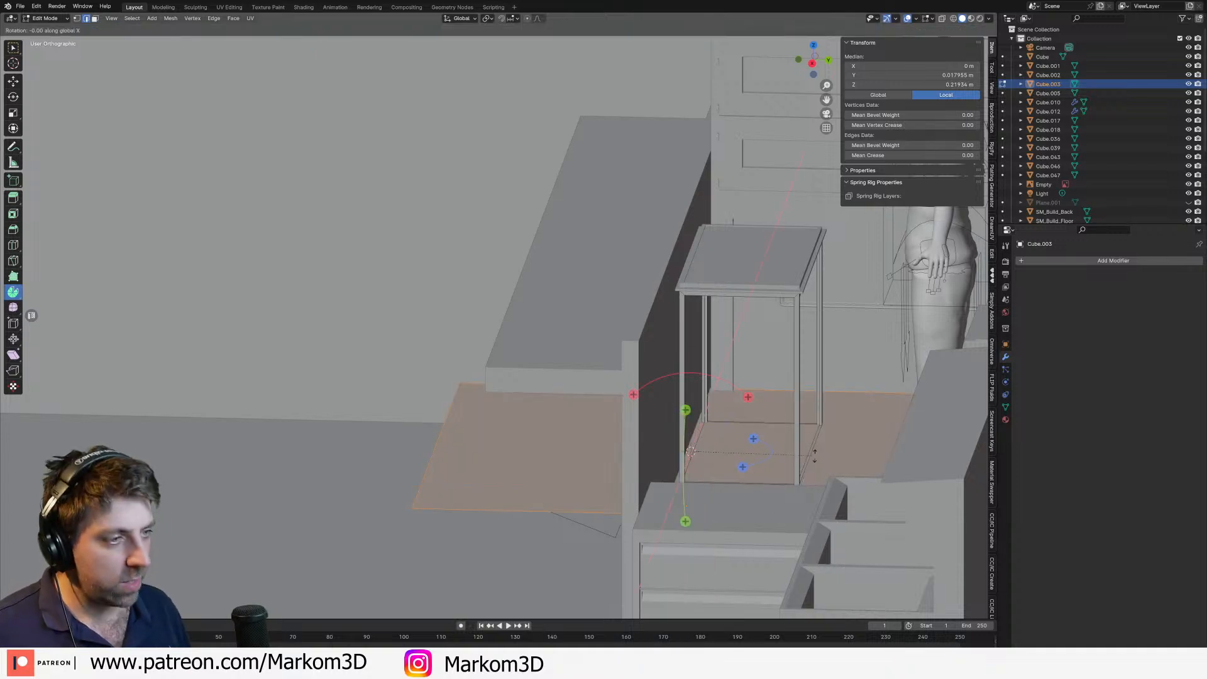
key(x)
key(9)
key(0)
key(Return)
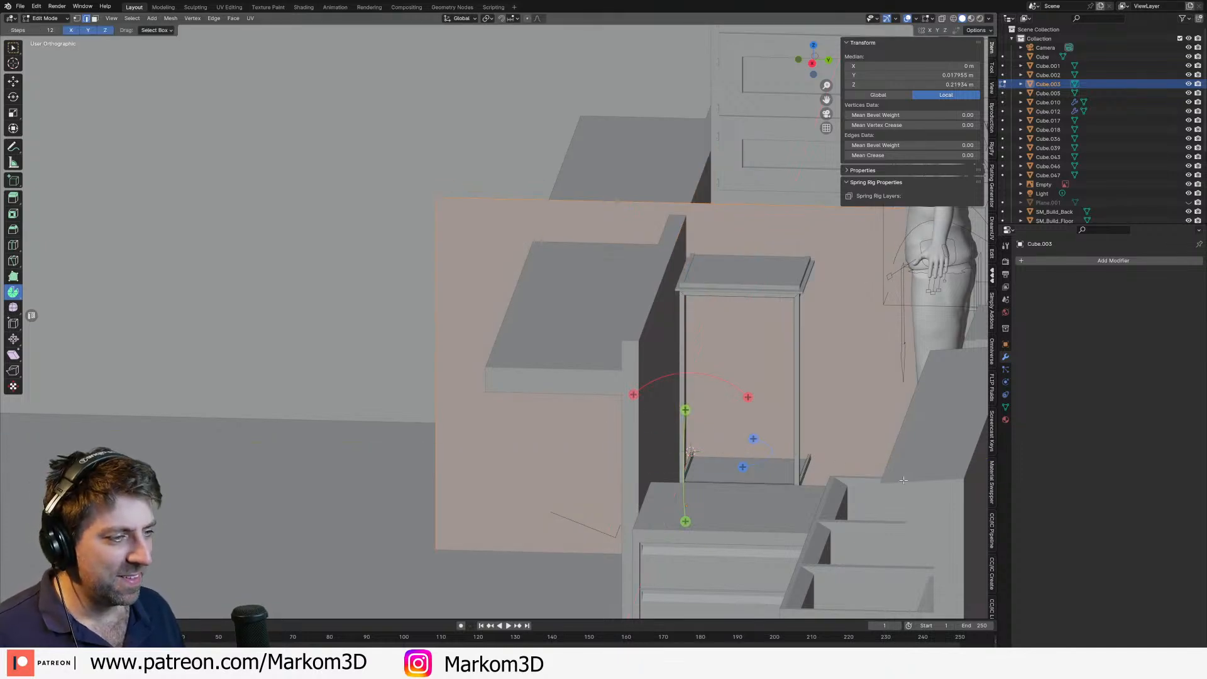
shift+middle_drag(981, 428, 927, 412)
key(s)
click(695, 426)
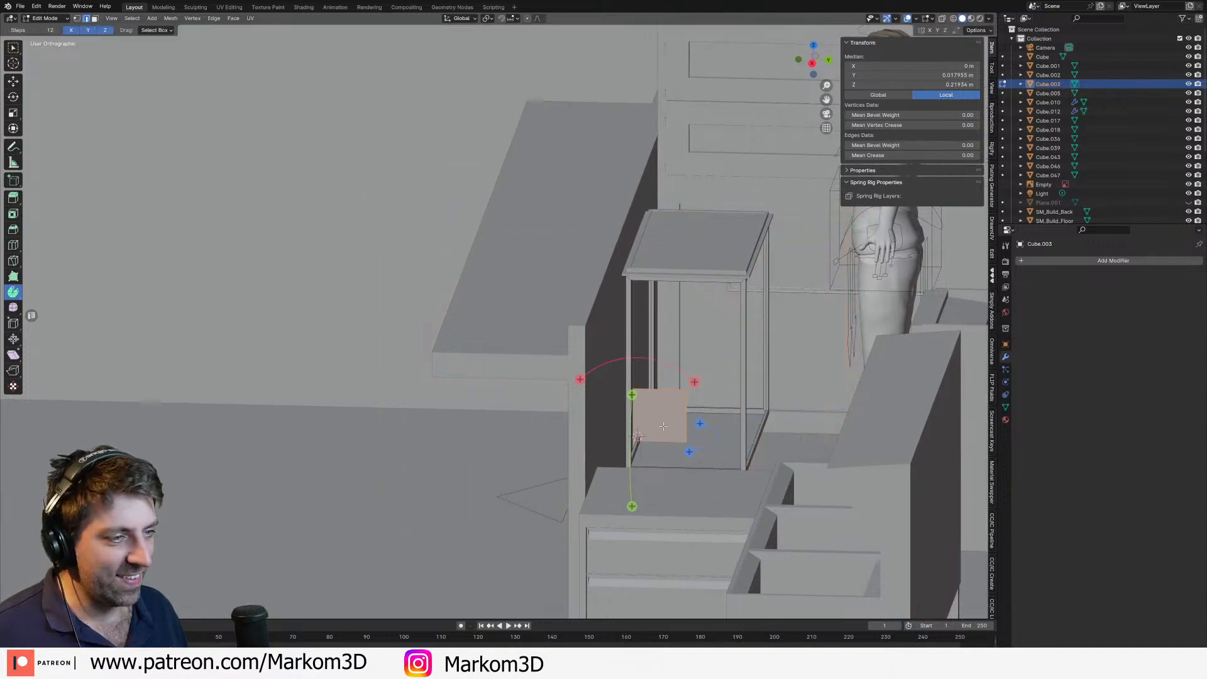
click(687, 433)
key(g)
right_click(666, 456)
key(a)
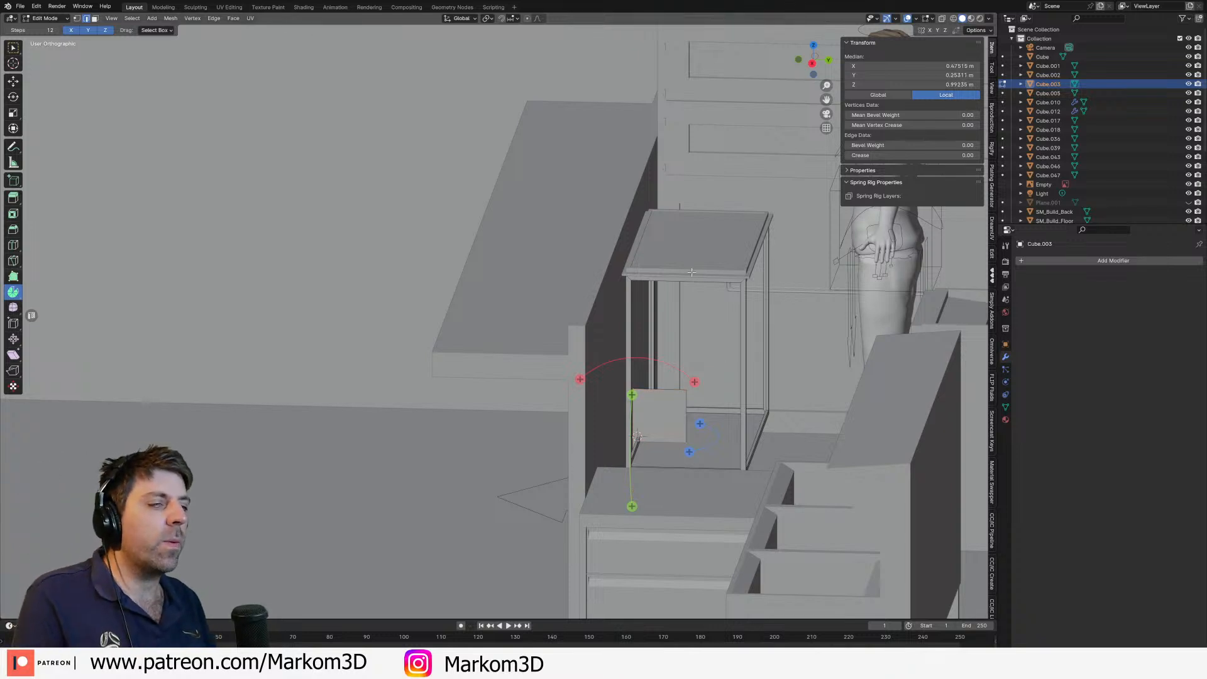
key(Tab)
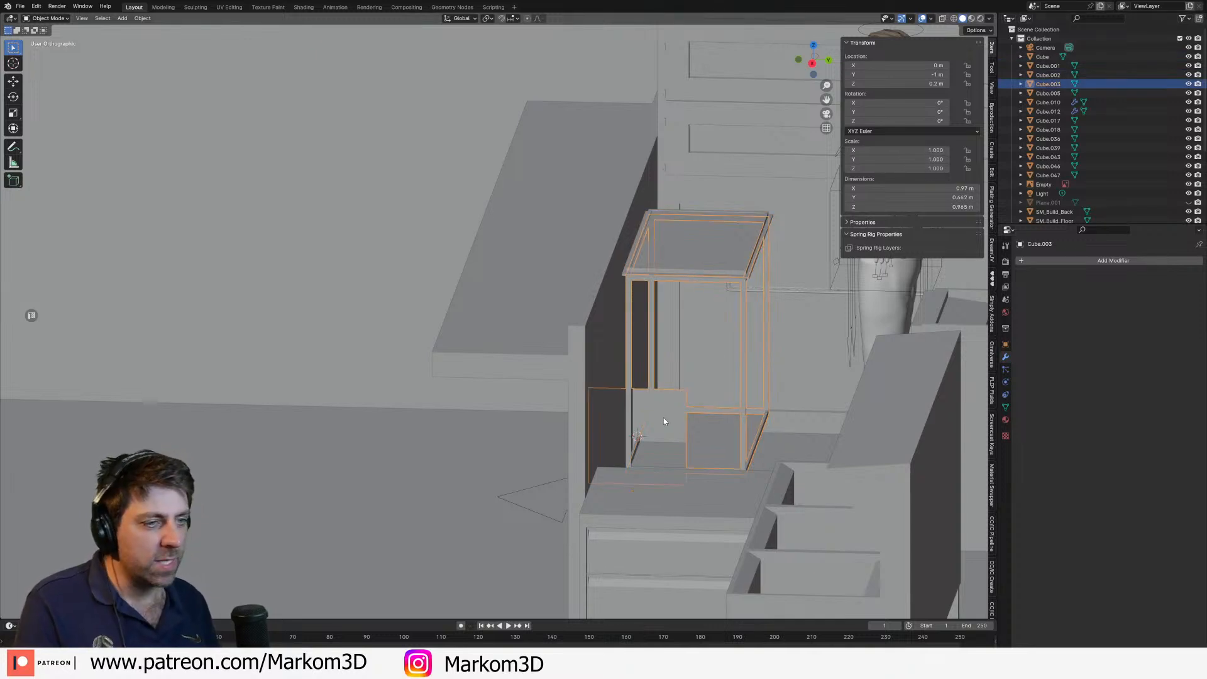
key(Tab)
scroll(655, 404, up, 1)
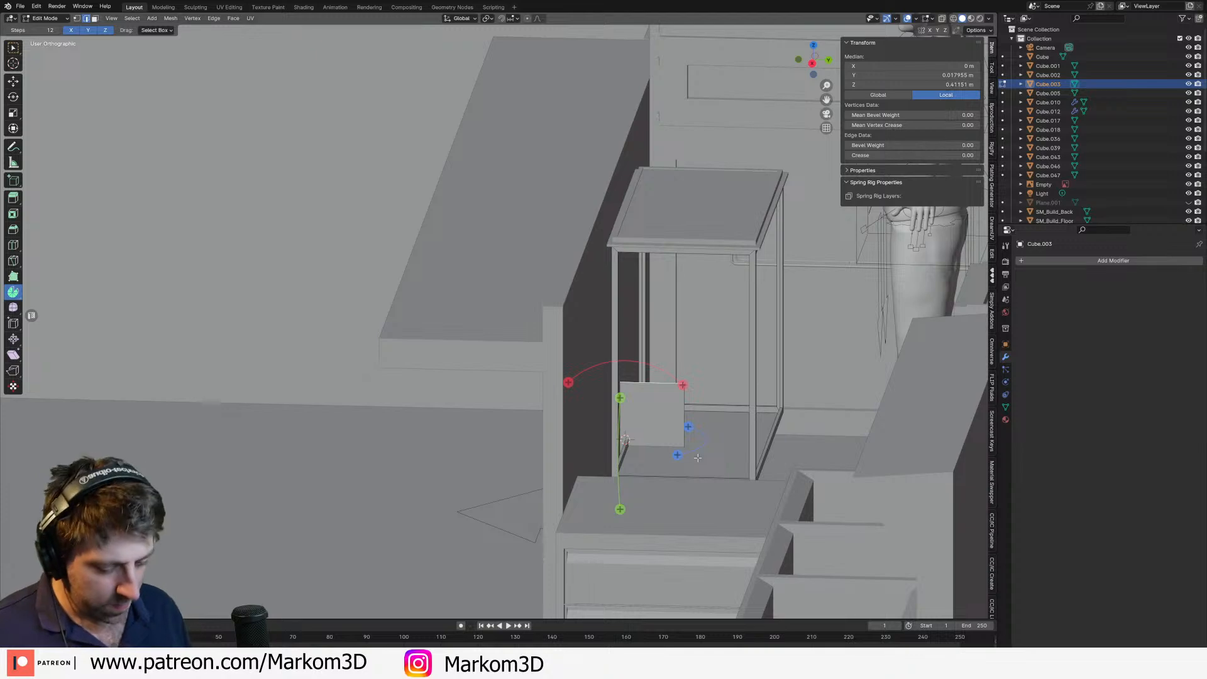
Step: In a right-side wireframe view, move the plane up to the frame's upper corner and scale it smaller
key(KP_3)
shift+middle_drag(697, 457, 652, 474)
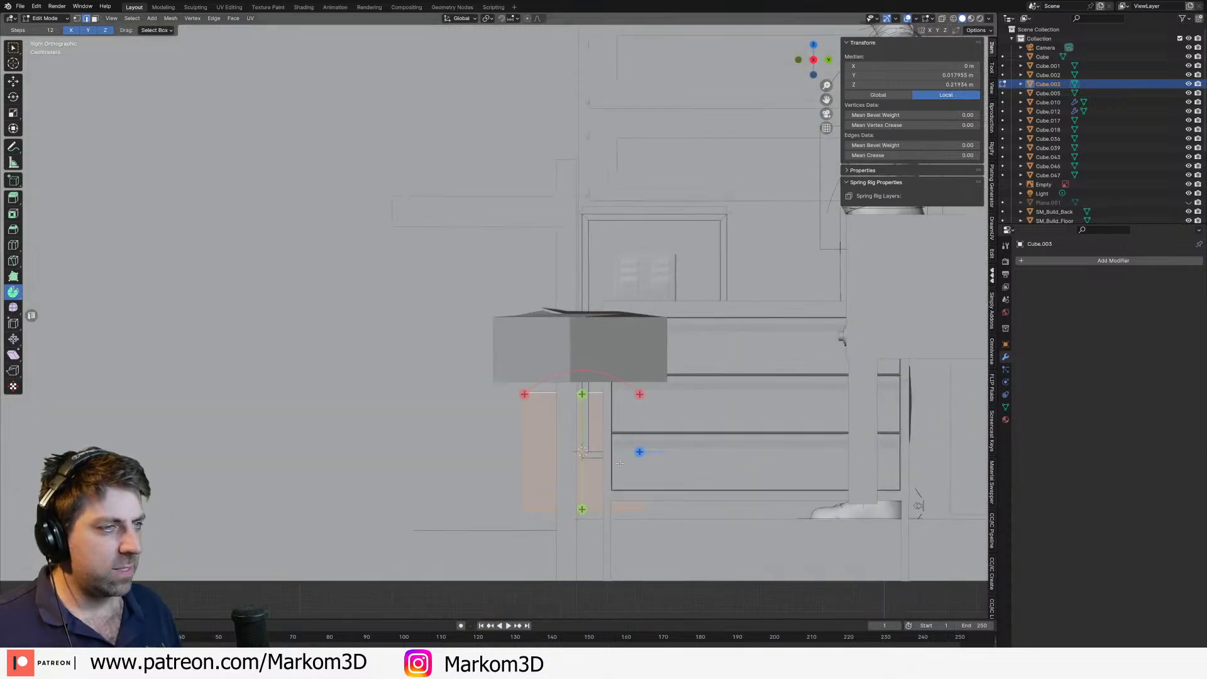
key(z)
click(563, 464)
key(g)
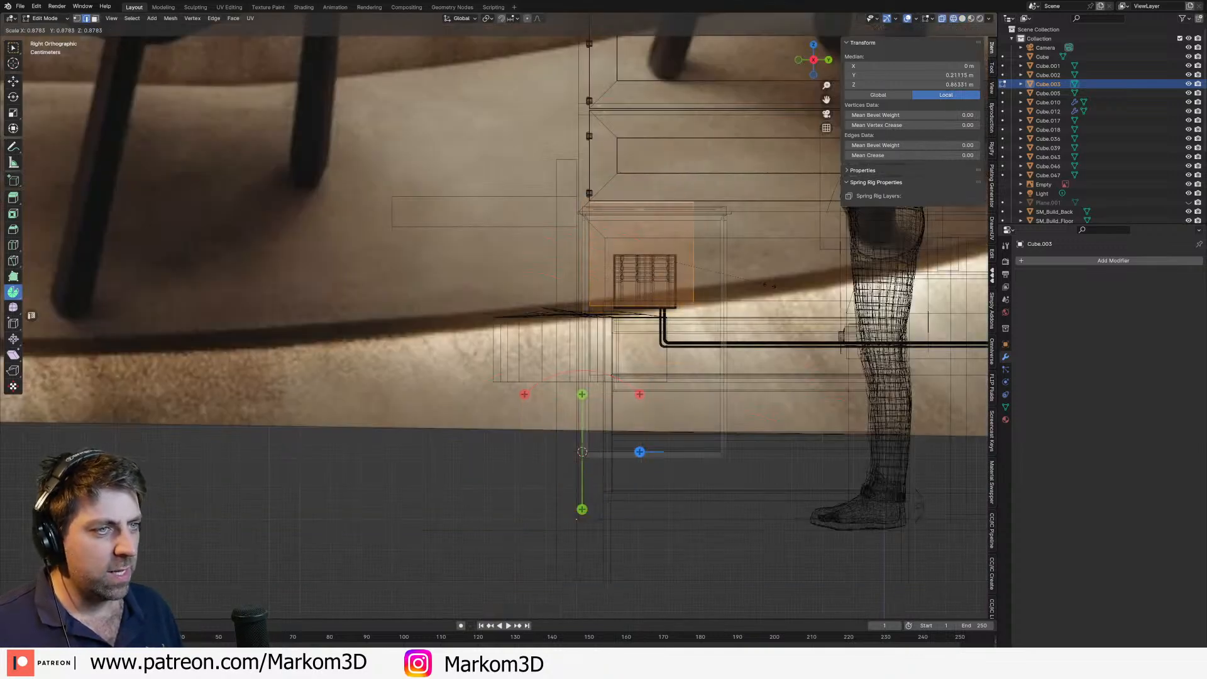
click(637, 267)
scroll(616, 274, up, 2)
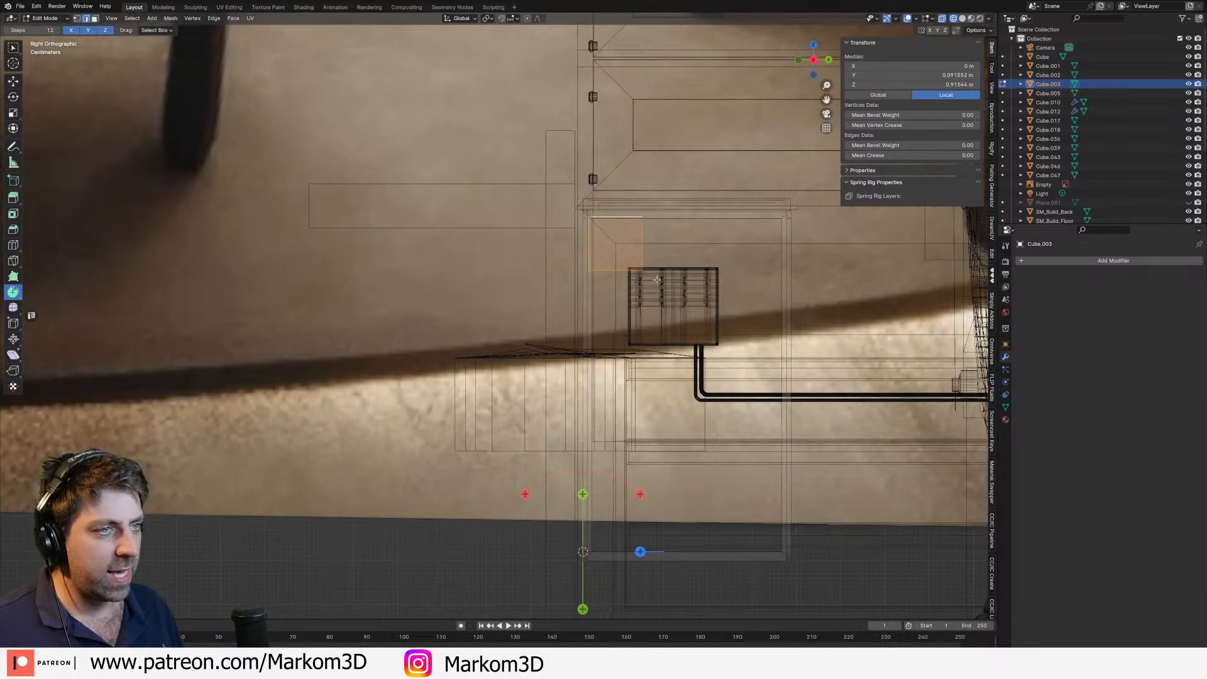
Step: Lower the plane's bottom edge along Z and slide its outer bottom vertex inward along Y to form a tapered bracket profile
key(g)
key(z)
click(642, 338)
key(1)
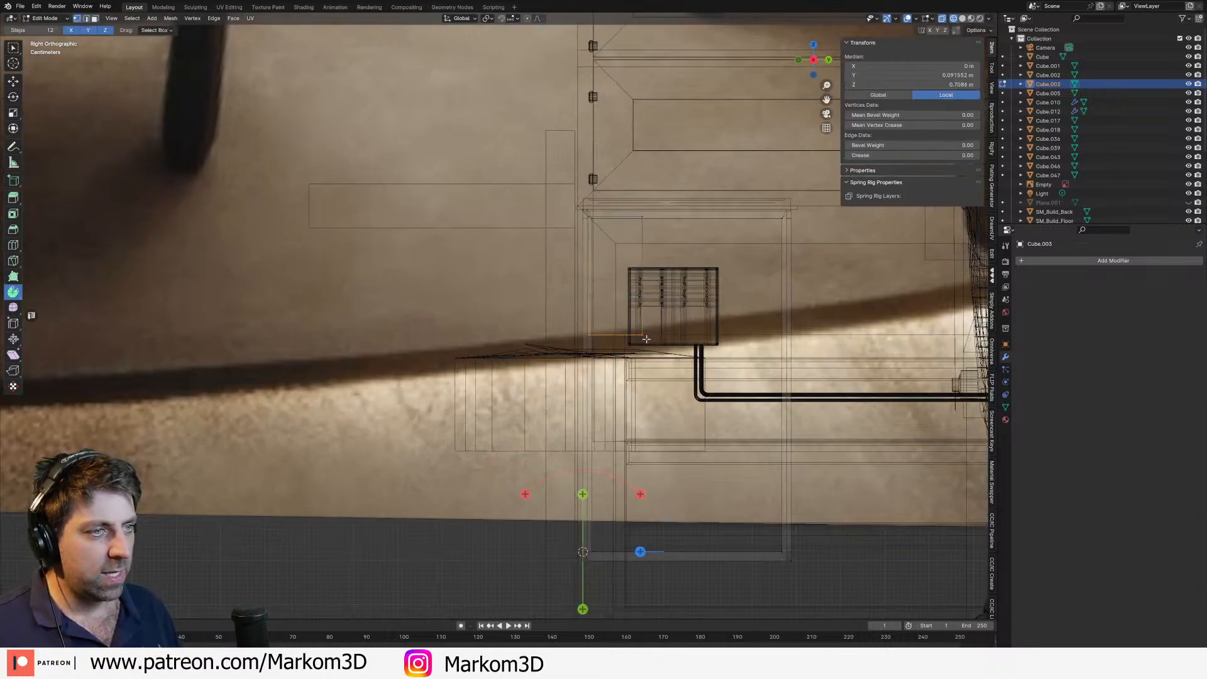
key(g)
right_click(669, 340)
click(684, 351)
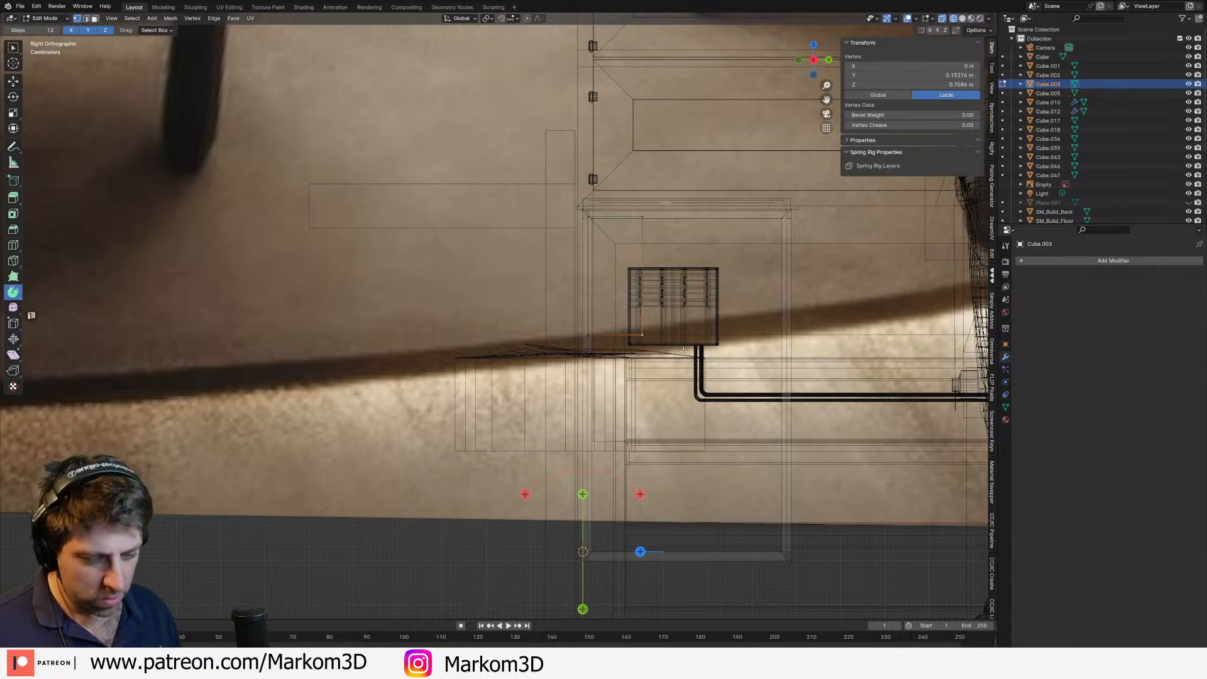
key(g)
key(y)
click(639, 348)
Step: Select the whole linked bracket profile and extrude it along its normal to give it a thin thickness
middle_drag(638, 349, 615, 377)
key(ctrl+l)
key(g)
key(z)
key(z)
click(619, 346)
Step: Extrude the bracket's straight narrow face slightly outward and pull the resulting side face sideways into an L-shaped flange
scroll(570, 376, up, 3)
key(3)
click(607, 339)
key(g)
key(z)
key(z)
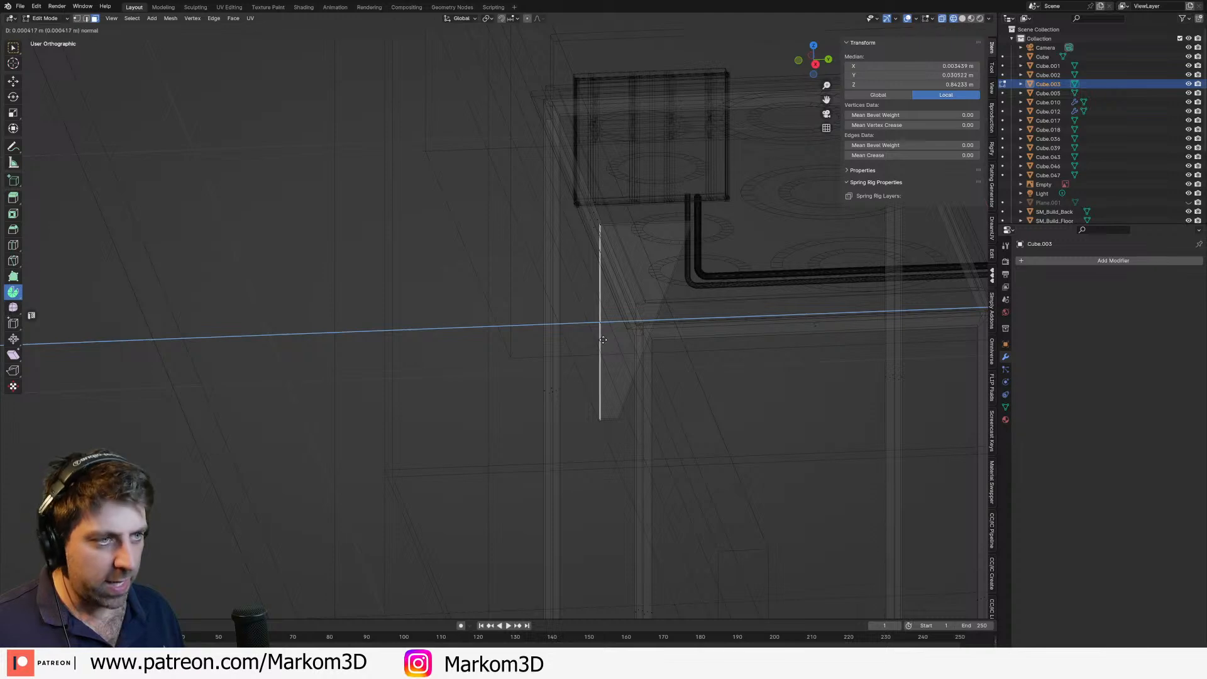
click(596, 331)
middle_drag(598, 326, 628, 349)
key(g)
key(z)
key(z)
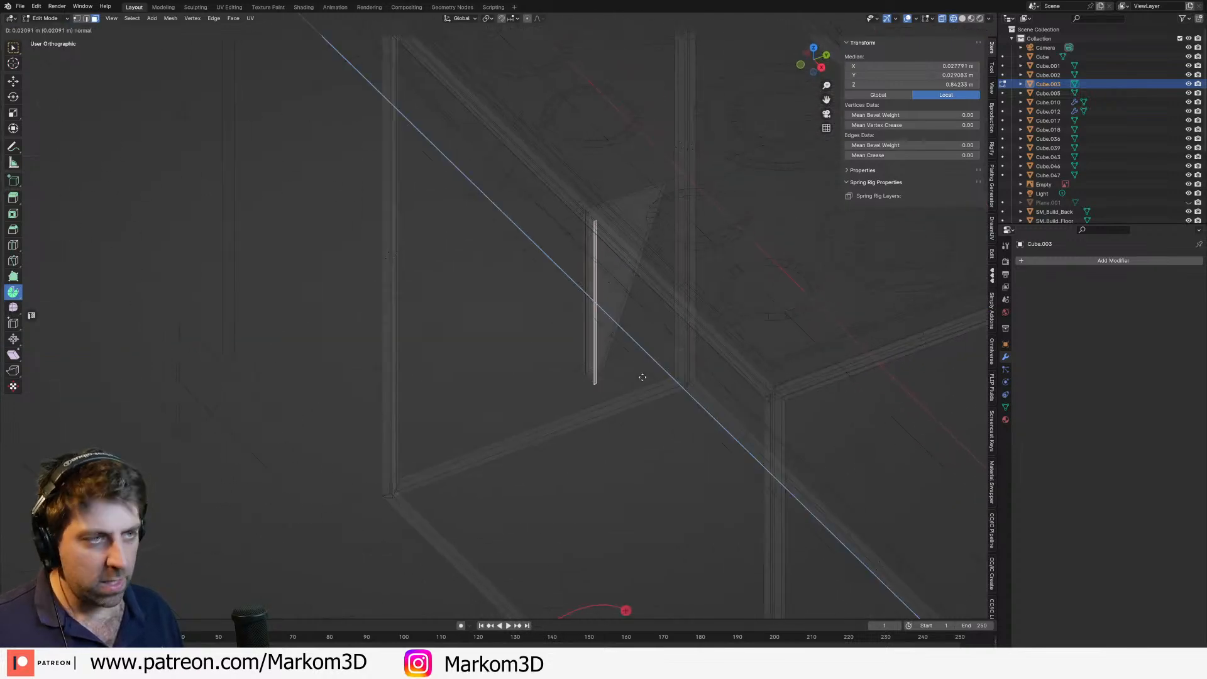
click(654, 394)
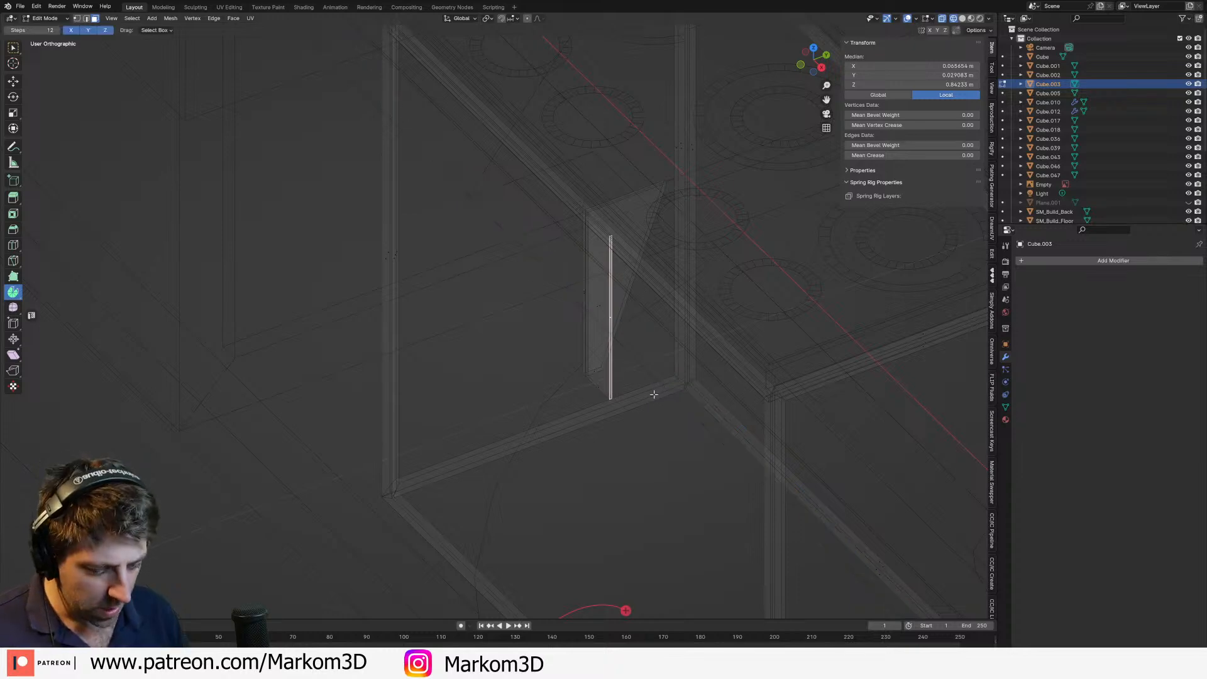
Step: Select the entire linked bracket and, in top view, move it into the corner of the stove frame
key(ctrl+l)
key(KP_7)
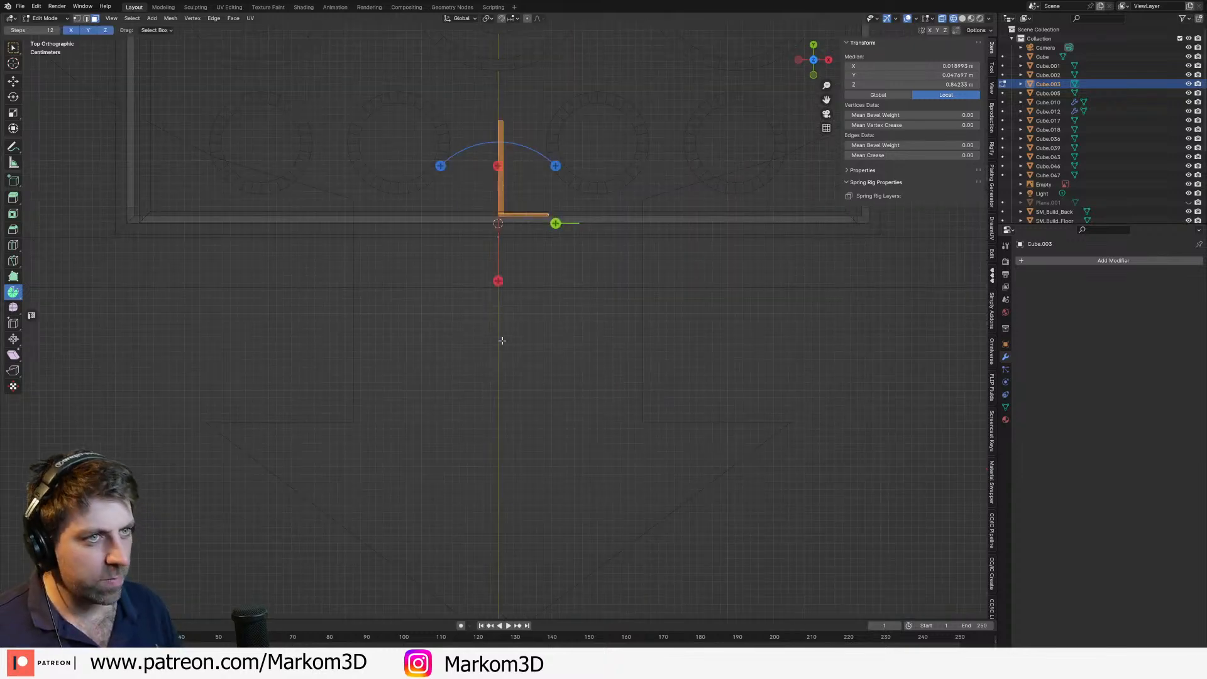
shift+middle_drag(501, 340, 869, 395)
scroll(869, 395, up, 1)
key(g)
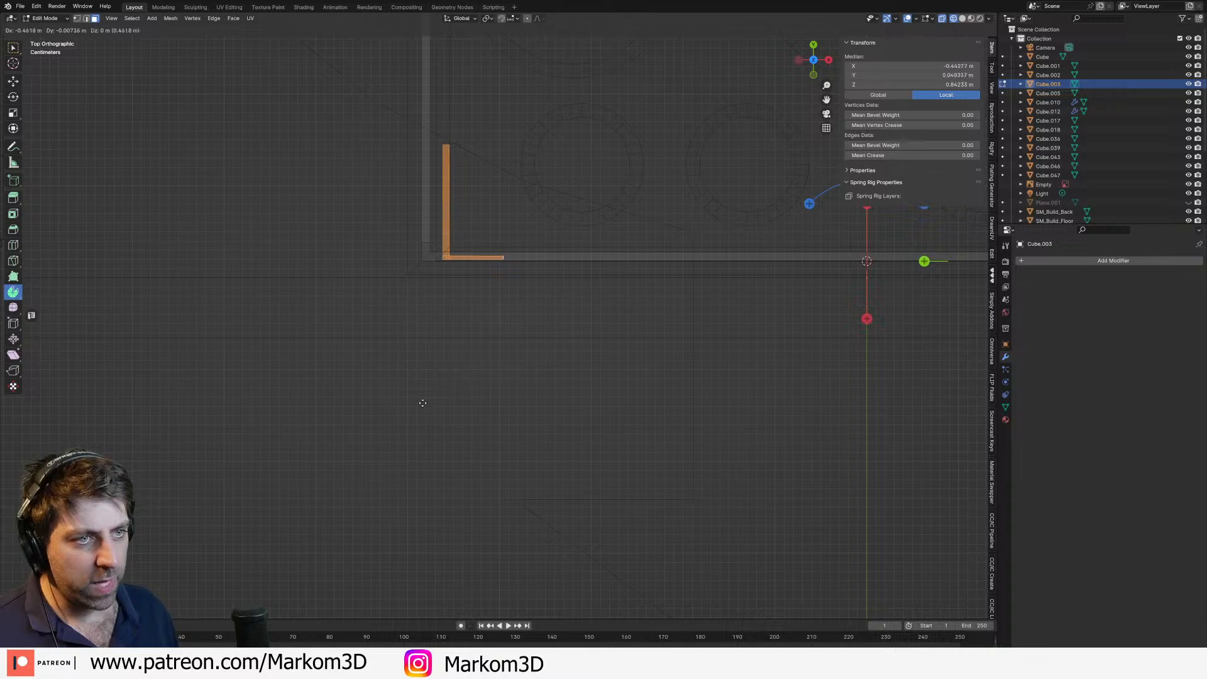
click(399, 413)
mouse_move(562, 314)
shift+middle_down()
mouse_move(423, 402)
mouse_move(445, 362)
mouse_move(716, 288)
shift+middle_up()
scroll(423, 402, down, 1)
Step: Switch to solid shading and raise the bracket along Z to meet the underside of the stove top
key(Tab)
scroll(639, 372, down, 1)
key(Tab)
key(z)
click(711, 296)
scroll(716, 289, up, 4)
shift+middle_drag(623, 316, 639, 380)
scroll(719, 391, up, 3)
key(g)
key(z)
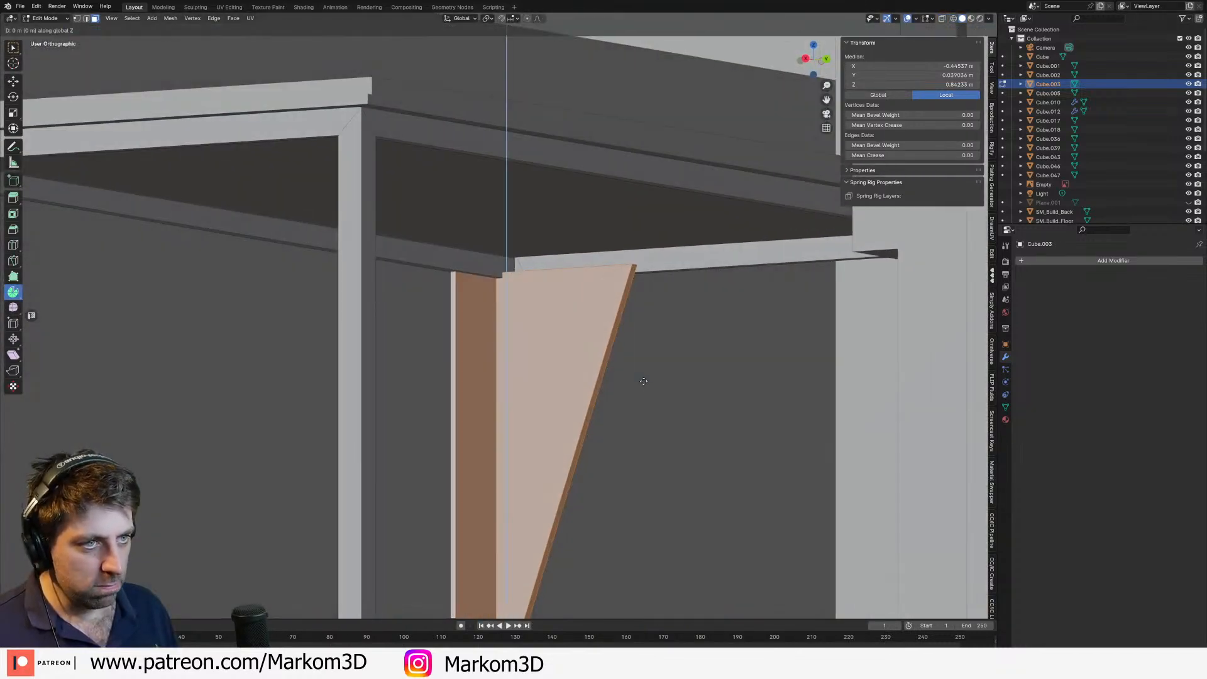
click(621, 214)
middle_drag(621, 262, 609, 281)
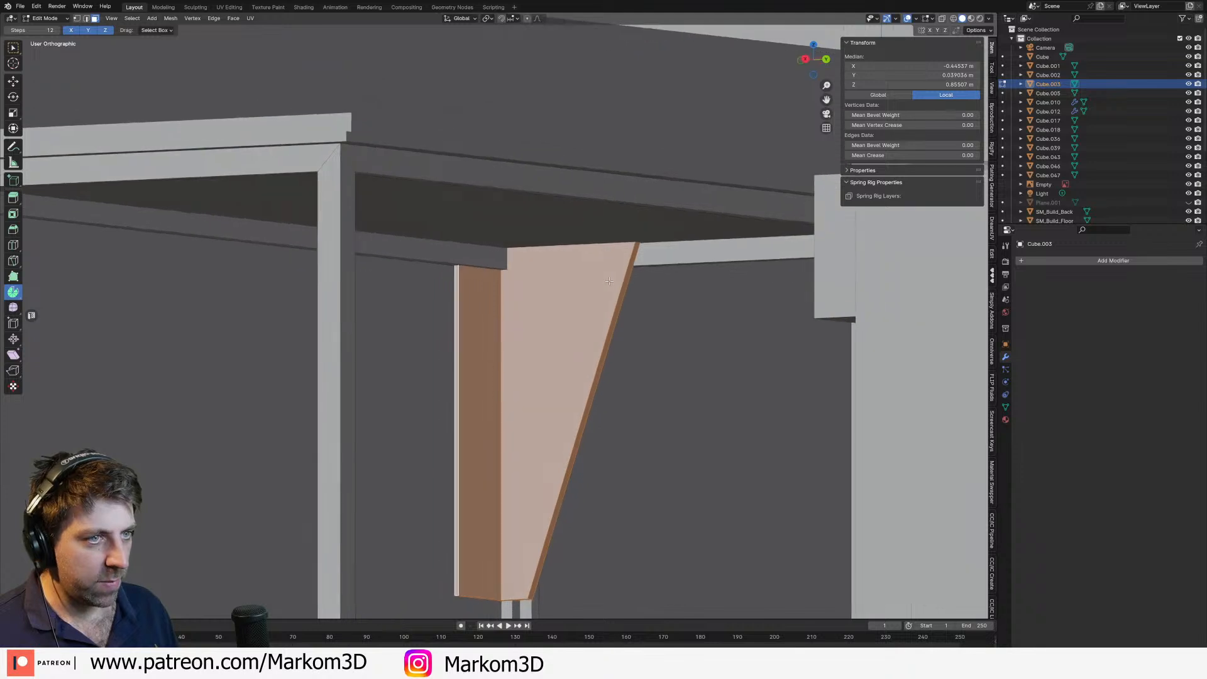
Step: Select the bracket's flange face and snap the 3D cursor to its centre
click(481, 352)
key(shift+s)
click(478, 445)
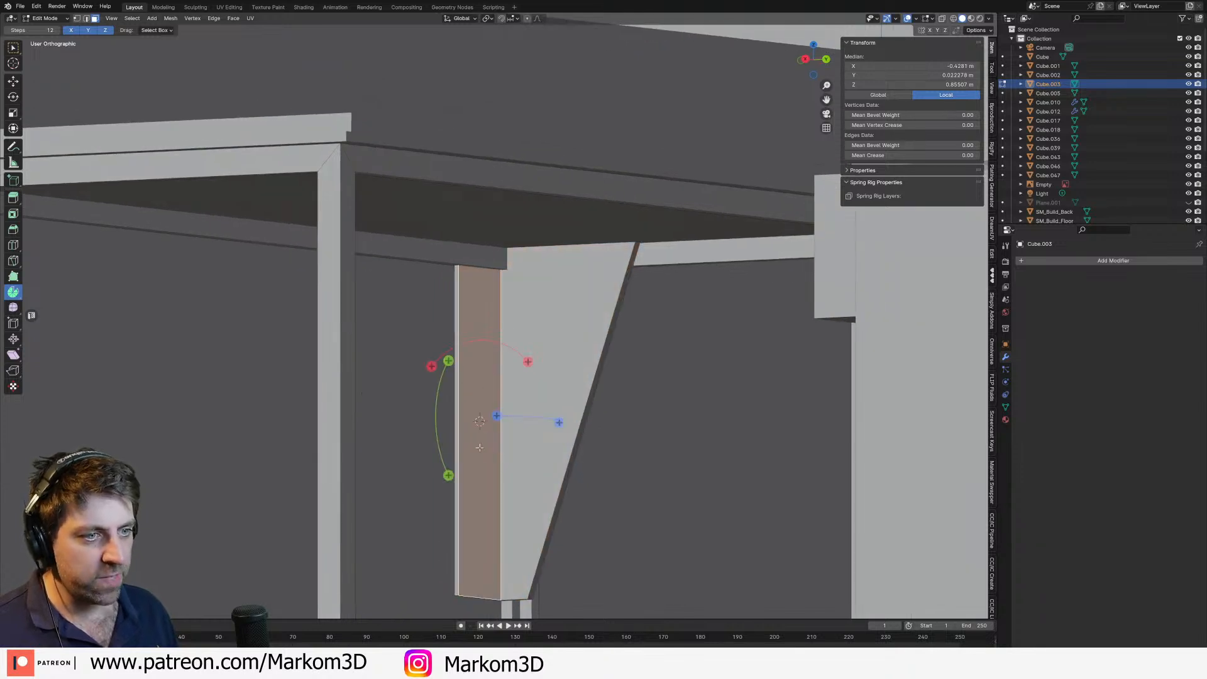
key(Tab)
key(shift+a)
mouse_move(467, 452)
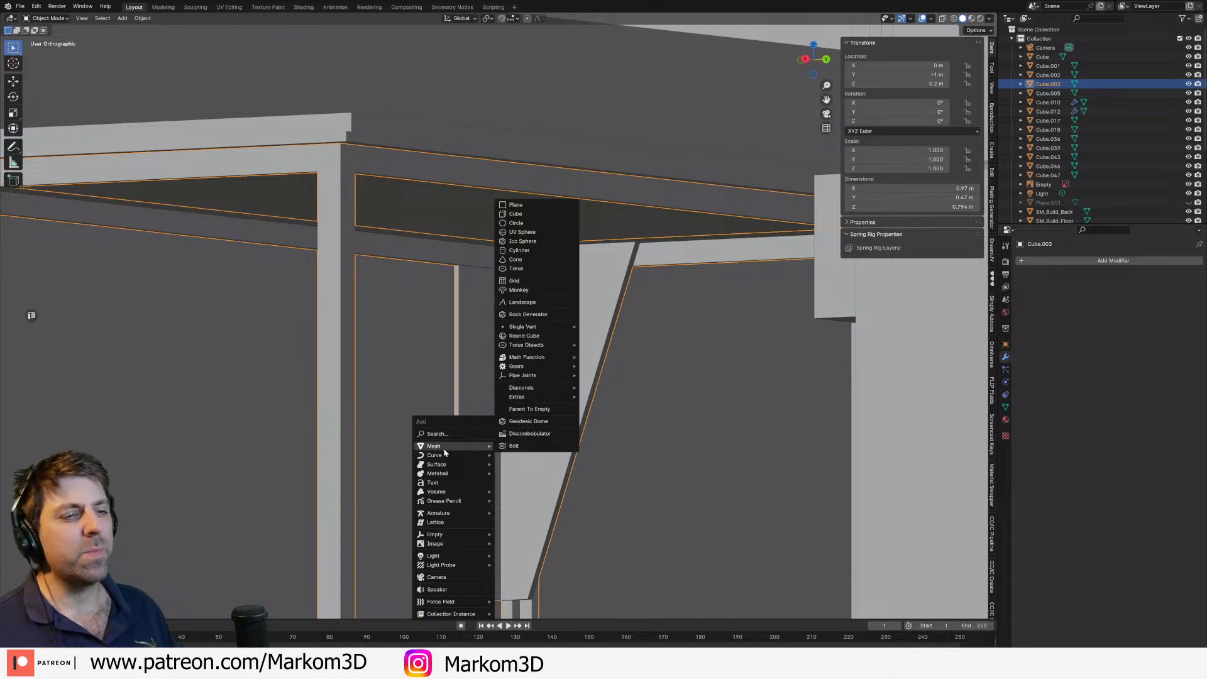
click(519, 250)
key(Tab)
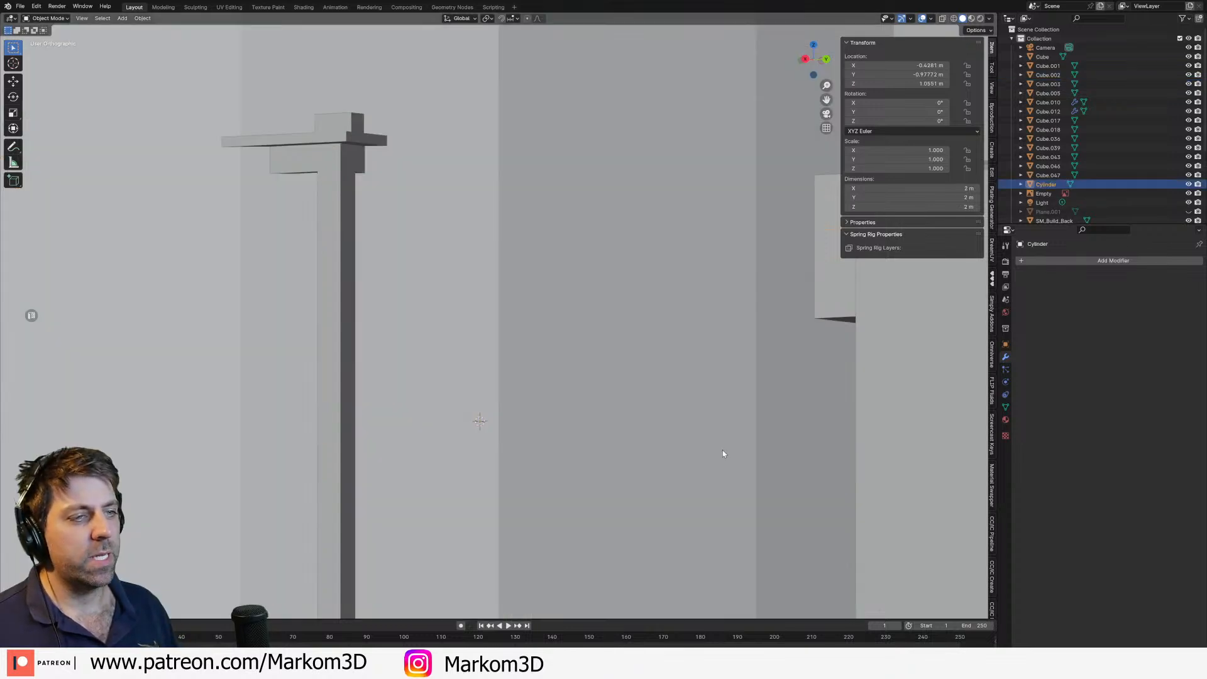
key(s)
click(641, 423)
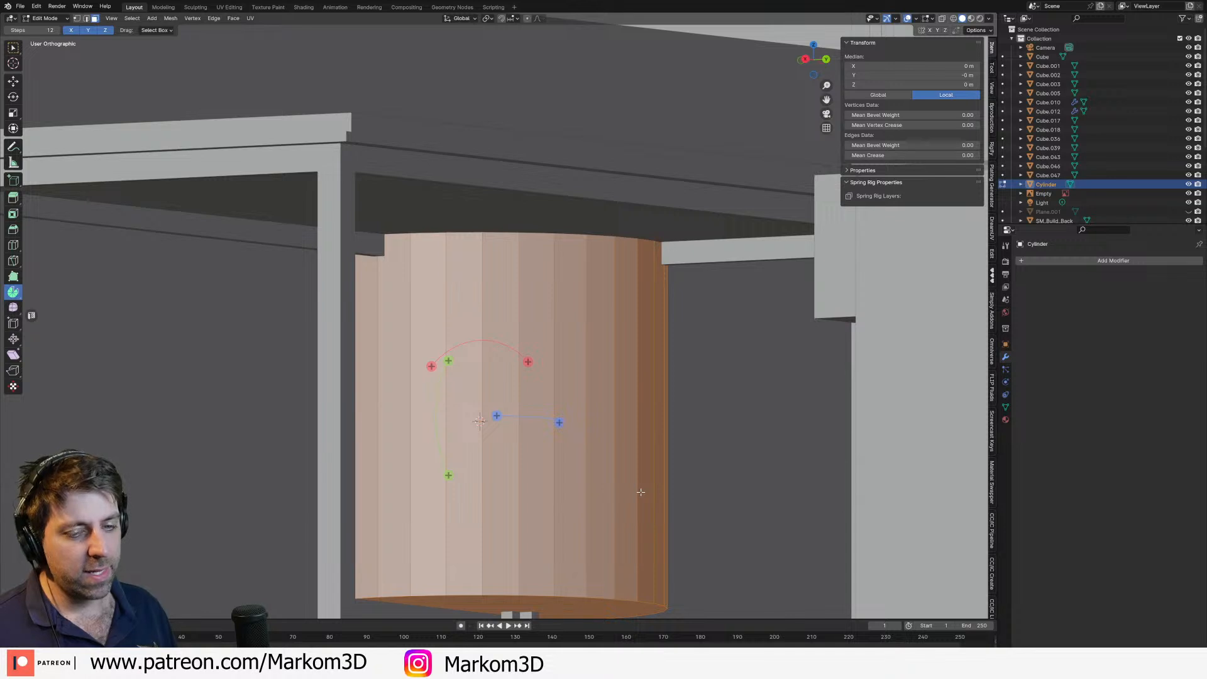
key(Tab)
key(Delete)
Step: Add a six-sided cylinder at the 3D cursor and scale its mesh down to roughly the bracket flange's width
key(shift+a)
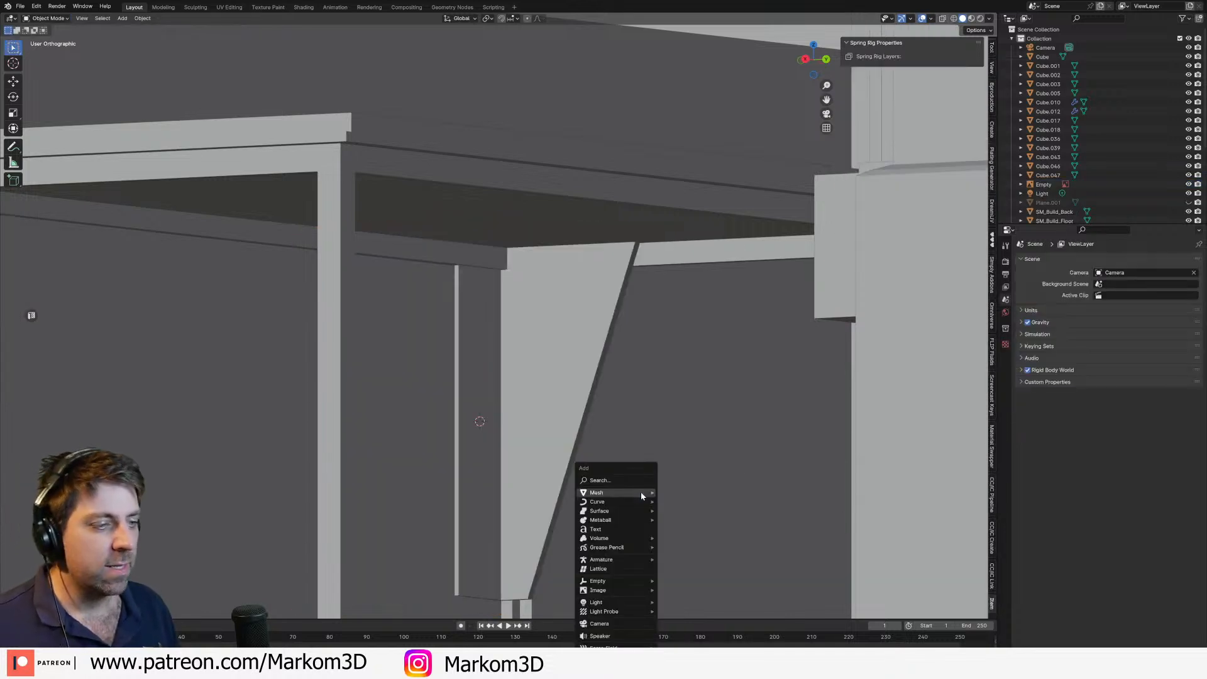
mouse_move(640, 493)
click(682, 297)
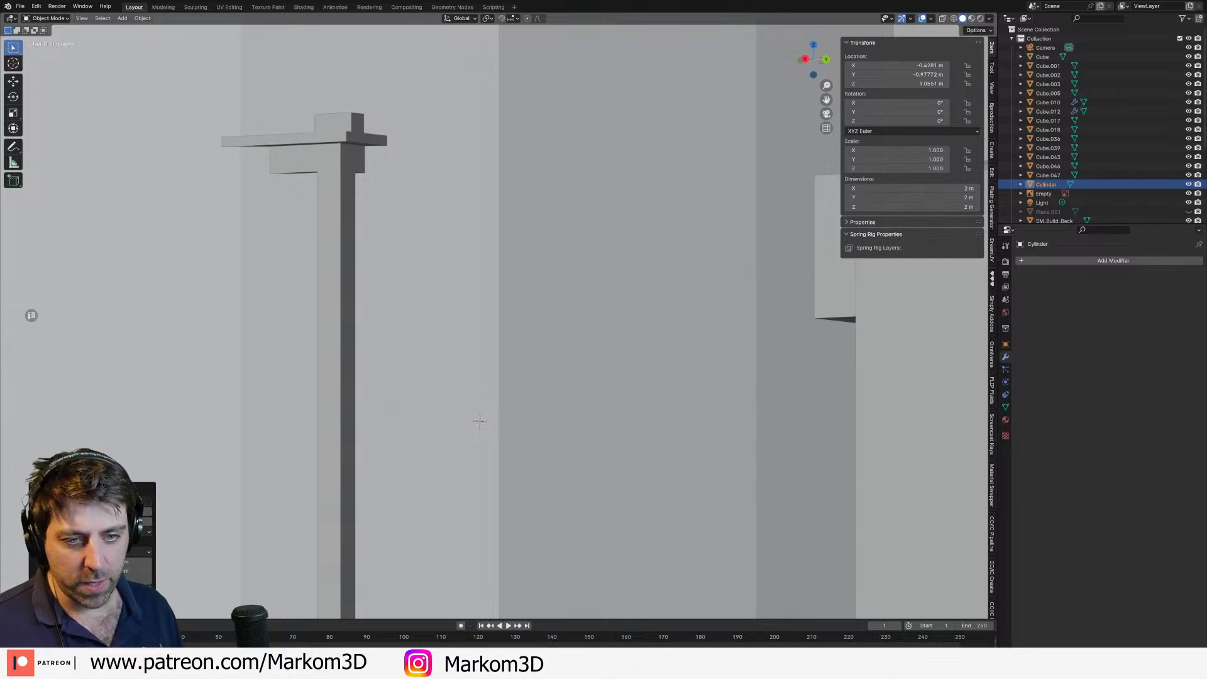
text(6)
key(Return)
key(Tab)
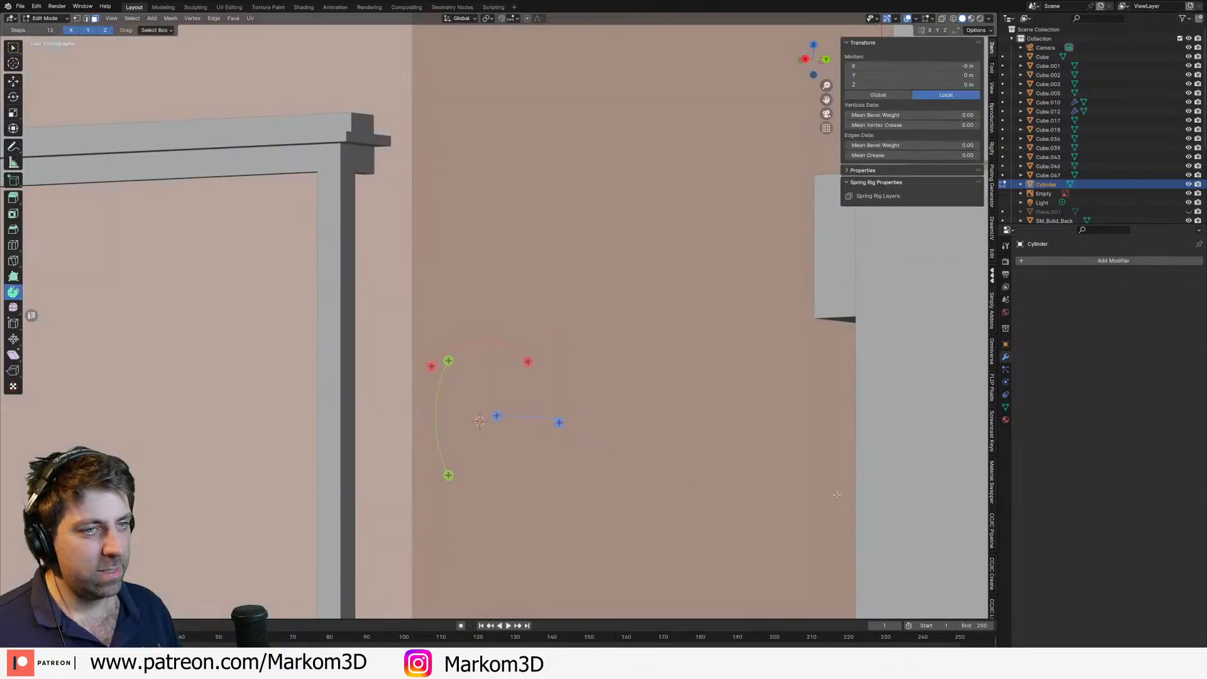
key(s)
click(535, 423)
click(529, 429)
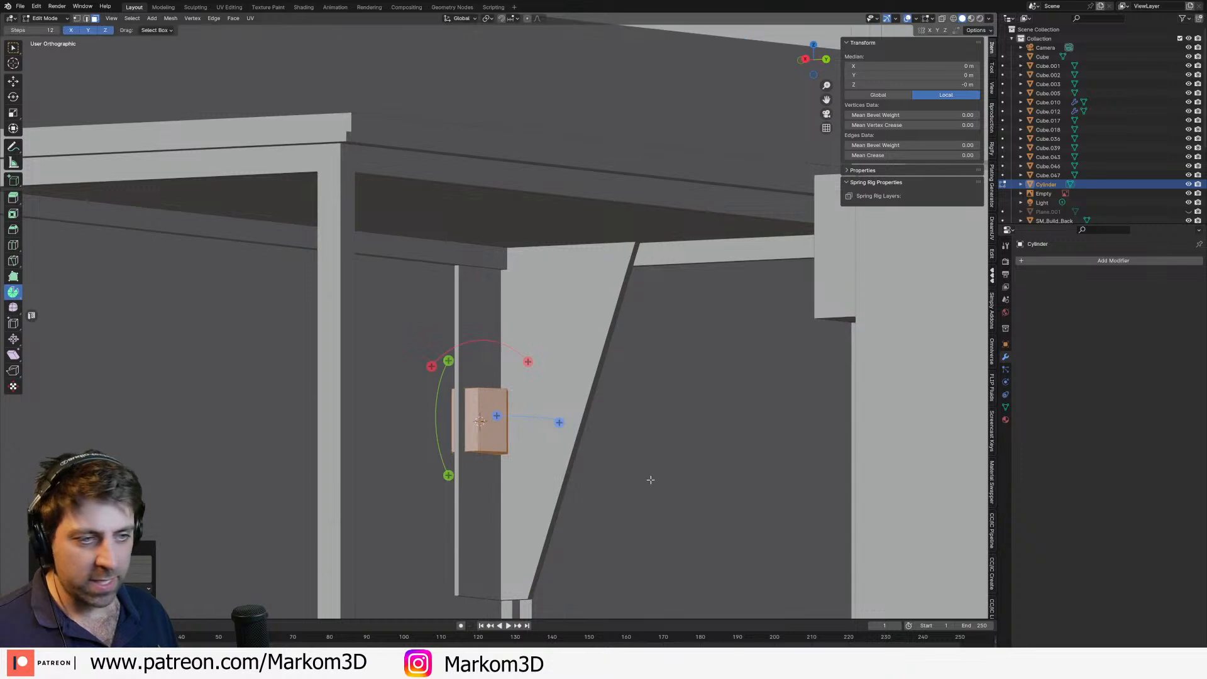
Step: Shrink the hexagonal cylinder further and rotate it 90° about X so its end faces out from the flange
key(s)
click(584, 464)
text(y)
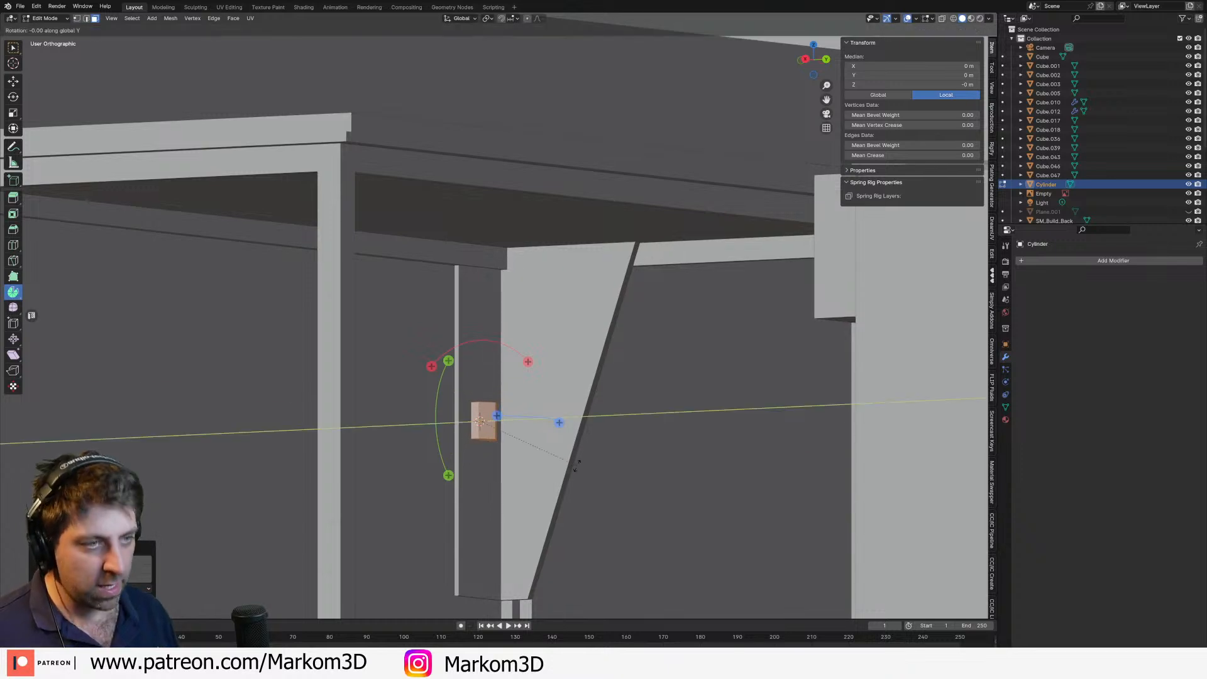
text(x90)
key(Return)
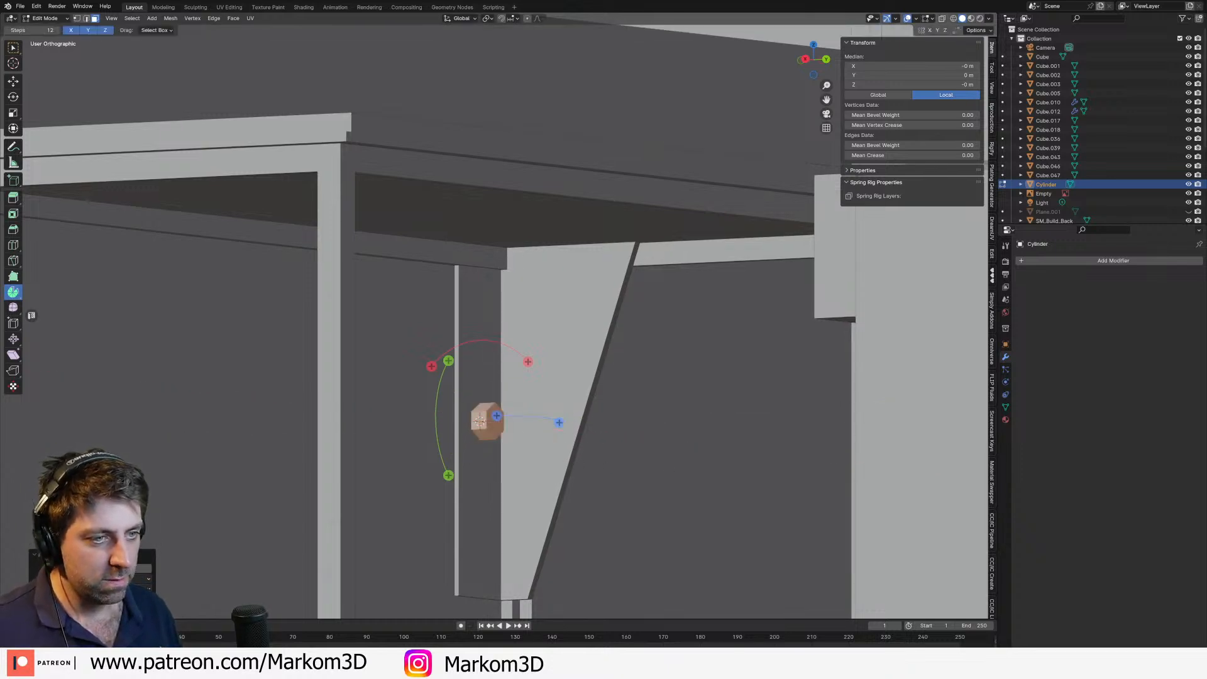
Step: Reduce the hex bolt head's size and move it about 0.106 m up along Z and 0.016 m along X into the flange's upper corner
key(s)
key(z)
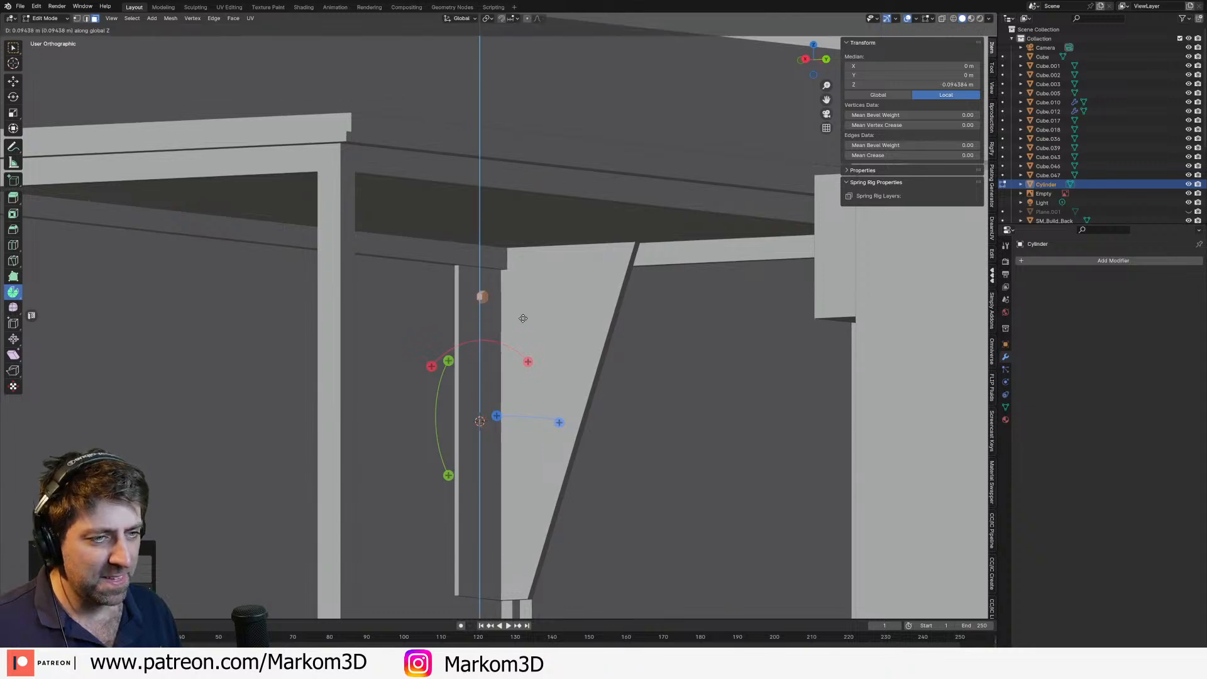
click(575, 310)
middle_drag(579, 311, 636, 345)
scroll(554, 324, up, 5)
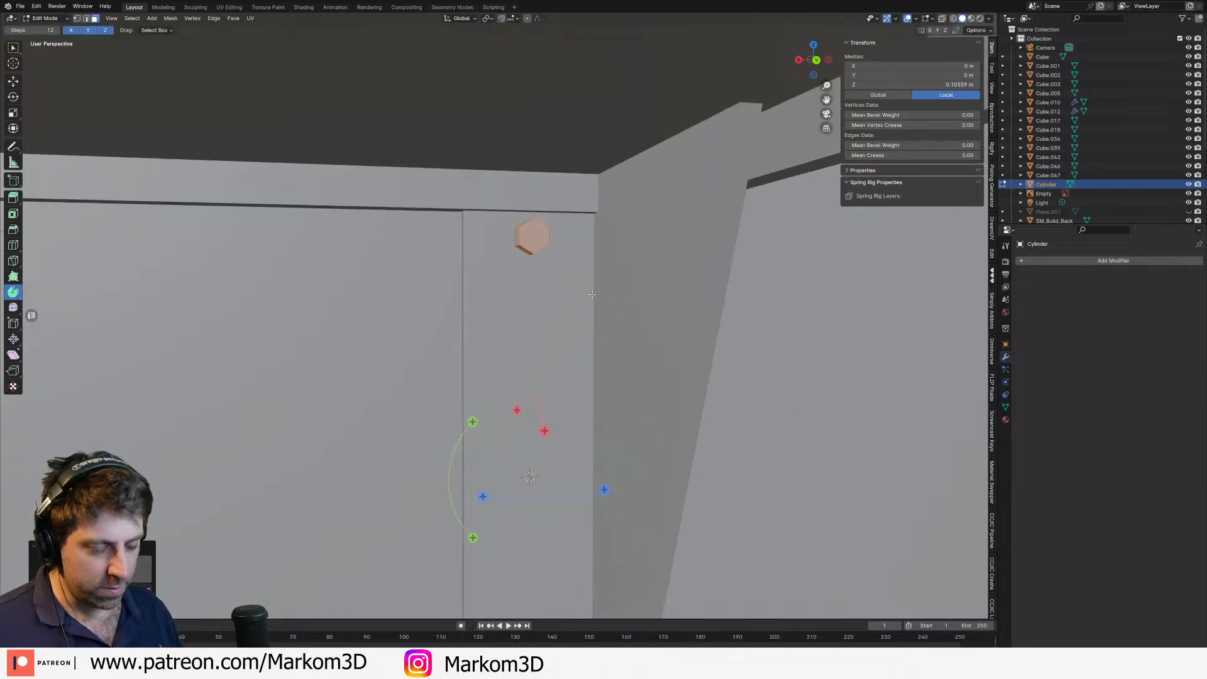
key(g)
key(x)
click(556, 295)
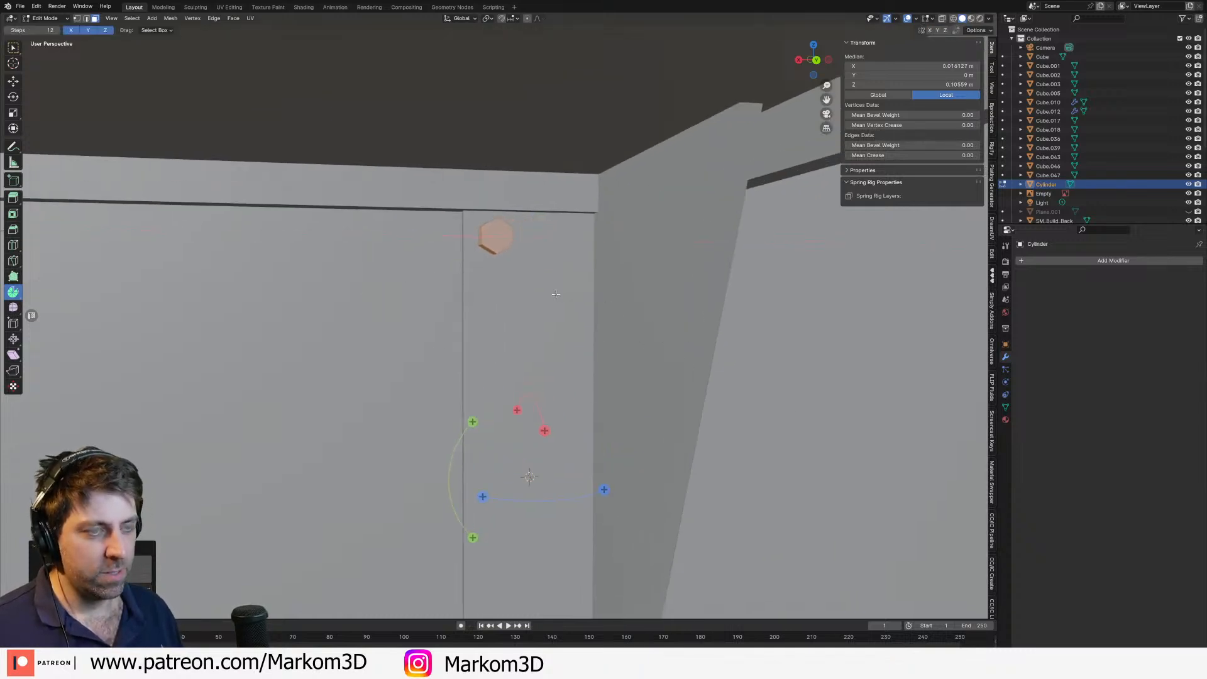
Step: Duplicate the bolt head, offset it about 0.026 m along X and 0.018 m down along Z, and rotate it slightly about Y
key(g)
key(y)
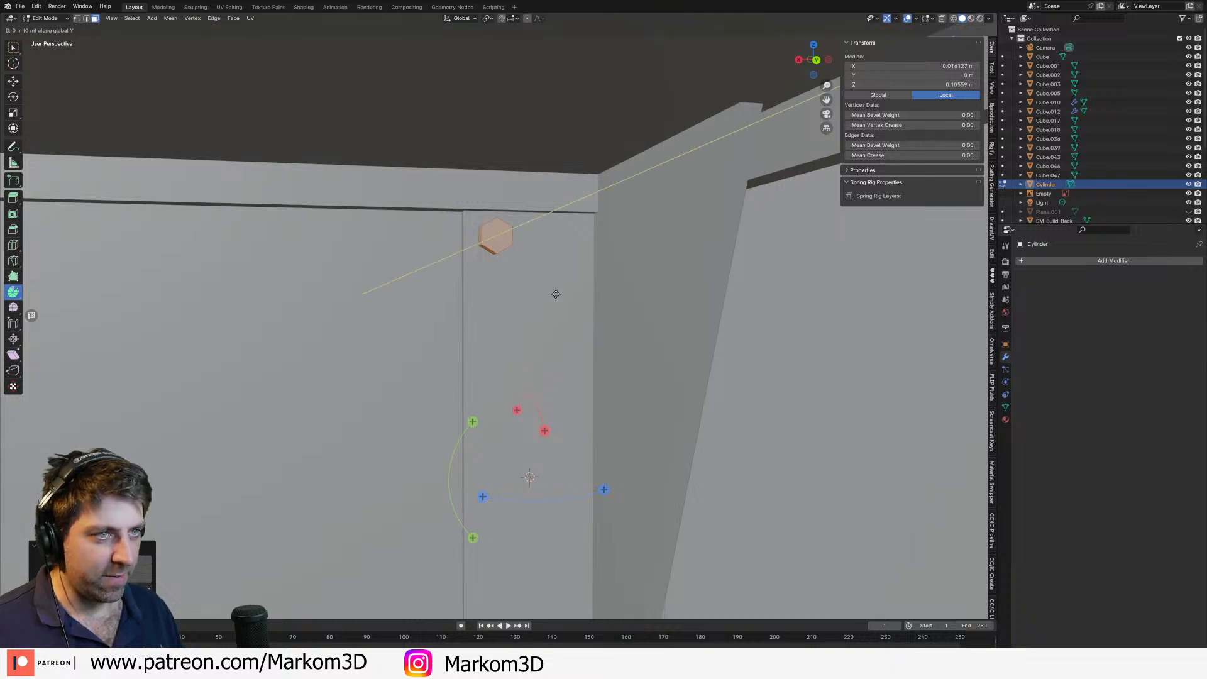
key(x)
key(z)
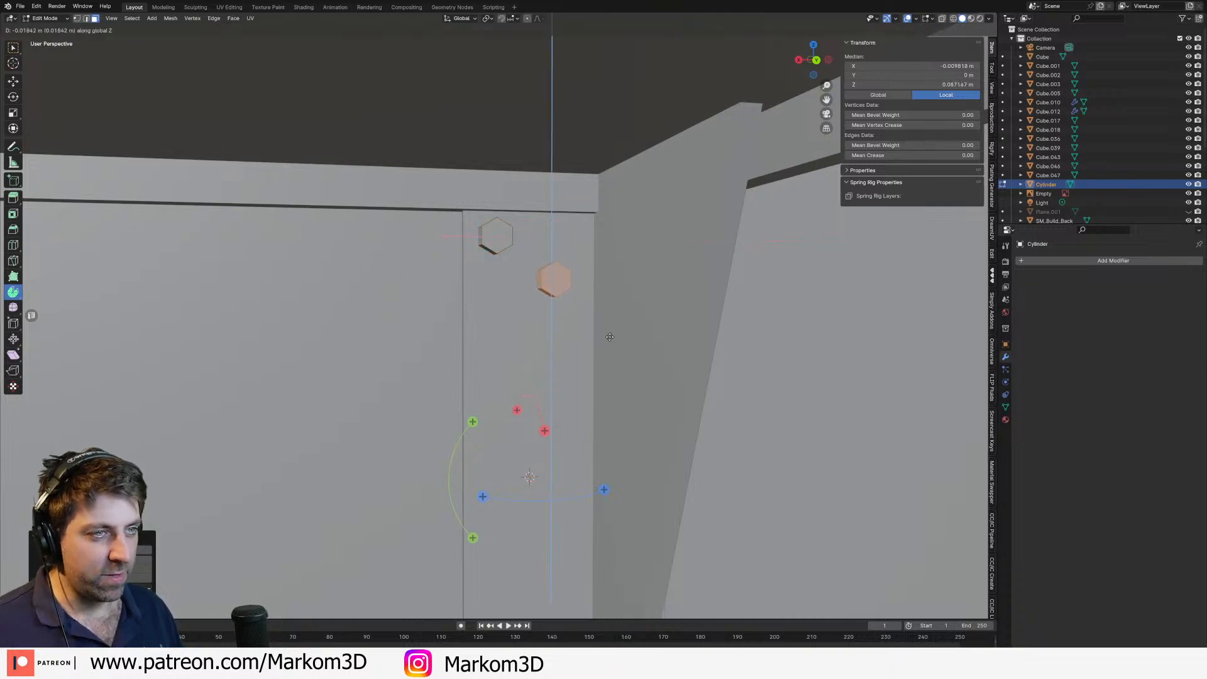
click(610, 337)
key(r)
key(y)
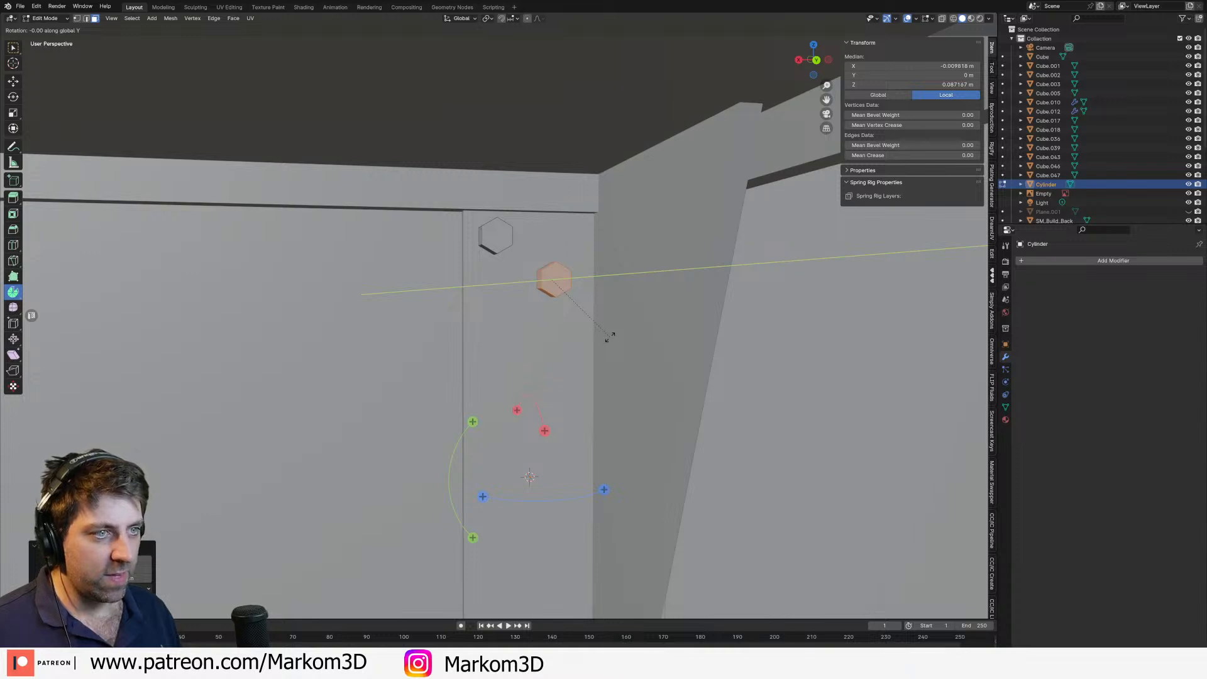
click(626, 323)
Step: Select both linked bolt heads and duplicate them about 0.2 m down along Z to the flange's lower end
shift+click(501, 231)
shift+middle_drag(537, 283, 586, 257)
key(ctrl+l)
scroll(563, 247, down, 2)
shift+middle_drag(542, 368, 629, 276)
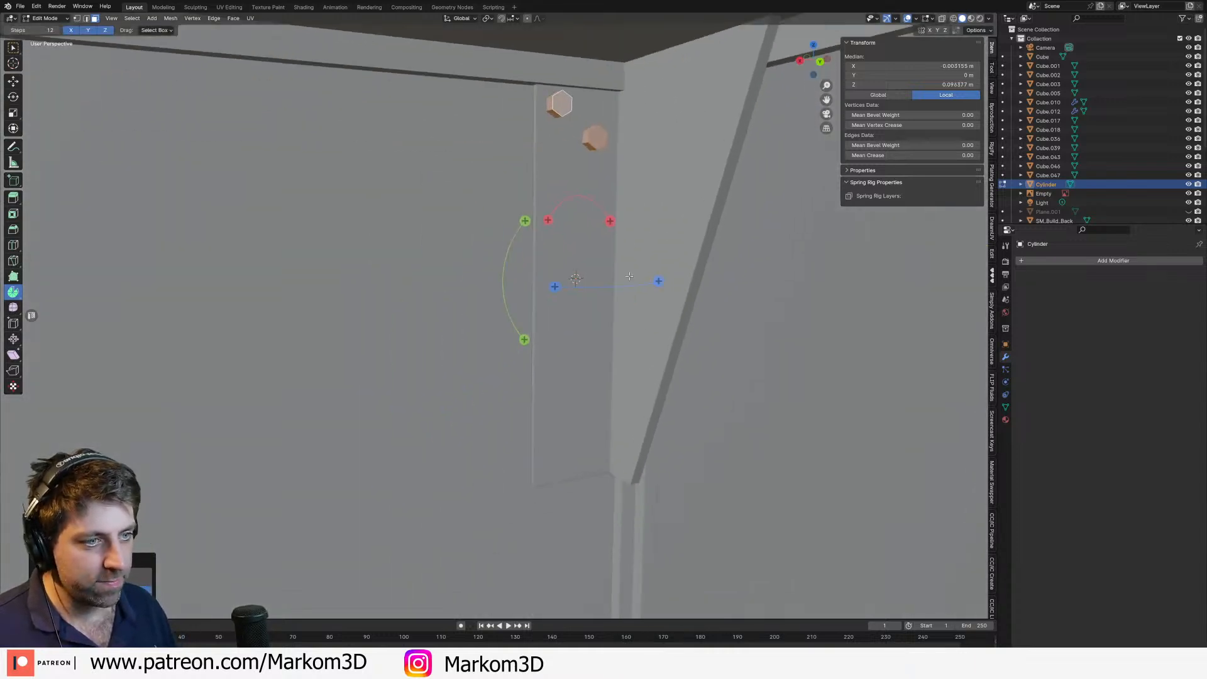
key(shift+d)
key(z)
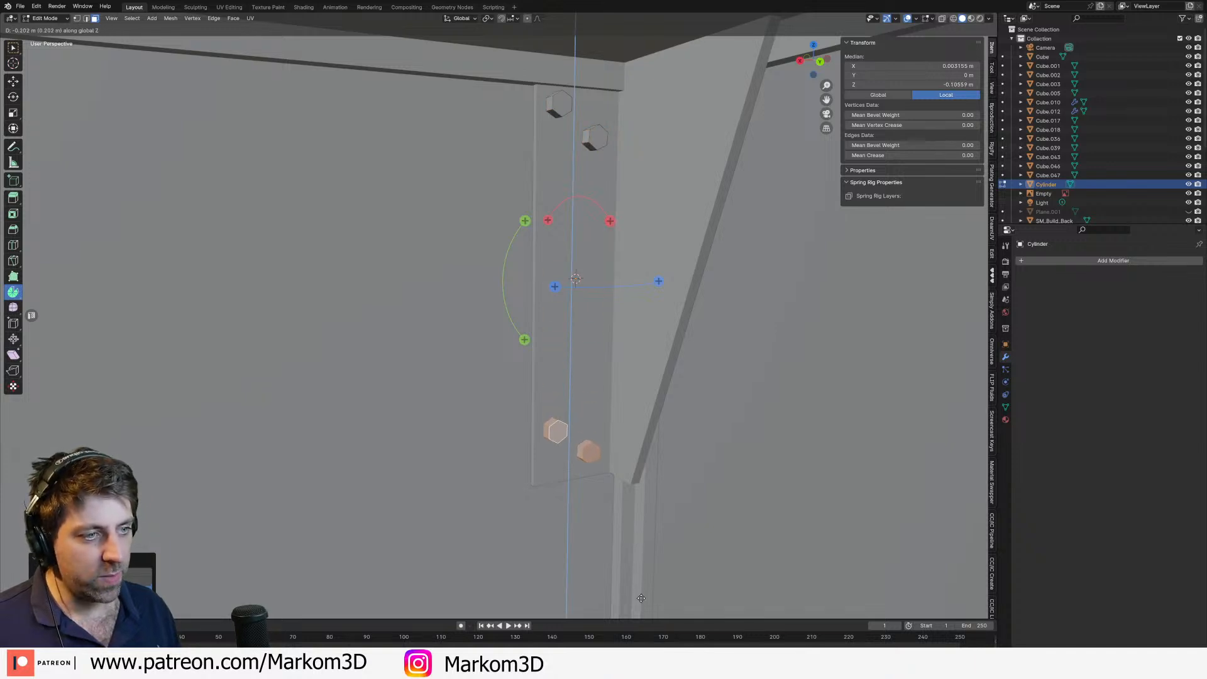
click(642, 597)
Step: Return to Object Mode and join the bolt heads to the object containing the bracket
scroll(552, 587, down, 2)
scroll(553, 586, down, 3)
key(Tab)
key(Tab)
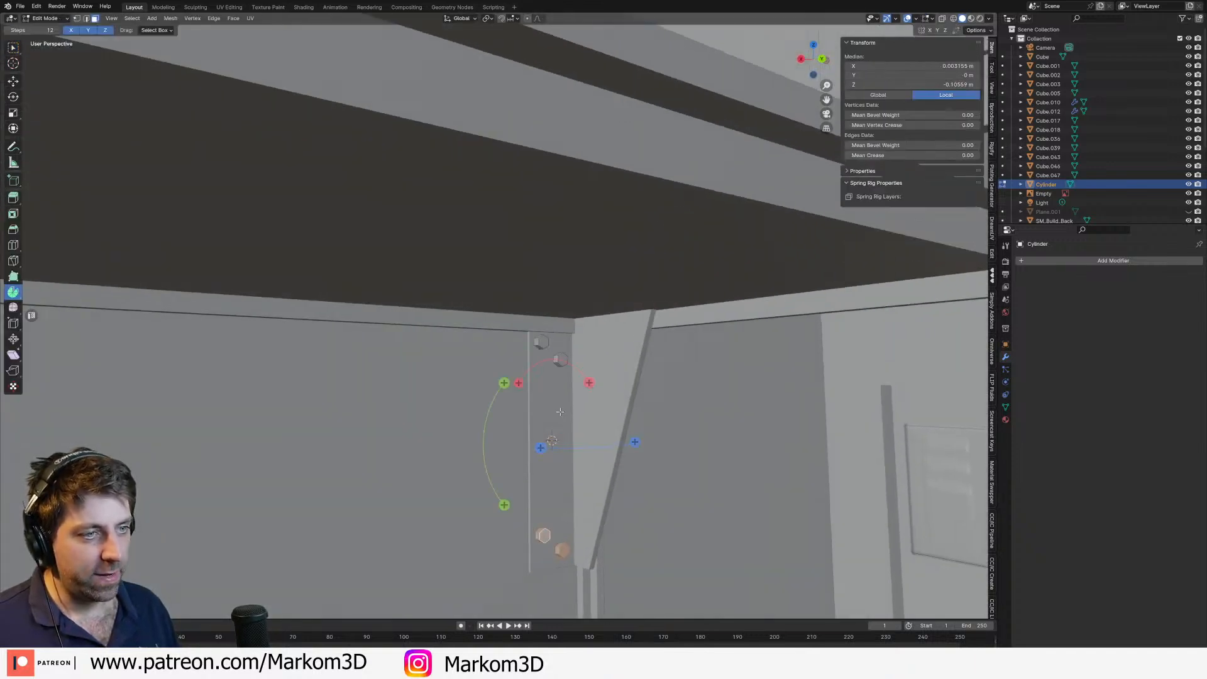
key(Tab)
shift+click(598, 476)
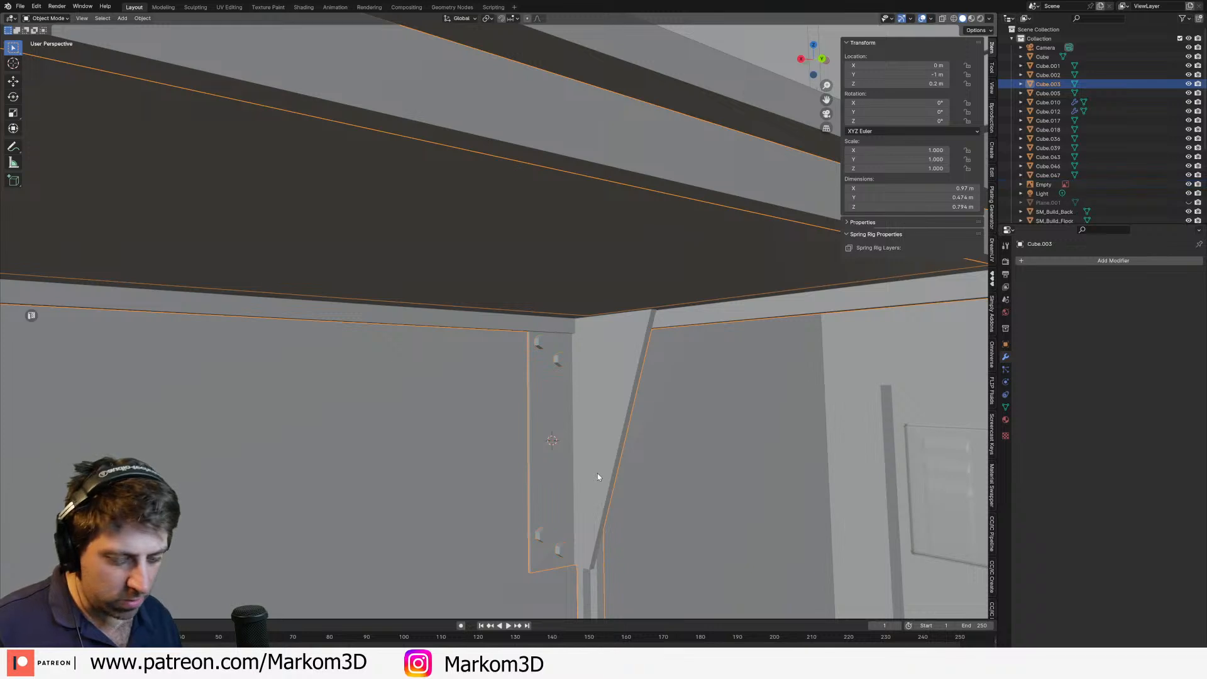
Step: Edit the joined mesh and select the linked bracket together with its bolt heads
key(Tab)
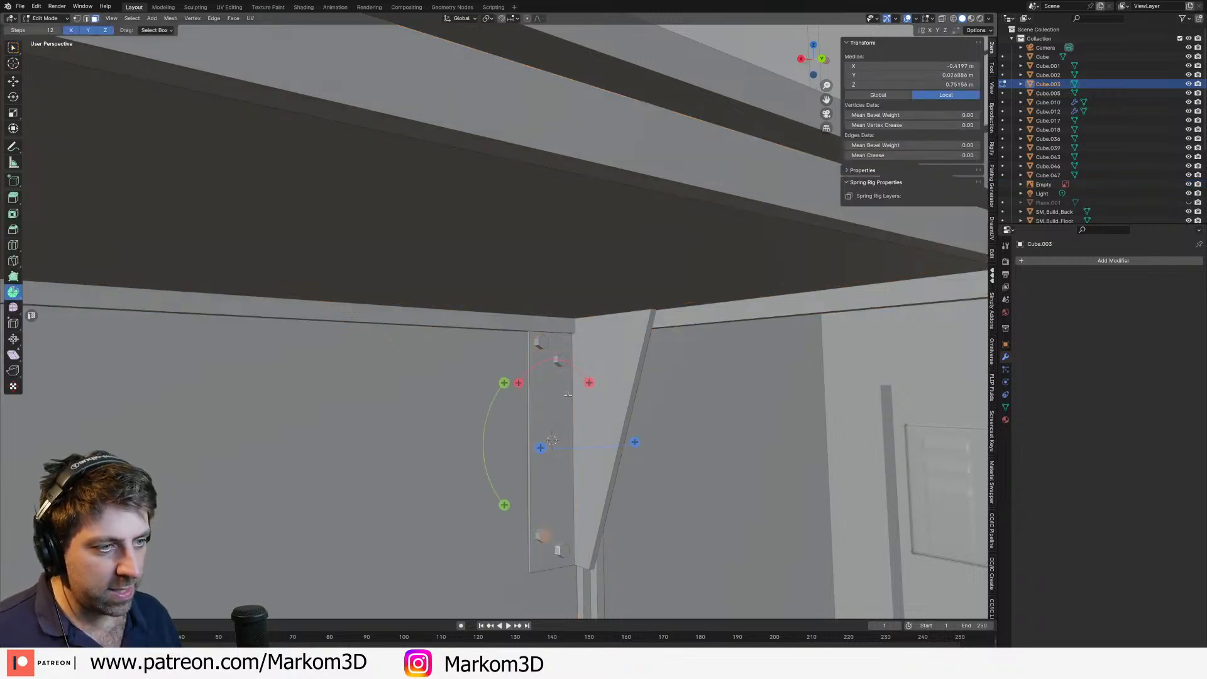
click(545, 344)
shift+click(561, 359)
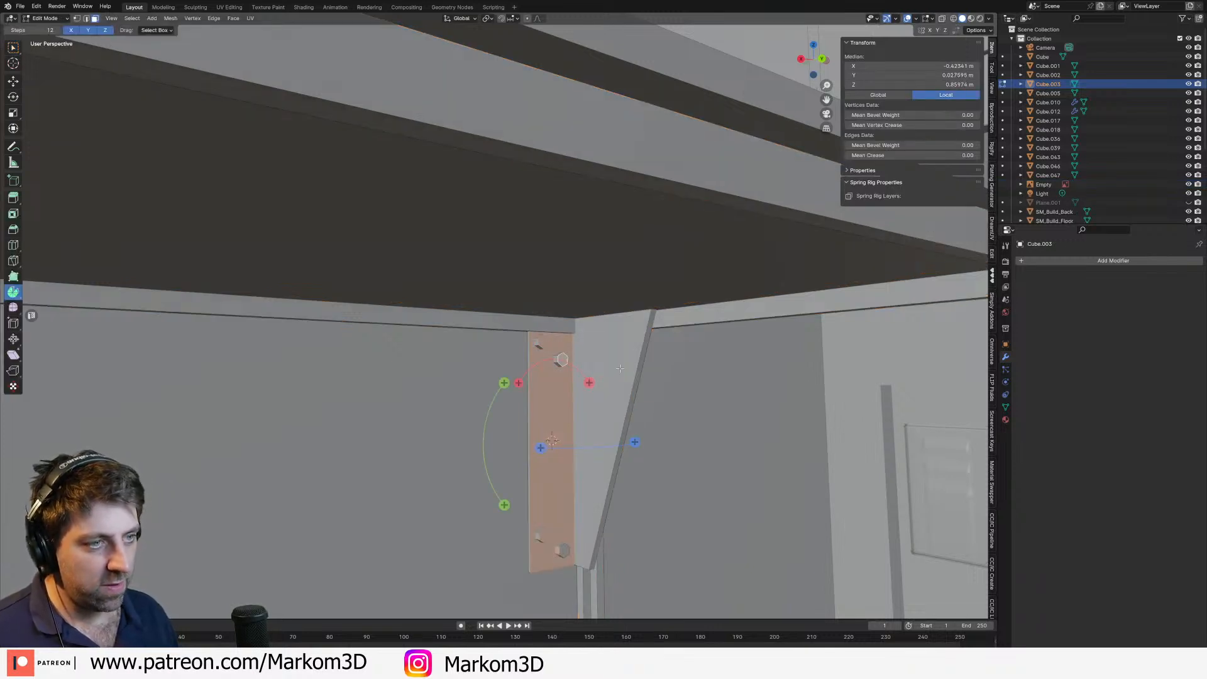
key(l)
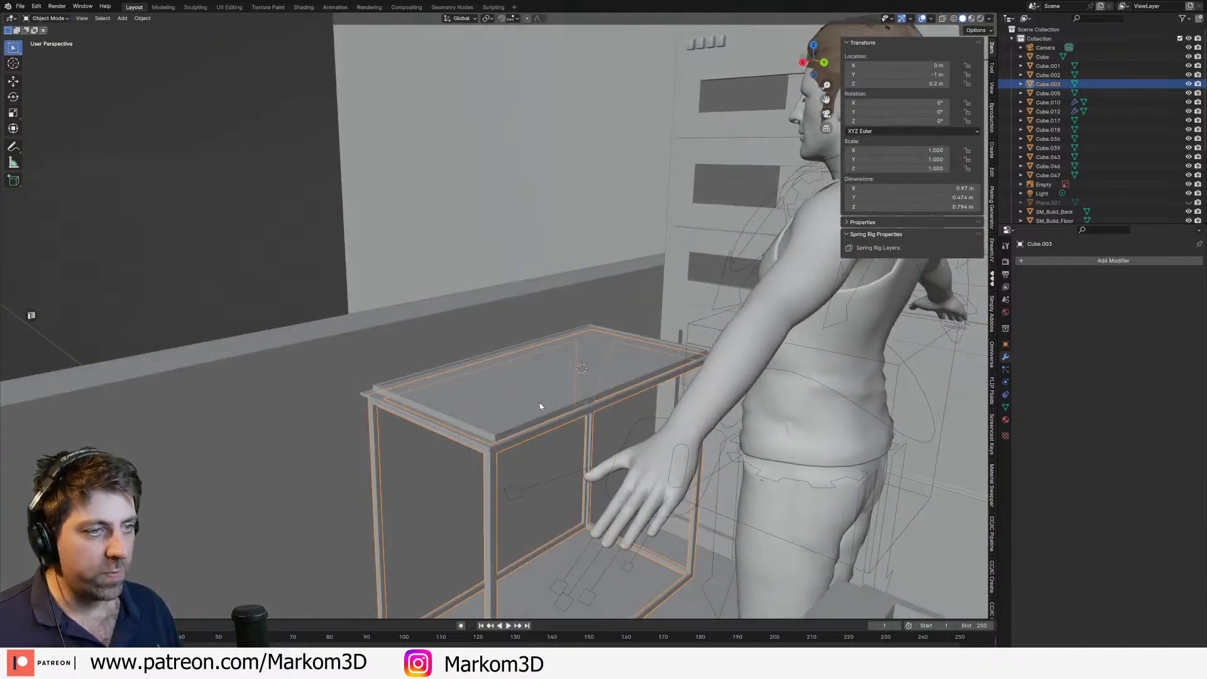
key(shift+d)
right_click(536, 431)
key(ctrl+z)
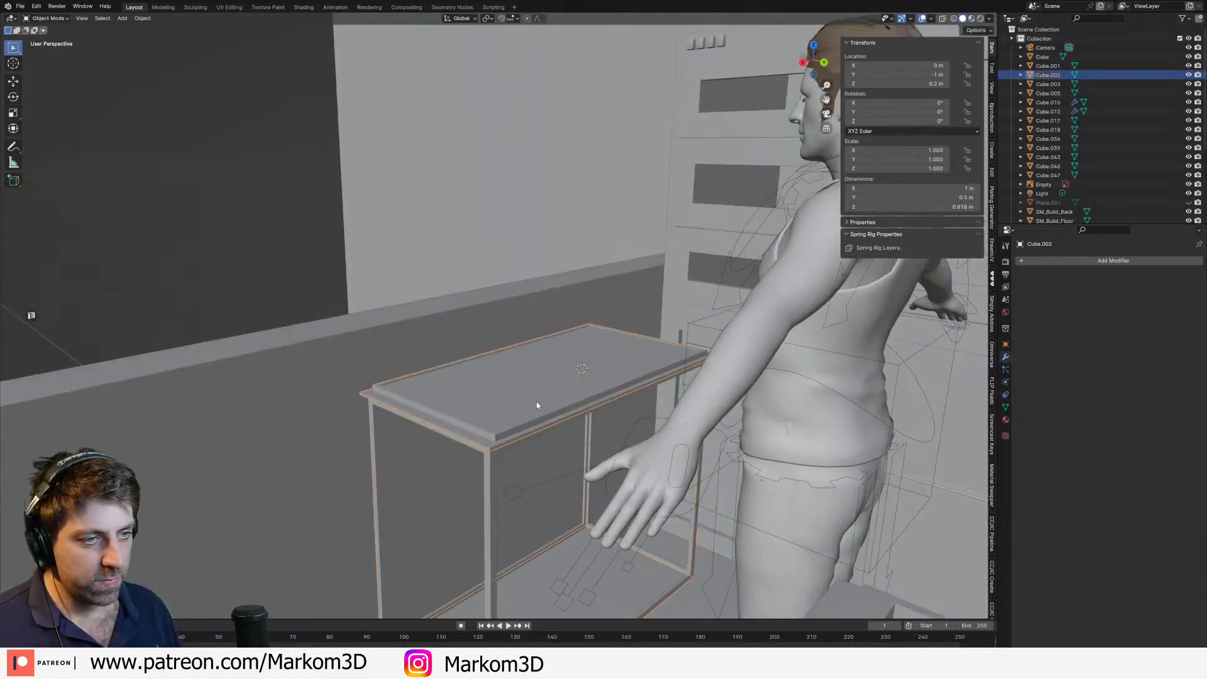
Step: Snap the 3D cursor to the selected stove frame's origin and reopen the bracket's mesh for editing
key(shift+s)
click(533, 452)
middle_drag(533, 452, 567, 373)
key(Tab)
key(Tab)
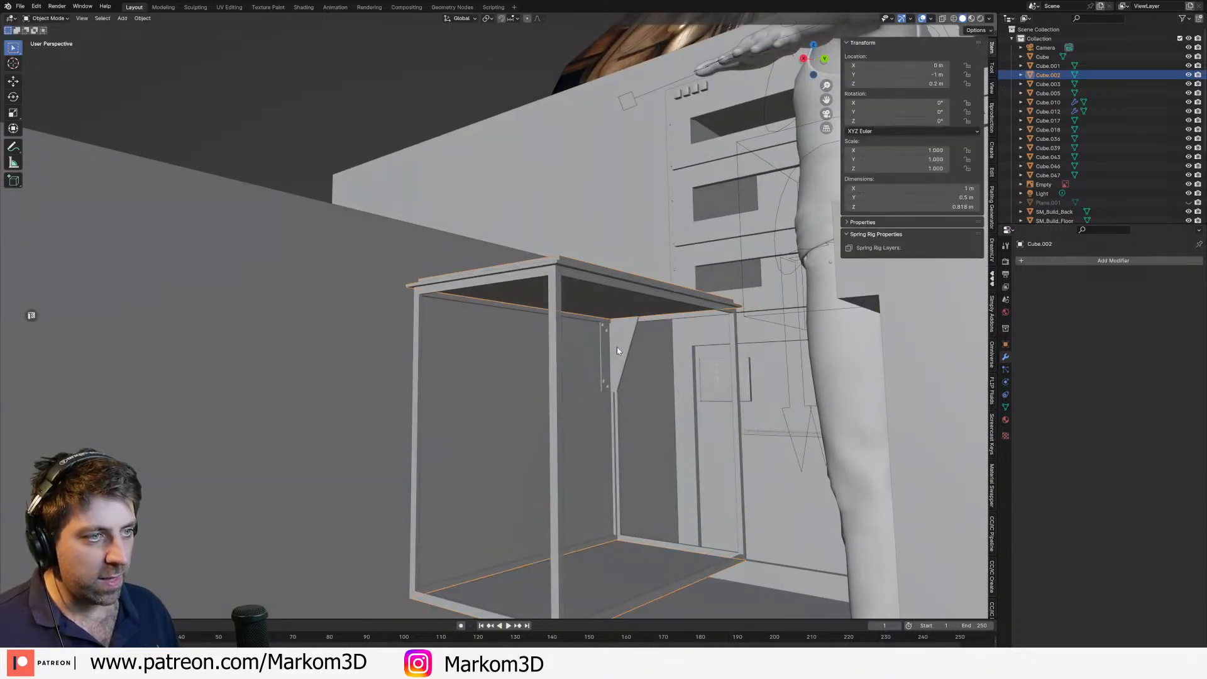
click(617, 347)
key(Tab)
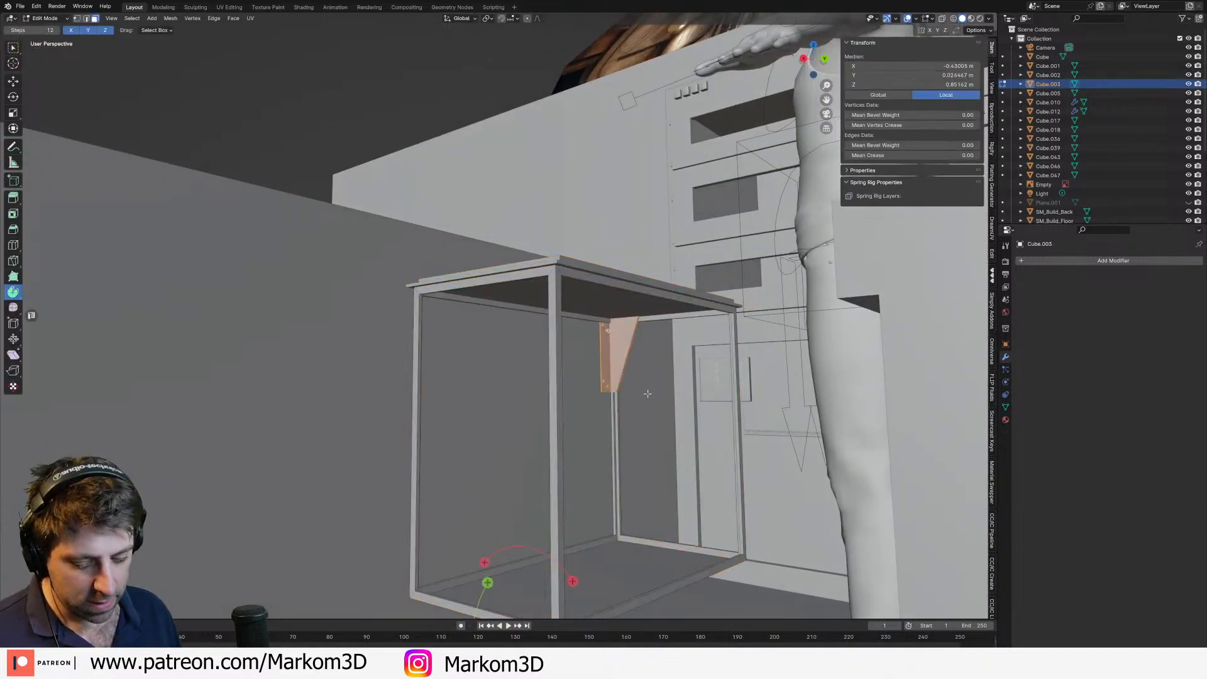
Step: Try to mirror a duplicate of the bracket with a scale of -1 along Y and X about its median point
text(sy)
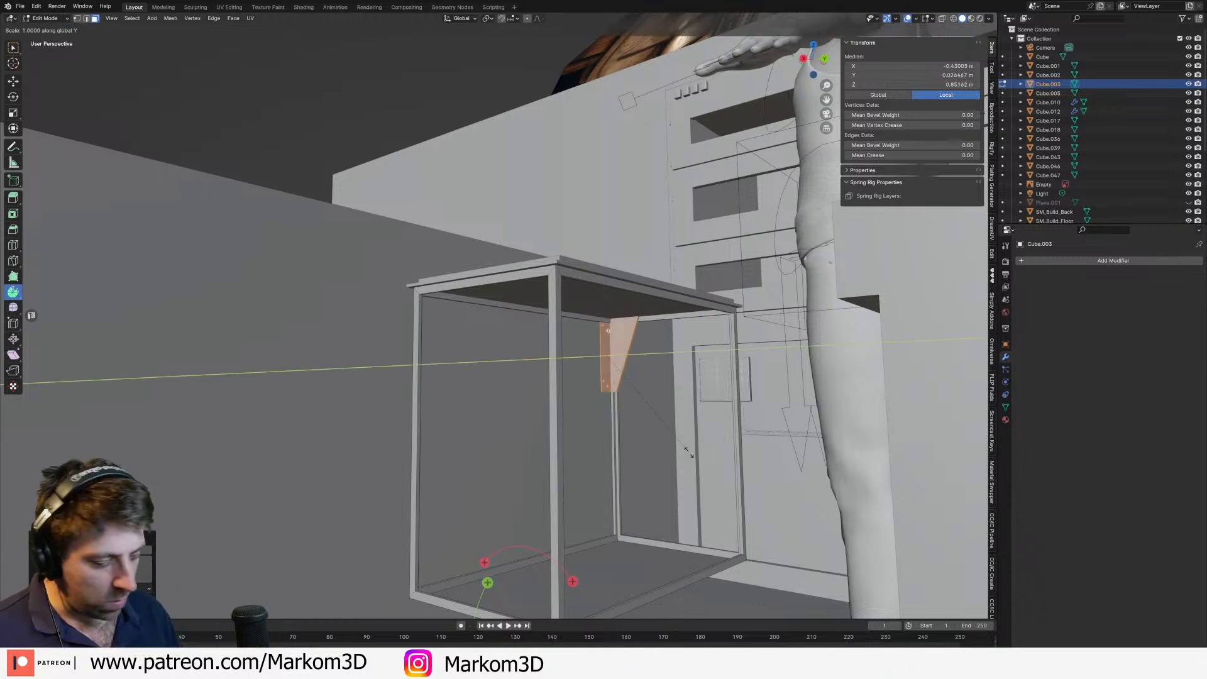
text(-1)
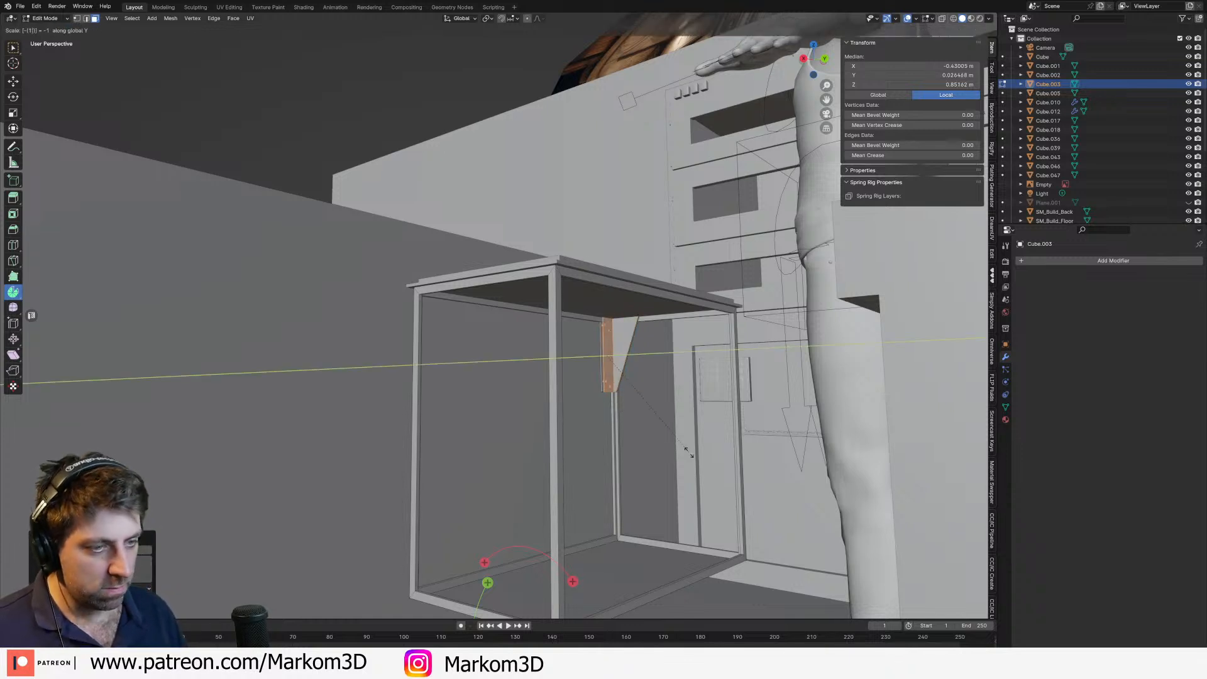
text(x)
key(Return)
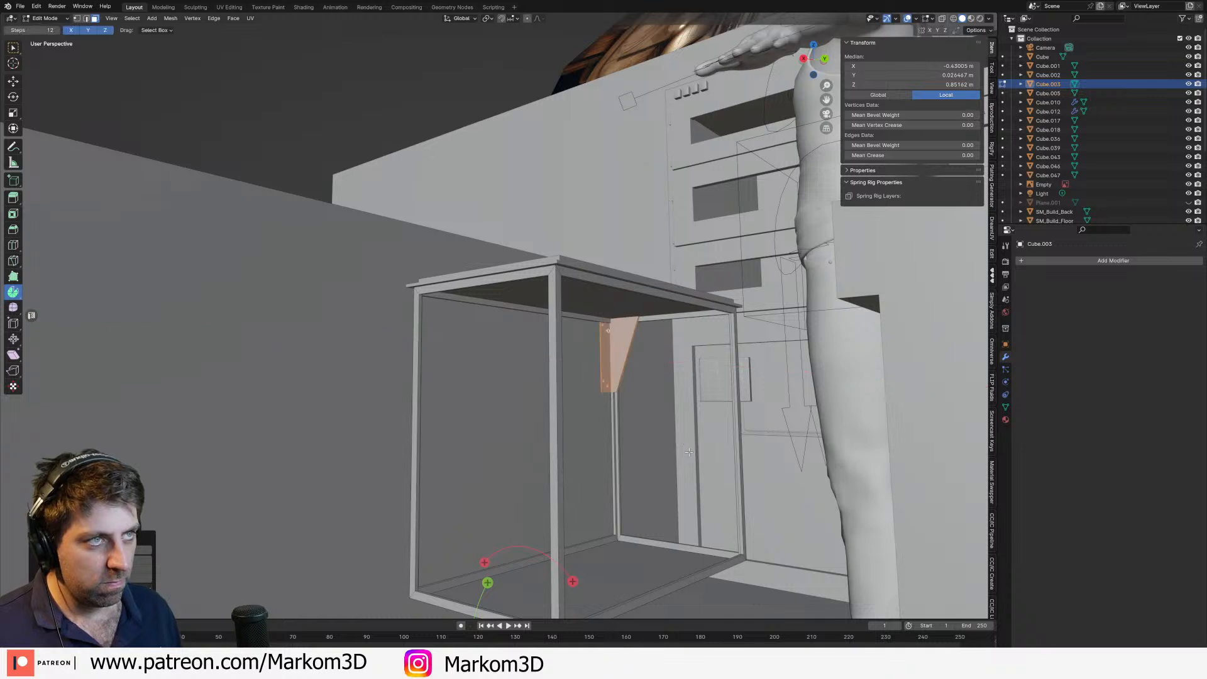
Step: Set the pivot point to 3D Cursor and mirror the duplicated bracket to the opposite corner with a scale of -1 along X
click(487, 18)
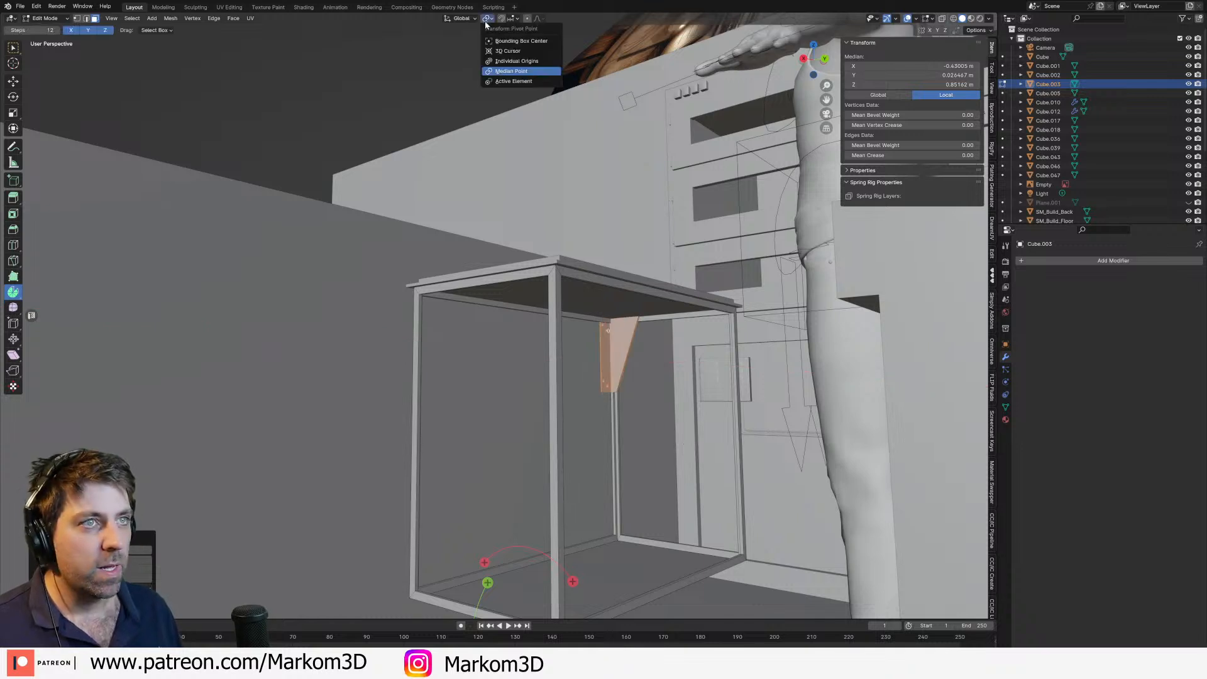
click(503, 54)
text(sx-1)
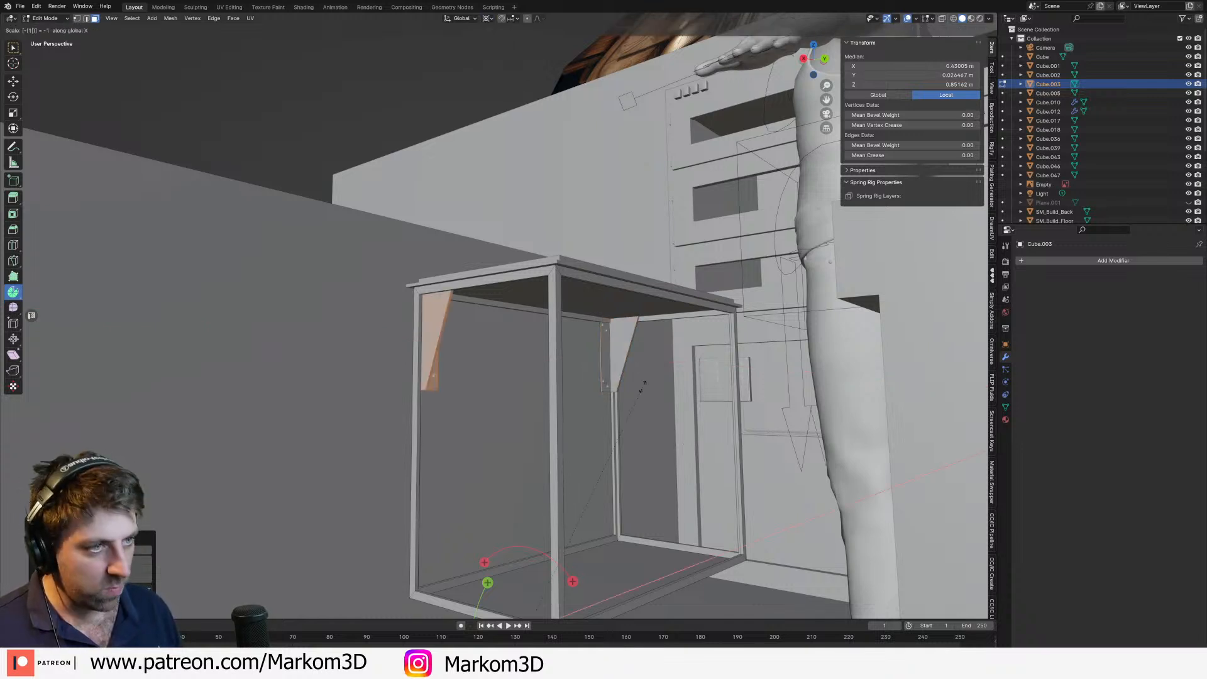
key(Return)
scroll(641, 386, down, 4)
key(Tab)
Step: Select both objects that make up the stove, the outer frame and the body with the brackets
middle_drag(612, 401, 612, 443)
scroll(698, 431, down, 6)
middle_drag(698, 432, 507, 420)
click(649, 474)
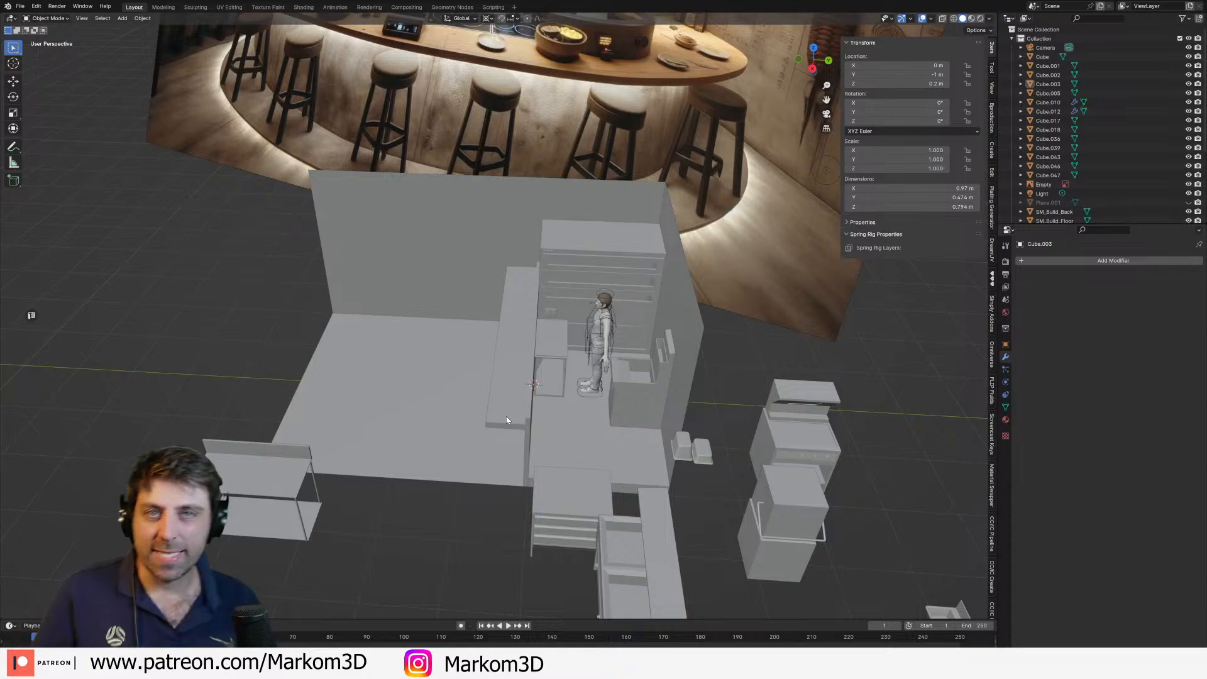
middle_drag(488, 424, 557, 394)
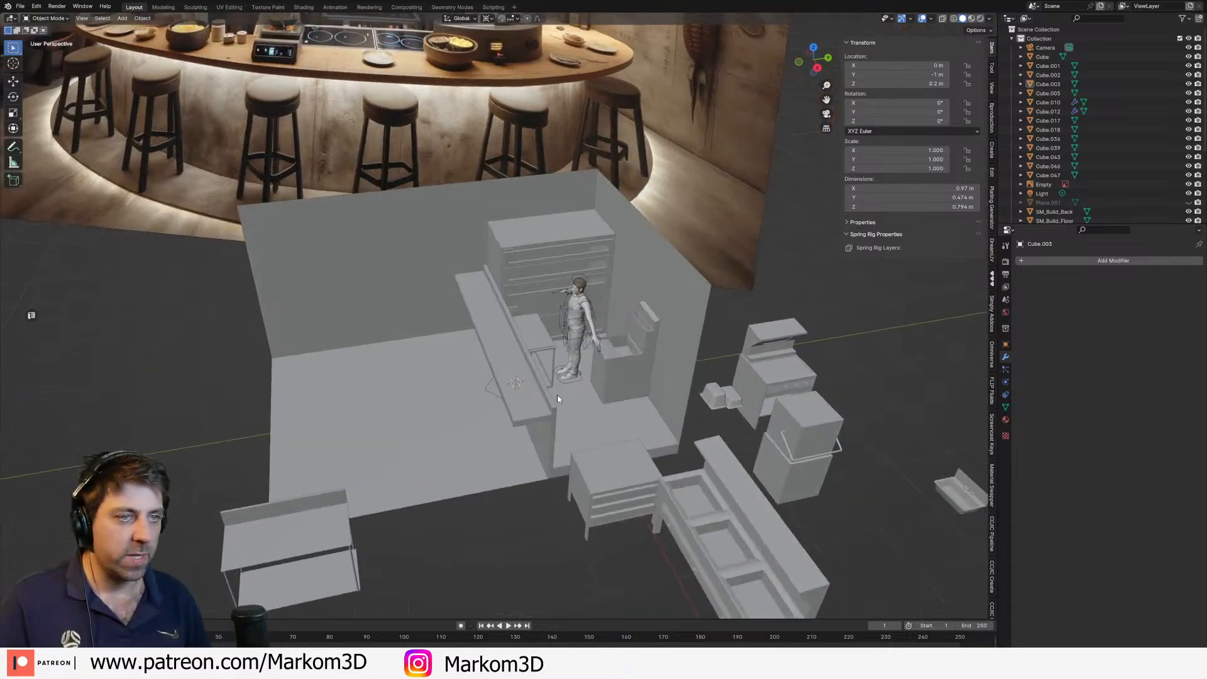
scroll(557, 395, up, 3)
middle_drag(495, 338, 540, 525)
click(539, 526)
shift+click(511, 469)
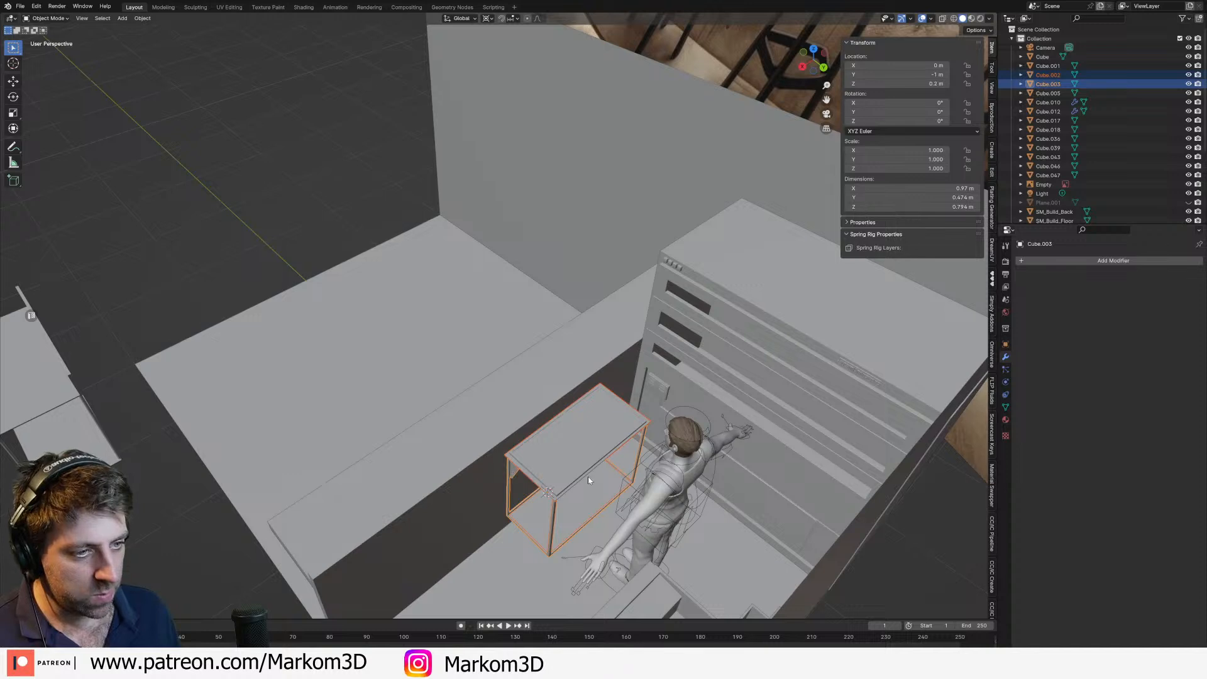
key(g)
key(y)
right_click(565, 512)
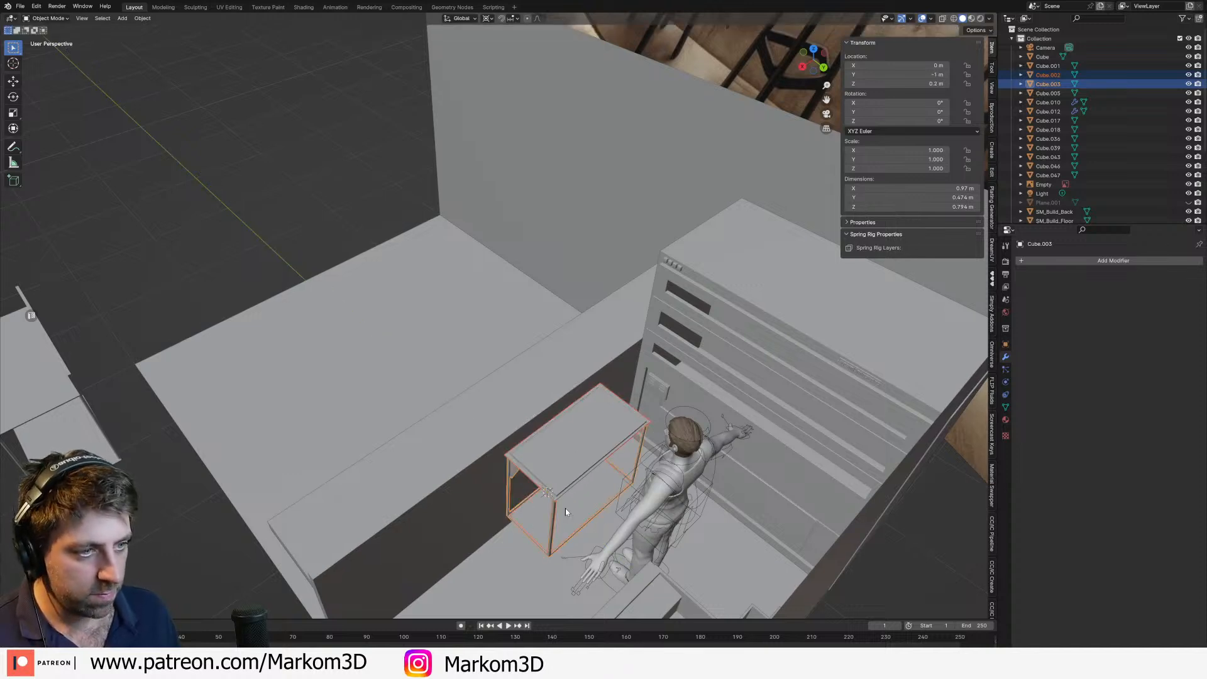
Step: Move the selected stove objects about 0.56 m along X behind the counter
key(g)
key(x)
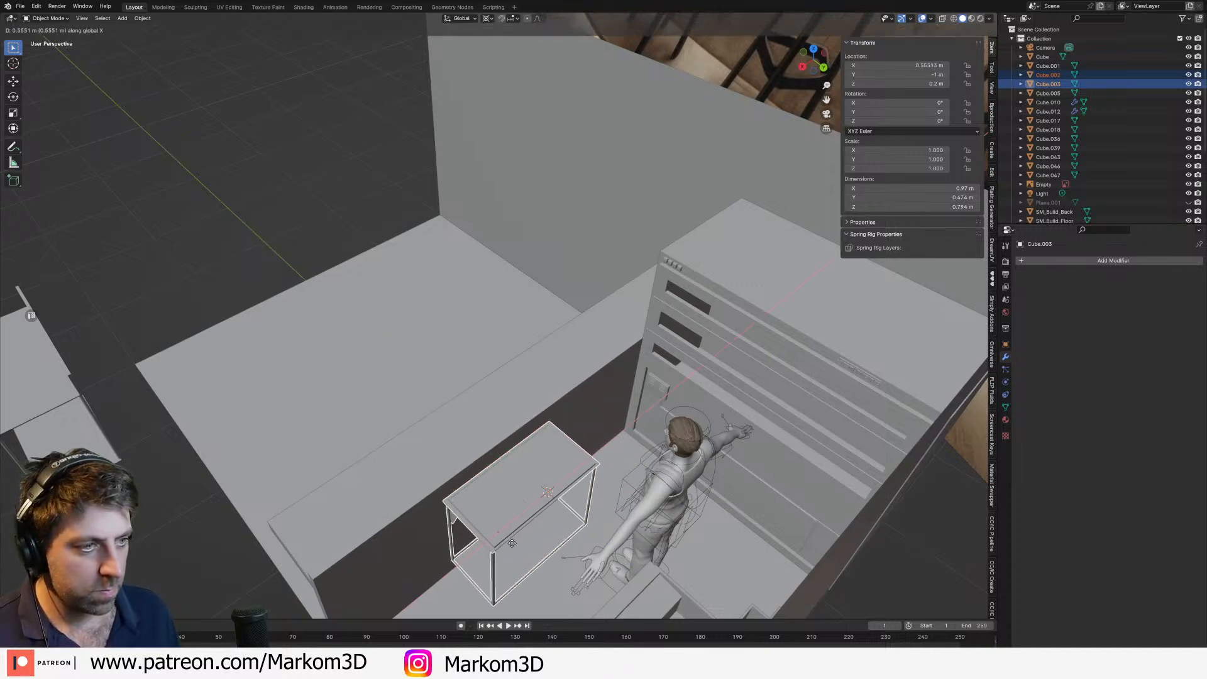
click(564, 514)
Step: Examine the kitchen layout around the stove and select the tall appliance against the wall behind the figure
middle_drag(564, 513, 631, 436)
middle_drag(801, 307, 585, 352)
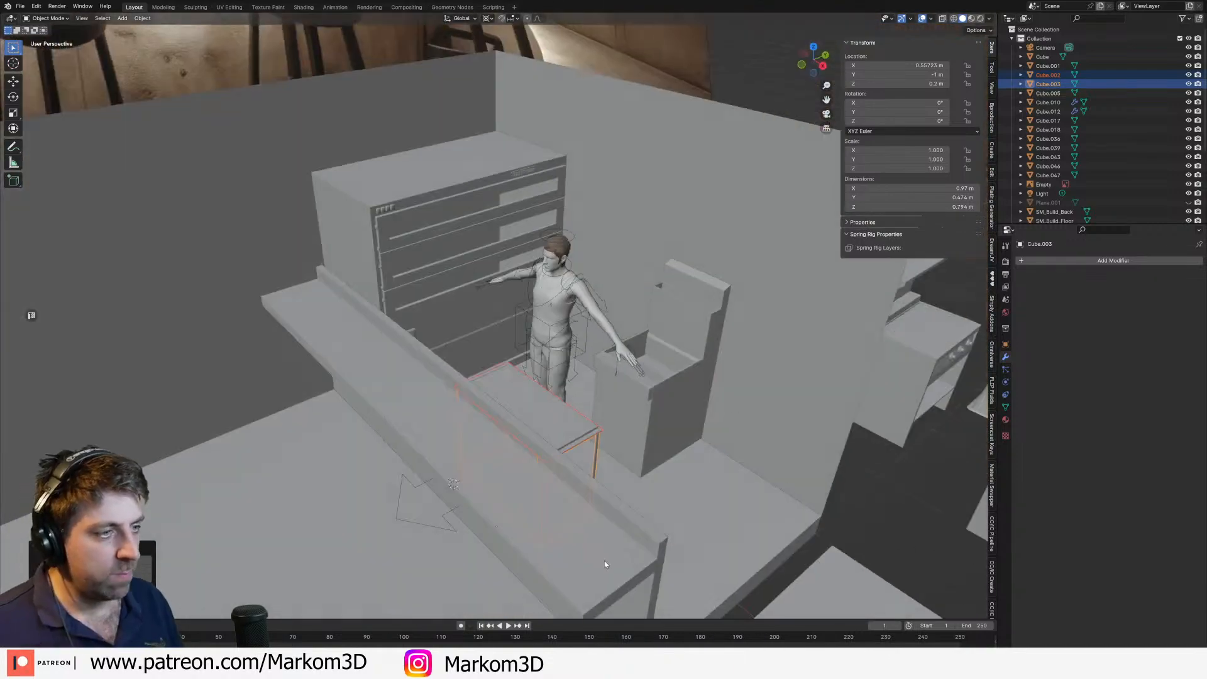
middle_drag(605, 564, 526, 337)
click(526, 337)
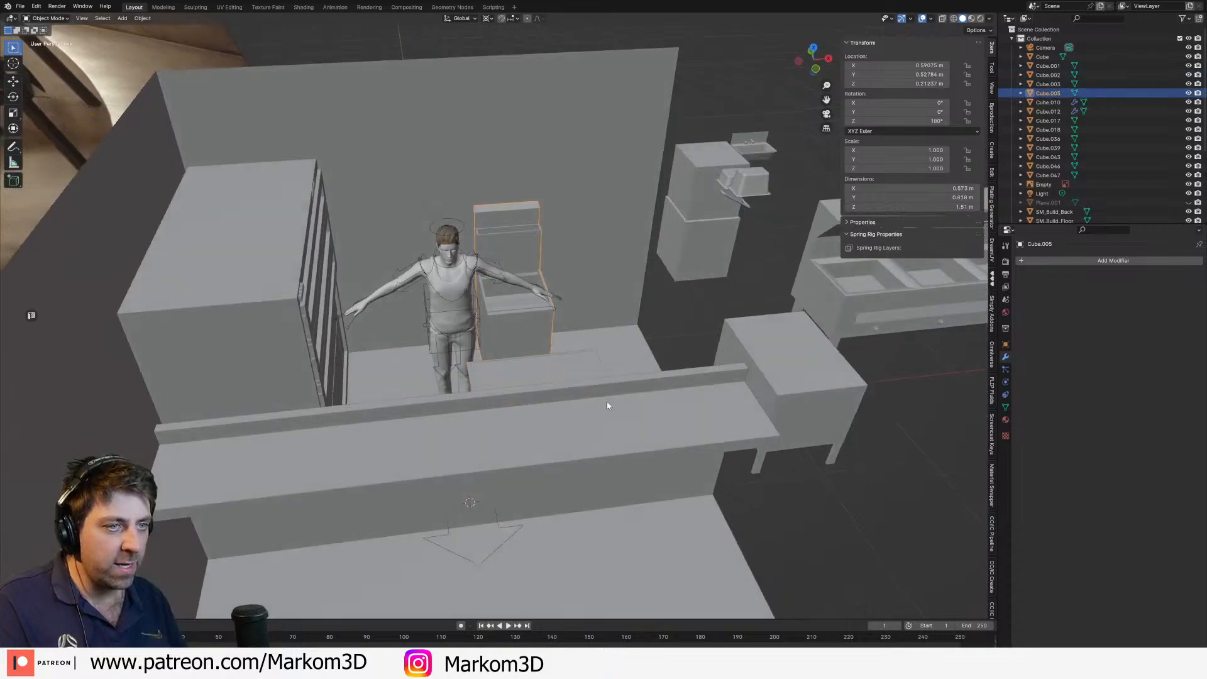
scroll(610, 409, down, 3)
middle_drag(610, 409, 534, 387)
scroll(558, 425, up, 5)
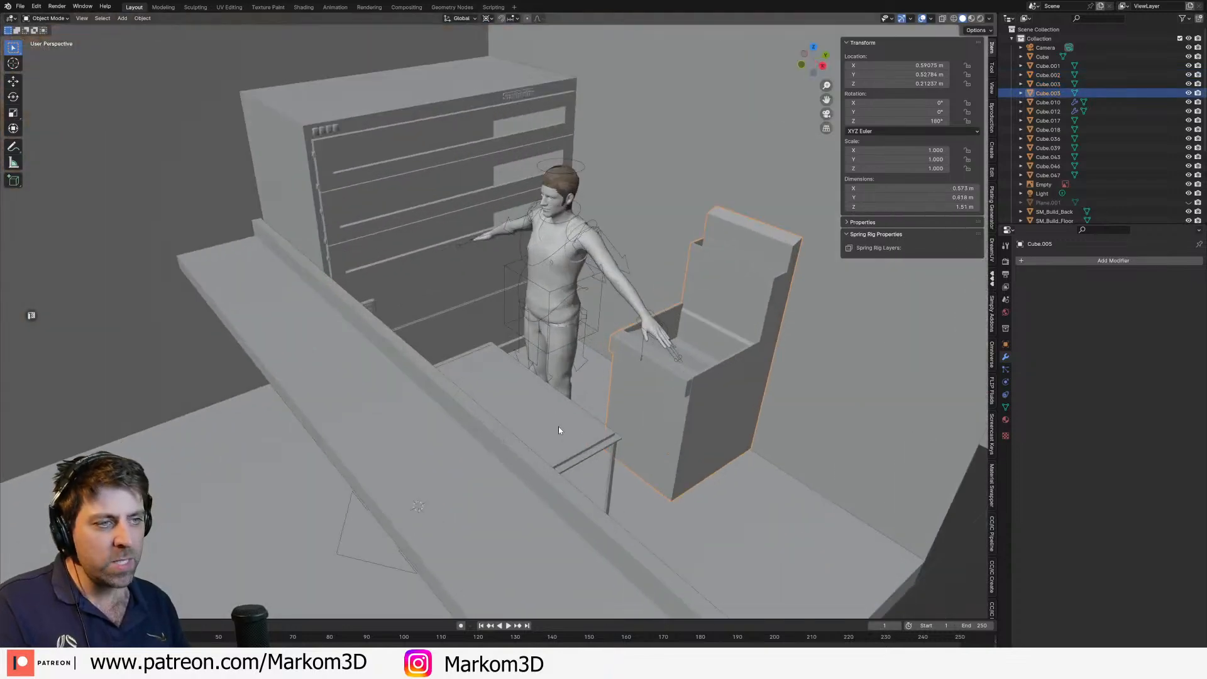
Step: Duplicate the top face of the counter's raised back edge, move the copy up along Z and separate it into its own object
middle_drag(559, 426, 677, 427)
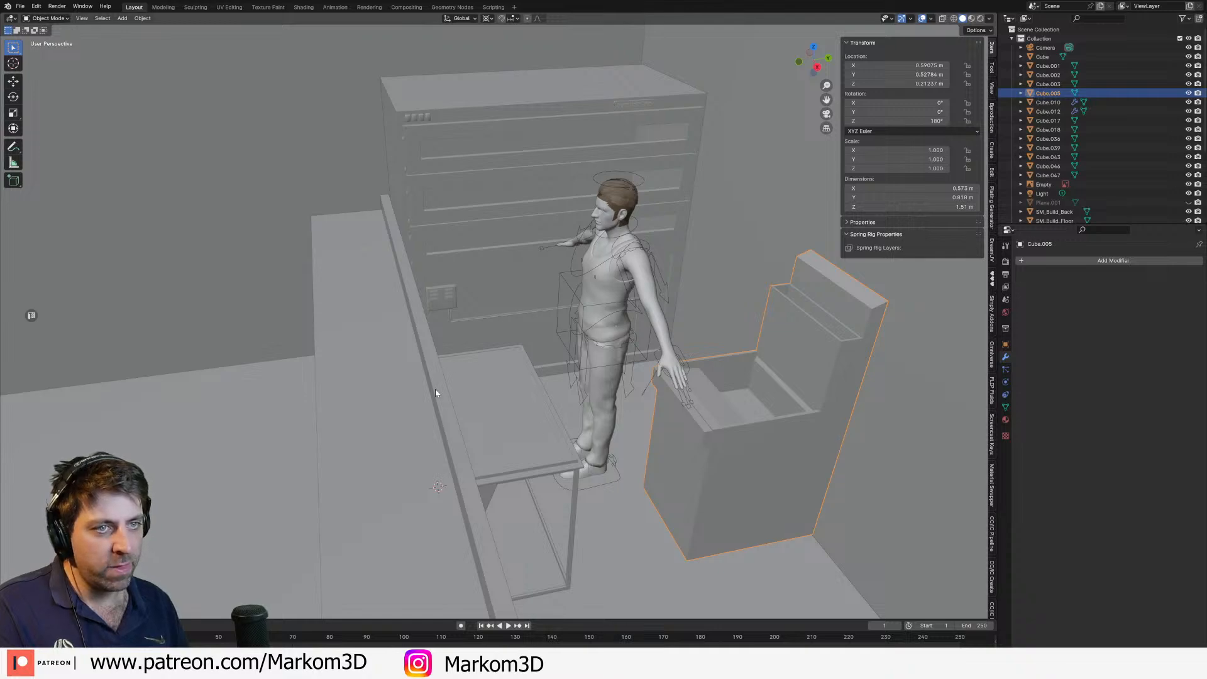
middle_drag(435, 388, 466, 391)
scroll(465, 393, down, 3)
click(462, 423)
key(Tab)
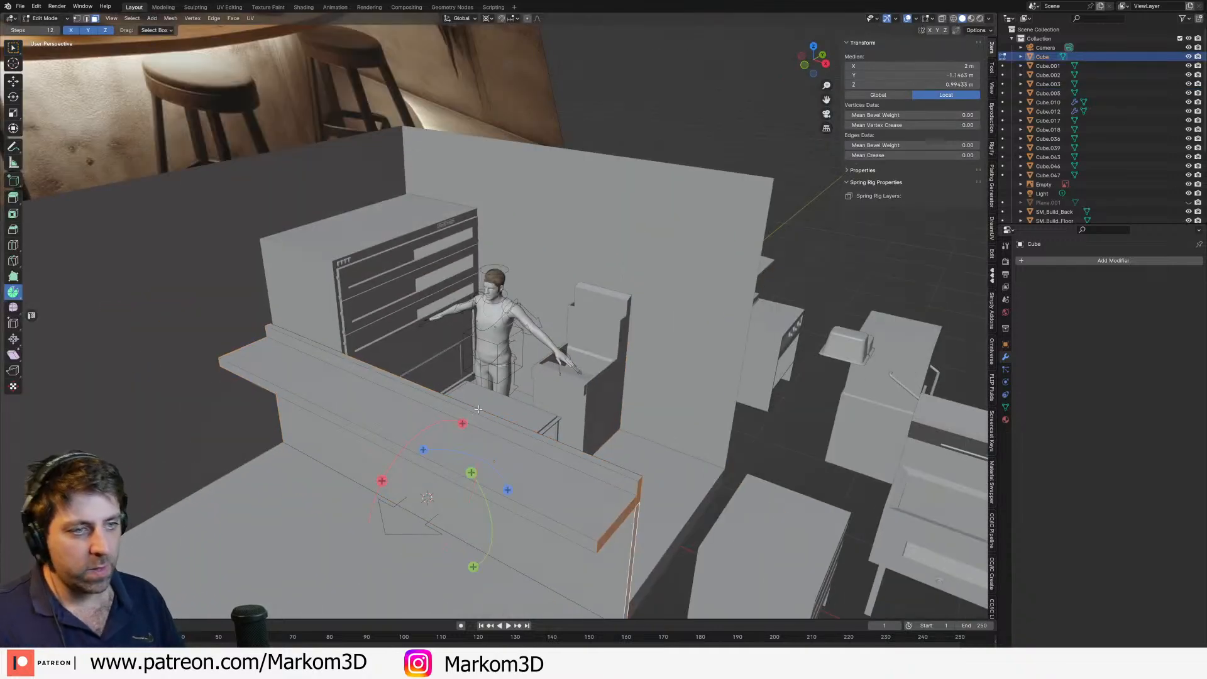
click(496, 414)
key(g)
key(z)
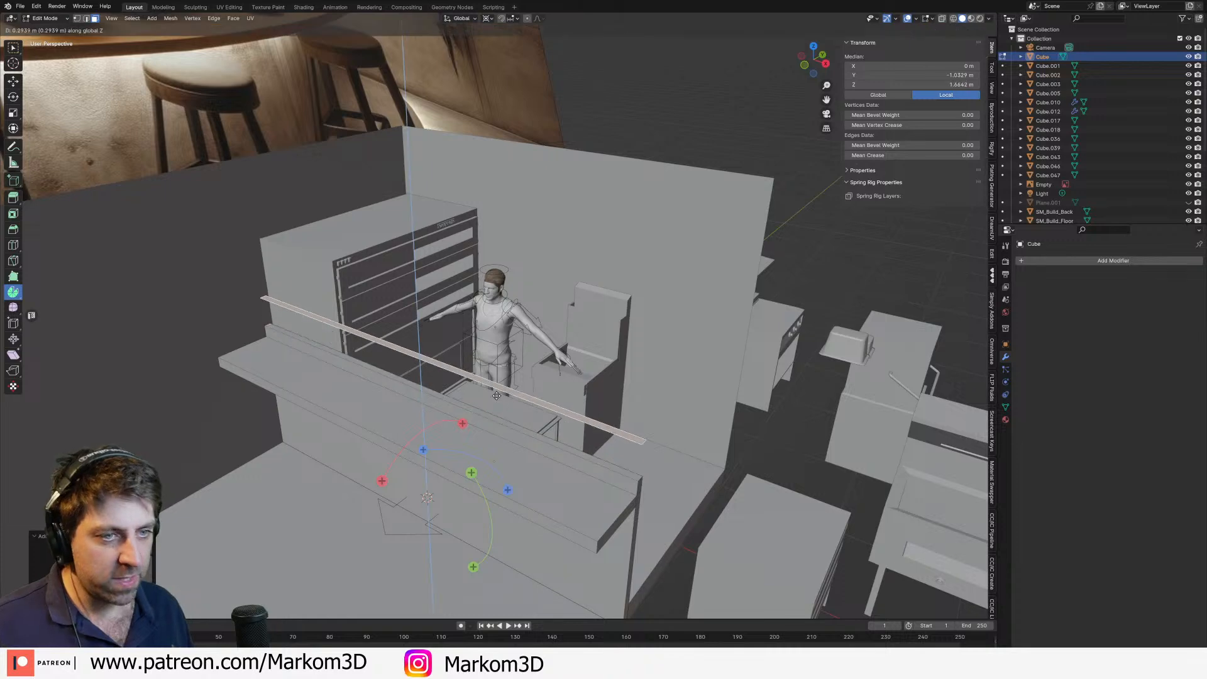
click(495, 347)
key(p)
click(495, 348)
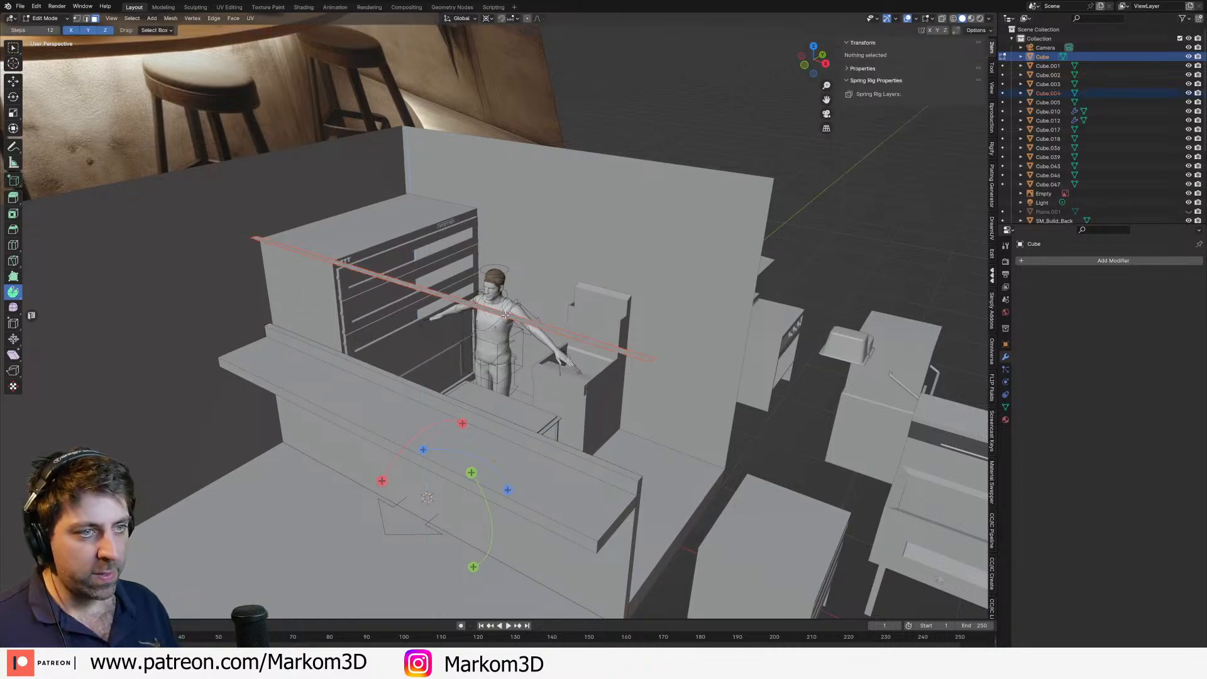
Step: Select all of the separated strip's geometry and set its median Z to 2 m
key(Tab)
click(506, 316)
key(Tab)
middle_drag(533, 354, 534, 337)
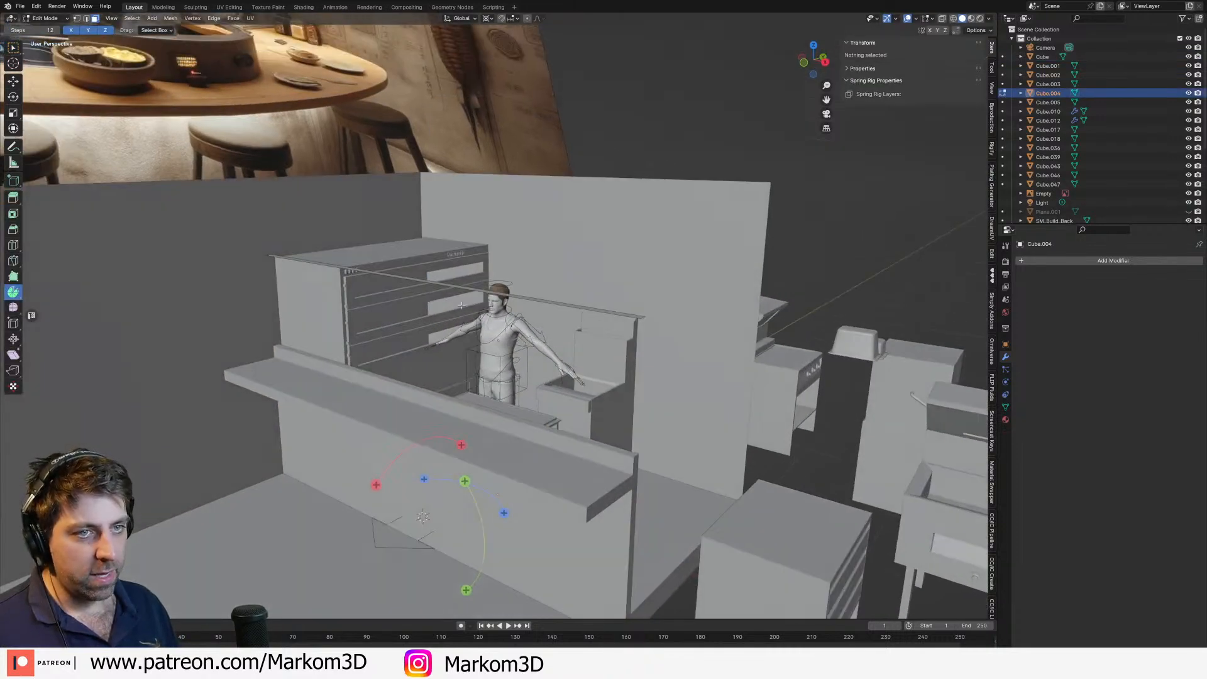
key(a)
key(KP_3)
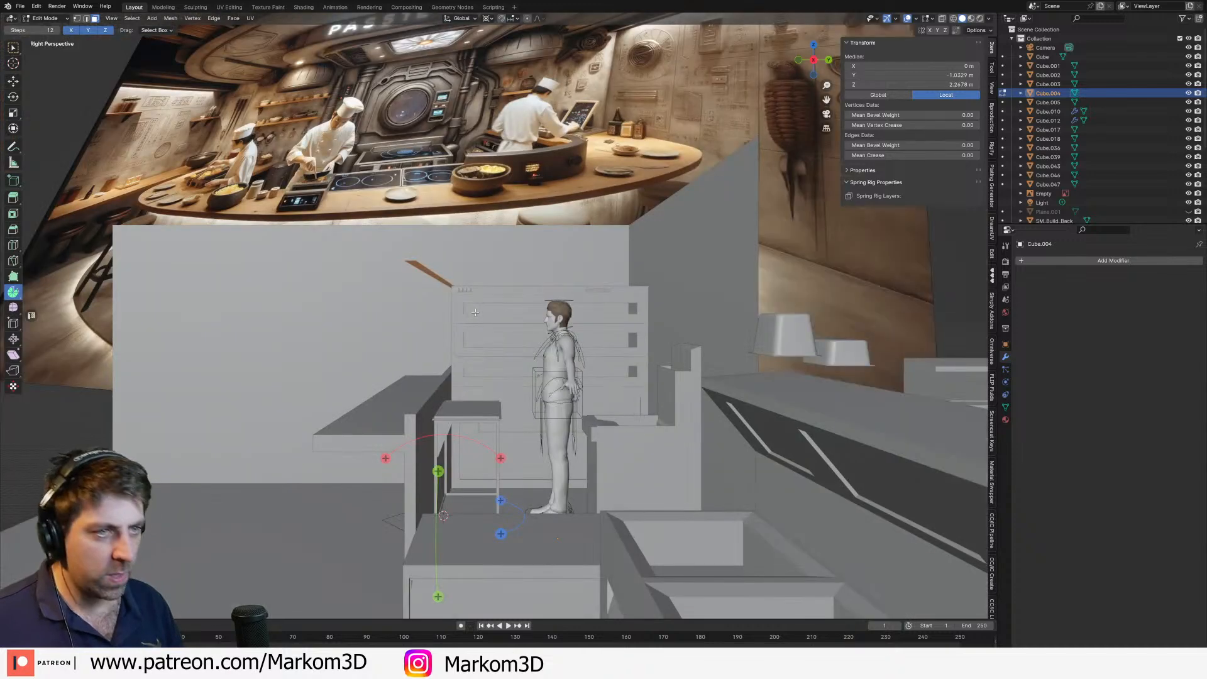
key(KP_5)
key(z)
click(396, 315)
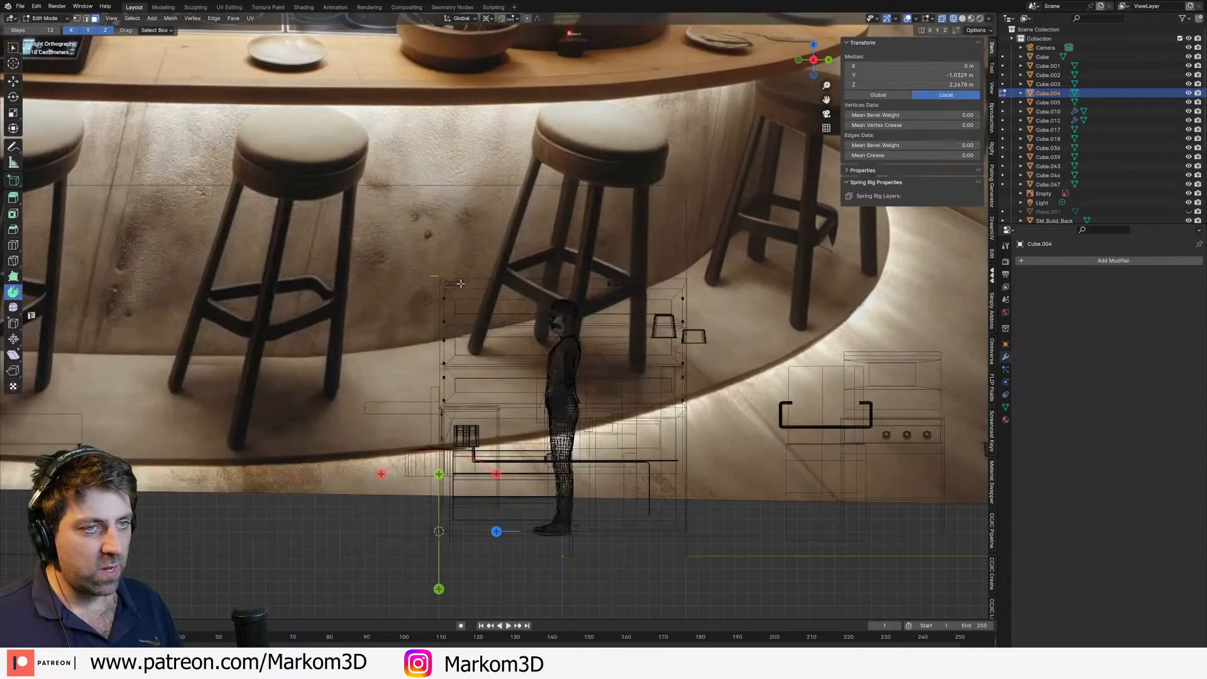
click(951, 84)
text(2)
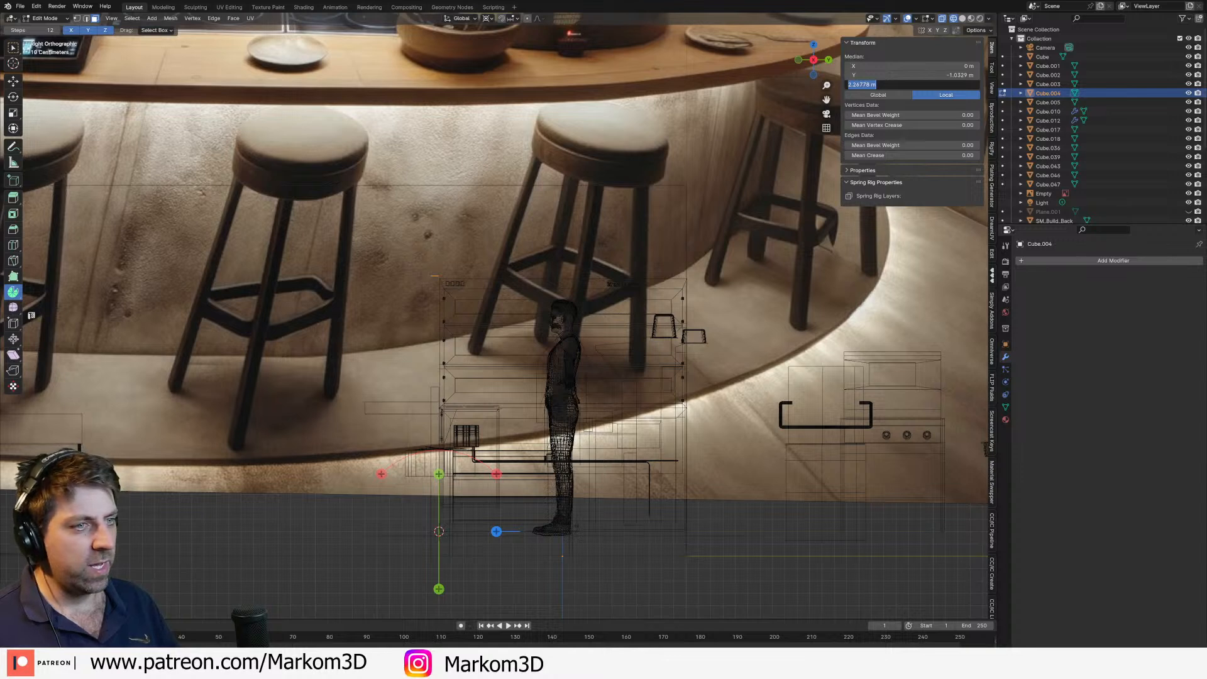
key(Return)
Step: Extrude the strip 1 m up along Z to form a panel above the counter
shift+middle_drag(442, 411, 448, 407)
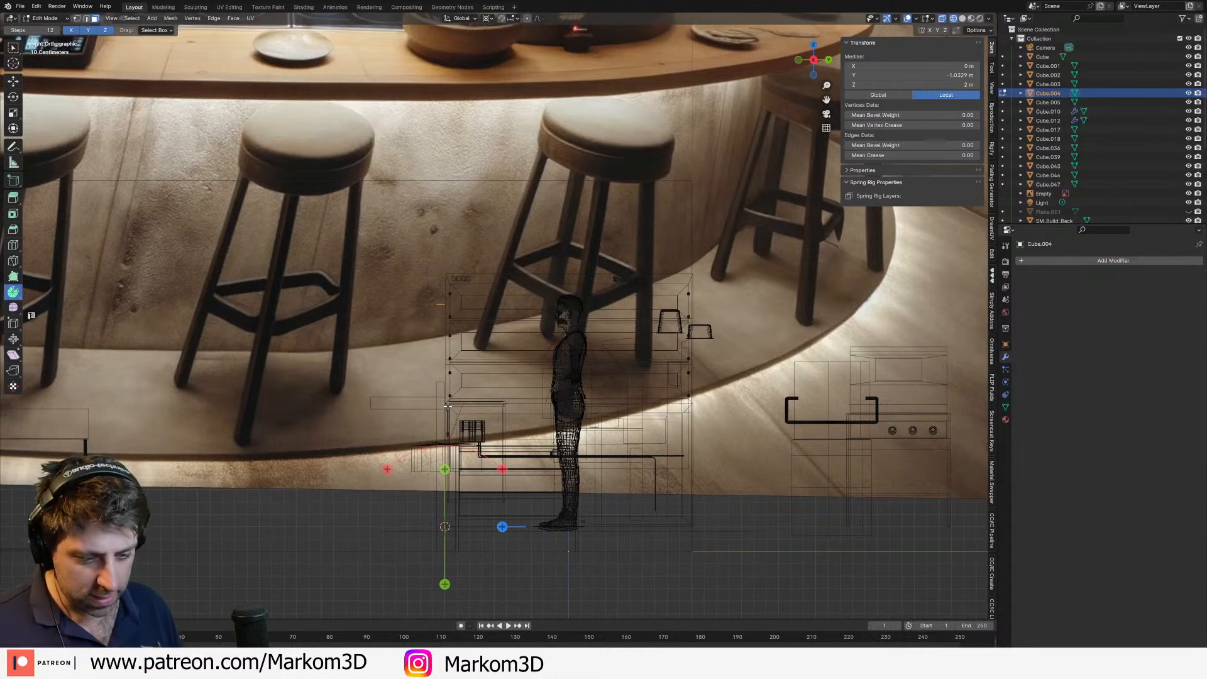
key(g)
key(z)
click(442, 282)
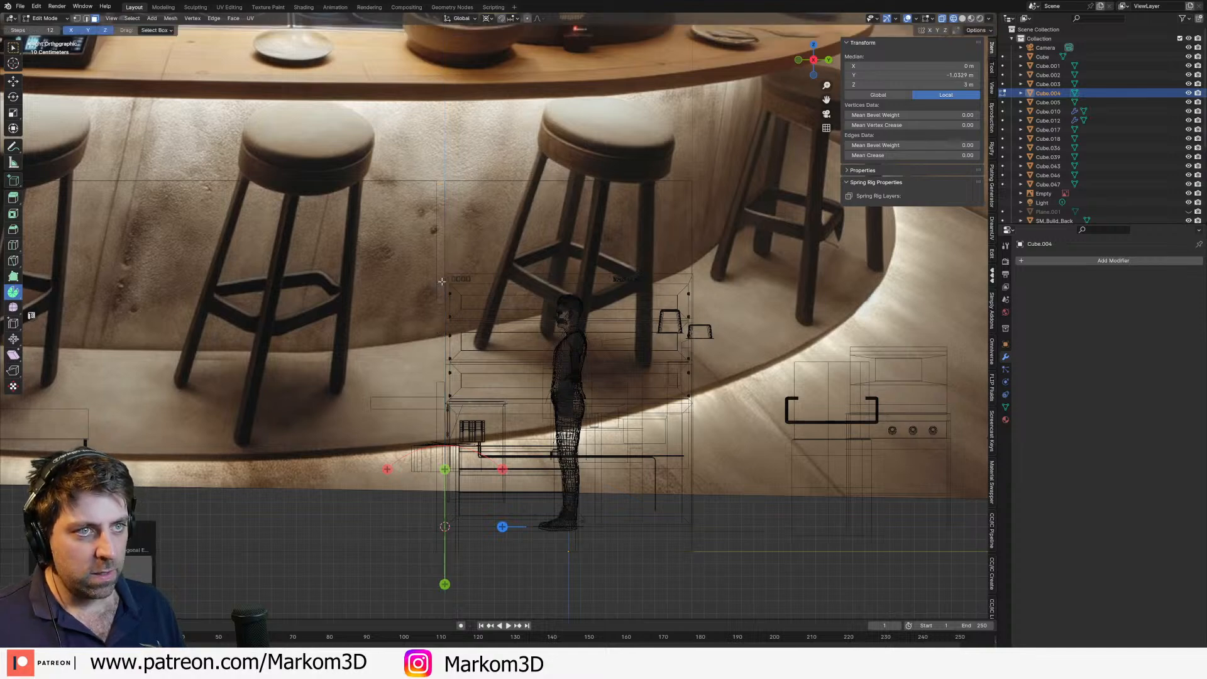
Step: Raise the panel's bottom face 0.1 m along Z to a height of 2.1 m
middle_drag(442, 281, 557, 278)
key(alt+a)
click(557, 278)
key(alt+a)
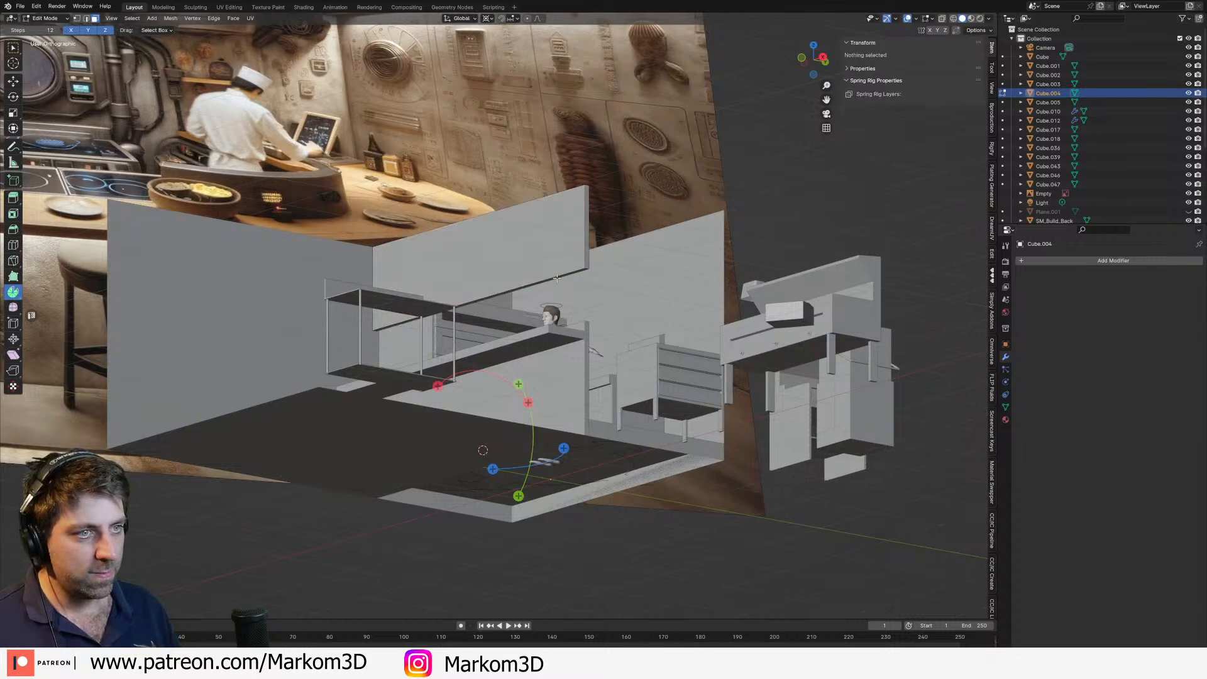
click(566, 280)
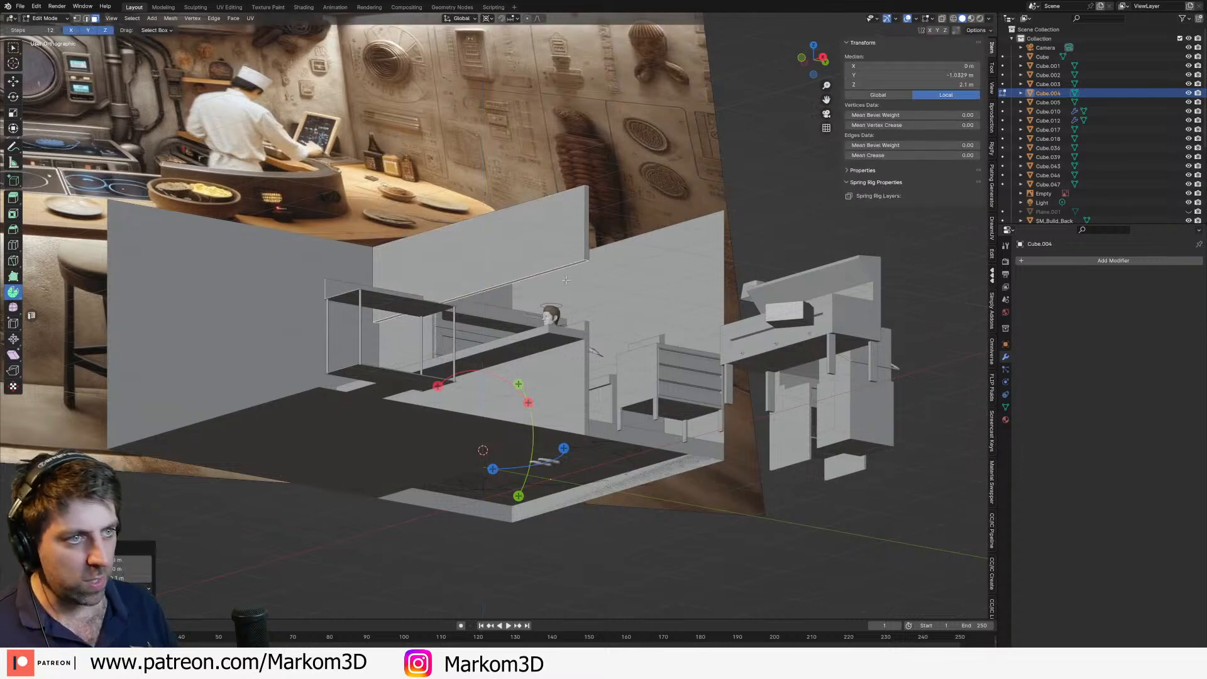
Step: Extrude the overhead panel's large customer-side face outward by about 0.3 m
middle_drag(569, 279, 478, 295)
click(475, 296)
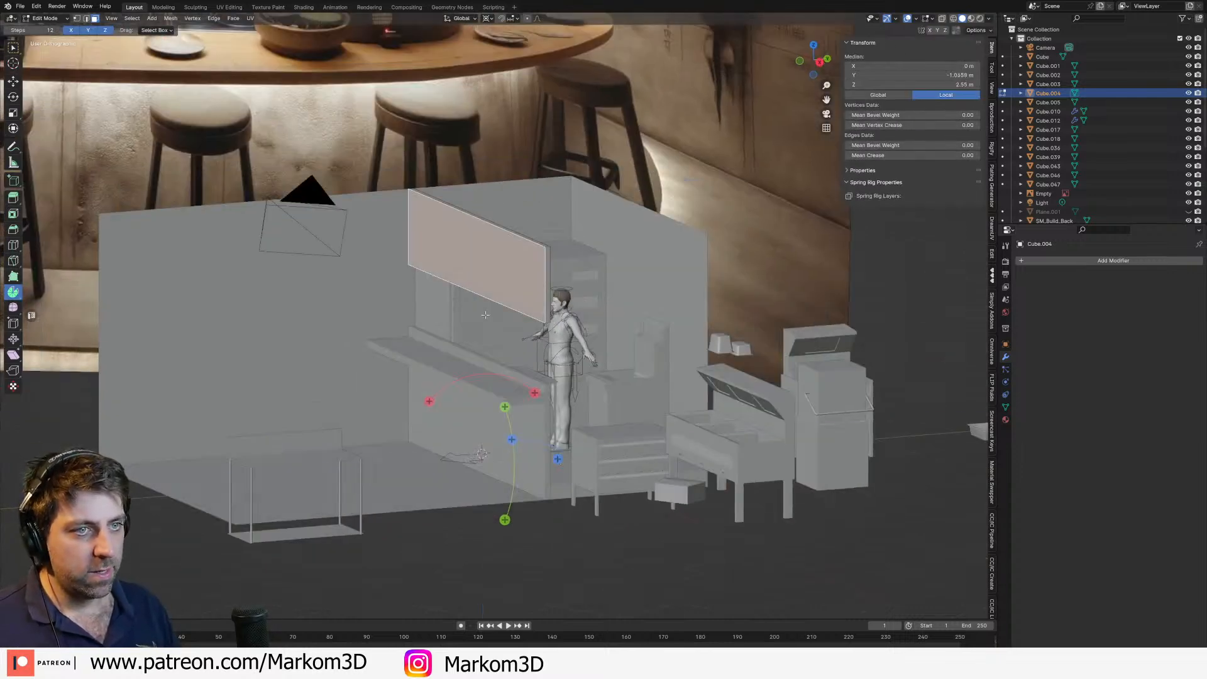
key(e)
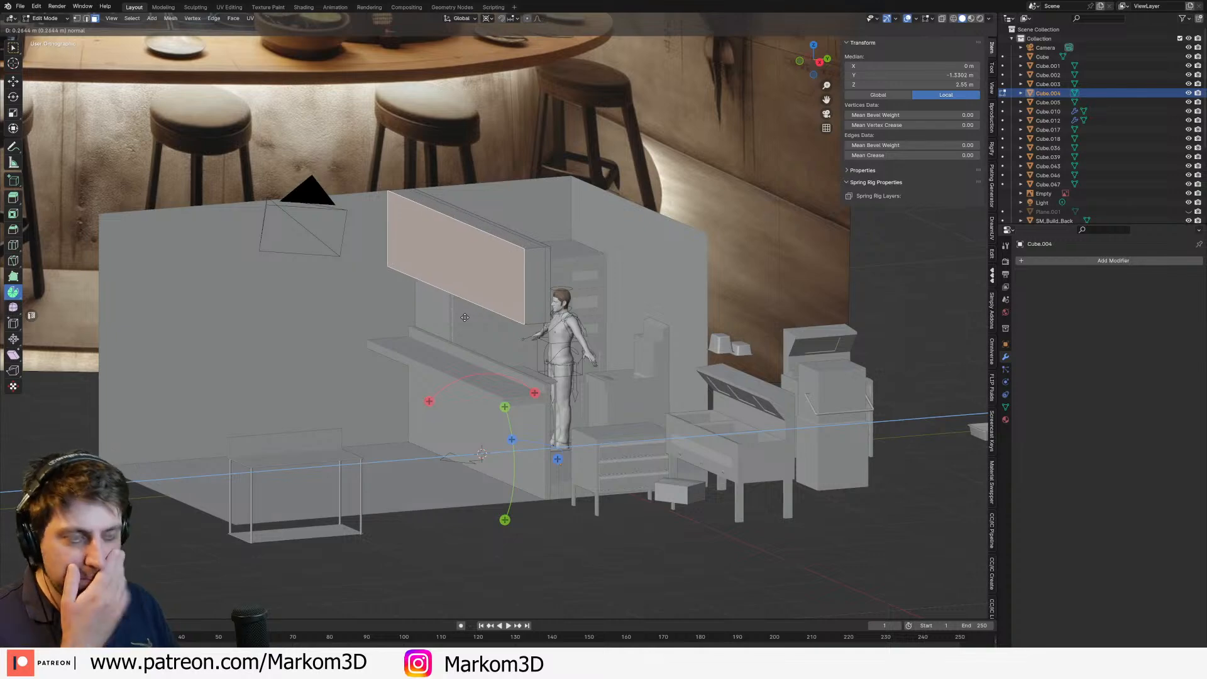
click(465, 318)
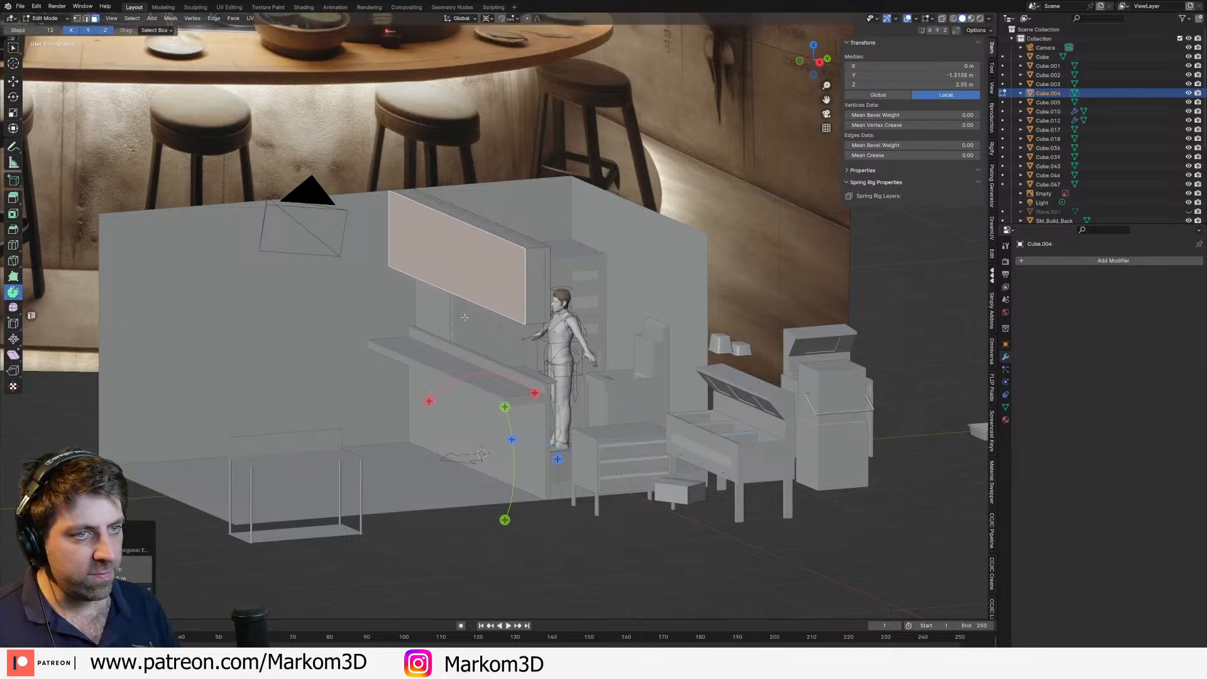
Step: Add four evenly spaced loop cuts across the length of the overhead panel
middle_drag(465, 317, 512, 325)
scroll(527, 282, up, 2)
click(527, 282)
scroll(515, 324, up, 1)
key(ctrl+r)
scroll(461, 273, up, 4)
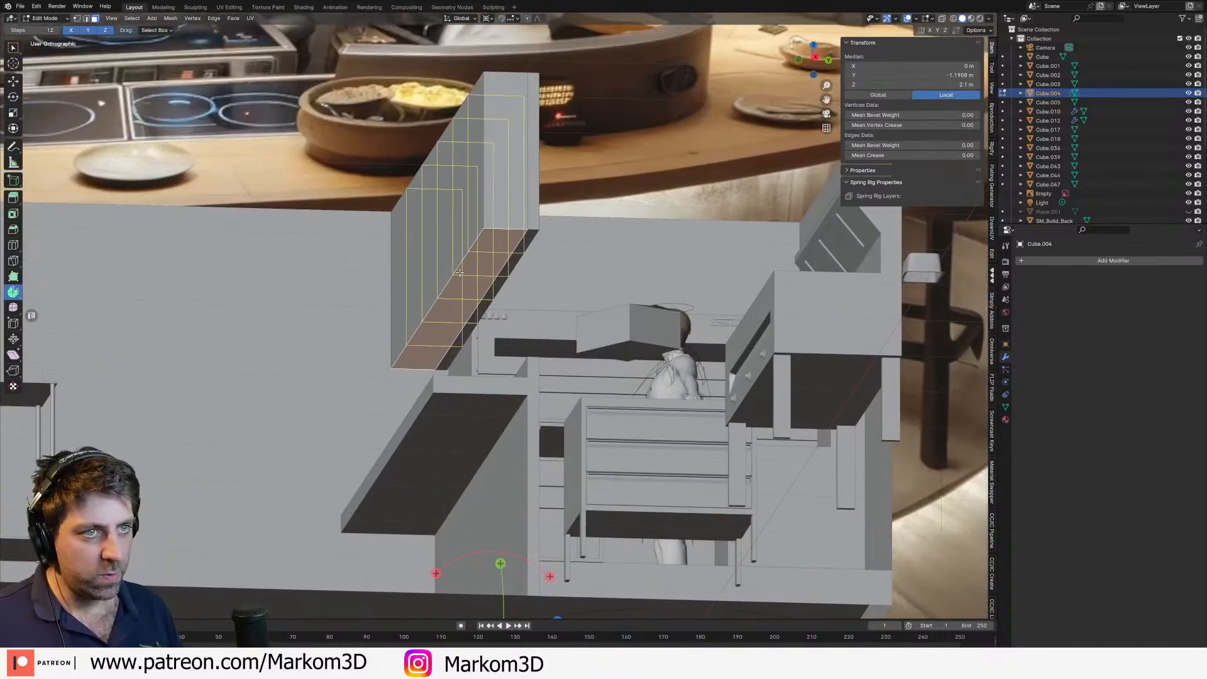
scroll(461, 272, down, 1)
click(461, 272)
Step: Select the five divided faces on the overhead panel's underside and inset each one individually by a thin margin
middle_drag(461, 272, 513, 274)
key(3)
click(563, 262)
shift+click(515, 280)
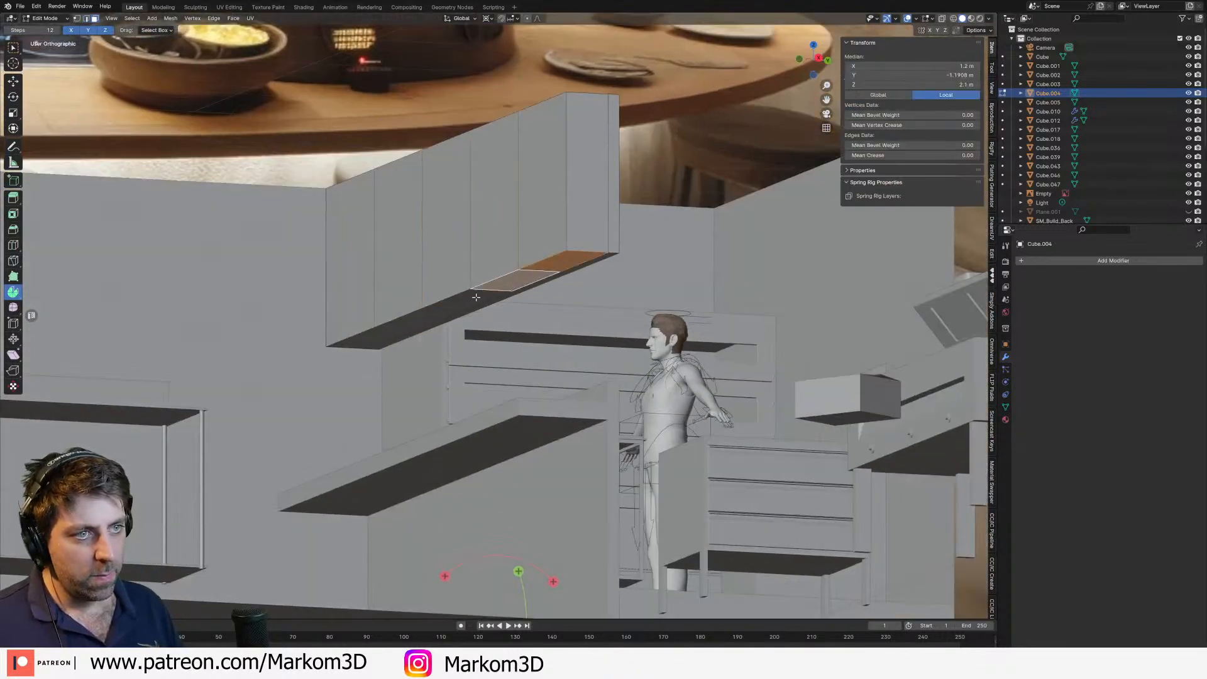
shift+click(466, 299)
shift+click(411, 325)
shift+click(371, 333)
middle_drag(609, 352, 666, 326)
scroll(610, 359, up, 1)
key(i)
click(606, 358)
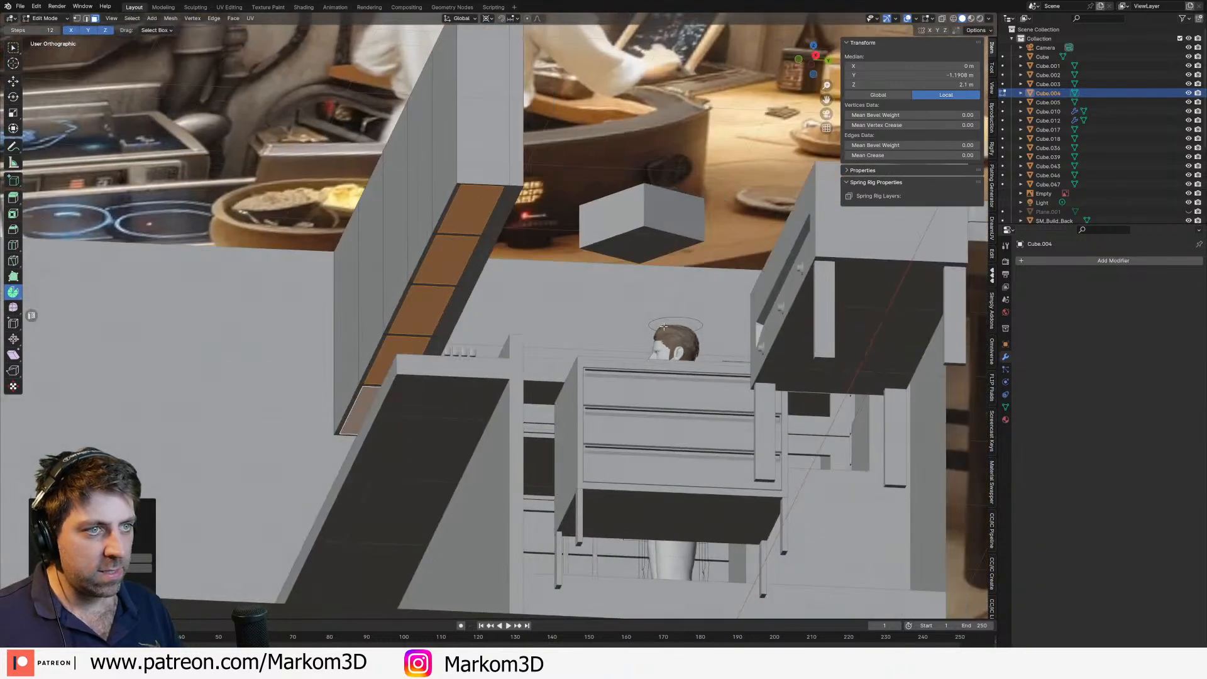
key(s)
key(x)
right_click(666, 326)
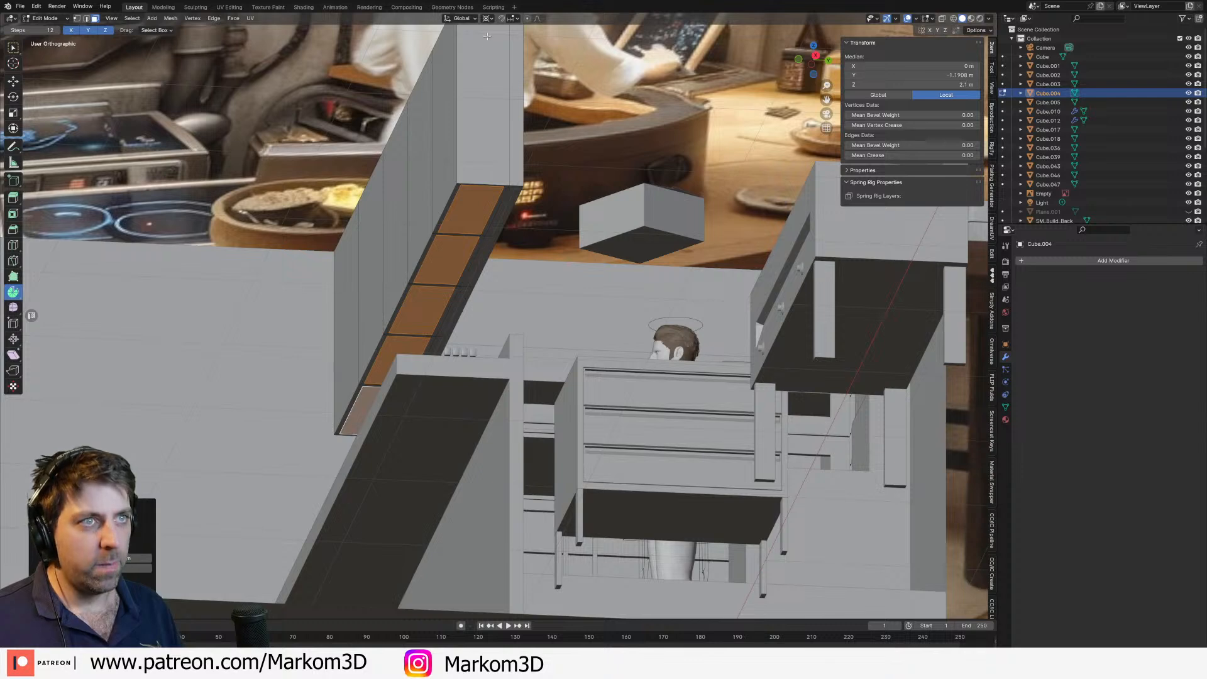
Step: Change the transform pivot point and scale the five inset underside faces into narrow strips across the panel's depth
click(487, 18)
click(506, 68)
key(s)
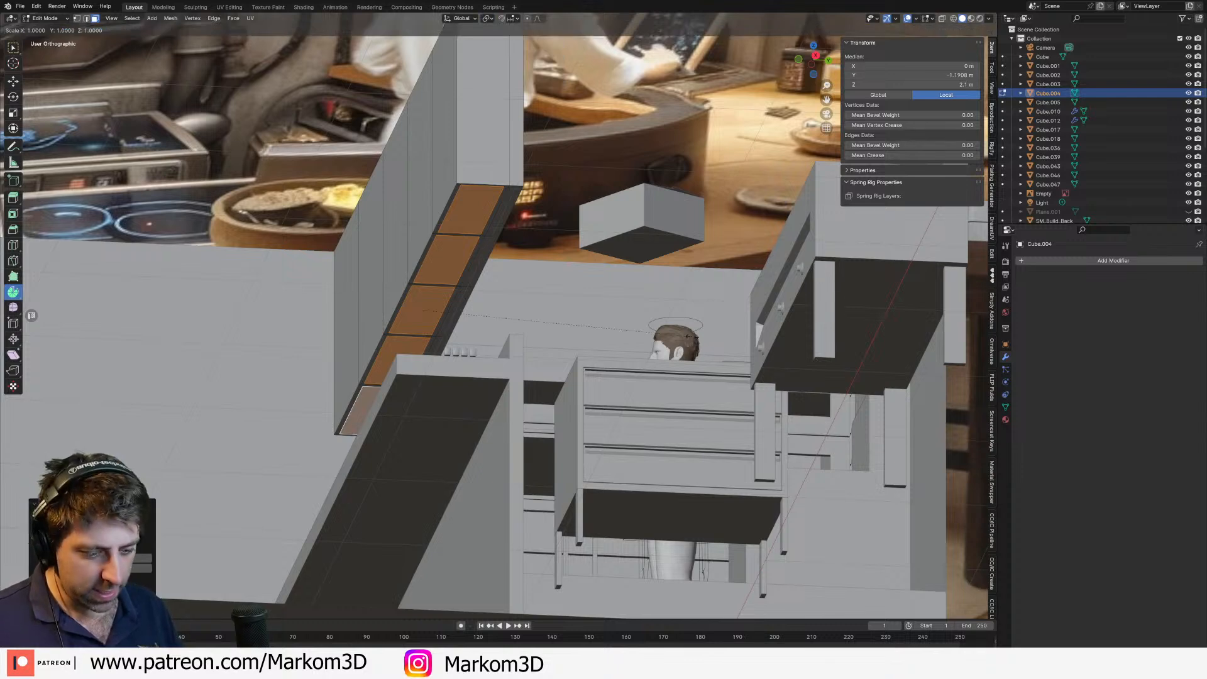
click(467, 321)
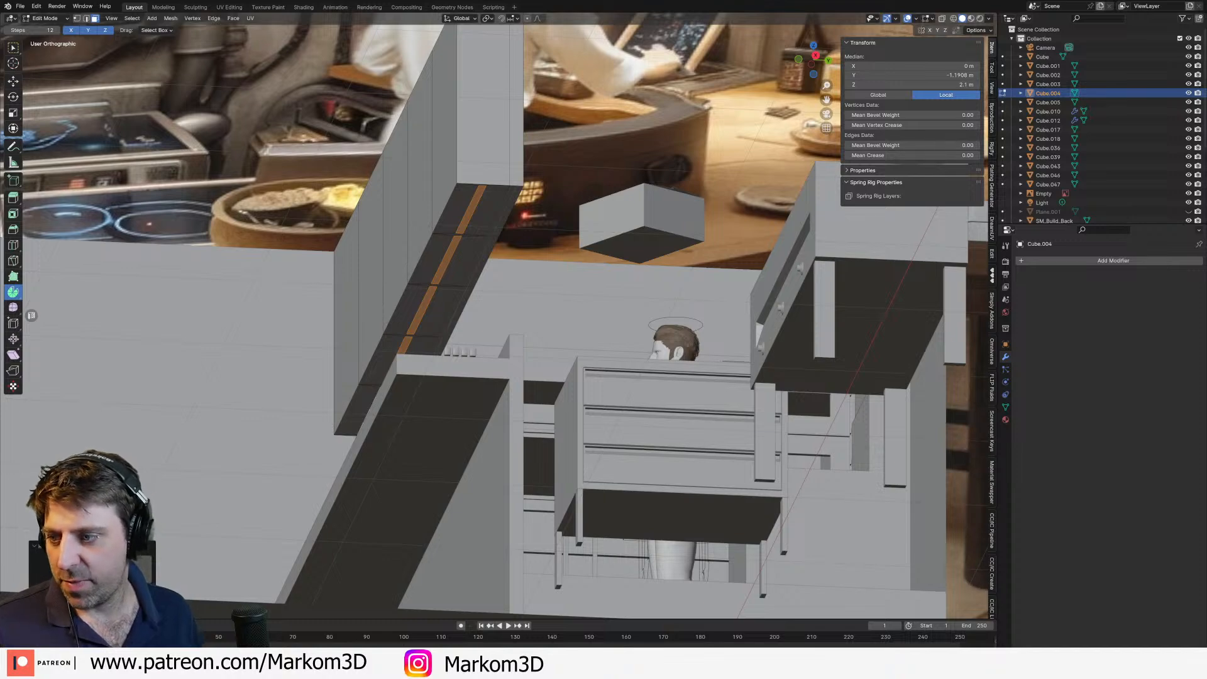
Step: Switch to Discord and examine the two mixing console photos in the reference-images channel
drag(1206, 5, 503, 0)
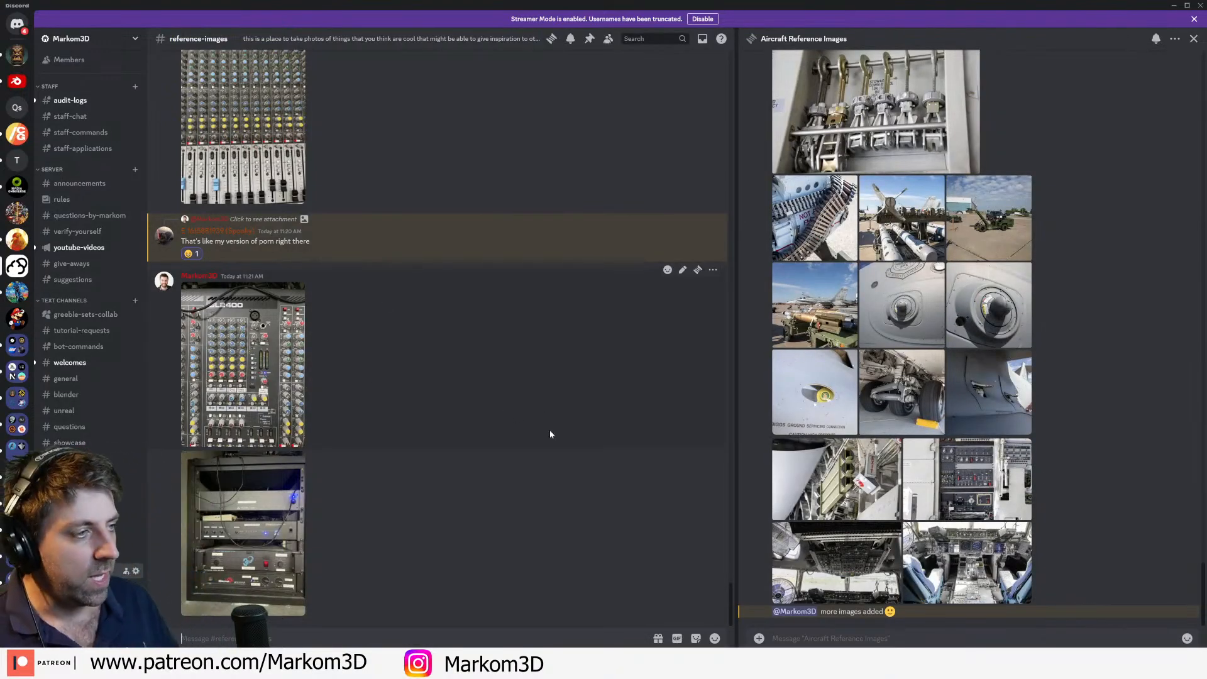
click(257, 368)
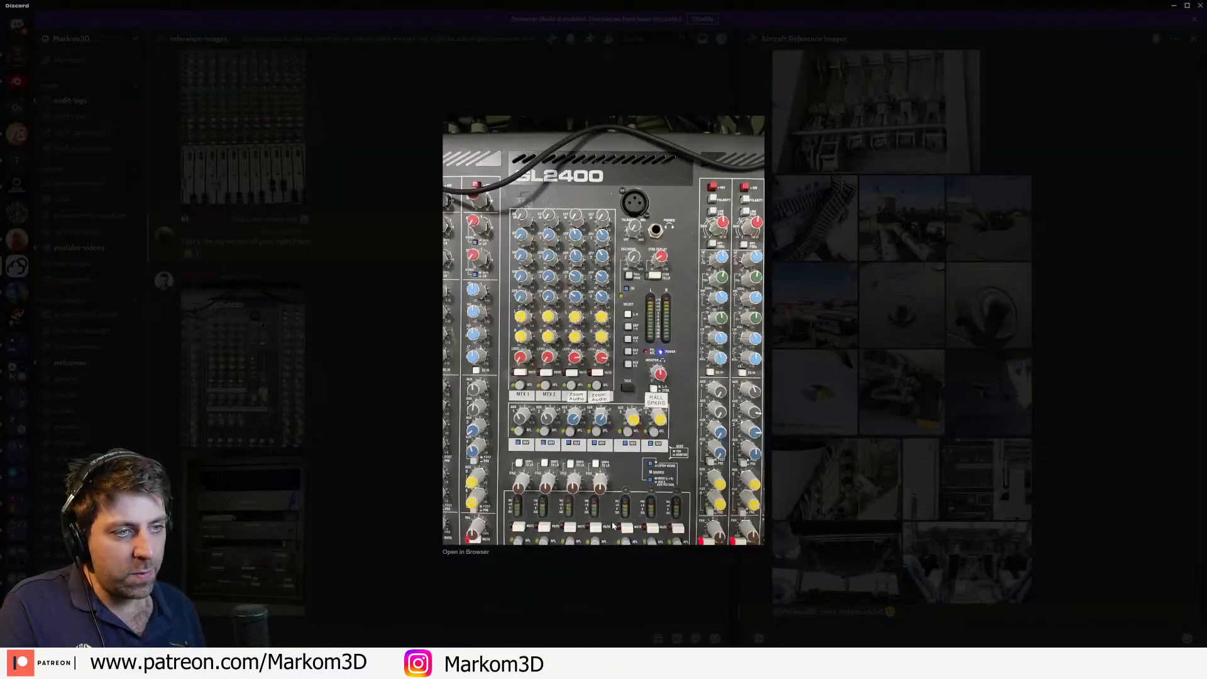
click(407, 425)
scroll(352, 378, up, 3)
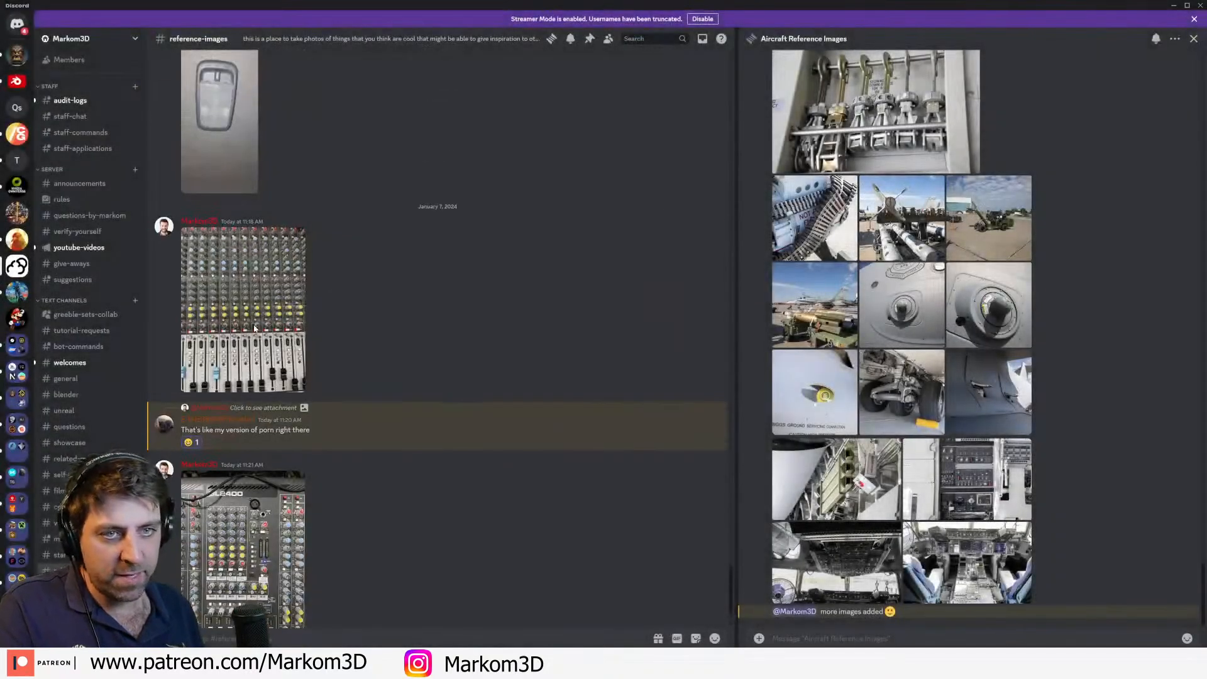
click(243, 308)
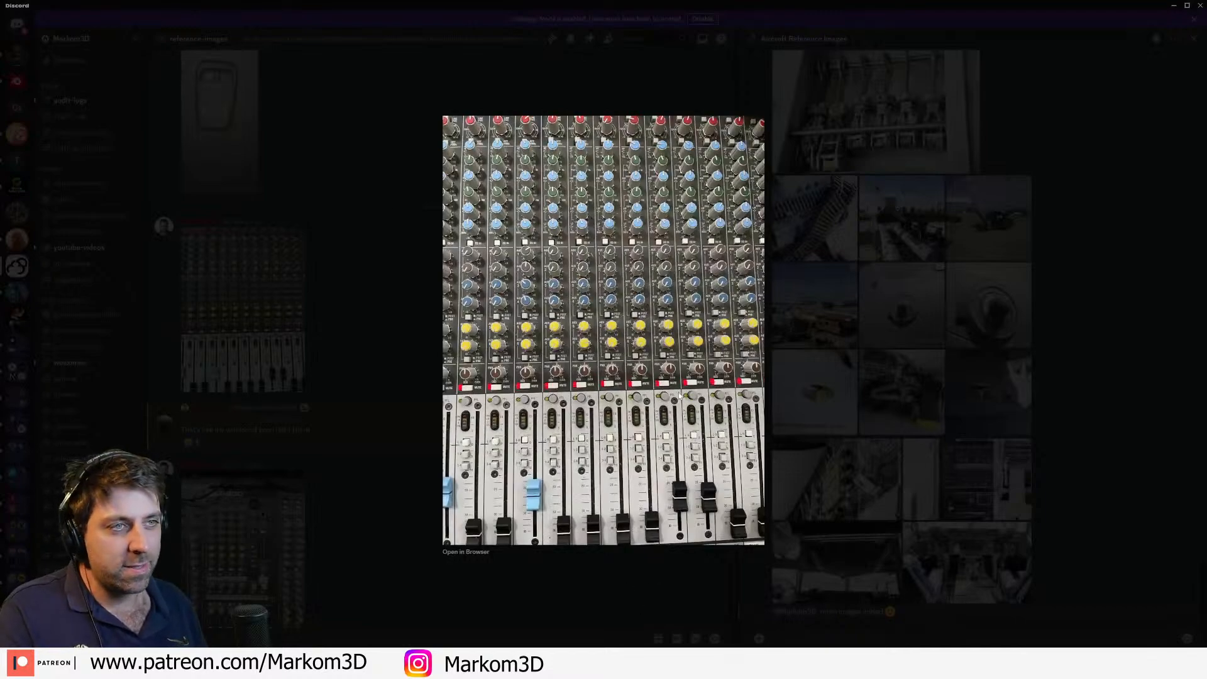
click(336, 357)
Step: Browse earlier photos in the reference-images channel and the Aircraft Reference Images thread
scroll(249, 327, up, 3)
scroll(249, 326, down, 3)
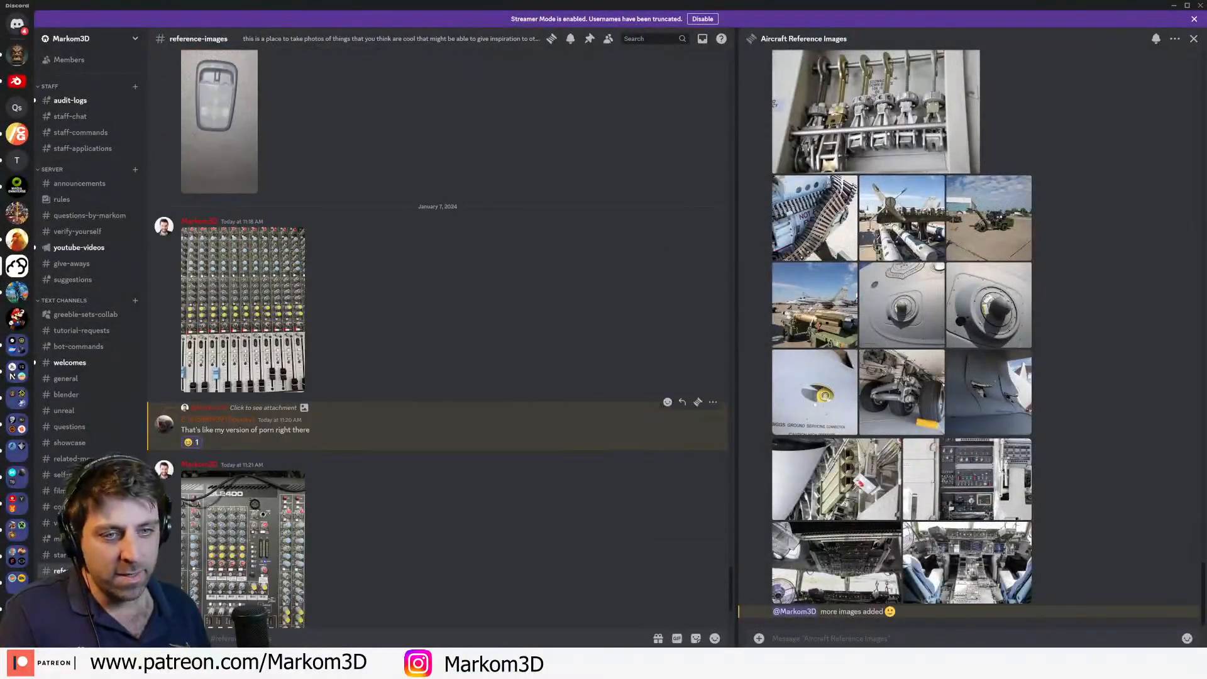
scroll(379, 375, down, 3)
scroll(383, 375, up, 6)
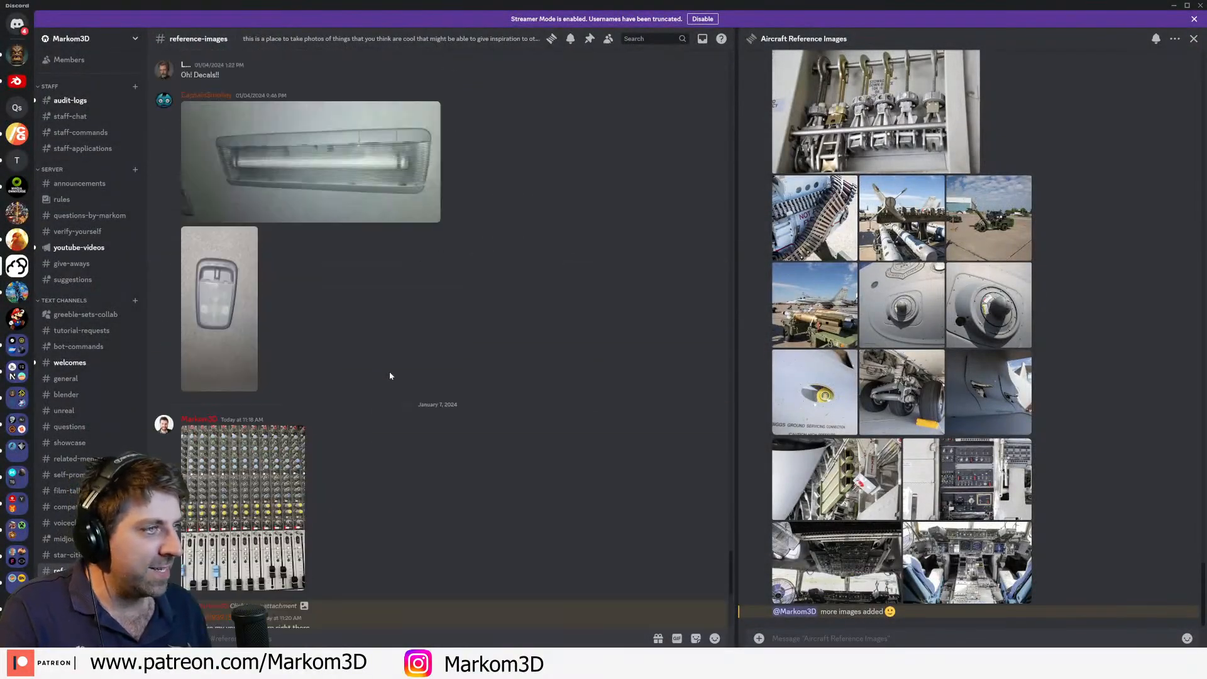
scroll(911, 395, up, 15)
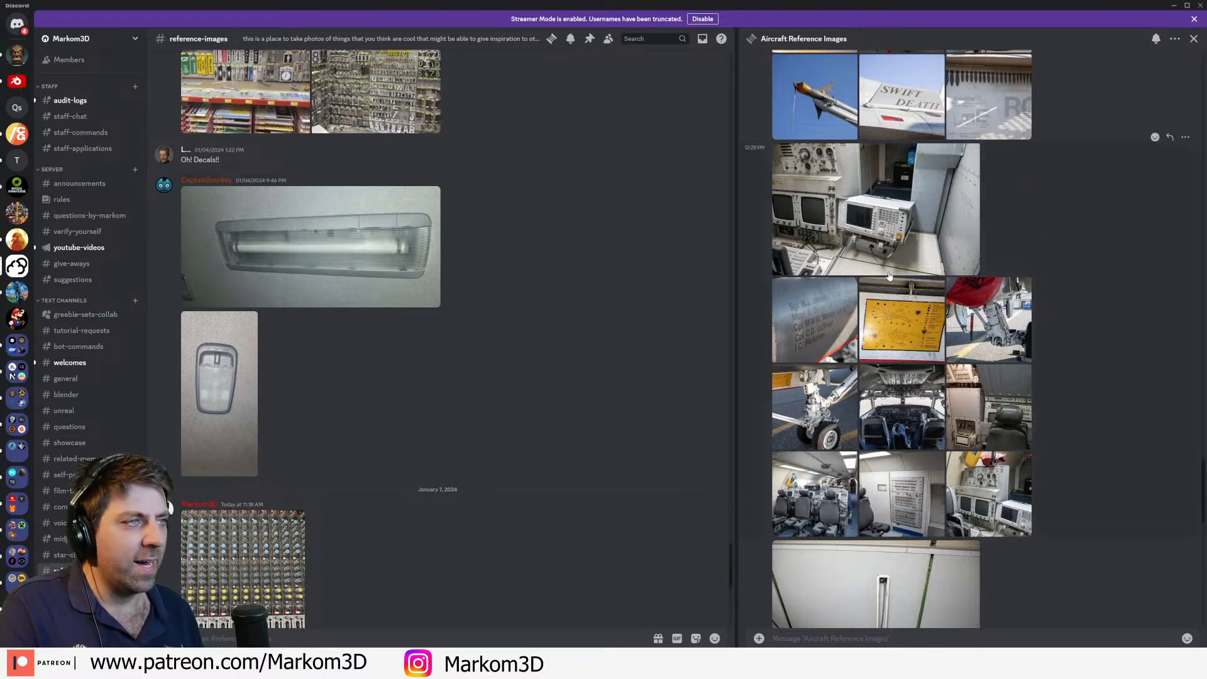
scroll(890, 277, up, 5)
scroll(321, 290, up, 9)
scroll(322, 289, up, 4)
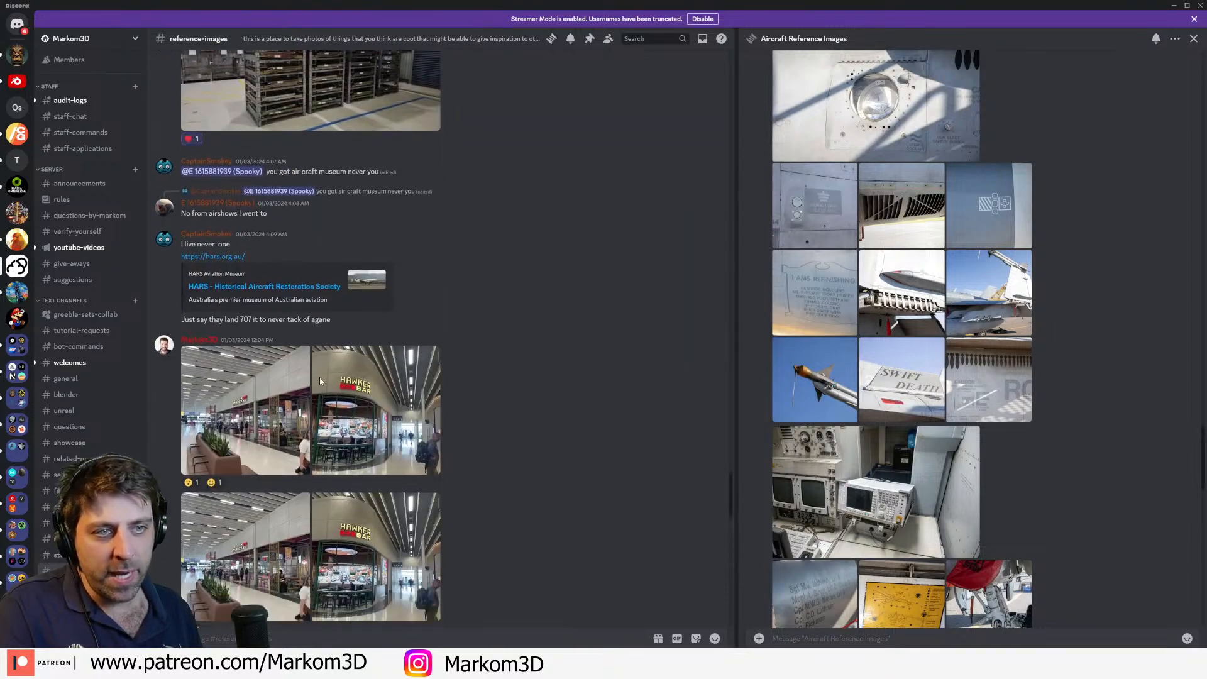
Step: Enlarge and examine the two Hawker Bar photos for the curved storefront, ceiling lights and seating
scroll(352, 283, down, 2)
click(383, 274)
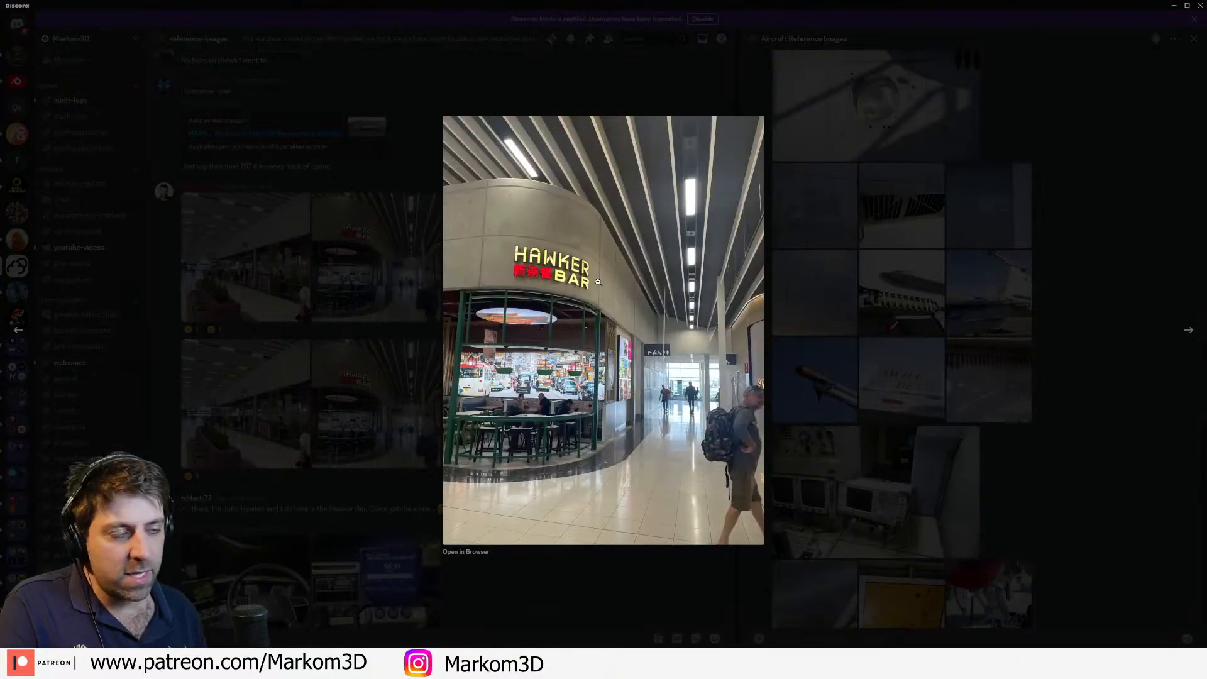
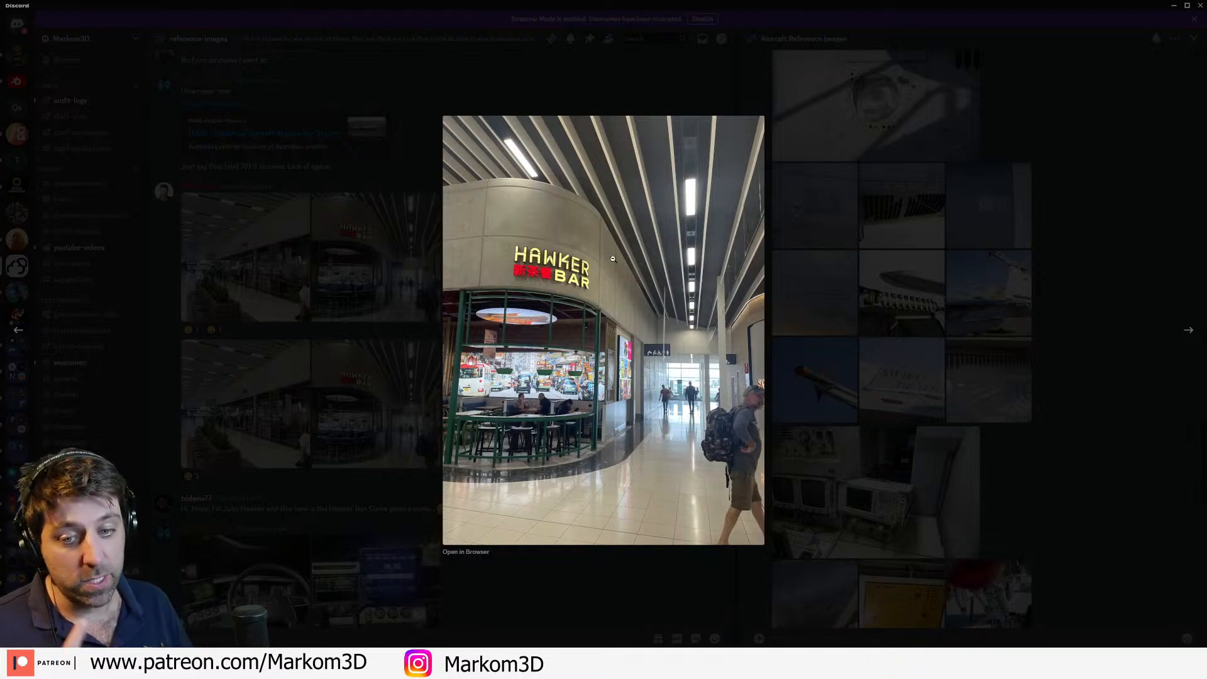
key(Escape)
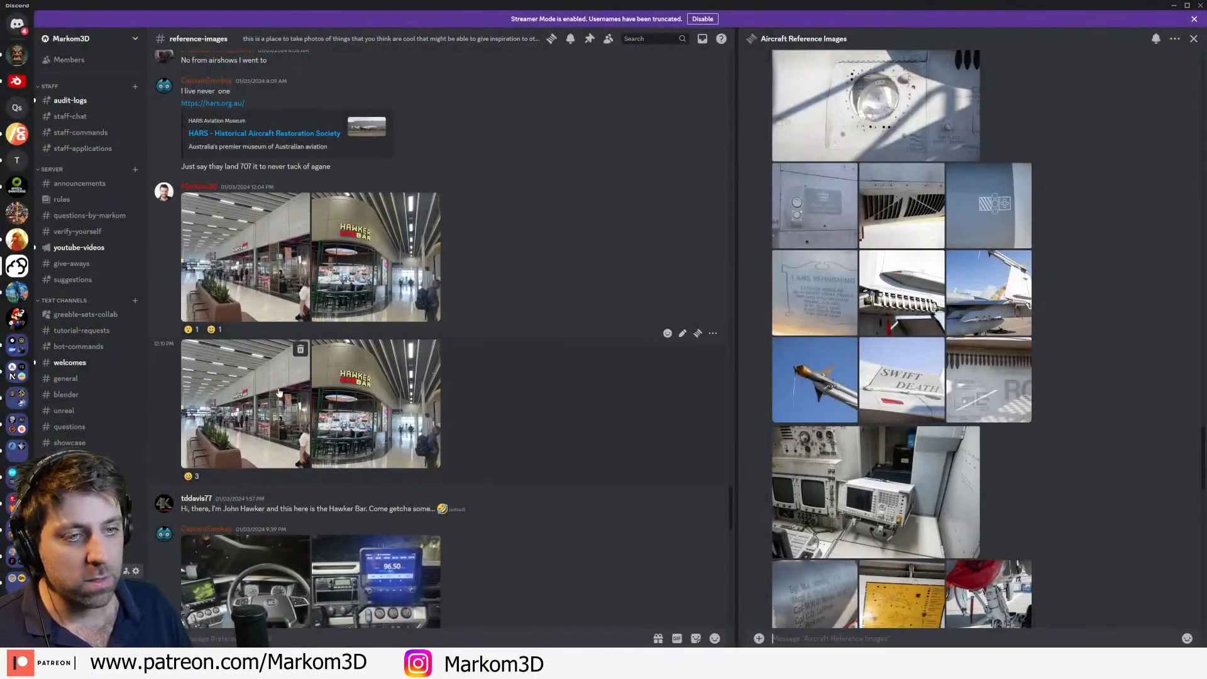
click(276, 370)
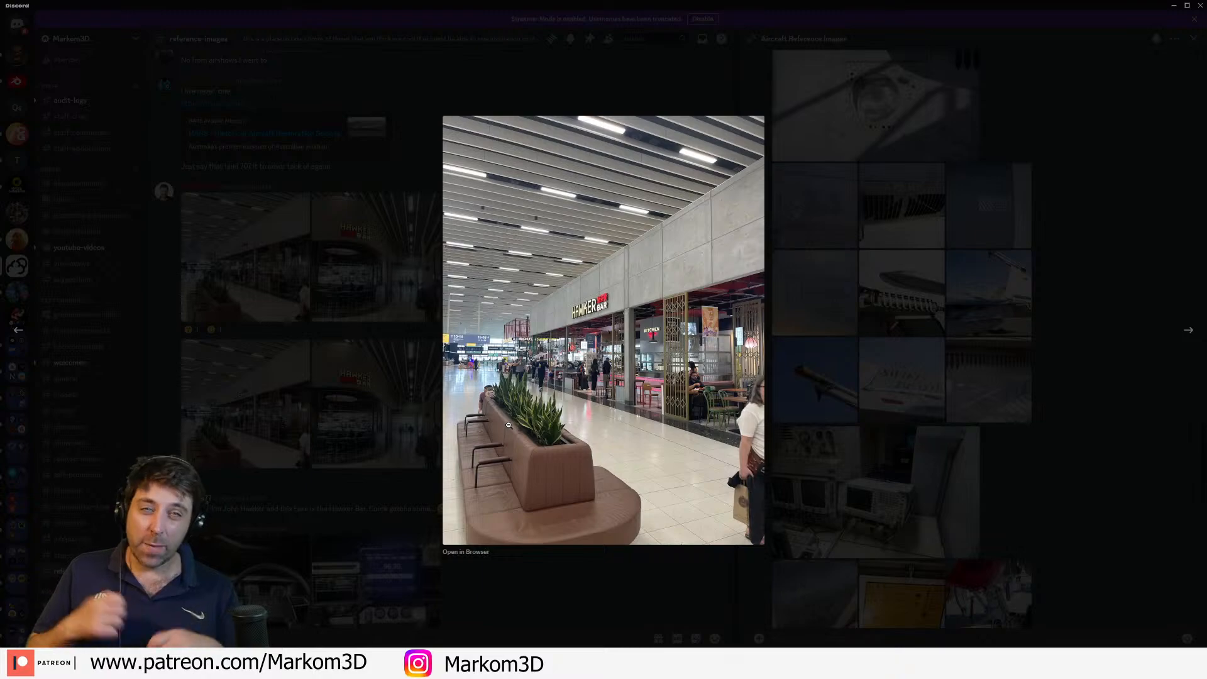
click(404, 506)
Step: Browse earlier photos in the reference-images channel and enlarge the workshop photo to examine its machines and workbenches
scroll(380, 402, up, 15)
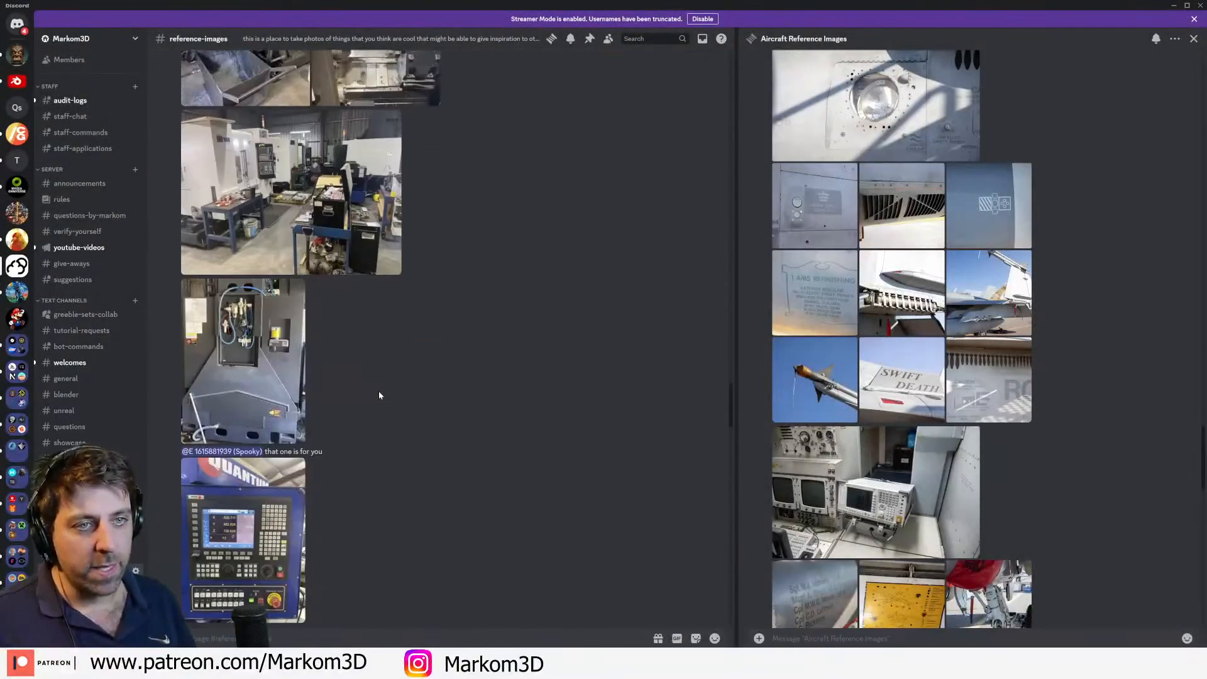
scroll(379, 395, up, 7)
scroll(344, 425, down, 5)
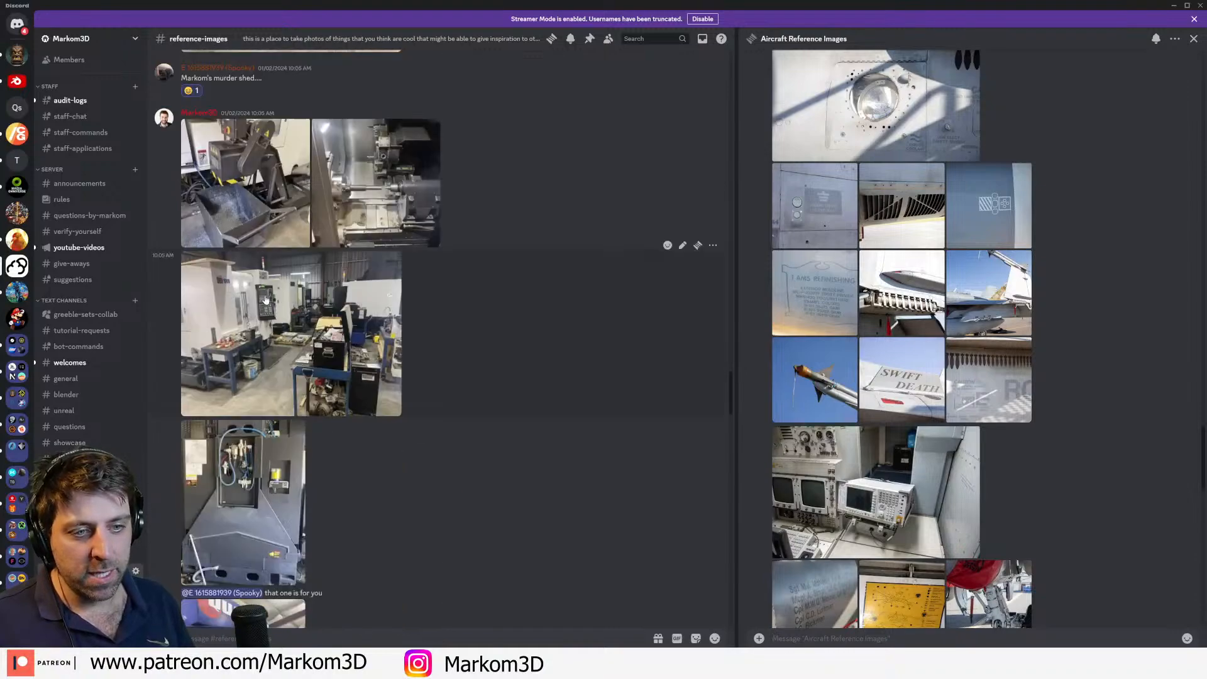
click(263, 377)
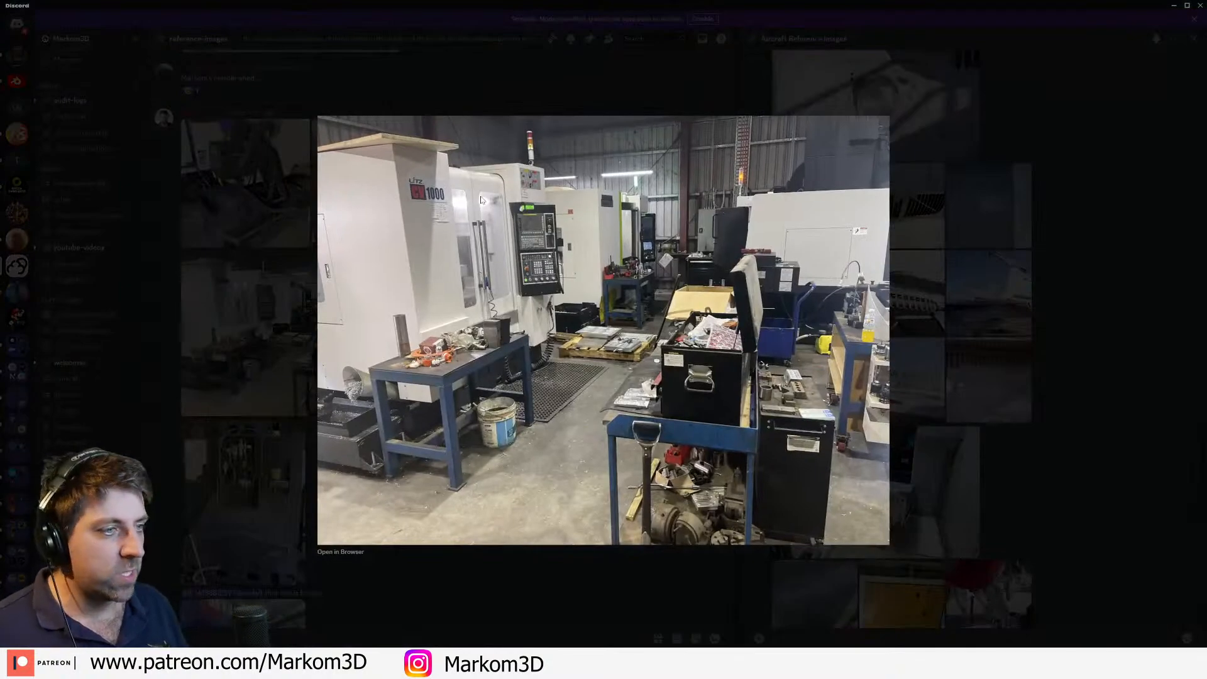
click(957, 481)
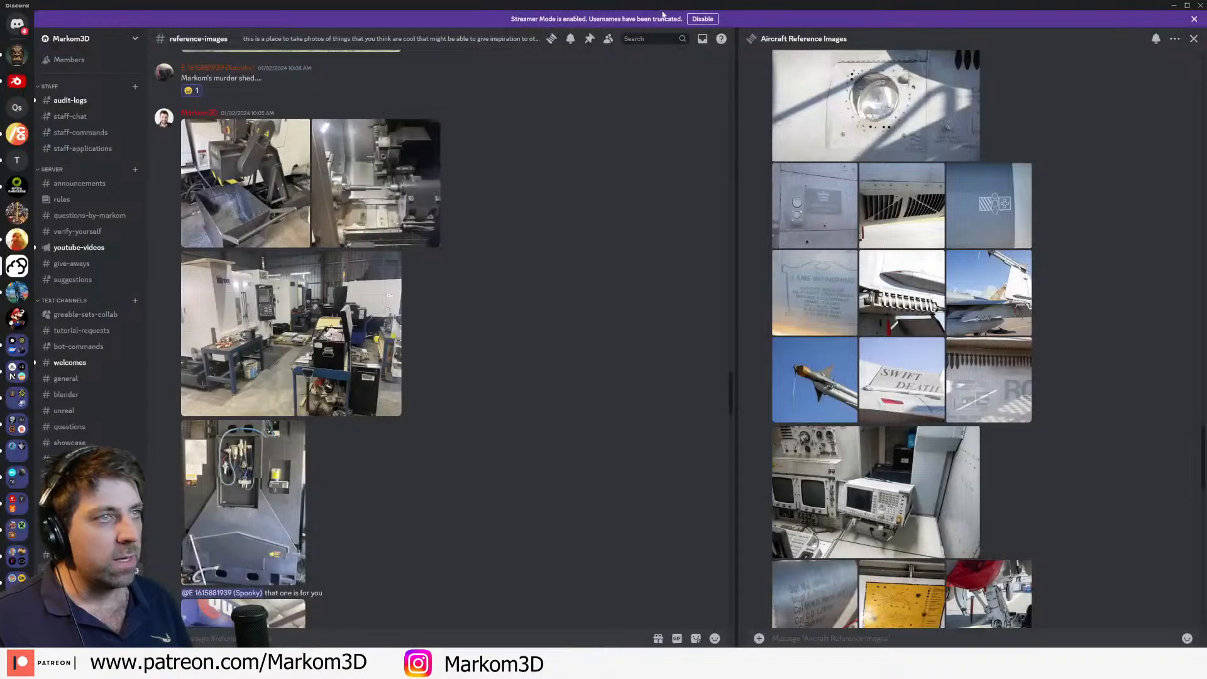
Step: Switch back to Blender and extrude the narrow strip faces about 0.011 m up into the overhead panel's underside
drag(663, 6, 677, 0)
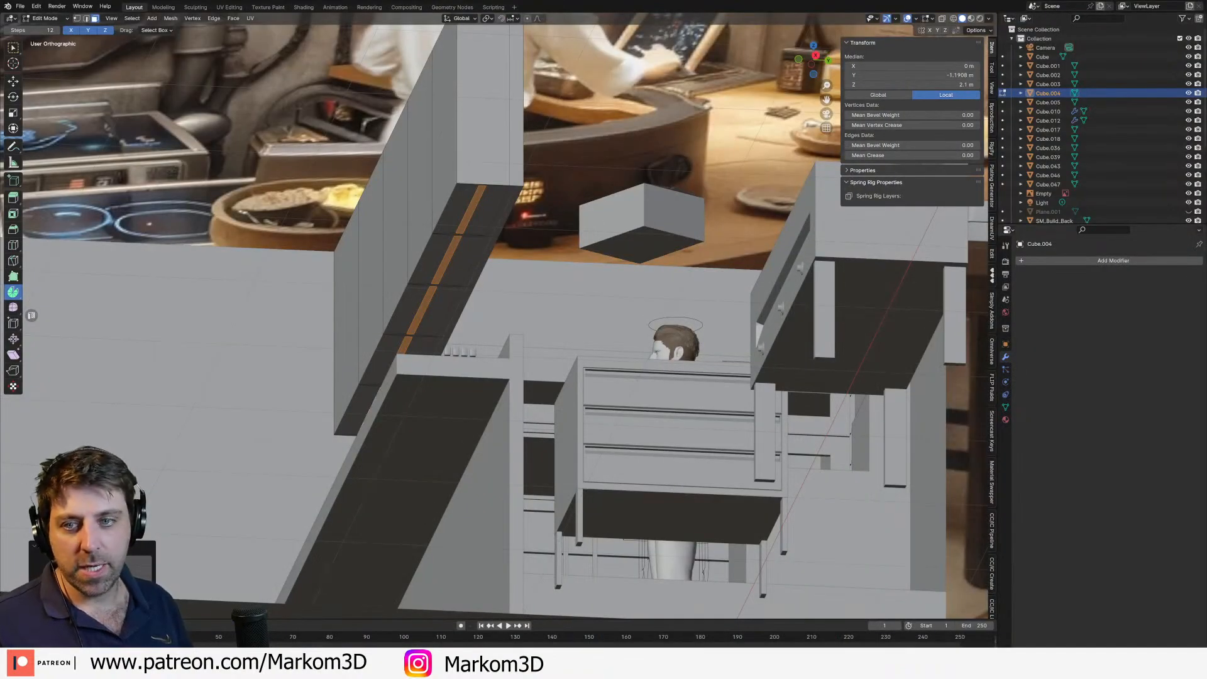
middle_drag(595, 532, 524, 431)
scroll(520, 440, up, 2)
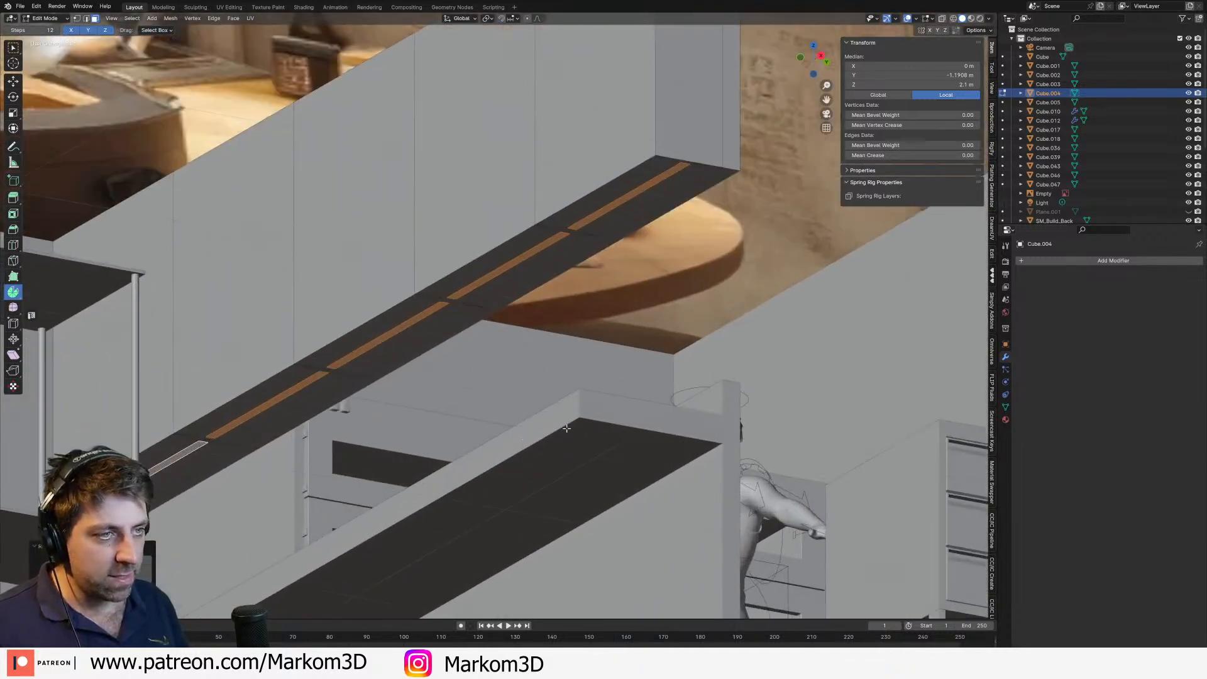
middle_drag(625, 388, 585, 343)
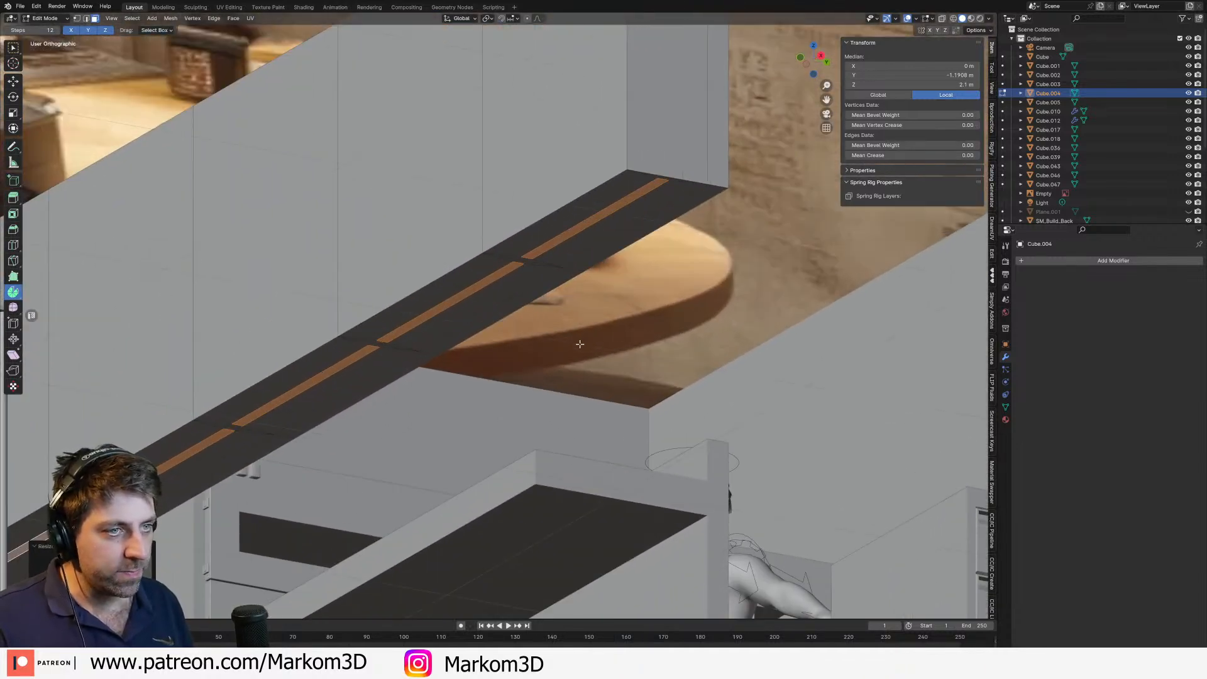
key(e)
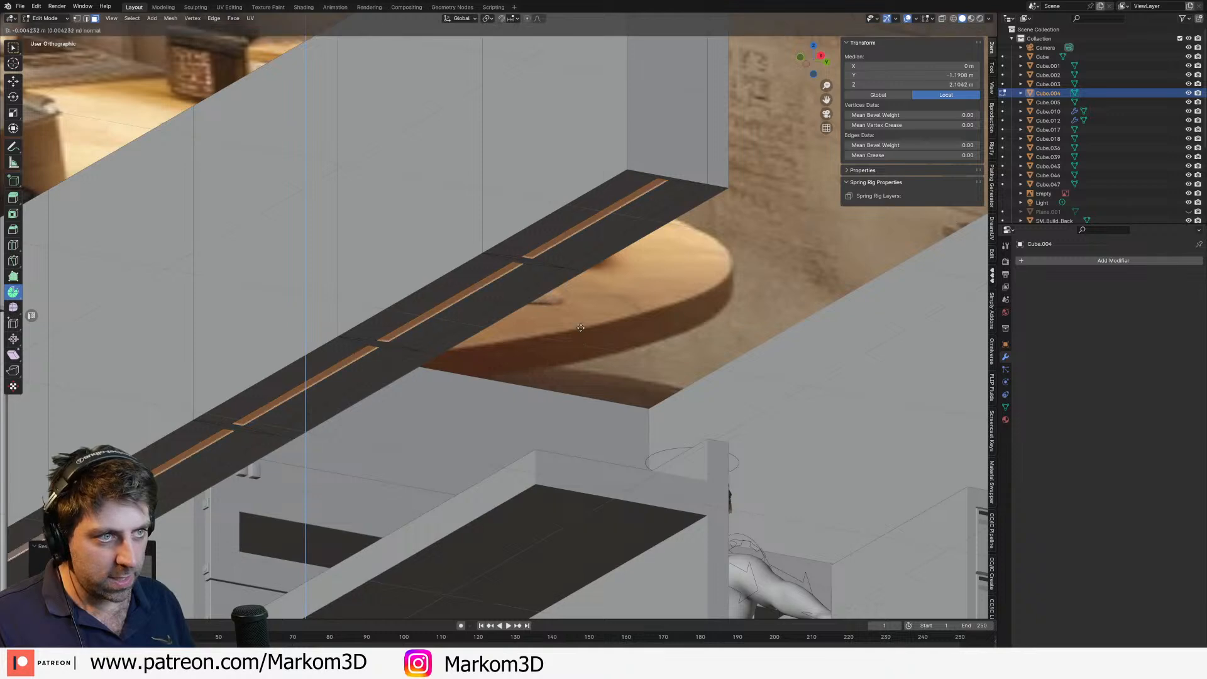
click(580, 307)
middle_drag(647, 331, 695, 356)
scroll(694, 356, down, 1)
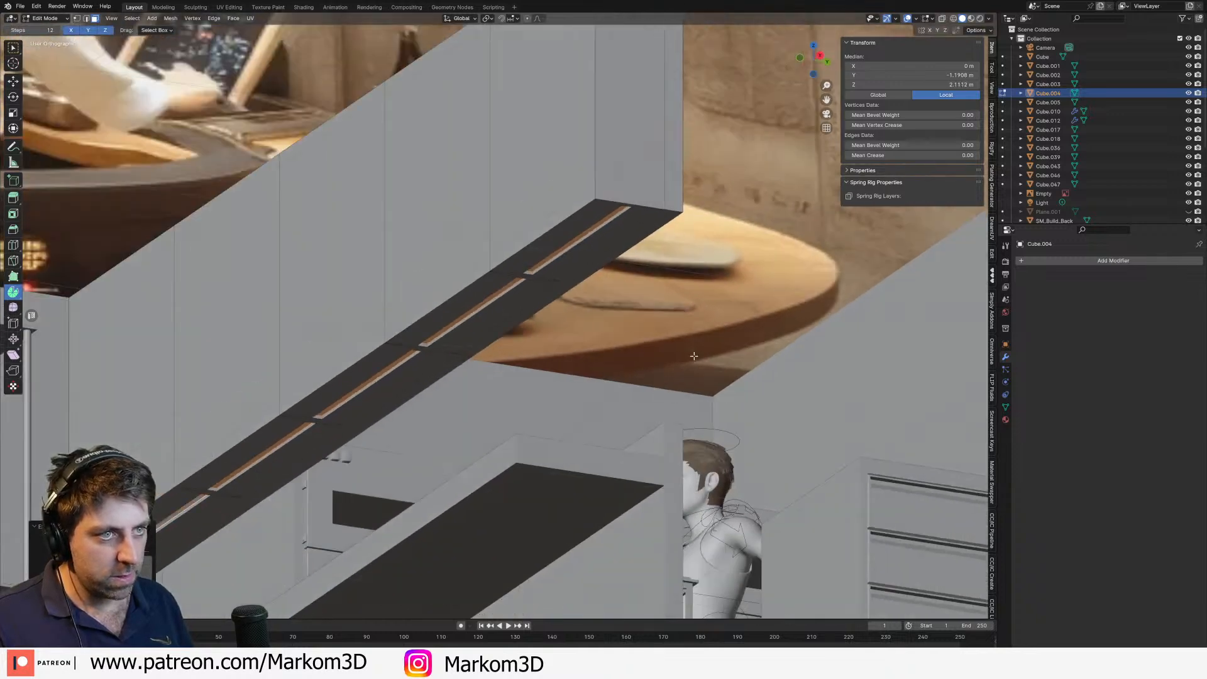
Step: Add a second material slot to the overhead panel and create a new material named Light_Blue in it
click(1006, 420)
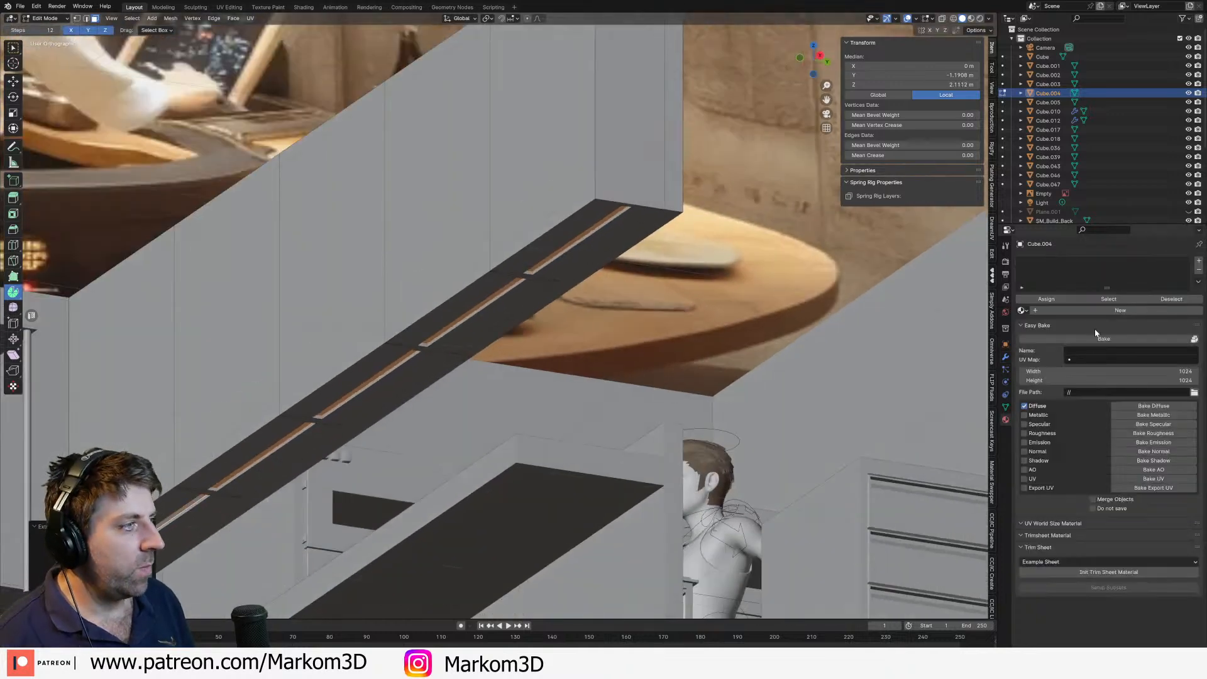
click(1199, 260)
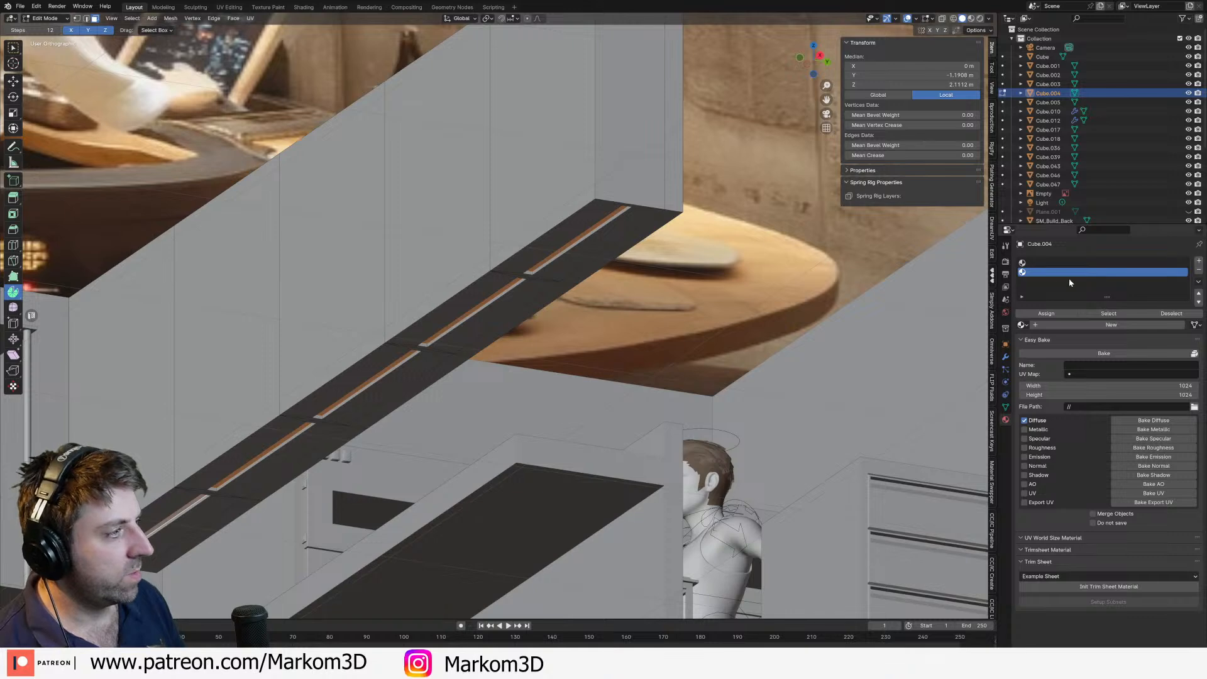
click(1060, 326)
double_click(1062, 326)
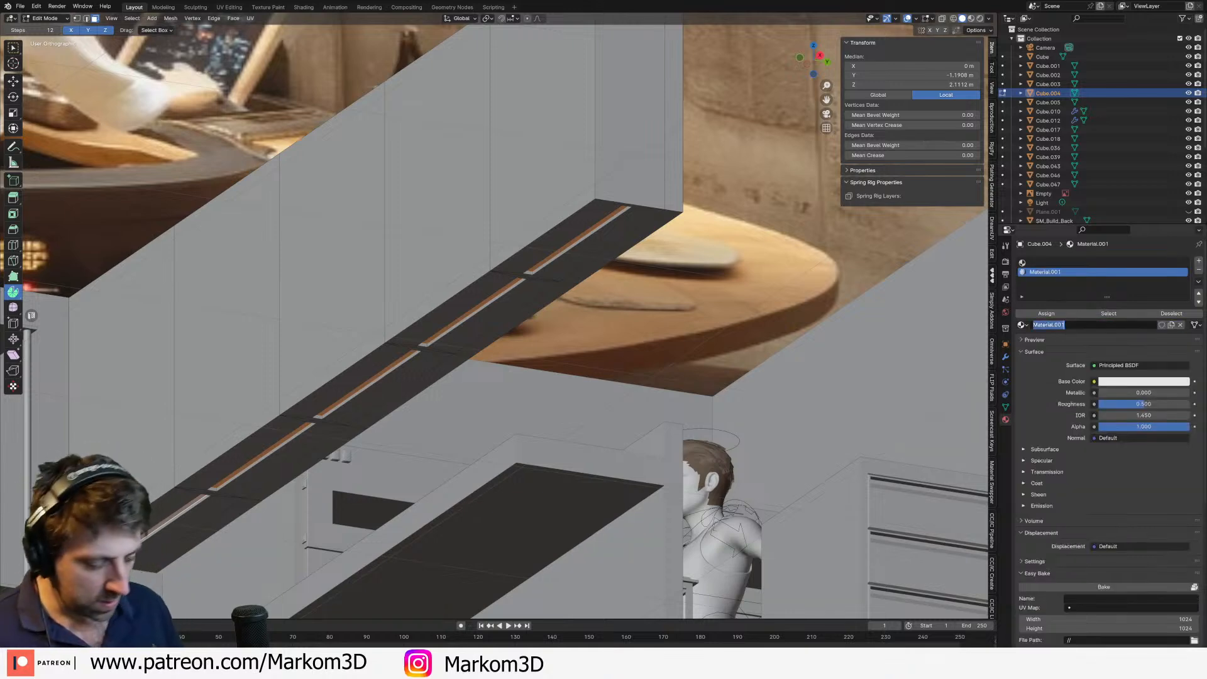
key(BackSpace)
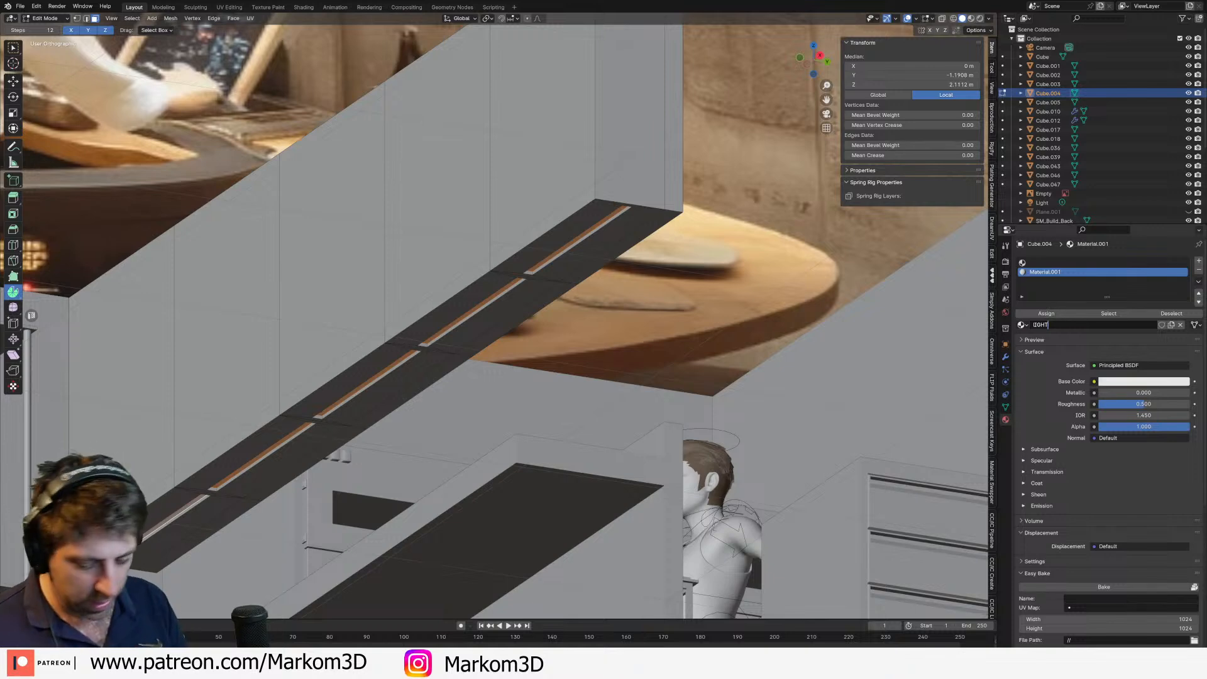
key(BackSpace)
key(BackSpace)
key(BackSpace)
key(BackSpace)
key(BackSpace)
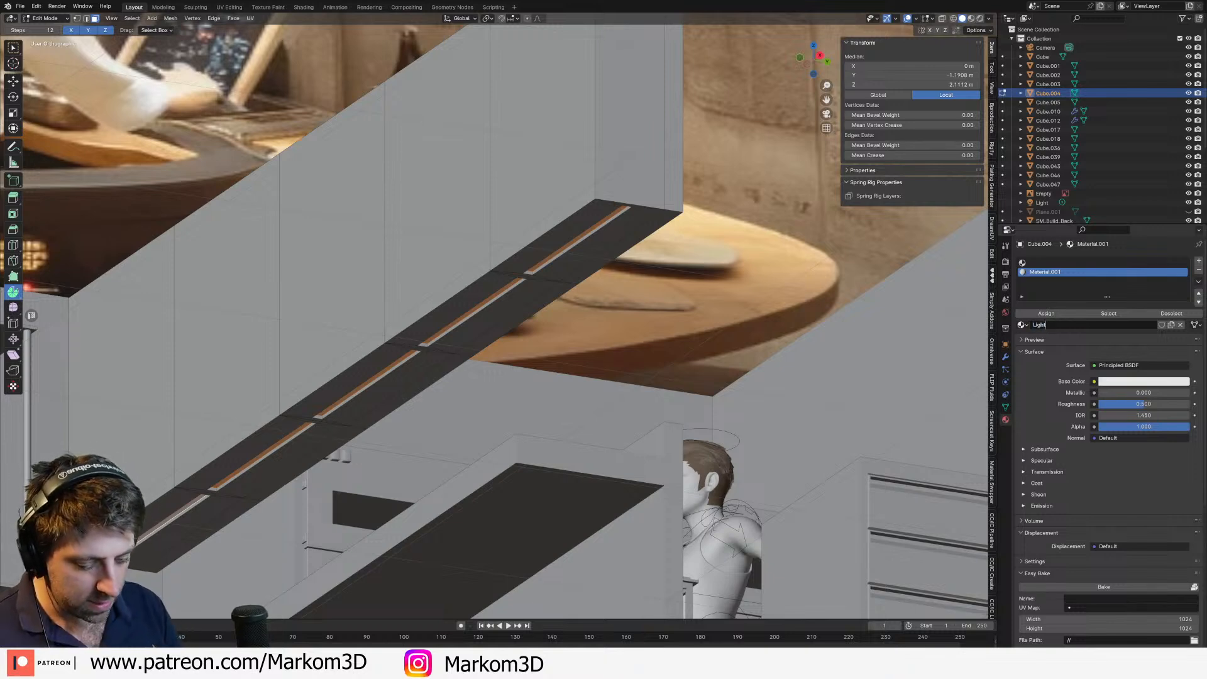
text(Light_Bl)
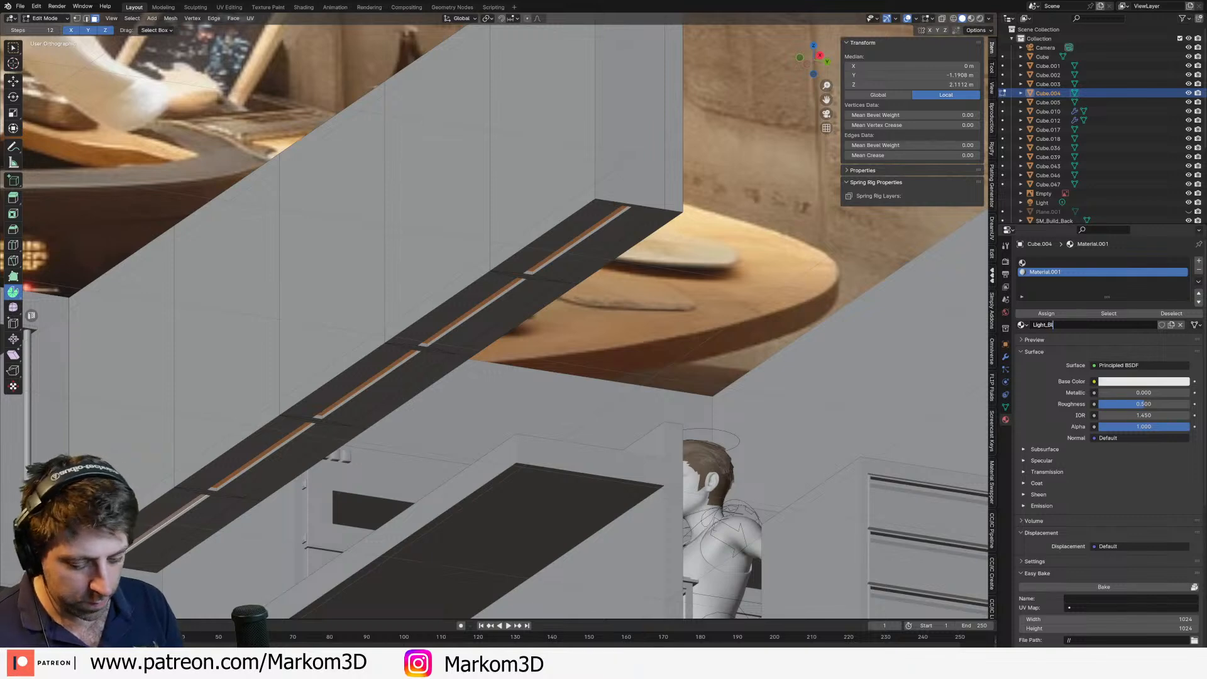
text(ue)
key(Return)
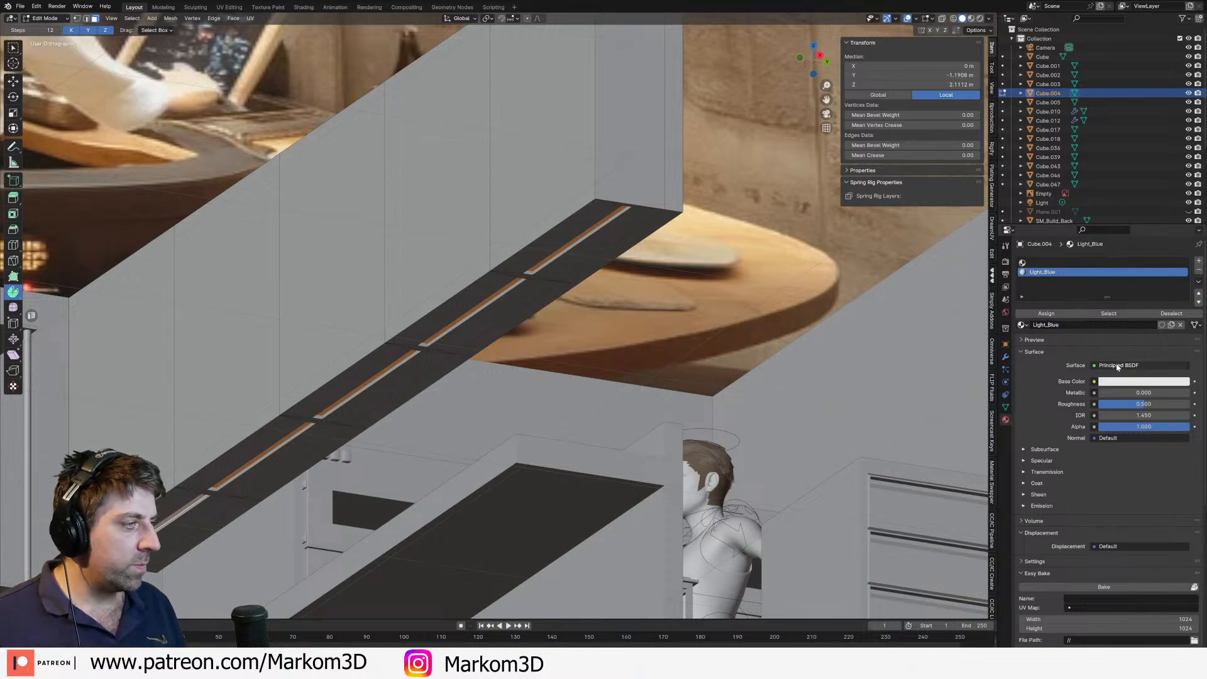
Step: Change the Light_Blue material's surface to Emission with a very pale blue color and a strength of 5
click(1119, 366)
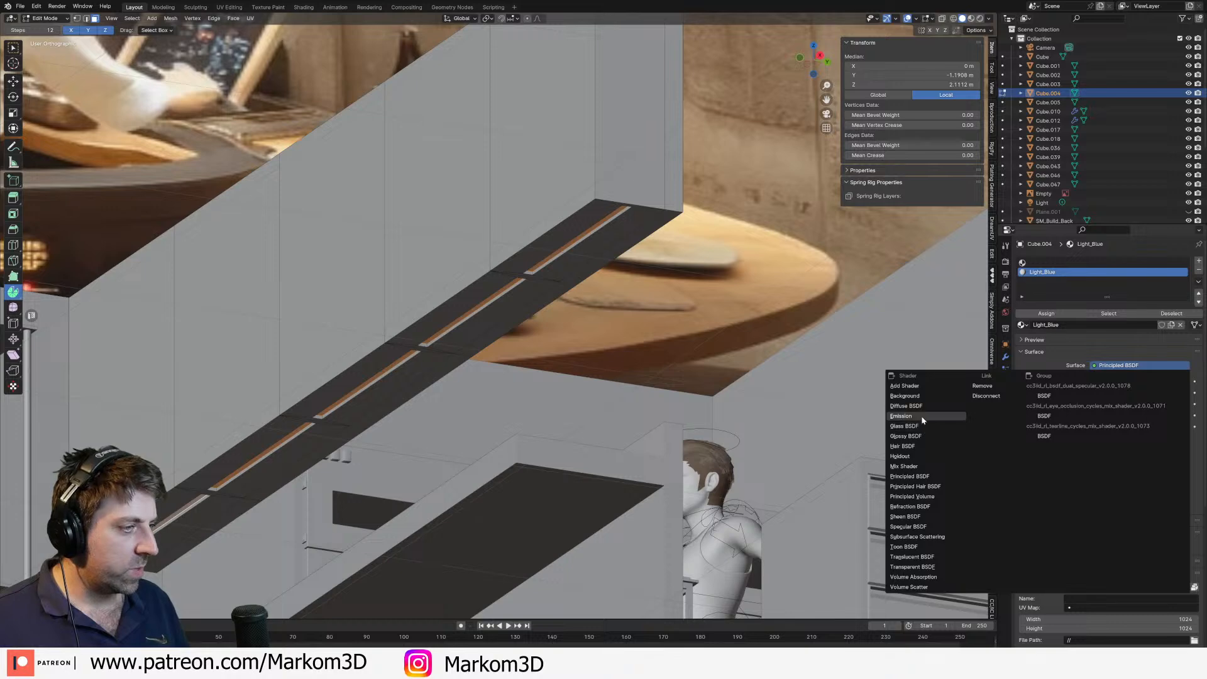
click(917, 416)
click(1139, 381)
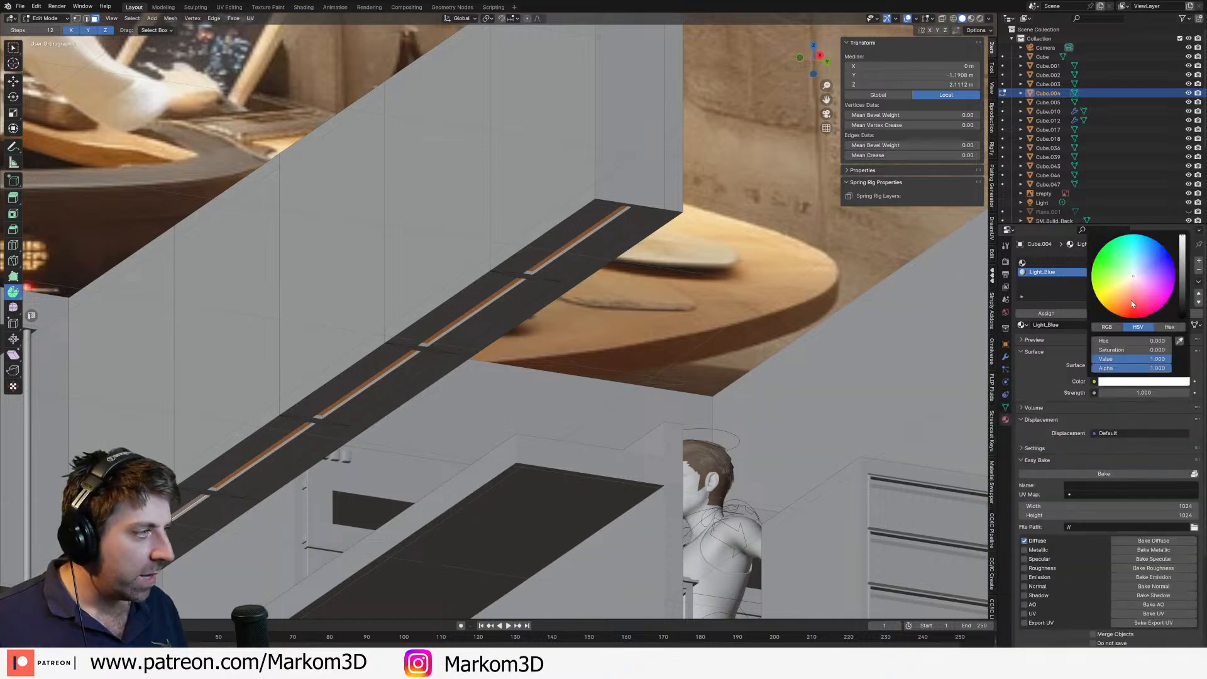
click(1135, 275)
click(1138, 393)
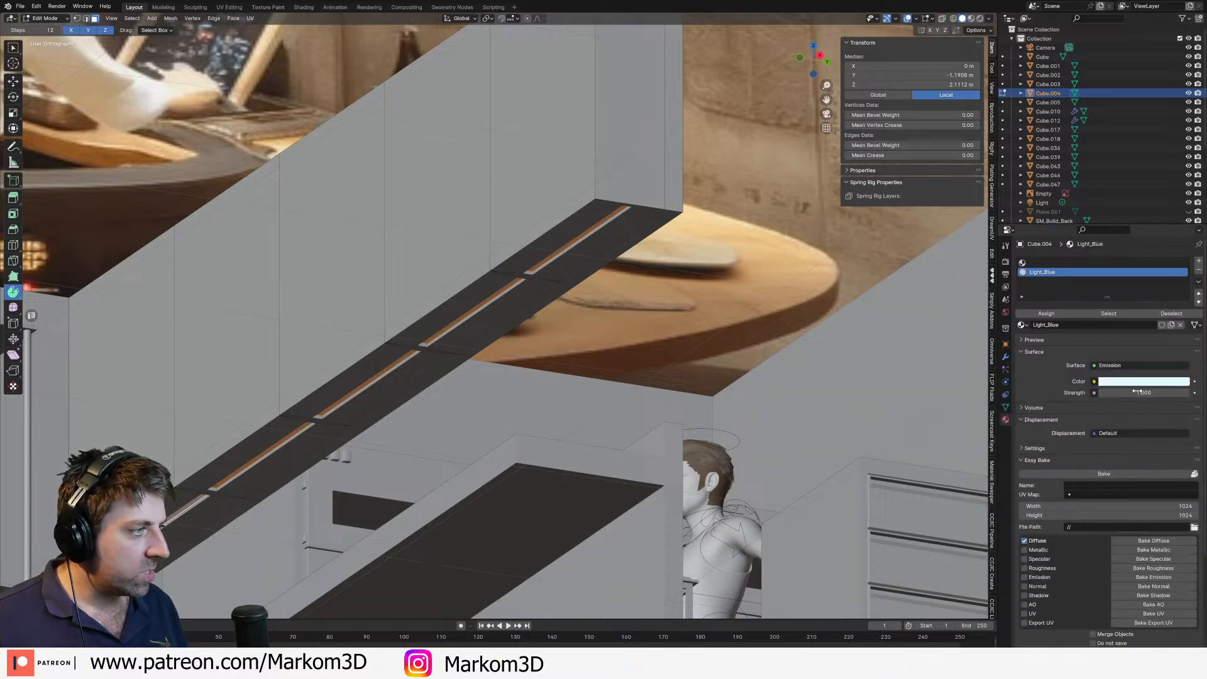
key(Return)
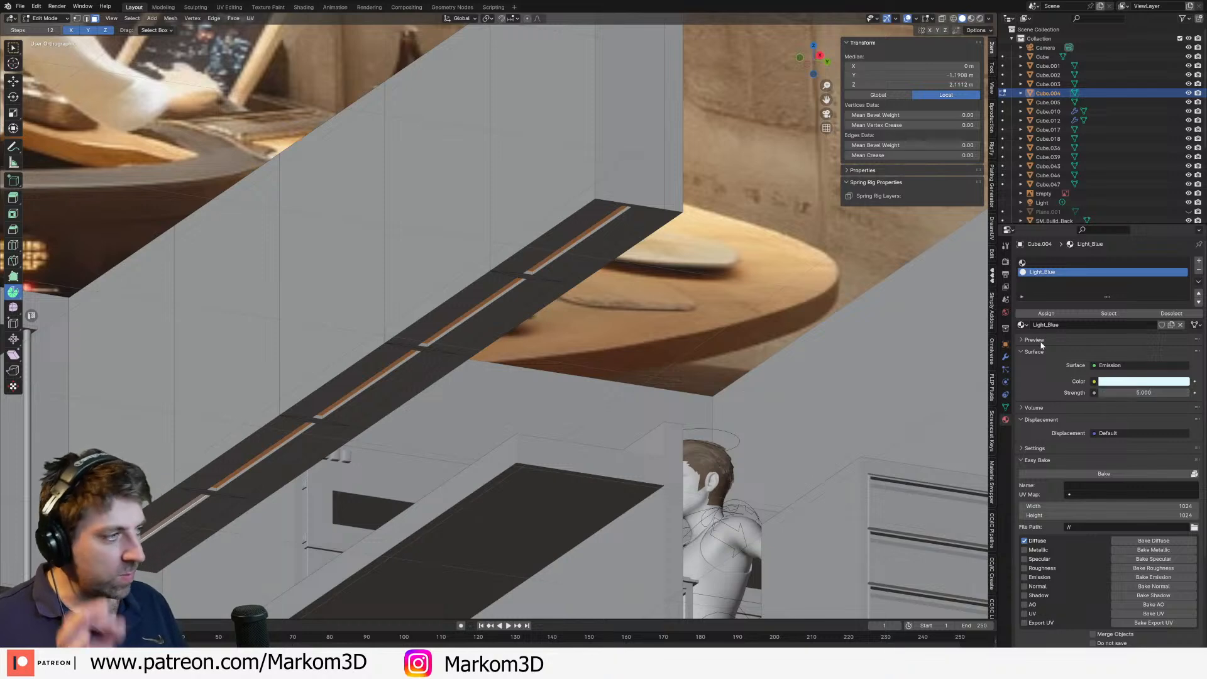
Step: Darken the world background color to near black by setting its value to 0.001
click(1006, 262)
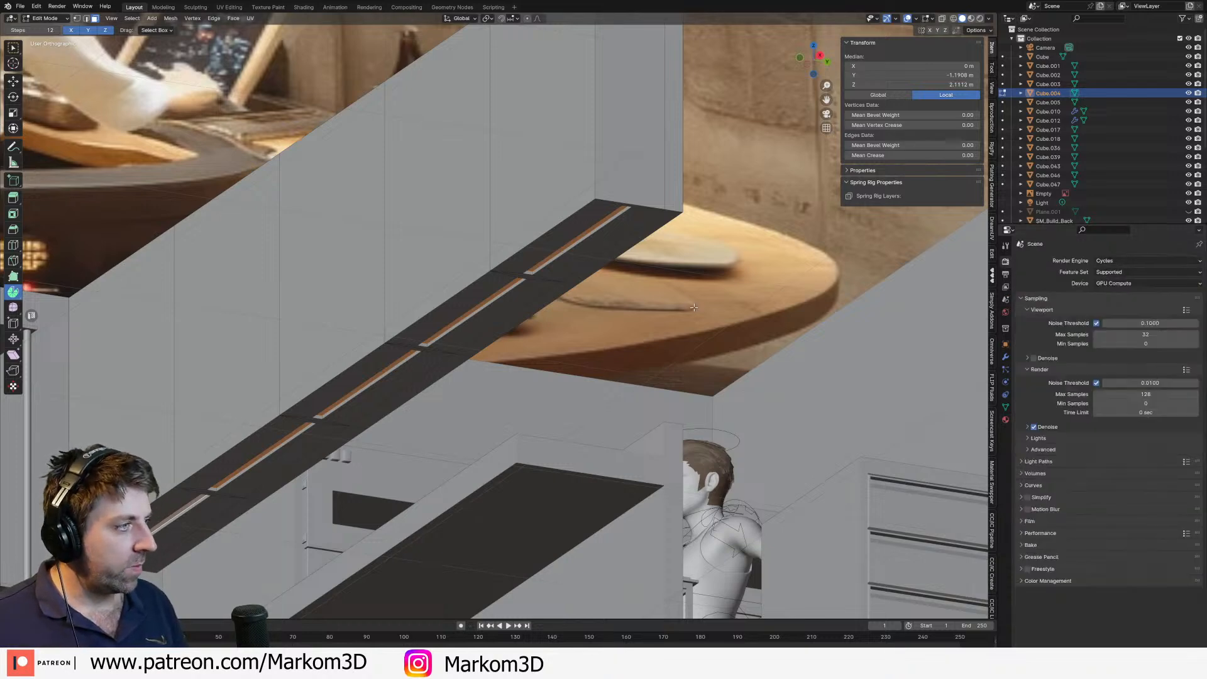
scroll(714, 271, down, 6)
middle_drag(714, 270, 745, 359)
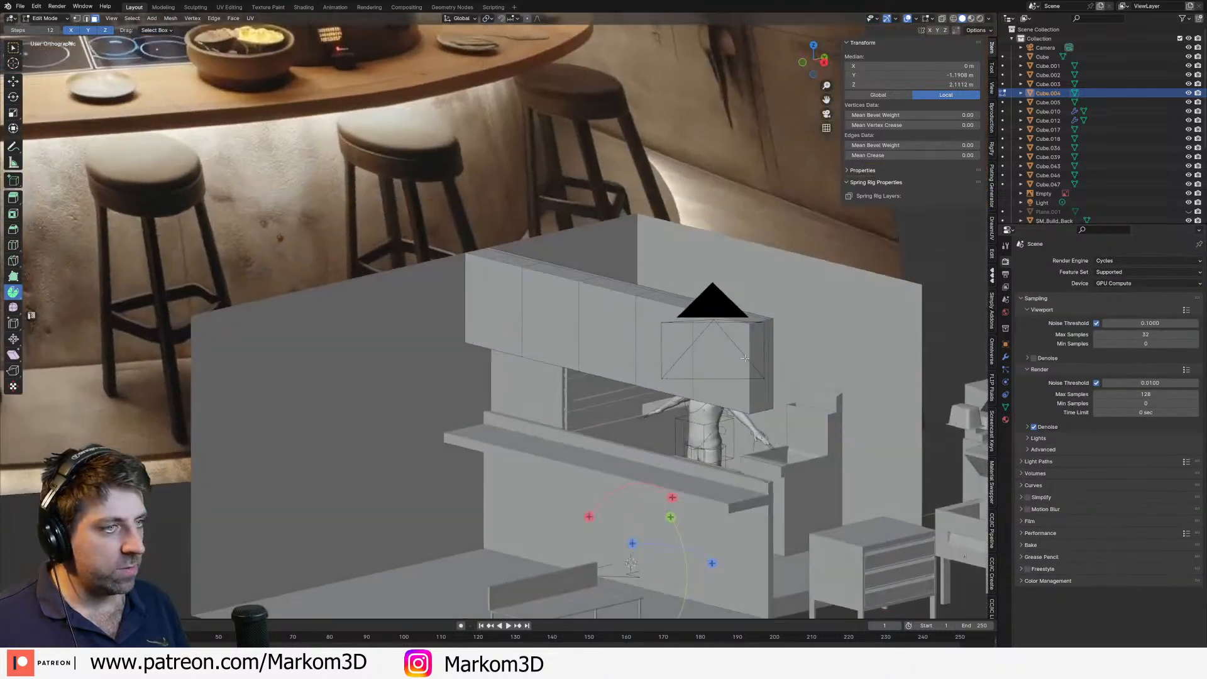
click(1006, 419)
click(1006, 313)
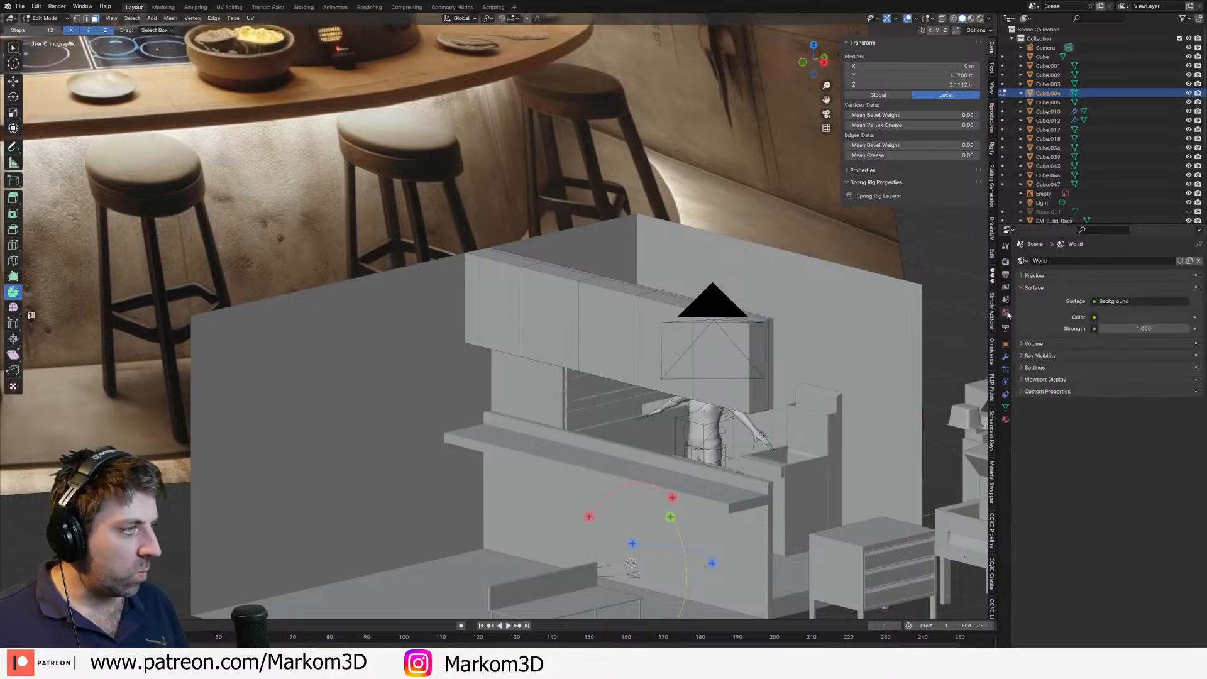
click(1141, 317)
double_click(1144, 295)
text(0.001)
key(Return)
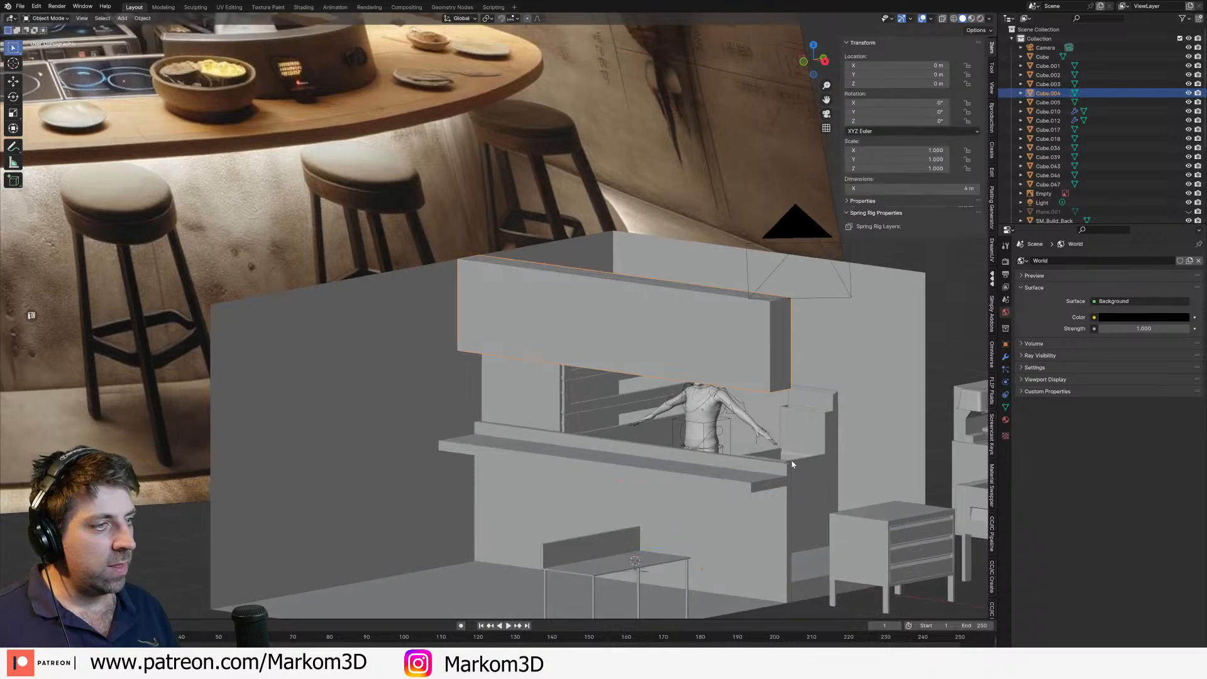
Step: Assign the Light_Blue material to the selected recessed strip faces under the overhead panel and return to Object Mode
middle_drag(758, 414, 715, 353)
scroll(703, 372, up, 2)
key(Tab)
click(1005, 419)
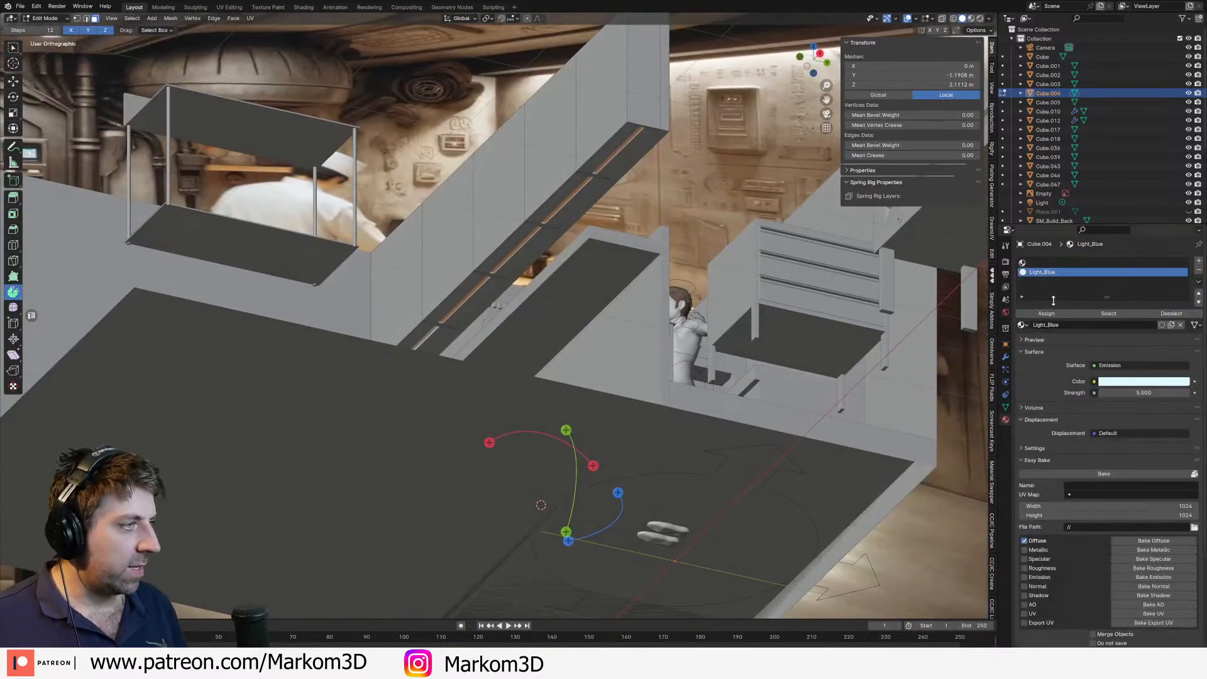
key(Tab)
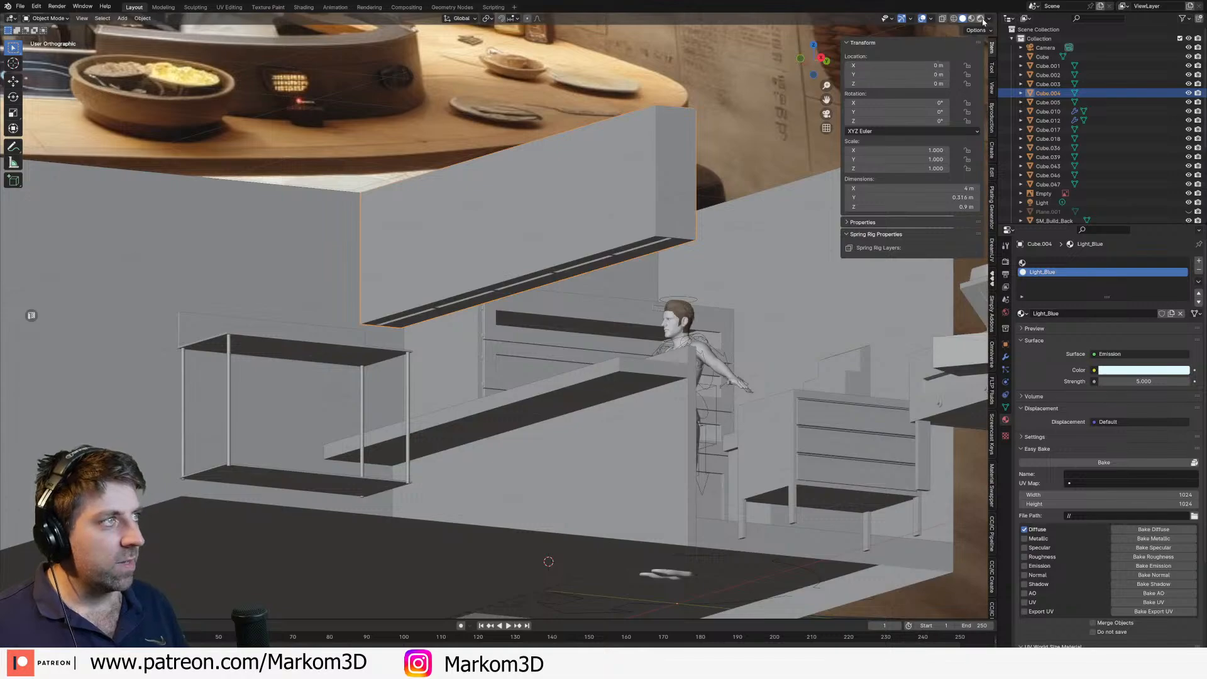
Step: Display the viewport in rendered shading and delete the scene's Light object to check the glow of the strips
click(980, 18)
mouse_move(601, 420)
middle_down()
mouse_move(660, 445)
mouse_move(547, 454)
middle_up()
scroll(547, 454, down, 2)
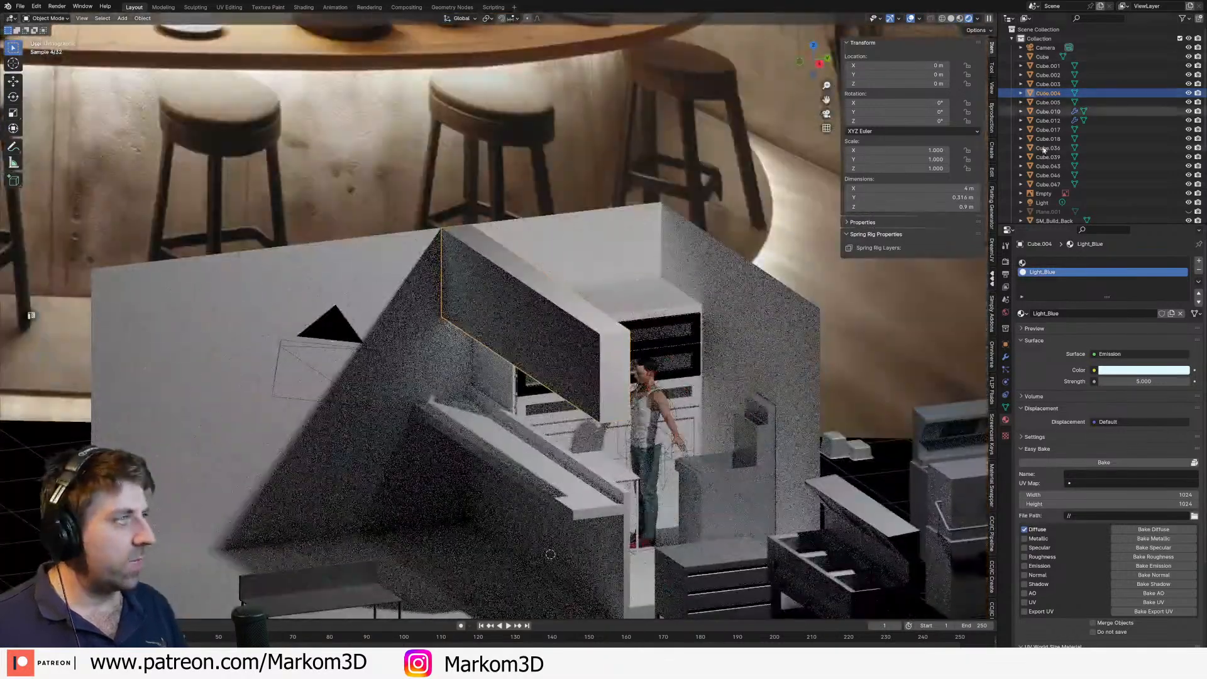
click(1043, 202)
key(Delete)
middle_drag(733, 372, 681, 390)
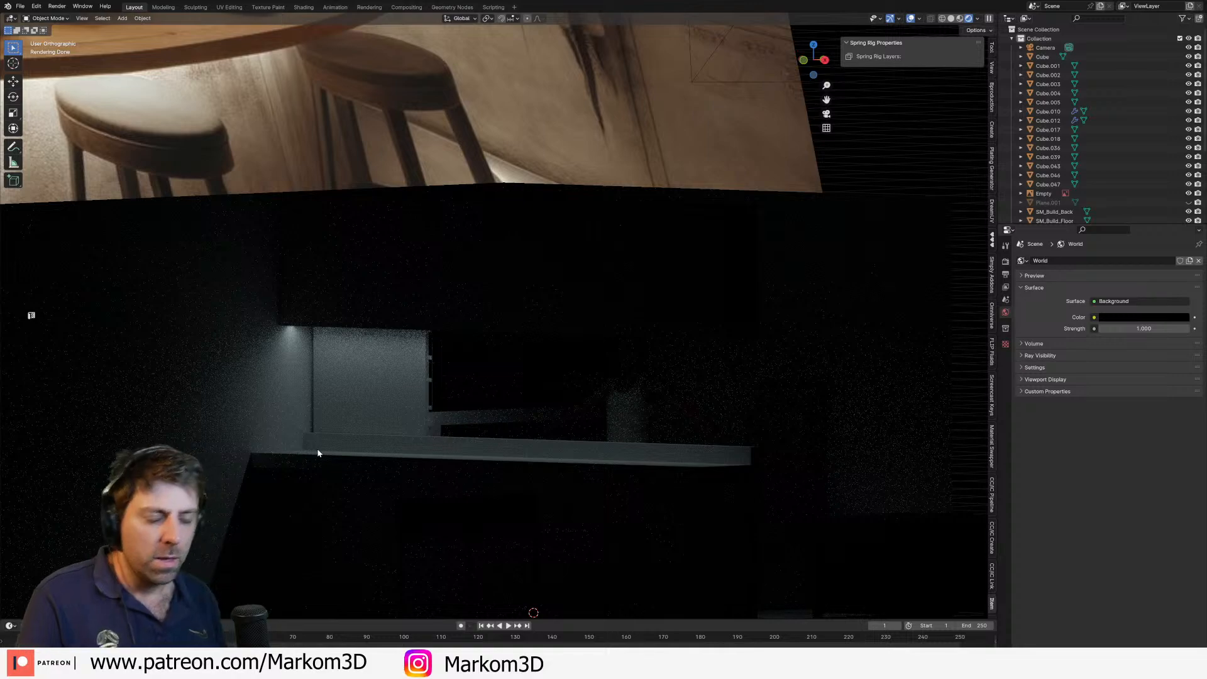
middle_drag(417, 447, 449, 466)
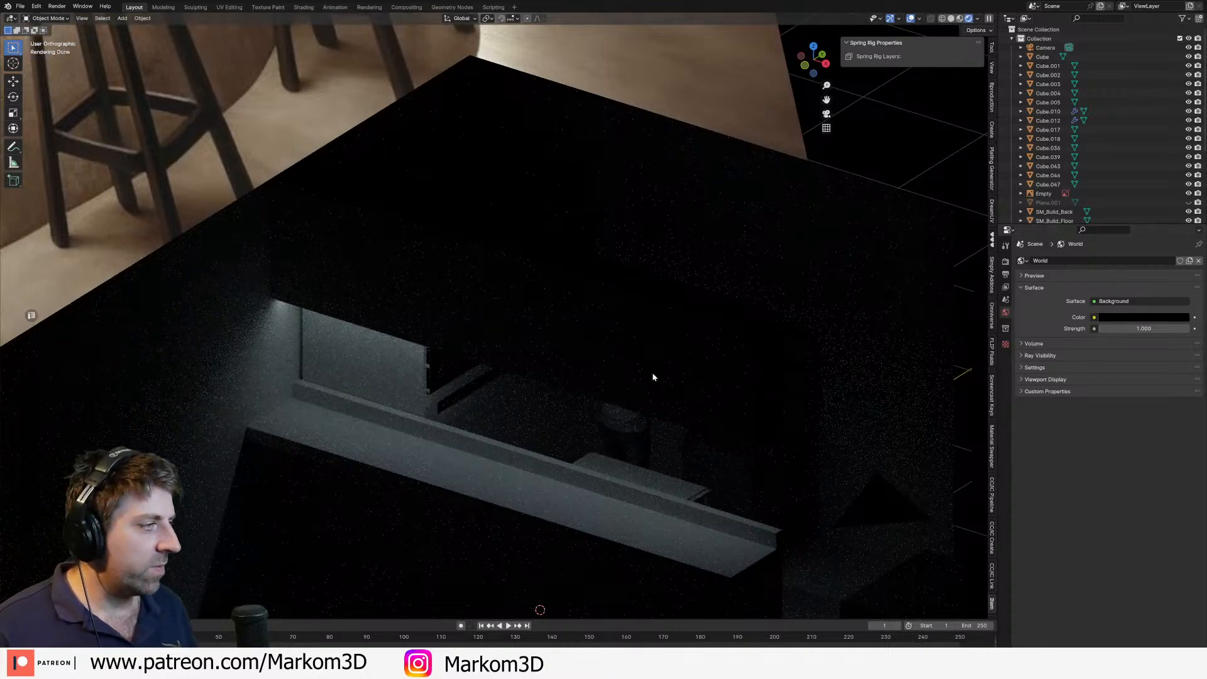
Step: Return the viewport to solid shading and snap the 3D cursor to the world origin
click(576, 434)
mouse_move(576, 434)
middle_down()
mouse_move(489, 444)
mouse_move(574, 504)
mouse_move(596, 493)
middle_up()
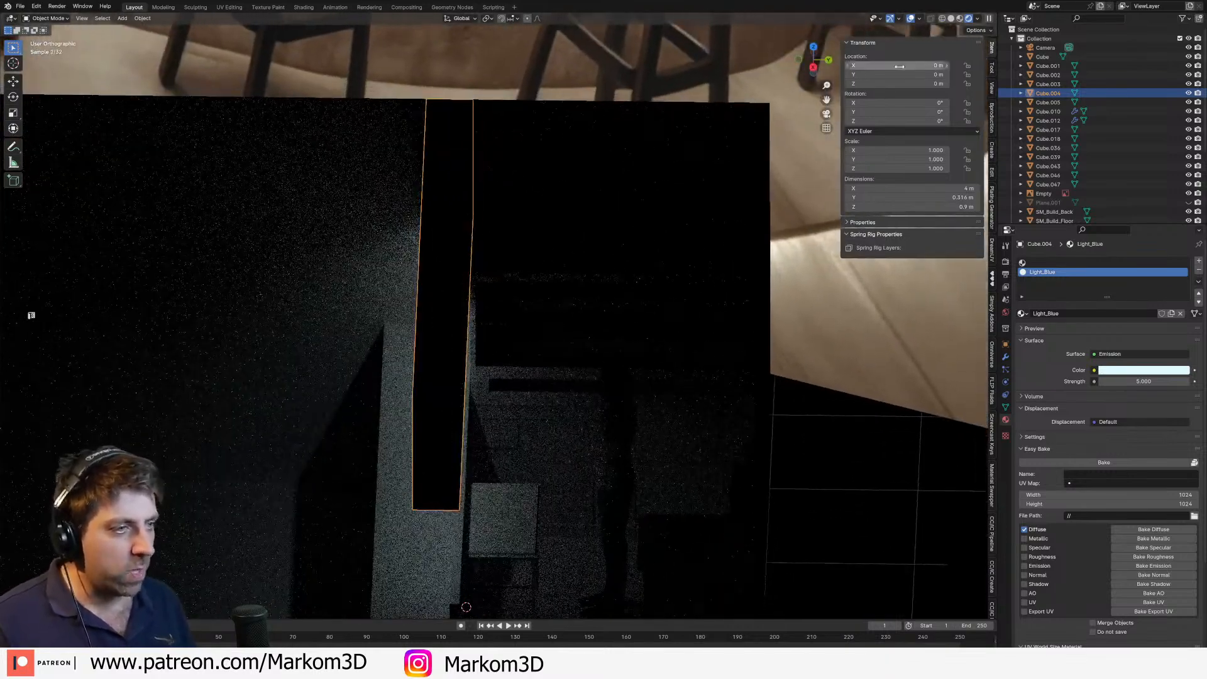
click(951, 19)
middle_drag(603, 440, 614, 411)
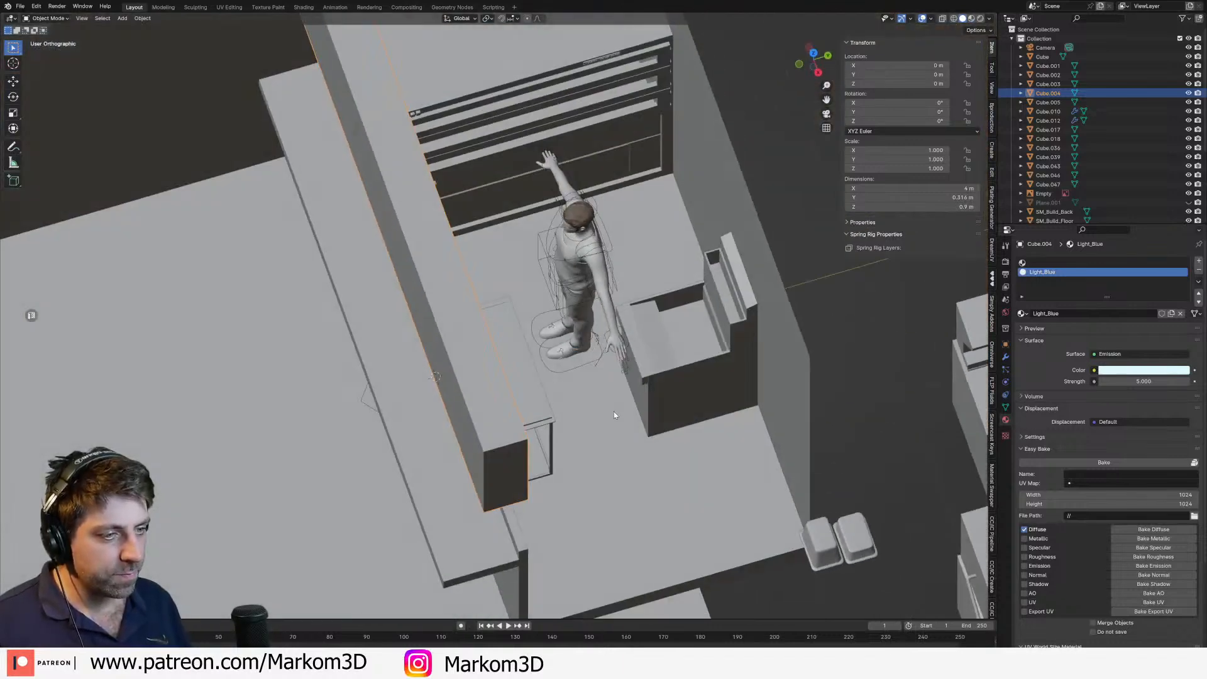
key(KP_7)
key(shift+s)
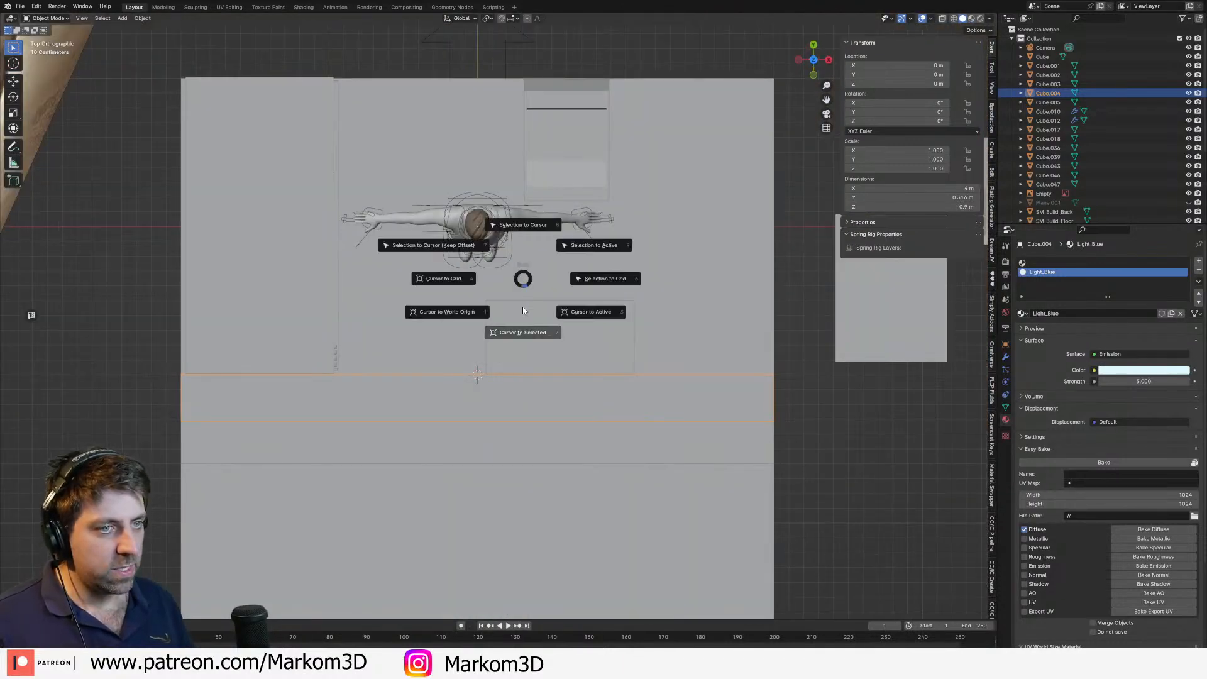
click(461, 314)
Step: Add an area light at the world origin and scale it down to about 0.39
key(shift+a)
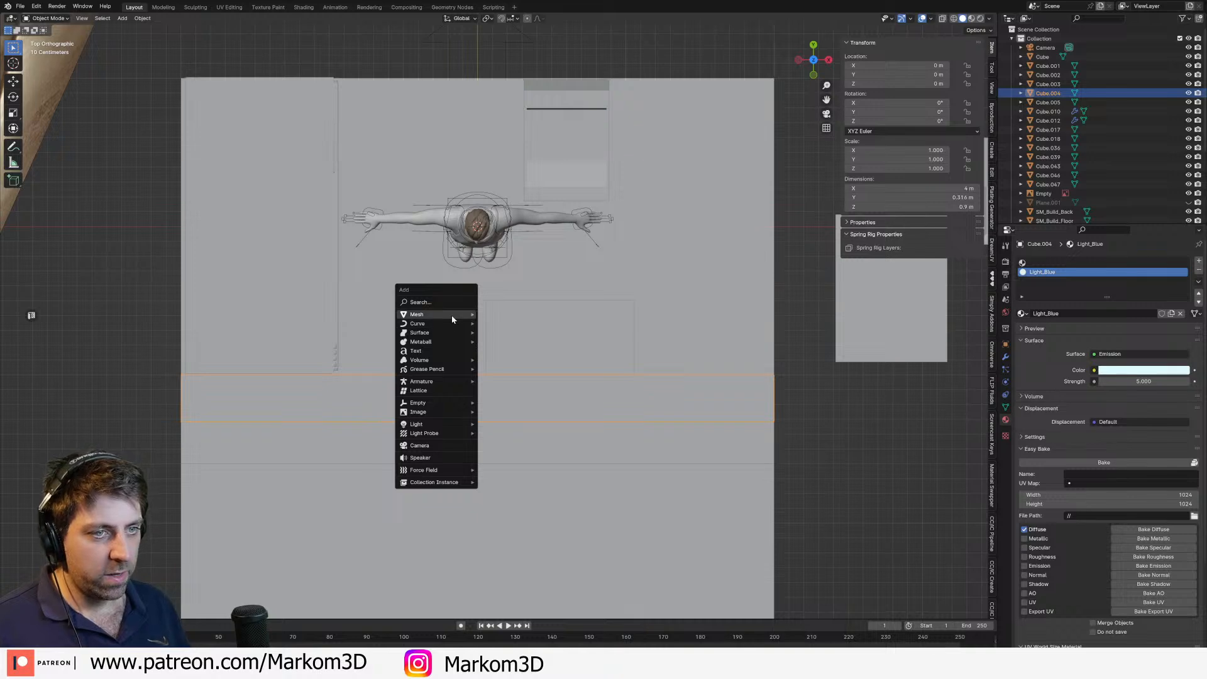
mouse_move(441, 316)
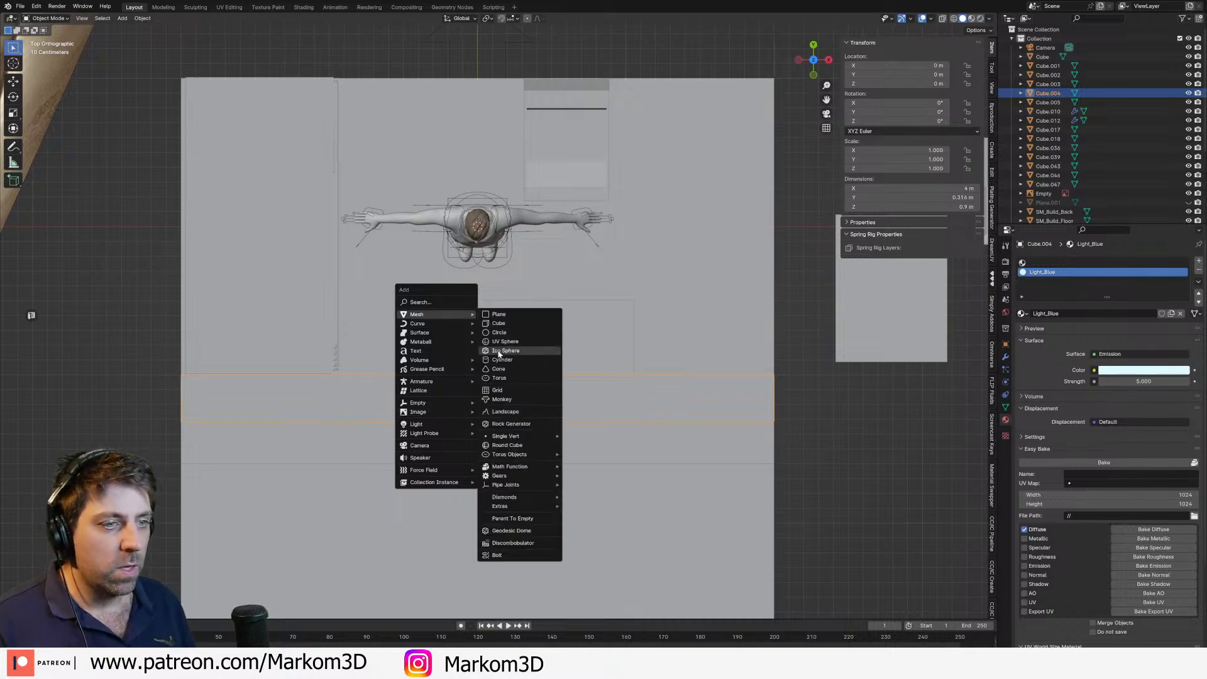
mouse_move(430, 425)
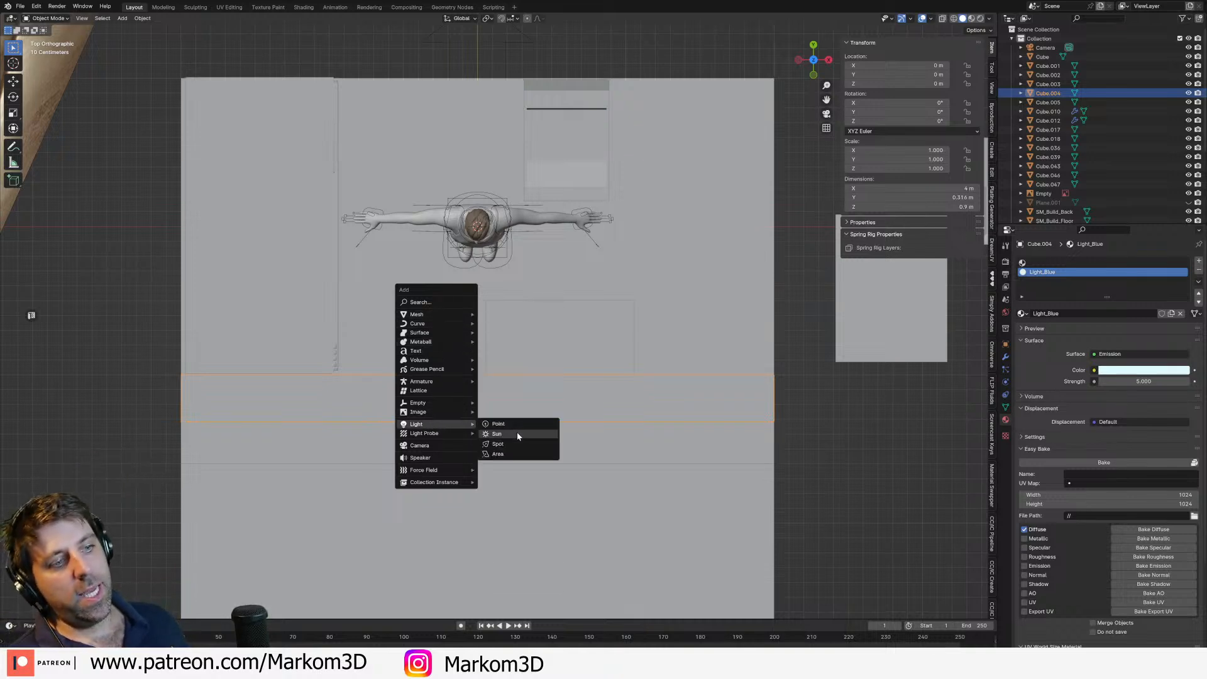
click(503, 453)
key(s)
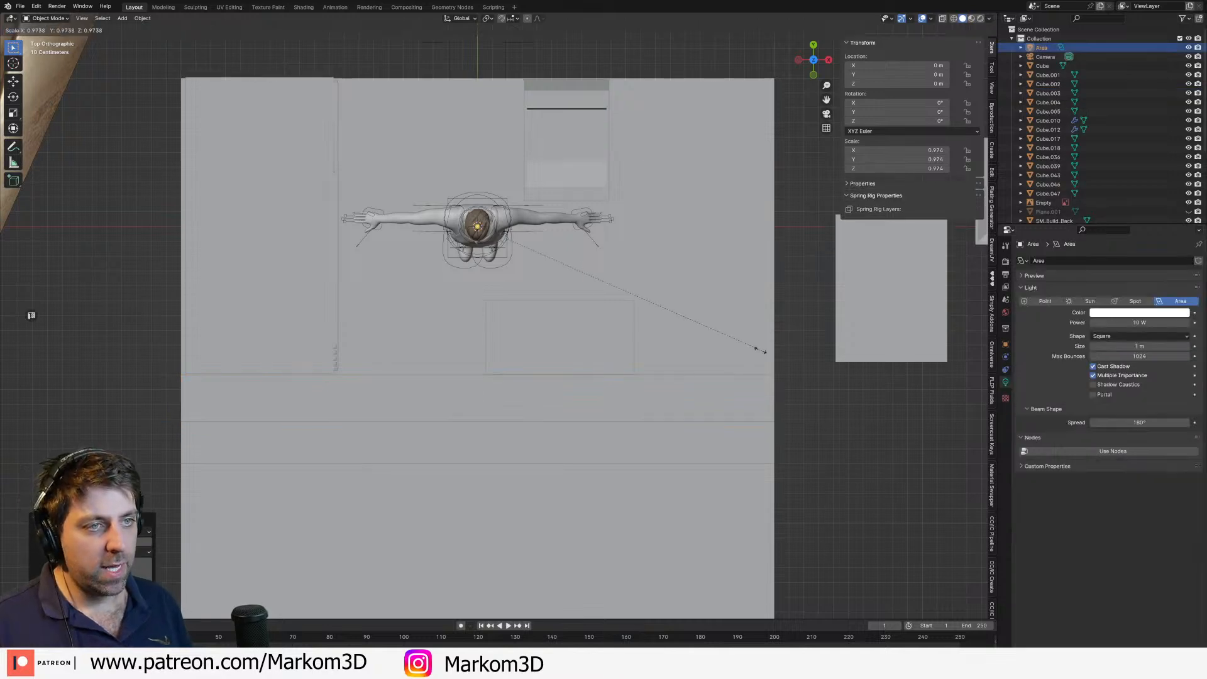
click(582, 298)
Step: Raise the area light to about 2.83 m on Z and scale it into a rectangle, about 0.468 on X and 1.279 on Y
key(g)
right_click(582, 295)
middle_drag(582, 295, 579, 440)
key(g)
key(z)
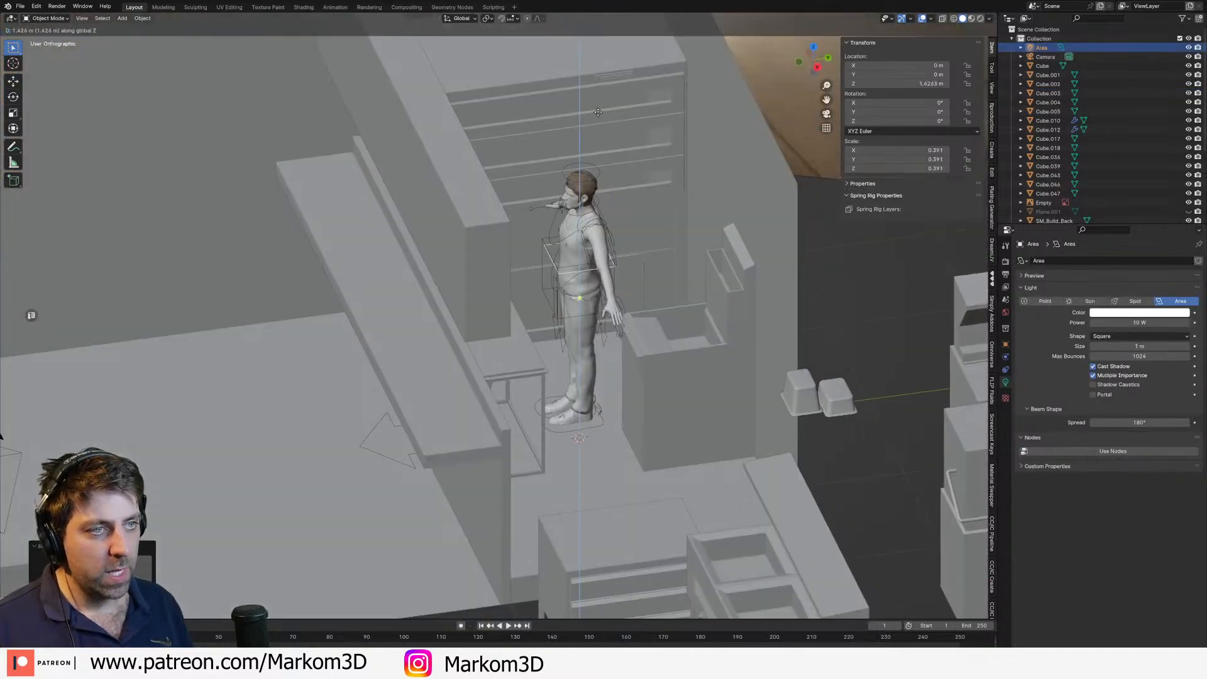
click(588, 558)
middle_drag(590, 394, 643, 443)
key(s)
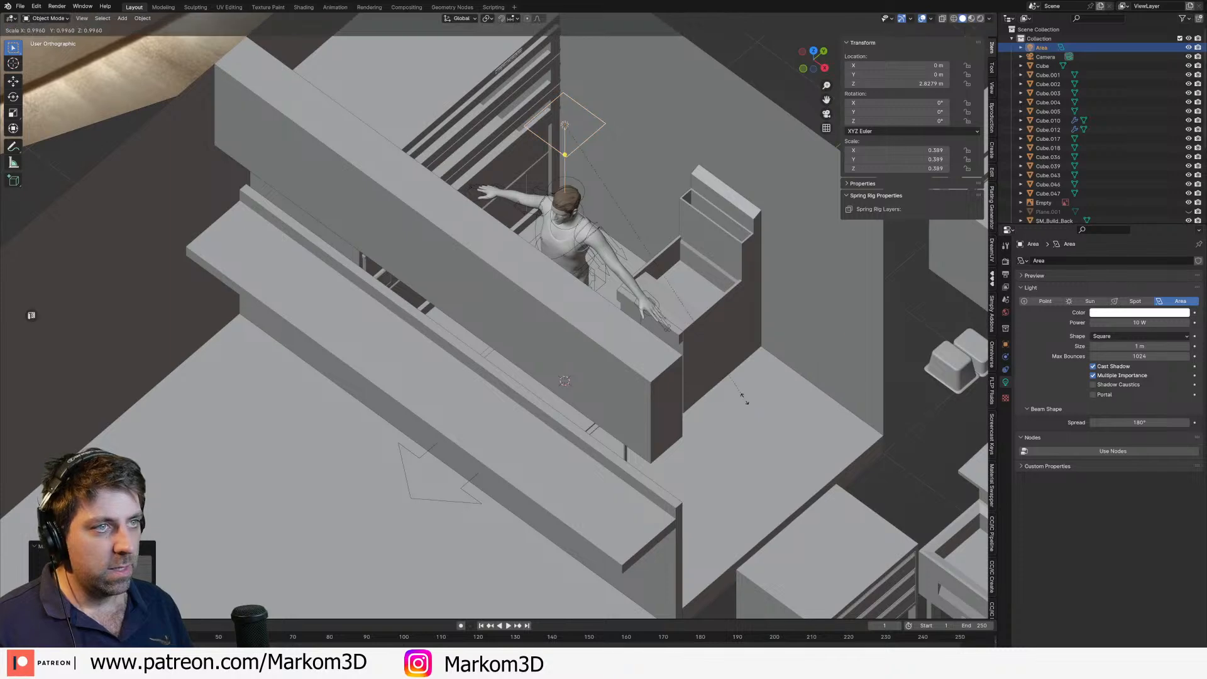
click(770, 406)
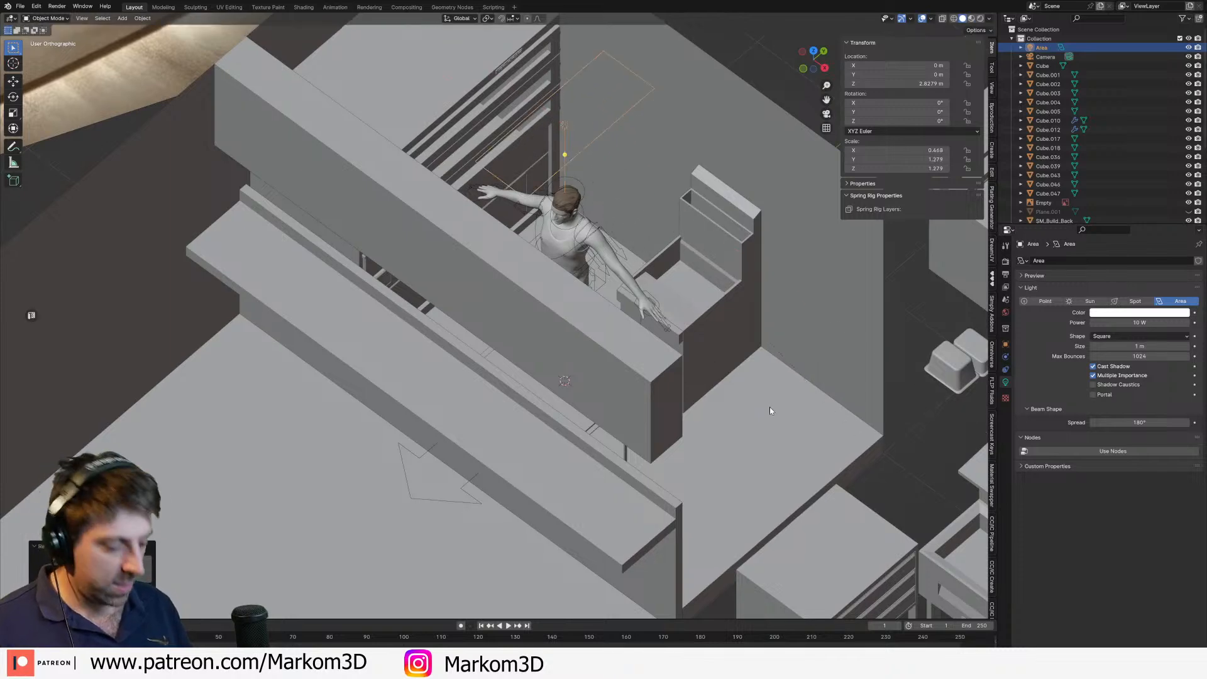
Step: Move the area light along the X axis to X = -0.7 m, beside the character
key(KP_7)
key(g)
key(x)
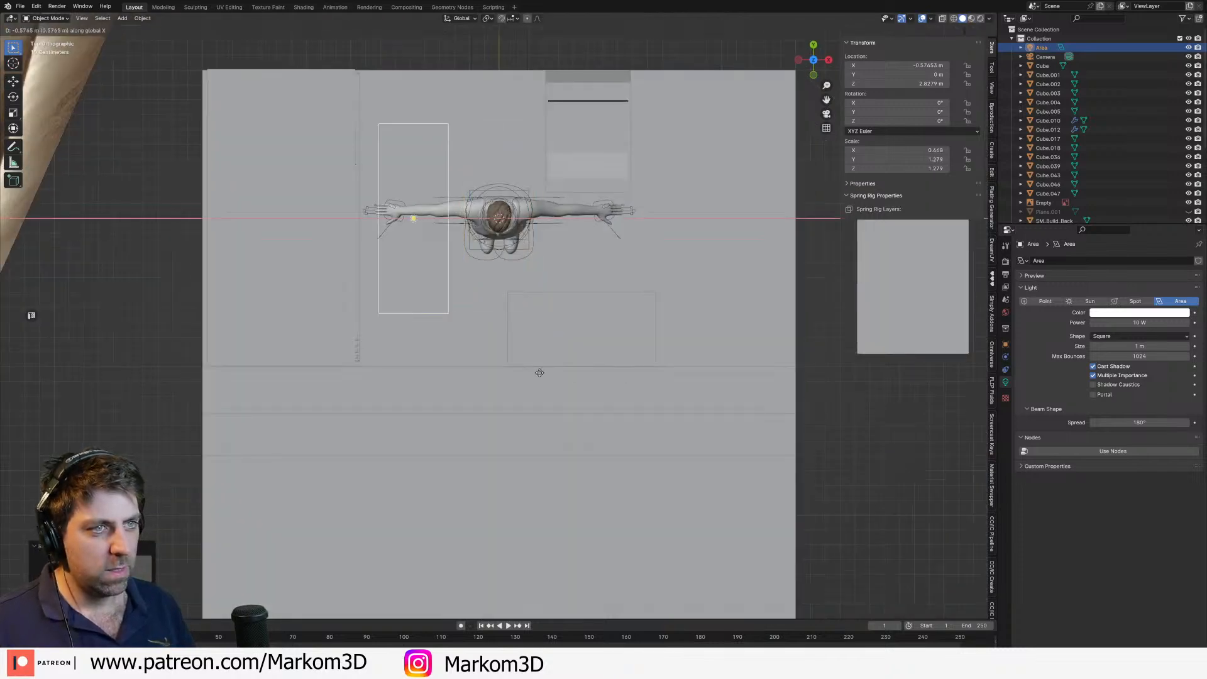
click(471, 373)
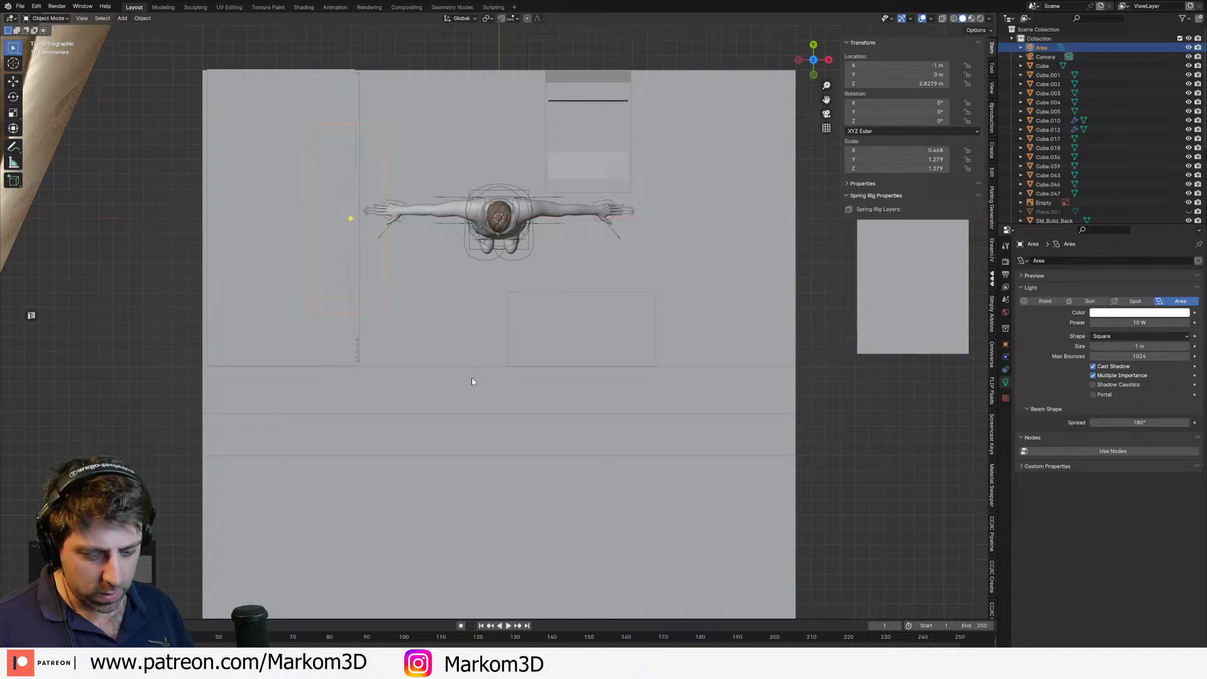
key(g)
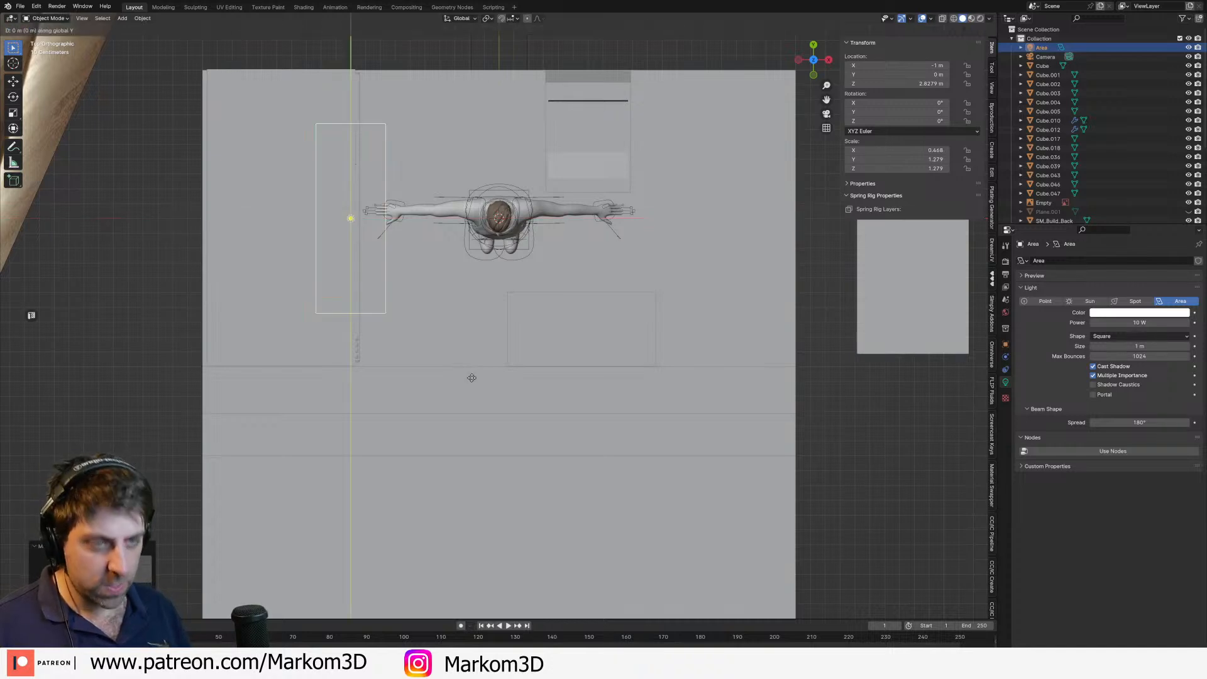
key(x)
click(519, 384)
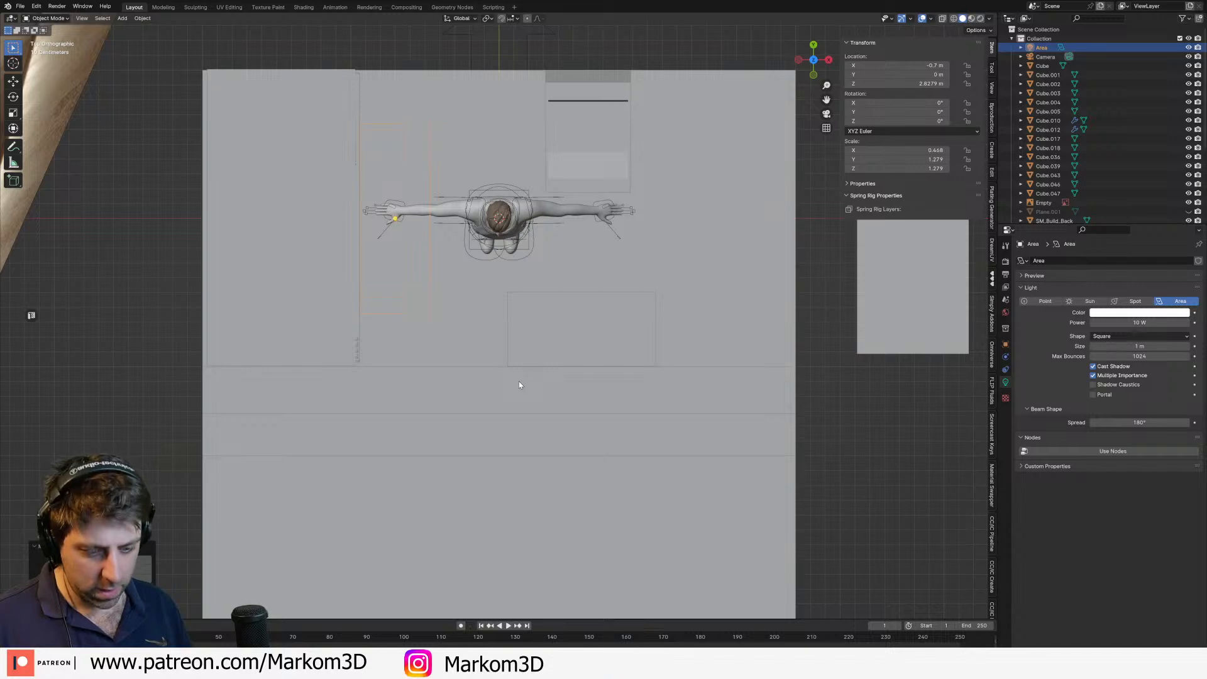
Step: Duplicate the area light along the X axis to X = 0.7 m, on the character's other side
key(shift+d)
key(x)
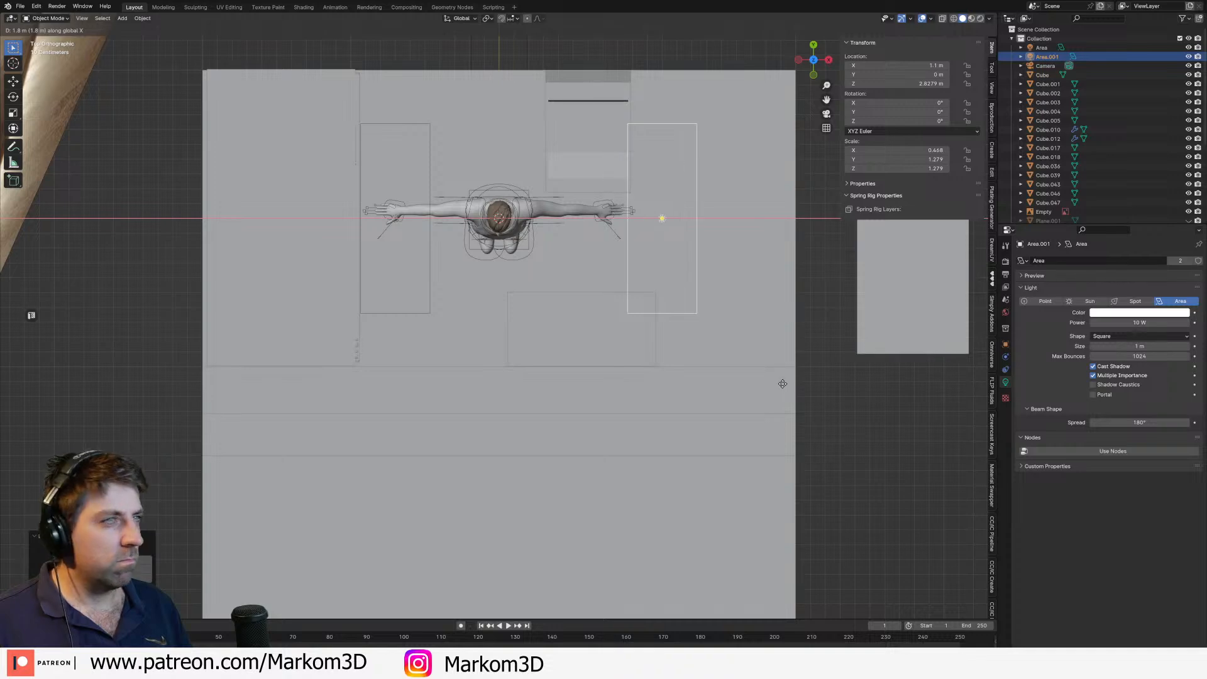
click(731, 380)
Step: Display rendered shading and tint the shared color of the two overhead area lights a warm light orange
middle_drag(731, 379, 654, 440)
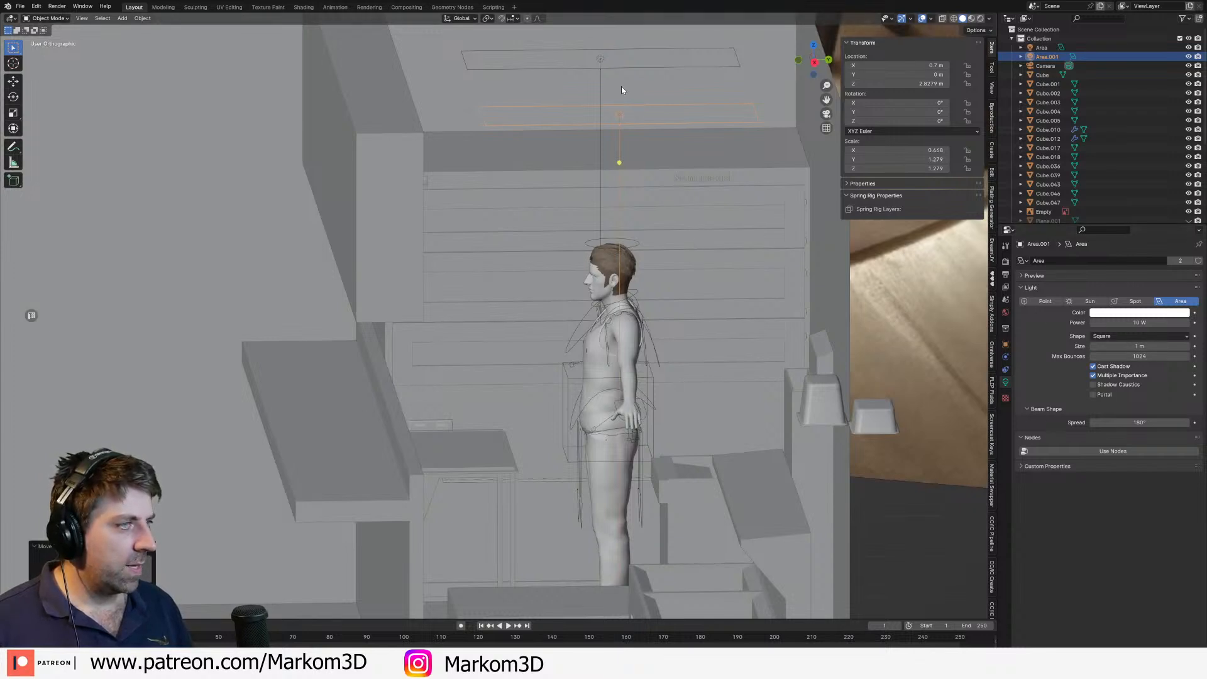
click(601, 59)
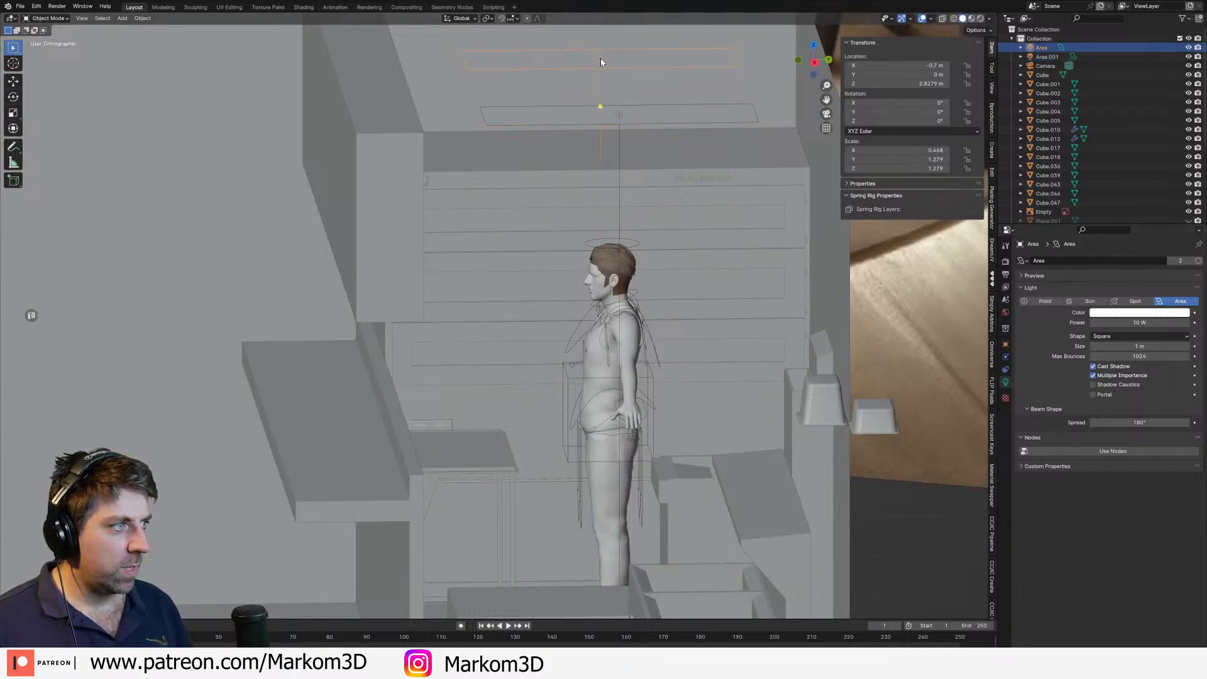
click(619, 115)
click(1135, 313)
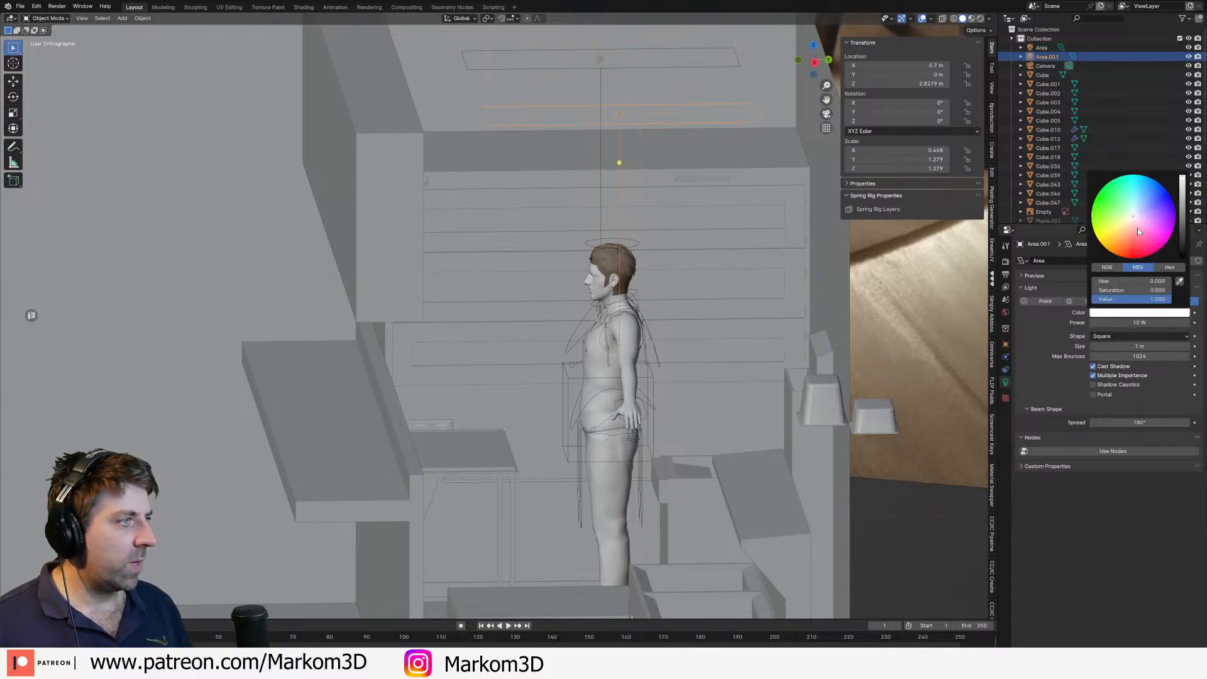
click(1127, 231)
click(980, 19)
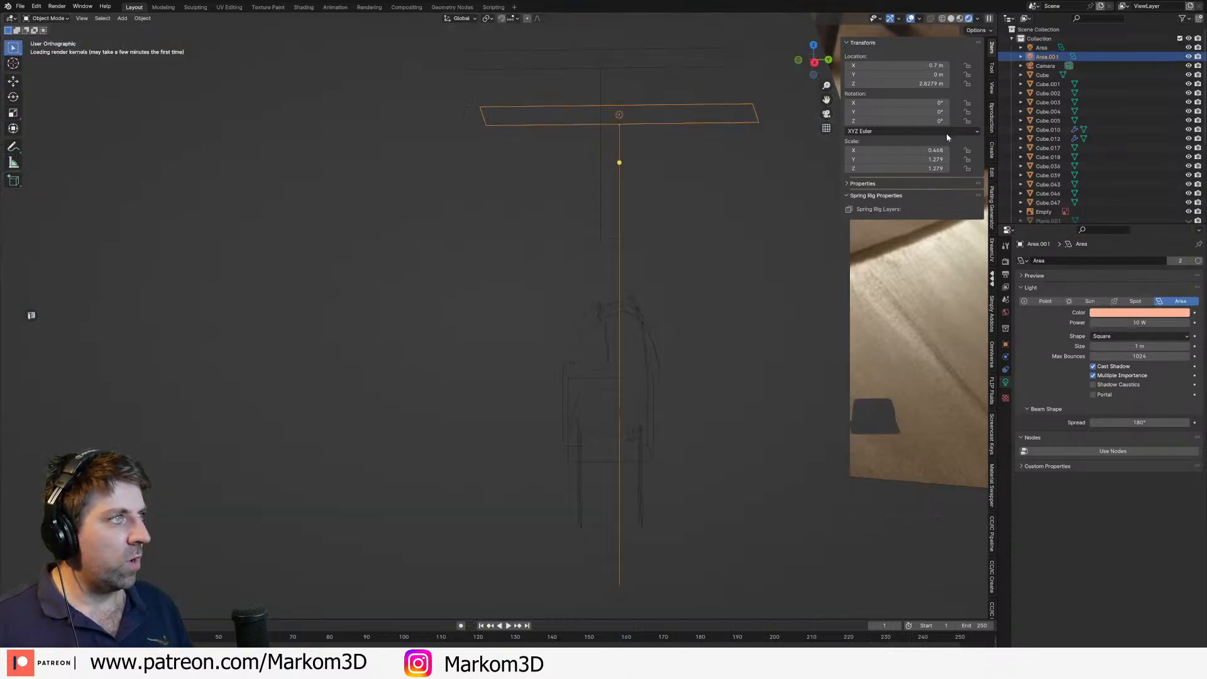
click(1150, 313)
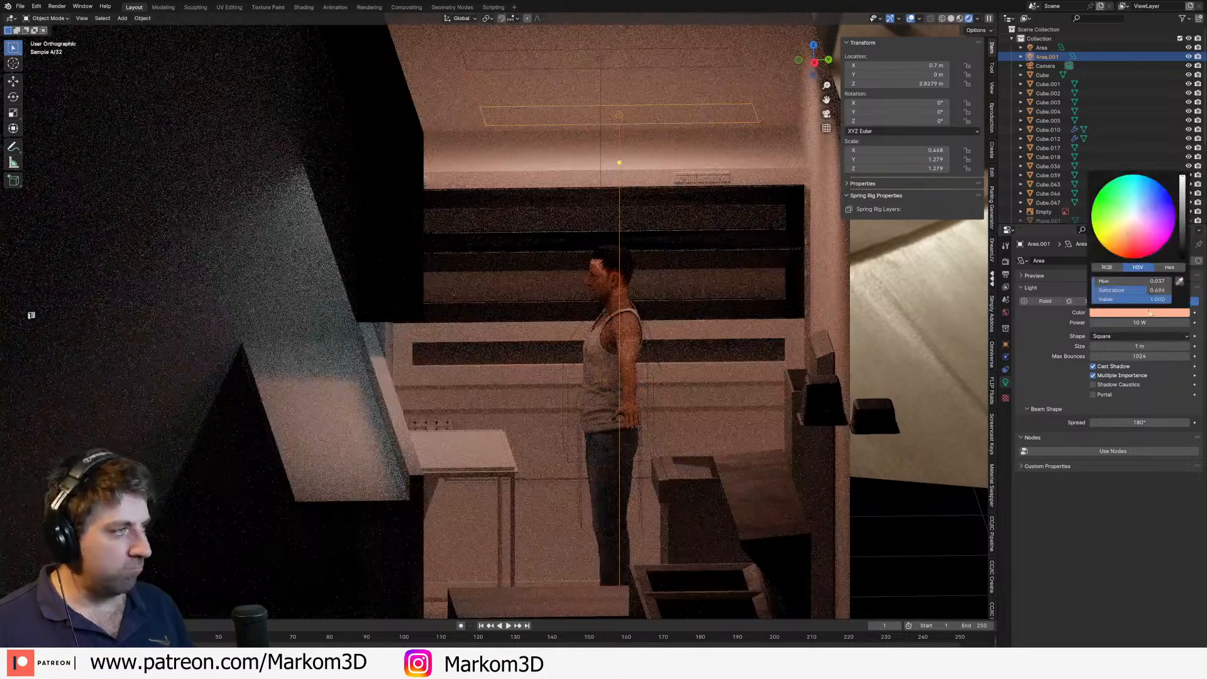
click(1120, 240)
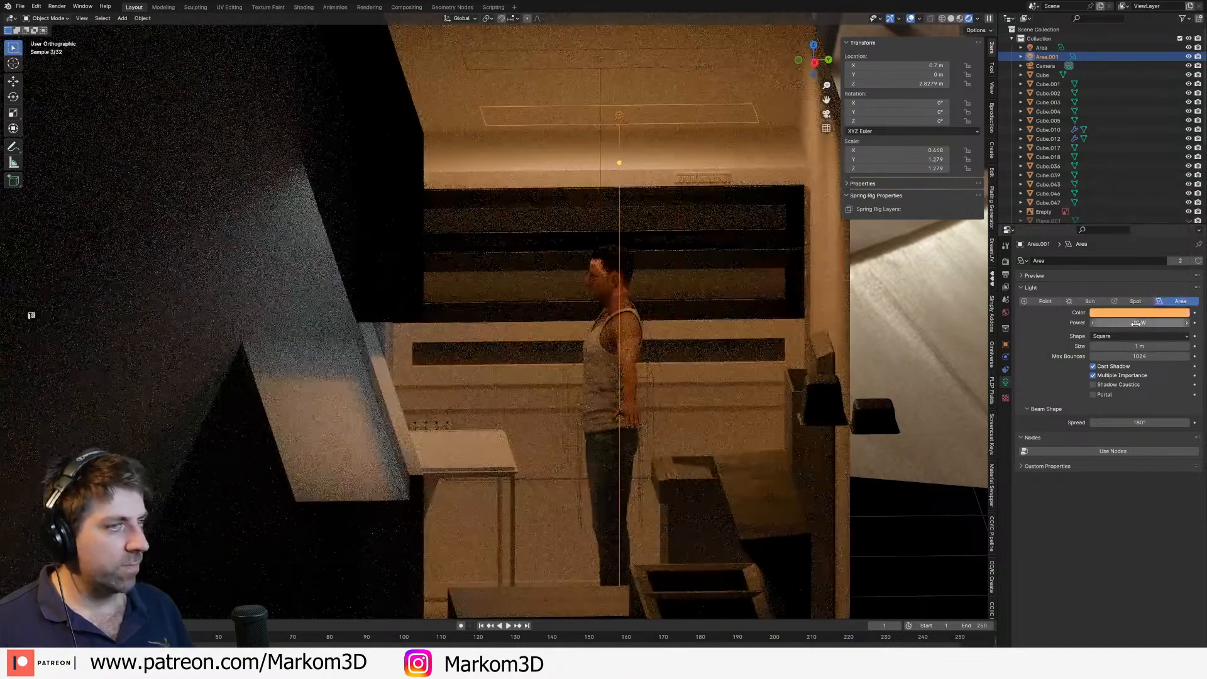
Step: Try a power of 500 W for the overhead area lights
click(1136, 323)
text(5)
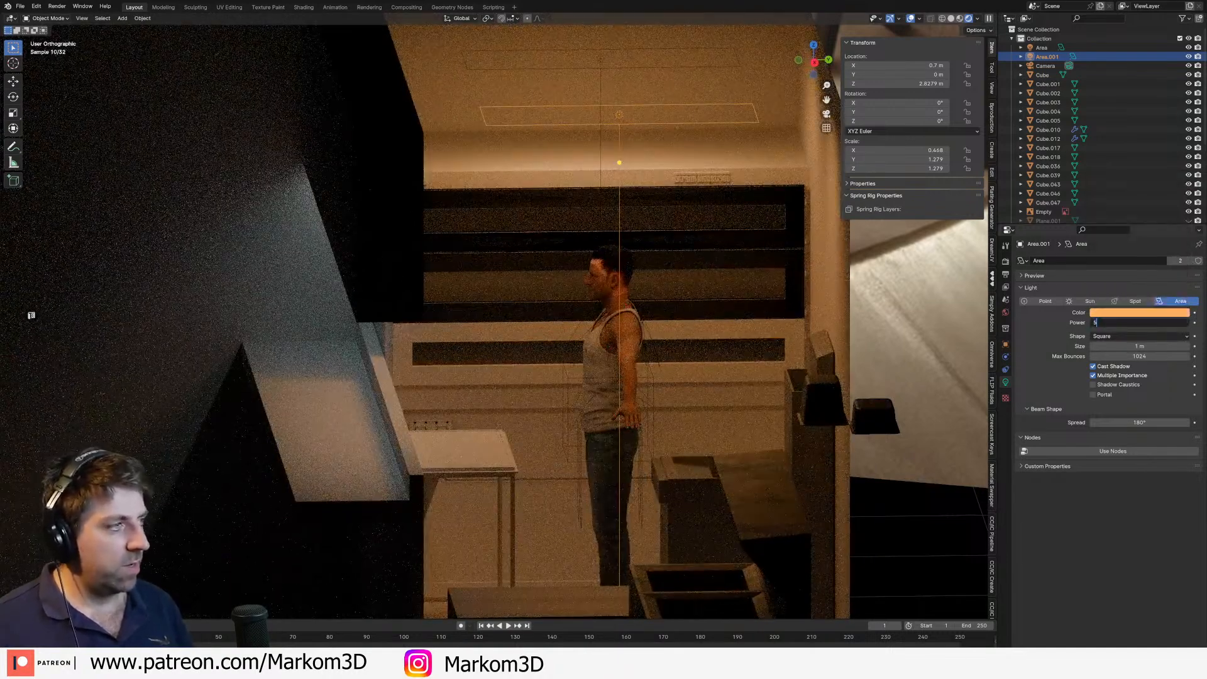
text(00)
key(Return)
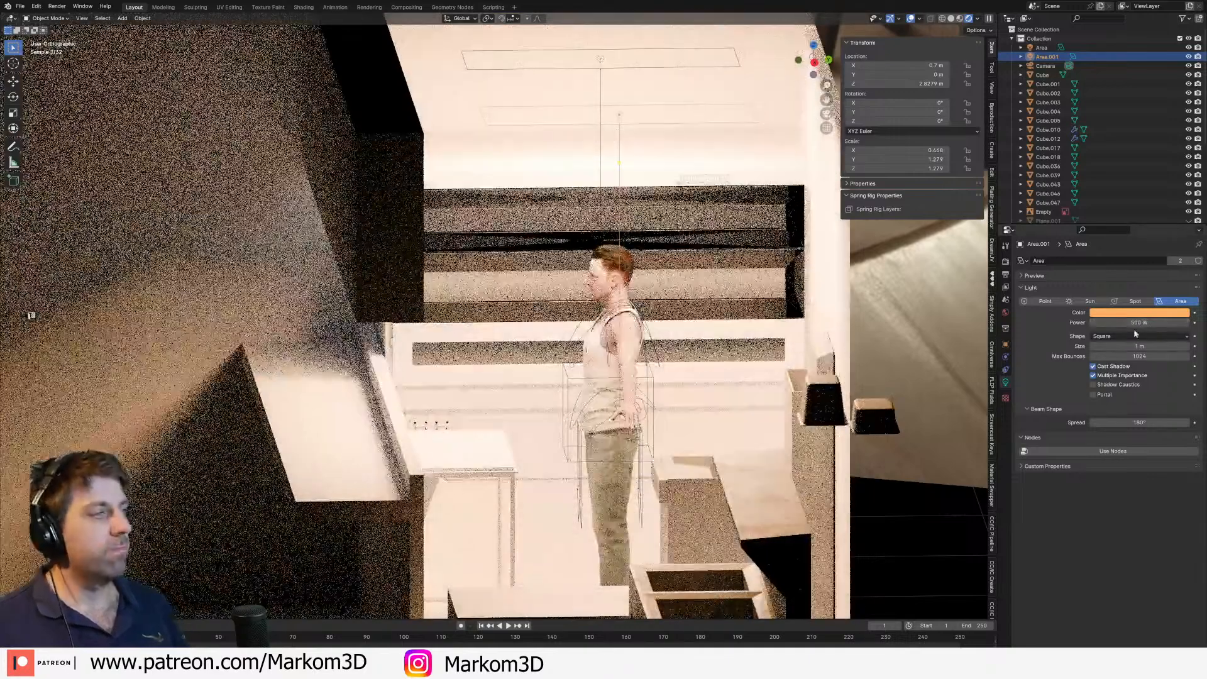
Step: Set the power of the overhead area lights to 100 W and view the lit counter from the front
click(1137, 323)
text(100)
key(Return)
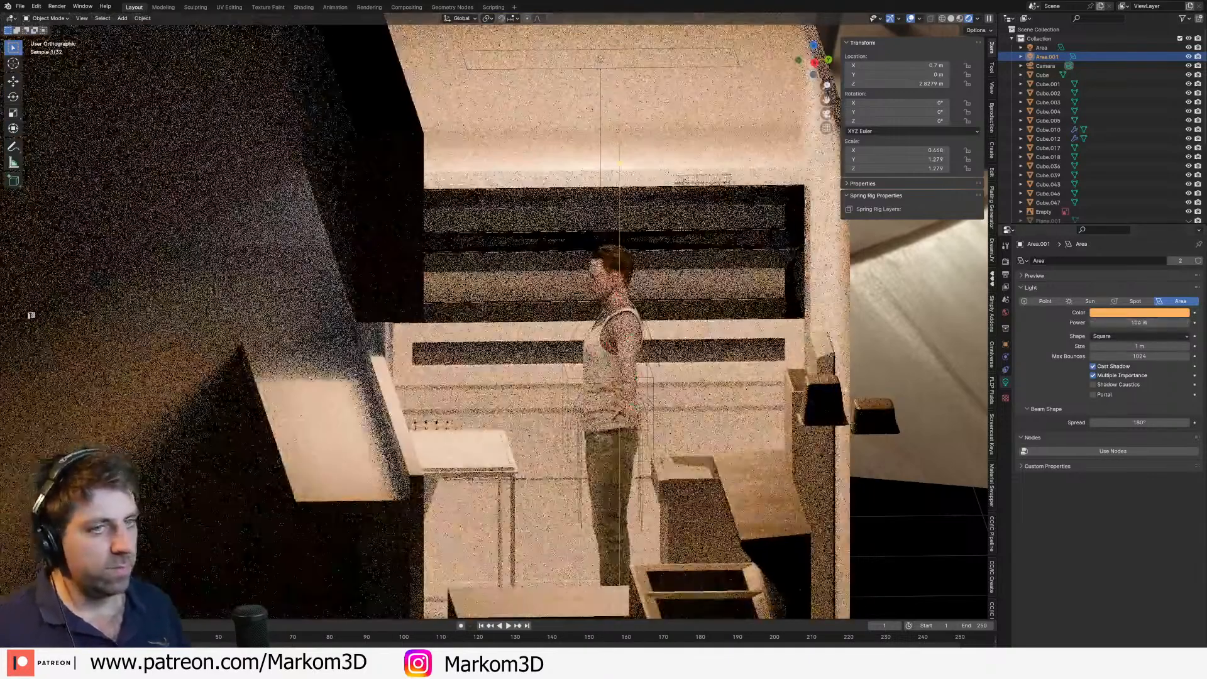
middle_drag(803, 391, 796, 430)
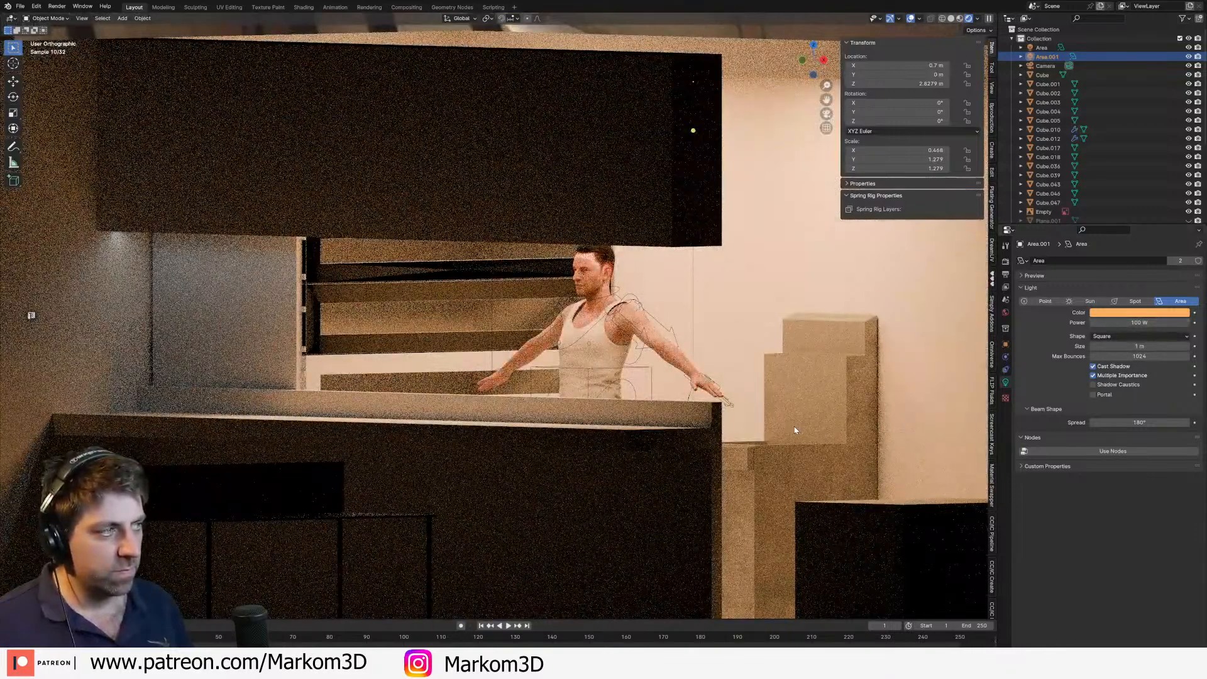
Step: Try deleting the front frame geometry of the slotted cabinet behind the character as vertices and as faces, undoing each deletion
click(601, 292)
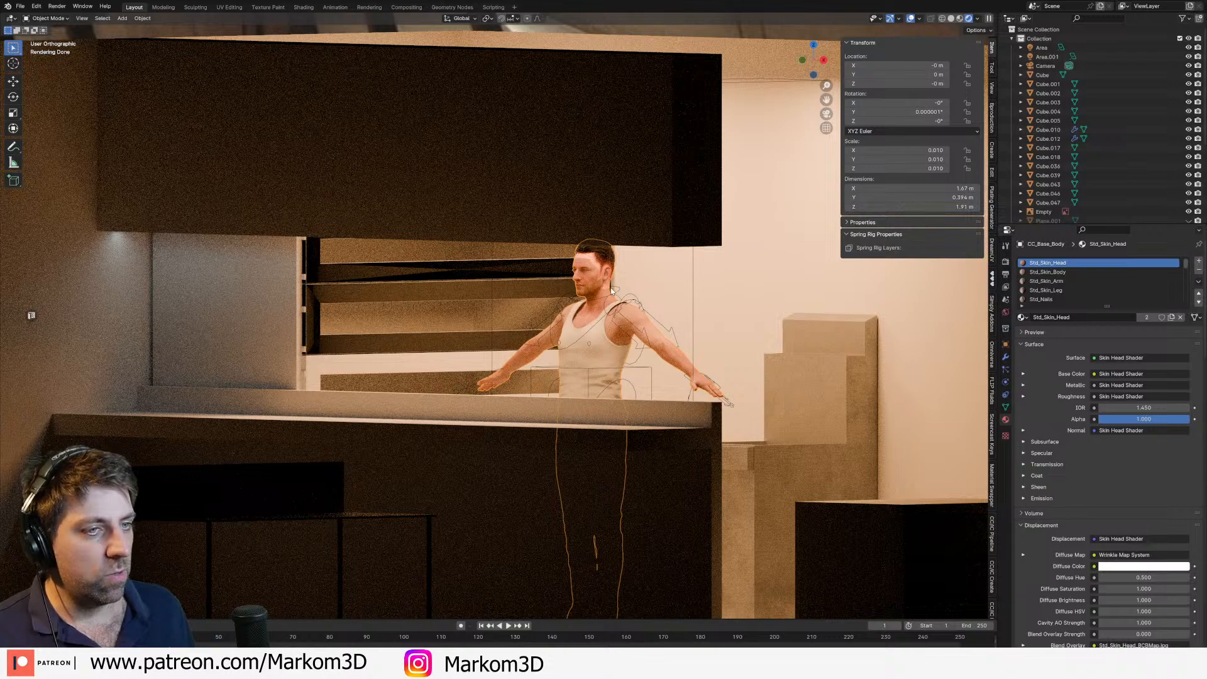
click(423, 279)
middle_drag(423, 279, 485, 269)
key(Tab)
key(a)
middle_drag(563, 274, 742, 258)
click(745, 279)
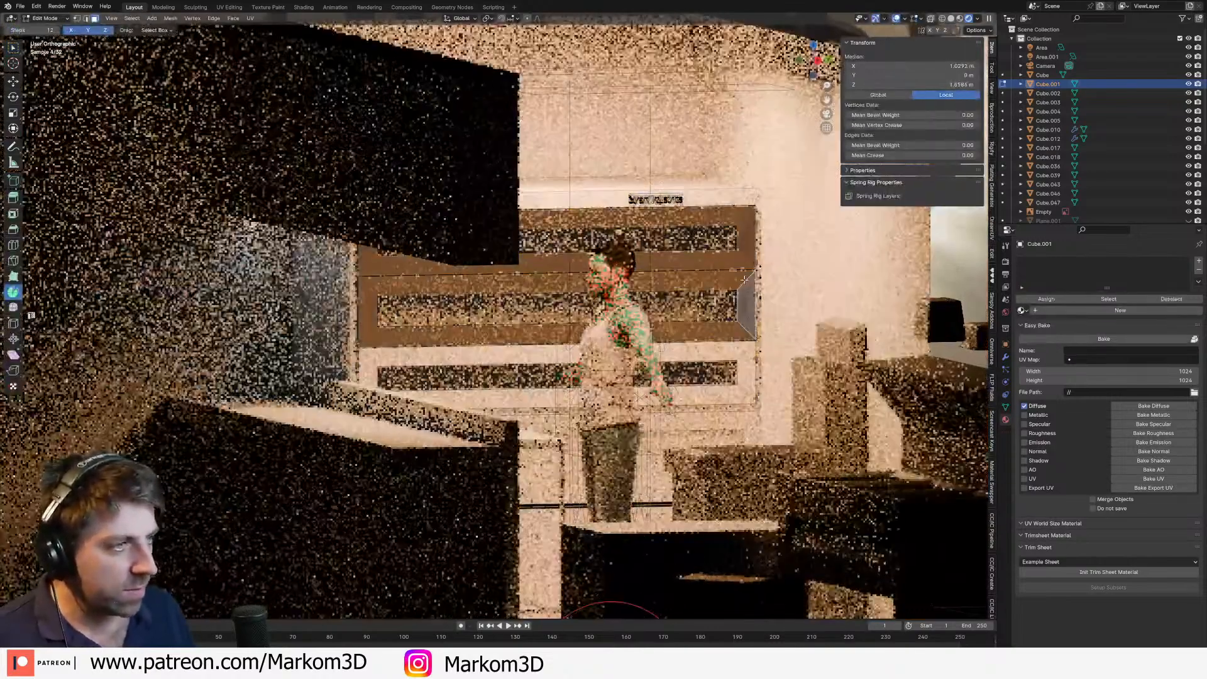
key(x)
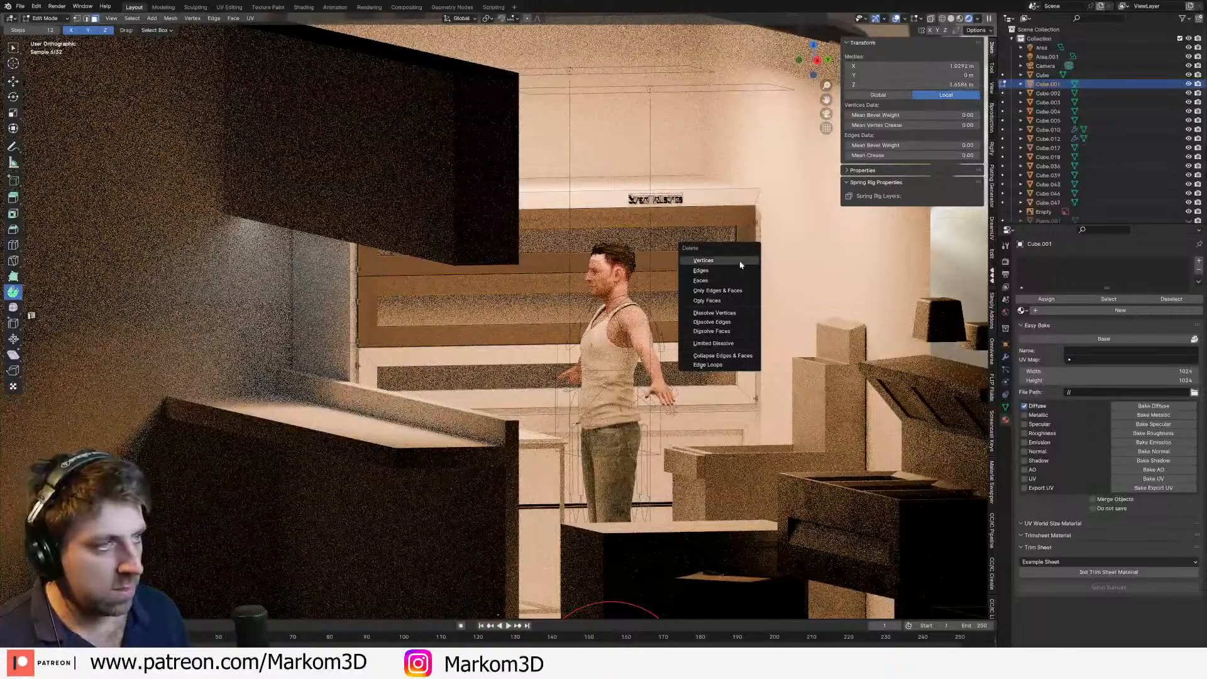
click(740, 260)
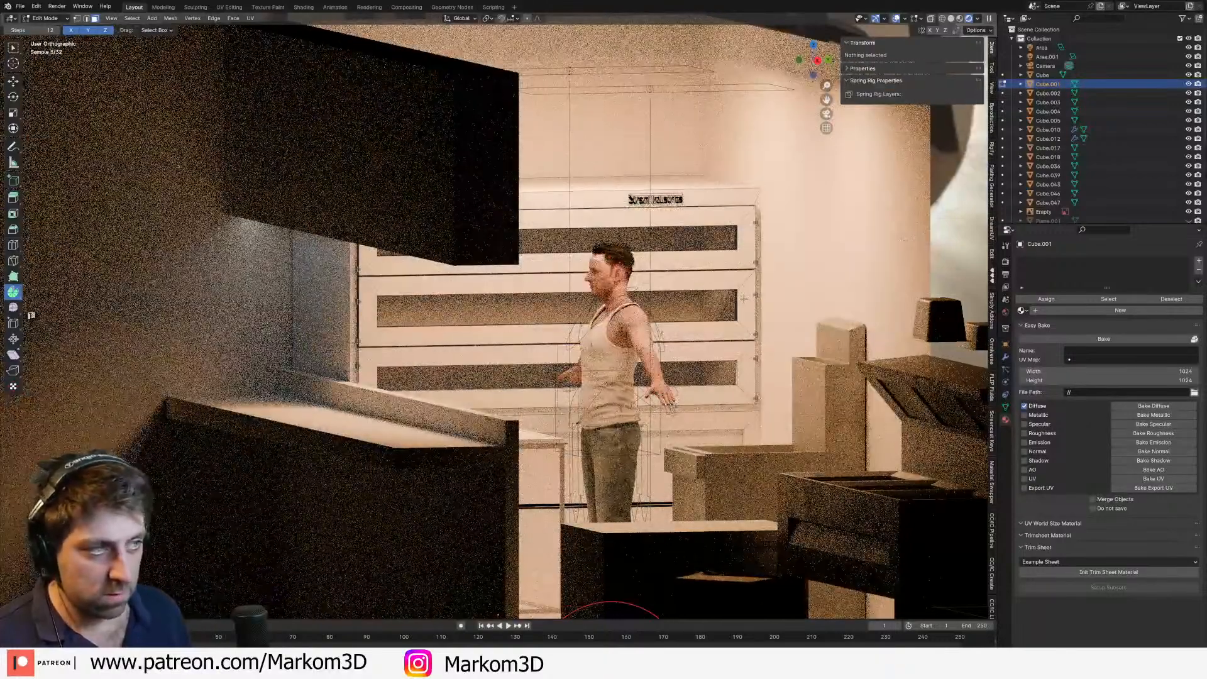
key(ctrl+z)
key(x)
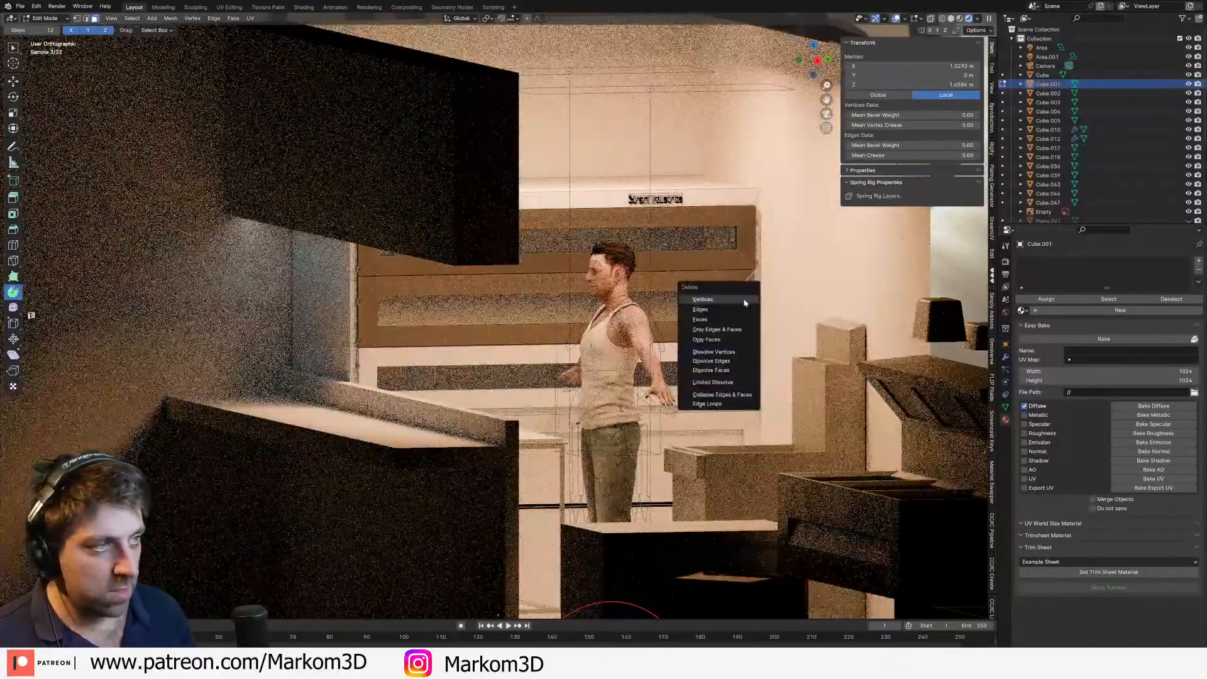
click(738, 321)
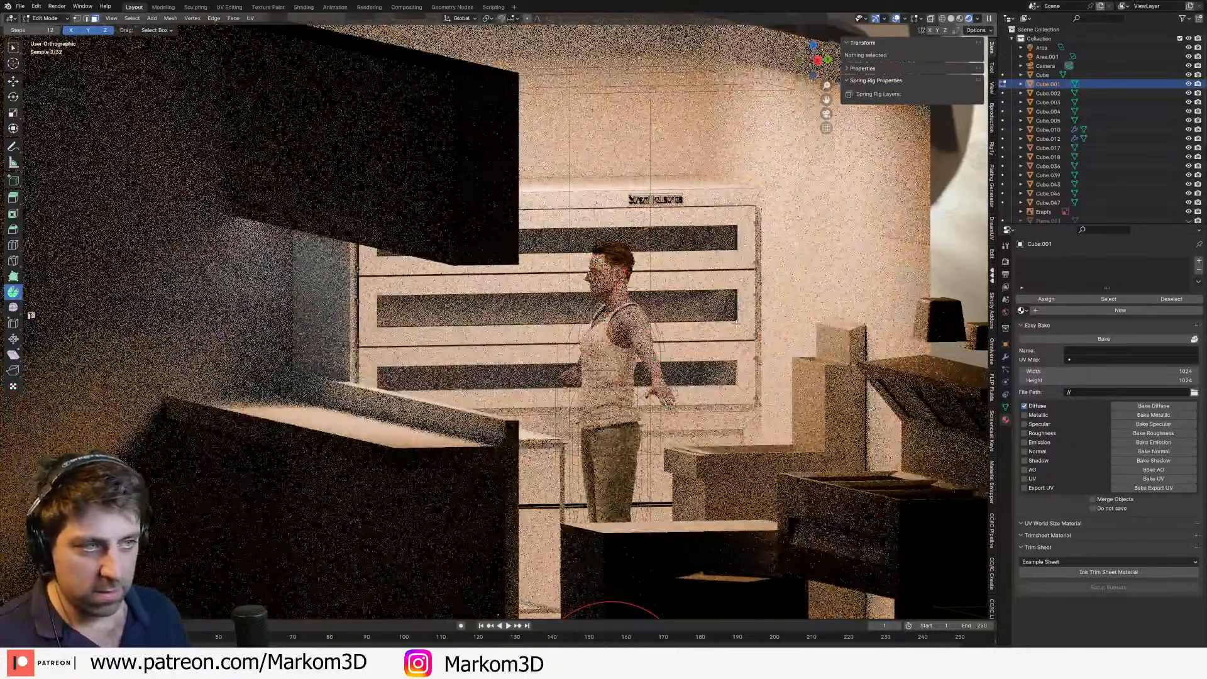
key(ctrl+z)
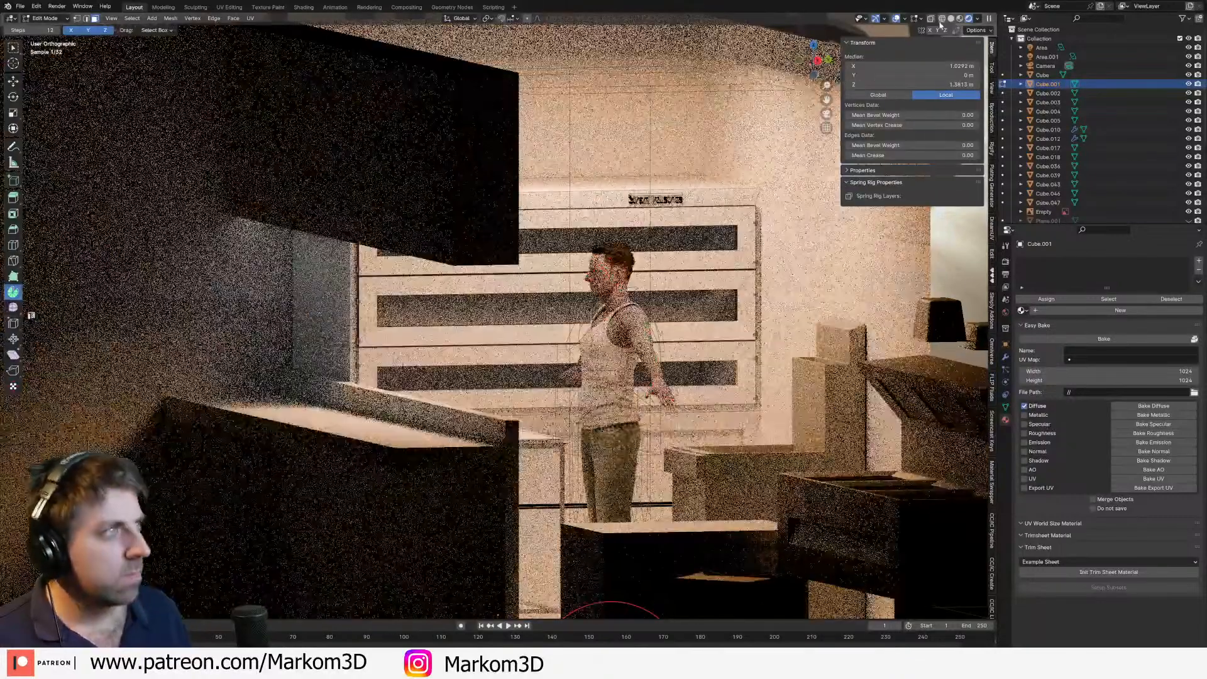
Step: In solid shading, try moving the front frame faces around the cabinet's uppermost slot, and return to Object Mode
click(951, 18)
shift+middle_drag(734, 295, 614, 364)
shift+middle_drag(538, 282, 648, 348)
scroll(576, 285, up, 5)
shift+middle_drag(577, 286, 962, 407)
click(503, 277)
alt+click(495, 275)
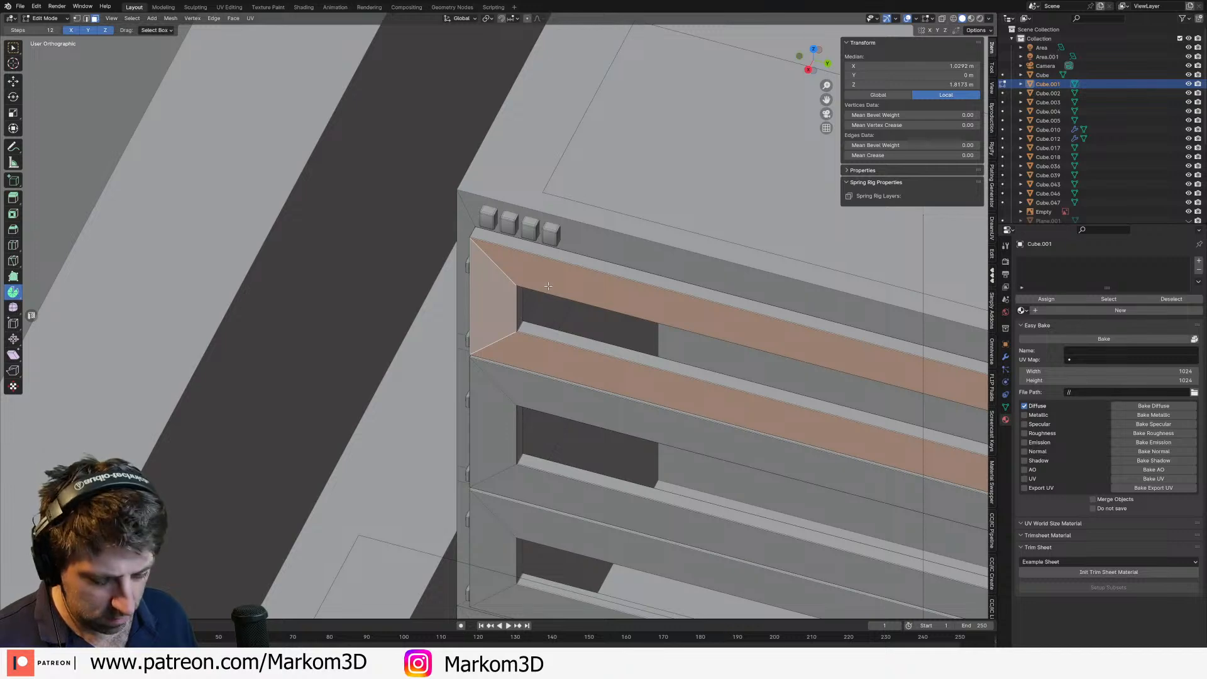
key(g)
key(x)
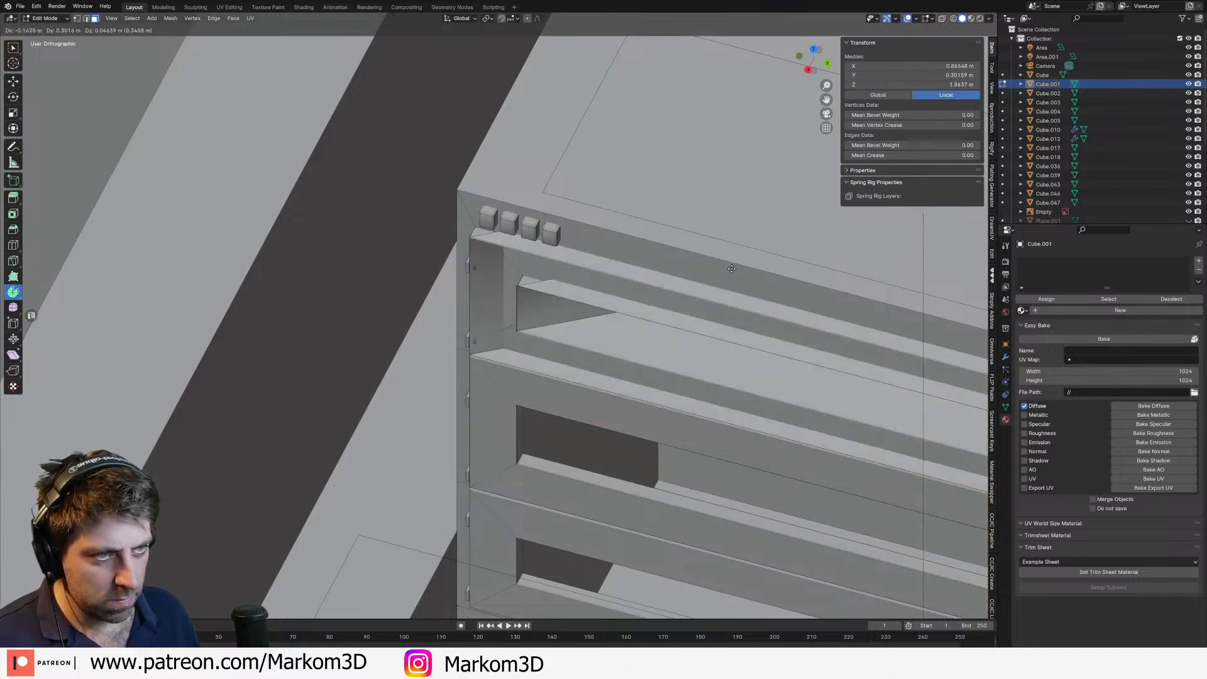
right_click(660, 266)
middle_drag(661, 267, 555, 343)
key(Tab)
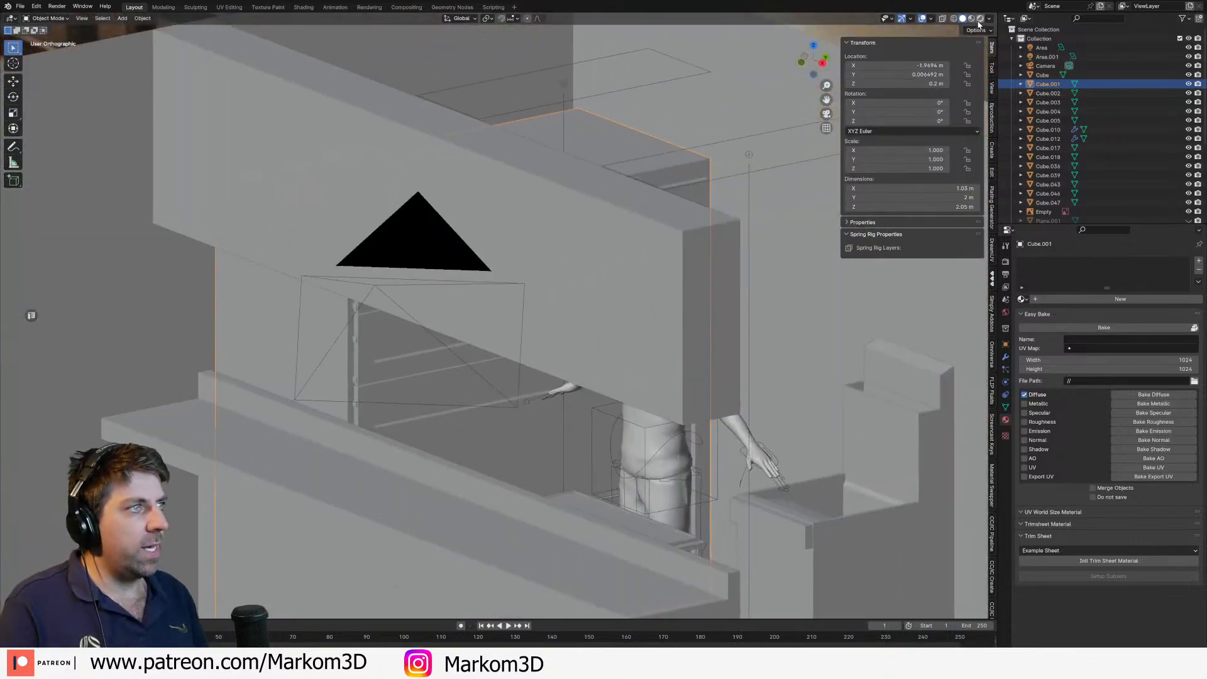
Step: In rendered shading, change the overhead kitchen area lights' colour to a paler warm yellow and set their power to 50 W
click(980, 18)
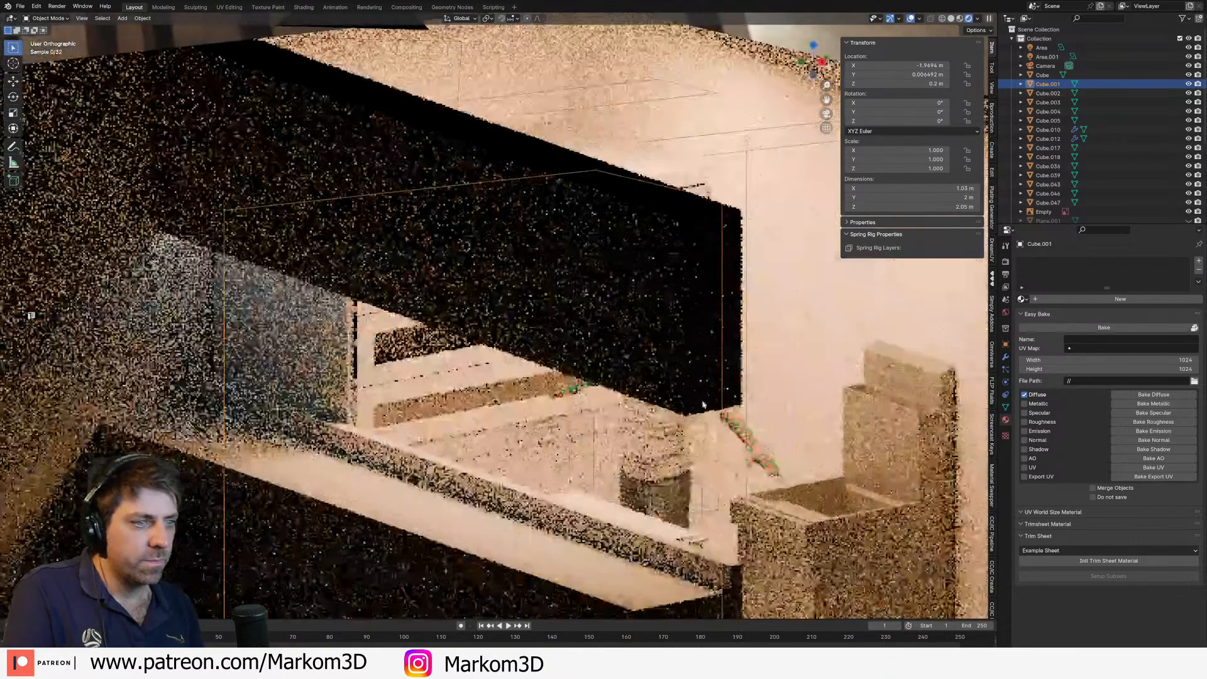
middle_drag(703, 404, 512, 295)
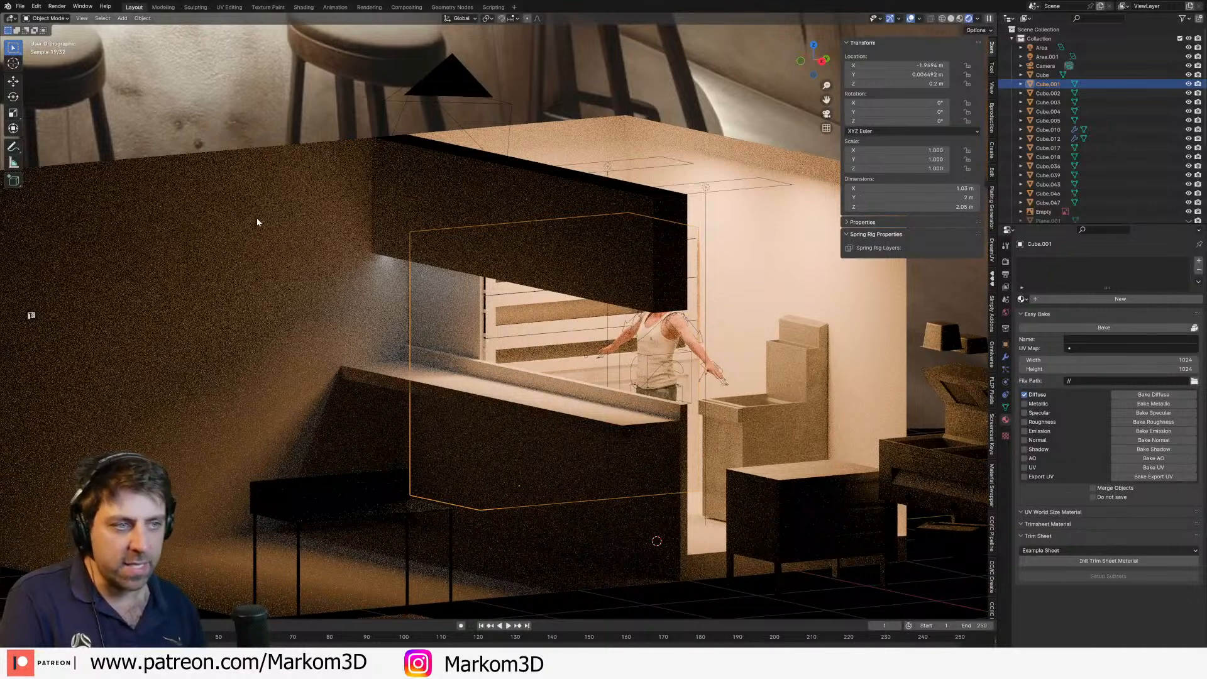
click(734, 185)
click(1128, 315)
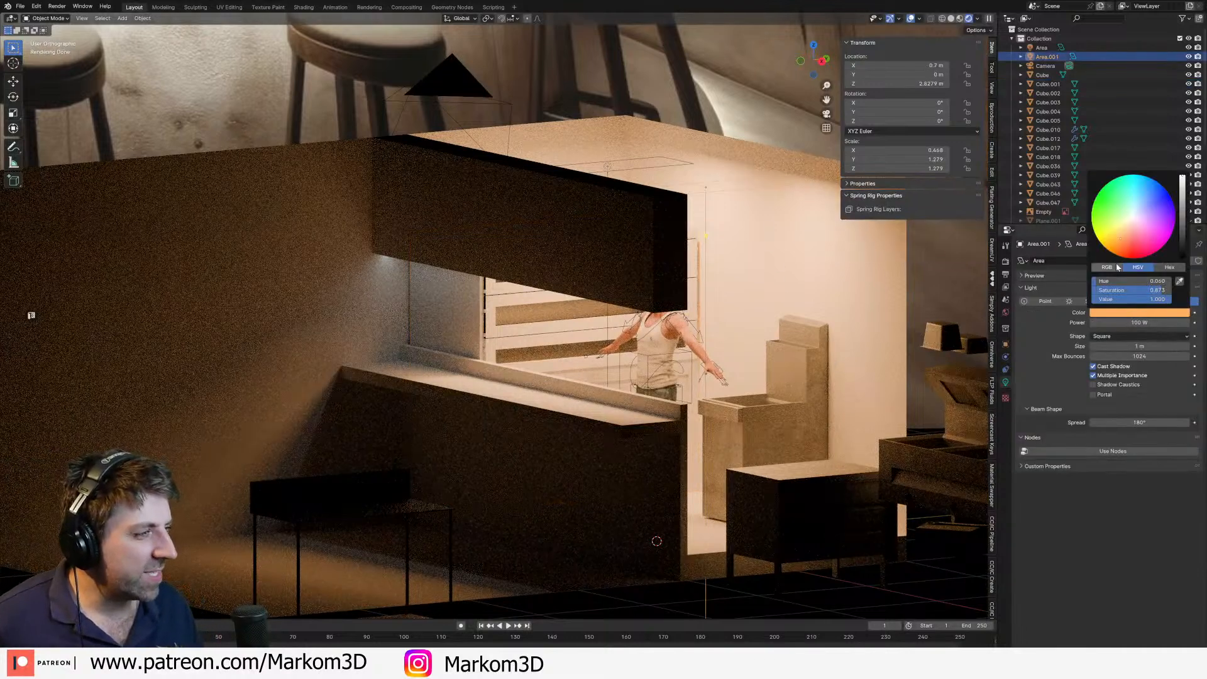
click(1126, 226)
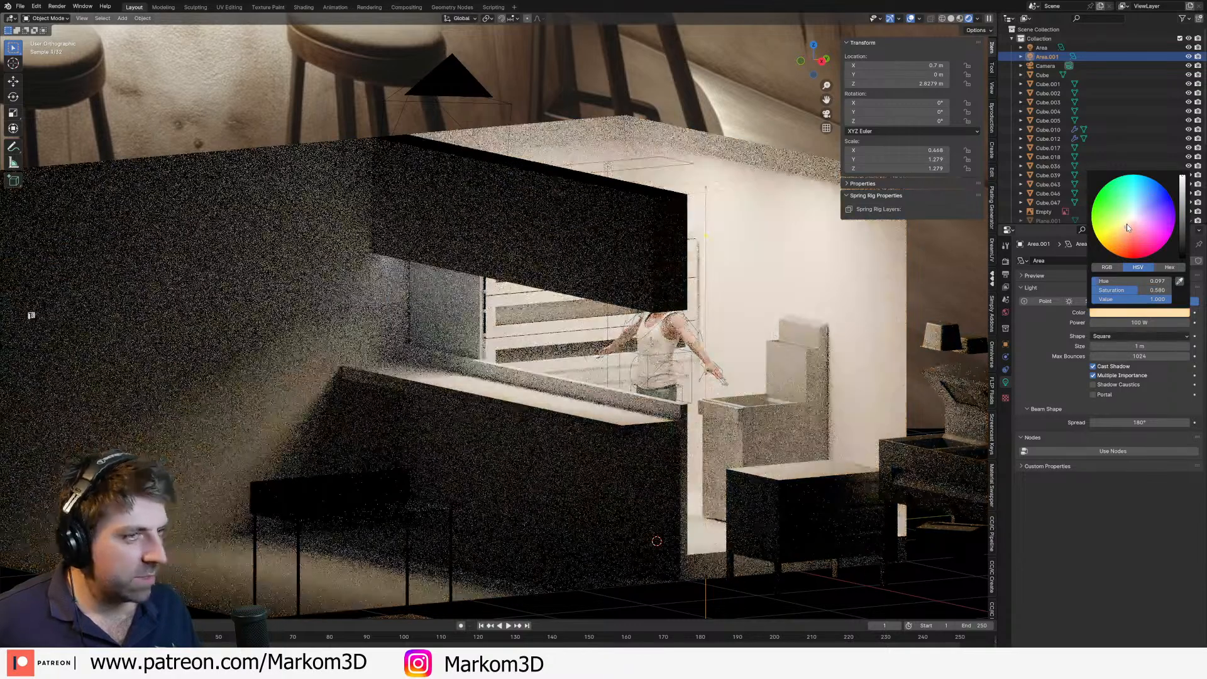
click(1139, 323)
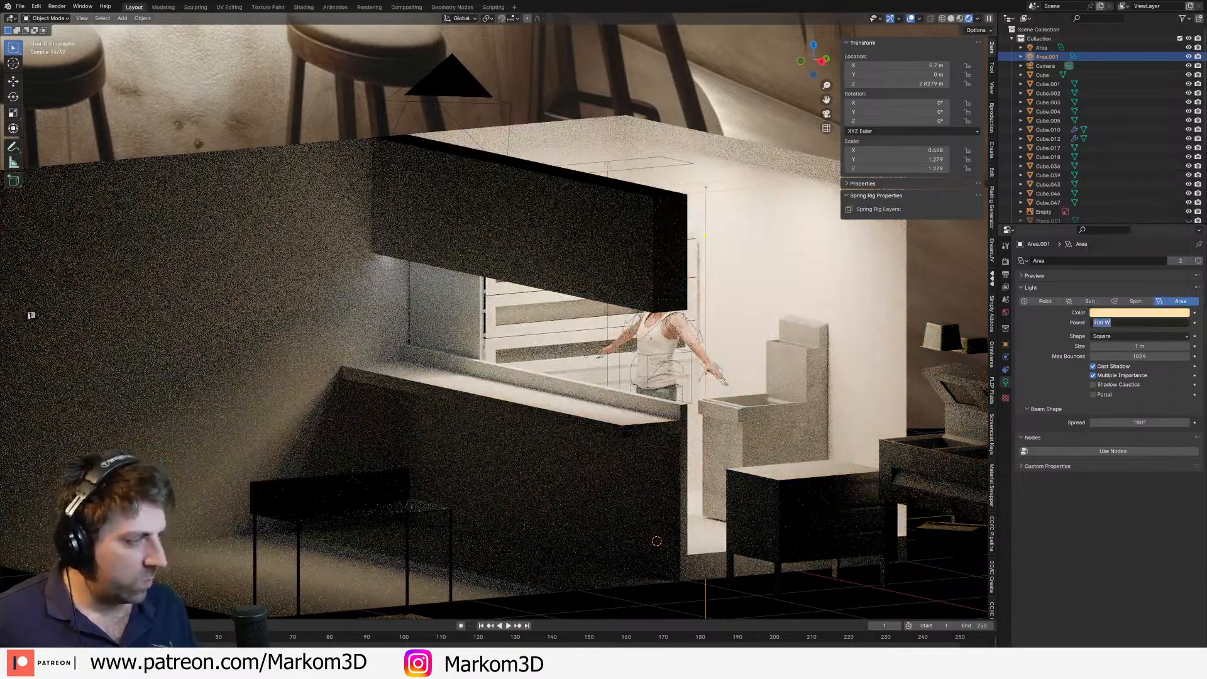
text(50)
key(Return)
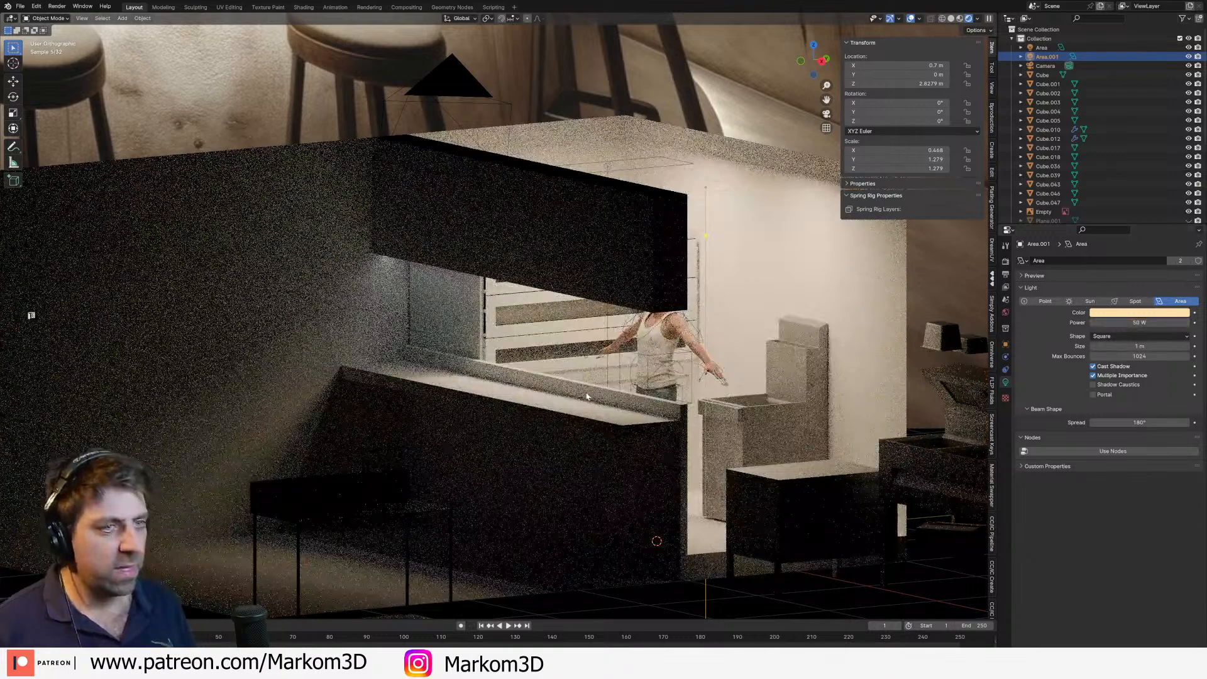
Step: Add another area light at the scene origin
middle_drag(415, 322, 406, 274)
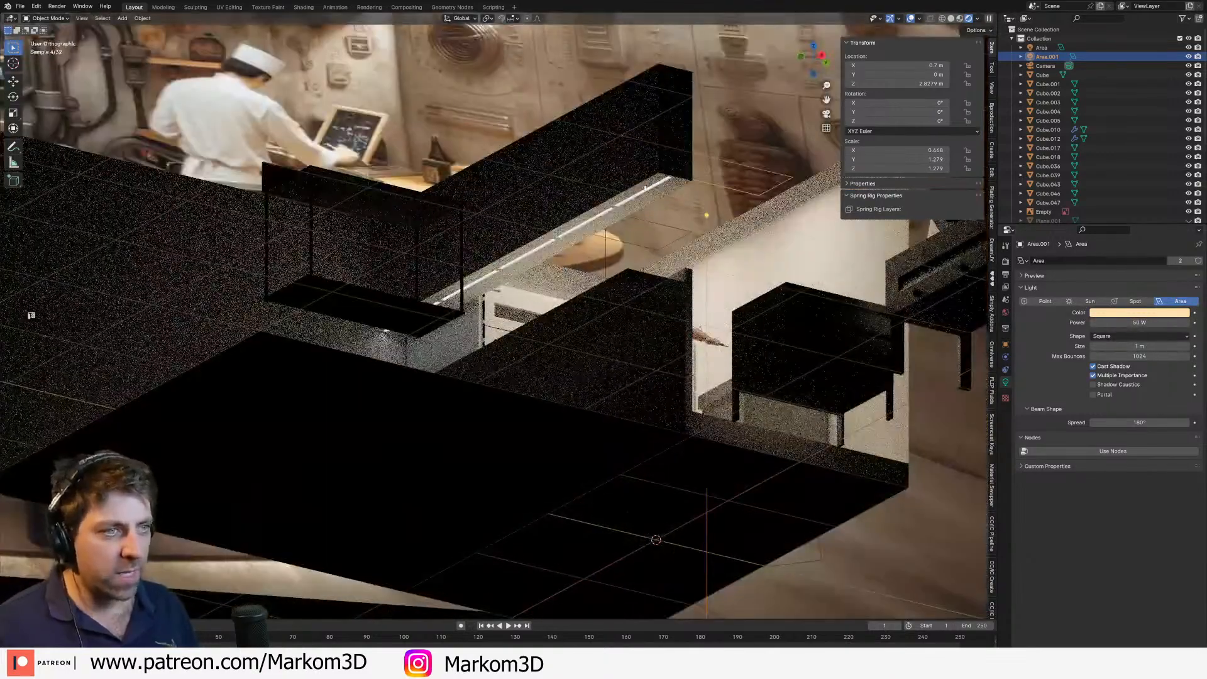
middle_drag(654, 185, 619, 226)
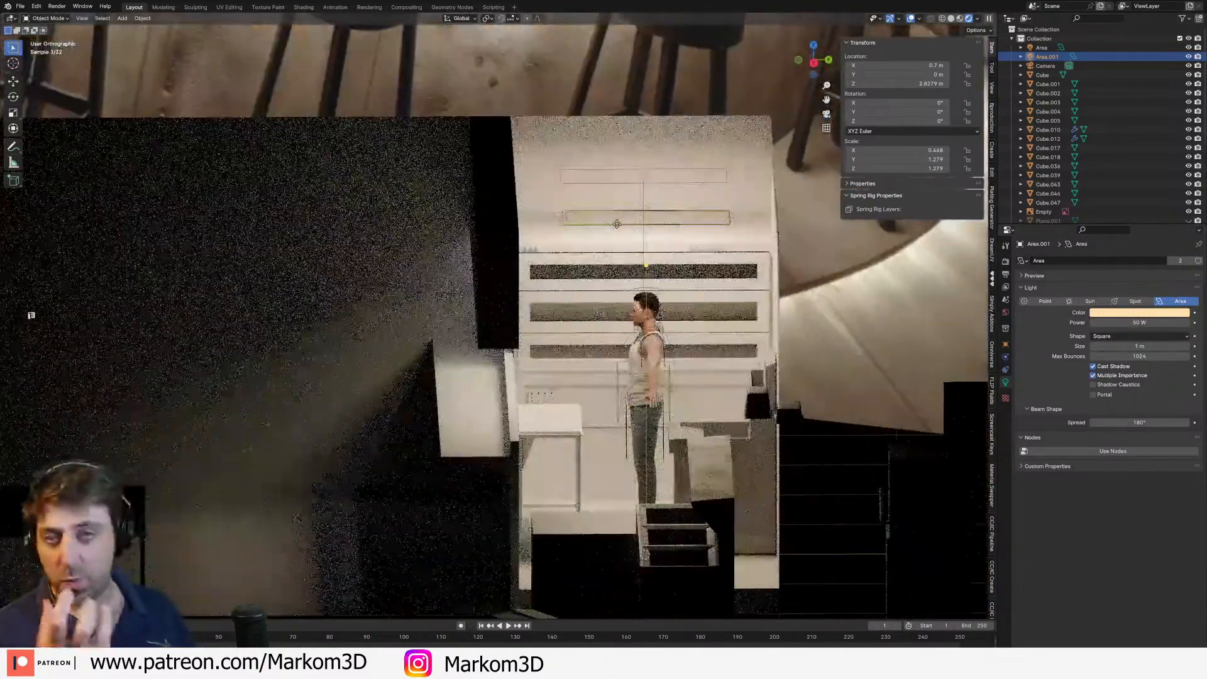
key(KP_7)
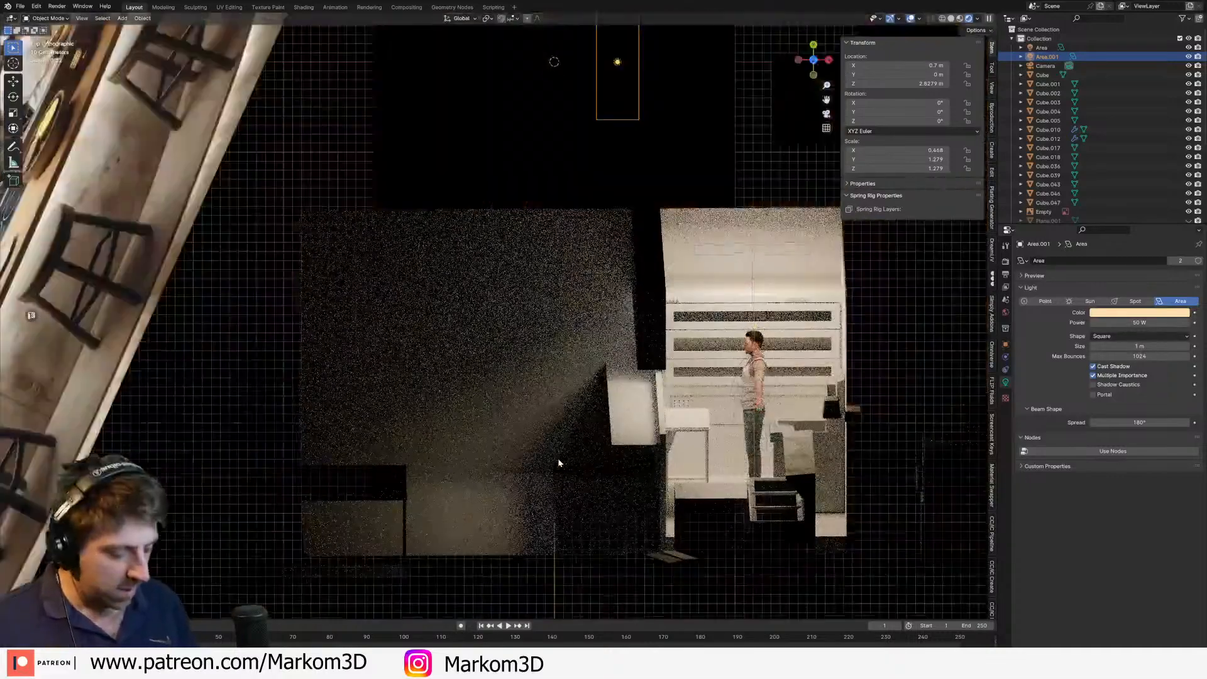
shift+middle_drag(646, 220, 671, 357)
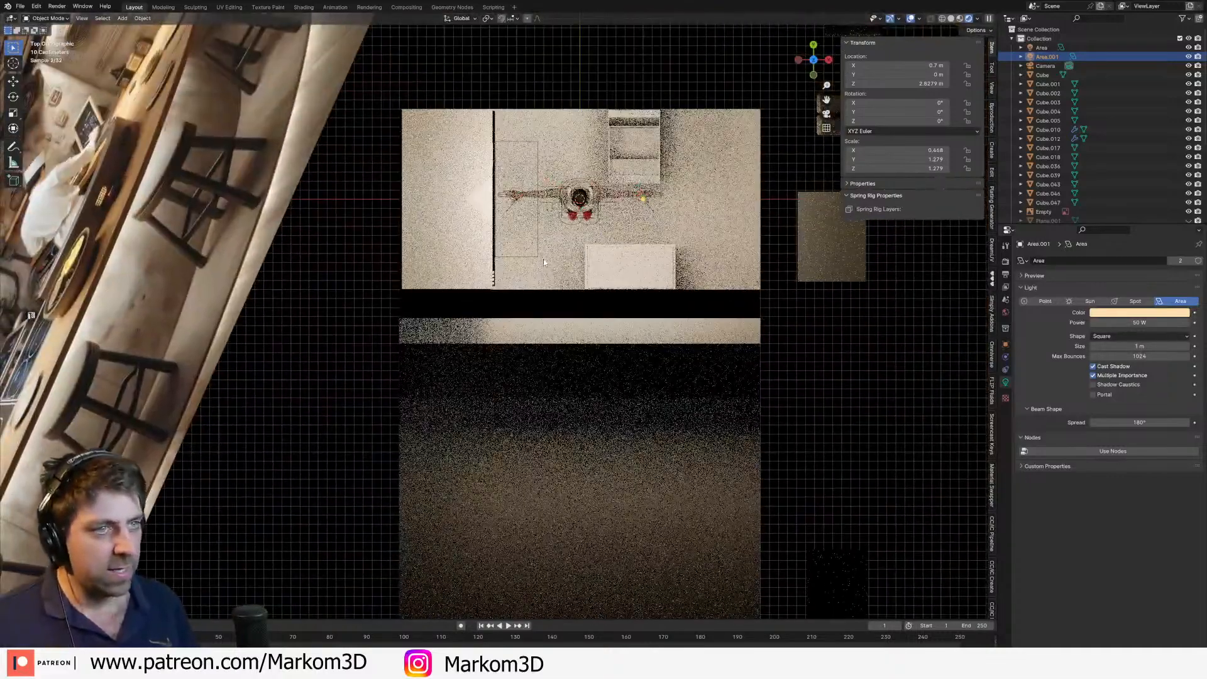
shift+click(537, 256)
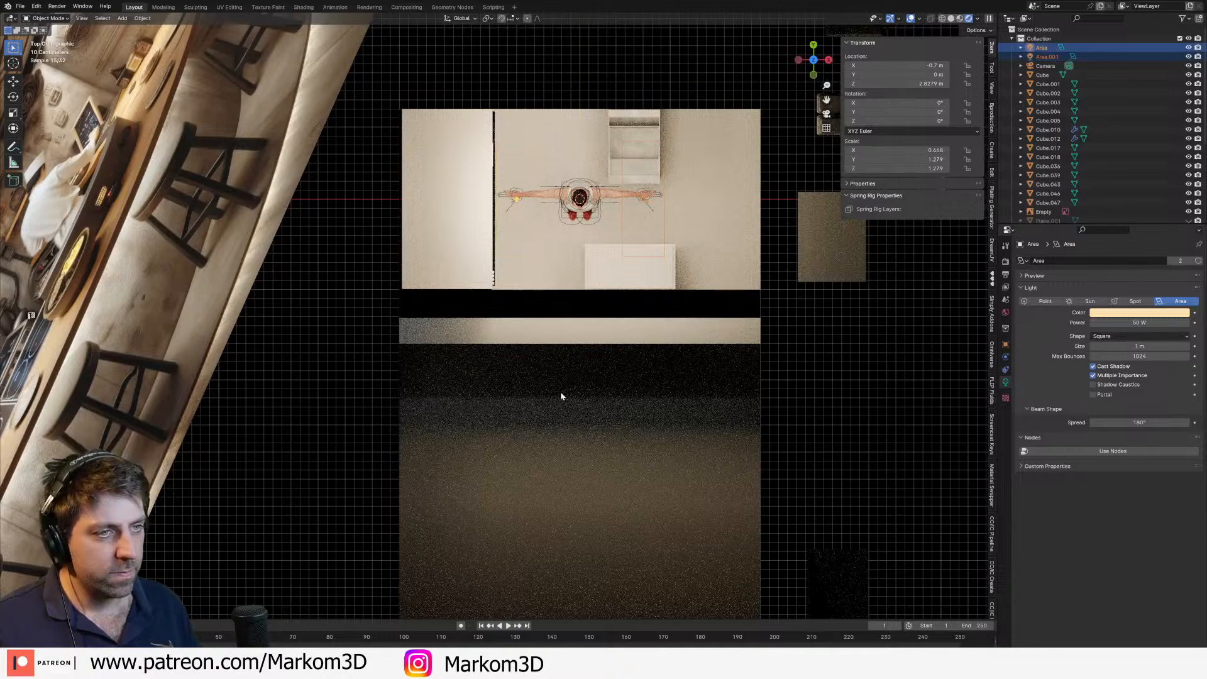
key(shift+a)
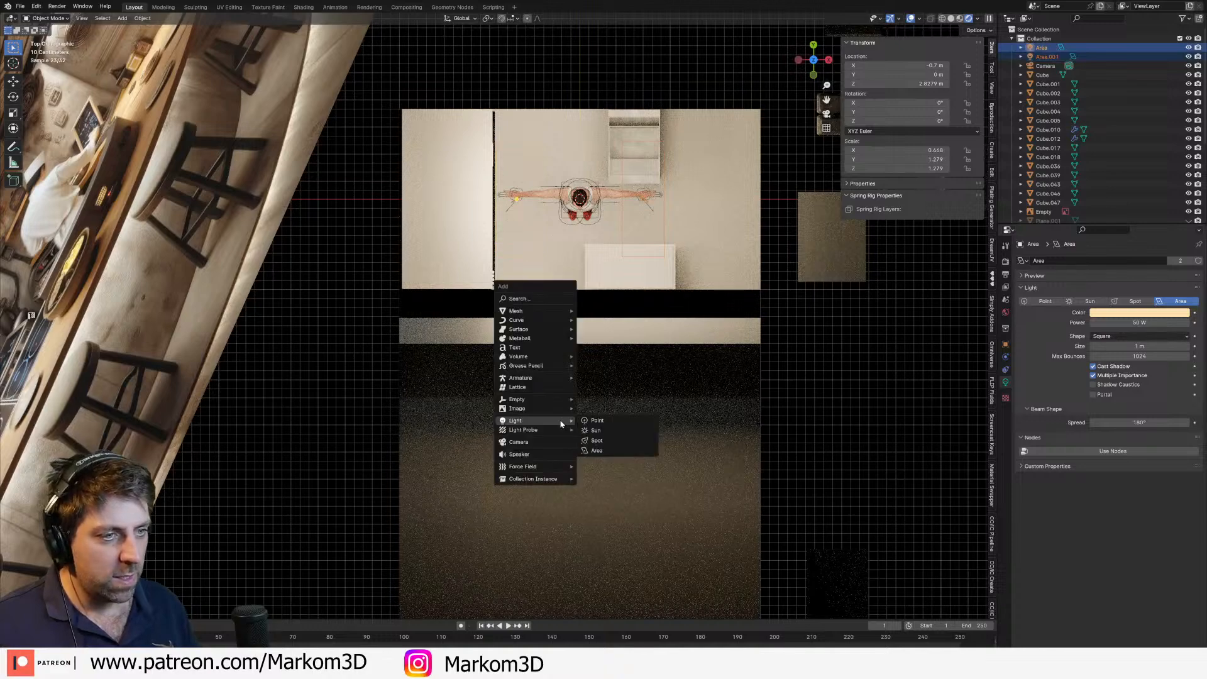
click(600, 451)
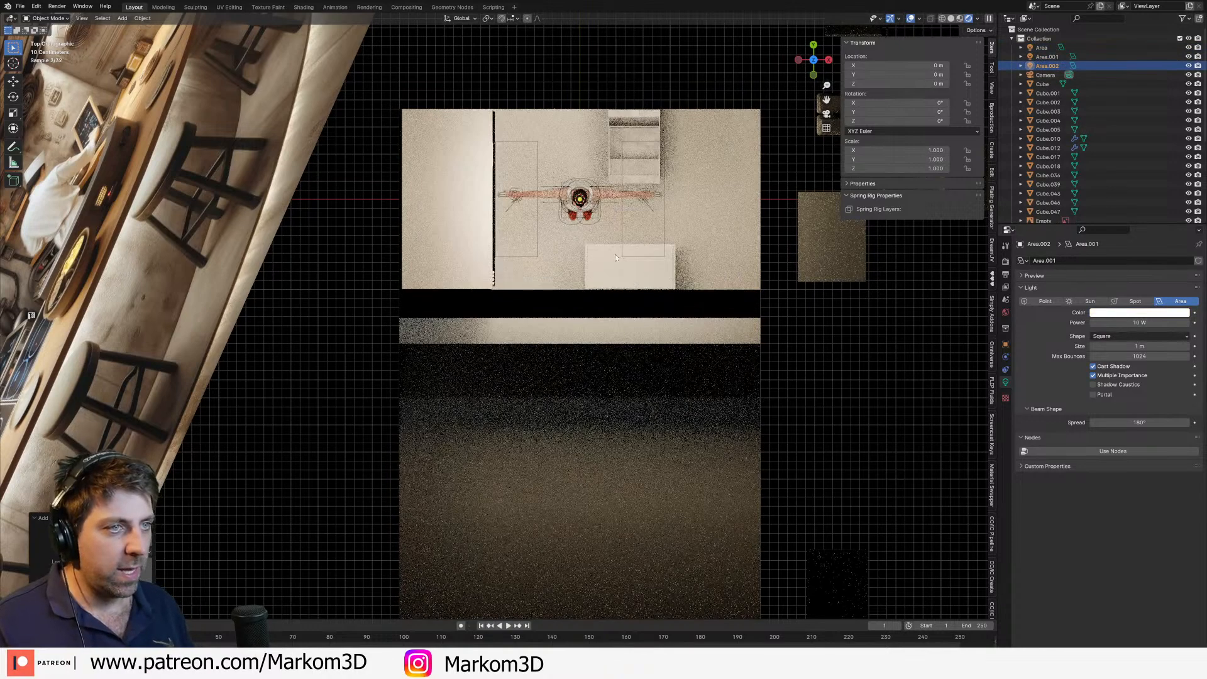
Step: Raise the new area light about 2.94 m and move it along Y to about -3.2 m, in front of the counter
middle_drag(613, 276, 619, 327)
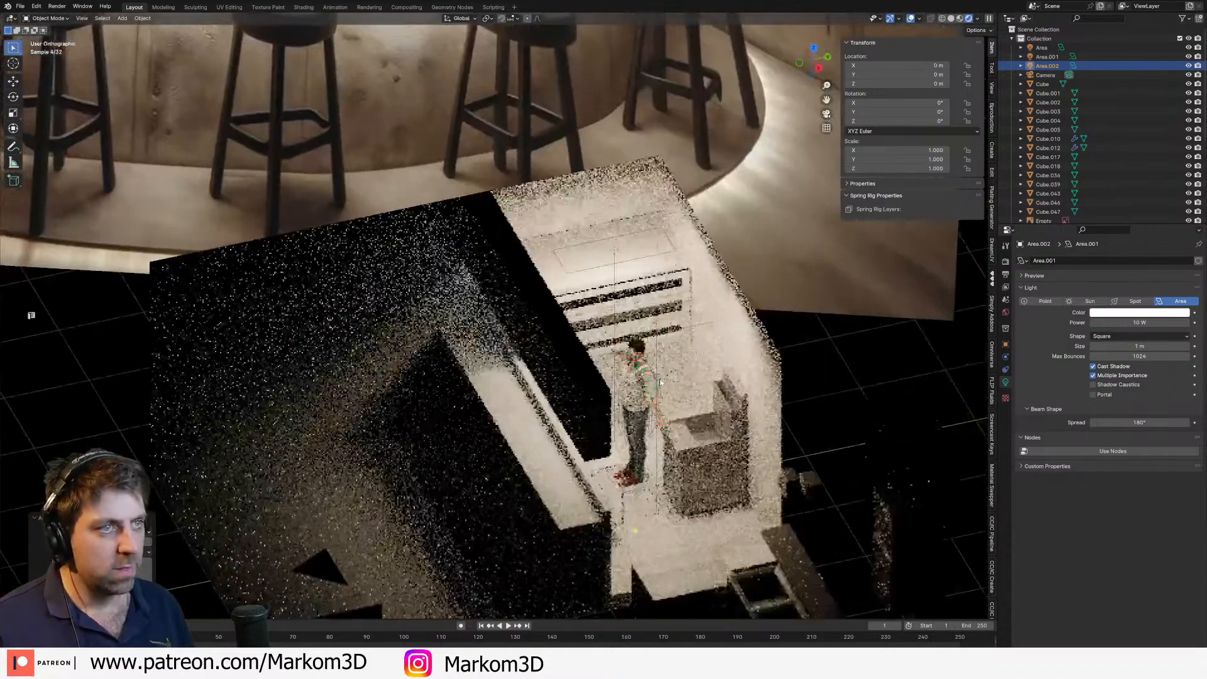
key(g)
key(z)
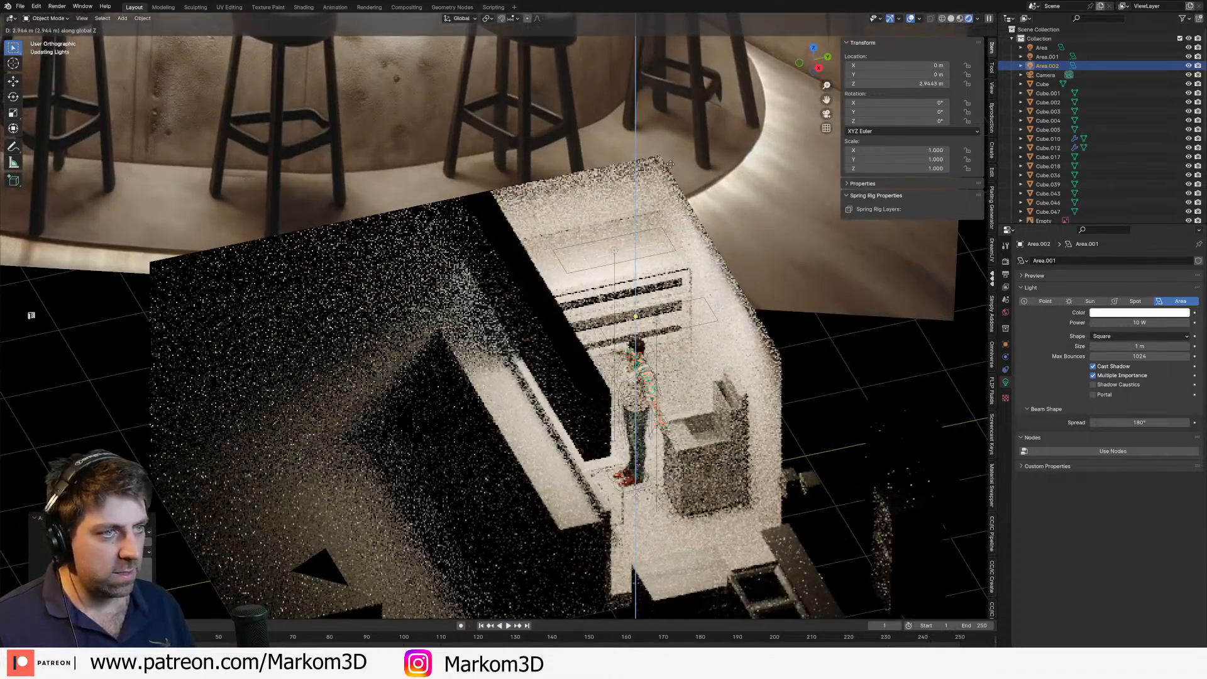
click(691, 319)
key(g)
key(y)
click(420, 375)
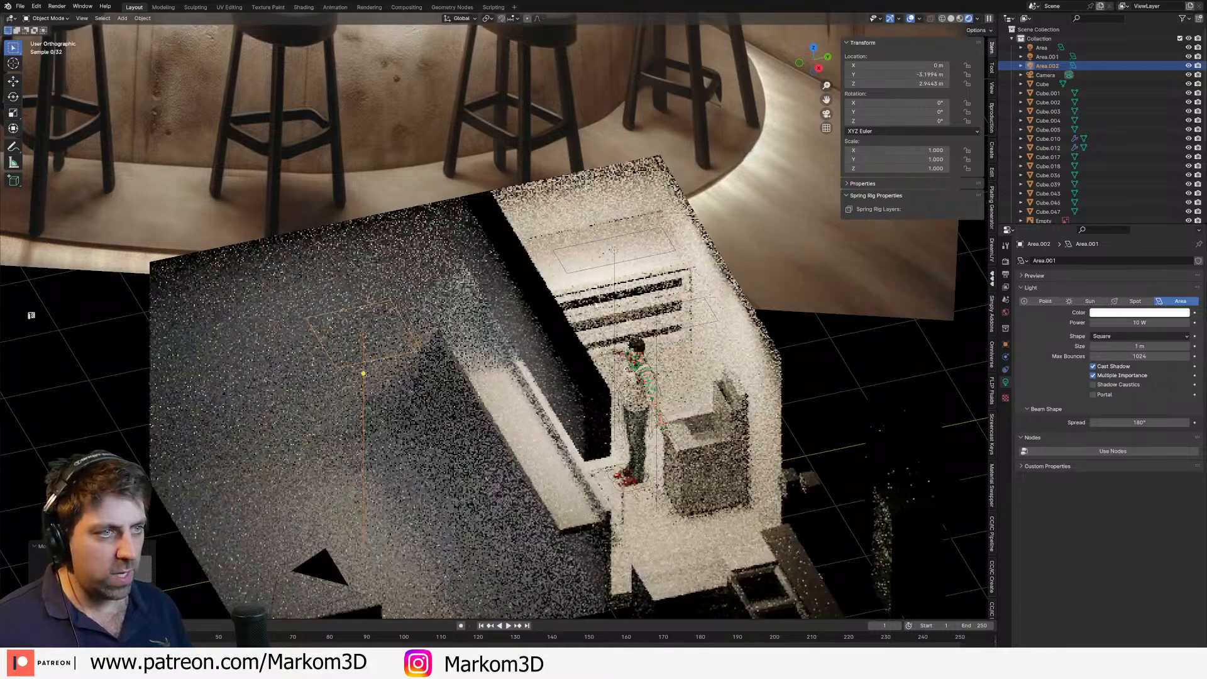
Step: Set the Z location of both kitchen area lights and the new area light in front of the counter to 2.9 m
click(612, 254)
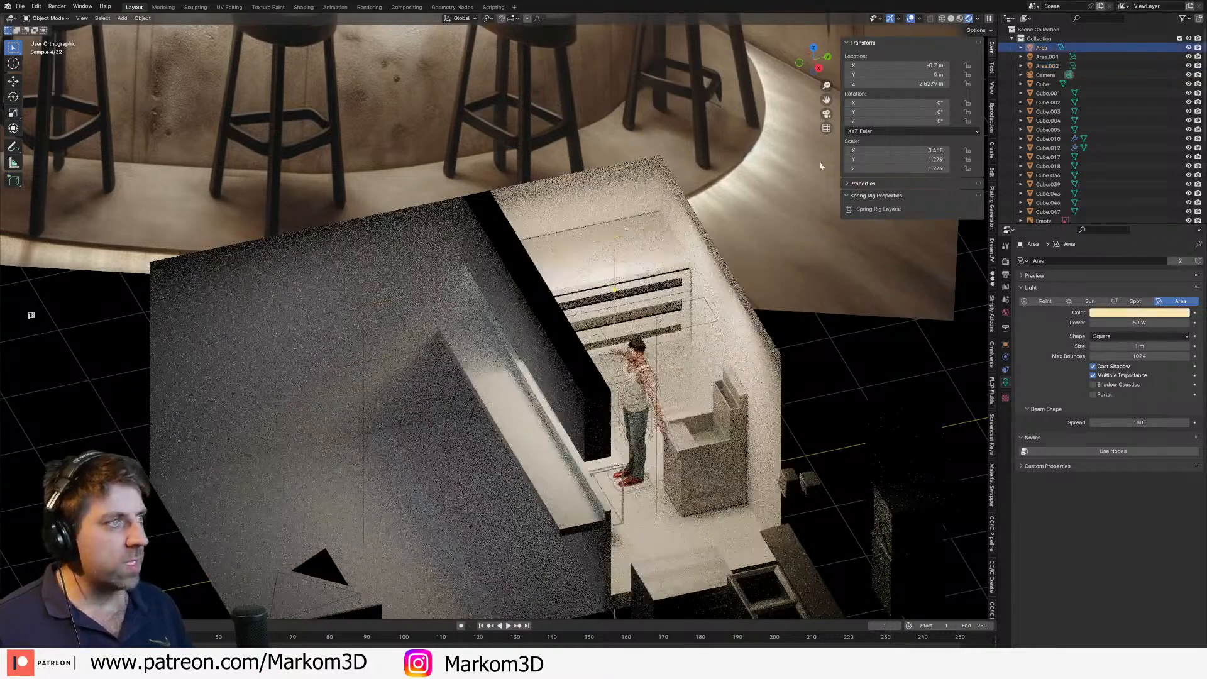
double_click(899, 84)
text(2.9)
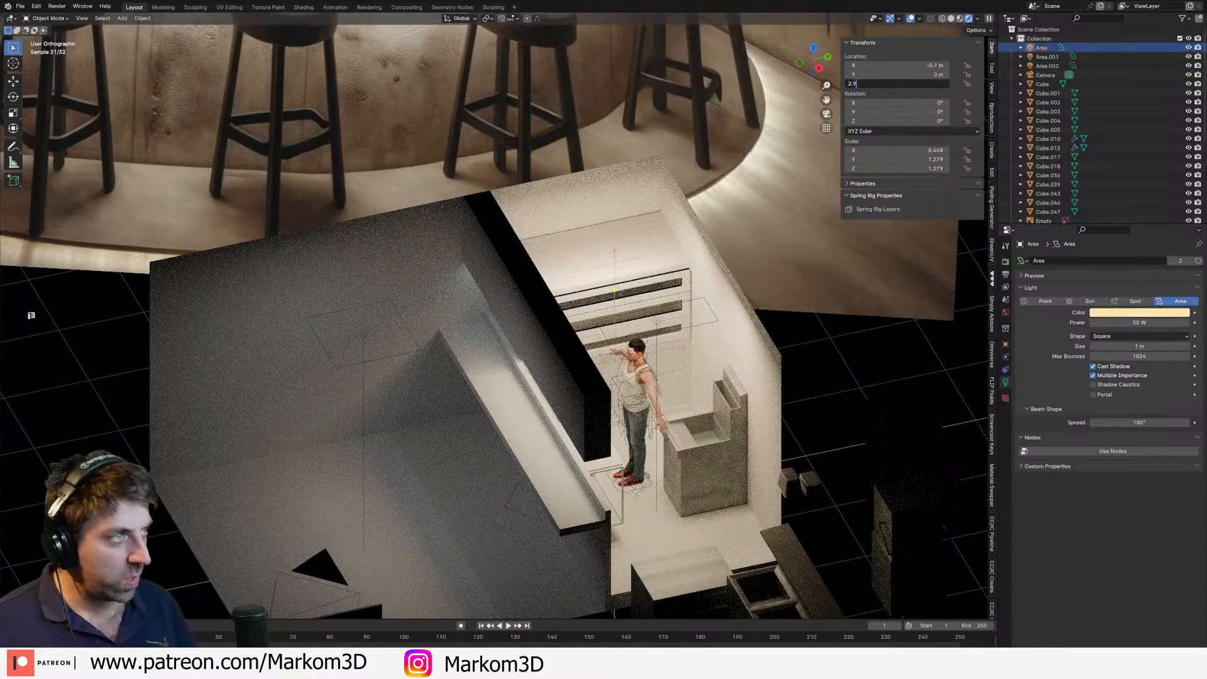
key(Return)
click(670, 308)
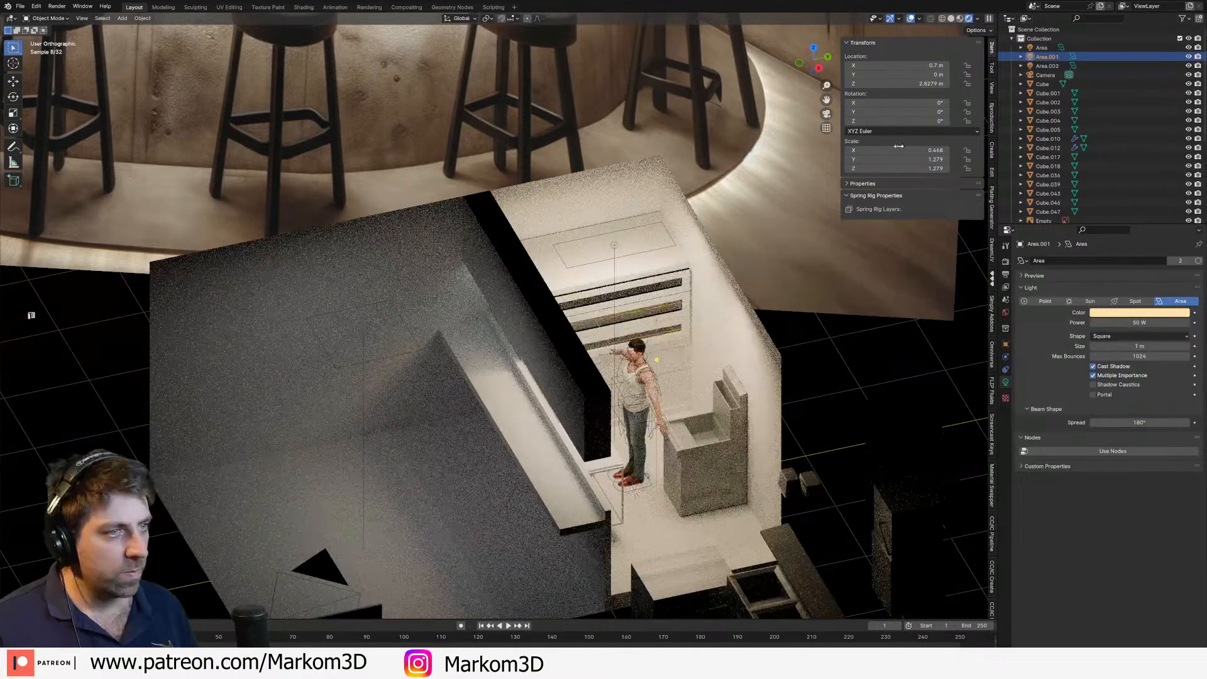
double_click(899, 83)
text(2.9)
key(Return)
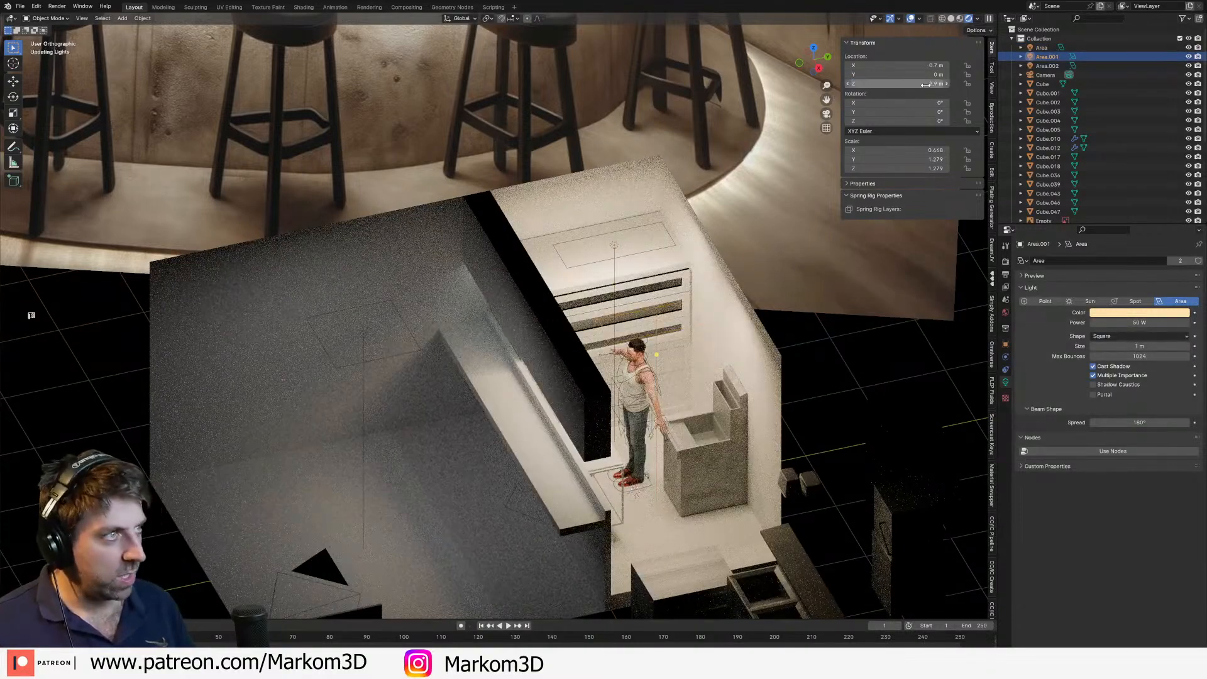
click(371, 365)
double_click(926, 84)
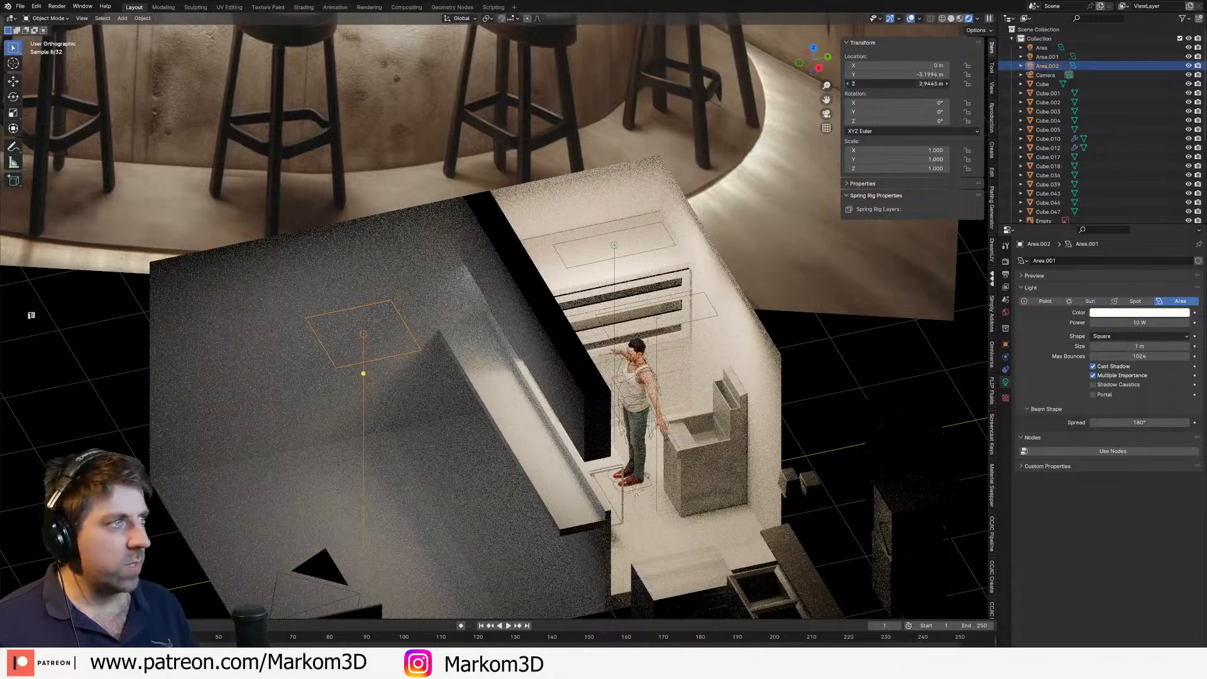
text(2.9)
key(Return)
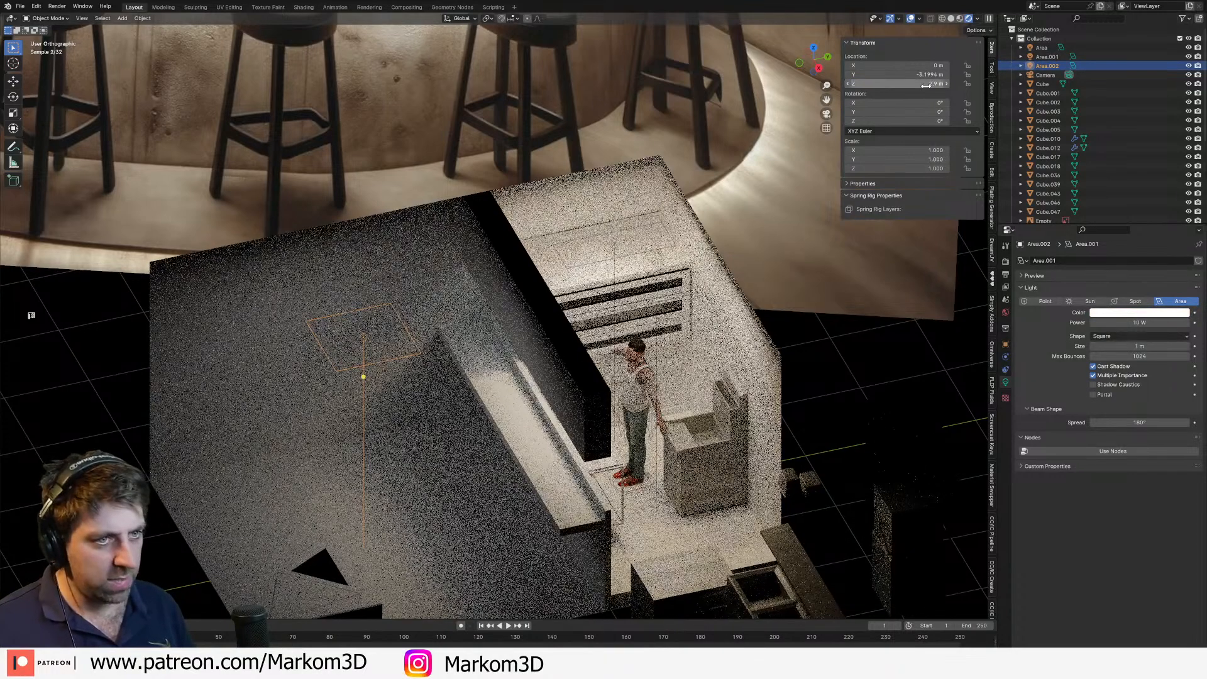
Step: In the wireframe top view, reposition the new area light at X -1 m and Y about -2.5 m
key(KP_7)
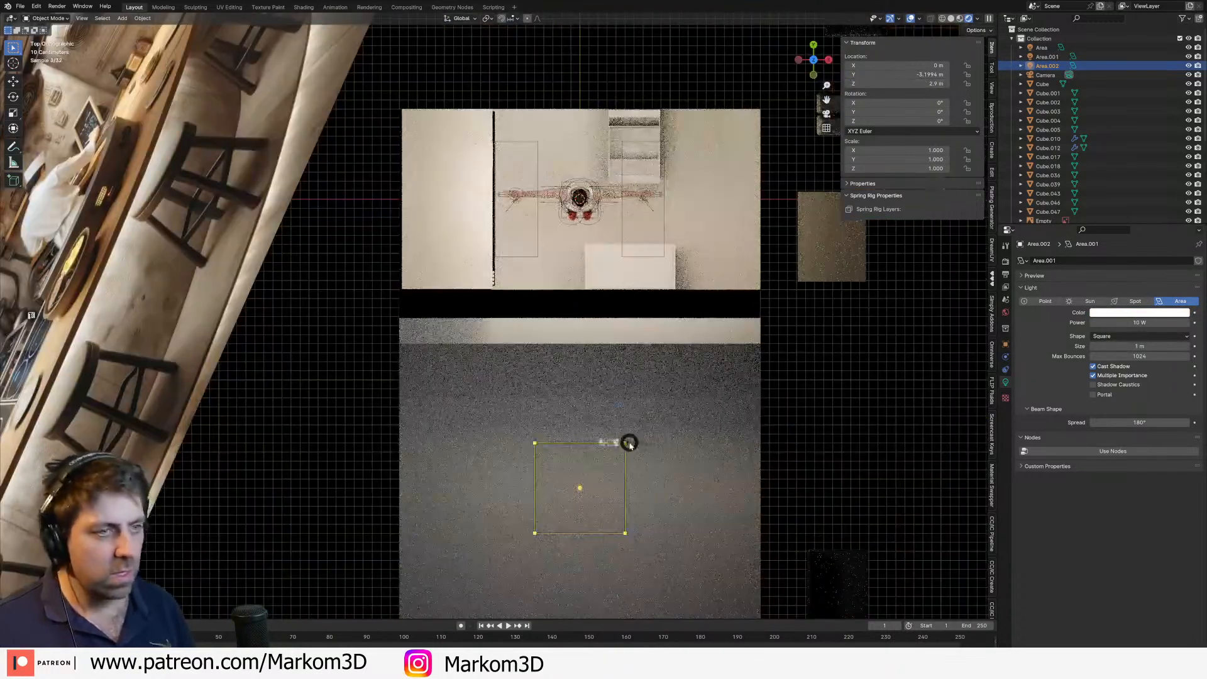
key(shift+z)
scroll(635, 446, up, 2)
key(g)
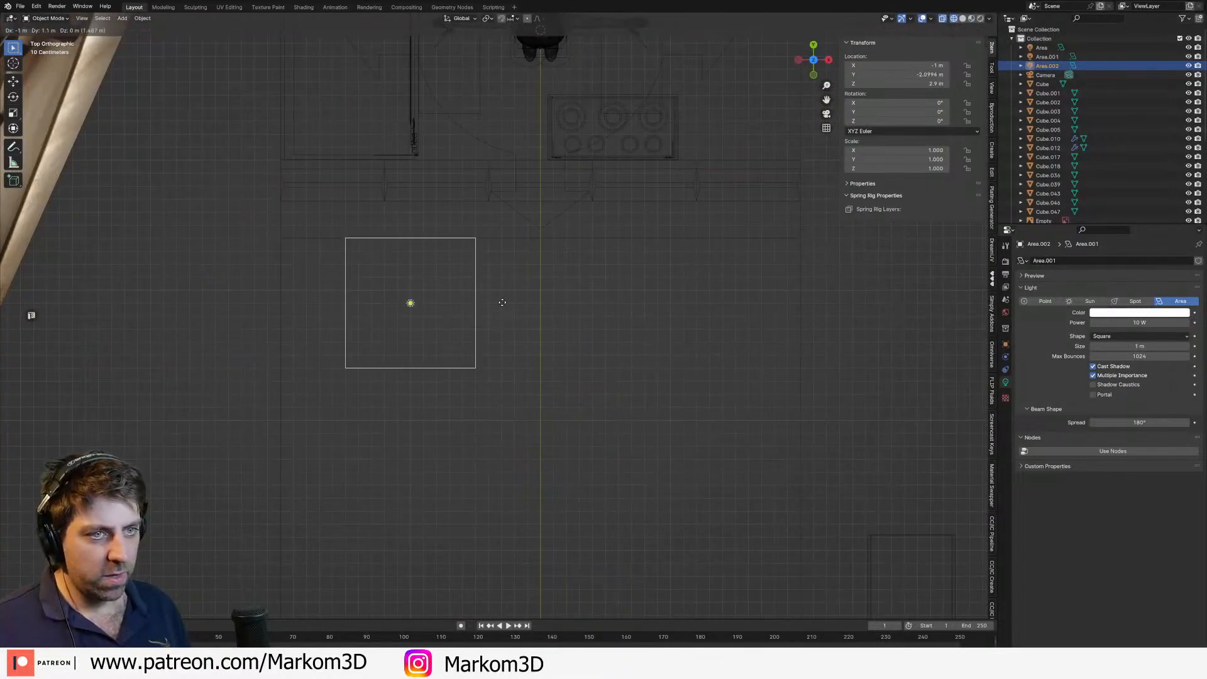
click(495, 363)
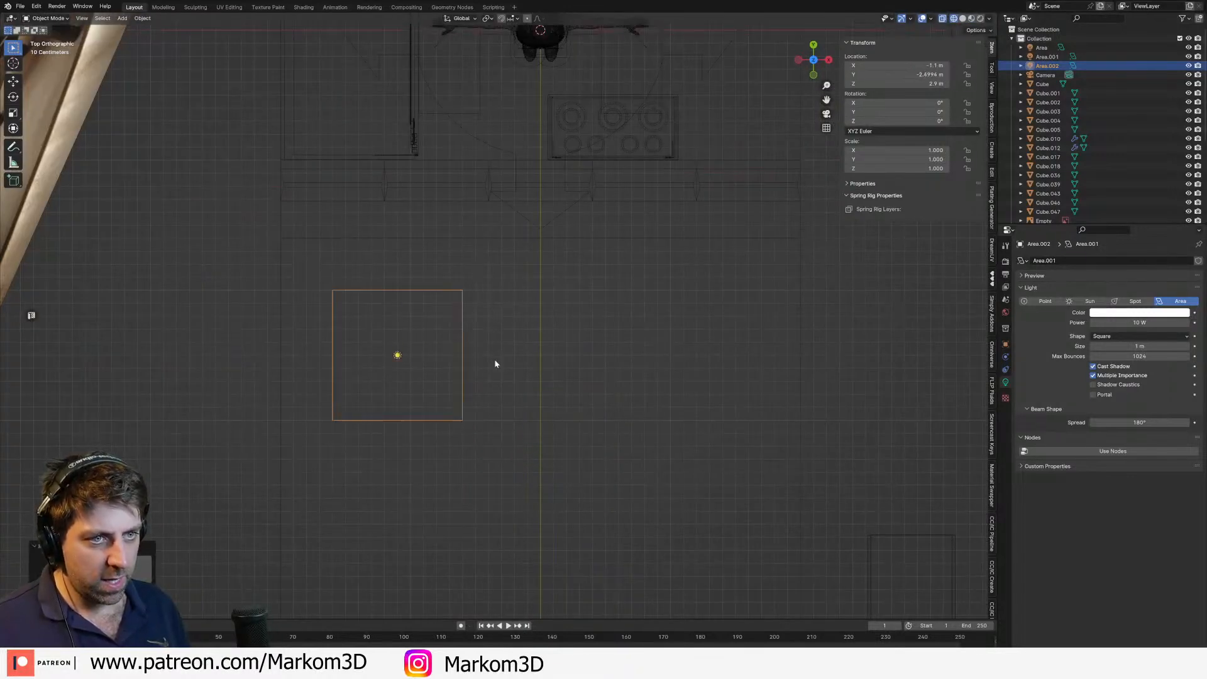
key(shift+d)
key(x)
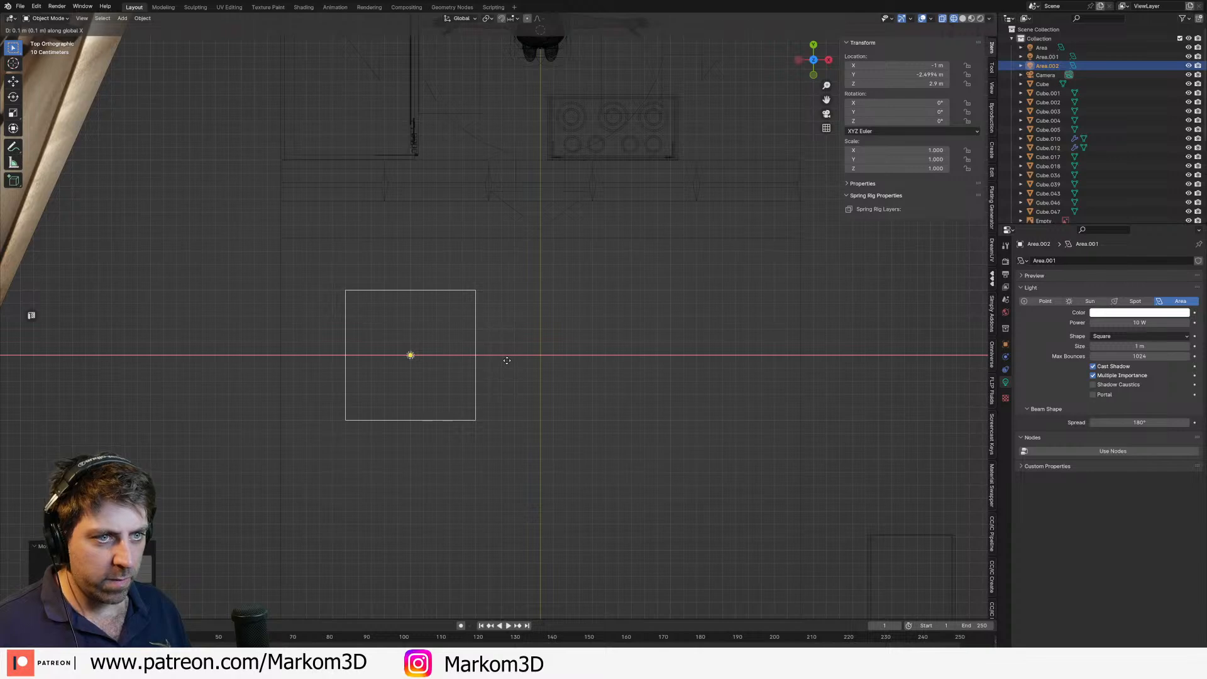
click(506, 360)
Step: Place a linked duplicate of the front area light 2 m away along X, at X 1 m
key(Delete)
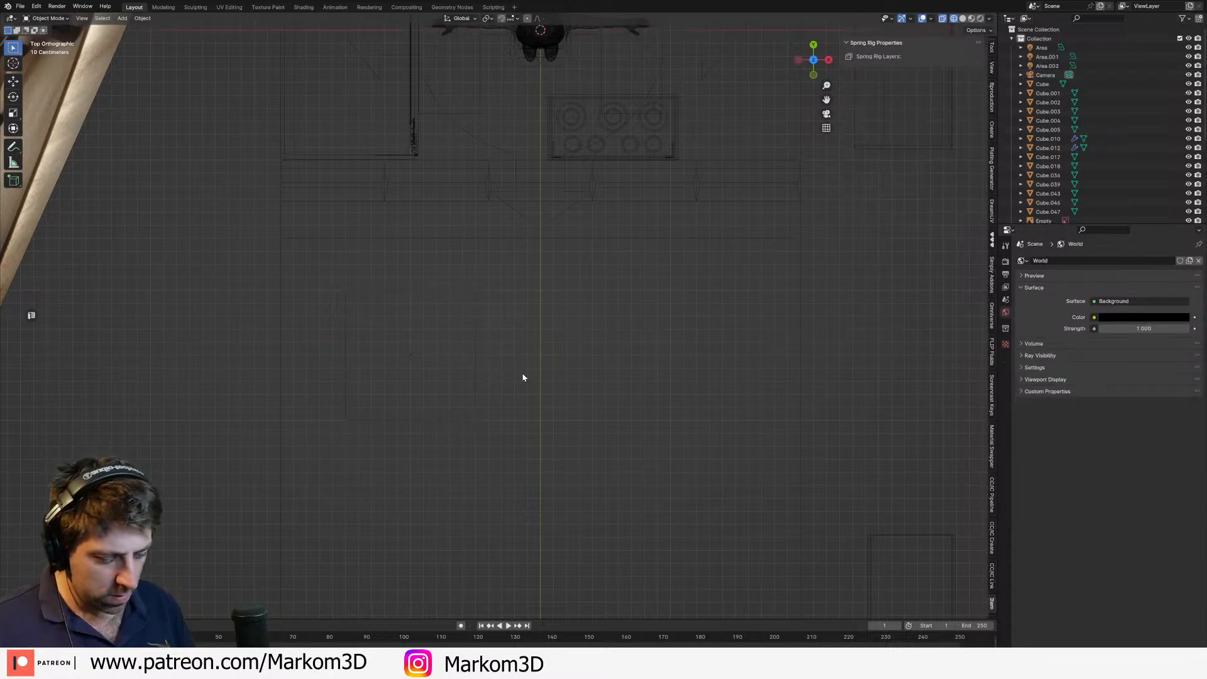
key(ctrl+z)
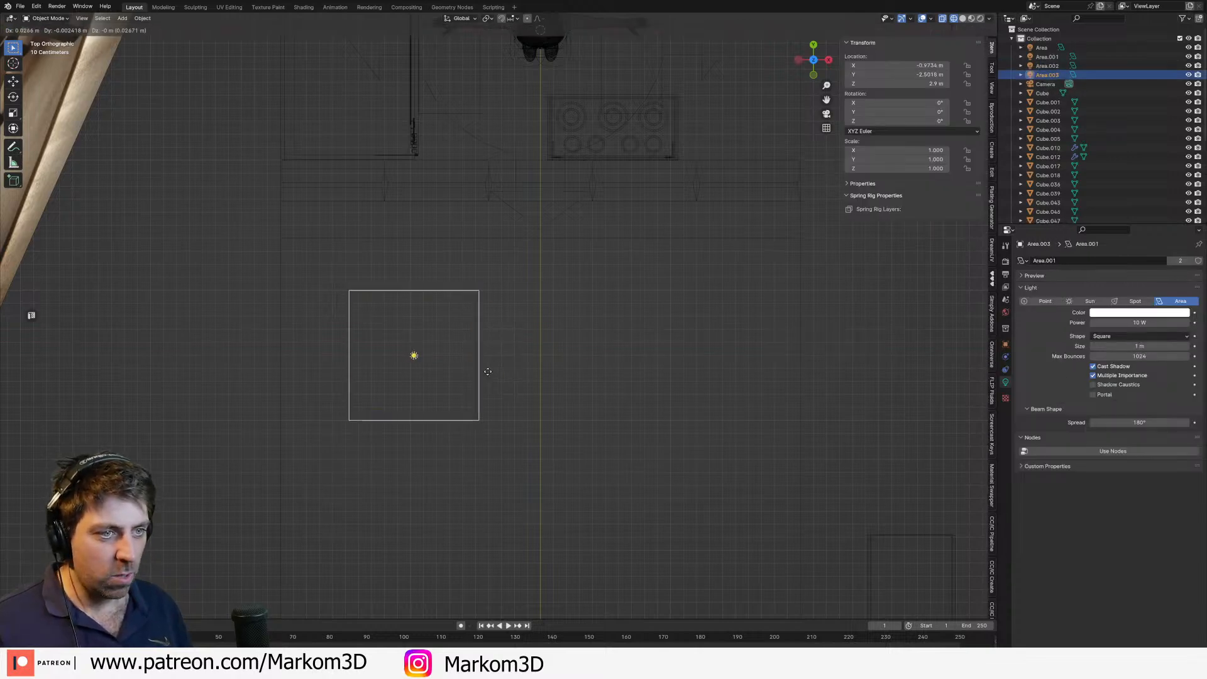
key(g)
key(y)
key(x)
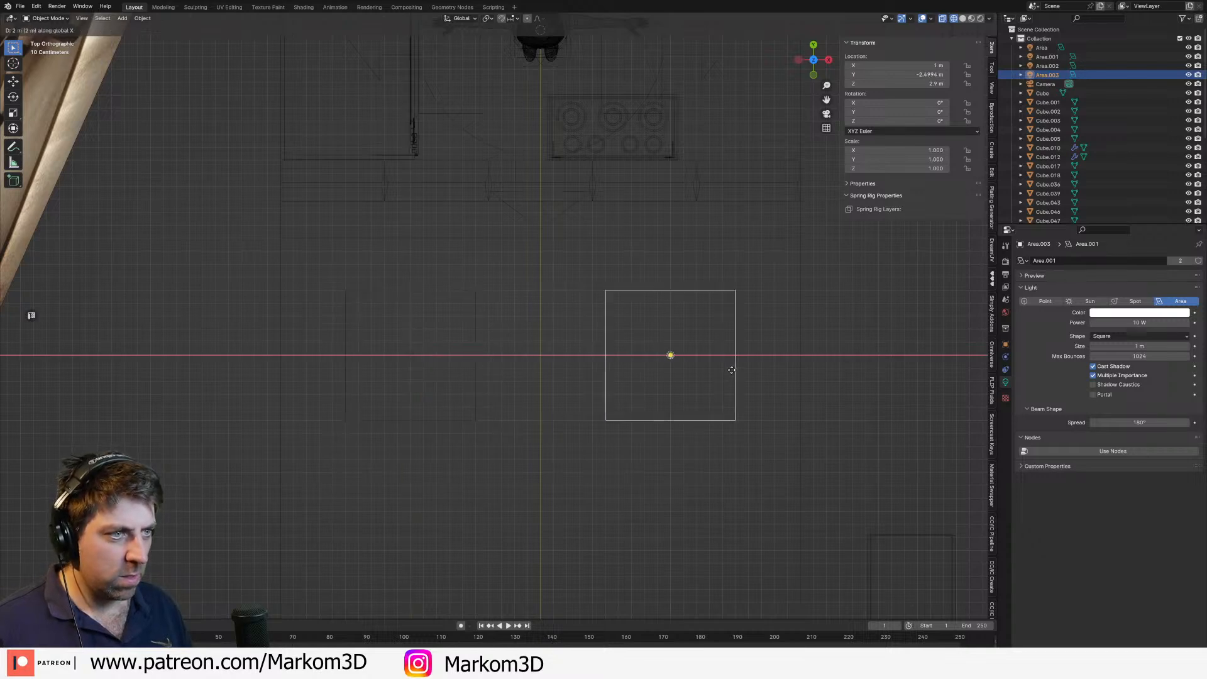
click(731, 371)
Step: Make linked duplicates of both front area lights and place them along Y at about -4 m, forming a second row
shift+click(476, 415)
shift+middle_drag(518, 446, 587, 293)
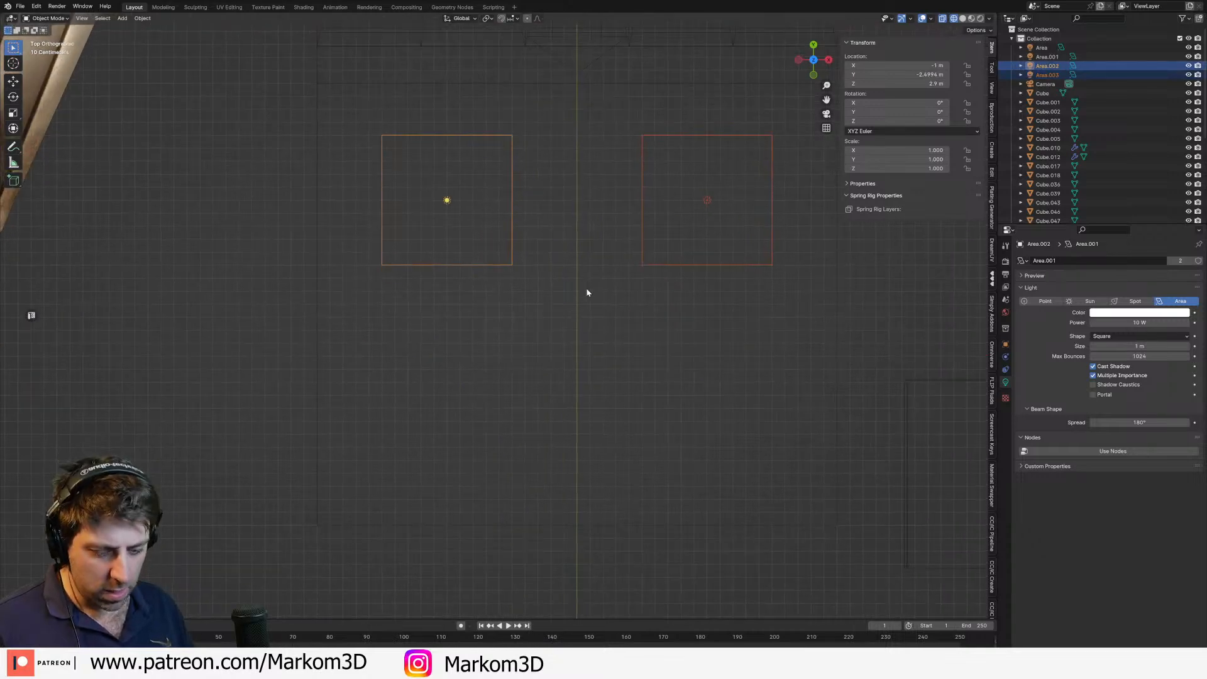
key(shift+d)
key(y)
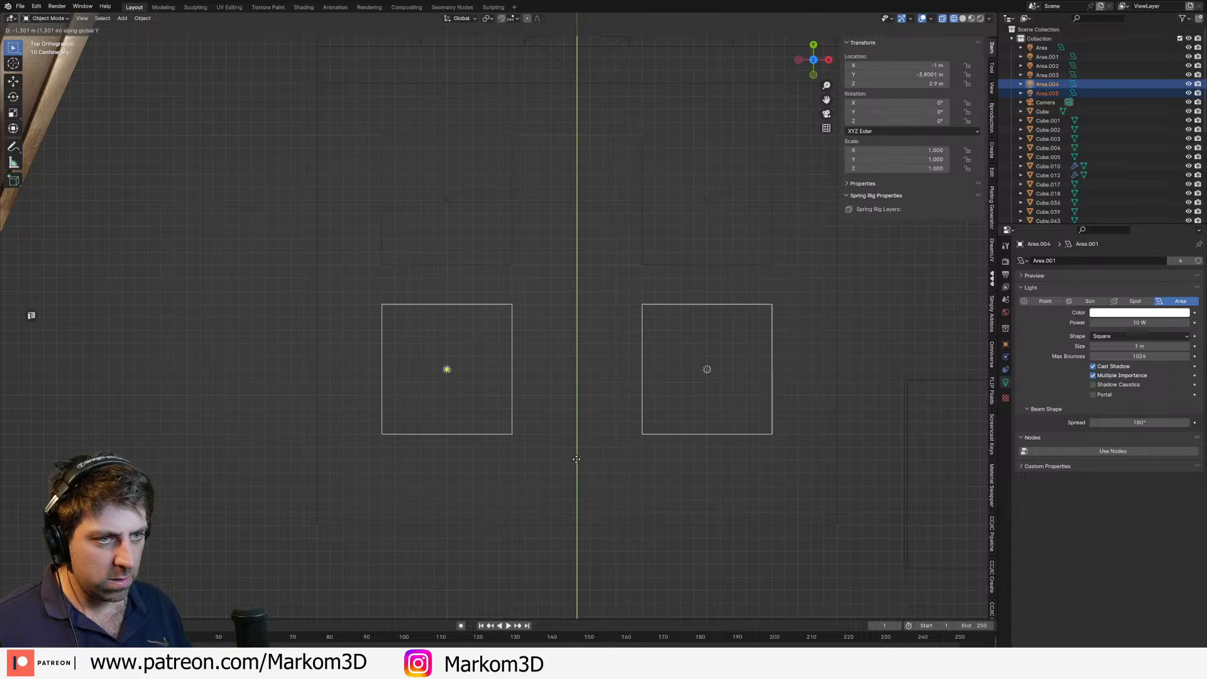
click(577, 496)
middle_drag(741, 425, 736, 408)
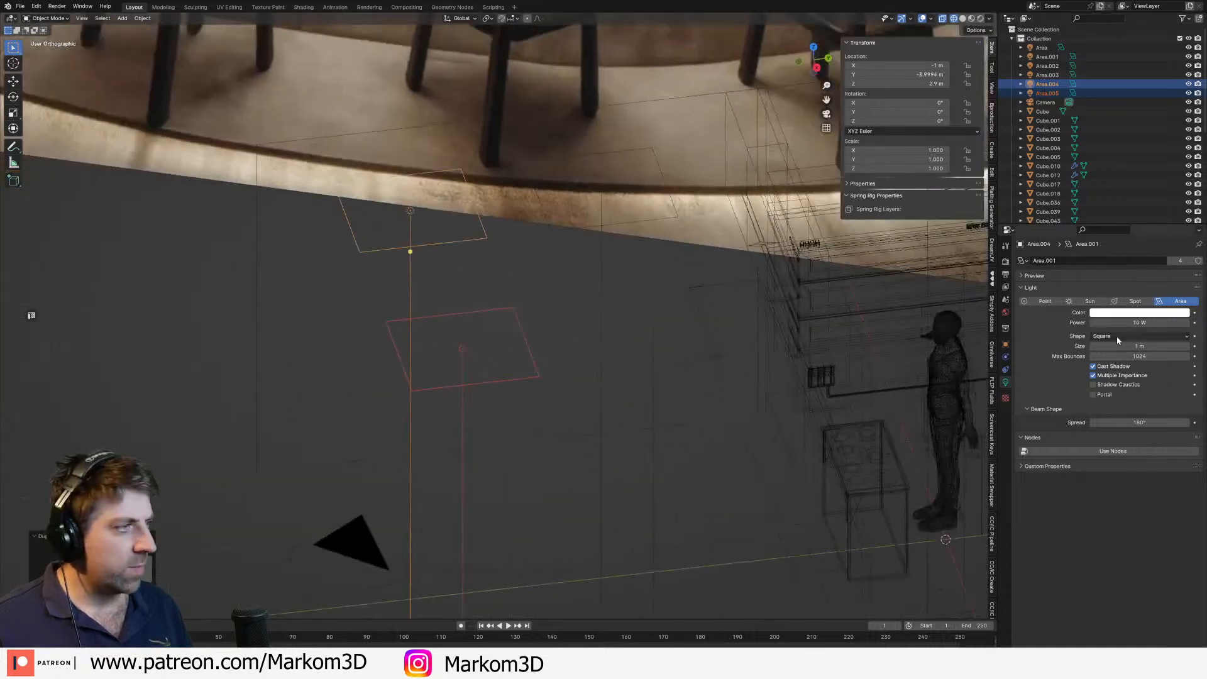
click(1135, 315)
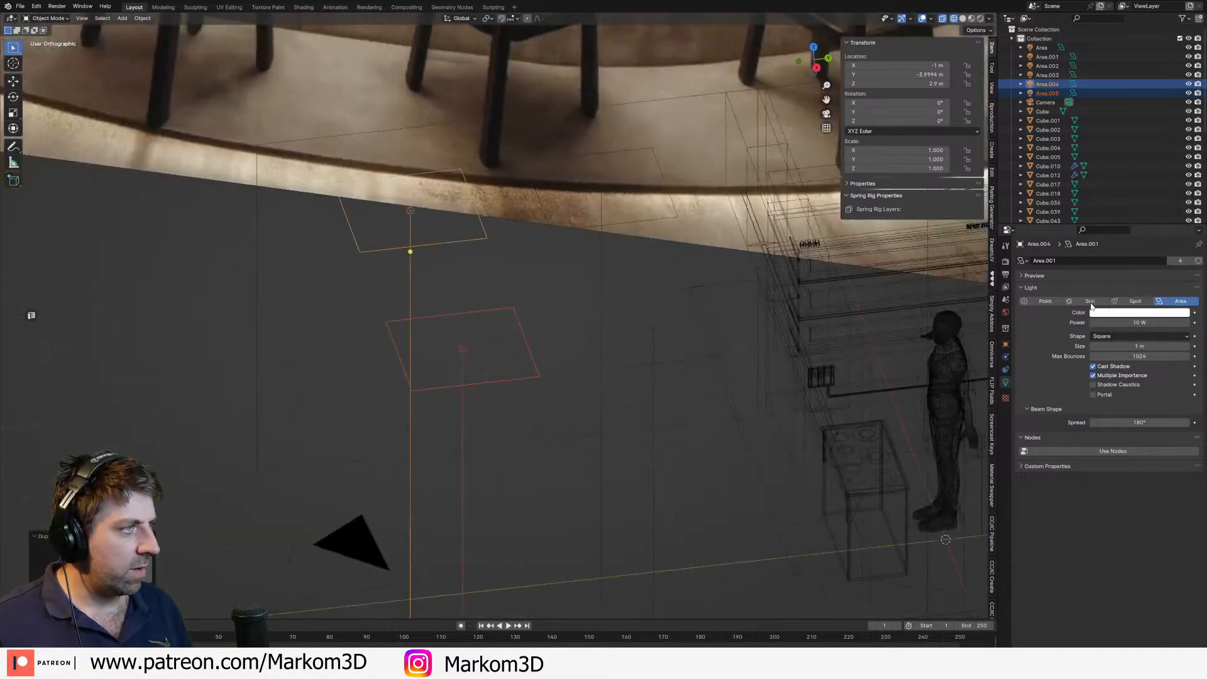
click(1099, 261)
click(1022, 260)
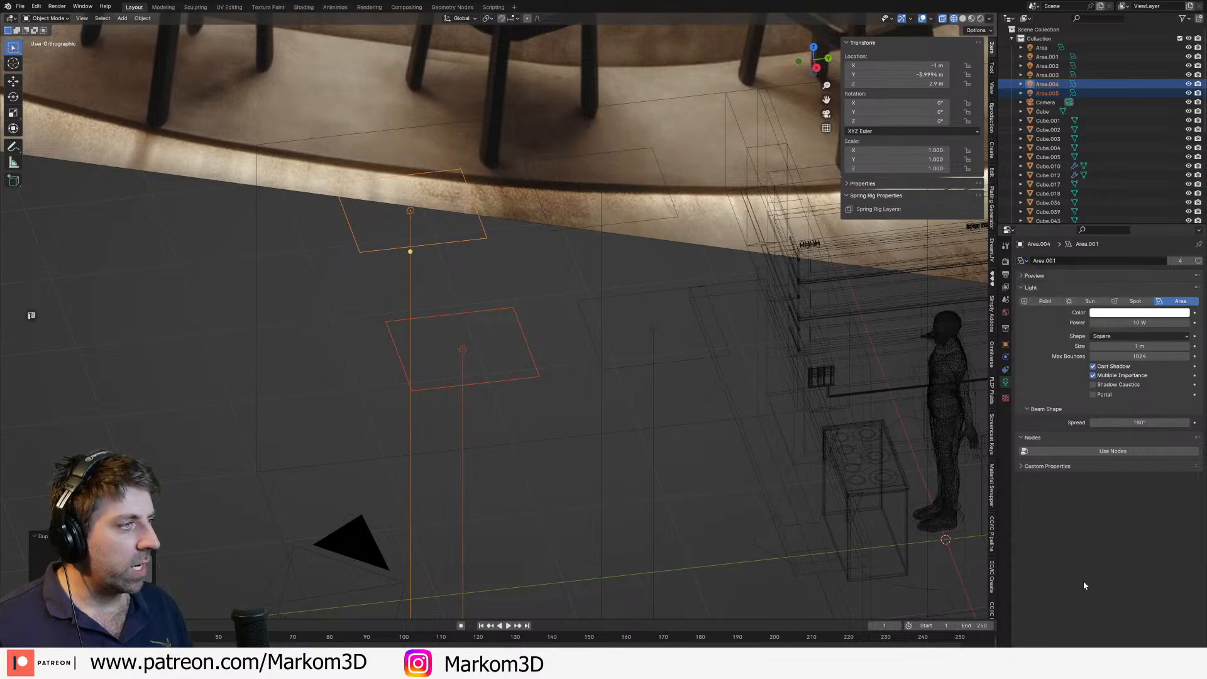
shift+middle_drag(805, 295, 683, 357)
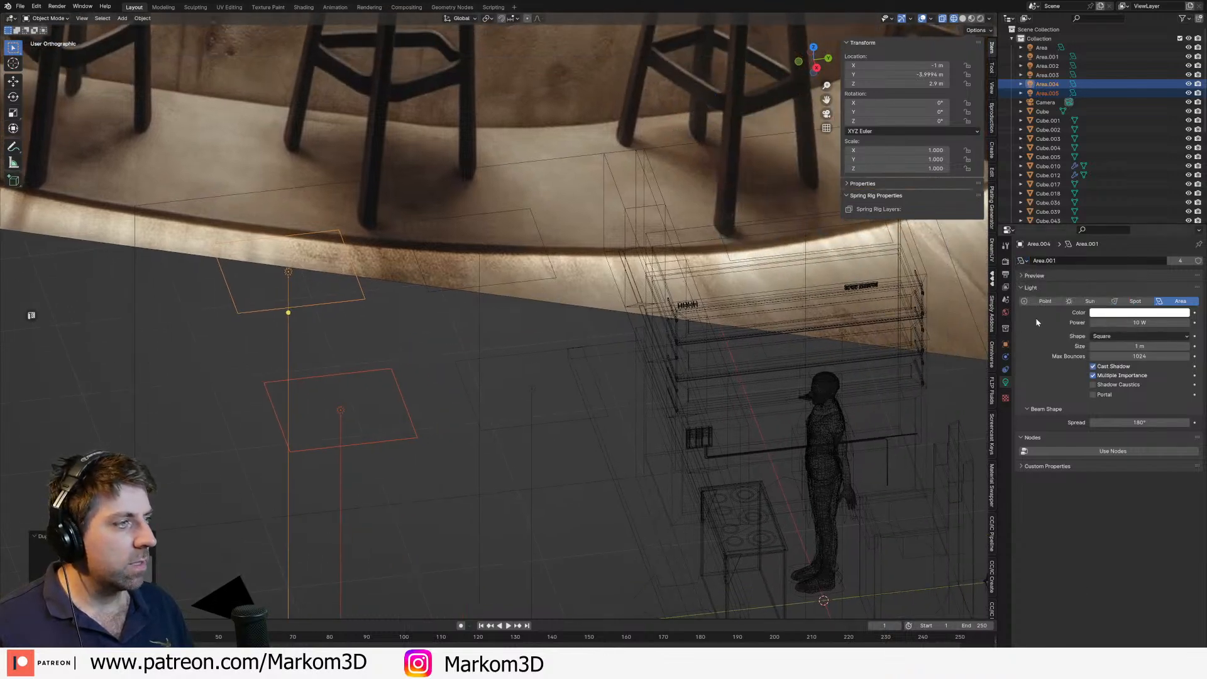
Step: Tint the front area lights pale cyan, set their power to 20 W, and switch the viewport to rendered shading
click(1159, 312)
click(1132, 218)
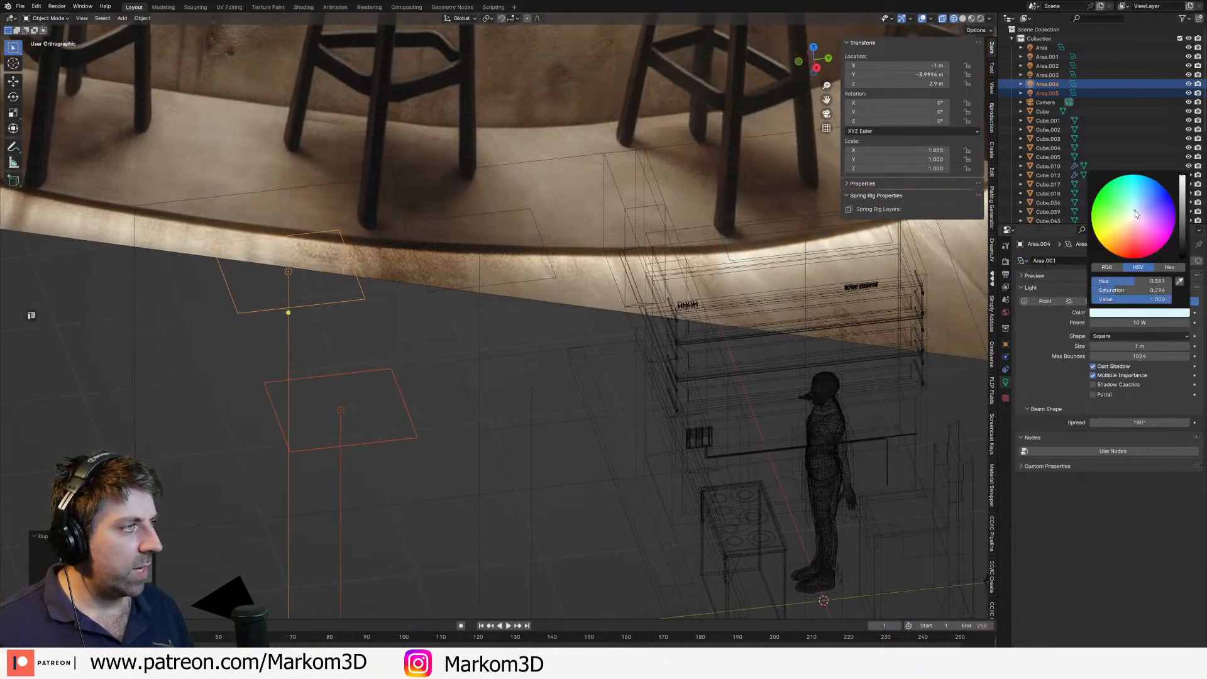
click(1143, 323)
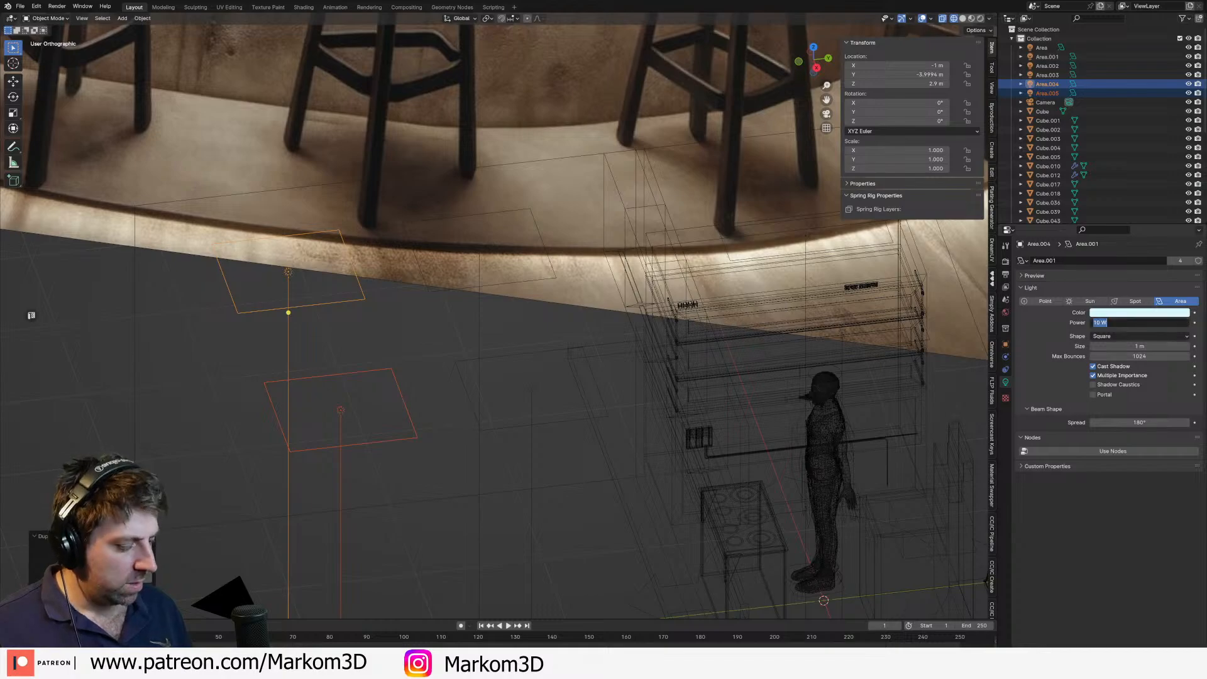
text(20)
key(Return)
click(980, 18)
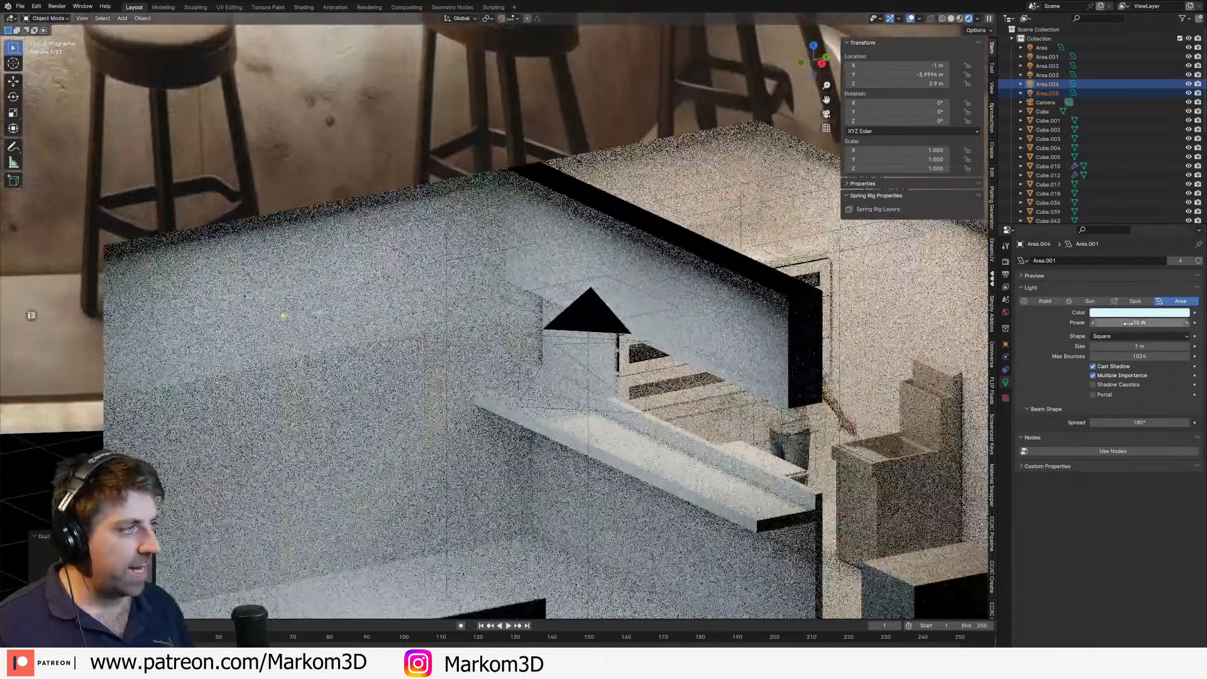
Step: Try 10 W for the front area lights and reduce their power further to 5 W
click(1128, 323)
text(10)
key(Return)
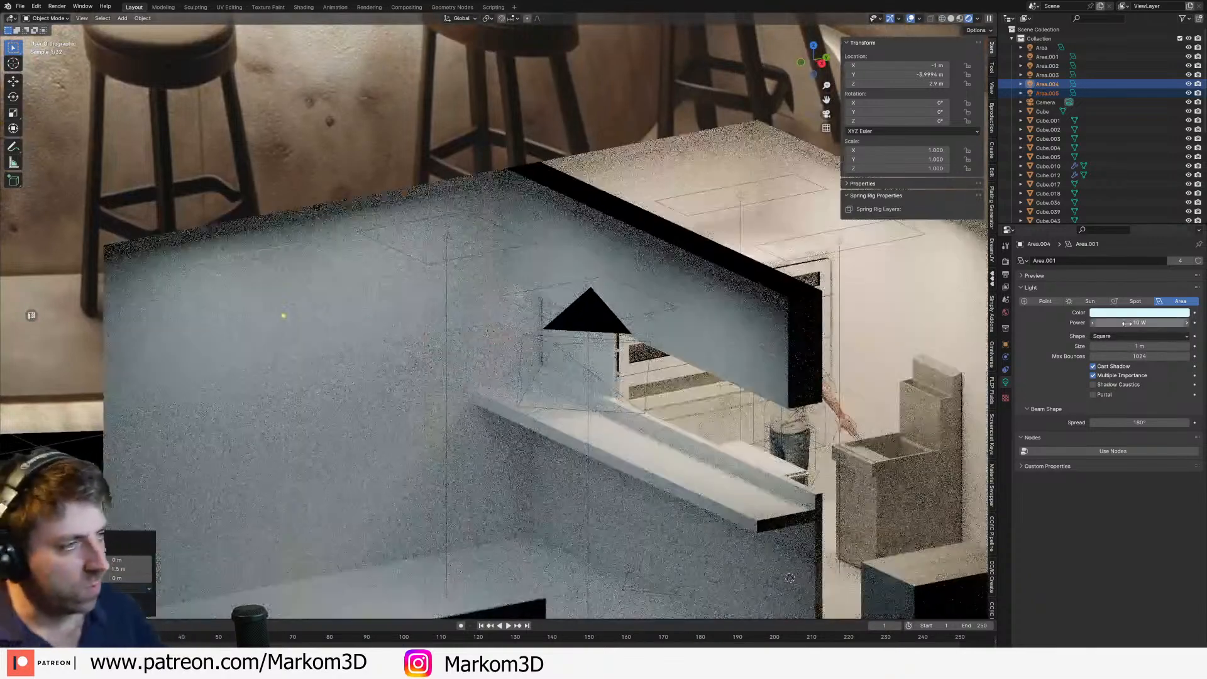
click(1127, 323)
text(5)
key(Return)
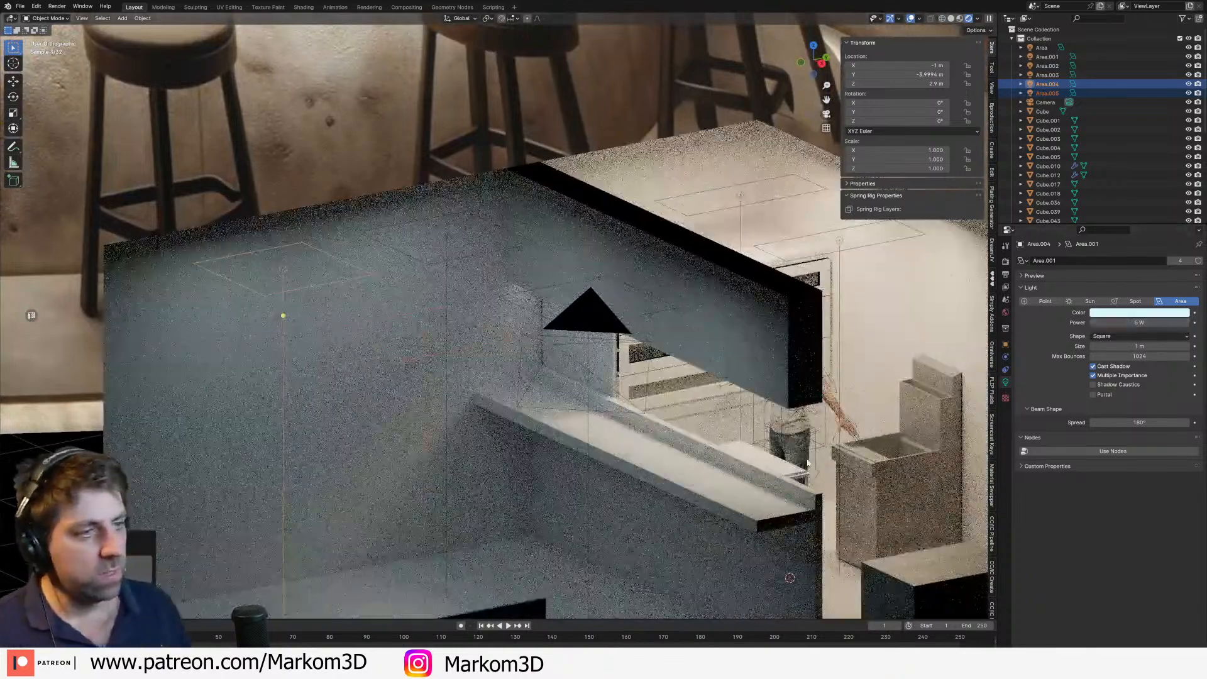
middle_drag(808, 463, 833, 446)
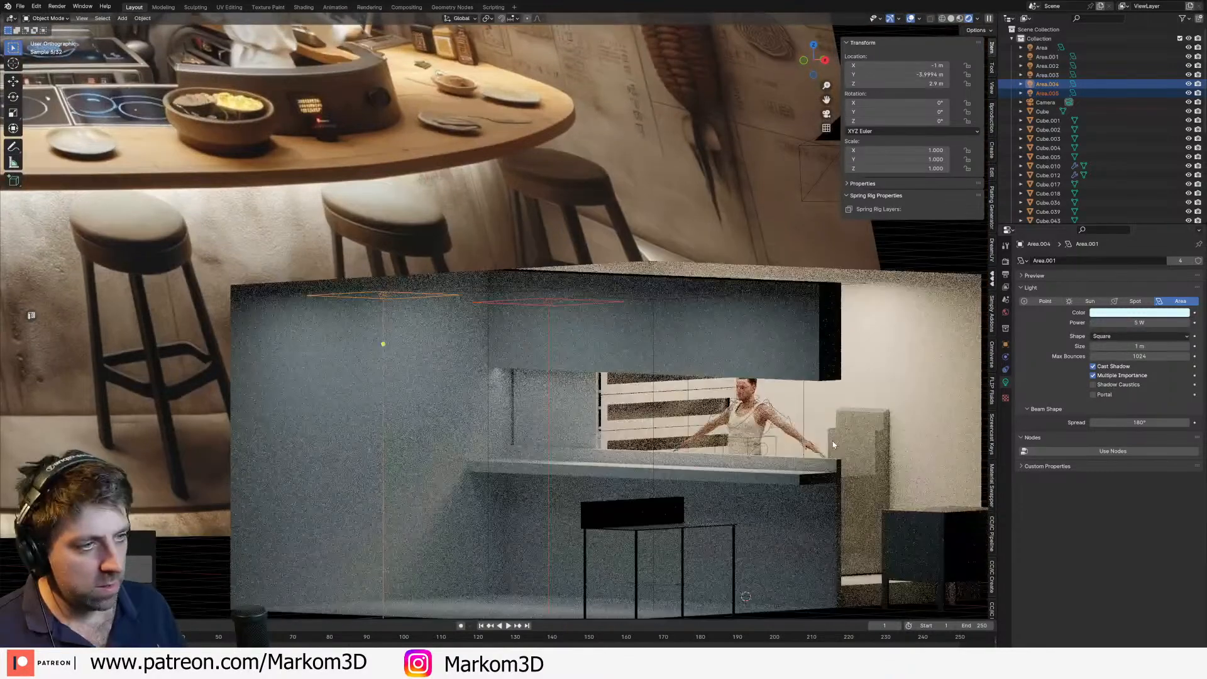
Step: Try a pale pink tint on the front area lights and settle on a pale warm yellow
click(1145, 315)
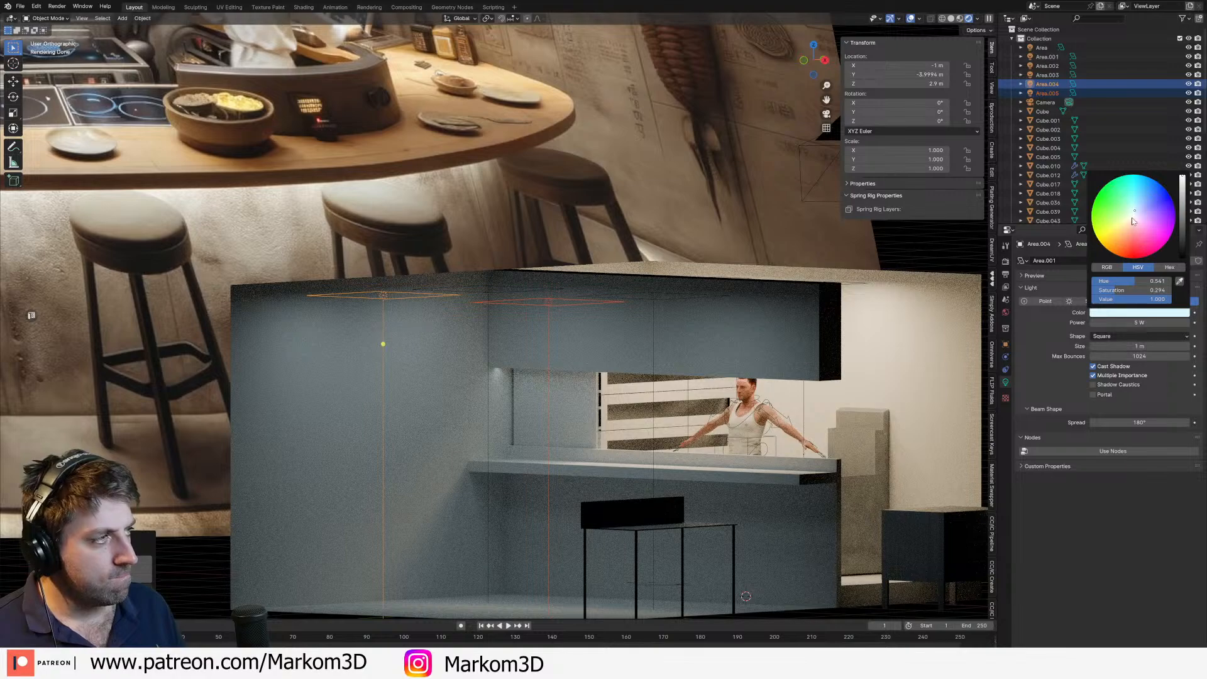
click(1138, 218)
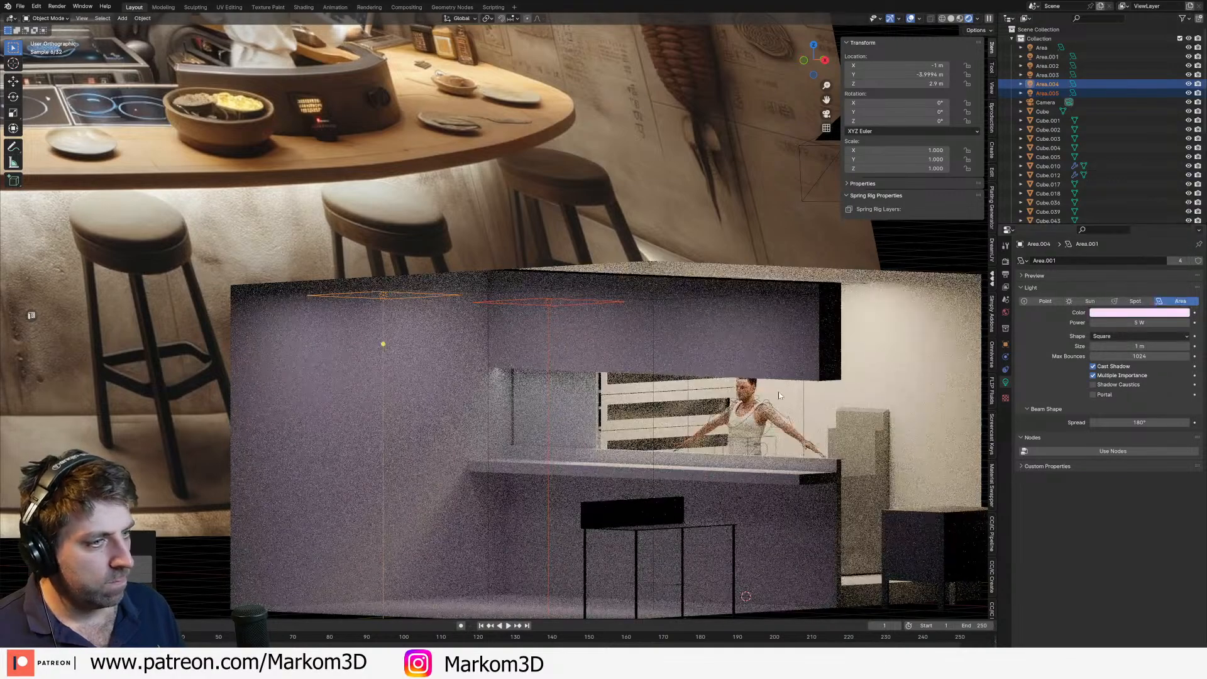
middle_drag(779, 394, 721, 449)
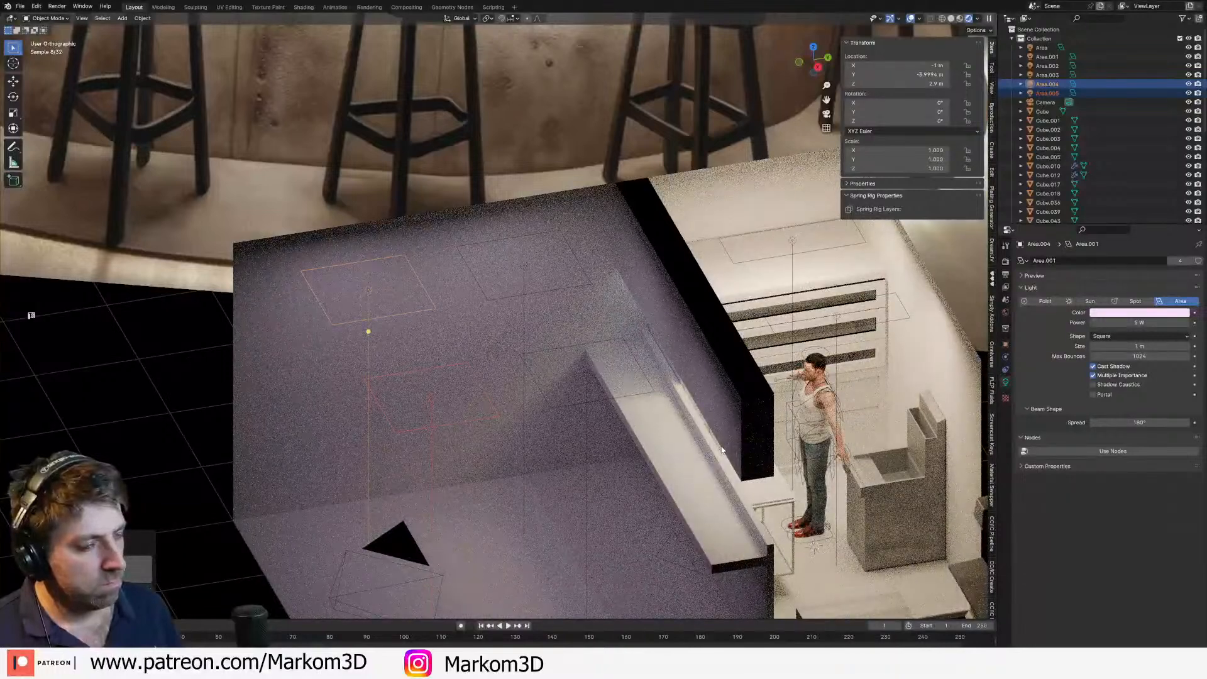
click(1129, 313)
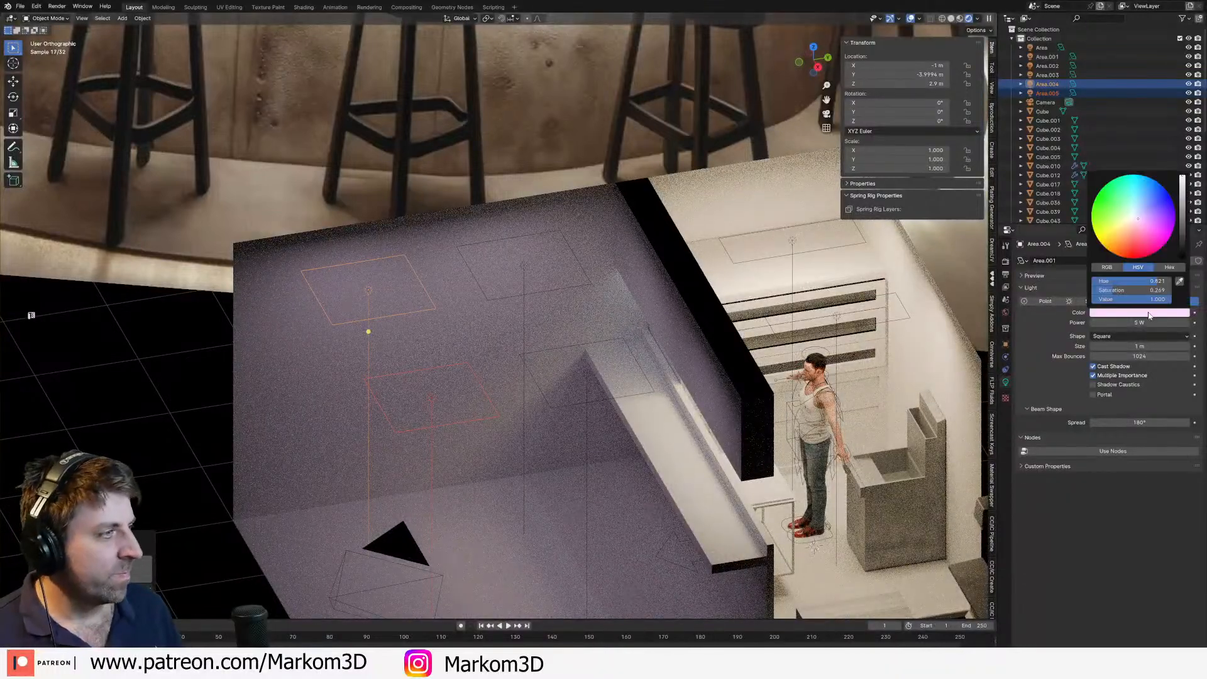
drag(1130, 223, 1128, 225)
Step: Examine the rendered scene from several angles and check the settings of both kitchen ceiling area lights
middle_drag(690, 446, 661, 371)
scroll(690, 387, up, 2)
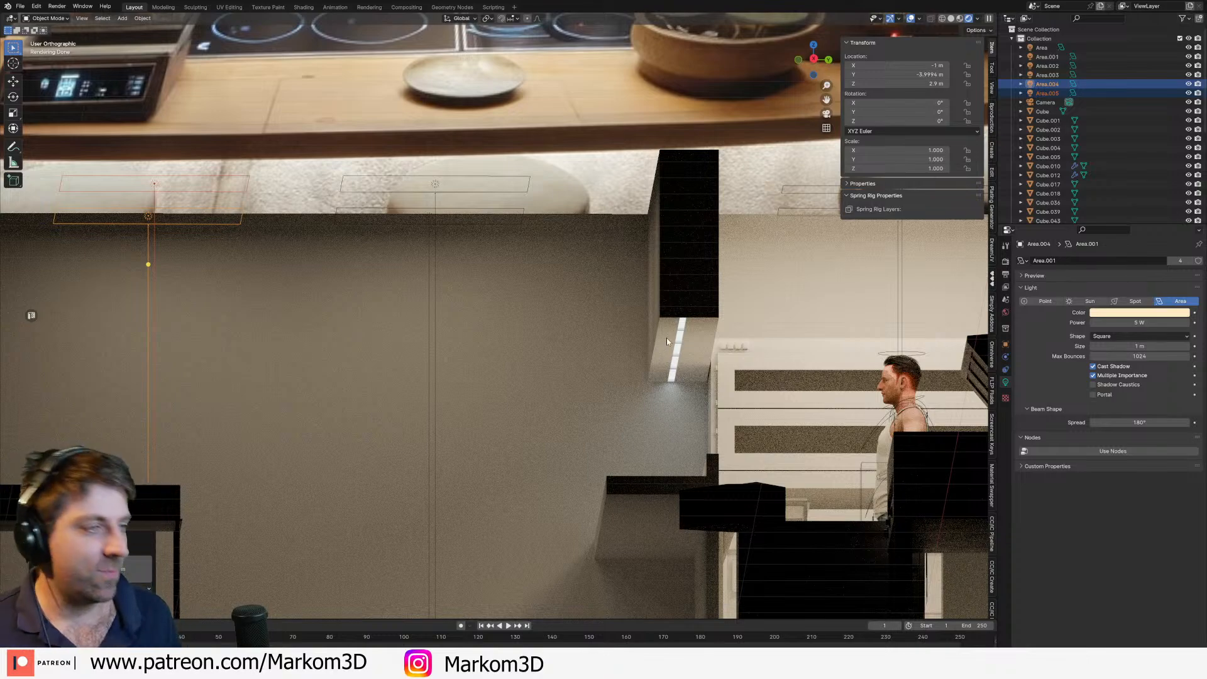
scroll(588, 334, down, 3)
middle_drag(501, 308, 658, 413)
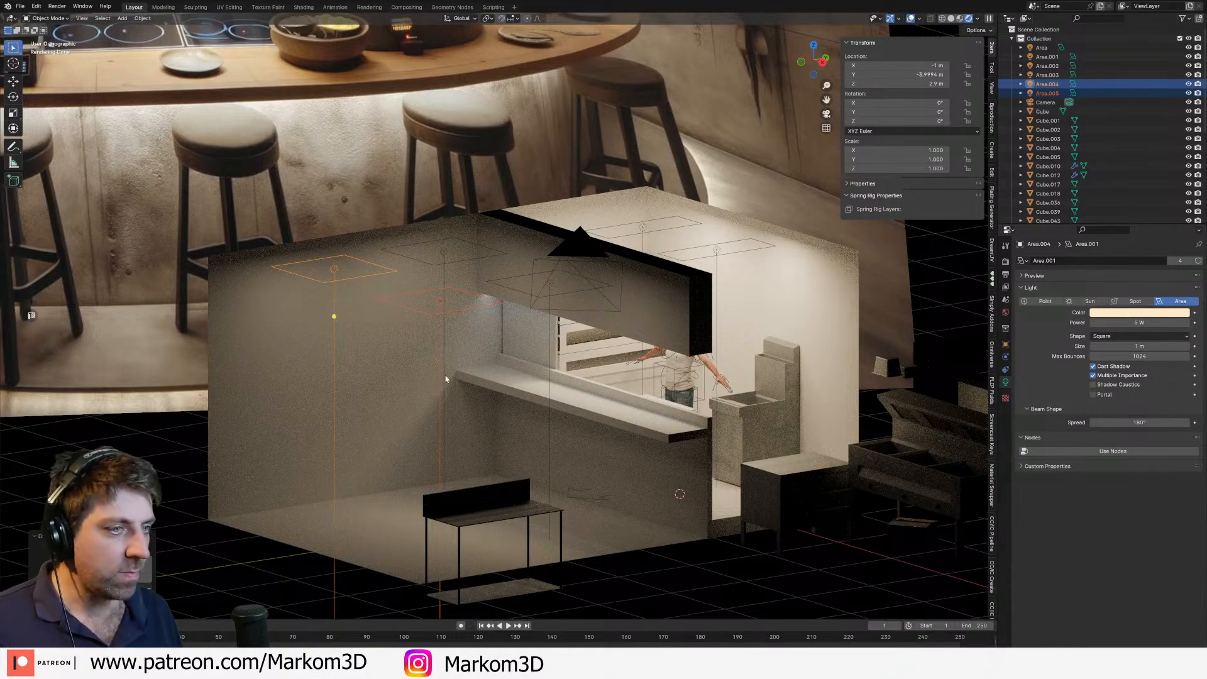
scroll(558, 387, down, 6)
scroll(471, 388, up, 4)
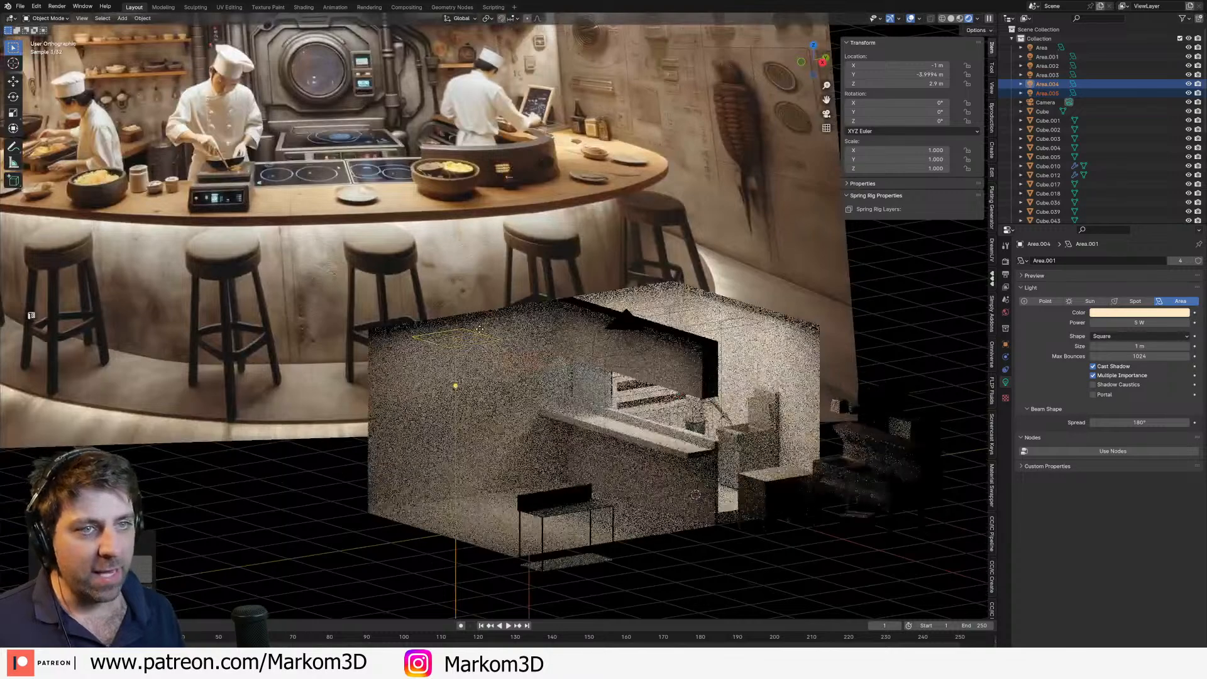
scroll(471, 388, up, 6)
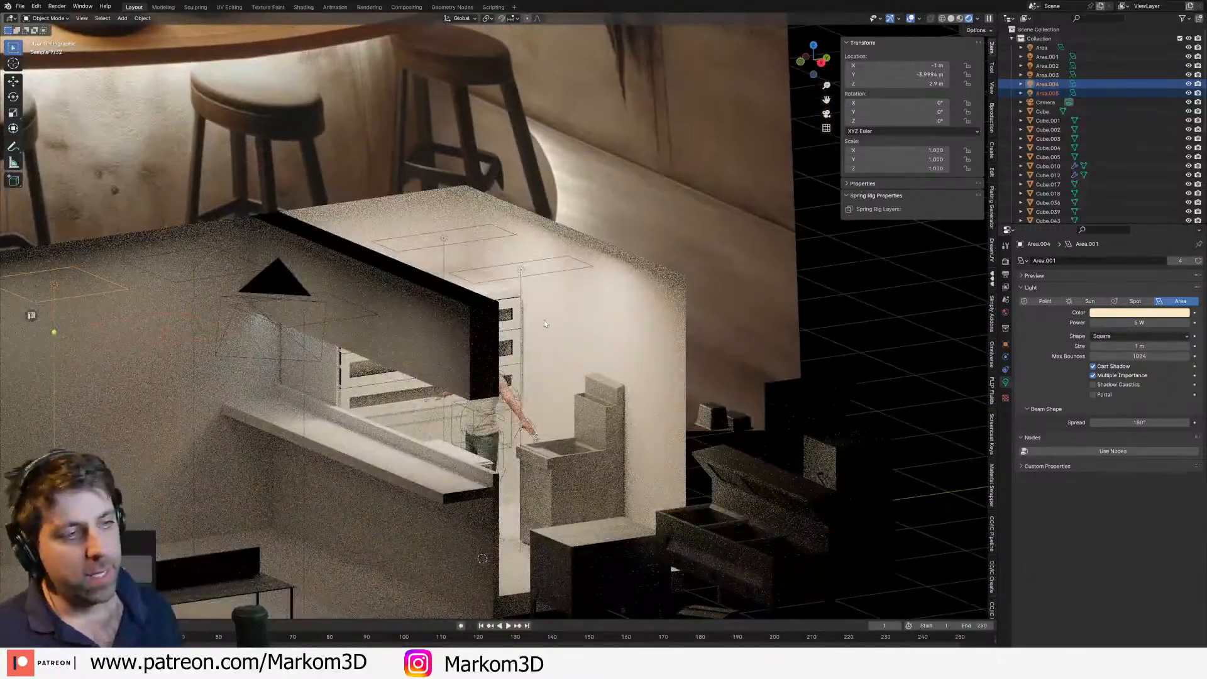
click(520, 272)
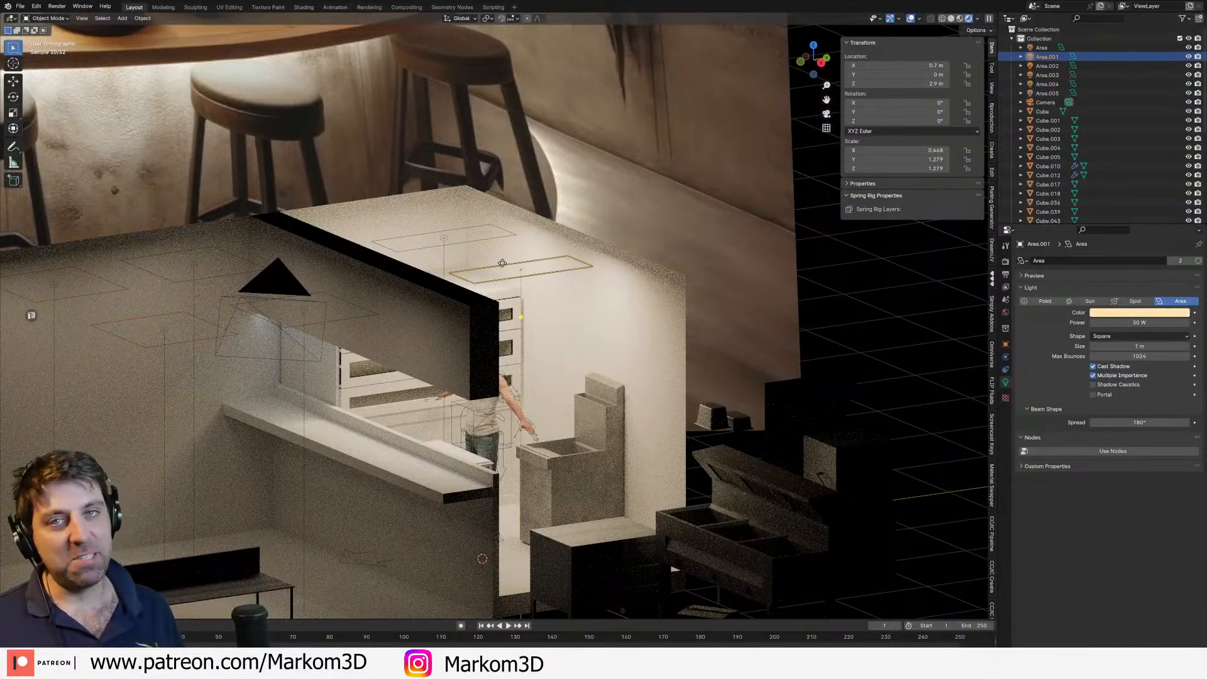
shift+middle_drag(578, 295, 530, 312)
click(395, 259)
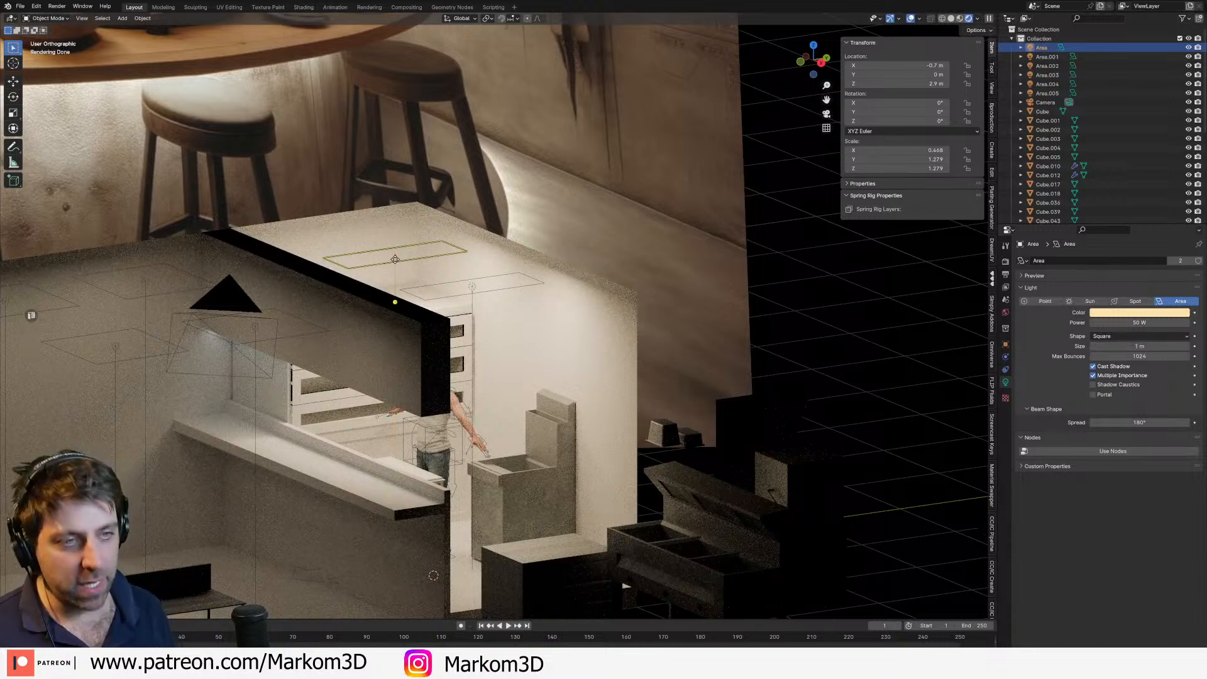
click(822, 564)
click(665, 440)
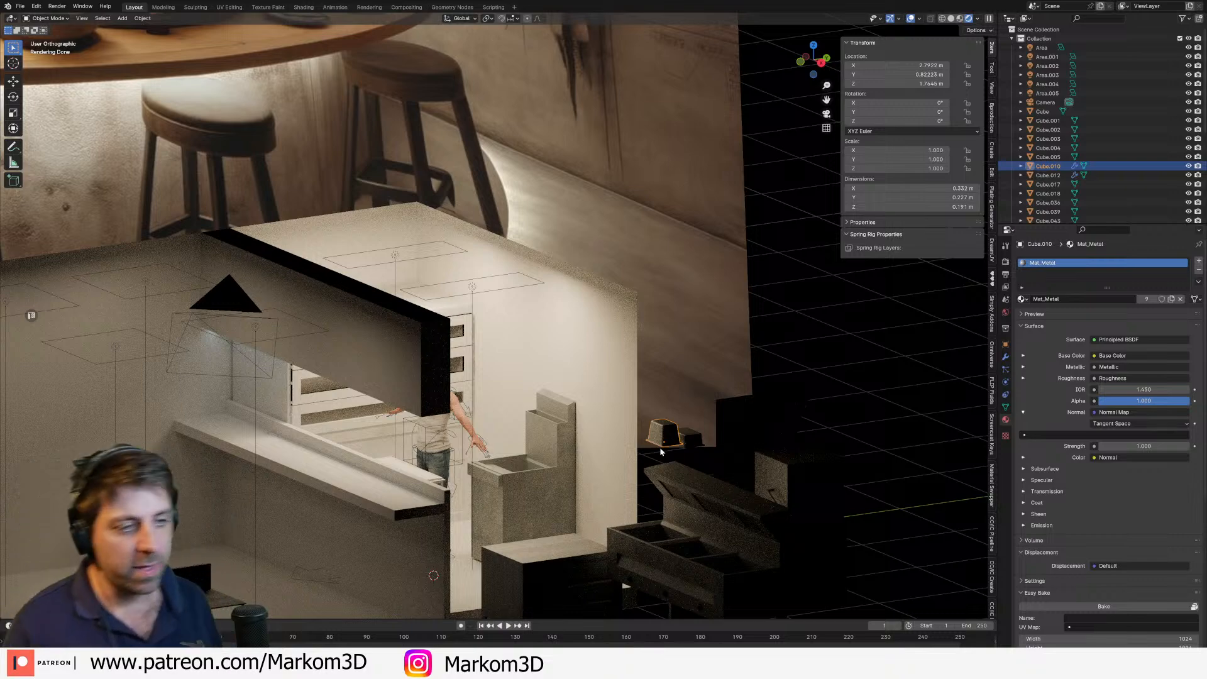
key(KP_7)
shift+middle_drag(619, 318, 690, 329)
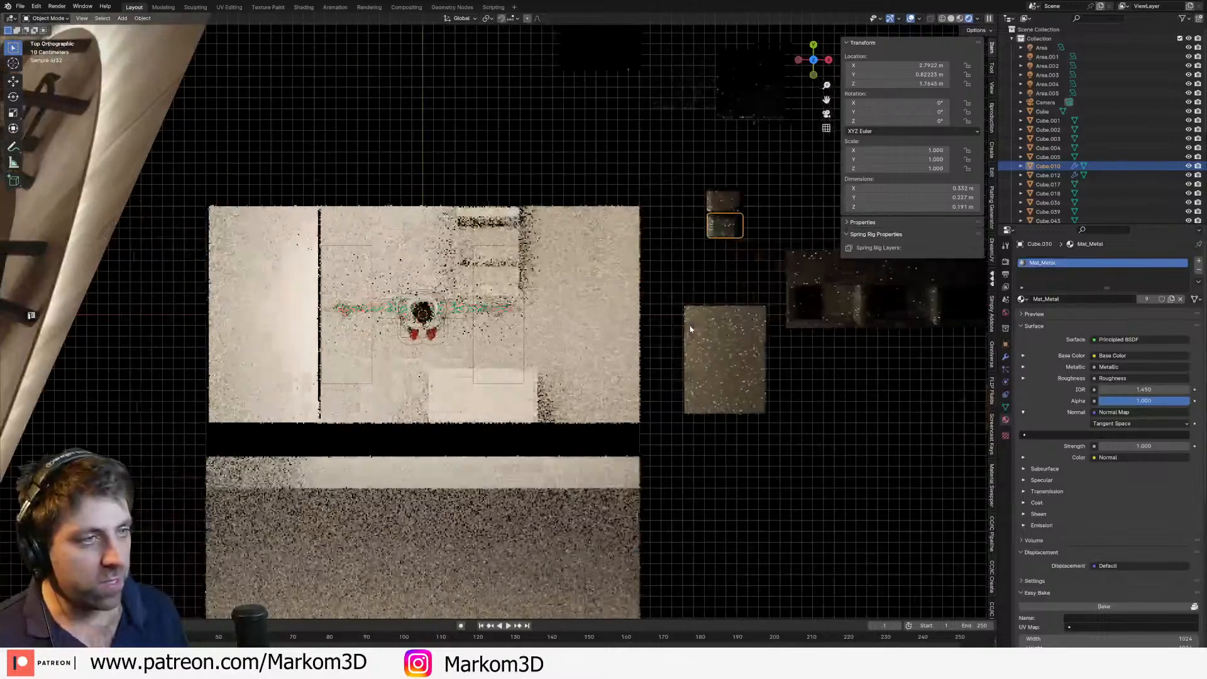
key(g)
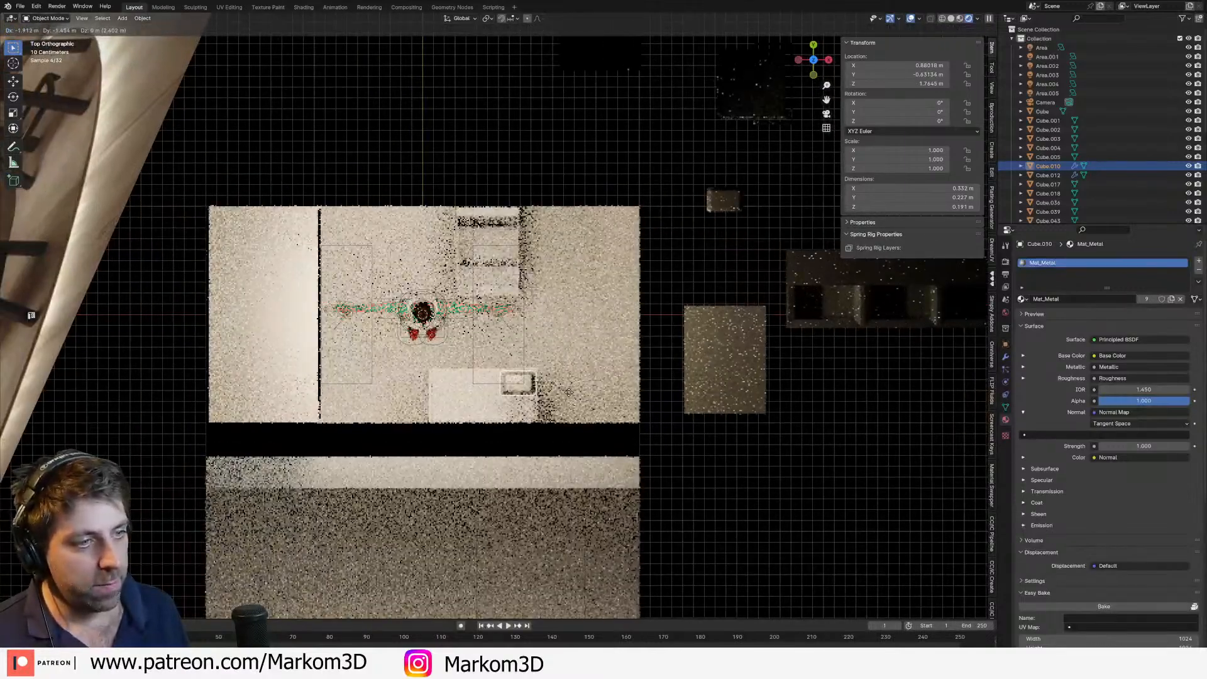
click(754, 242)
middle_drag(704, 314, 594, 229)
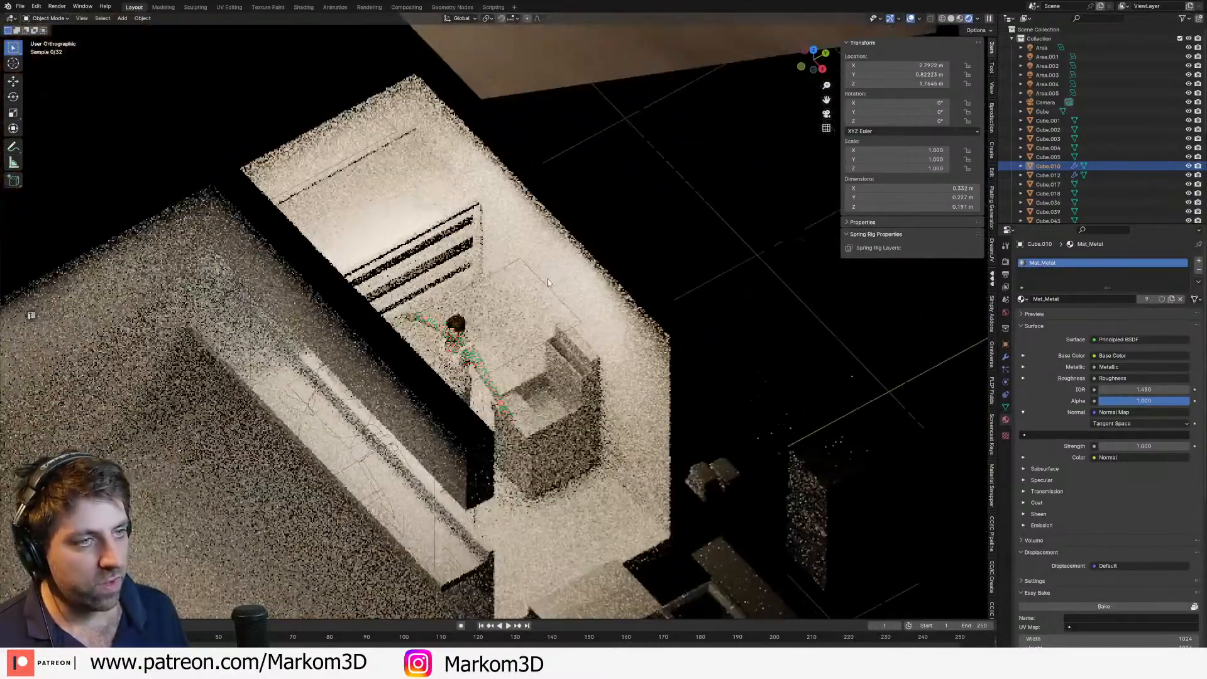
scroll(532, 328, up, 5)
middle_drag(532, 327, 602, 488)
click(602, 488)
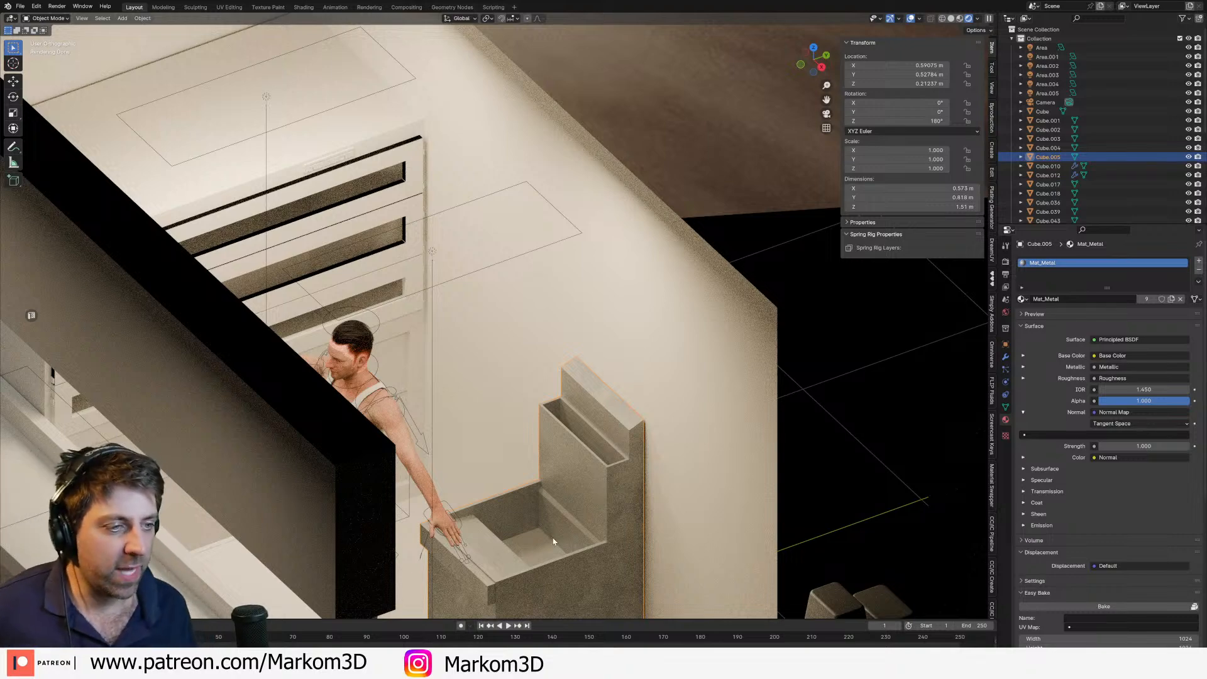
Step: In the top view, add a cube at the chef figure's position and scale its mesh to about half size
key(KP_7)
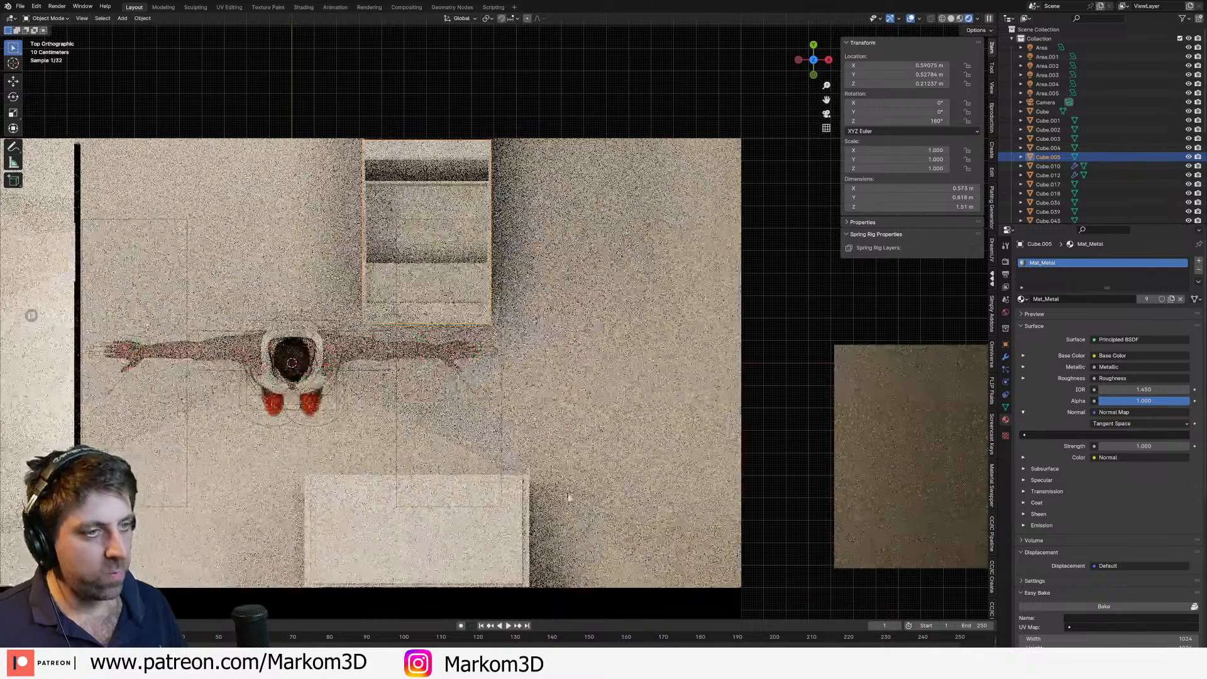
scroll(475, 407, down, 3)
shift+middle_drag(448, 481, 469, 433)
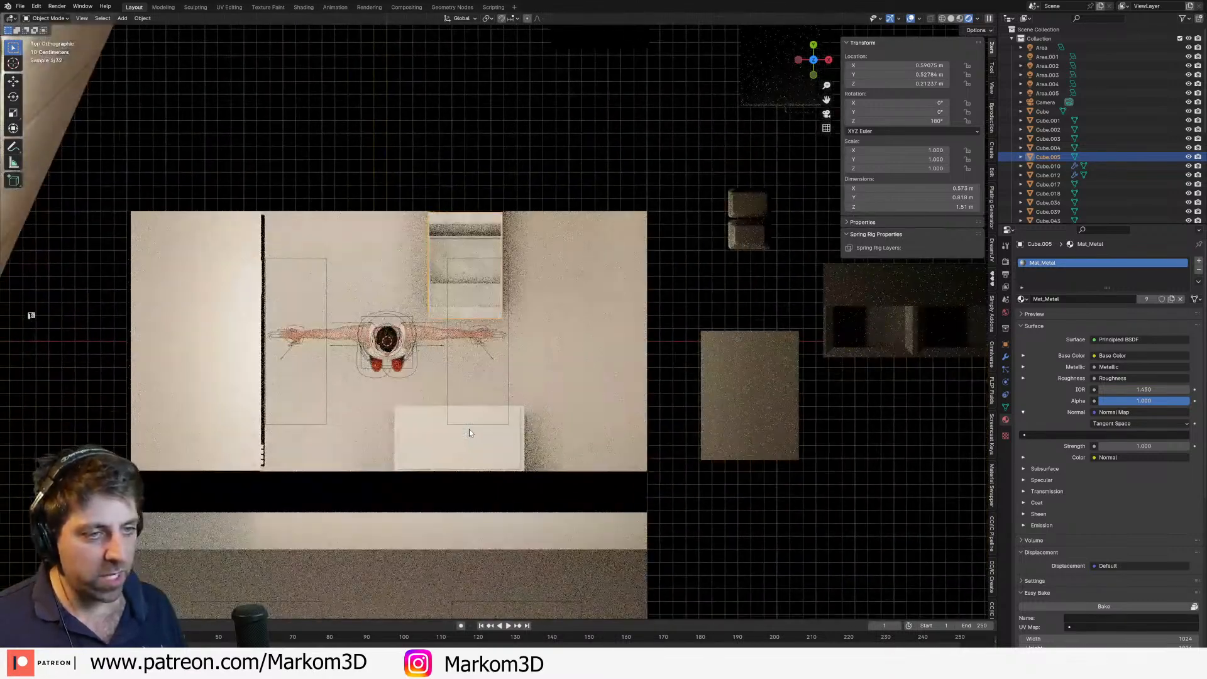
key(shift+s)
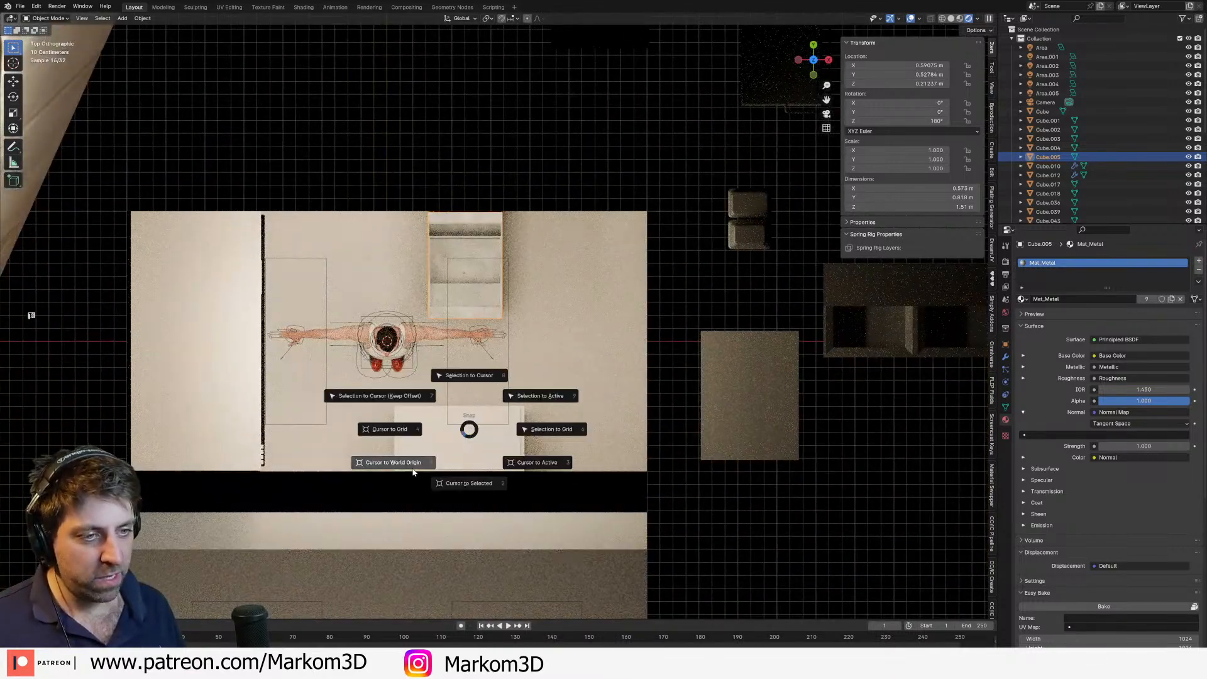
key(Escape)
key(shift+a)
mouse_move(386, 360)
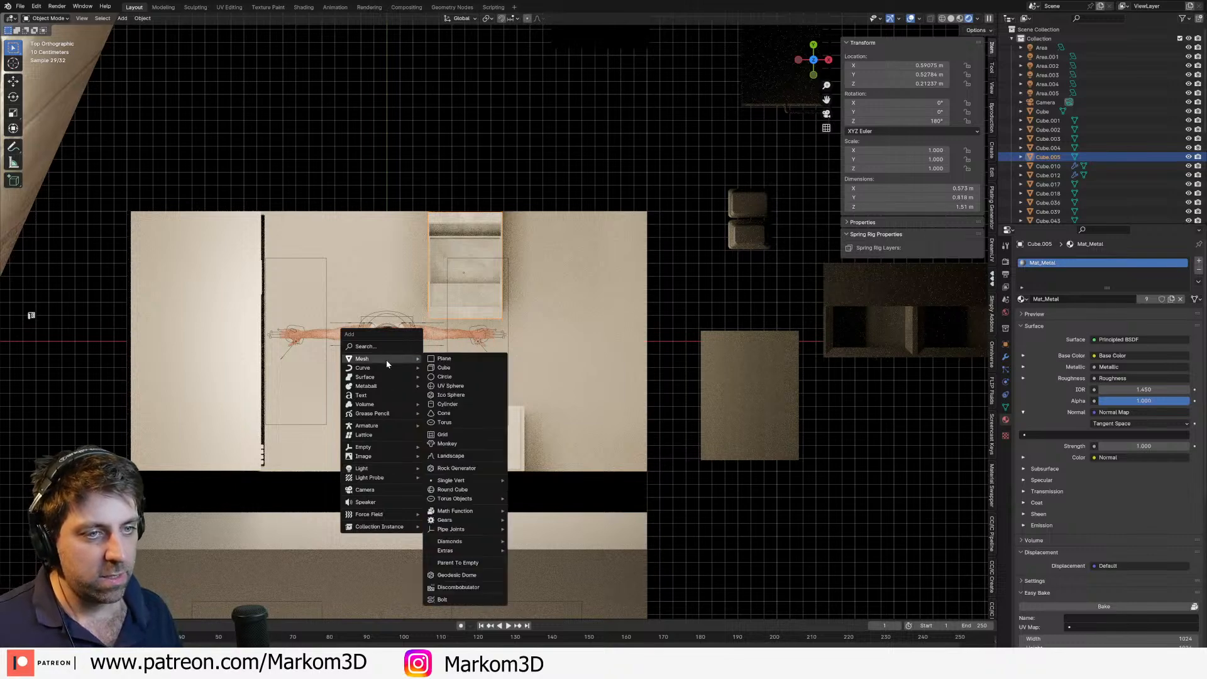
click(443, 368)
key(Tab)
key(s)
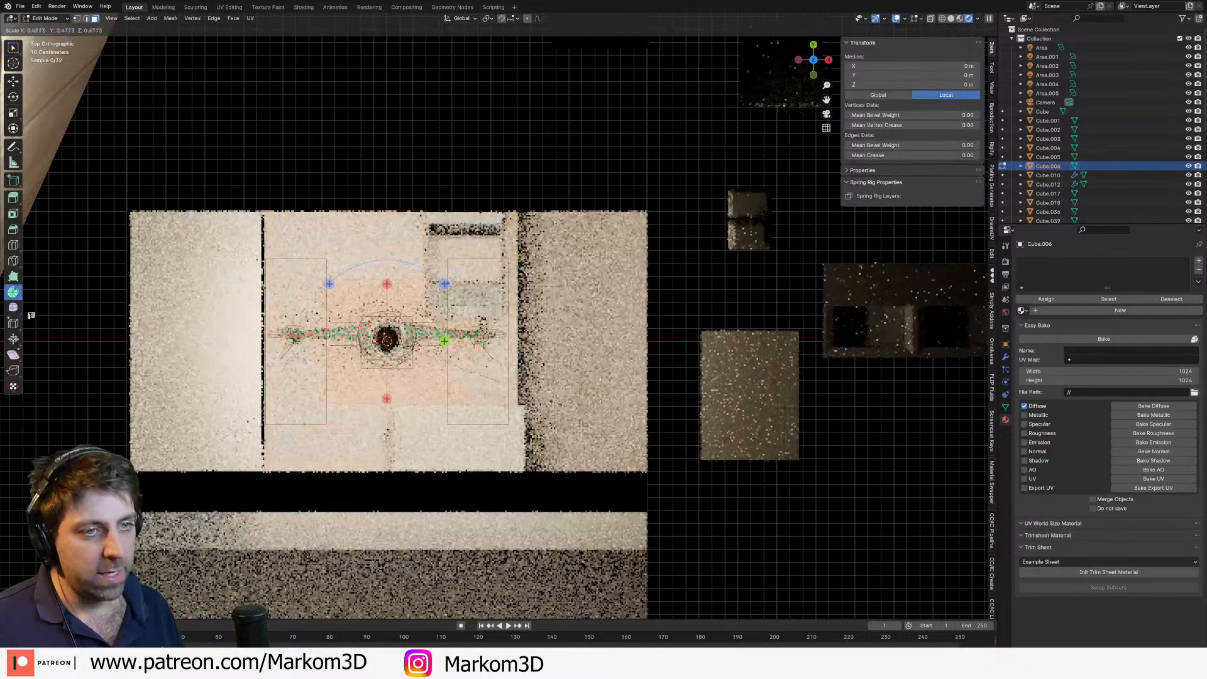
click(535, 383)
Step: Raise the cube's mesh to about 2.06 m on Z and shrink it to a small box above the figure's head
middle_drag(811, 209, 604, 330)
key(g)
key(z)
click(625, 236)
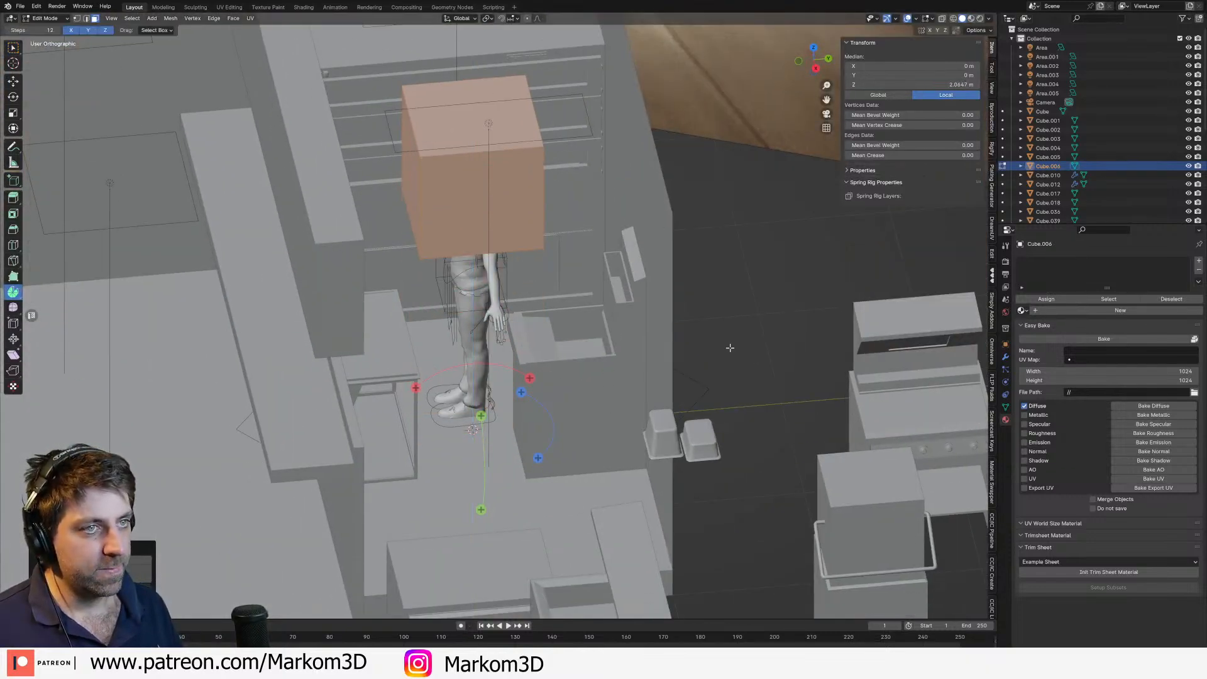
key(s)
click(523, 233)
key(s)
click(511, 246)
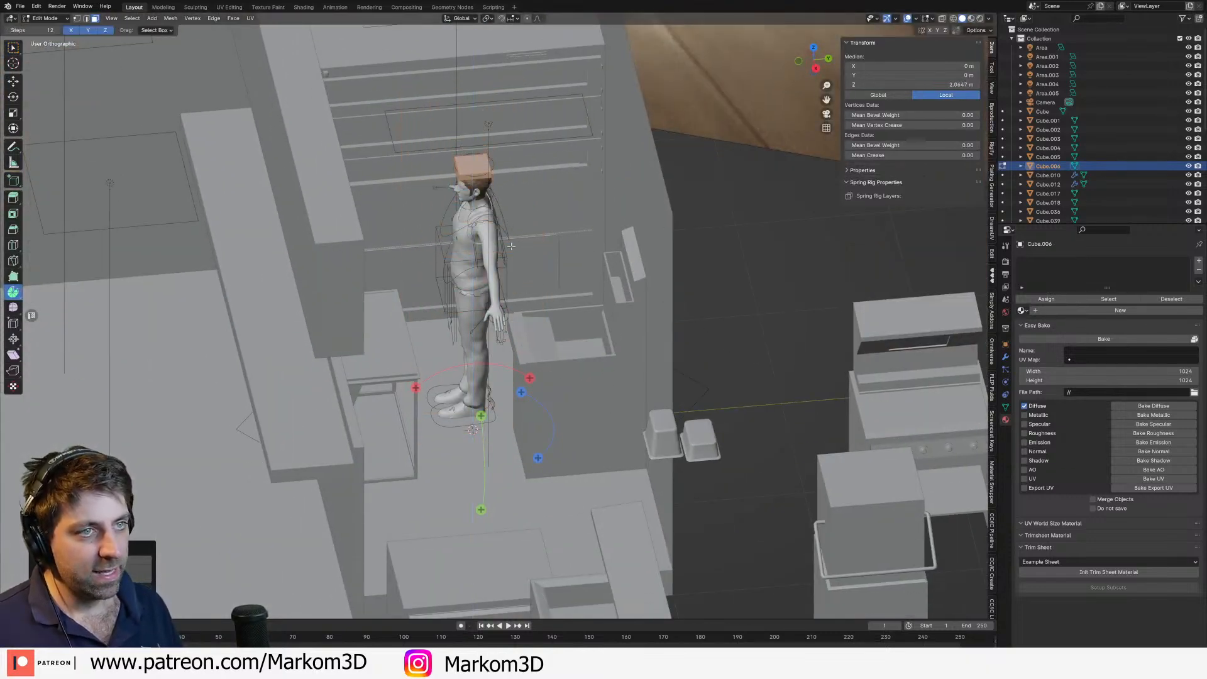
Step: Widen the small box along X and Y so it forms a flat slab over the figure's head
key(s)
key(x)
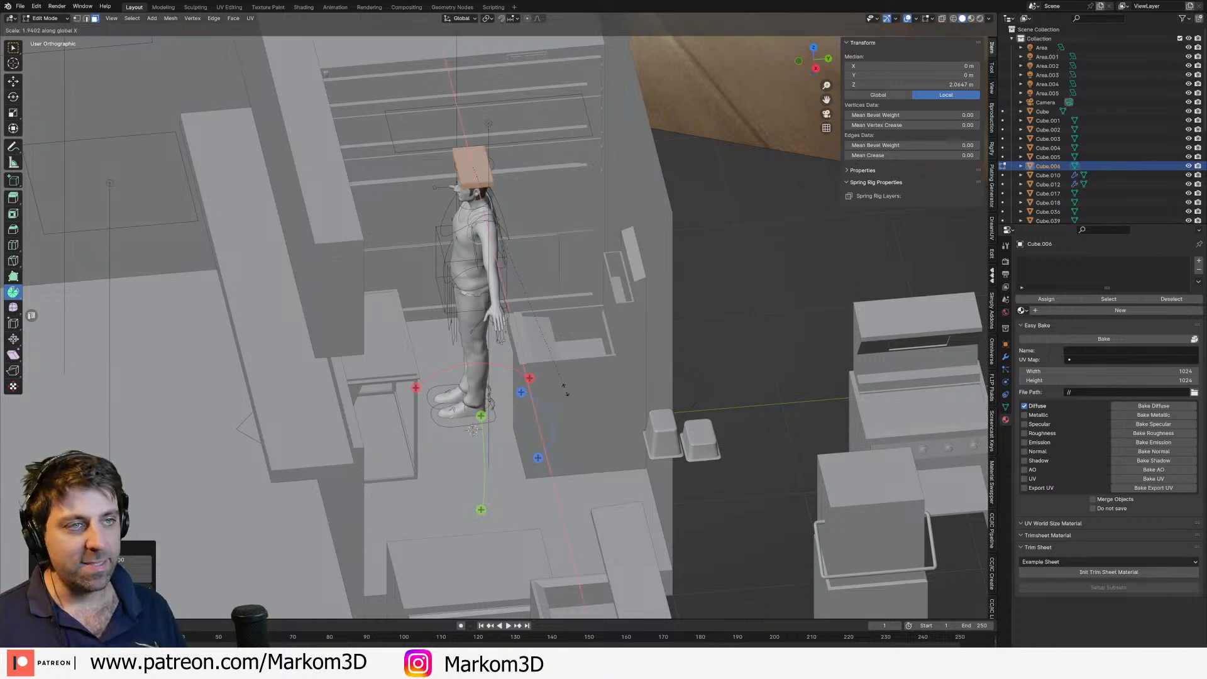
click(564, 366)
key(s)
key(y)
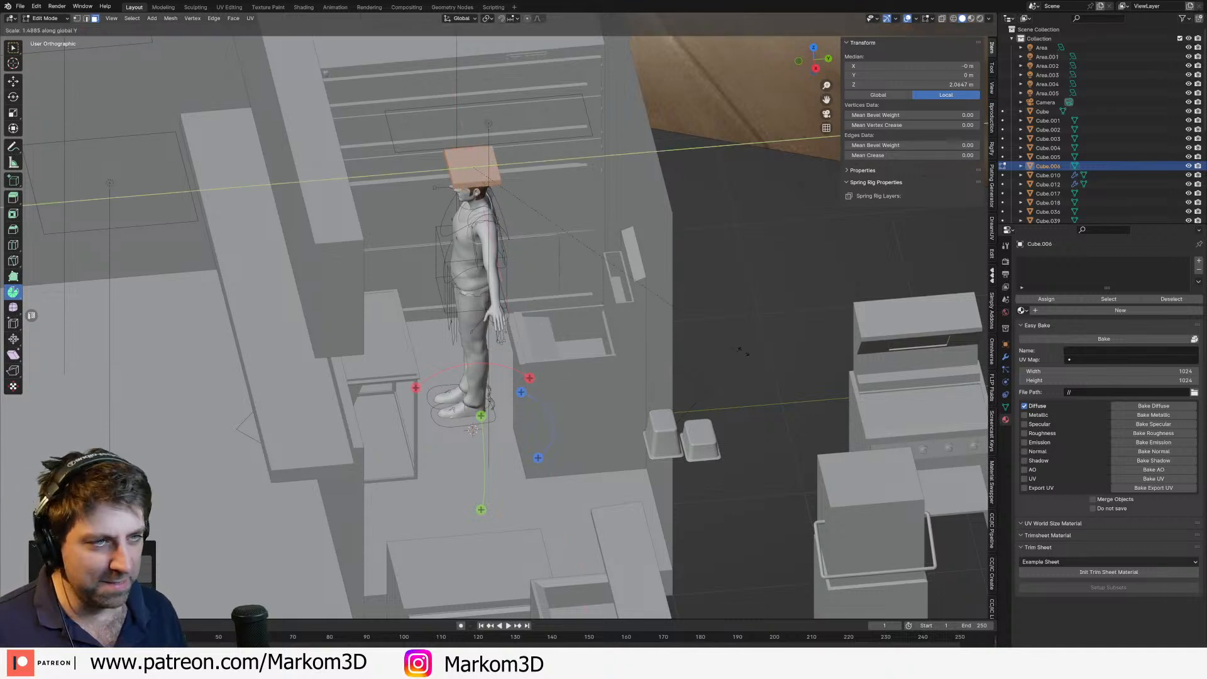
click(743, 353)
Step: Move the slab's end face along X to about 3.12 m, extending the slab past the kitchen wall, and view it from above
middle_drag(513, 264, 500, 255)
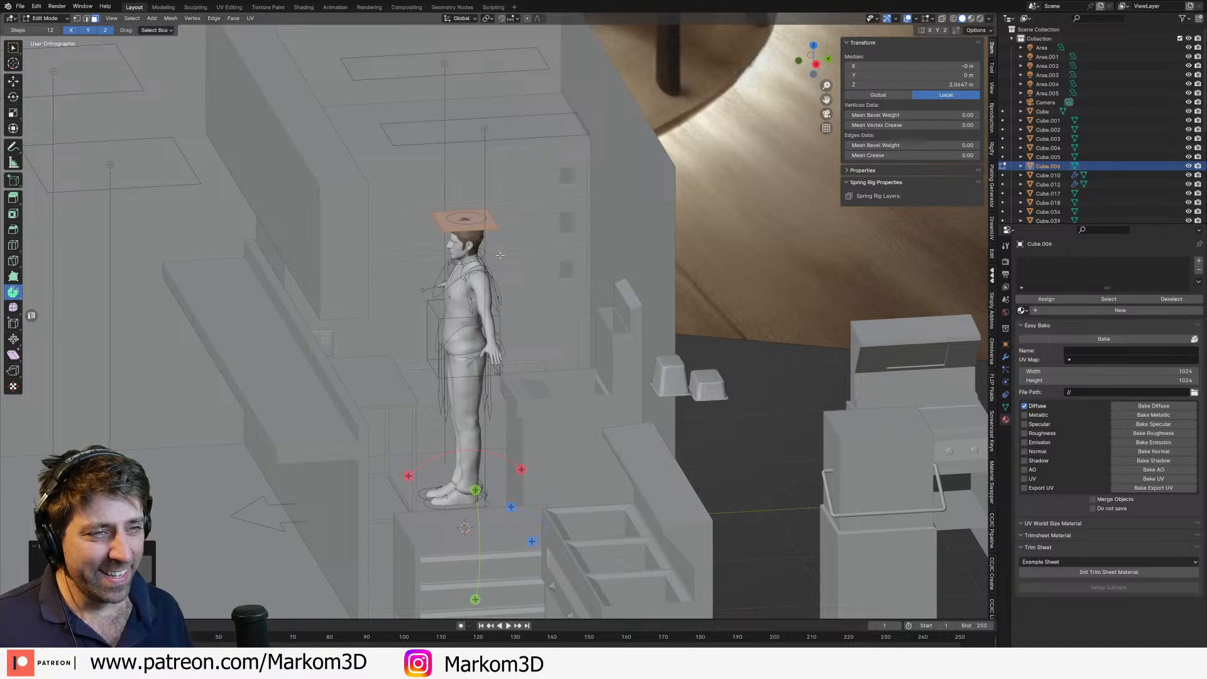
key(g)
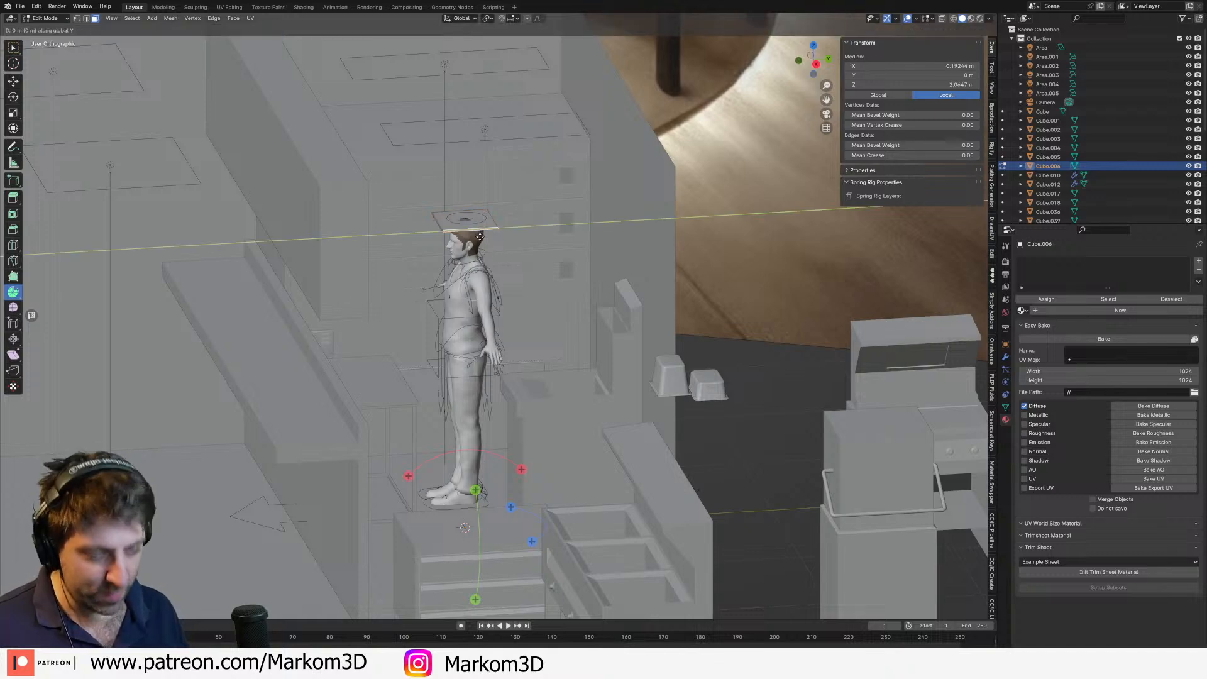
key(x)
click(526, 347)
middle_drag(527, 346, 583, 390)
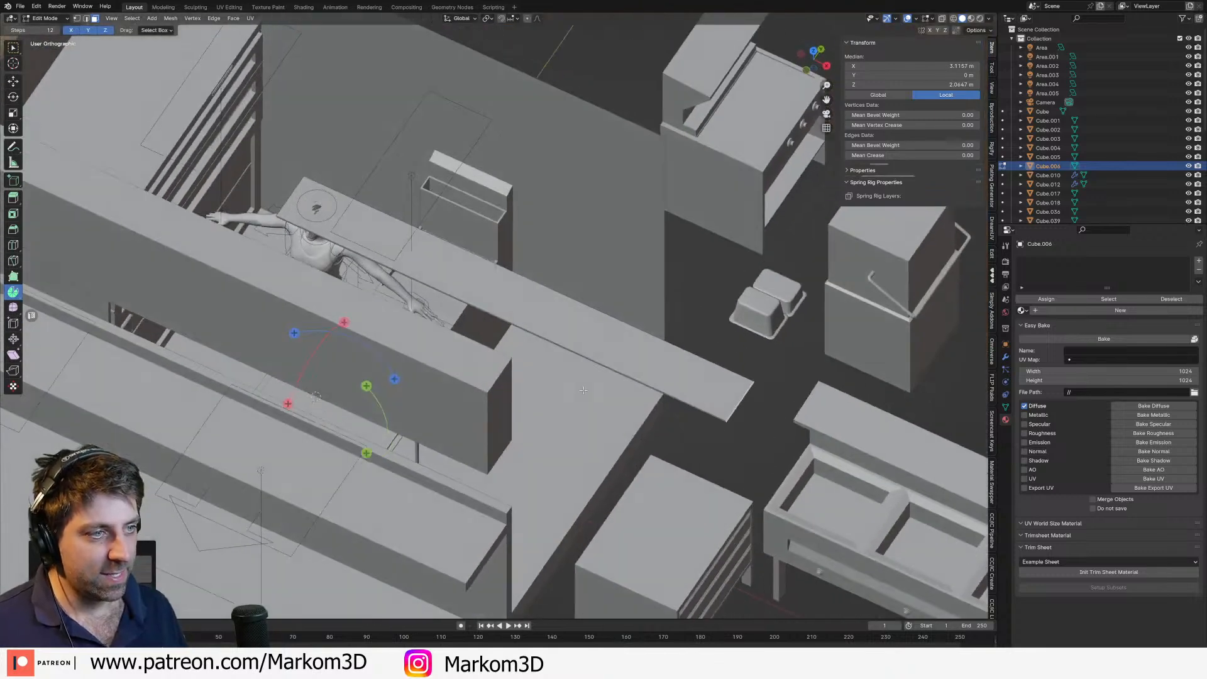
key(KP_7)
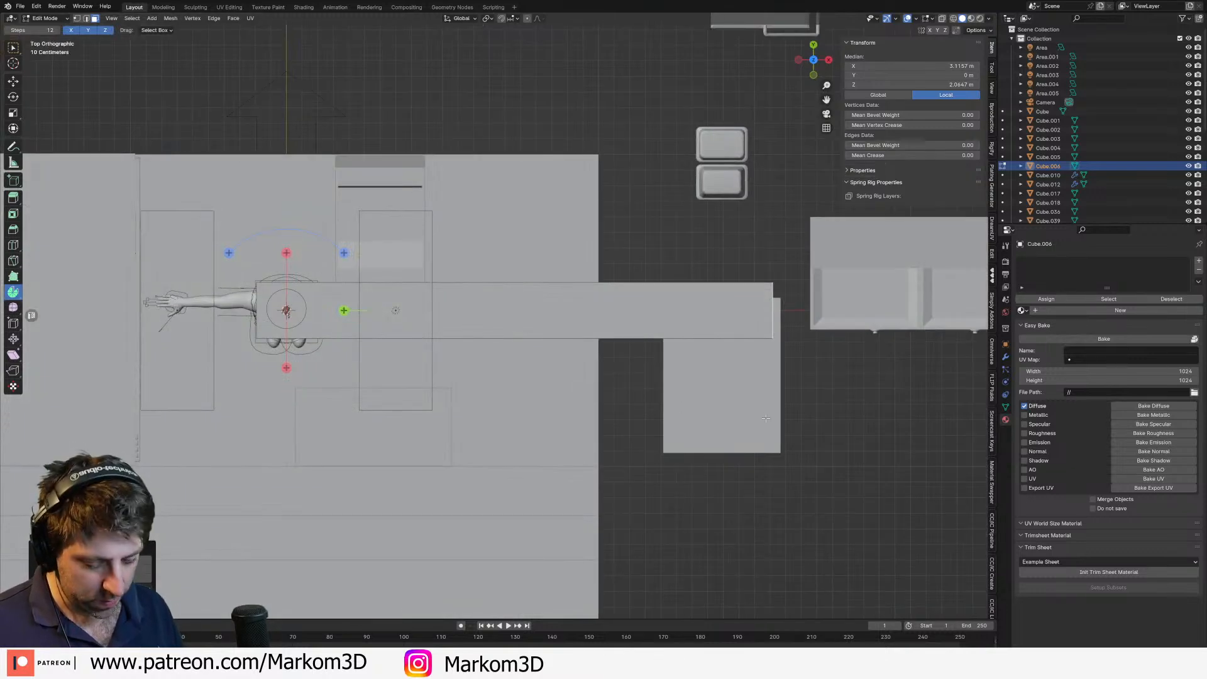
Step: Shorten the long shelf board along X by pulling its end face inward, to a length of about 2.04 m
key(g)
key(x)
click(564, 412)
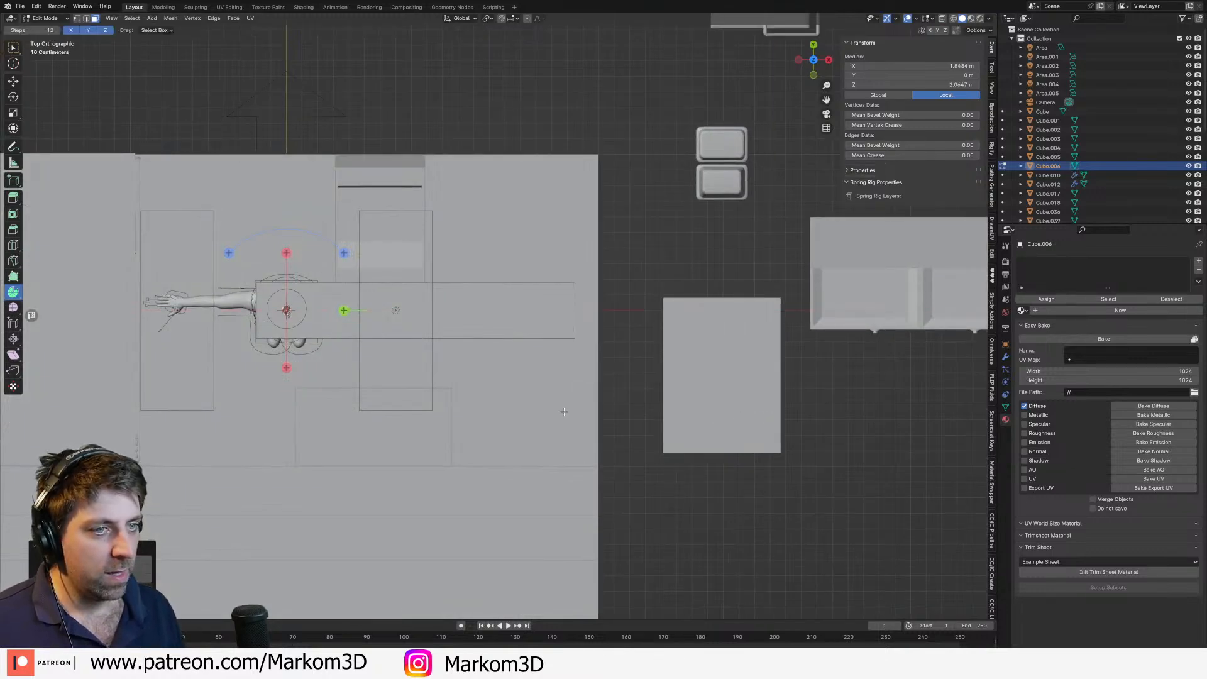
Step: Move the shelf board along Y against the back wall and raise it along Z
middle_drag(564, 412, 510, 384)
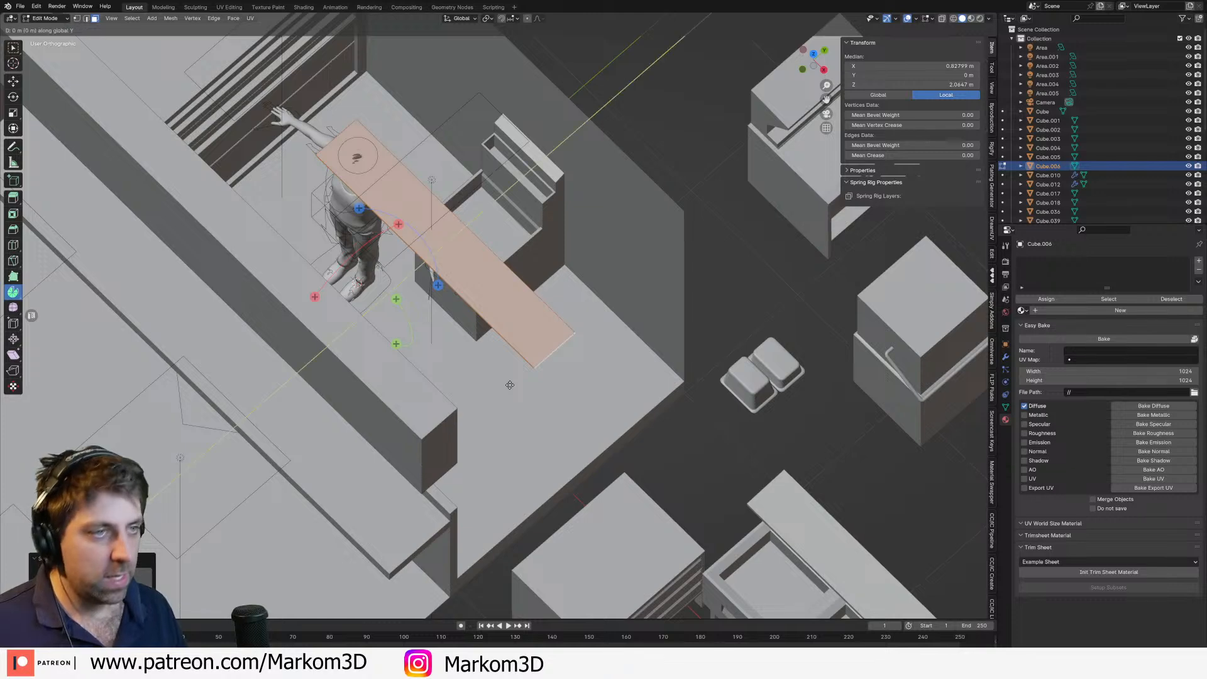
key(g)
key(y)
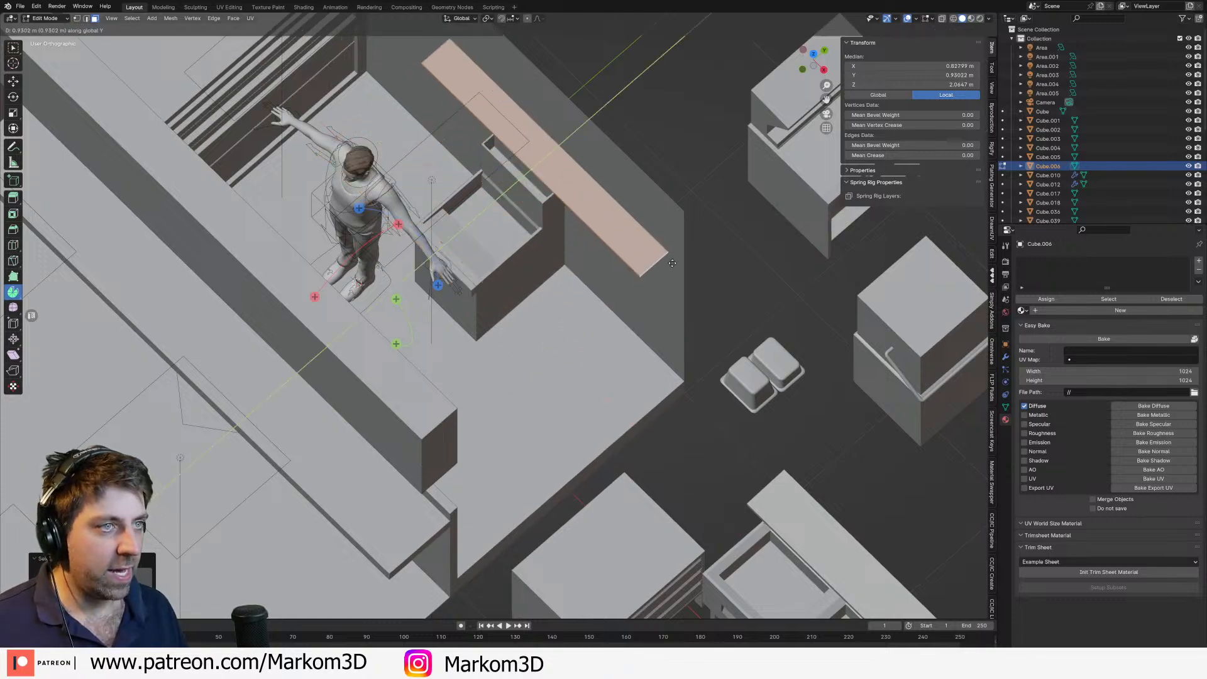
click(750, 160)
middle_drag(750, 159, 597, 381)
key(g)
key(z)
click(617, 302)
scroll(579, 362, down, 2)
key(Tab)
scroll(564, 312, up, 2)
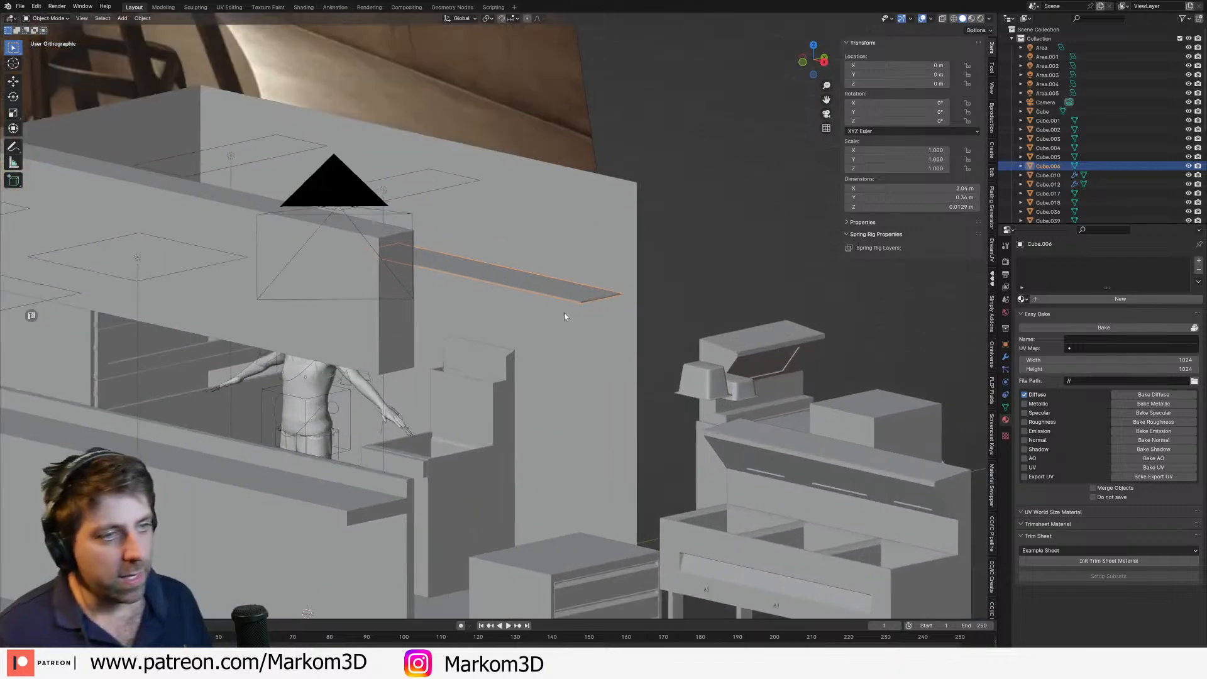
Step: Open the metal-framed table that carries the triangular corner bracket for mesh editing
key(Tab)
middle_drag(564, 312, 591, 292)
scroll(591, 293, up, 4)
middle_drag(522, 352, 466, 326)
scroll(342, 478, down, 4)
key(Tab)
shift+middle_drag(337, 478, 462, 423)
click(382, 416)
key(Tab)
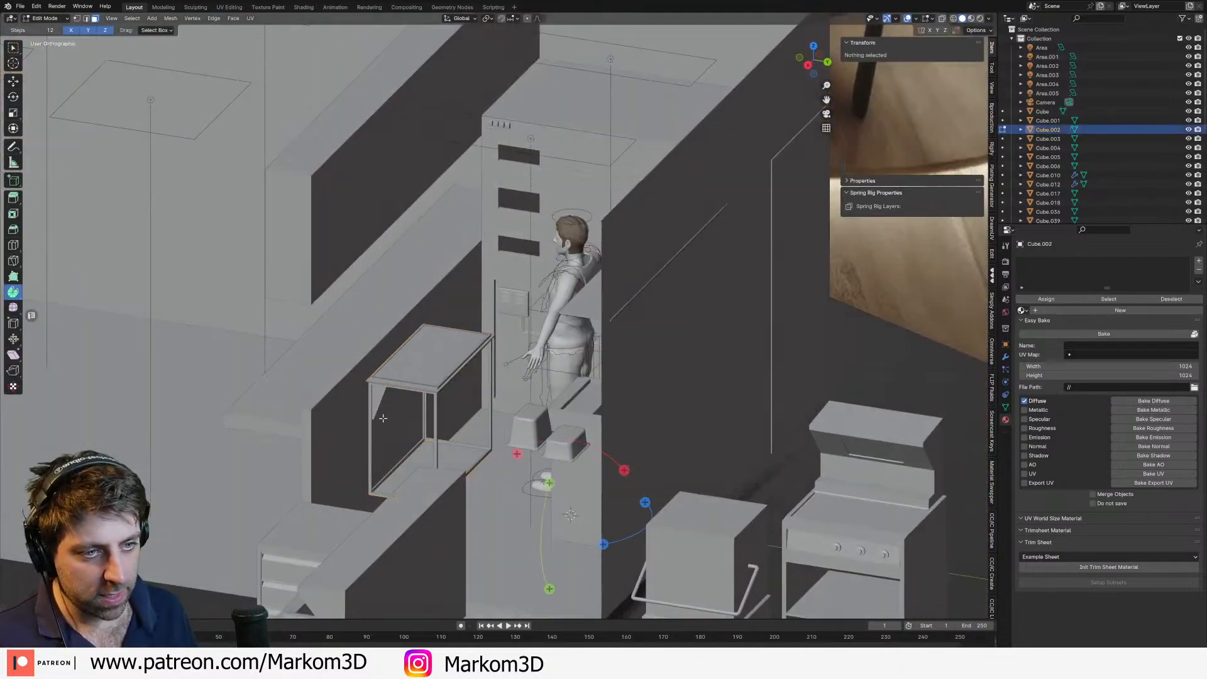
key(Tab)
click(379, 395)
key(Tab)
Step: Select the table's corner bracket together with its hex bolts as complete linked geometry
scroll(381, 399, up, 5)
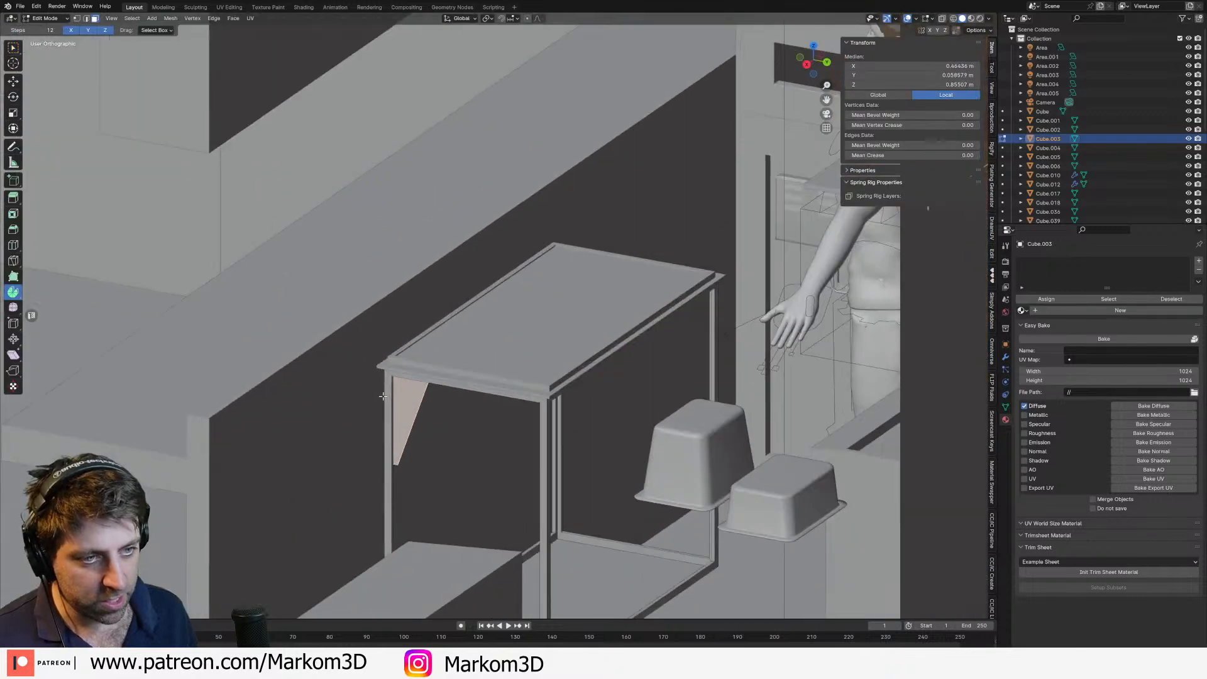
key(KP_3)
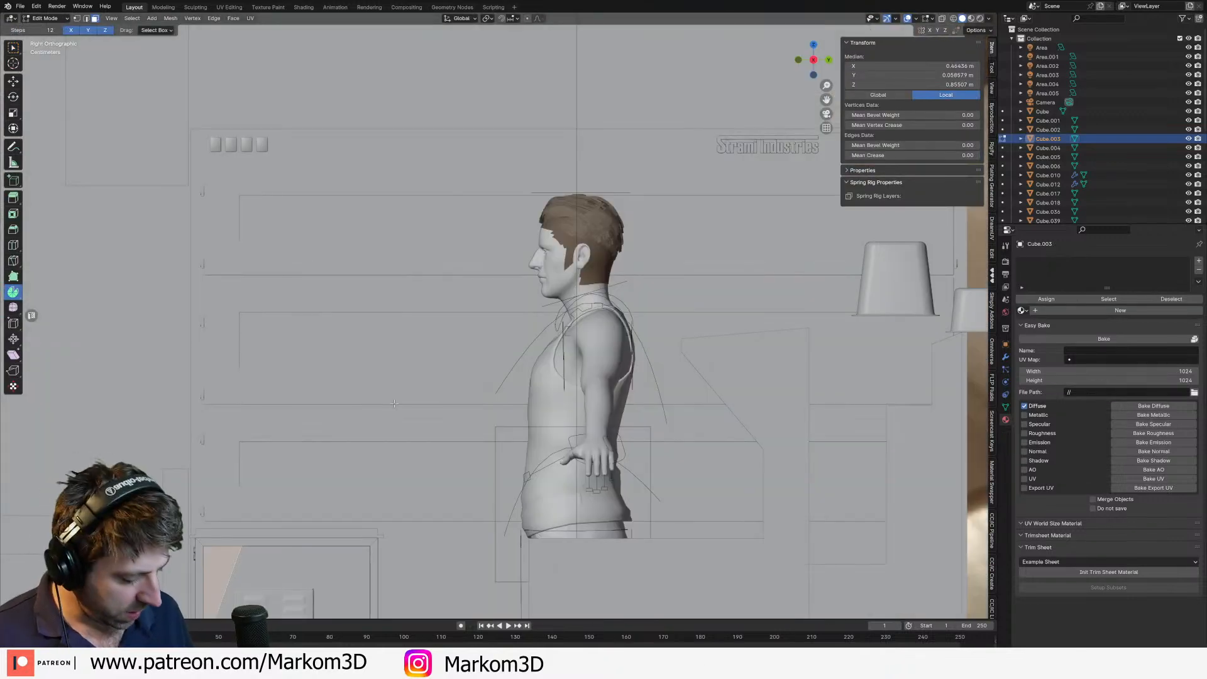
key(KP_Decimal)
middle_drag(395, 403, 445, 430)
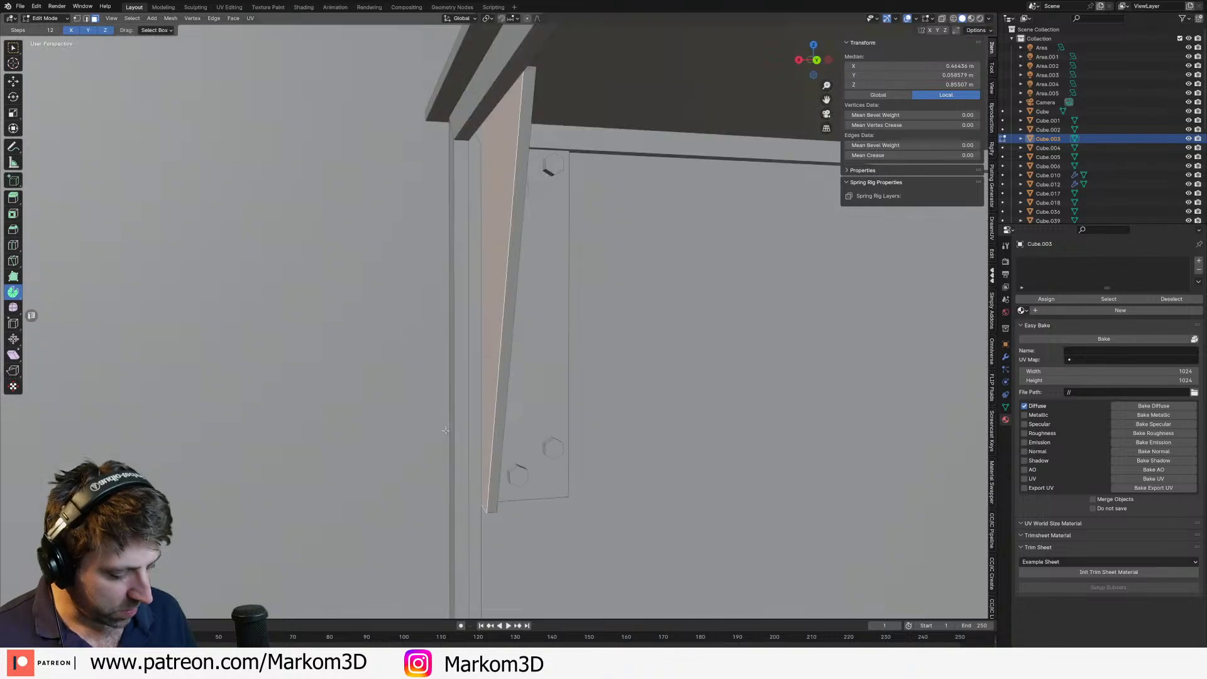
middle_drag(613, 391, 612, 208)
click(612, 152)
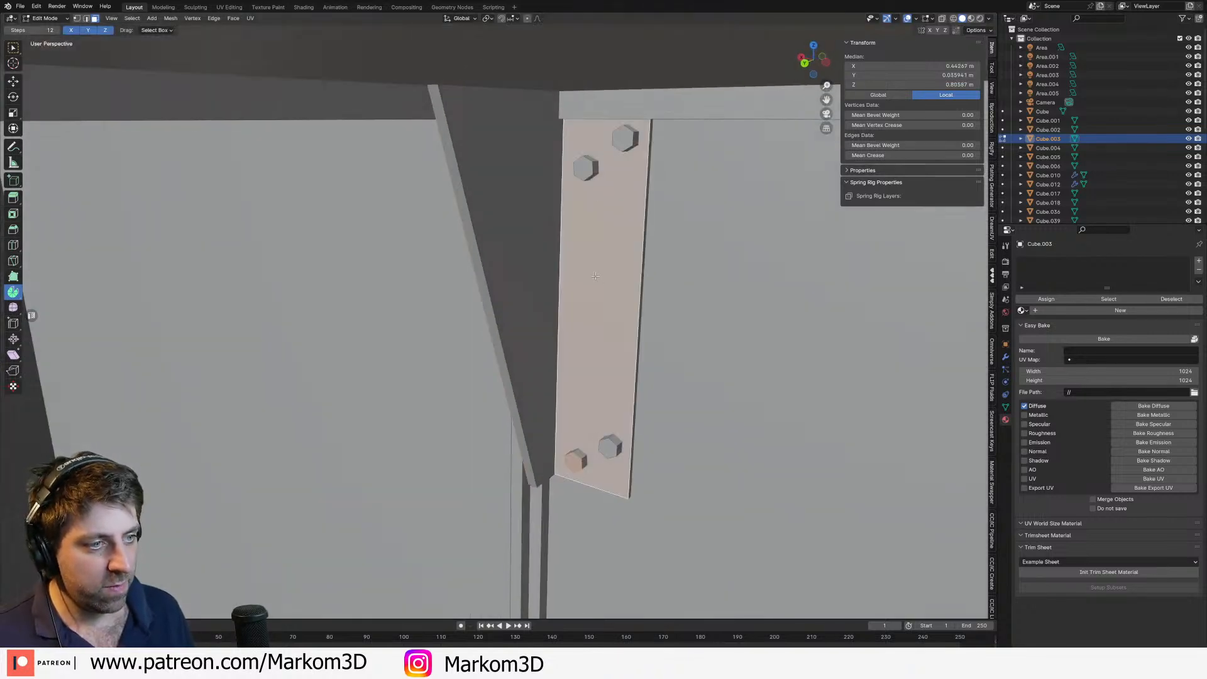
shift+click(623, 139)
shift+click(611, 440)
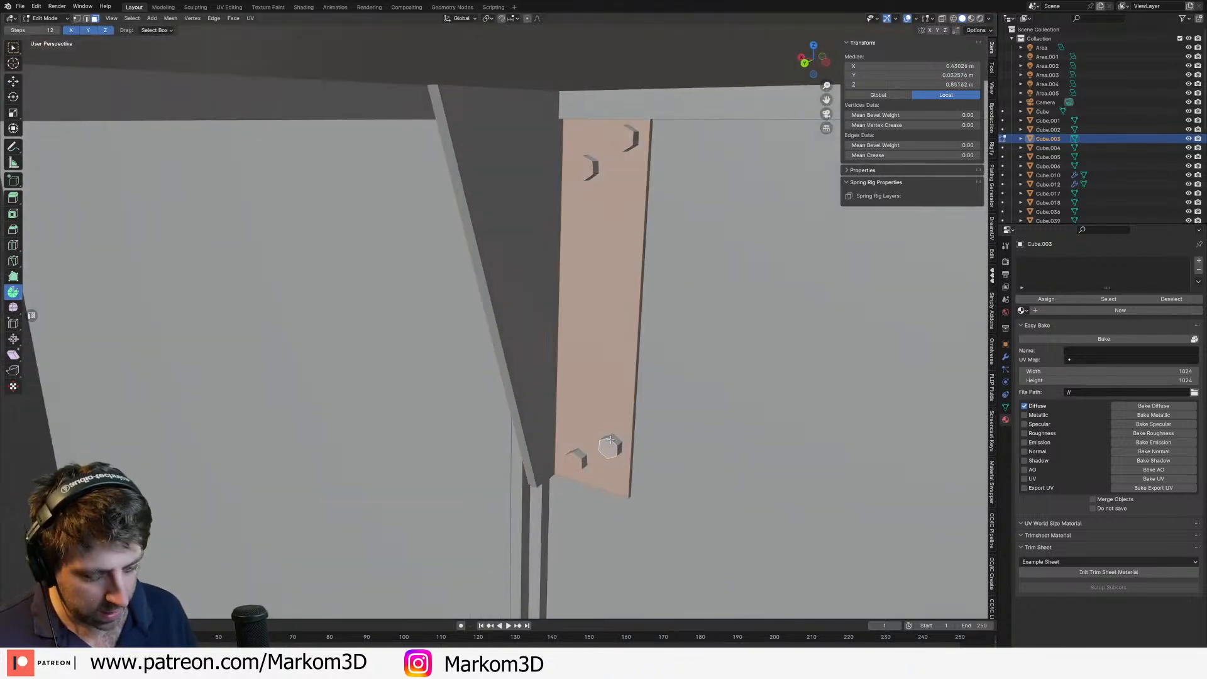
key(ctrl+l)
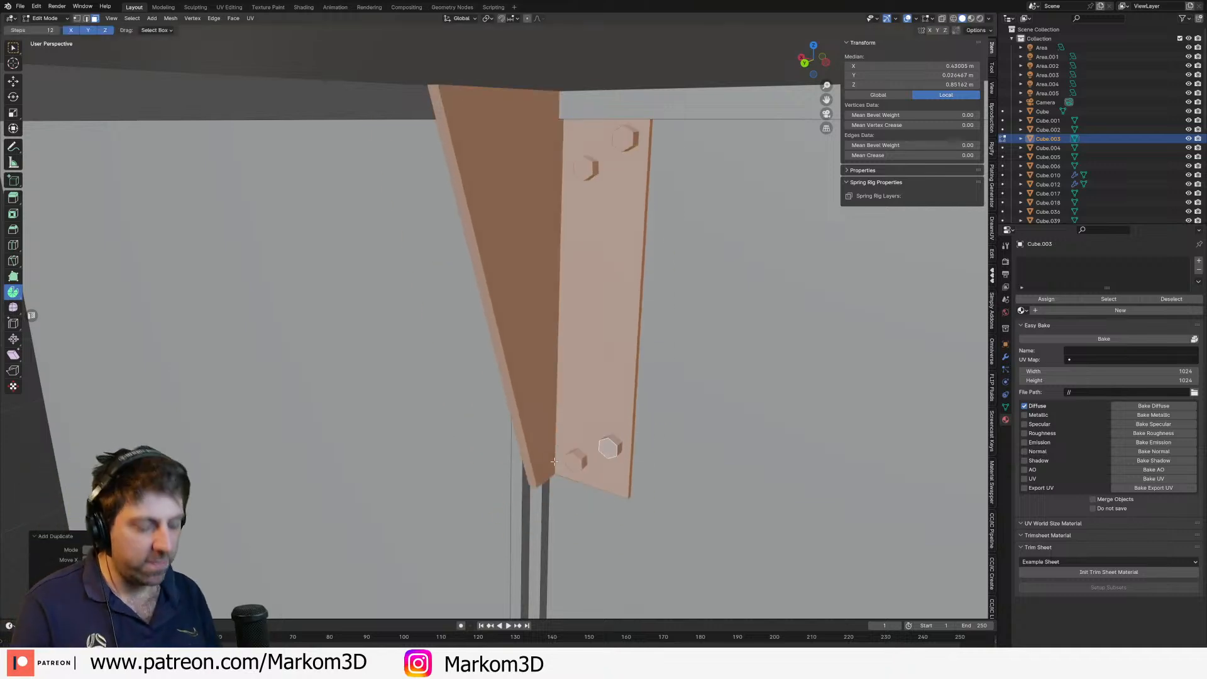
Step: Duplicate the selected bracket and bolts and separate the copy into its own object
key(p)
click(532, 469)
key(Tab)
Step: Select the separated bracket and raise it about 0.58 m along Z, above the table
click(576, 441)
scroll(575, 440, down, 3)
mouse_move(576, 441)
middle_down()
mouse_move(579, 474)
mouse_move(577, 445)
middle_up()
scroll(578, 473, up, 2)
click(565, 432)
key(g)
key(z)
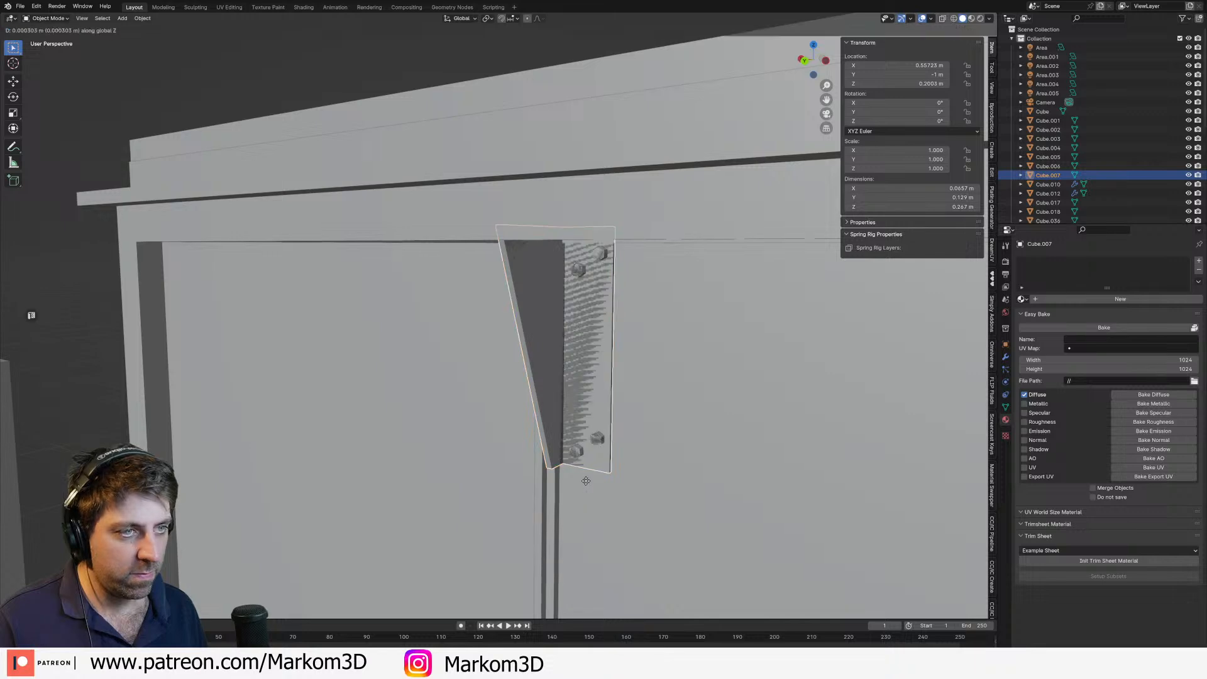
click(591, 92)
Step: Rotate the separated bracket 180° about the Z axis
scroll(590, 92, down, 4)
middle_drag(590, 92, 660, 324)
scroll(614, 180, down, 4)
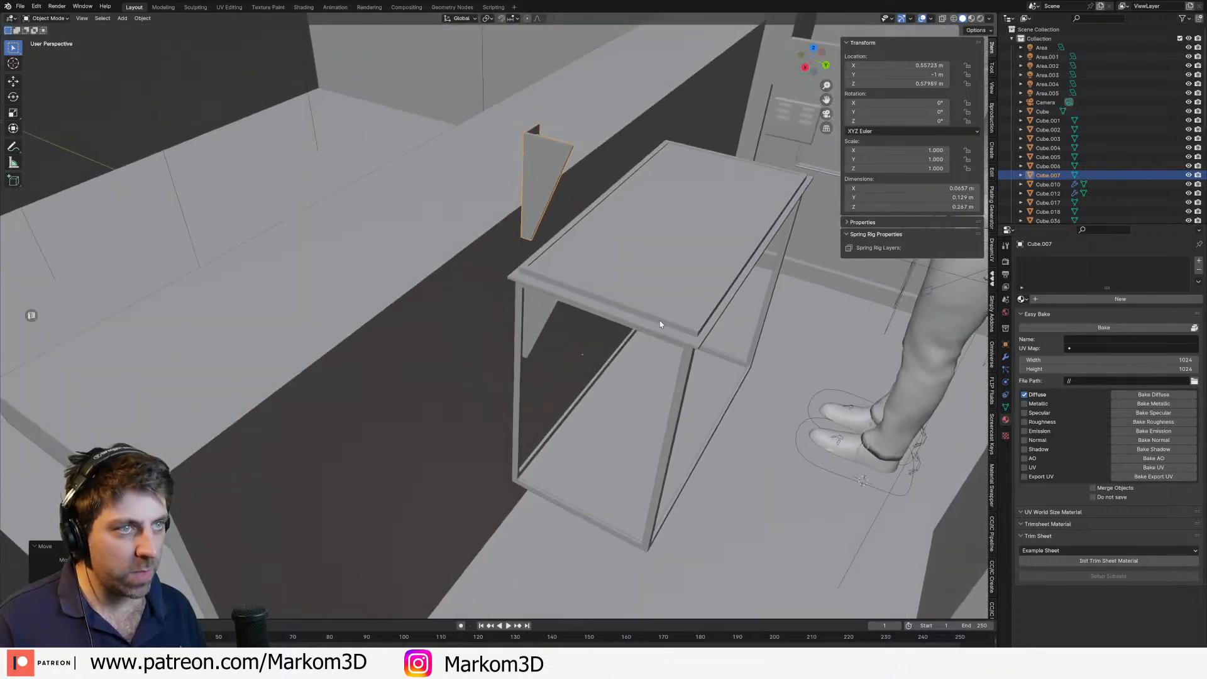
text(rz180)
key(Return)
Step: Move the bracket to the back wall beside the shelf in a top wireframe view and rotate it 90° about Y
key(KP_7)
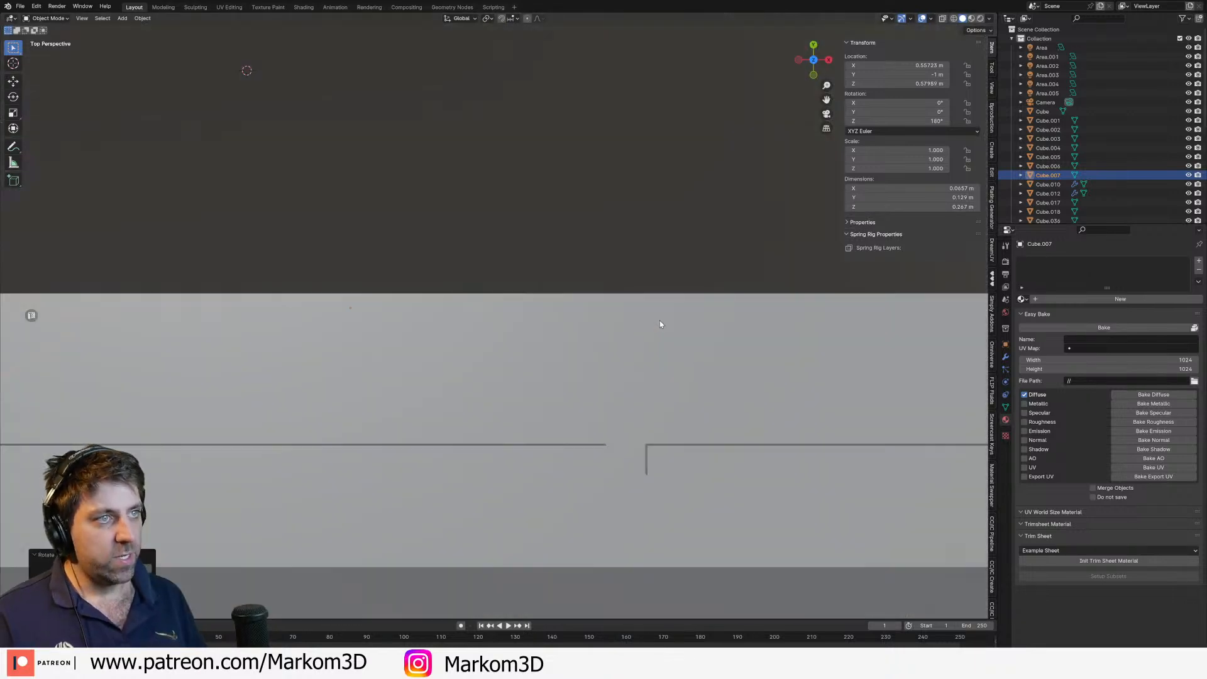
scroll(446, 240, down, 5)
key(shift+z)
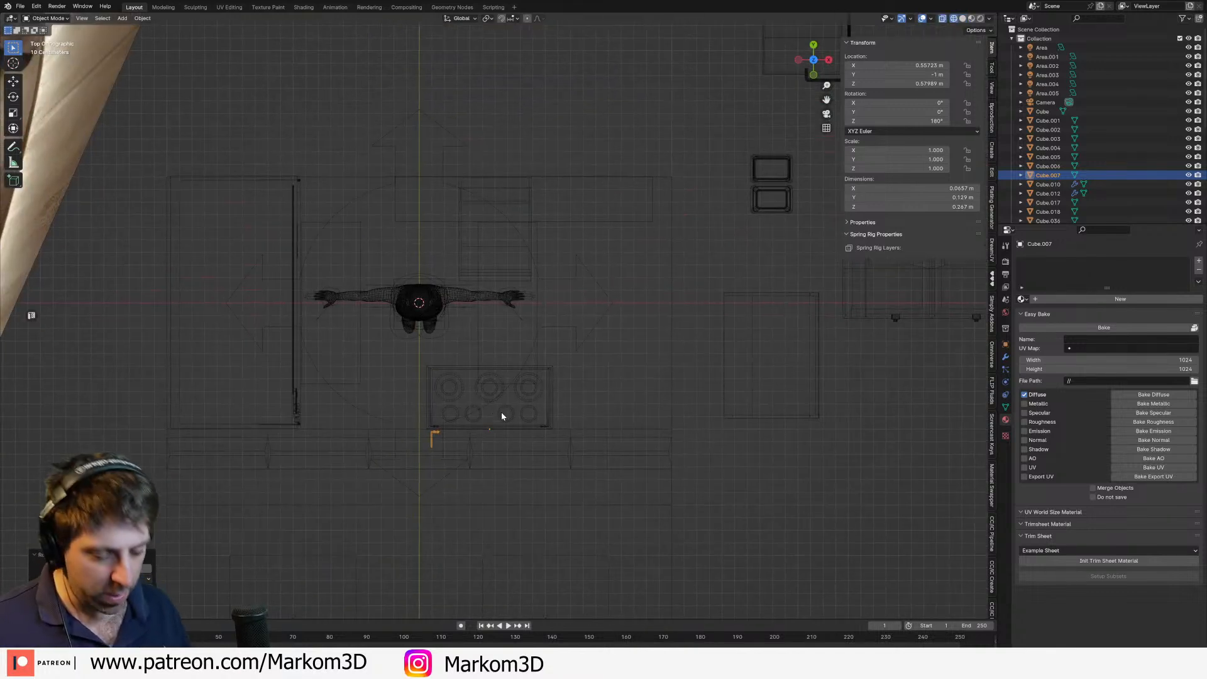
key(g)
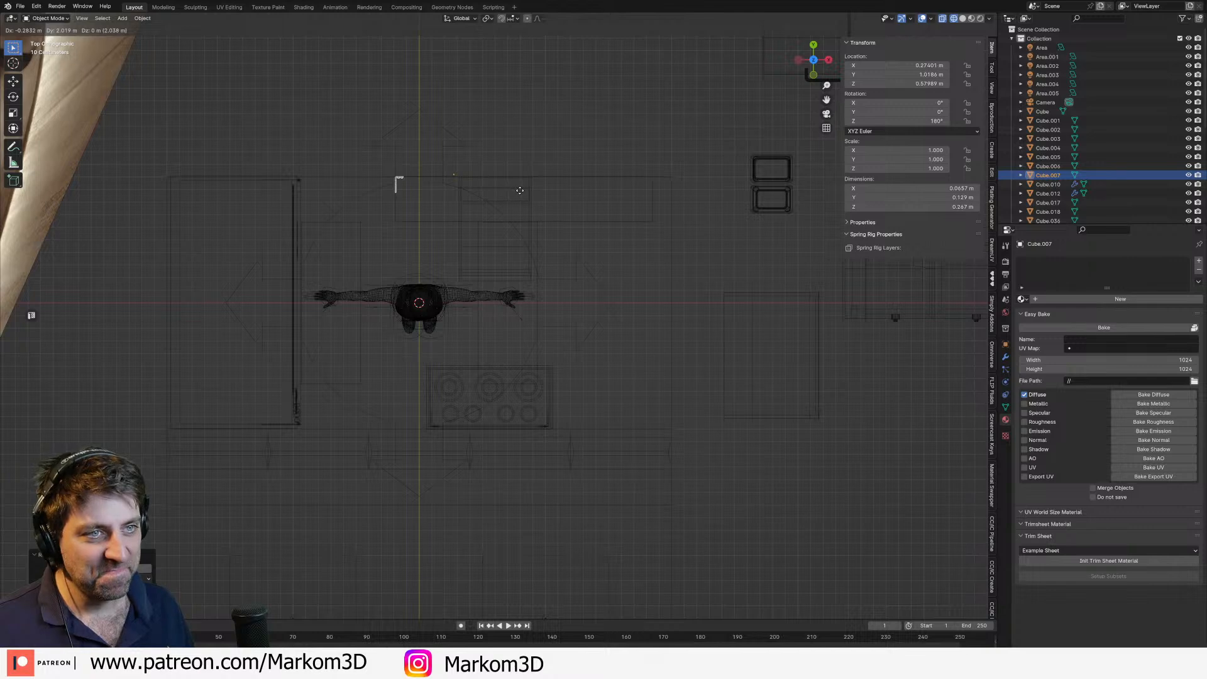
click(522, 195)
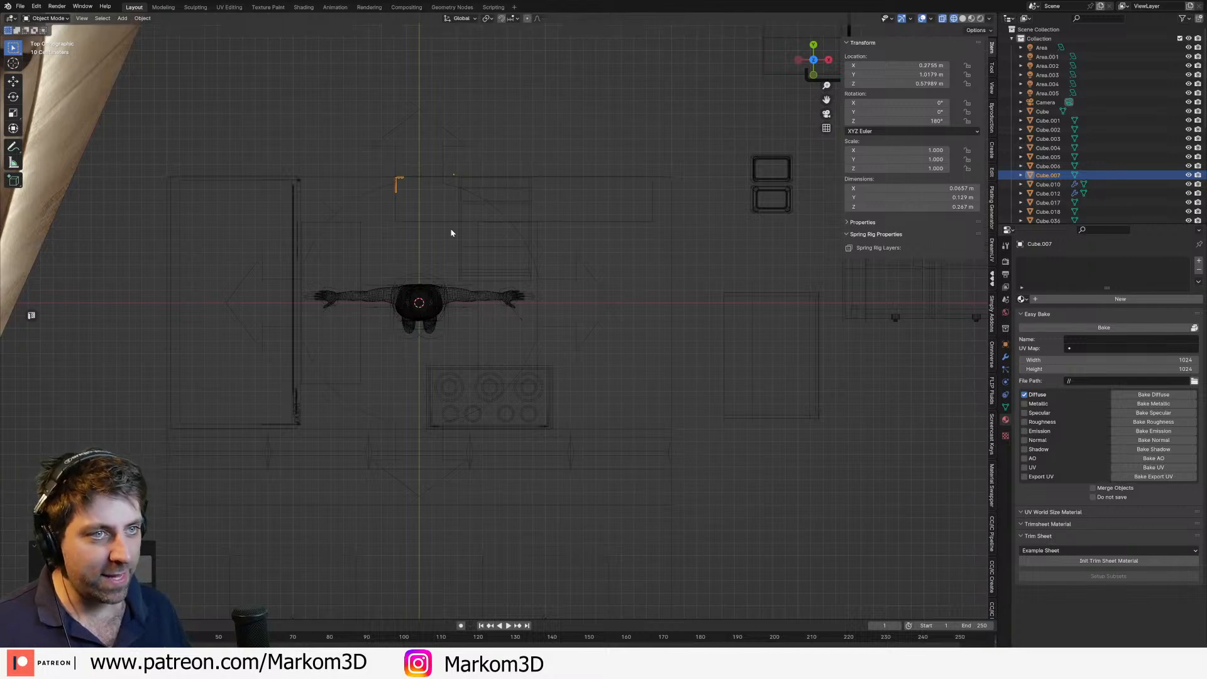
key(r)
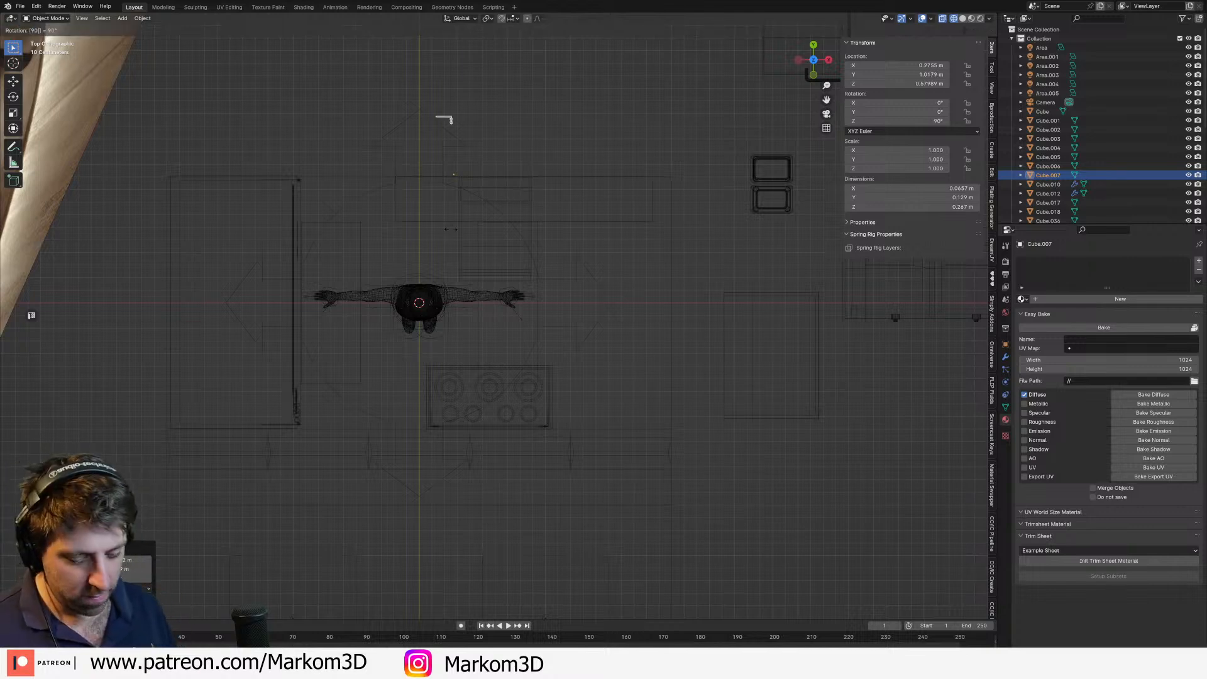
key(Return)
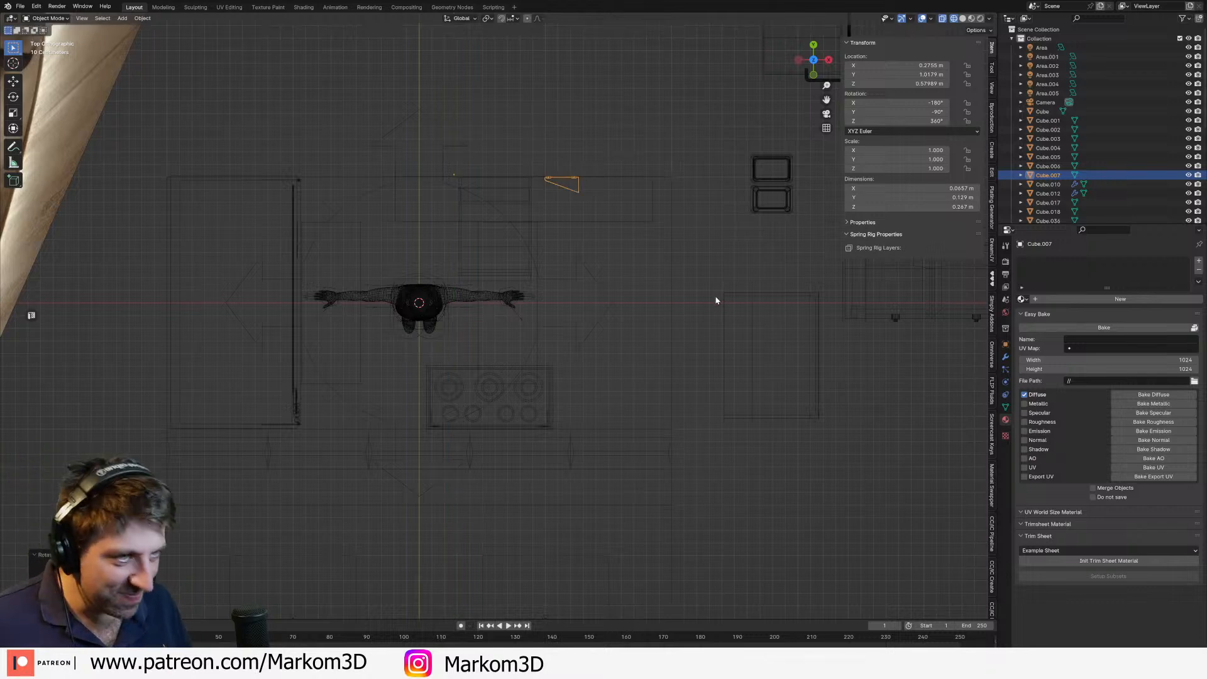
Step: Edit the bracket's mesh and select the corner vertices along its slanted edge
key(KP_Decimal)
key(Tab)
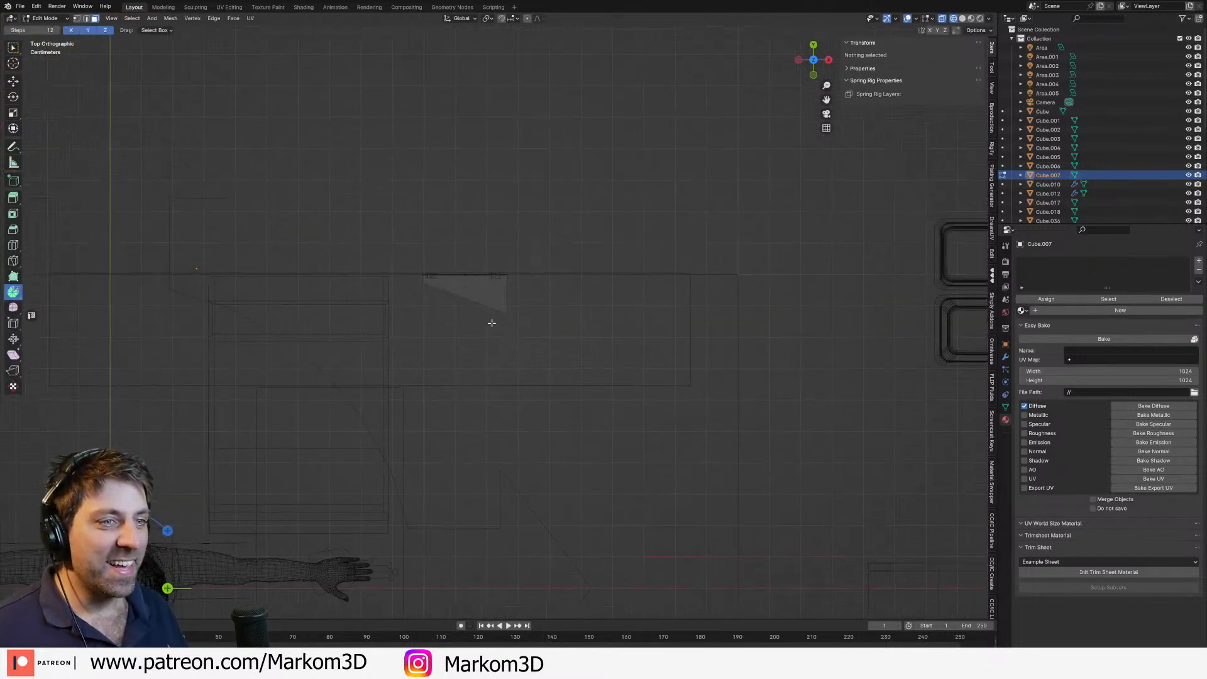
click(427, 286)
shift+middle_drag(448, 318, 455, 336)
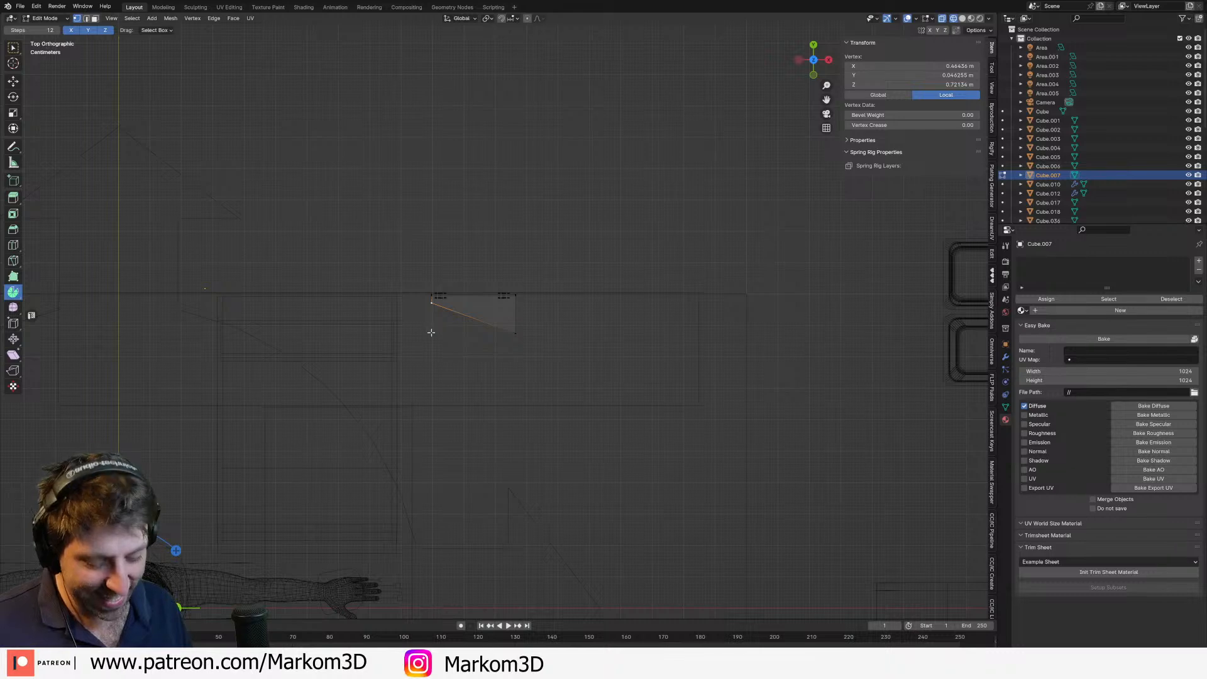
scroll(432, 328, up, 3)
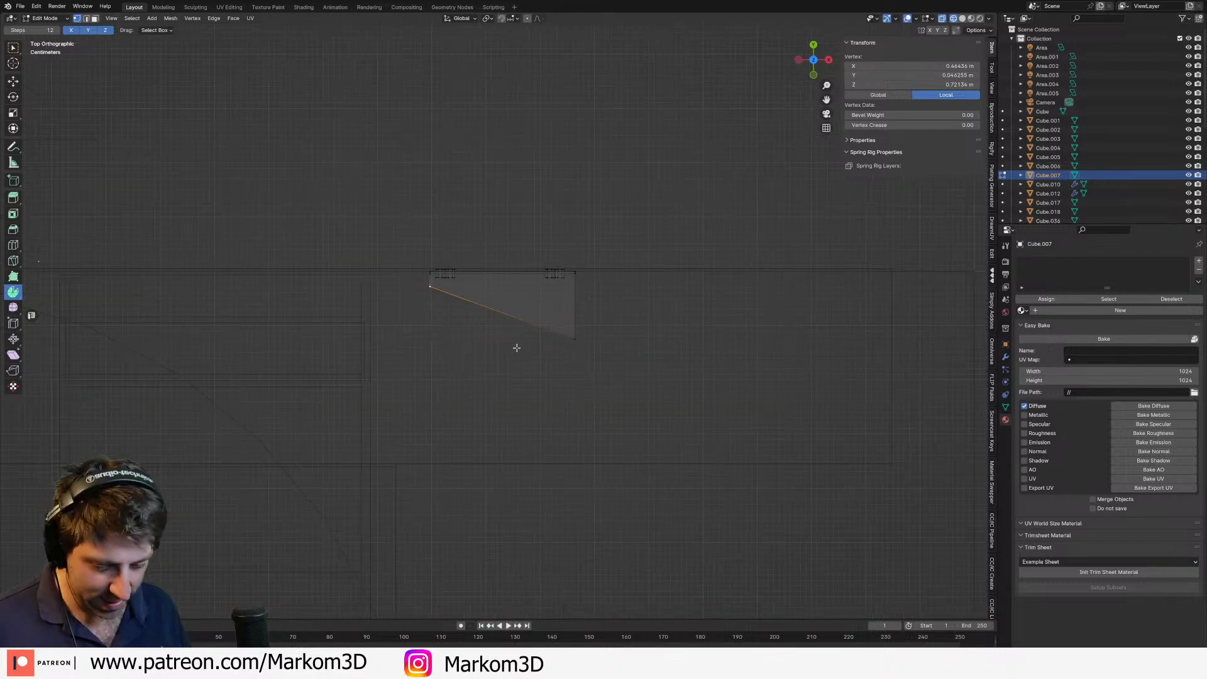
shift+click(565, 350)
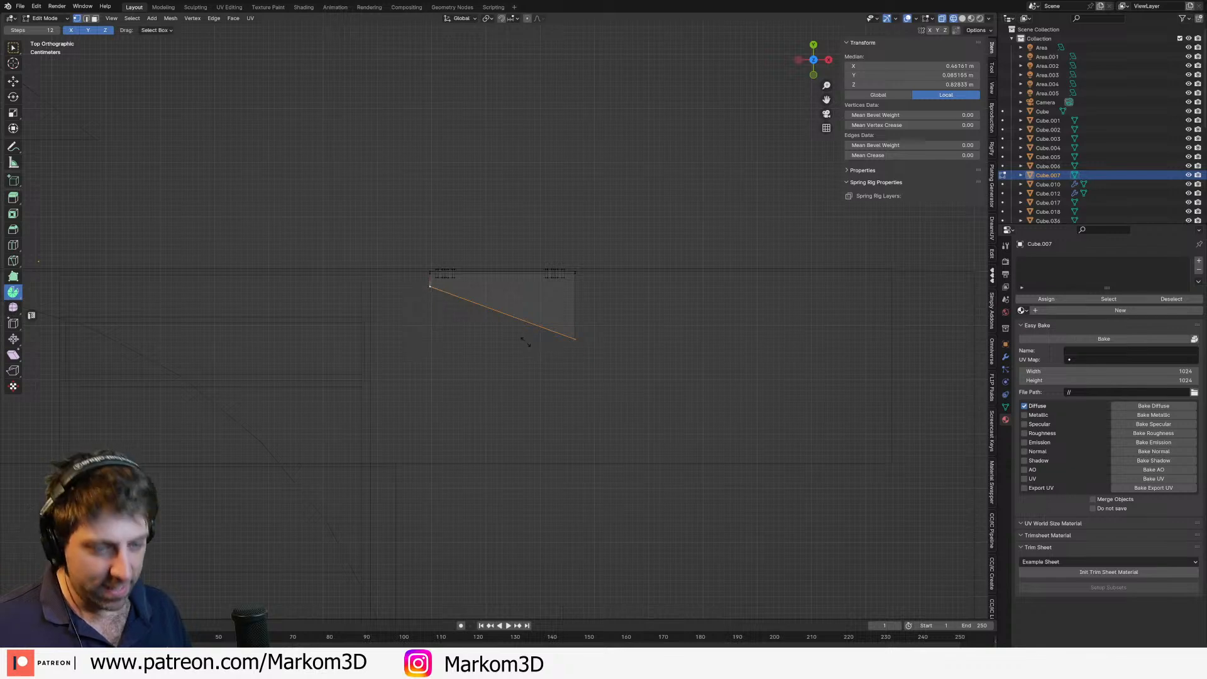
Step: Try to straighten the slanted edge by scaling the selected vertices to 0 along Y
key(s)
key(y)
key(0)
key(Return)
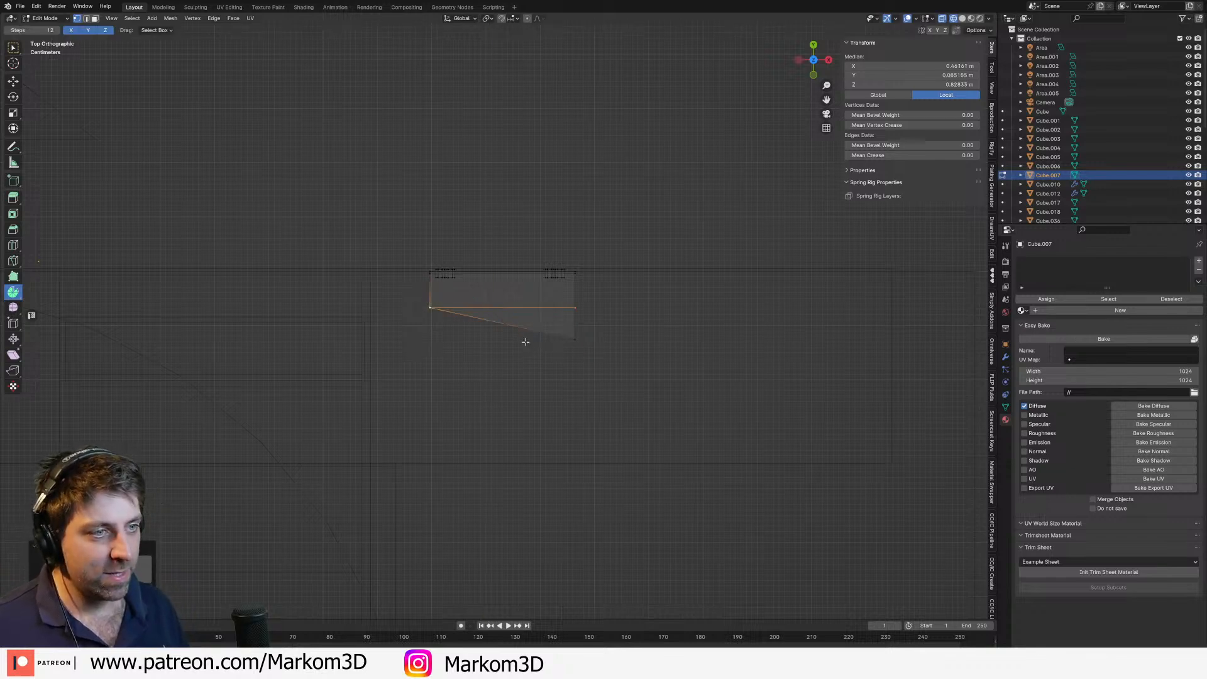
key(ctrl+z)
Step: Add the missing outer corner vertex to the selection and flatten the slanted edge with a scale of 0 along Y
shift+click(596, 351)
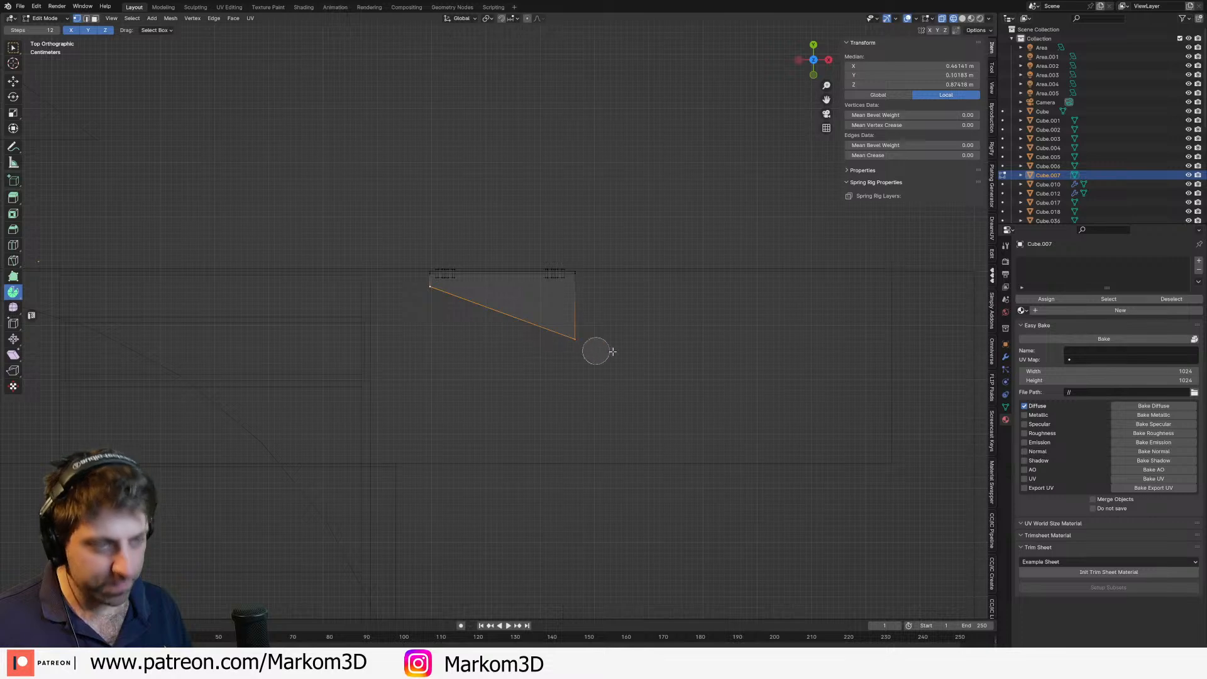
key(s)
key(y)
key(0)
key(Return)
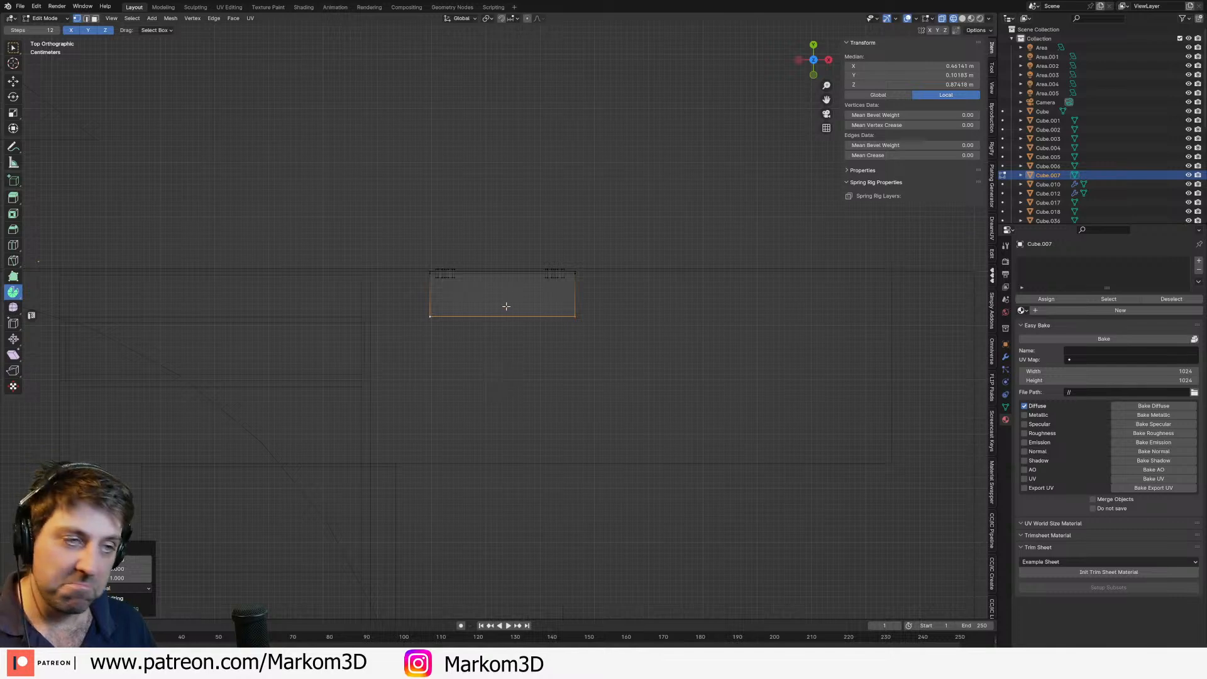
Step: Select the entire bracket with its bolts, including all linked geometry
click(456, 277)
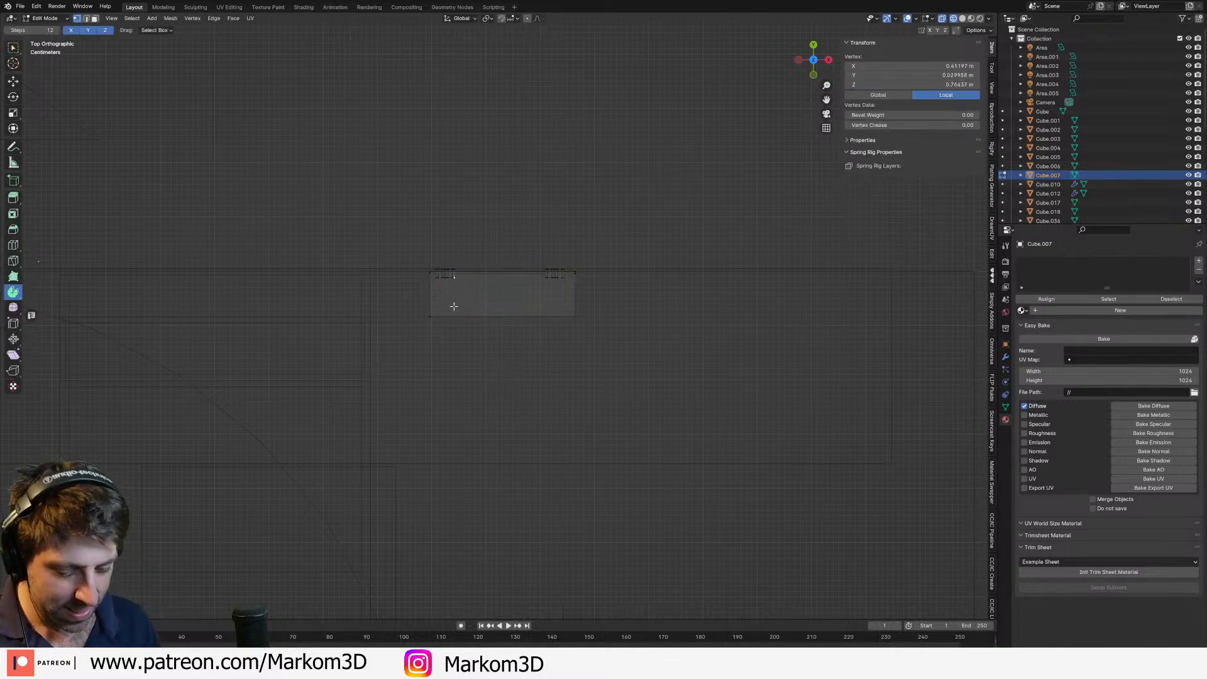
key(c)
drag(443, 283, 571, 307)
right_click(565, 326)
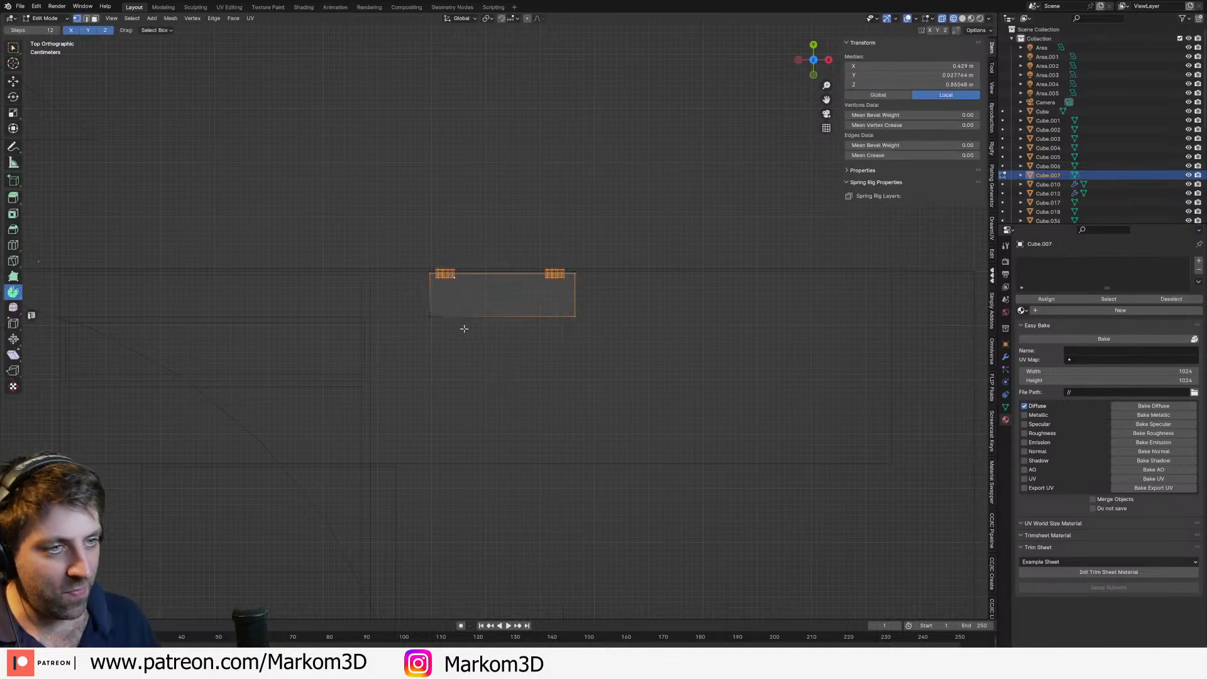
key(ctrl+l)
key(g)
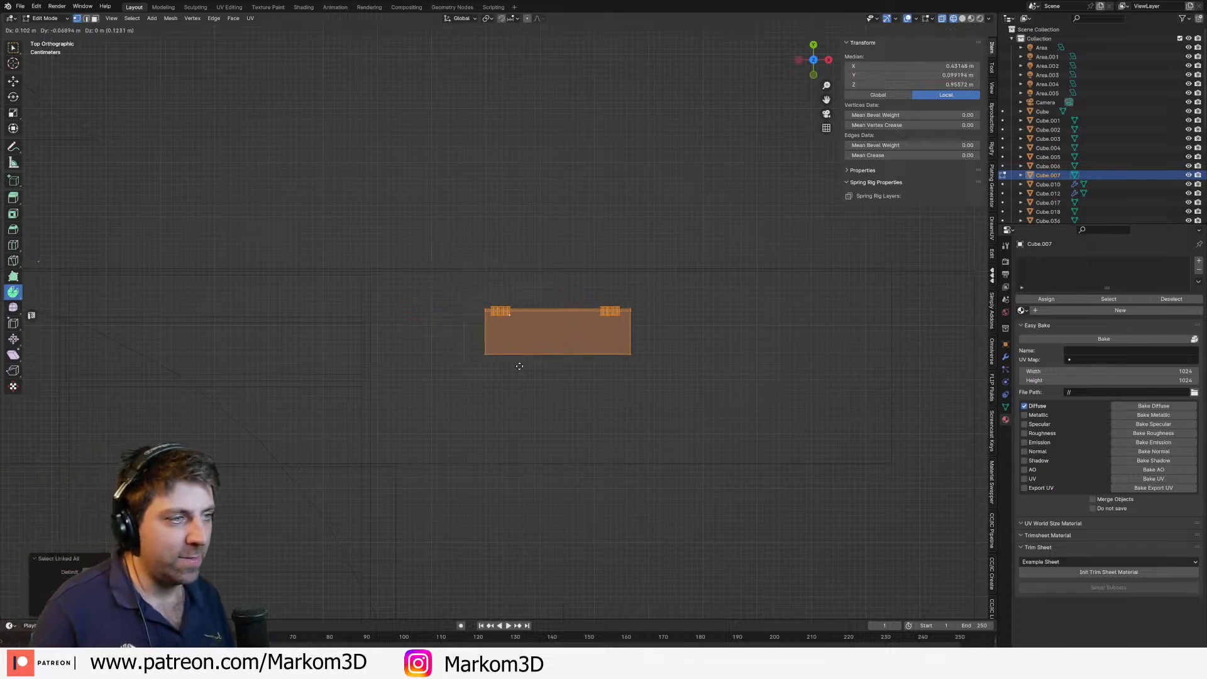
key(g)
right_click(526, 384)
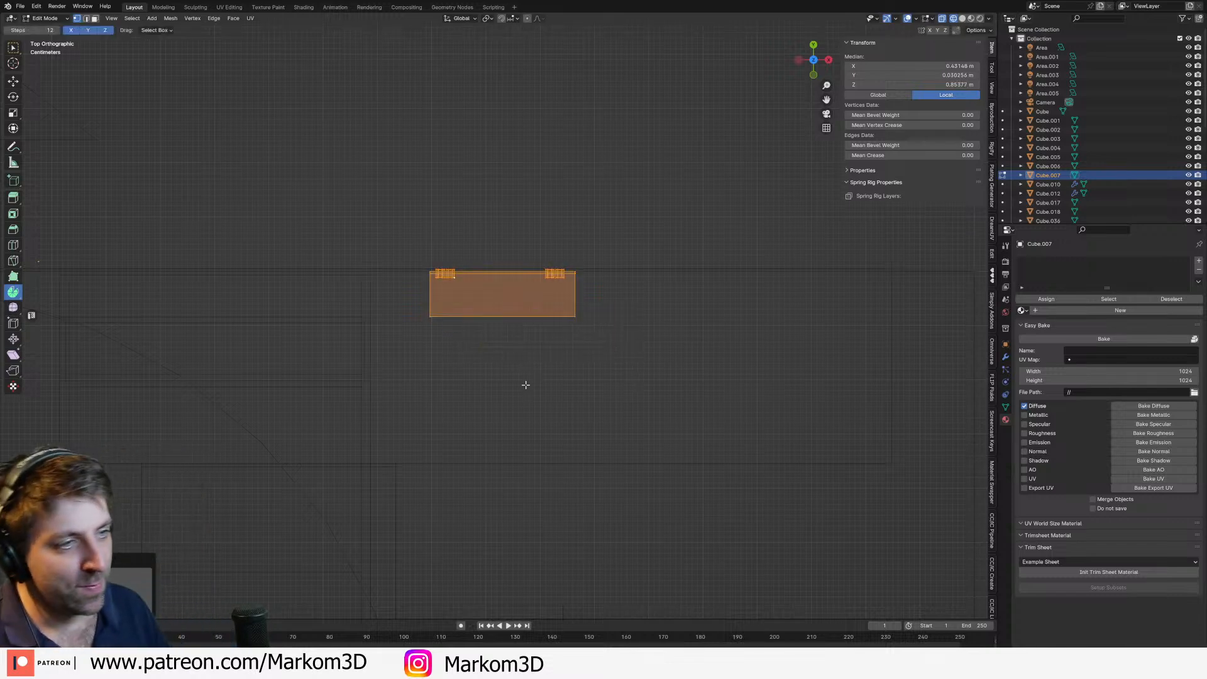
Step: Slide the selected bracket about 0.5 m along X toward the shelf's outer end
key(g)
key(y)
key(x)
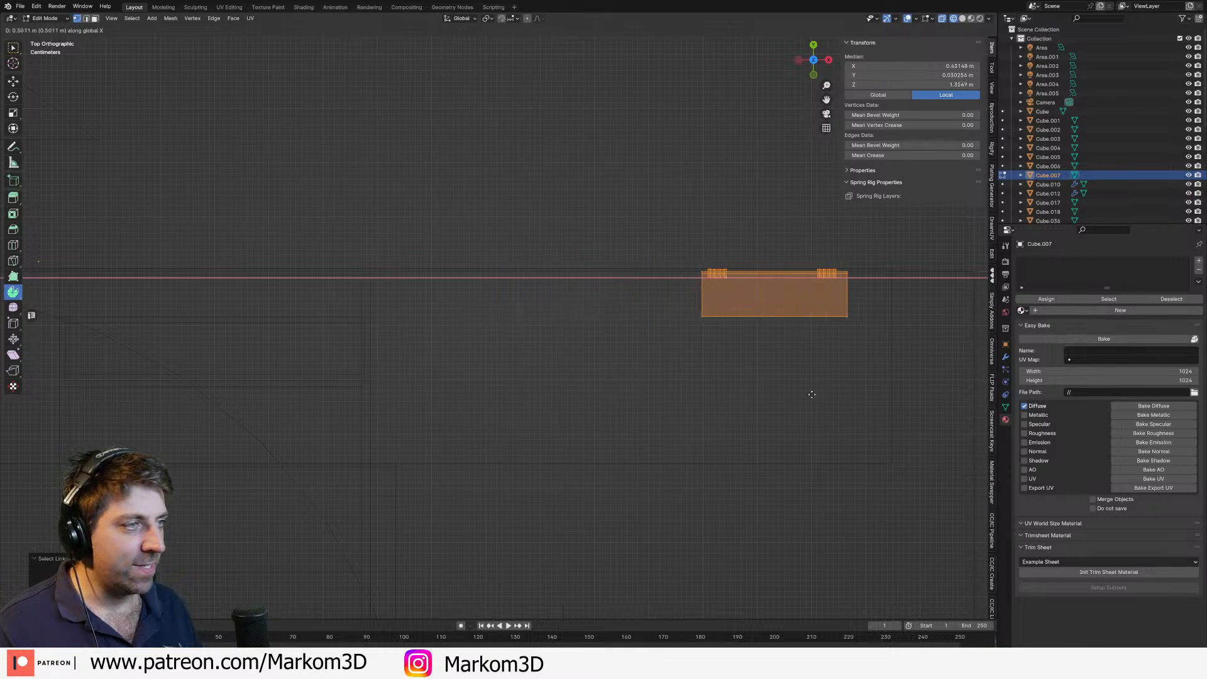
click(819, 393)
Step: Raise the bracket along Z in the front view to just below the shelf's height
middle_drag(819, 393, 802, 299)
key(KP_3)
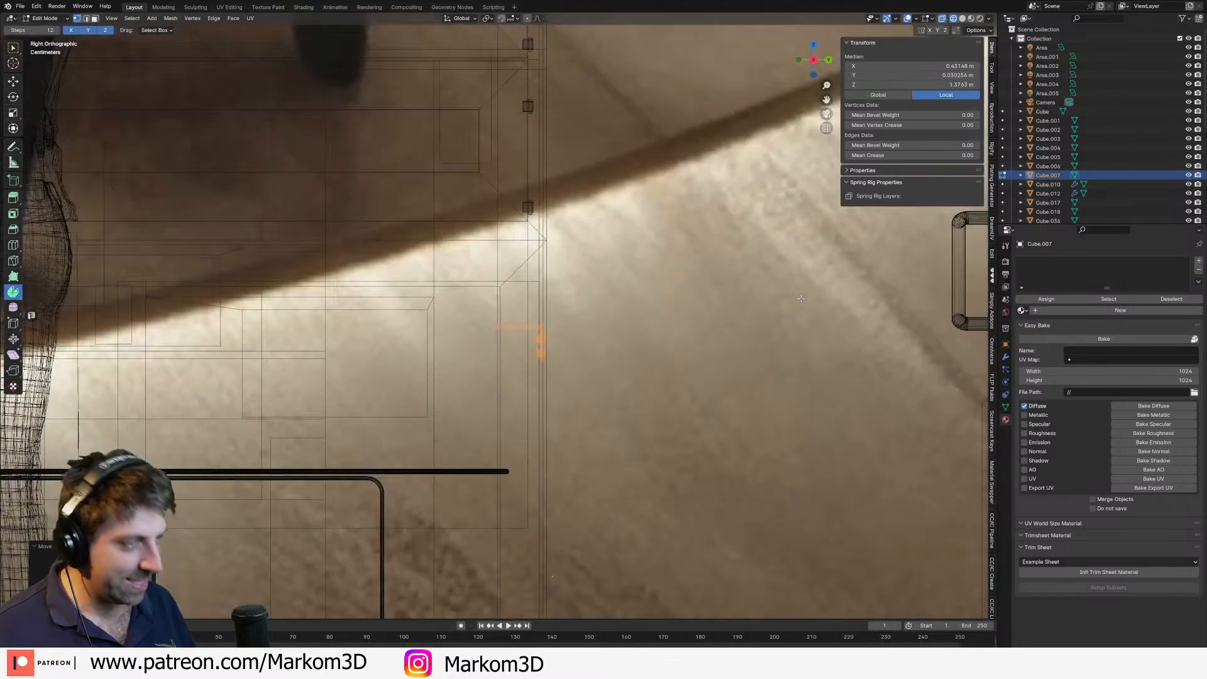
key(KP_1)
key(z)
click(761, 293)
scroll(571, 364, down, 5)
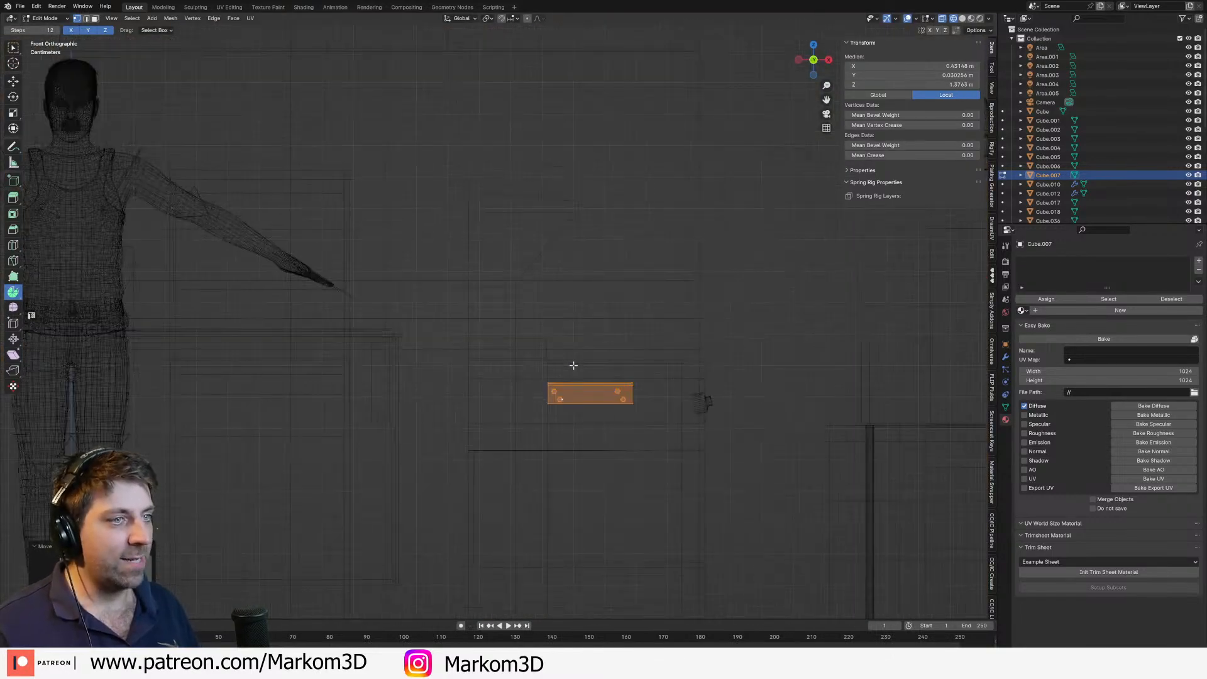
key(g)
key(z)
click(617, 103)
Step: Fine-tune the bracket's height along Z so its flat top sits against the shelf's underside
shift+middle_drag(614, 154, 606, 318)
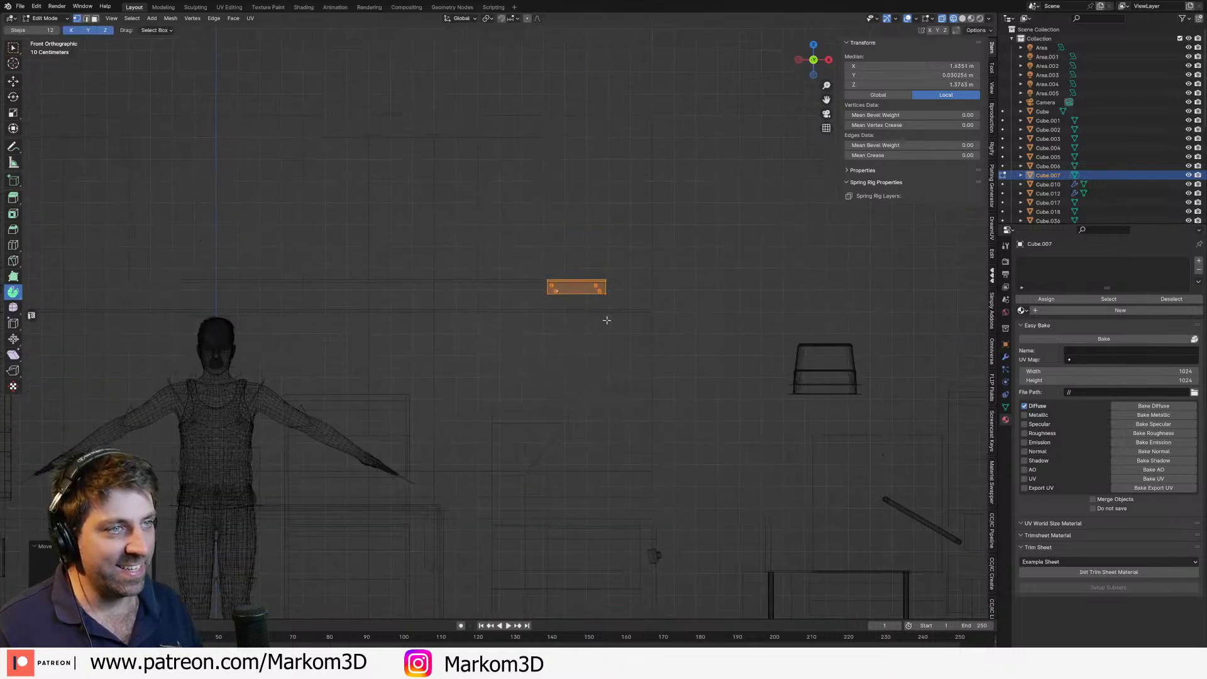
scroll(609, 290, up, 7)
key(g)
key(z)
click(610, 328)
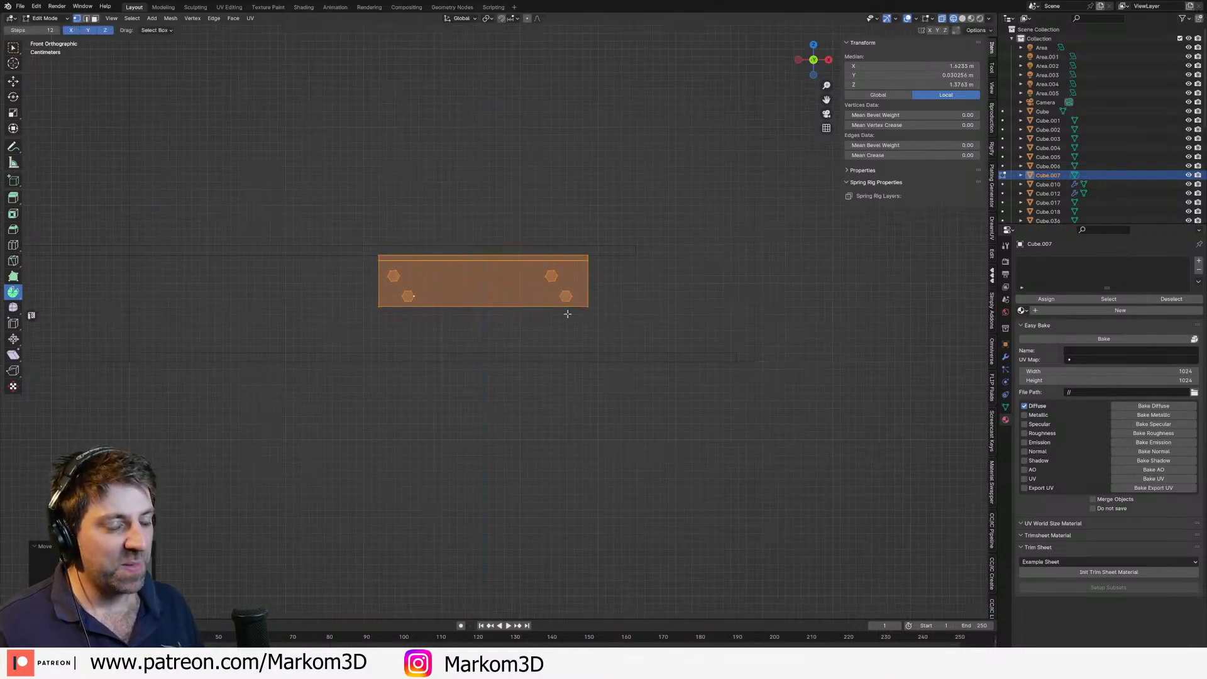
Step: Slide the bracket about 0.055 m along X so it sits flush with the shelf's outer end
key(g)
key(x)
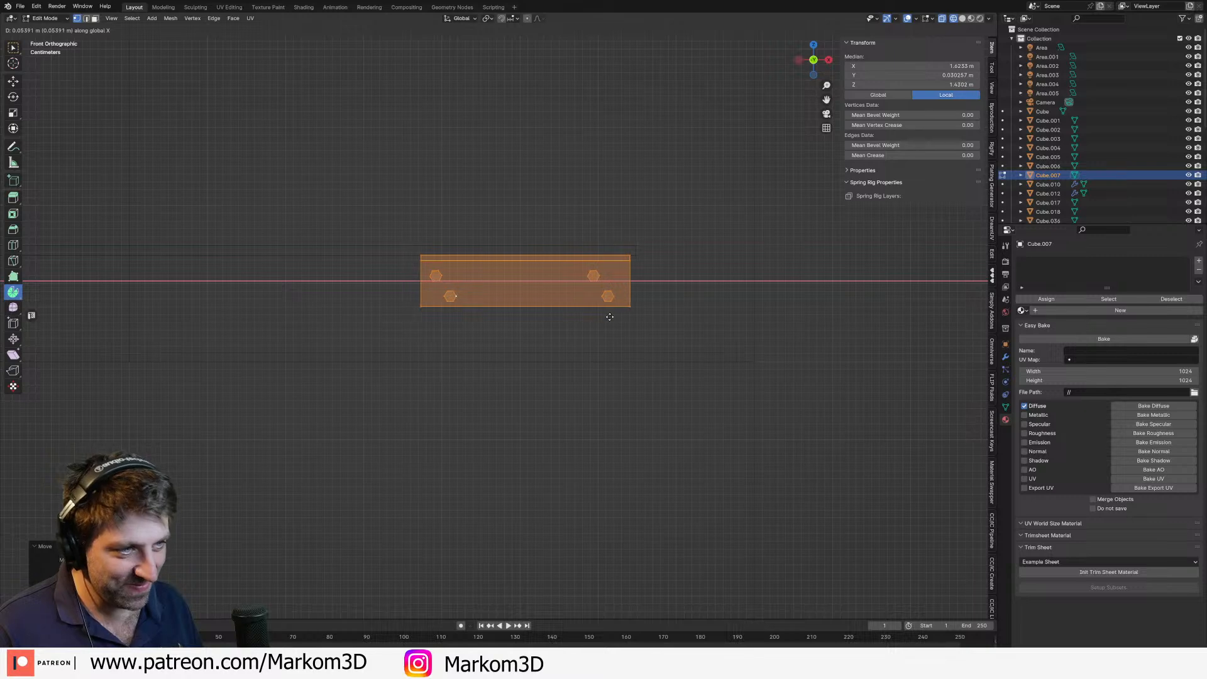
click(508, 344)
Step: Duplicate the bolted bracket along X to the opposite end of the shelf in the front view
scroll(508, 344, down, 6)
shift+middle_drag(412, 325, 744, 362)
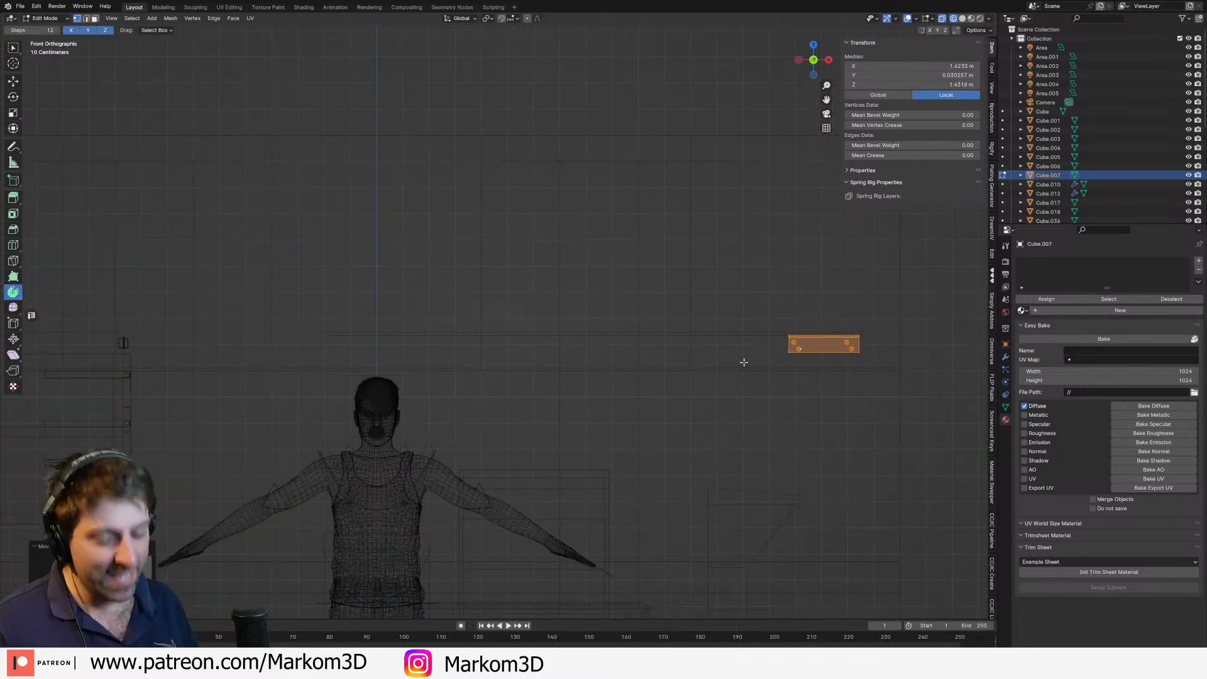
key(g)
key(x)
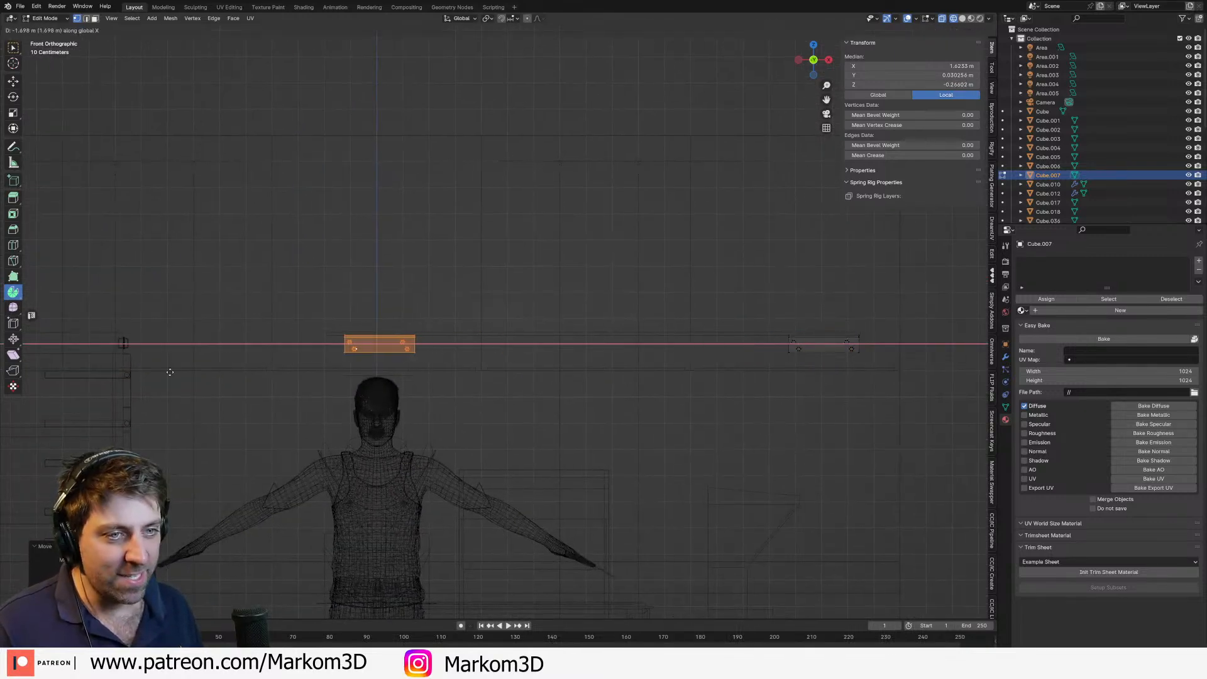
click(782, 335)
Step: Join both brackets and the shelf board into a single object in Object Mode
middle_drag(781, 335, 632, 403)
key(Tab)
shift+click(631, 465)
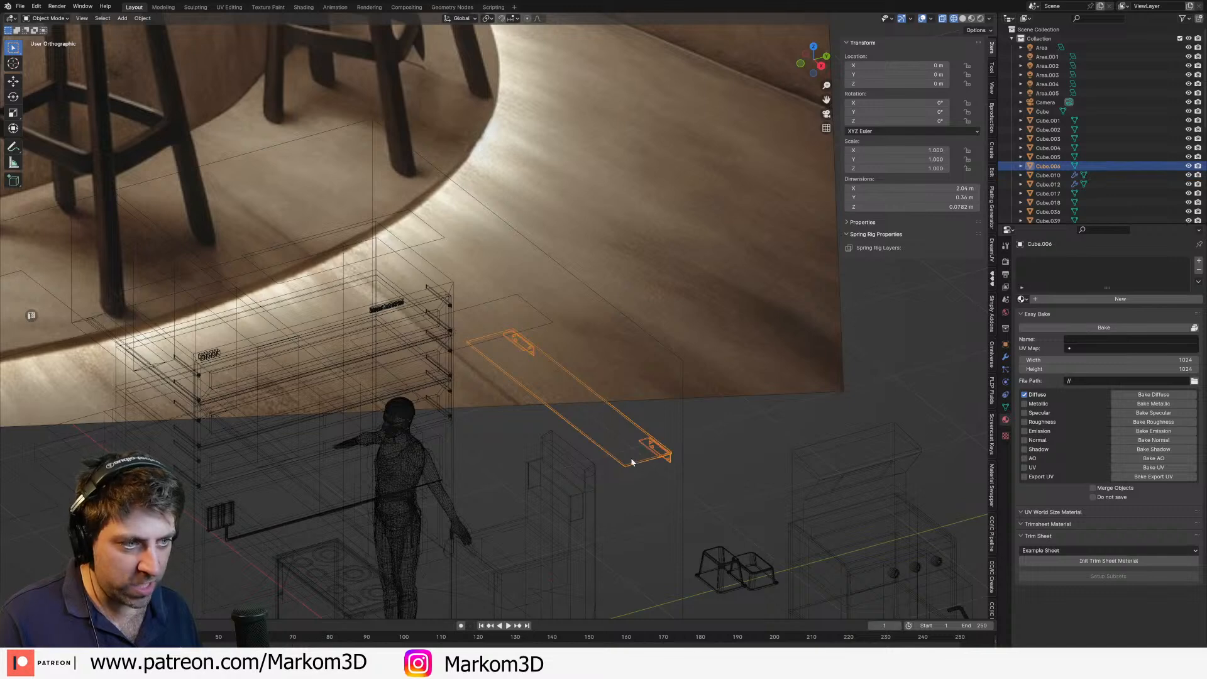
Step: Snap the 3D cursor to the centre of the shelf board's narrow wall-side face
middle_drag(593, 418, 599, 404)
key(Tab)
click(601, 387)
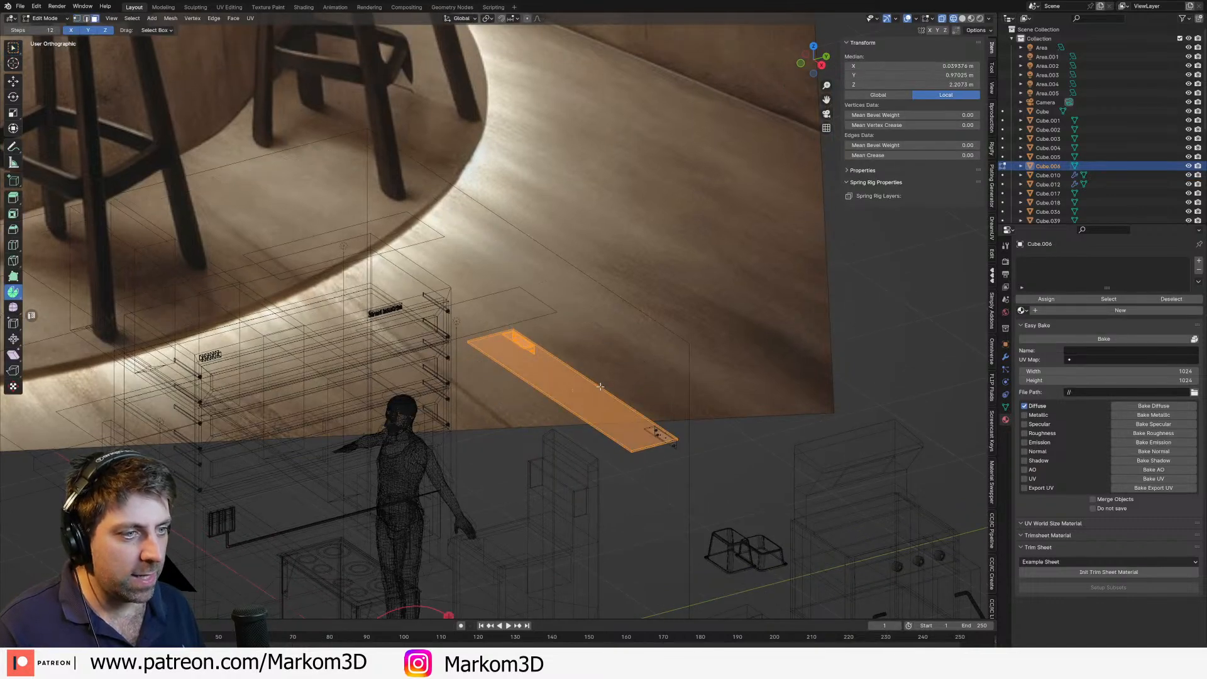
click(575, 393)
key(shift+s)
click(576, 441)
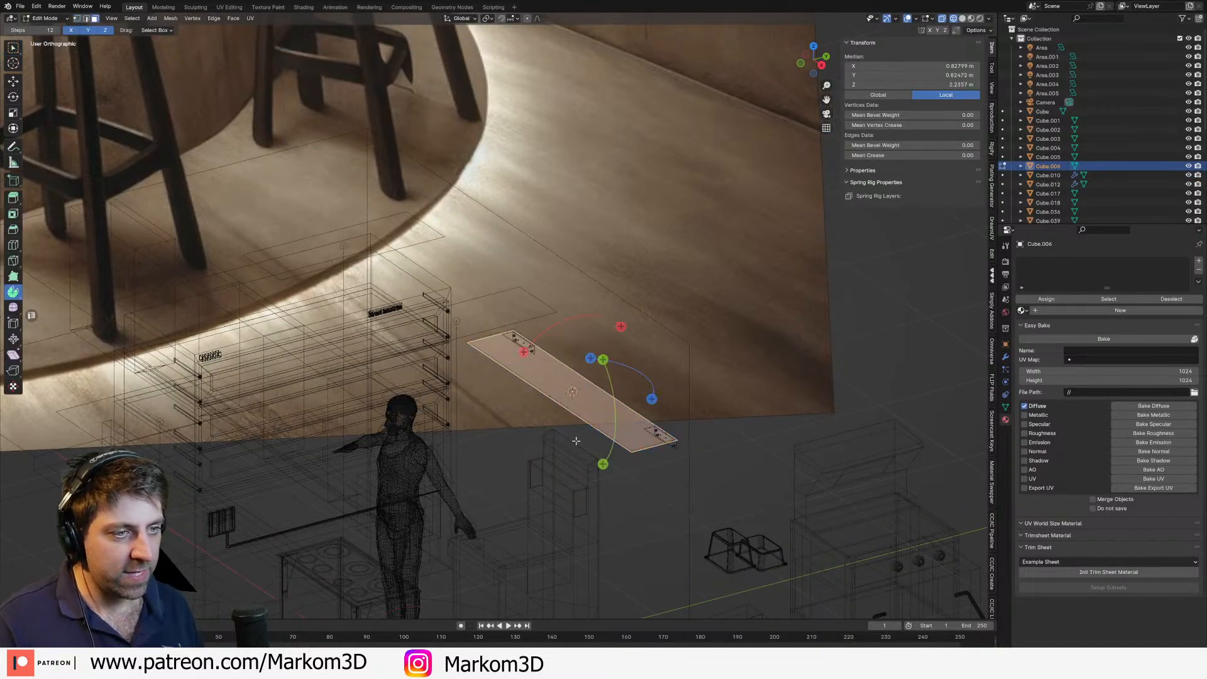
key(Tab)
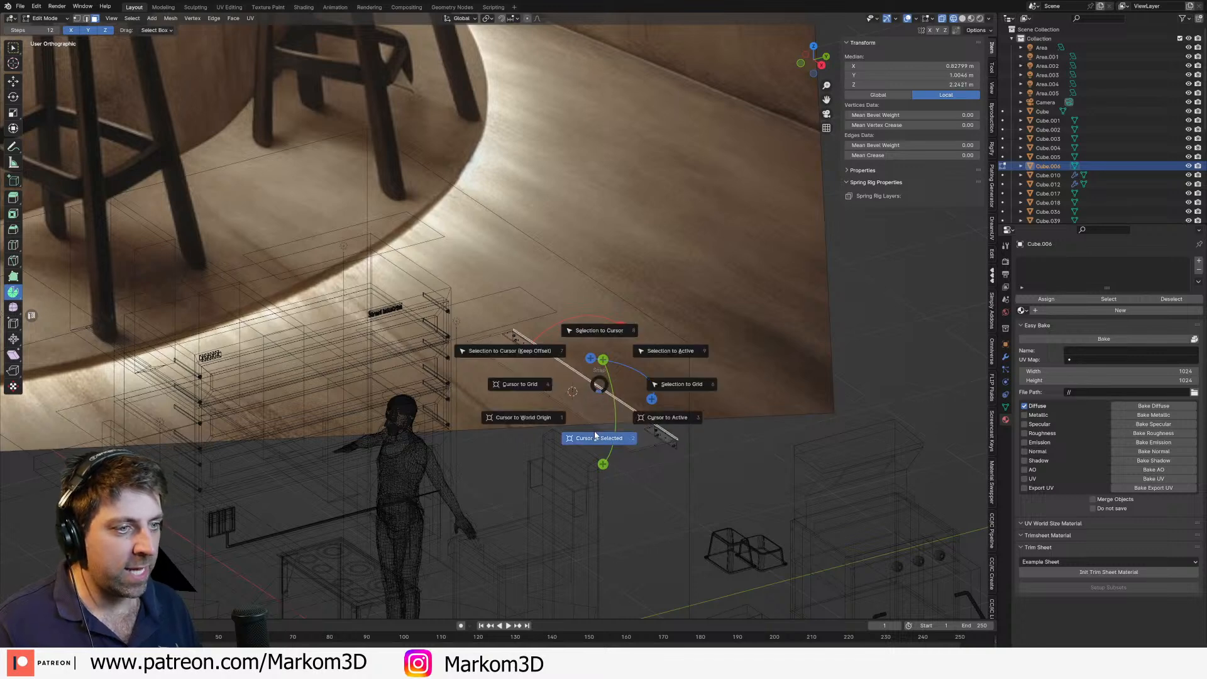
click(594, 431)
Step: Set the joined shelf's origin to the 3D cursor in Object Mode
right_click(594, 431)
mouse_move(579, 462)
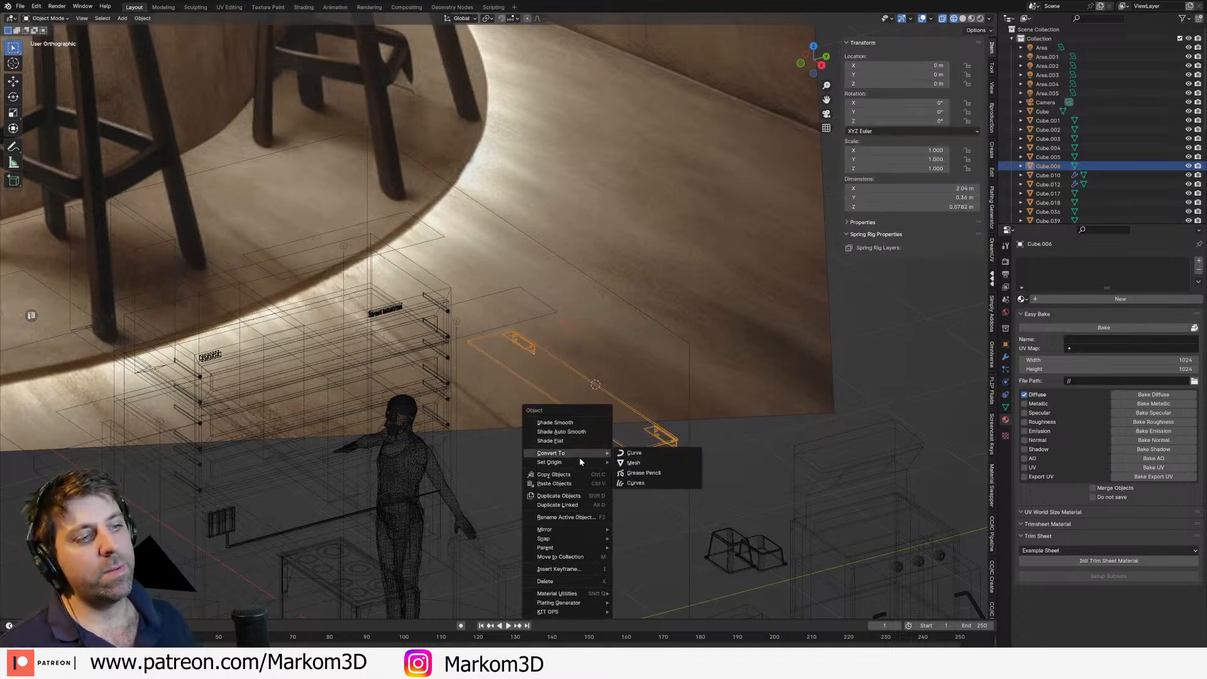
click(649, 481)
Step: Duplicate the bracketed shelf about 0.3 m downward along Z in the front view to create a lower shelf
middle_drag(649, 480, 605, 399)
key(KP_3)
key(KP_1)
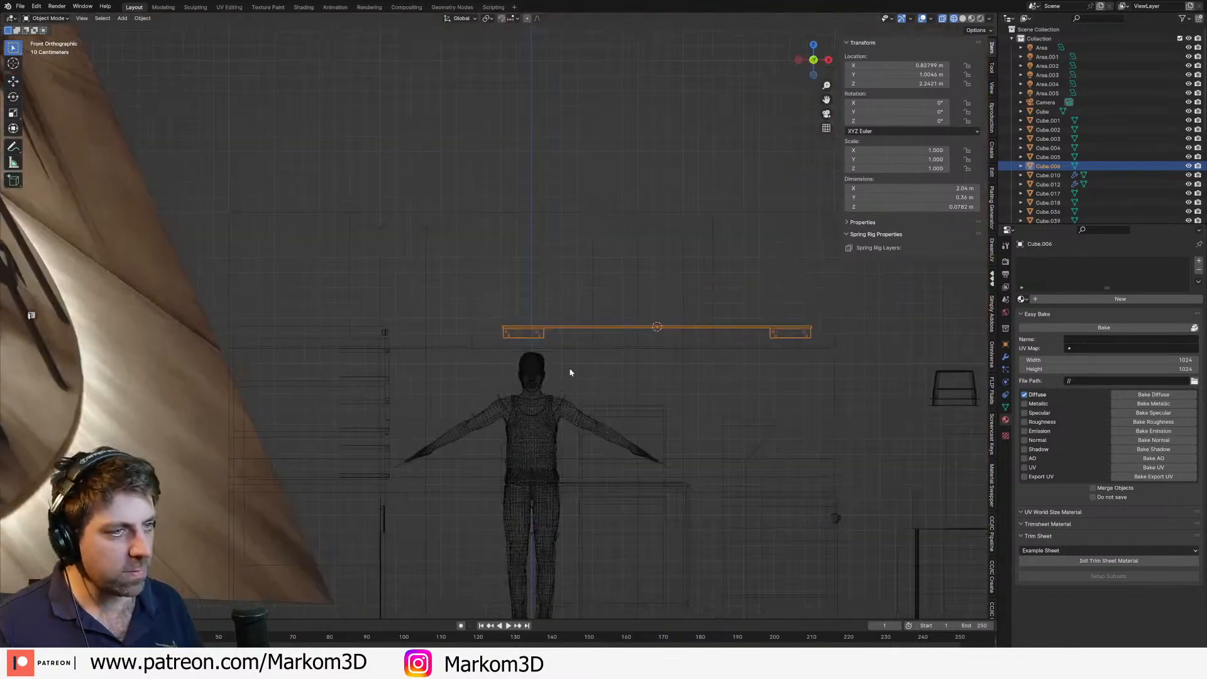
scroll(716, 352, up, 1)
key(shift+d)
key(z)
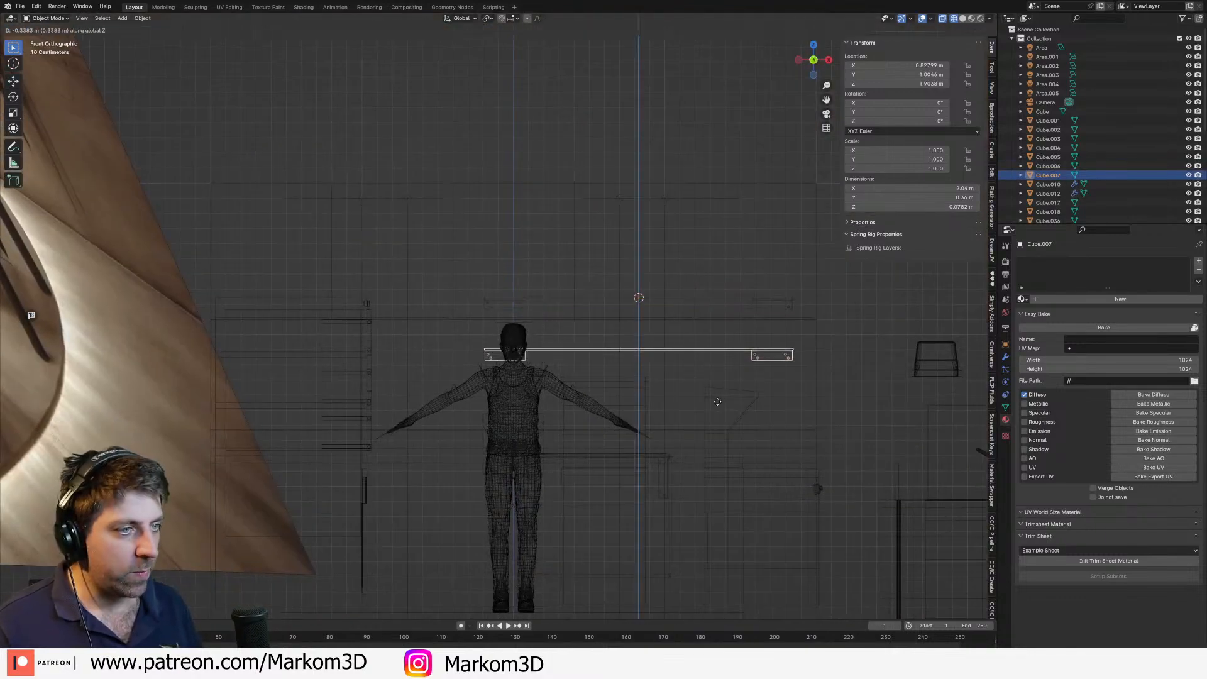
click(719, 398)
Step: Rotate the deeper metal pan to -90° about Z in the top view
middle_drag(720, 399, 674, 394)
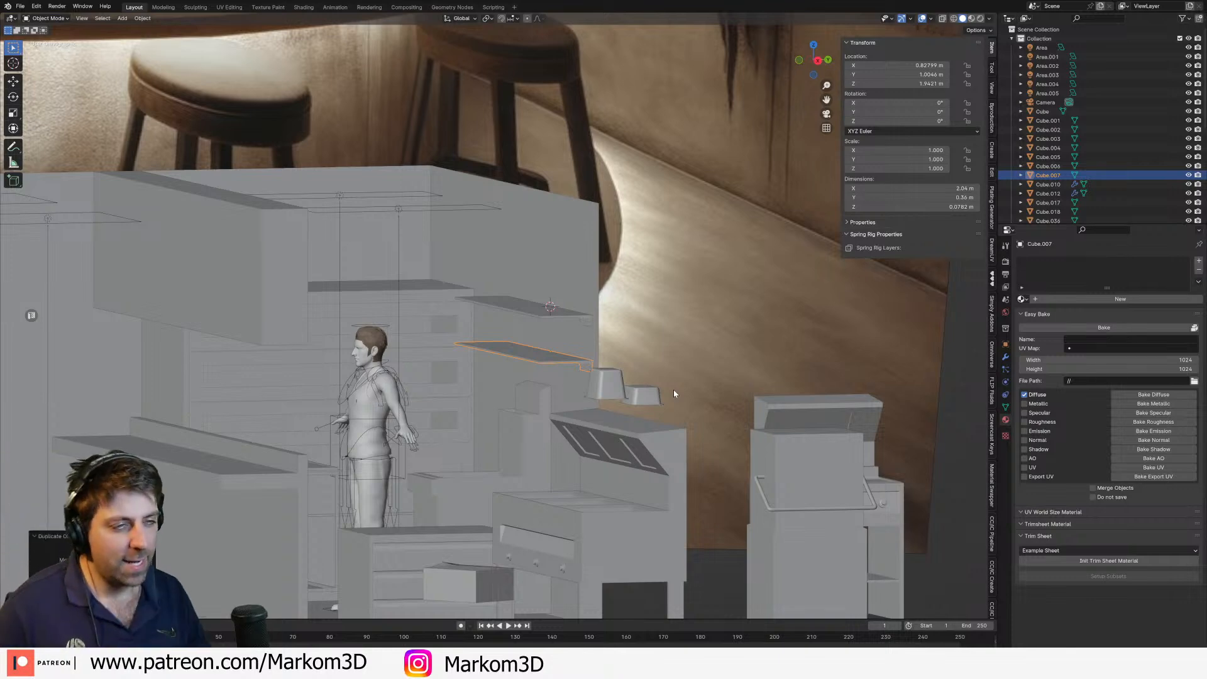
click(603, 396)
key(KP_7)
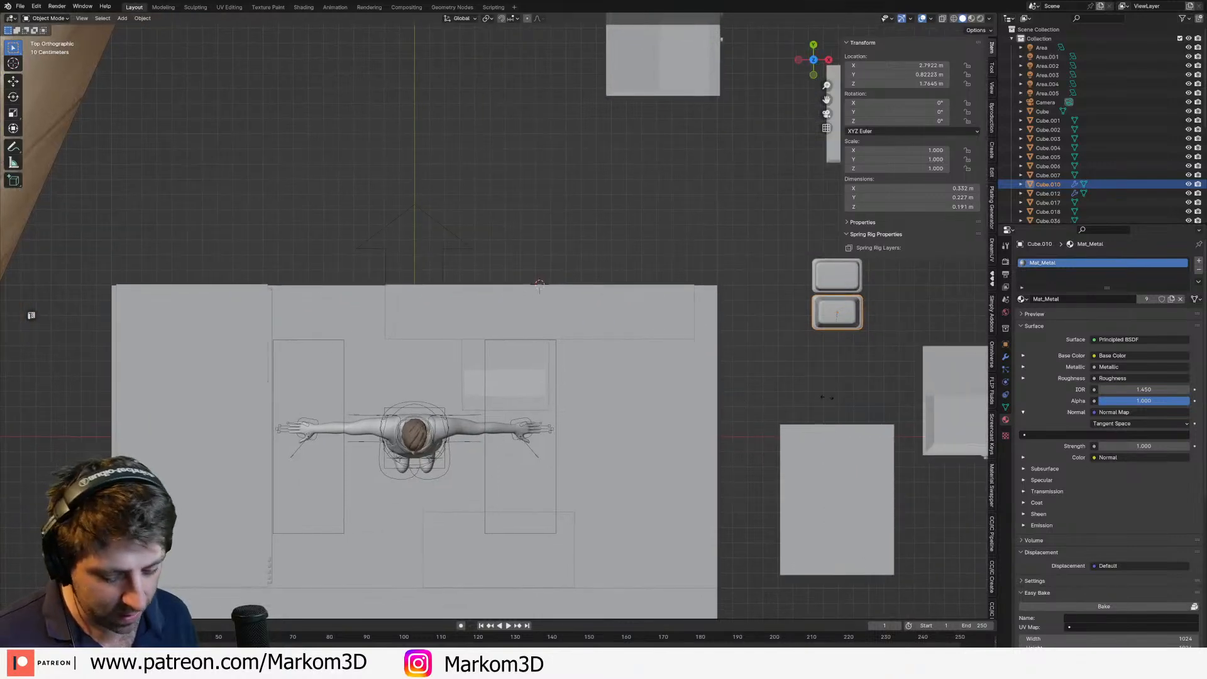
text(rz90)
key(Return)
Step: Move the deep pan in the top view over the outer end of the wall shelf
key(h)
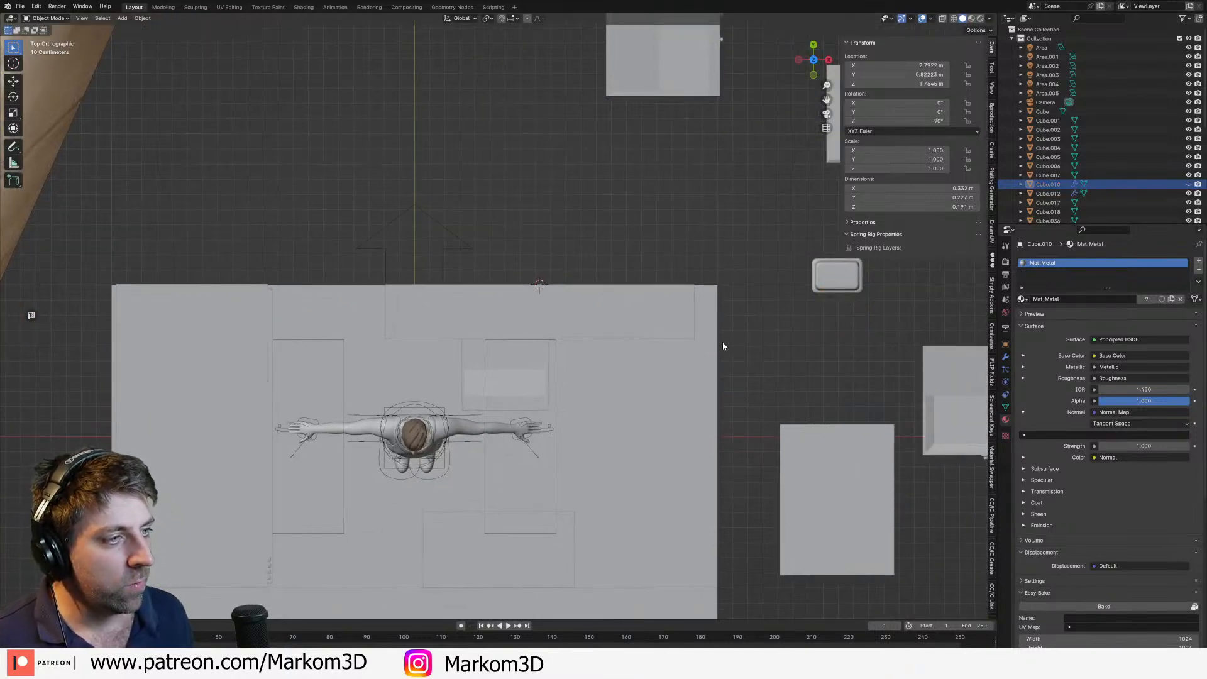
key(alt+h)
key(g)
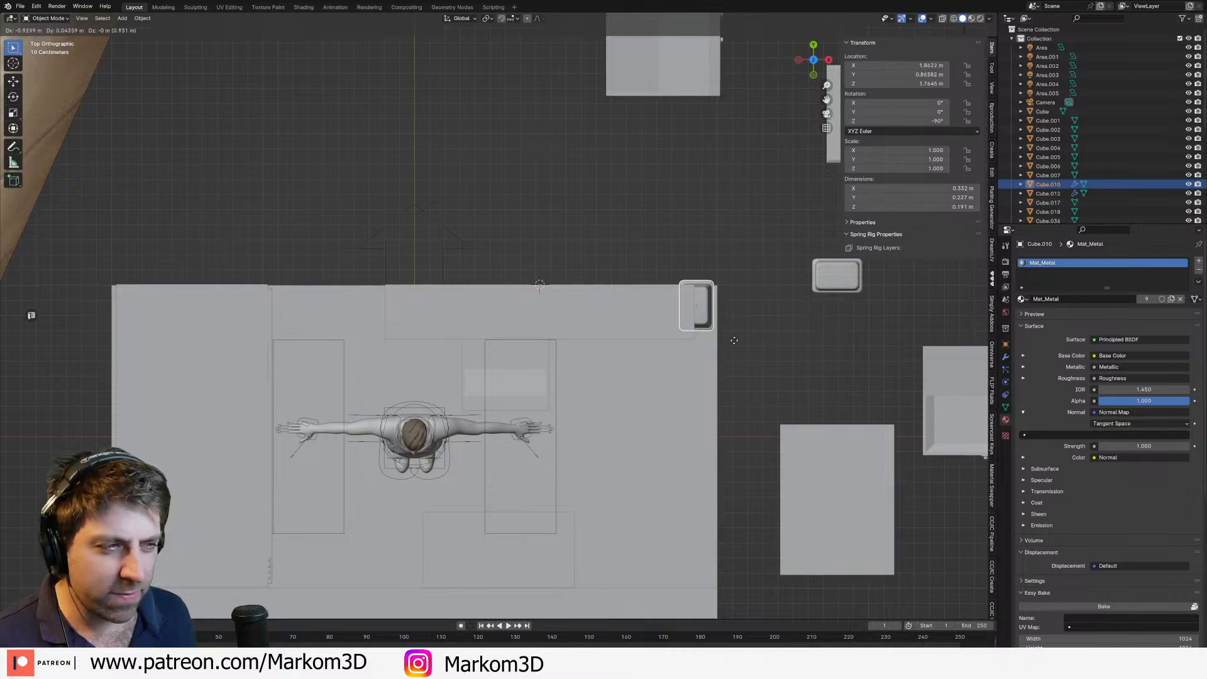
click(776, 367)
Step: Raise the deep pan about 0.49 m along Z so its rim rests on the upper shelf
middle_drag(776, 366, 682, 359)
scroll(682, 359, up, 3)
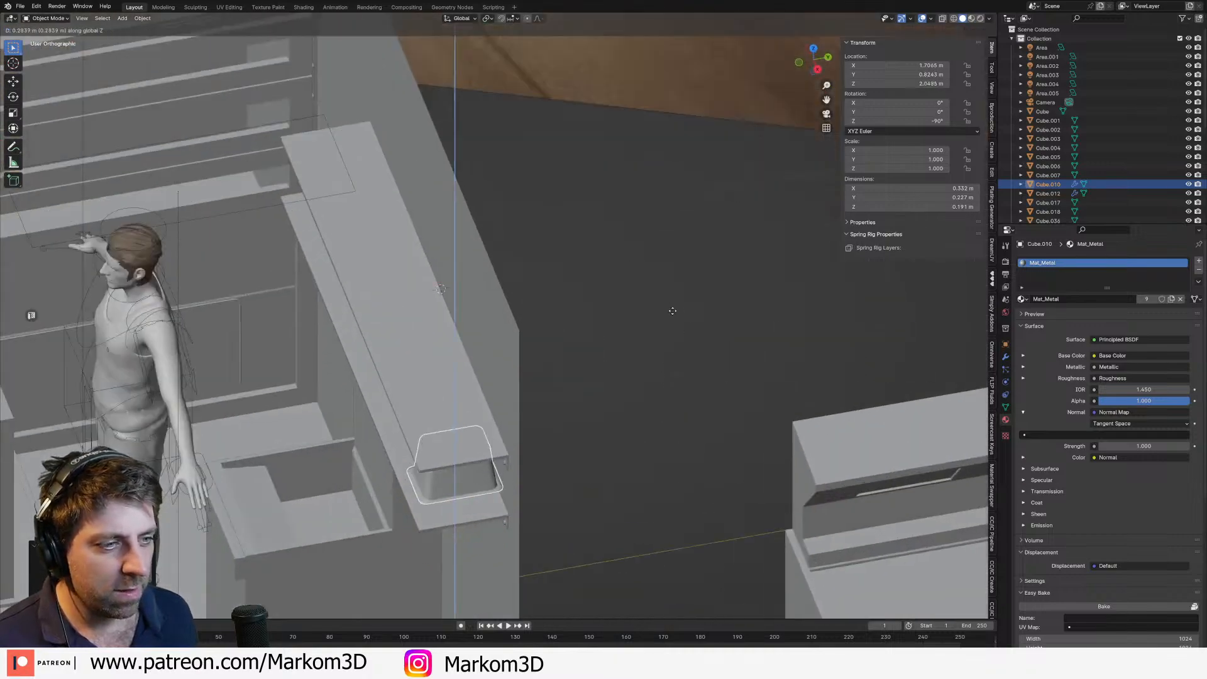
key(g)
key(z)
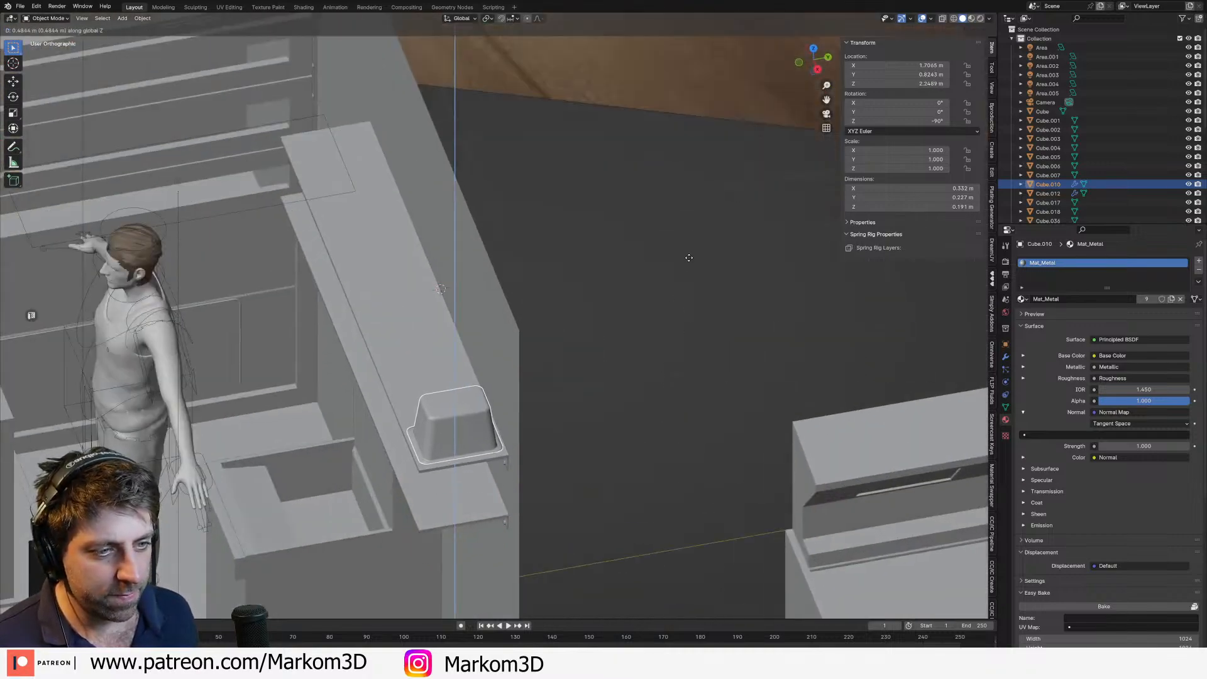
click(689, 258)
scroll(582, 351, up, 4)
middle_drag(560, 395, 571, 377)
middle_drag(659, 359, 674, 340)
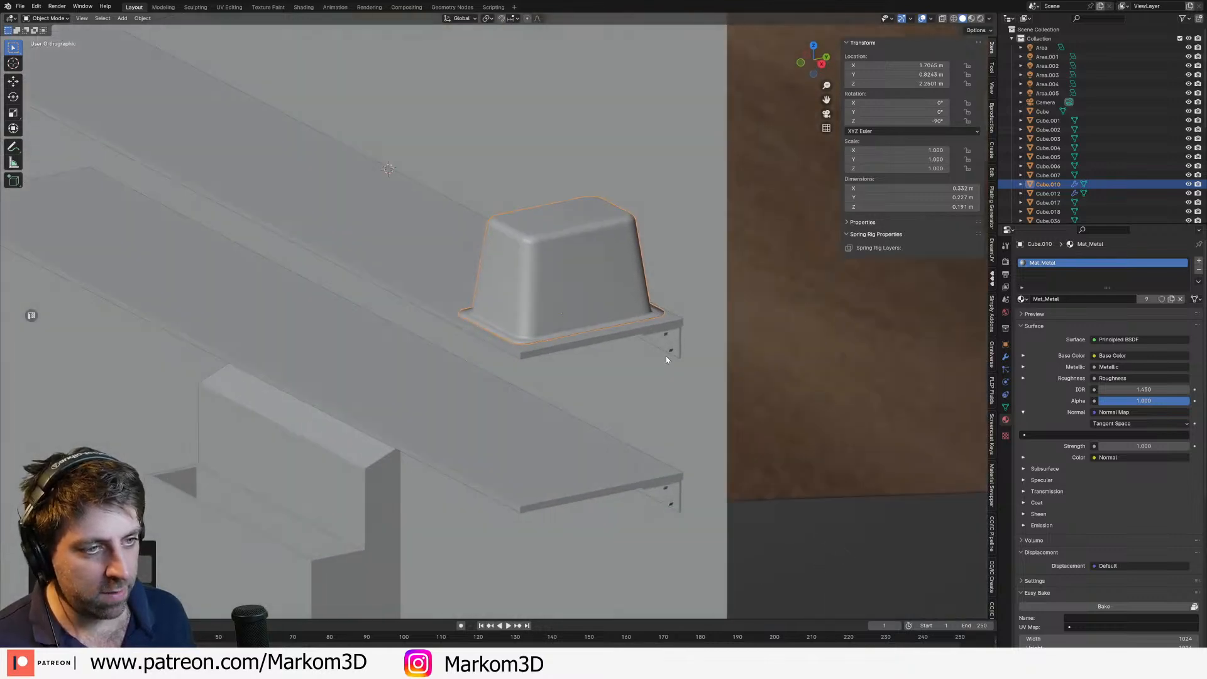
Step: Move the shallower metal pan over the shelf near the deep pan in wireframe top view and rotate it to -90° about Z
scroll(667, 359, down, 4)
click(866, 558)
key(KP_7)
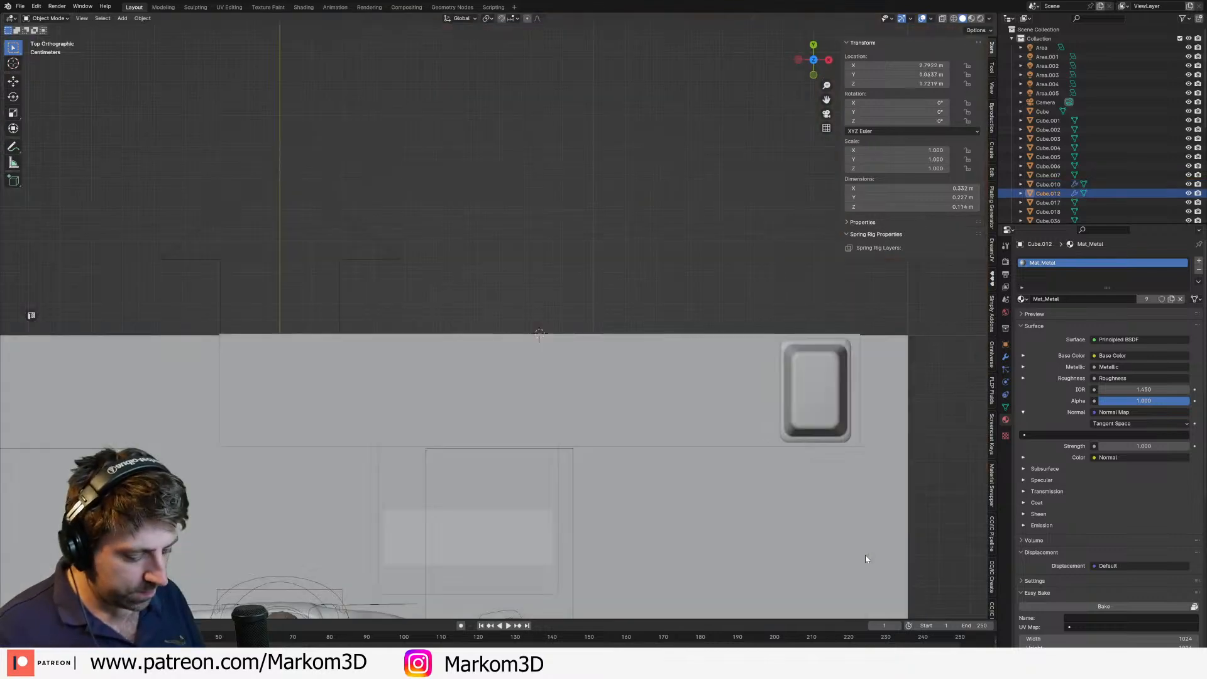
key(shift+z)
key(g)
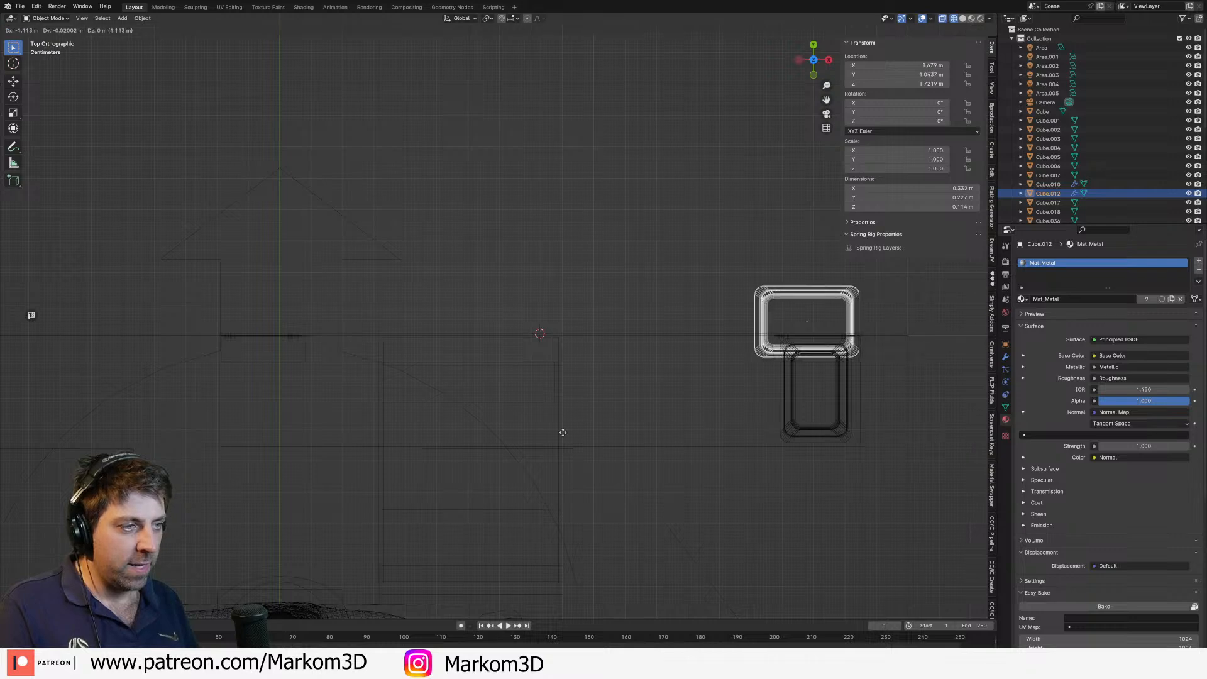
click(486, 498)
text(r90)
key(Return)
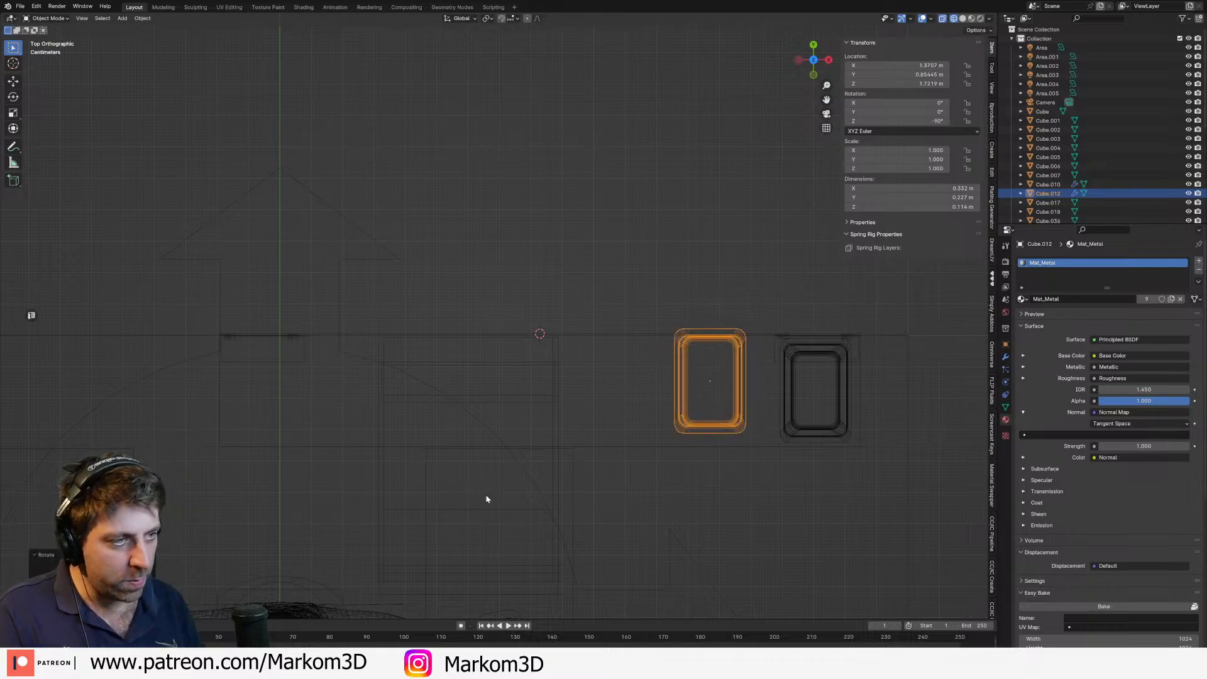
Step: Shift the shallow pan about 0.1 m toward the deep pan so they line up side by side on the shelf
scroll(676, 450, up, 2)
key(g)
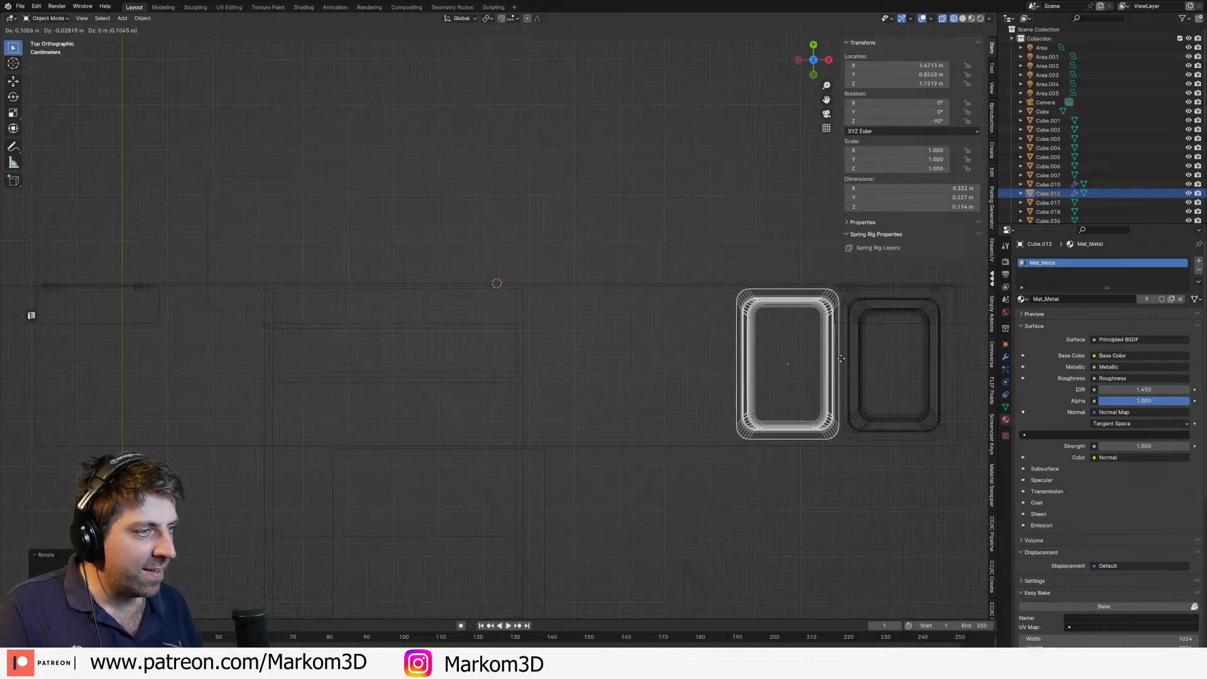
click(865, 423)
Step: Raise the shallow pan along Z to just above the upper shelf's surface
middle_drag(865, 424, 801, 358)
key(g)
key(z)
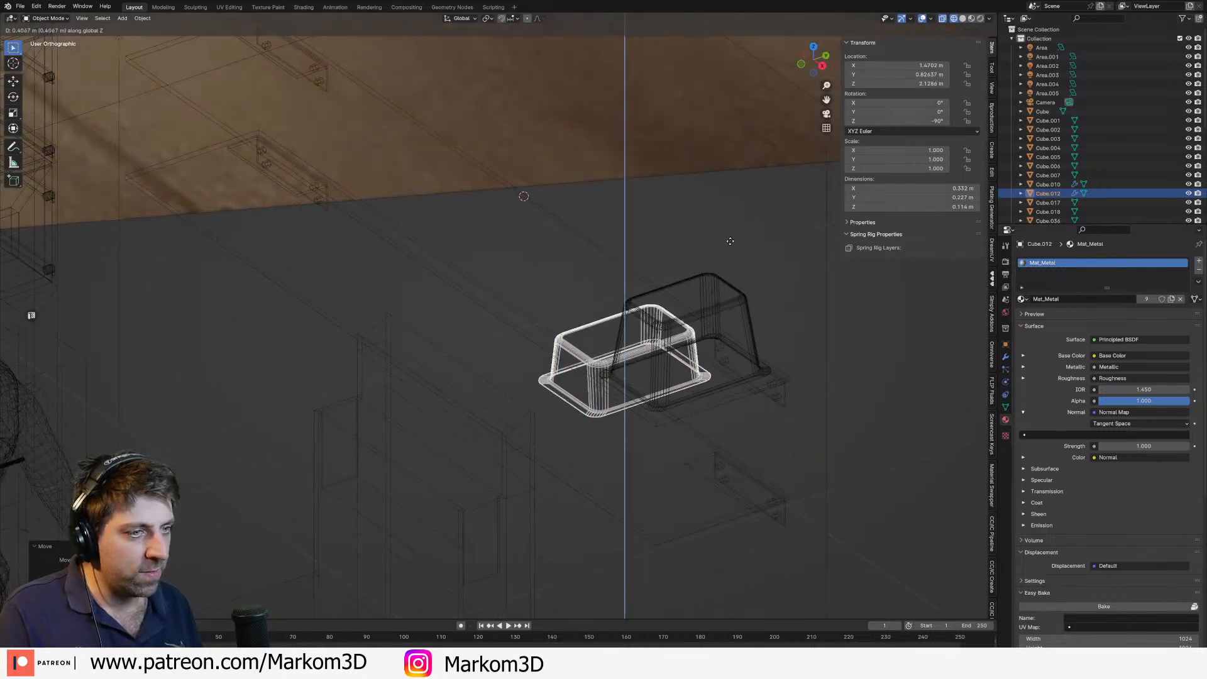
click(731, 190)
Step: Switch to solid shading and lower the shallow pan slightly along Z until its rim rests on the upper shelf
key(z)
click(793, 192)
shift+middle_drag(699, 351, 729, 358)
scroll(730, 361, up, 4)
key(g)
key(z)
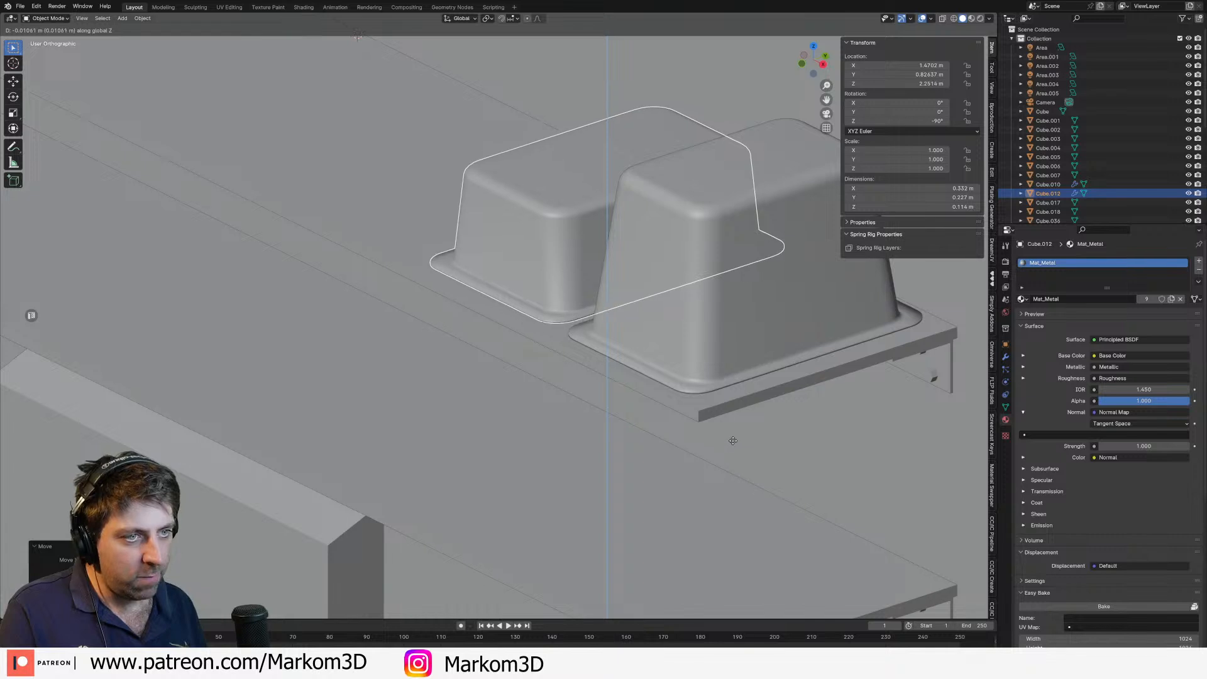
click(729, 474)
scroll(624, 417, down, 3)
middle_drag(624, 417, 684, 417)
scroll(685, 419, up, 2)
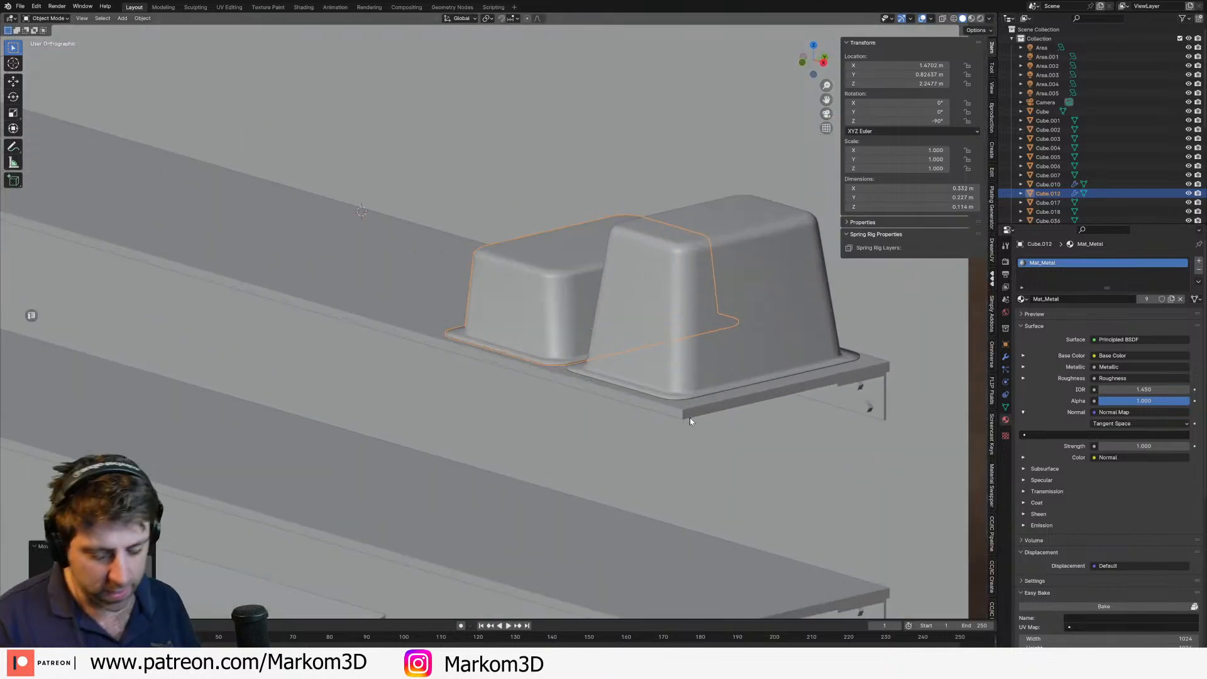
Step: Stack four copies of the shallow pan upward along Z, each about 0.027 m above the previous one
key(shift+d)
key(z)
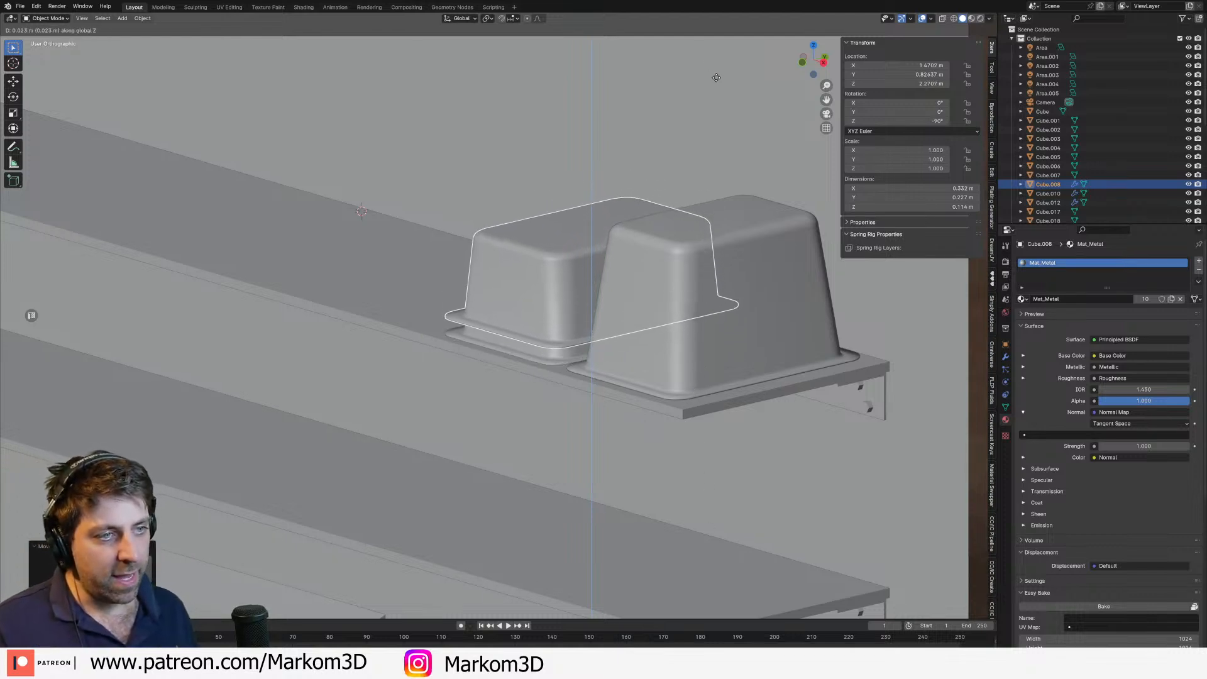
click(719, 136)
key(shift+d)
key(z)
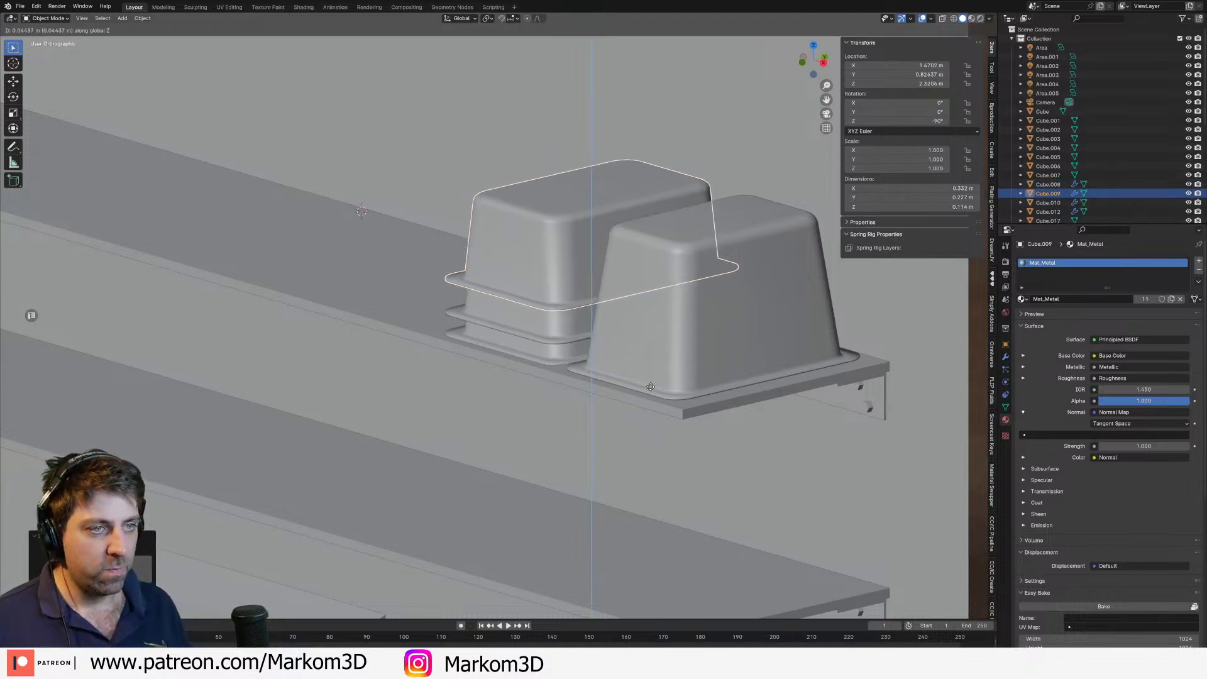
click(624, 392)
key(shift+d)
key(z)
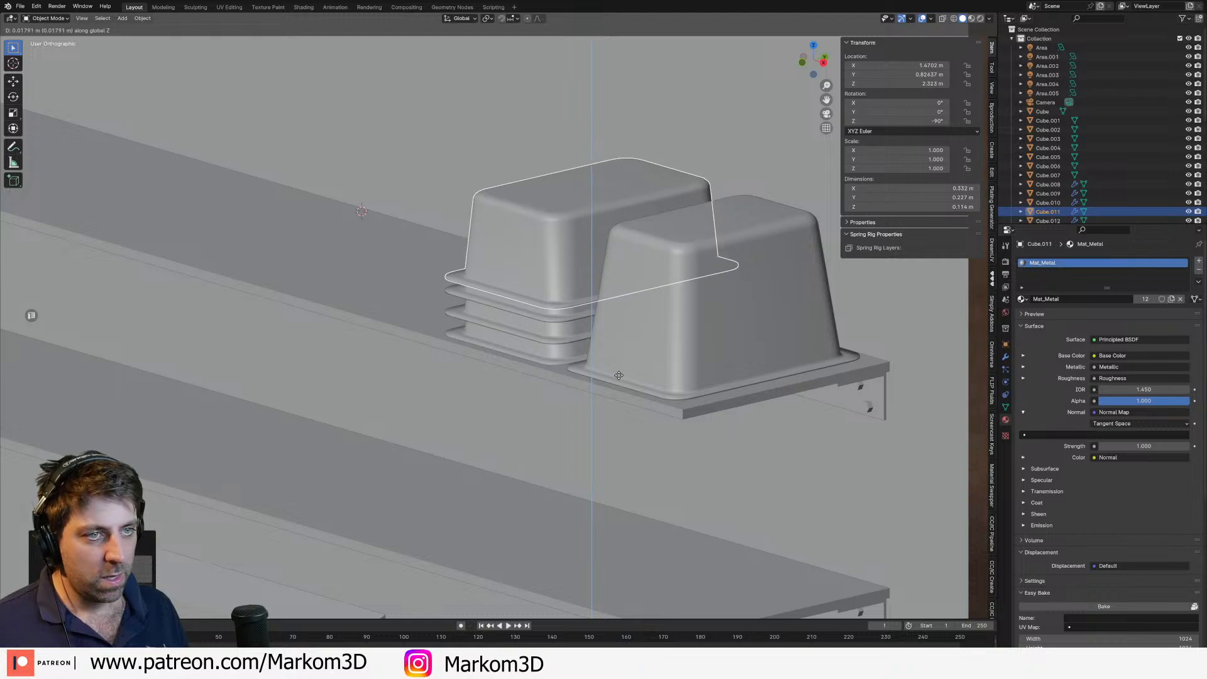
click(621, 373)
key(shift+d)
key(z)
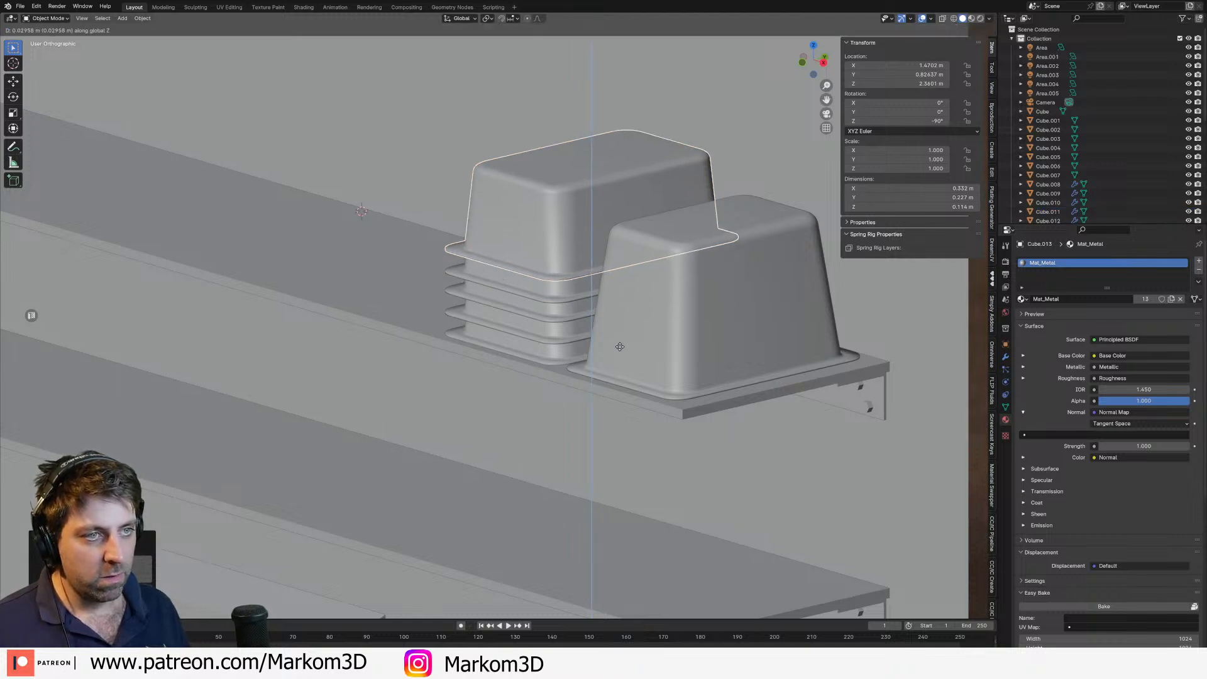
click(620, 352)
Step: Stack three copies of the deep pan upward along Z, each about 0.028 m above the previous one
scroll(550, 305, down, 3)
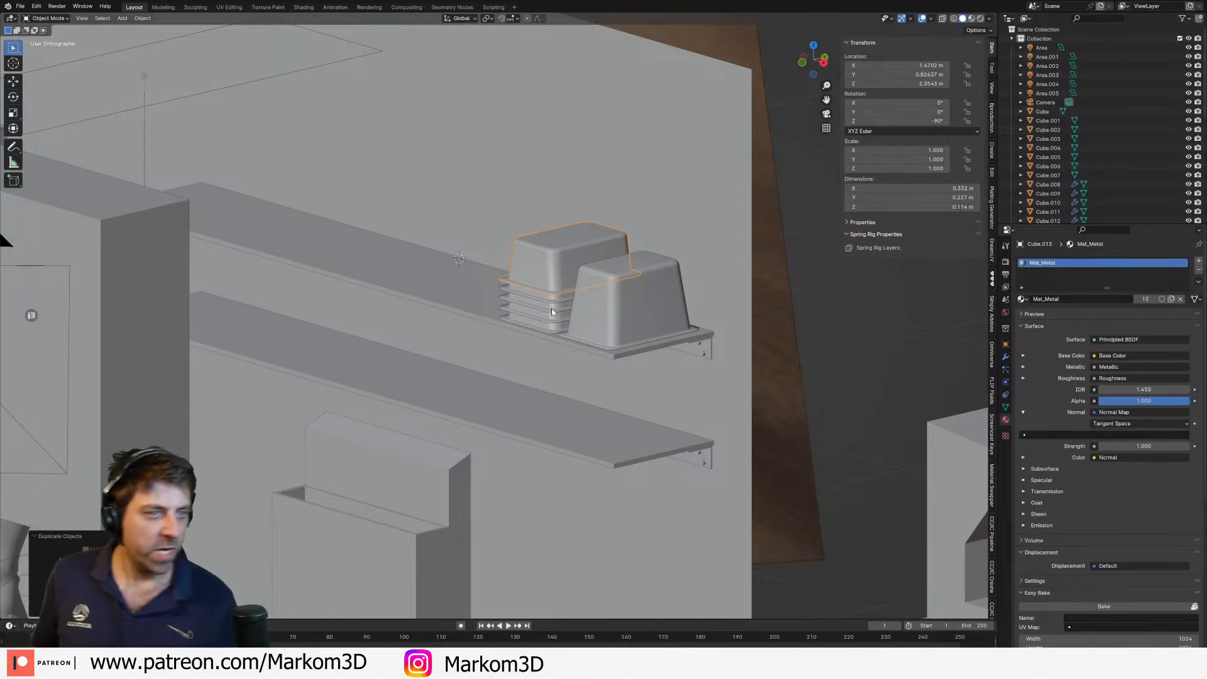
click(608, 318)
key(shift+d)
key(z)
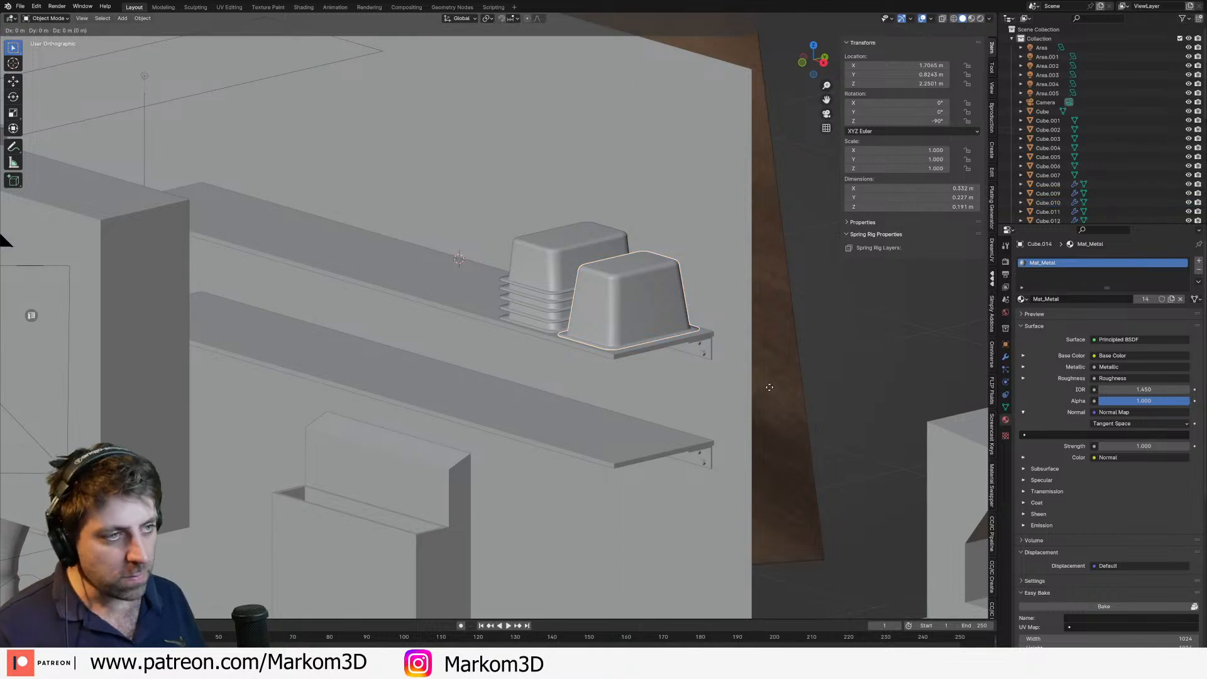
click(774, 380)
key(shift+d)
key(z)
click(780, 370)
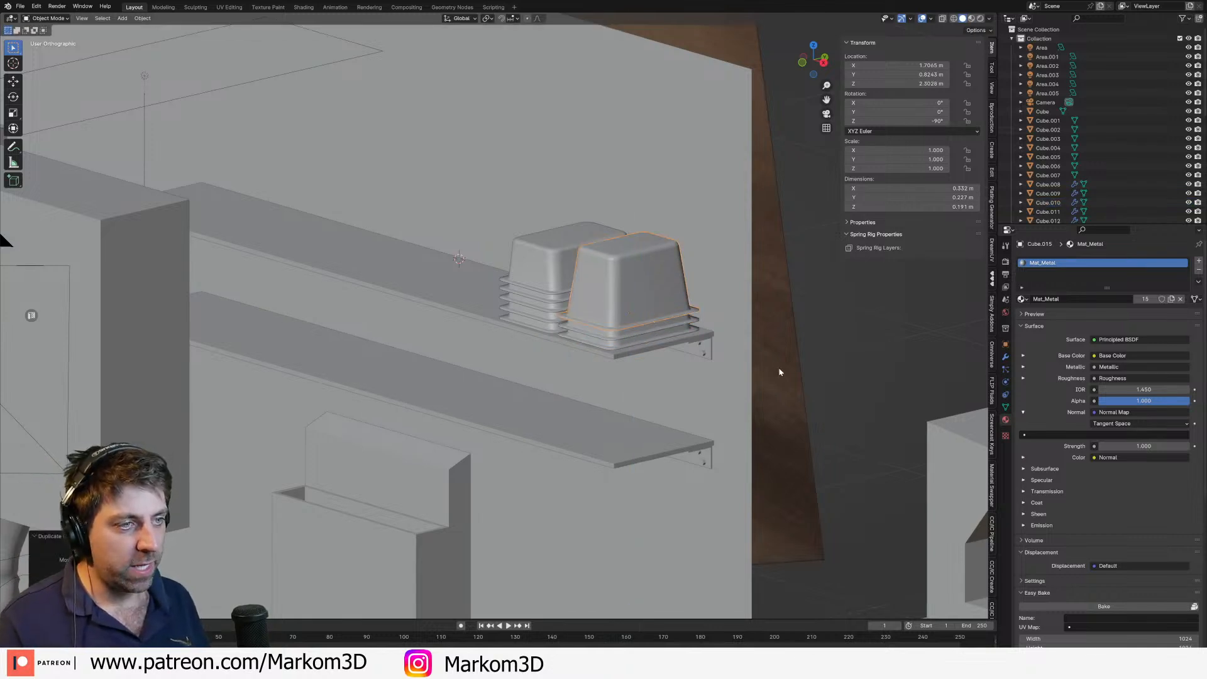
key(shift+d)
key(z)
click(698, 362)
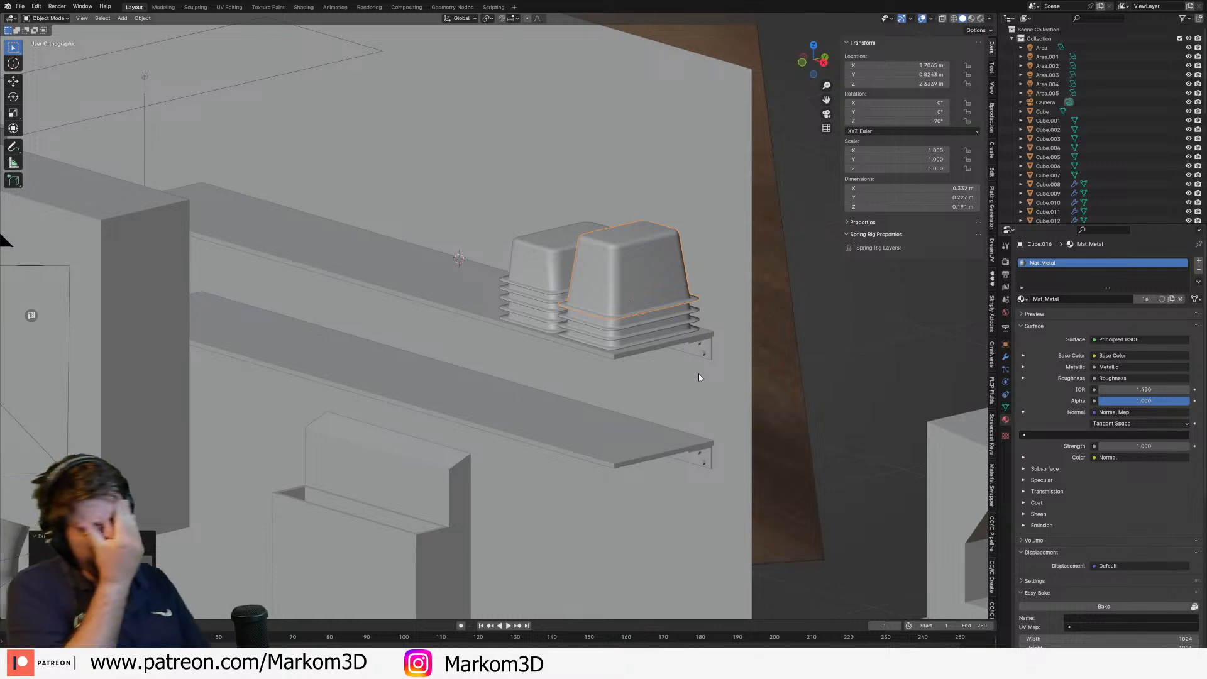
Step: Examine the stacked pans and the undersides and brackets of both wall shelves, with the lower shelf selected
middle_drag(623, 376, 635, 375)
scroll(638, 375, up, 2)
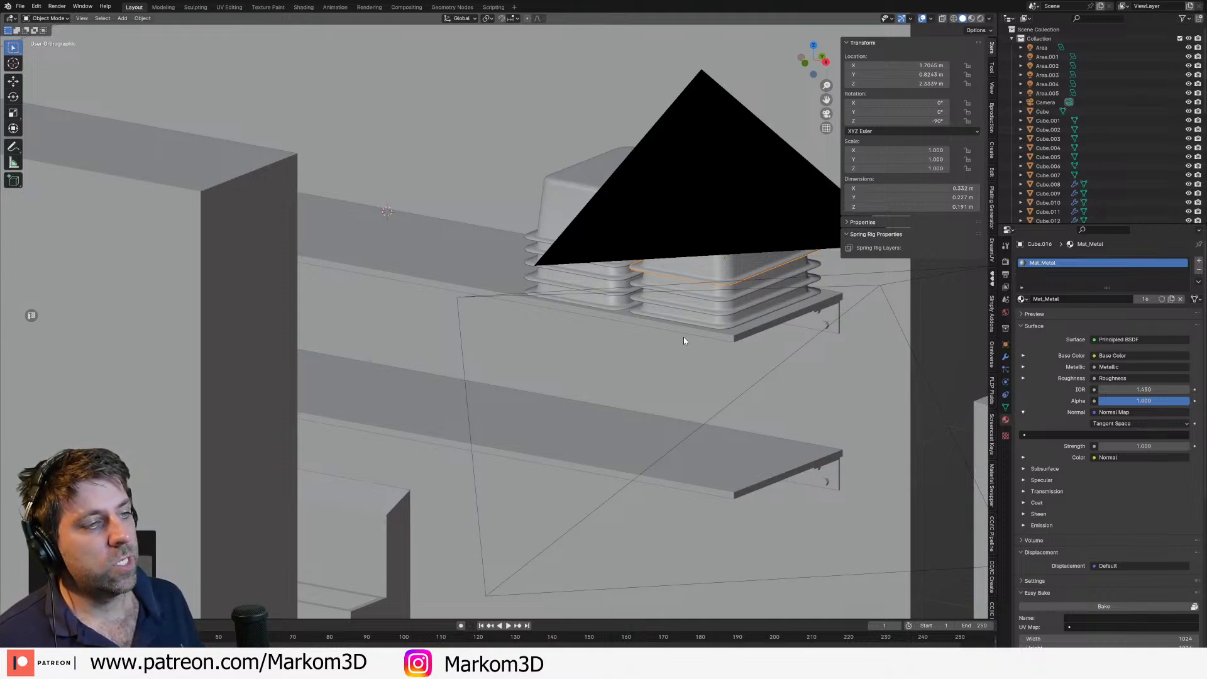
middle_drag(684, 337, 663, 431)
scroll(658, 337, down, 1)
scroll(689, 383, up, 2)
scroll(682, 388, down, 3)
scroll(669, 442, up, 3)
click(663, 432)
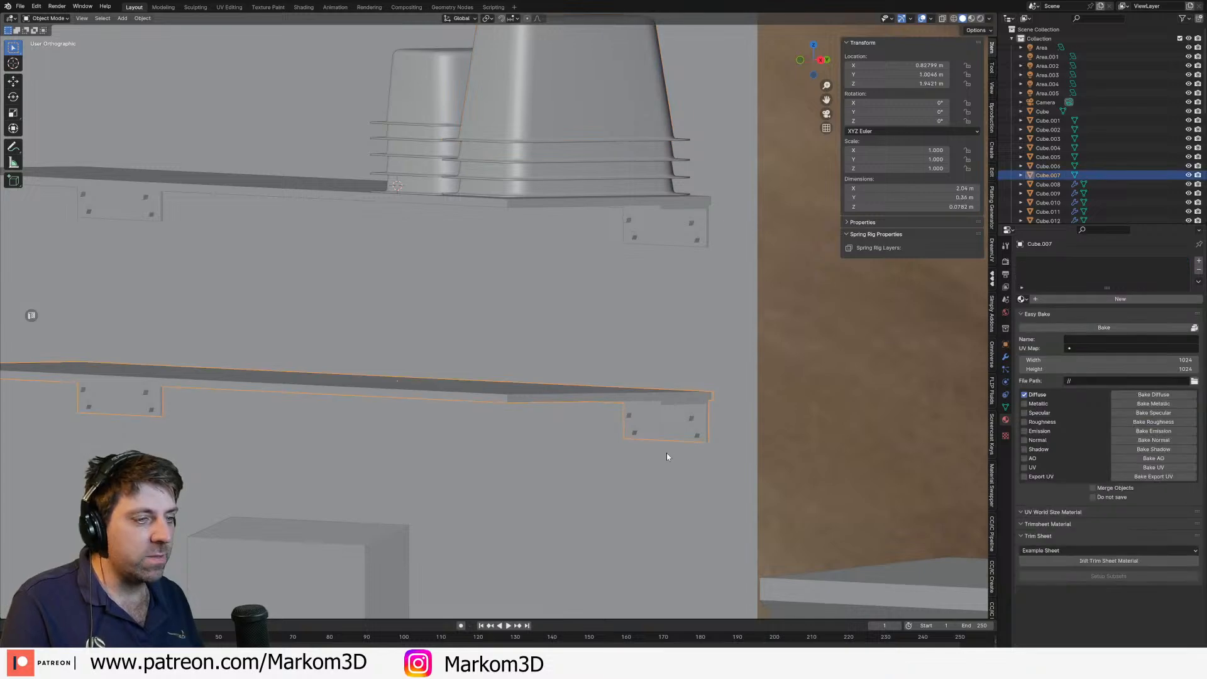
scroll(611, 449, up, 1)
scroll(559, 420, down, 3)
key(Tab)
key(Tab)
middle_drag(572, 436, 561, 405)
key(Tab)
key(Tab)
key(Tab)
key(Tab)
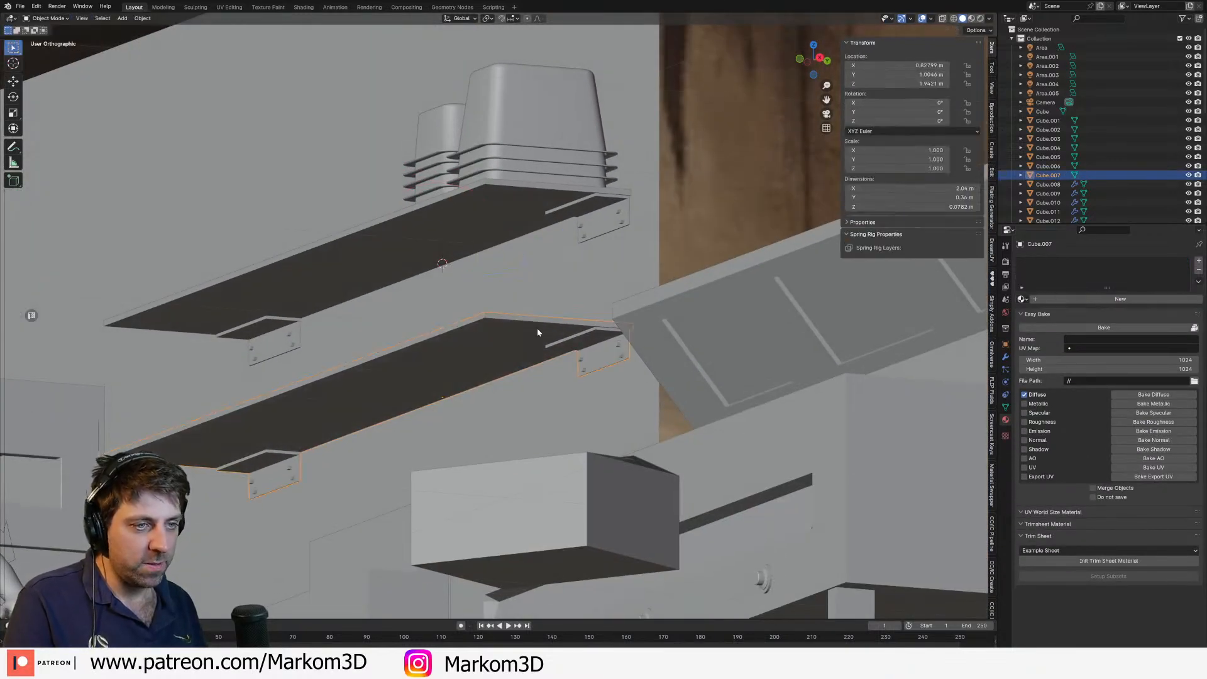
Step: Open the upper and lower wall shelves together for mesh editing
shift+click(541, 228)
key(Tab)
scroll(595, 336, up, 2)
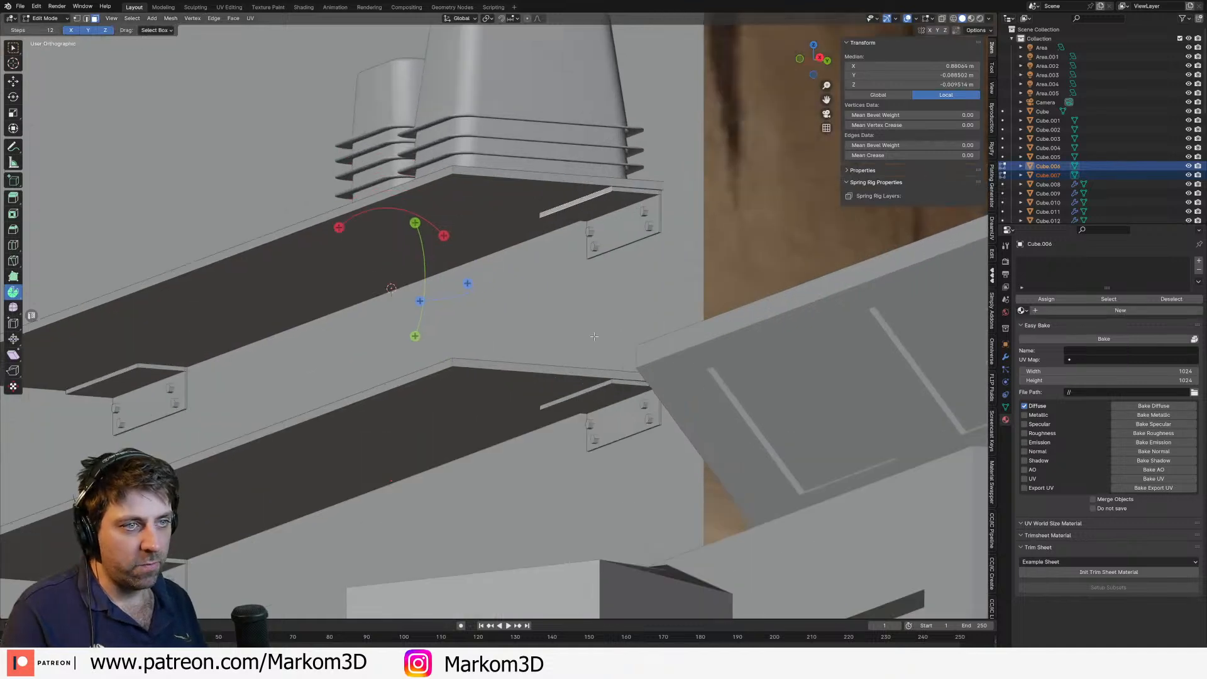
shift+click(579, 396)
shift+middle_drag(579, 396, 798, 264)
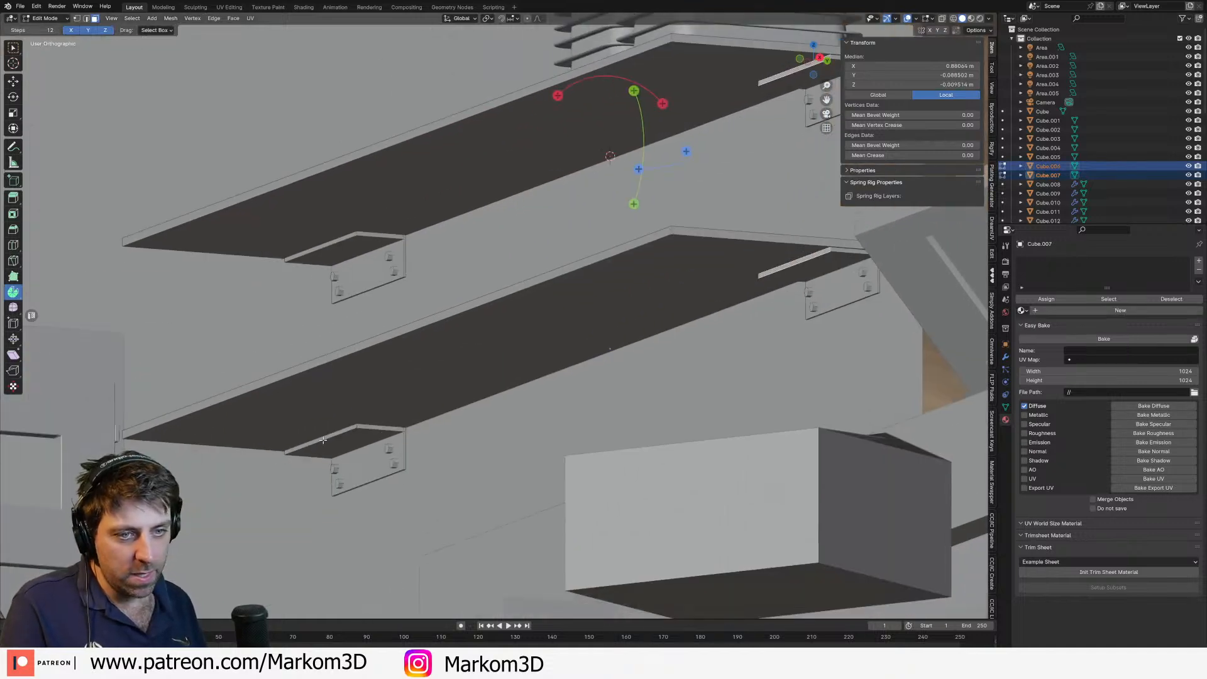
shift+click(323, 440)
shift+click(325, 244)
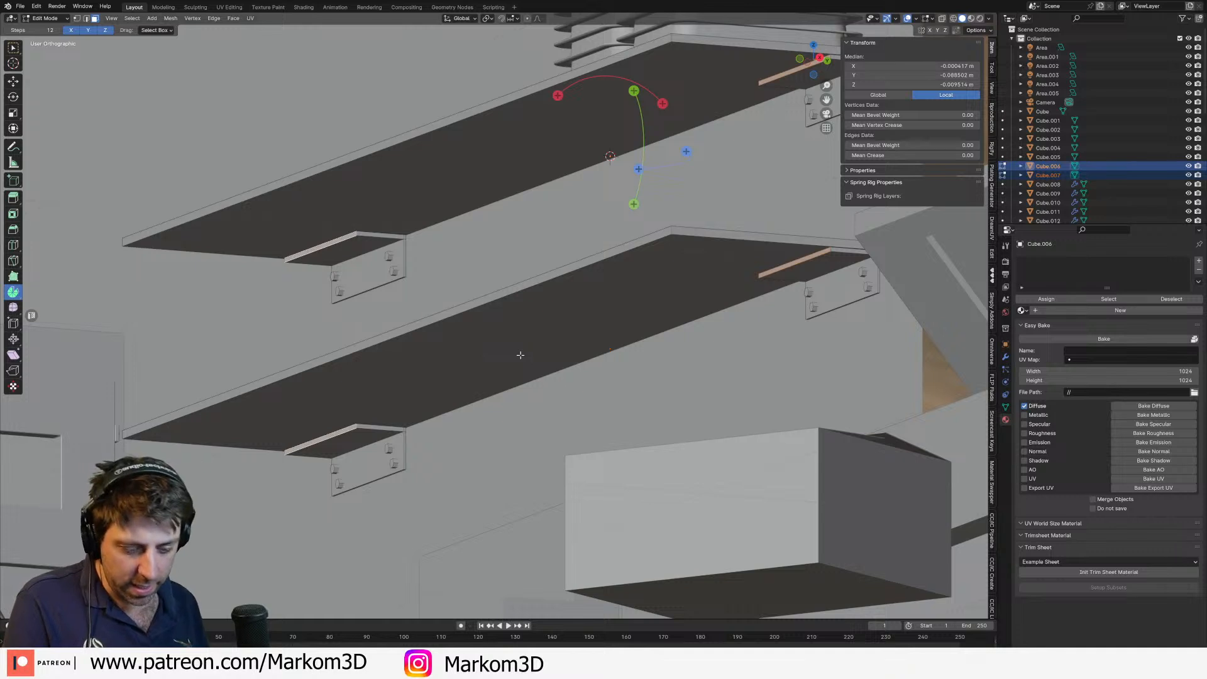
key(g)
key(y)
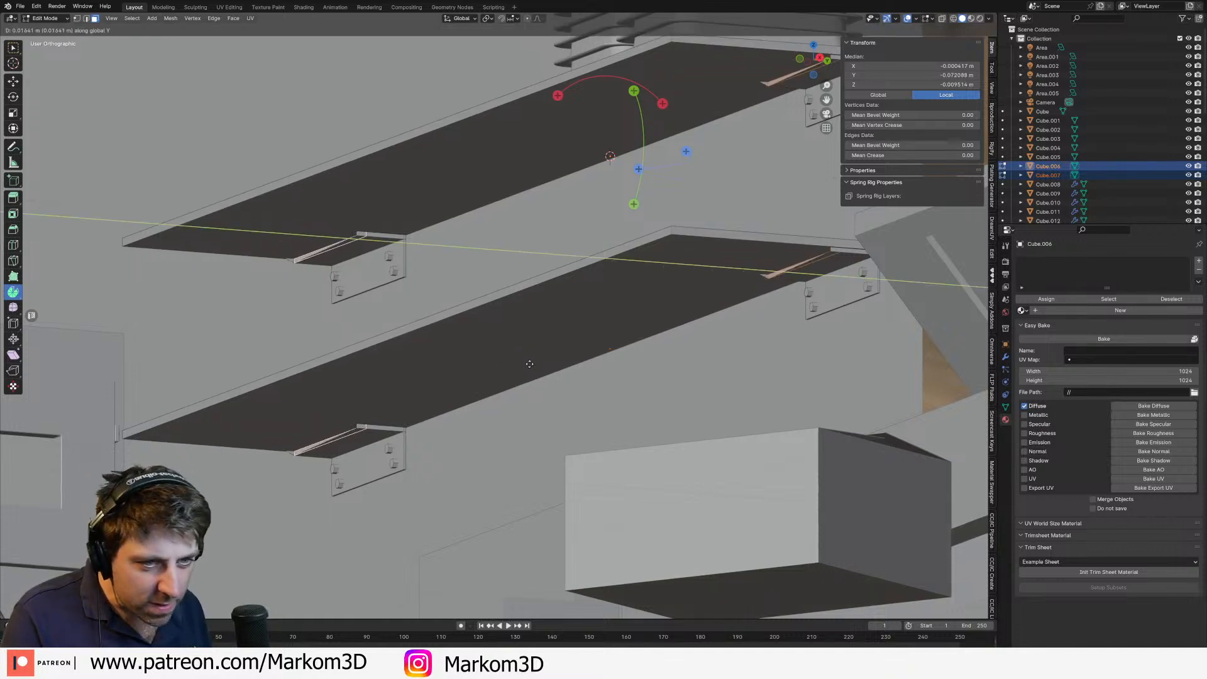
click(420, 326)
Step: Merge all vertices of both wall shelves by distance
key(a)
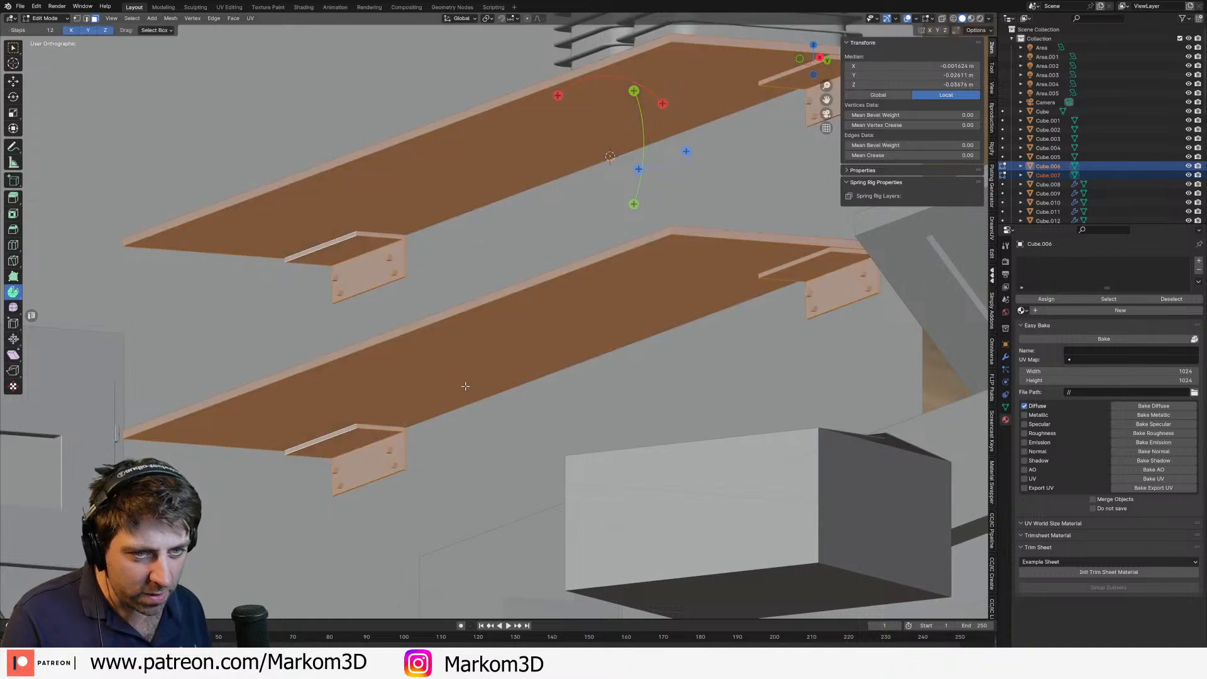
key(m)
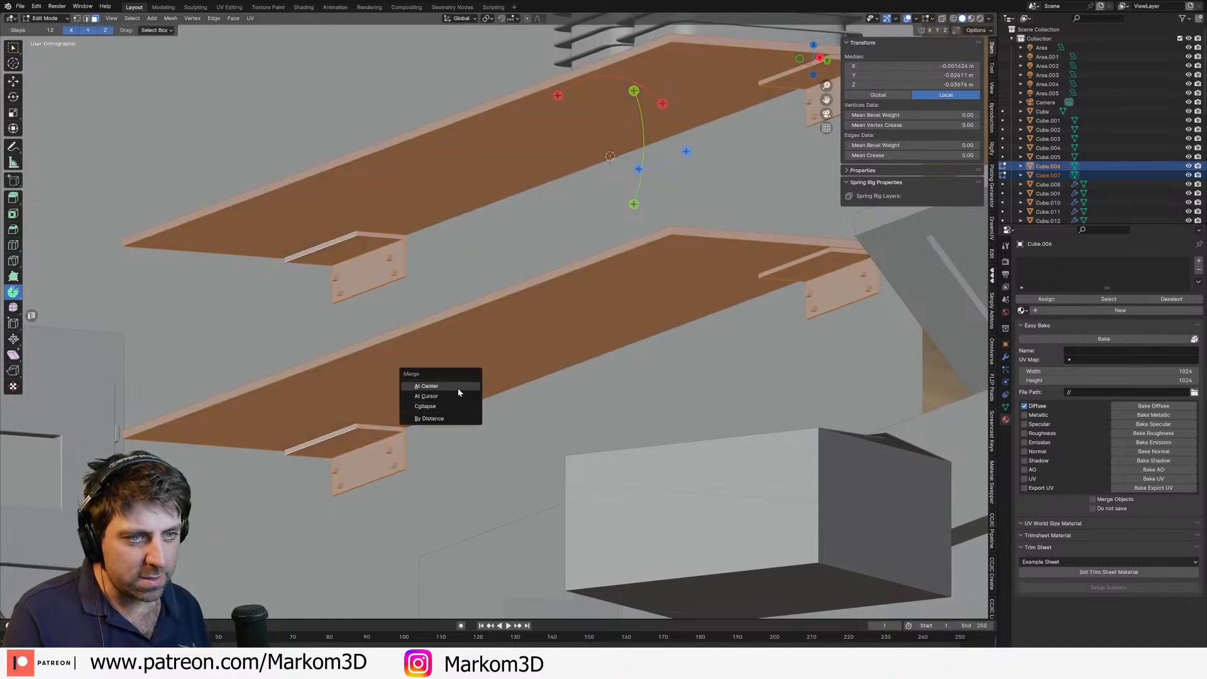
click(449, 419)
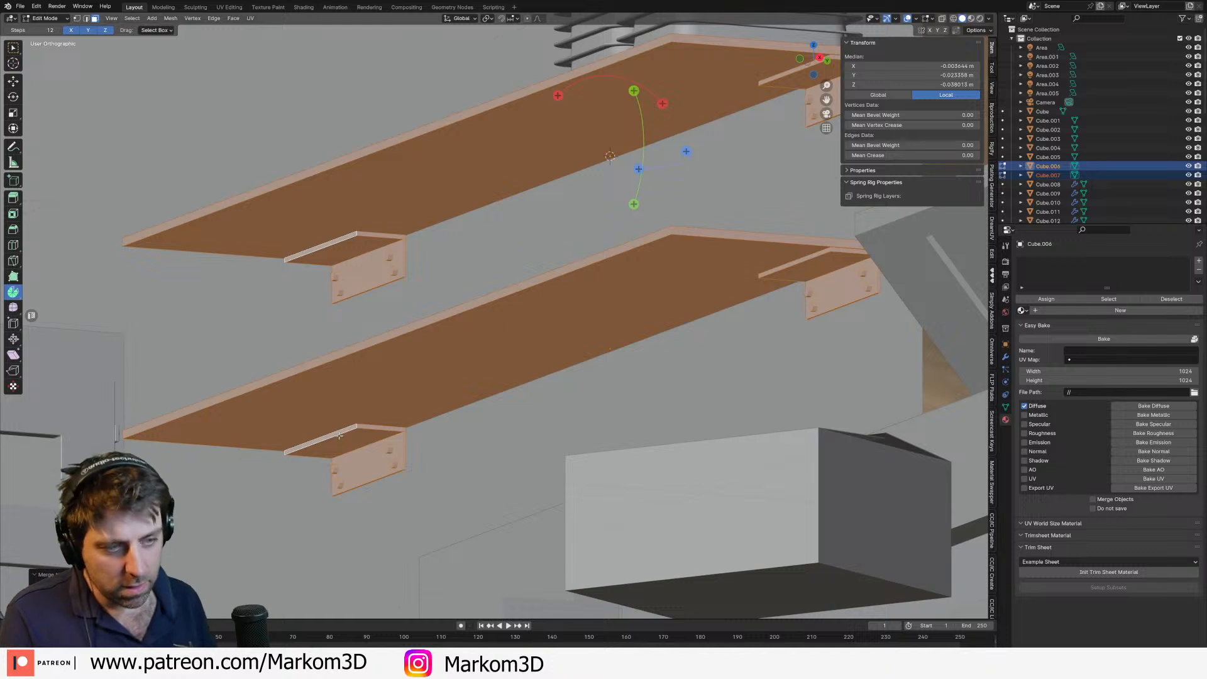
Step: Slide the end faces of all four shelf brackets along Y and finish editing the shelf meshes
click(311, 262)
shift+click(320, 248)
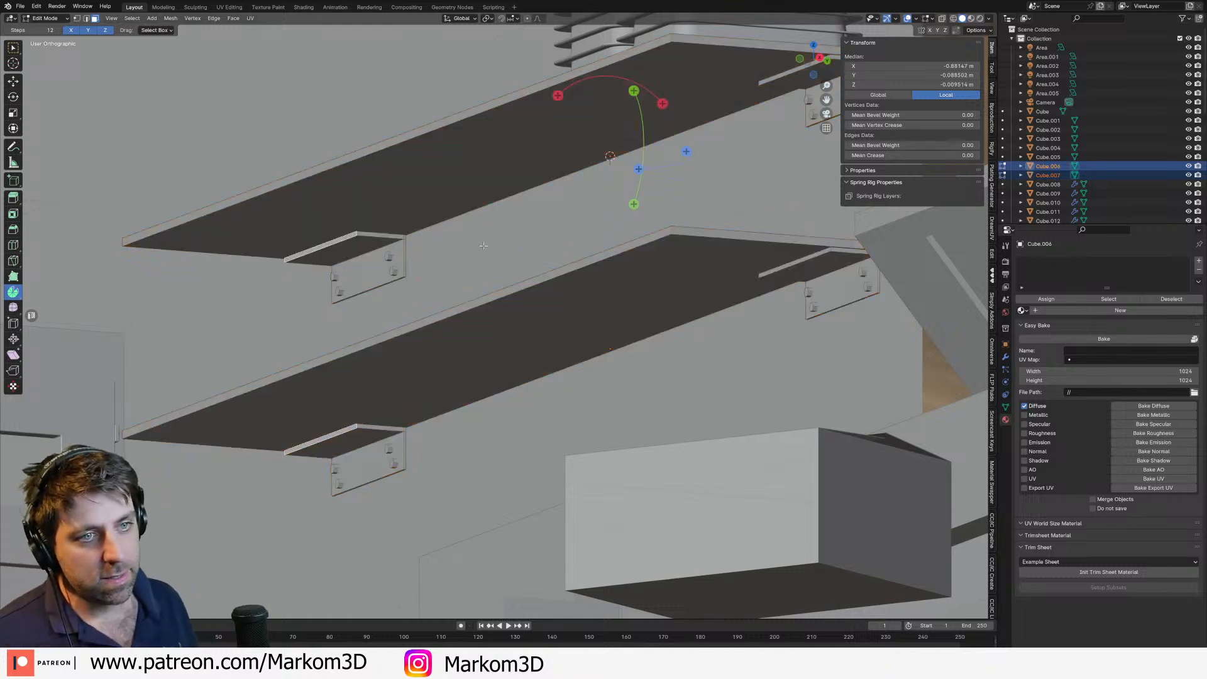
shift+middle_drag(847, 319, 689, 362)
shift+click(654, 297)
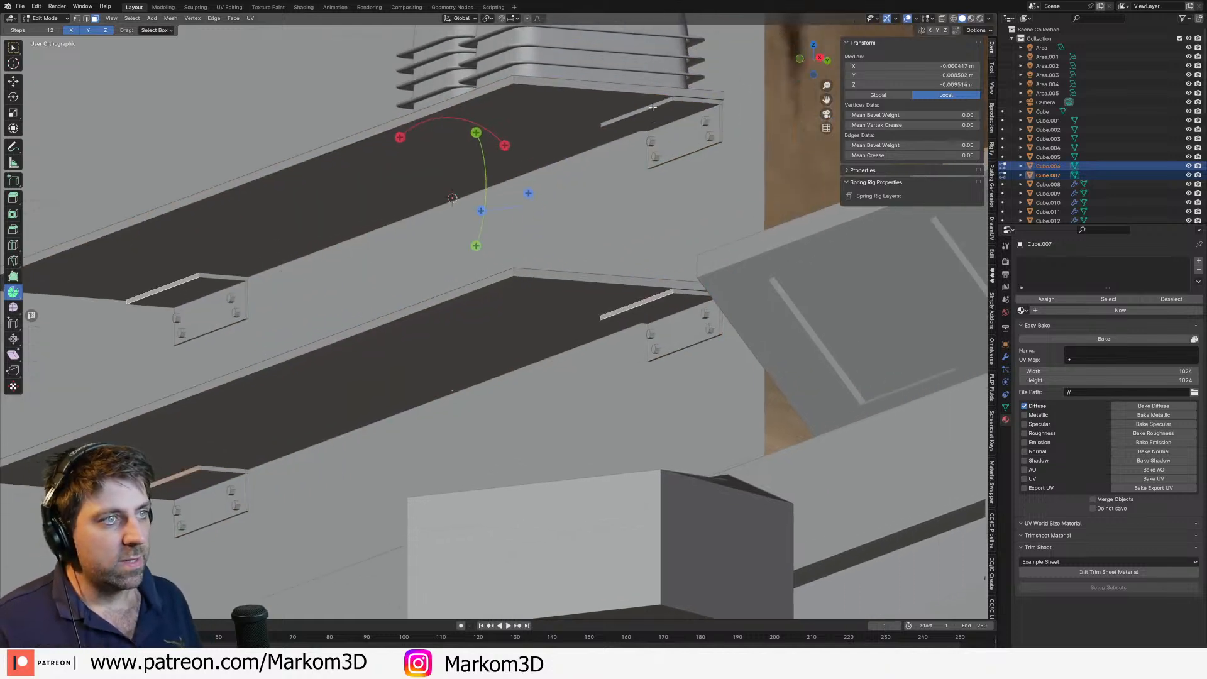
shift+click(654, 106)
key(g)
key(y)
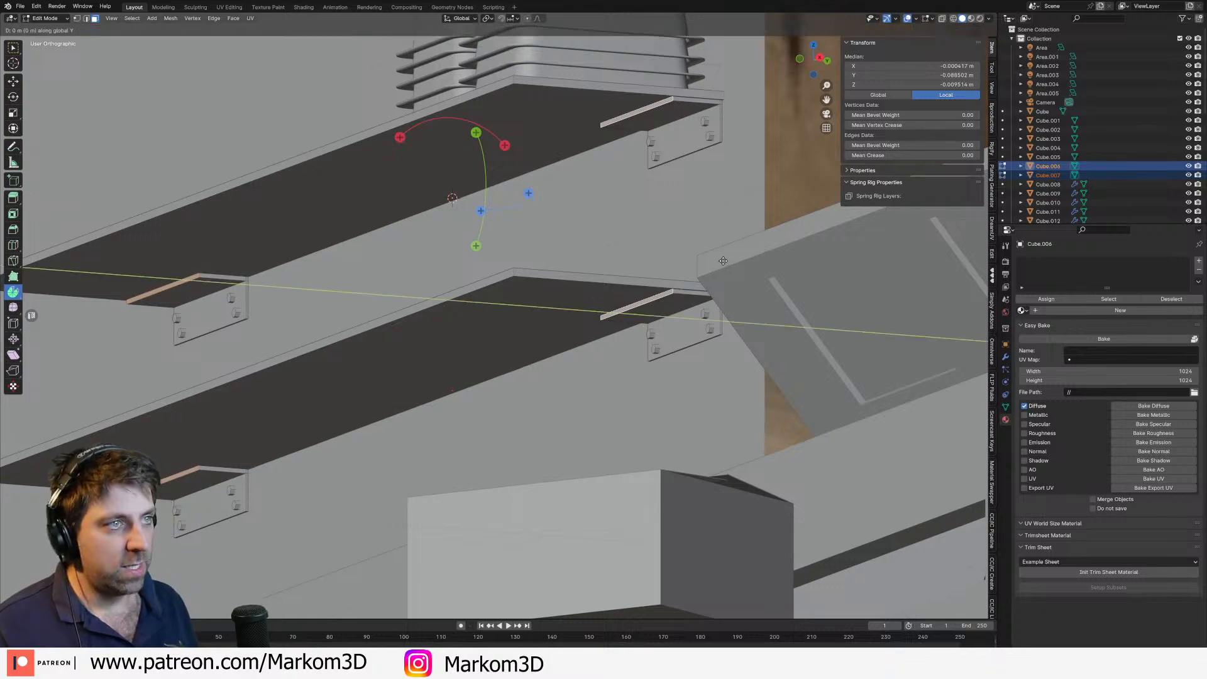
click(680, 250)
scroll(682, 255, down, 3)
key(Tab)
middle_drag(690, 318, 702, 355)
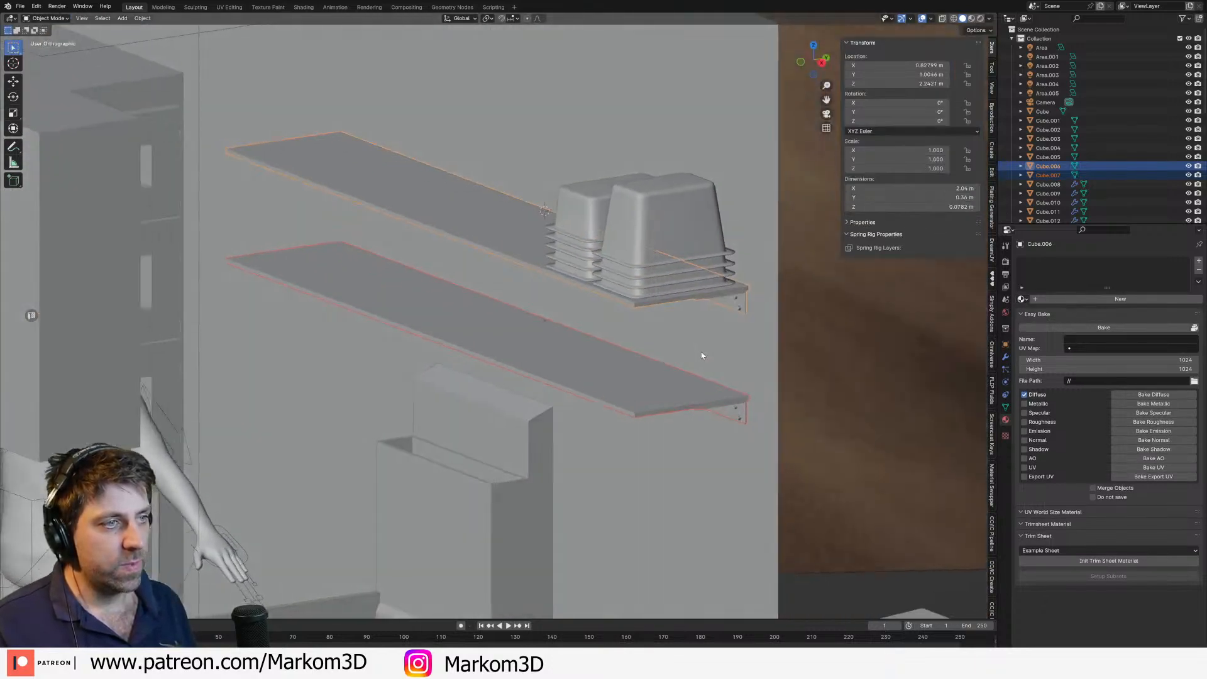
Step: Open the overhead panel above the counter for mesh editing, with its underside light strips selected
scroll(701, 355, down, 6)
click(773, 323)
middle_drag(773, 323, 576, 323)
scroll(745, 340, down, 3)
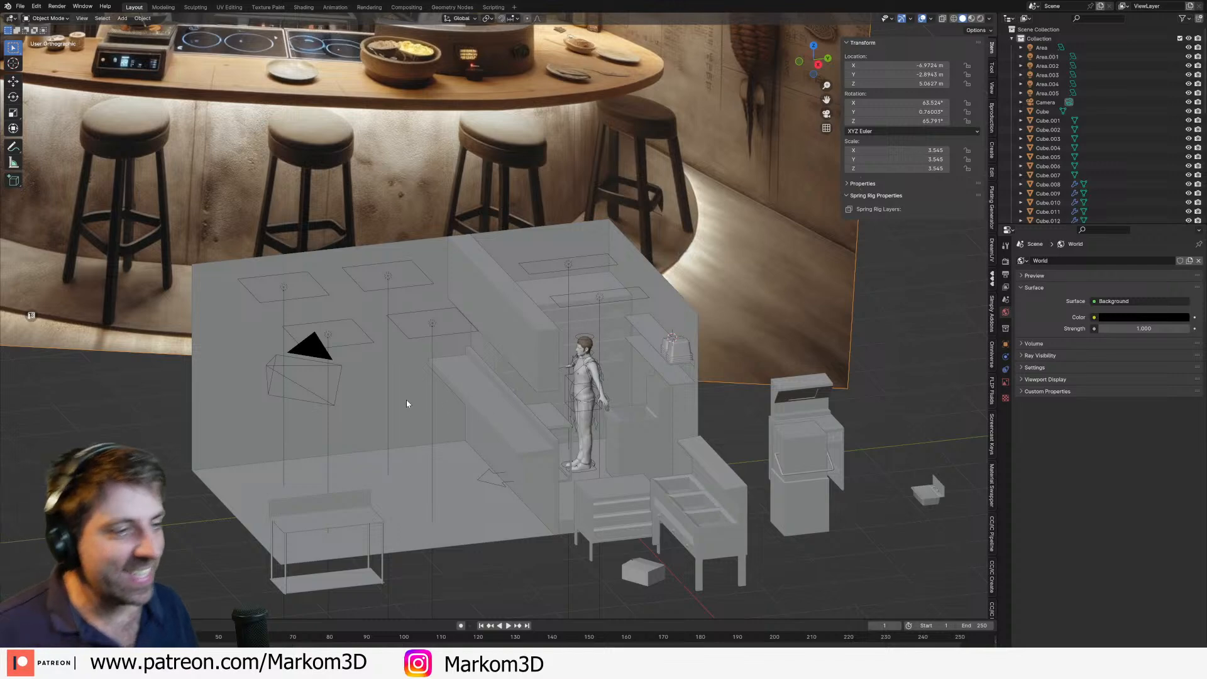
middle_drag(406, 398, 451, 408)
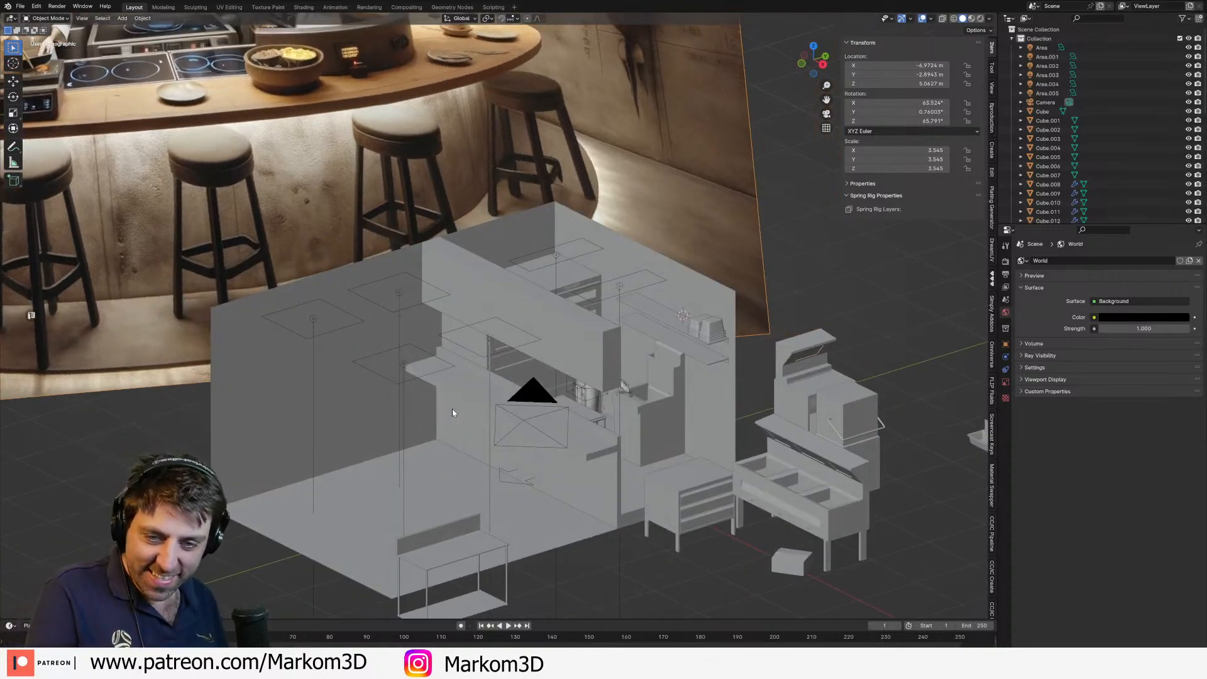
middle_drag(516, 419, 484, 347)
scroll(482, 356, up, 3)
click(508, 285)
key(Tab)
scroll(508, 285, up, 4)
middle_drag(591, 269, 607, 261)
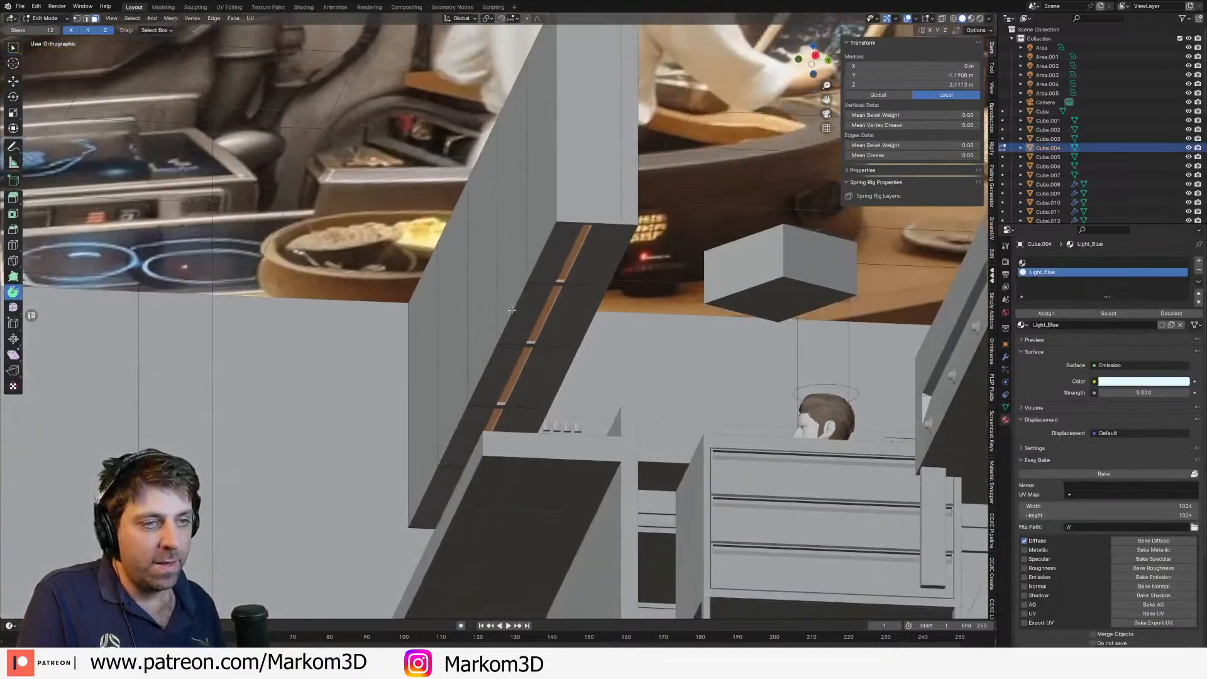
Step: Grow the light strip selection and move it about 0.03 m along Y on the overhead panel's underside
key(ctrl+KP_Add)
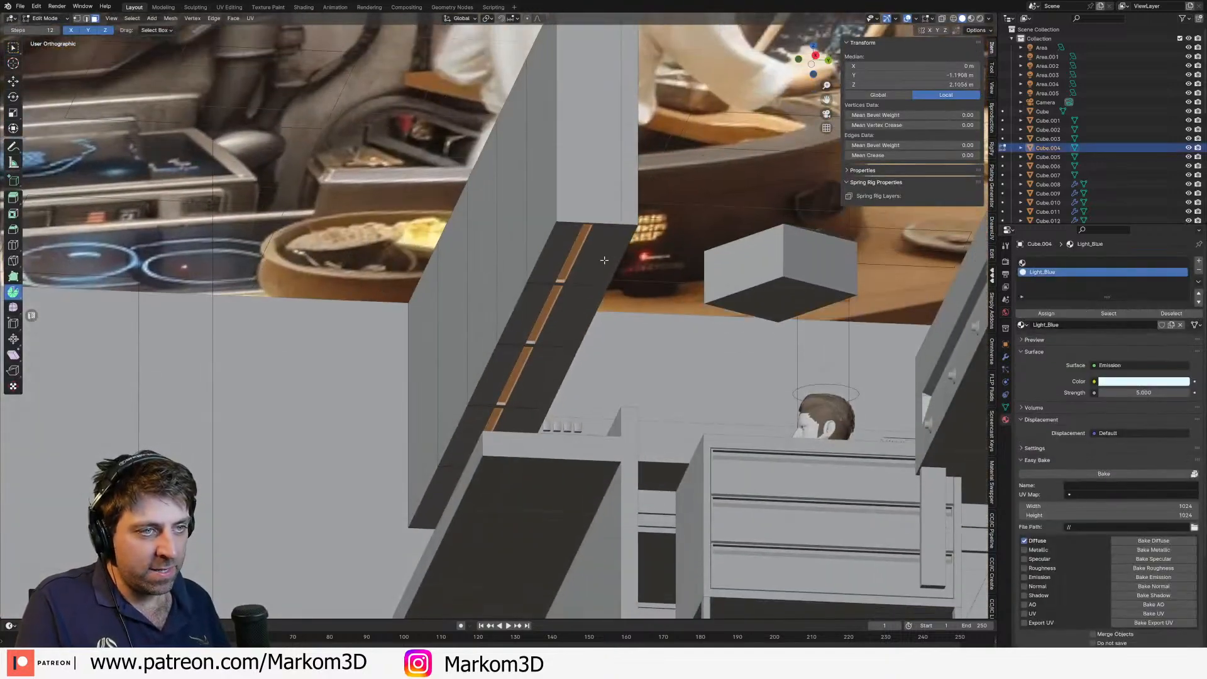
key(g)
key(y)
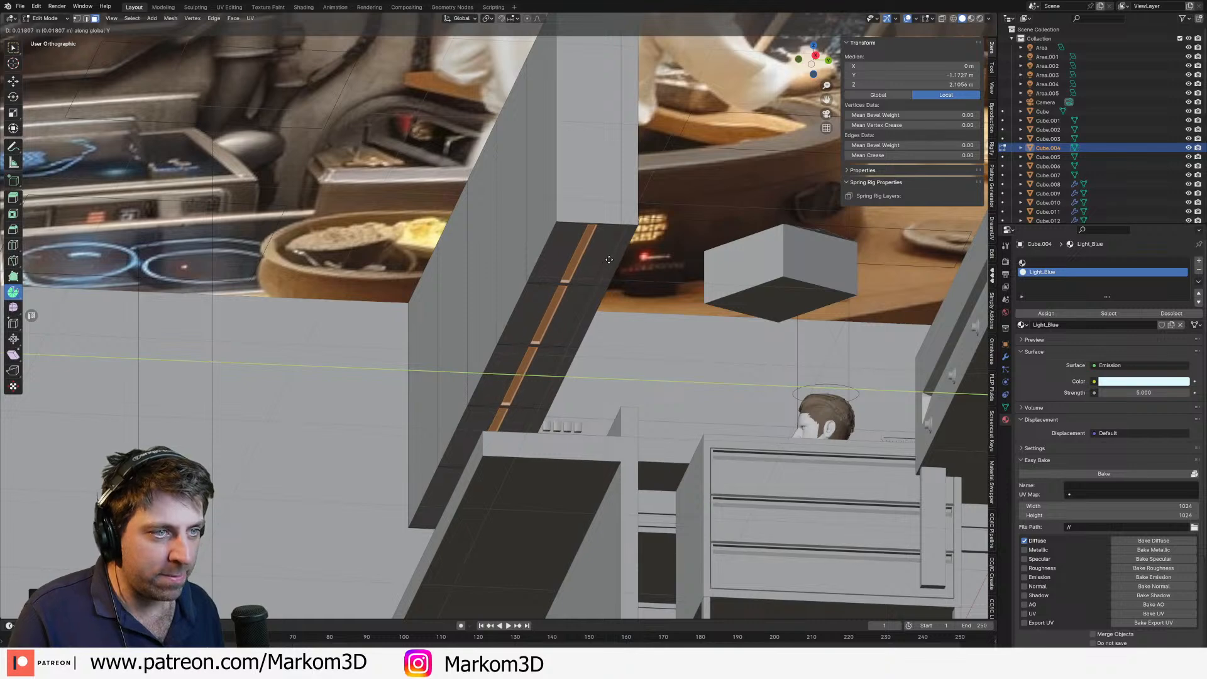
click(612, 259)
scroll(651, 304, down, 5)
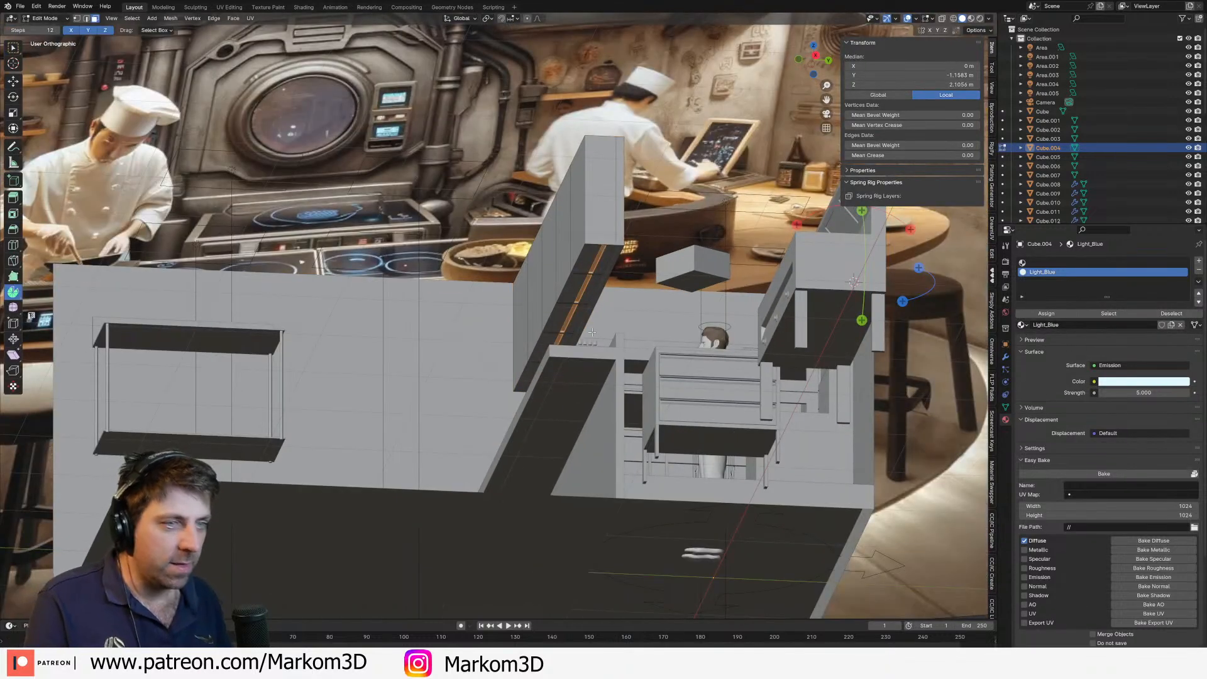
click(492, 19)
click(501, 62)
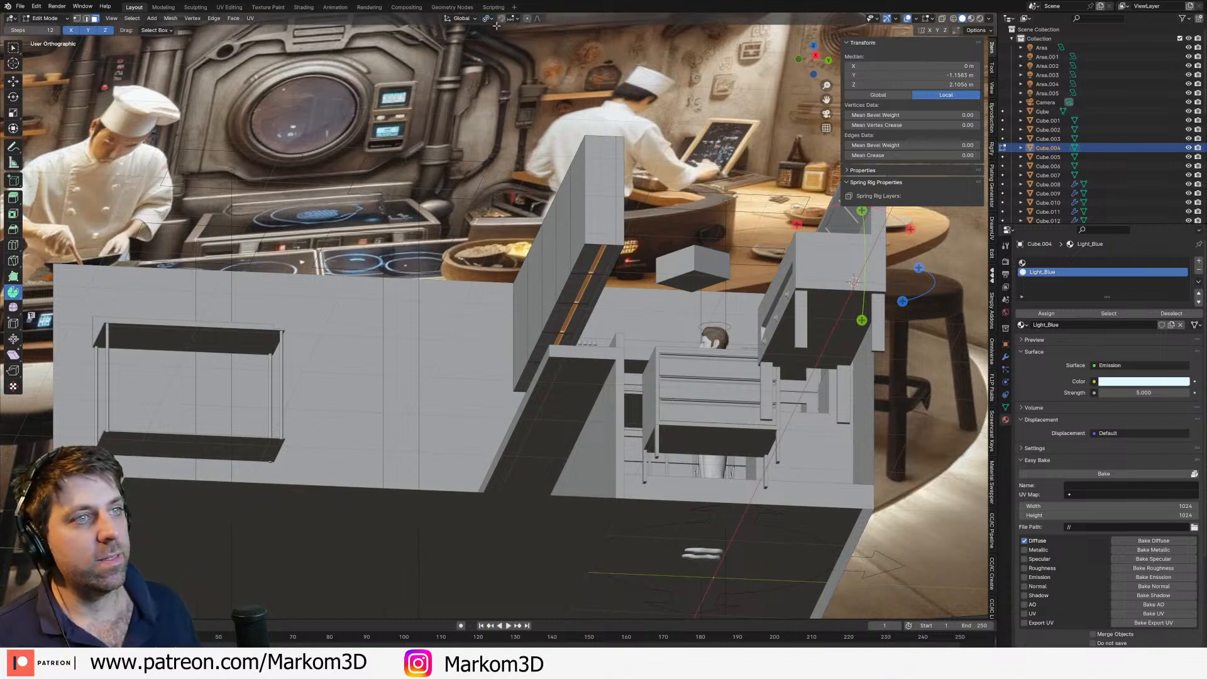
click(490, 19)
click(496, 50)
middle_drag(728, 201, 751, 184)
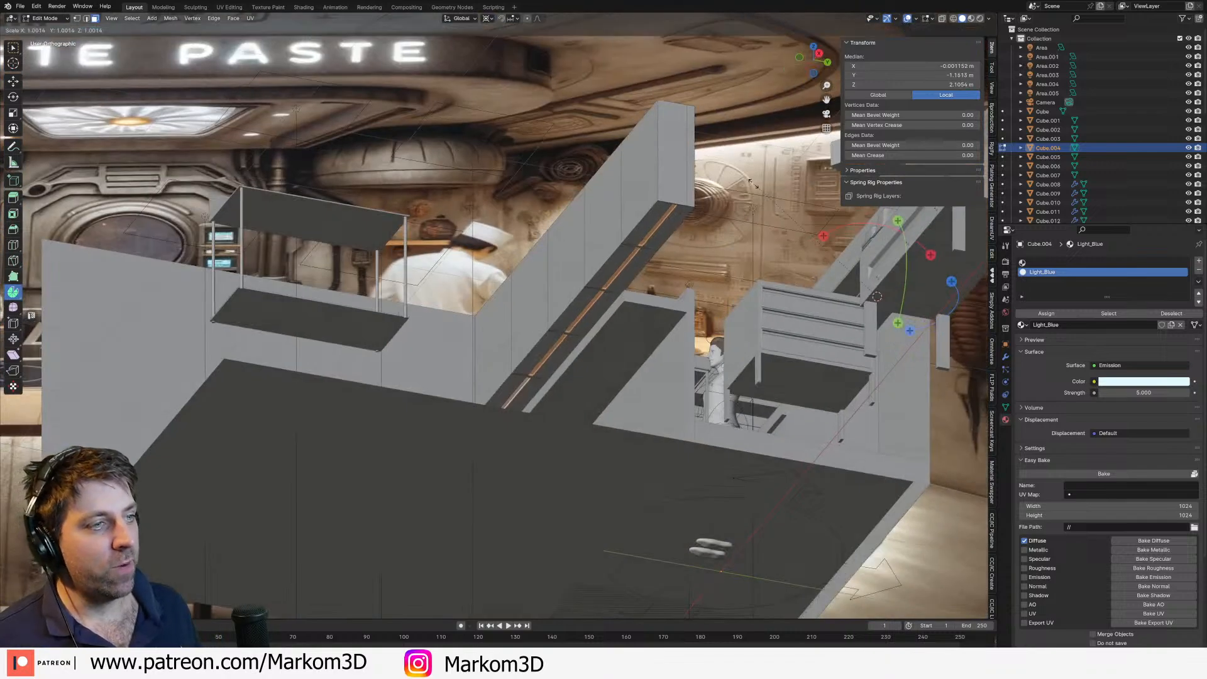
Step: Set the pivot point to Individual Origins and scale down each underside light strip around its own centre
click(489, 19)
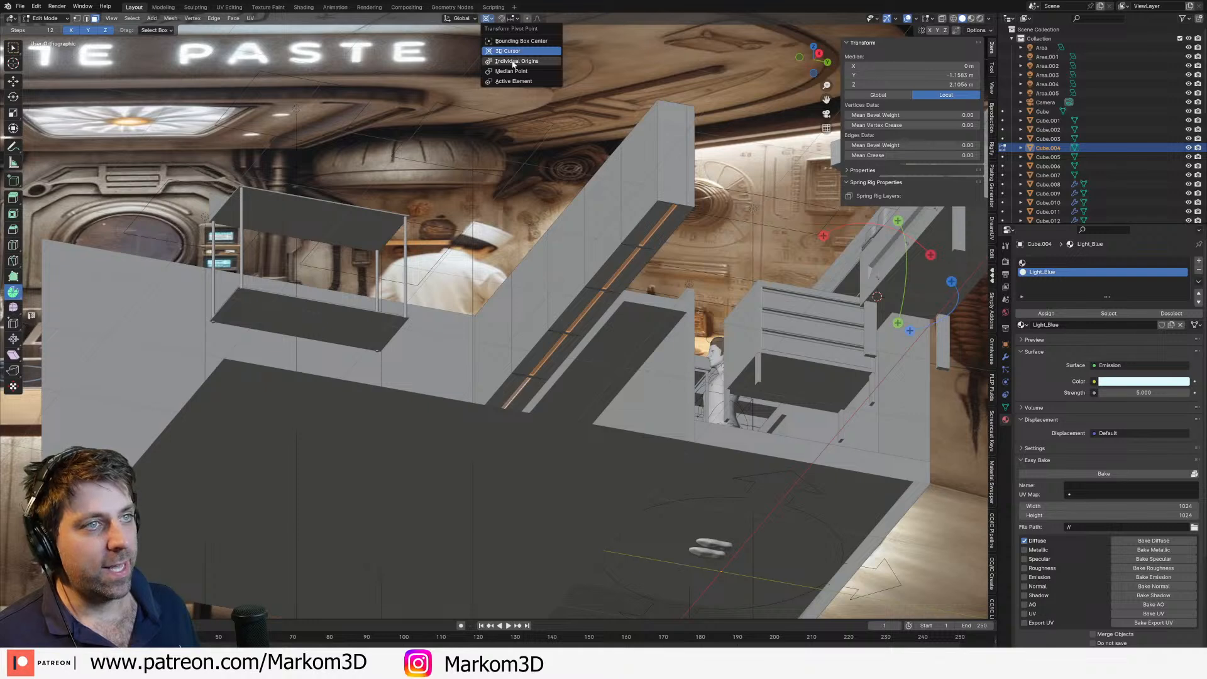
click(501, 62)
key(s)
click(723, 244)
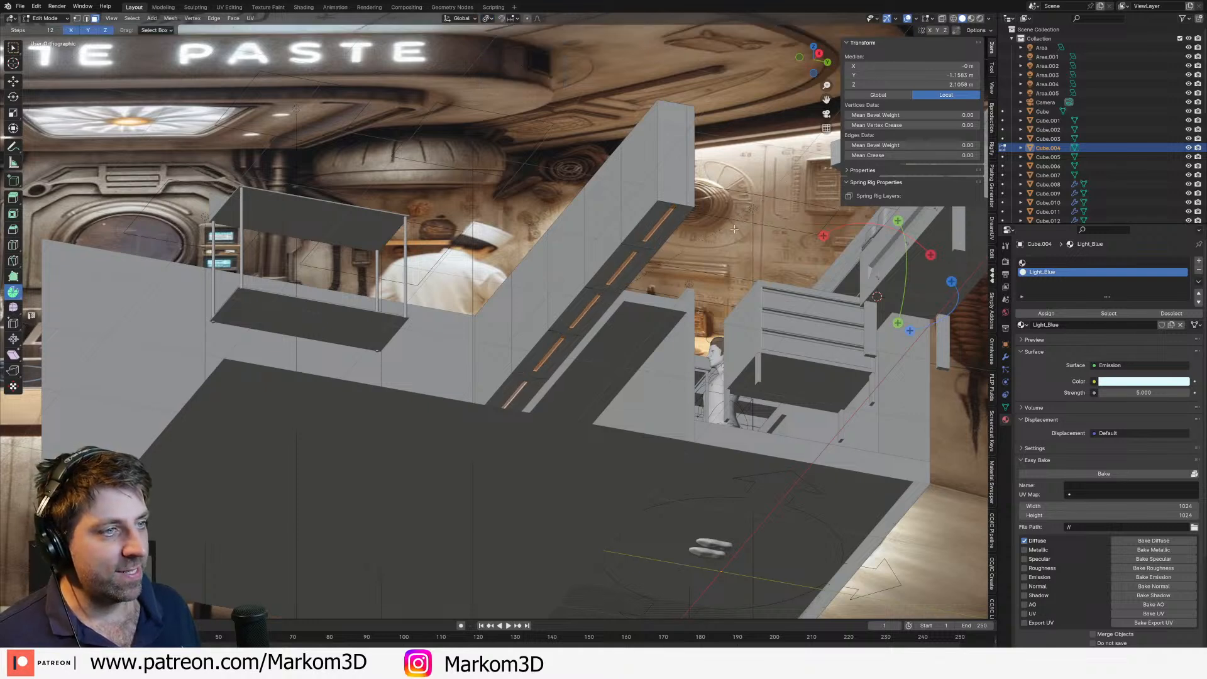
key(Tab)
key(Tab)
Step: Widen the underside light strips along Y into broader rectangles and leave mesh editing
key(s)
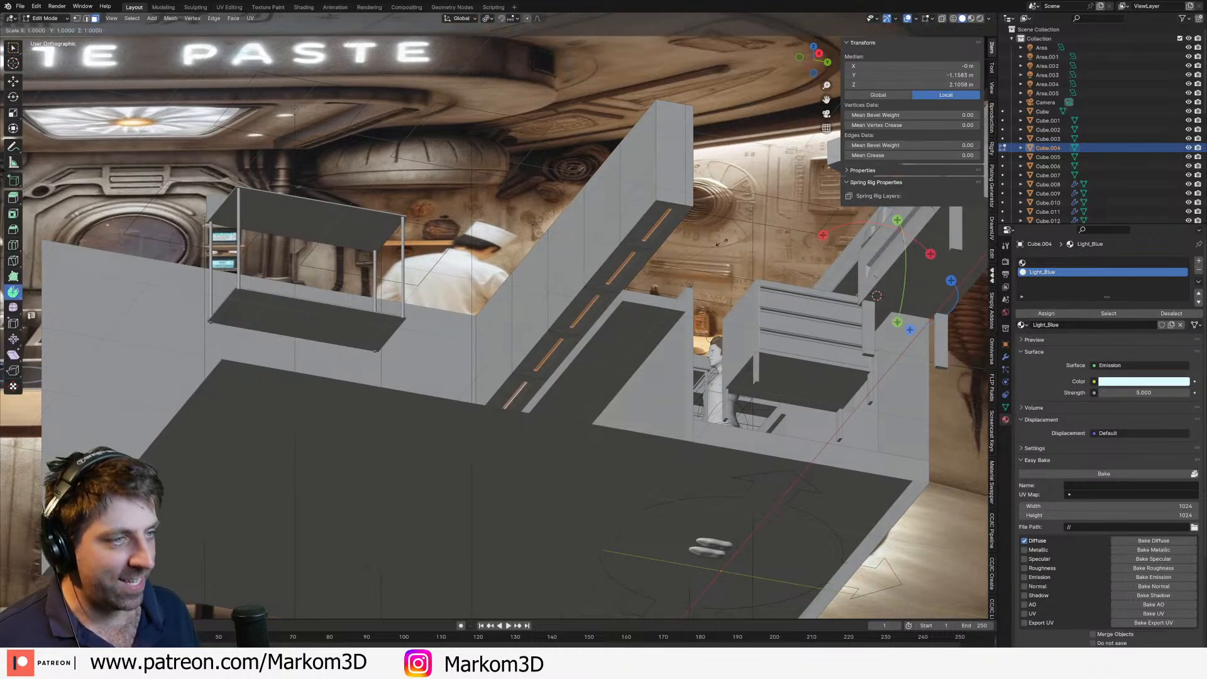
key(y)
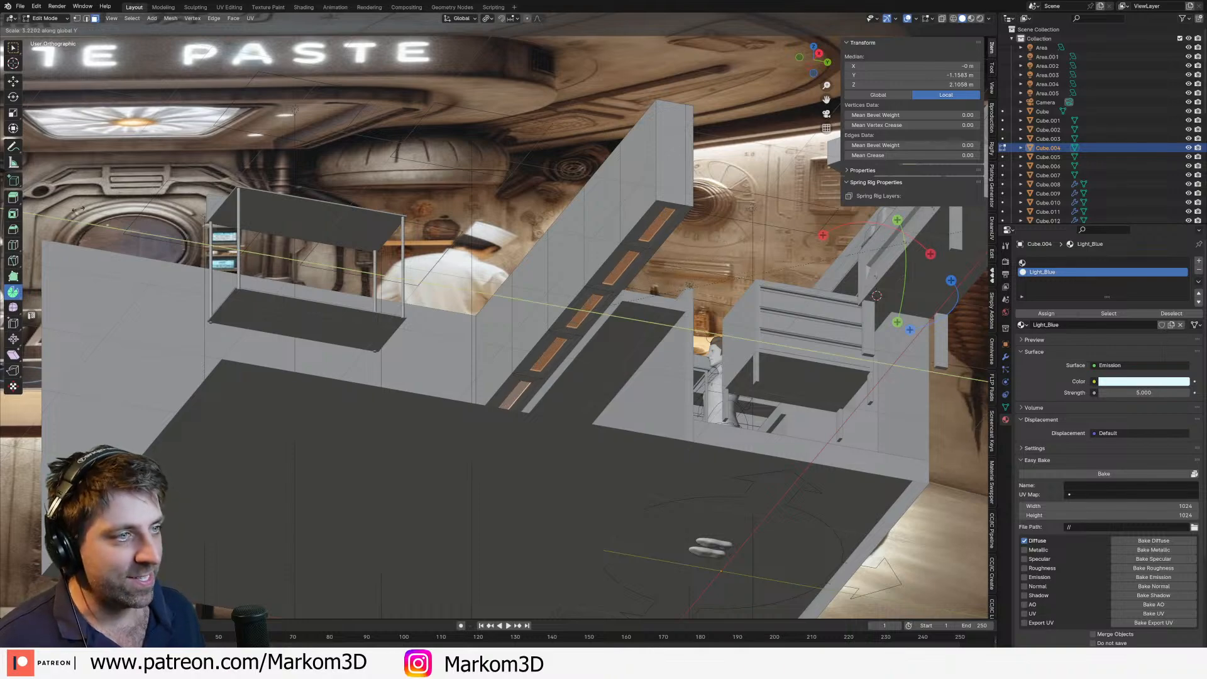
click(899, 160)
scroll(491, 362, down, 1)
key(Tab)
scroll(527, 354, up, 1)
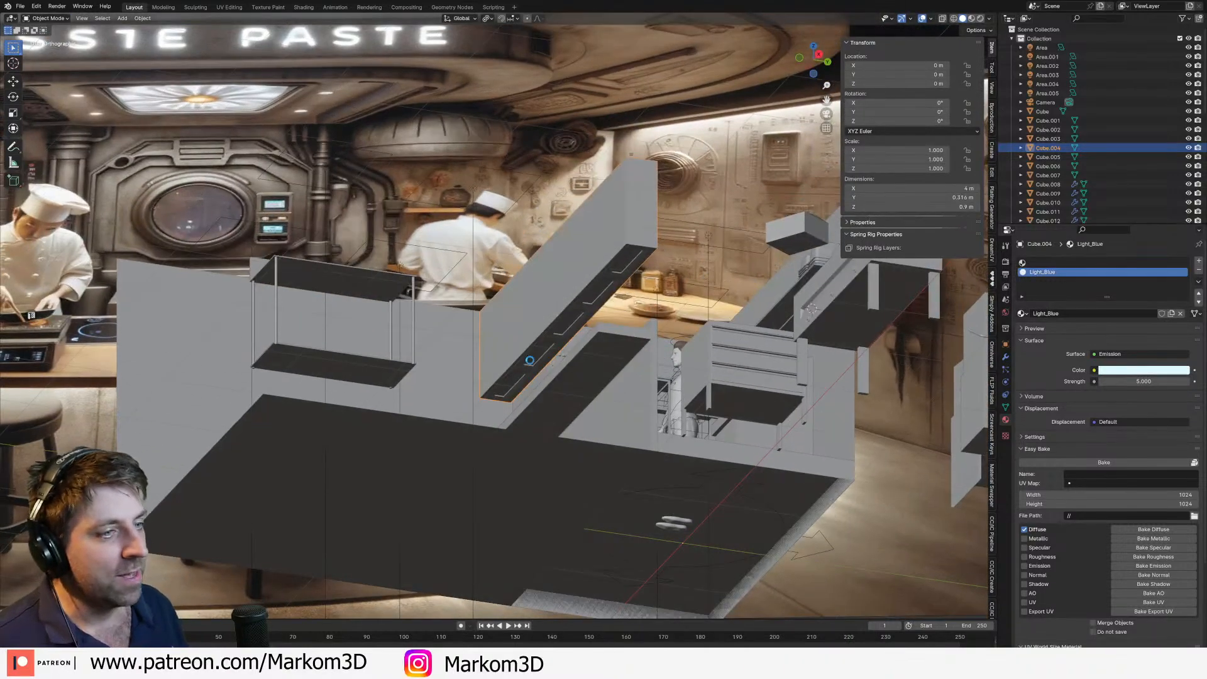
Step: Preview the overhead panel's lights and the stand in rendered shading, and return to solid shading
click(981, 19)
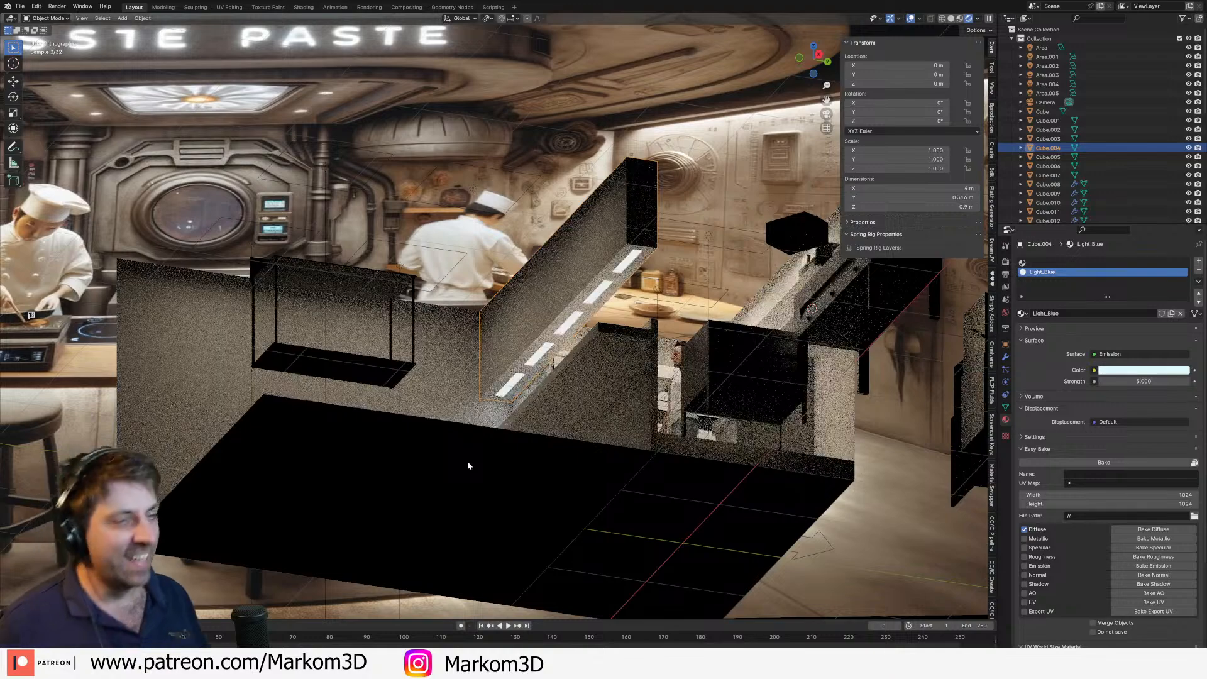
middle_drag(482, 456, 486, 489)
scroll(495, 469, down, 1)
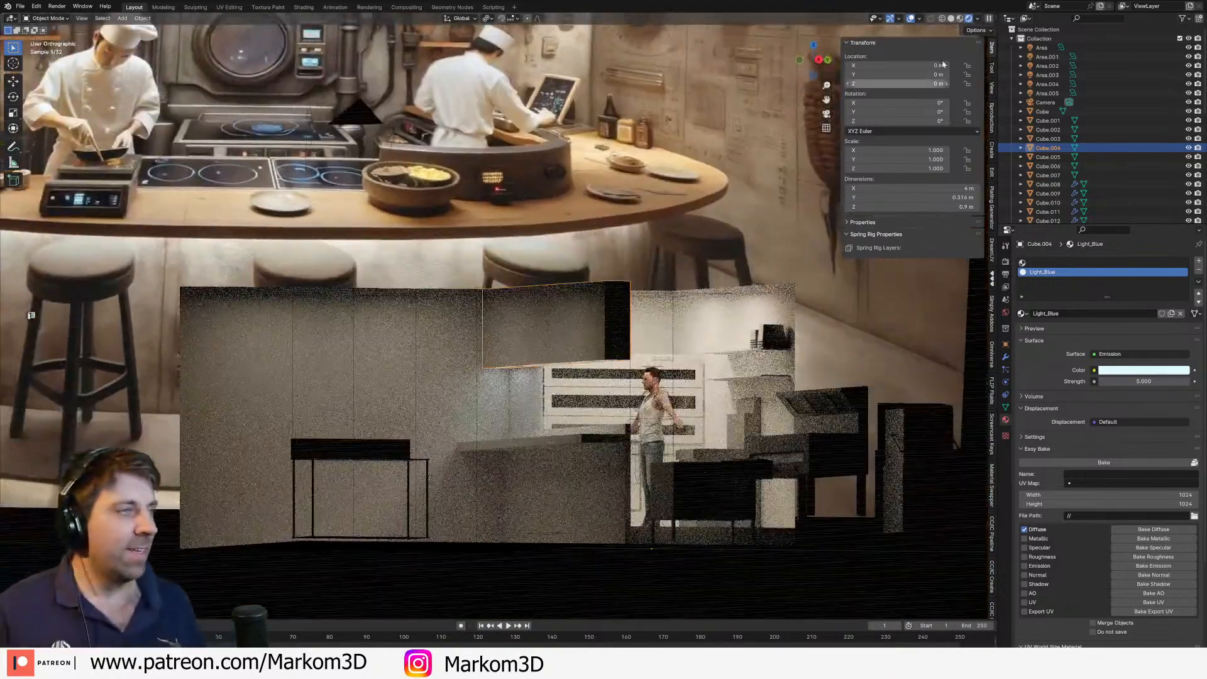
click(951, 19)
Step: Select the overhead panel's linked geometry in mesh editing and merge its vertices by distance
key(Tab)
scroll(613, 322, up, 3)
middle_drag(614, 323, 586, 279)
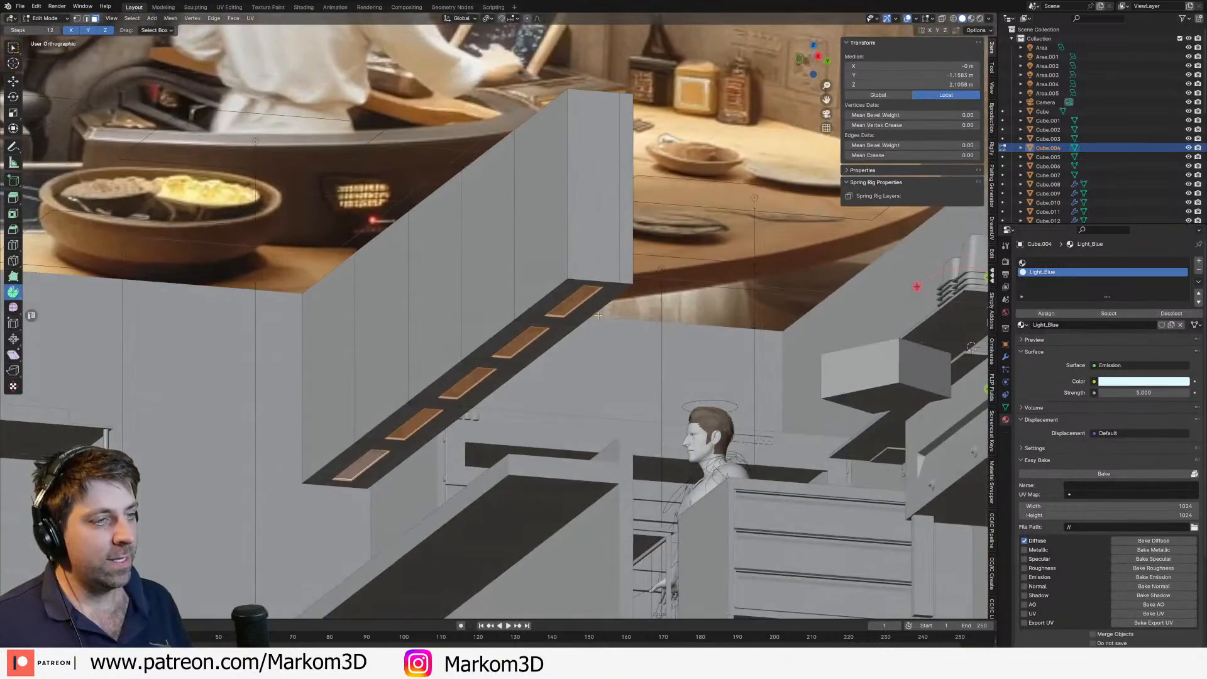
key(l)
key(m)
click(554, 342)
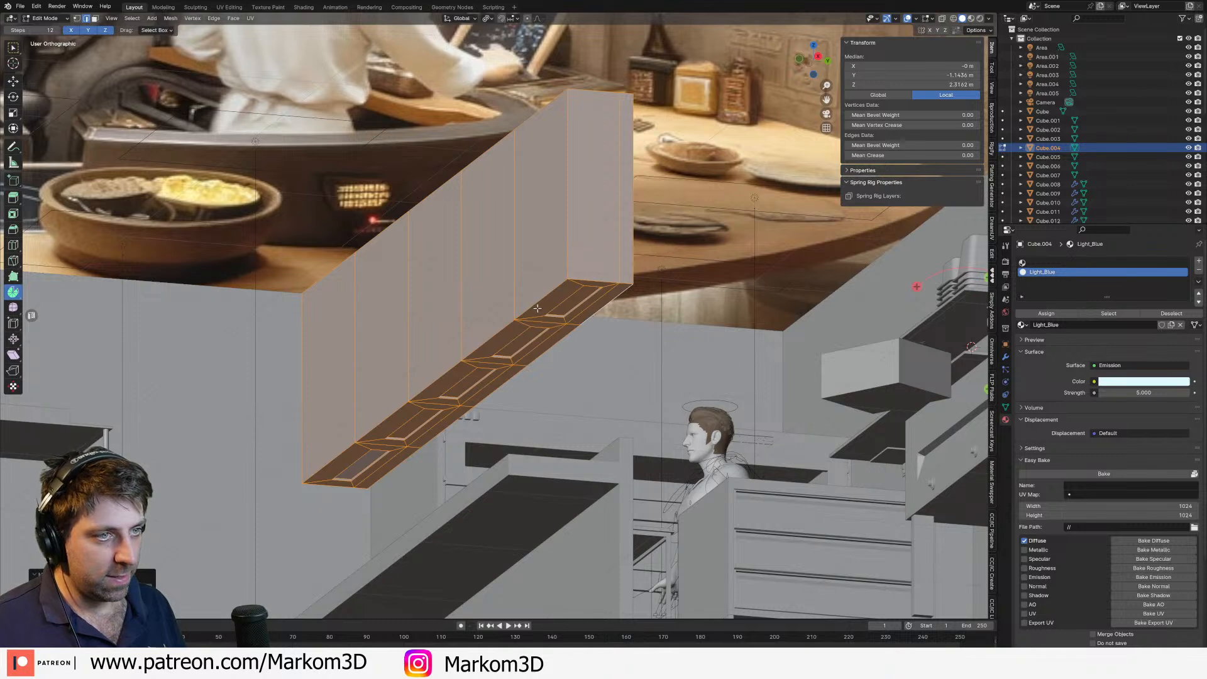
Step: Select all edges outlining the overhead panel's underside, using wireframe shading to reach the hidden ones, and return to solid shading
alt+click(538, 301)
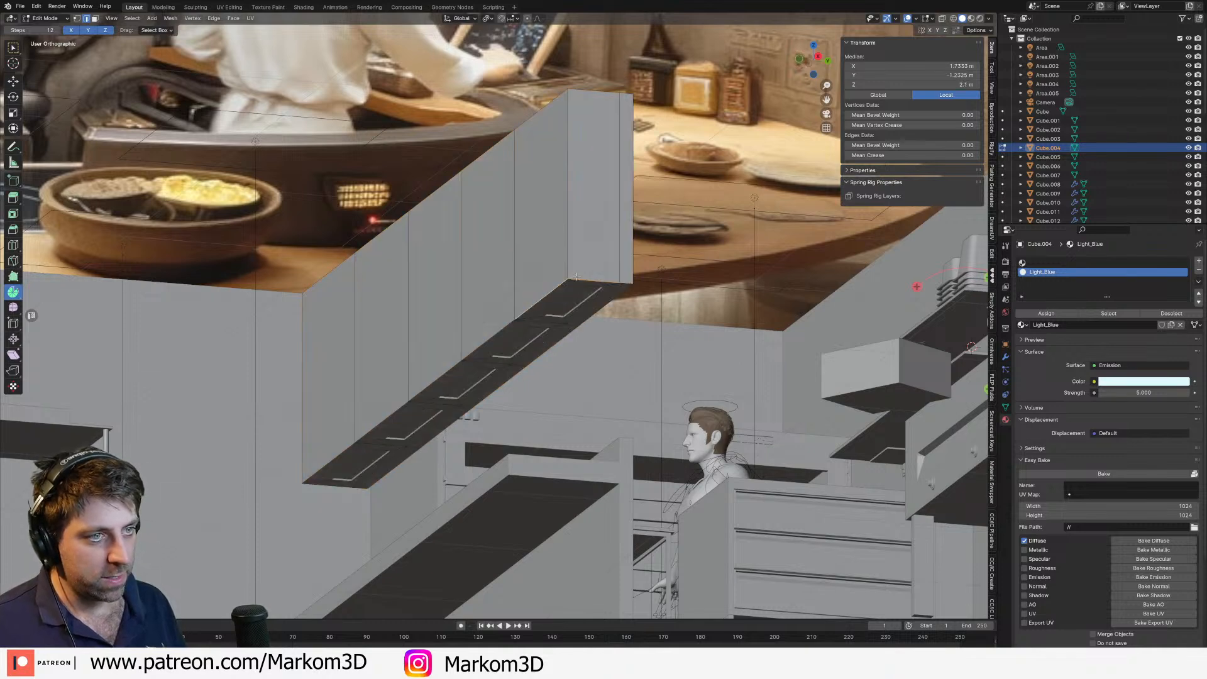
alt+shift+click(626, 286)
alt+shift+click(615, 298)
shift+middle_drag(494, 379, 511, 335)
shift+click(505, 295)
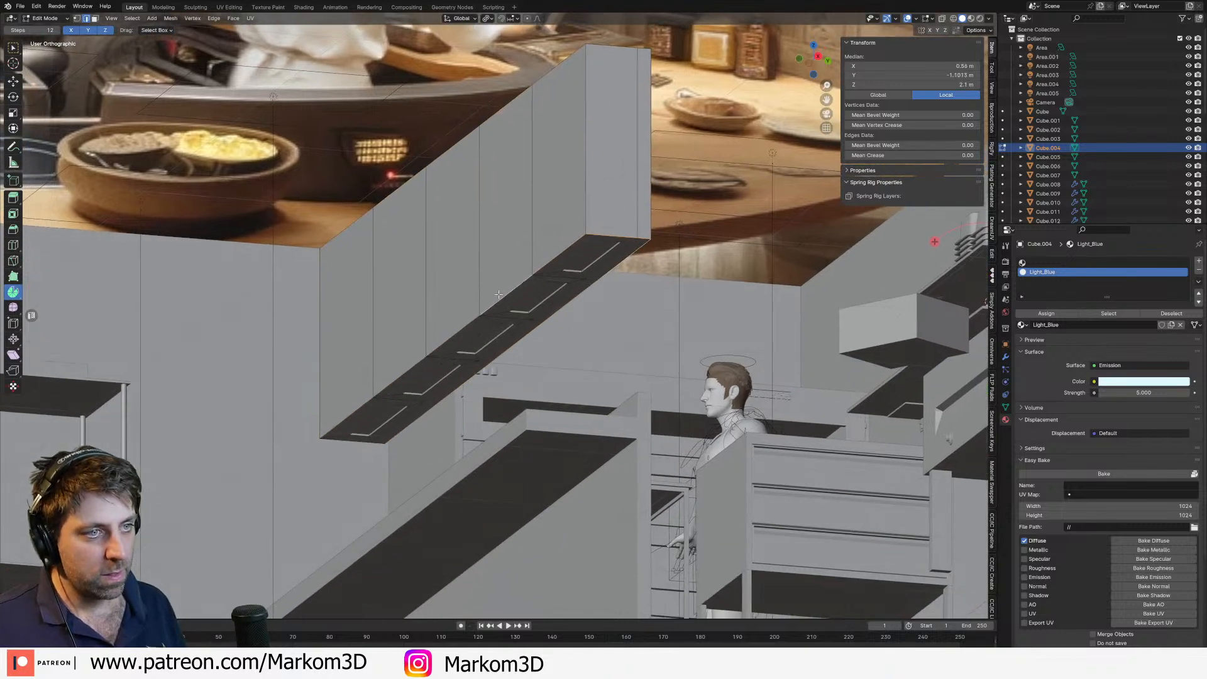
key(z)
click(440, 295)
shift+click(464, 326)
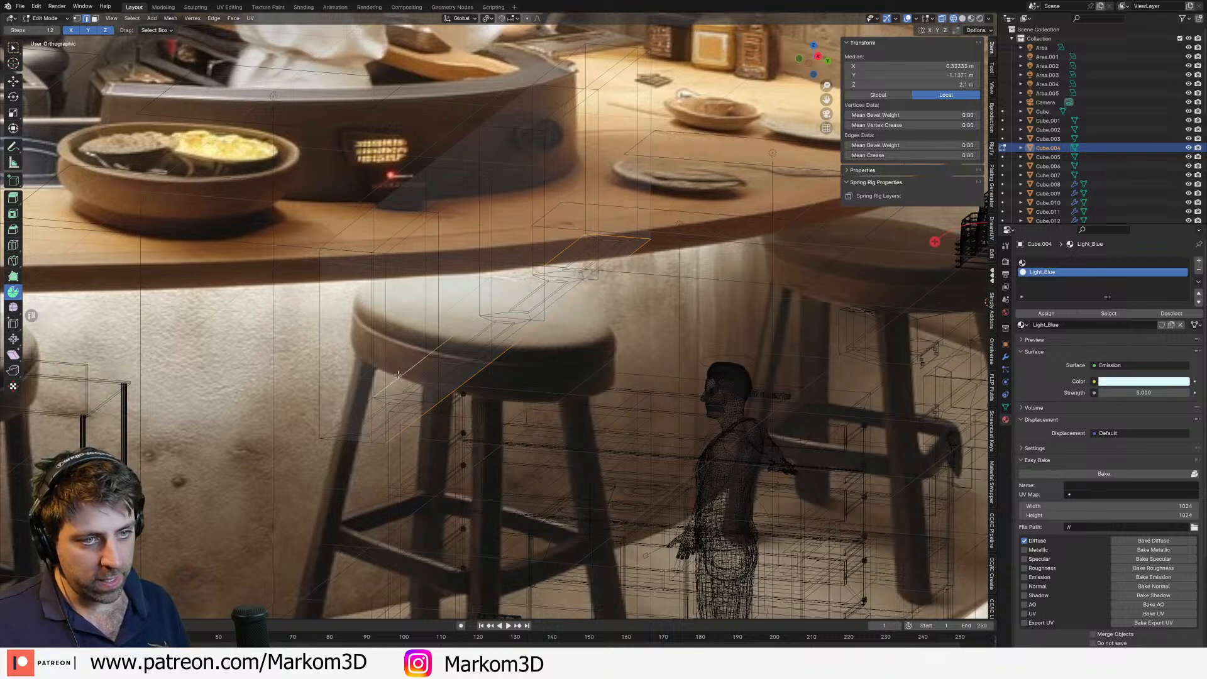
shift+click(345, 422)
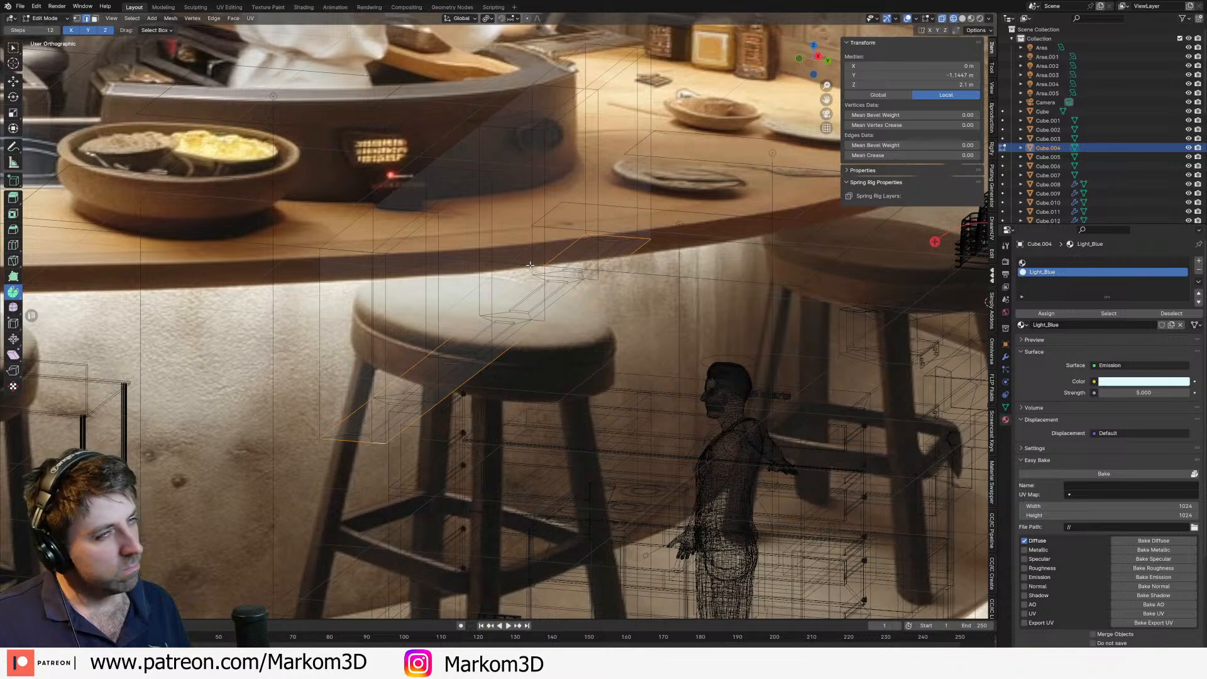
key(z)
click(596, 259)
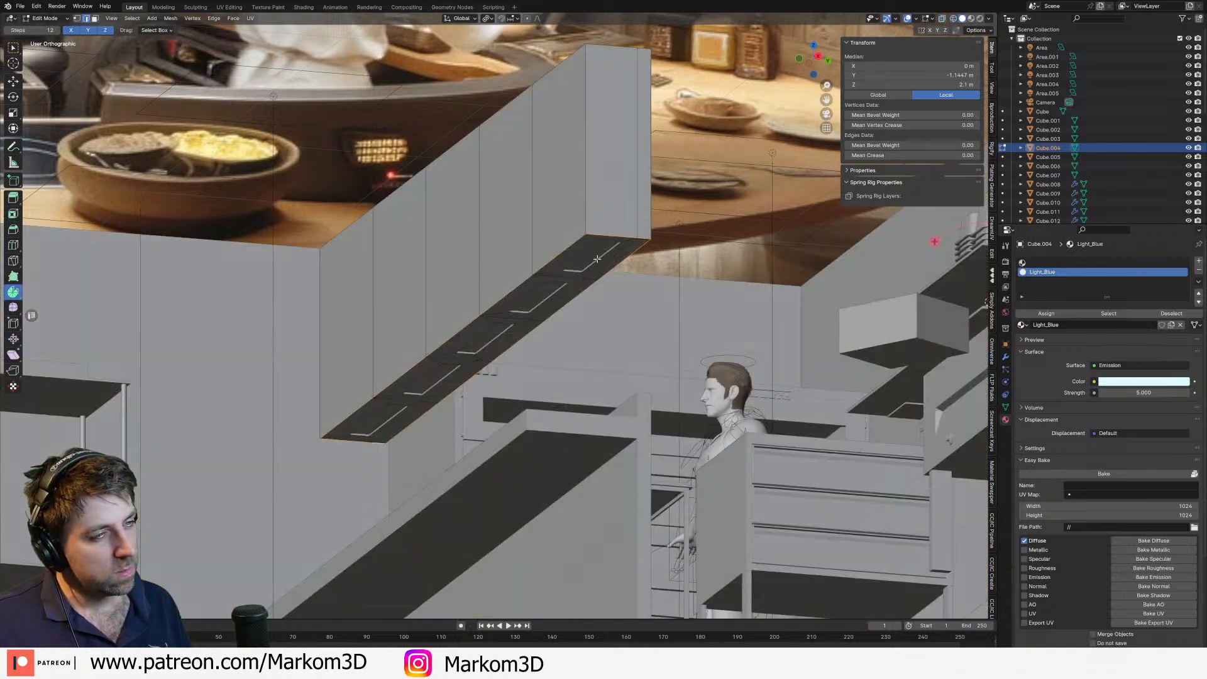
Step: Select the ring of side faces around the overhead panel and fatten it outward by about 0.03 m
scroll(597, 258, up, 2)
key(3)
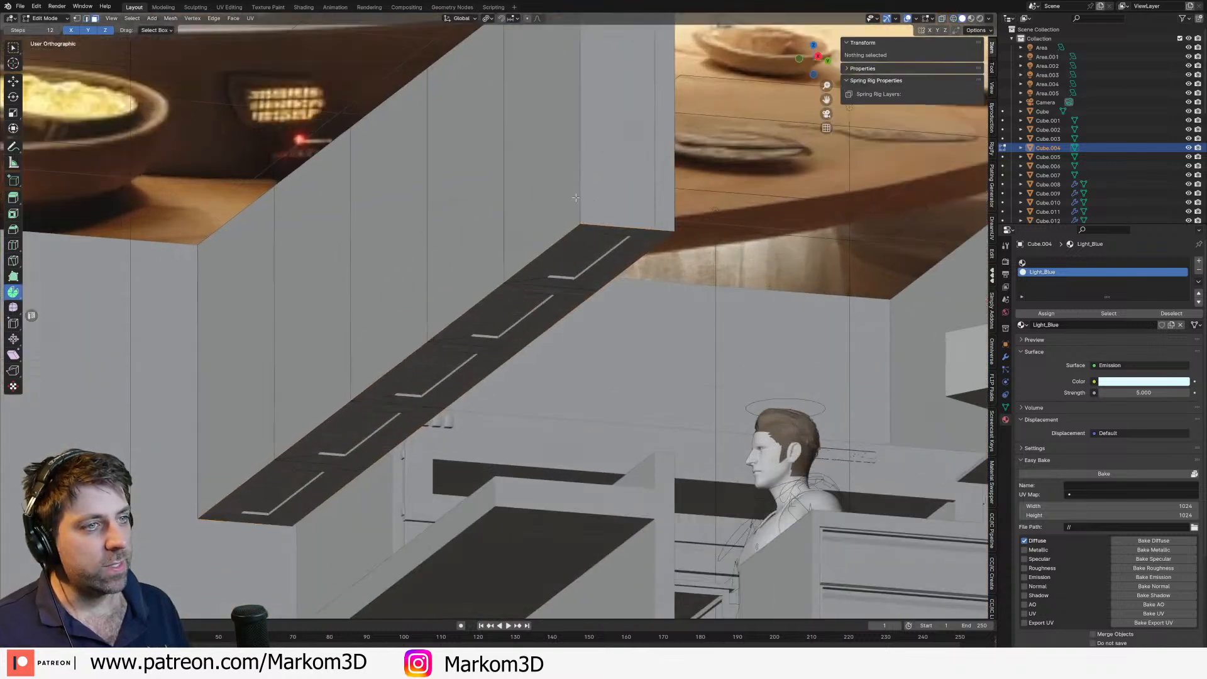
alt+click(578, 205)
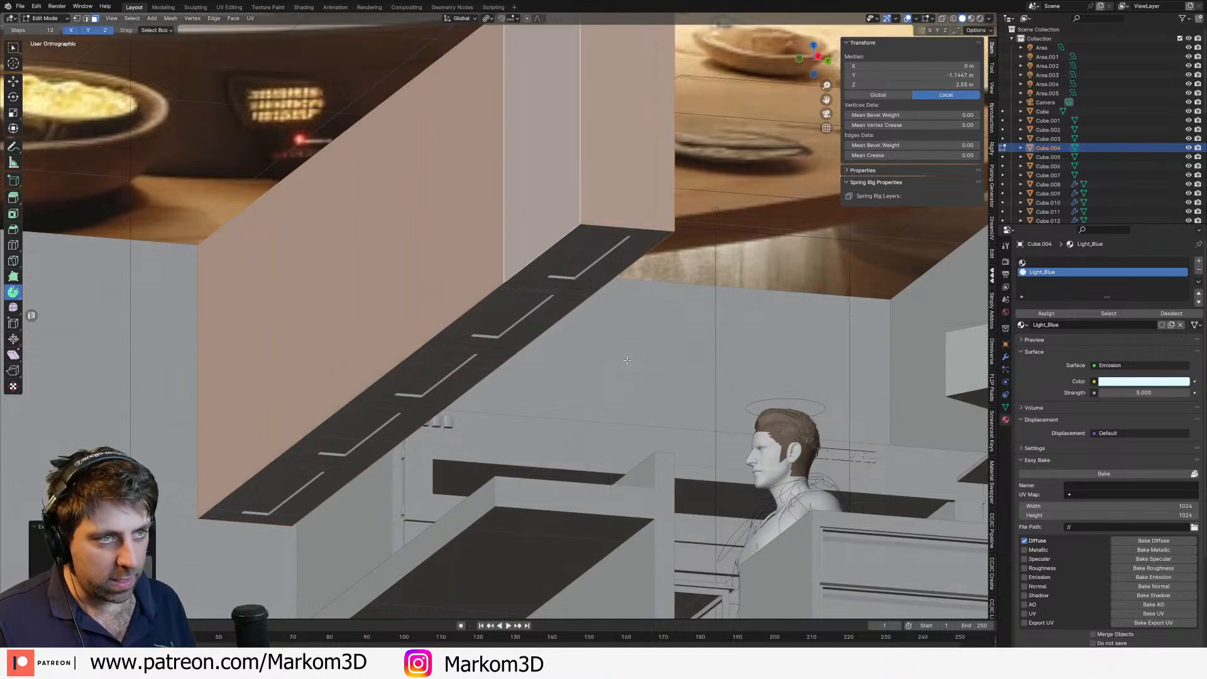
key(alt+s)
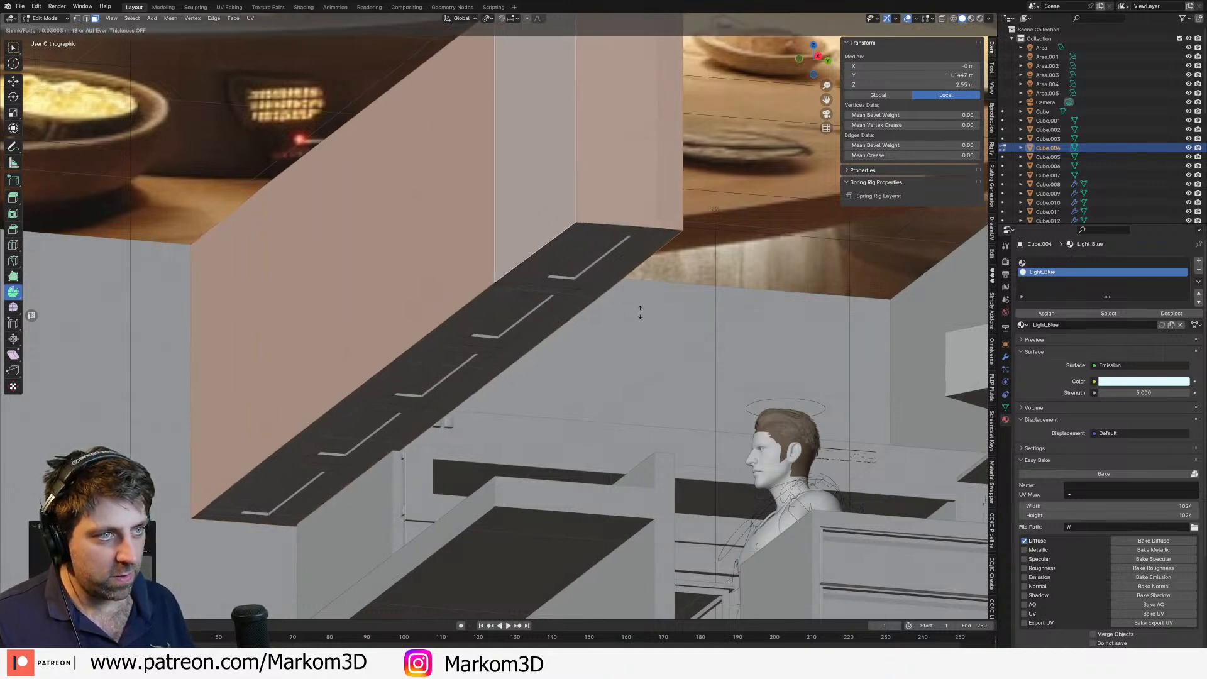
click(637, 314)
Step: Select the narrow rim faces around the panel's underside, extrude them and flatten the new rim along Z with scale 0
scroll(679, 234, up, 2)
alt+click(682, 228)
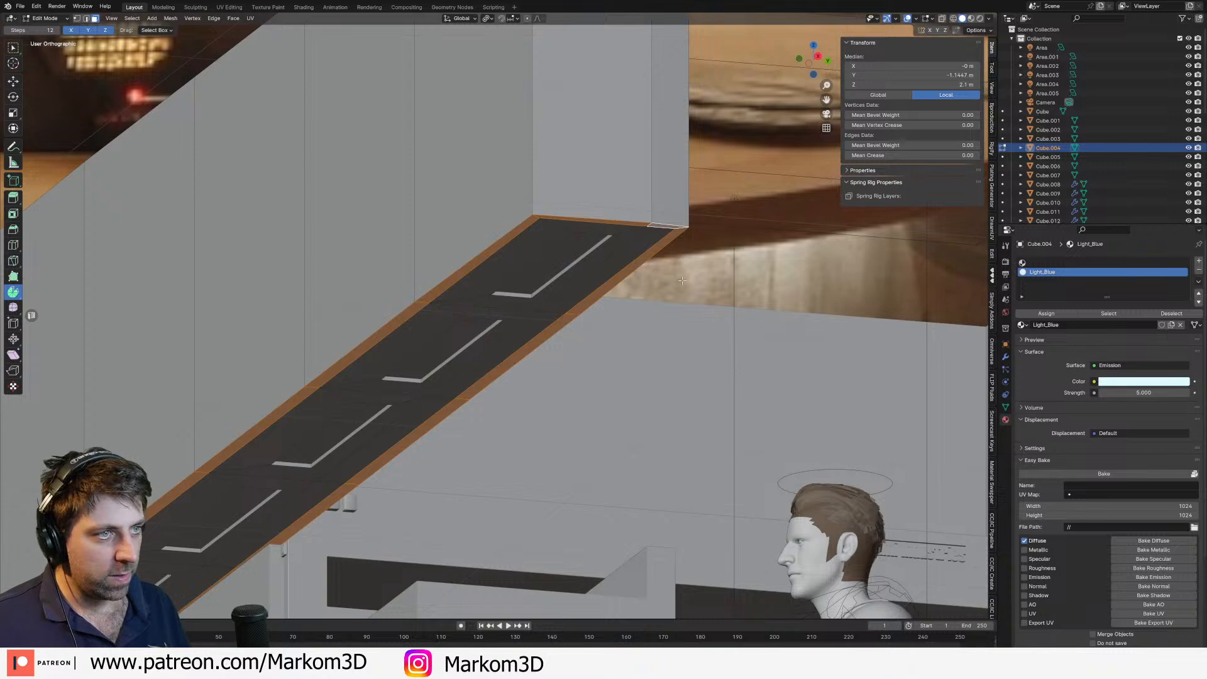
key(e)
click(673, 334)
key(s)
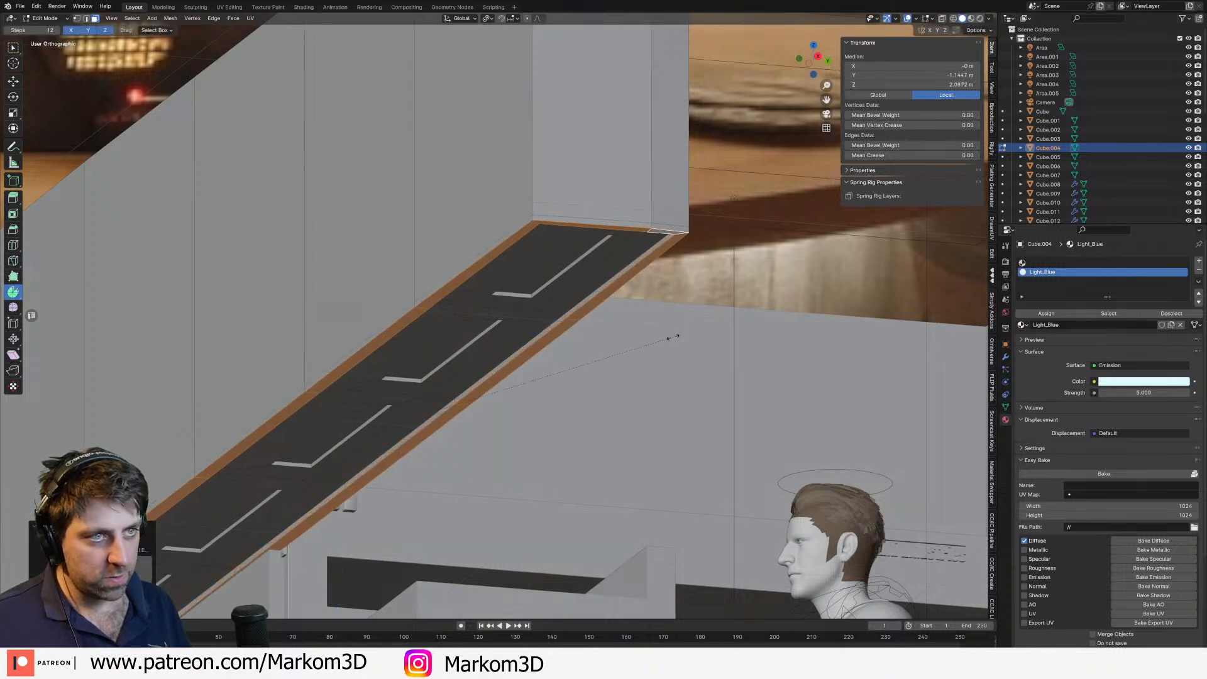
key(z)
key(0)
click(673, 337)
Step: Move the flattened underside rim slightly down along Z, keep solid shading and leave mesh editing
scroll(673, 337, down, 2)
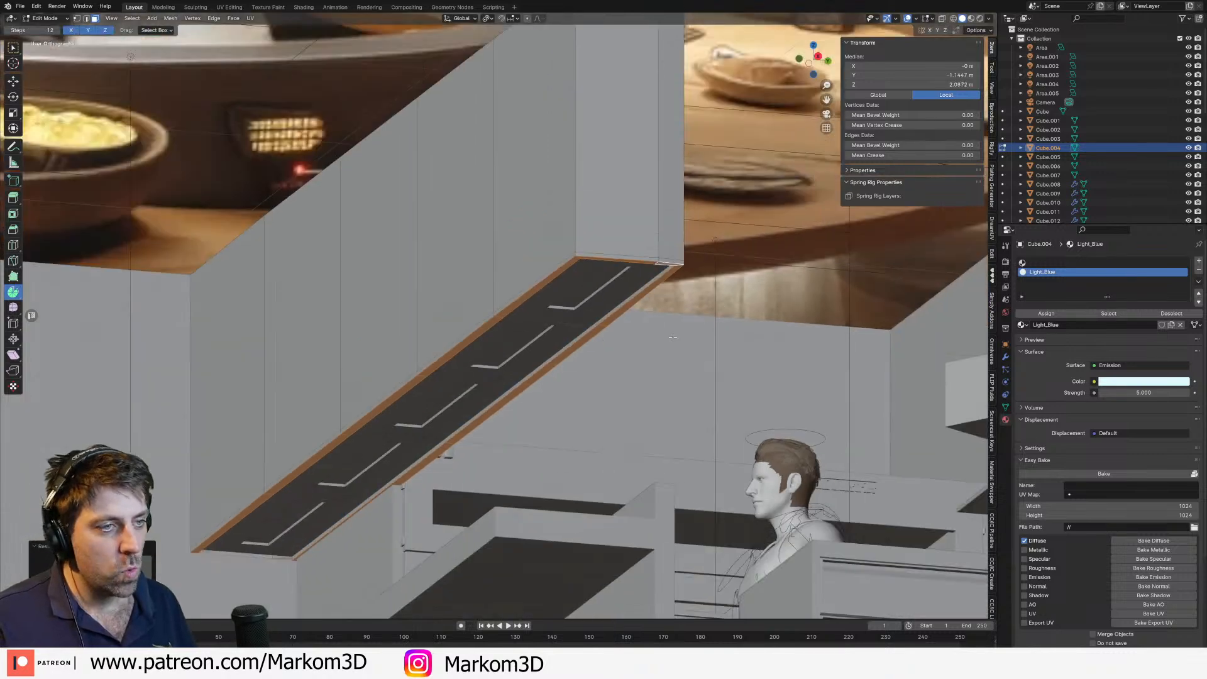
key(g)
key(z)
click(671, 358)
key(z)
click(702, 361)
scroll(698, 361, down, 2)
key(Tab)
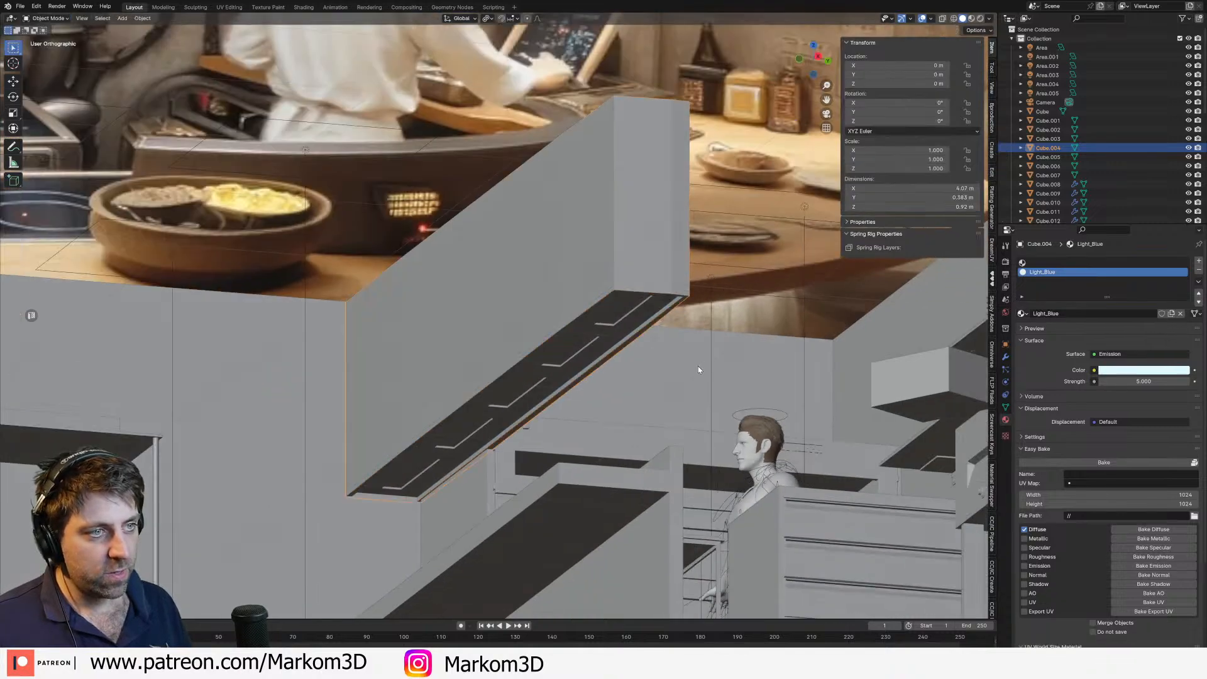
Step: Select the outer faces at one end of the overhead panel and flatten them along X with scale 0
mouse_move(698, 366)
middle_down()
mouse_move(671, 383)
mouse_move(693, 379)
mouse_move(674, 386)
mouse_move(594, 519)
middle_up()
key(Tab)
click(569, 520)
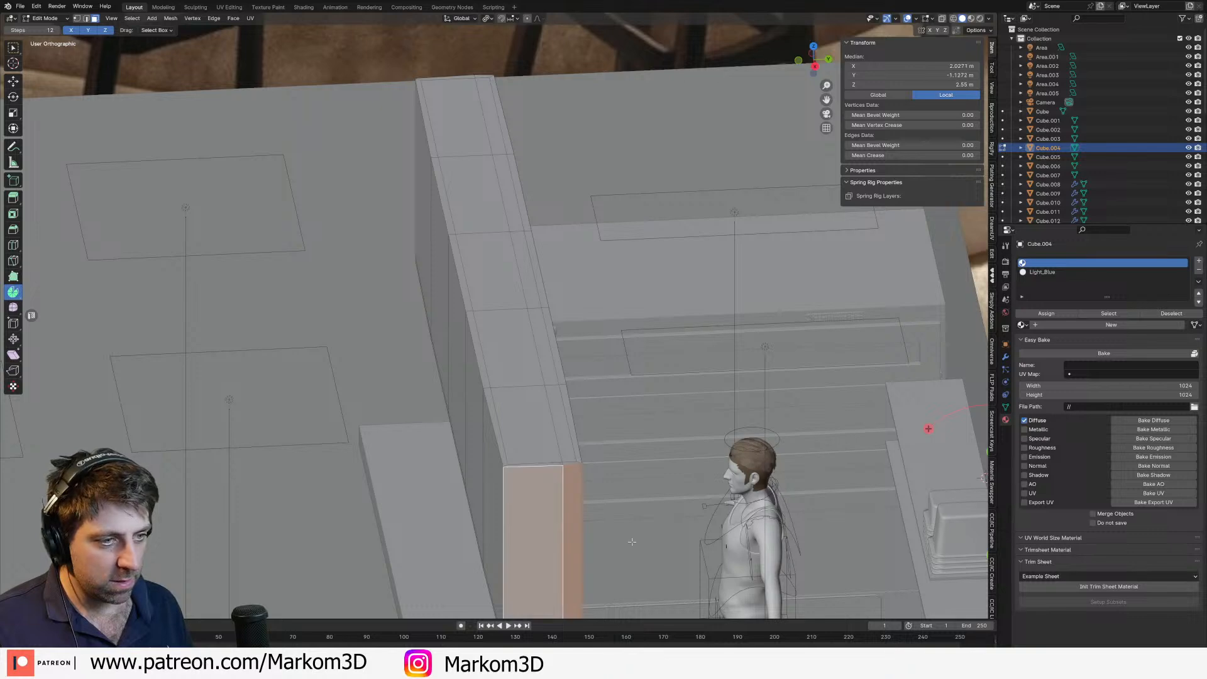
key(s)
key(y)
key(x)
key(0)
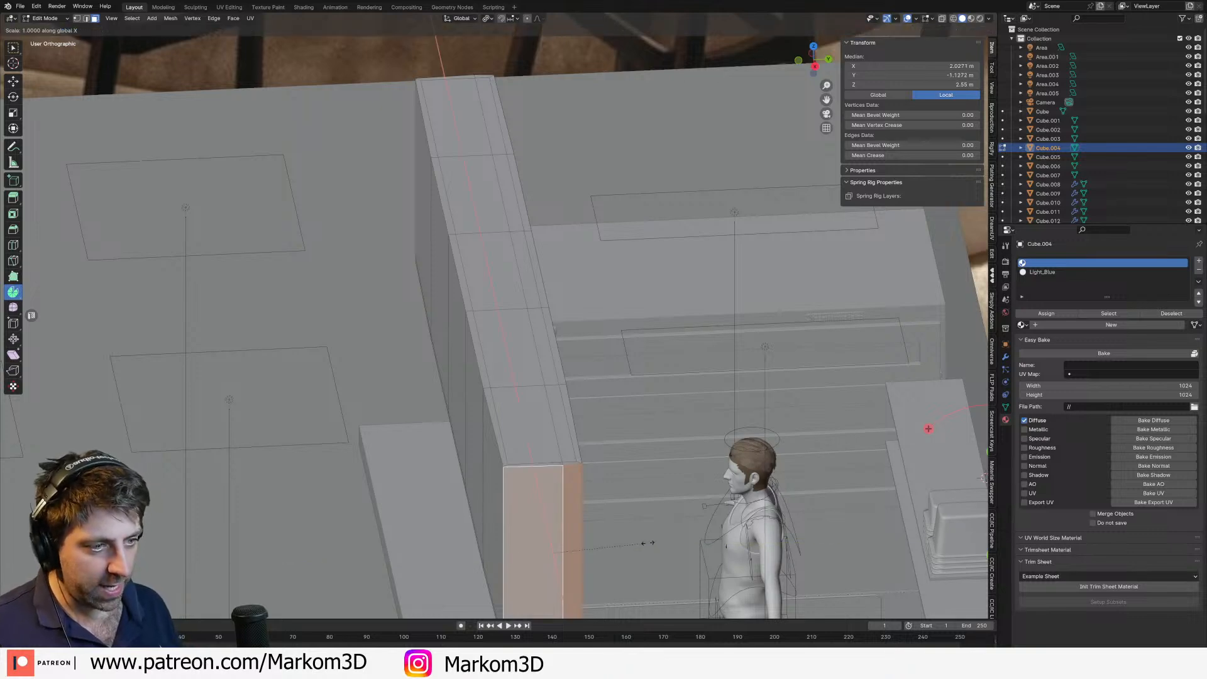
key(Return)
Step: Flatten the inner underside rim faces at the same end of the panel along X with scale 0 and leave mesh editing
middle_drag(510, 508, 706, 484)
scroll(706, 484, up, 3)
click(712, 432)
shift+click(699, 438)
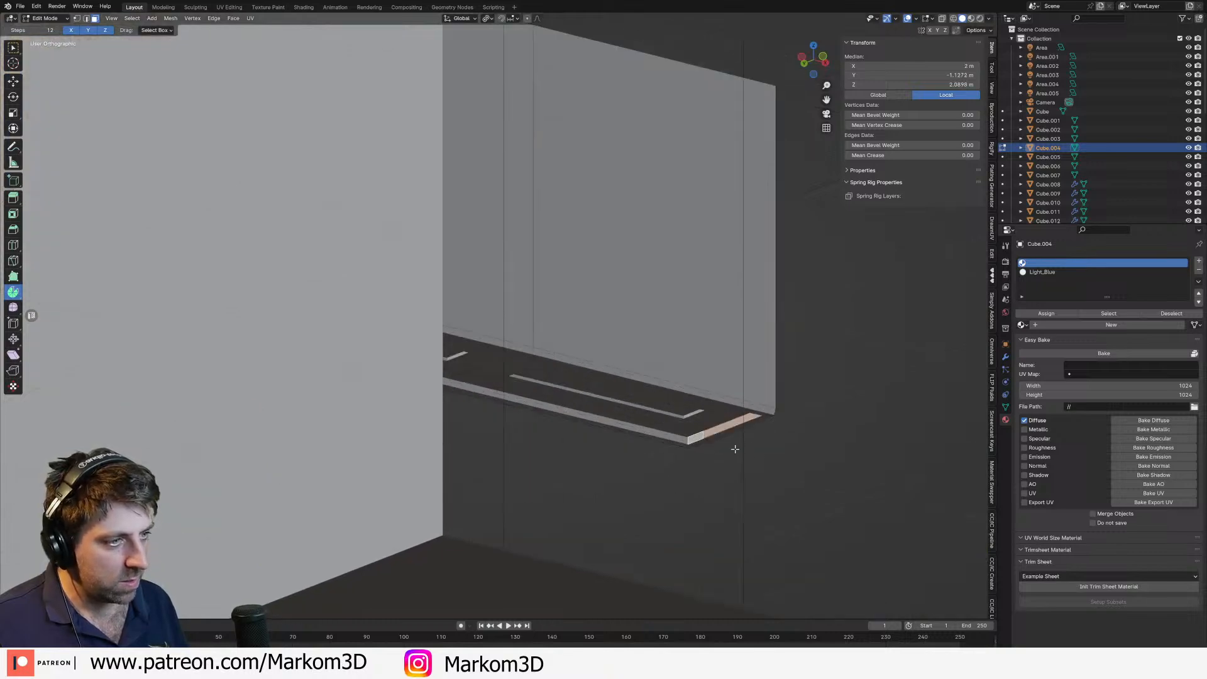
key(s)
key(x)
key(0)
key(Return)
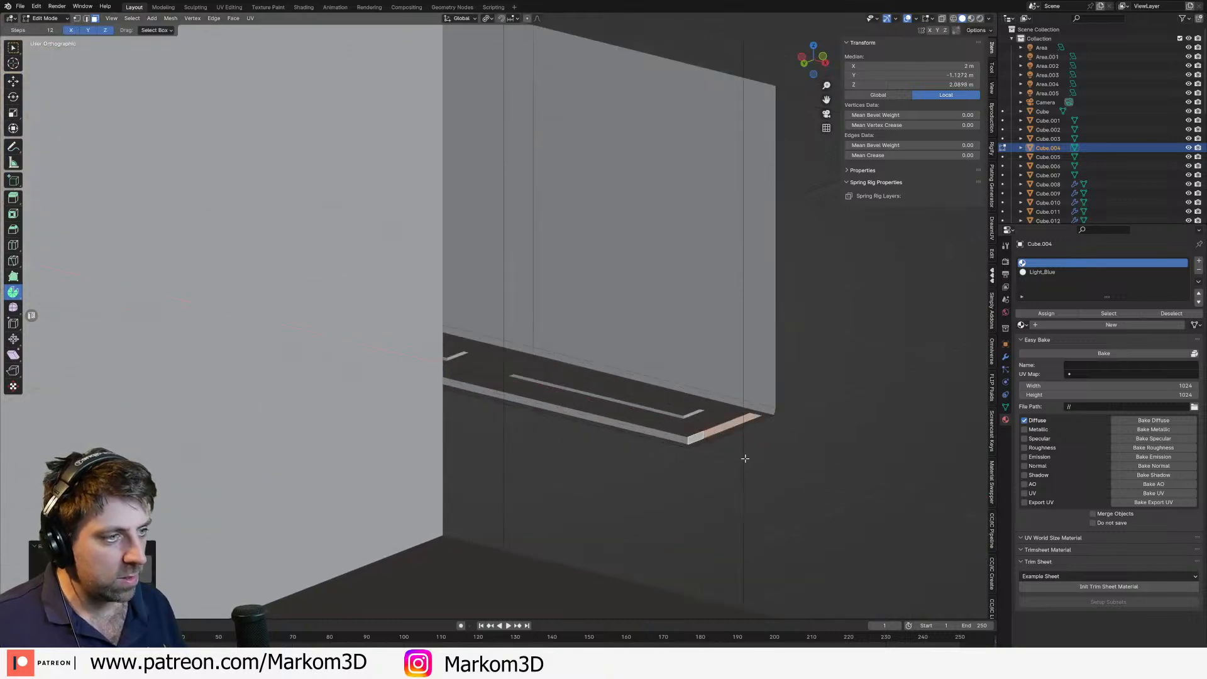
middle_drag(744, 459, 598, 426)
click(598, 434)
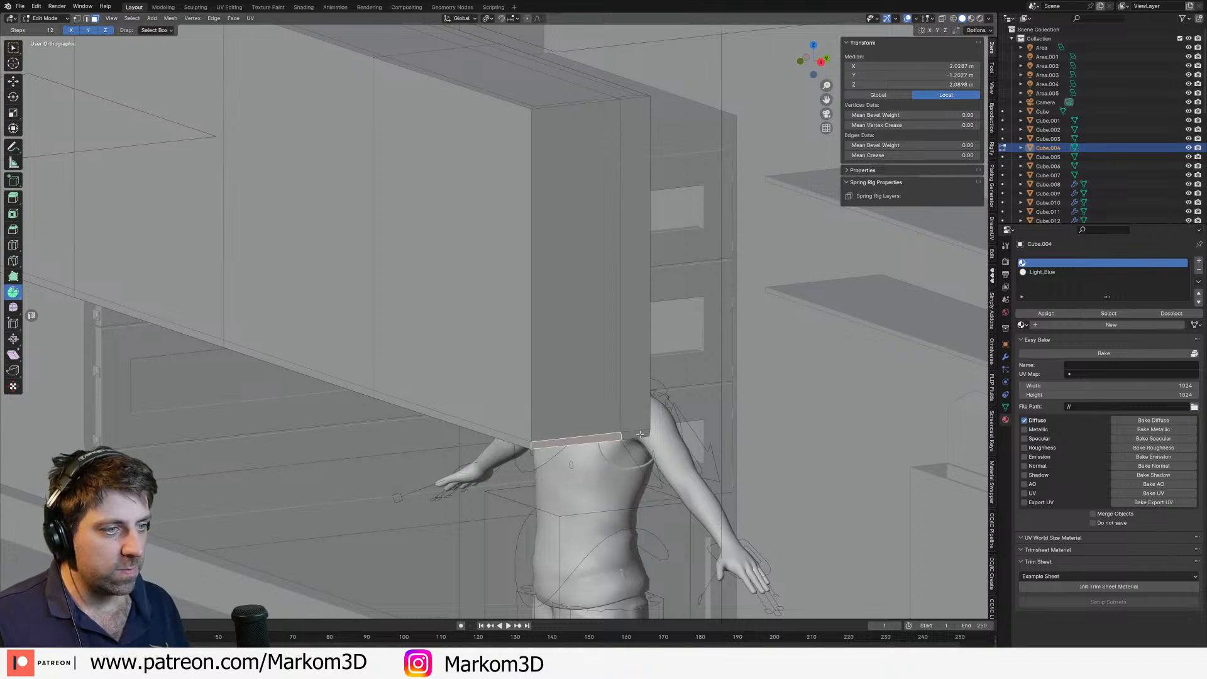
middle_drag(698, 465, 698, 410)
scroll(732, 393, down, 4)
key(Tab)
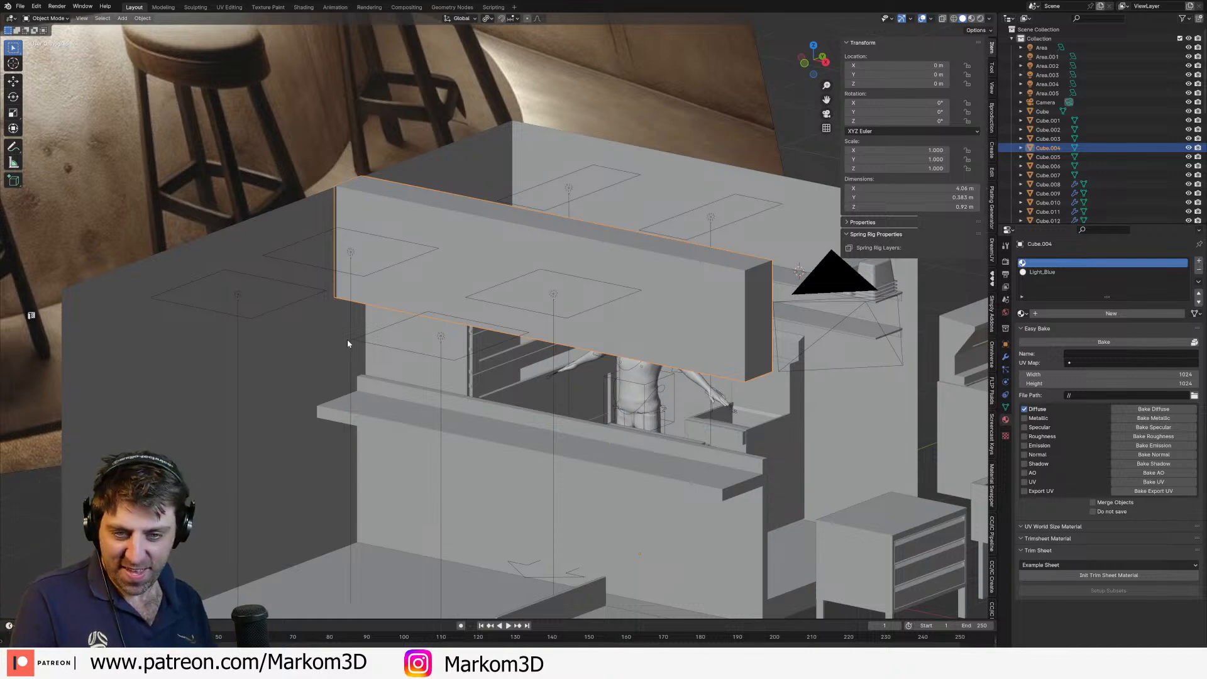
Step: Select the five front faces of the overhead panel and inset them individually with a thin border
key(KP_Decimal)
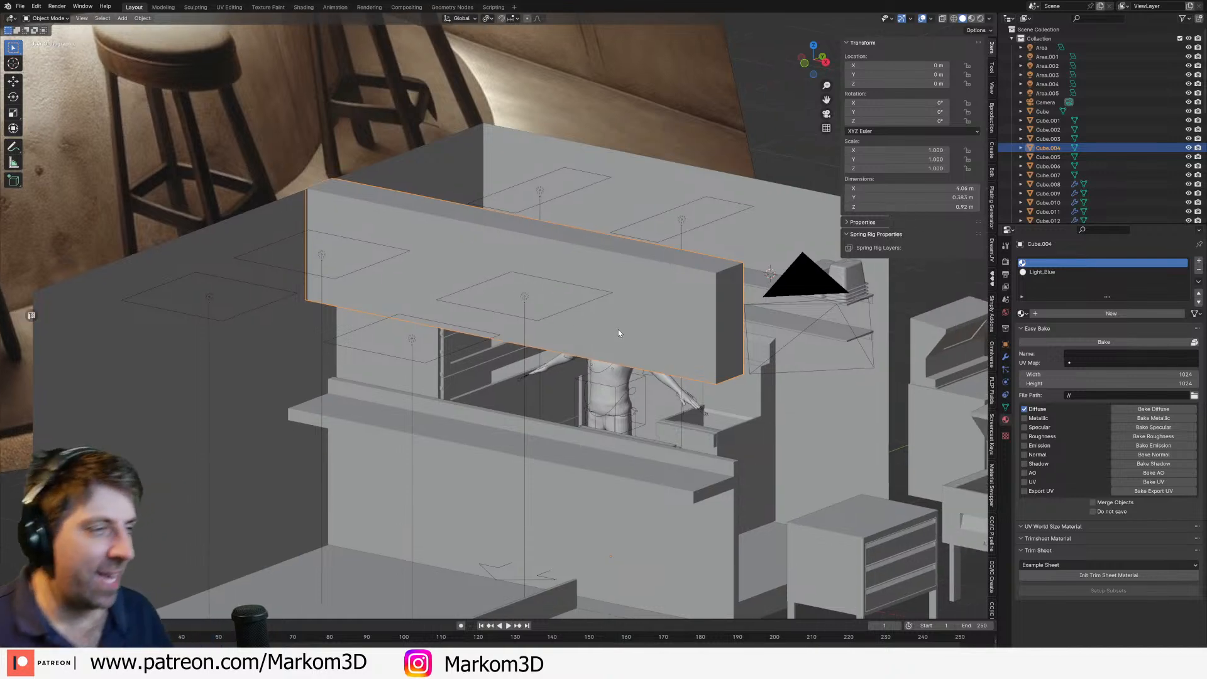
key(Tab)
middle_drag(618, 350, 647, 347)
scroll(641, 347, down, 2)
click(695, 305)
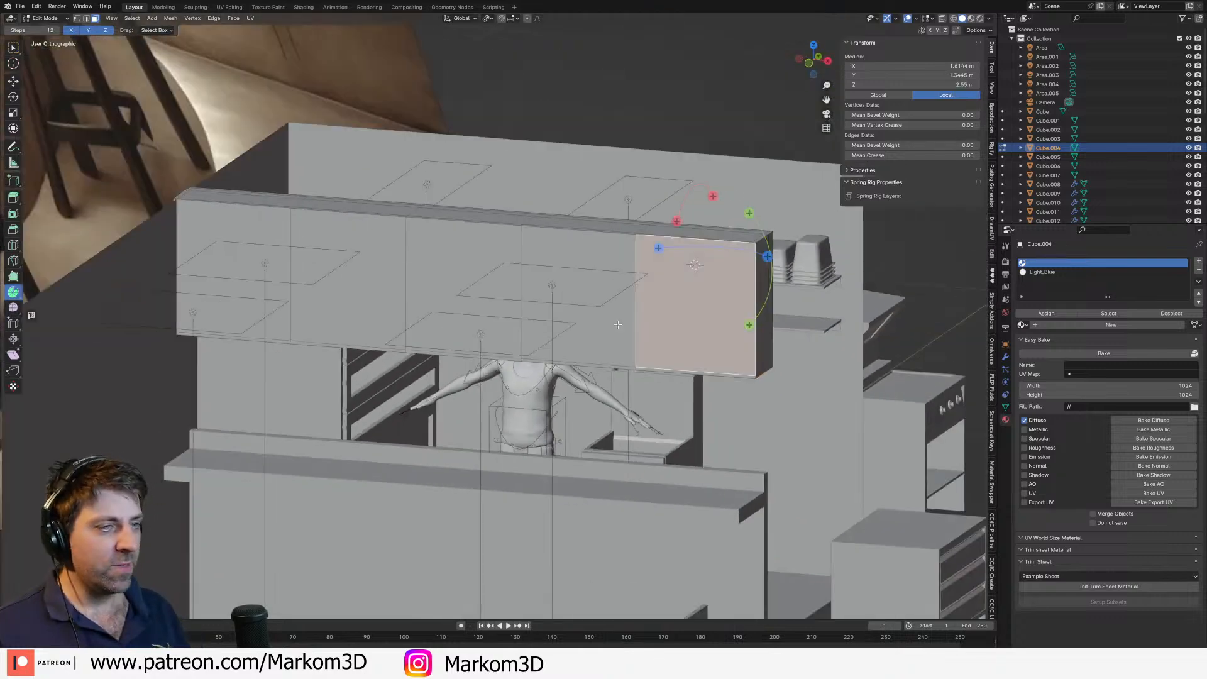
shift+click(578, 298)
shift+click(464, 296)
shift+click(349, 282)
shift+click(243, 276)
shift+middle_drag(474, 368, 457, 408)
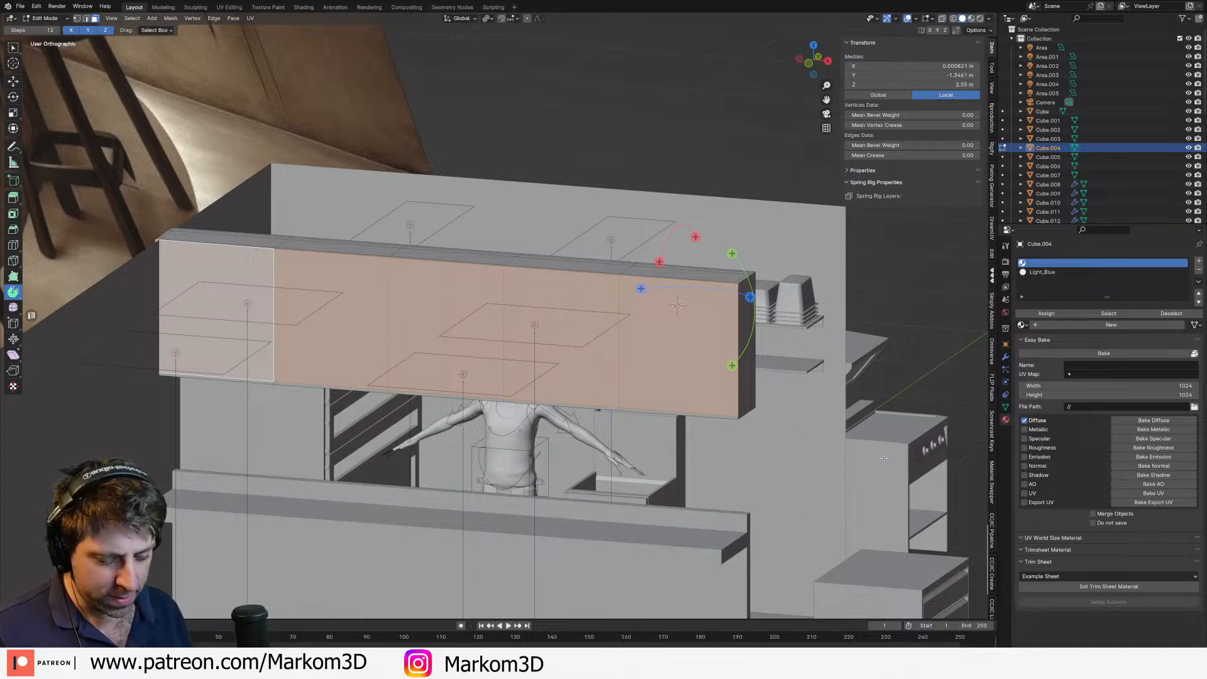
key(i)
key(i)
click(841, 440)
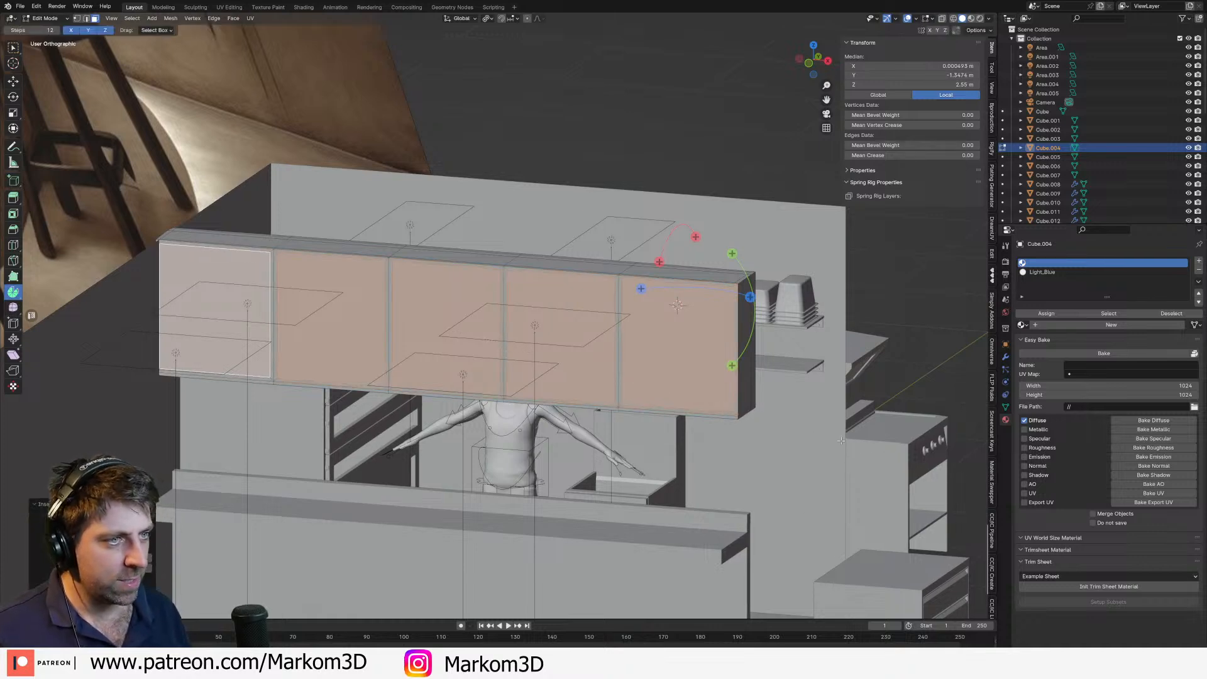
Step: Try to extrude the inset front faces of the overhead panel
middle_drag(841, 440, 652, 503)
key(e)
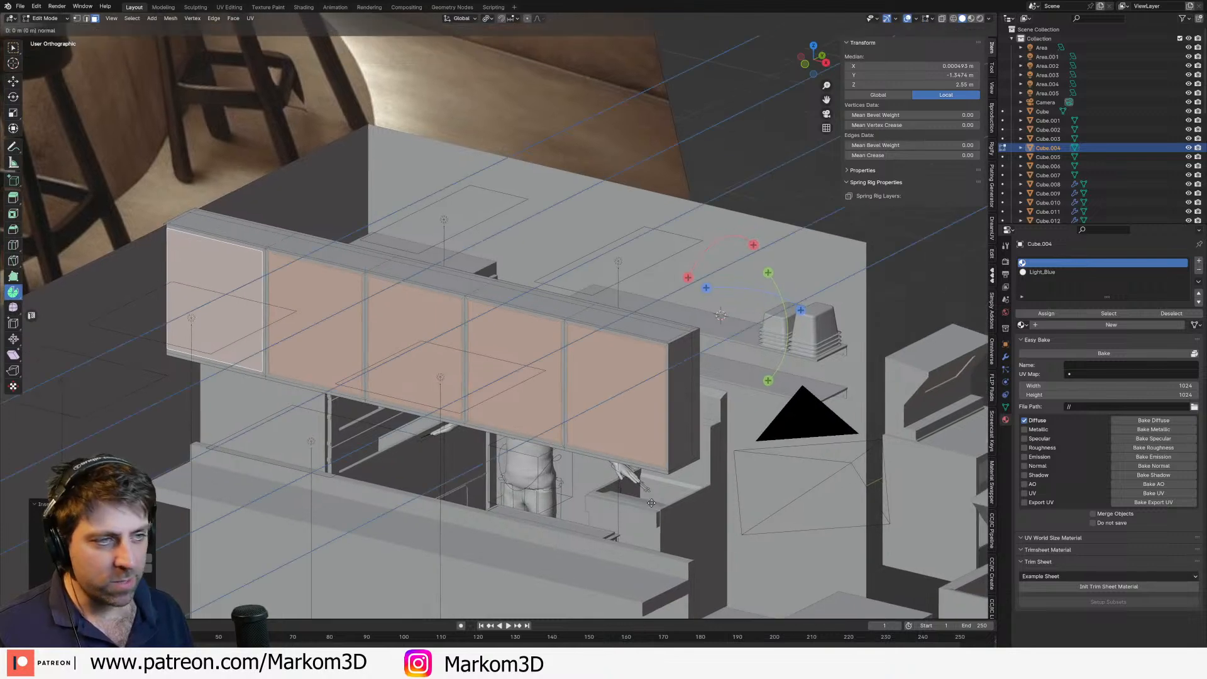
click(648, 496)
Step: Select all outer faces at the overhead panel's opposite end and flatten them along X with scale 0
key(KP_7)
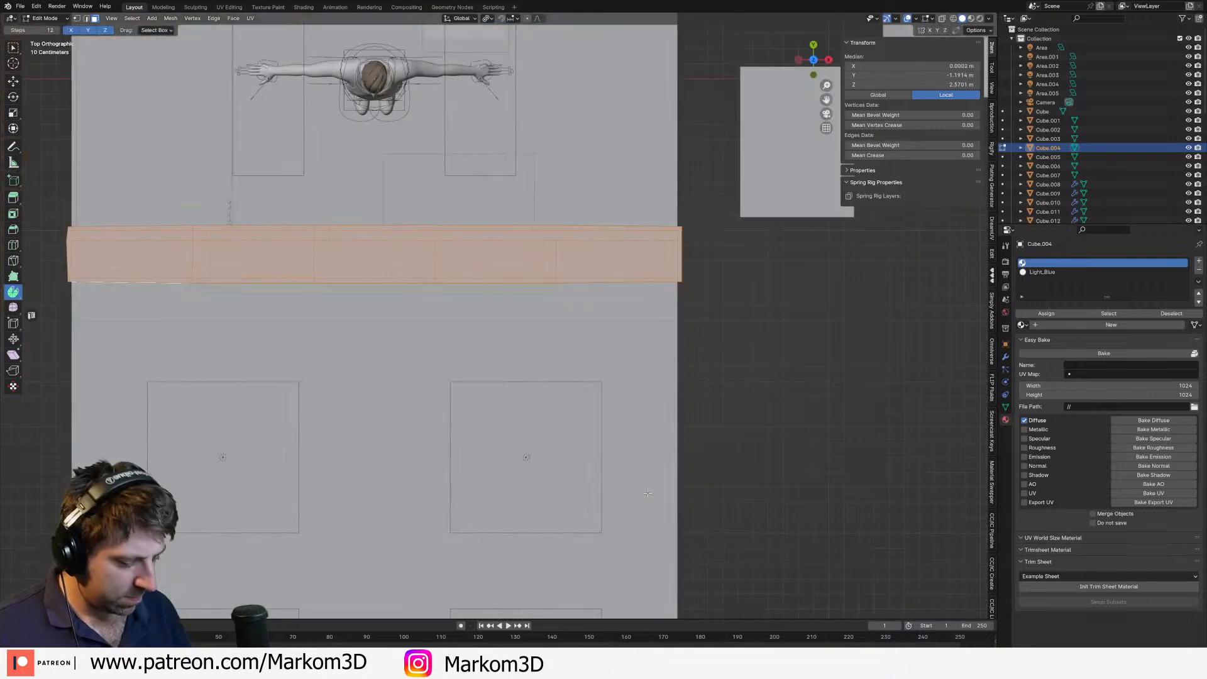
scroll(789, 388, up, 1)
shift+middle_drag(790, 388, 981, 403)
middle_drag(441, 466, 498, 398)
scroll(498, 398, up, 3)
click(190, 340)
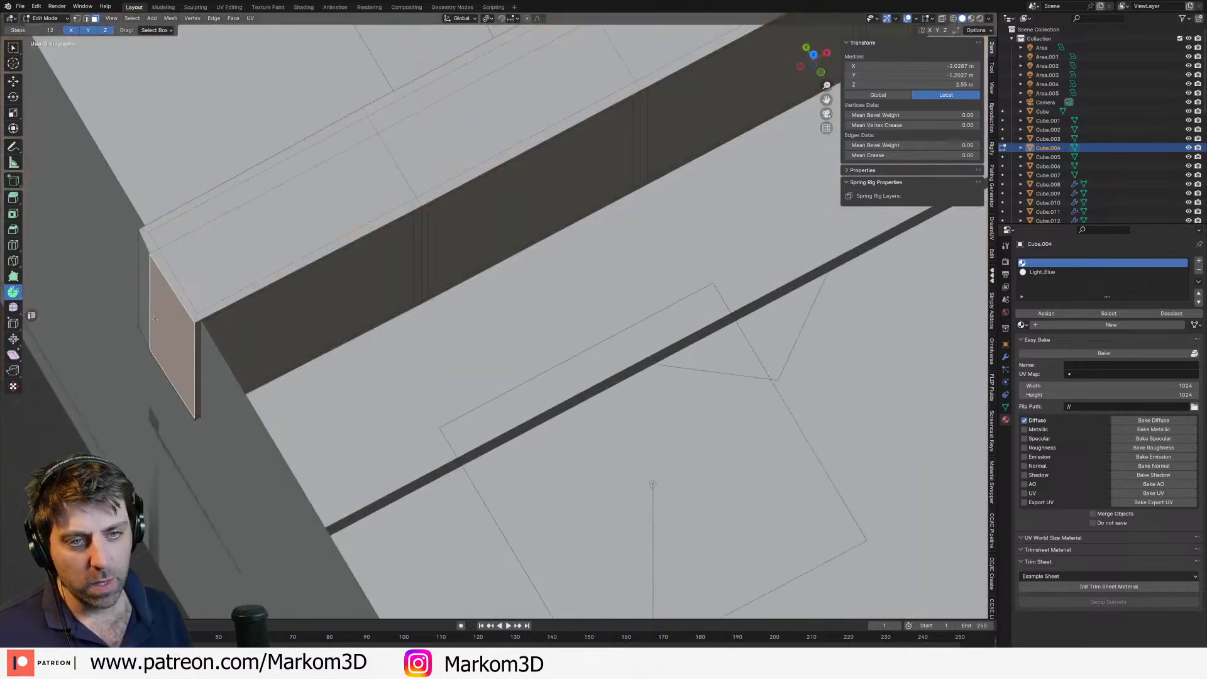
shift+click(140, 342)
middle_drag(231, 349, 452, 284)
scroll(242, 345, up, 4)
shift+click(371, 501)
shift+click(317, 454)
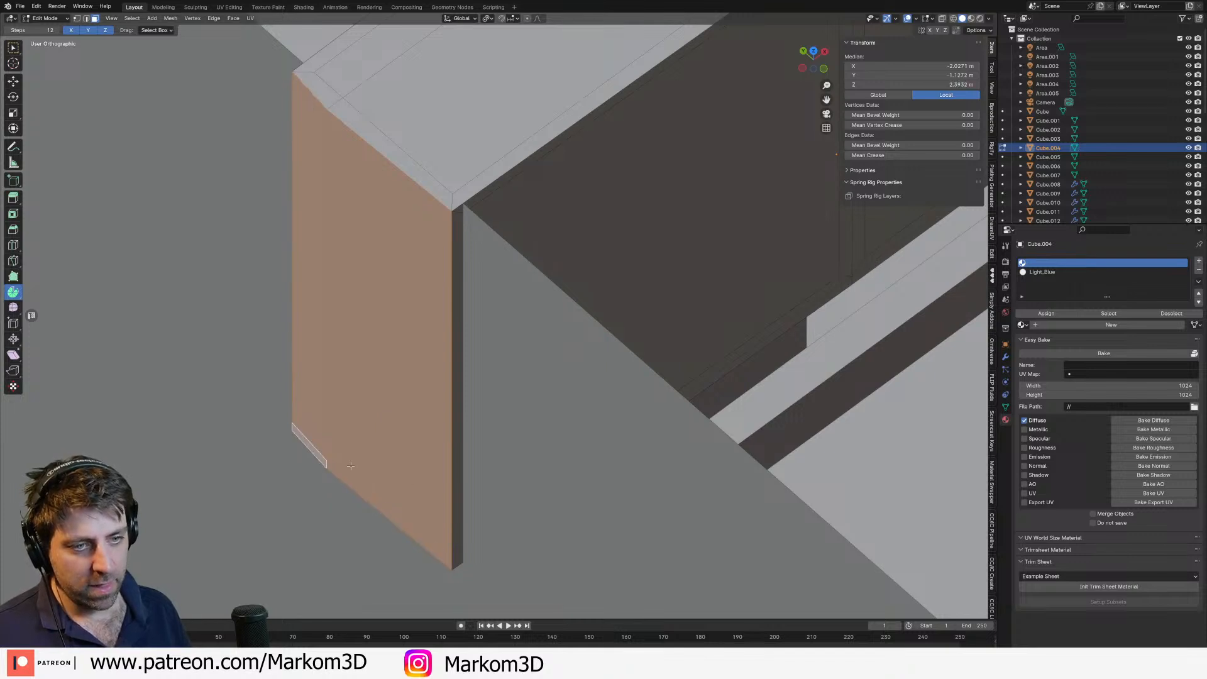
key(s)
key(y)
key(x)
key(0)
key(Return)
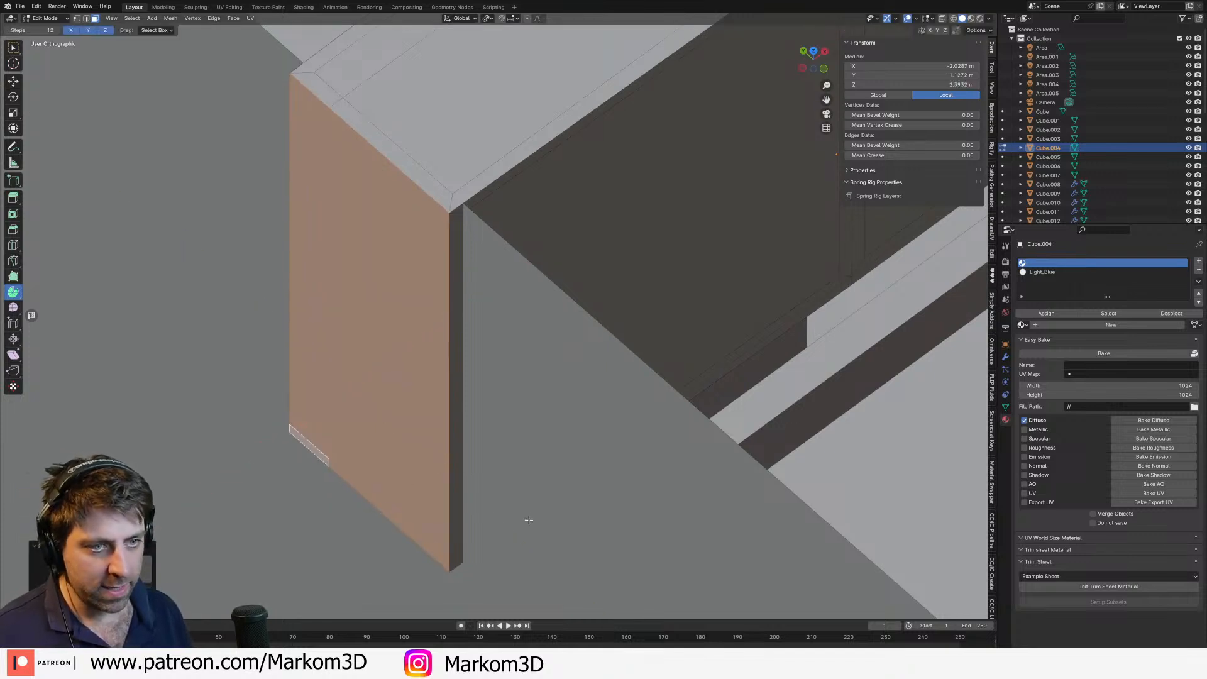
Step: In wireframe shading, select the inner underside rim faces at the opposite end and flatten them along X with scale 0
click(465, 520)
key(z)
click(475, 529)
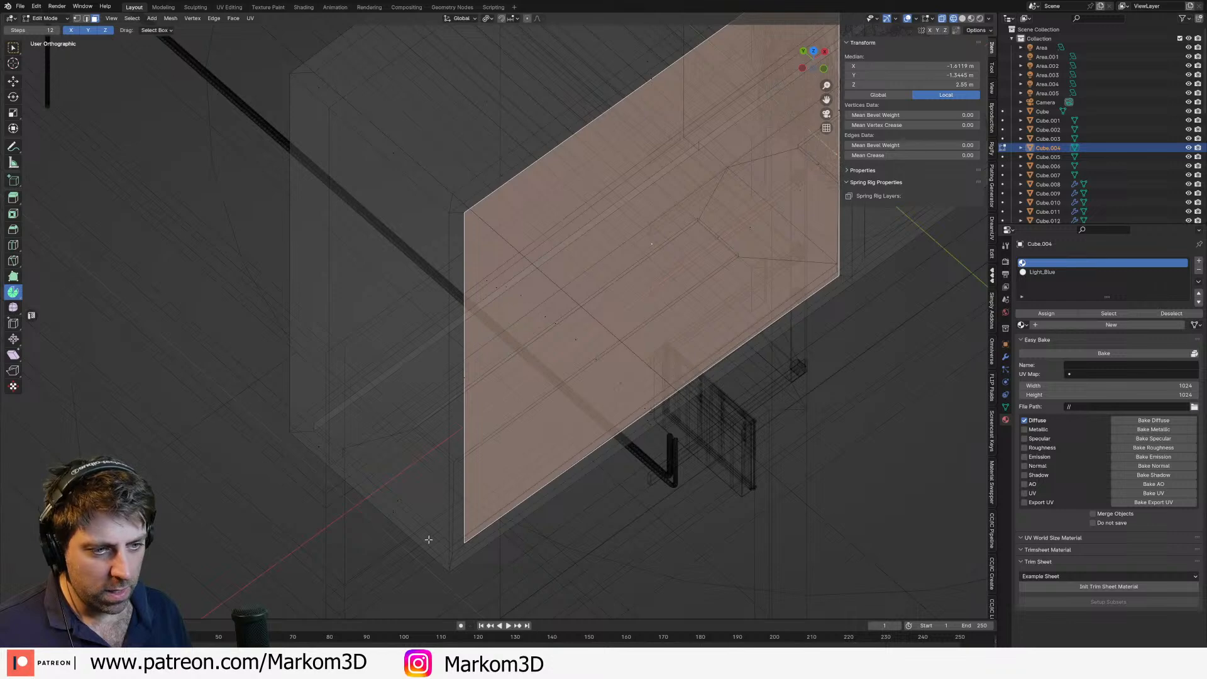
click(362, 471)
shift+click(330, 440)
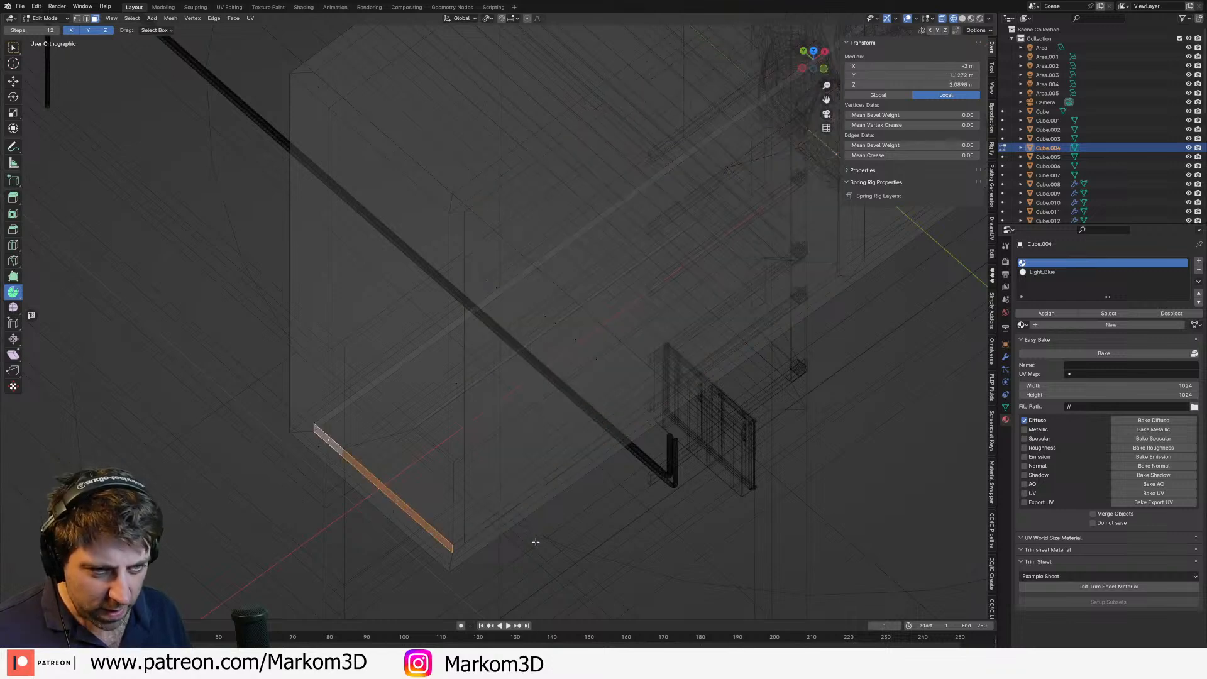
text(yx0)
key(Return)
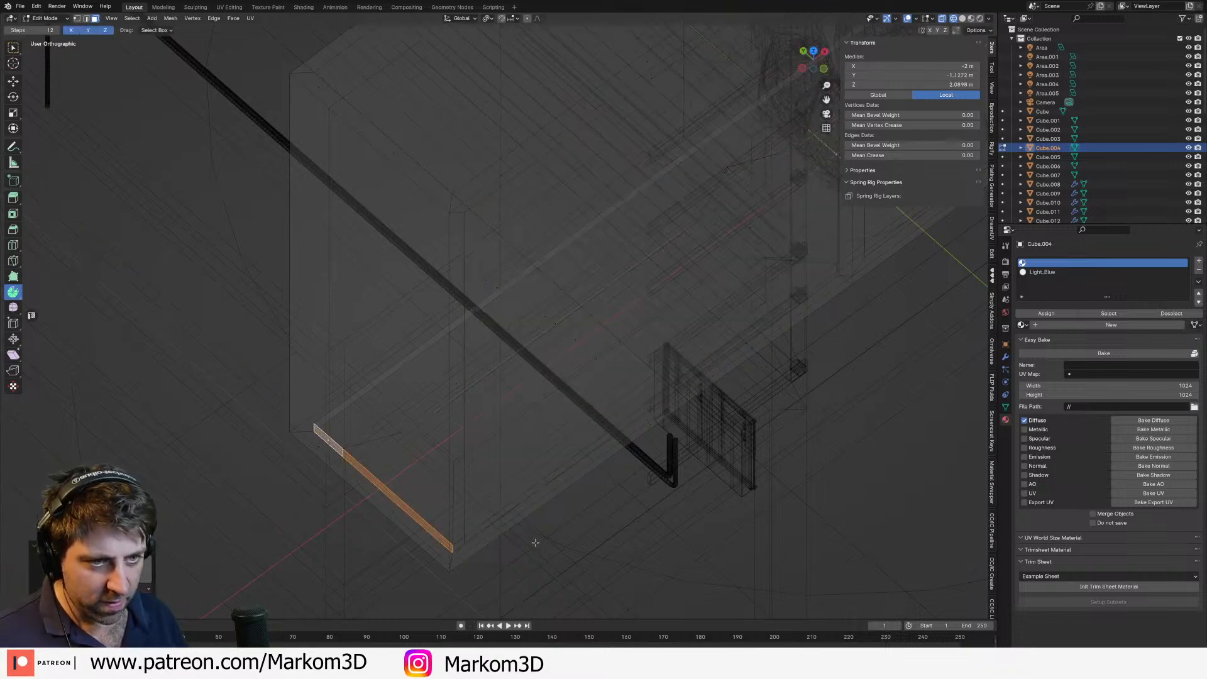
Step: Select the entire overhead panel in top view and scale it along X to a length of 4 m
scroll(679, 517, down, 6)
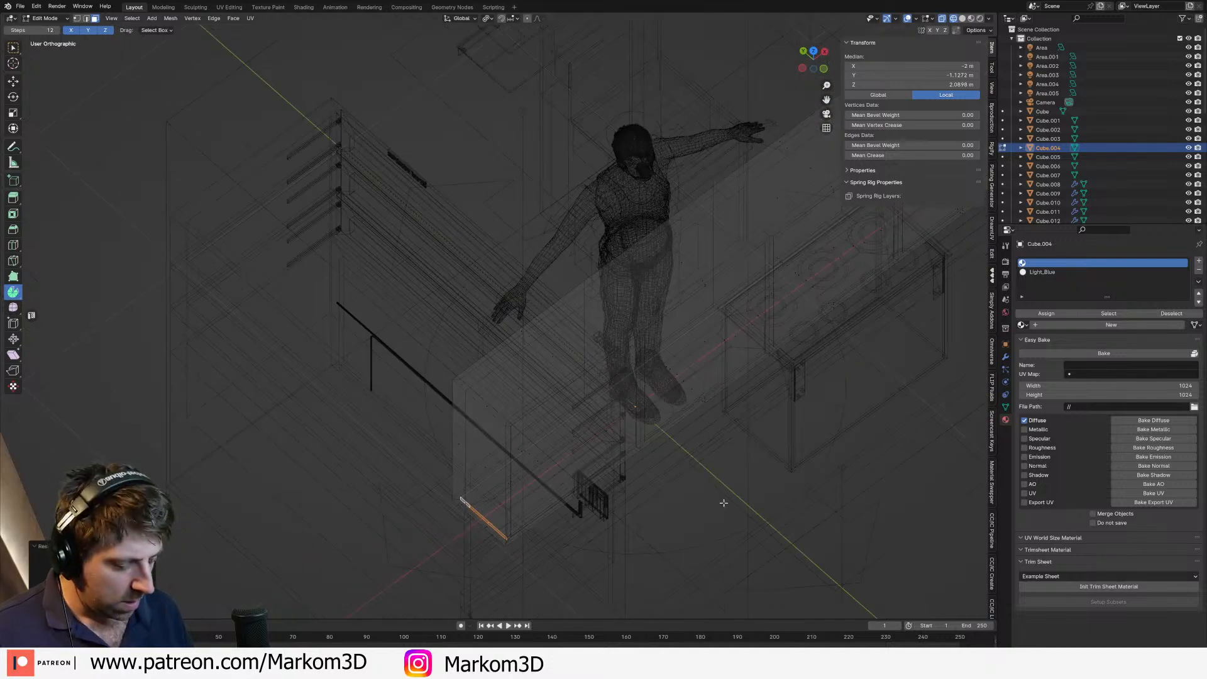
key(a)
key(KP_7)
shift+middle_drag(714, 487, 440, 528)
shift+middle_drag(876, 477, 814, 489)
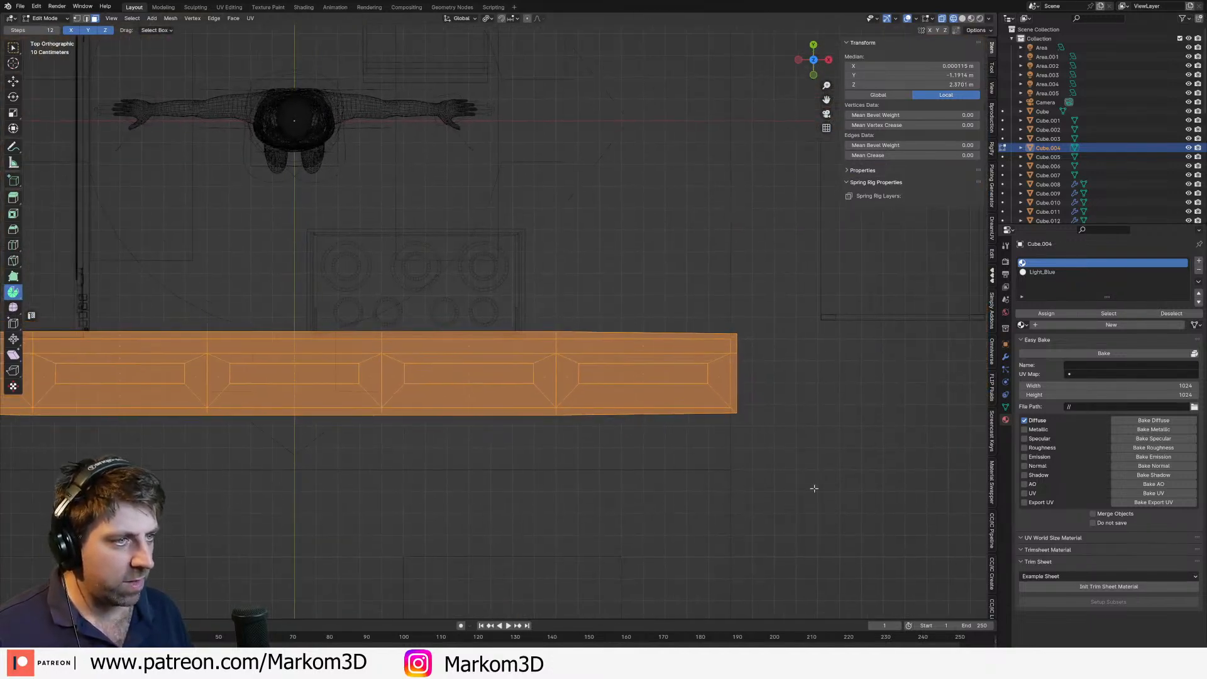
scroll(814, 488, up, 3)
key(s)
key(x)
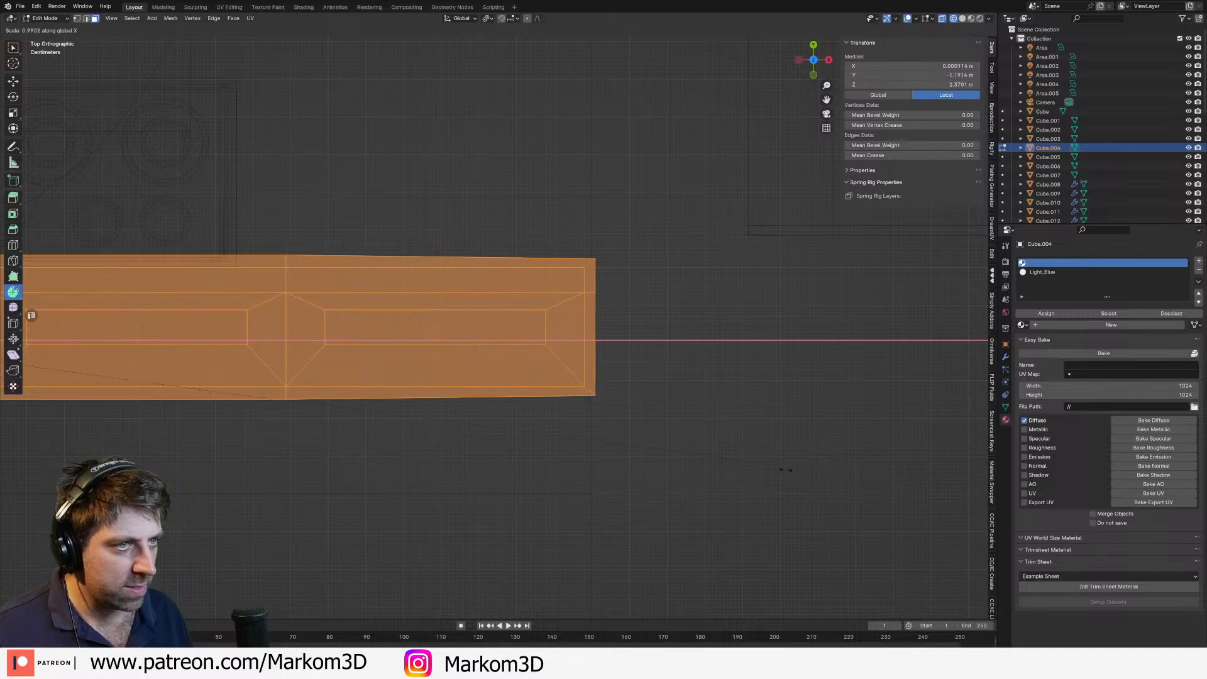
click(736, 466)
Step: Check the panel's other end from above, return to solid shading and leave mesh editing
scroll(569, 466, down, 6)
shift+middle_drag(515, 485, 803, 406)
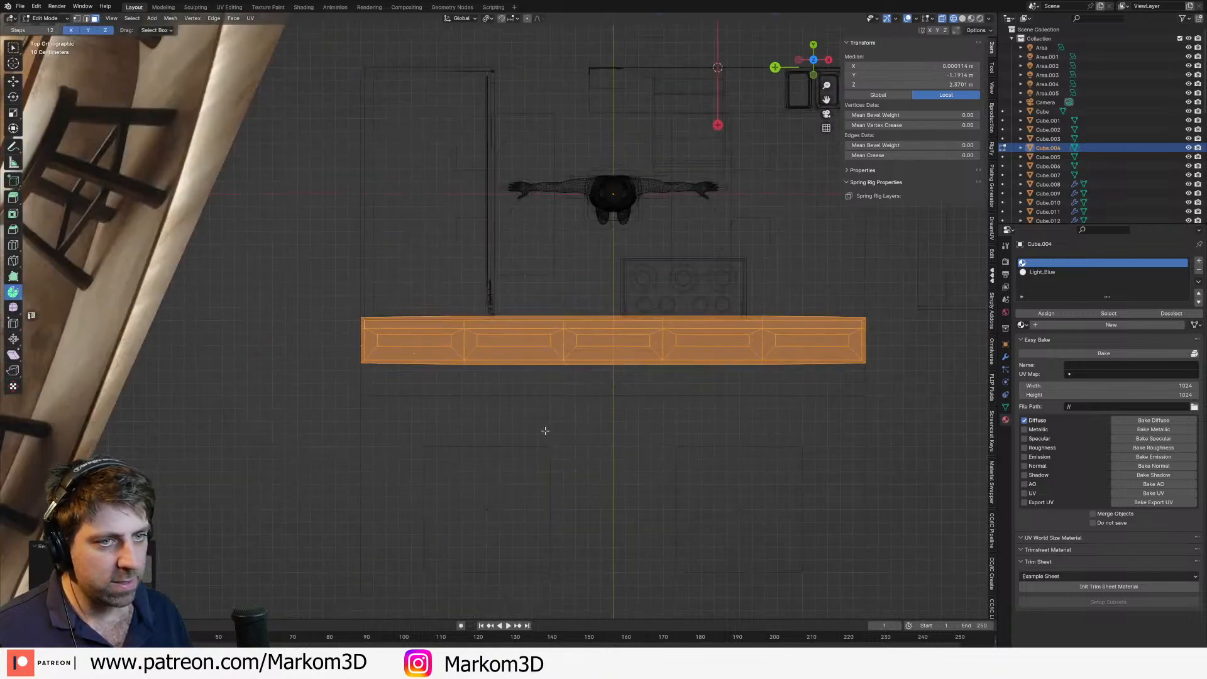
scroll(569, 395, up, 5)
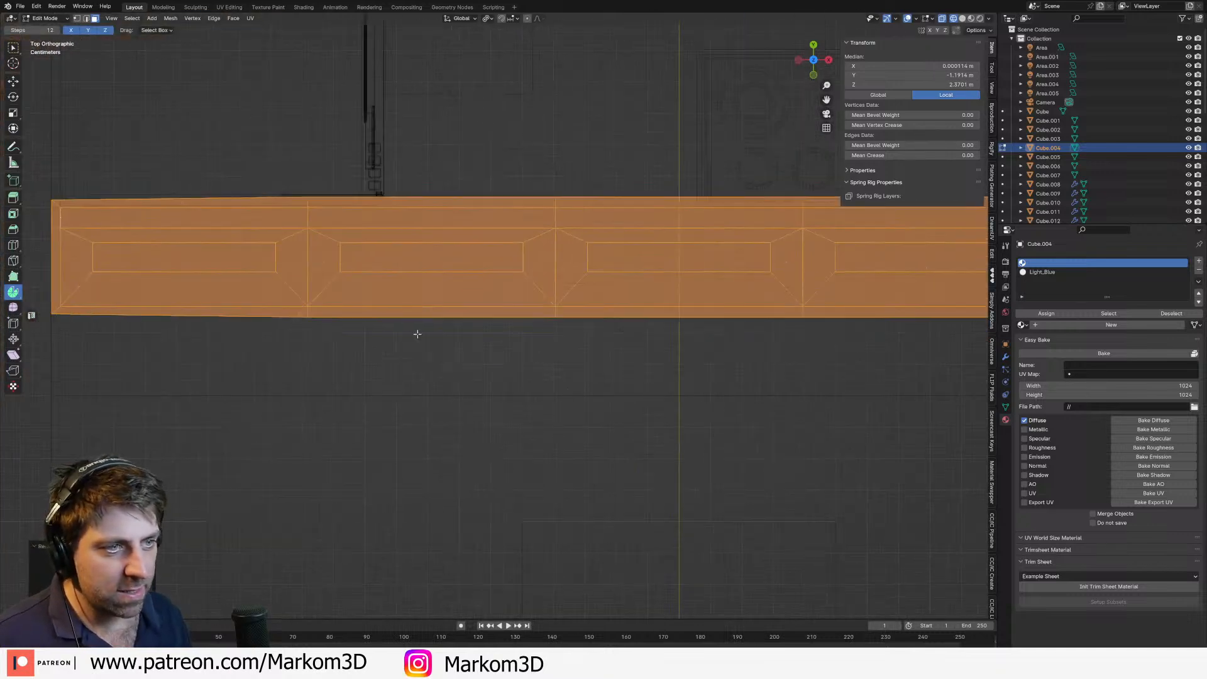
scroll(866, 370, down, 3)
shift+middle_drag(906, 431, 829, 447)
mouse_move(764, 464)
middle_down()
mouse_move(749, 469)
mouse_move(698, 362)
middle_up()
key(z)
click(753, 367)
mouse_move(749, 455)
middle_down()
mouse_move(733, 427)
mouse_move(722, 437)
middle_up()
scroll(722, 436, up, 3)
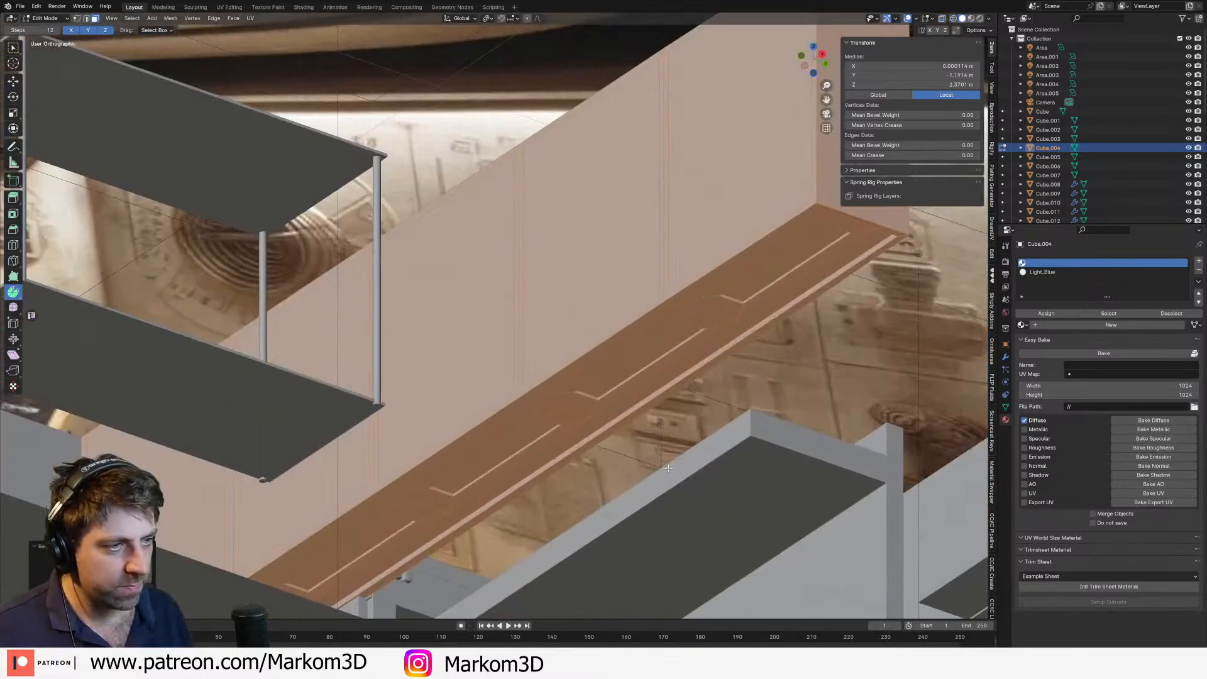
key(Tab)
Step: Examine the whole stand against the reference image, from the overhead panel to the side counter and its open display frame
mouse_move(635, 473)
middle_down()
mouse_move(595, 496)
mouse_move(633, 518)
middle_up()
scroll(694, 340, down, 4)
middle_drag(694, 340, 693, 491)
scroll(693, 491, down, 2)
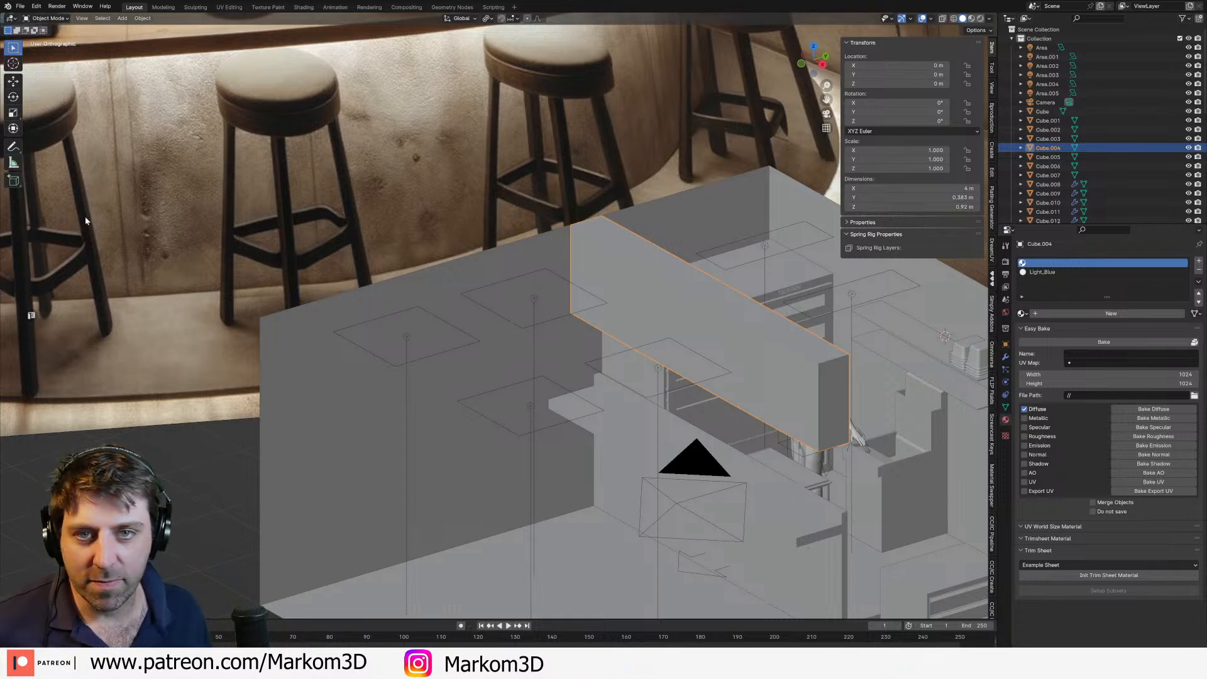
scroll(654, 553, down, 4)
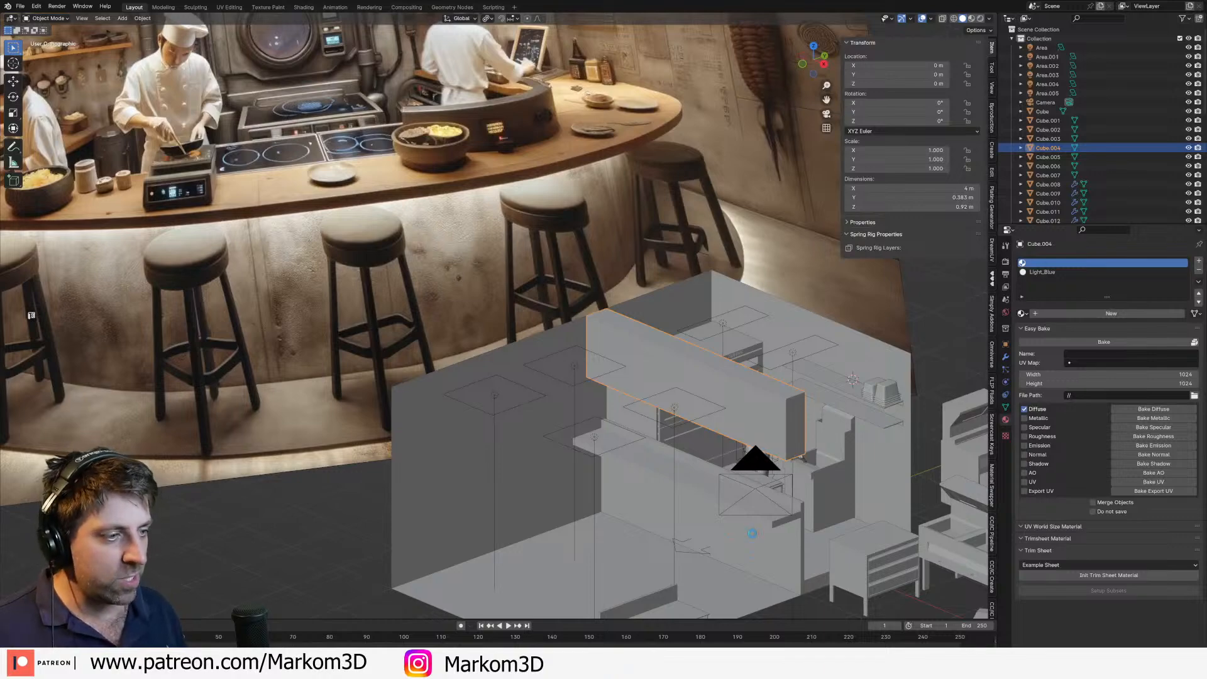
shift+middle_drag(752, 533, 471, 403)
scroll(572, 433, up, 3)
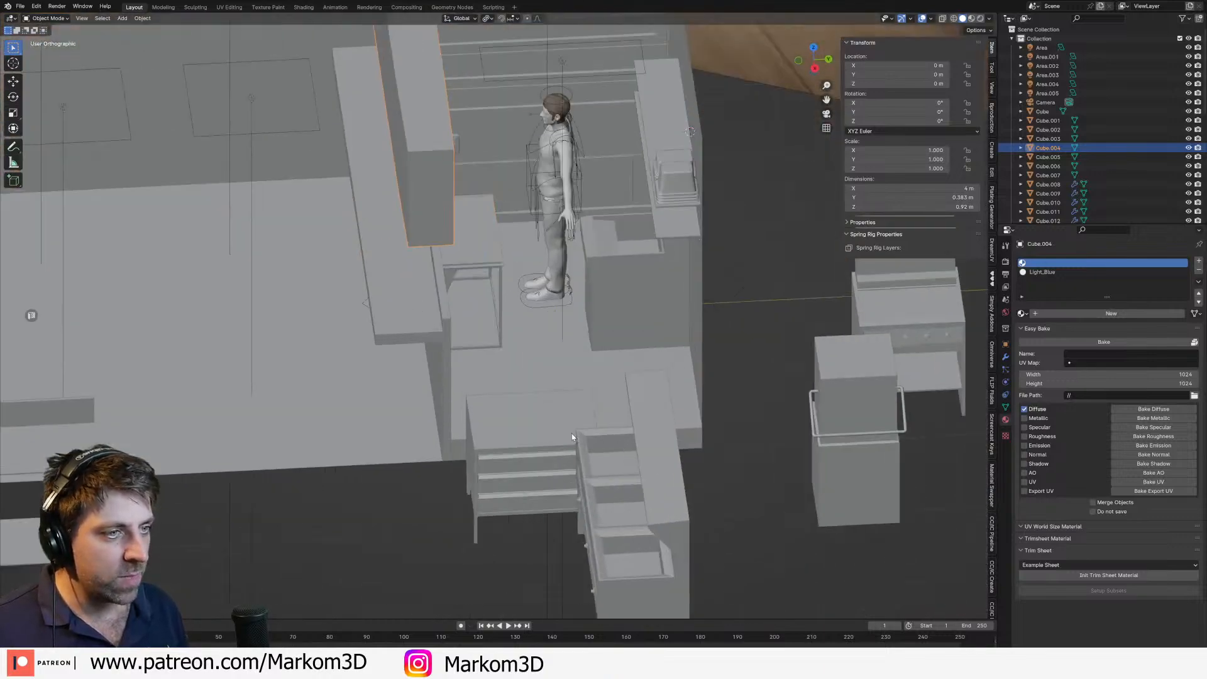
middle_drag(571, 433, 519, 413)
scroll(468, 360, up, 3)
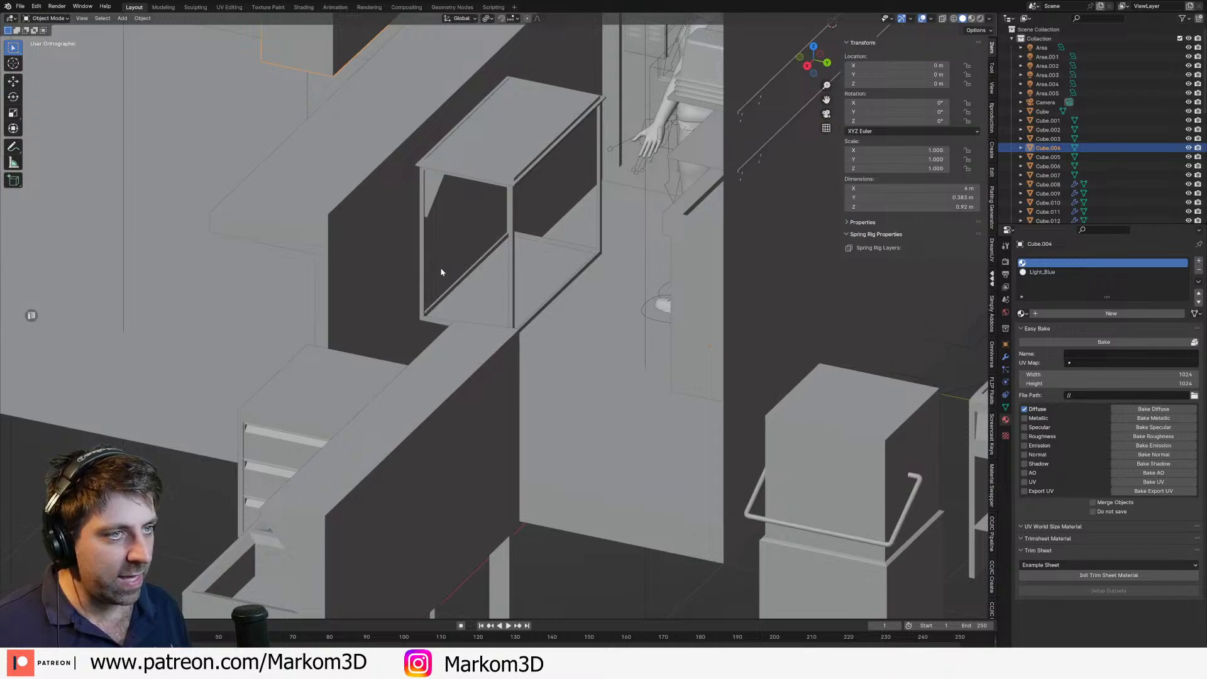
Step: Examine the stand from the side display frame round to the front counter and overhead panel
shift+middle_drag(534, 171, 562, 277)
scroll(484, 383, down, 1)
middle_drag(485, 406, 564, 420)
scroll(485, 383, up, 1)
scroll(475, 368, down, 3)
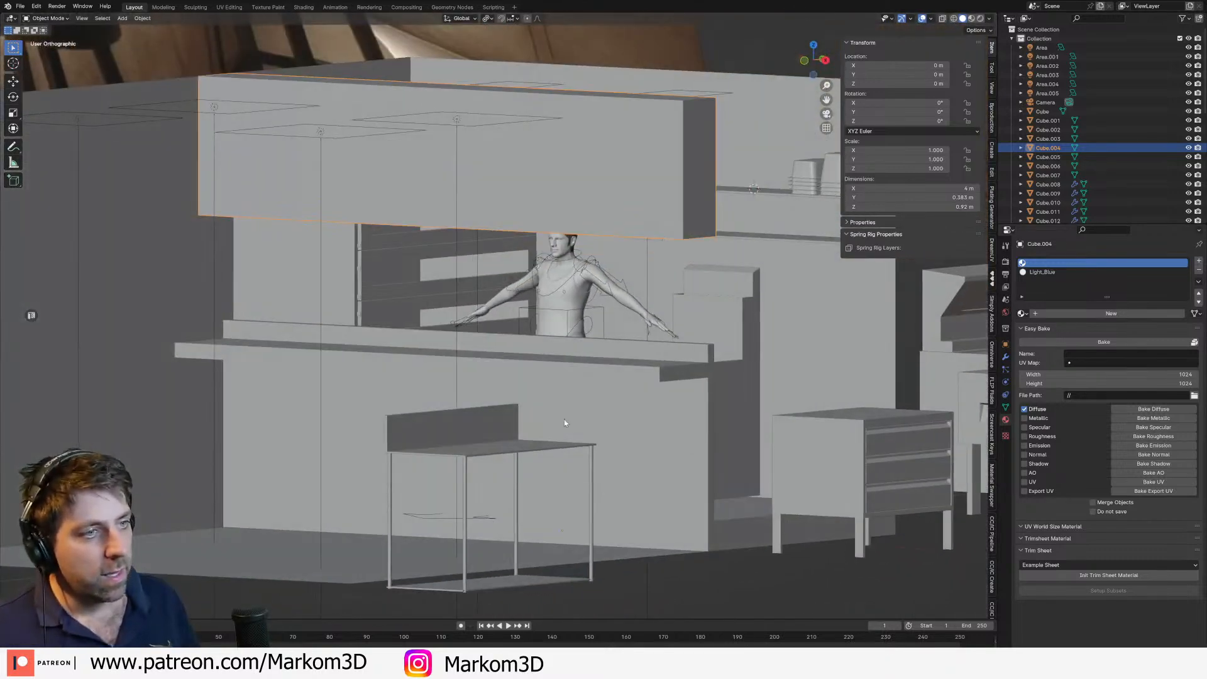
scroll(607, 531, up, 3)
scroll(646, 489, down, 1)
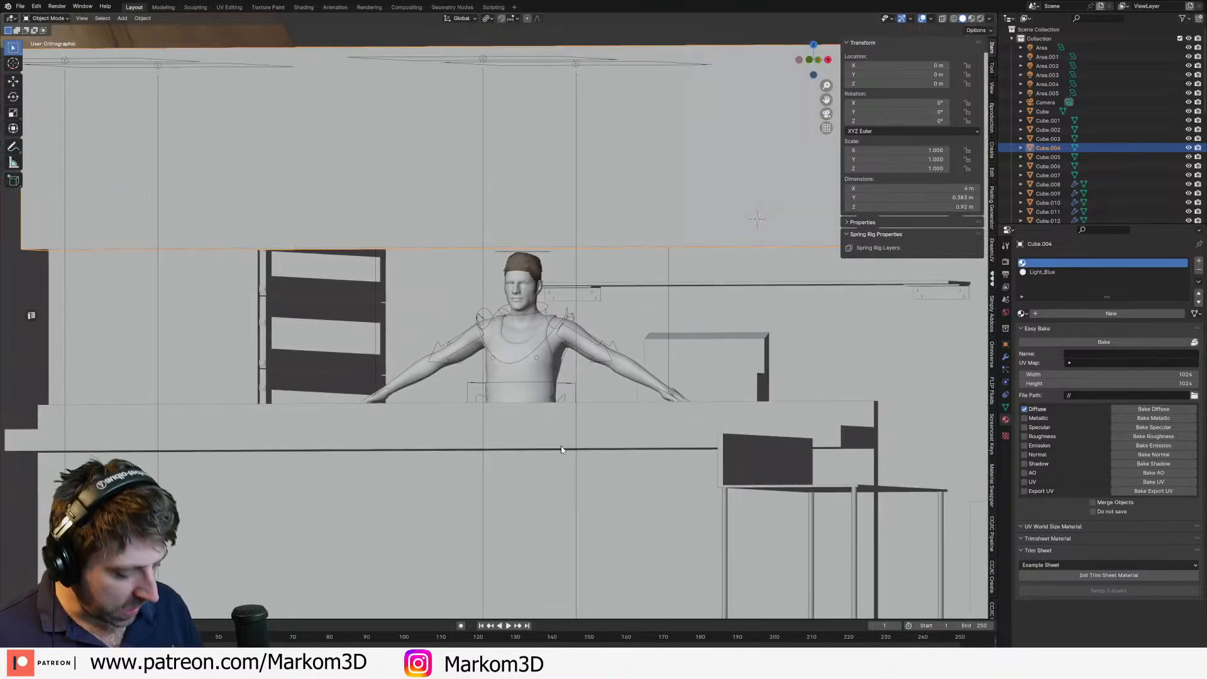
Step: Examine the kitchen interior over the counter, including the figure, wall shelves and equipment beneath the overhead panel
key(KP_6)
mouse_move(562, 449)
middle_down()
mouse_move(554, 443)
mouse_move(505, 525)
mouse_move(547, 489)
mouse_move(485, 491)
mouse_move(583, 485)
mouse_move(471, 423)
mouse_move(572, 471)
middle_up()
scroll(571, 467, down, 1)
scroll(436, 517, up, 2)
middle_drag(496, 468, 813, 540)
scroll(760, 522, up, 1)
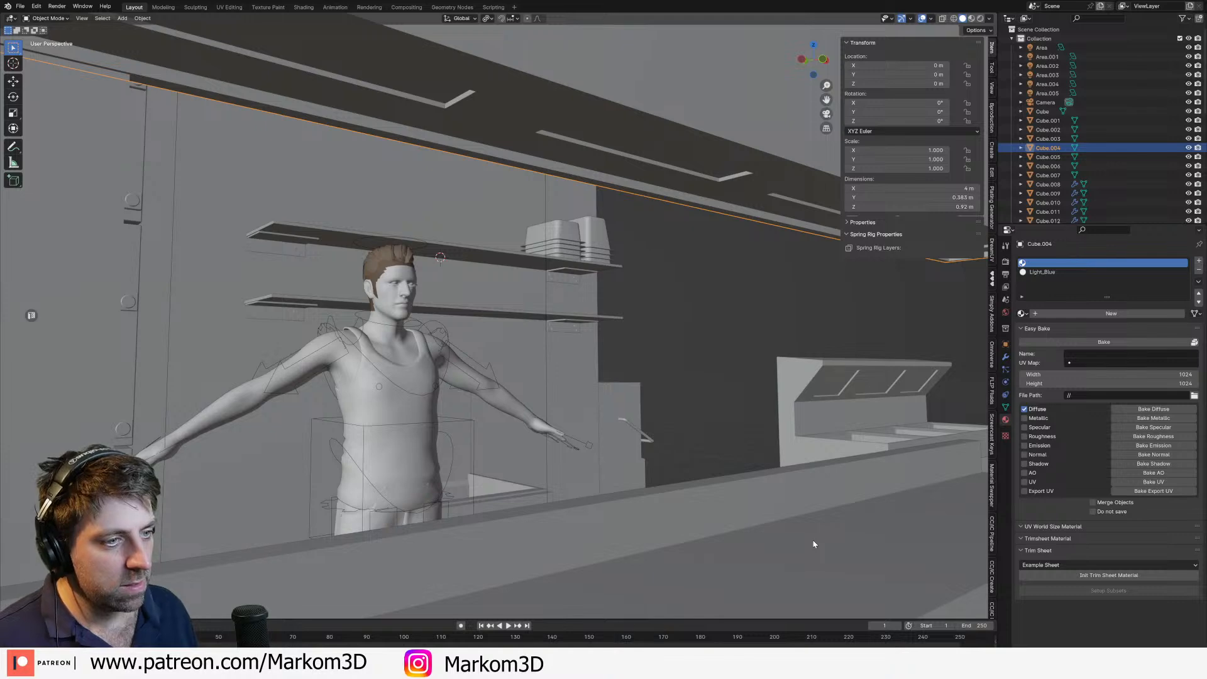
scroll(814, 544, down, 1)
scroll(814, 544, up, 1)
shift+middle_drag(816, 544, 838, 543)
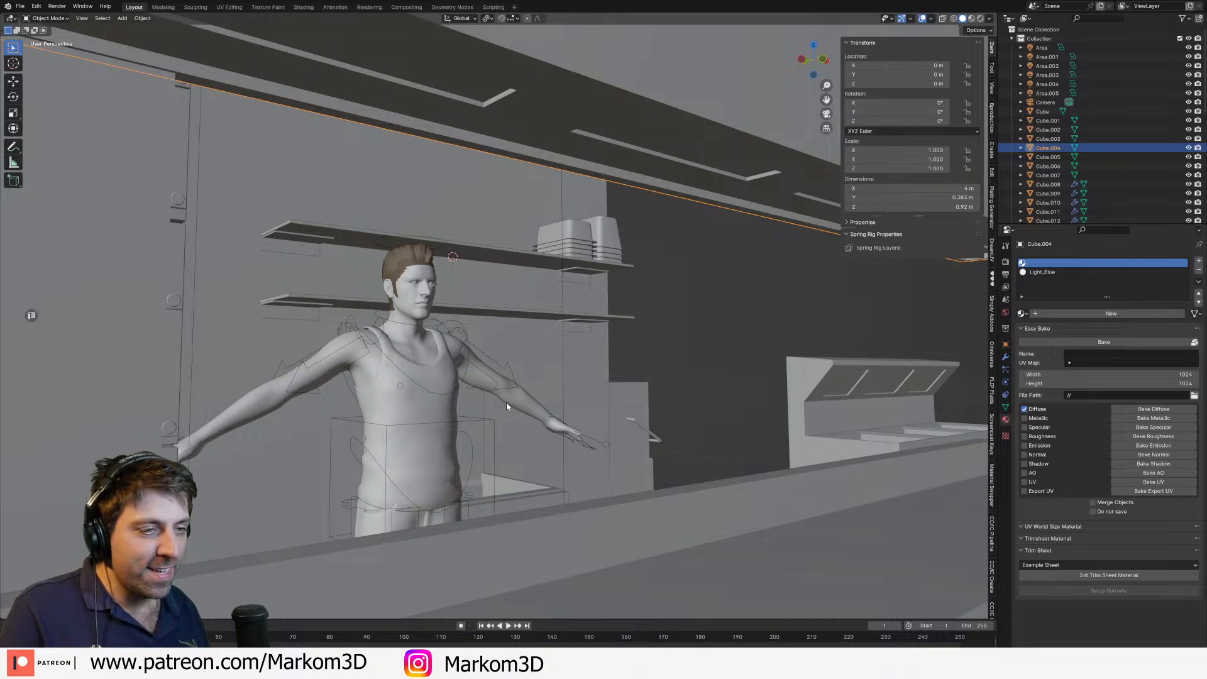
shift+middle_drag(507, 407, 519, 419)
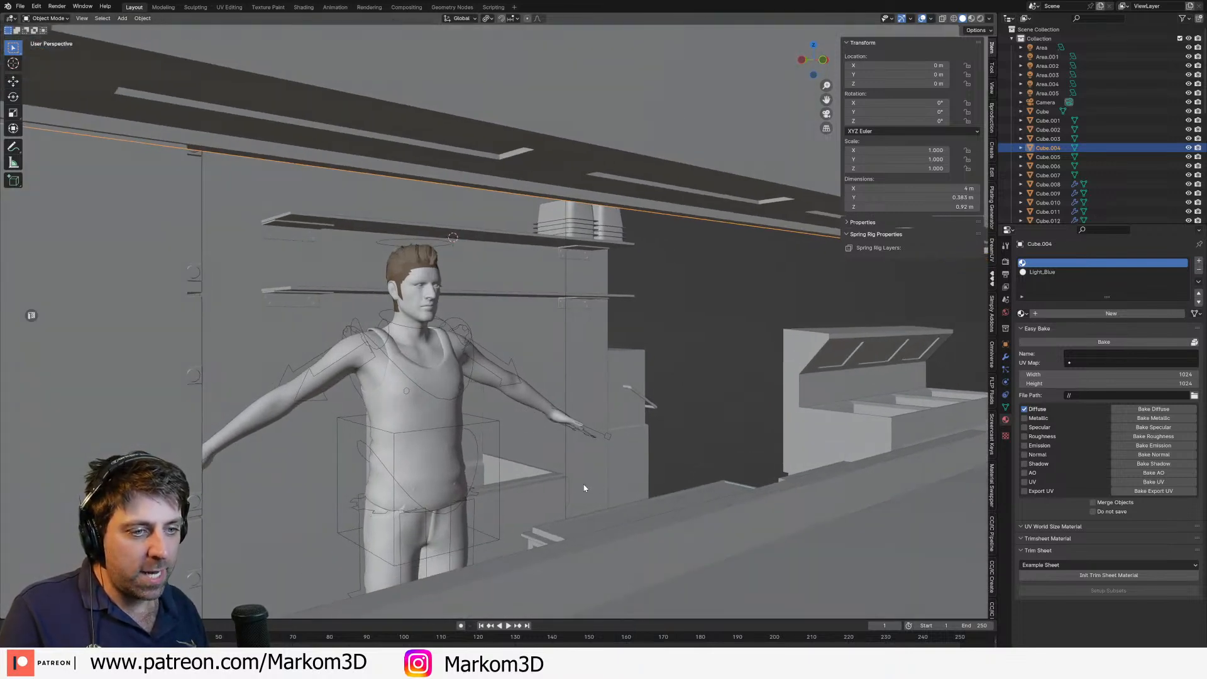
mouse_move(584, 485)
middle_down()
mouse_move(514, 486)
mouse_move(583, 484)
middle_up()
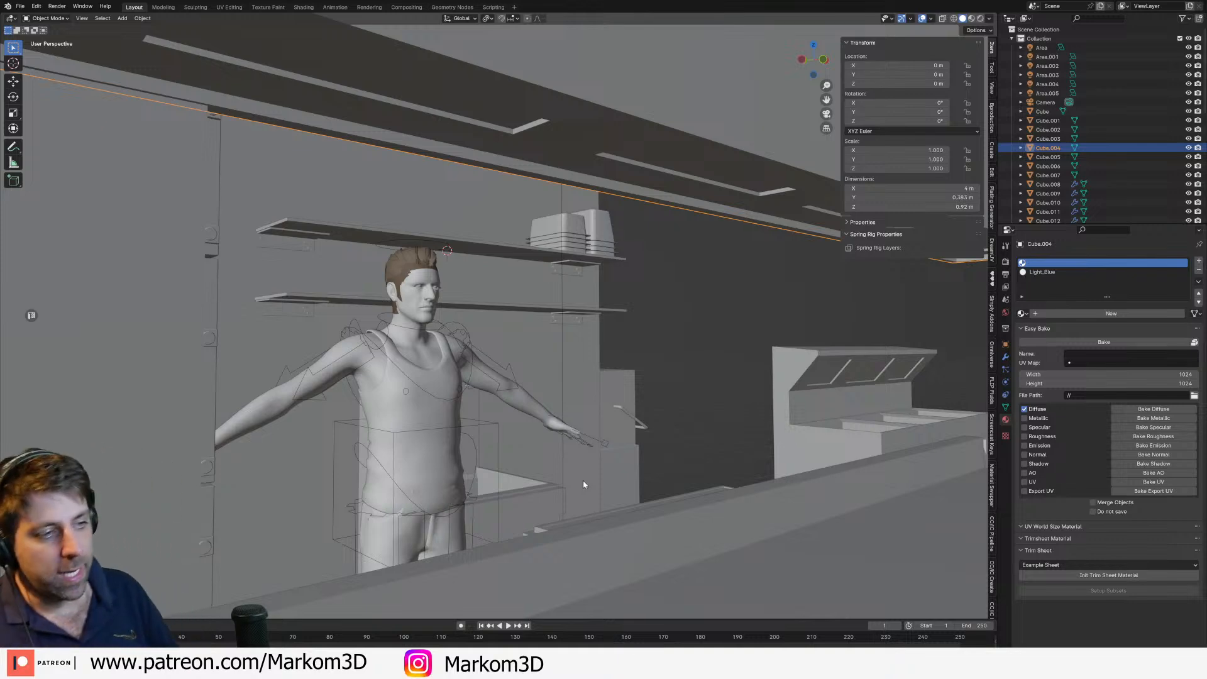
middle_drag(582, 480, 497, 473)
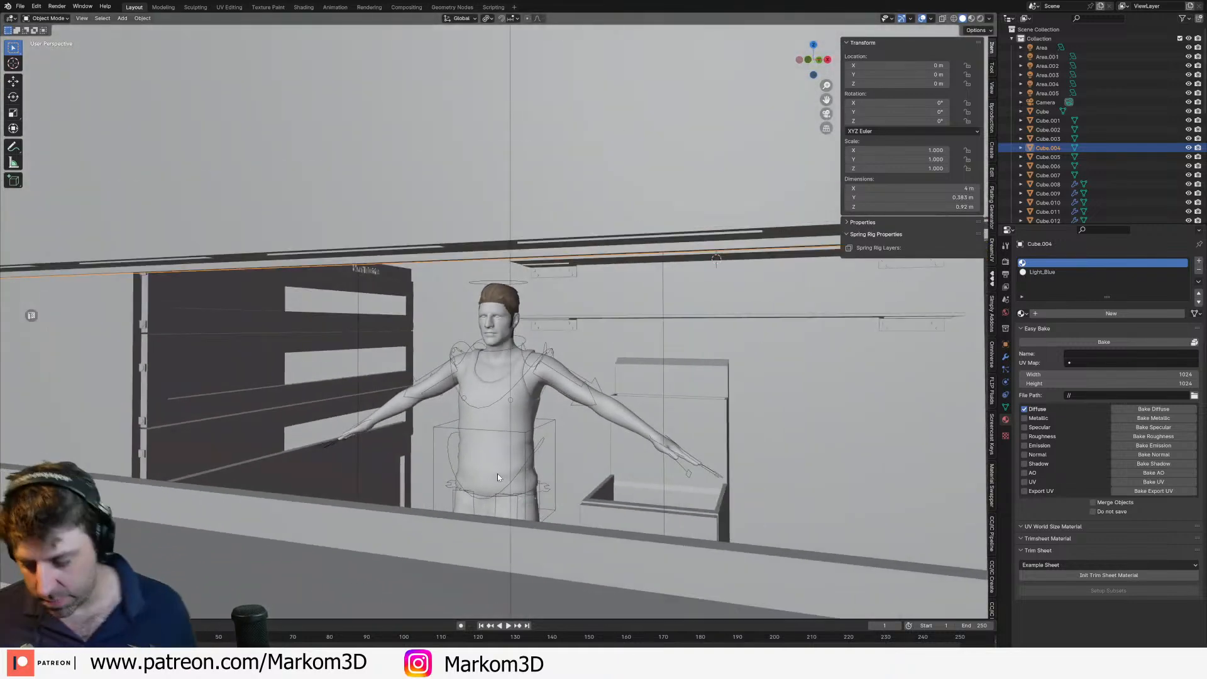
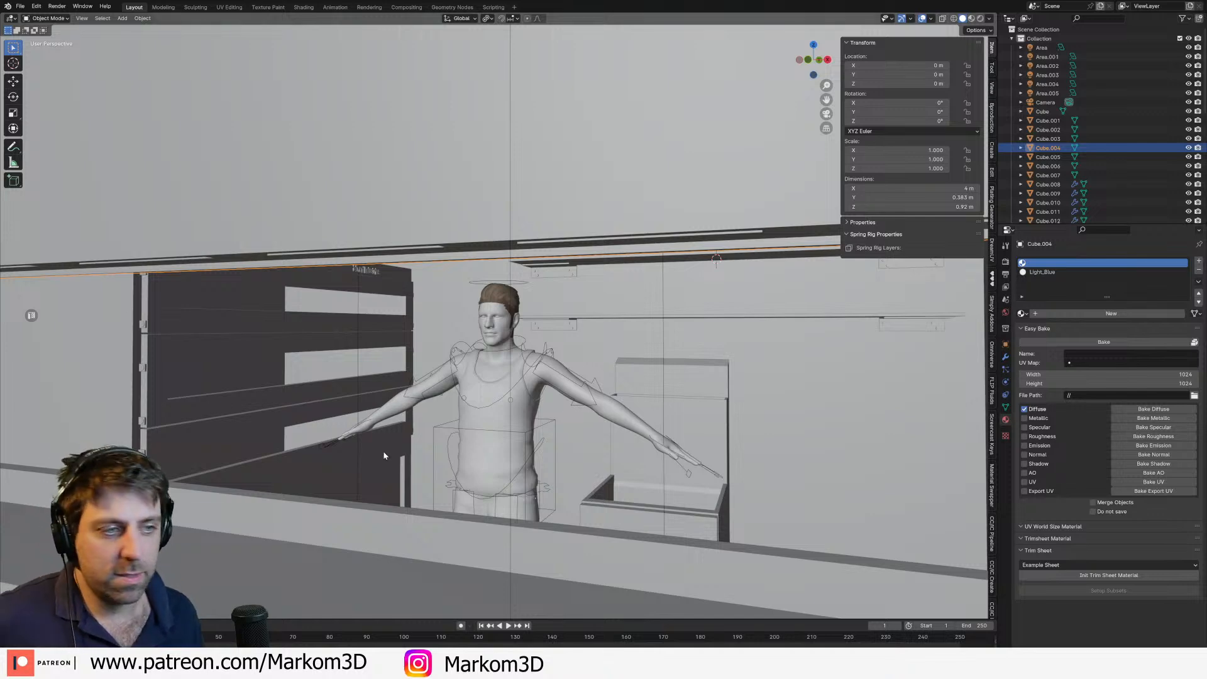
Step: Select the serving counter and examine it together with the overhead panel from the stand's front and side
middle_drag(560, 526, 618, 520)
scroll(618, 518, down, 2)
scroll(556, 509, down, 2)
middle_drag(596, 450, 523, 413)
click(555, 415)
scroll(547, 415, up, 2)
scroll(523, 413, down, 3)
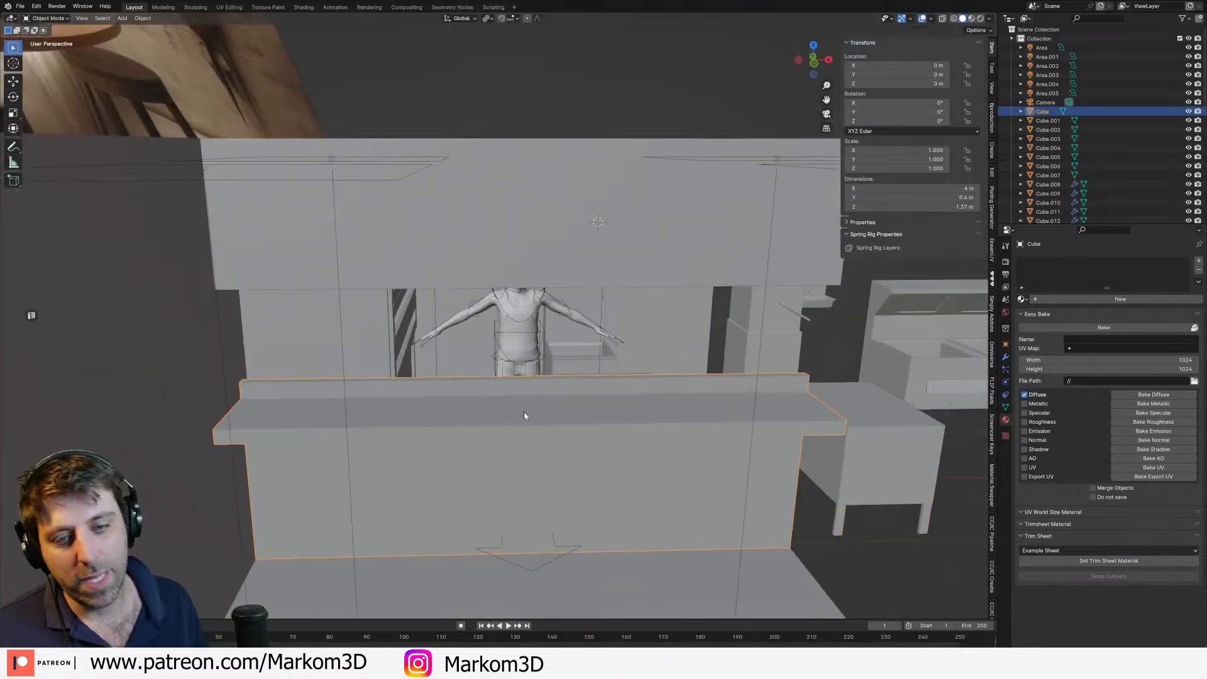
middle_drag(525, 415, 568, 326)
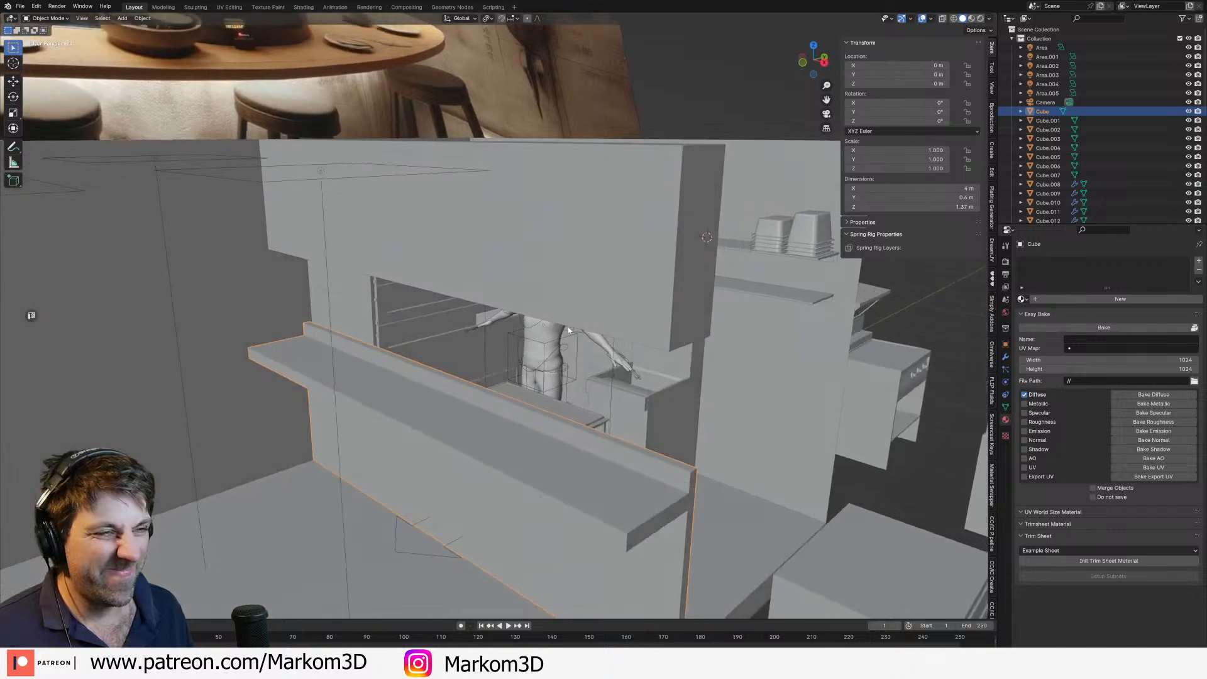
Step: Open the overhead panel for mesh editing, select its five front faces and inset them individually by a thin border
click(585, 317)
key(Tab)
scroll(586, 316, up, 2)
scroll(586, 316, down, 4)
click(595, 272)
shift+click(526, 263)
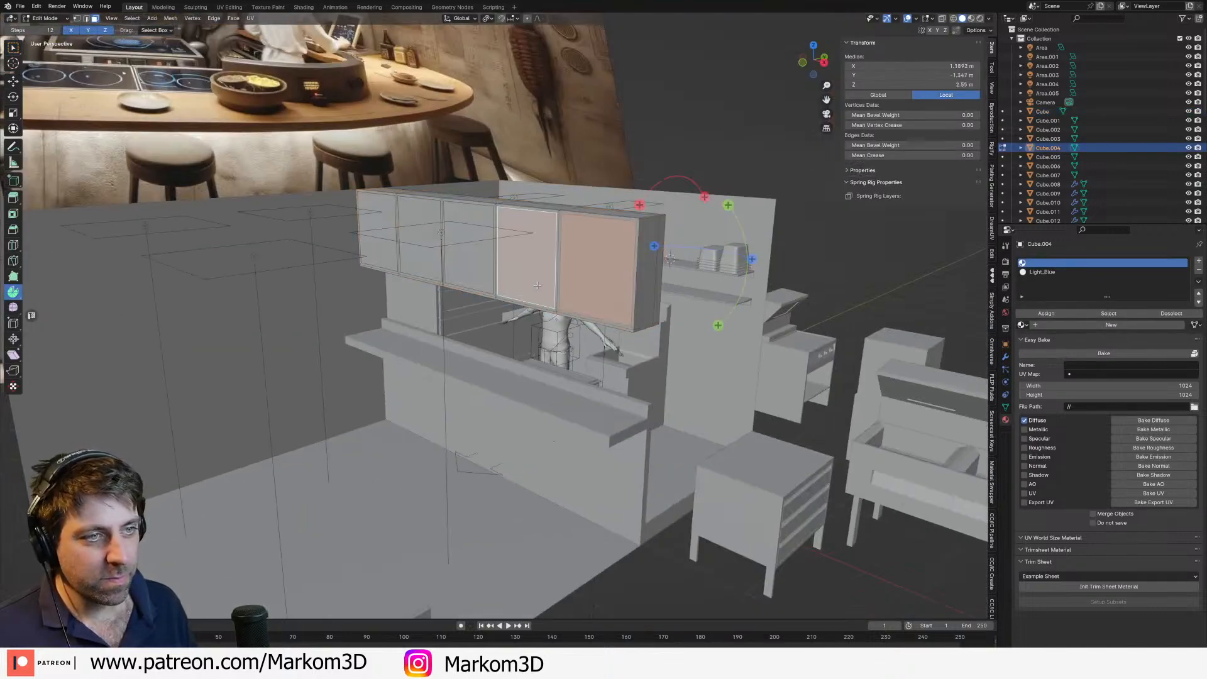
shift+click(469, 258)
shift+click(424, 261)
shift+click(378, 245)
scroll(605, 351, up, 3)
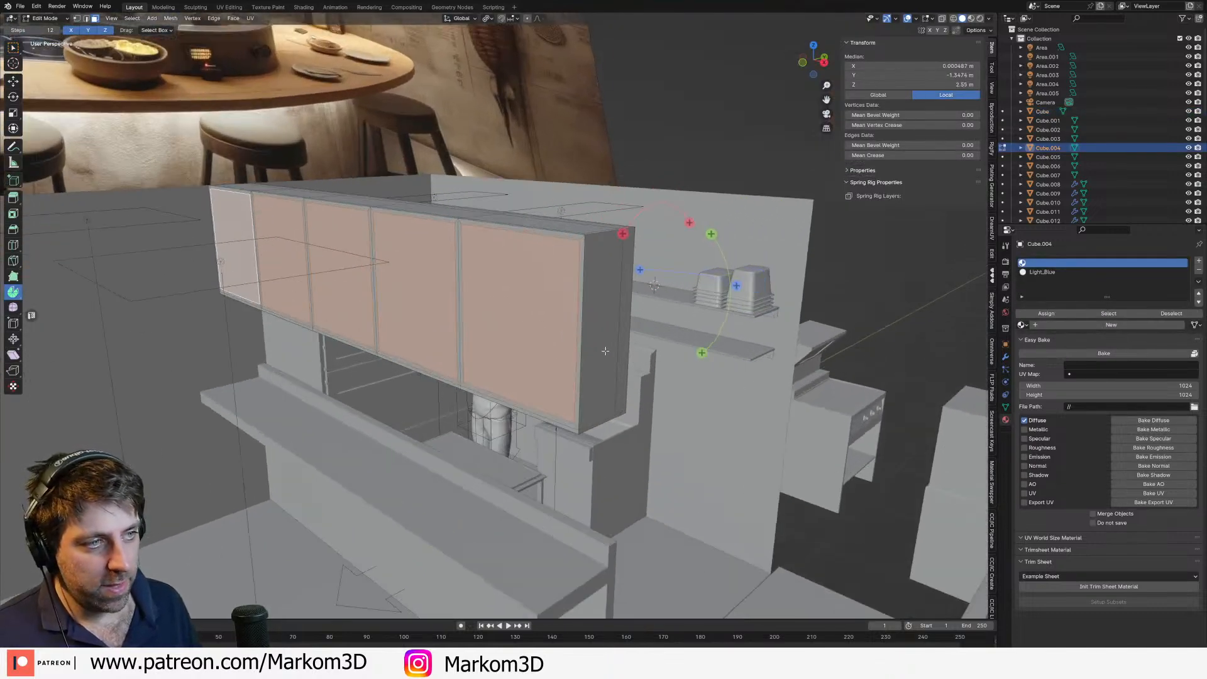
shift+middle_drag(605, 351, 666, 385)
scroll(642, 385, up, 4)
scroll(666, 385, down, 5)
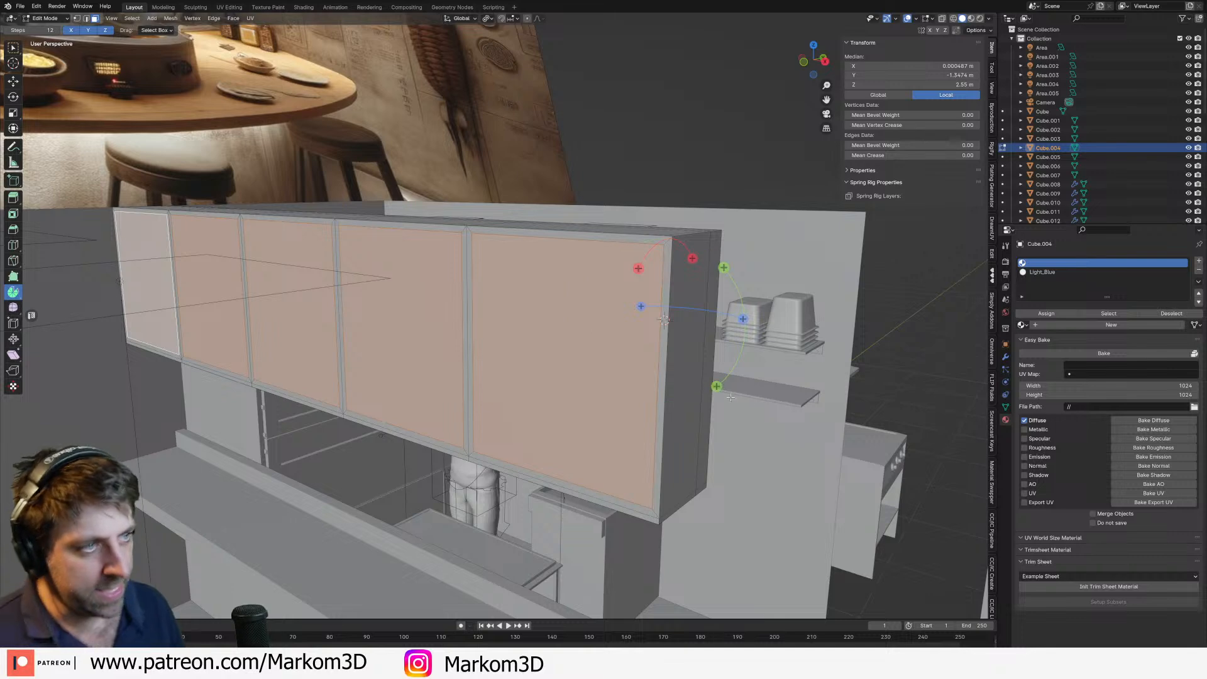
key(i)
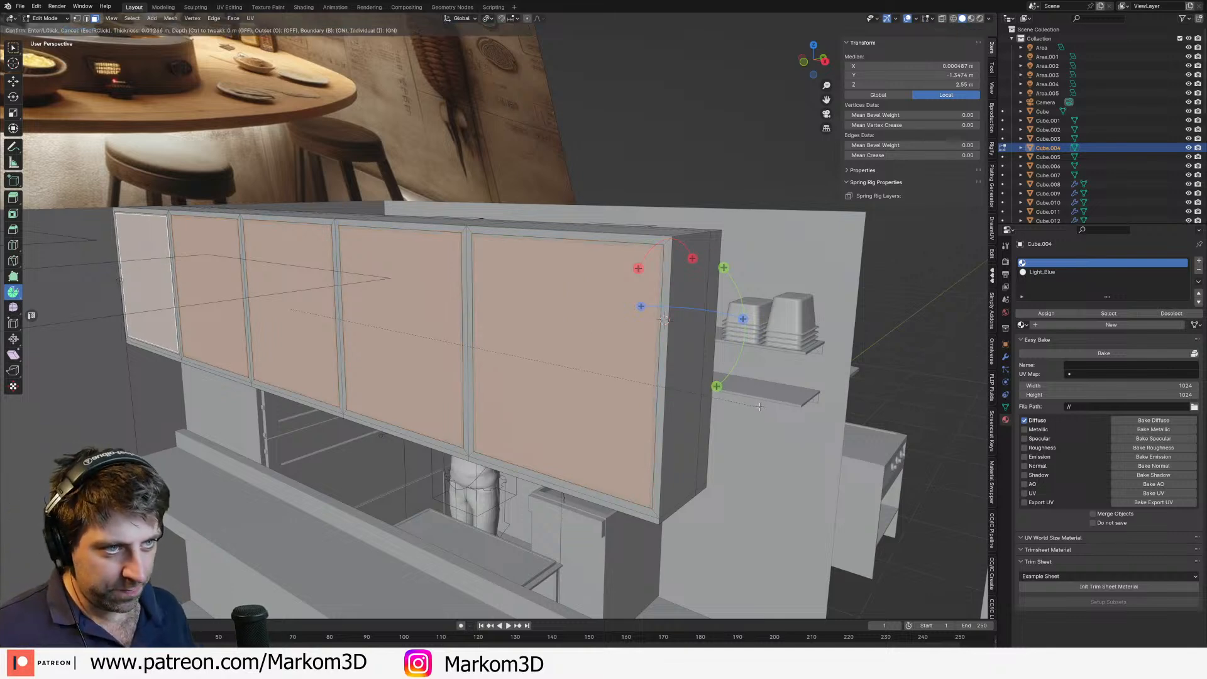
click(759, 406)
scroll(759, 406, down, 6)
shift+middle_drag(507, 351, 664, 471)
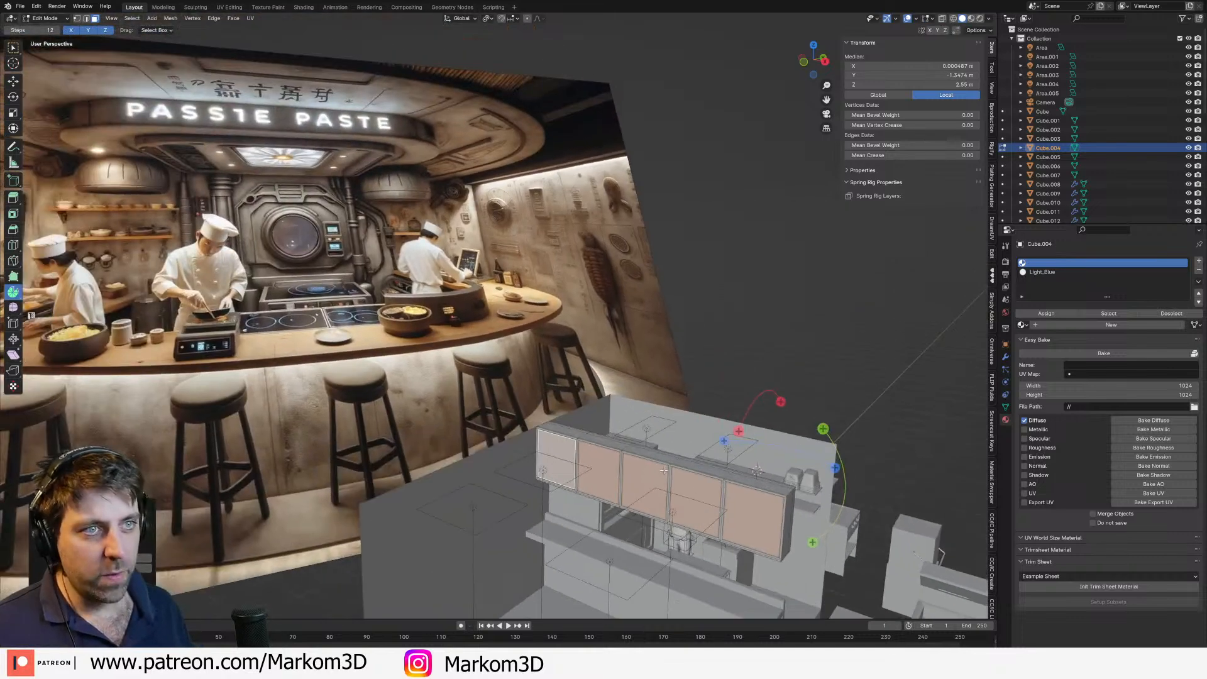
Step: Reopen the overhead panel's mesh for editing and select all of its geometry
shift+middle_drag(405, 326, 395, 260)
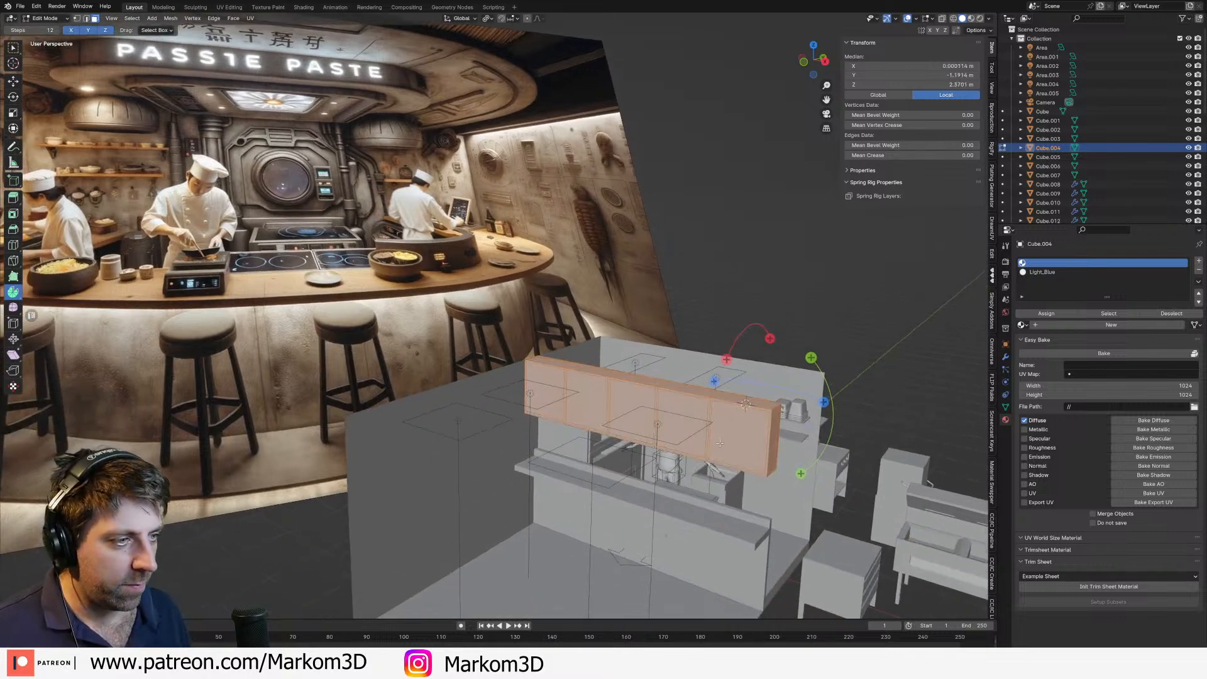
key(Tab)
key(Tab)
key(a)
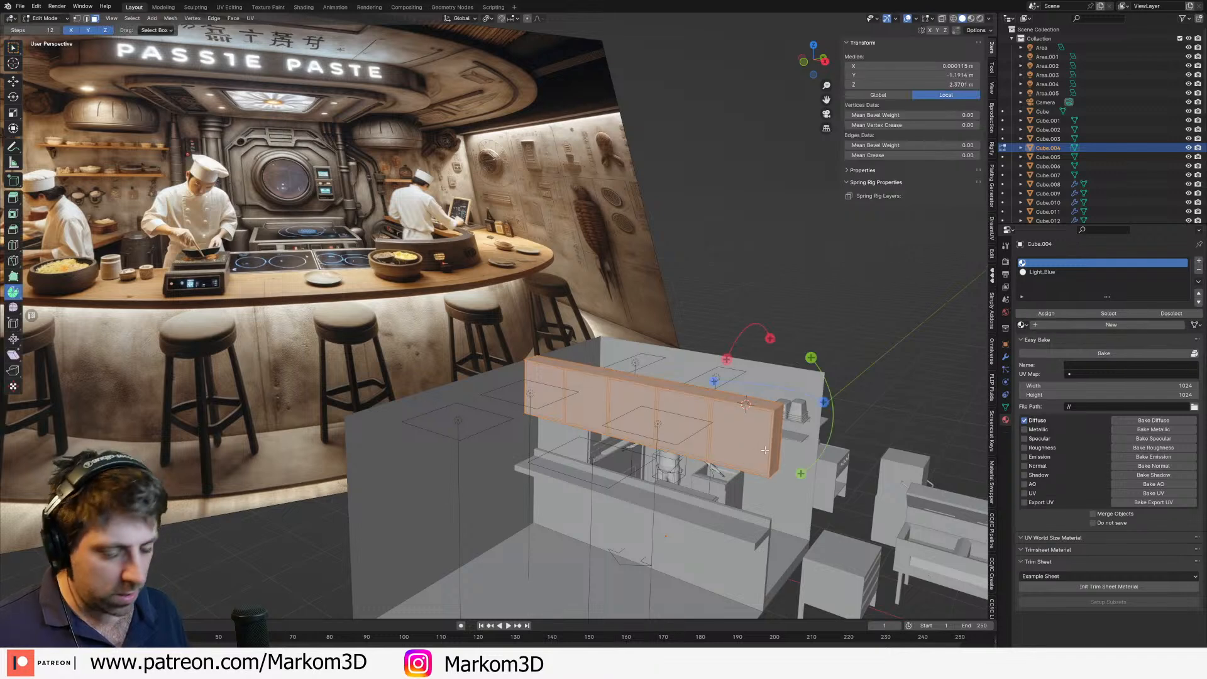
Step: Select the overhead panel's five front faces and delete their vertices, after undoing a faces-only deletion
scroll(765, 450, up, 2)
click(708, 420)
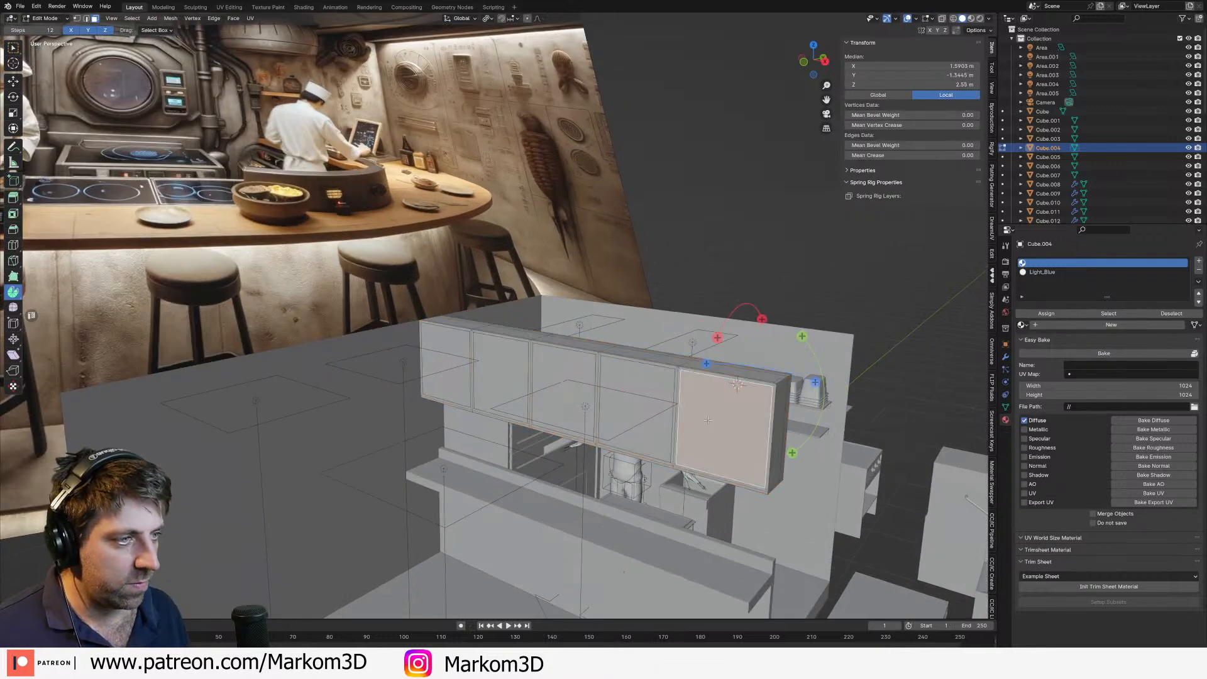
shift+click(633, 377)
shift+click(564, 376)
shift+click(501, 370)
shift+click(450, 363)
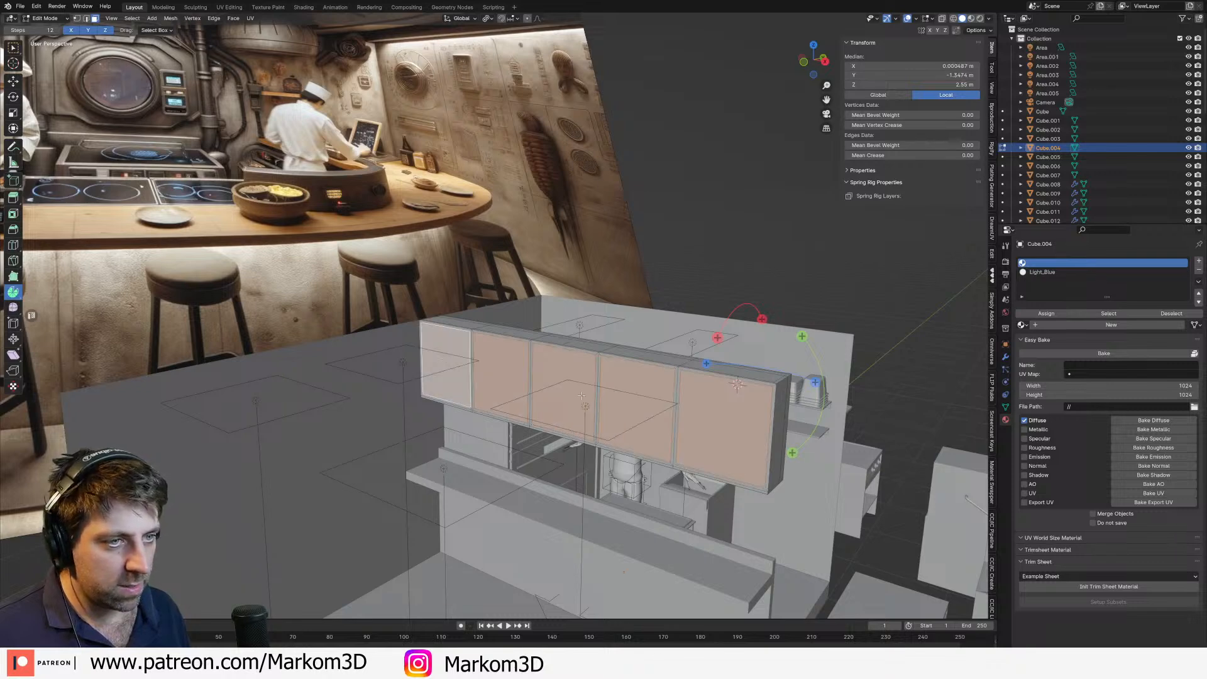
key(x)
click(564, 374)
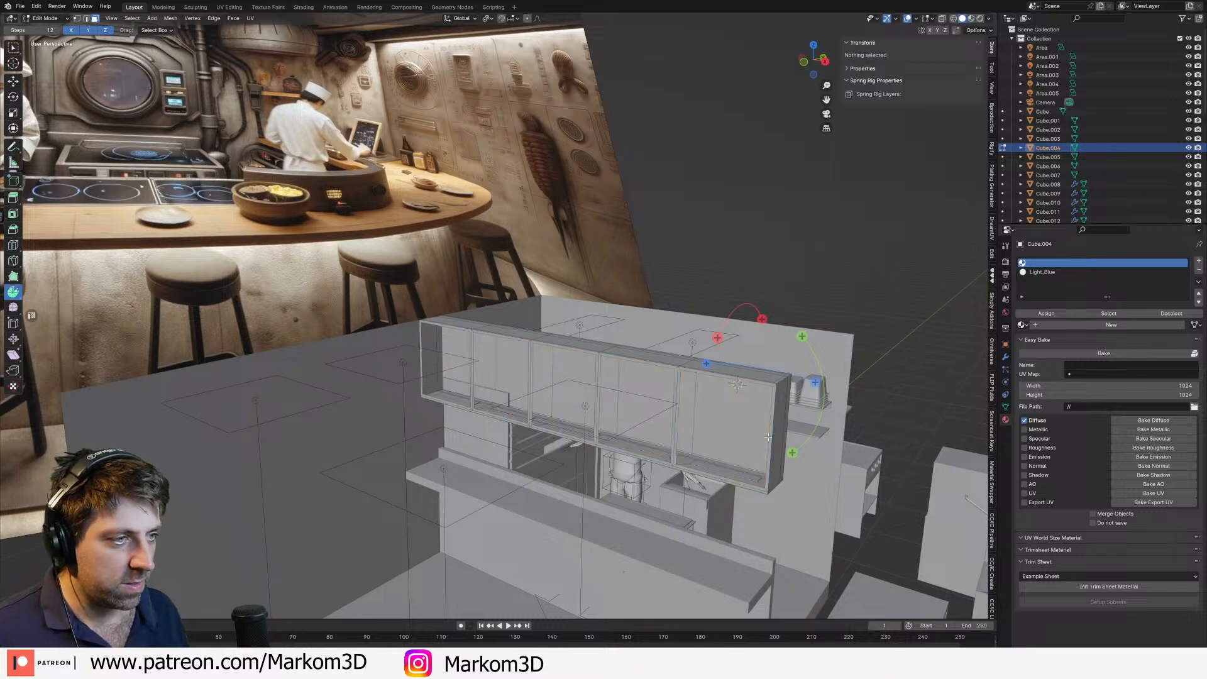
key(ctrl+z)
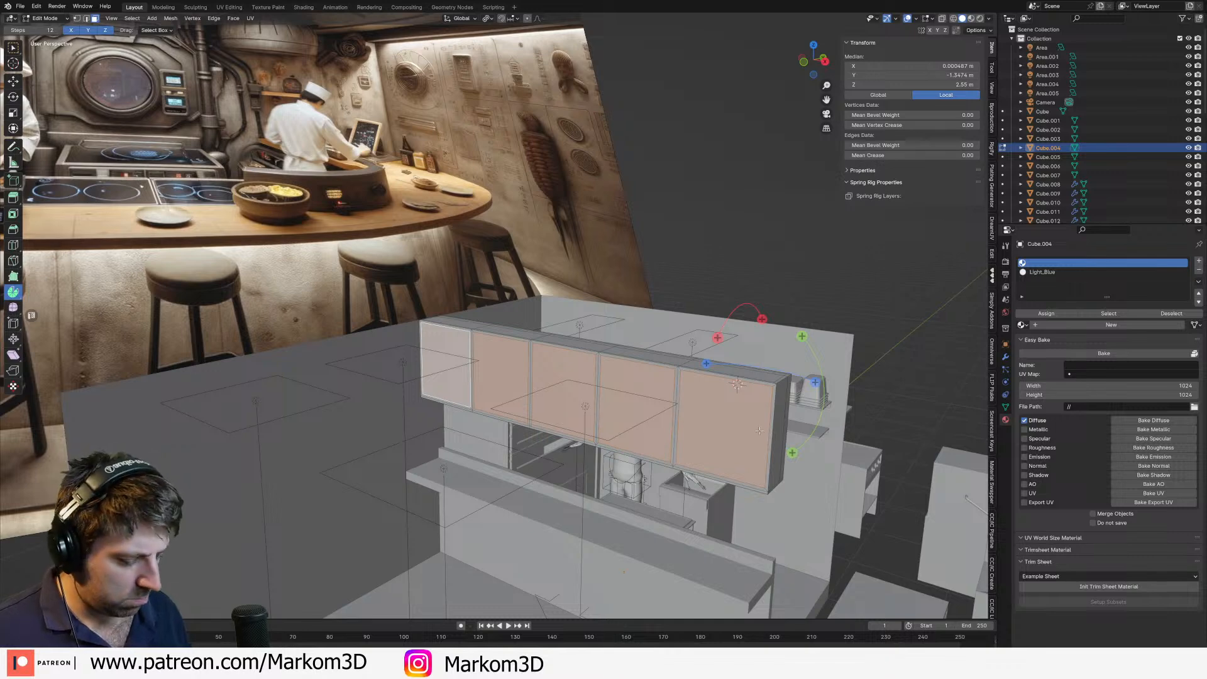
key(x)
click(759, 430)
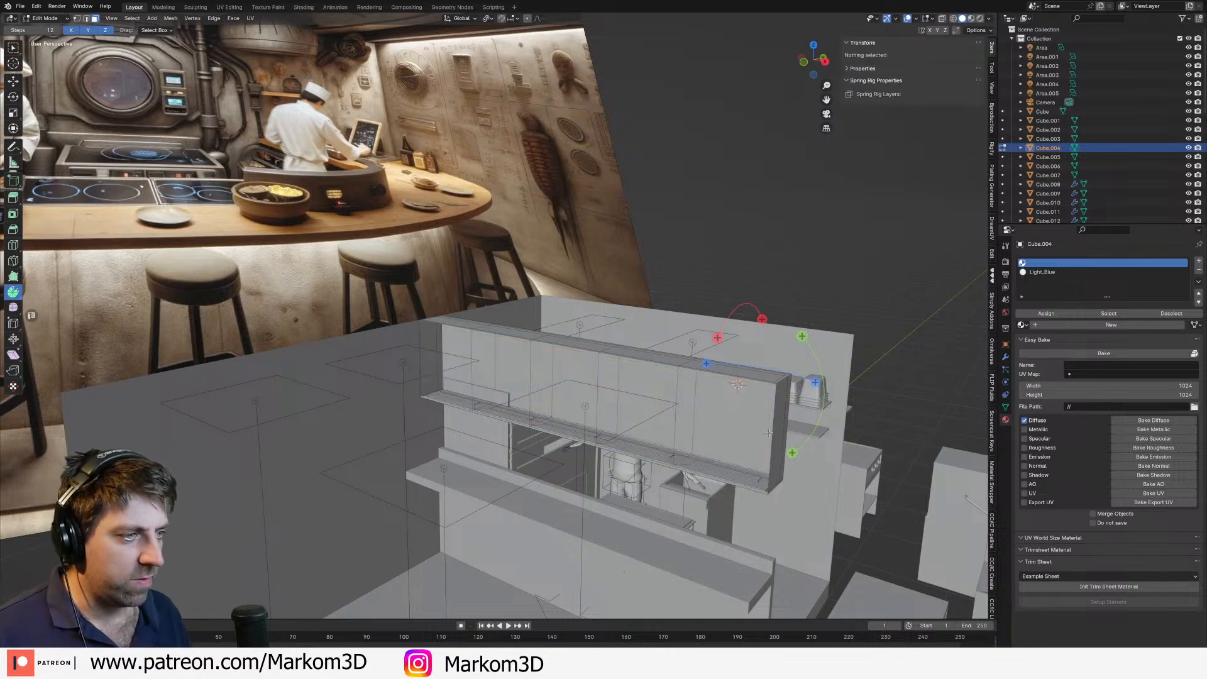
Step: Fill the overhead panel's open front with new faces, one for each of its five sections
key(f)
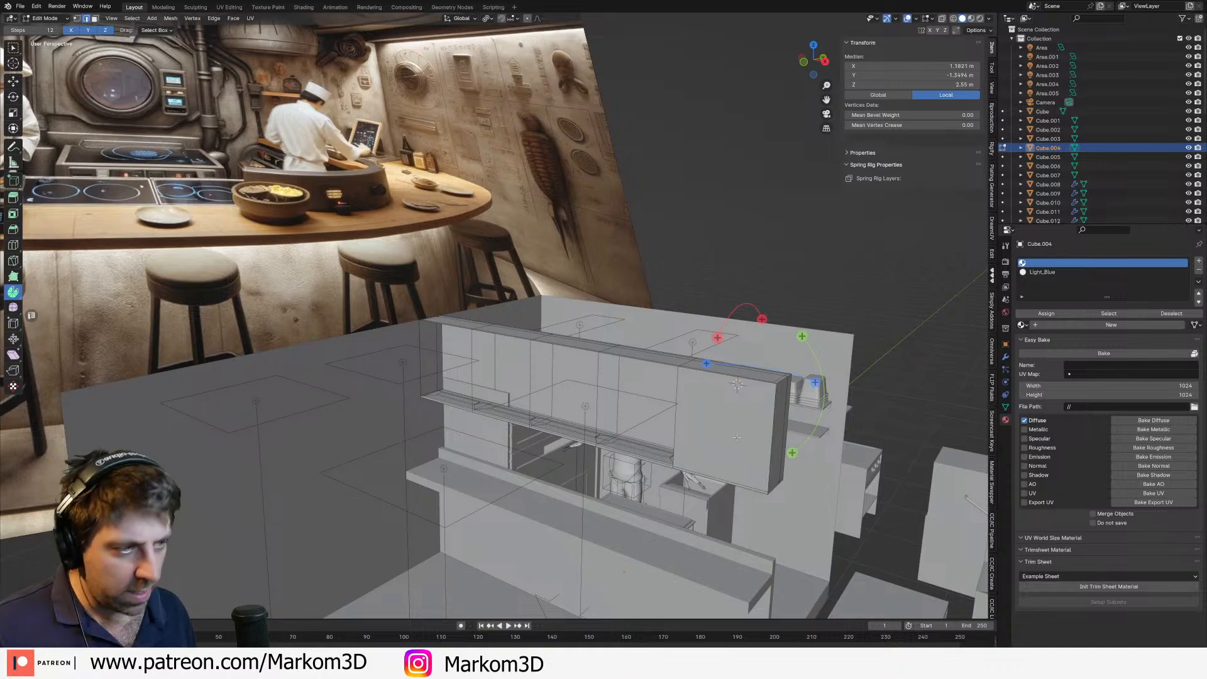
key(f)
key(f)
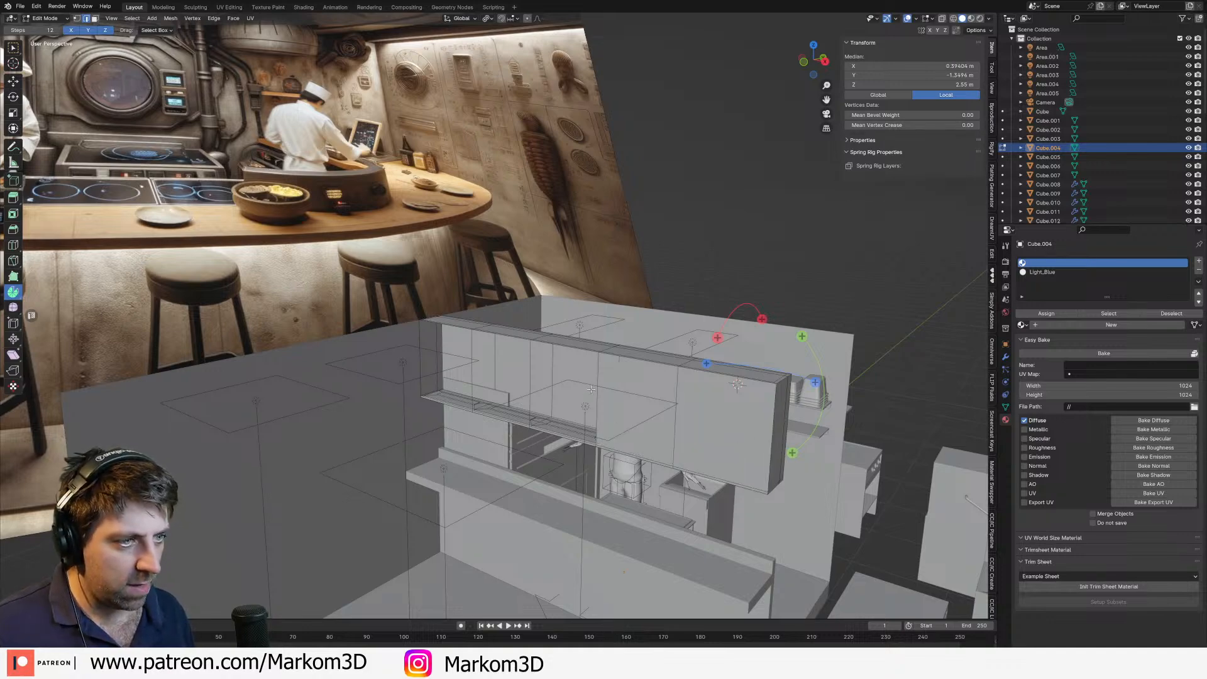
middle_drag(552, 403, 557, 369)
key(f)
key(Tab)
key(Tab)
Step: Add a horizontal loop cut around the overhead panel and slide it up near the upper edge
key(ctrl+r)
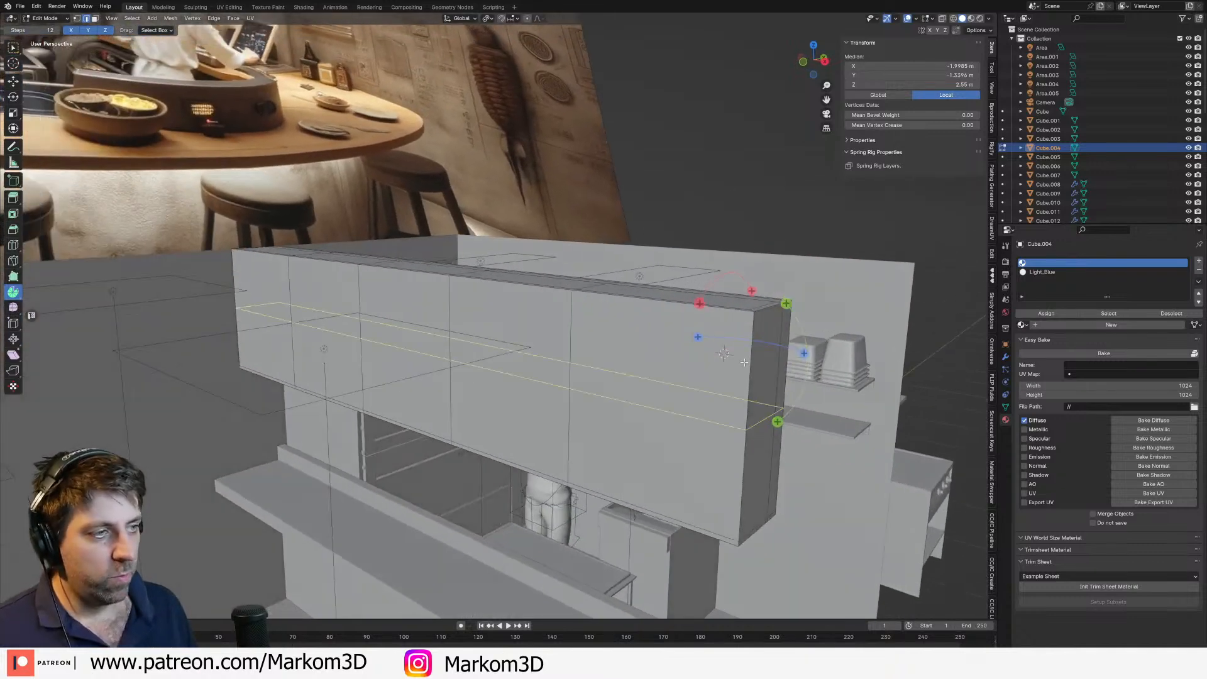
click(746, 357)
click(740, 283)
Step: Select the five faces of the front's narrow upper strip and extrude them forward about 0.82 m as a canopy
key(3)
click(660, 319)
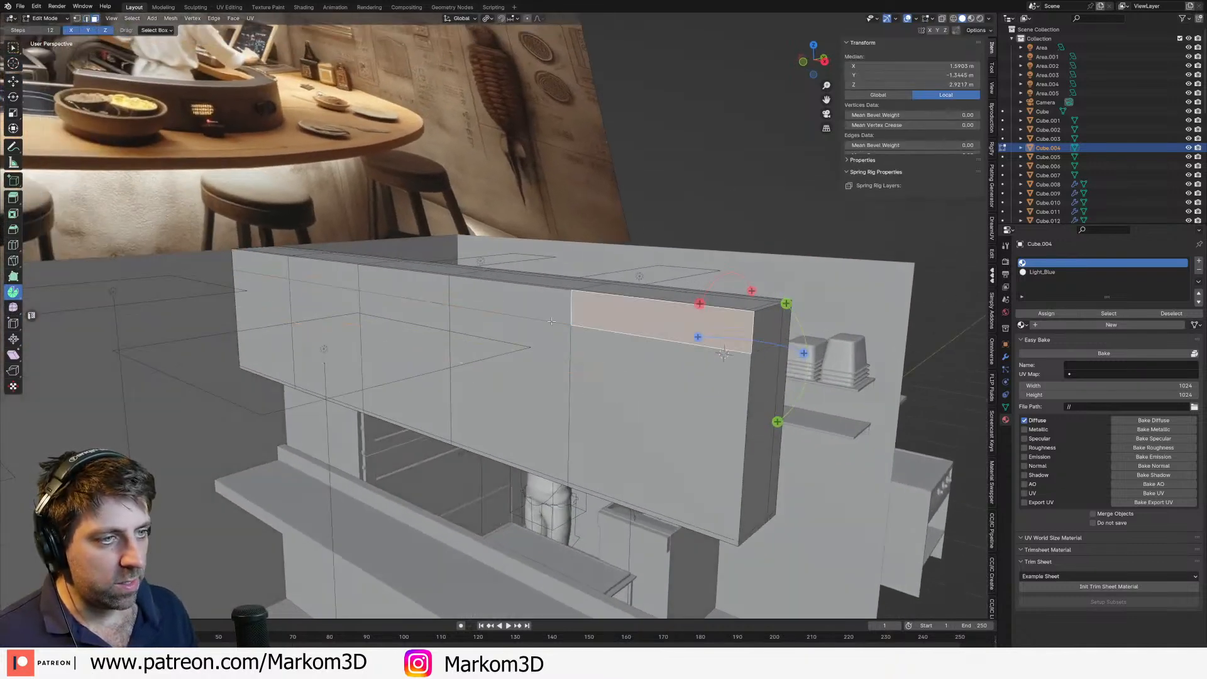
shift+click(516, 299)
shift+click(390, 280)
shift+click(324, 273)
shift+click(275, 266)
scroll(534, 387, down, 4)
shift+middle_drag(567, 414, 584, 461)
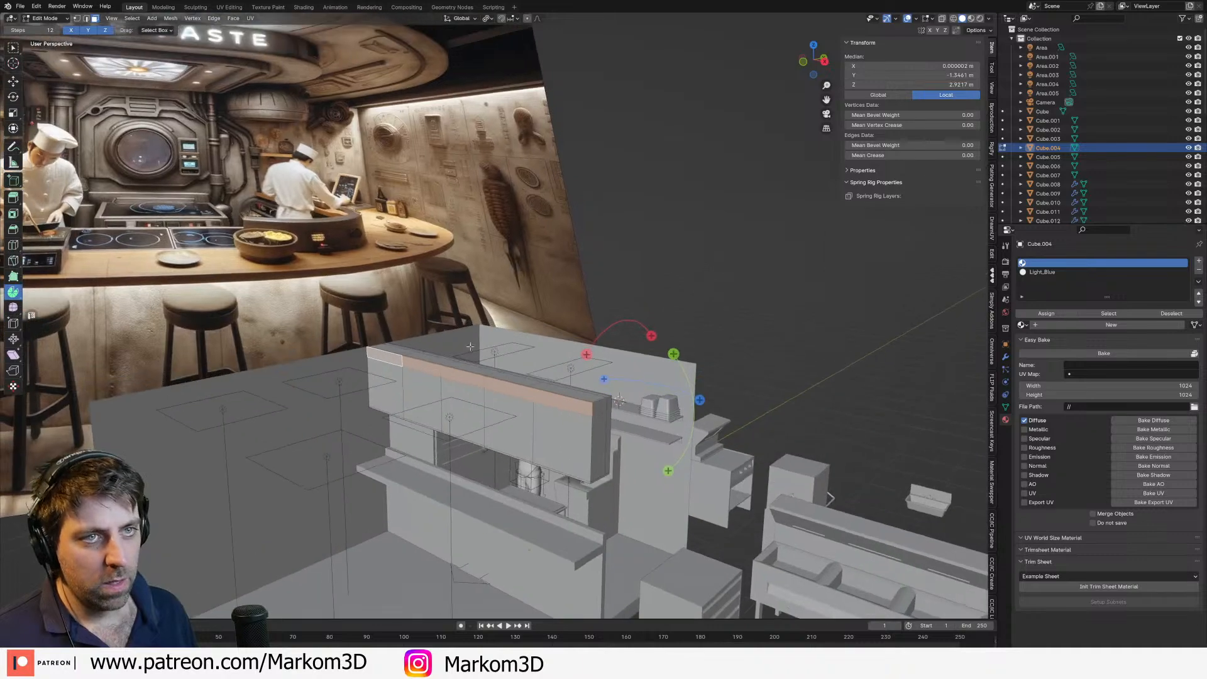
scroll(433, 197, down, 2)
shift+middle_drag(513, 377, 583, 380)
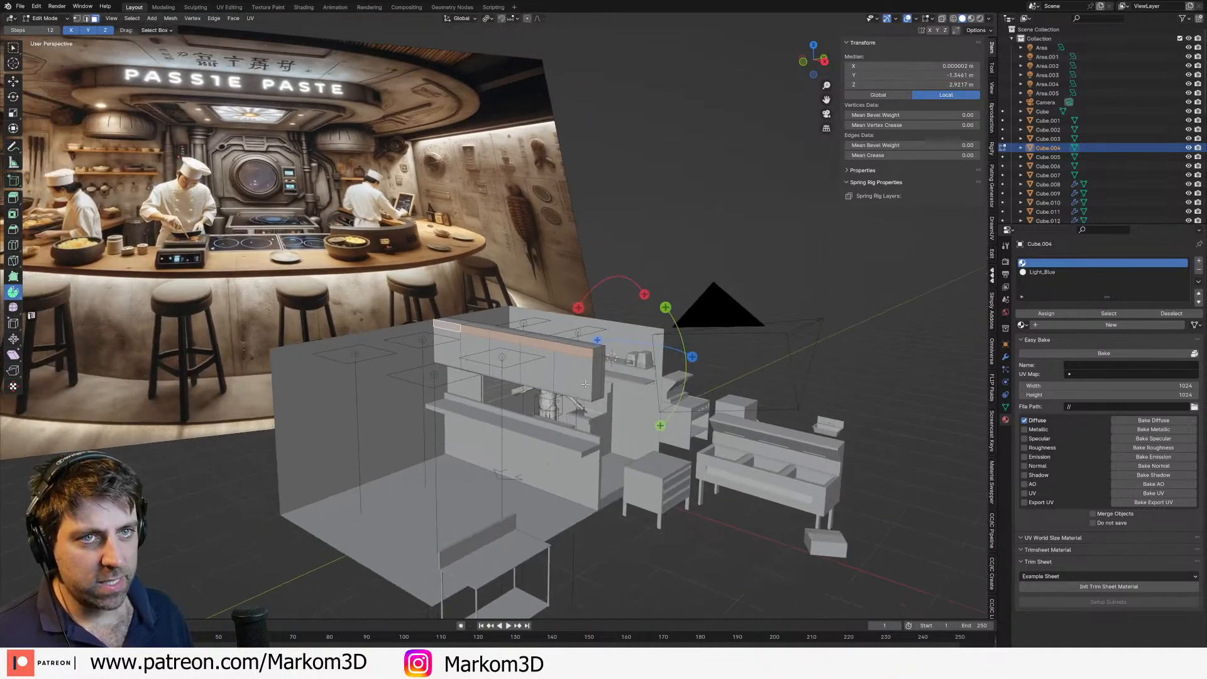
scroll(584, 380, up, 4)
key(e)
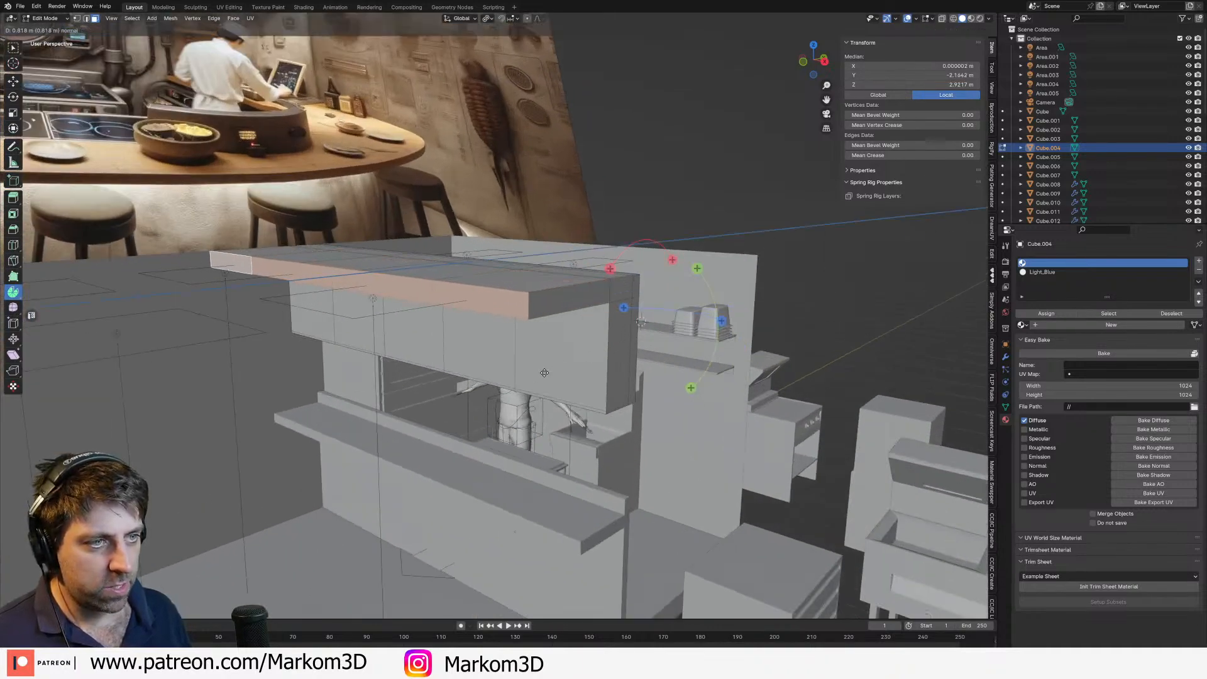
click(566, 371)
Step: Check the extruded canopy against the reference image and the counter, and leave mesh editing
scroll(600, 422, down, 3)
middle_drag(601, 423, 537, 492)
scroll(449, 339, up, 1)
scroll(542, 345, up, 2)
scroll(544, 328, down, 1)
scroll(493, 403, up, 2)
scroll(480, 421, down, 6)
key(Tab)
scroll(537, 491, up, 4)
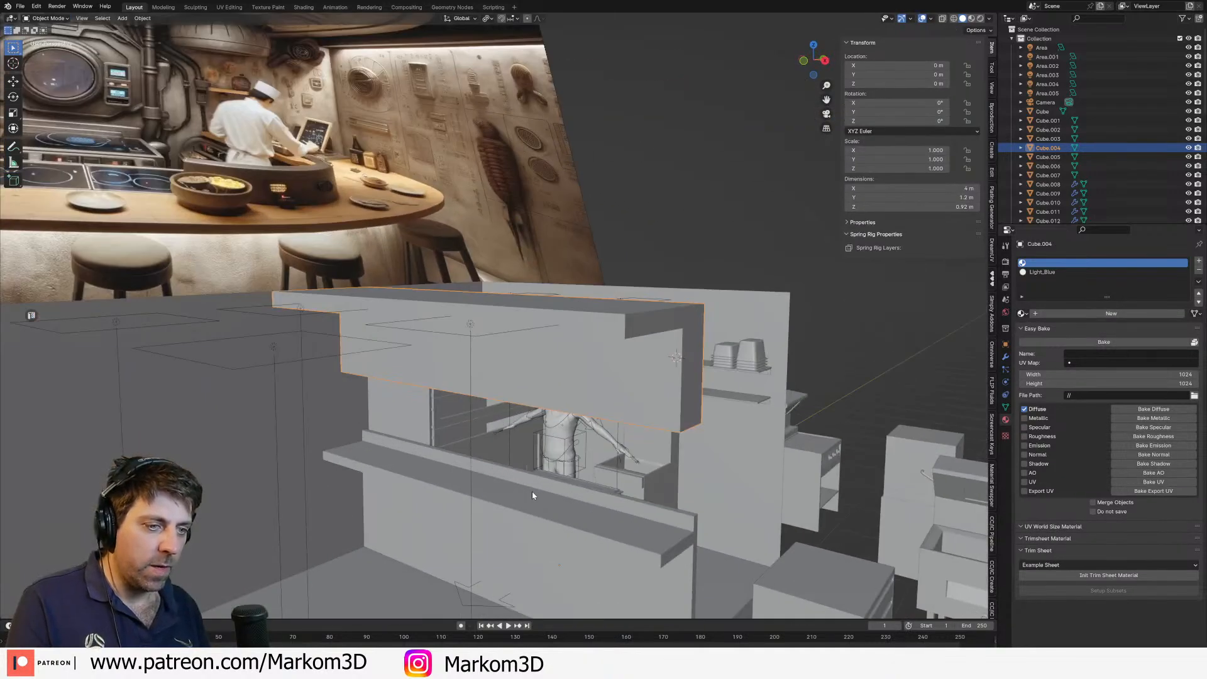
scroll(532, 492, up, 4)
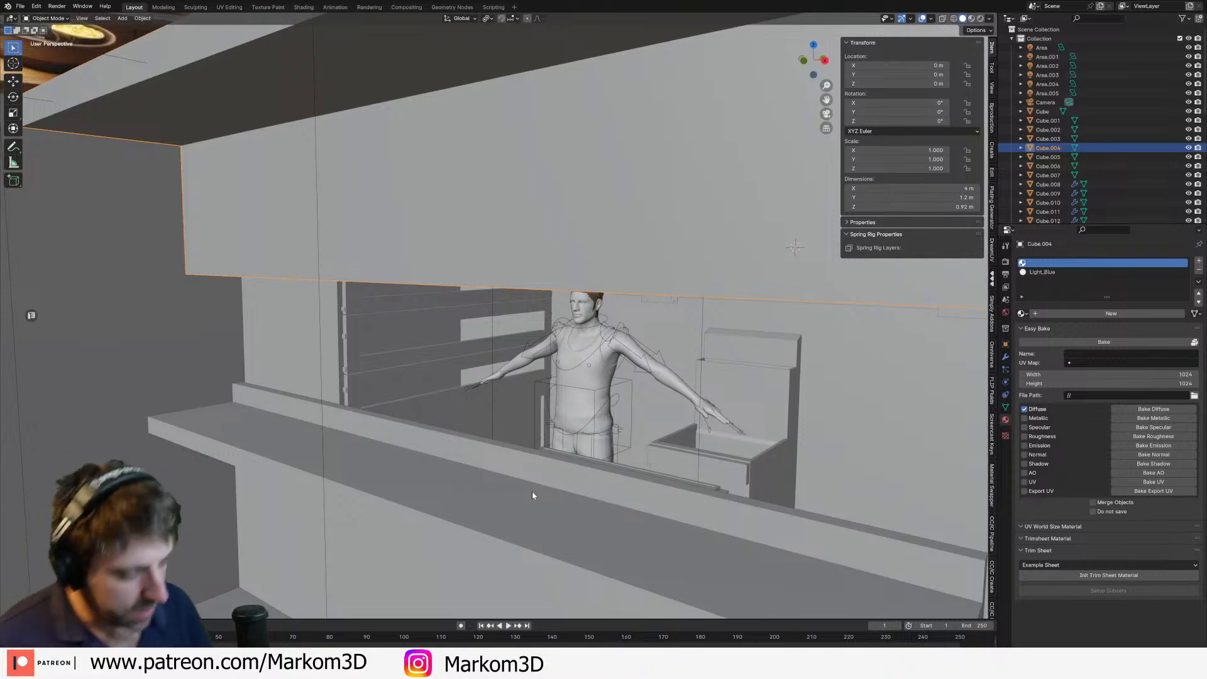
Step: Examine the canopy from above and the end, along with the kitchen space around the figure
key(KP_7)
scroll(623, 447, down, 5)
scroll(575, 383, up, 5)
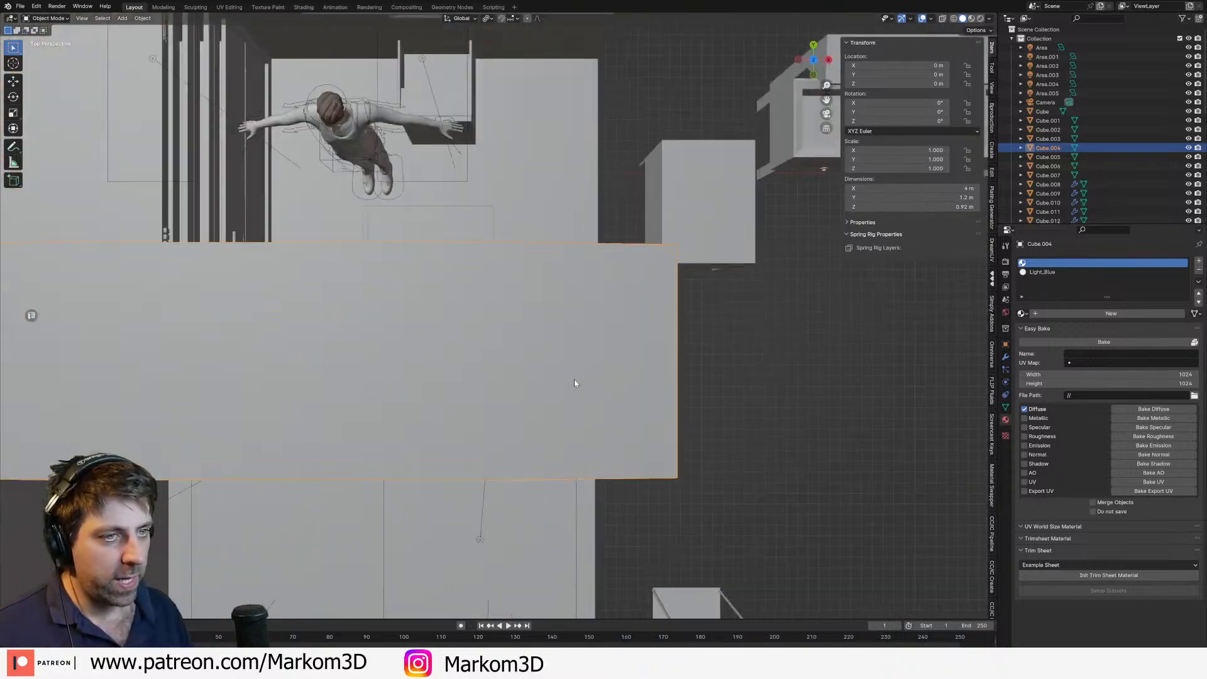
scroll(575, 383, up, 2)
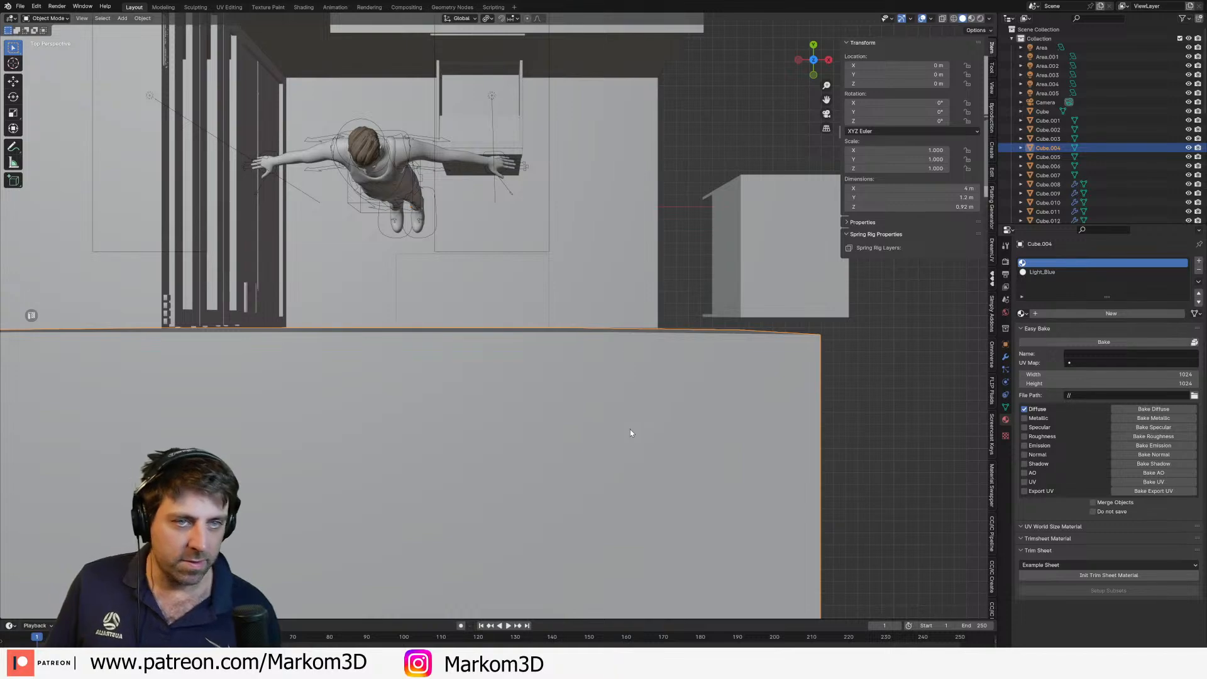
scroll(626, 420, down, 5)
middle_drag(471, 129, 660, 134)
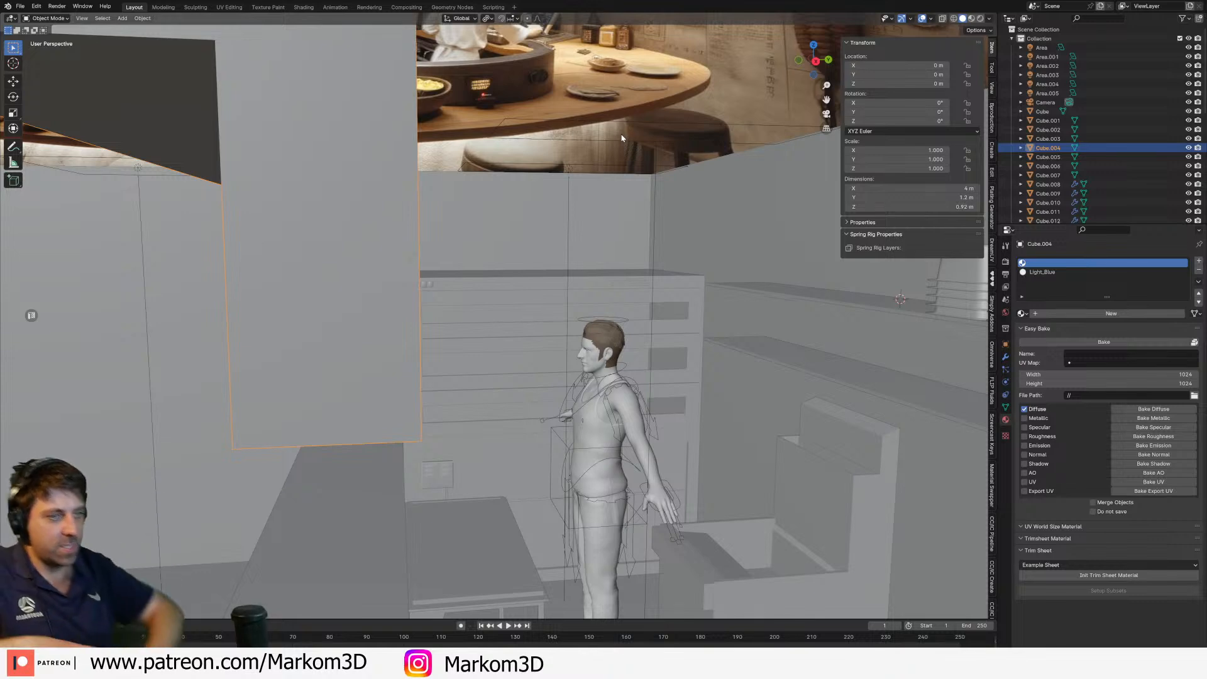
scroll(628, 347, down, 4)
middle_drag(628, 347, 587, 393)
scroll(587, 394, up, 3)
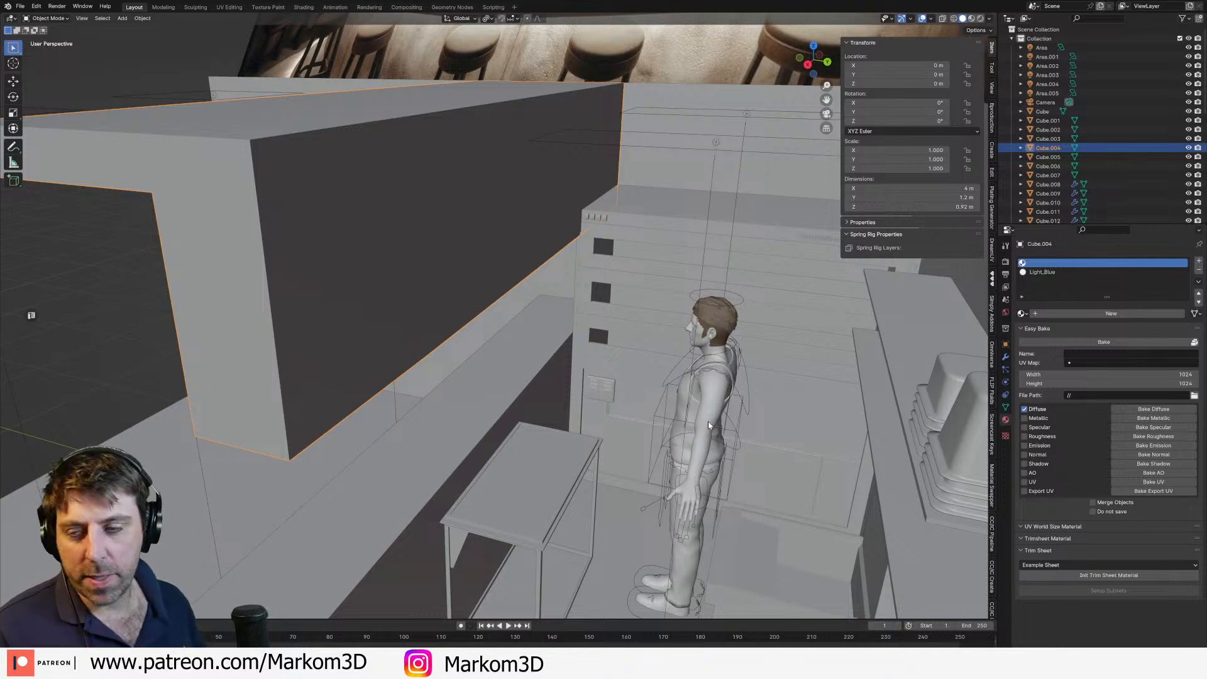
Step: Examine the canopy's overhang and the kitchen space around the table and figure from the end and from the customer side
middle_drag(637, 319, 646, 283)
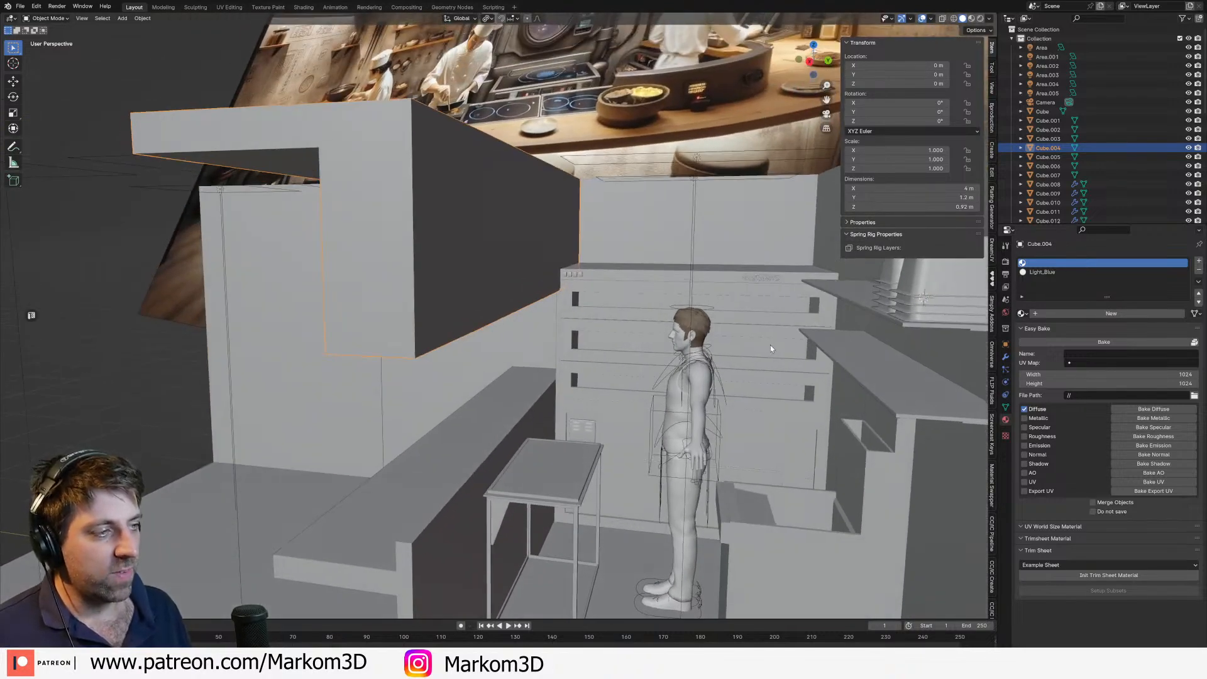
middle_drag(771, 346, 826, 314)
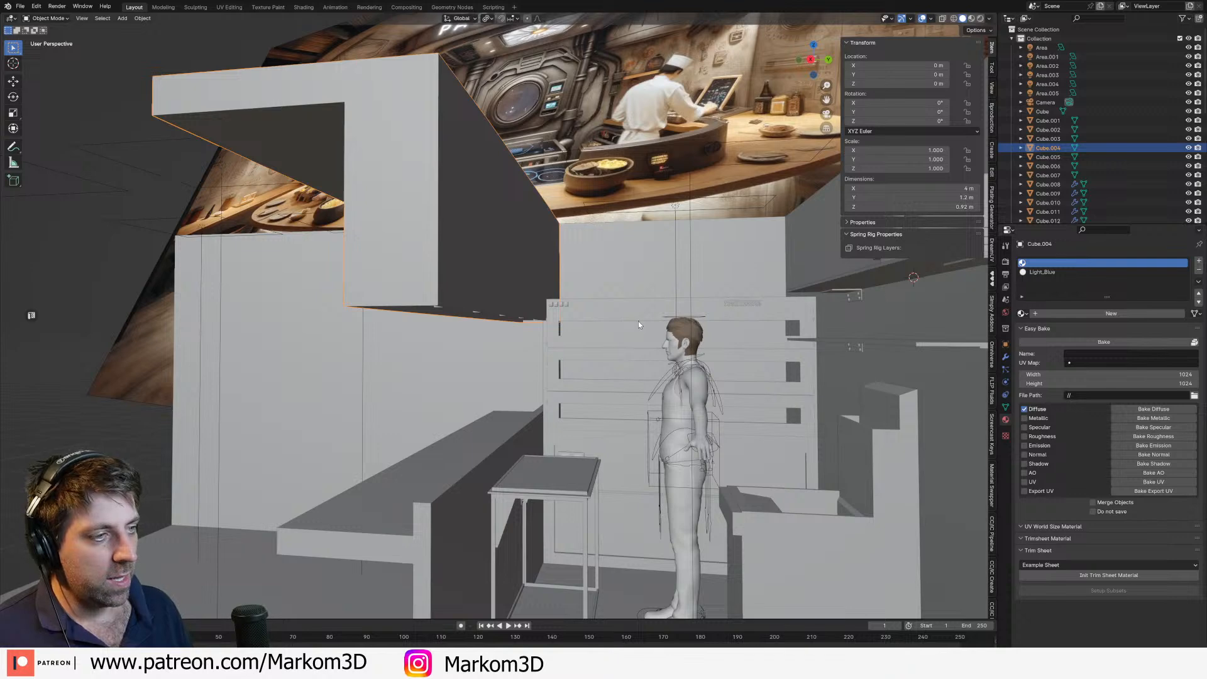
middle_drag(639, 322, 798, 393)
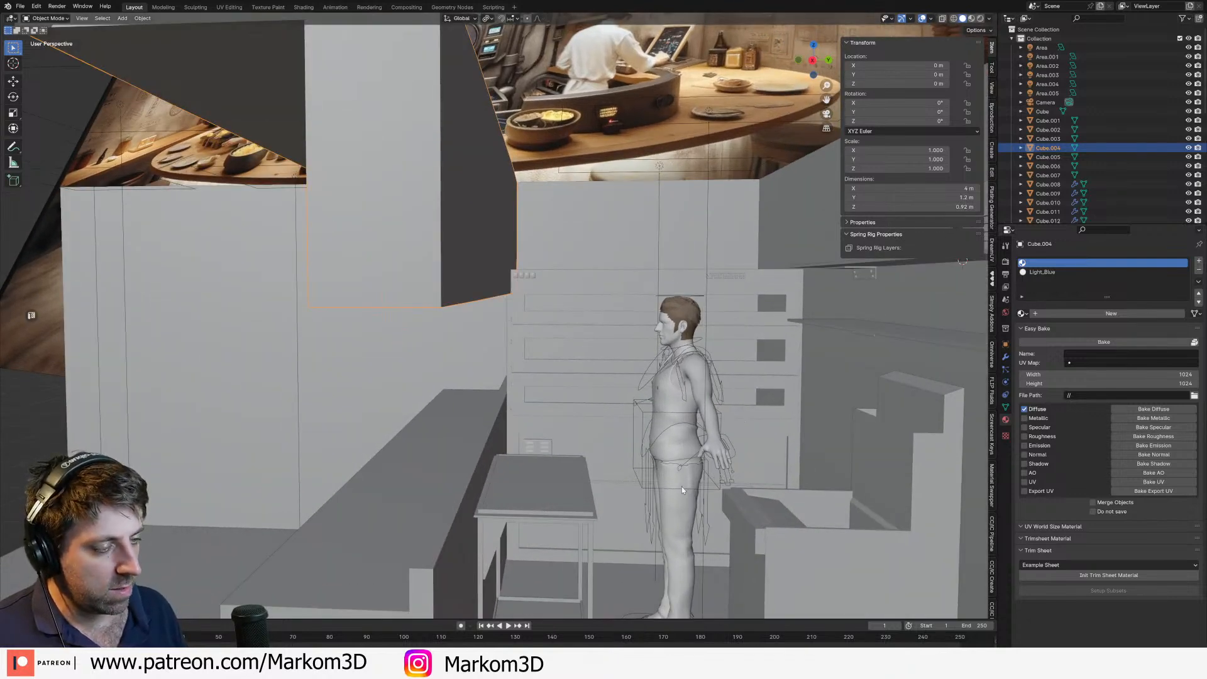
middle_drag(681, 489, 560, 494)
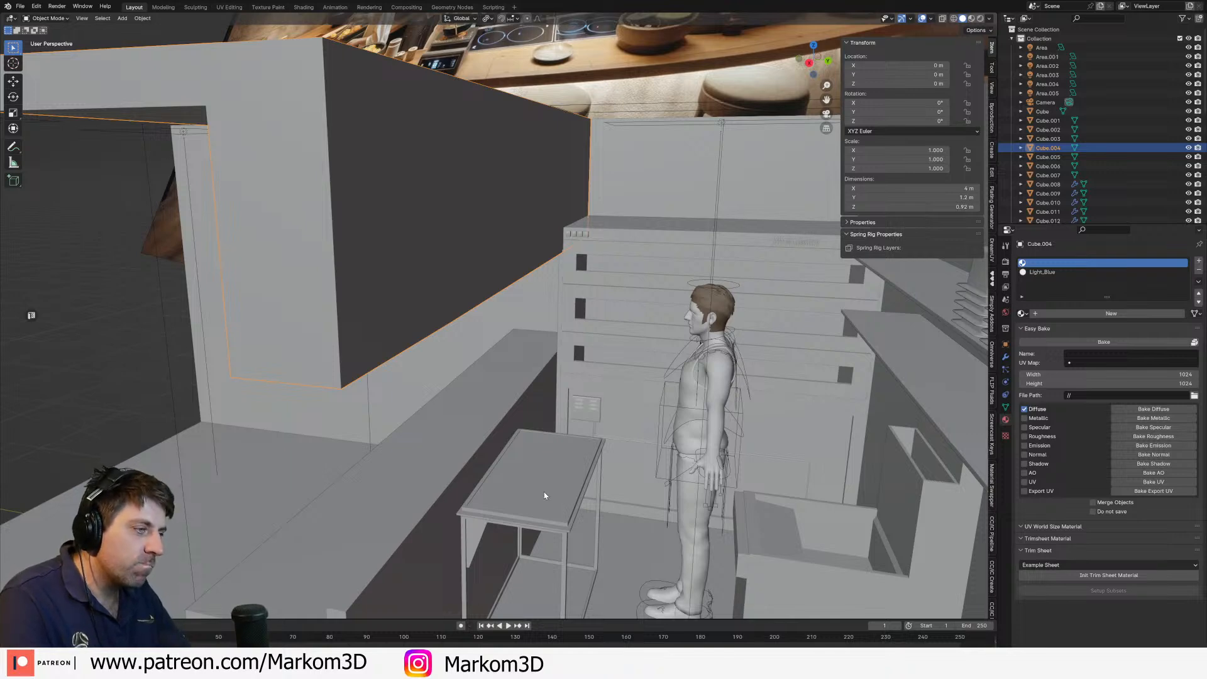
scroll(534, 473, up, 4)
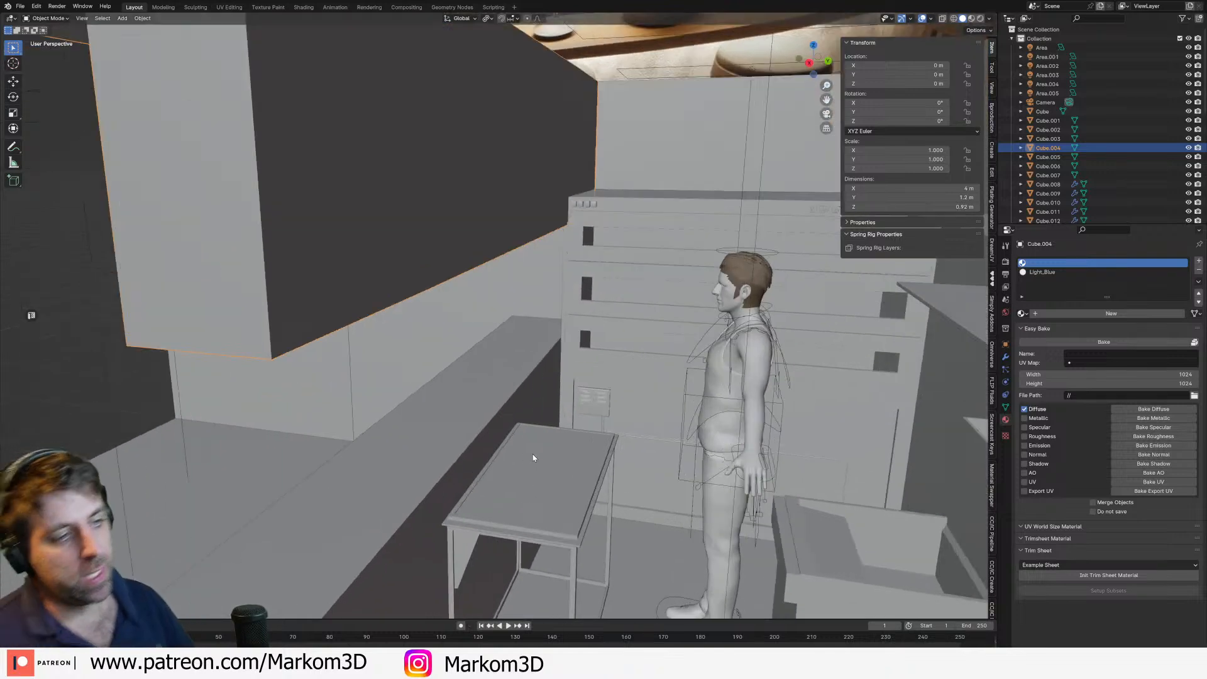
middle_drag(498, 450, 501, 475)
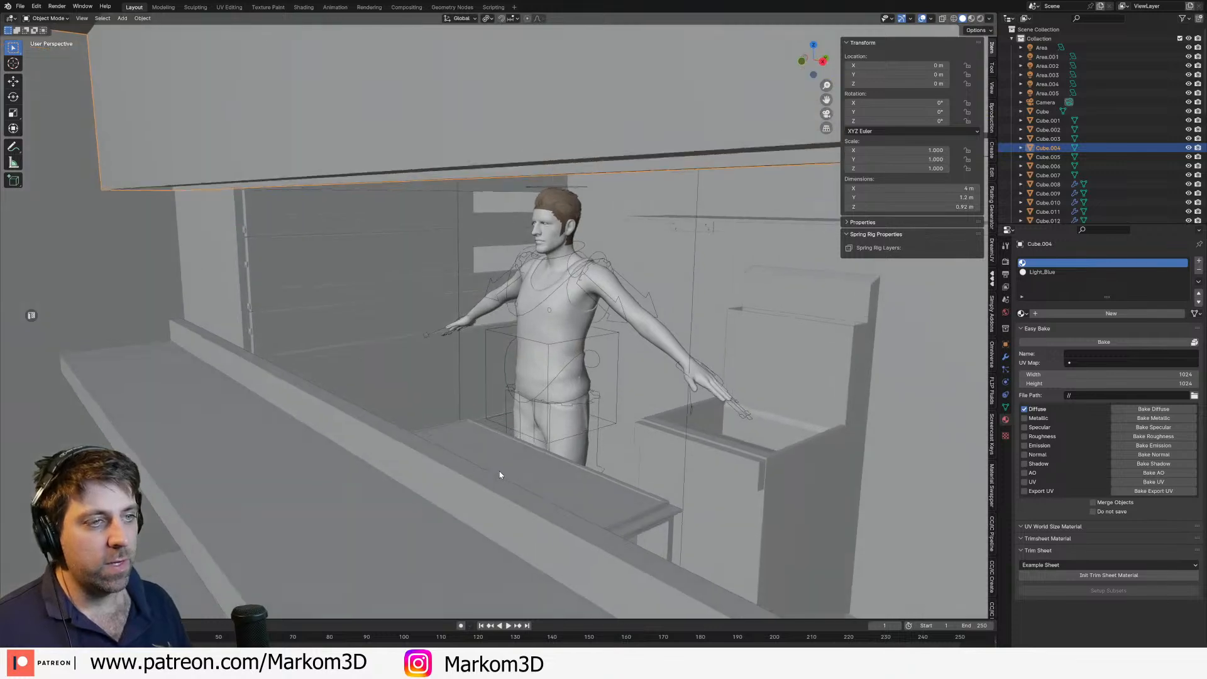
Step: On the storage unit behind the figure, select the two short vertical edges splitting a front strip and delete them as edge loops
shift+middle_drag(390, 342, 490, 326)
click(506, 330)
key(Tab)
shift+middle_drag(566, 328, 632, 333)
click(635, 333)
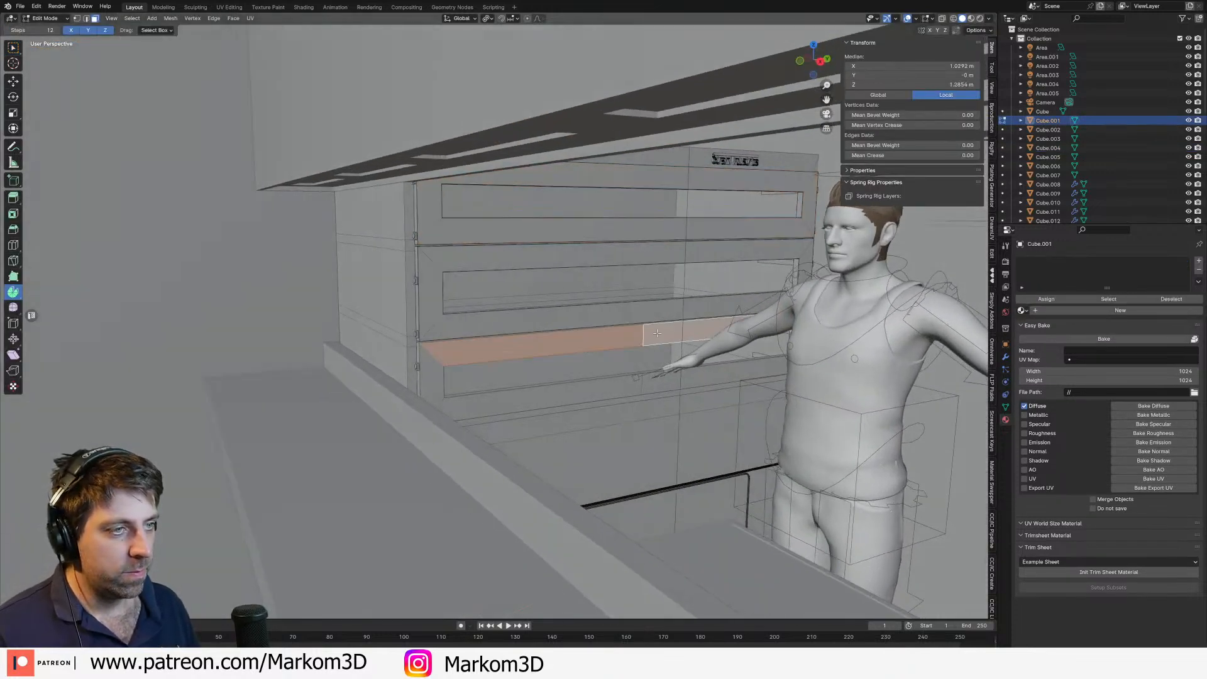
scroll(642, 338, down, 1)
key(2)
click(642, 336)
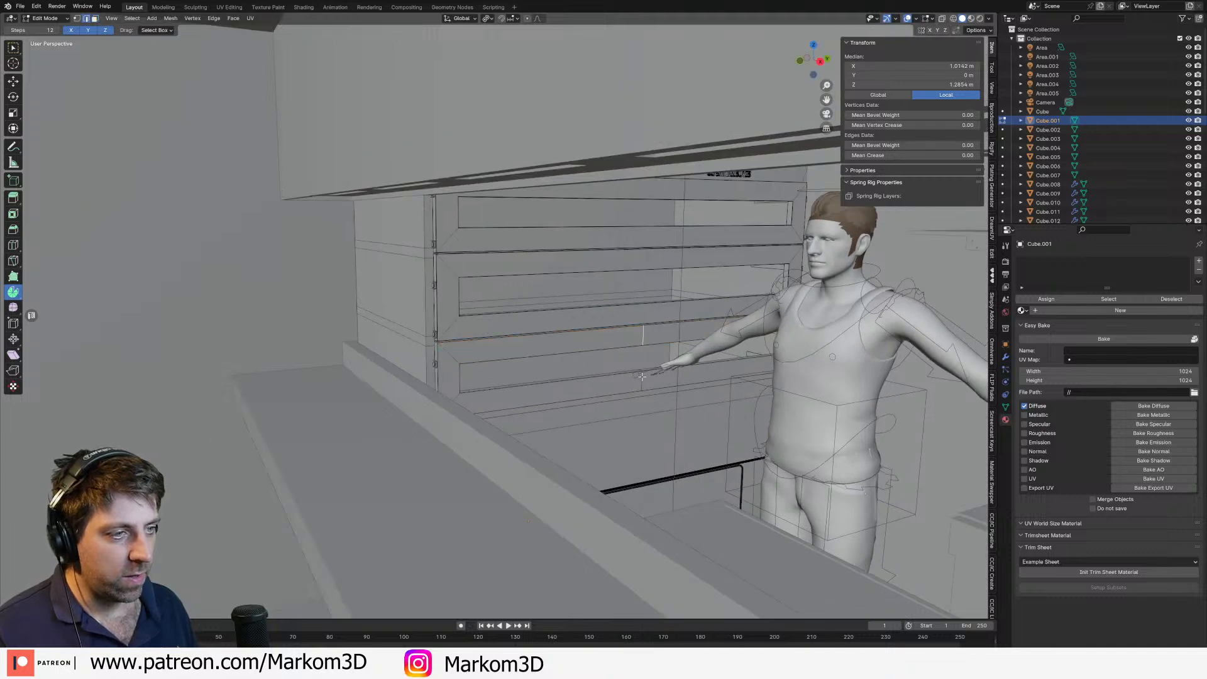
shift+click(643, 378)
right_click(642, 378)
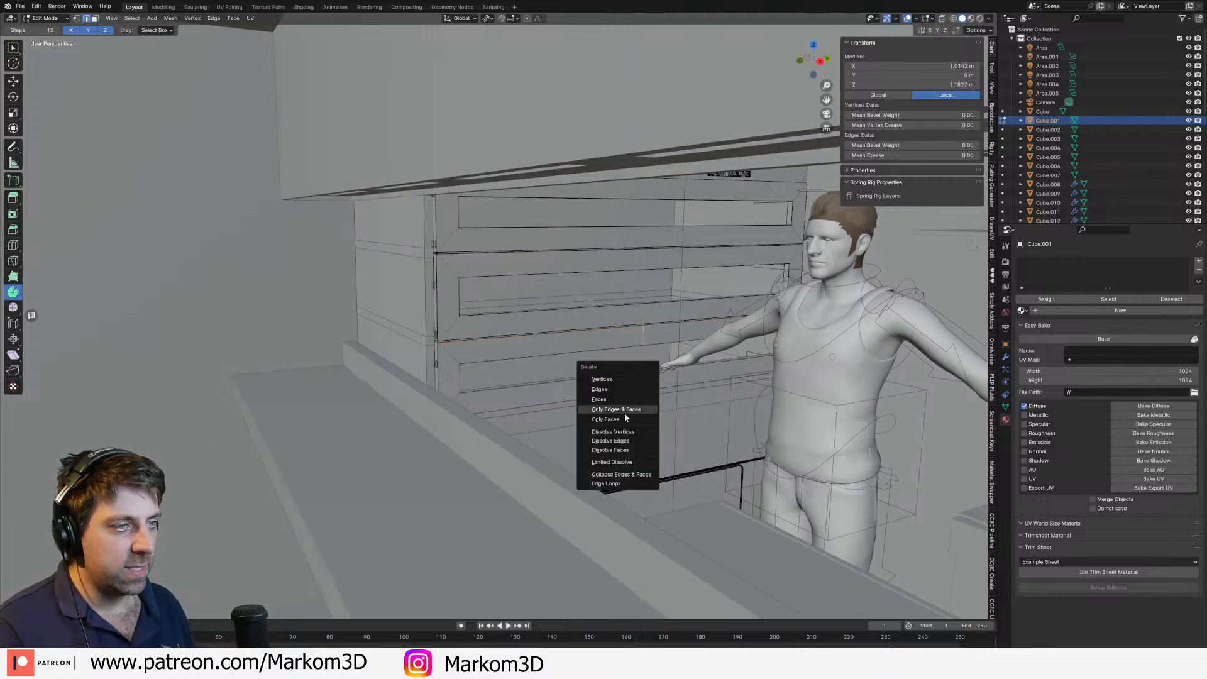
click(616, 485)
Step: Check the faces of the storage unit's front strips and leave mesh editing
click(643, 334)
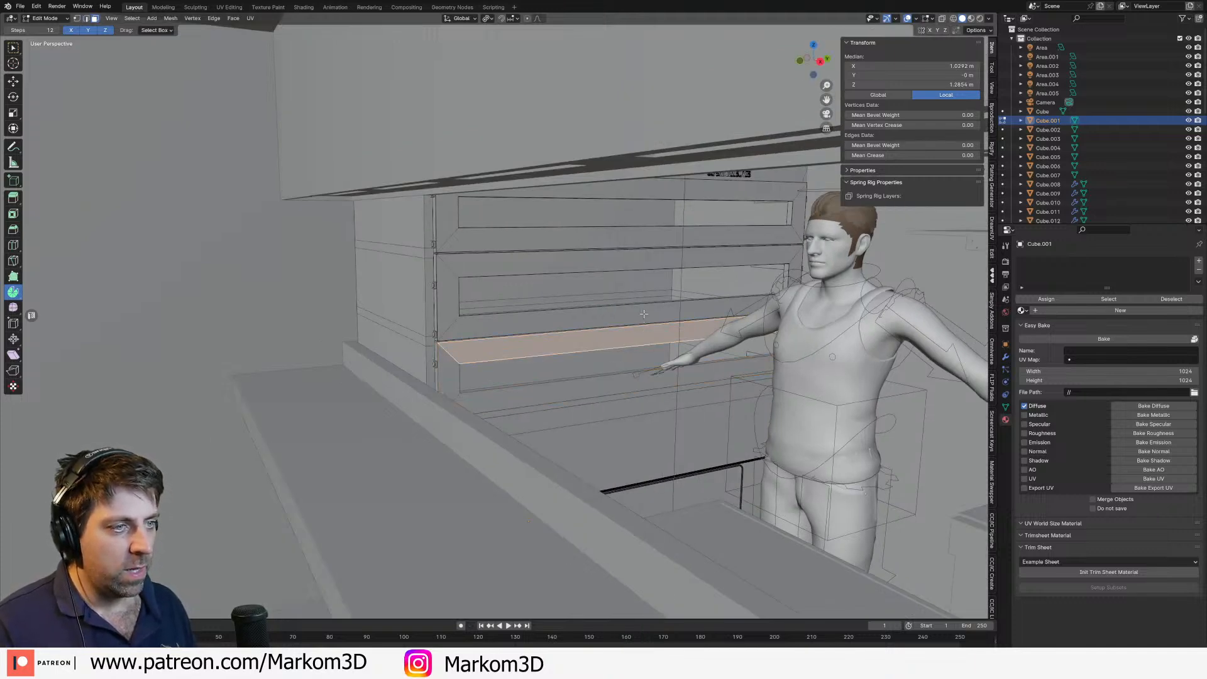
shift+click(646, 265)
ctrl+middle_drag(654, 212, 653, 248)
scroll(662, 277, down, 5)
key(Tab)
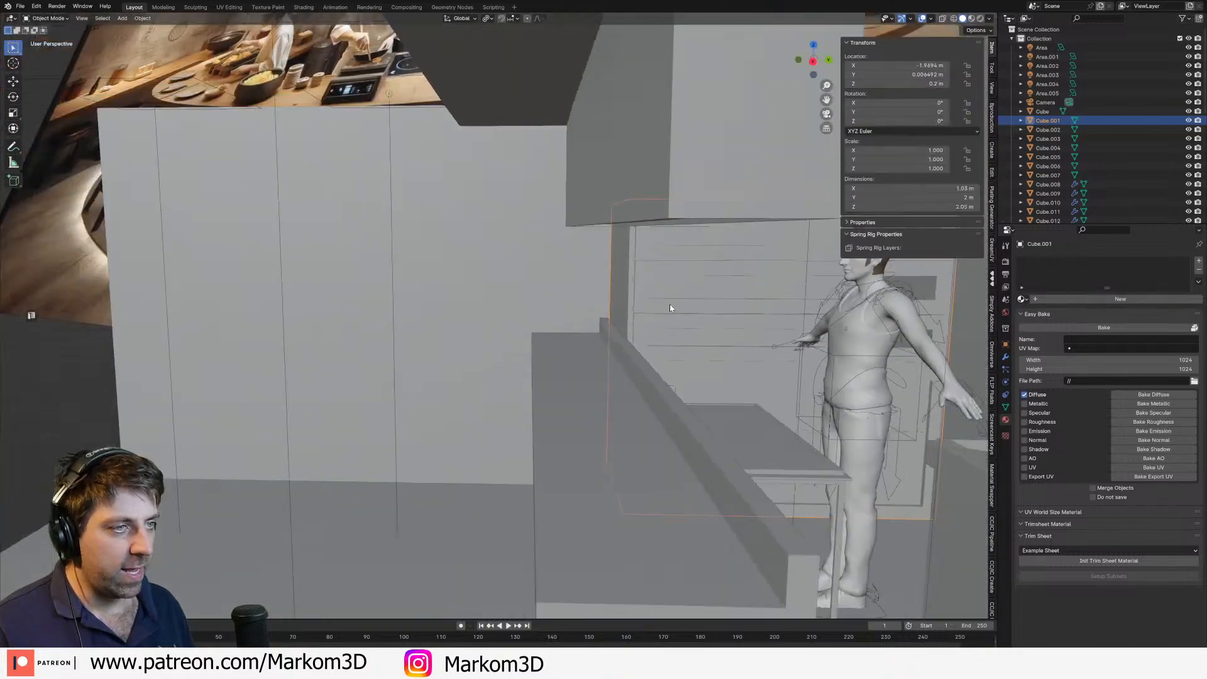
Step: Review the stand's kitchen and seating layout from above, ending in a top orthographic view
middle_drag(670, 304, 631, 433)
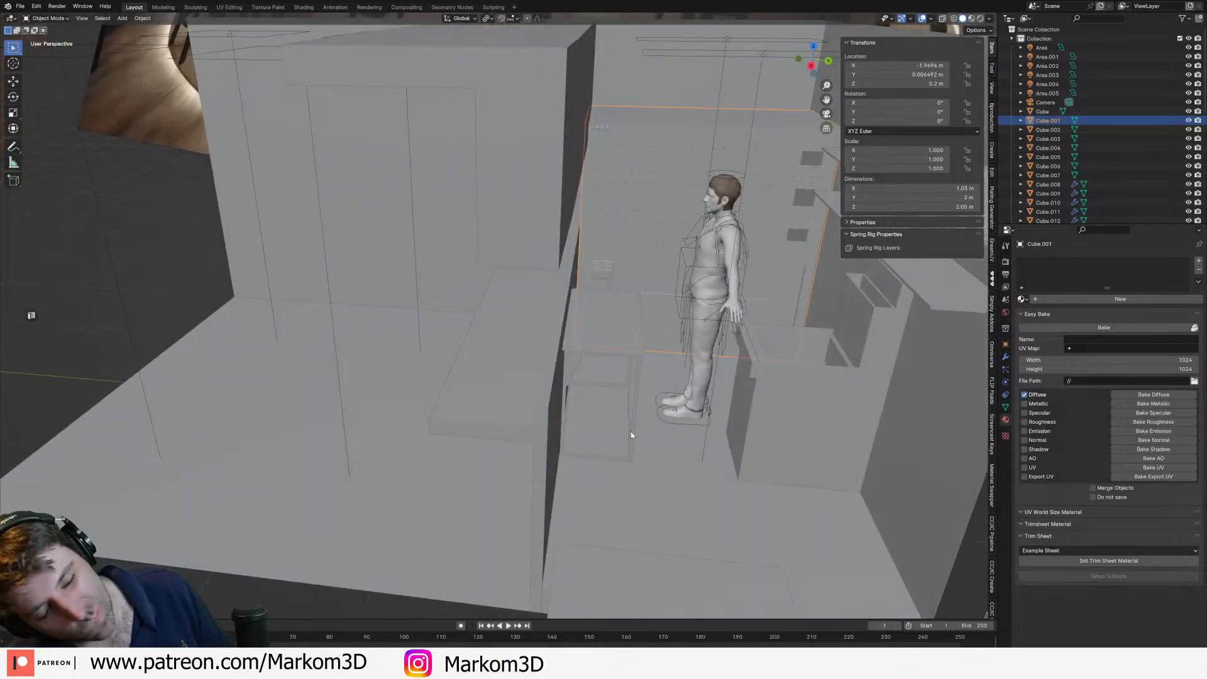
scroll(617, 433, down, 5)
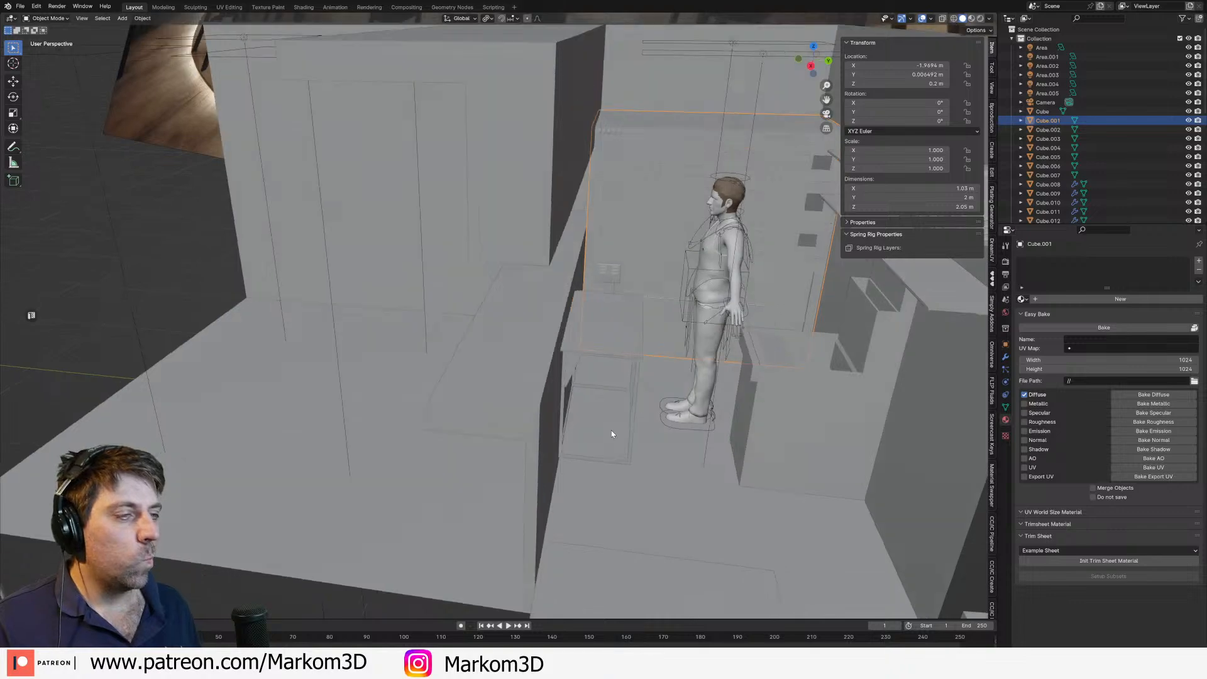
scroll(624, 451, up, 5)
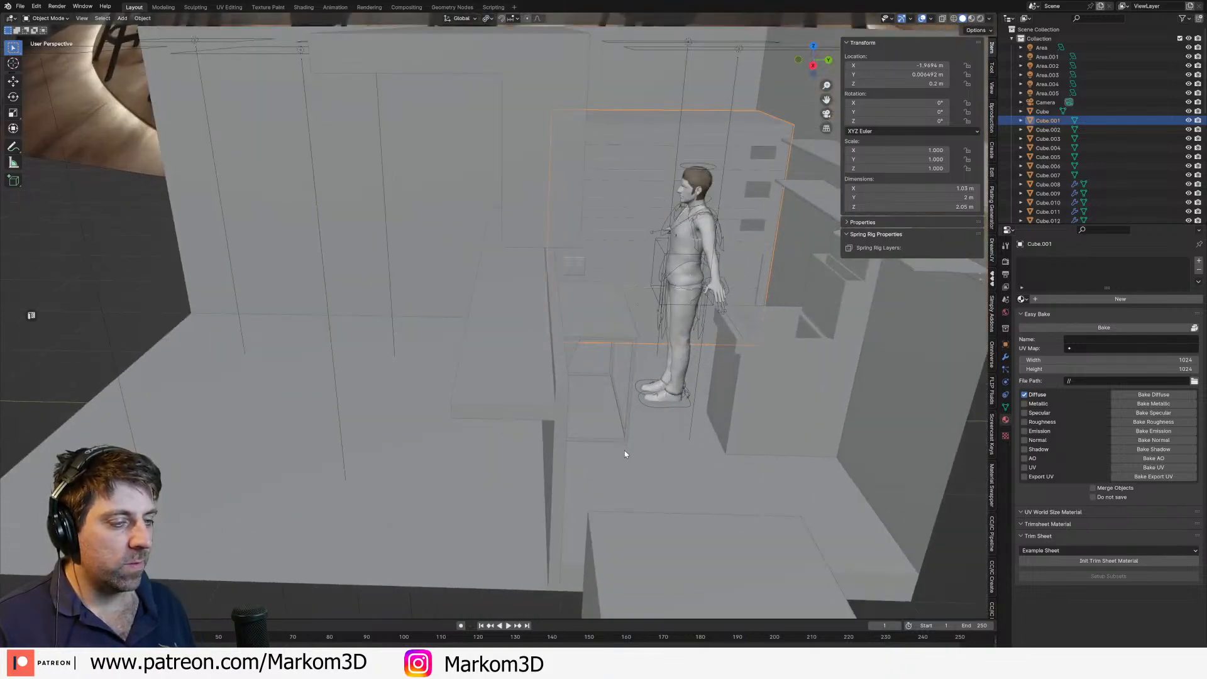
mouse_move(624, 450)
middle_down()
mouse_move(620, 365)
mouse_move(640, 457)
middle_up()
scroll(620, 365, down, 3)
key(KP_7)
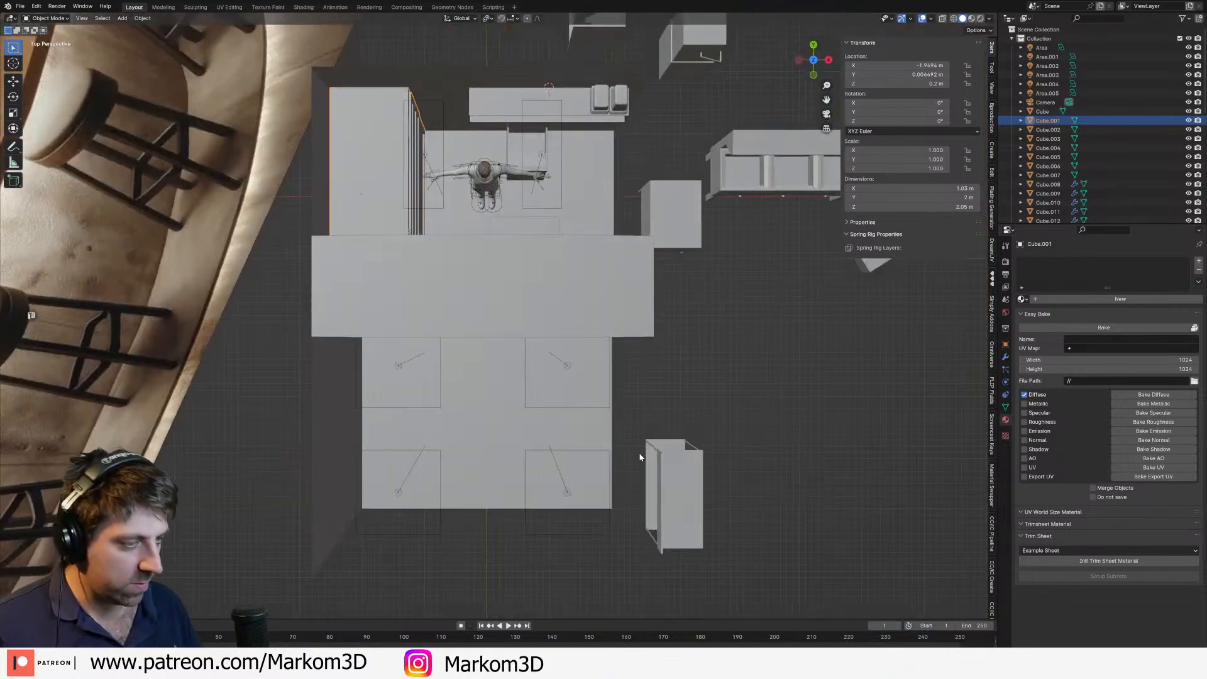
key(KP_5)
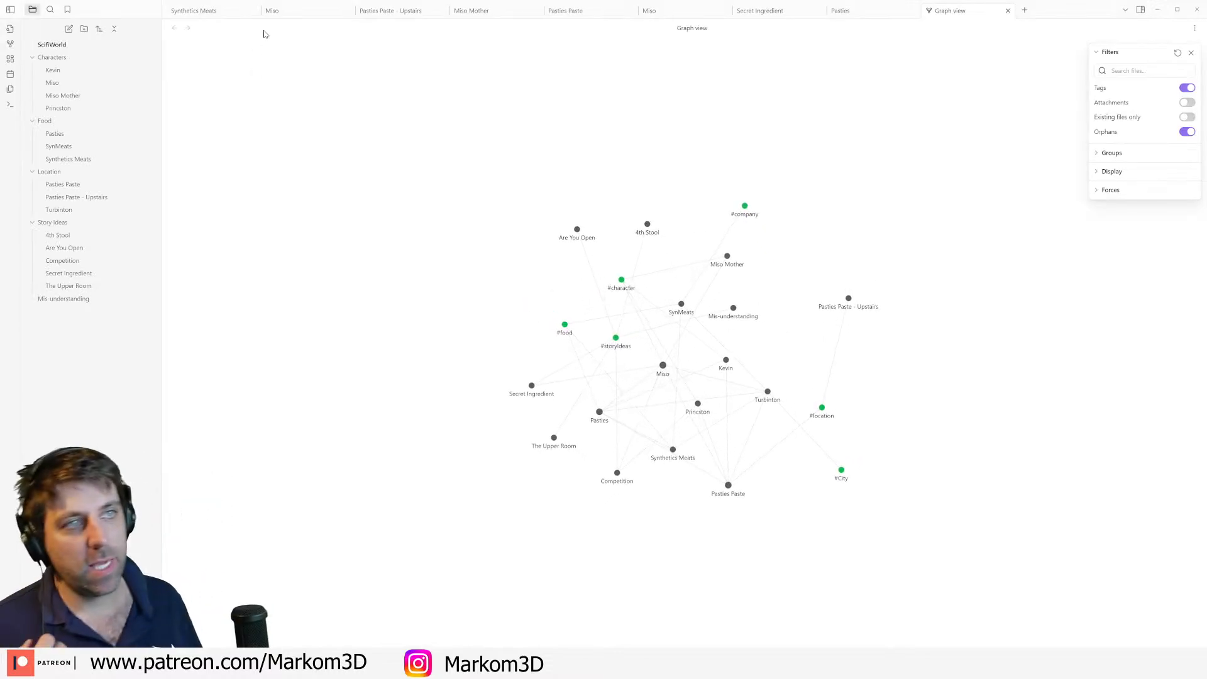
Step: In Obsidian, open the Pasties Paste location note and add the line "Assets" below its existing text
click(107, 189)
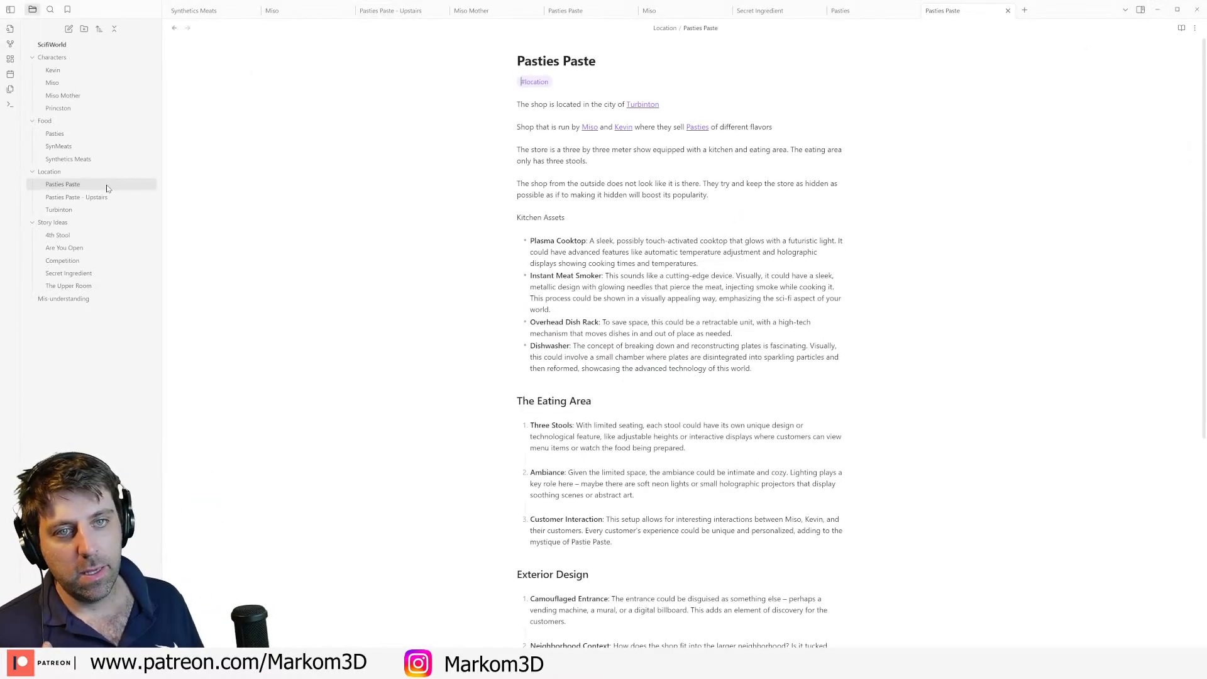
scroll(679, 340, down, 5)
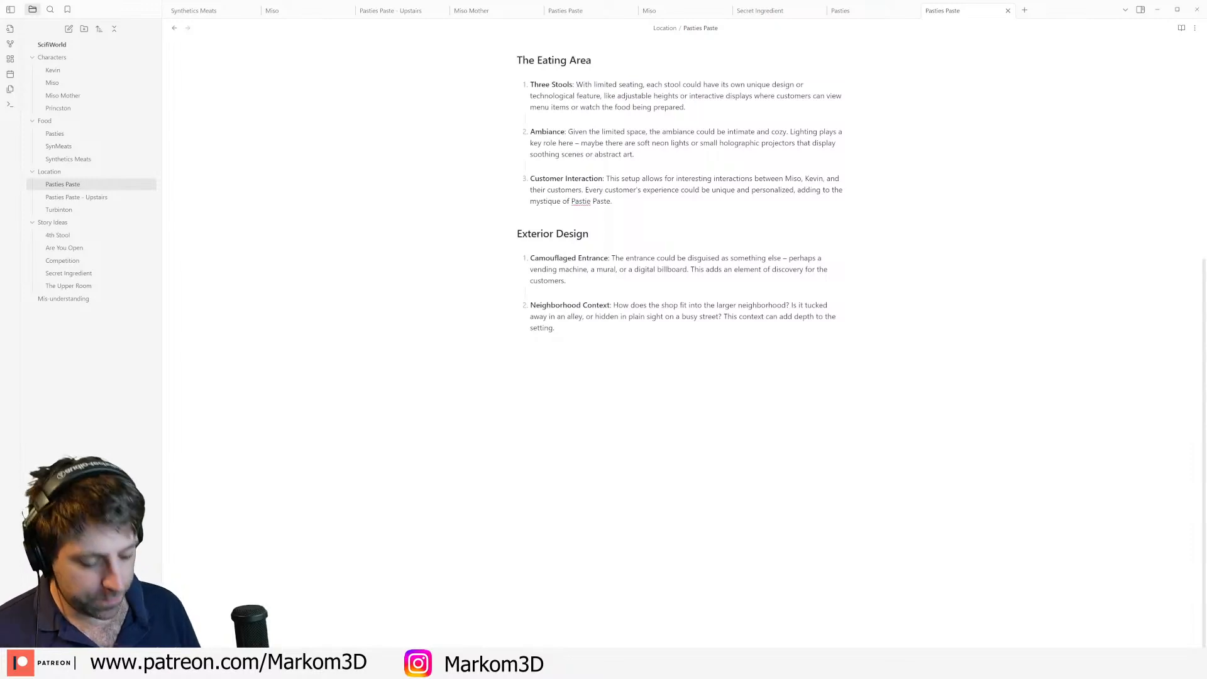
key(Return)
key(Return)
text(Assets)
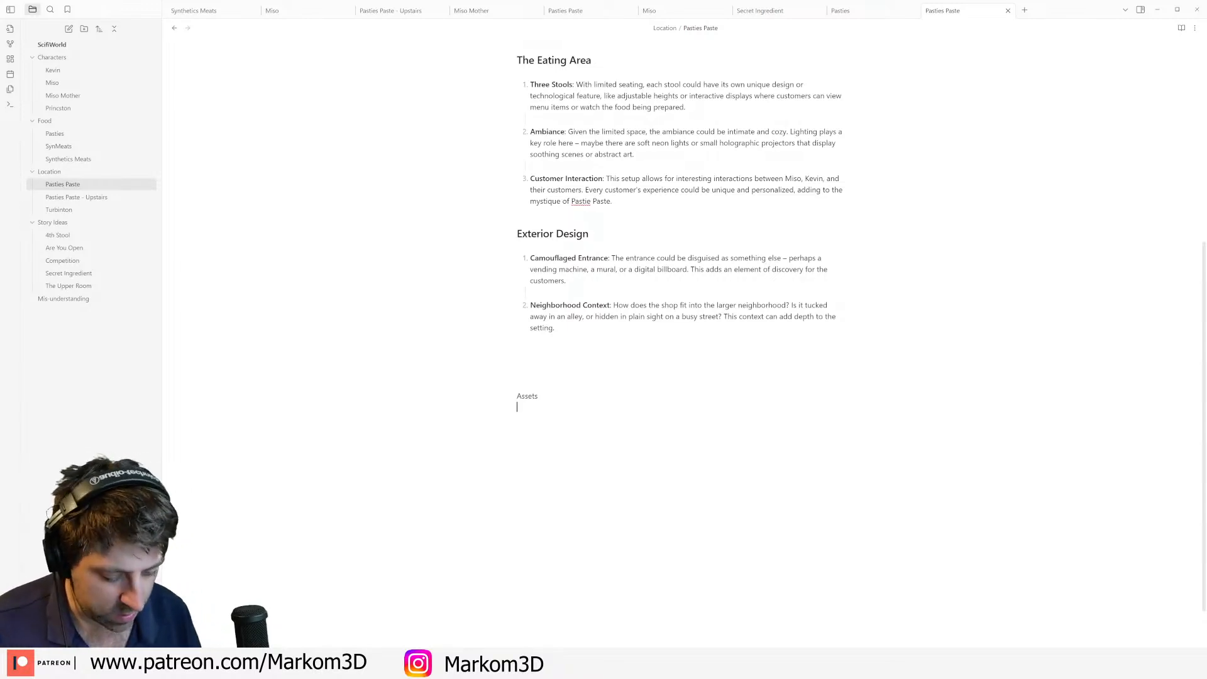
Step: List "Salt and pepper shakers", "Napkin bin", "Stools" and "Sauces" on separate lines under Assets
text(alt and p)
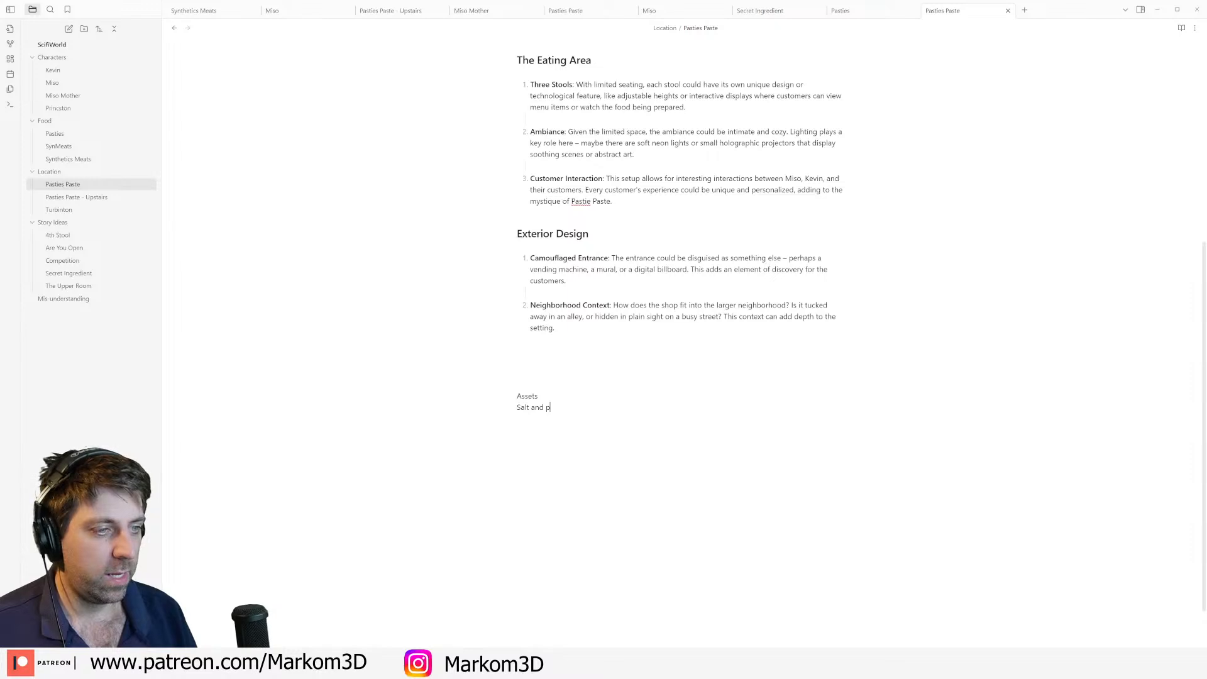
text(epper shakers)
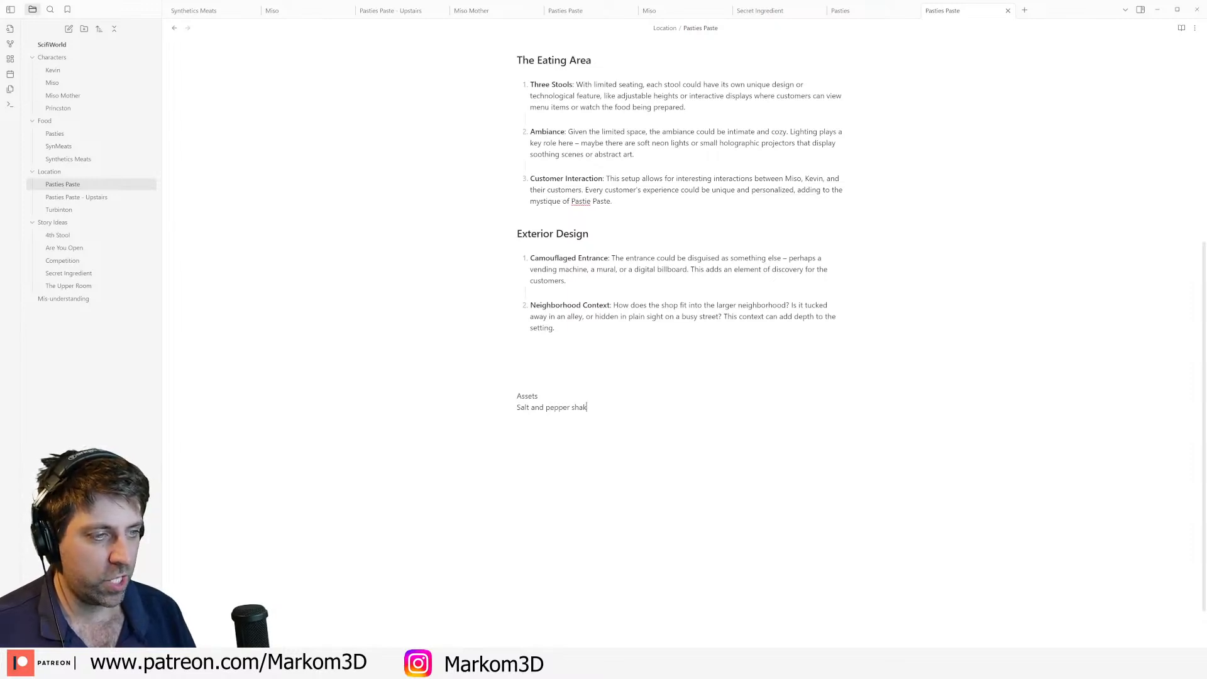
key(Return)
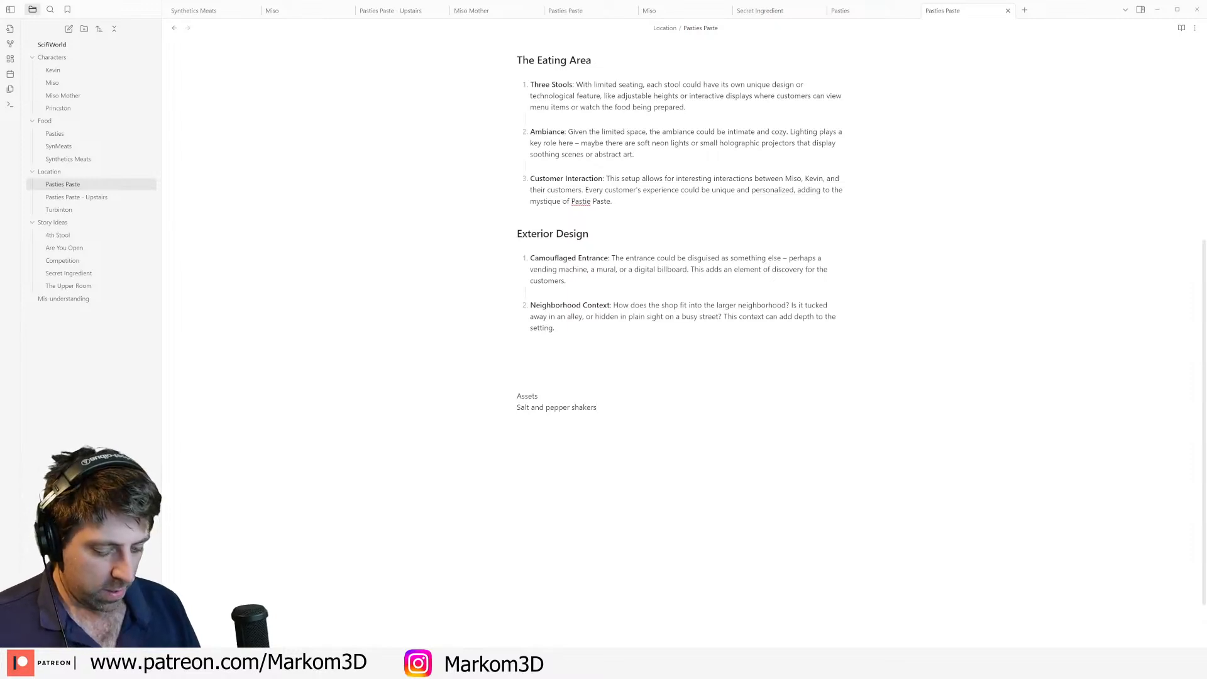
text(Napkin bin )
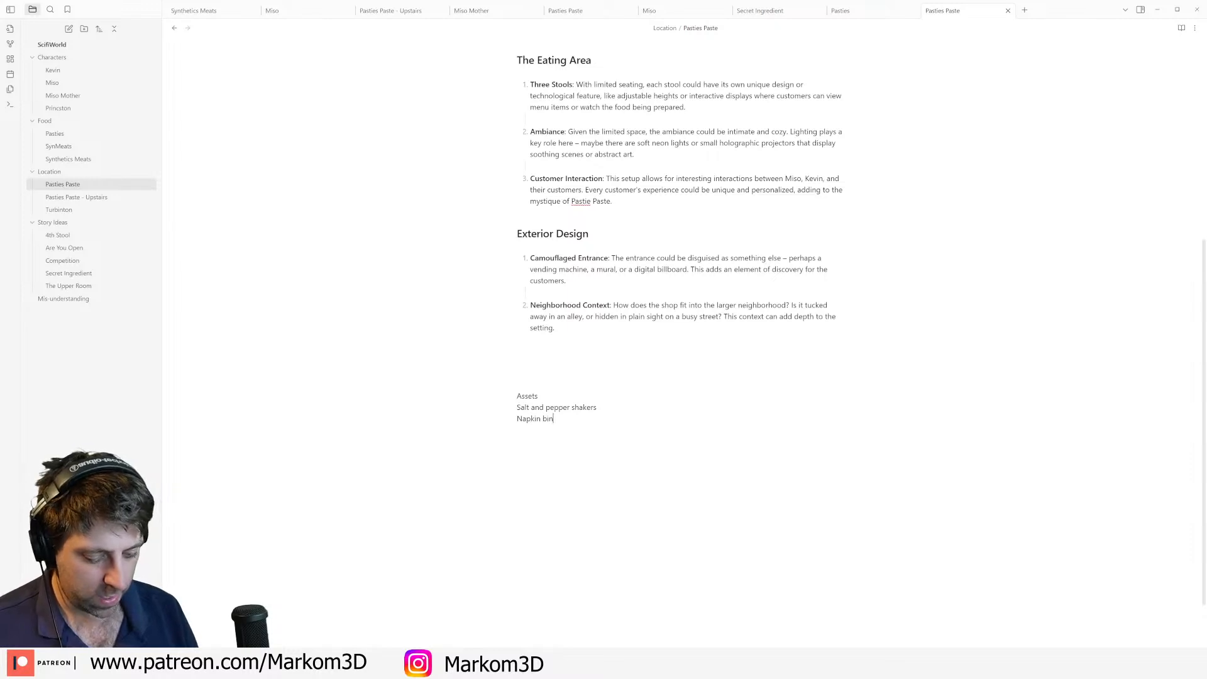
text(Sto)
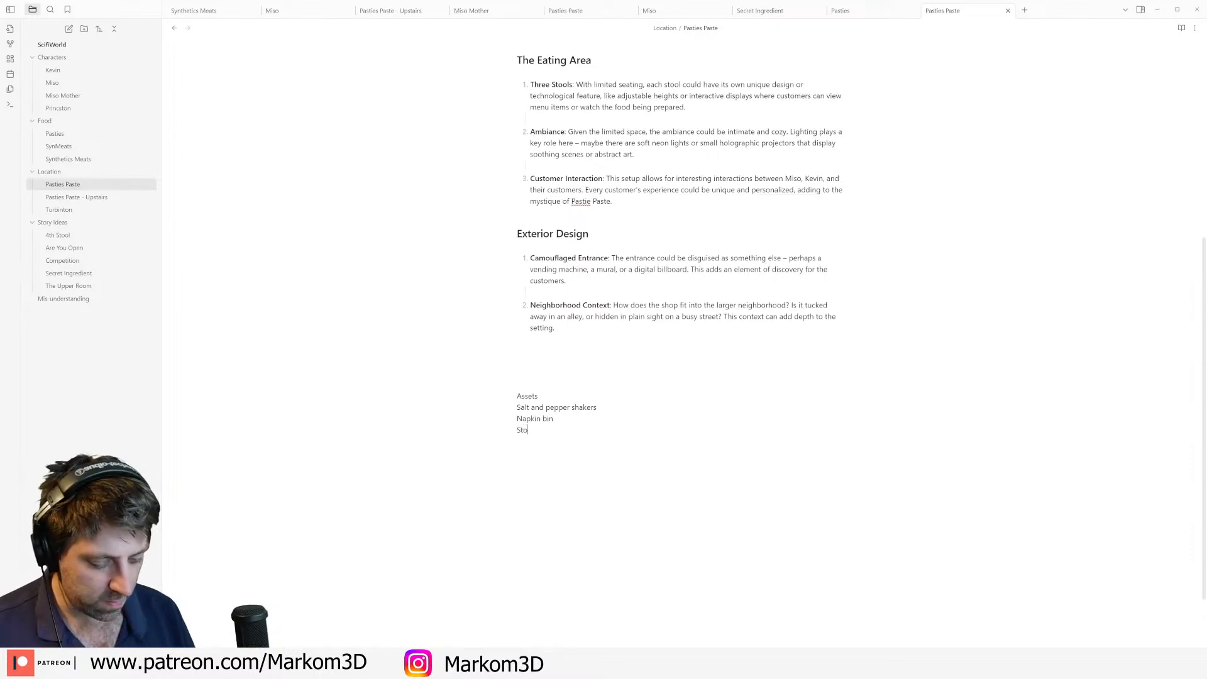
text(ols)
key(Return)
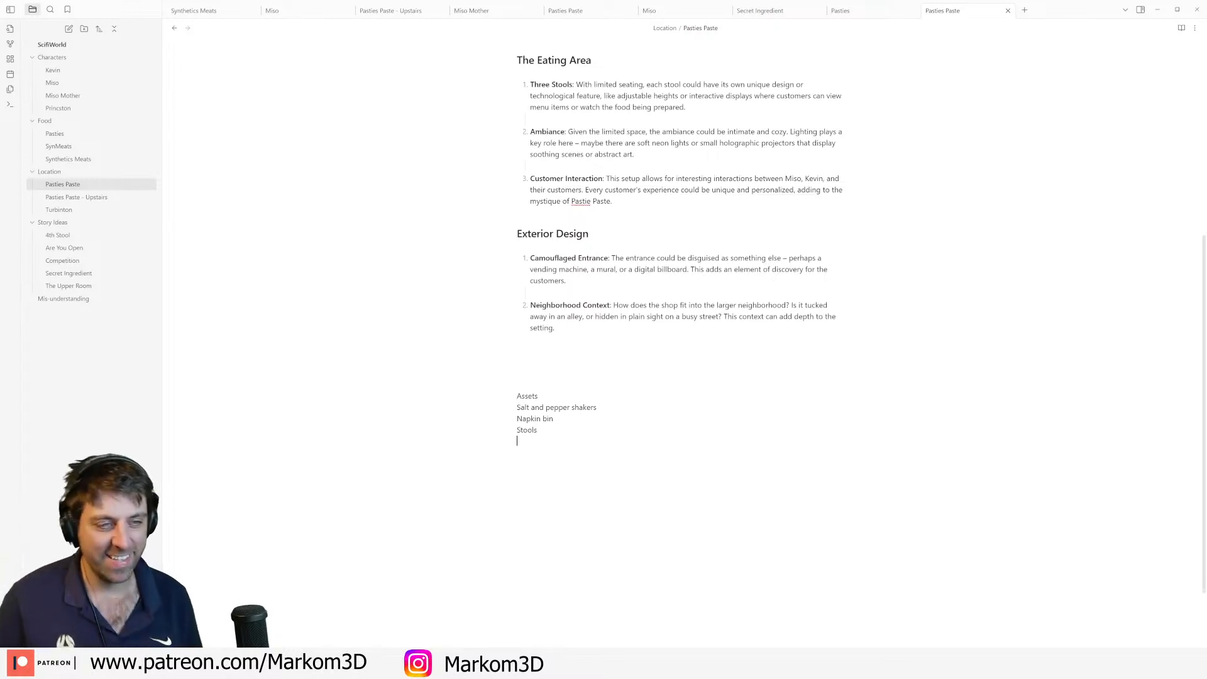
text(auces)
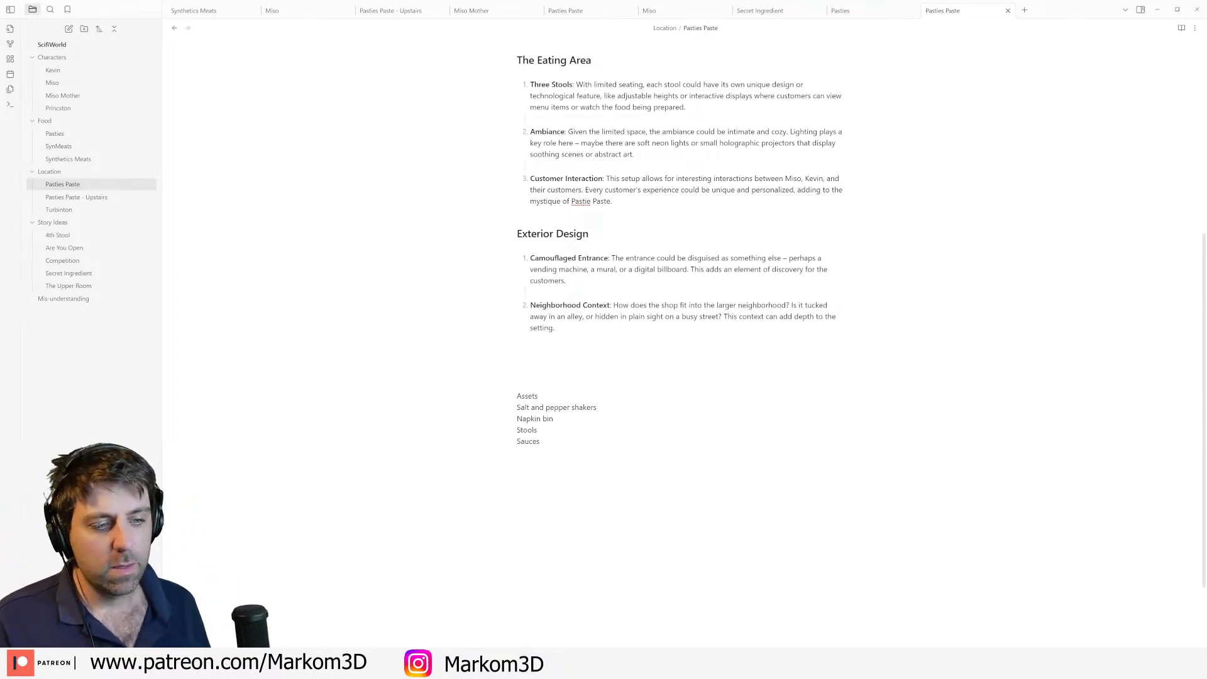
Step: Switch to Blender and examine the reference image of the Passie Paste counter for further props
mouse_move(301, 664)
click(318, 626)
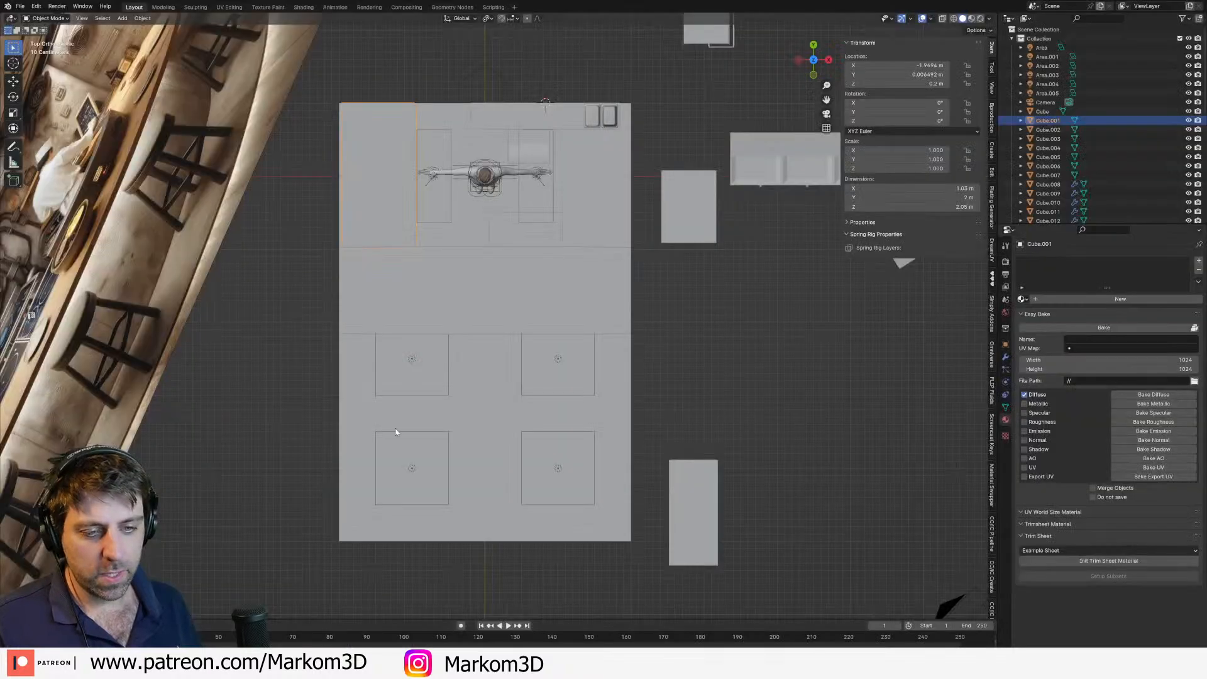
middle_drag(399, 434, 635, 450)
scroll(440, 297, down, 3)
middle_drag(450, 433, 514, 381)
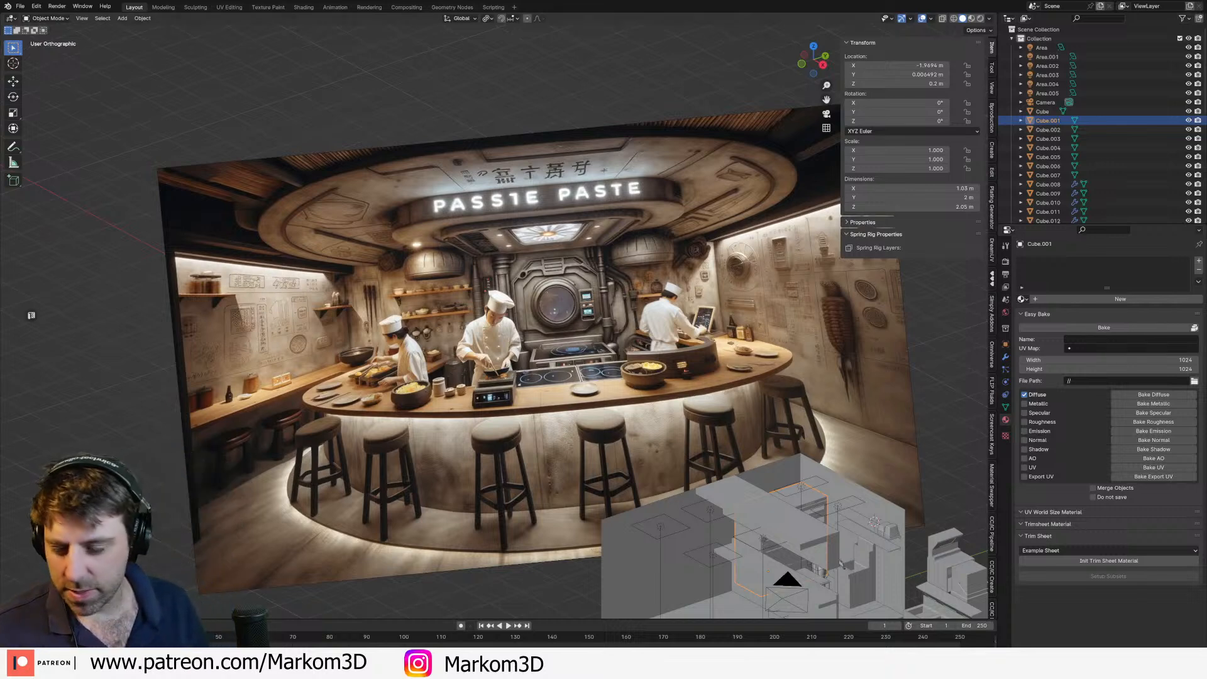
Step: Switch back to Obsidian and add "condiments bowl" and "butter knife - Plastic" to the Assets list
key(alt+Tab)
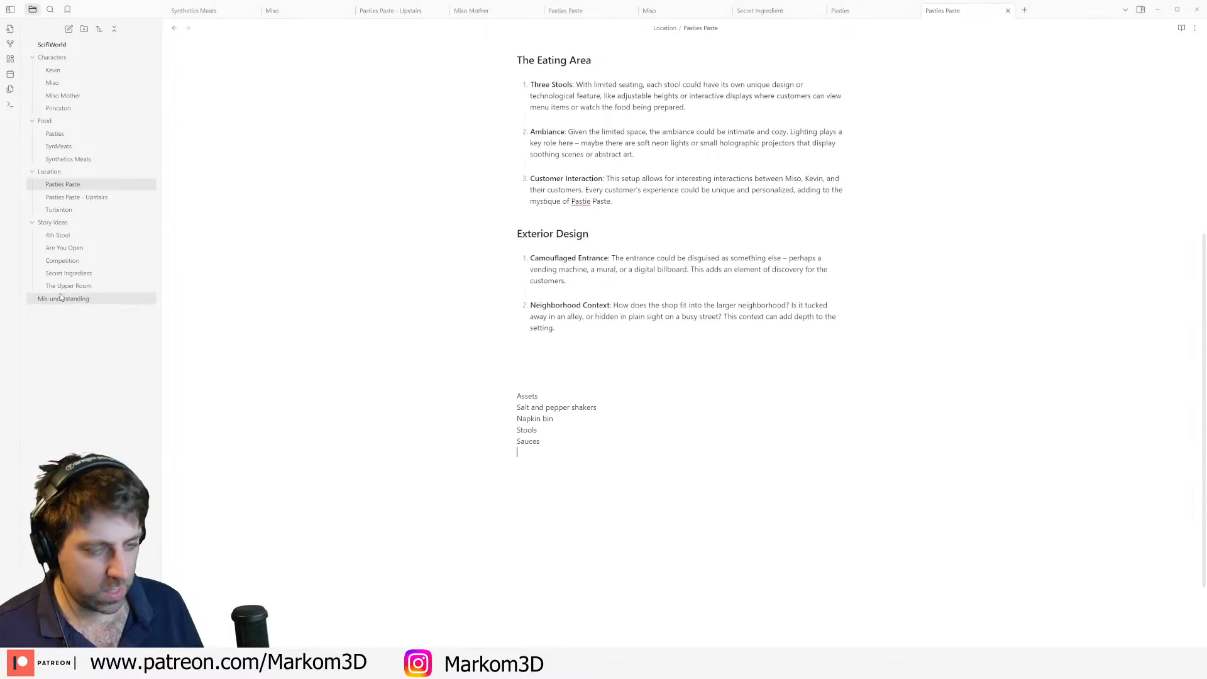
text(condiments)
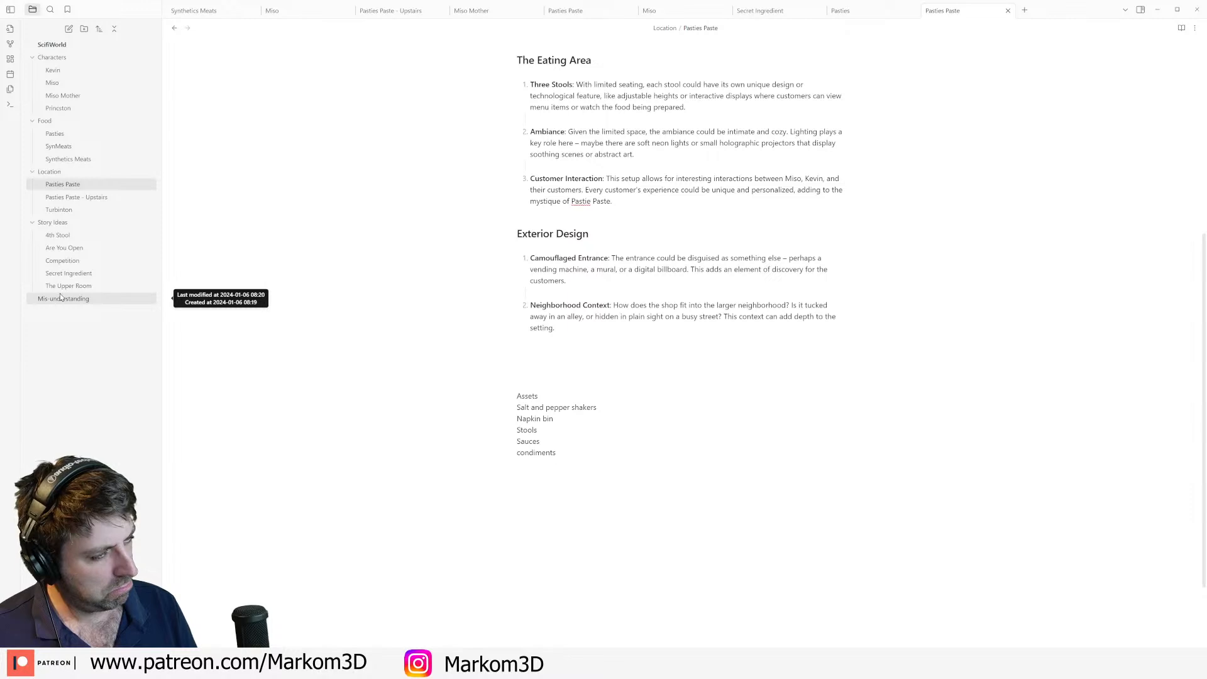
text( bowl)
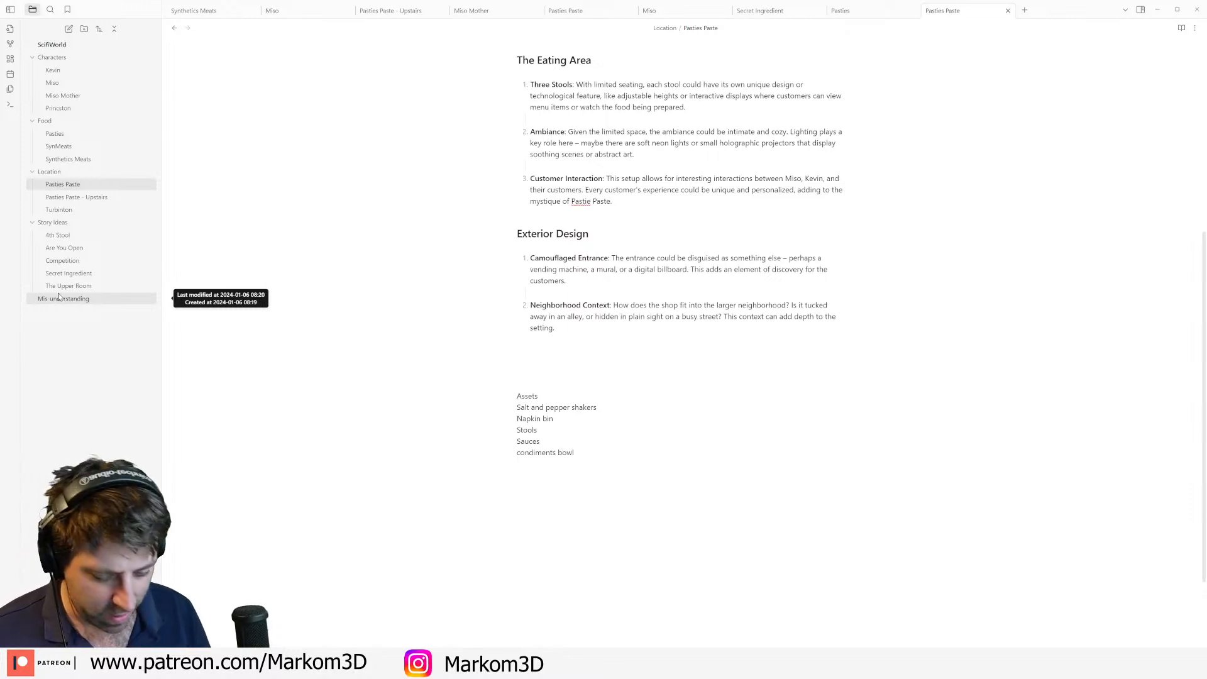
text(butter)
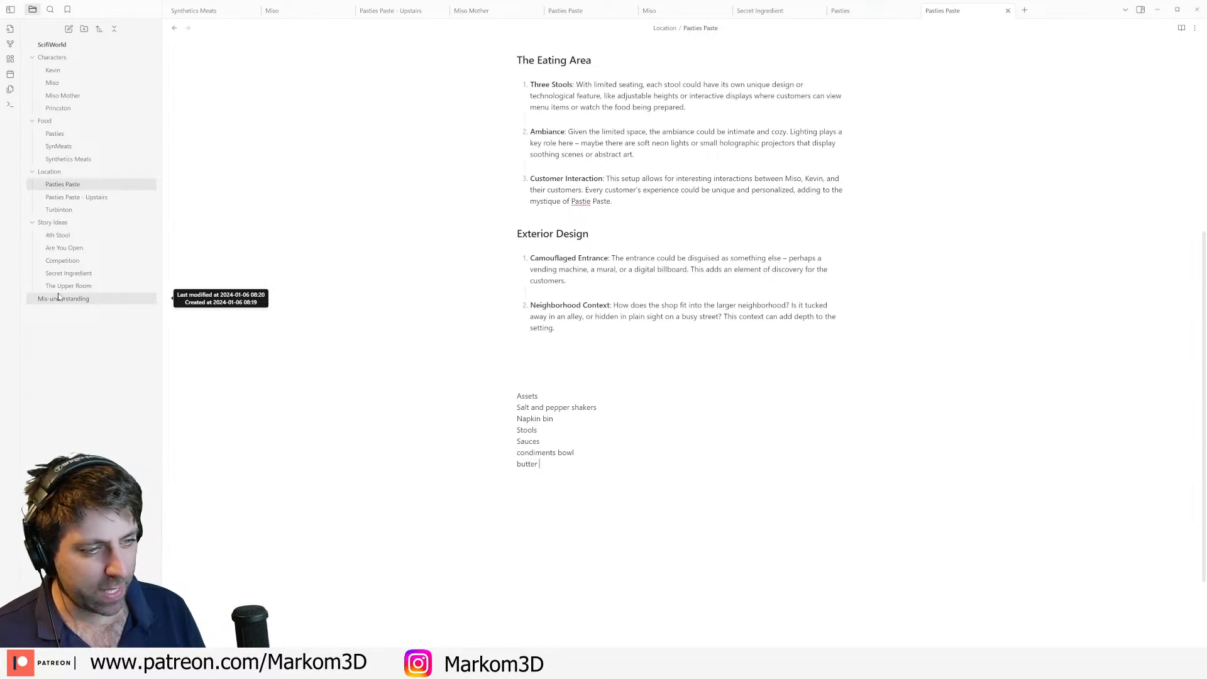
text( knig)
key(BackSpace)
text(fe)
key(Return)
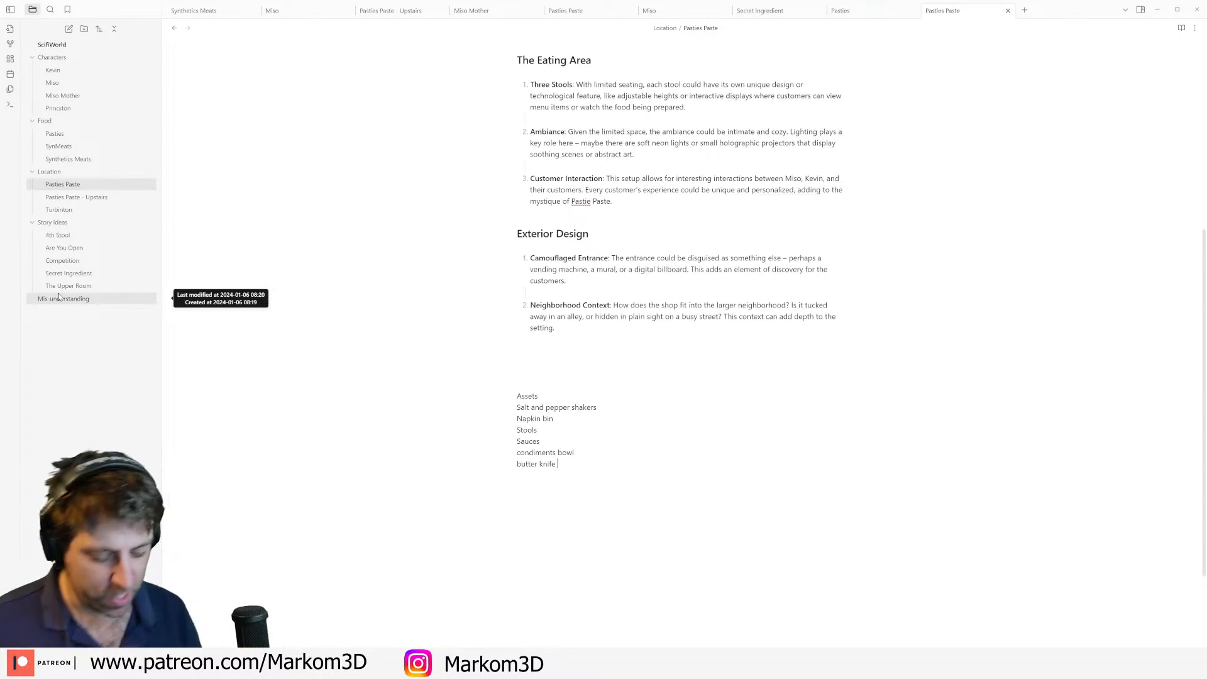
text(- P)
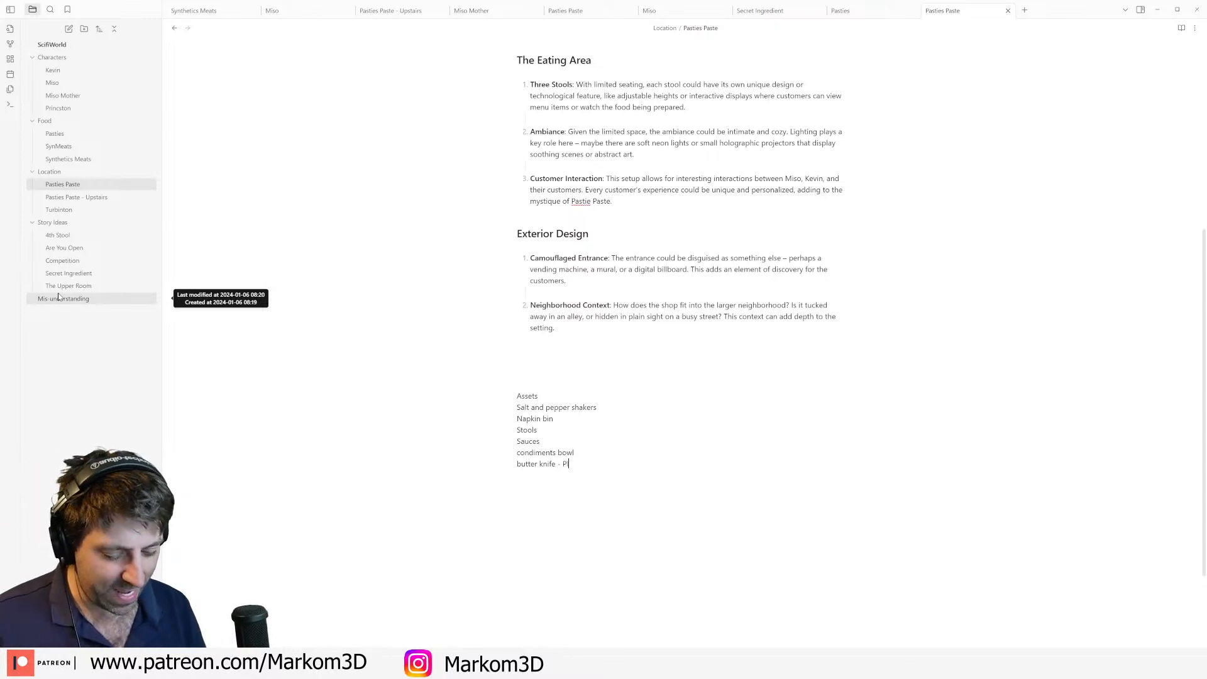
text(lastic)
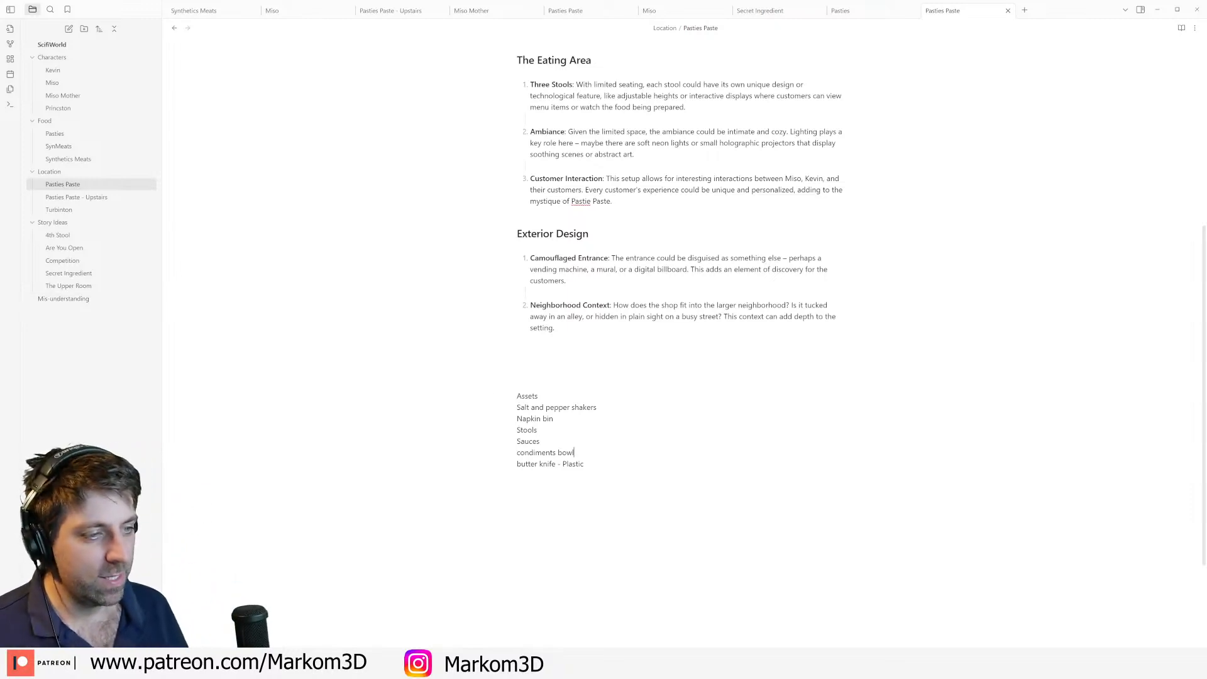
Step: Extend the condiments bowl line in the Assets list with "- Spices"
text(- )
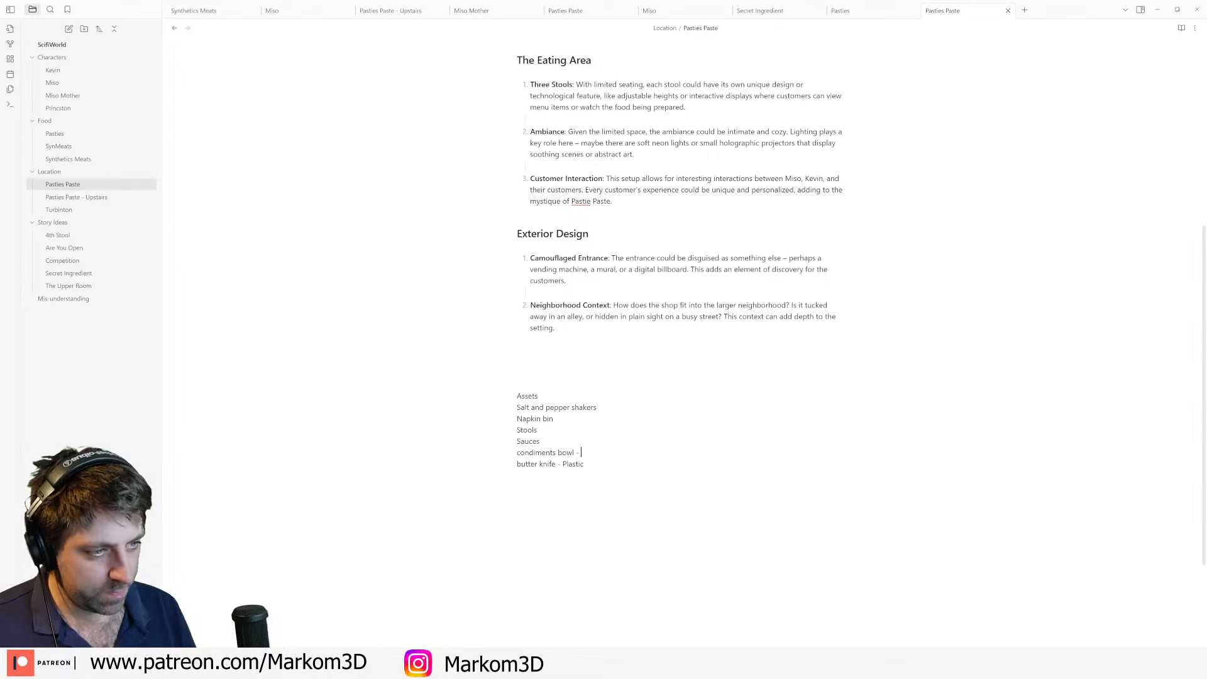
text(Spices)
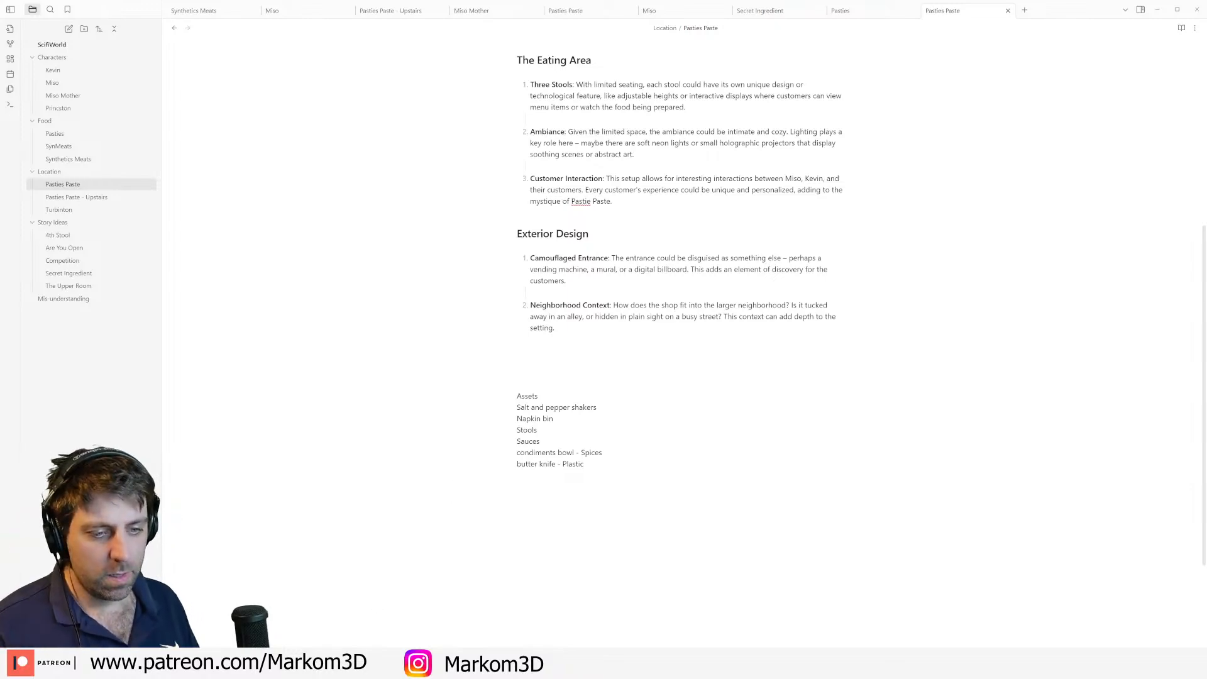
Step: Switch to the Blender window with DigitalTwin.blend and close it without saving the changes
mouse_move(233, 645)
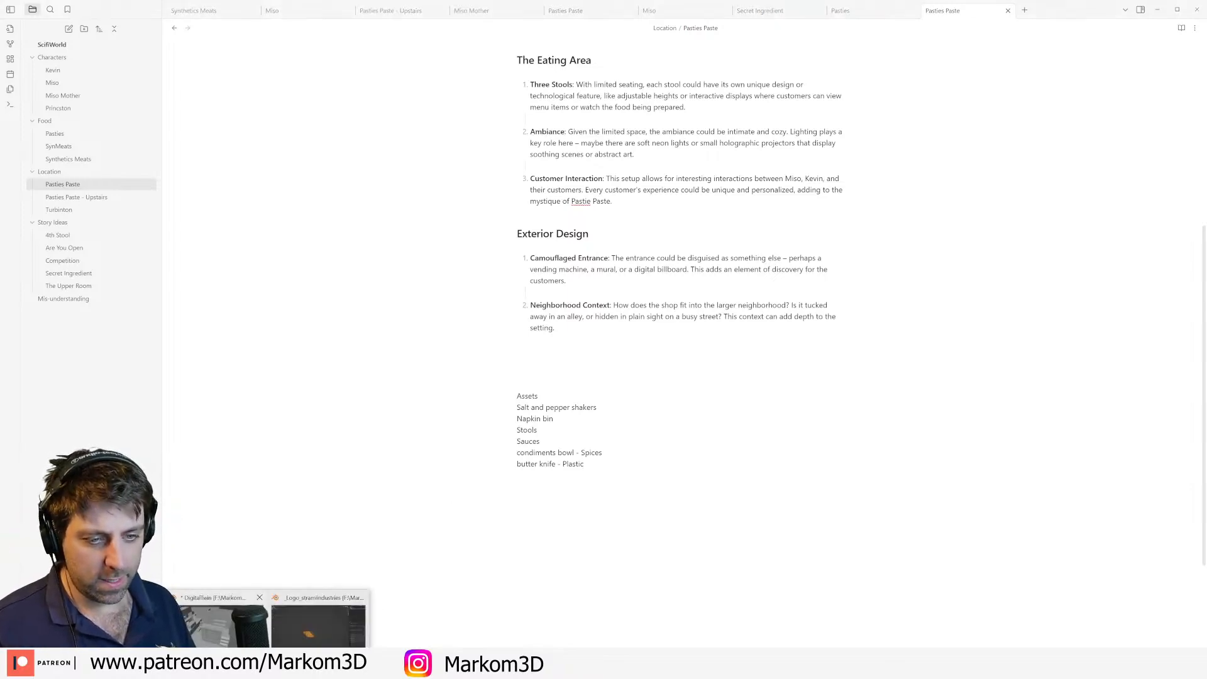
click(232, 641)
scroll(429, 458, down, 2)
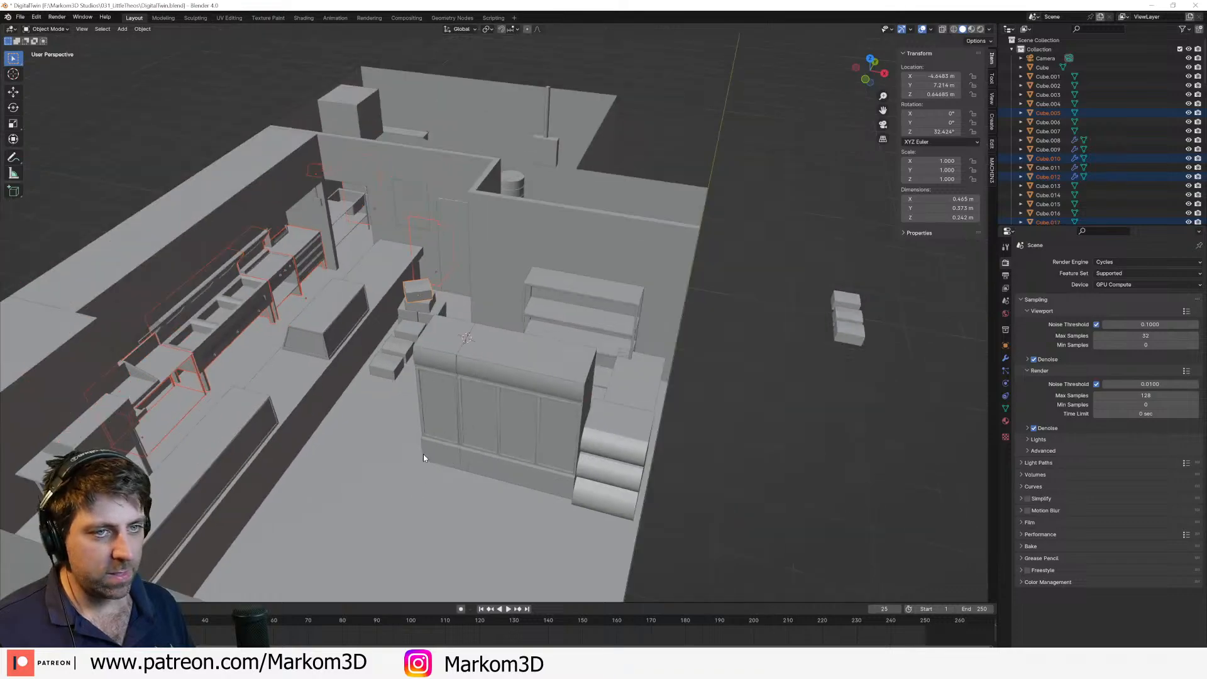
middle_drag(424, 454, 284, 434)
click(1204, 8)
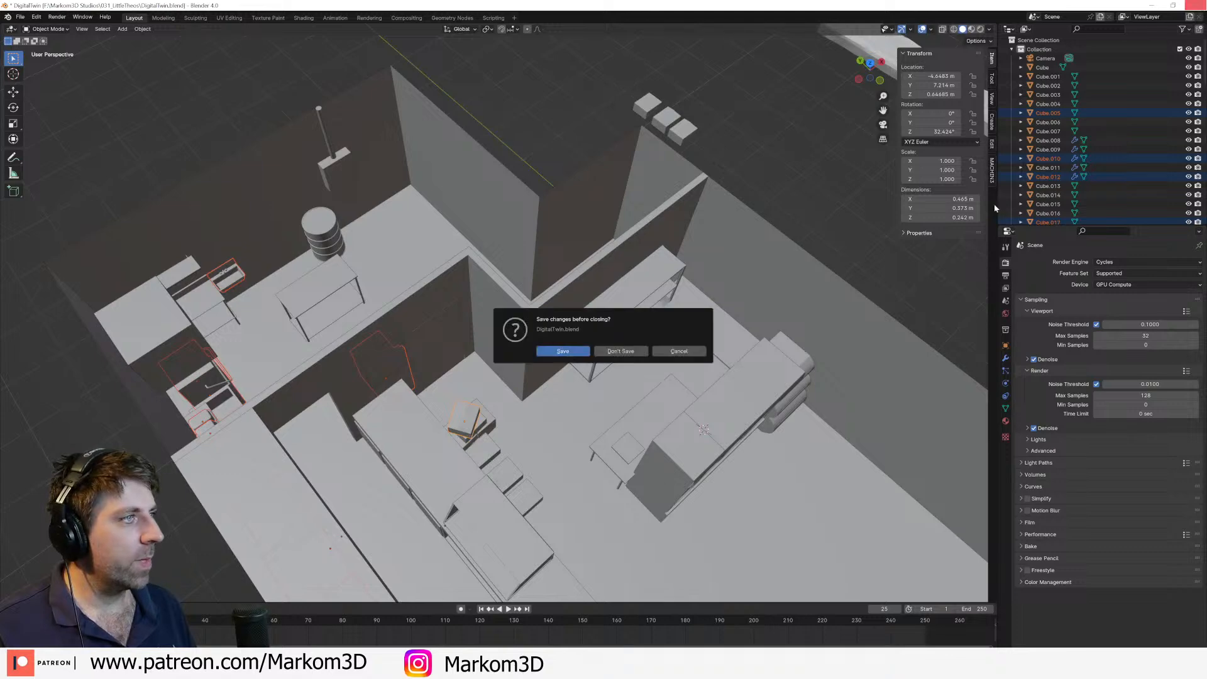
click(641, 349)
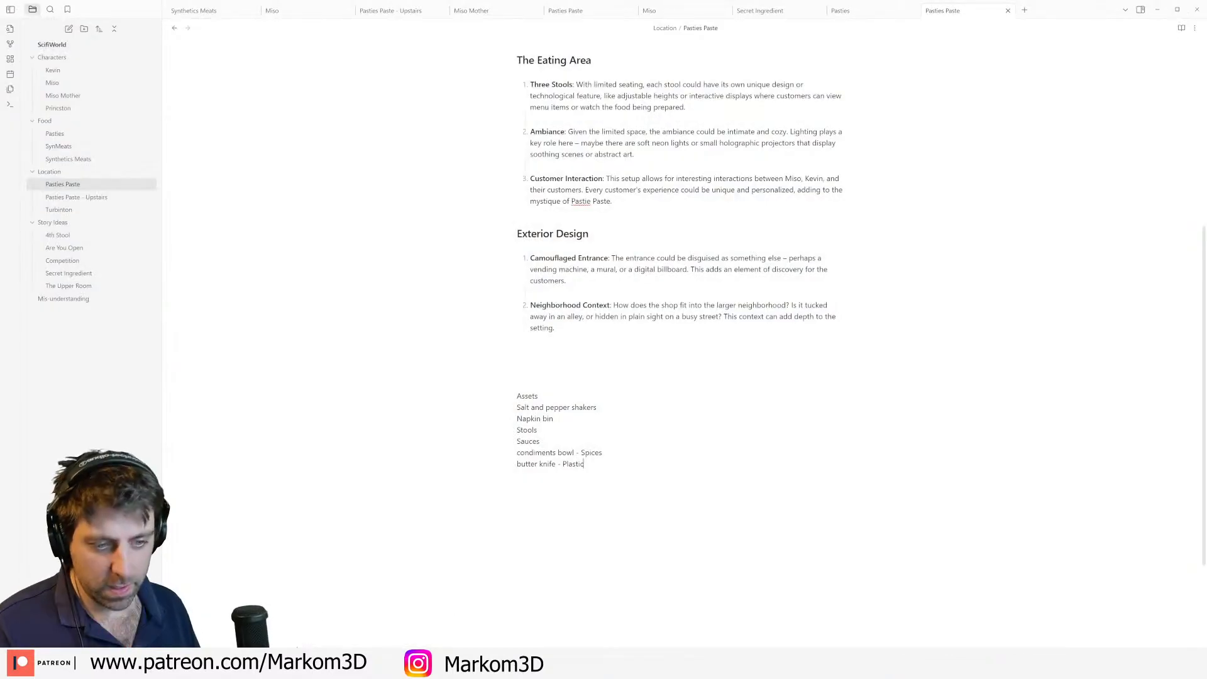
Step: Switch to the Blender window holding the logo text file and close it
mouse_move(177, 640)
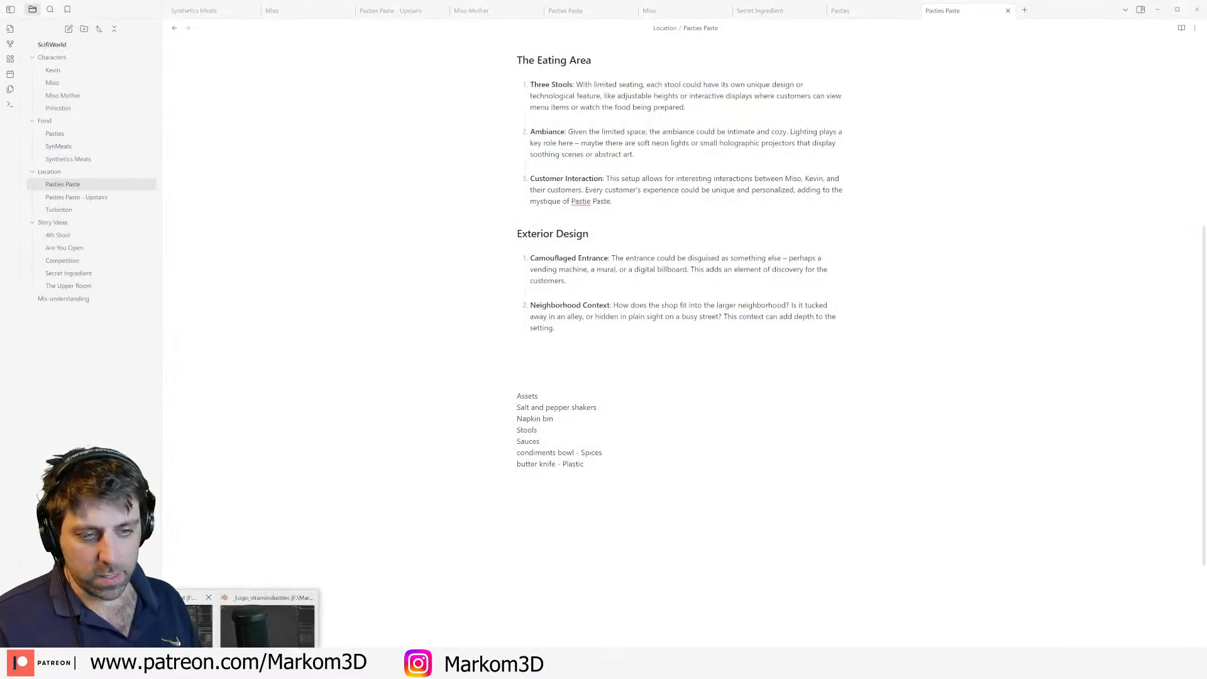
click(268, 625)
middle_drag(496, 488, 506, 542)
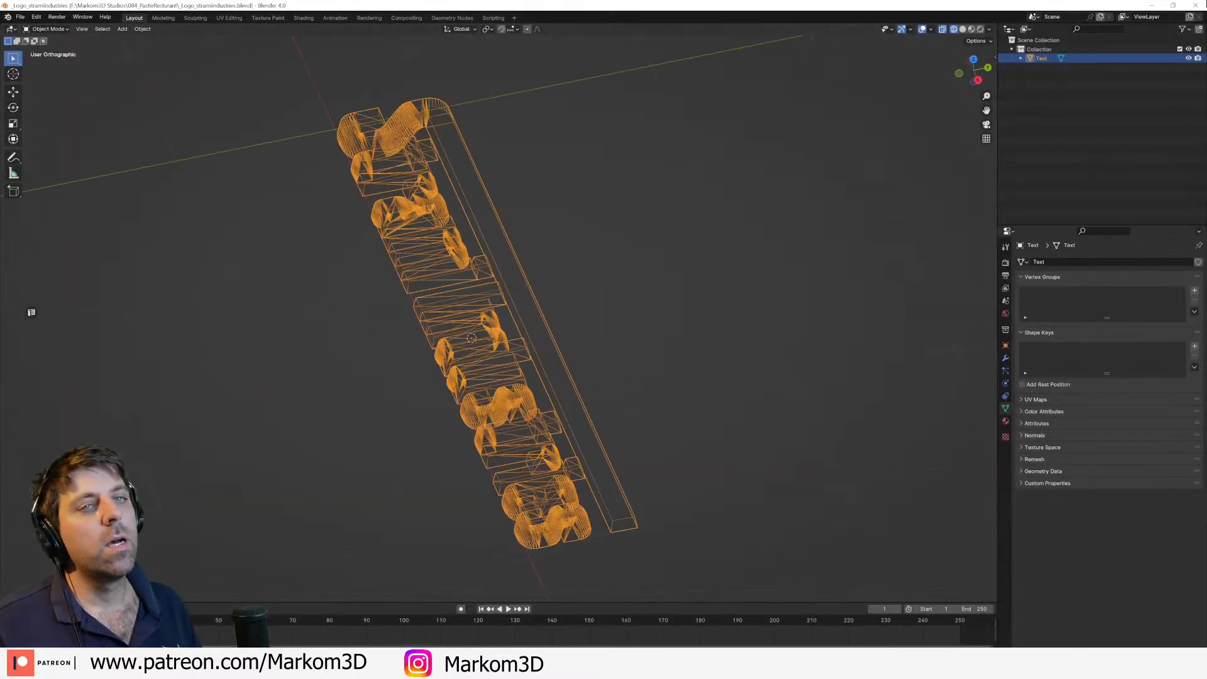
click(1196, 6)
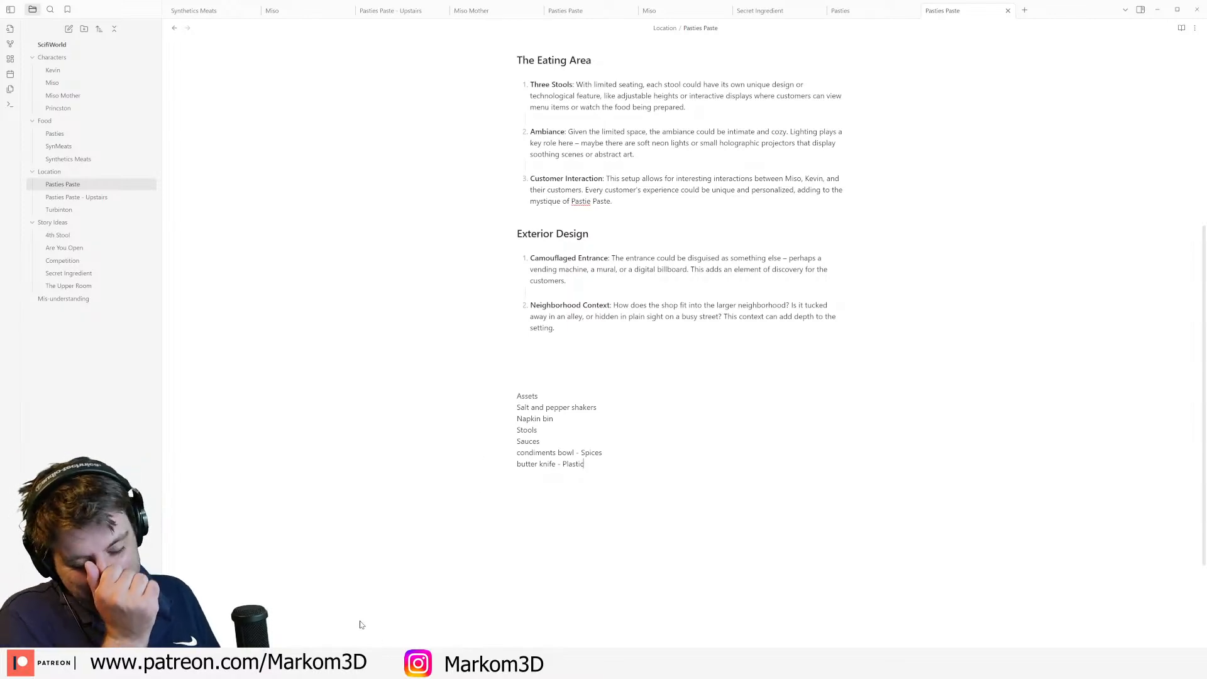
Step: Switch to the Blender window with the food-stand scene and view the kitchen from directly above
mouse_move(359, 666)
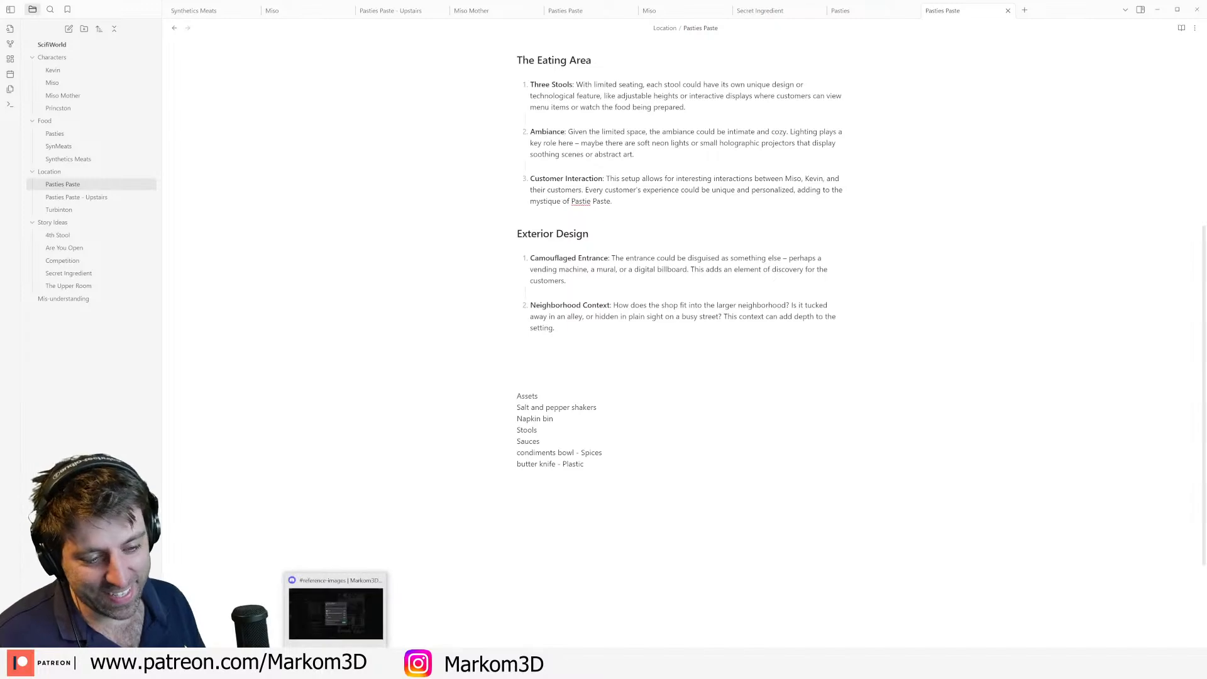
click(224, 666)
scroll(711, 482, down, 2)
middle_drag(631, 459, 496, 414)
scroll(496, 414, up, 2)
key(KP_7)
scroll(526, 409, down, 2)
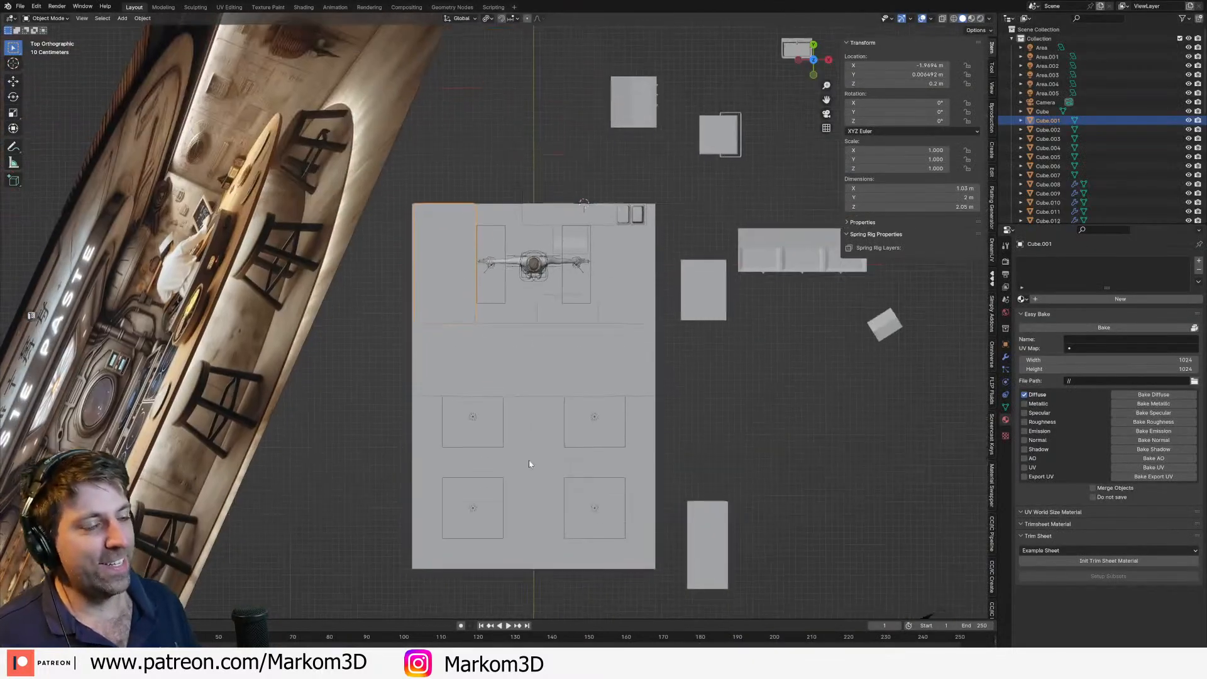
Step: Snap the 3D cursor to the world origin and display the scene in wireframe
scroll(553, 397, up, 5)
key(shift+s)
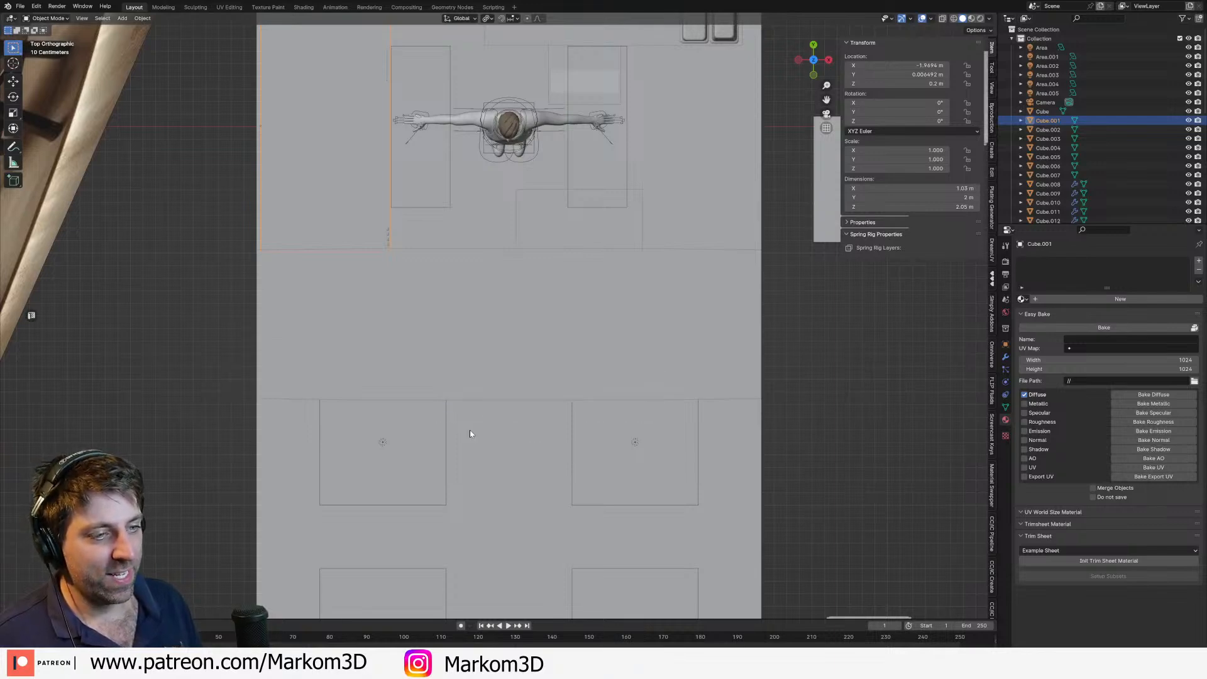
key(shift+s)
click(448, 450)
key(z)
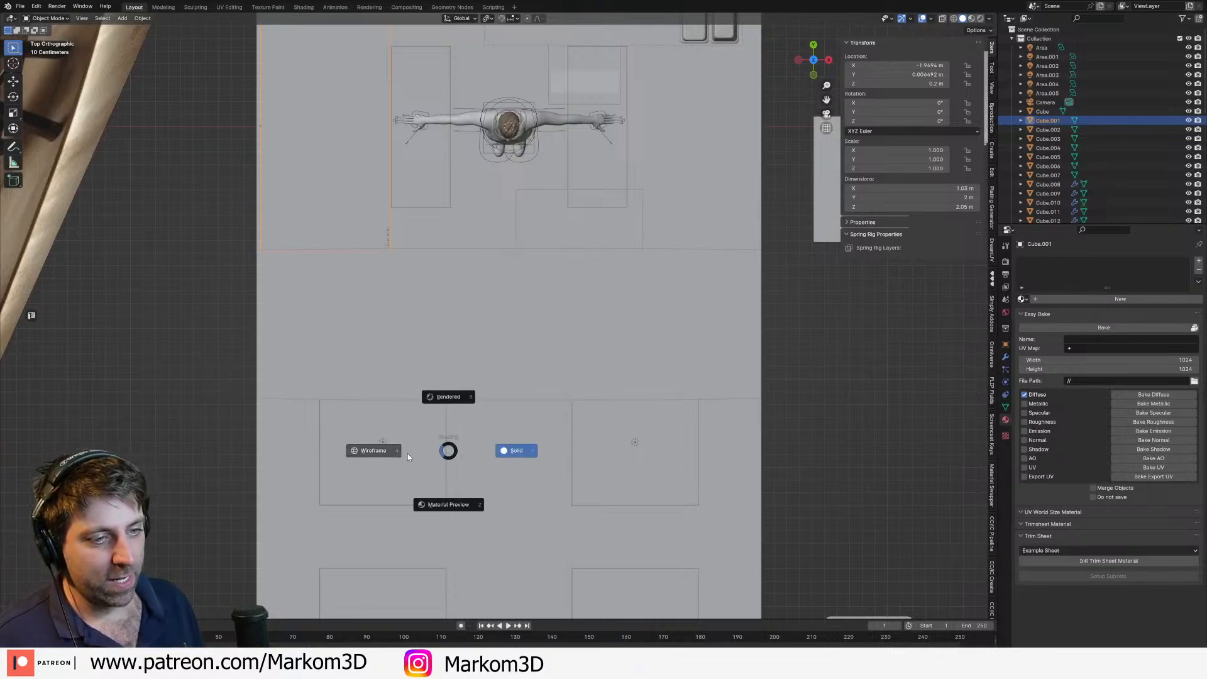
click(406, 454)
key(shift+s)
Step: Add a mesh cylinder 2 m across and 2 m high, with enough vertices to make it round
key(shift+a)
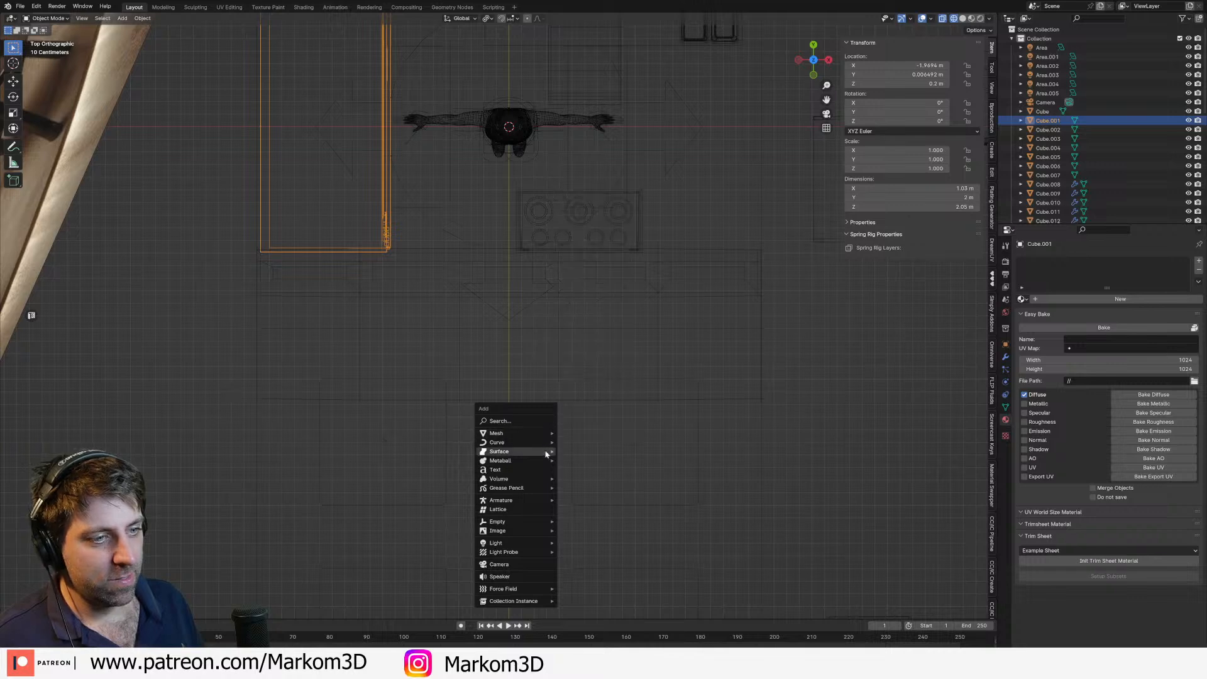
mouse_move(538, 434)
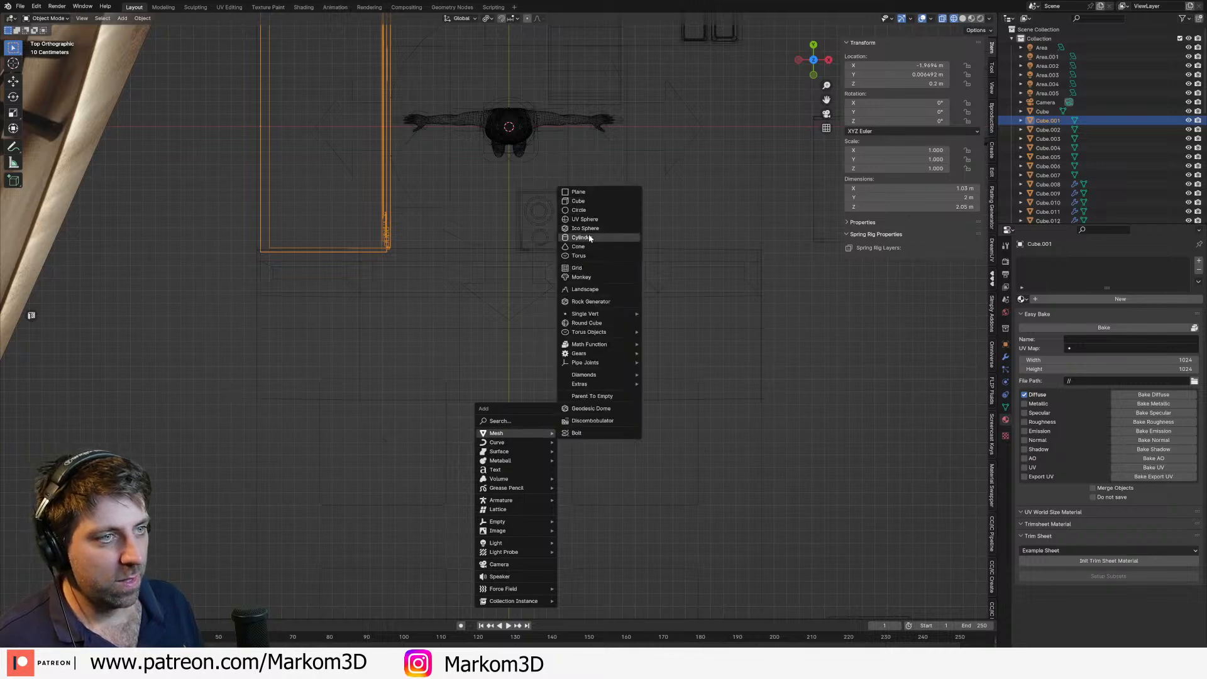
click(606, 235)
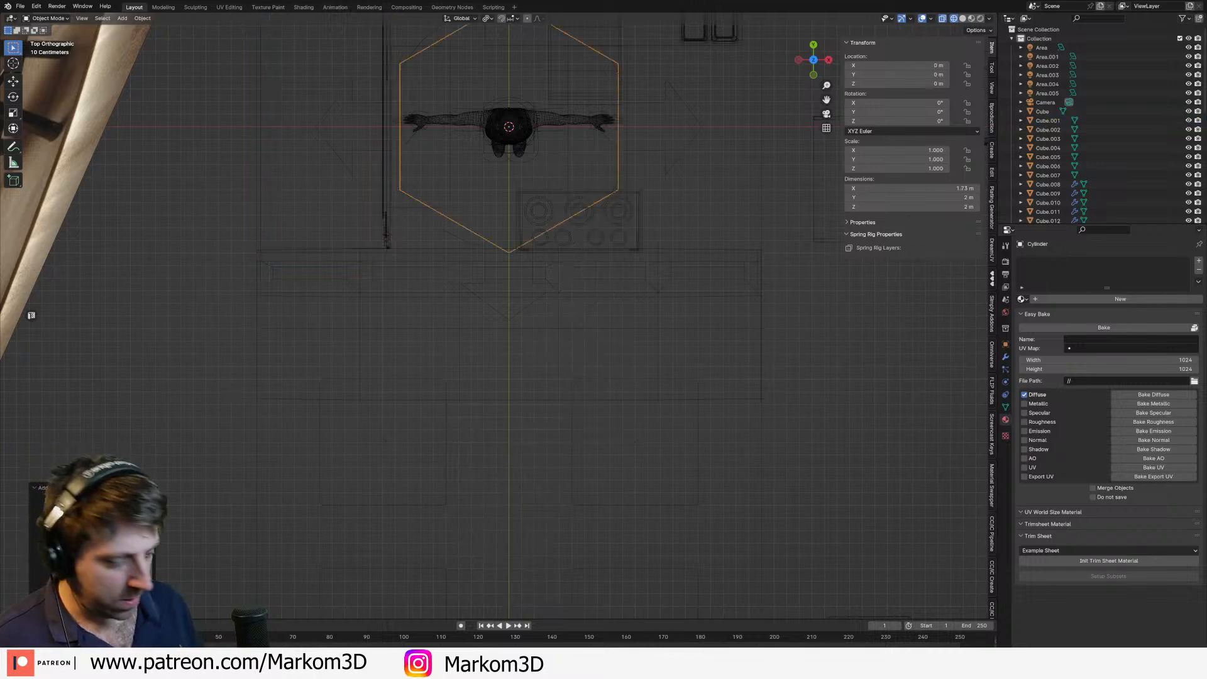
key(Return)
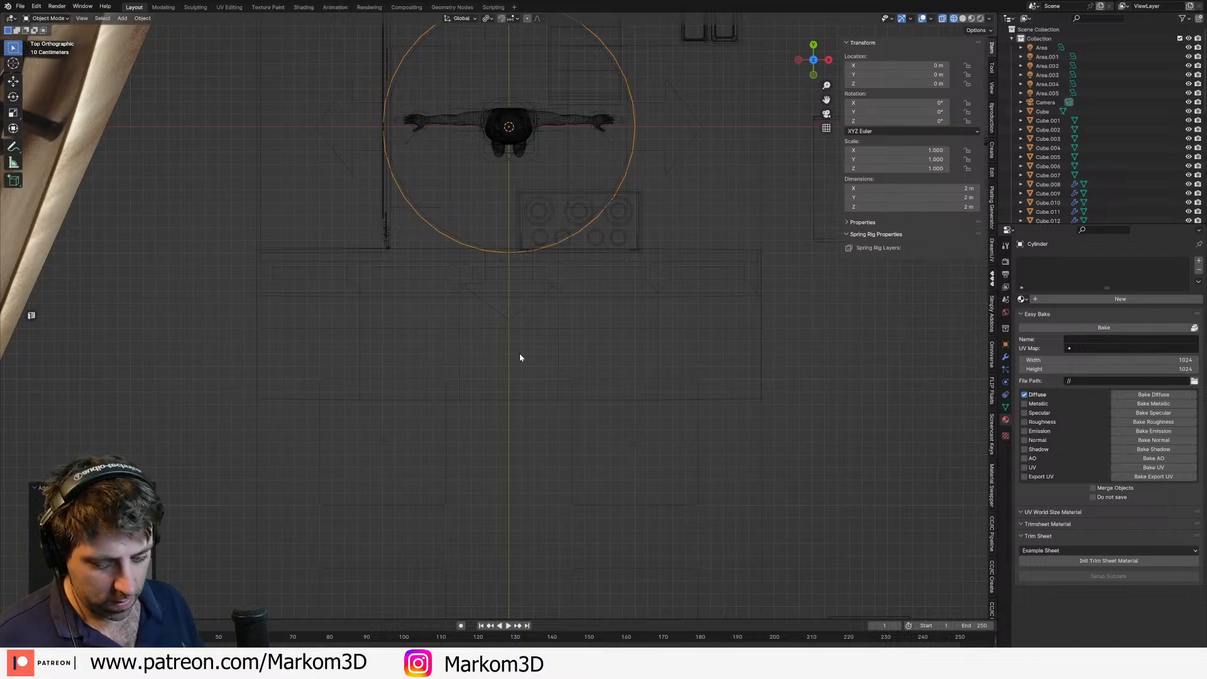
Step: Move the cylinder along Y to in front of the kitchen and raise it along Z above the scene
key(g)
key(y)
click(574, 207)
middle_drag(552, 346, 535, 288)
scroll(552, 407, down, 5)
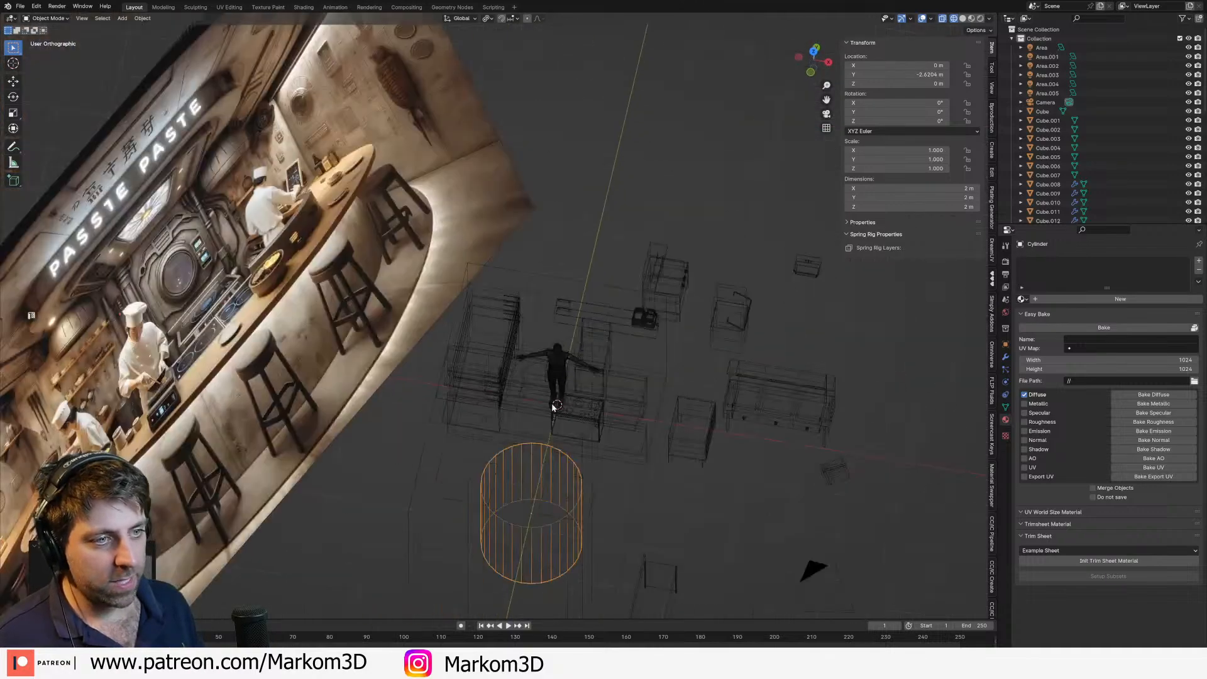
shift+middle_drag(553, 406, 526, 354)
key(g)
key(z)
click(498, 154)
Step: Return to solid shading and scale the cylinder's mesh down in Edit Mode to shaker size
key(z)
shift+middle_drag(476, 191, 540, 293)
scroll(541, 293, up, 3)
key(z)
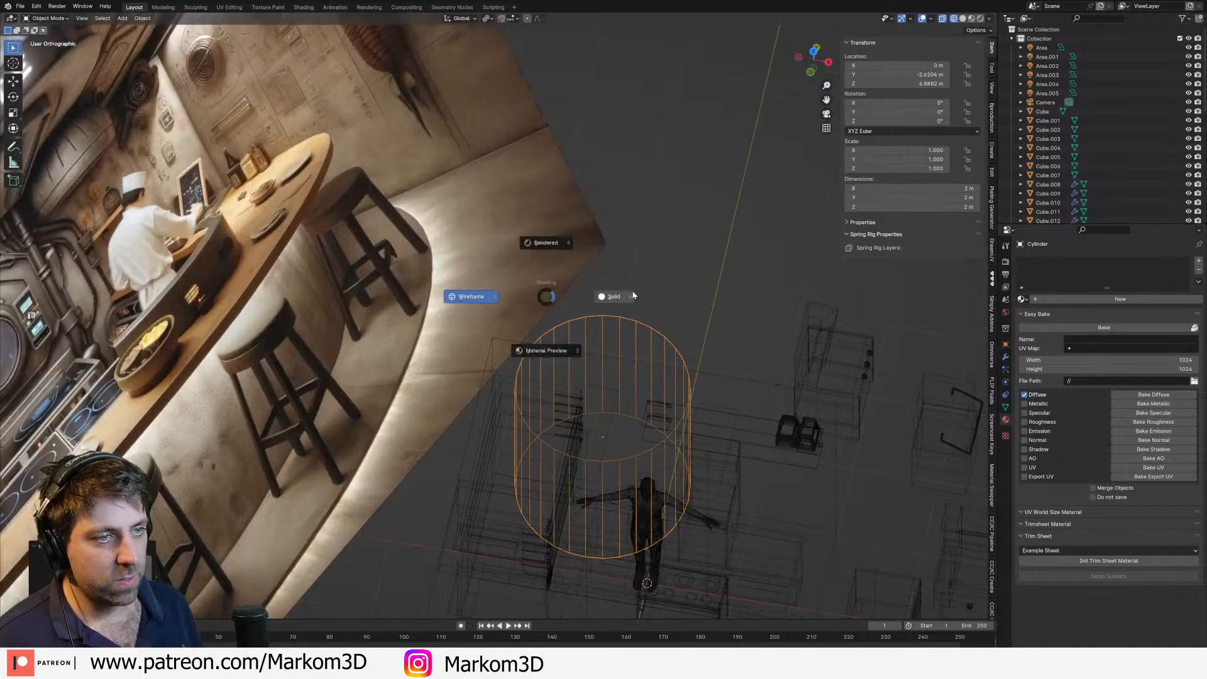
click(633, 296)
middle_drag(641, 303, 621, 265)
scroll(640, 303, up, 2)
key(Tab)
key(s)
click(505, 331)
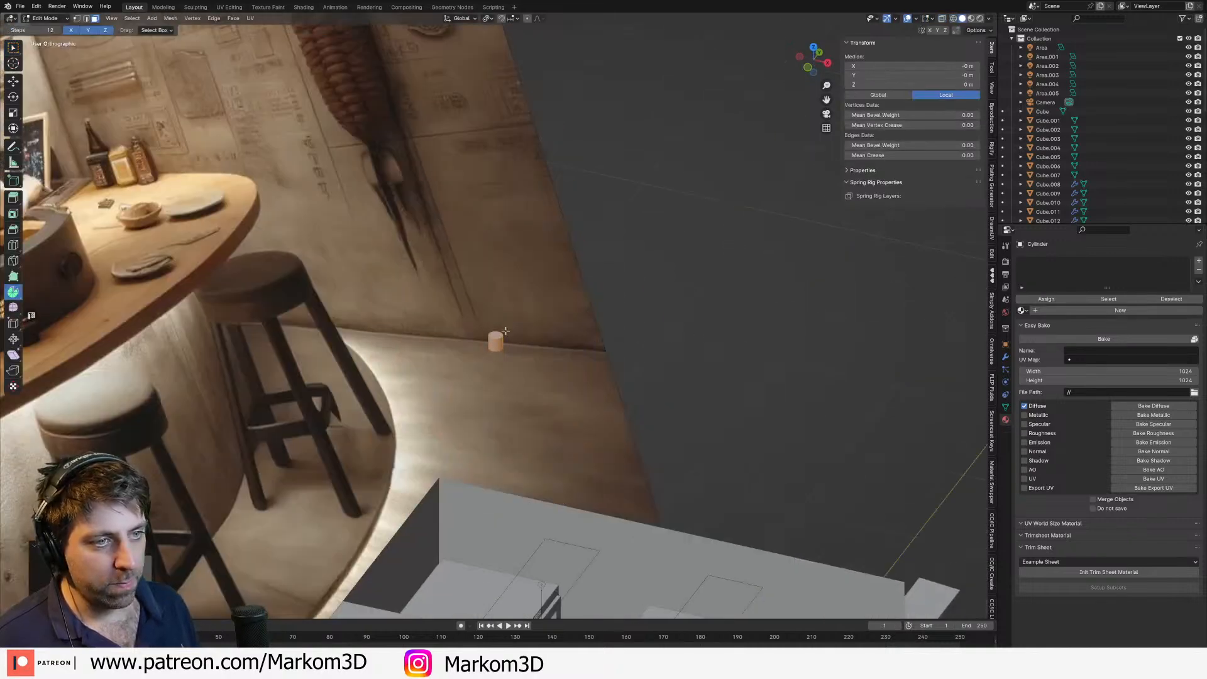
shift+middle_drag(607, 348, 620, 315)
scroll(620, 315, up, 2)
key(s)
click(520, 318)
Step: Stretch the small cylinder along Z to a height of about 7 cm
shift+middle_drag(536, 307, 586, 318)
scroll(609, 349, up, 4)
key(KP_Decimal)
scroll(586, 337, down, 7)
scroll(585, 331, up, 1)
scroll(585, 330, down, 3)
key(s)
key(z)
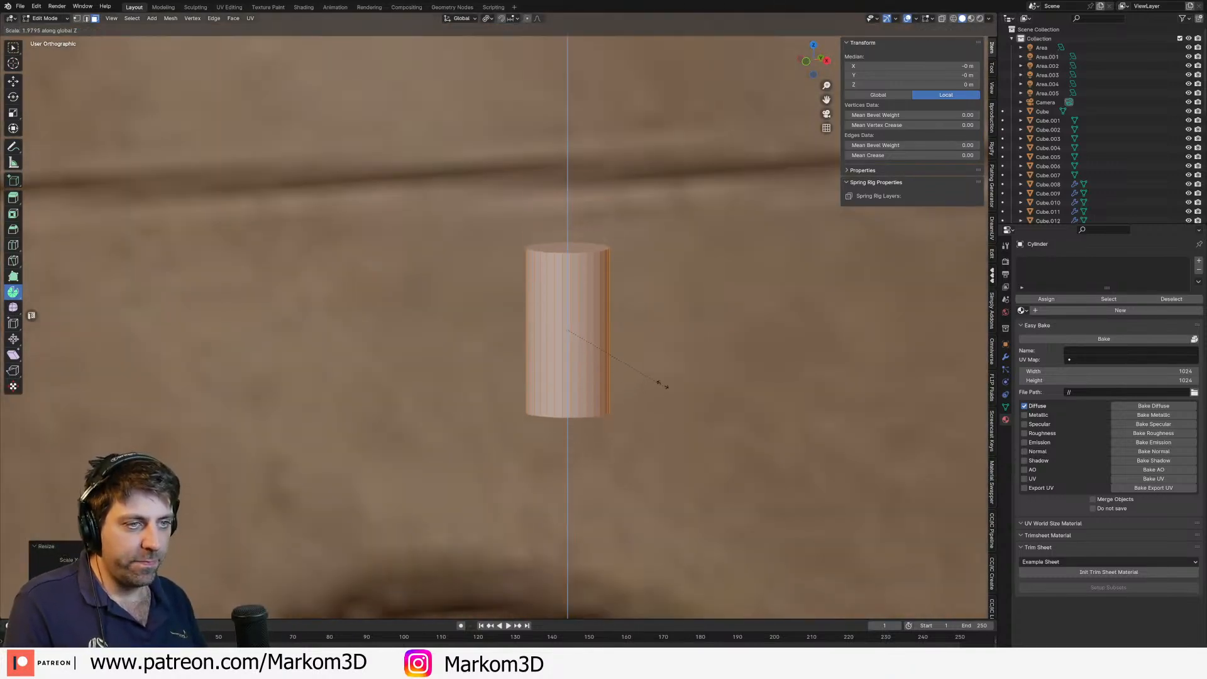
click(635, 381)
Step: Add a loop cut near the cylinder's base and widen it, and place a second loop cut in the upper part
middle_drag(635, 380, 598, 371)
key(ctrl+r)
click(592, 361)
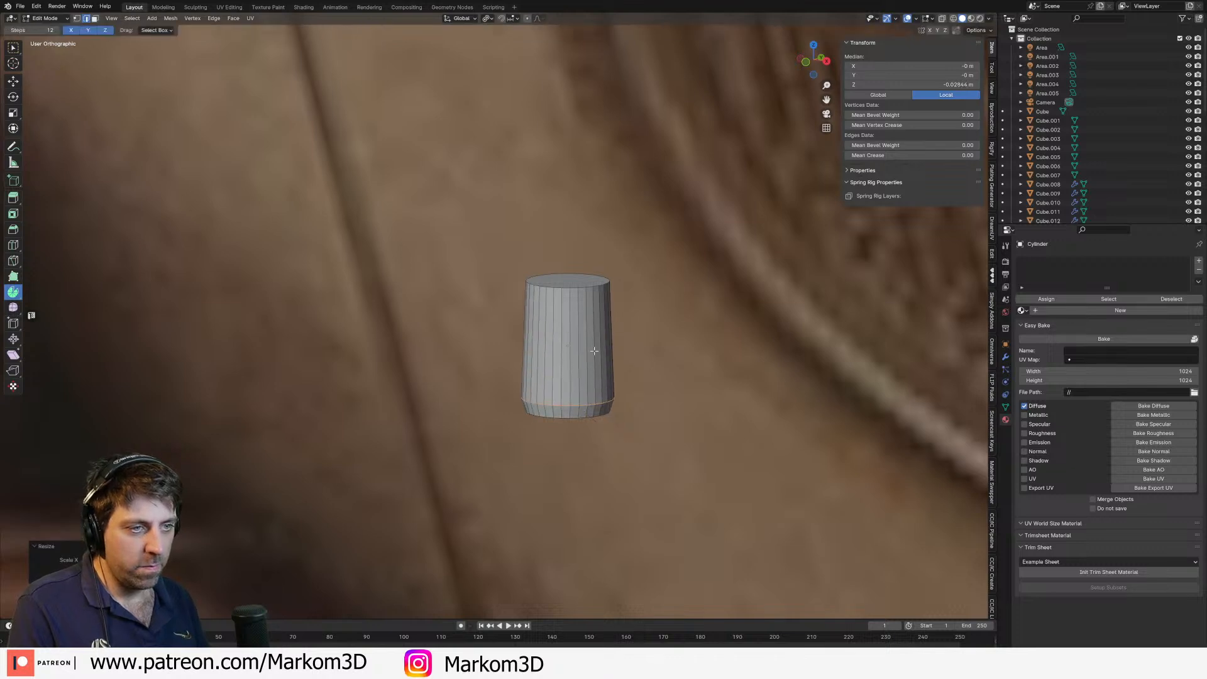
click(597, 323)
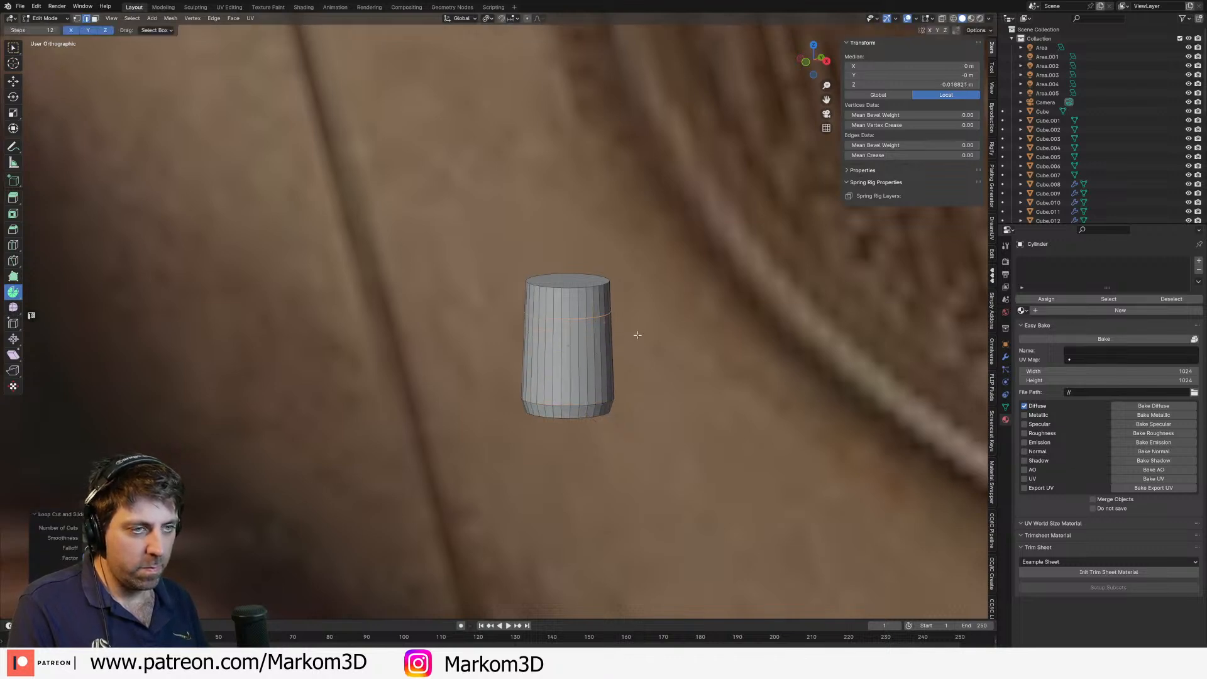
Step: Bevel the upper edge loop into a narrow band and shrink it inward to form a groove below the cap
scroll(598, 325, up, 2)
shift+middle_drag(598, 326, 611, 348)
alt+click(591, 291)
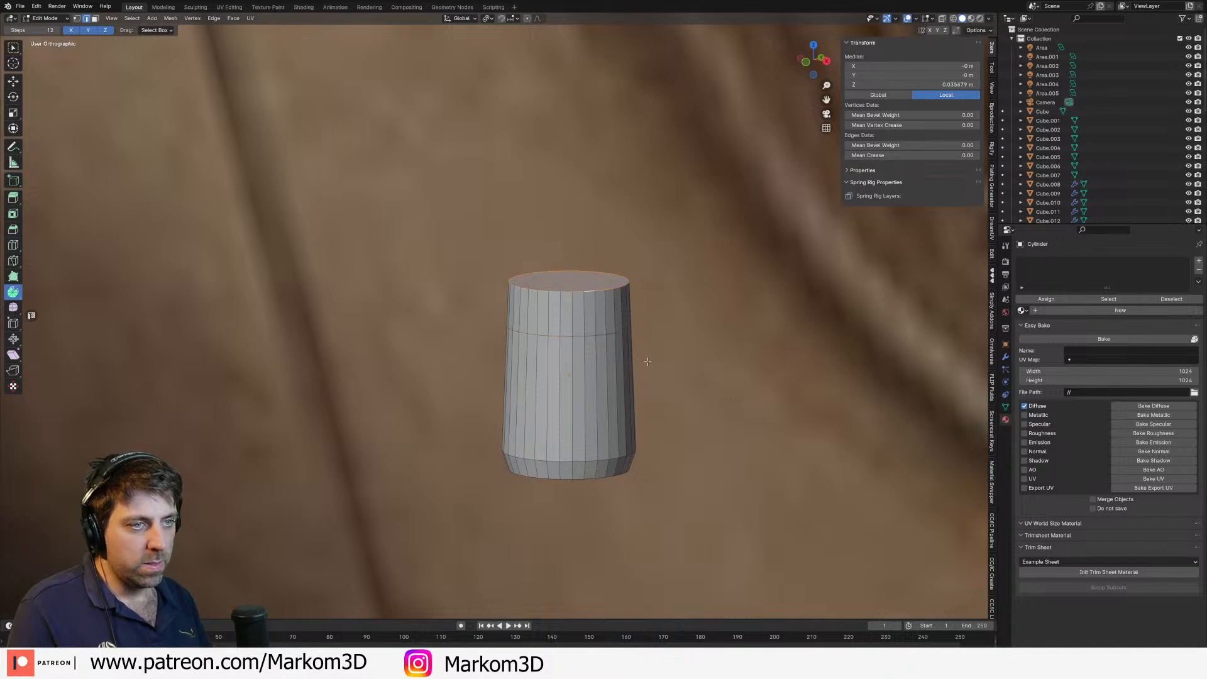
alt+click(591, 334)
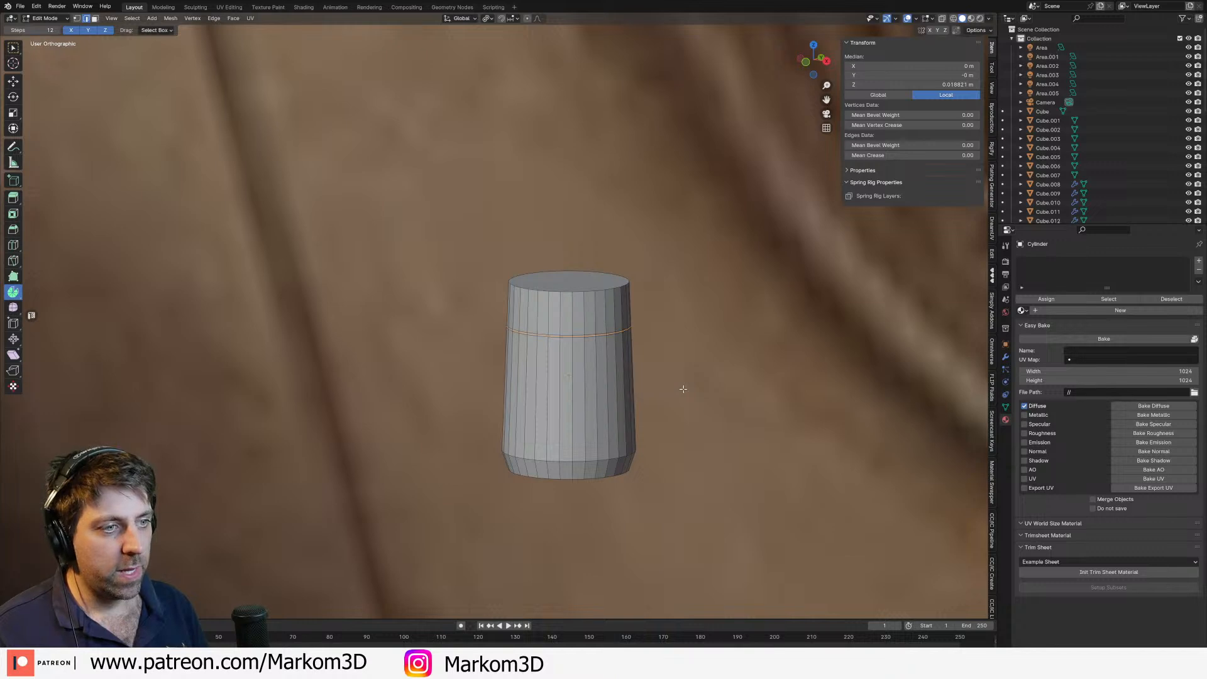
drag(684, 389, 694, 421)
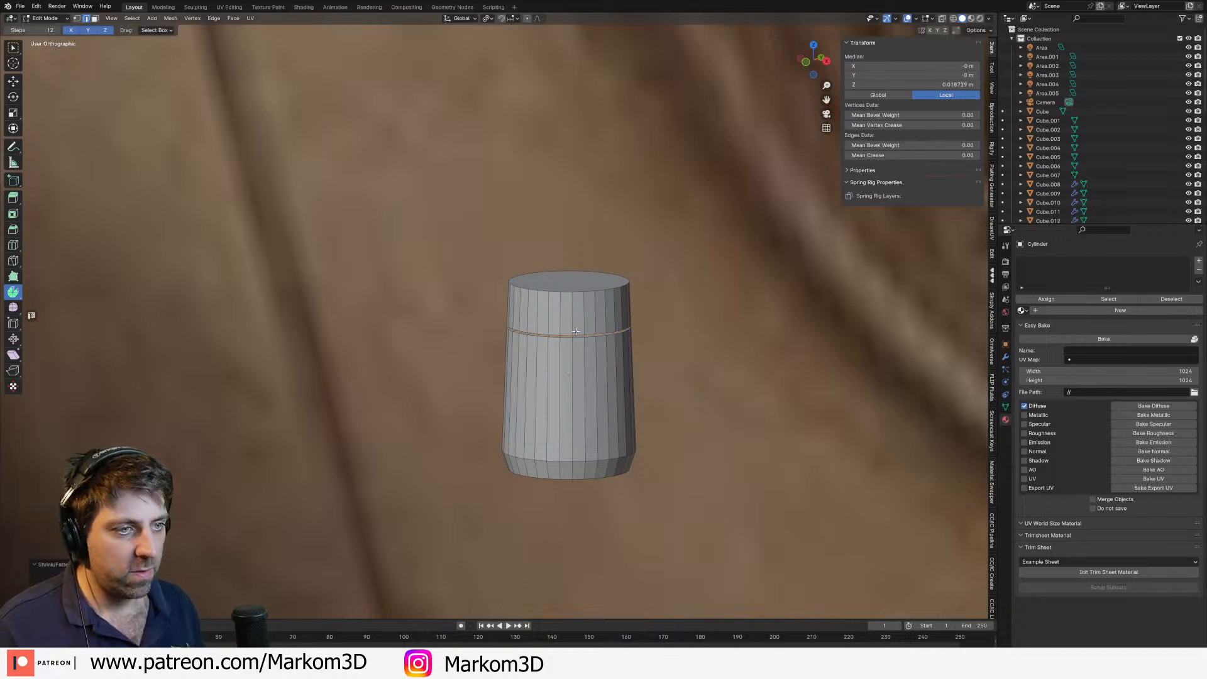
Step: Bevel the cap's top rim together with the edges of the groove
scroll(563, 335, up, 3)
alt+shift+click(560, 260)
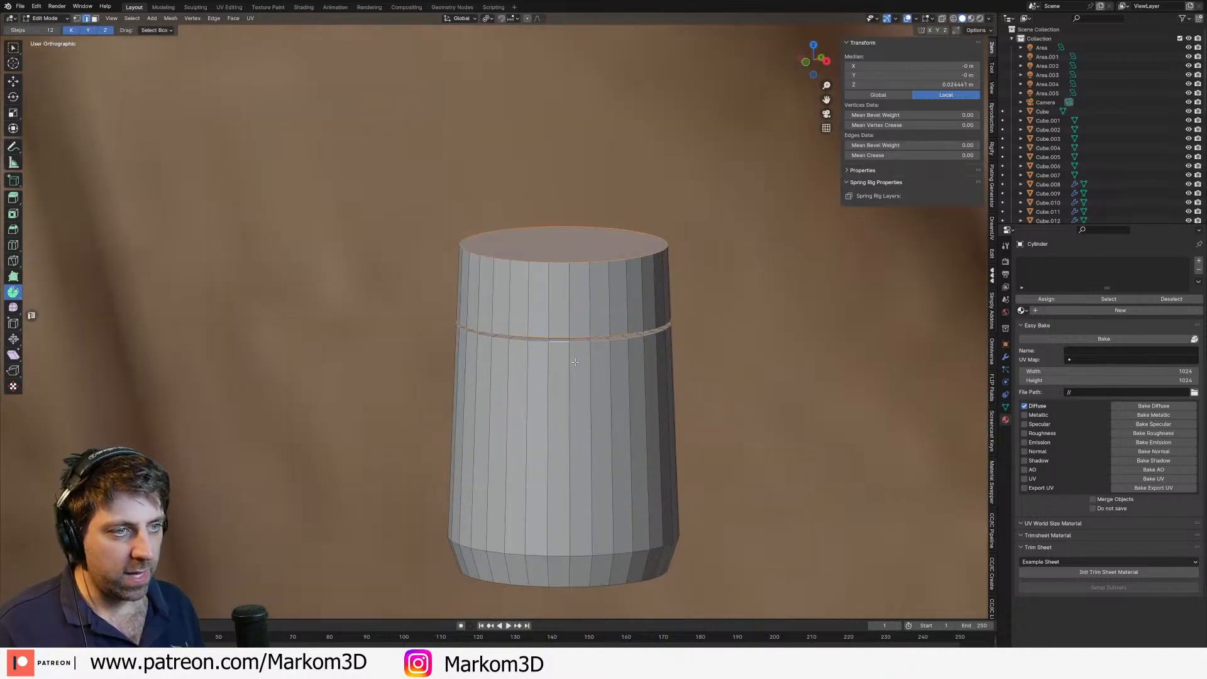
key(ctrl+b)
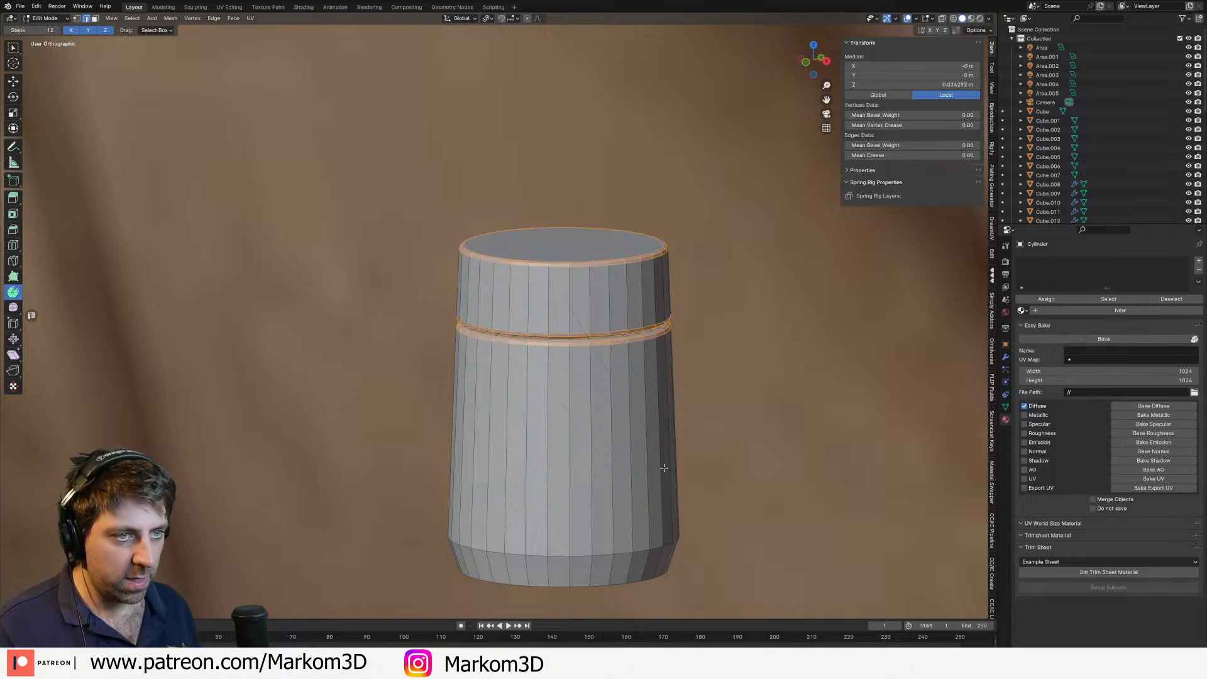
click(667, 473)
Step: Apply smooth shading to the shaker object and resume editing its mesh
key(Tab)
scroll(563, 318, down, 2)
key(Tab)
middle_drag(563, 313, 536, 365)
key(Tab)
right_click(573, 351)
click(559, 325)
key(Tab)
Step: Inset the shaker's bottom face and extrude it inward with a slight taper to form a recess
scroll(535, 364, up, 2)
click(628, 436)
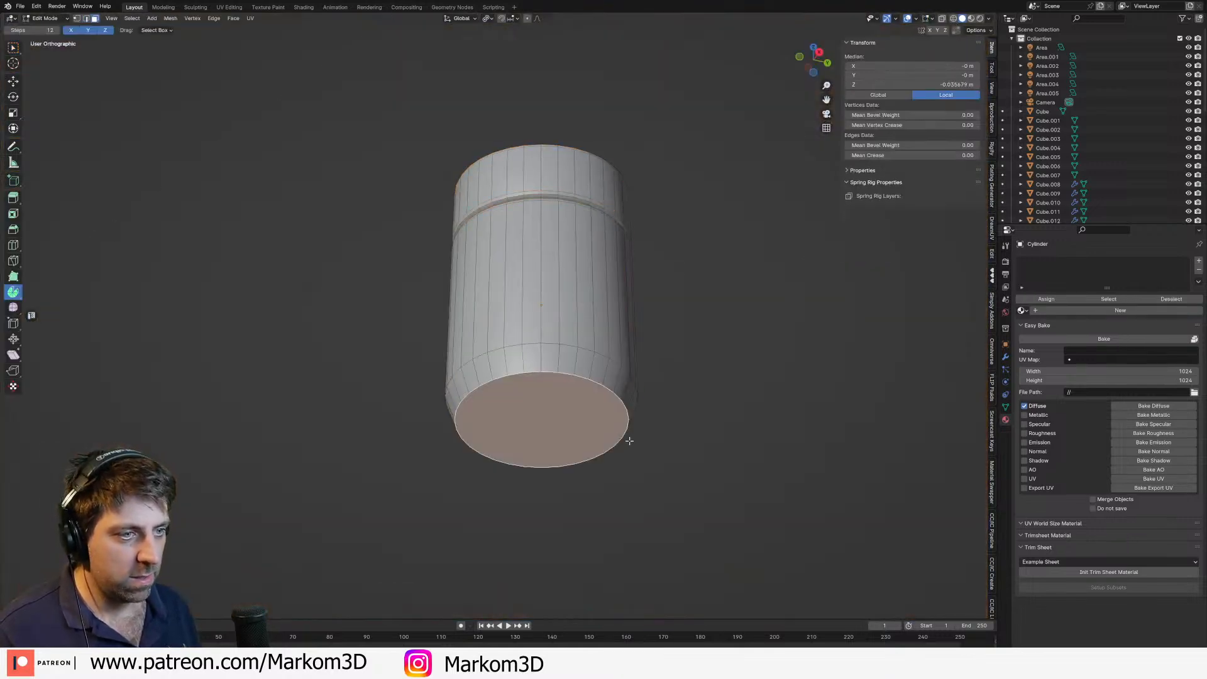
key(i)
click(631, 431)
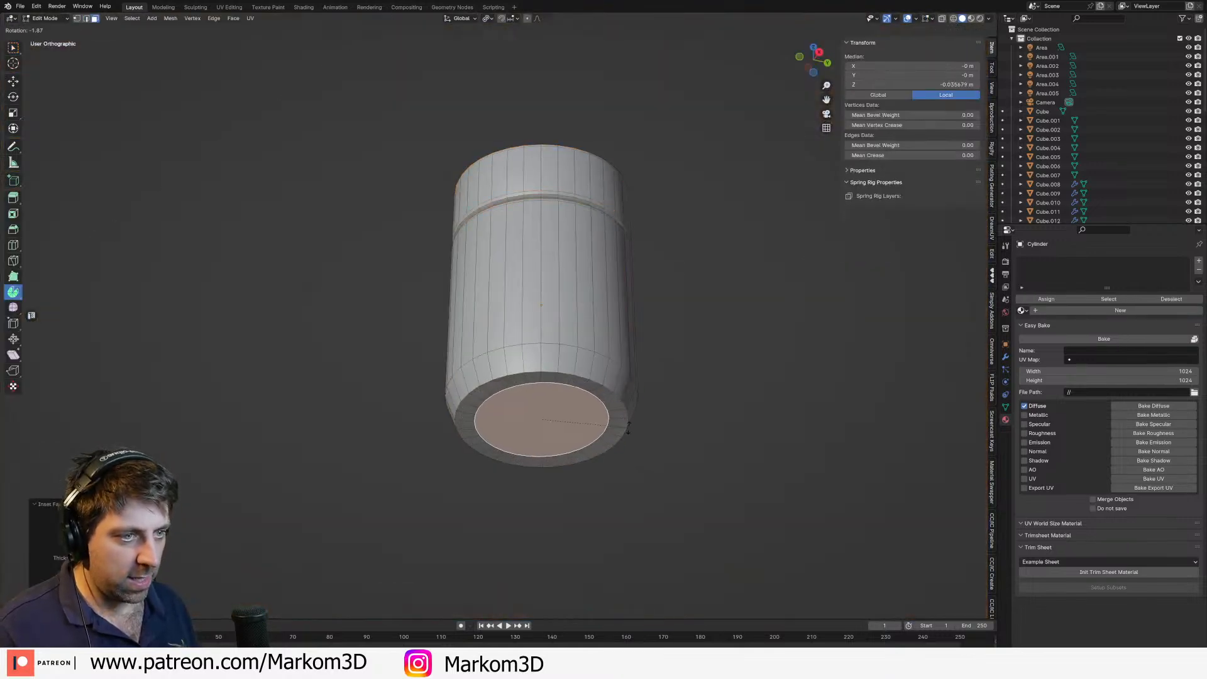
key(e)
click(629, 429)
key(s)
click(610, 411)
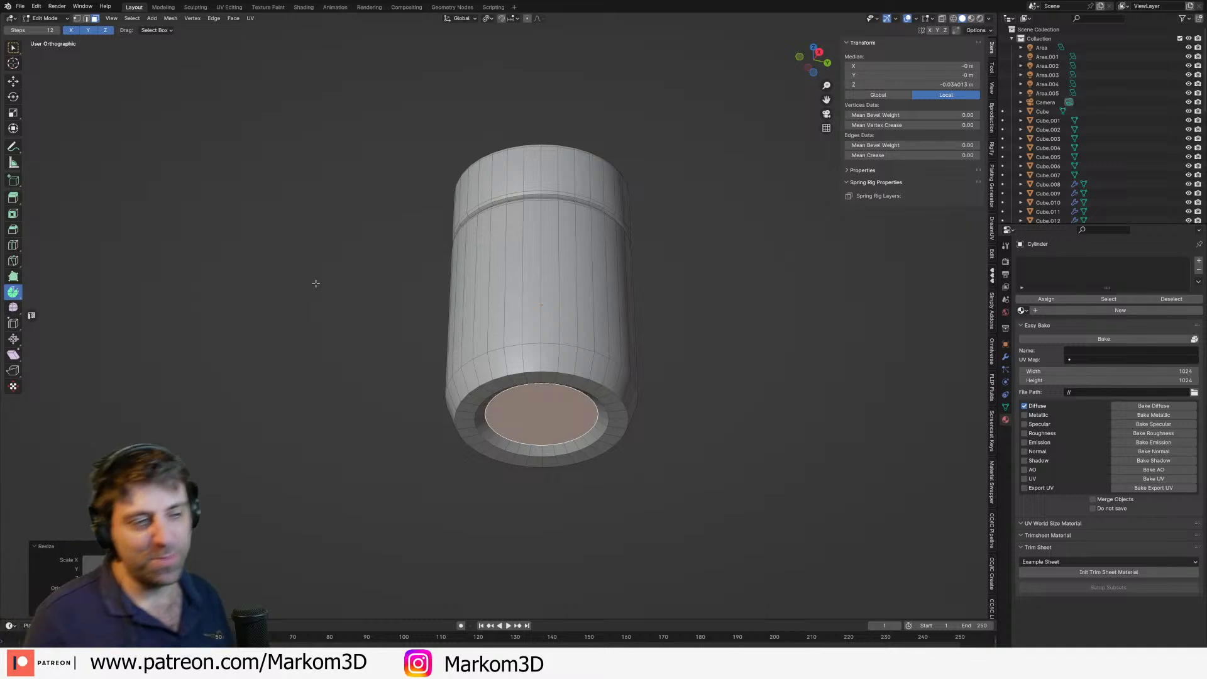
Step: Inset the faces of the shaker's bottom ring individually and extrude them outward about 0.4 mm as small ridges
scroll(410, 350, down, 4)
middle_drag(409, 351, 472, 351)
scroll(432, 420, up, 4)
alt+click(473, 320)
scroll(594, 403, up, 3)
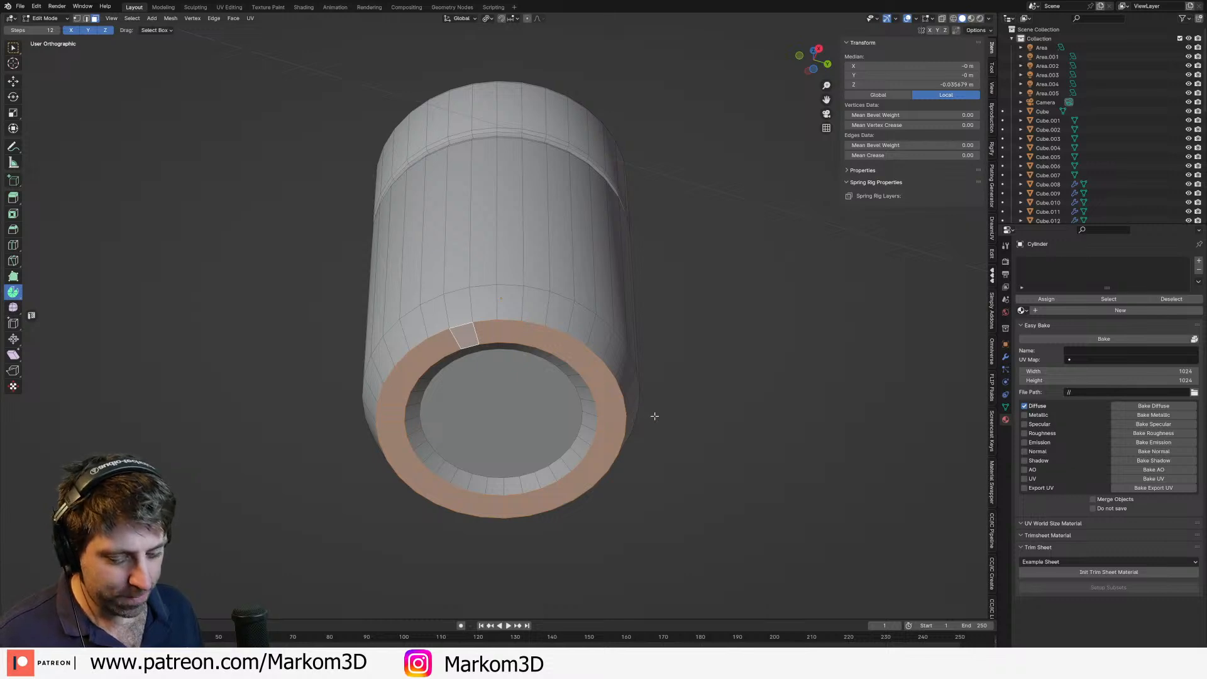
key(i)
key(i)
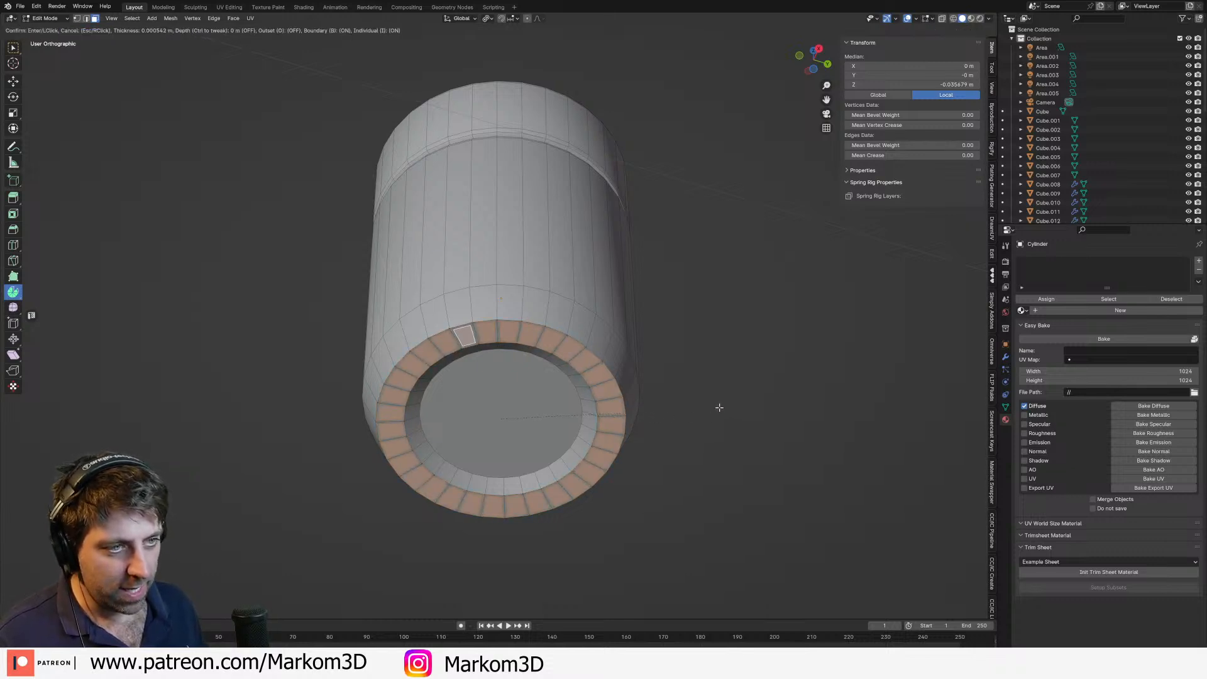
click(715, 405)
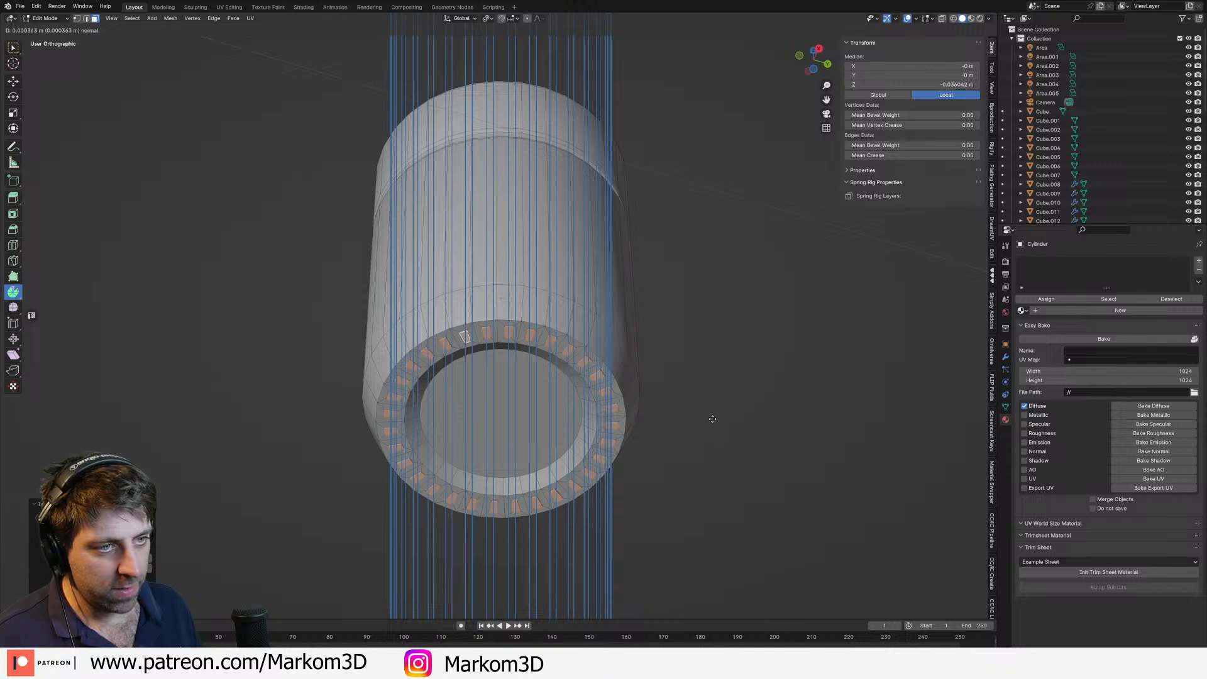
key(e)
click(668, 418)
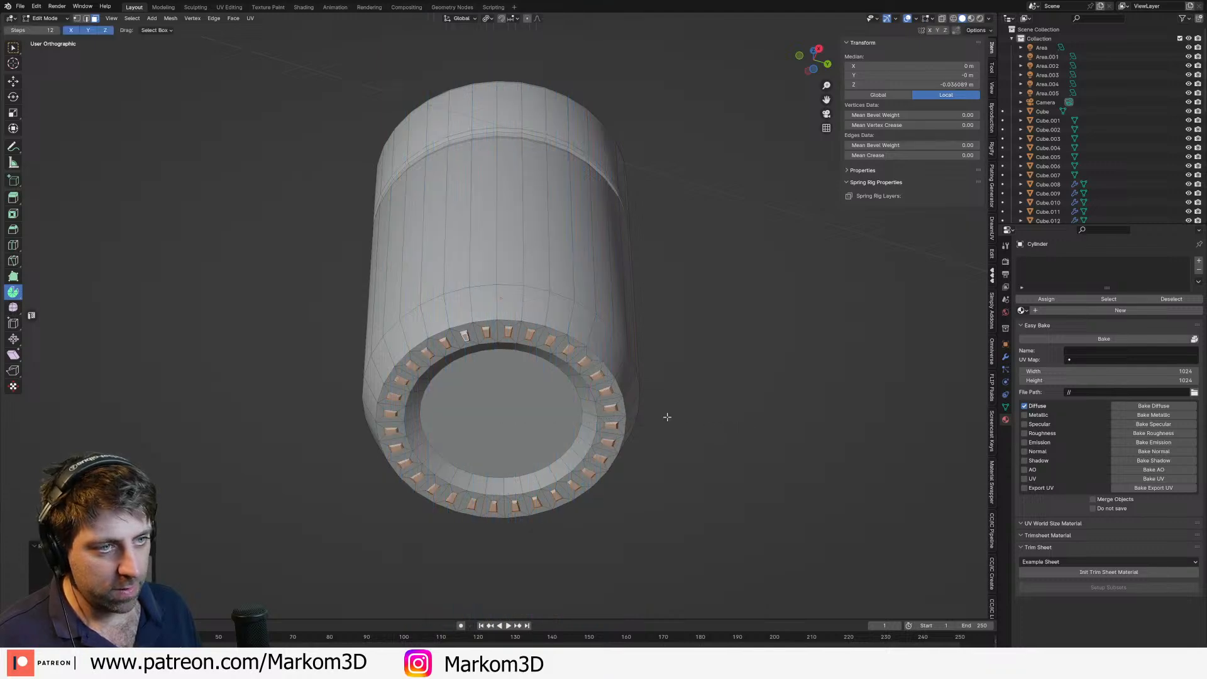
Step: Check the whole shaker in object mode, and resume mesh editing with the cap's top face selected
key(Tab)
scroll(665, 417, down, 1)
middle_drag(666, 418, 623, 491)
scroll(625, 494, down, 3)
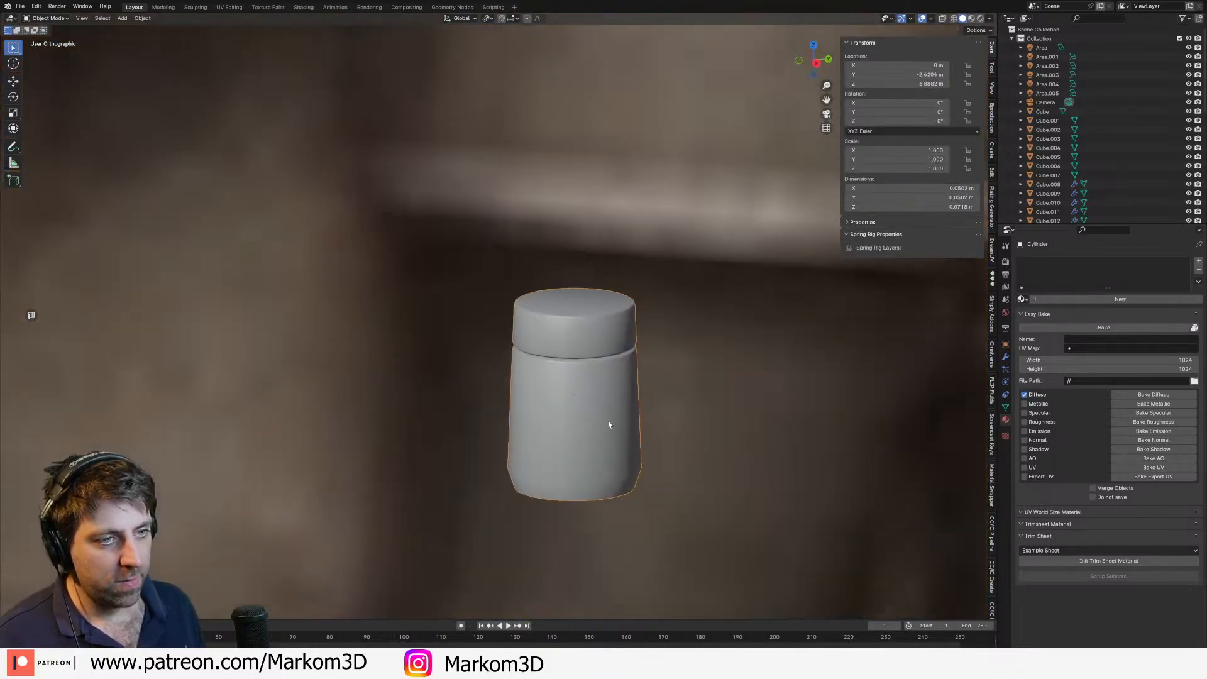
middle_drag(609, 423, 594, 399)
key(Tab)
scroll(594, 399, up, 2)
click(613, 375)
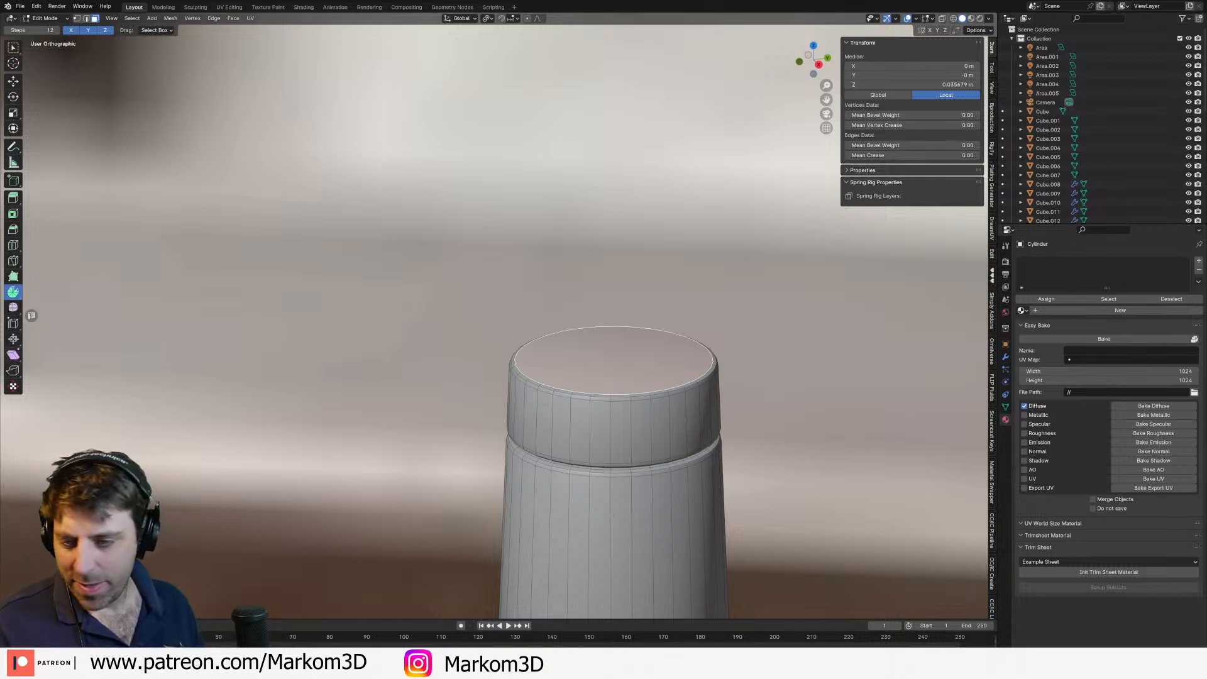
Step: Switch to the Pasties Paste note, add "Pizza Paddle" and "small toaster warm?????" to the Assets list, and return to Blender
key(alt+Tab)
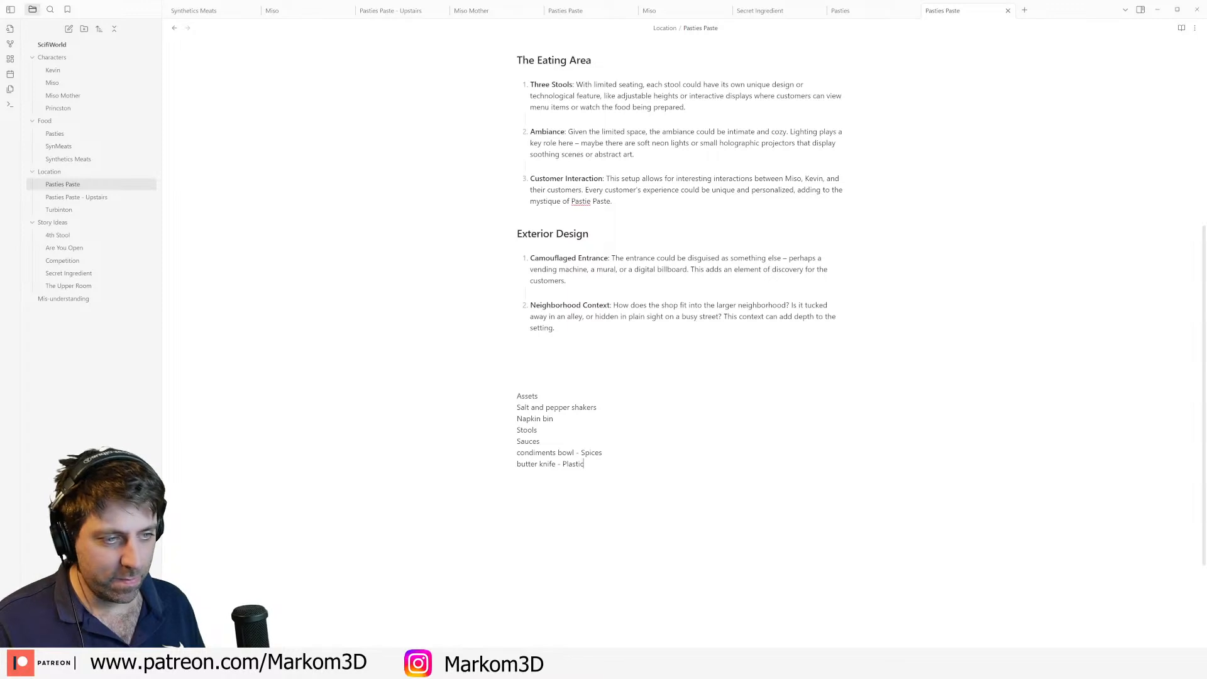
key(Return)
text(Pizza Pa)
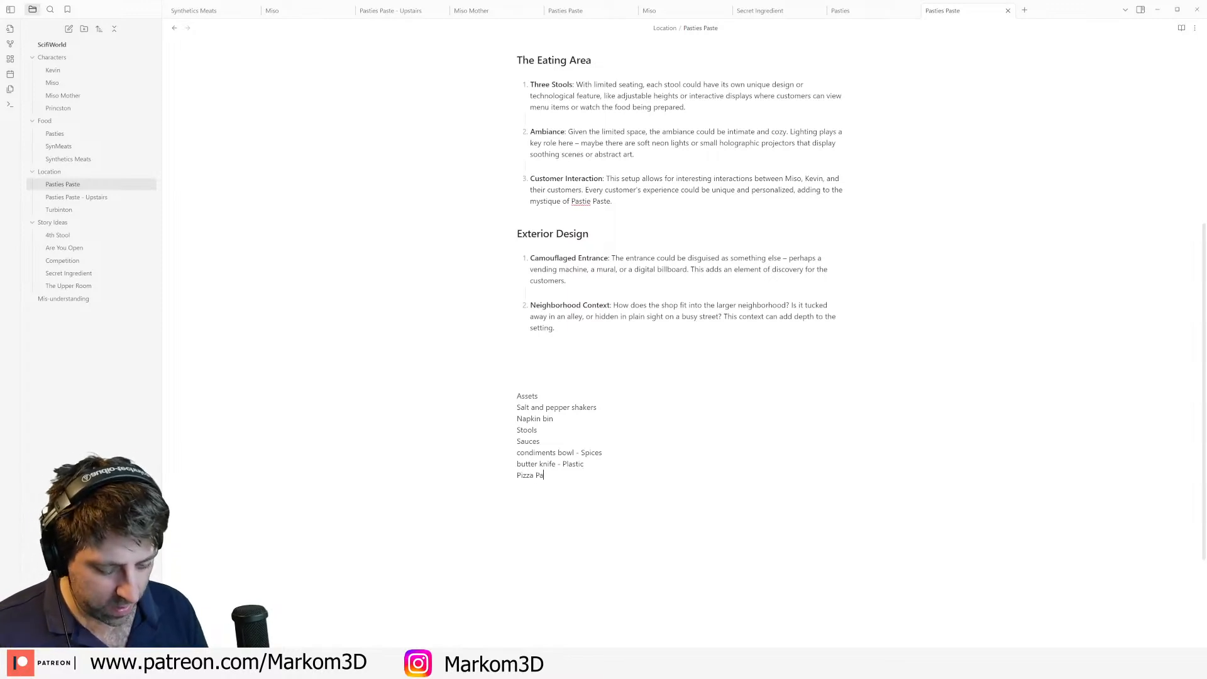
text(ddle)
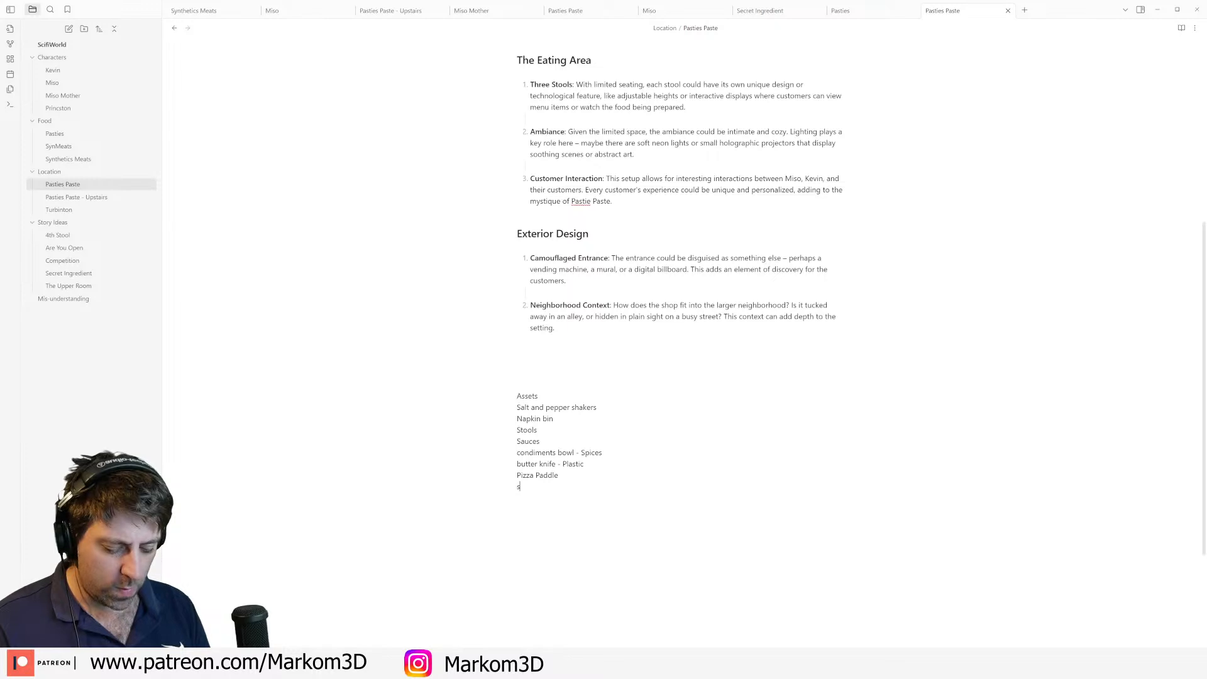
text(mall toas)
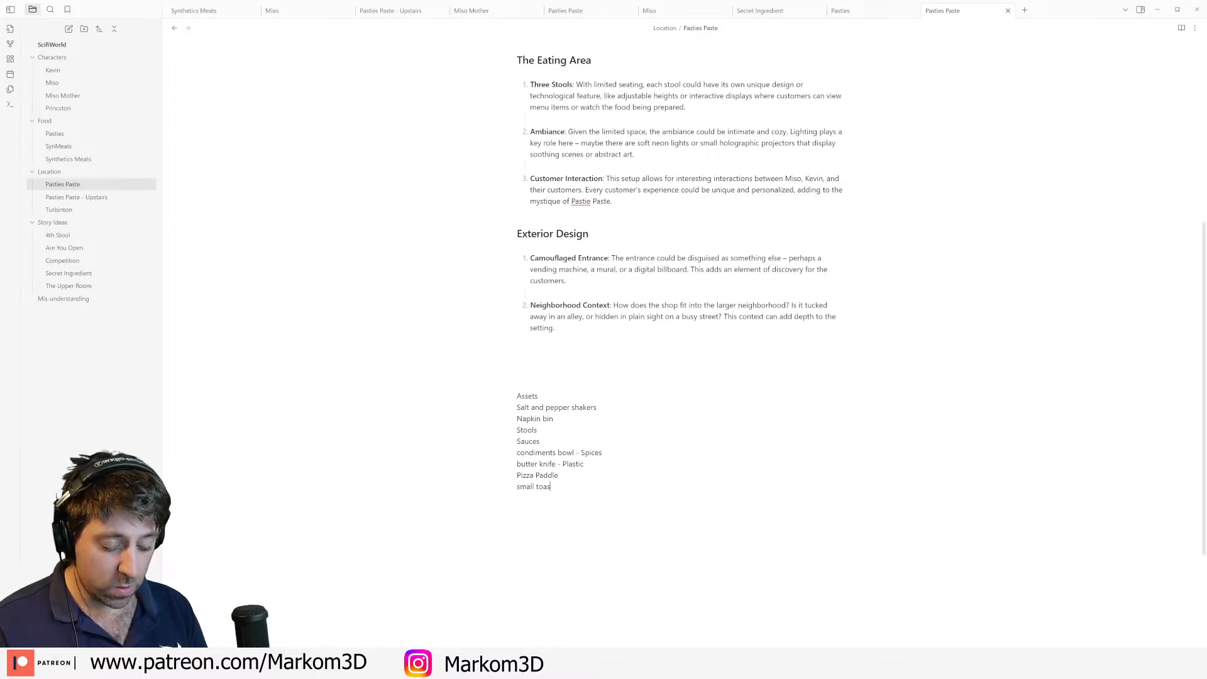
text(ter warm?????)
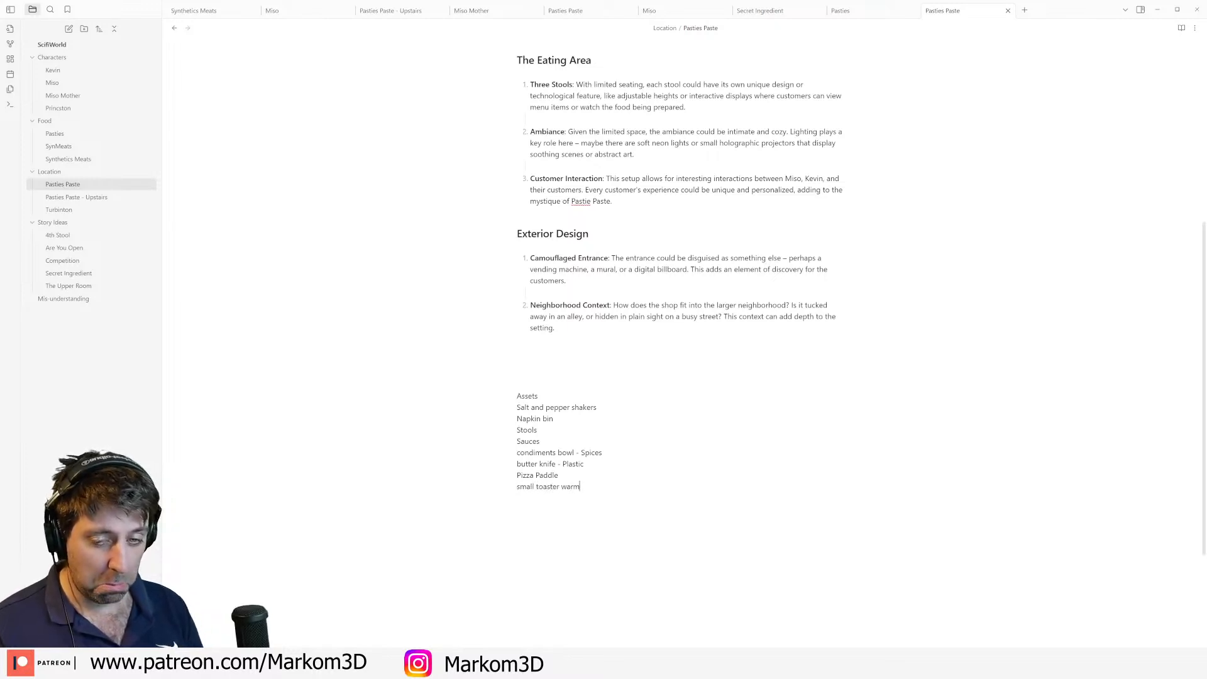
key(Return)
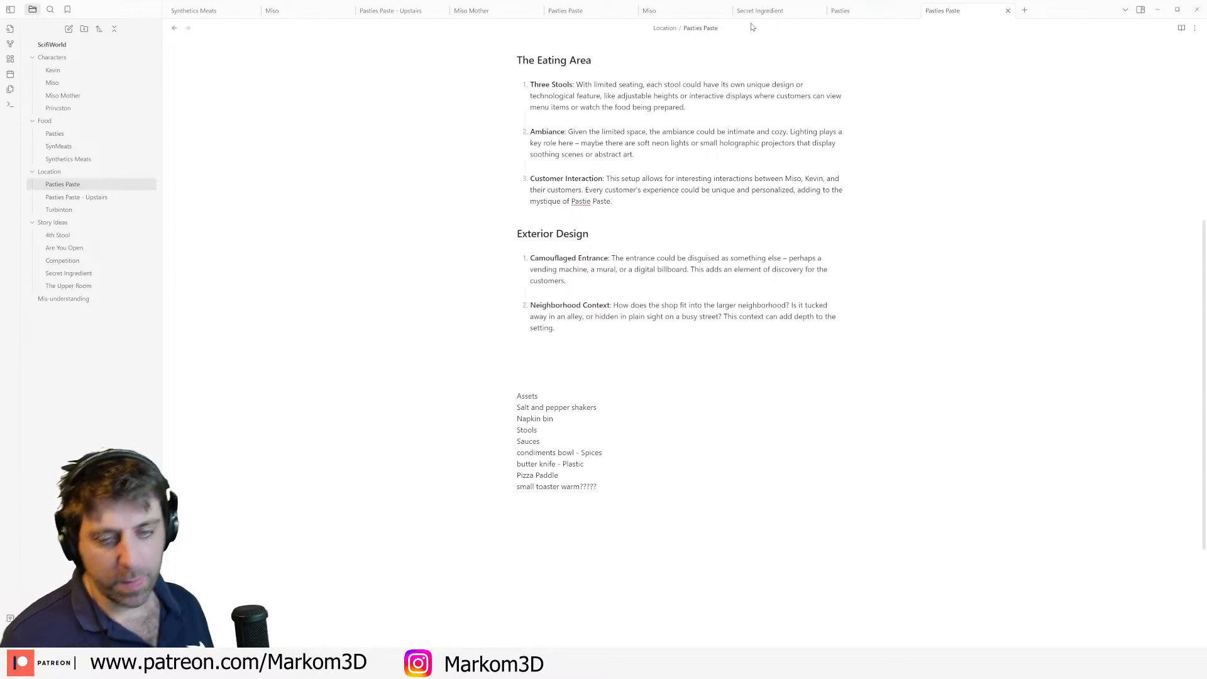
click(1161, 9)
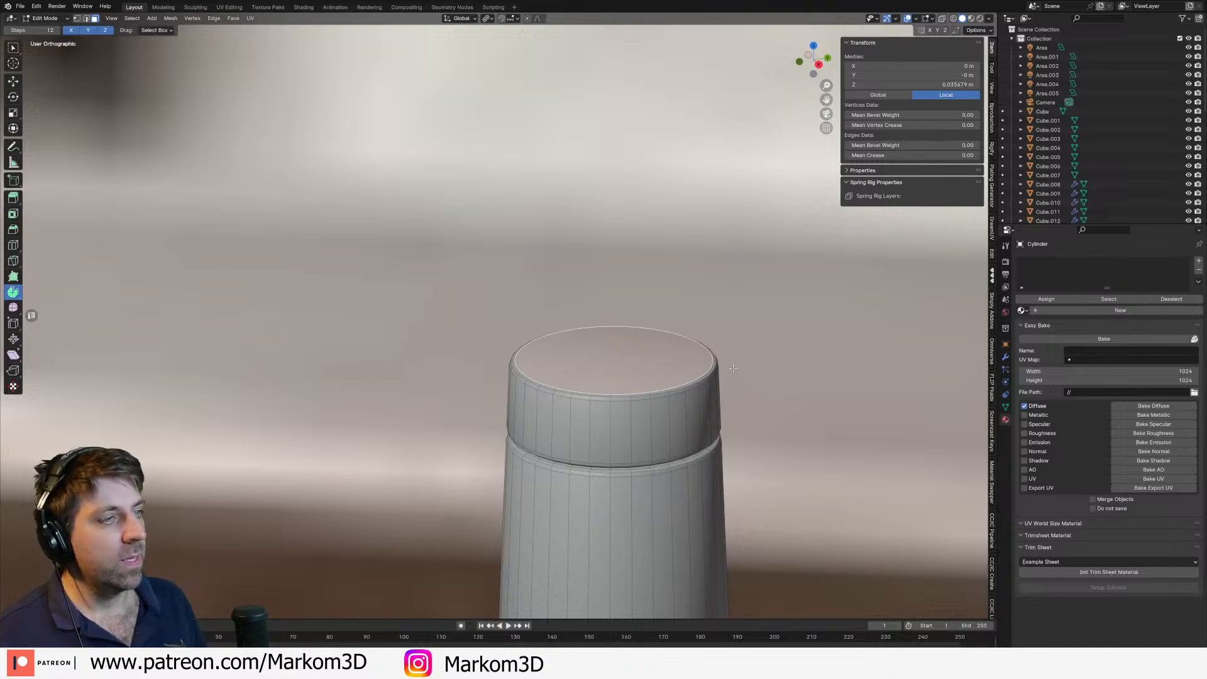
scroll(688, 327, down, 3)
middle_drag(687, 327, 675, 352)
scroll(675, 352, up, 3)
shift+middle_drag(629, 385, 576, 431)
scroll(664, 447, up, 3)
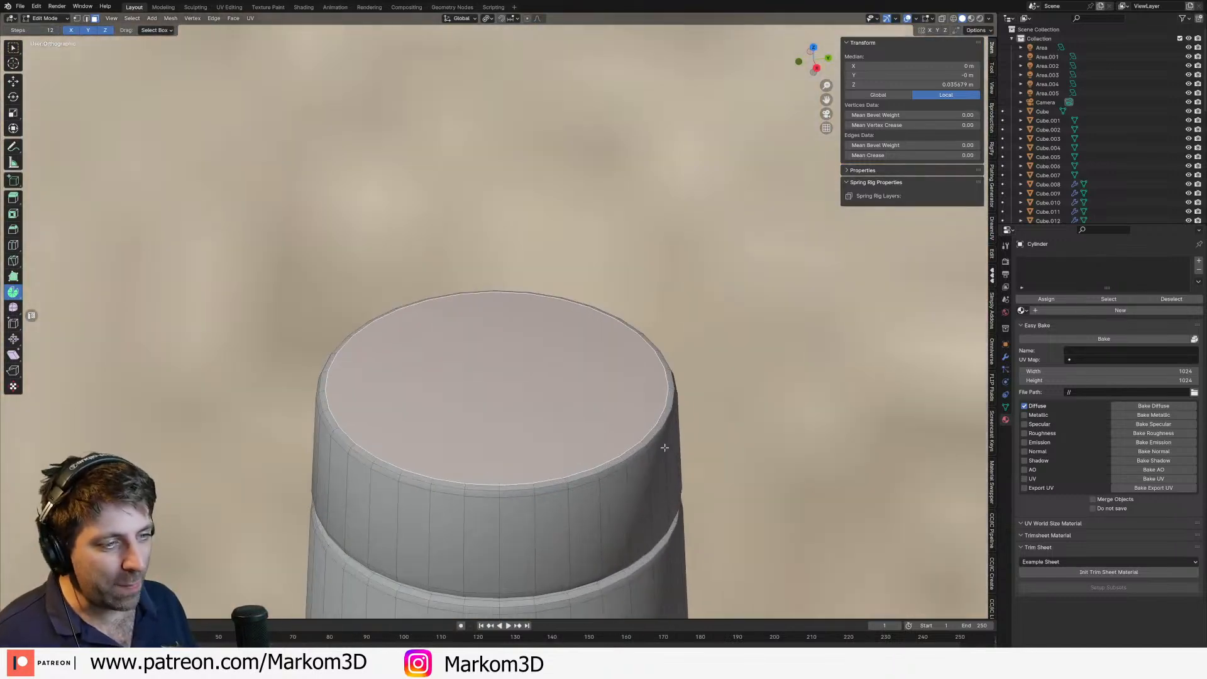
key(i)
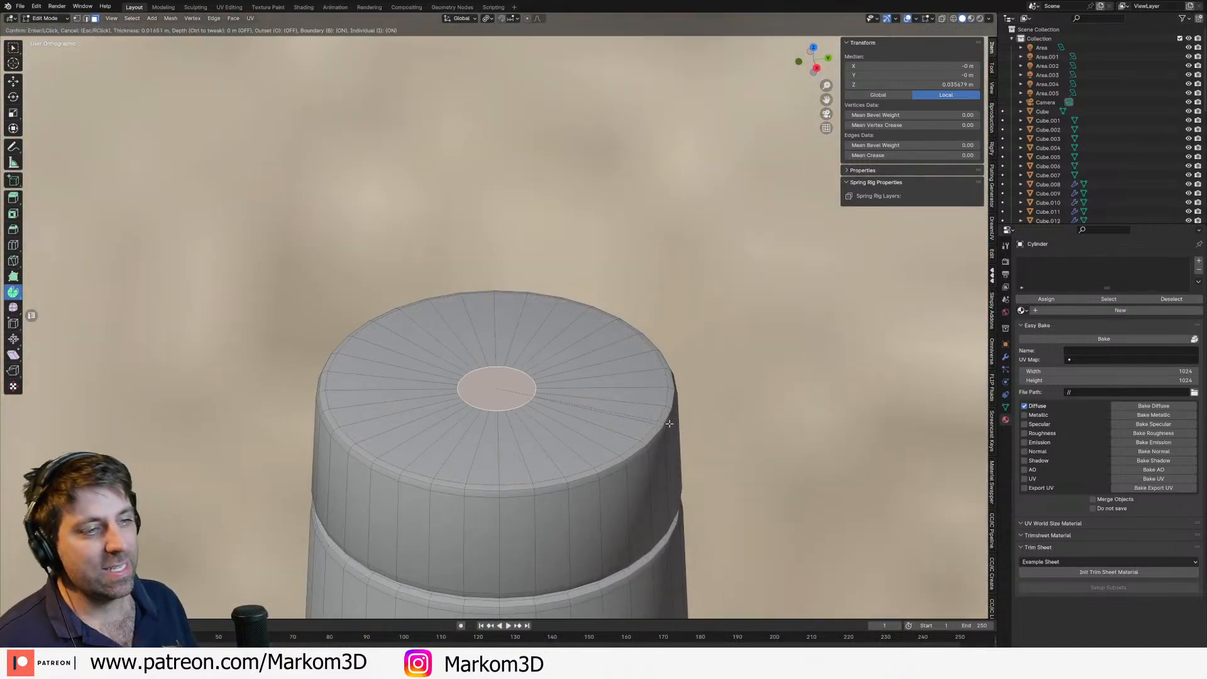
click(630, 430)
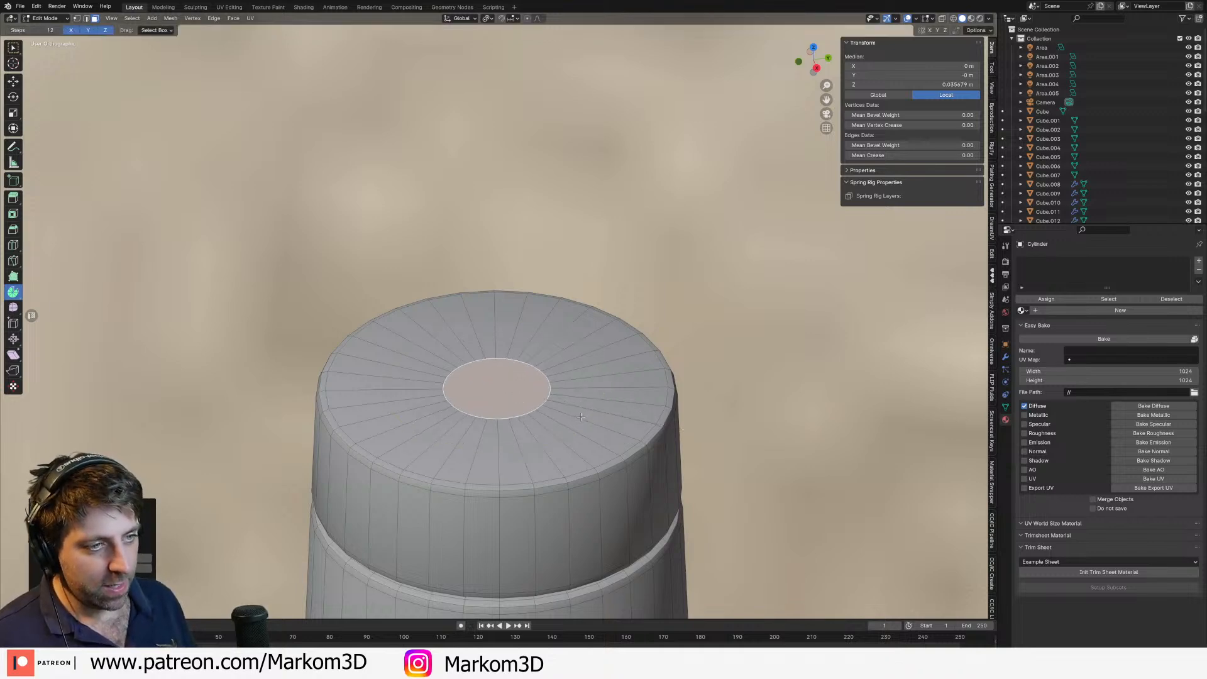
key(ctrl+z)
Step: Inset the cap's top face down to a tiny centre face and add evenly spaced concentric loop cuts around it
key(i)
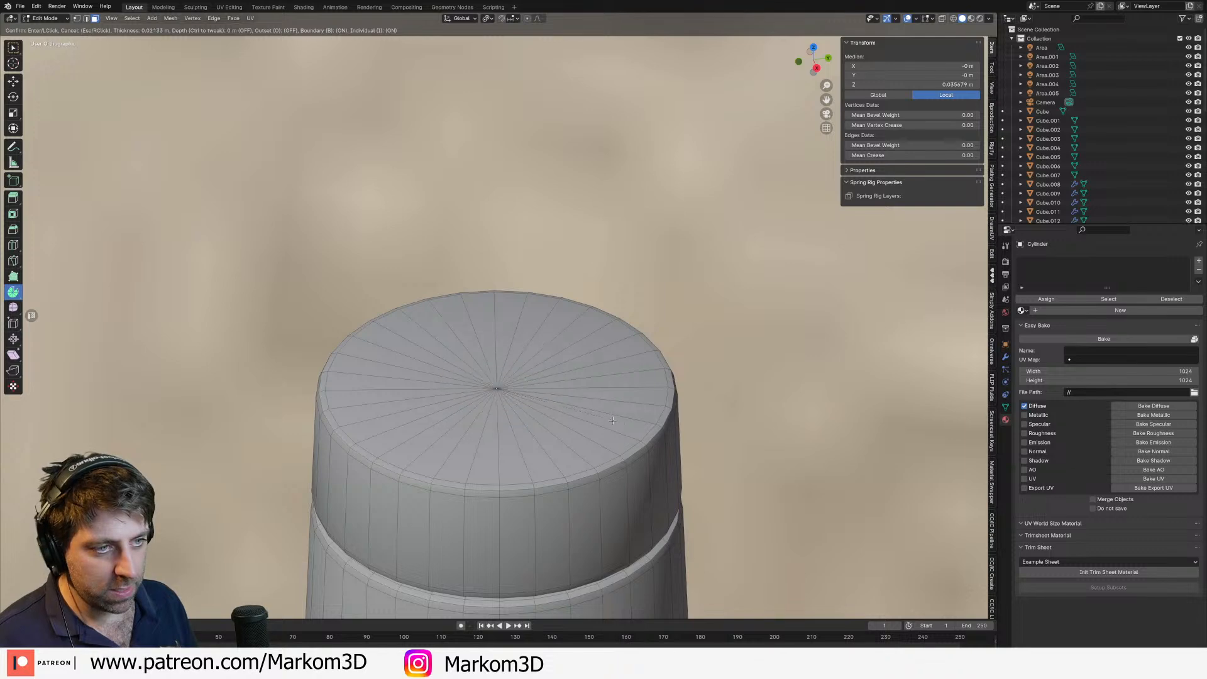
click(620, 423)
key(ctrl+r)
scroll(559, 406, up, 7)
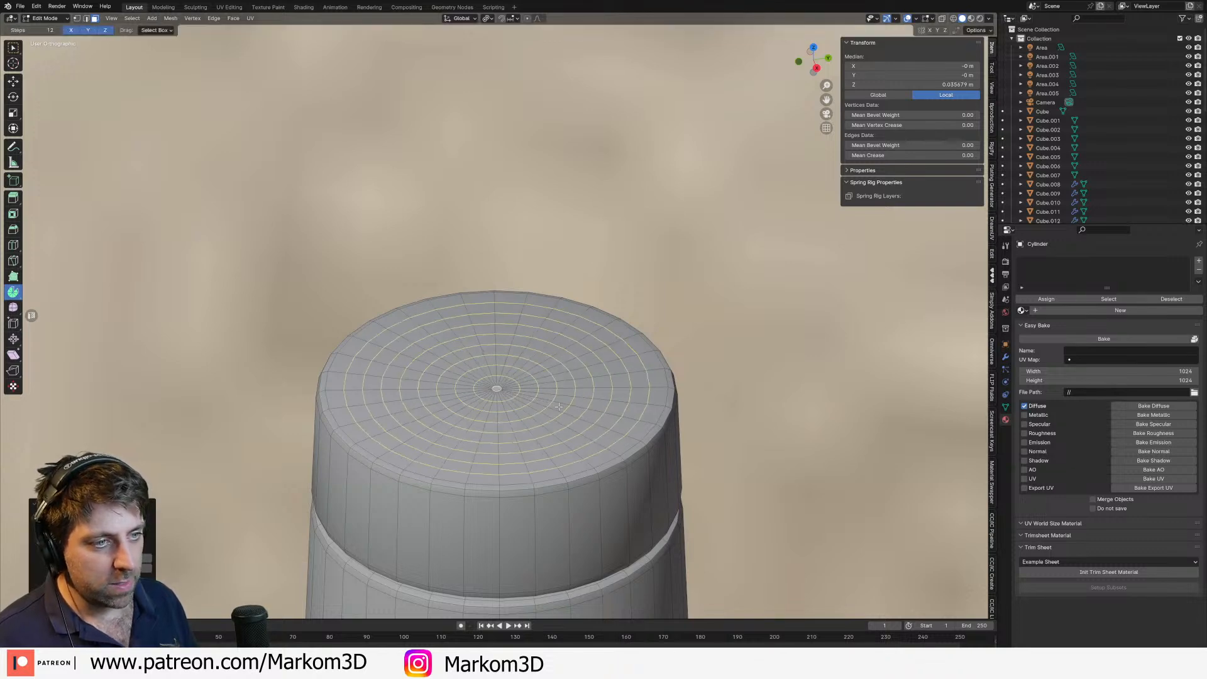
click(559, 407)
right_click(559, 407)
Step: Duplicate the tiny centre face above the cap, enlarge it about twofold and extrude it down into a peg about 4 mm tall
key(3)
click(496, 386)
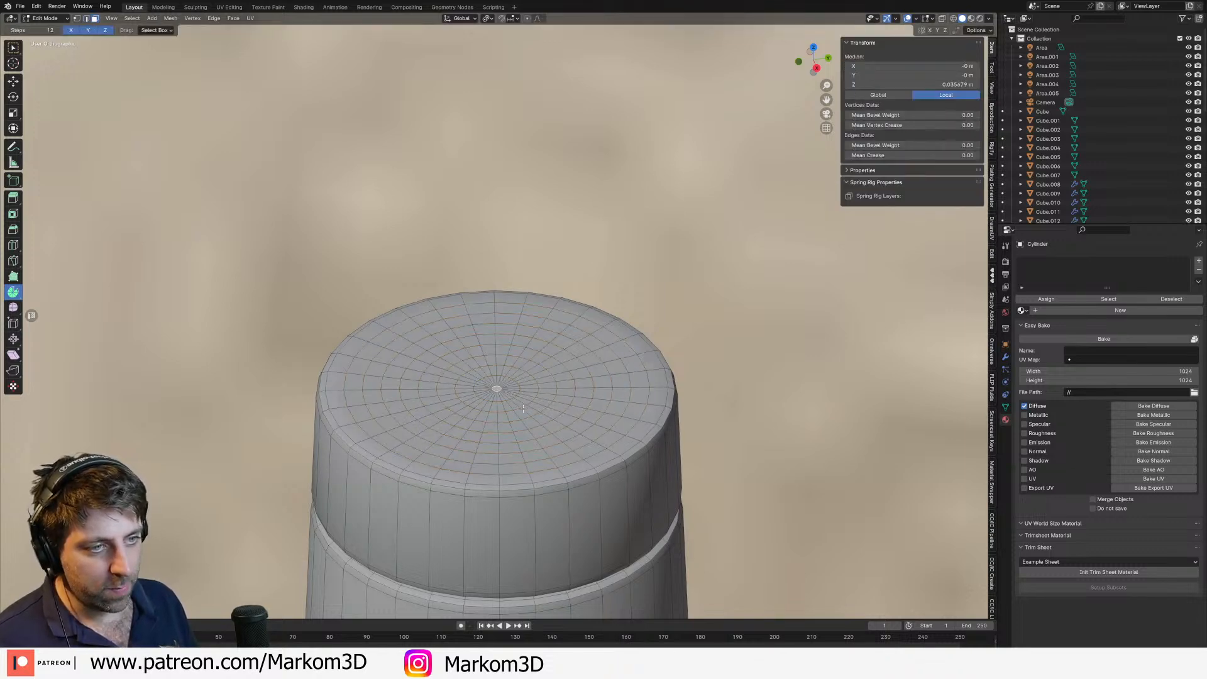
key(g)
key(z)
click(523, 394)
key(s)
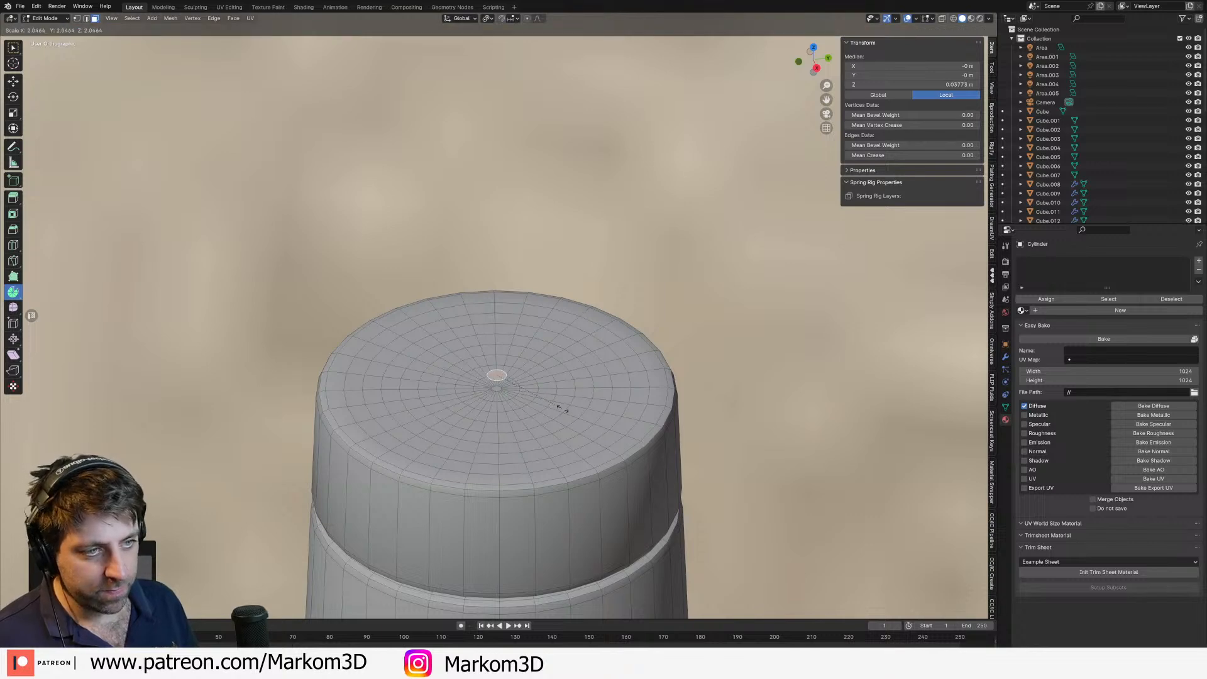
click(562, 409)
key(e)
click(560, 435)
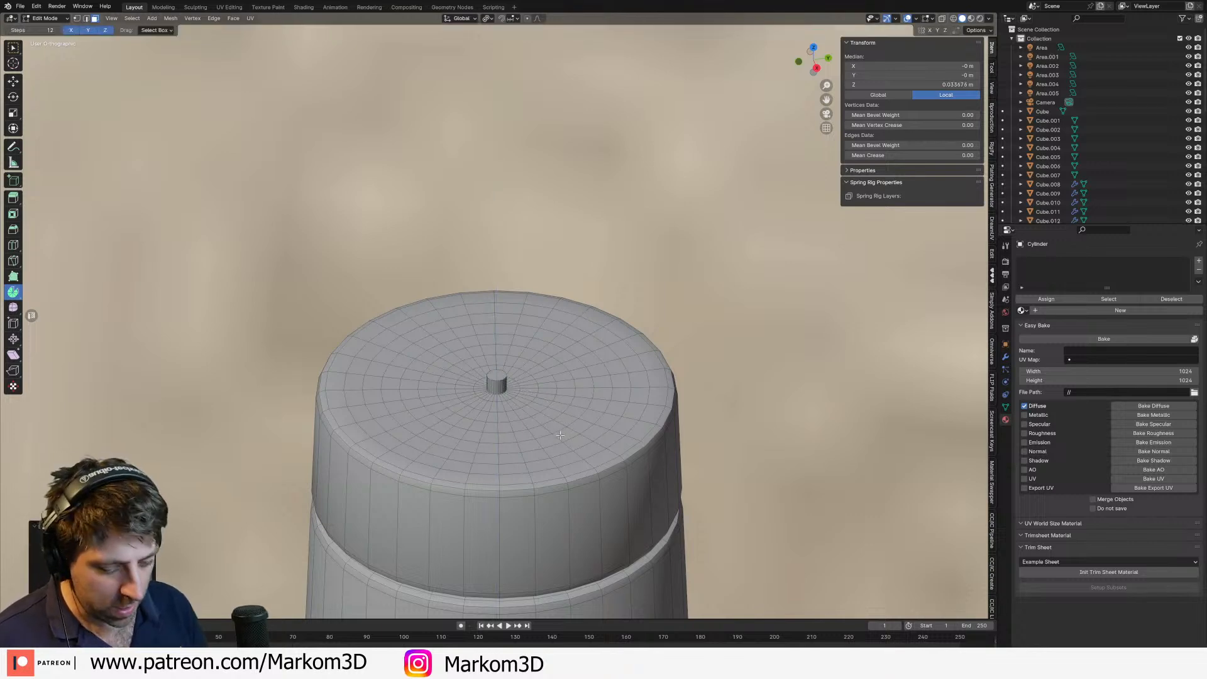
Step: Separate the linked geometry of the peg into its own object and select that object
key(ctrl+l)
key(p)
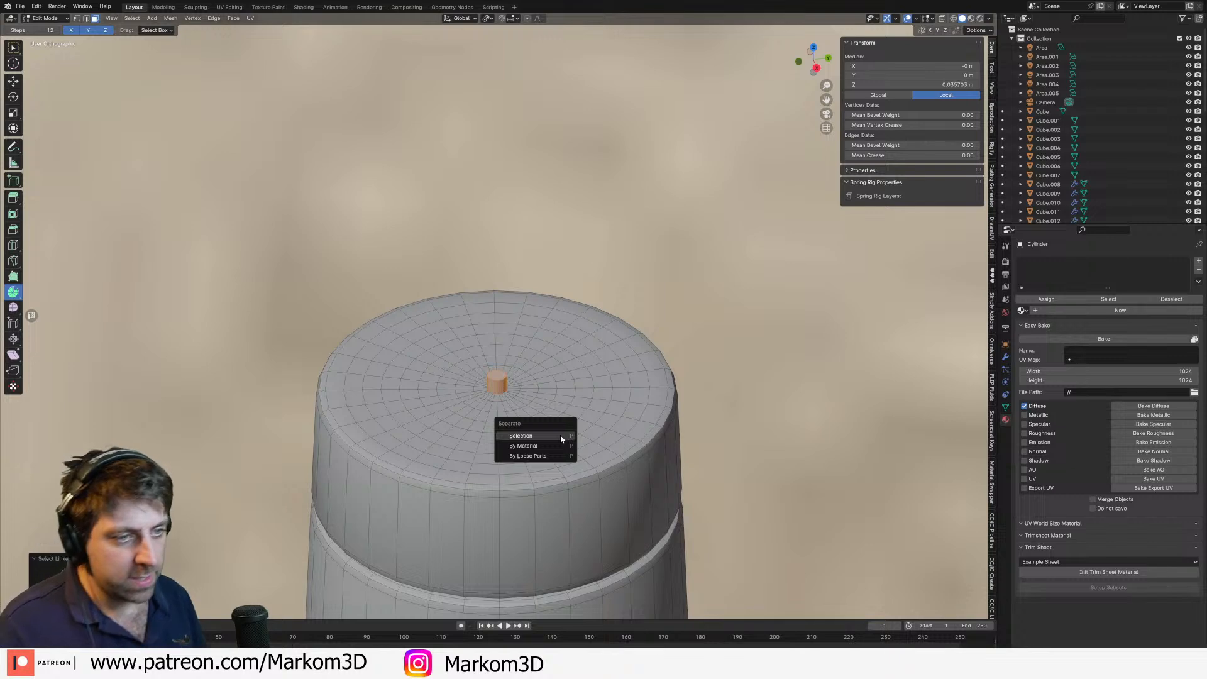
click(562, 435)
key(Tab)
click(501, 388)
Step: From the top view, duplicate the peg and place the copy about 5 mm off centre in both X and Y
key(KP_7)
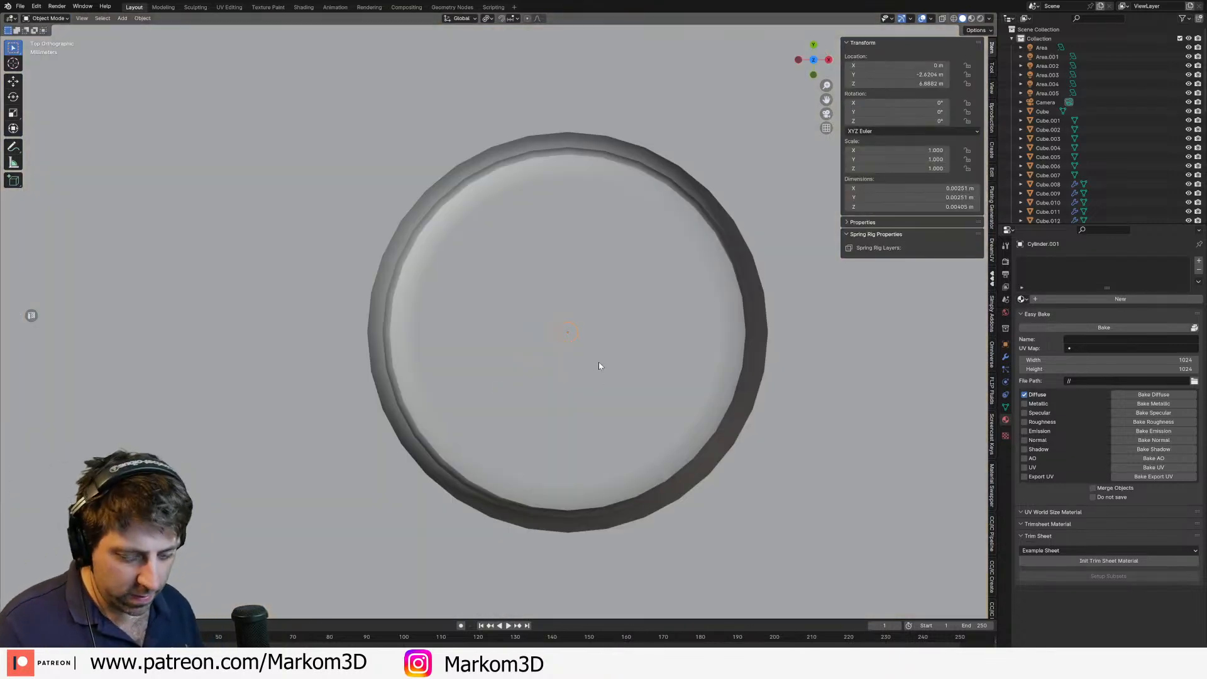
key(shift+d)
click(639, 322)
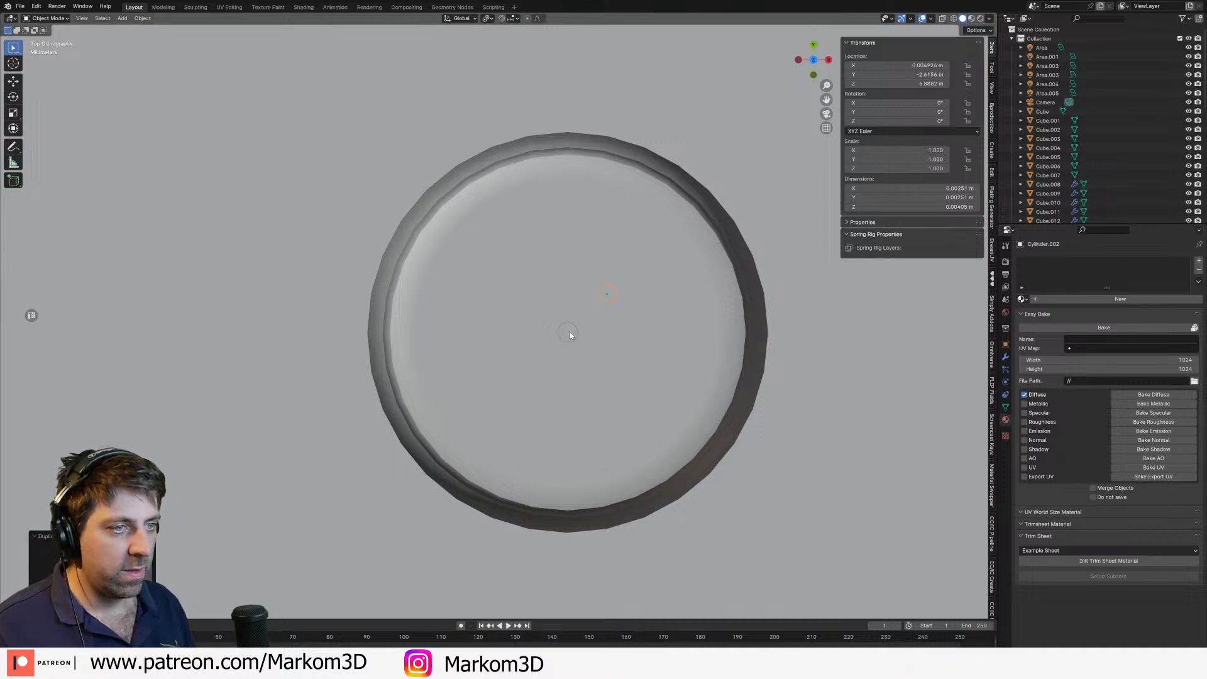
click(569, 330)
key(g)
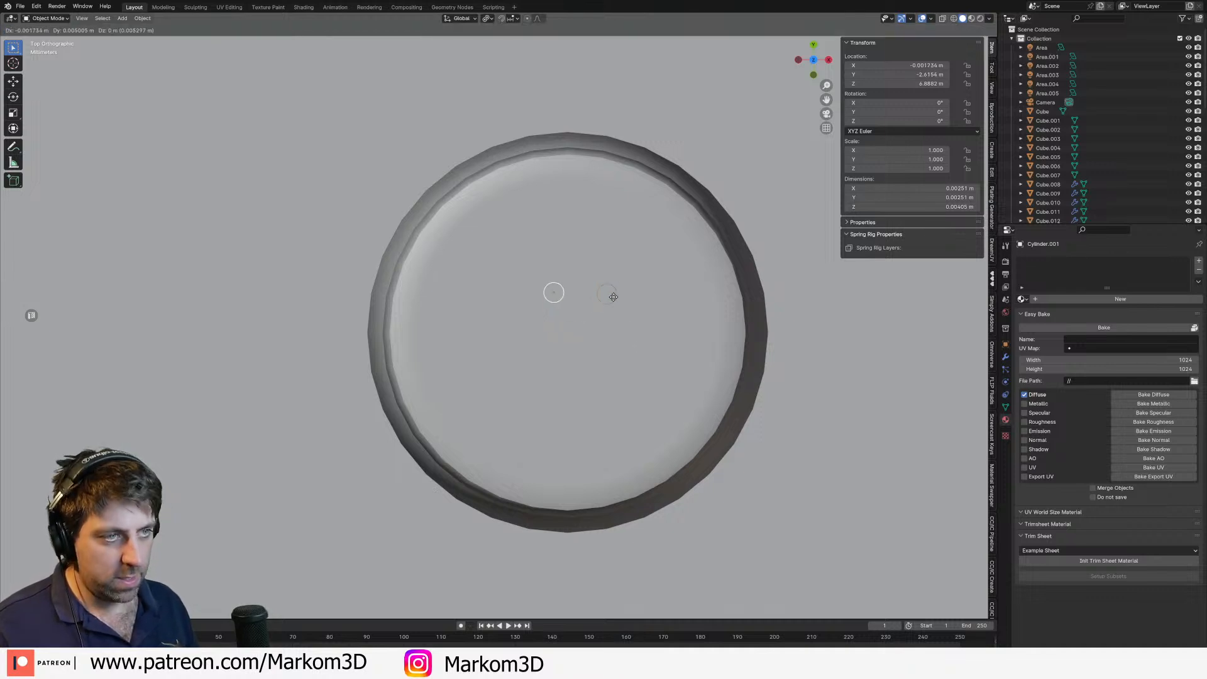
right_click(625, 311)
Step: In wireframe, snap the 3D cursor to the shaker's centre and delete the peg standing there
key(shift+z)
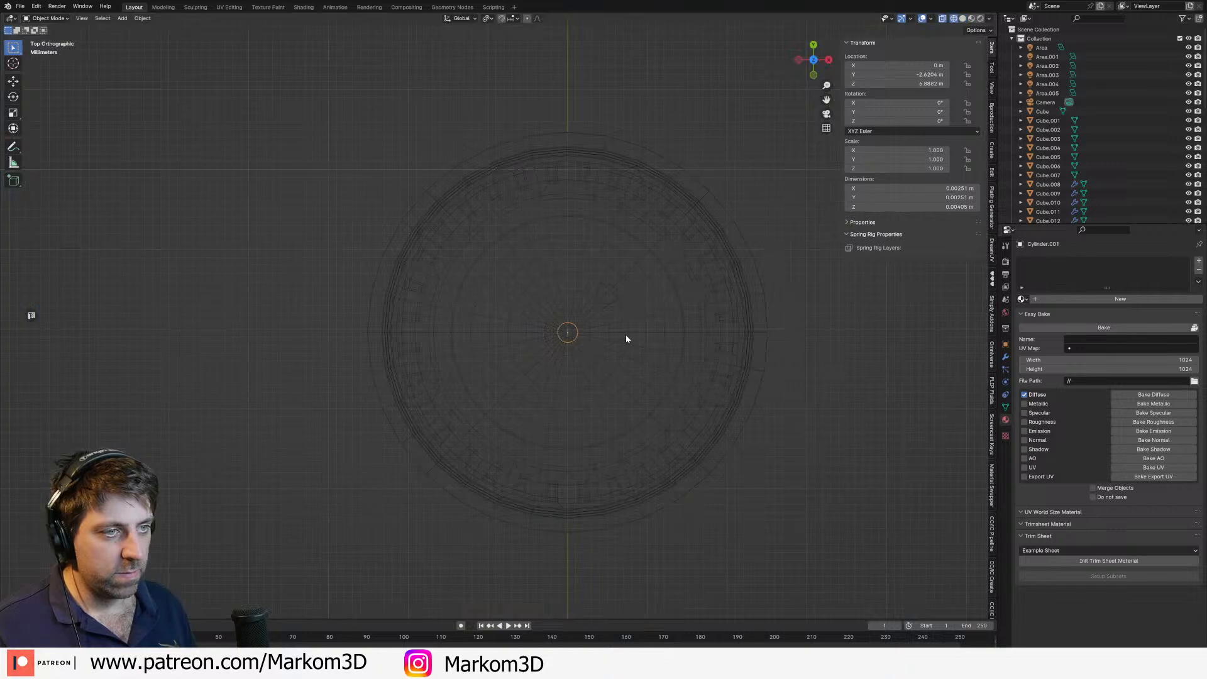
click(625, 334)
key(shift+s)
click(640, 376)
scroll(563, 343, up, 2)
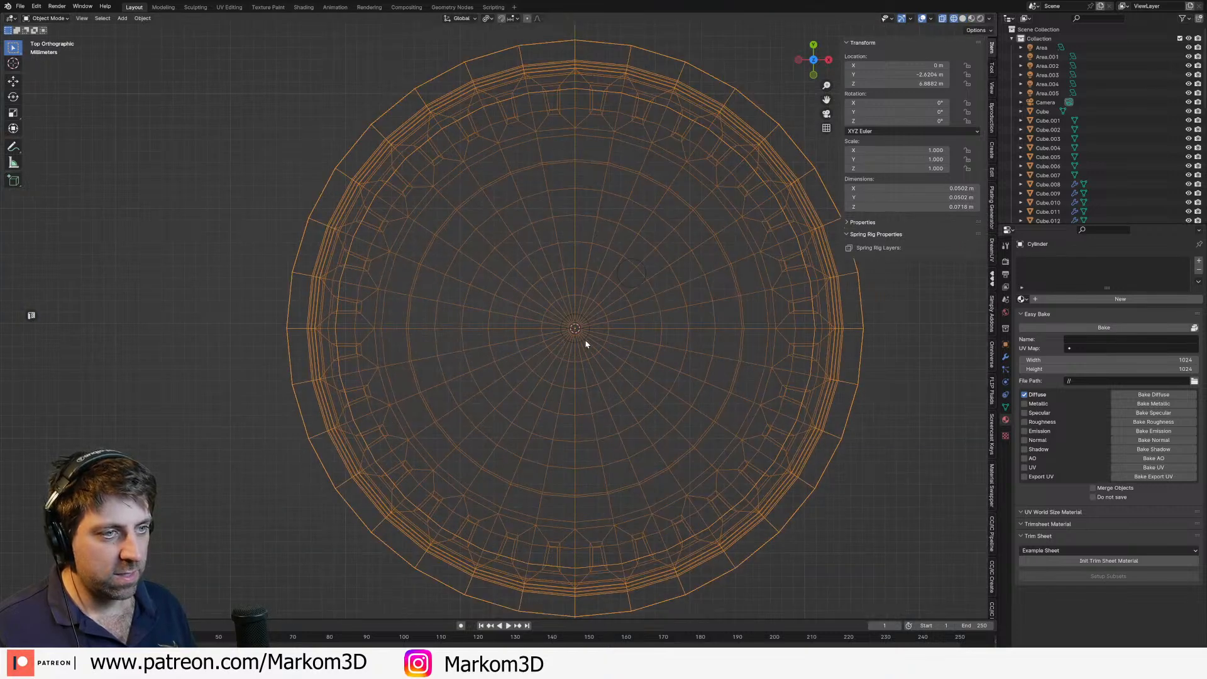
click(590, 341)
key(shift+d)
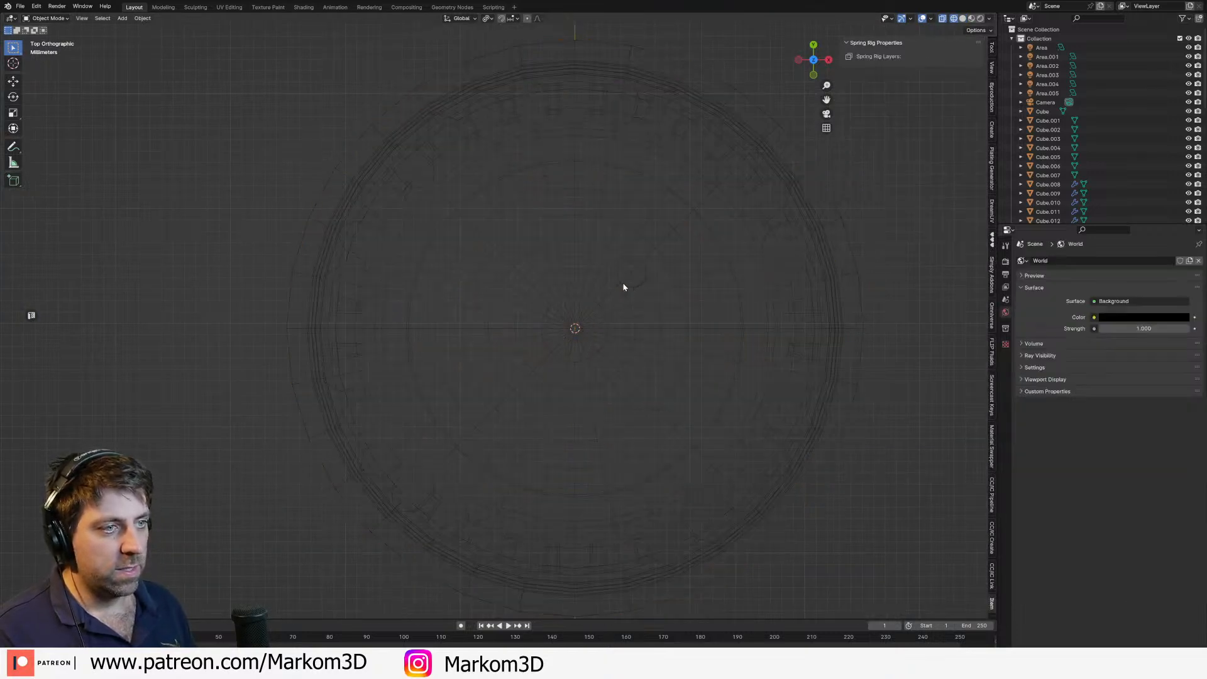
Step: Set the transform pivot to the 3D cursor and scale the off-centre peg by about 1.1
click(643, 276)
click(495, 17)
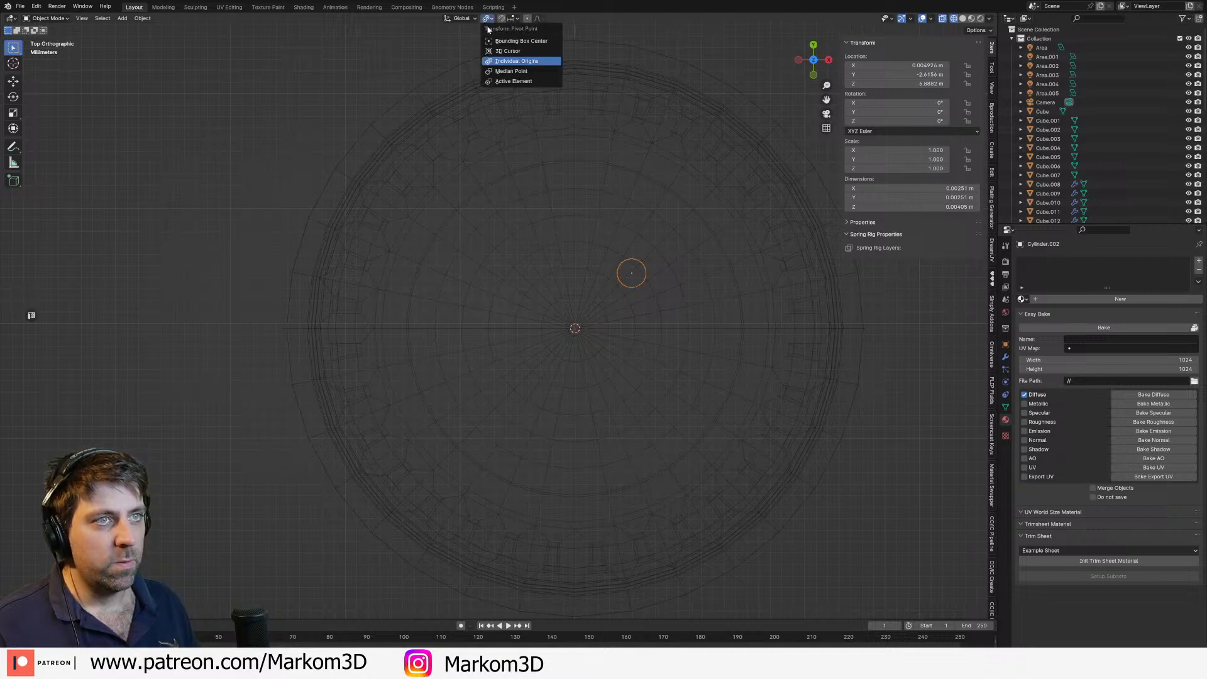
click(507, 52)
key(s)
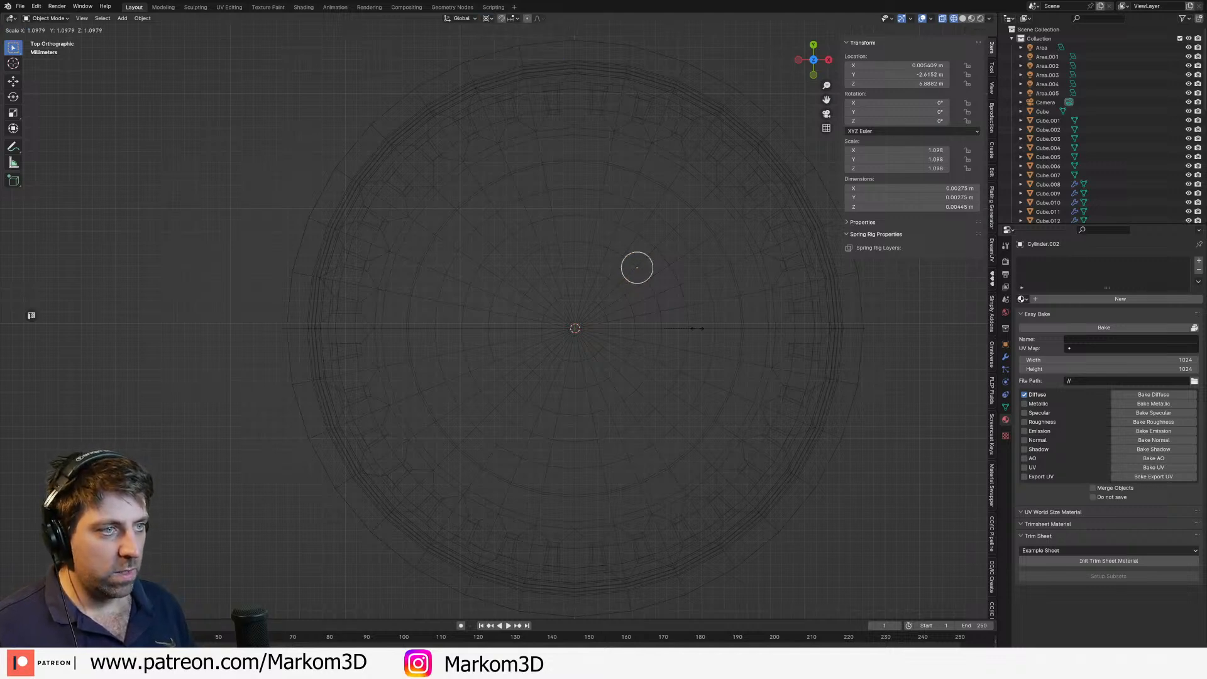
click(700, 333)
Step: Rotate the peg 60° about the 3D cursor and add five copies, each rotated a further 60°, to form a ring of six
key(r)
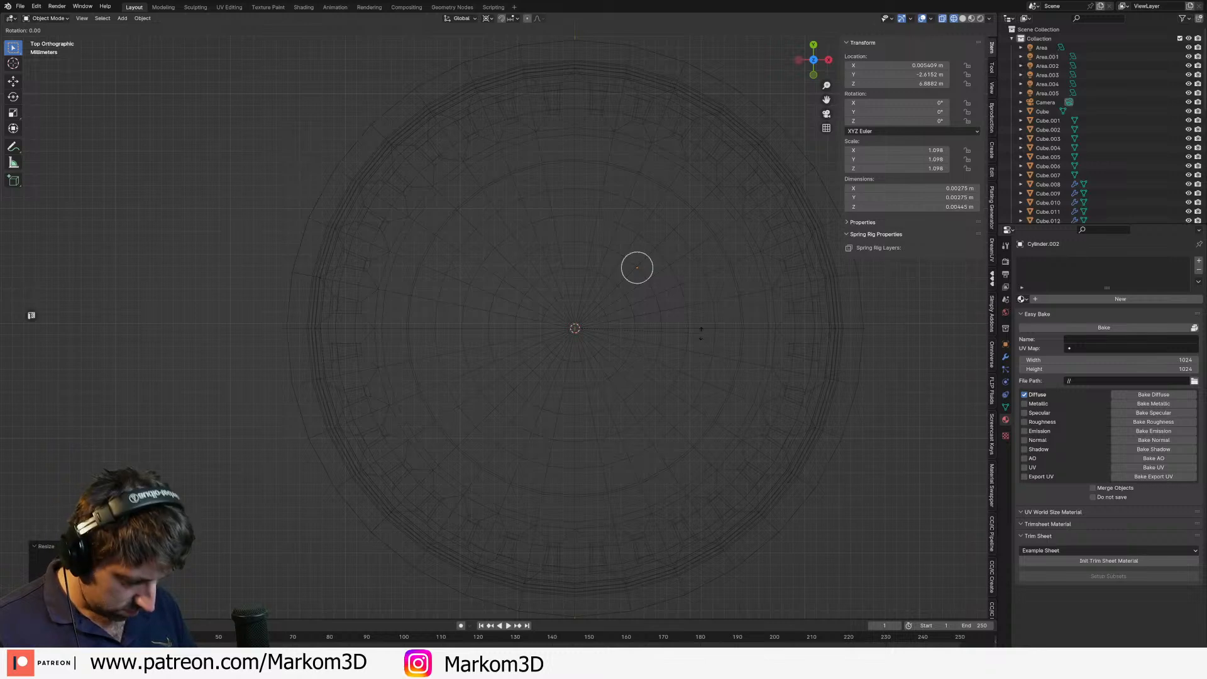
text(60)
key(Return)
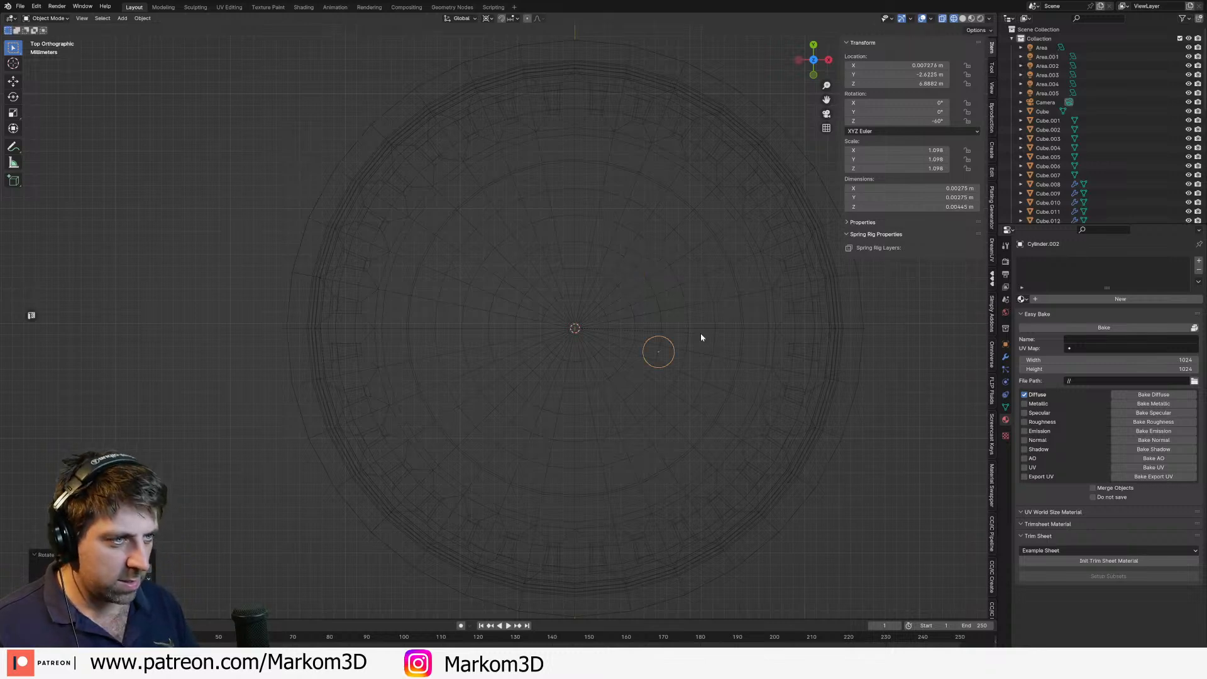
key(shift+d)
right_click(686, 324)
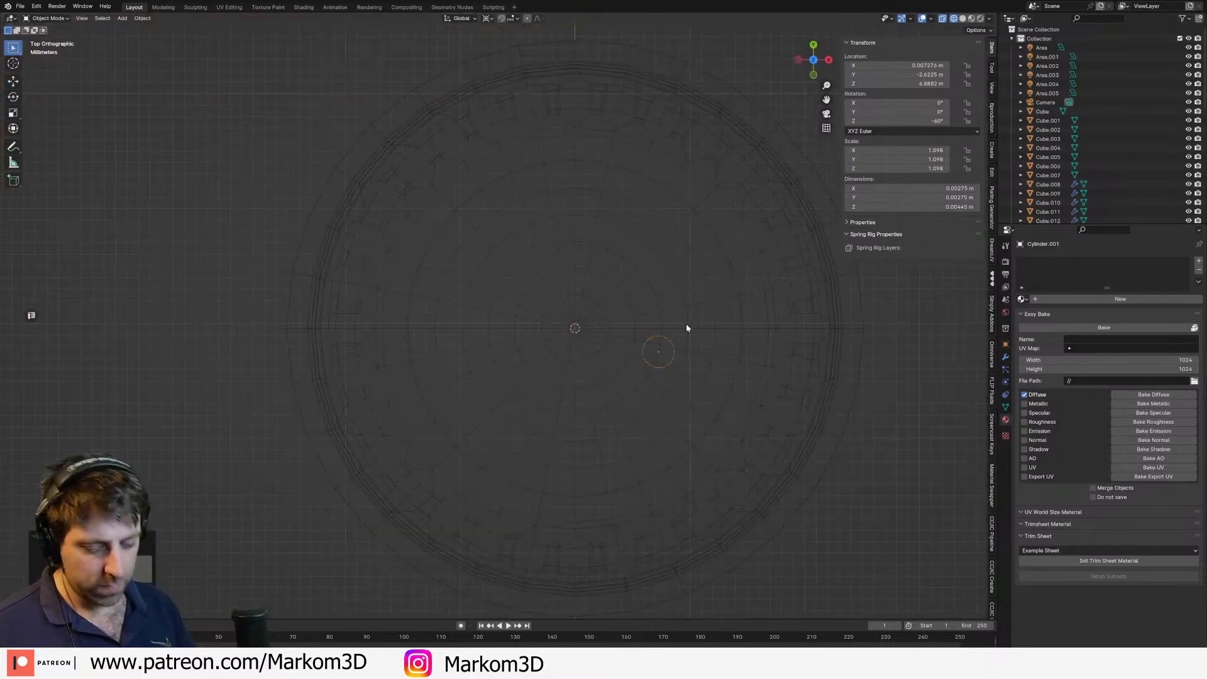
text(r60)
key(Return)
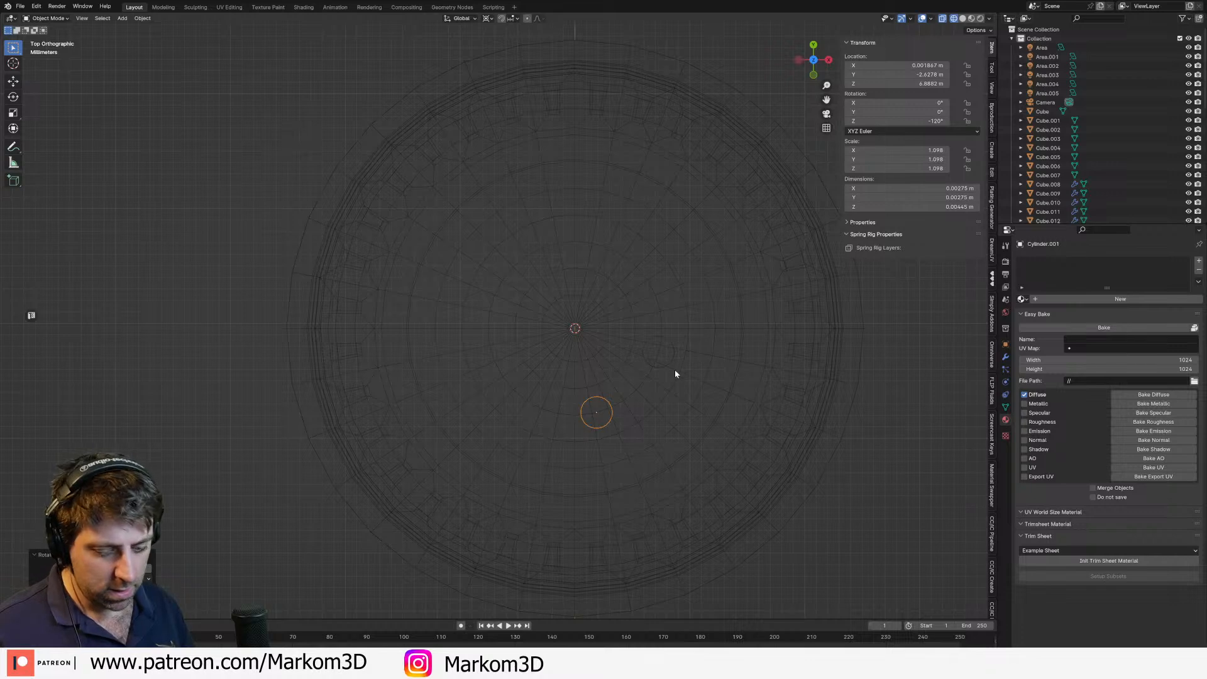
key(shift+d)
right_click(687, 348)
text(r60)
key(Return)
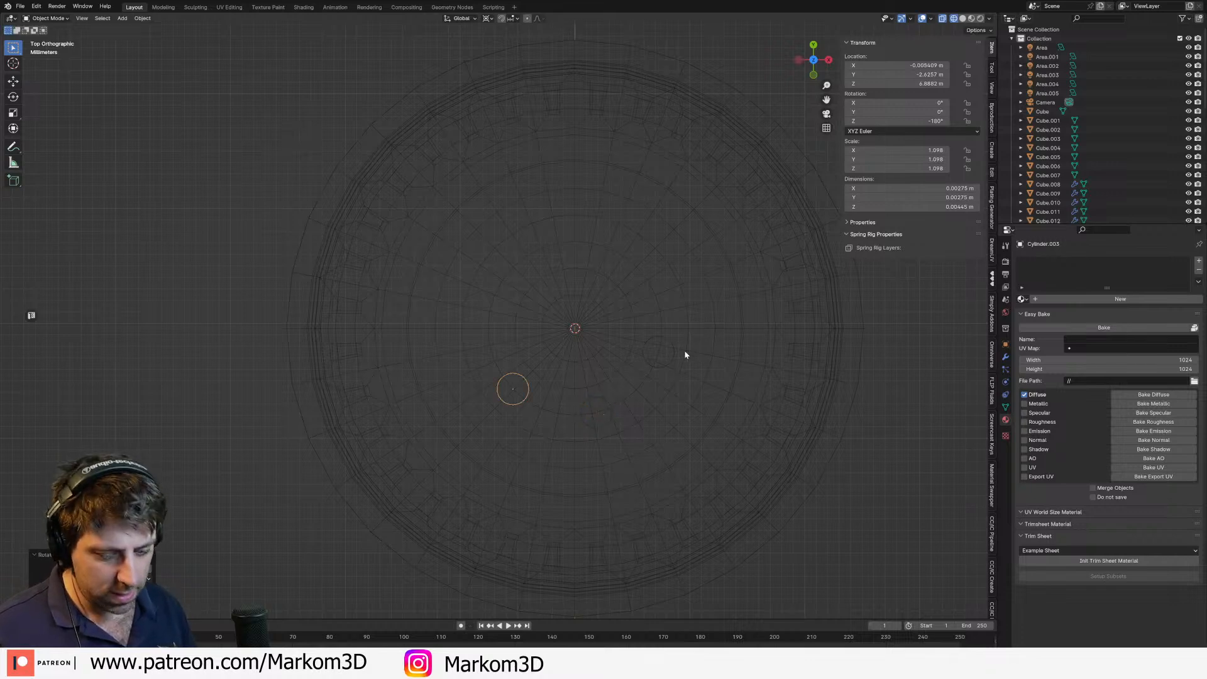
key(shift+d)
right_click(674, 343)
text(r60)
key(Return)
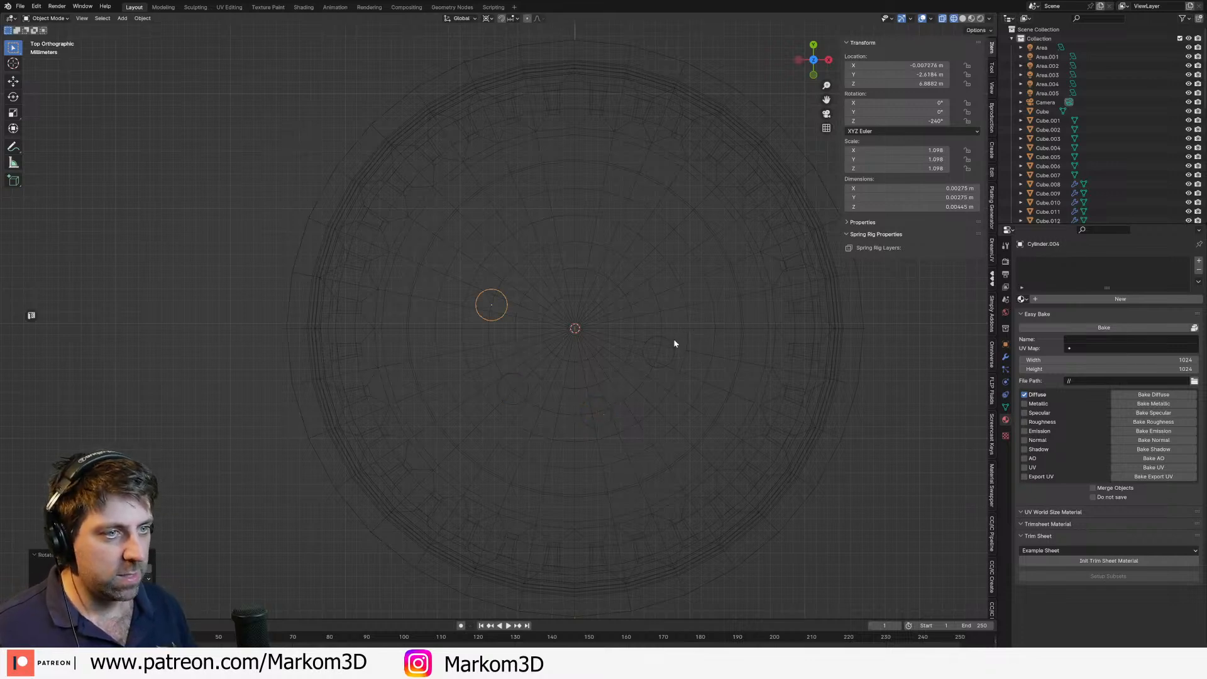
key(shift+d)
right_click(692, 329)
text(r60)
key(Return)
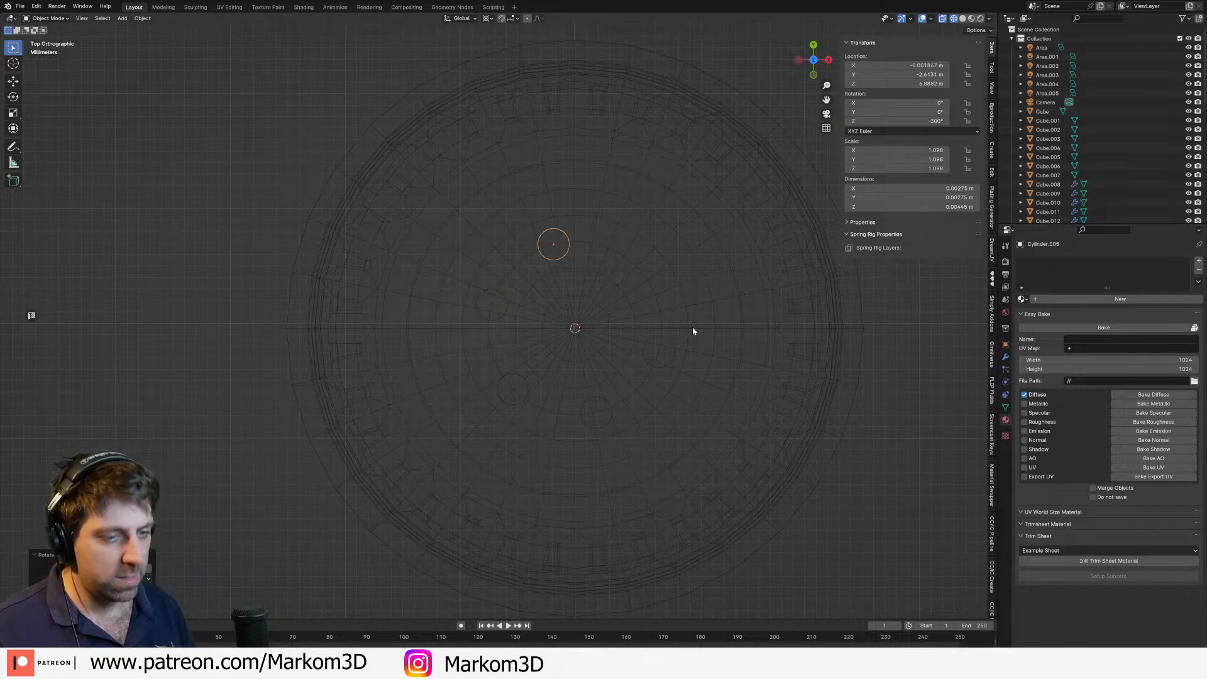
key(shift+d)
right_click(693, 328)
text(r60)
key(Return)
Step: Select all six pegs of the ring and lower them about 4.5 mm along Z into the shaker's cap
middle_drag(690, 310, 585, 307)
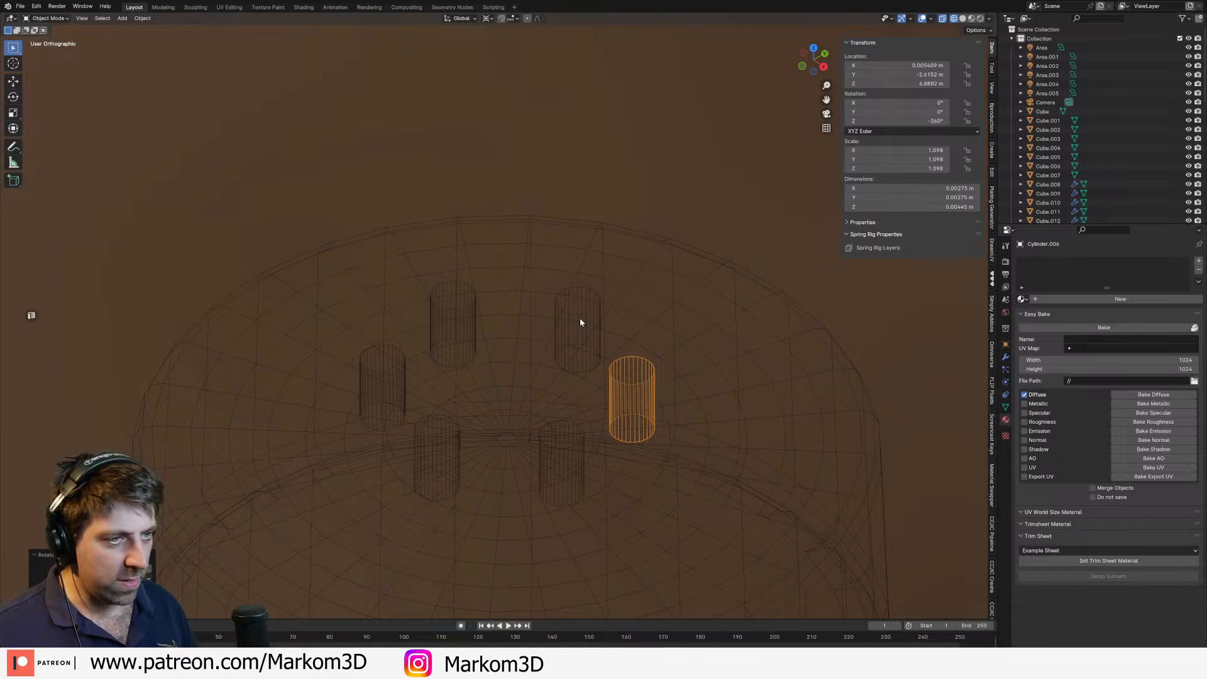
shift+click(579, 318)
key(z)
shift+click(623, 383)
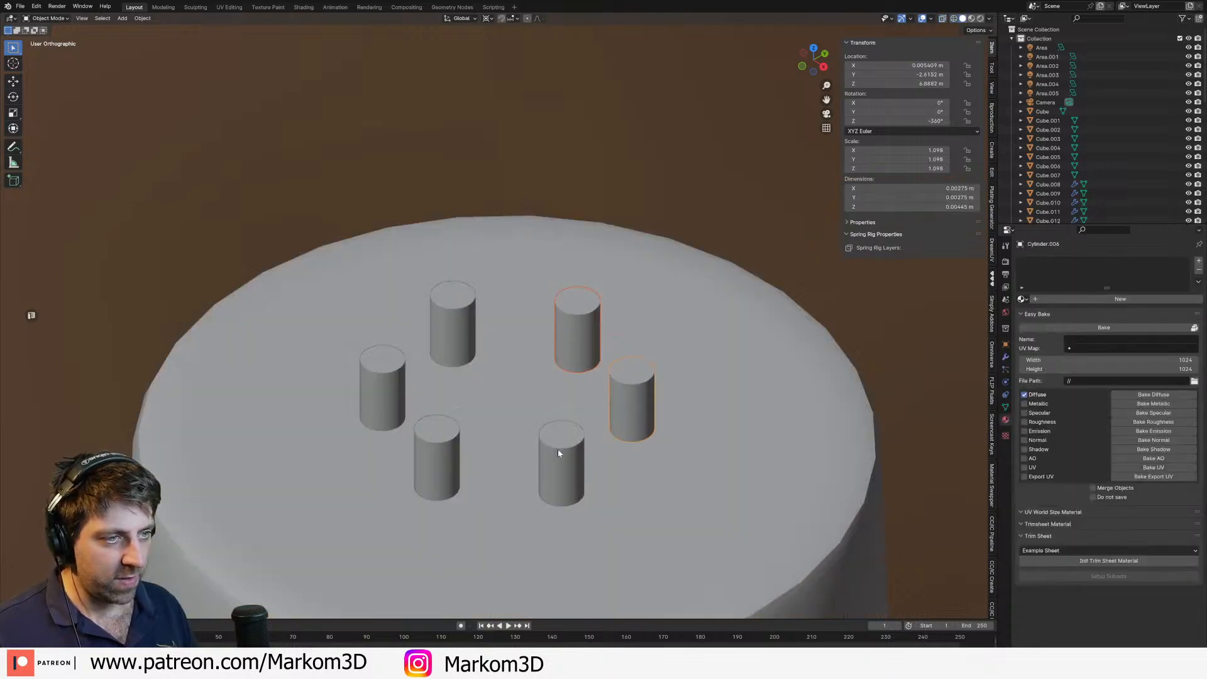
shift+click(559, 451)
shift+click(443, 462)
shift+click(386, 402)
shift+click(453, 330)
key(g)
key(z)
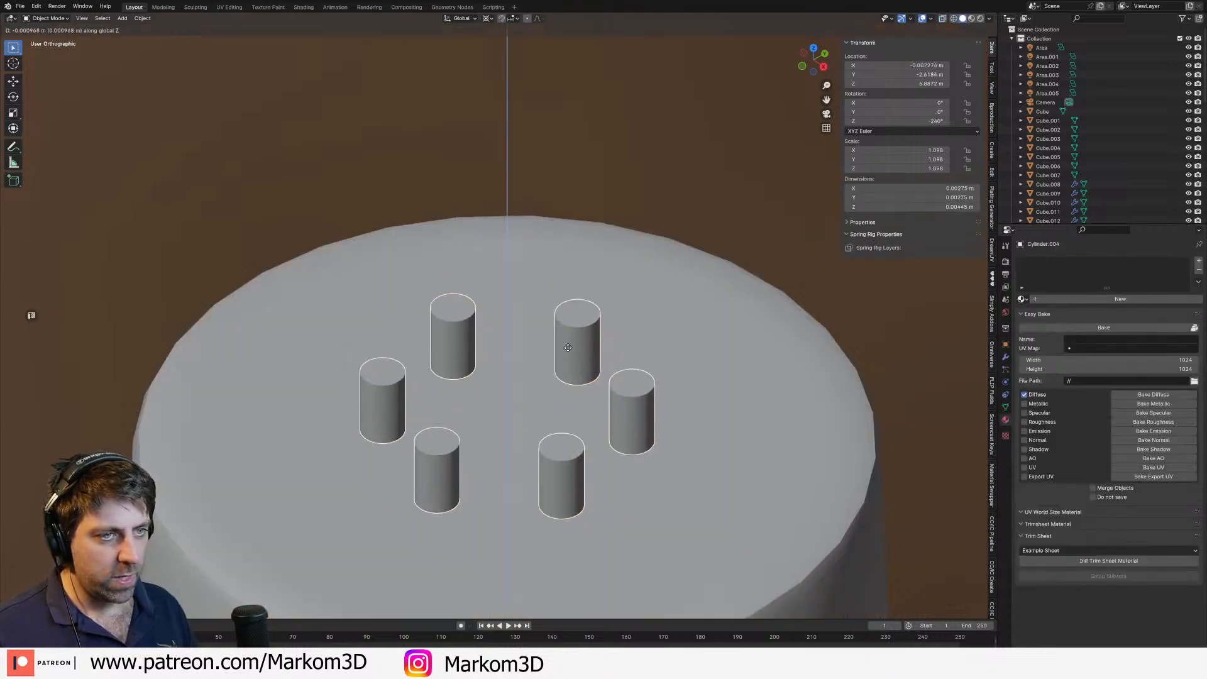
click(565, 396)
shift+middle_drag(629, 410, 643, 376)
Step: Try to subtract the six separate pegs from the shaker with a Bool Tool difference and check its mesh
shift+click(767, 372)
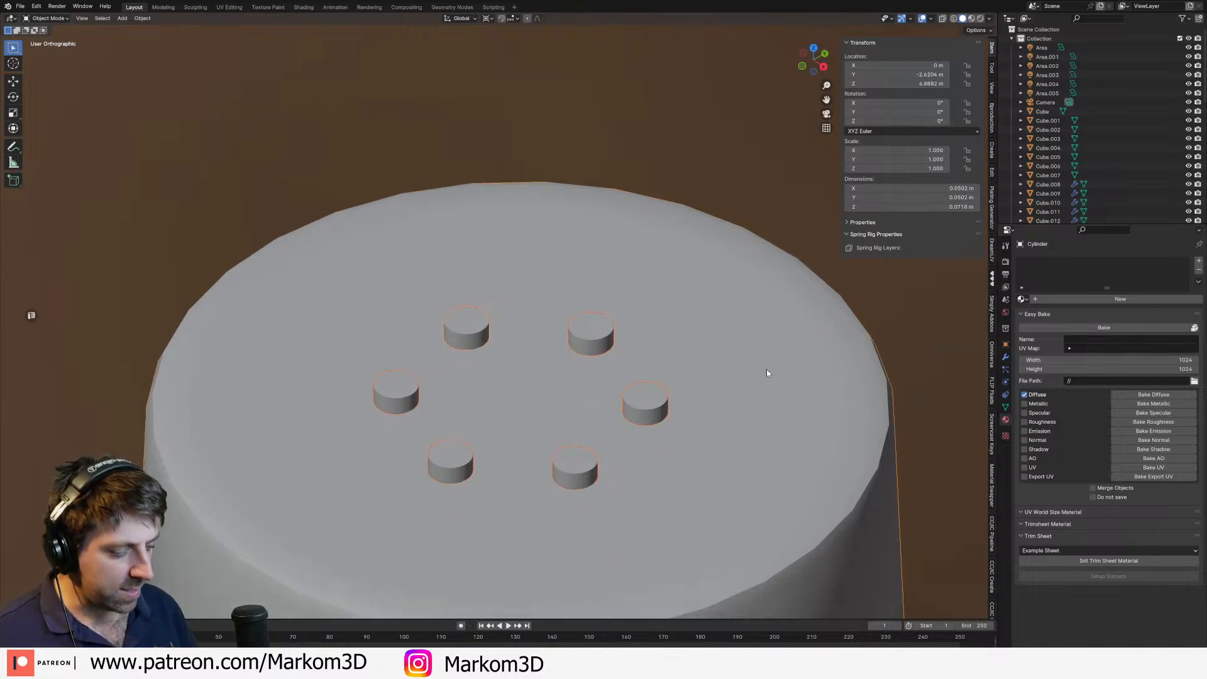
key(ctrl+KP_Subtract)
scroll(715, 420, down, 4)
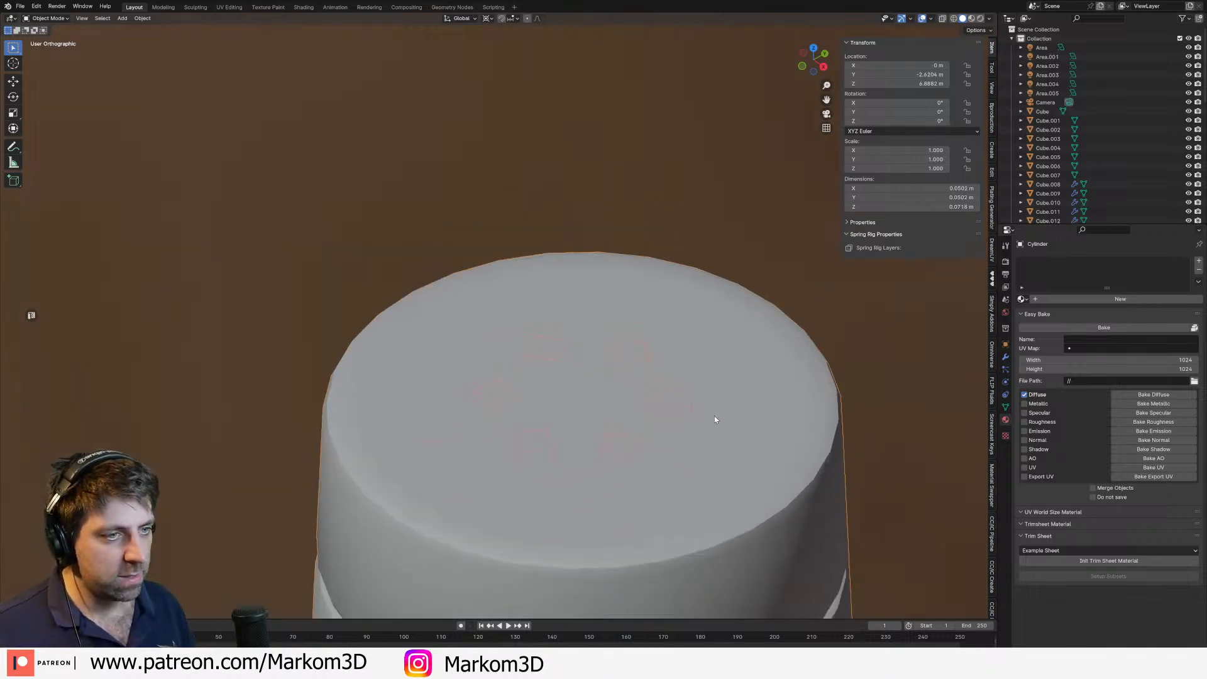
scroll(715, 420, down, 1)
key(Tab)
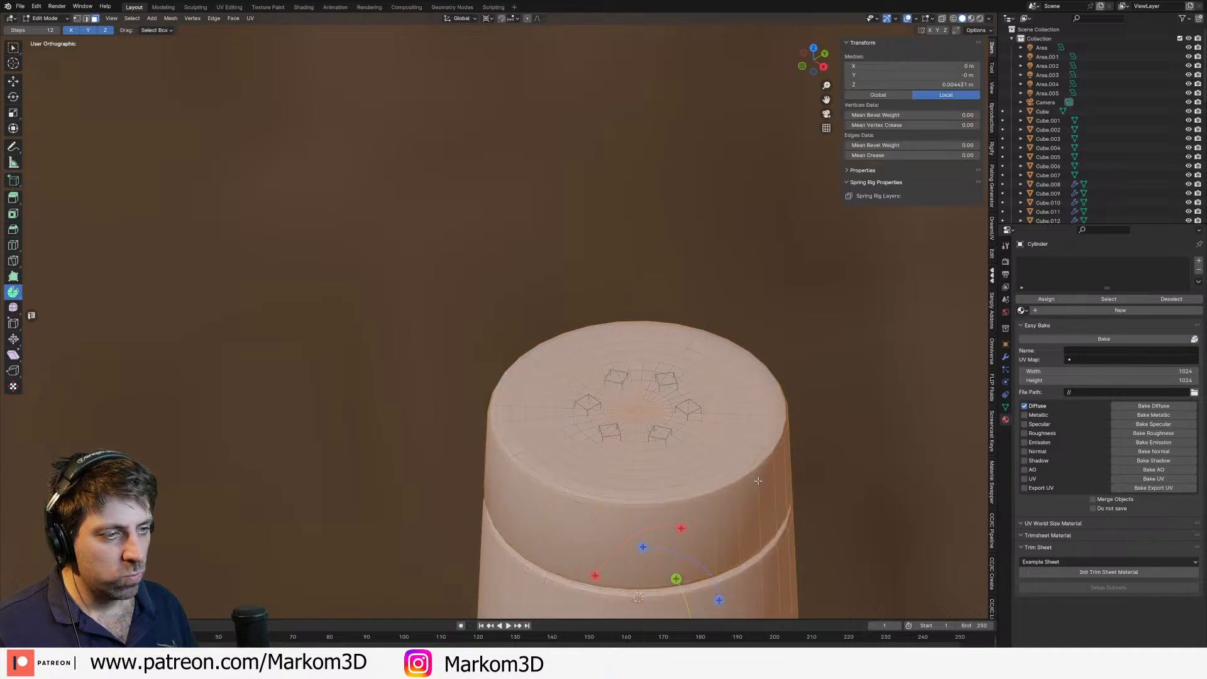
key(Tab)
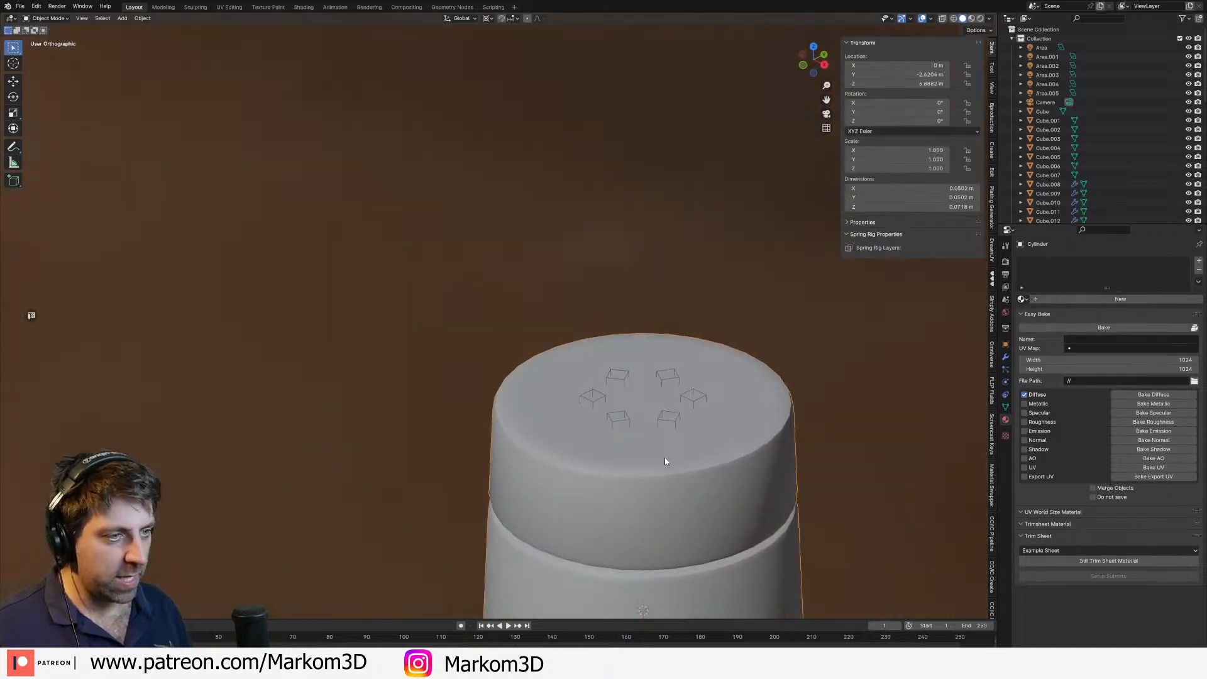
Step: Inspect the pegs in wireframe and remove all six Boolean modifiers from the shaker
scroll(668, 440, up, 2)
key(z)
click(644, 426)
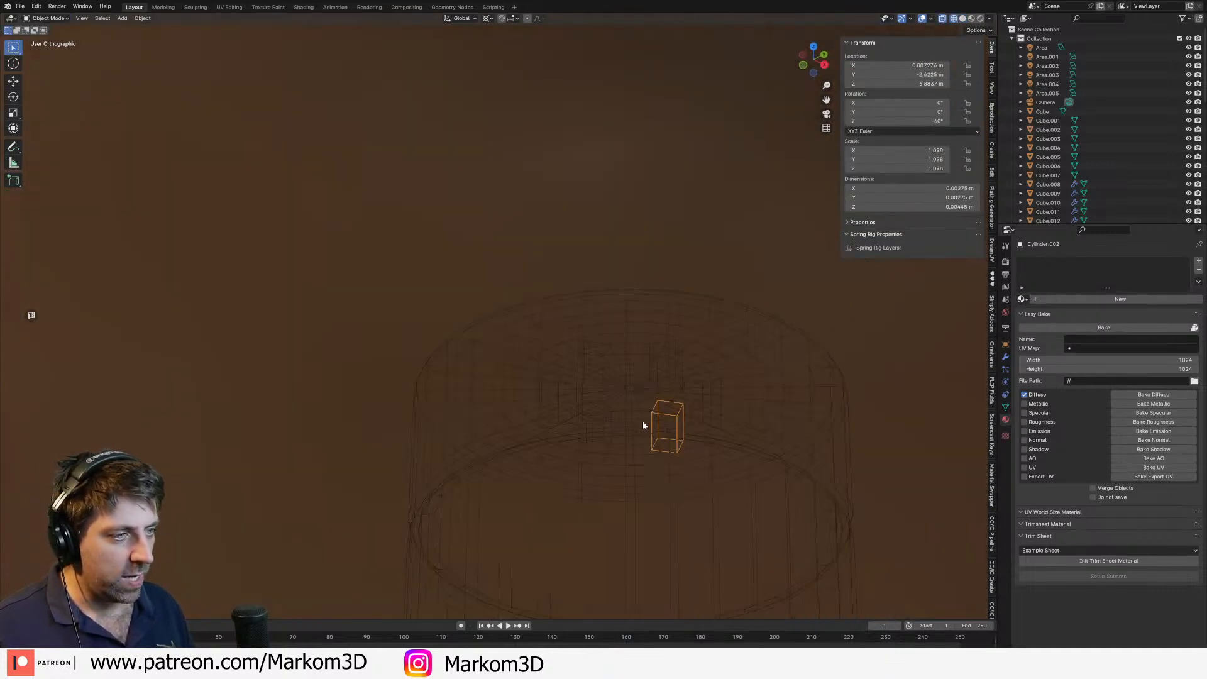
shift+click(610, 432)
click(923, 457)
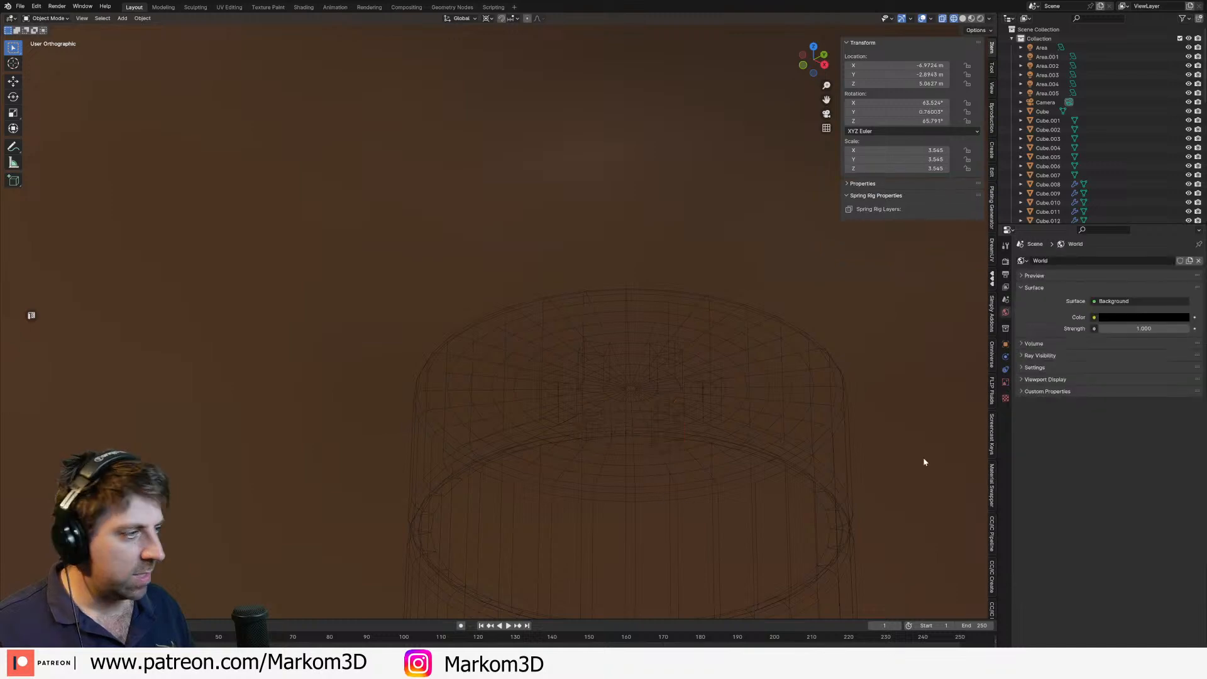
click(762, 443)
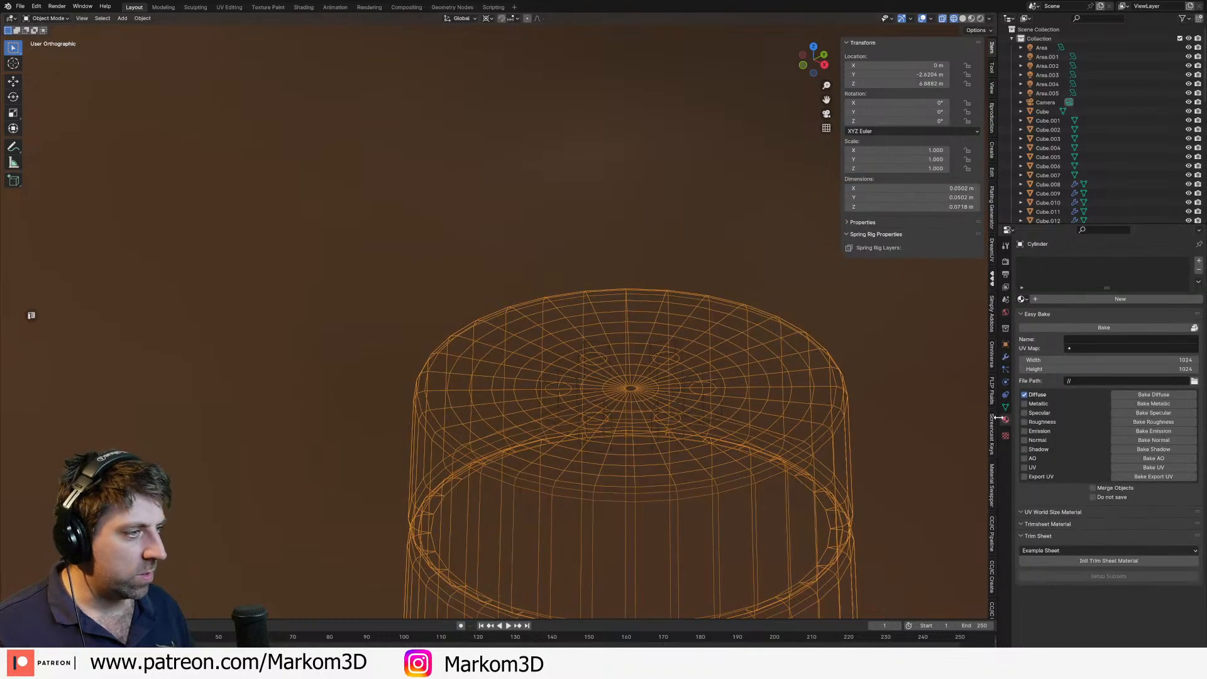
click(1006, 357)
click(1184, 275)
click(1185, 275)
click(1185, 275)
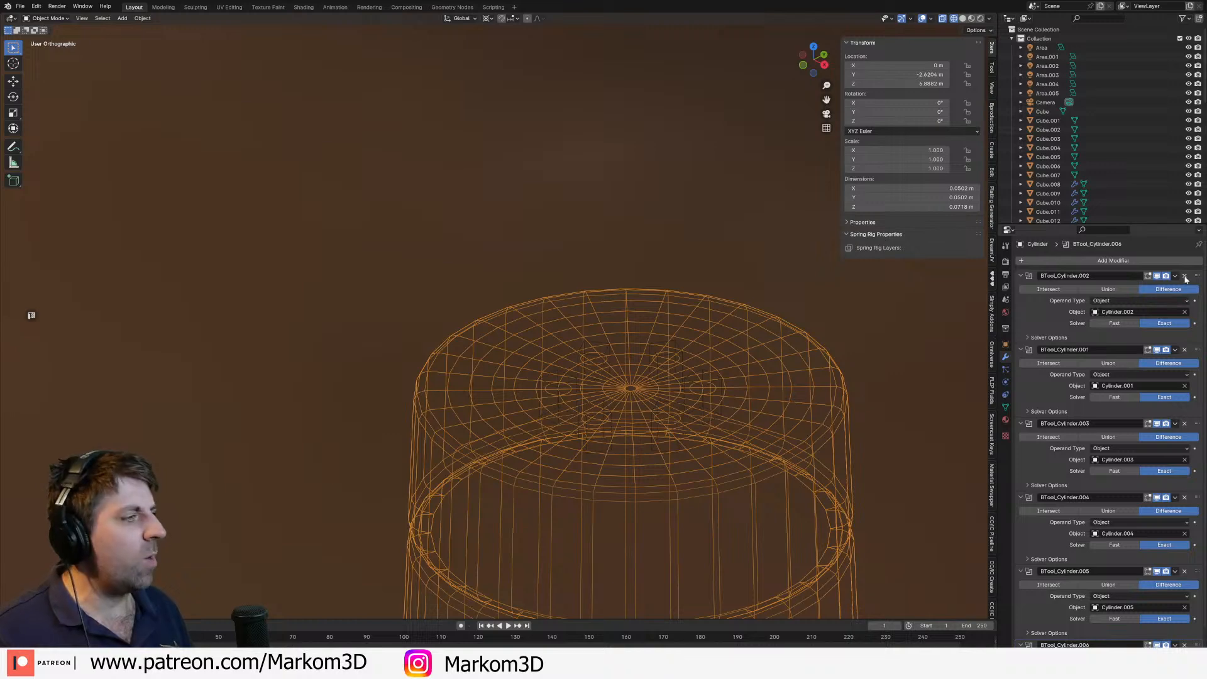
click(1184, 275)
click(1184, 275)
click(1185, 275)
Step: In solid shading, join the six pegs into a single cutter object
scroll(695, 423, up, 2)
key(z)
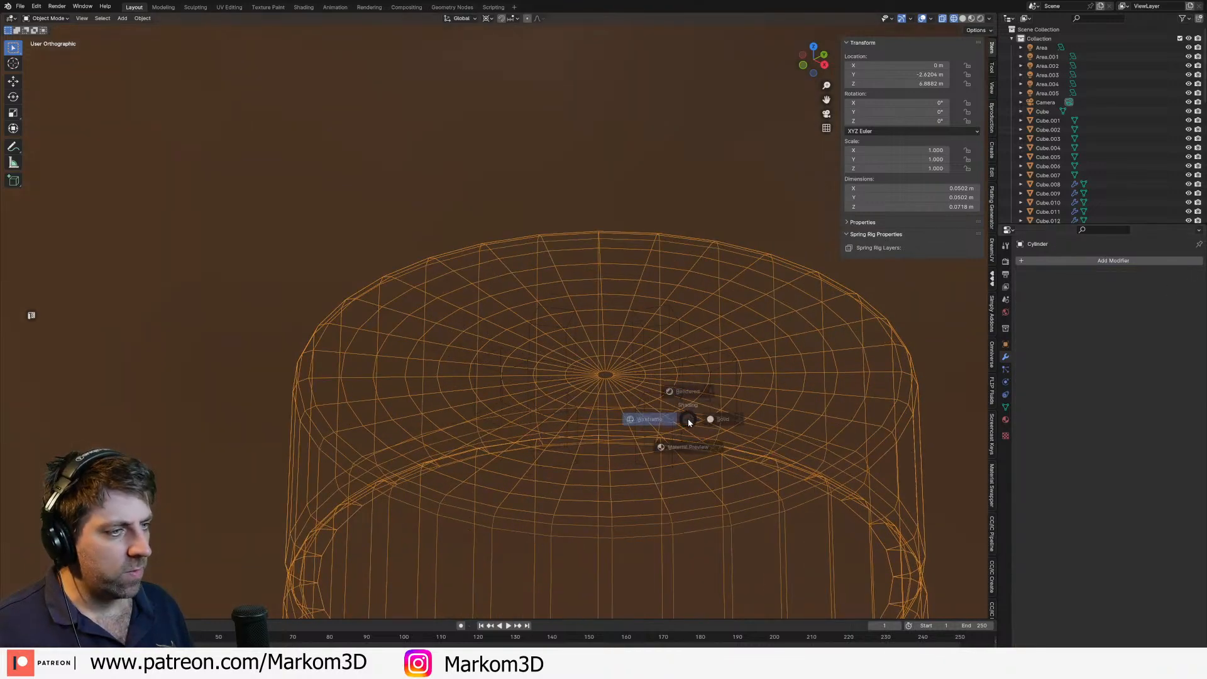
click(717, 417)
shift+click(711, 371)
shift+click(667, 327)
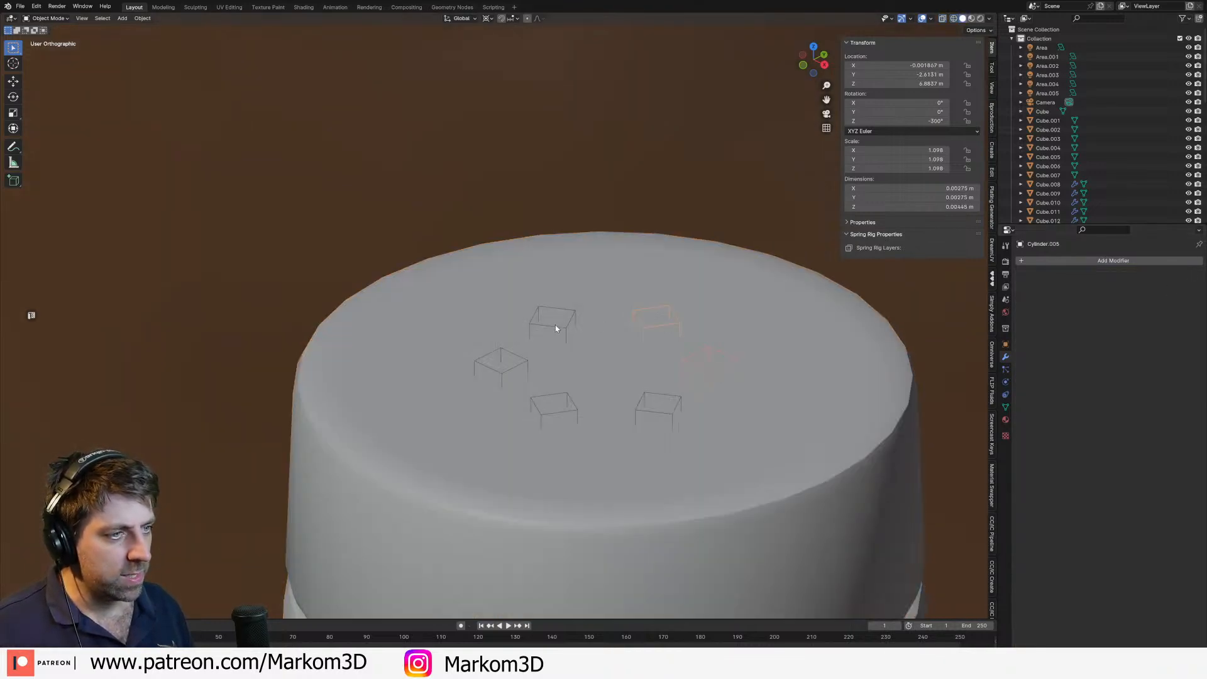
shift+click(517, 365)
shift+click(543, 397)
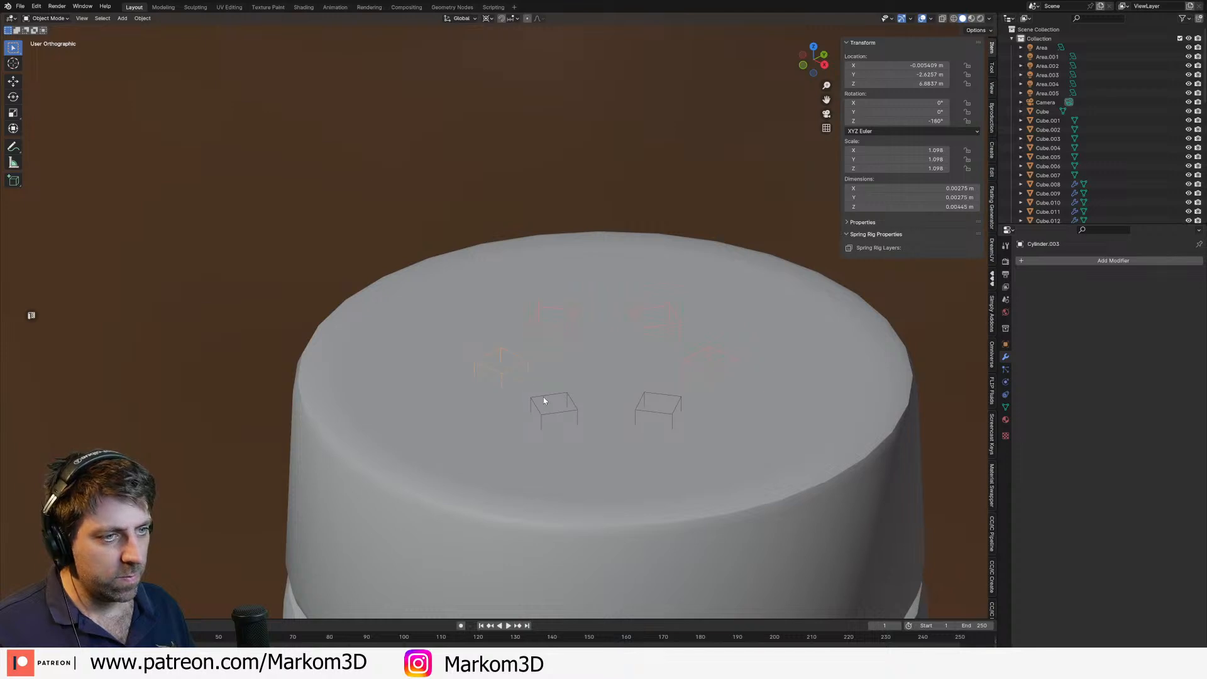
shift+click(658, 414)
scroll(659, 414, down, 2)
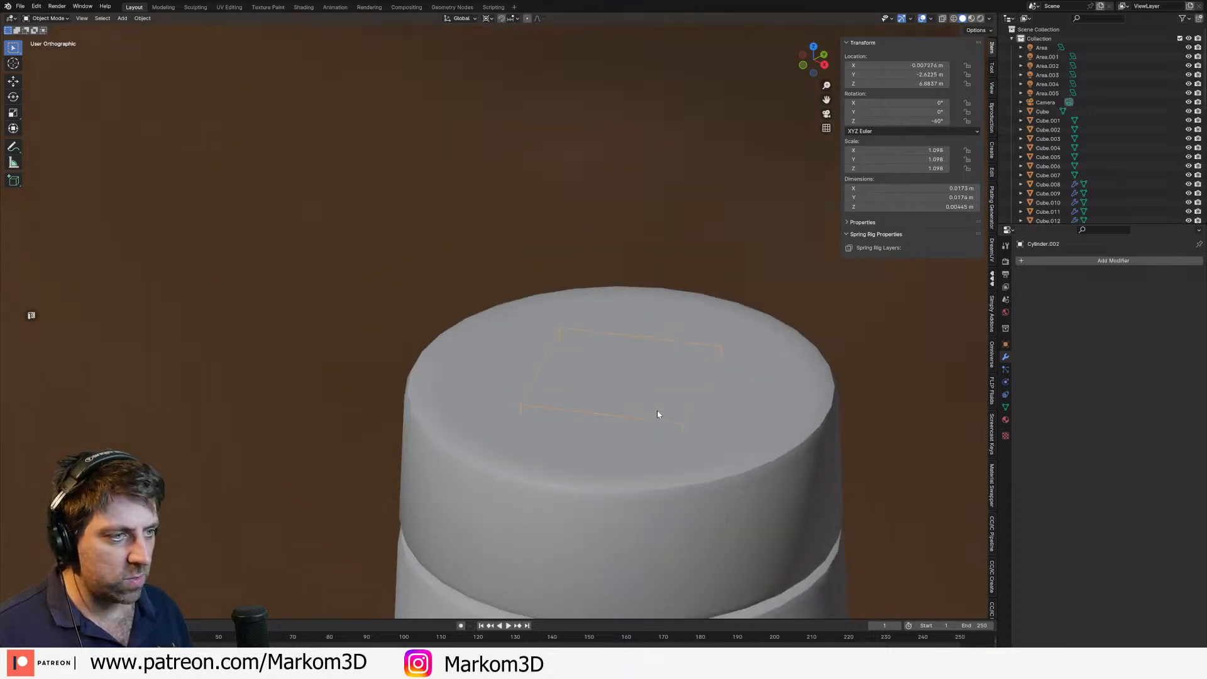
key(Tab)
key(Tab)
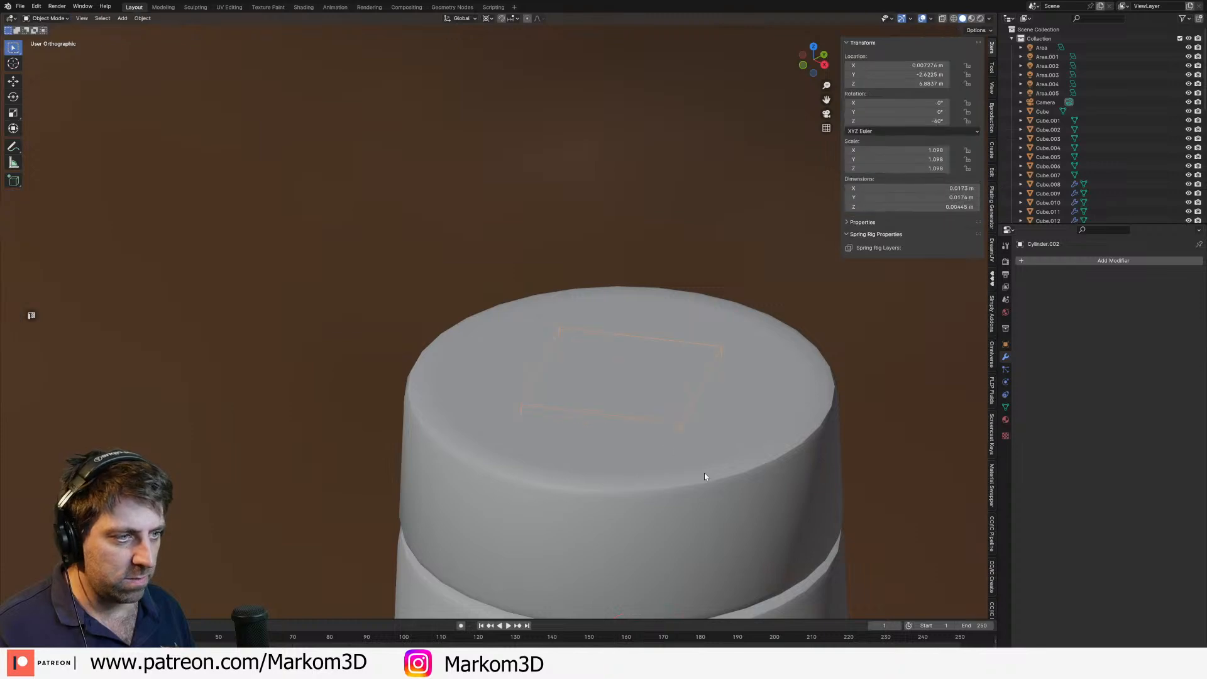
Step: Subtract the joined pegs from the shaker with a Bool Tool difference and set the modifier's solver to Fast
click(704, 474)
key(ctrl+KP_Subtract)
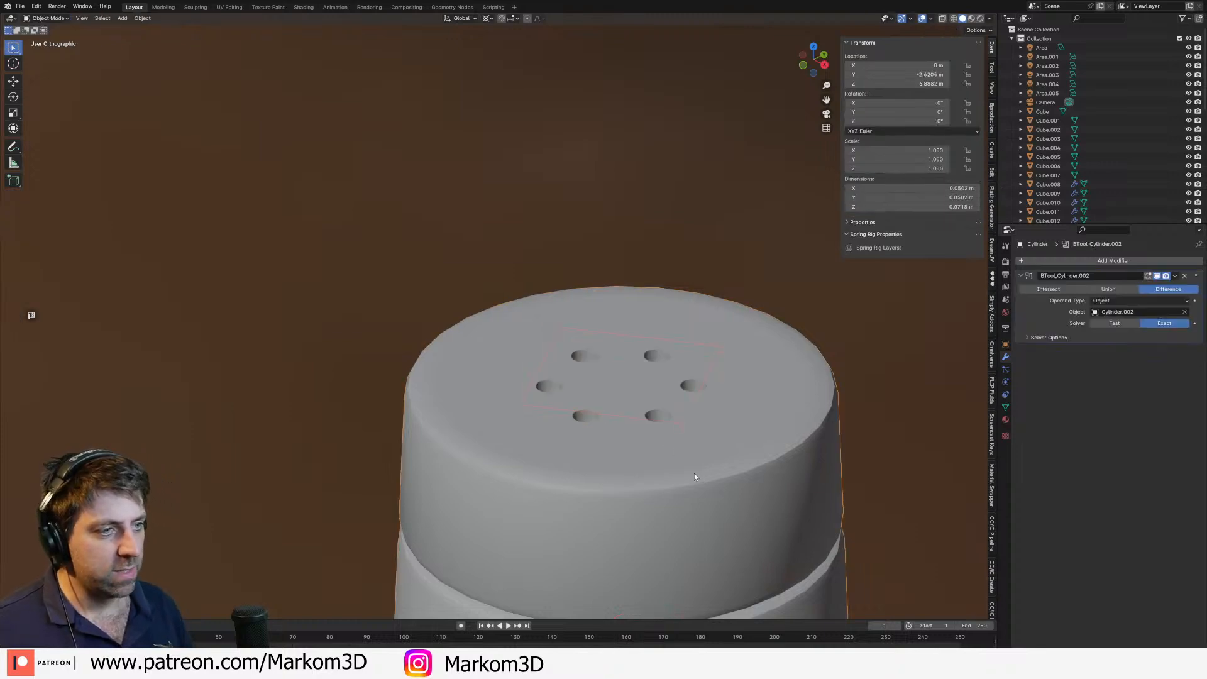
scroll(694, 475, down, 3)
middle_drag(694, 475, 634, 426)
scroll(696, 491, down, 2)
scroll(651, 498, up, 3)
click(1121, 325)
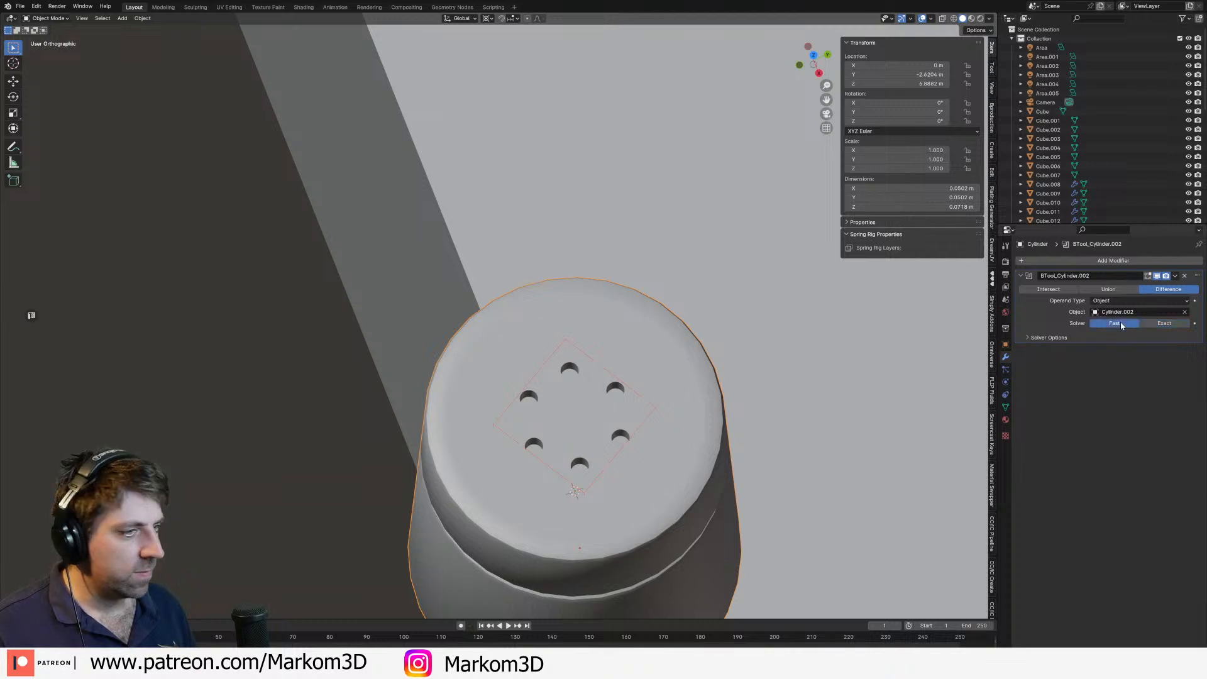
Step: Try the Intersect and Union operations on the shaker's Boolean modifier and return it to Difference
scroll(756, 426, down, 2)
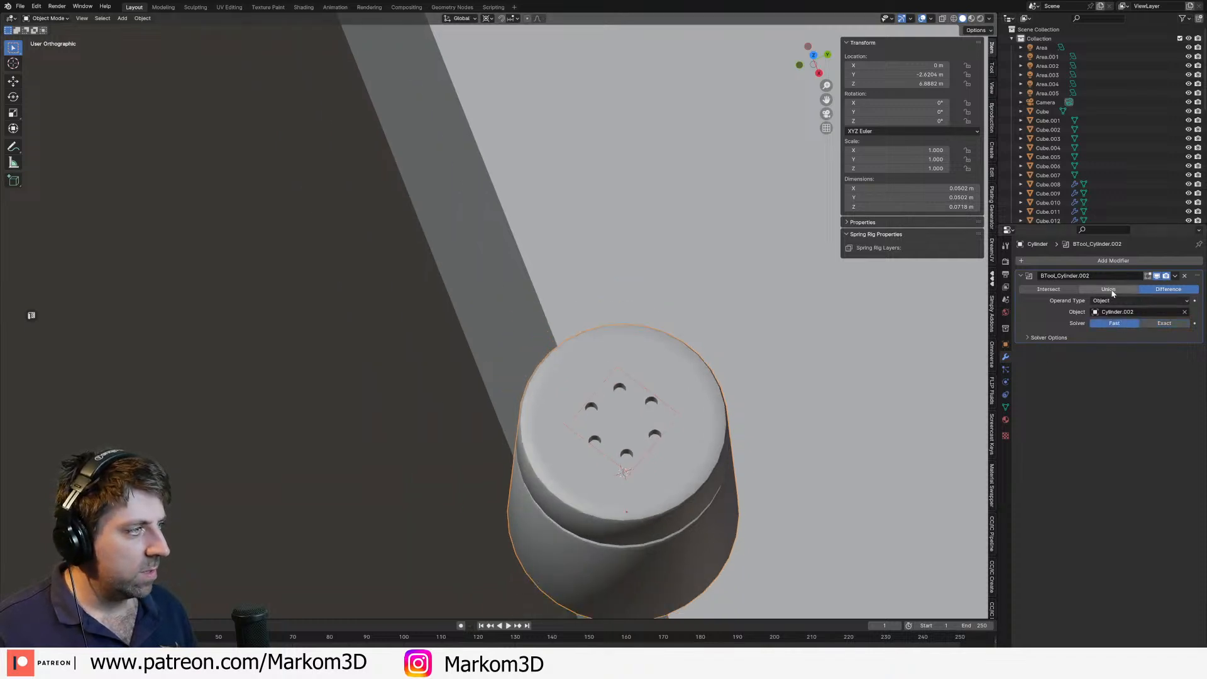
click(1058, 291)
click(1145, 289)
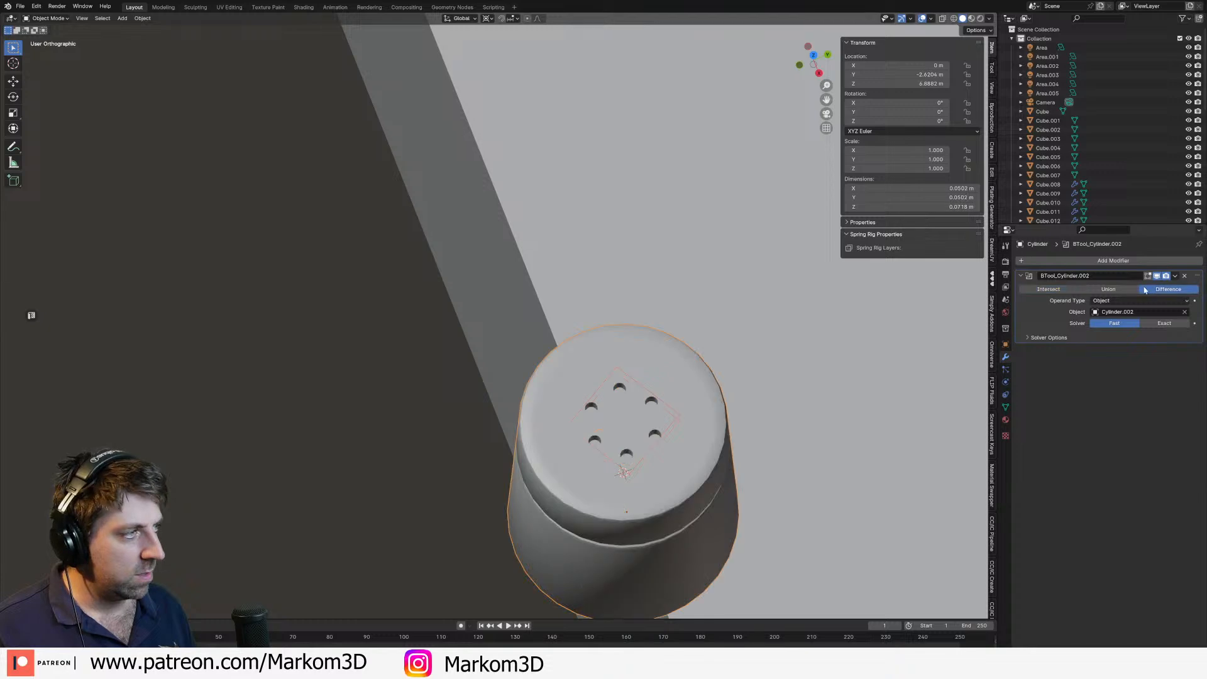
click(1109, 289)
click(1066, 291)
click(1168, 289)
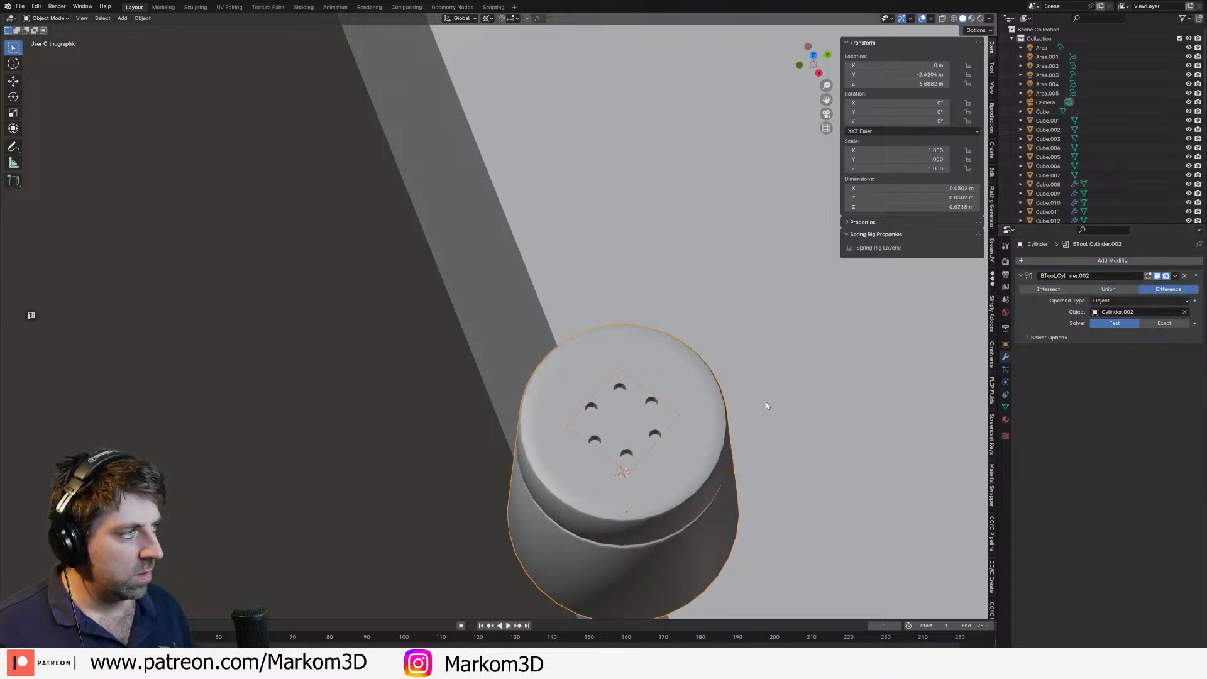
Step: Select the shaker with its peg cutter and, from the top view, duplicate them about 60 mm along negative X
scroll(766, 401, down, 3)
scroll(741, 327, up, 5)
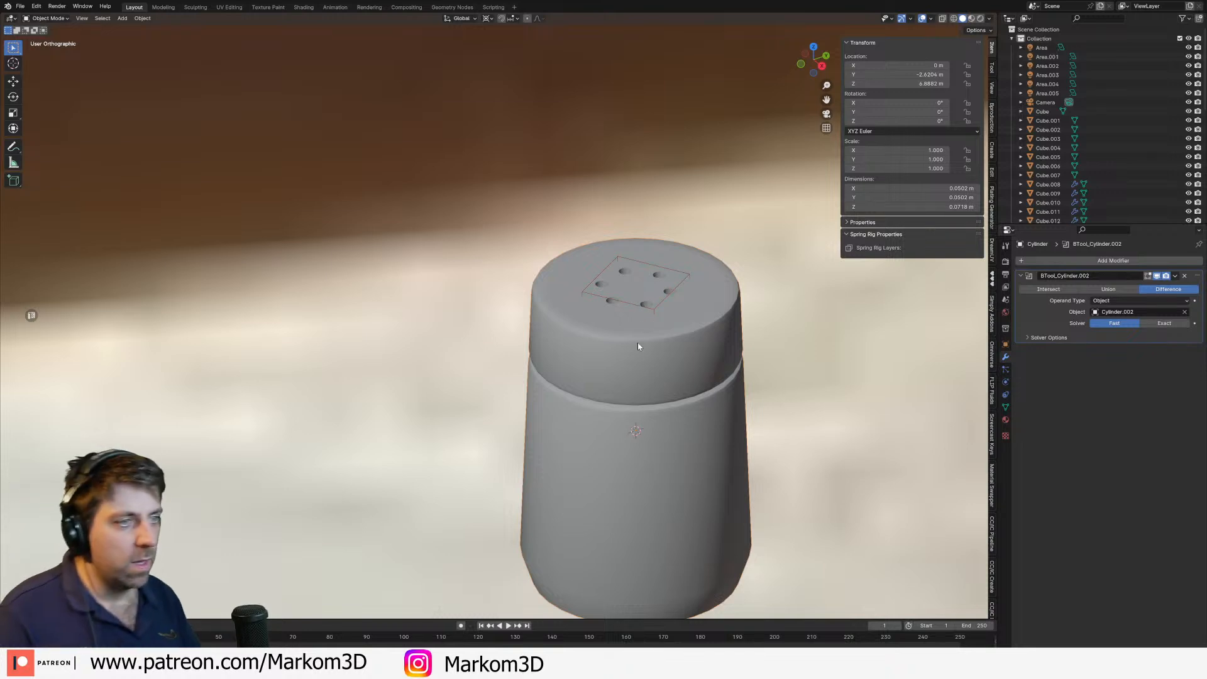
click(654, 308)
click(723, 421)
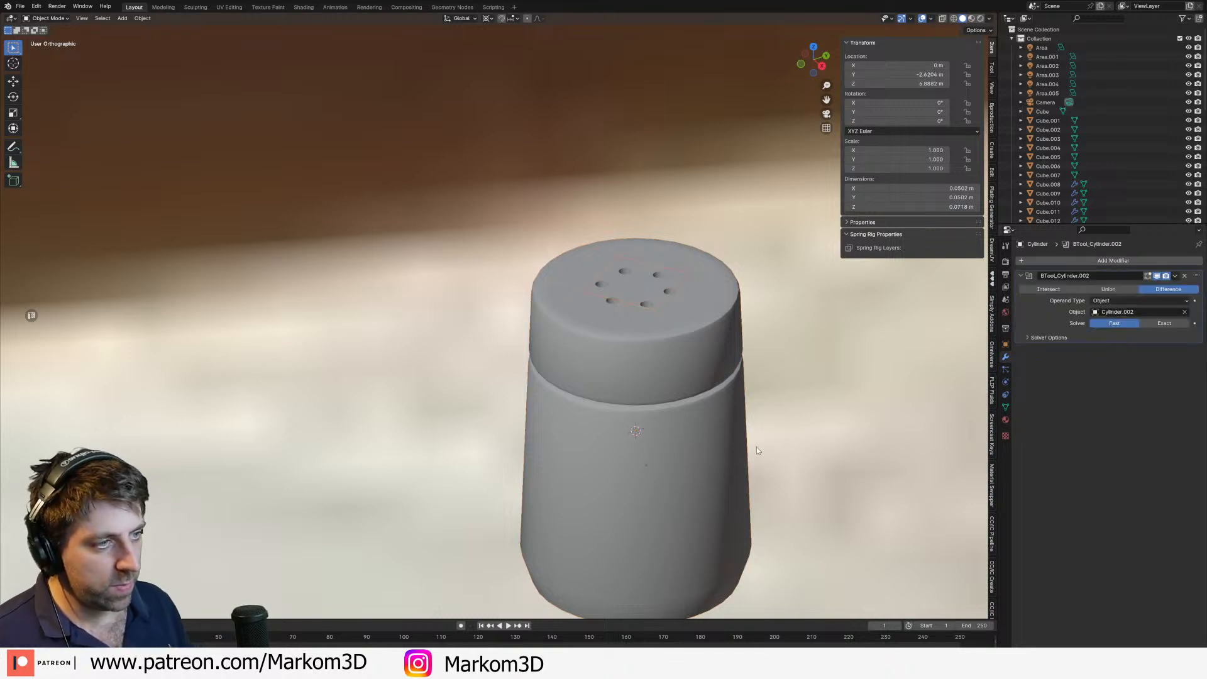
key(KP_7)
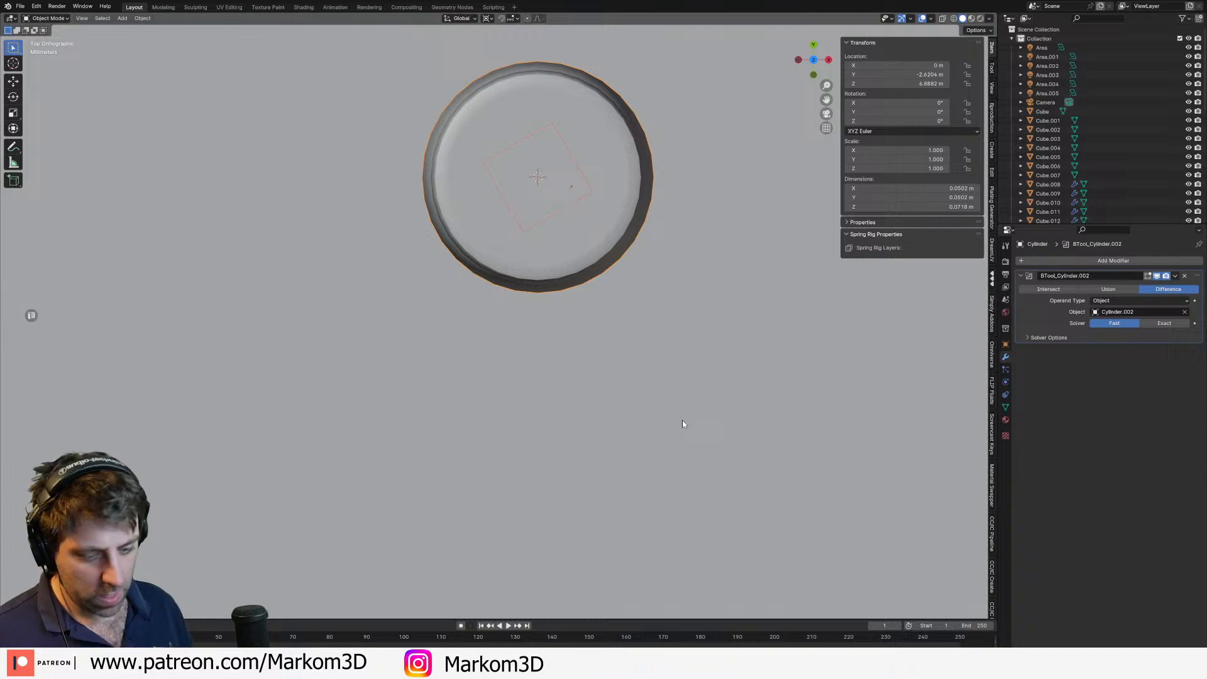
key(shift+d)
key(y)
key(x)
click(403, 404)
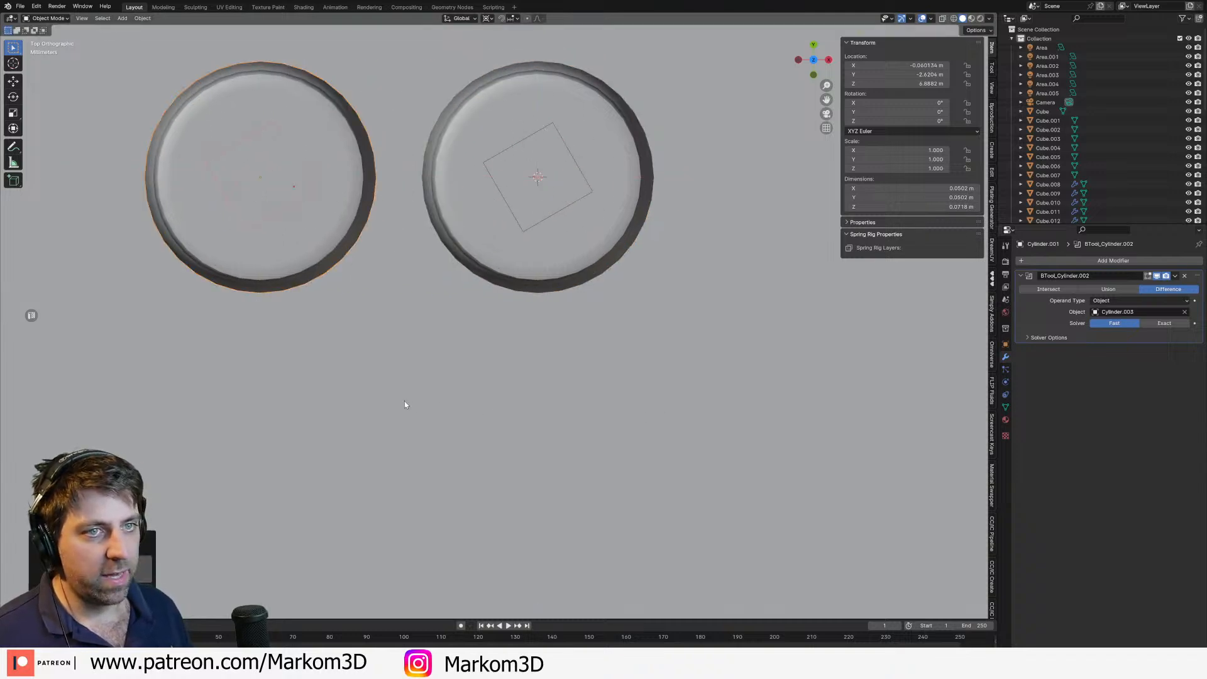
Step: Select the copied shaker's peg cutter and duplicate it in place
shift+middle_drag(360, 275, 580, 370)
scroll(580, 370, up, 4)
middle_drag(607, 429, 567, 361)
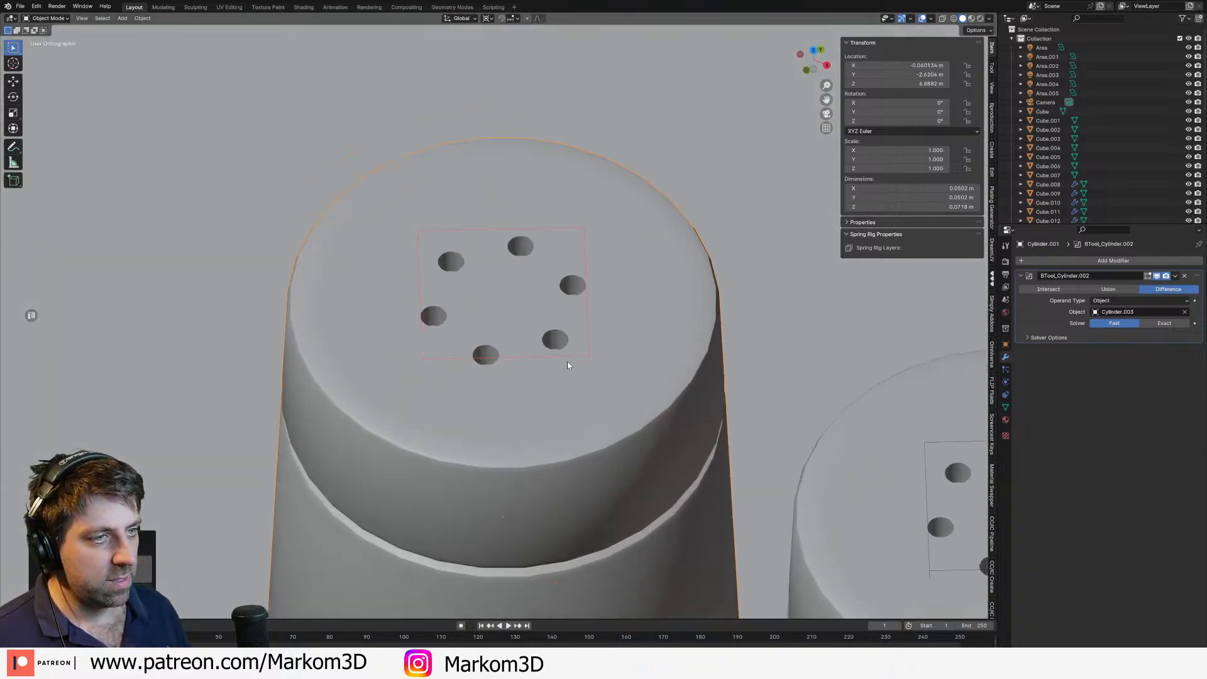
click(570, 359)
click(561, 356)
click(565, 358)
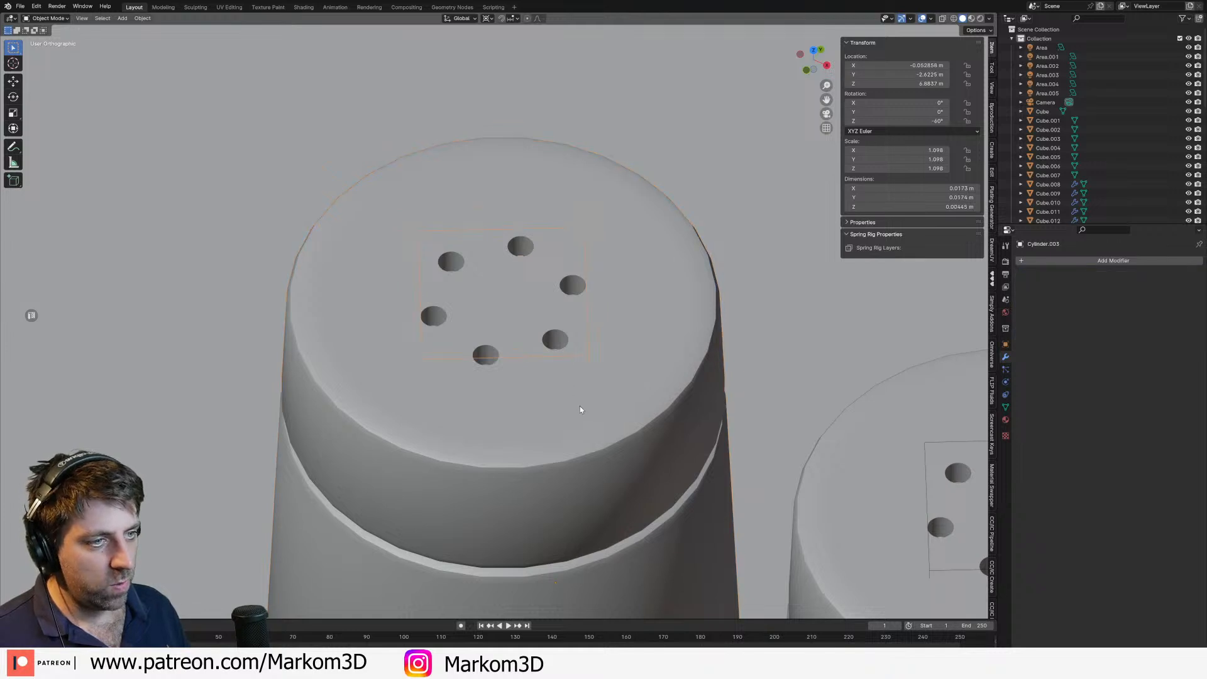
key(Tab)
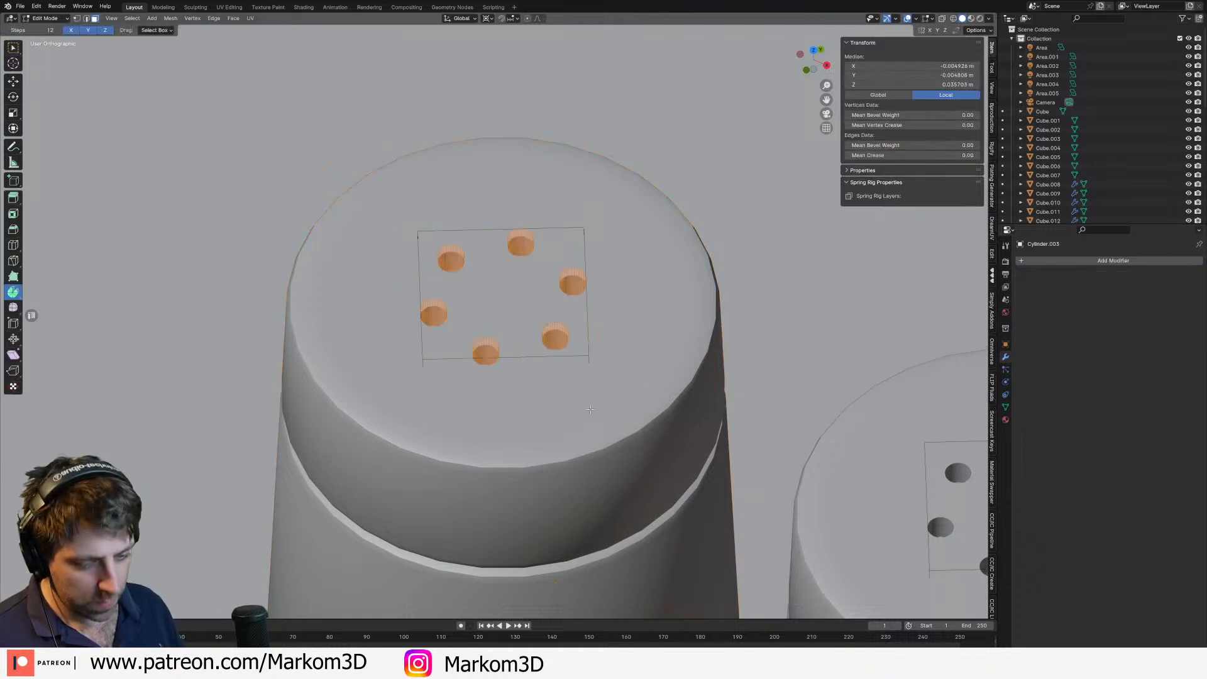
key(Tab)
key(shift+d)
right_click(592, 424)
Step: Set the transform pivot to Median Point and scale the duplicated cutter's mesh in Edit Mode to about 30 mm across
key(s)
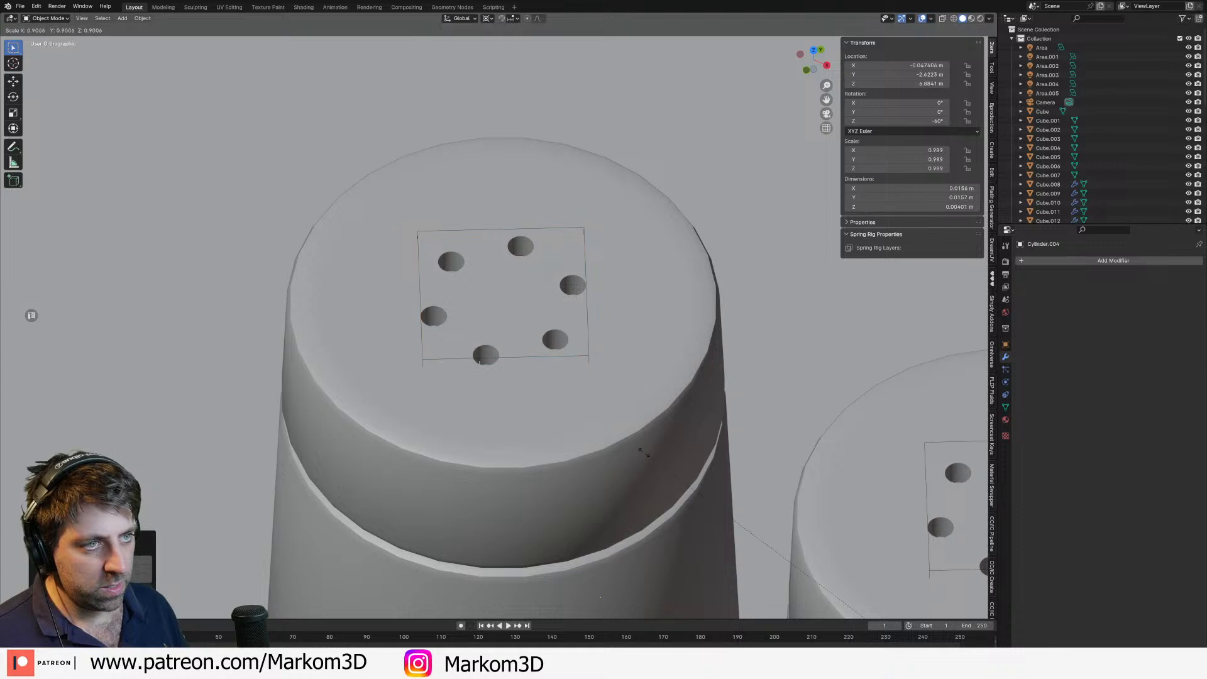
right_click(585, 403)
click(489, 17)
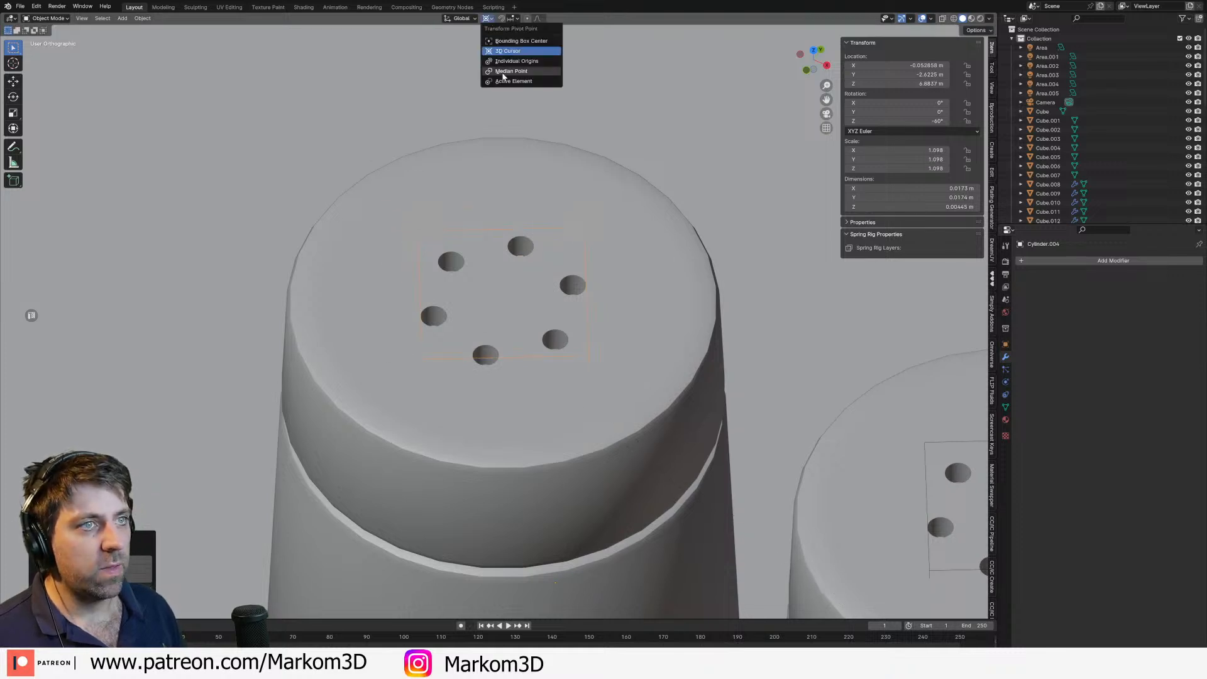
click(509, 49)
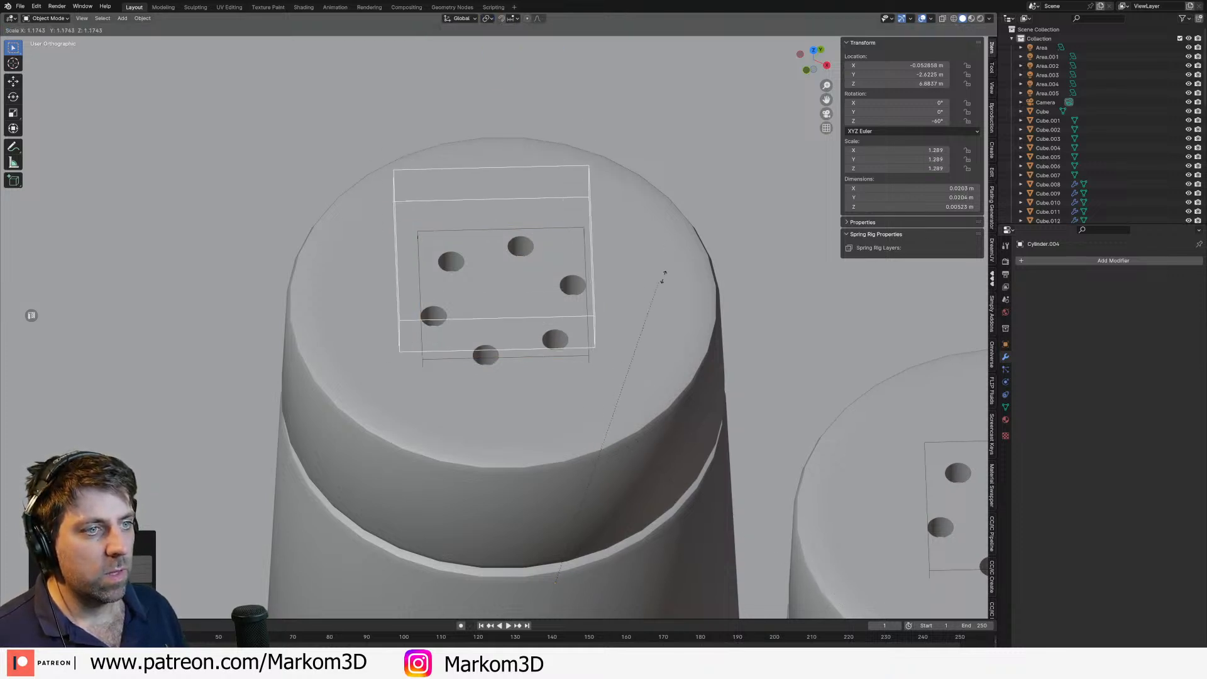
key(Tab)
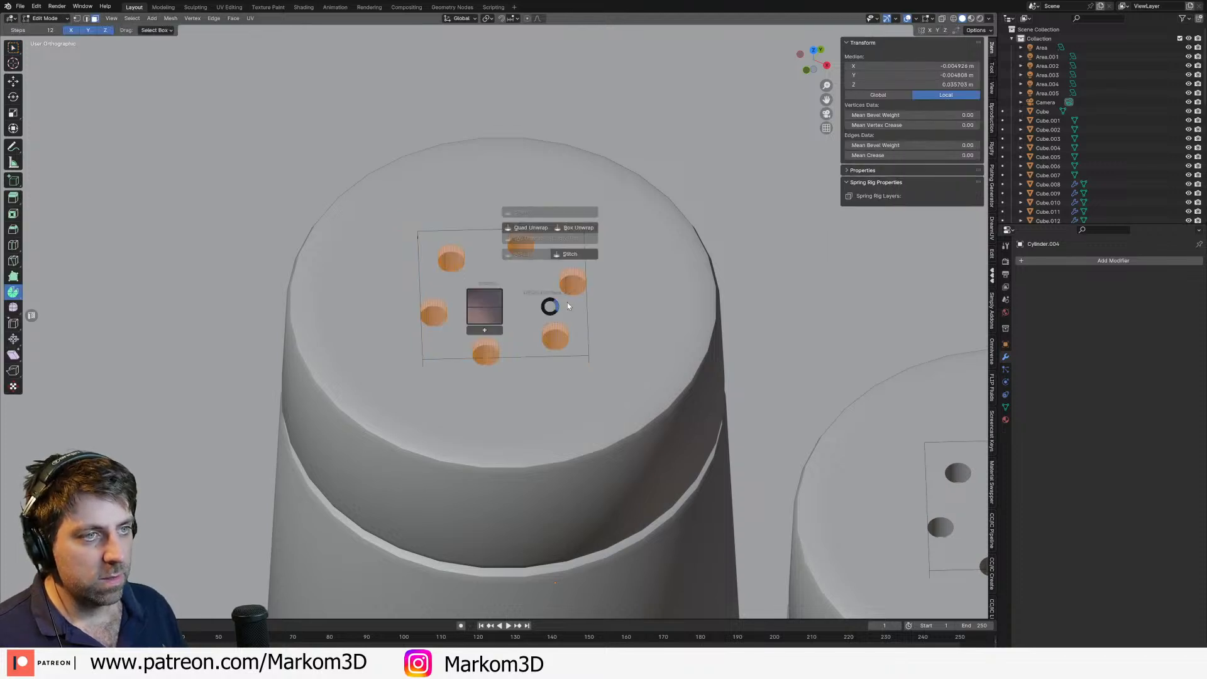
key(s)
click(585, 328)
key(Tab)
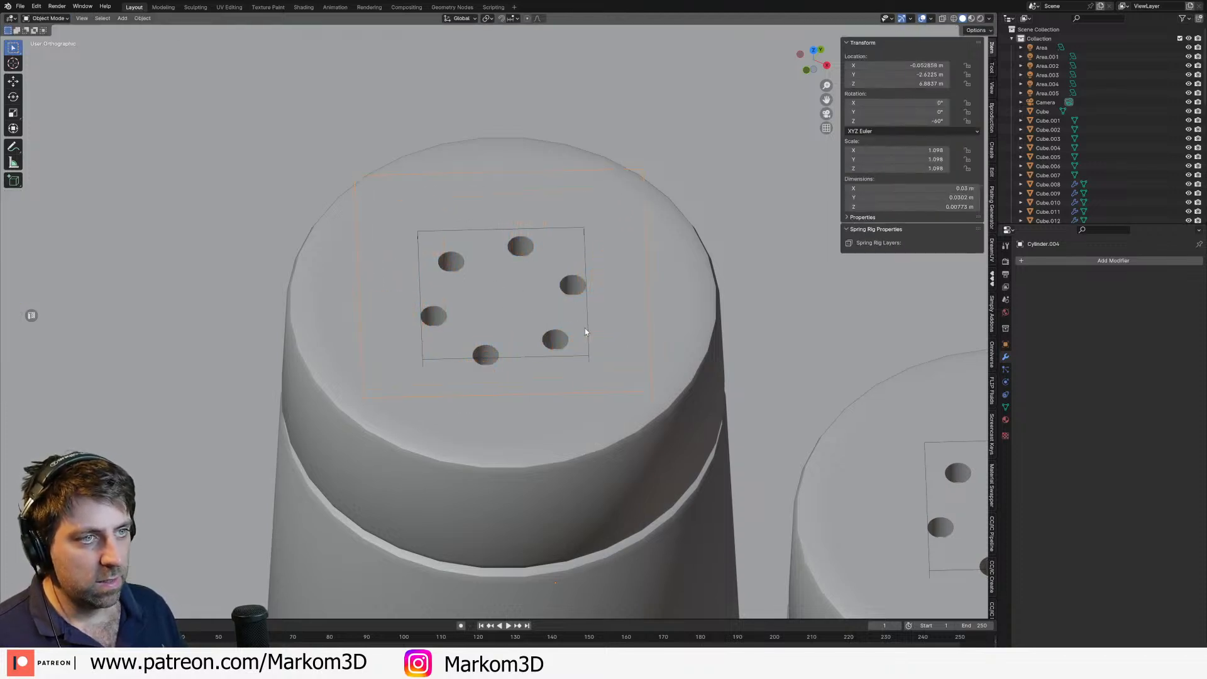
Step: Subtract the enlarged peg ring from the copied shaker with a Bool Tool difference
scroll(586, 328, down, 4)
middle_drag(586, 328, 573, 352)
click(577, 379)
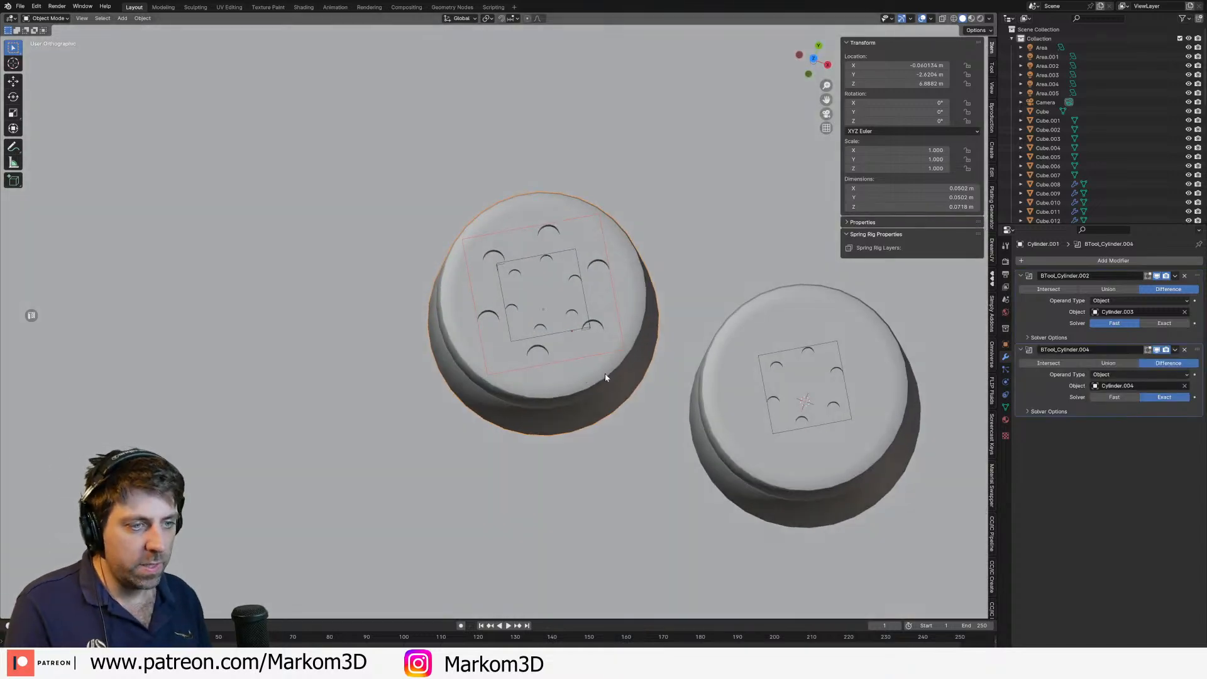
Step: Try to rotate the copied shaker by -45° in the top view
key(KP_7)
text(r)
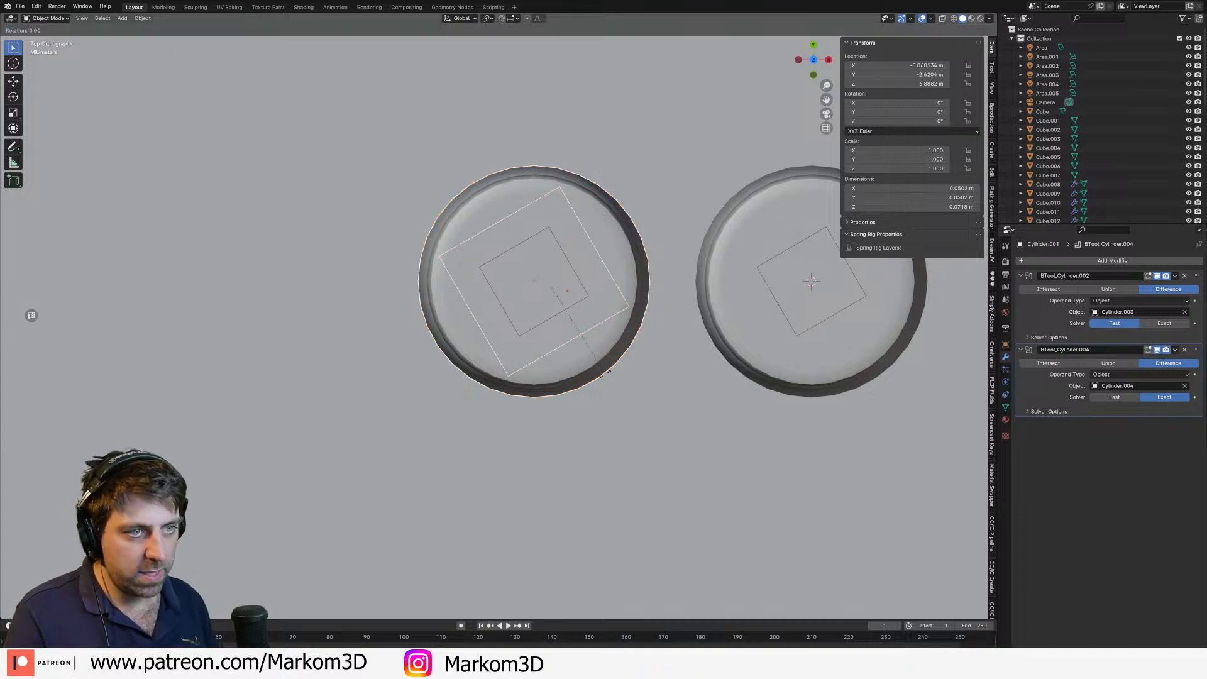
text(-45)
key(Return)
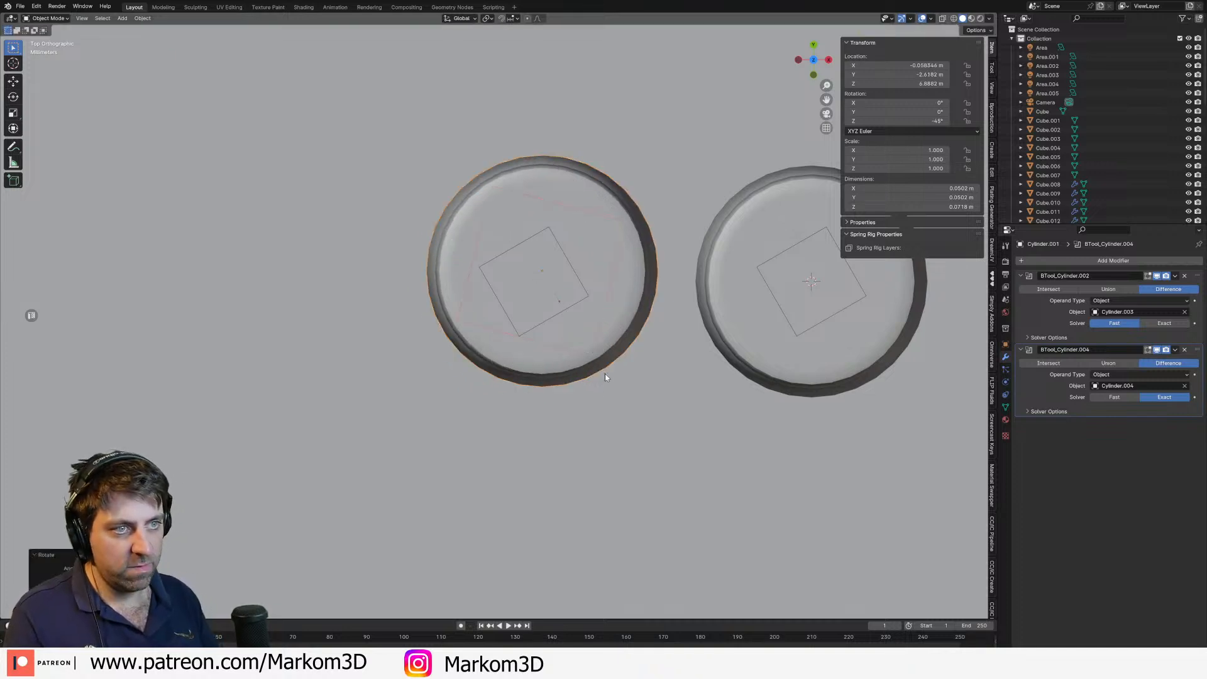
Step: Select the copied shaker's outer peg ring in wireframe, centre the 3D cursor on its mesh, and set its origin to the 3D cursor
click(568, 309)
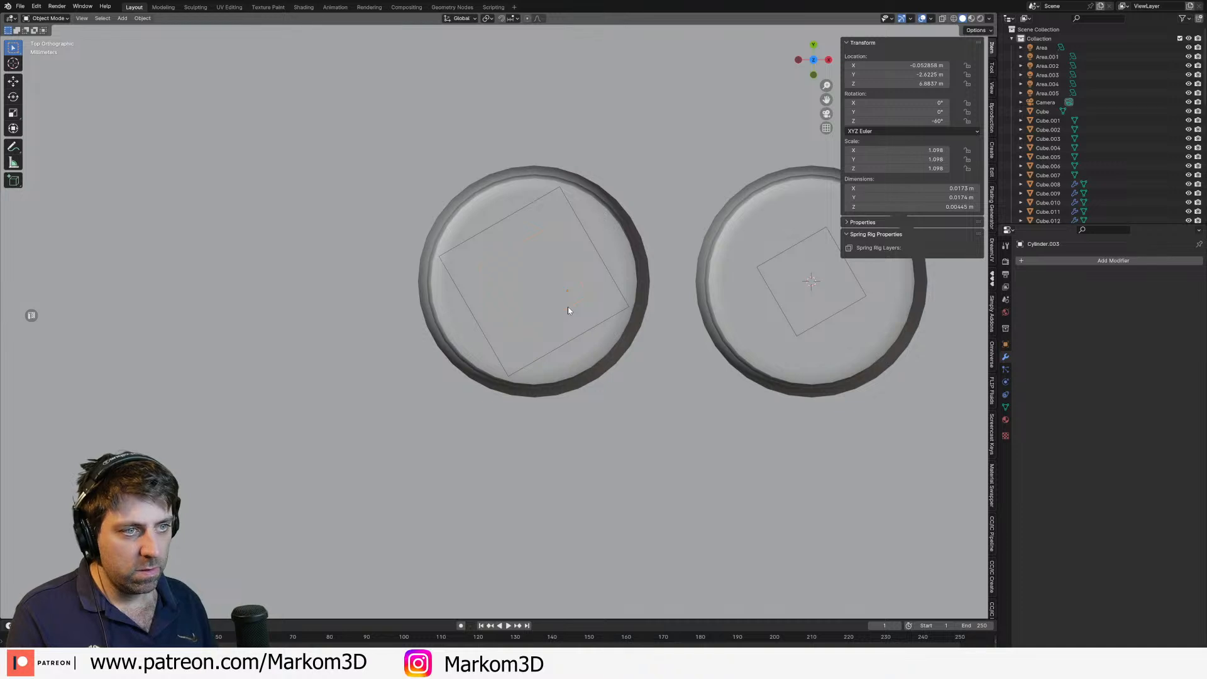
key(z)
click(519, 319)
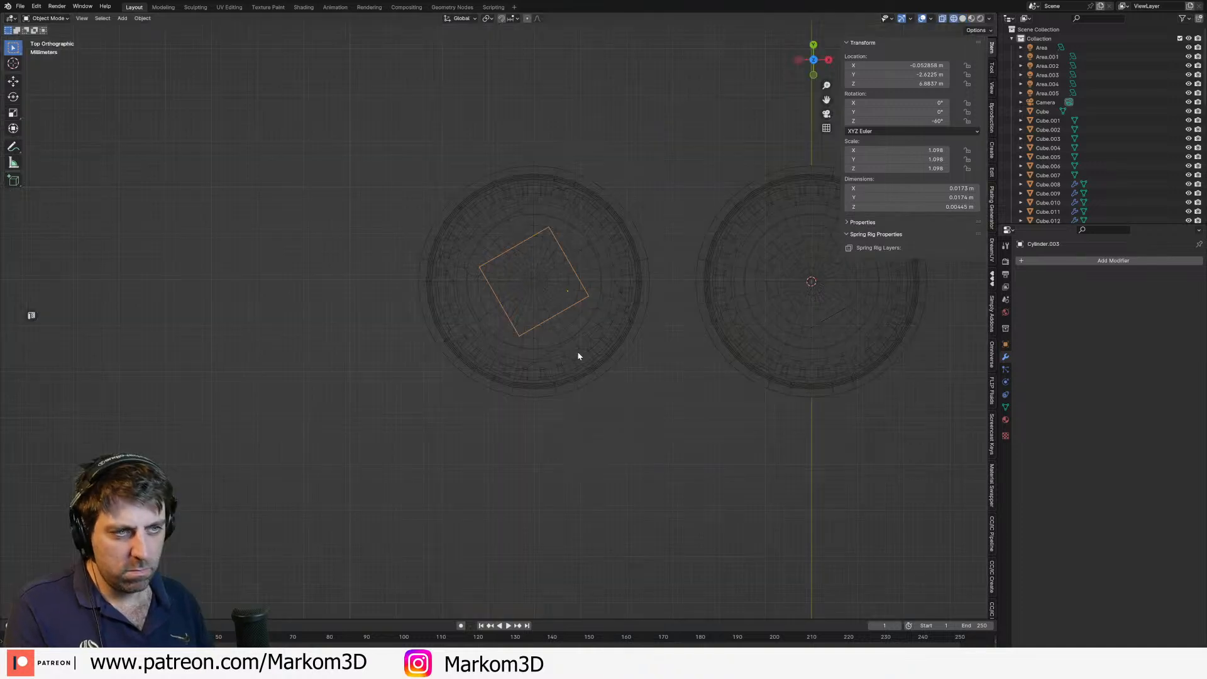
click(573, 339)
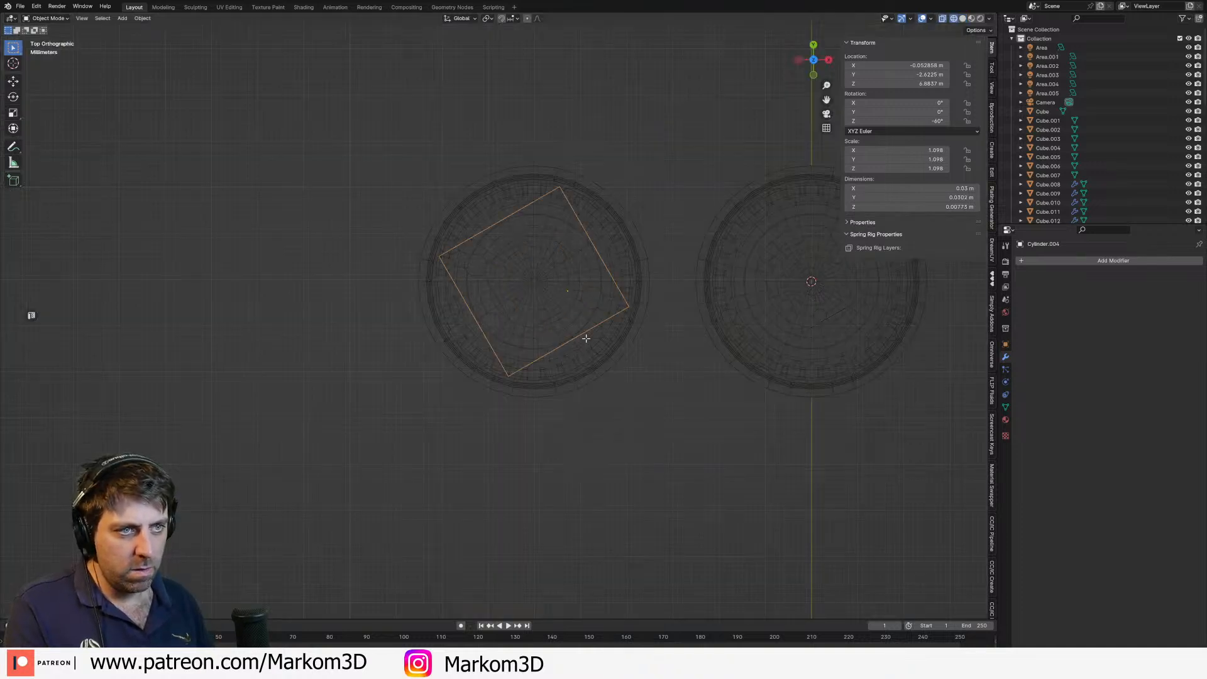
key(Tab)
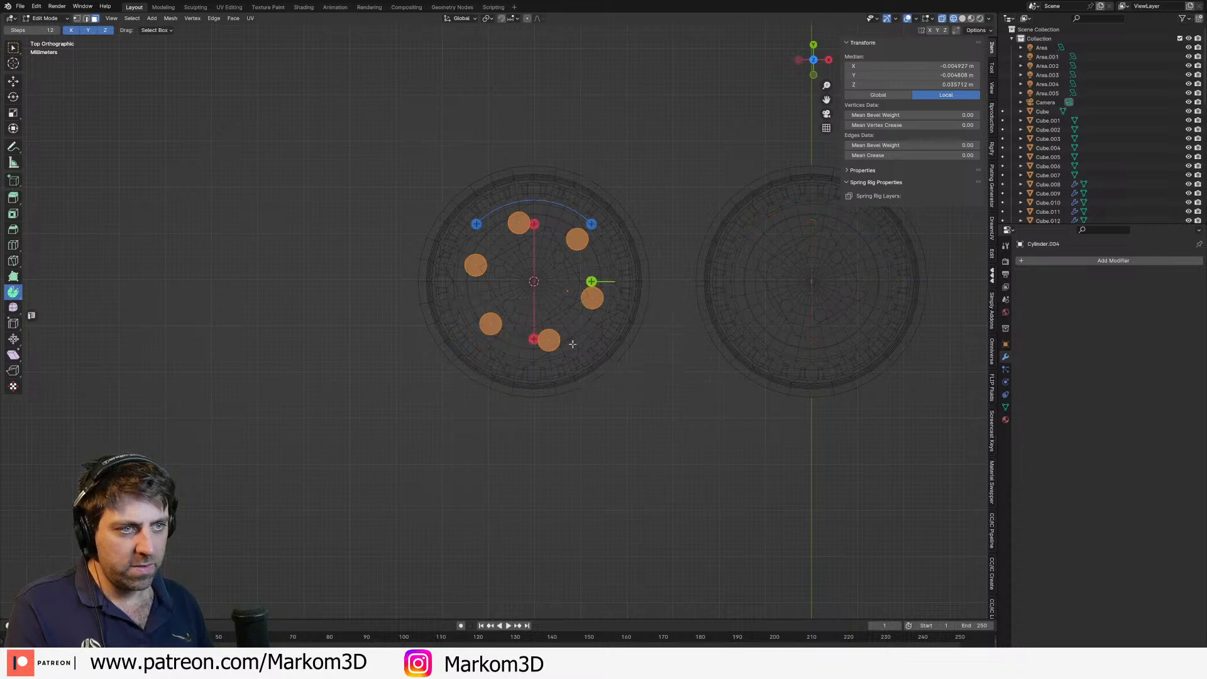
key(Tab)
right_click(560, 306)
mouse_move(560, 334)
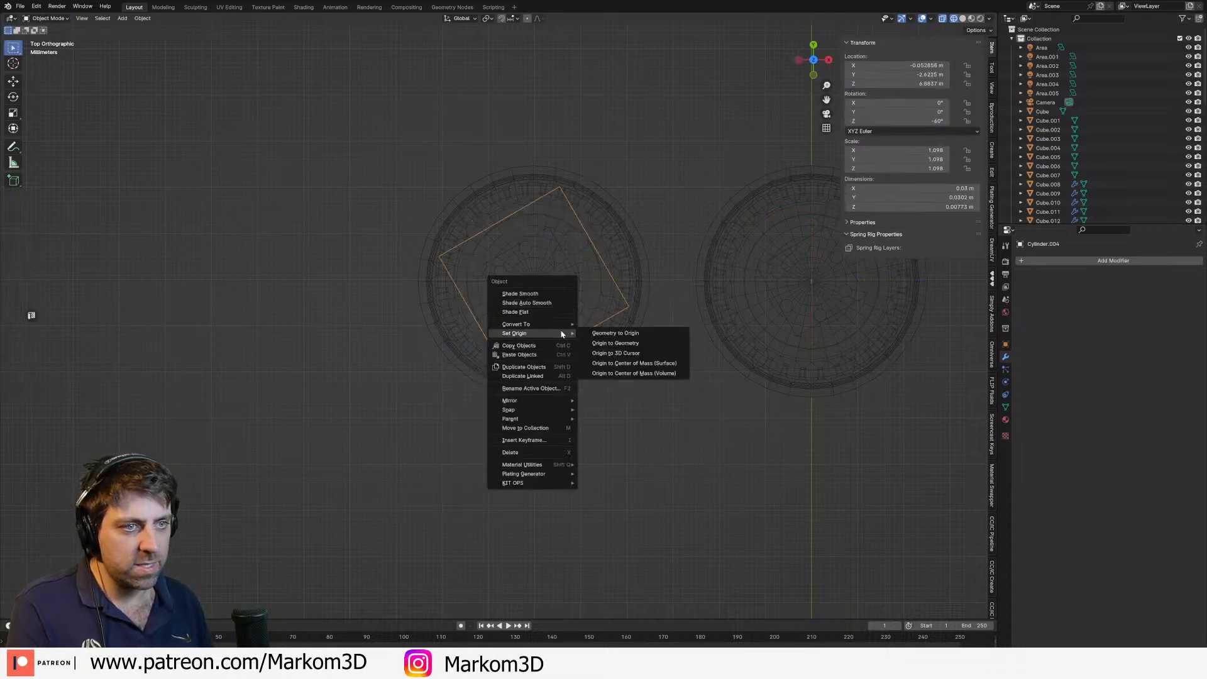
click(644, 353)
Step: Rotate the outer peg ring 45° in the top view and return to solid shading
key(r)
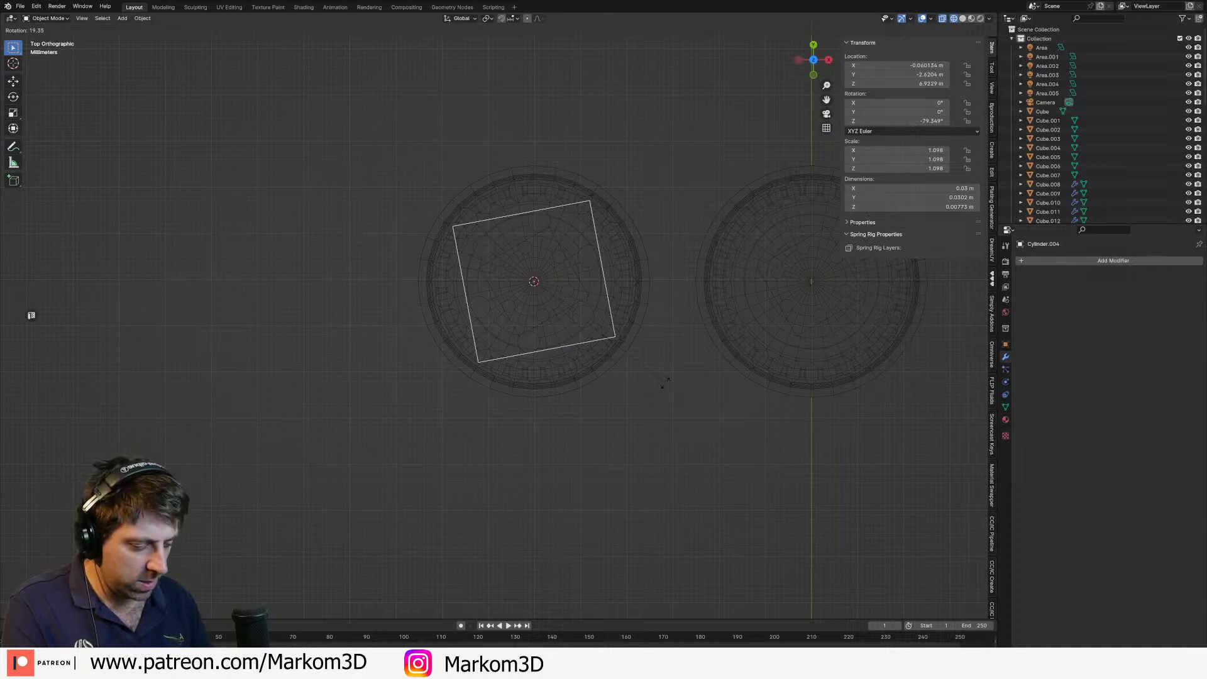
key(r)
right_click(666, 383)
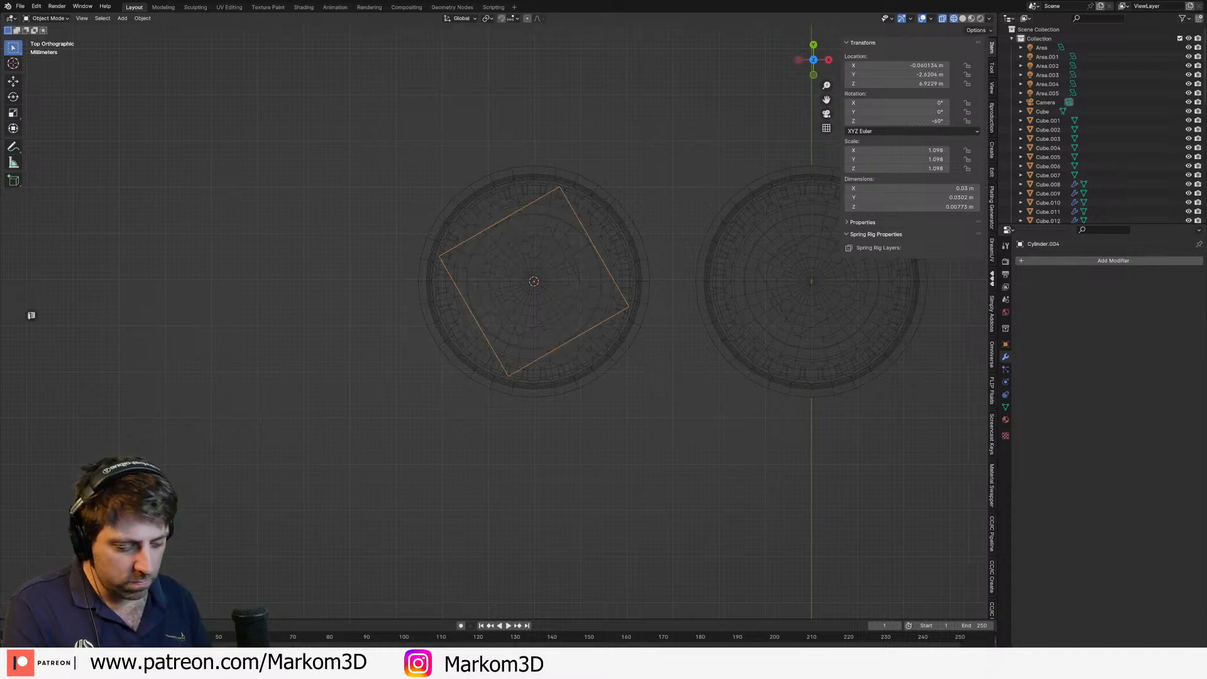
text(r45)
key(Return)
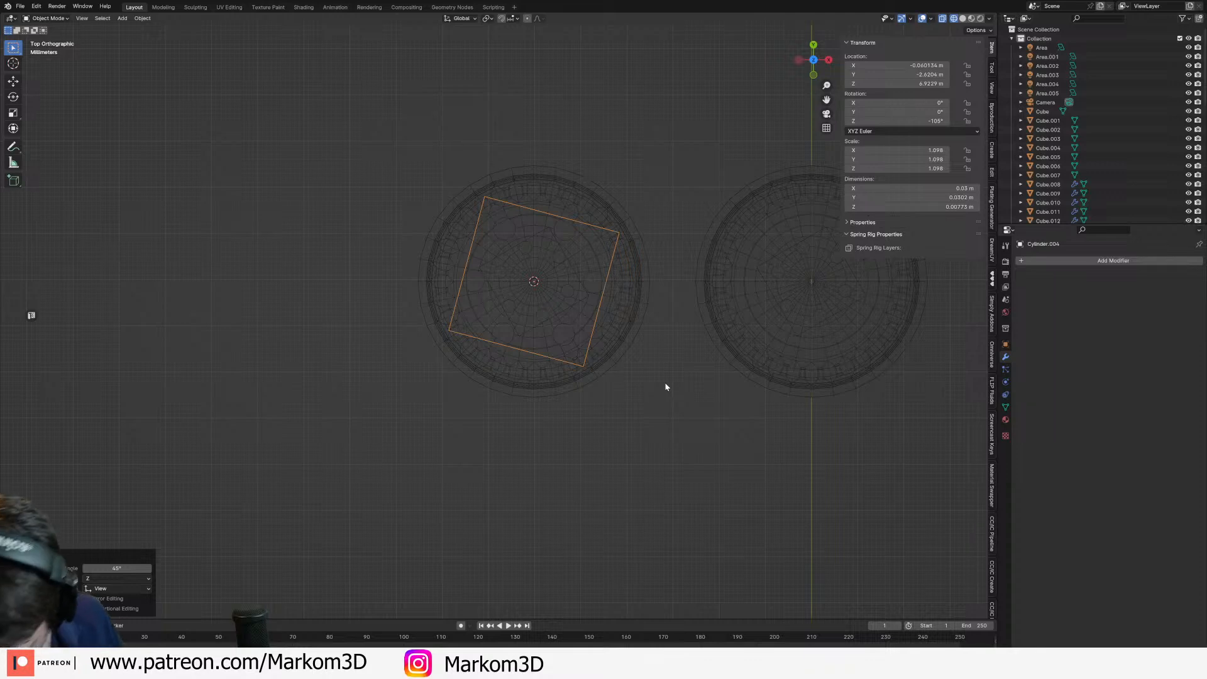
key(shift+z)
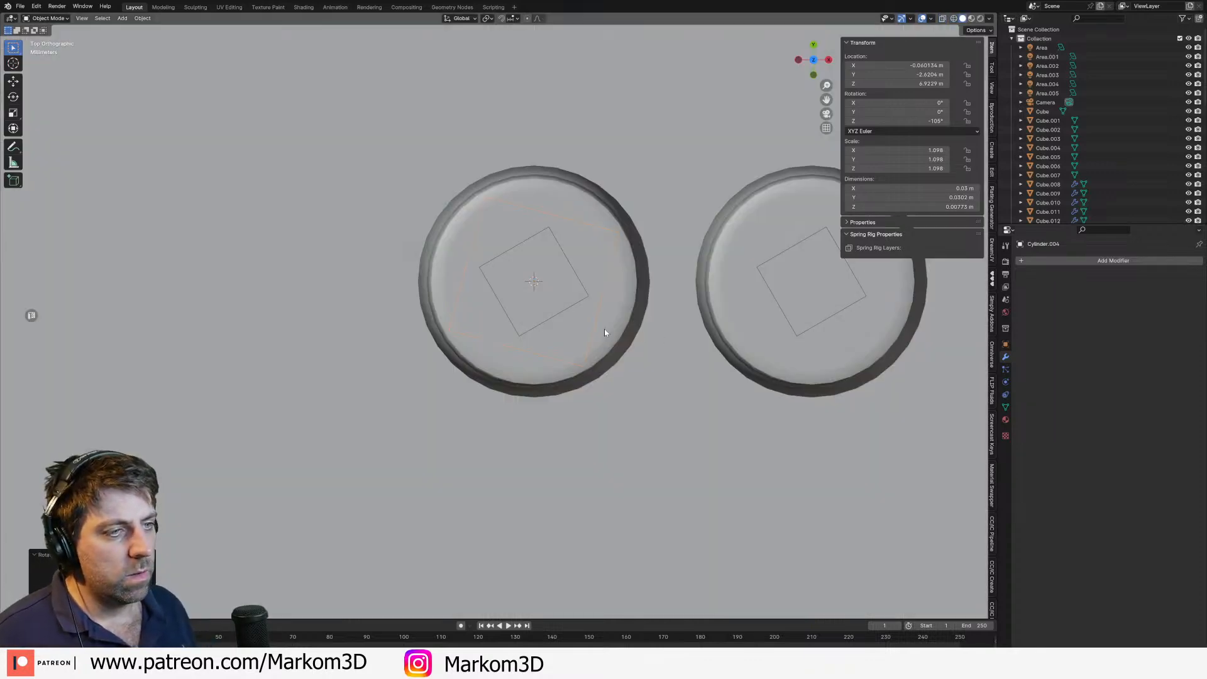
Step: Apply the Boolean modifiers on the copied shaker and on the original shaker
middle_drag(605, 330, 577, 354)
scroll(577, 354, up, 2)
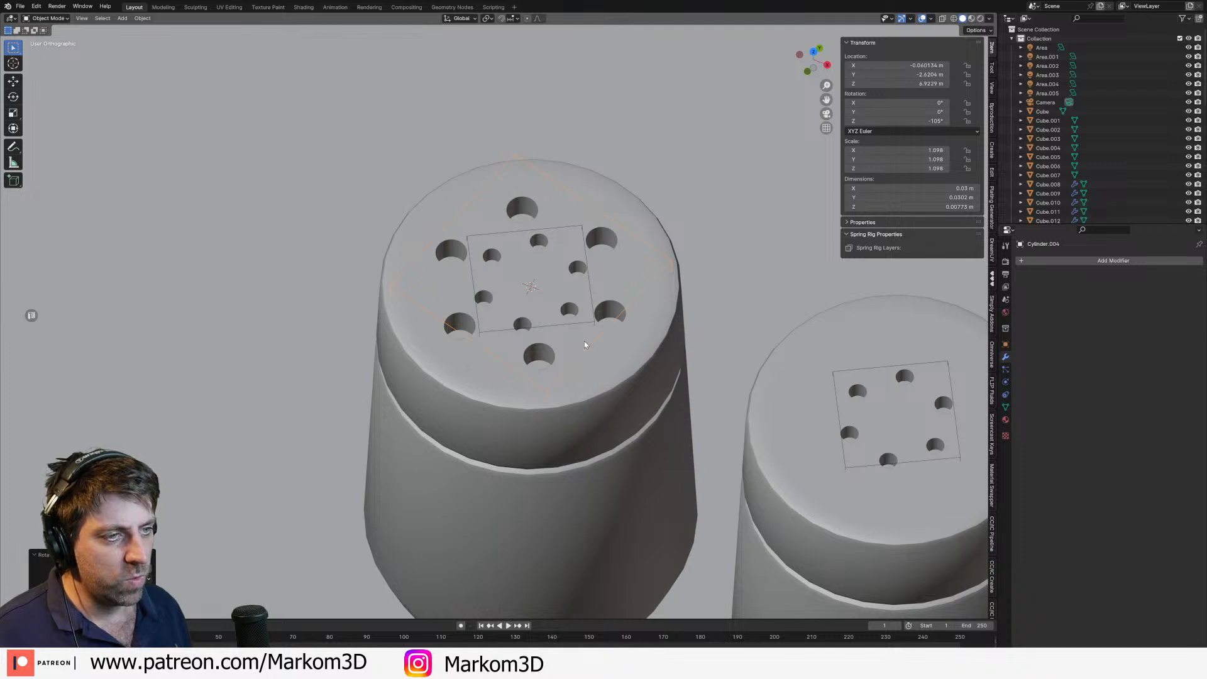
shift+click(584, 396)
key(ctrl+minus)
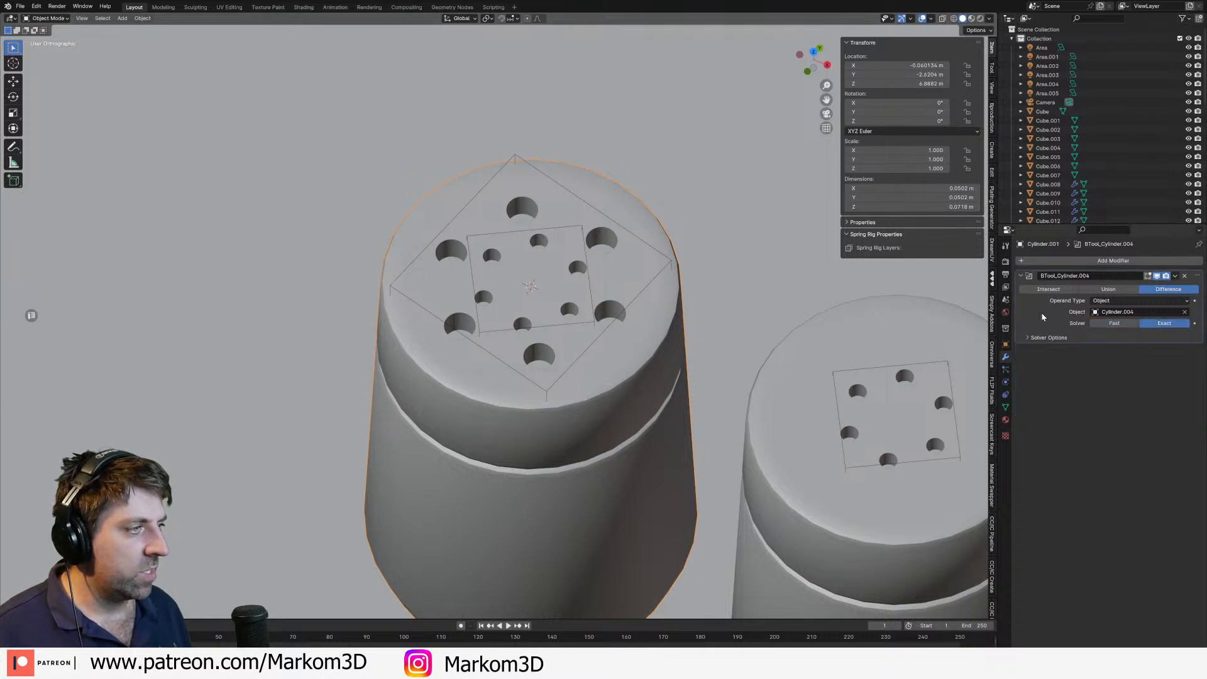
key(ctrl+a)
shift+click(869, 343)
key(ctrl+a)
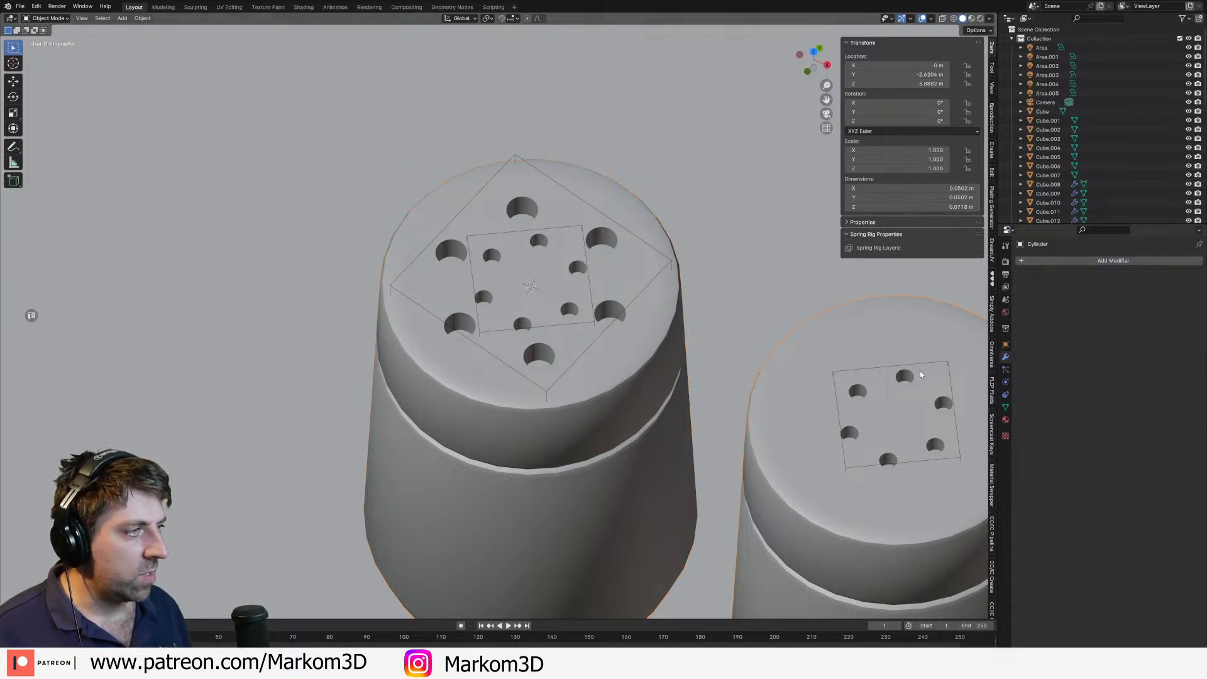
Step: Delete the peg cutter objects left on both shaker caps
click(916, 364)
key(Delete)
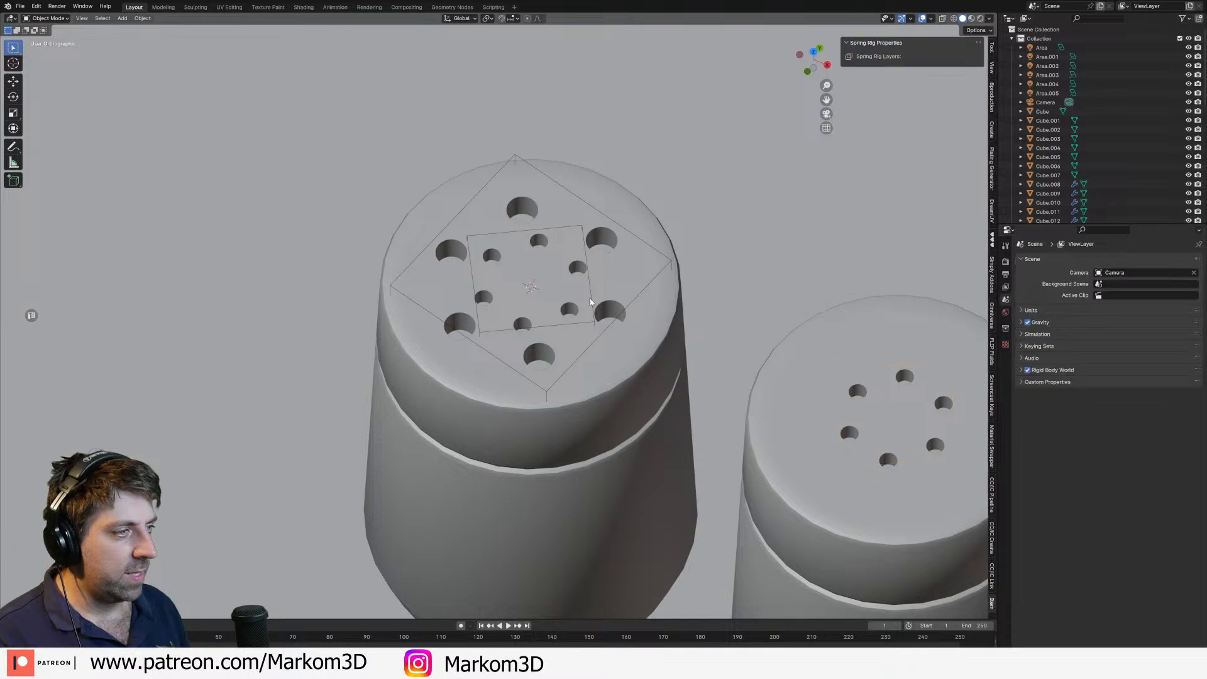
click(578, 327)
key(Delete)
click(607, 330)
key(Delete)
Step: Select both shakers and, from the right view, move them down to the counter at about Z 1.28 m
click(632, 417)
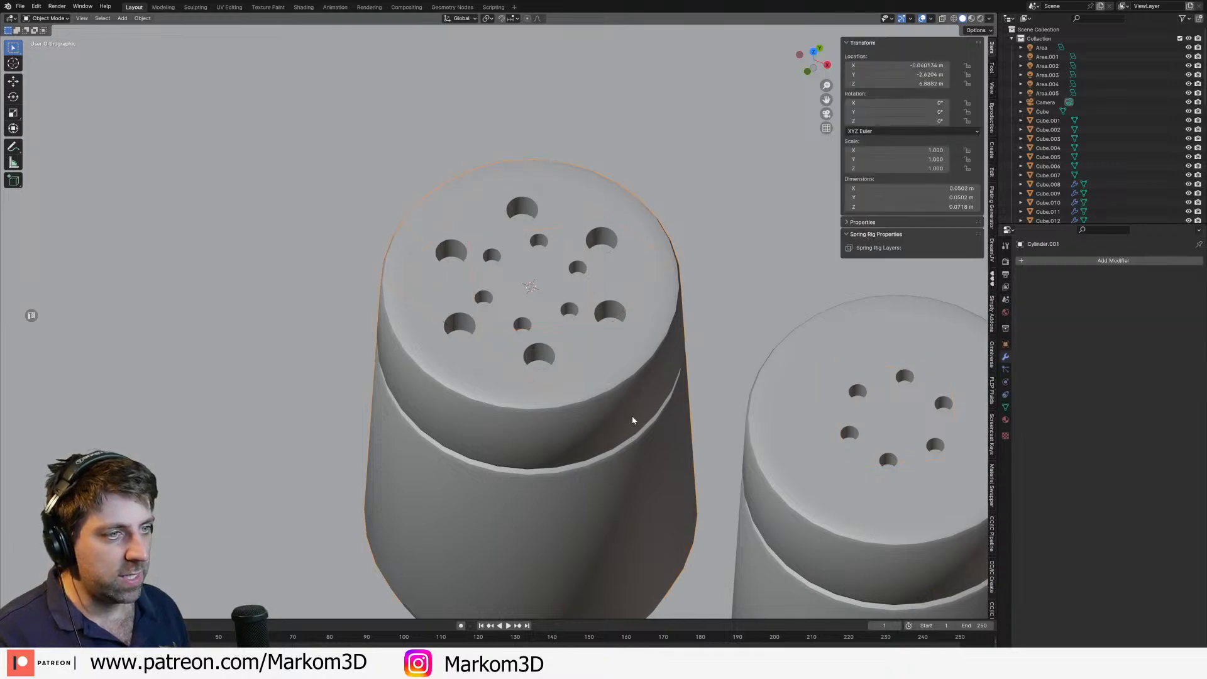
scroll(632, 416, down, 4)
shift+click(742, 479)
scroll(743, 465, down, 5)
key(KP_3)
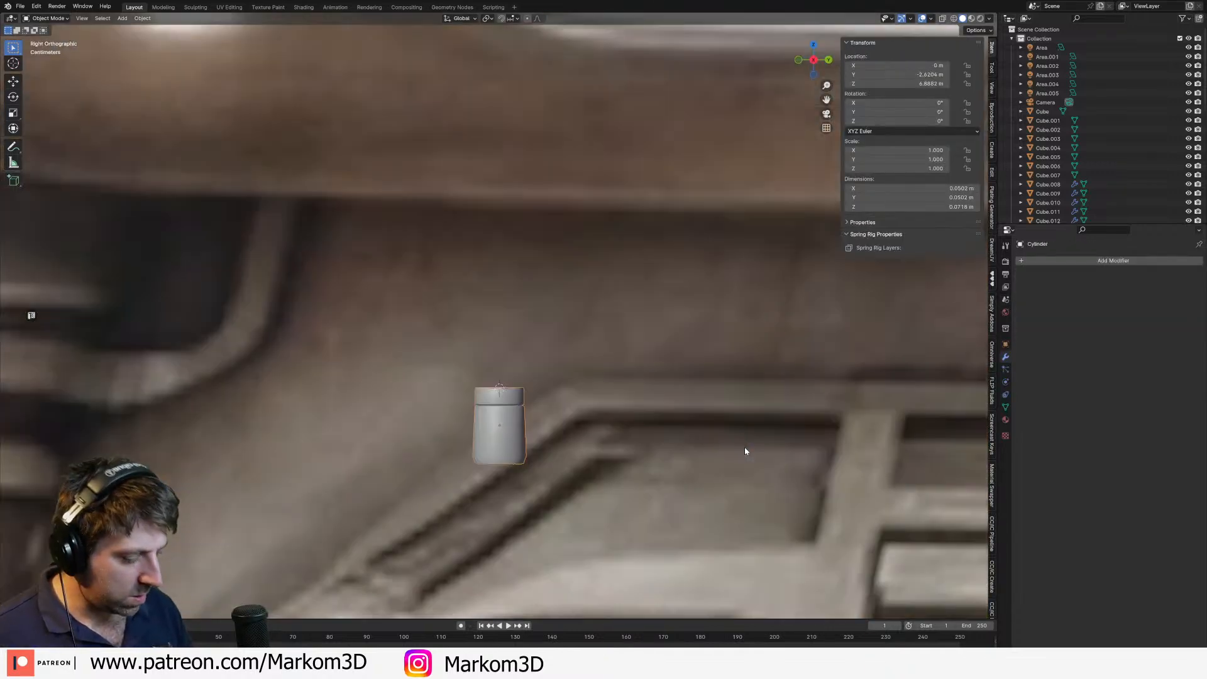
scroll(745, 447, down, 11)
shift+middle_drag(677, 458, 551, 291)
scroll(664, 317, down, 3)
key(g)
key(z)
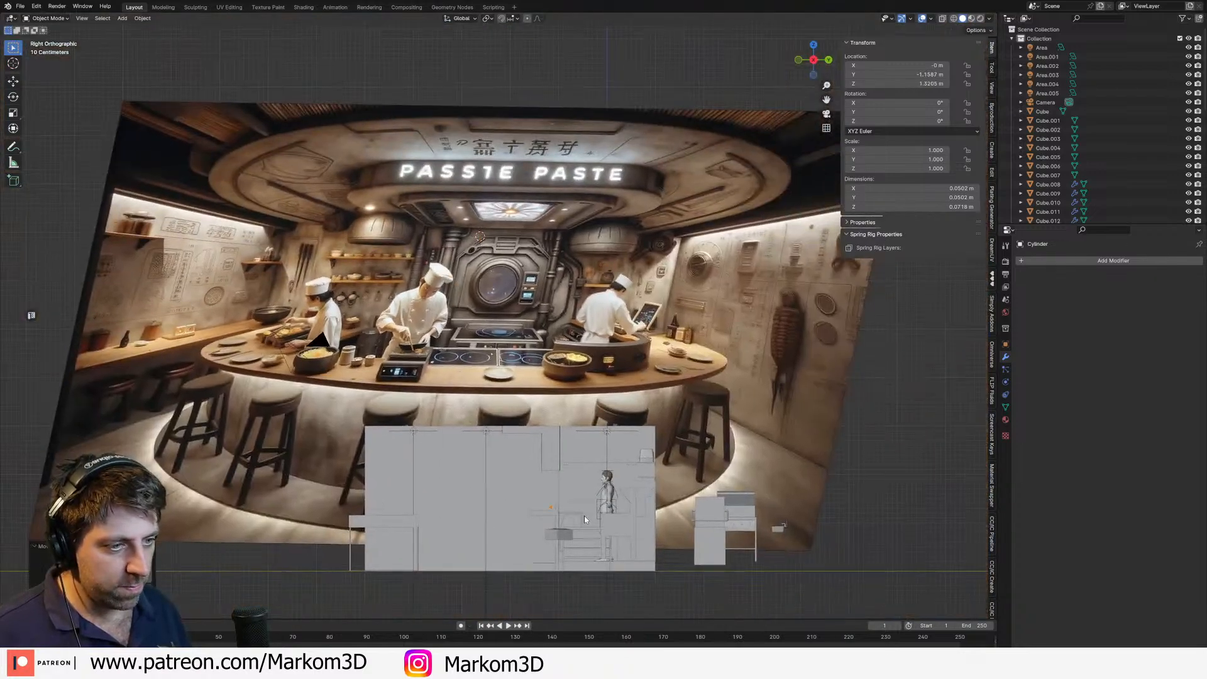
scroll(549, 379, up, 10)
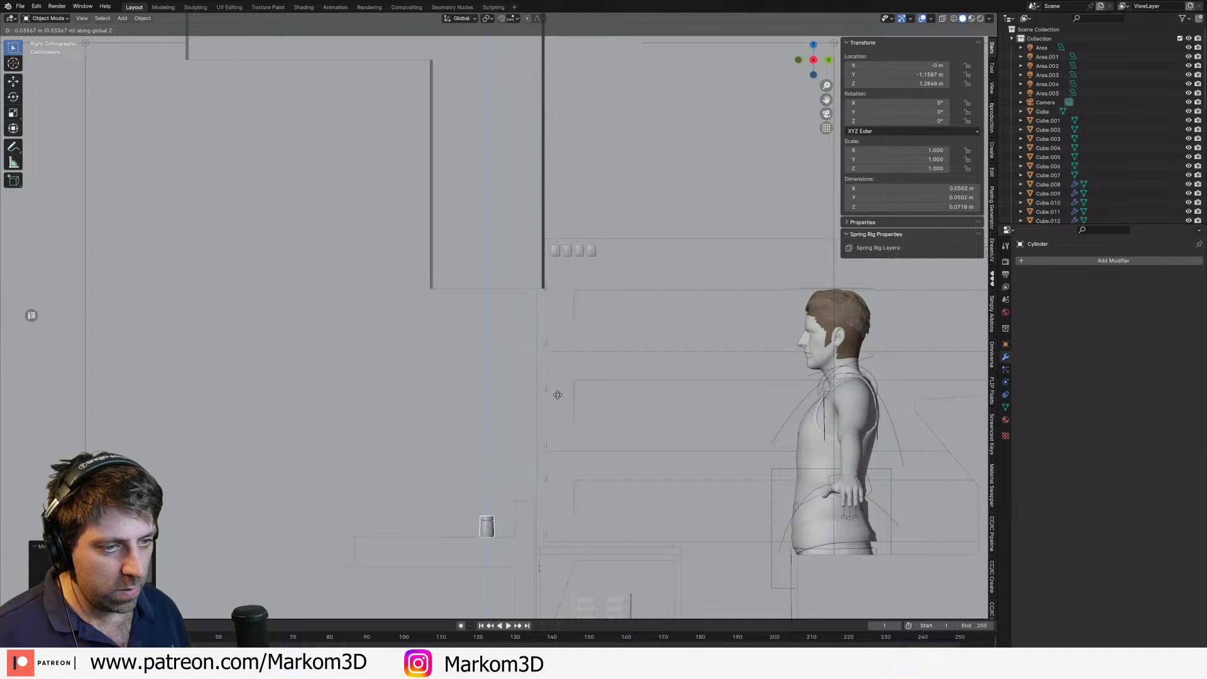
click(557, 396)
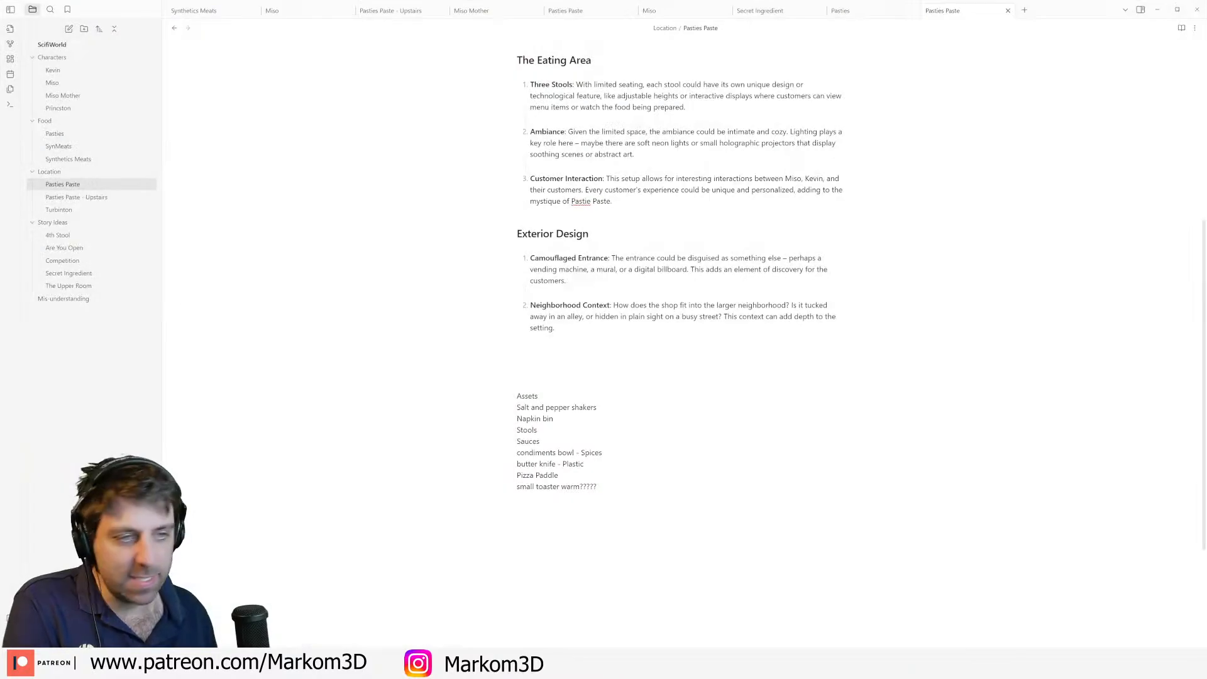
Step: Switch to the Pasties Paste note, add "neon lights" to the end of the asset list, and select the whole list
text(neon lights)
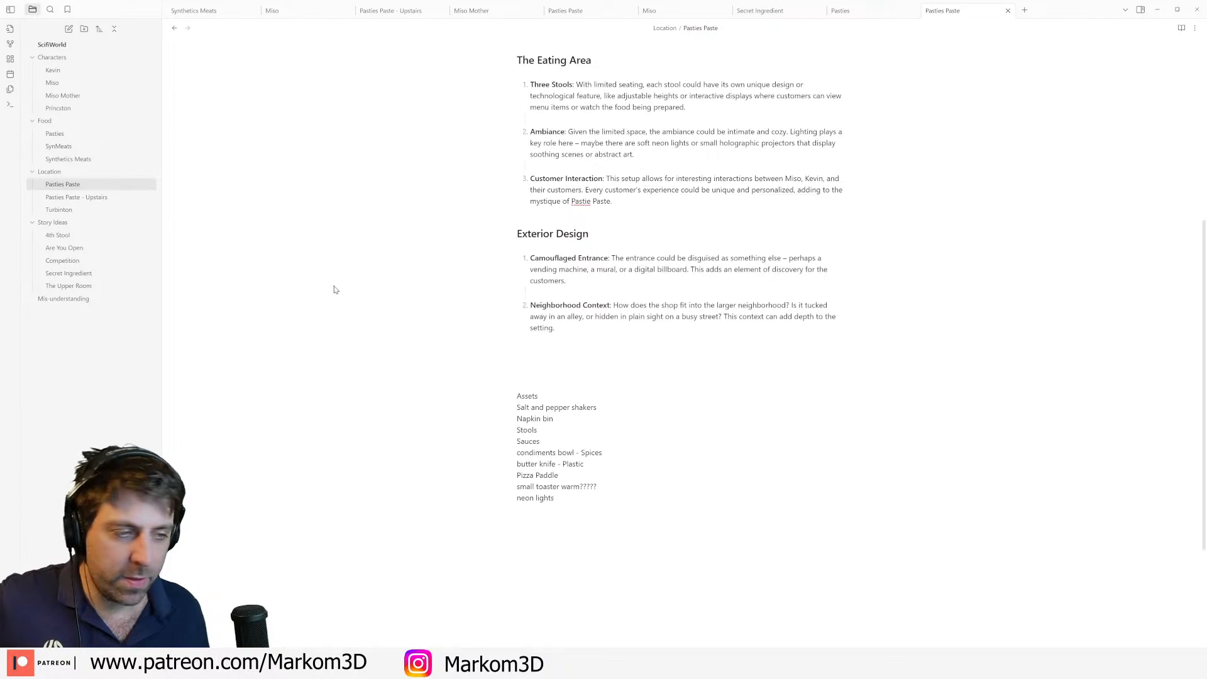
key(shift+Up)
key(shift+Up)
key(shift+Up)
key(shift+Up)
key(shift+Up)
key(shift+Up)
key(shift+Up)
key(shift+Up)
key(shift+Up)
key(shift+Up)
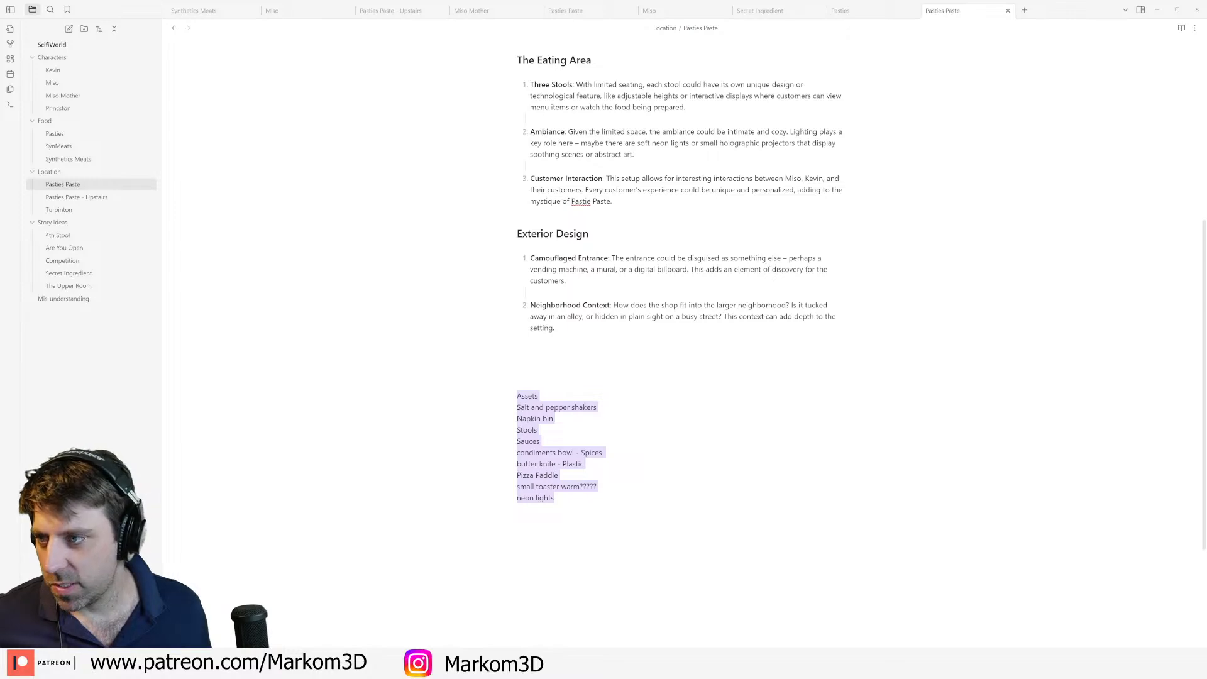
Step: Switch to Discord and examine the spaceship video in the blender channel at full screen, pausing and replaying it
drag(0, 25, 340, 0)
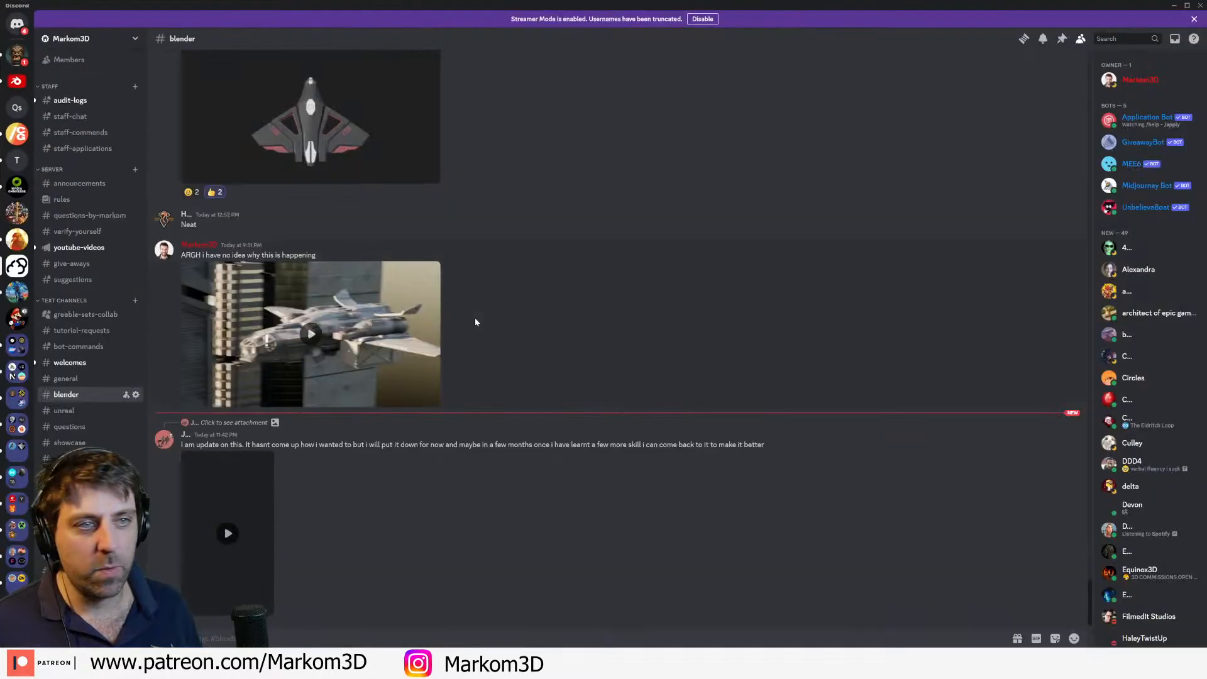
click(311, 334)
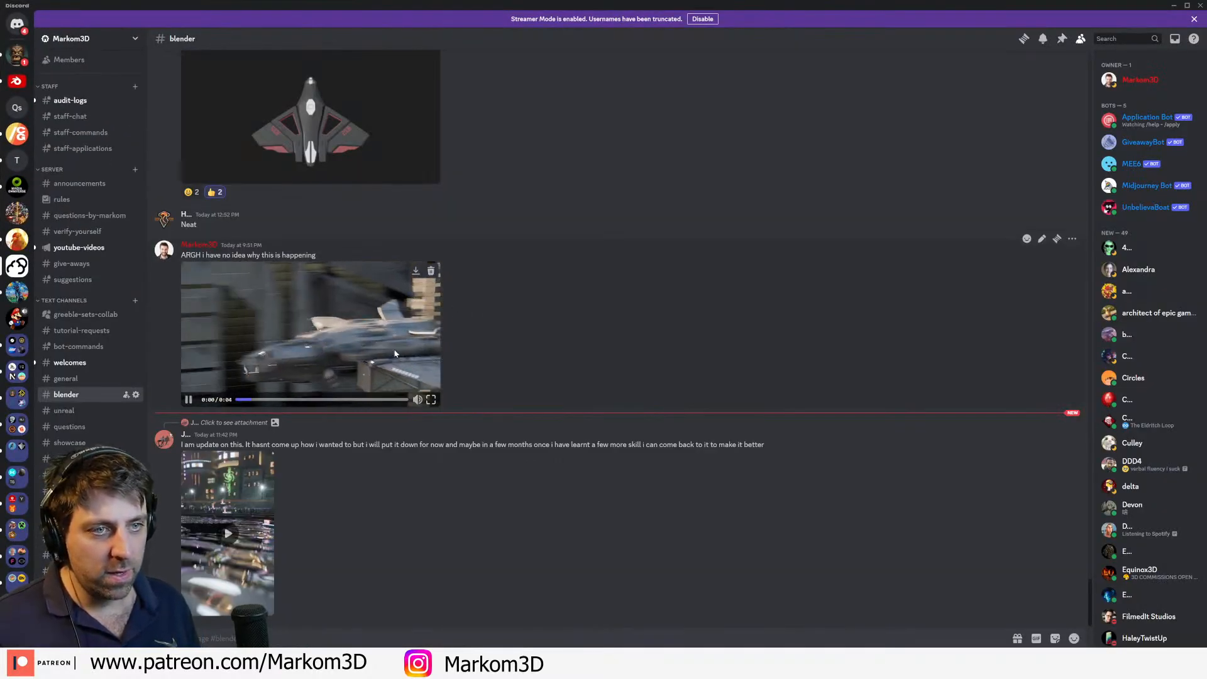
click(433, 401)
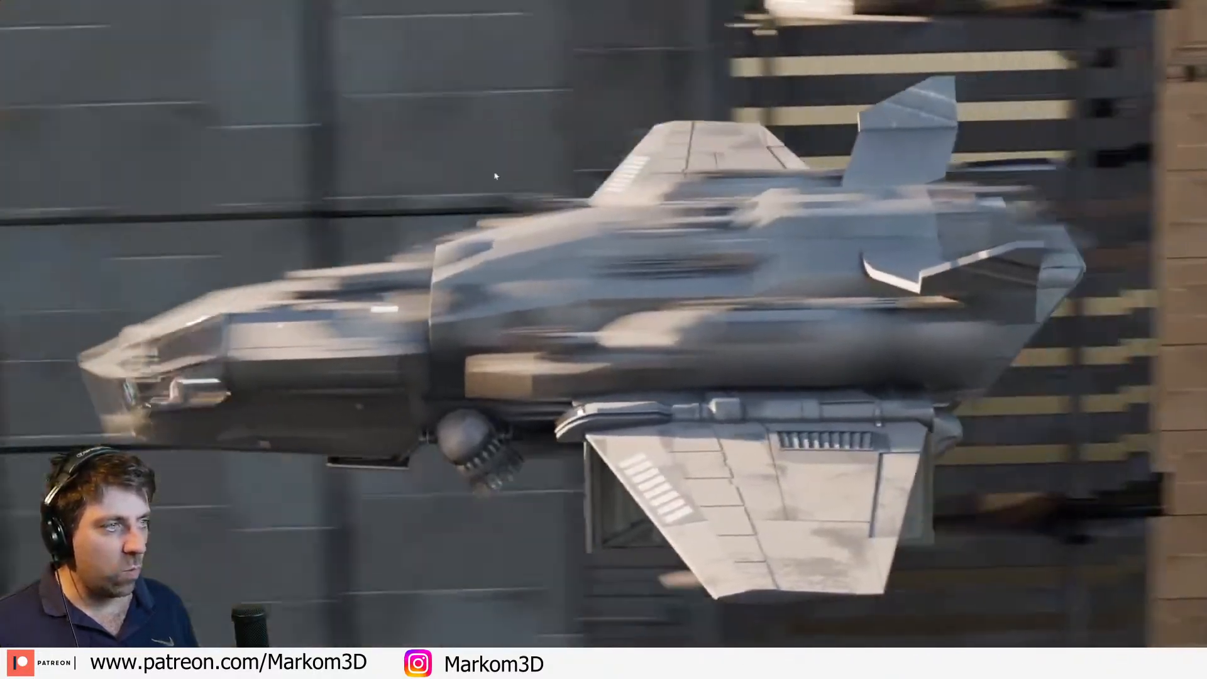
click(615, 322)
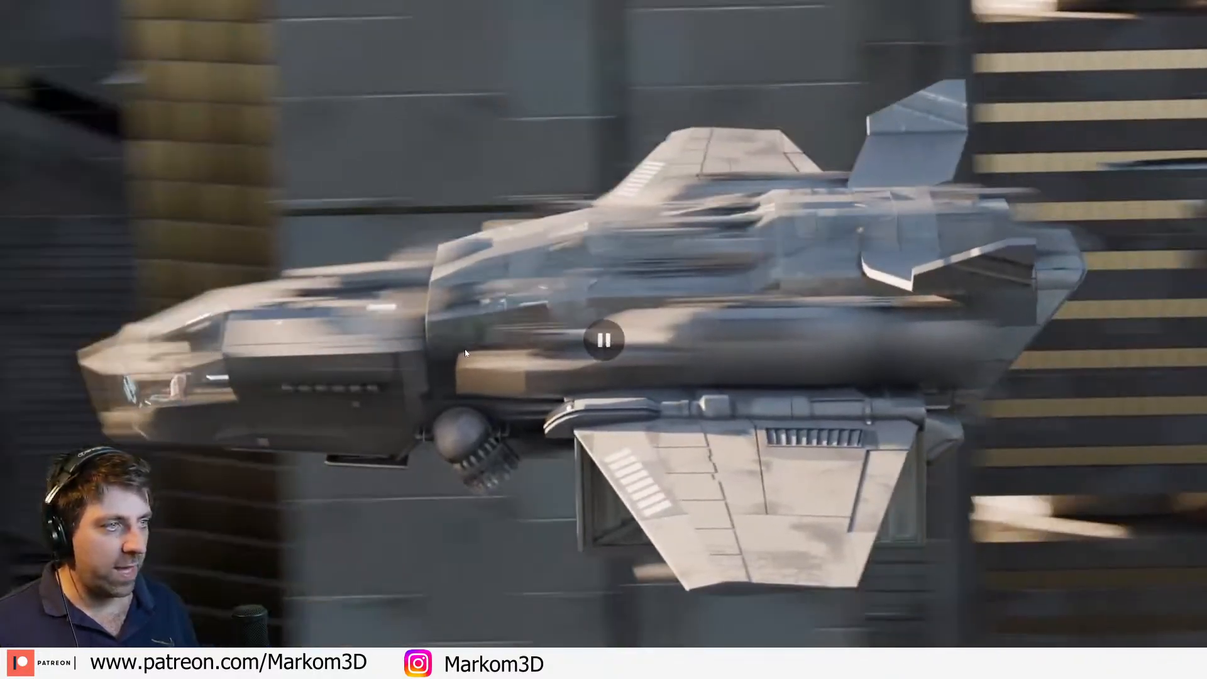
click(615, 322)
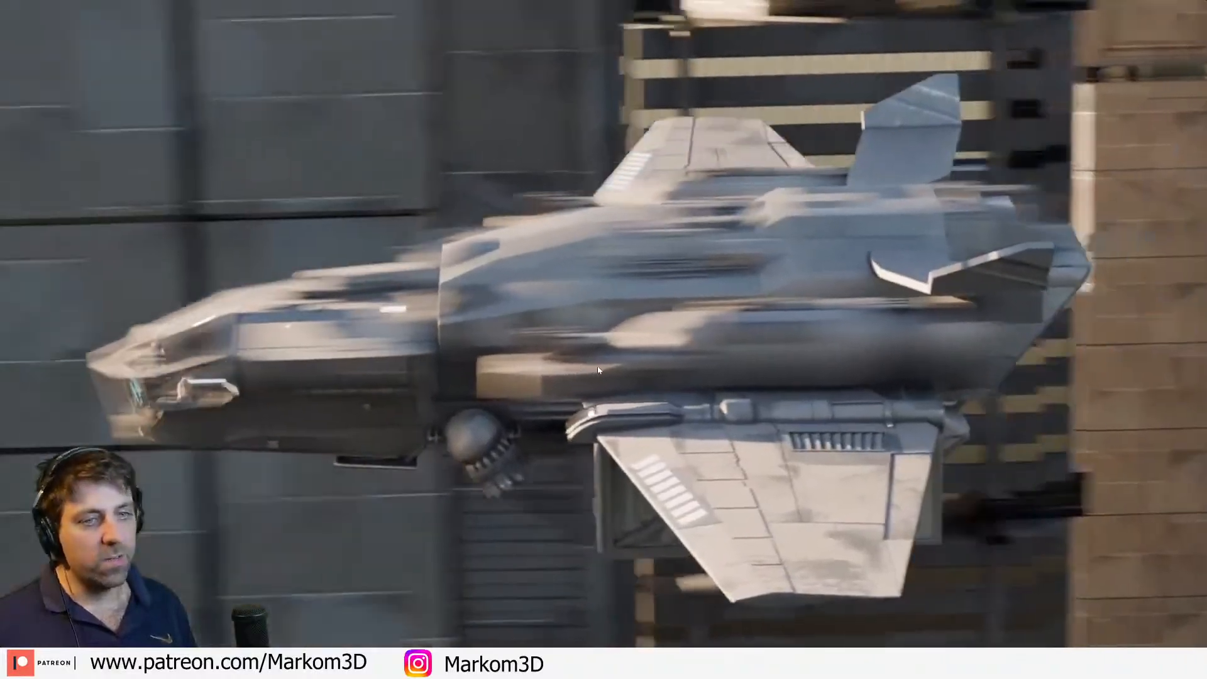
click(595, 369)
click(569, 356)
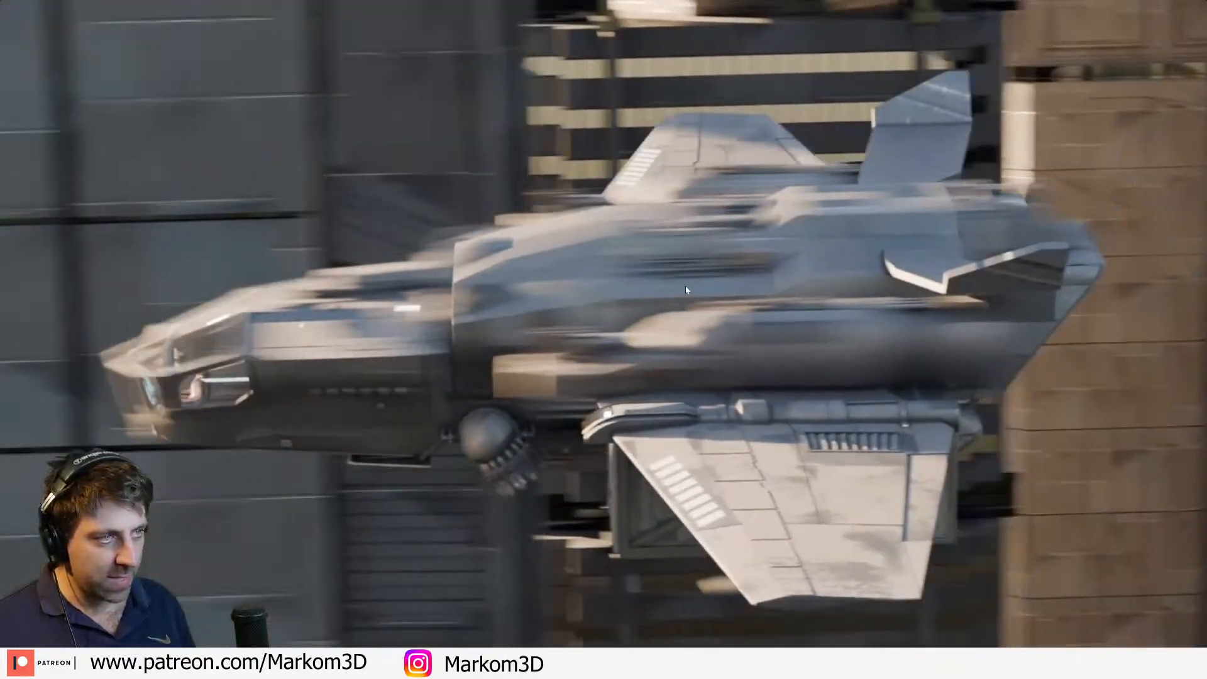
click(685, 286)
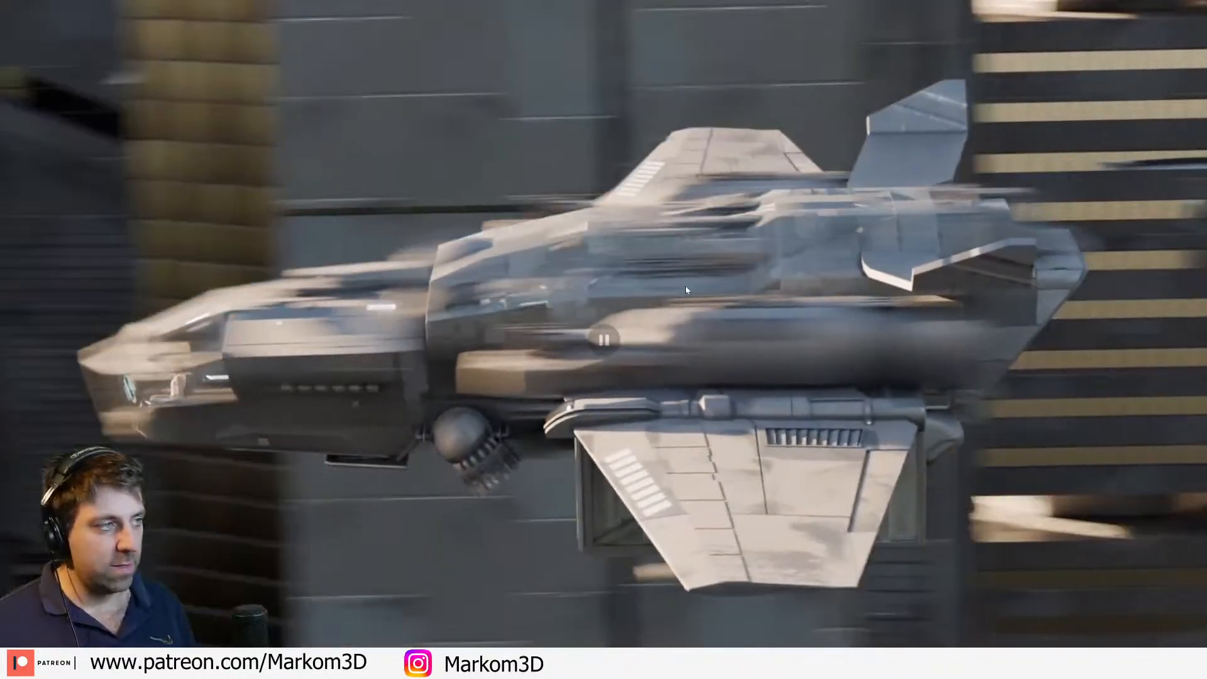